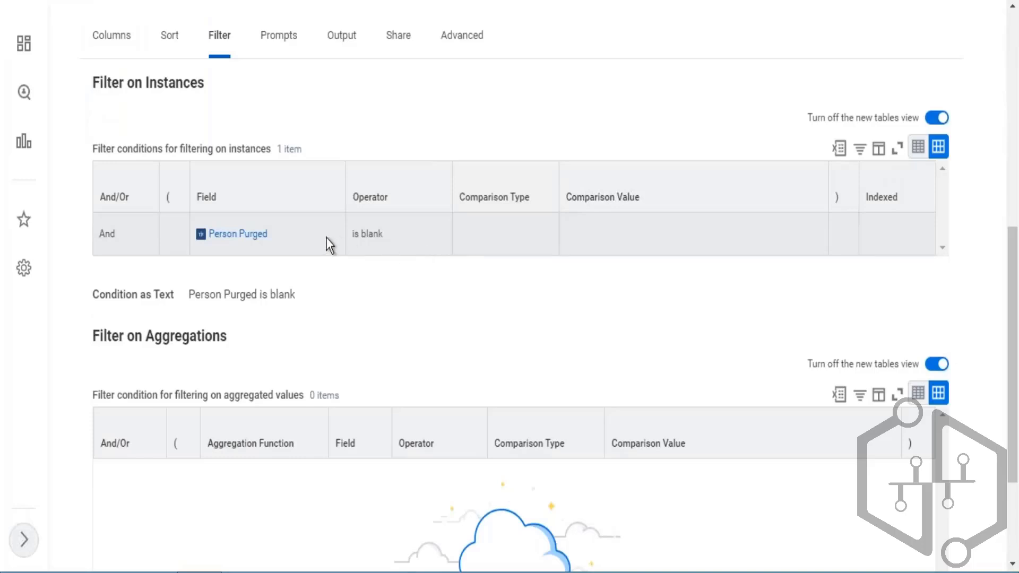
double_click(369, 244)
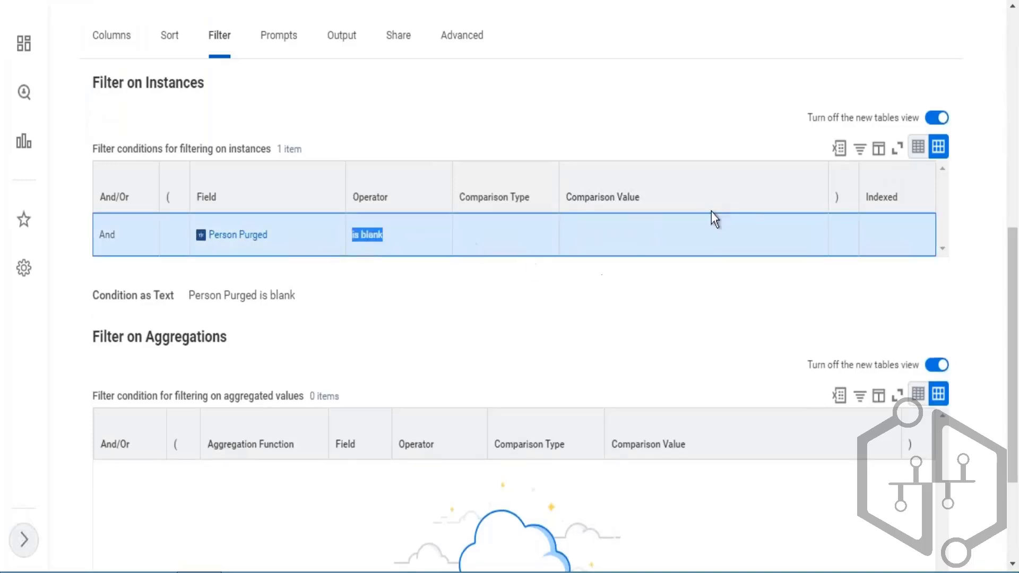
left_click(655, 248)
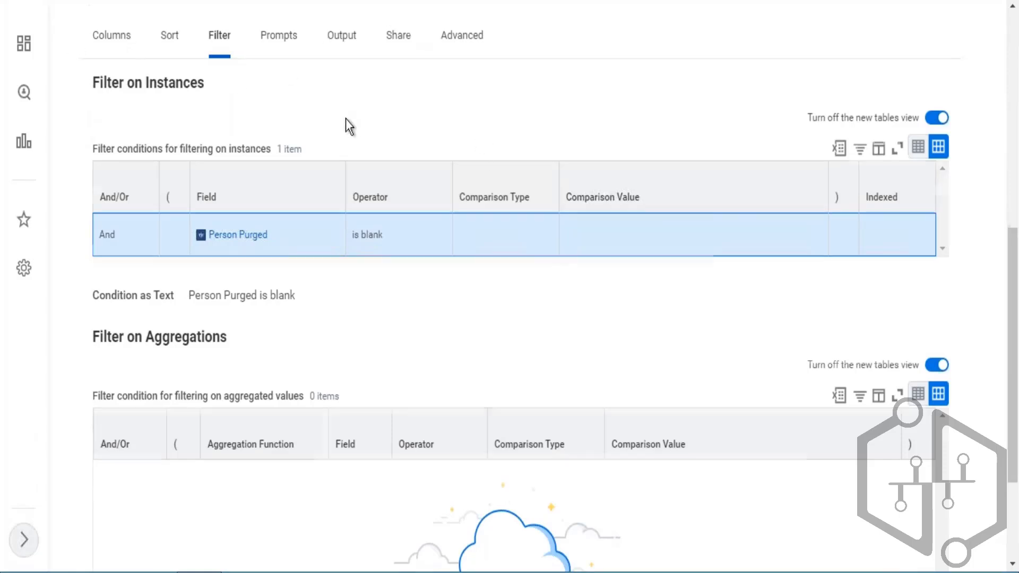
scroll(345, 119, "up", 3)
scroll(385, 93, "up", 5)
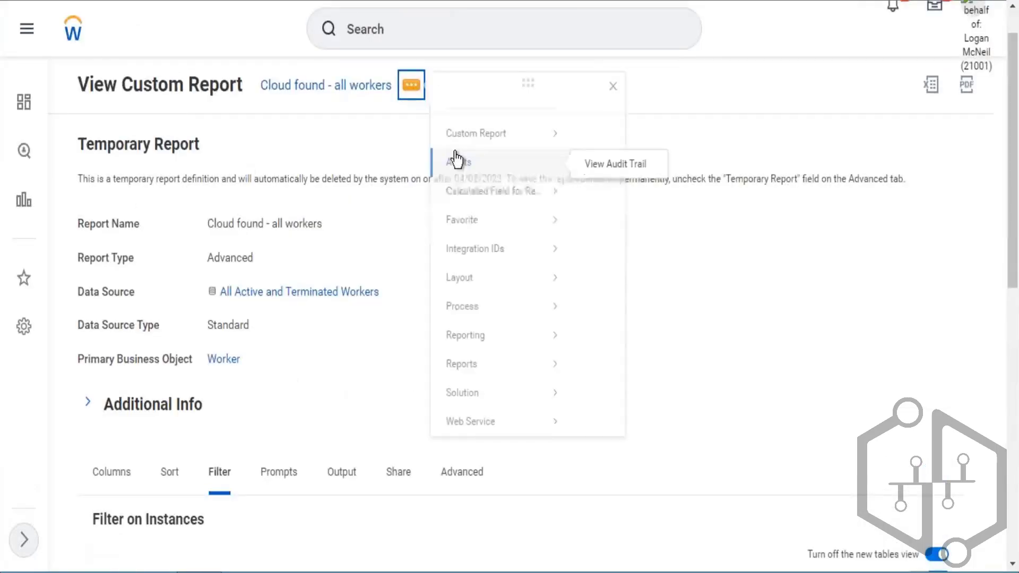
- Open the Cloud found - all workers custom report for editing and go to its Filter settings
mouse_move(499, 137)
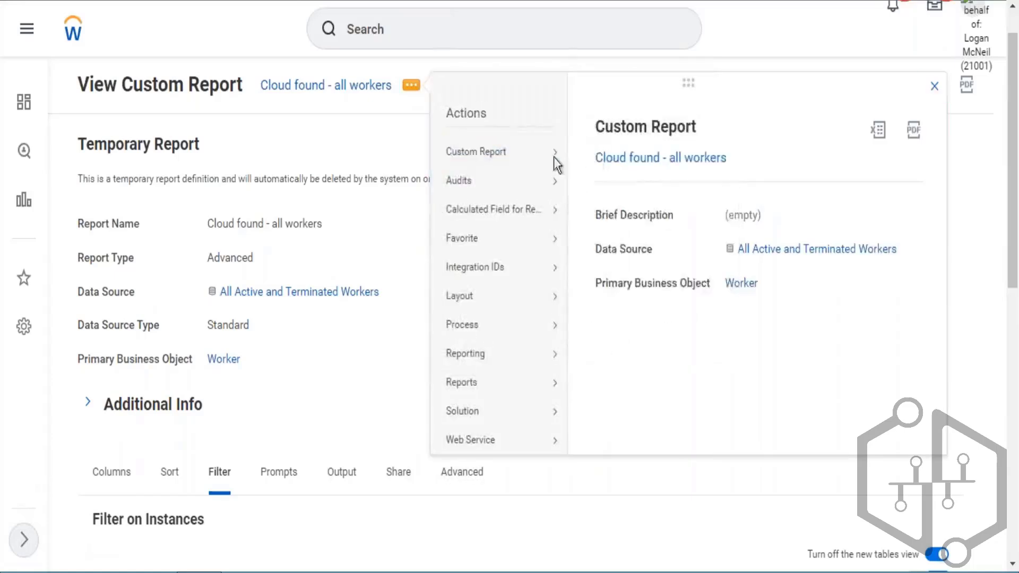
left_click(594, 154)
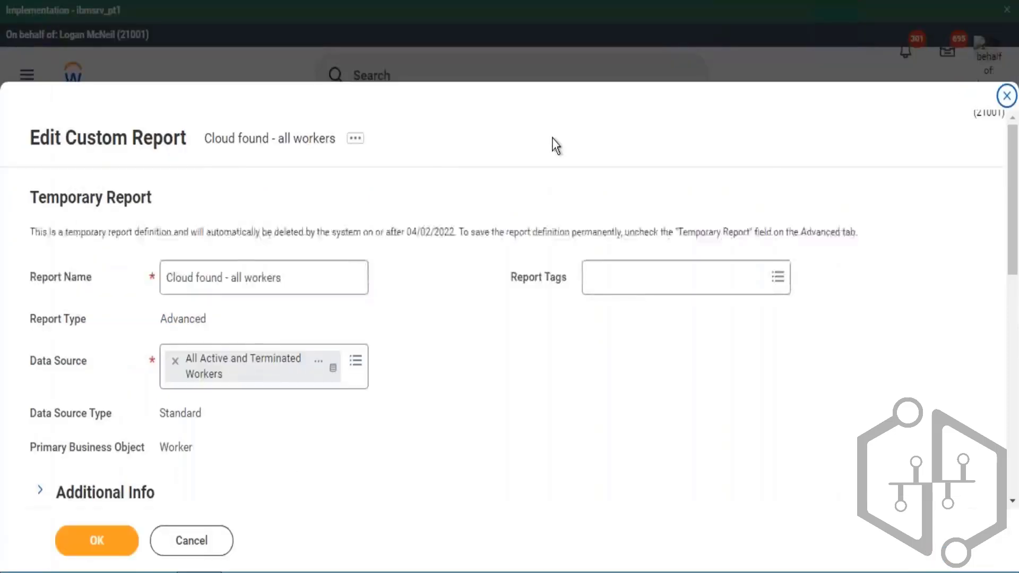
scroll(386, 188, "down", 5)
left_click(173, 211)
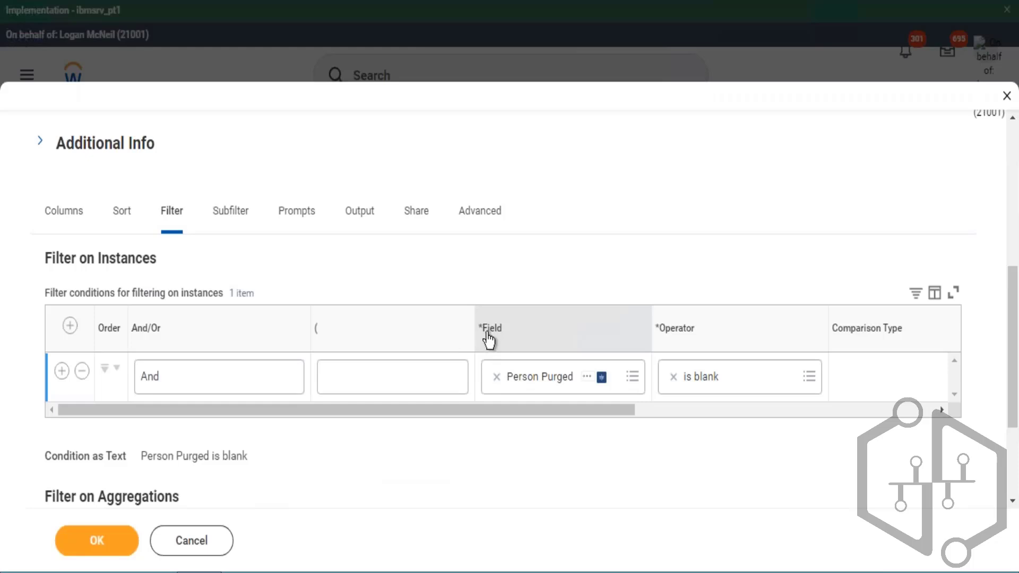
- Add a second filter-on-instances condition row and set its field to Hire Date
left_click_drag(485, 335, 505, 344)
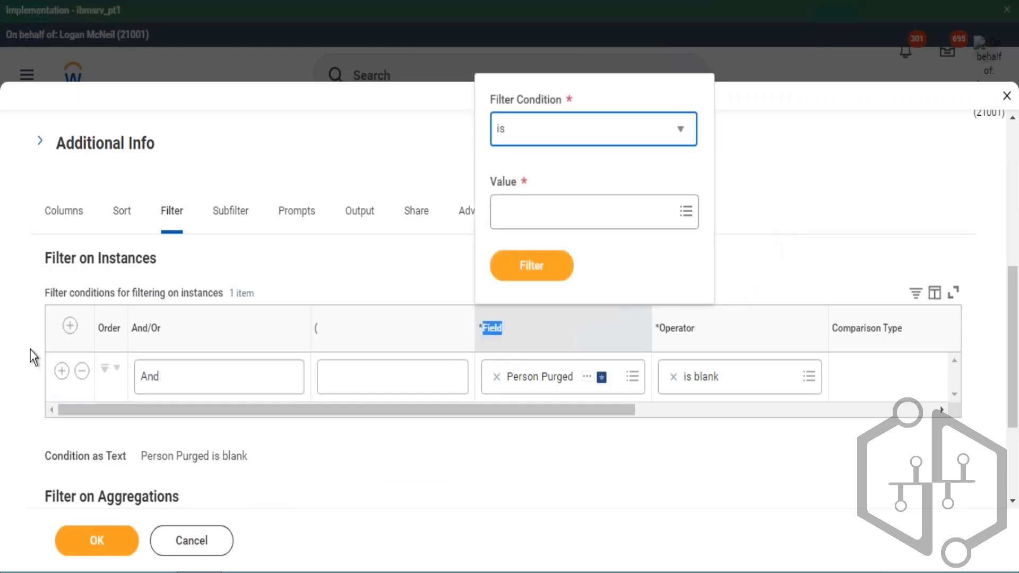
left_click(513, 331)
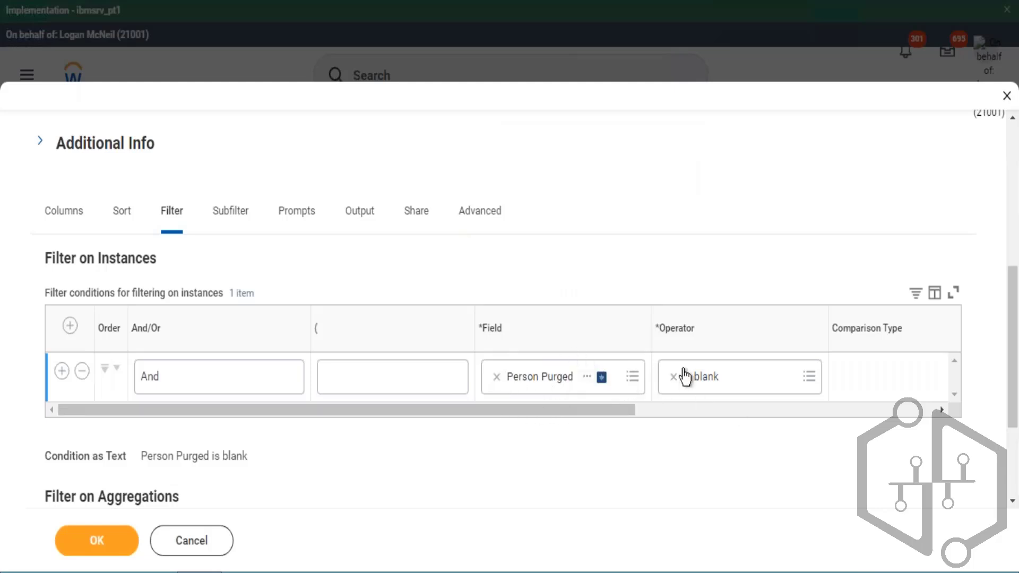
left_click(61, 372)
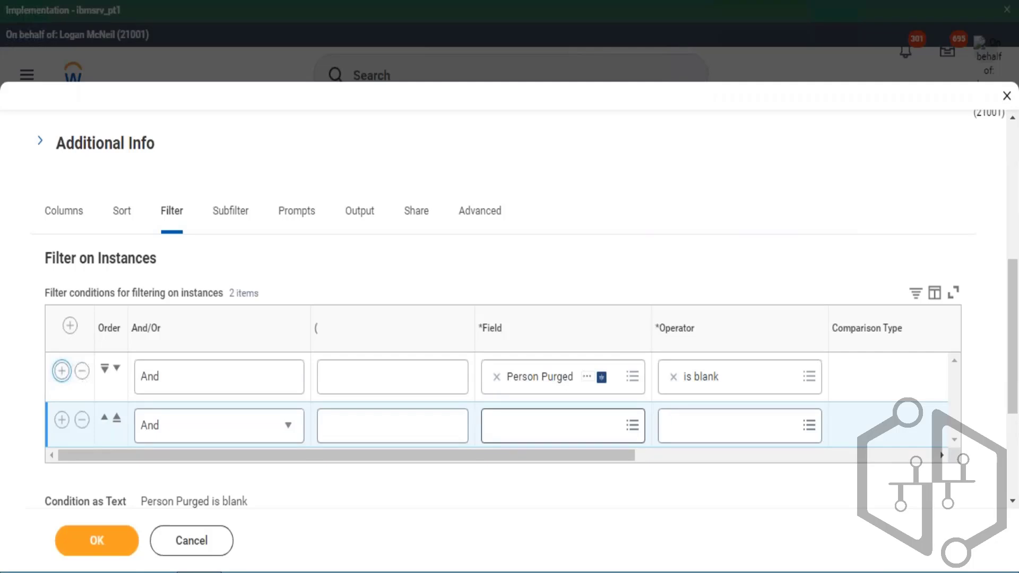
left_click(554, 425)
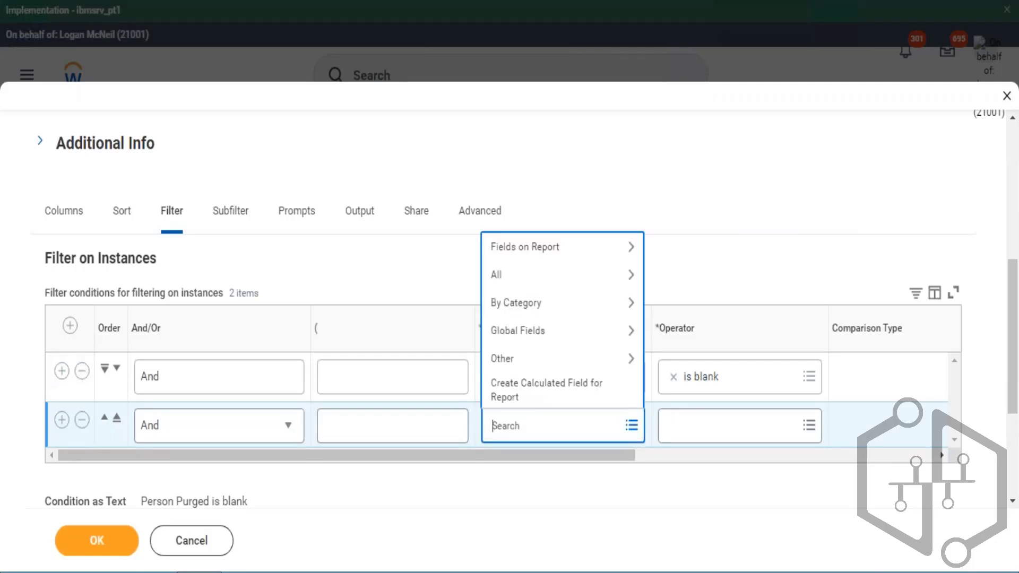
type("date of birth")
key("BackSpace")
key("BackSpace")
key("BackSpace")
key("BackSpace")
key("BackSpace")
key("BackSpace")
key("BackSpace")
key("BackSpace")
key("BackSpace")
key("BackSpace")
key("BackSpace")
type("hire date")
key("Return")
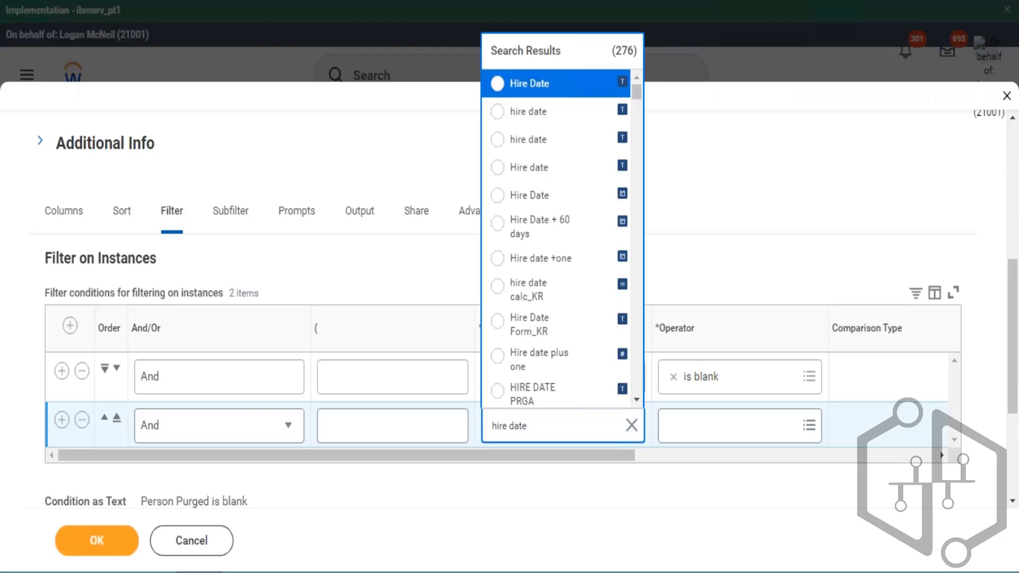
left_click(584, 202)
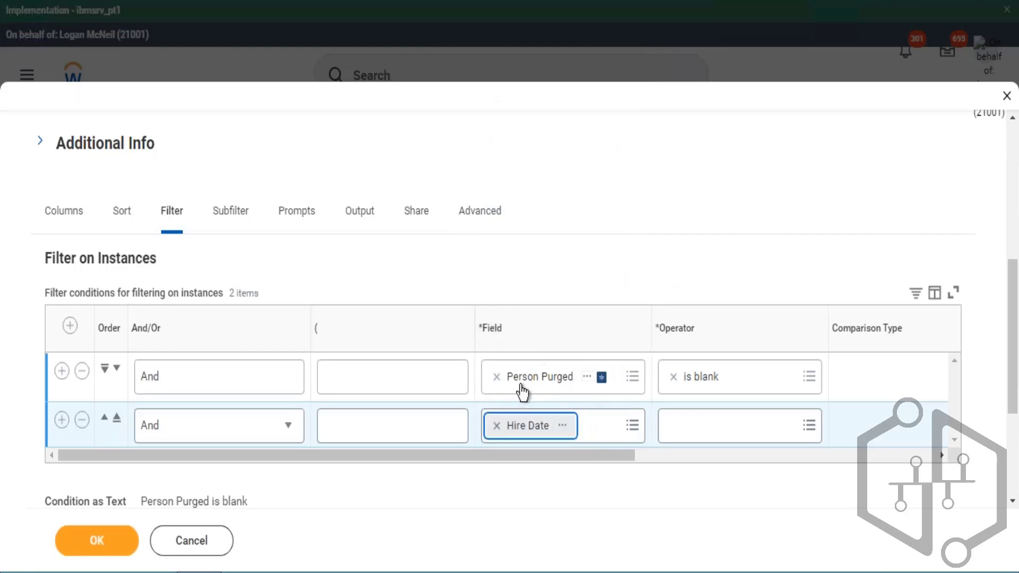
left_click(809, 424)
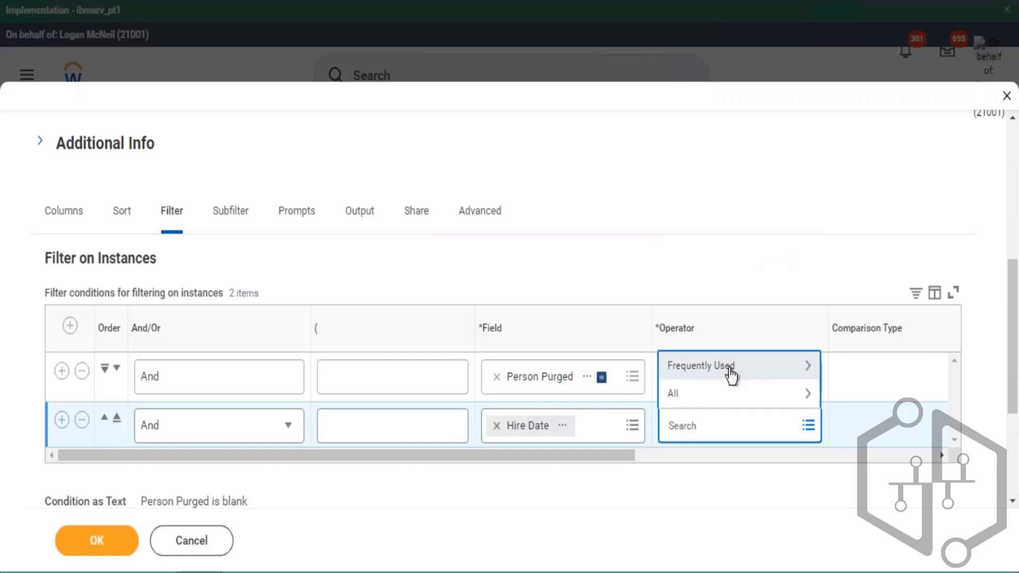
left_click(732, 365)
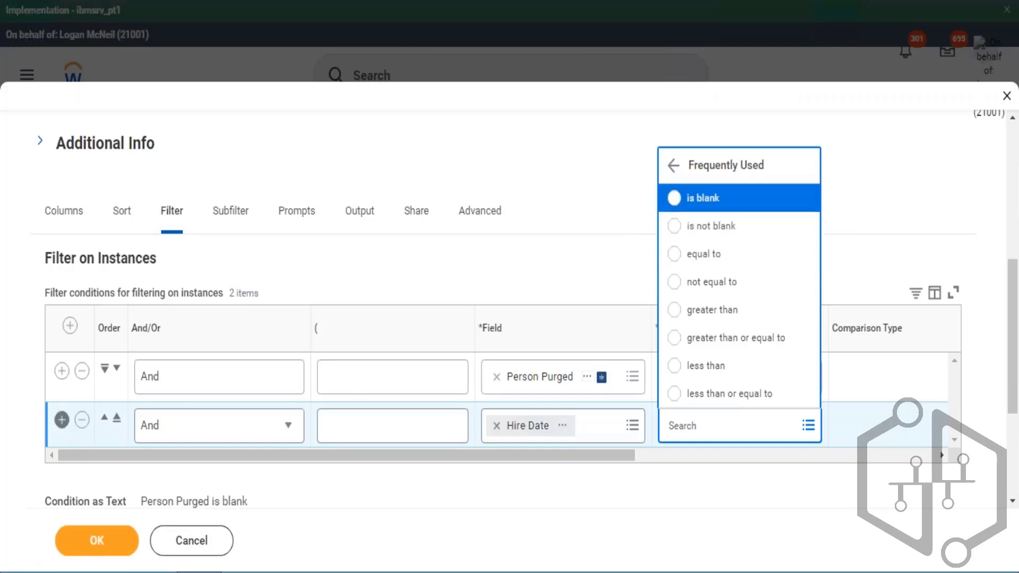
left_click(63, 420)
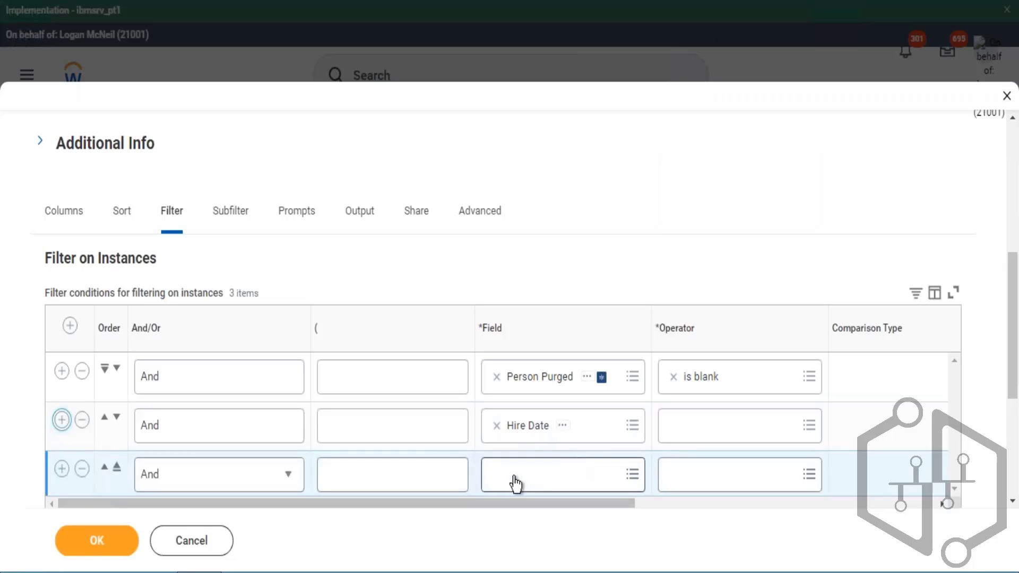
left_click(493, 475)
type("wor")
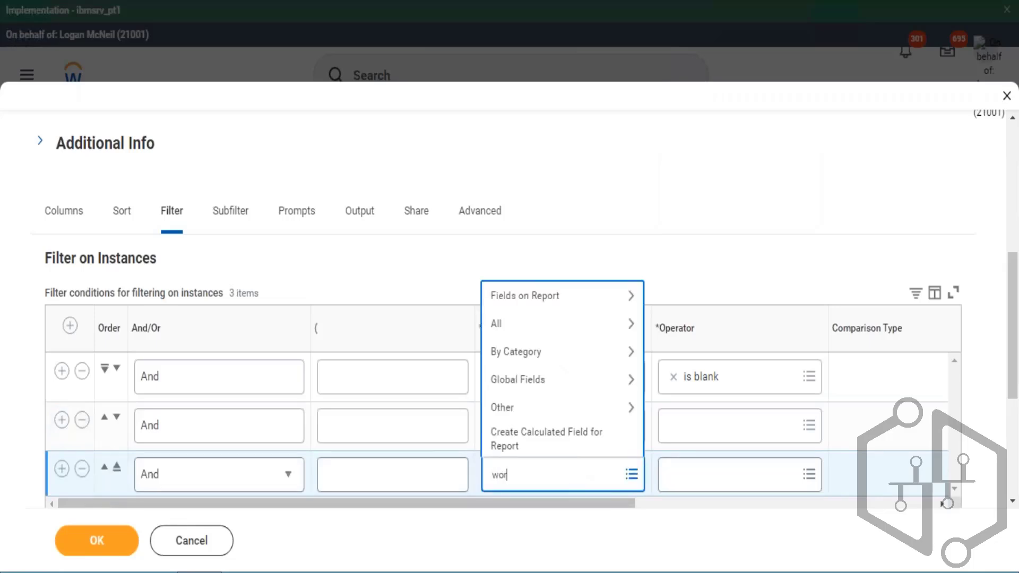
key("BackSpace")
key("BackSpace")
type("posit")
key("Return")
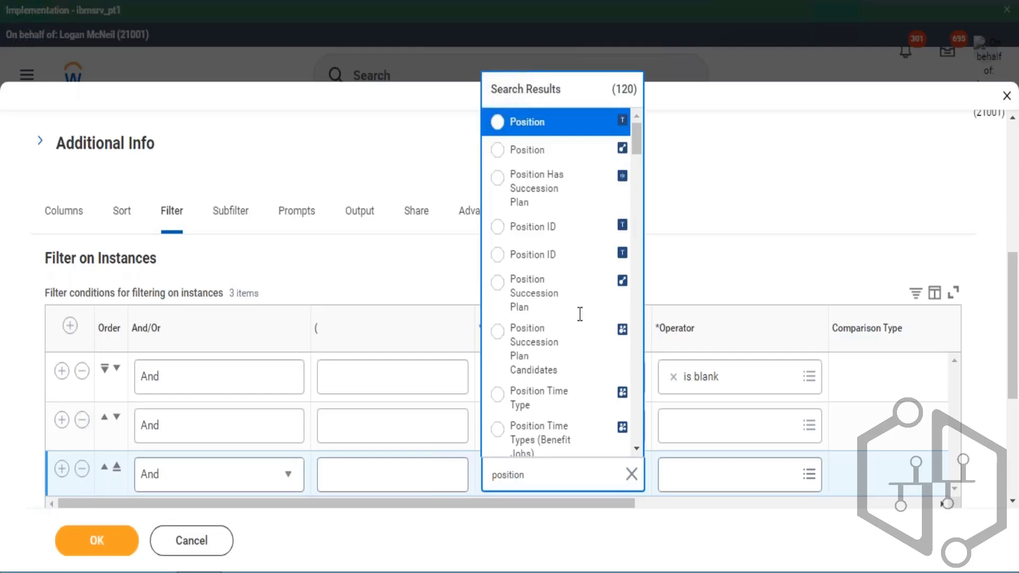
left_click(598, 151)
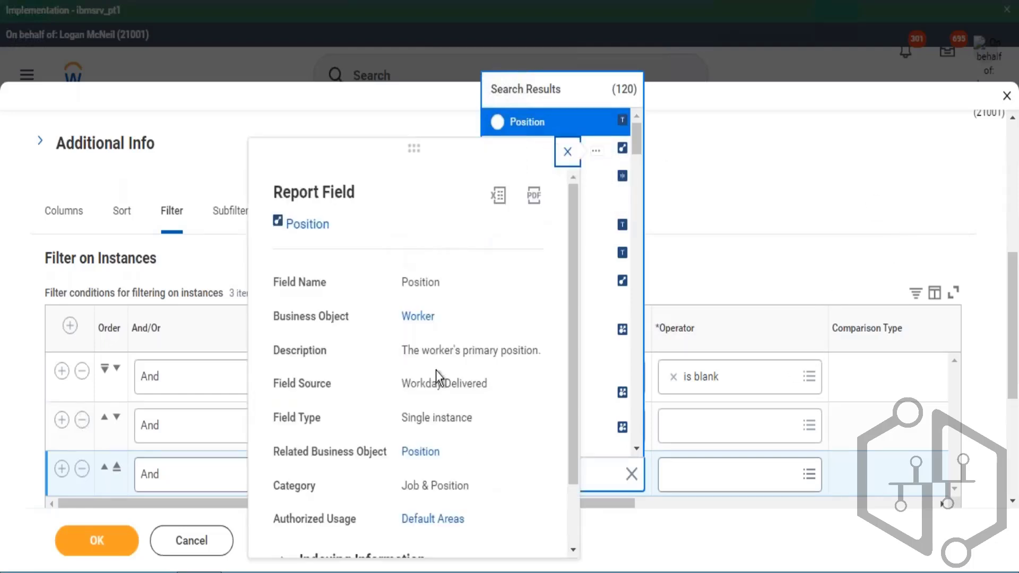
left_click_drag(410, 418, 451, 415)
left_click(564, 153)
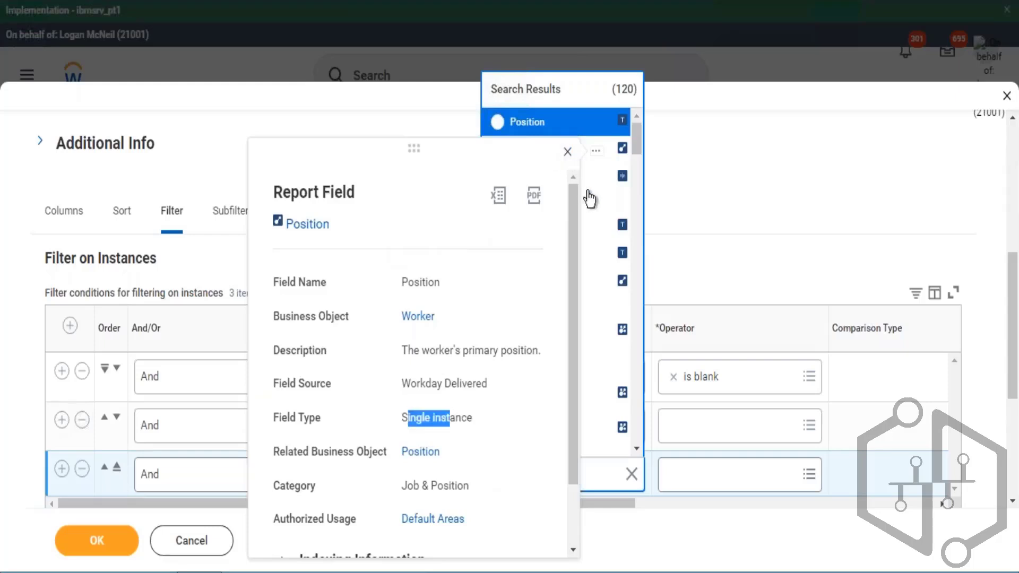
left_click(534, 151)
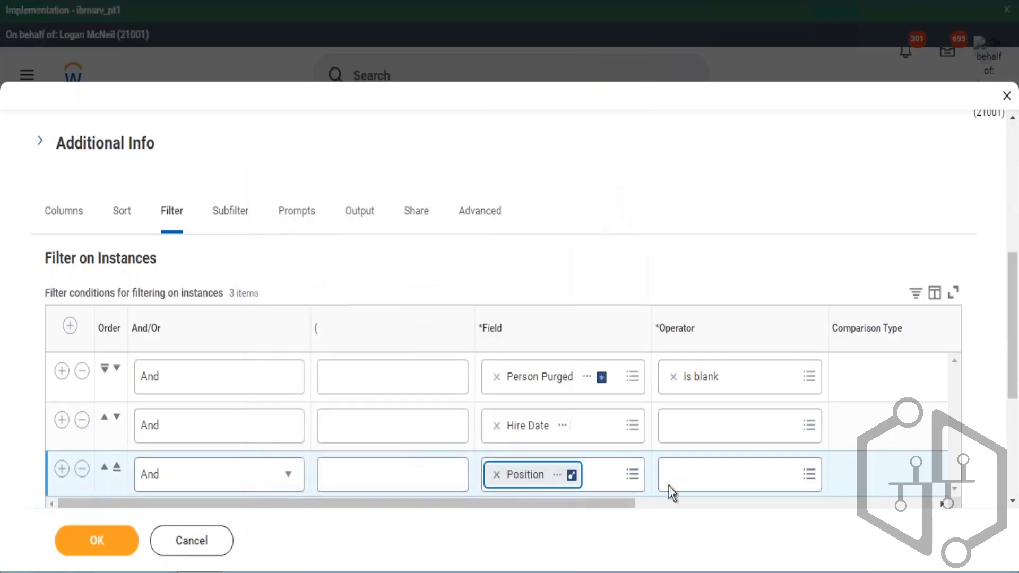
left_click(691, 483)
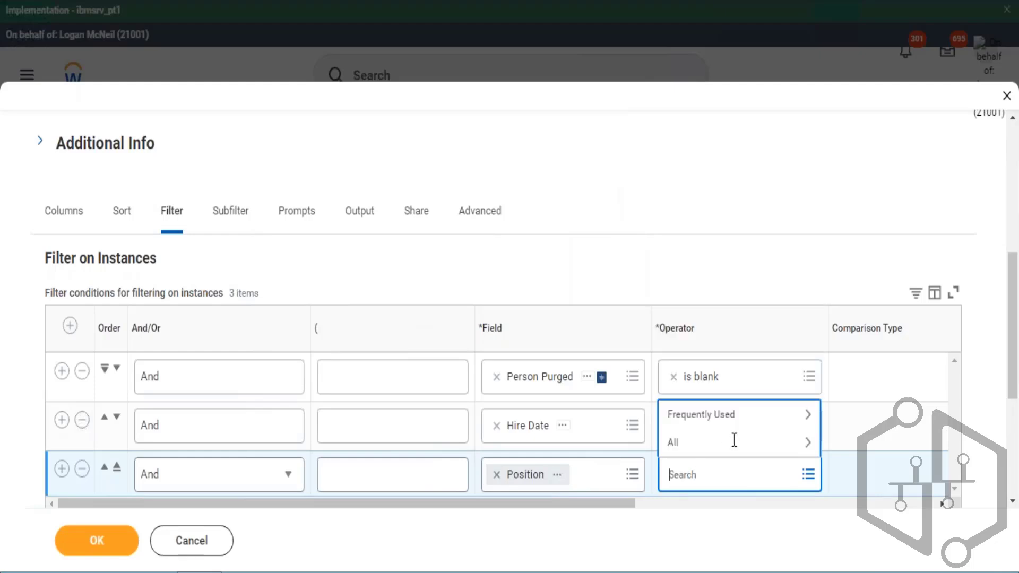
left_click(737, 429)
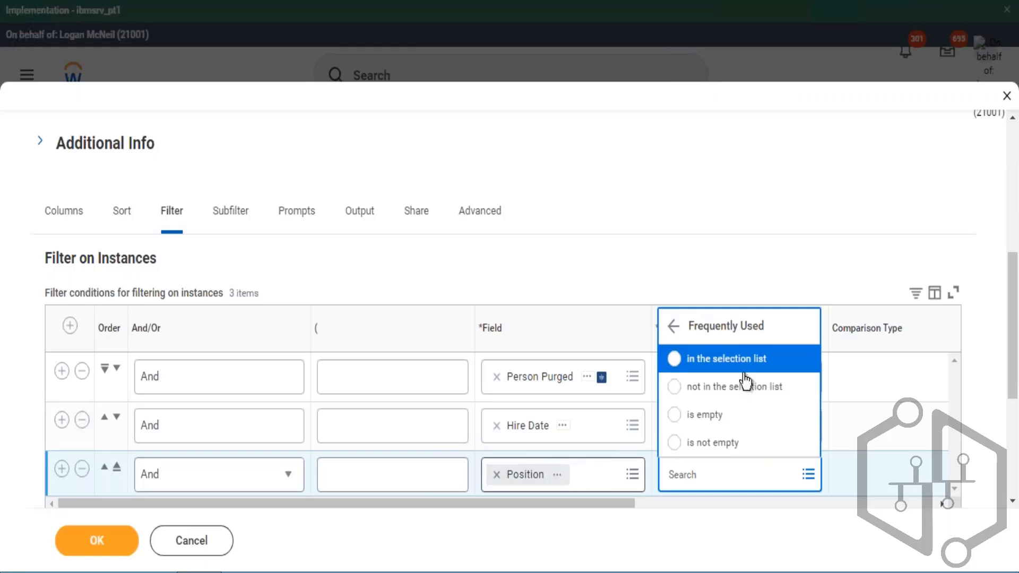
left_click(82, 469)
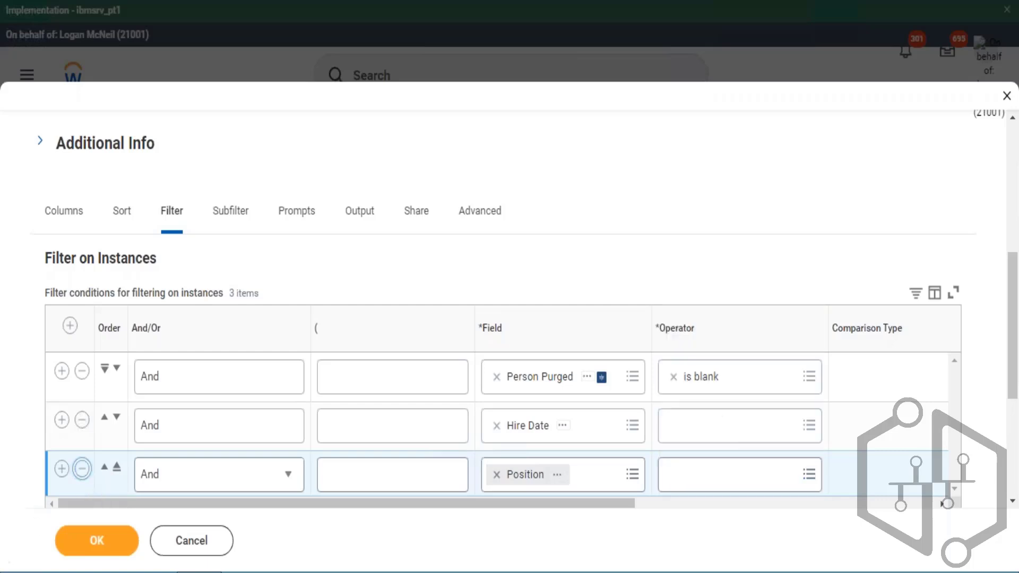
- Set the Hire Date condition's operator to greater than or equal to and its comparison value to 01/01/2021
left_click(682, 431)
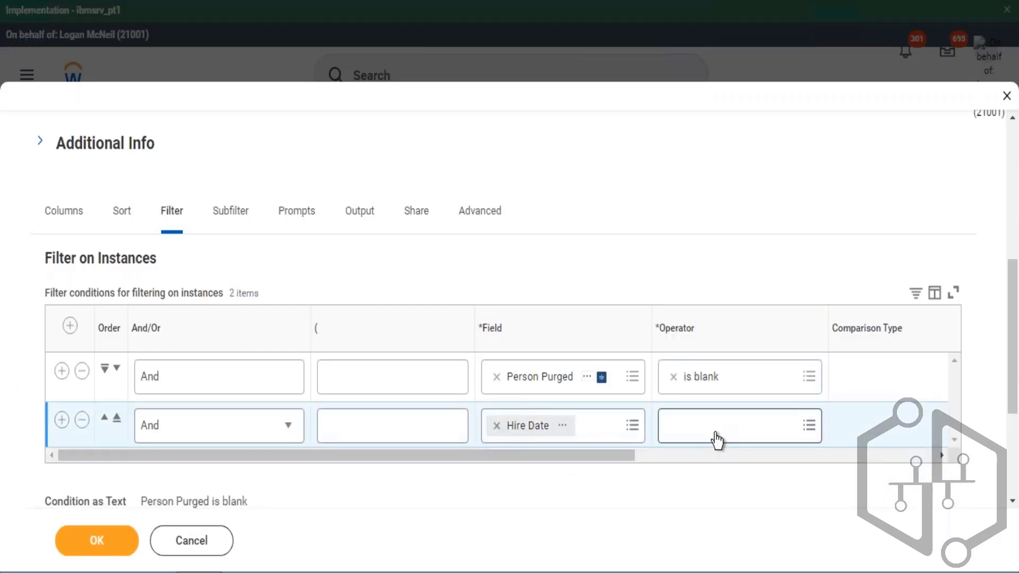
left_click_drag(648, 453, 729, 462)
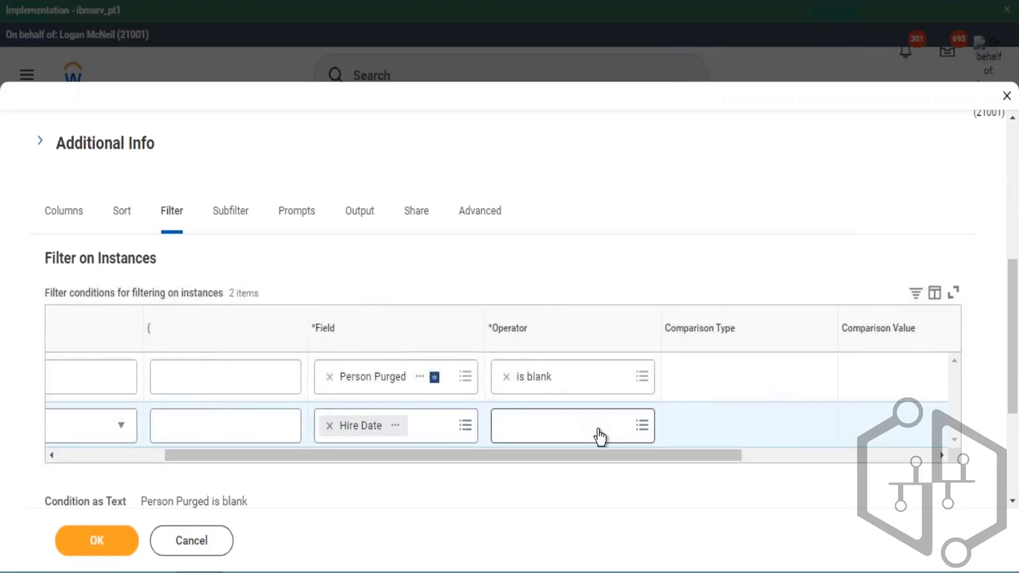
left_click(597, 434)
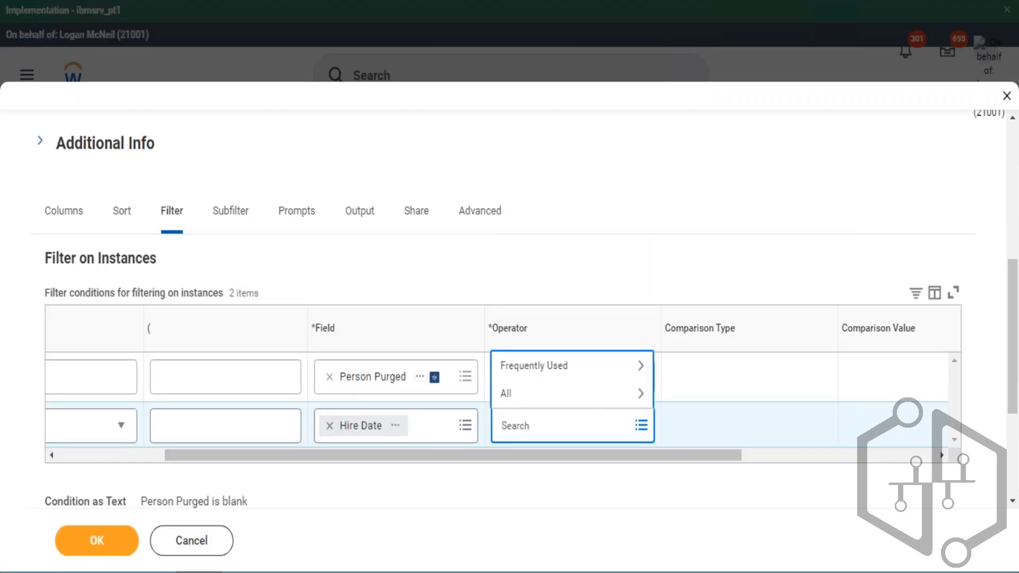
key("Down")
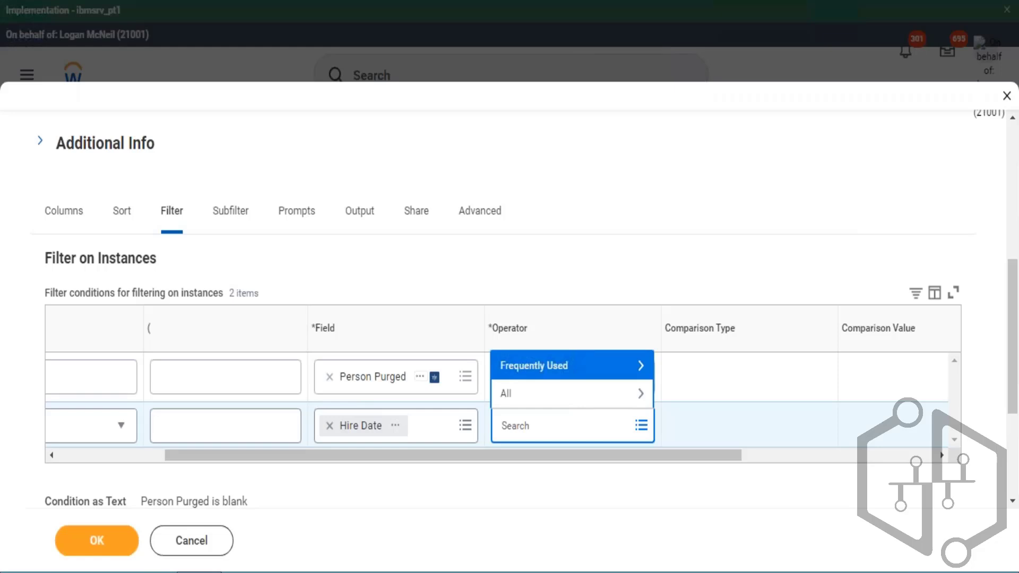
key("Return")
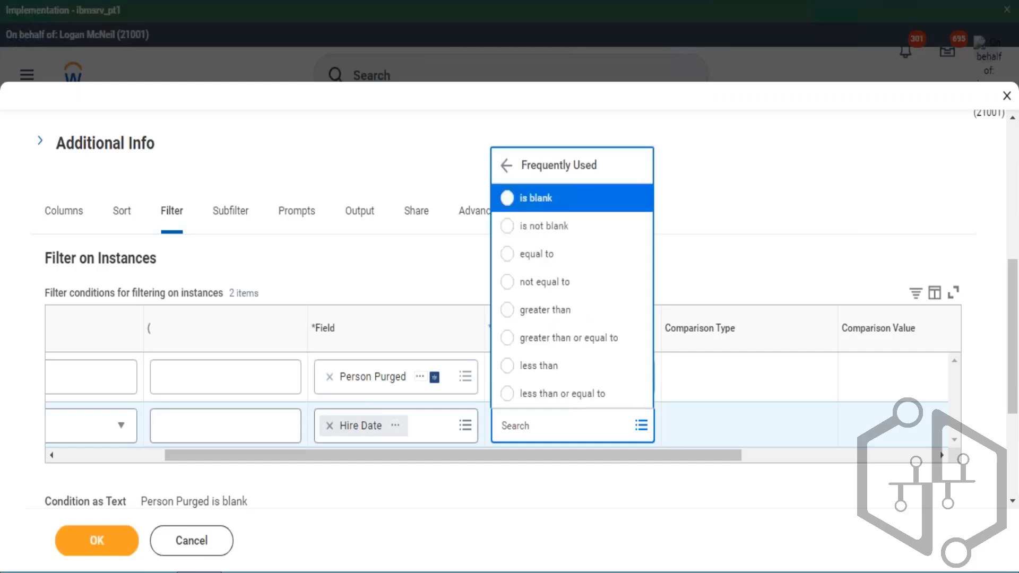
key("Down")
key("Down")
key("Down")
key("Down")
key("Down")
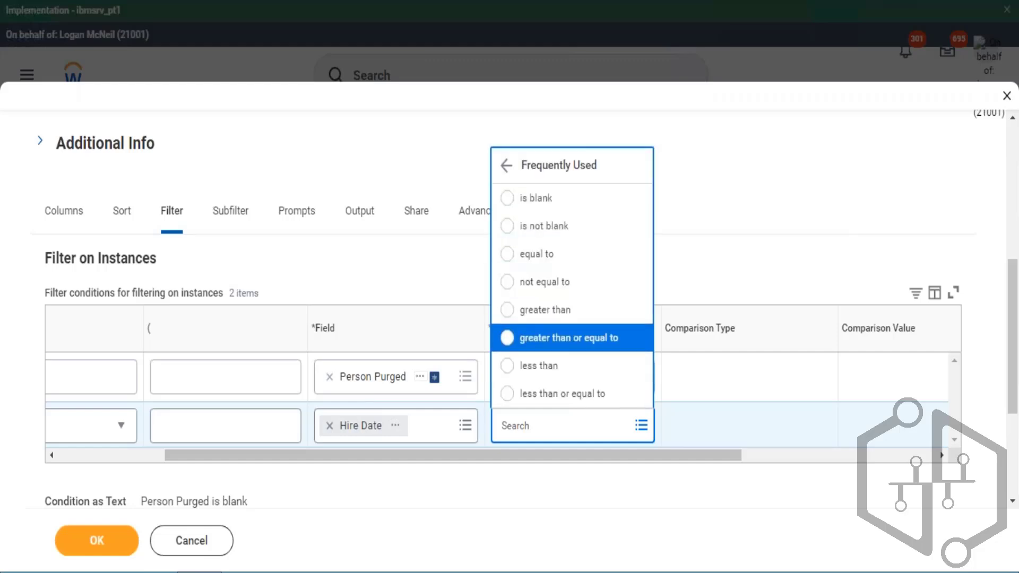
key("Return")
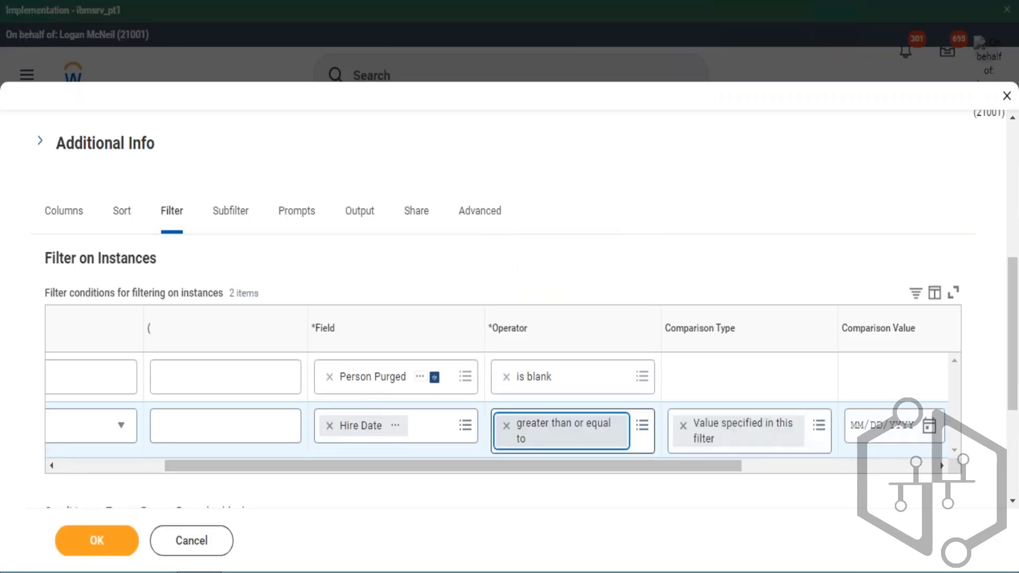
key("Tab")
key("Tab")
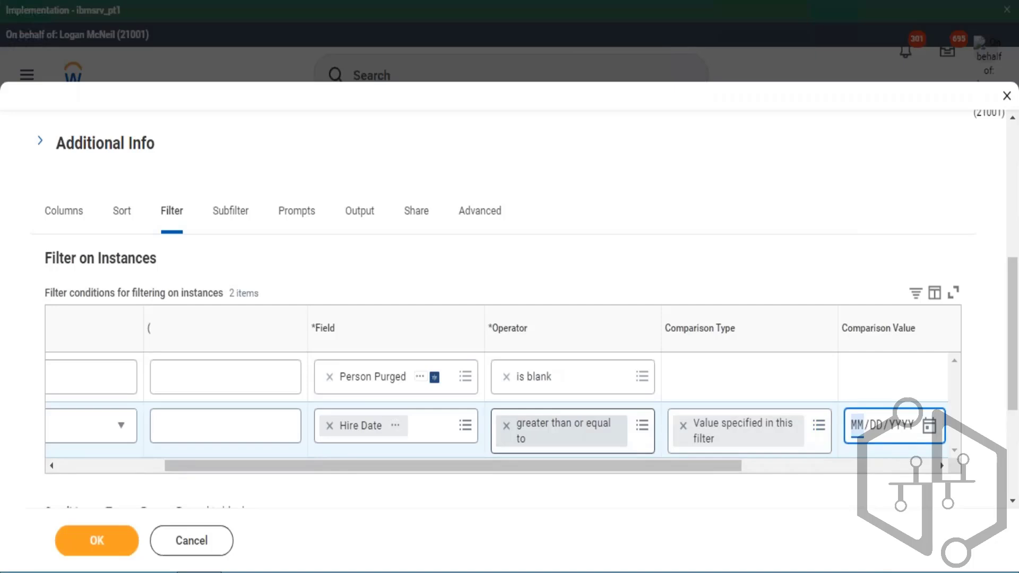
type("01012021")
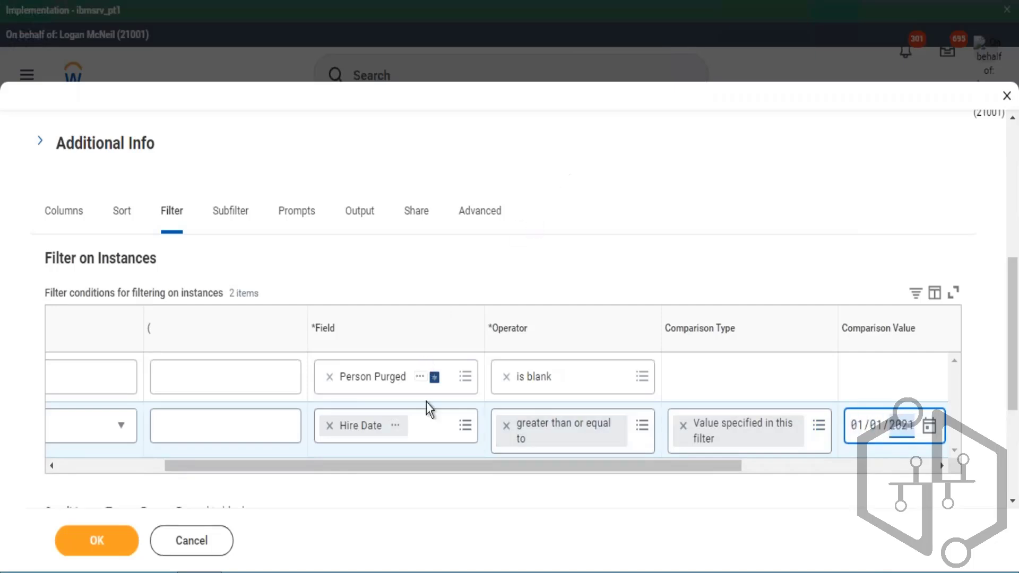
- Add a third filter condition row and set its field to Hire Date
left_click_drag(414, 465, 98, 450)
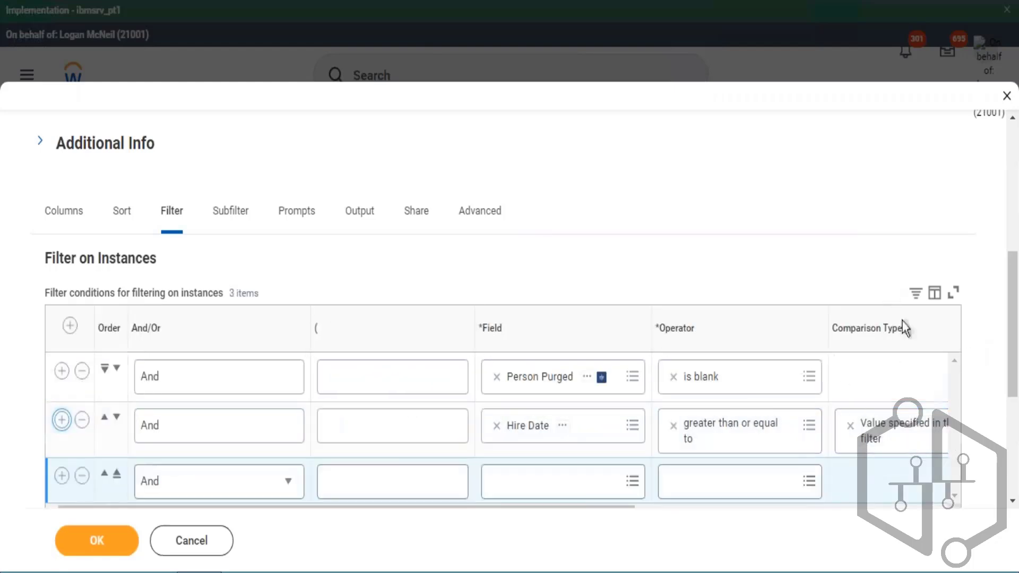
scroll(903, 320, "down", 2)
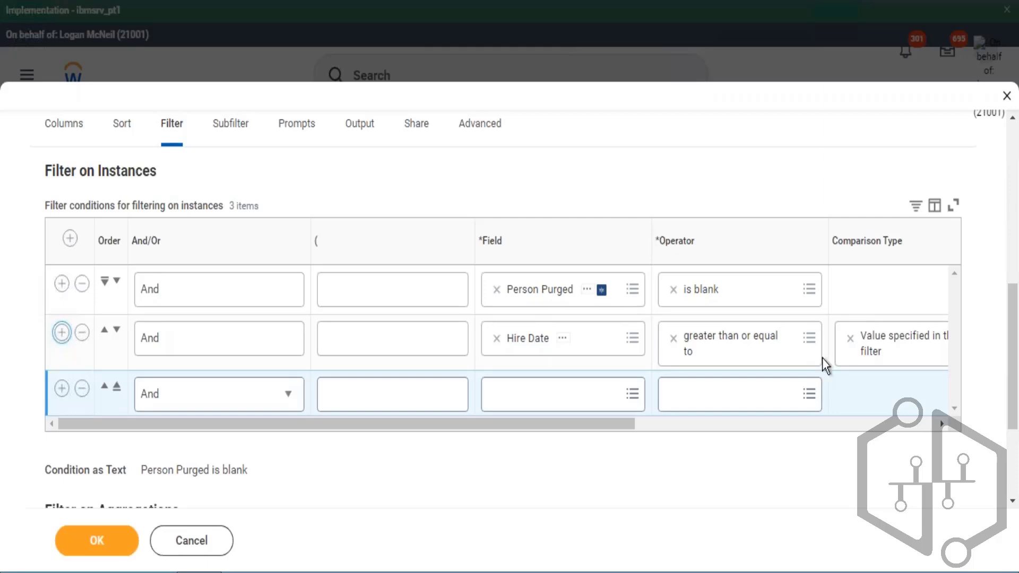
left_click(596, 402)
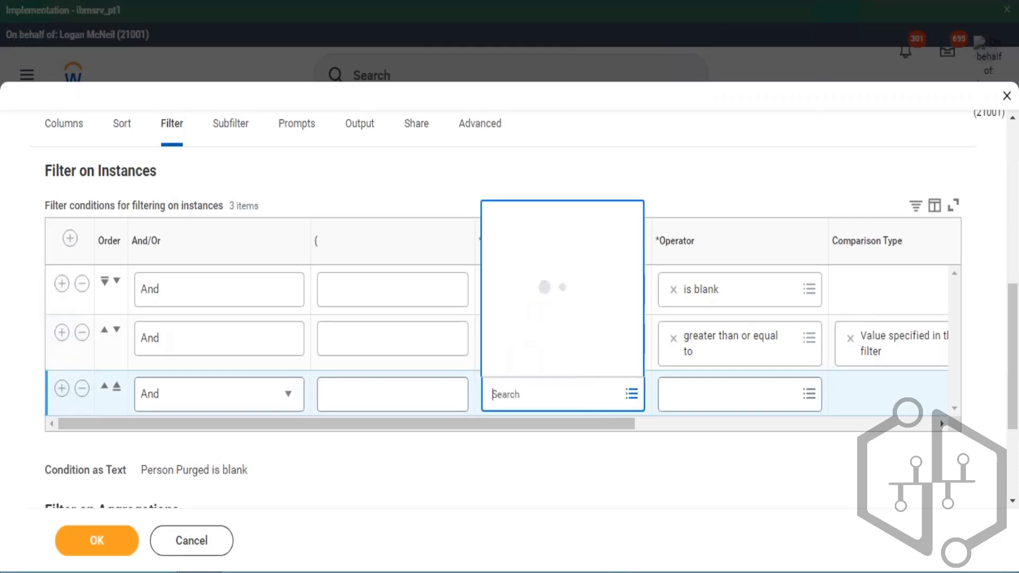
type("hire date")
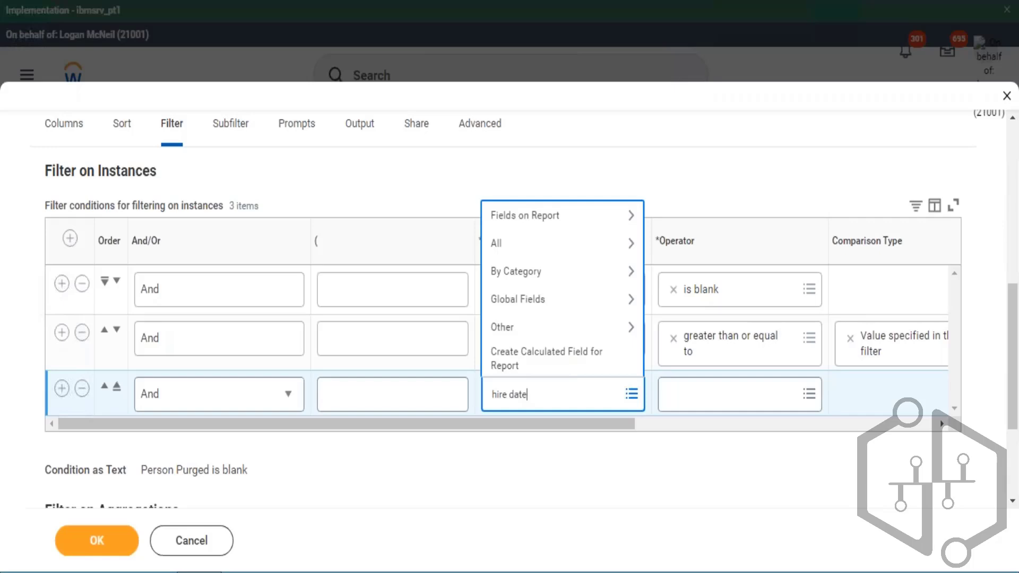
key("Return")
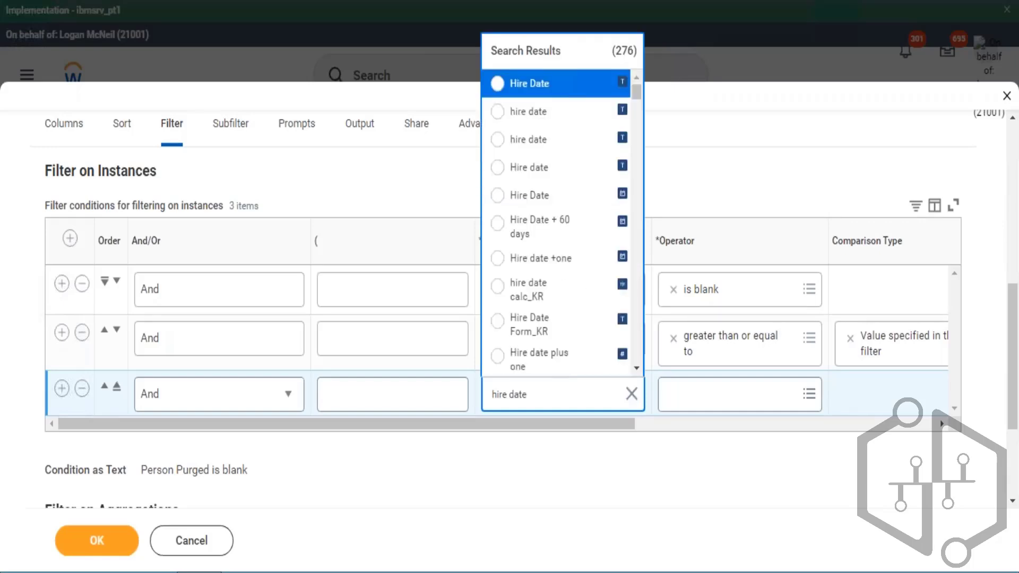
key("Down")
key("Down")
key("Down")
key("Down")
key("Down")
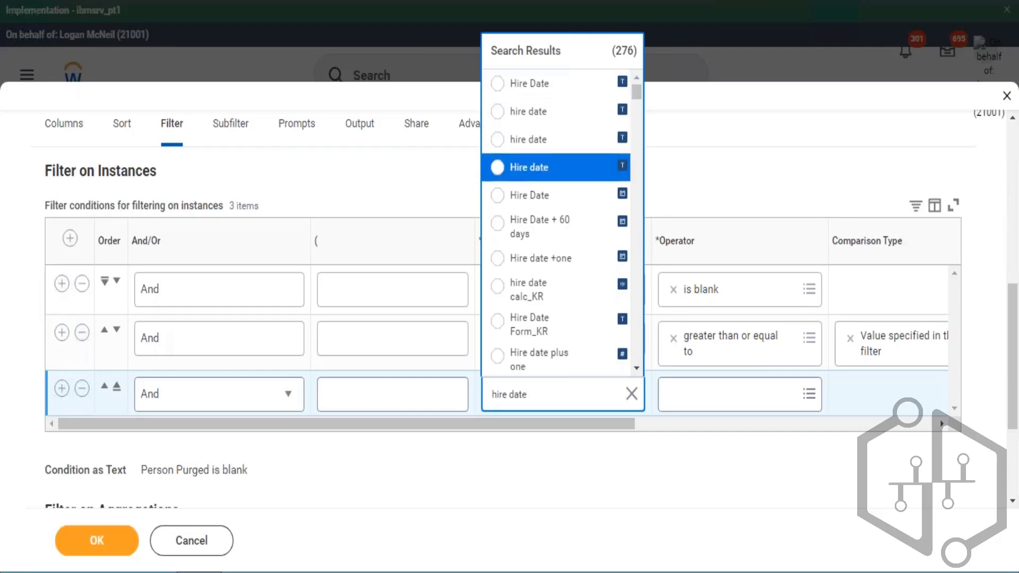
key("Return")
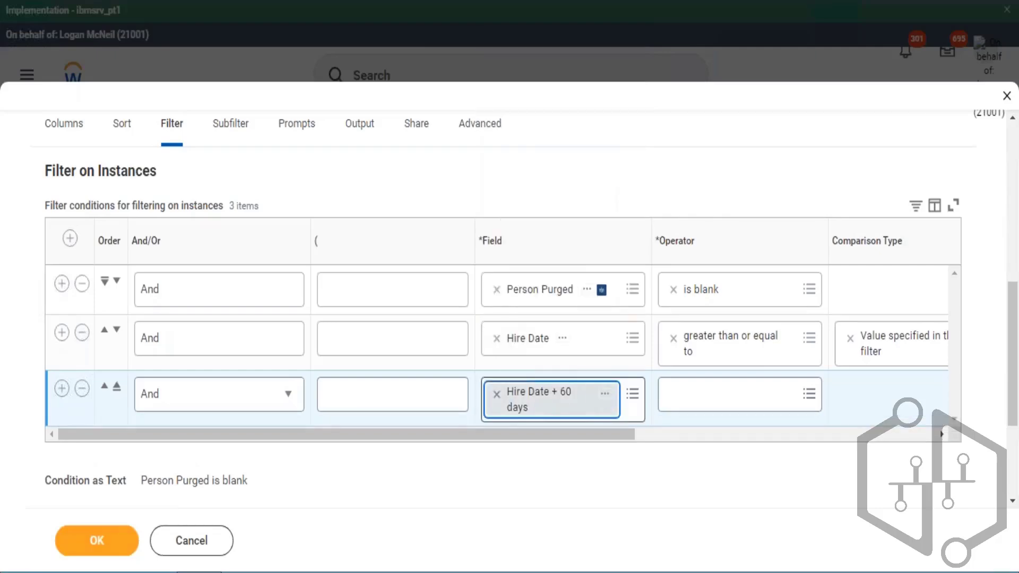
left_click(499, 397)
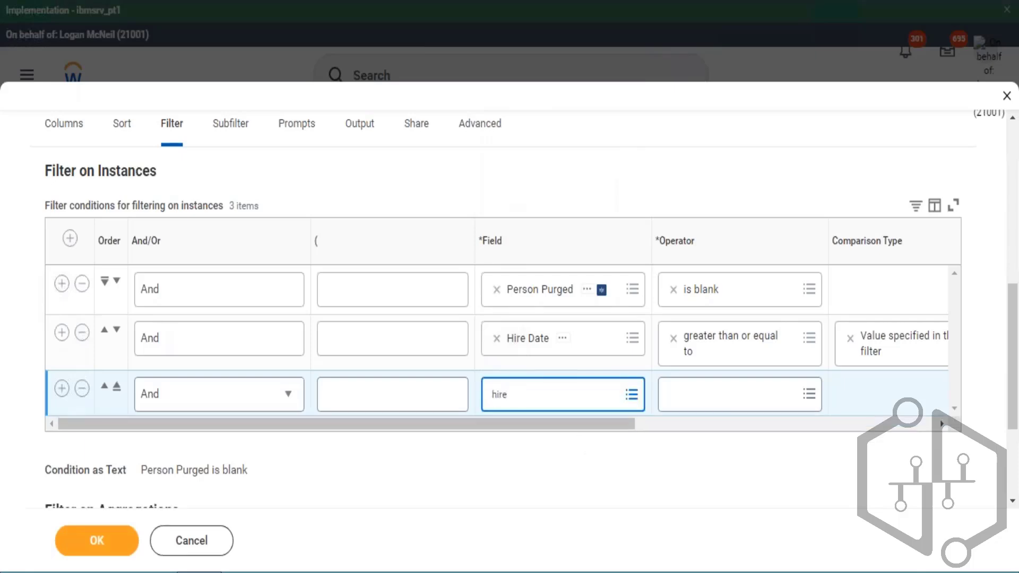
type("hire date")
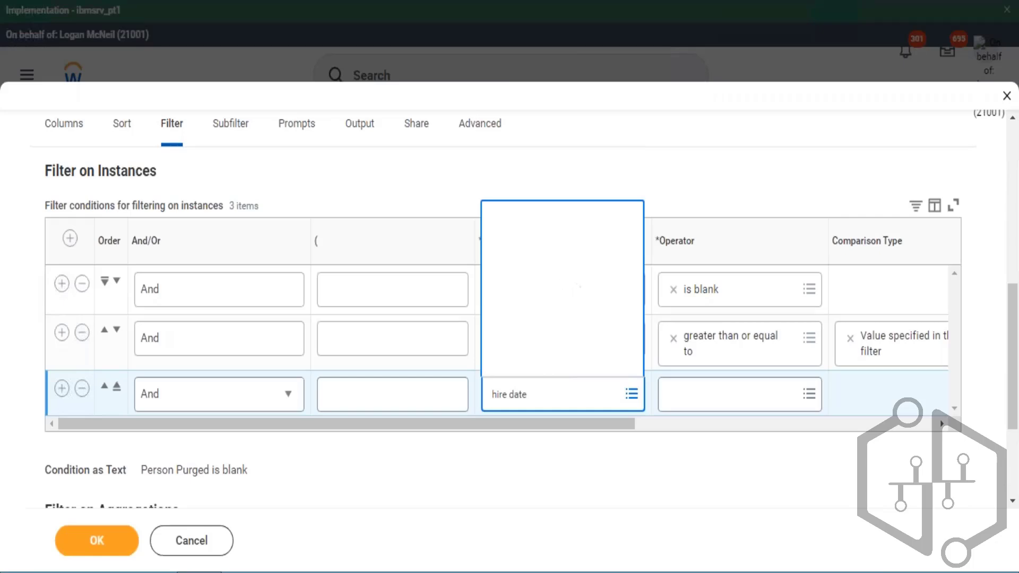
key("Down")
key("Down")
key("Down")
key("Down")
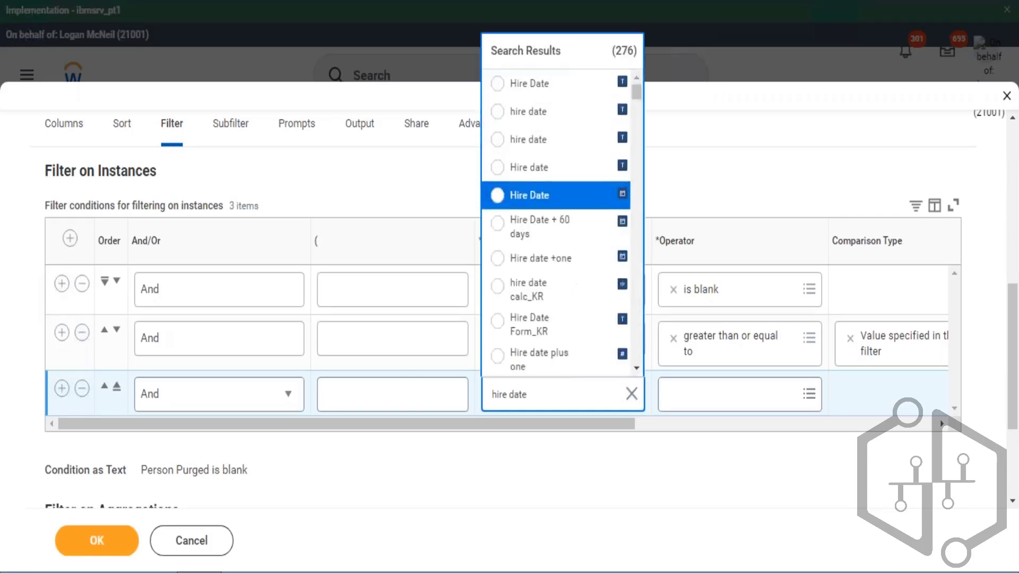
key("Return")
key("Tab")
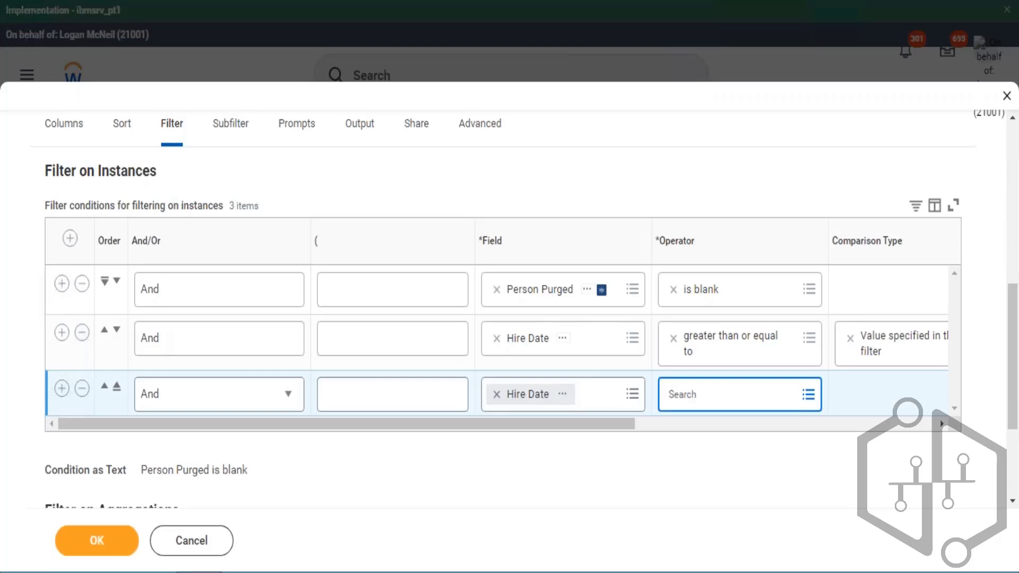
- Set the third condition's operator to less than or equal to and its comparison value to 12/31/2021
key("Return")
key("Return")
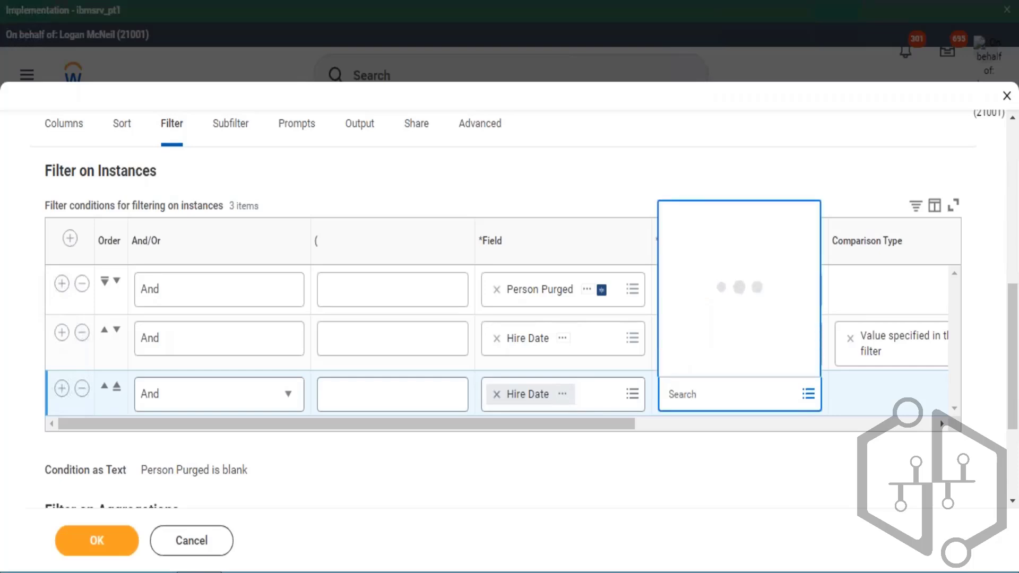
key("Down")
key("Down")
key("Down")
key("Down")
key("Down")
key("Down")
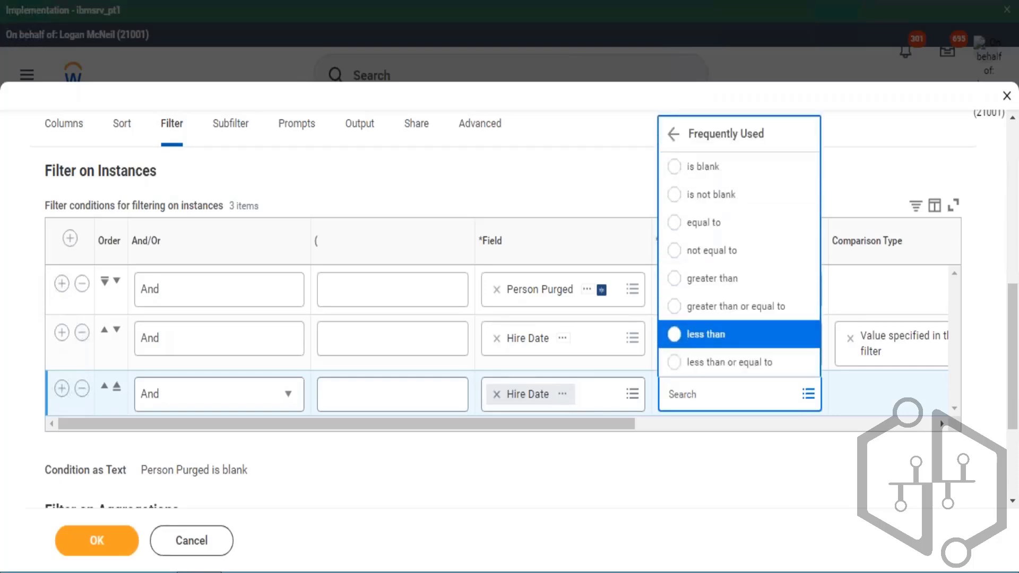
key("Down")
key("Return")
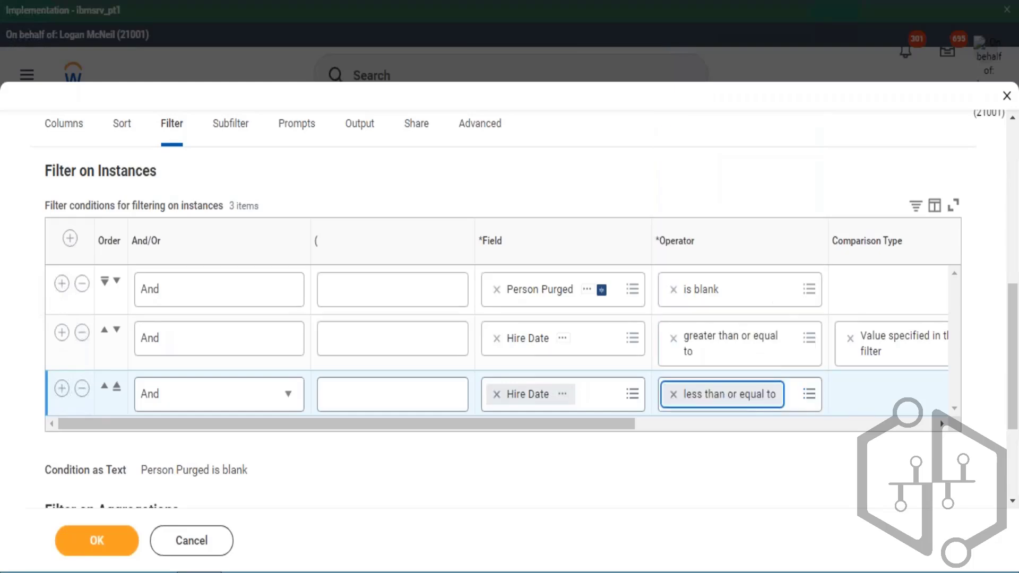
key("Tab")
key("Tab")
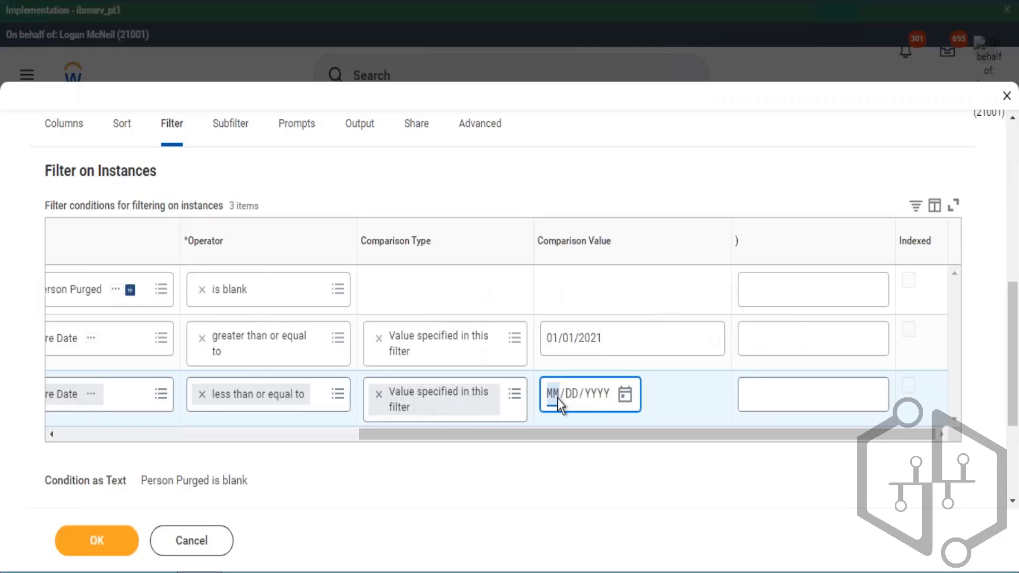
type("1231")
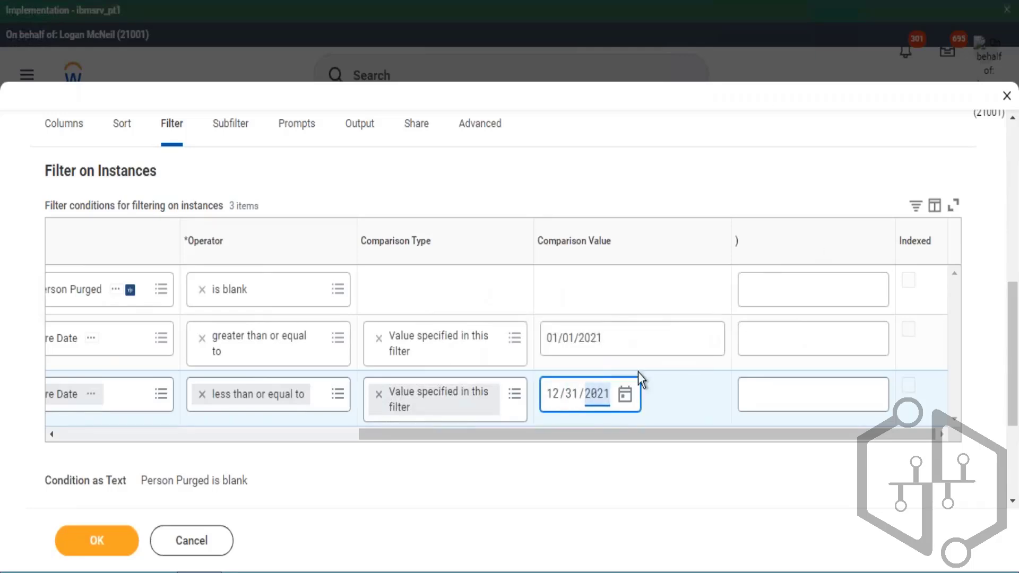
- Review the Hire Date conditions and their comparison values across the filter table's columns
left_click_drag(587, 435, 536, 435)
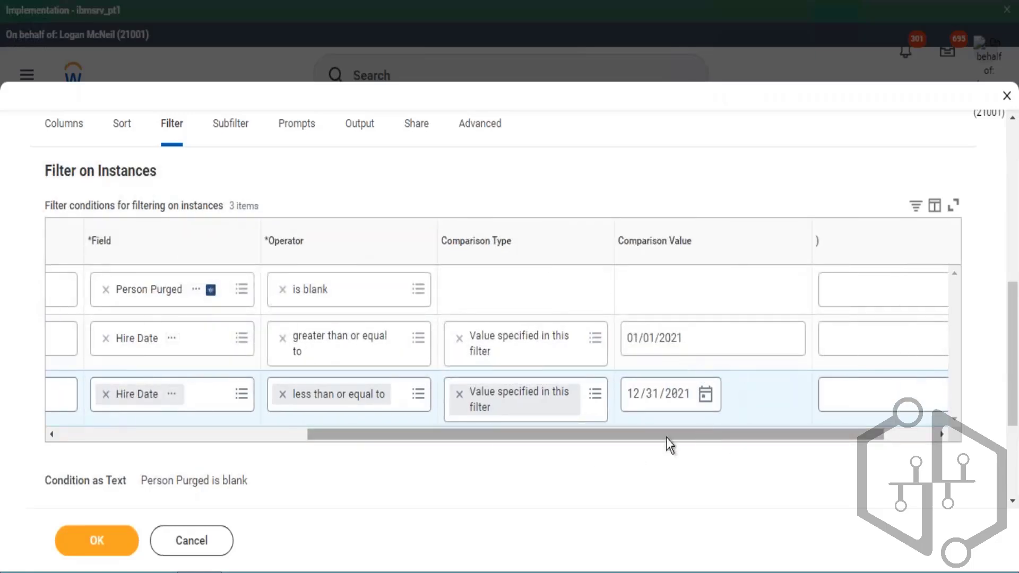
left_click_drag(666, 436, 383, 428)
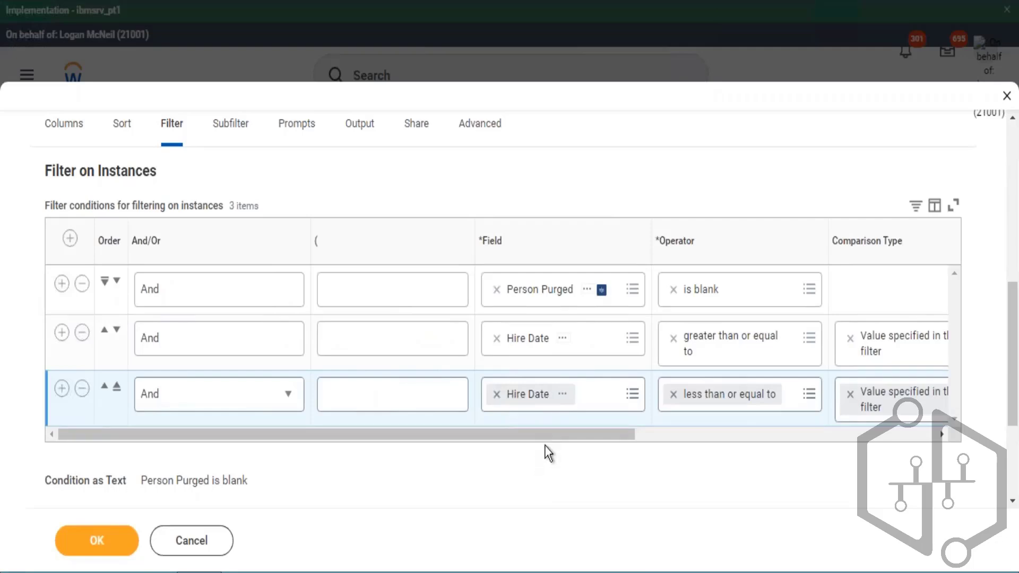
left_click_drag(619, 437, 694, 436)
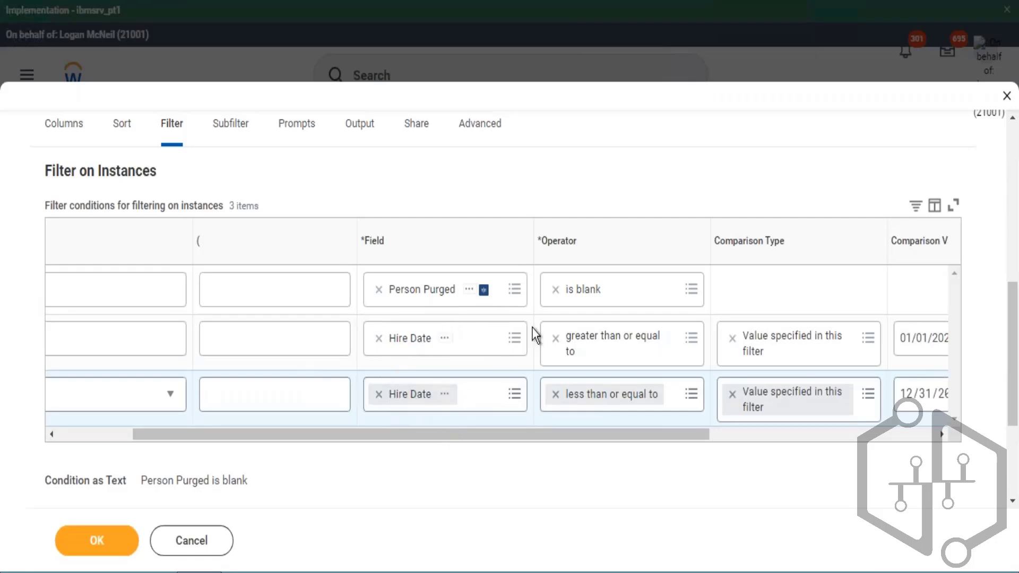
left_click_drag(547, 245, 586, 249)
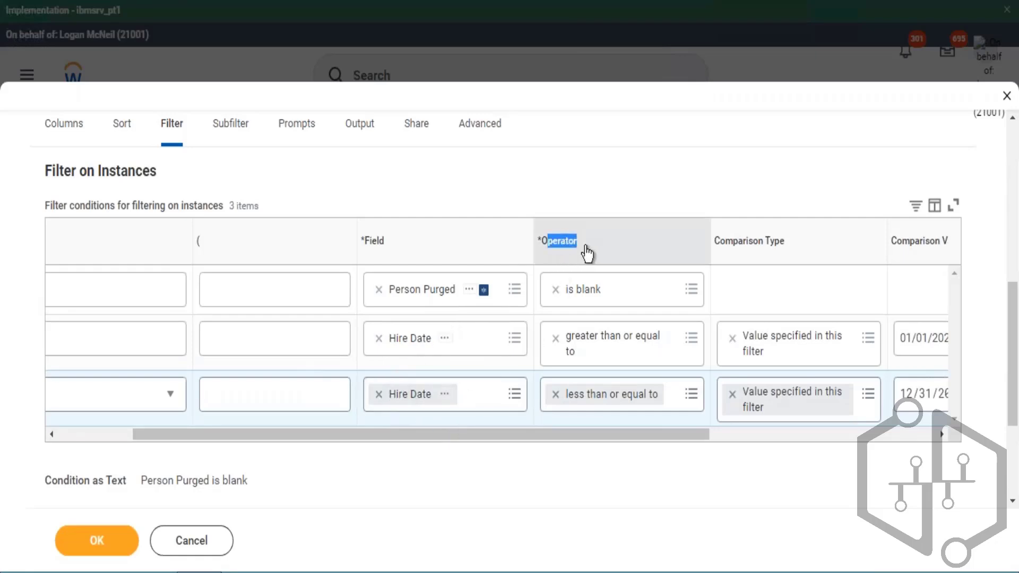
left_click(820, 462)
scroll(715, 467, "right", 5)
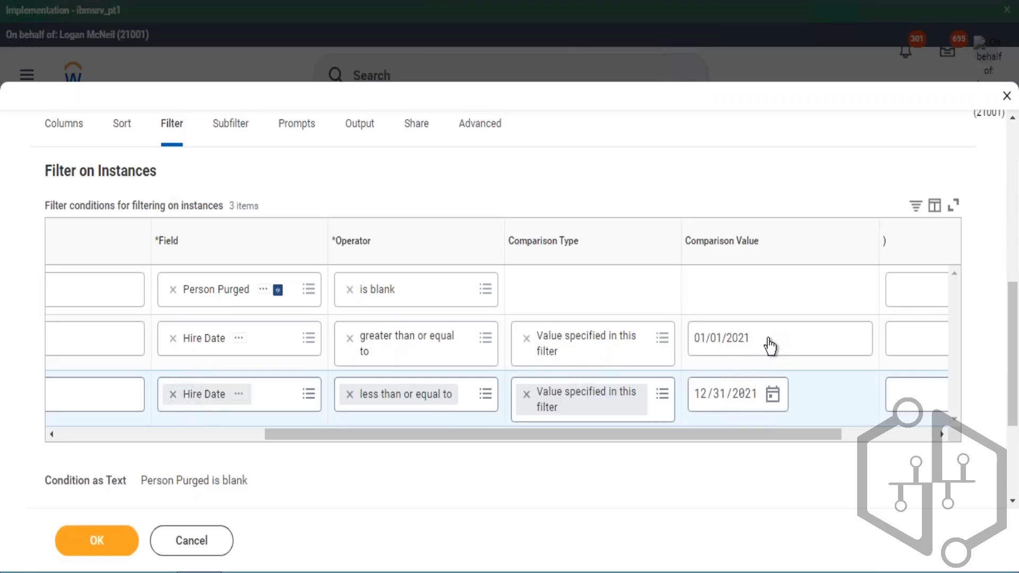
left_click_drag(770, 346, 686, 357)
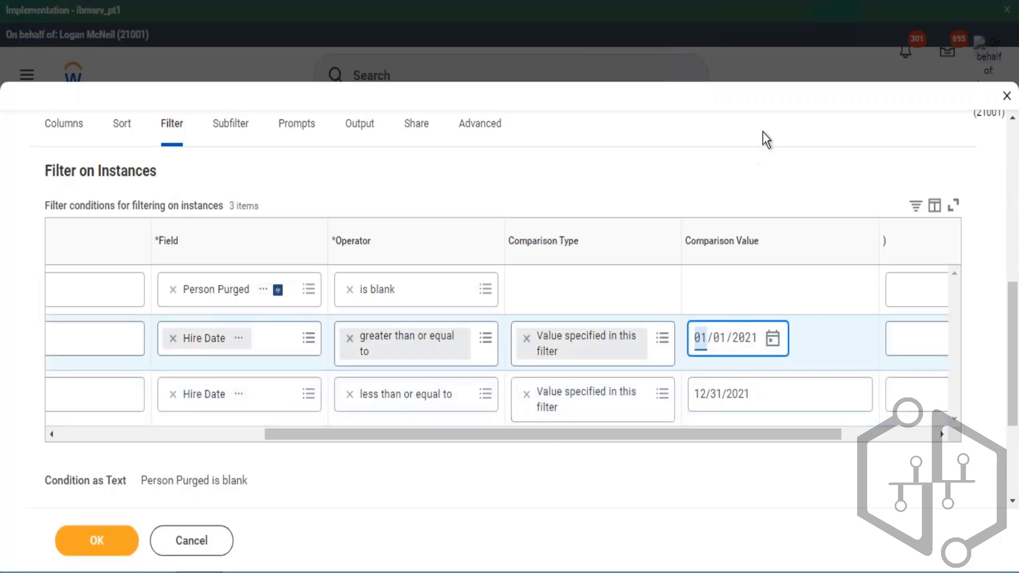
left_click_drag(770, 334, 696, 358)
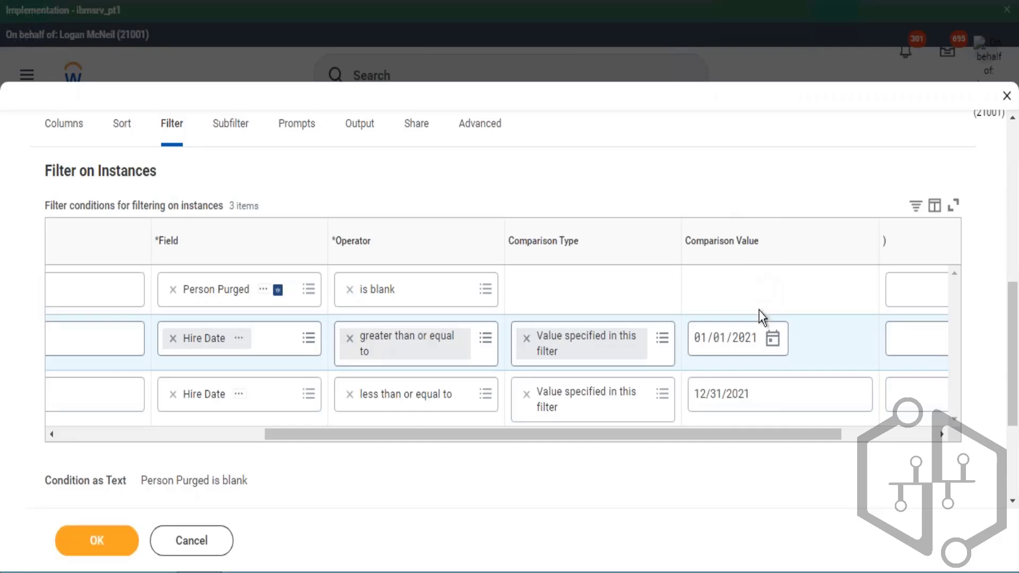
left_click_drag(783, 428, 382, 415)
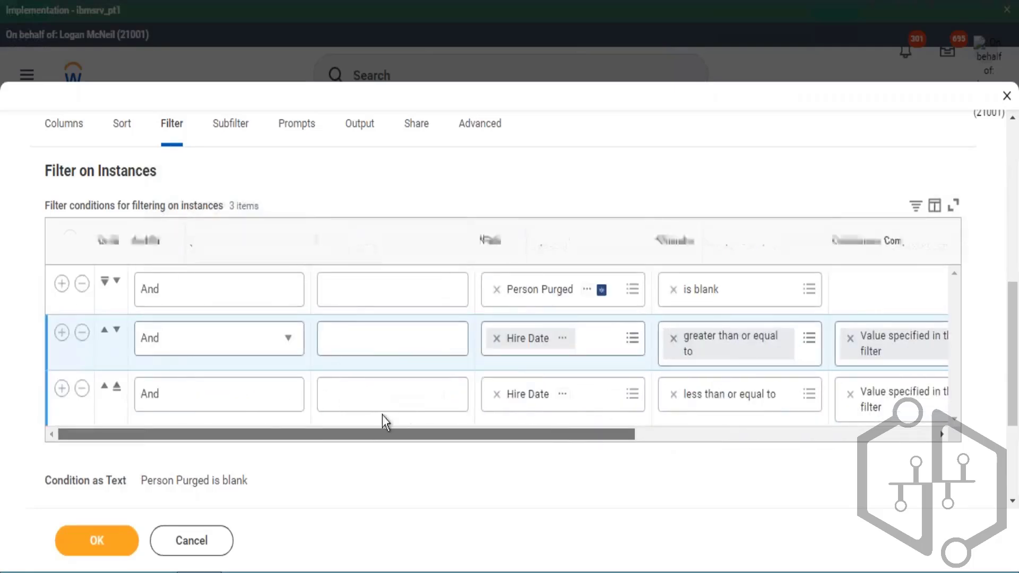
left_click_drag(4, 397, 4, 397)
- Add a fourth filter condition row and set its field to Management Level
left_click(62, 391)
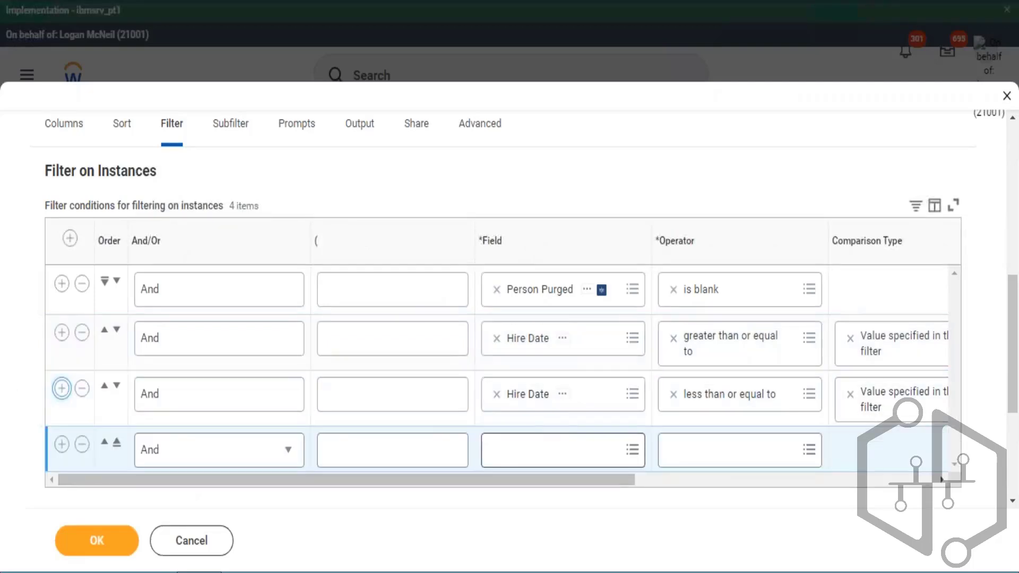
left_click(533, 447)
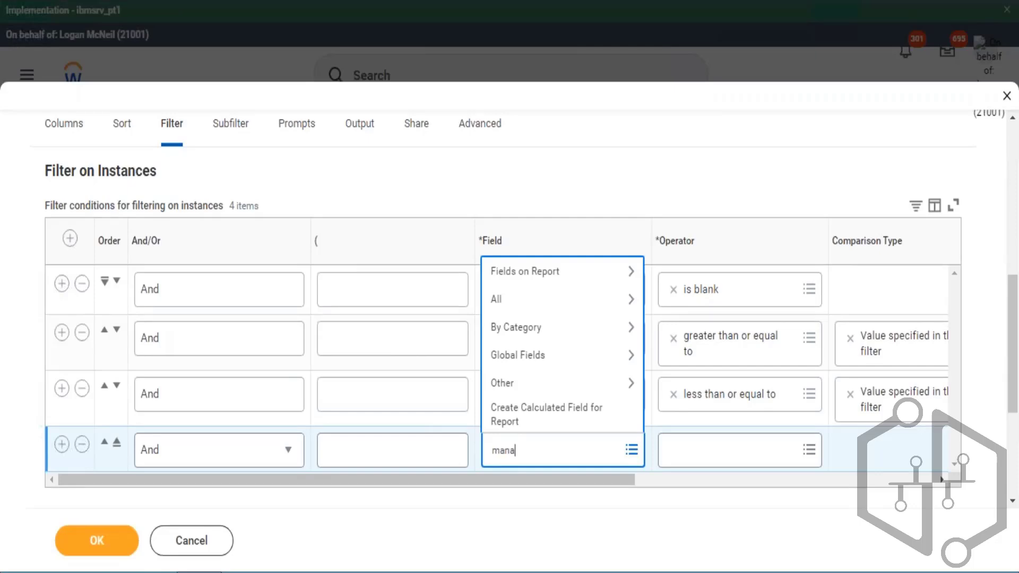
key("Return")
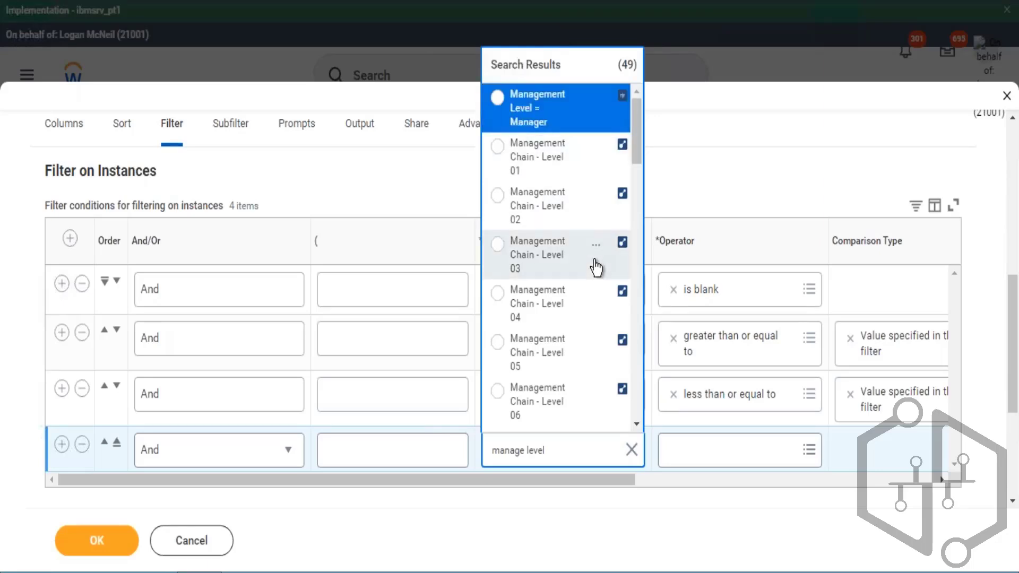
scroll(596, 268, "down", 5)
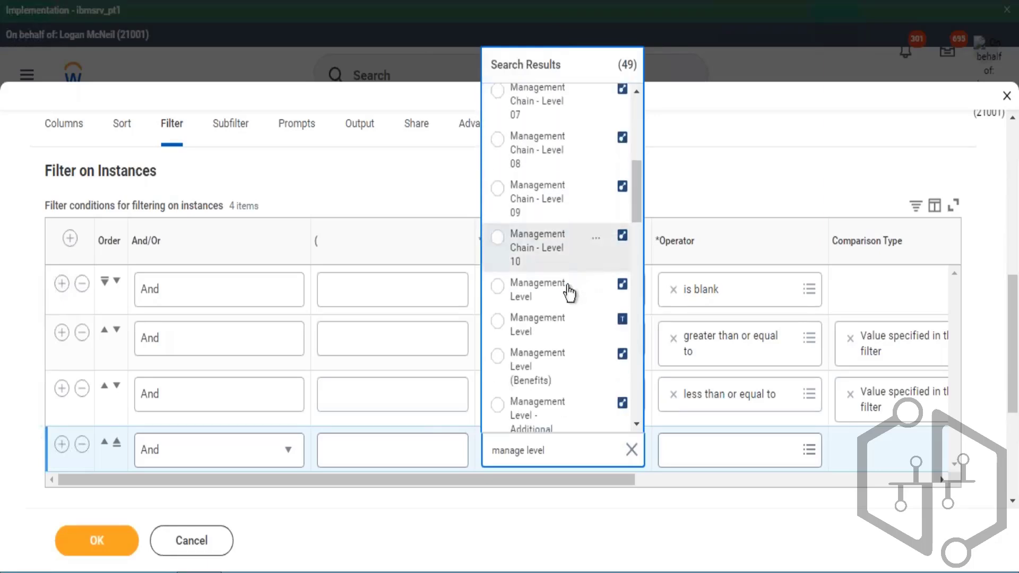
left_click(542, 291)
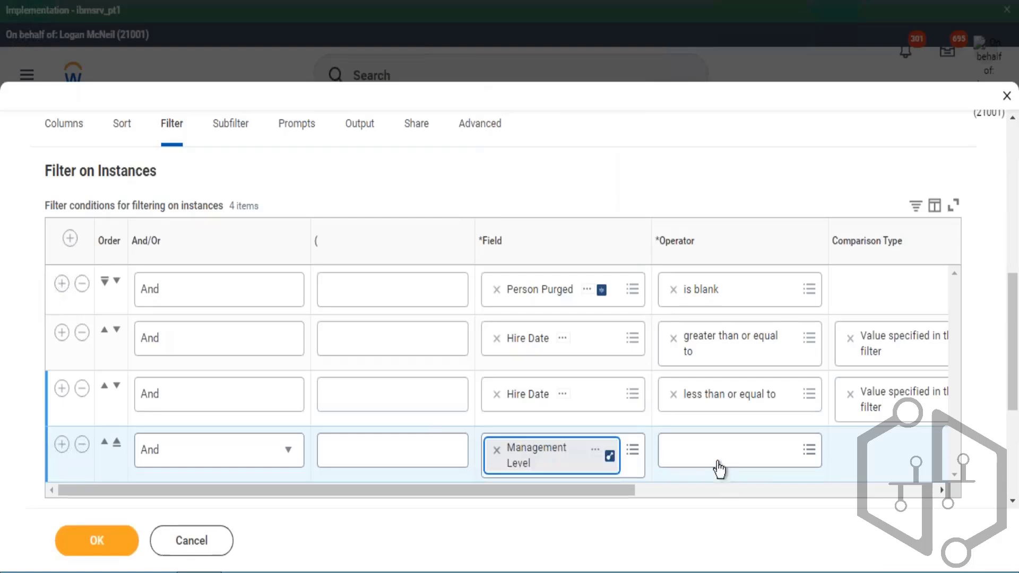
- Set the Management Level condition's operator to in the selection list
left_click(719, 468)
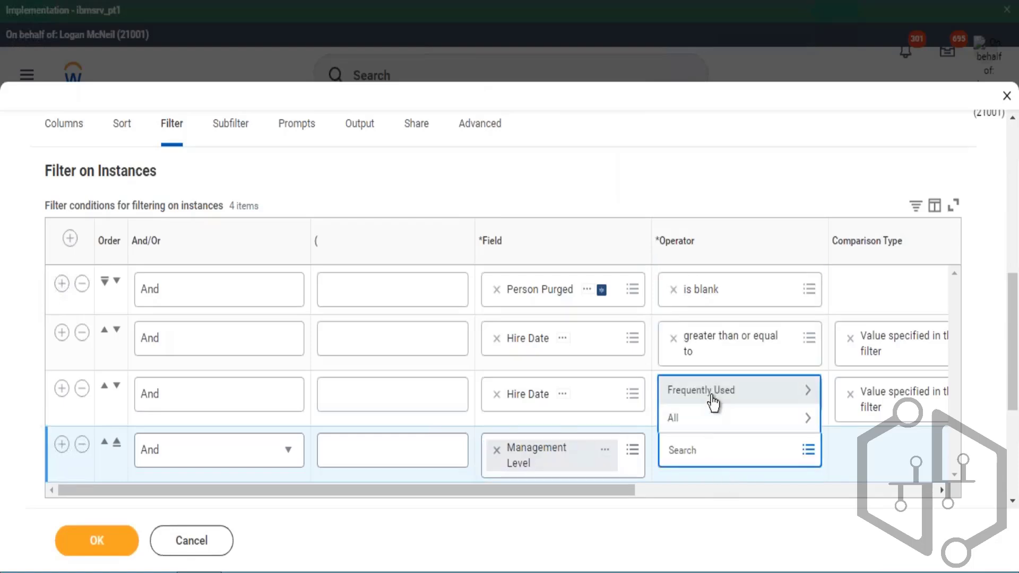
left_click(732, 399)
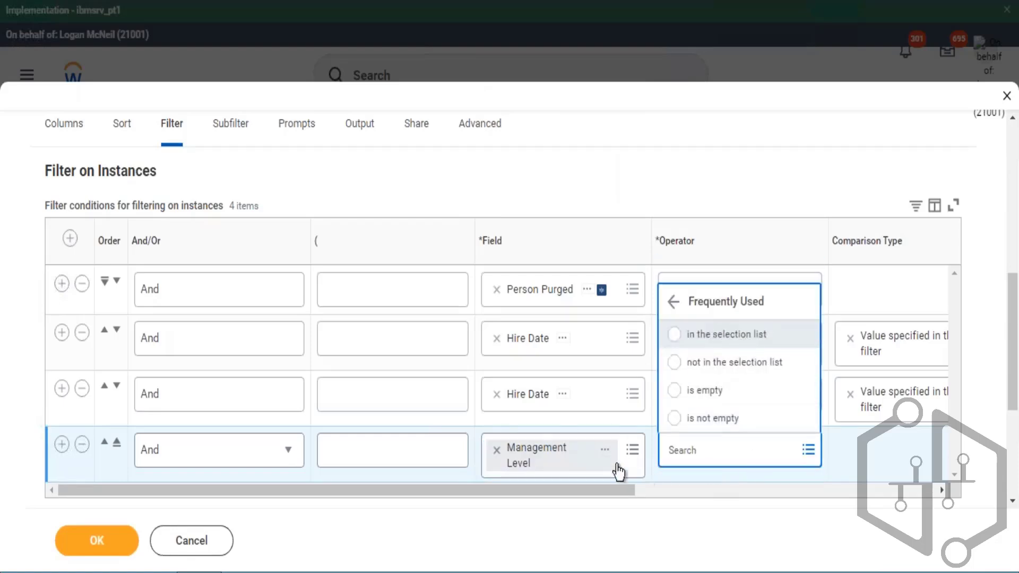
key("Return")
left_click_drag(636, 489, 856, 507)
left_click_drag(682, 243, 736, 250)
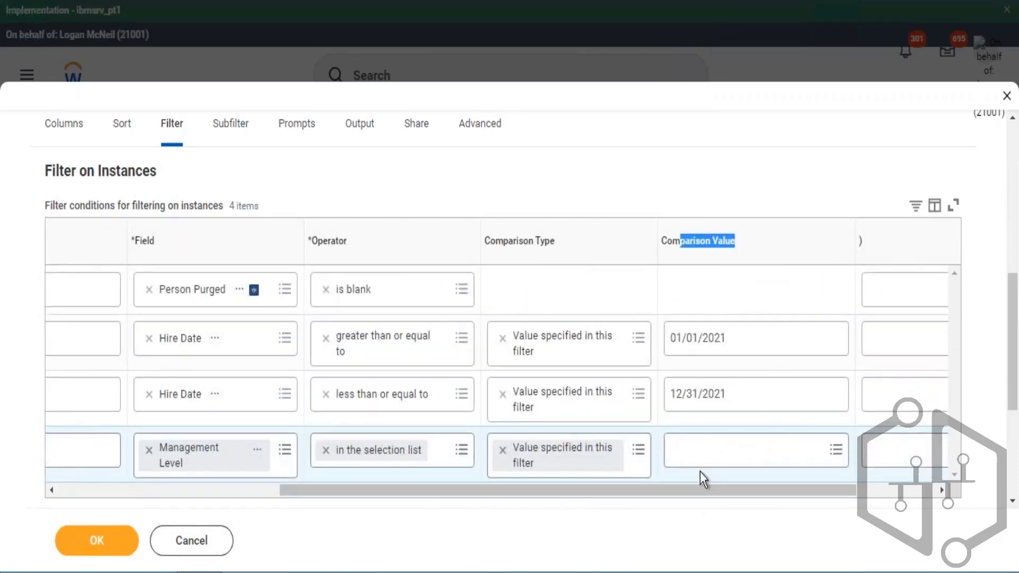
- Open the Management Level condition's comparison value list and browse the available management levels
left_click(700, 458)
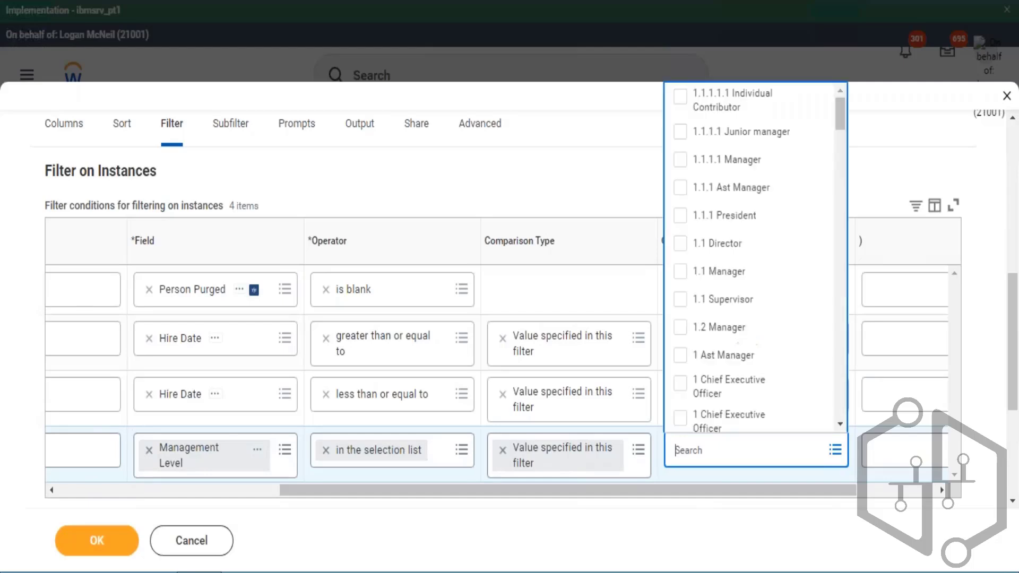
scroll(719, 266, "down", 6)
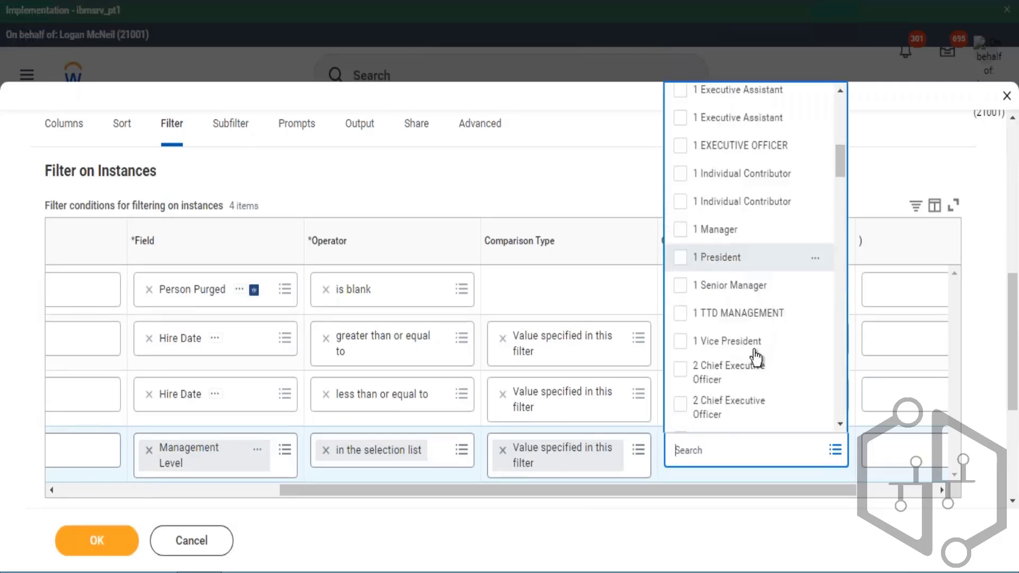
scroll(756, 357, "down", 5)
scroll(760, 360, "down", 3)
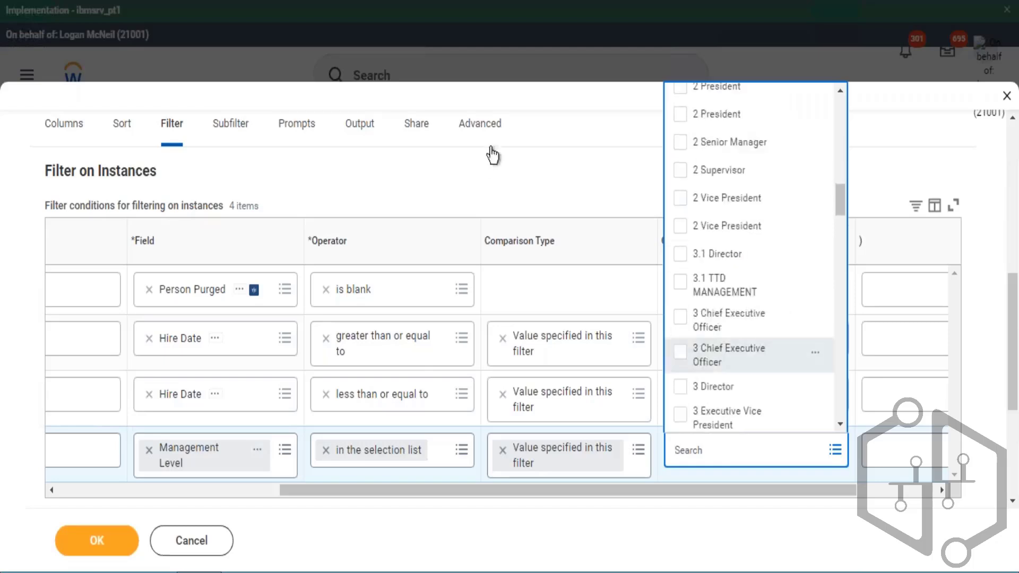
left_click(562, 296)
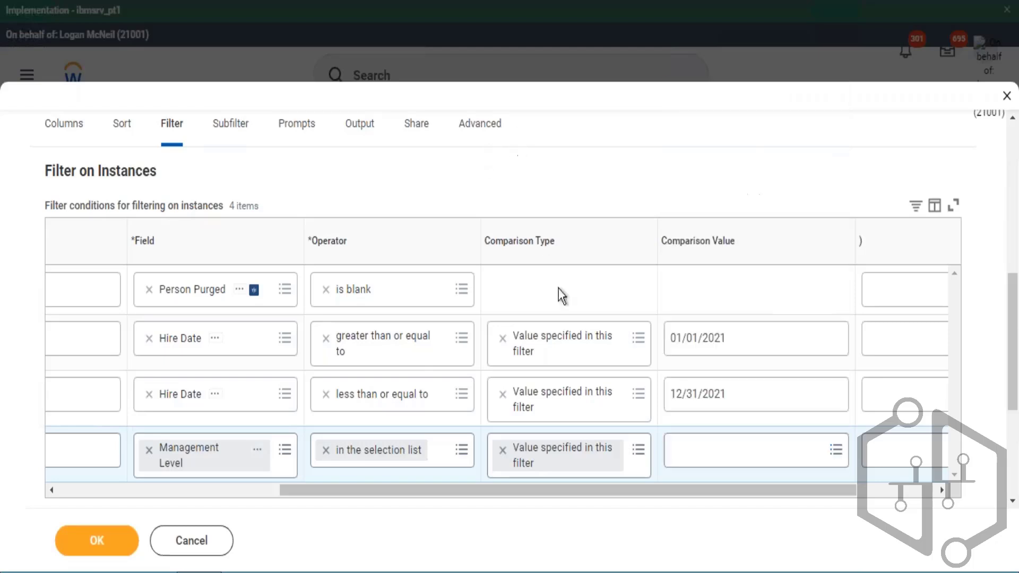
left_click(519, 474)
left_click_drag(670, 243, 728, 262)
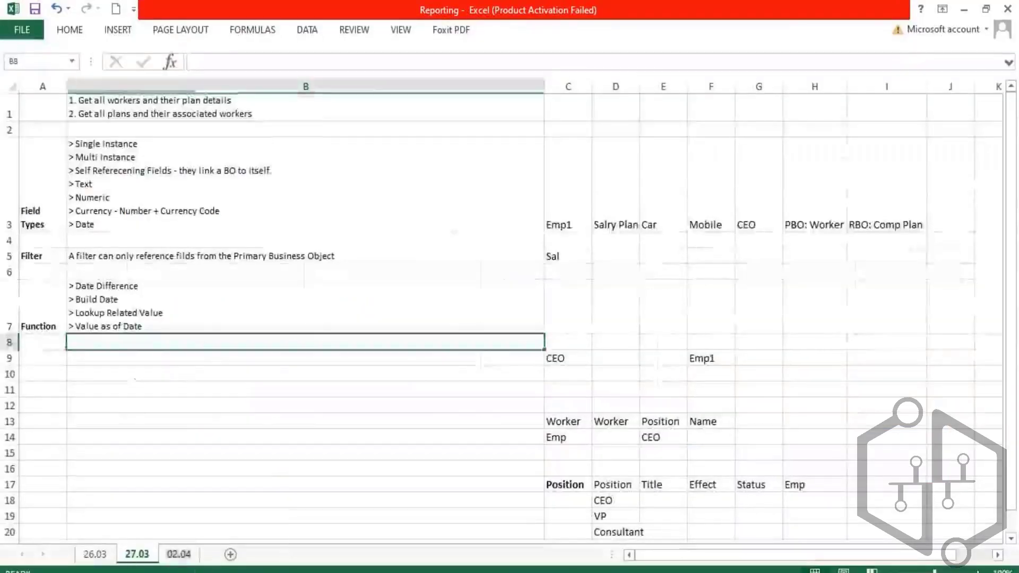
- Switch to Excel and copy the formatting of columns A and B from sheet 27.03 onto sheet 02.04
left_click(58, 119)
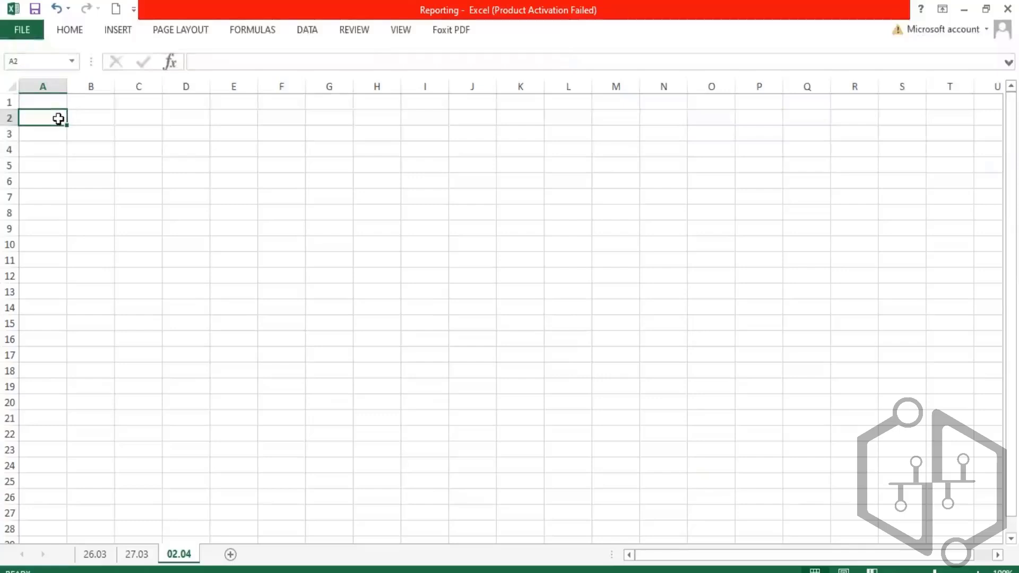
type("Co")
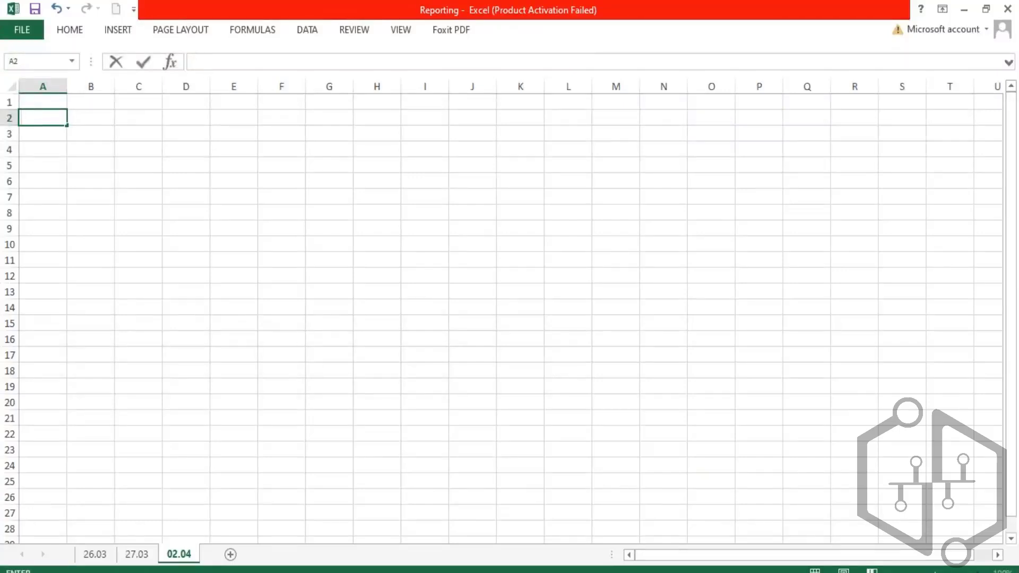
left_click(137, 555)
left_click(56, 86)
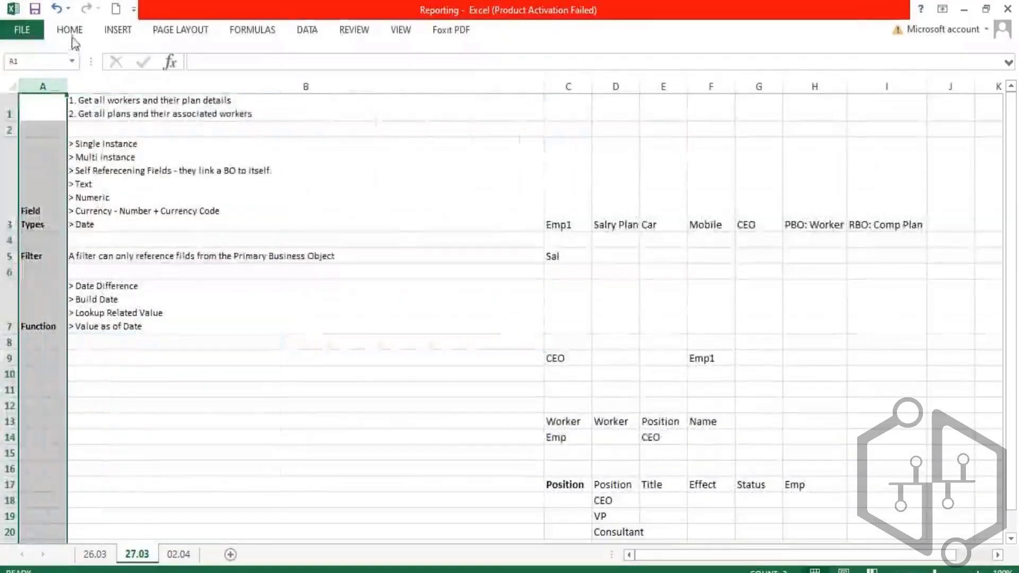
left_click(71, 32)
left_click(75, 87)
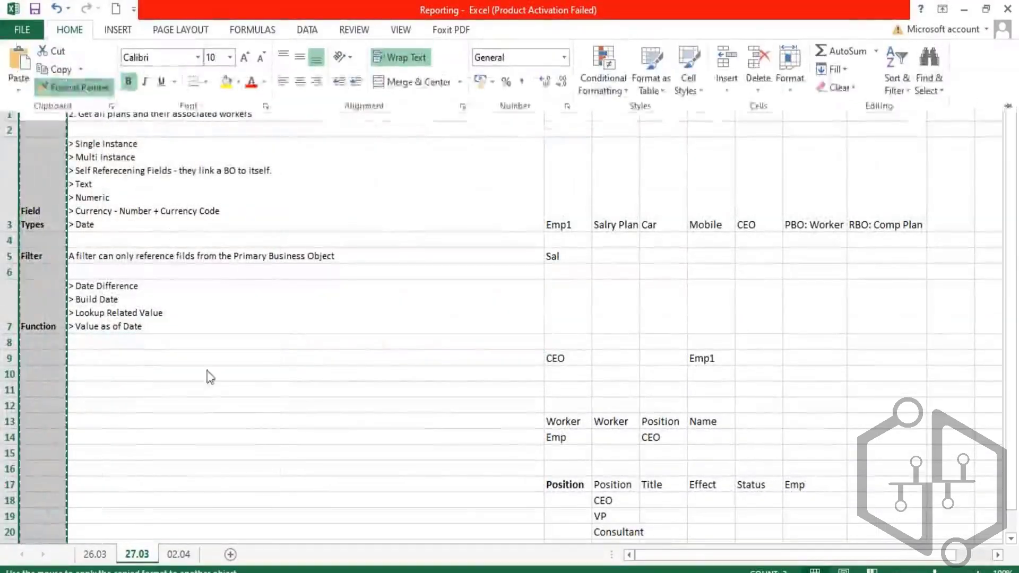
left_click(177, 555)
left_click(176, 555)
left_click(43, 83)
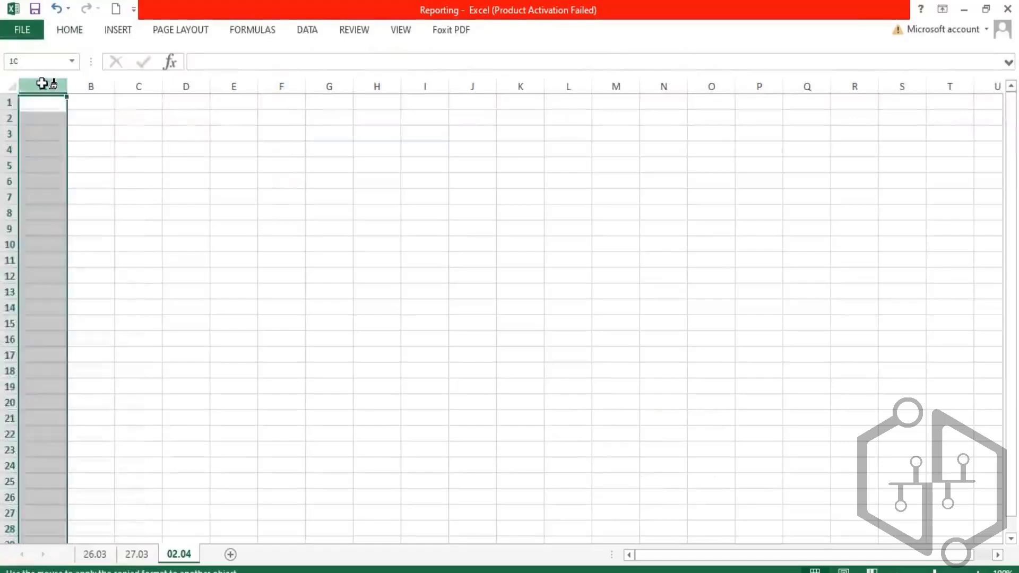
left_click(137, 554)
left_click(208, 80, "shift")
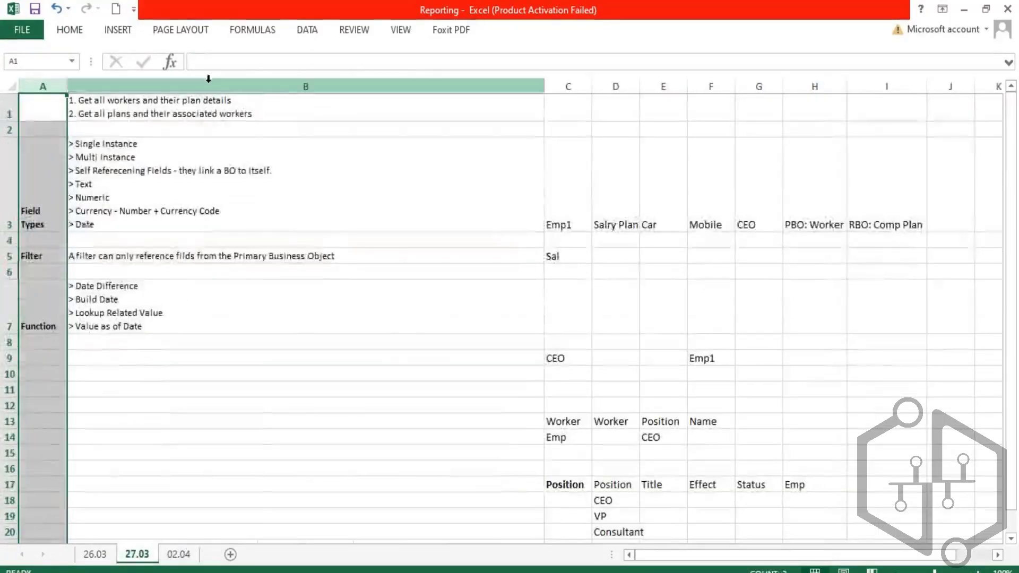
left_click(208, 80)
left_click(69, 30)
left_click(75, 87)
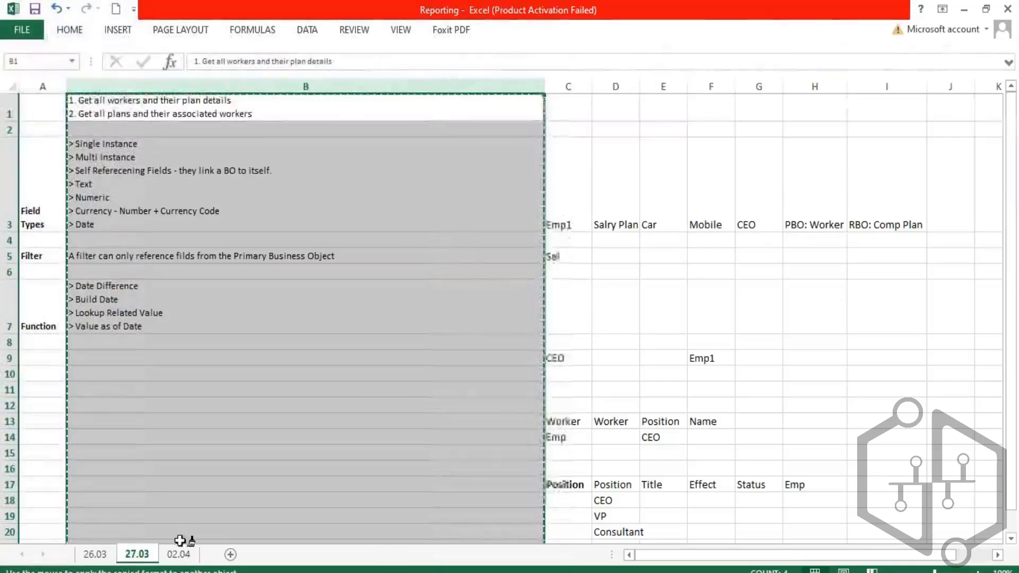
left_click(179, 553)
left_click(103, 86)
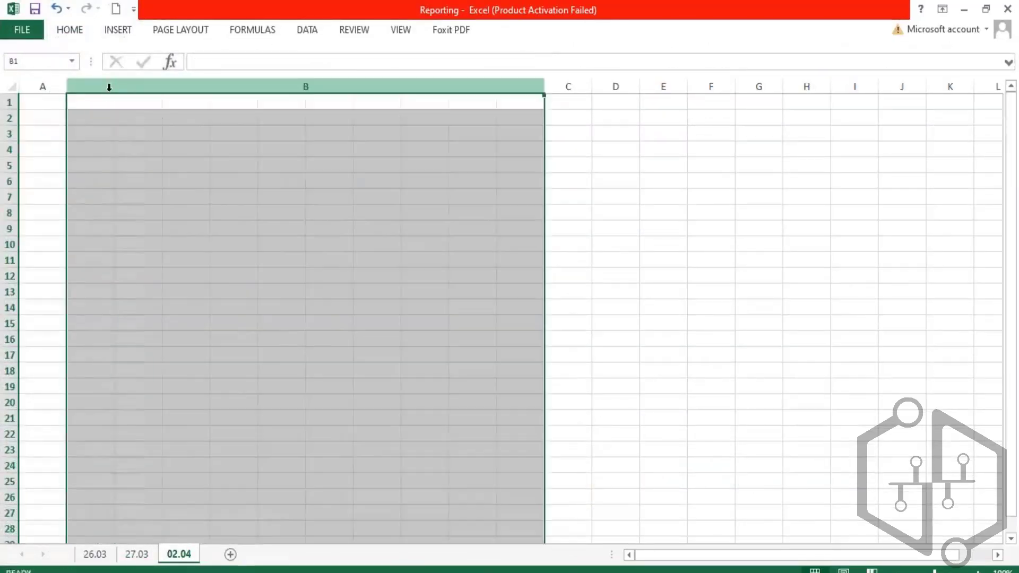
- Widen column A and enter Comparison Types in A2 and > Value Specified in this Filter in B2
left_click(54, 104)
left_click(53, 116)
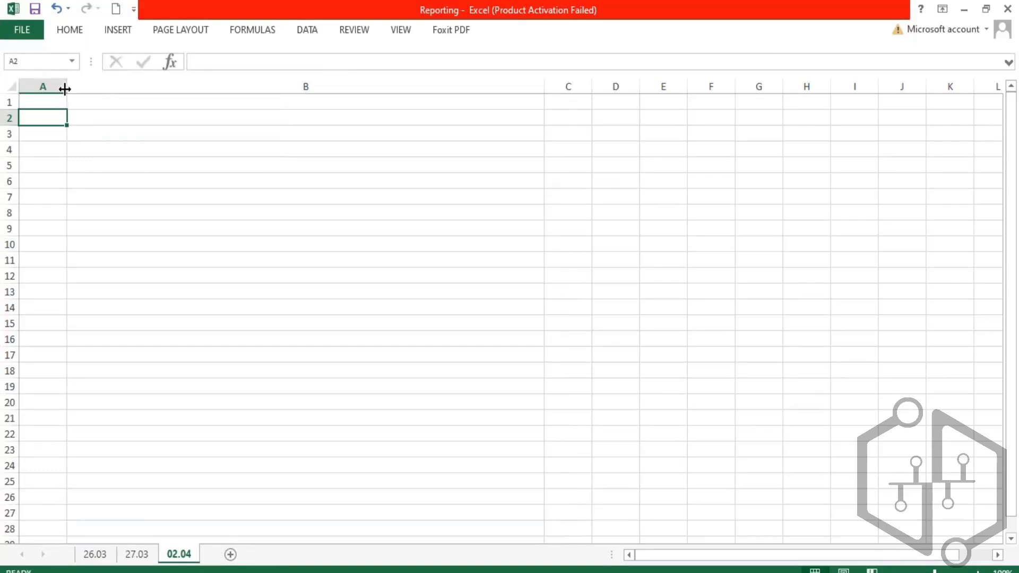
left_click_drag(65, 89, 90, 89)
type("Co")
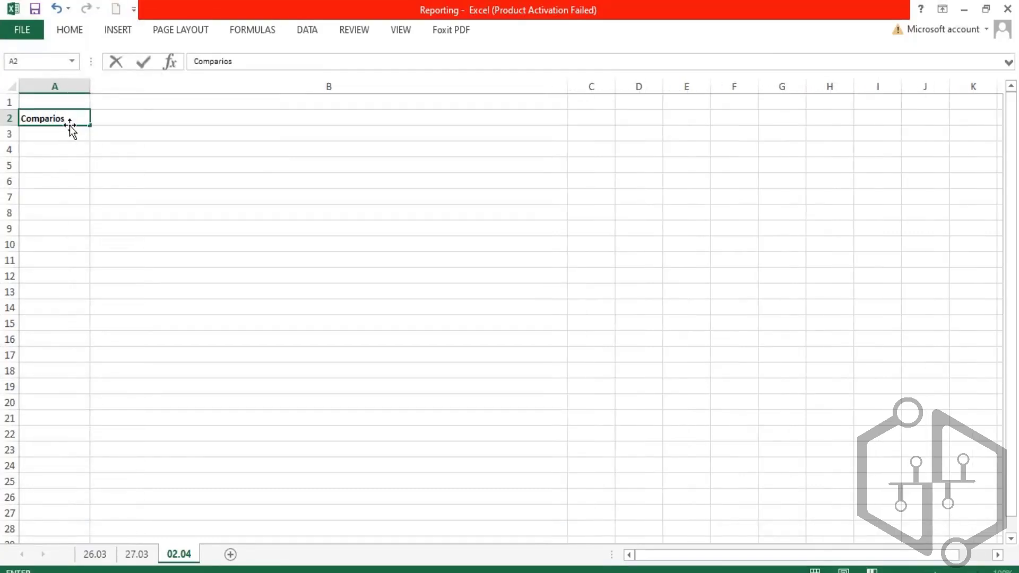
type("mparison Types")
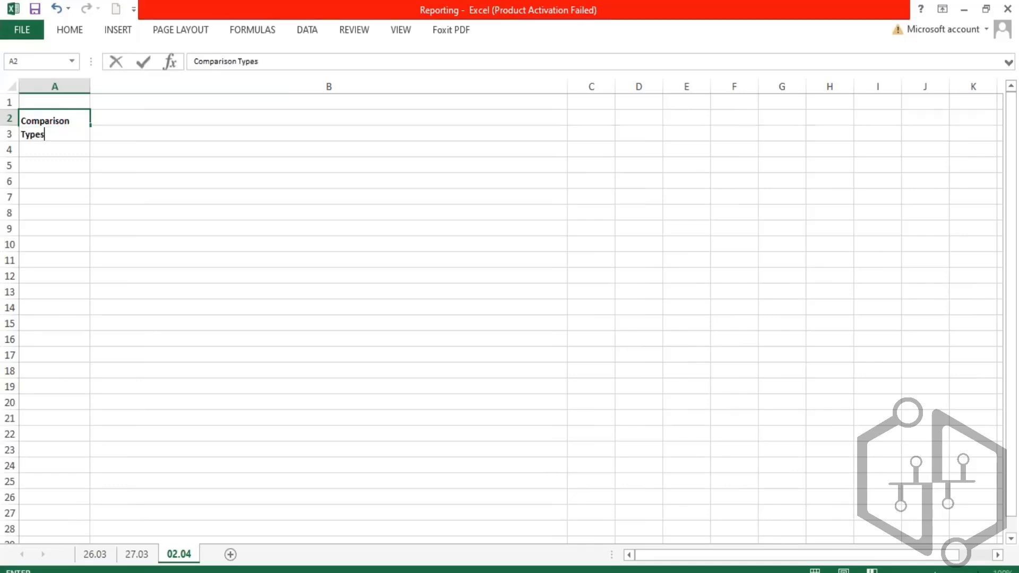
key("Tab")
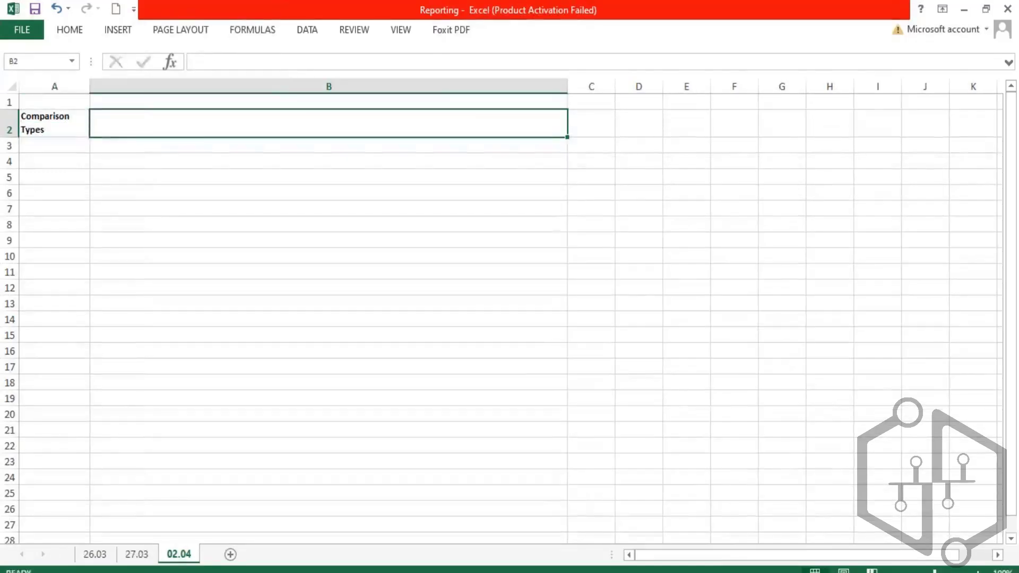
type(">Value Specified in this Filter")
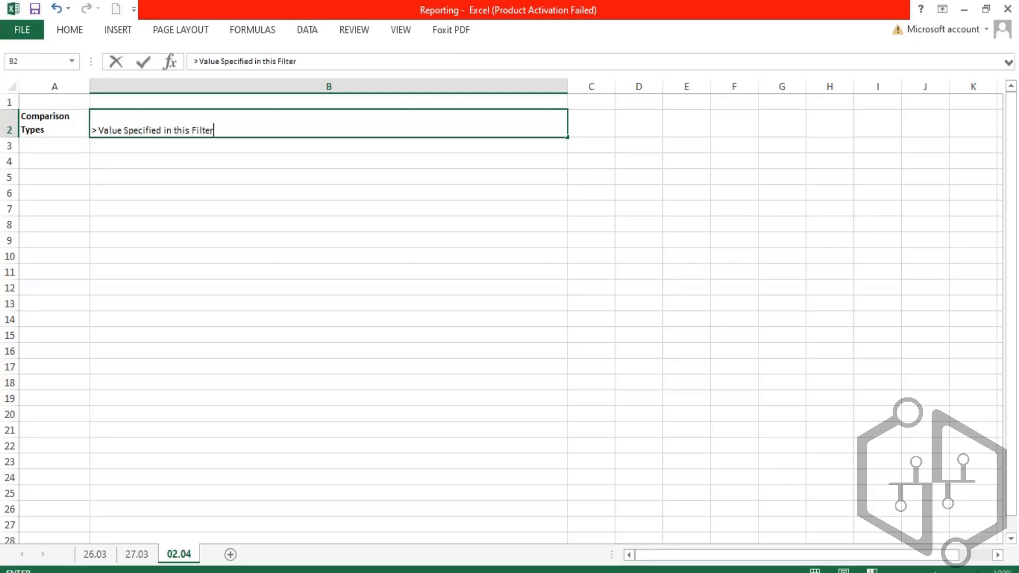
key("Return")
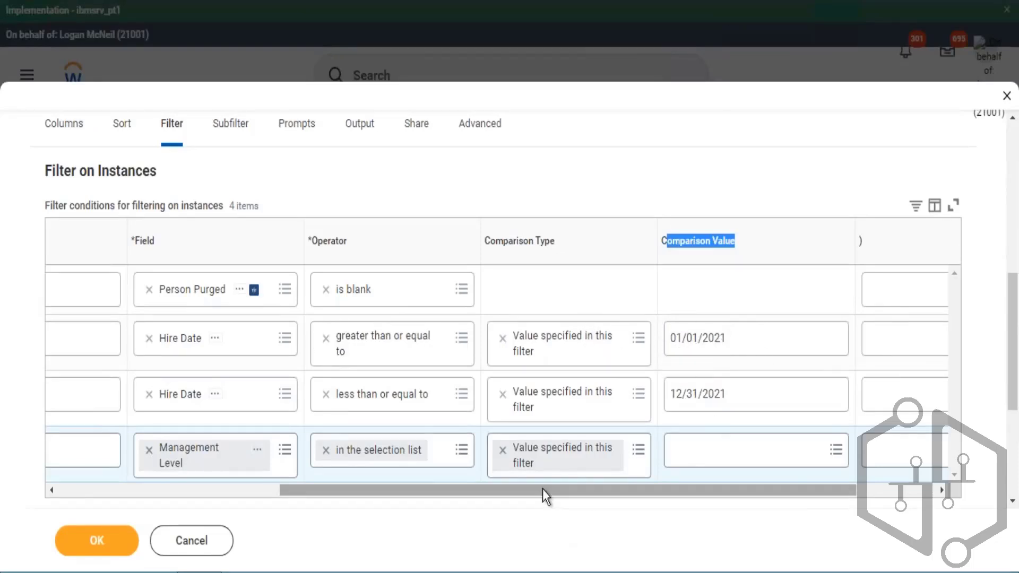
- Return to the report editor, try to save the report, and open the error details
left_click_drag(546, 493, 61, 547)
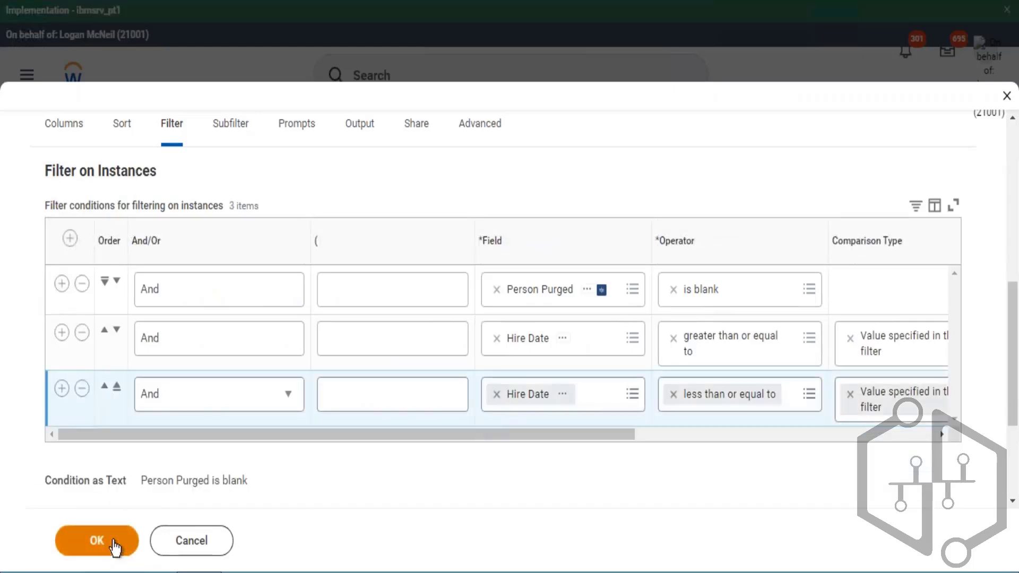
left_click(111, 546)
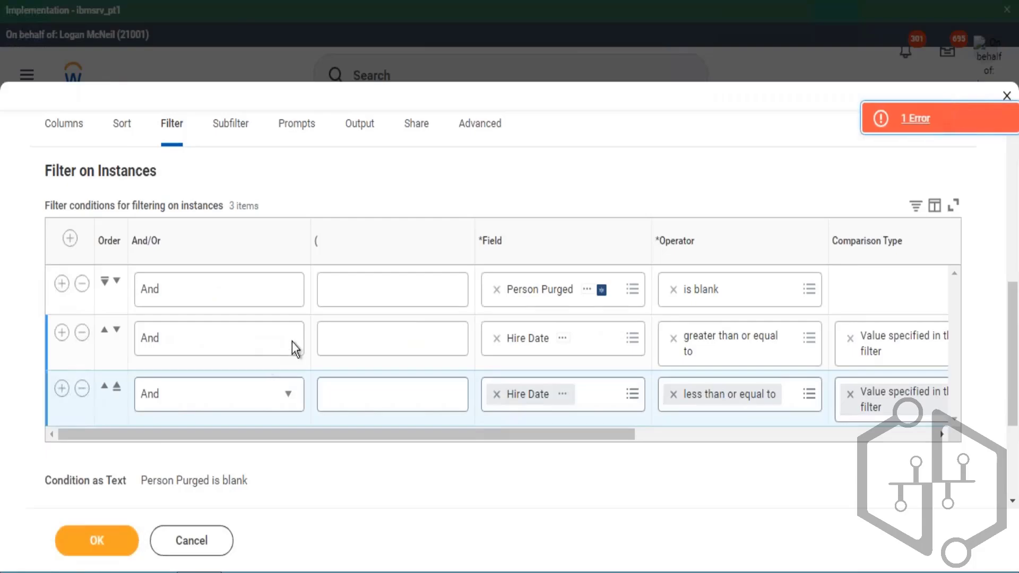
left_click(930, 130)
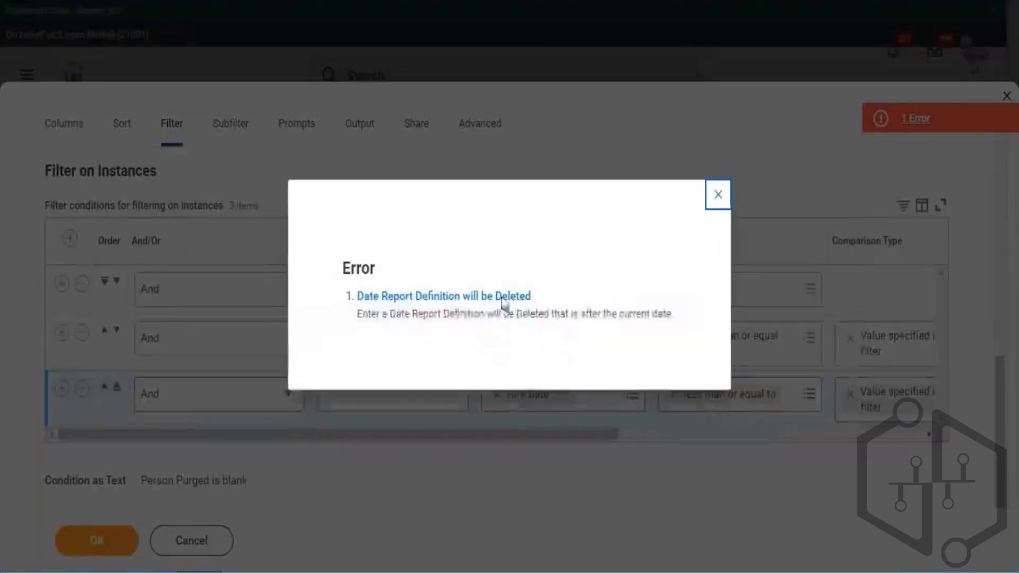
left_click_drag(451, 324, 581, 332)
left_click(719, 194)
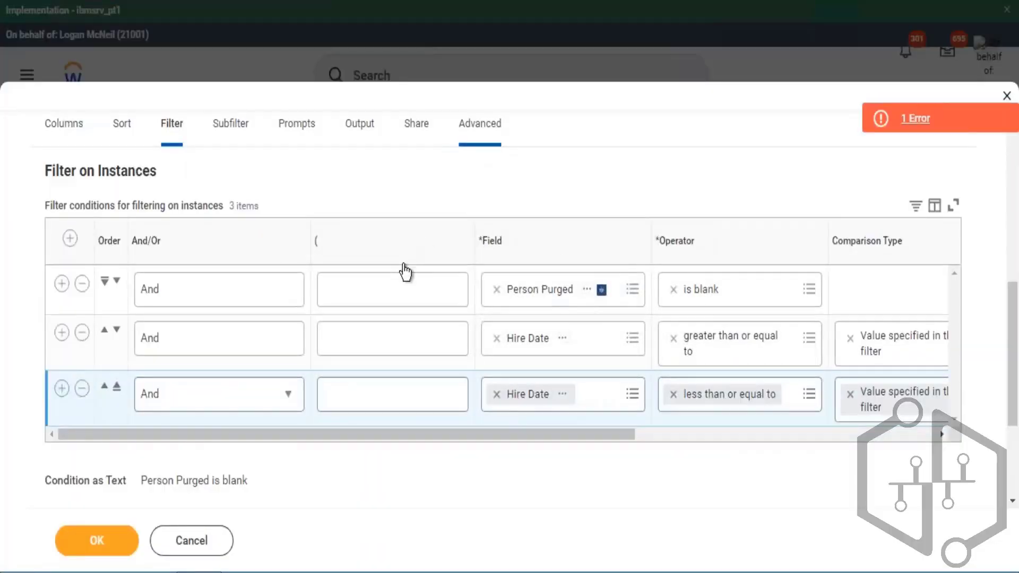
- Uncheck Temporary Report in the advanced options and save the custom report
scroll(416, 268, "down", 5)
scroll(304, 340, "down", 3)
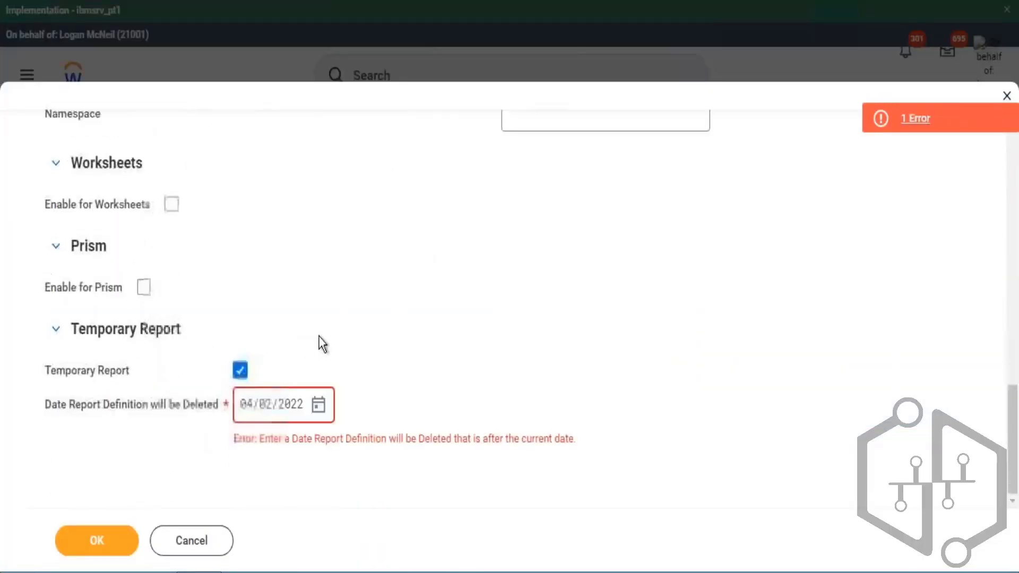
left_click(240, 370)
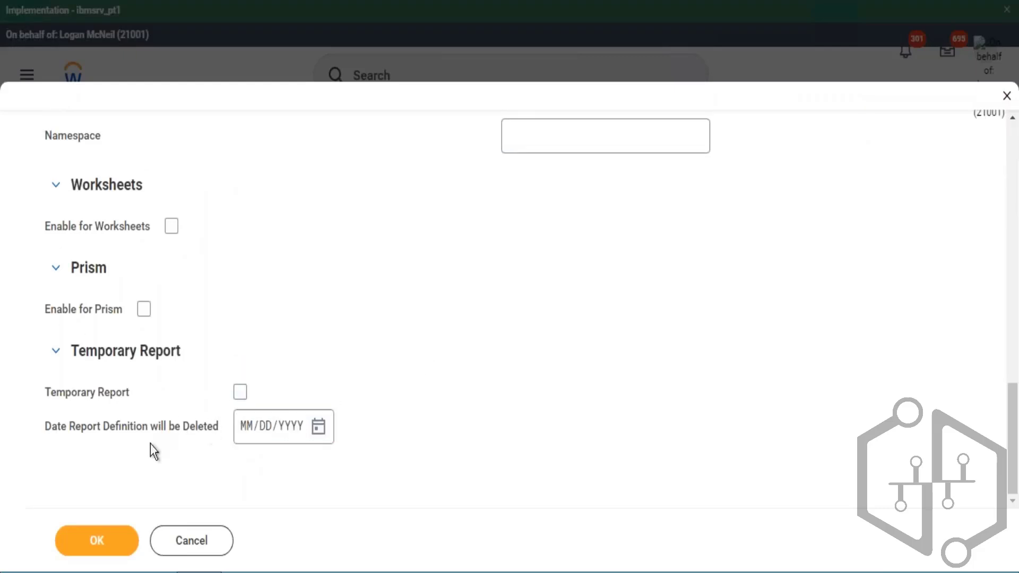
left_click_drag(91, 433, 168, 427)
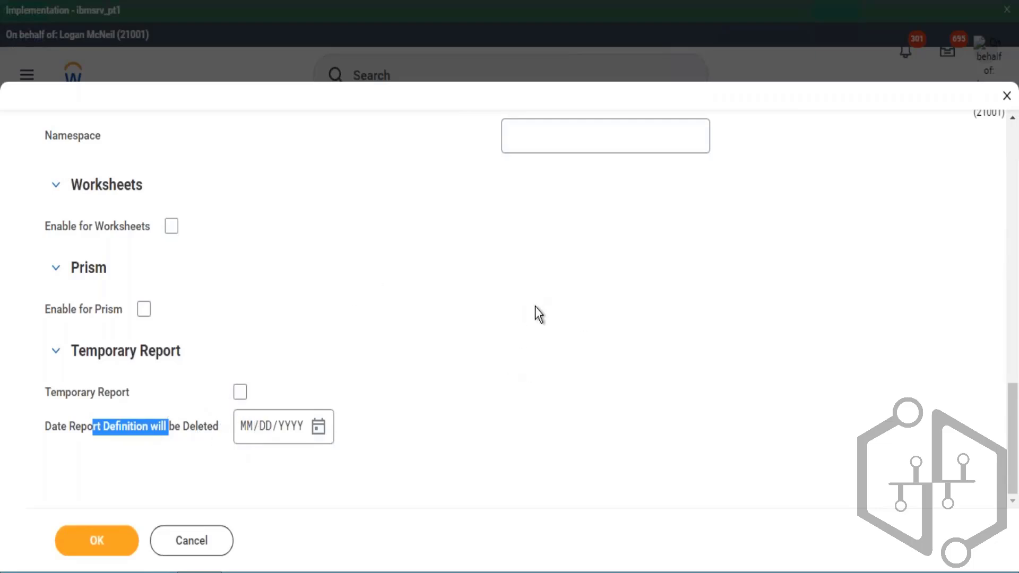
scroll(539, 314, "up", 6)
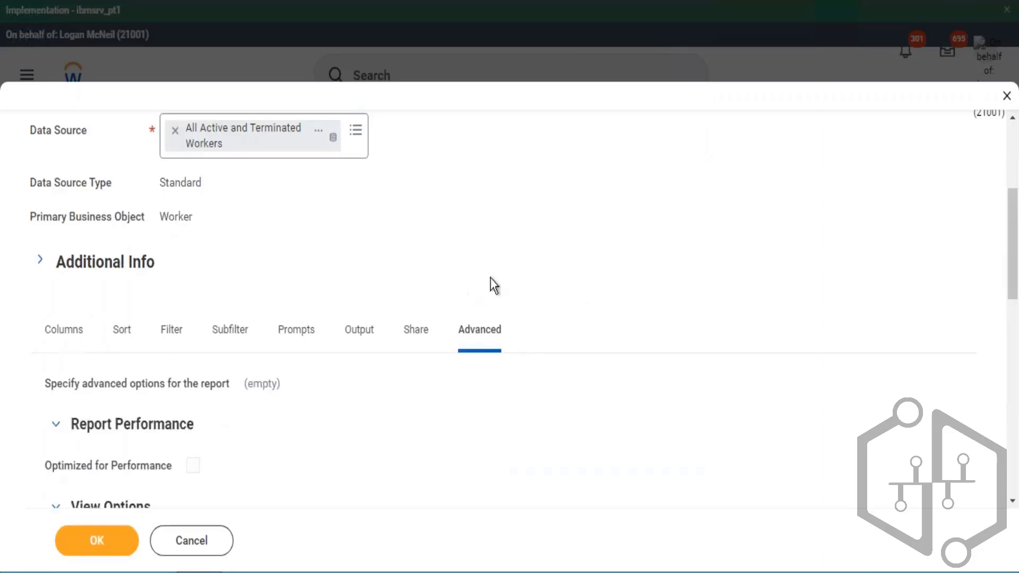
scroll(198, 374, "up", 5)
left_click(96, 541)
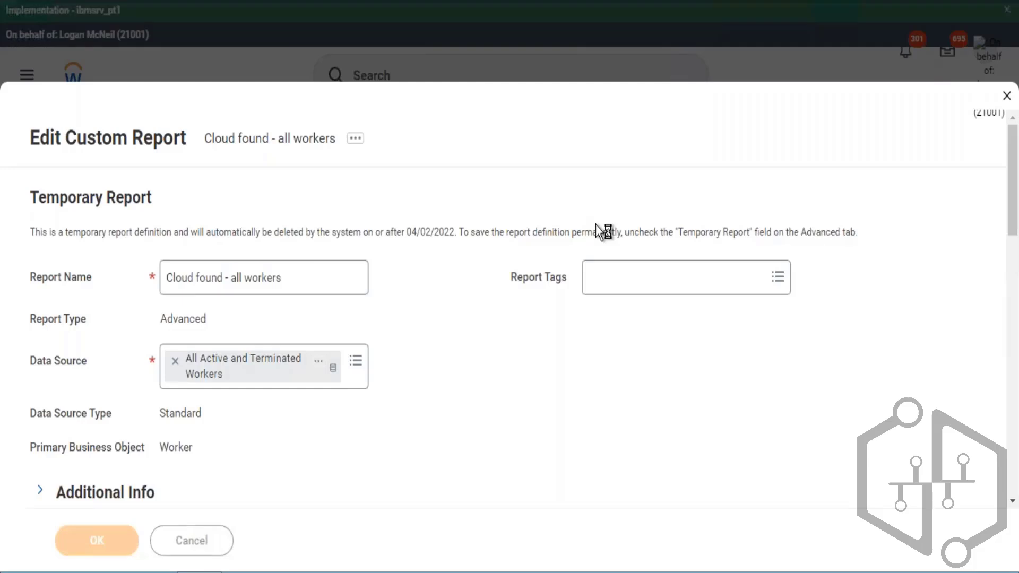
left_click(132, 542)
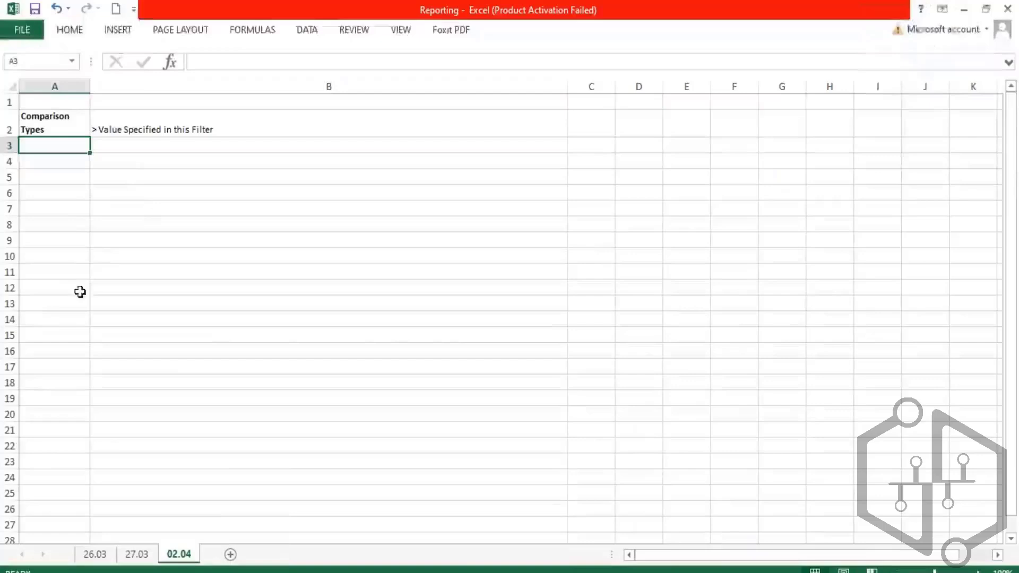
- Switch to Excel and enter All Males hired in 2021 in cell B8 of sheet 02.04
left_click(157, 221)
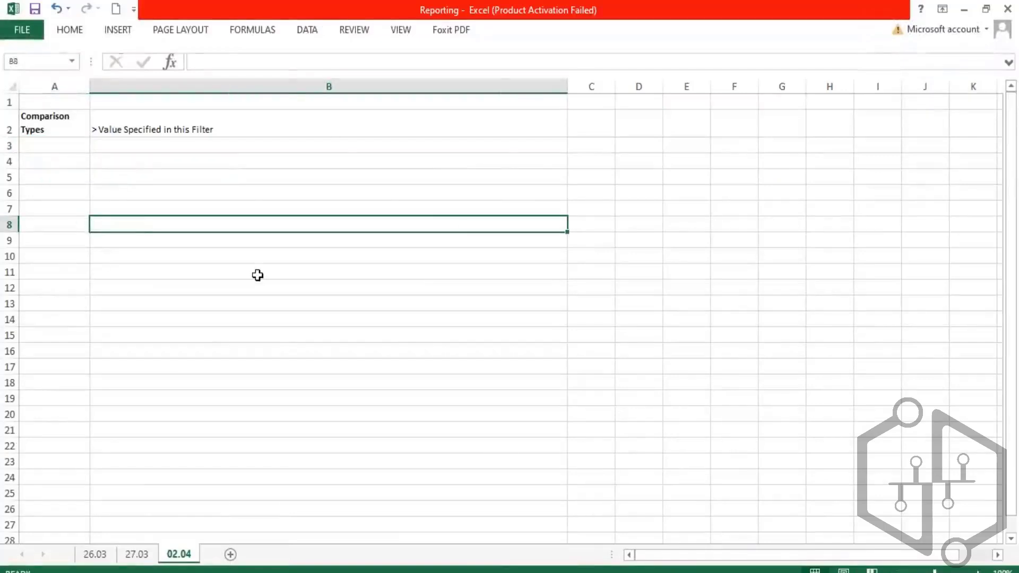
type("All Worker")
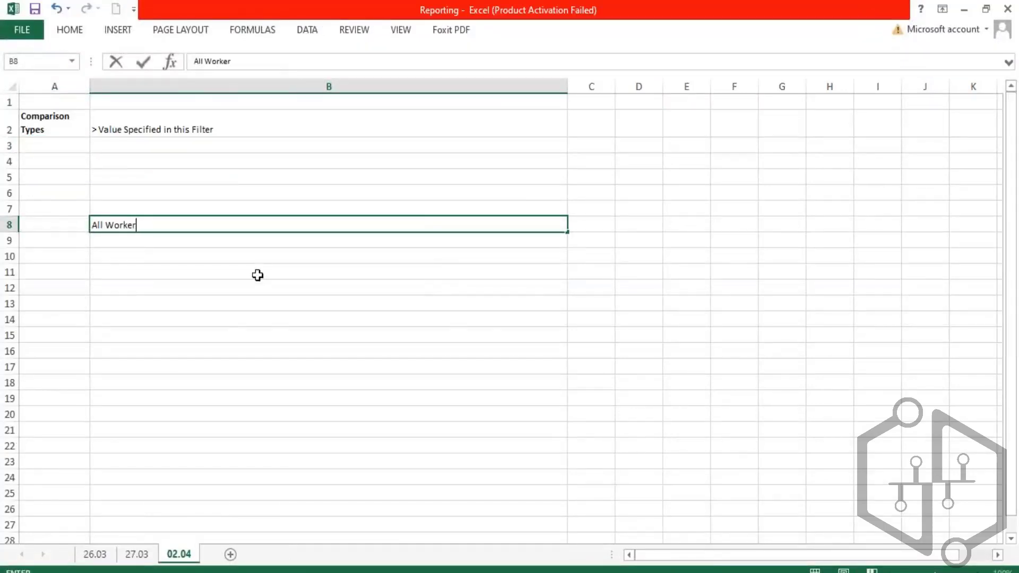
key("BackSpace")
key("BackSpace")
key("BackSpace")
key("BackSpace")
key("BackSpace")
type("AMI")
key("BackSpace")
key("BackSpace")
key("BackSpace")
type("Males hired")
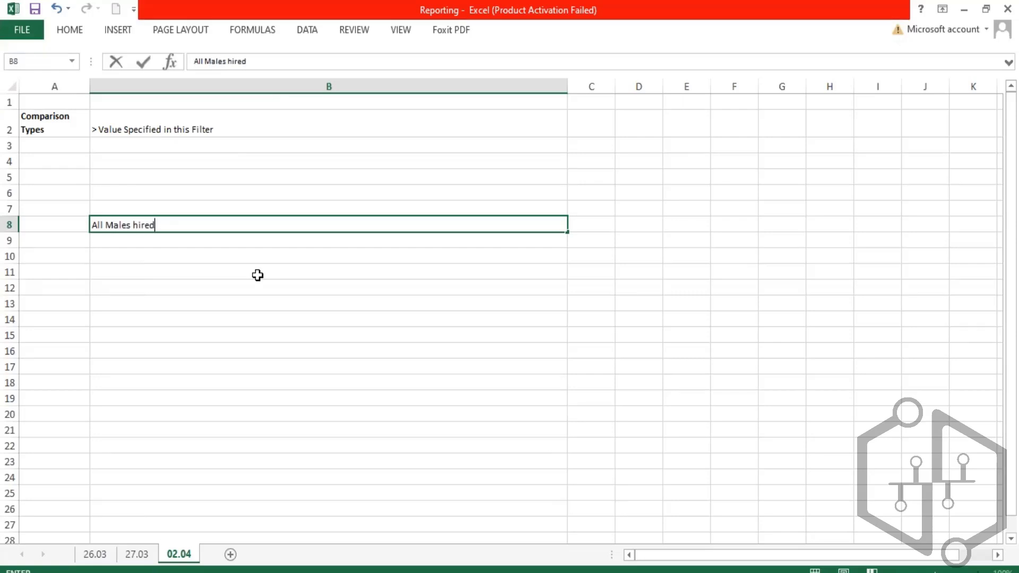
type(" in 2021")
key("Return")
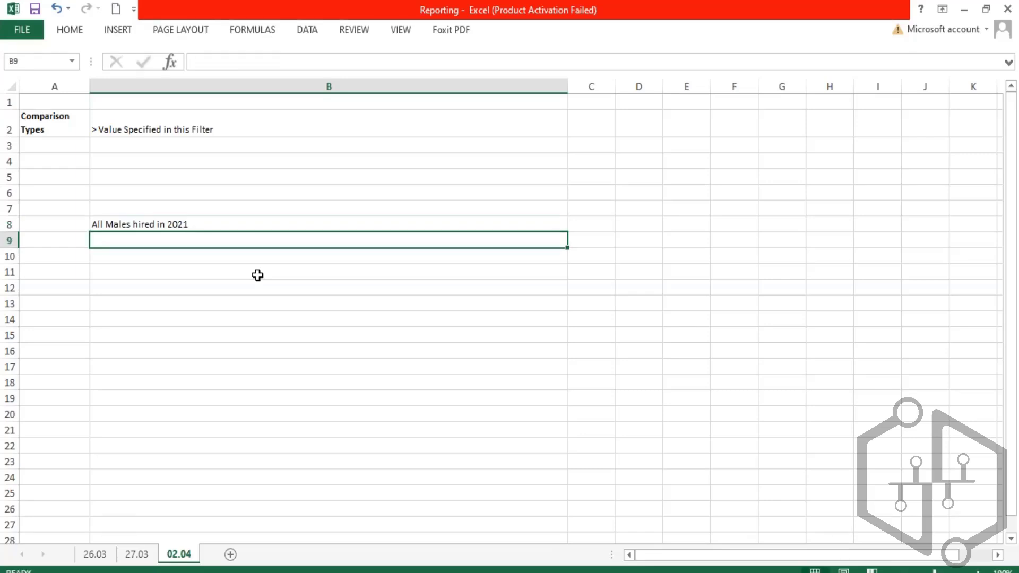
- Enter Female then 2010 - 2015 in cell B9
type("Female")
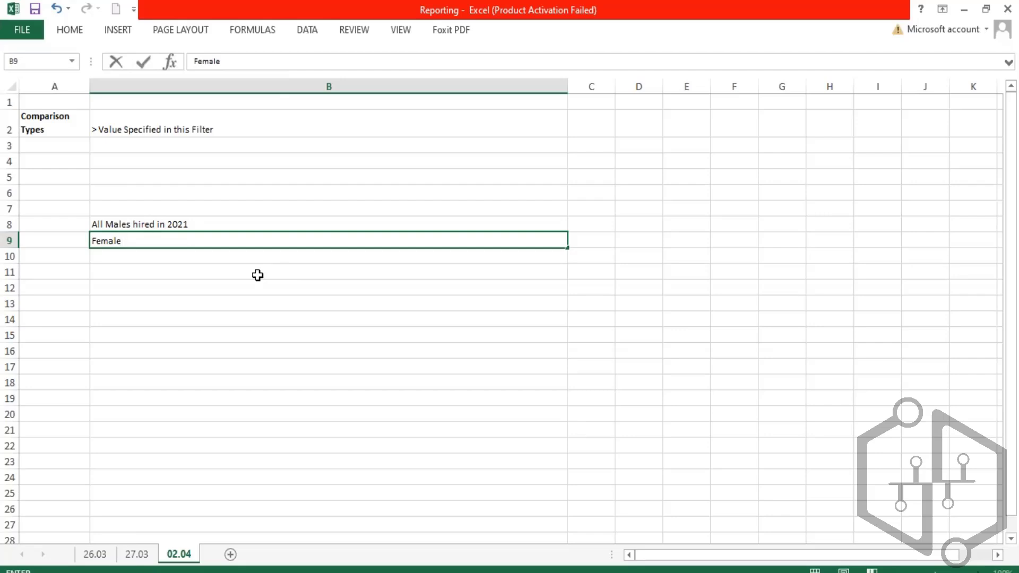
type(" then 20")
type("10 - 2015")
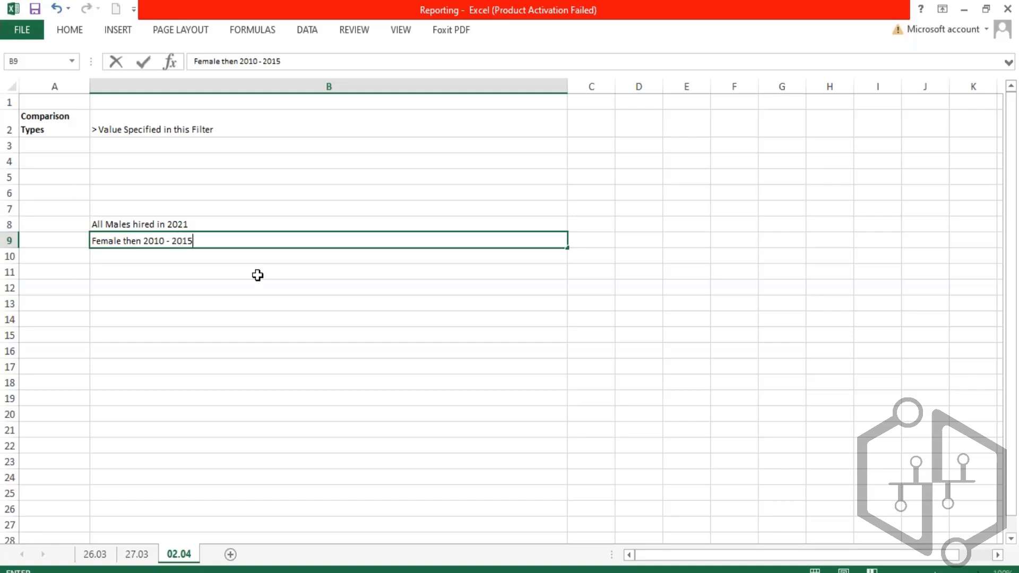
- Review the example notes in cells B8 and B9 of sheet 02.04
left_click(266, 340)
left_click(154, 226)
left_click_drag(158, 250, 172, 238)
left_click(178, 225)
double_click(207, 226)
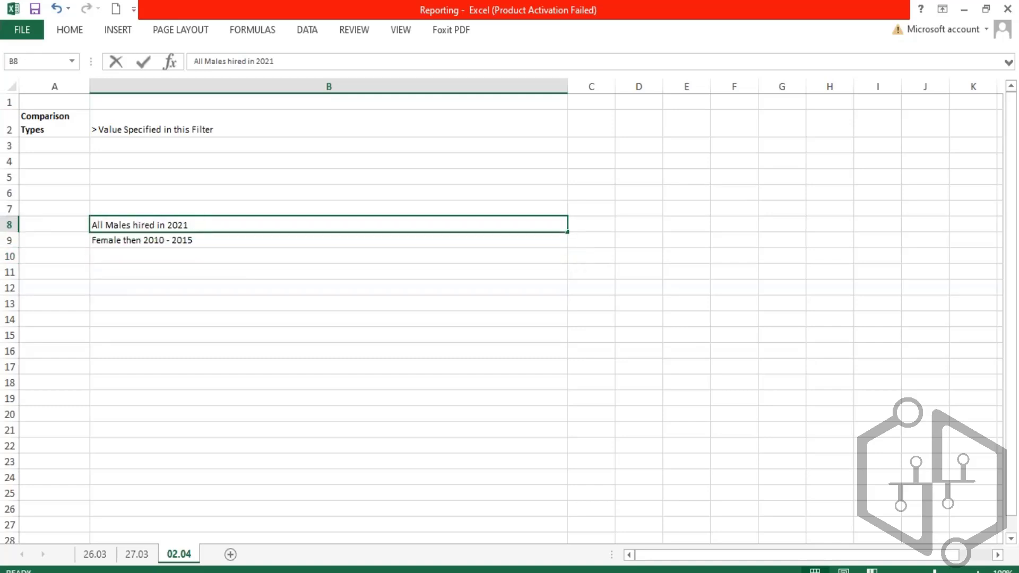
left_click_drag(193, 227, 186, 224)
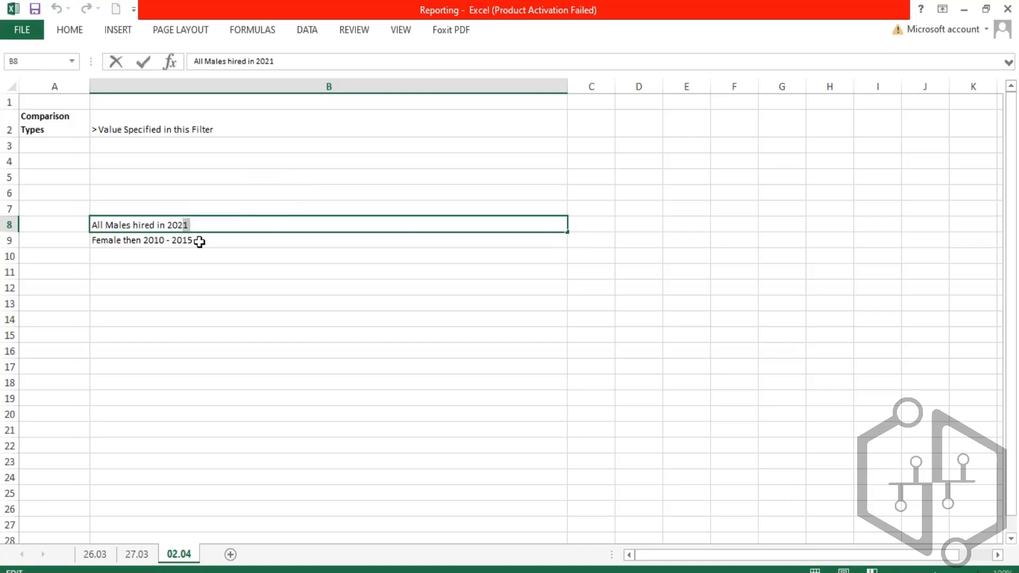
double_click(199, 242)
left_click_drag(145, 241, 192, 241)
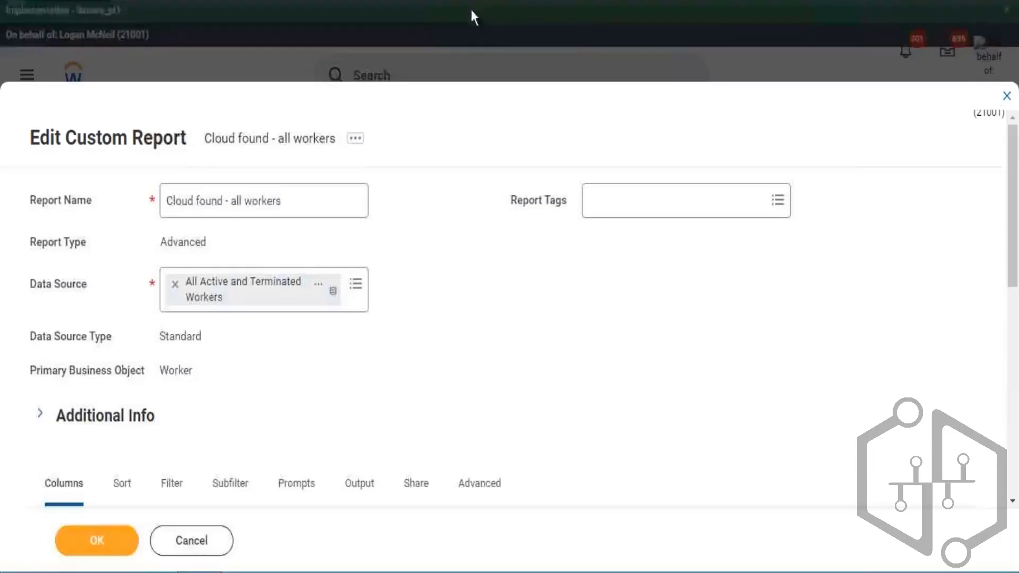
- Add a Gender column below Worker in the report's columns and open the Filter section
scroll(225, 377, "down", 5)
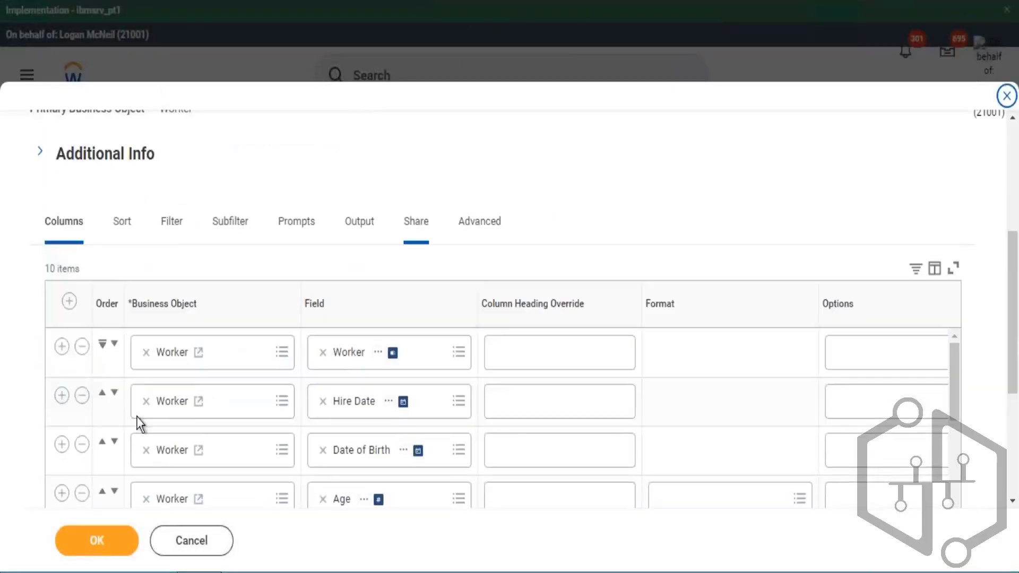
left_click(60, 348)
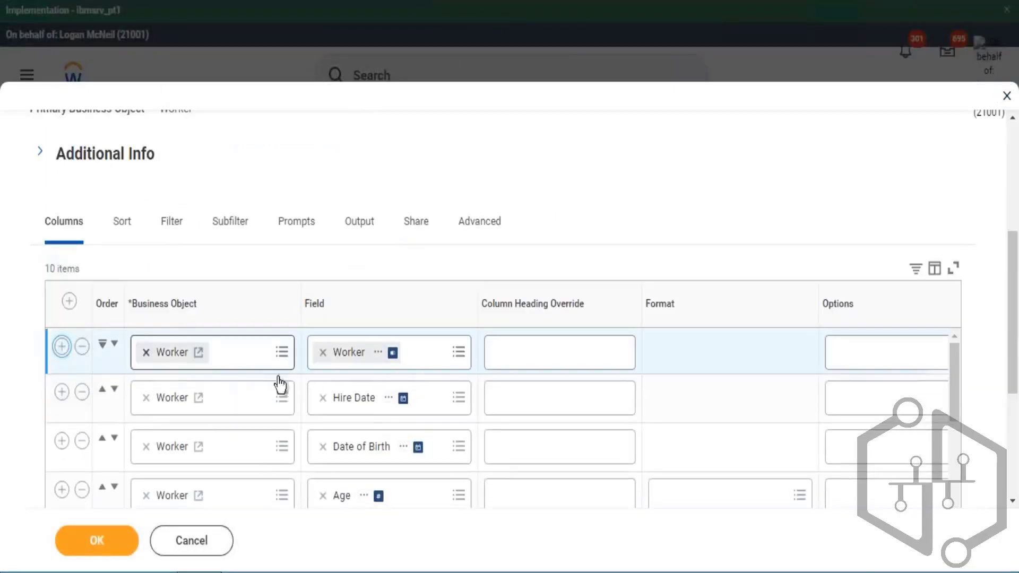
left_click(353, 398)
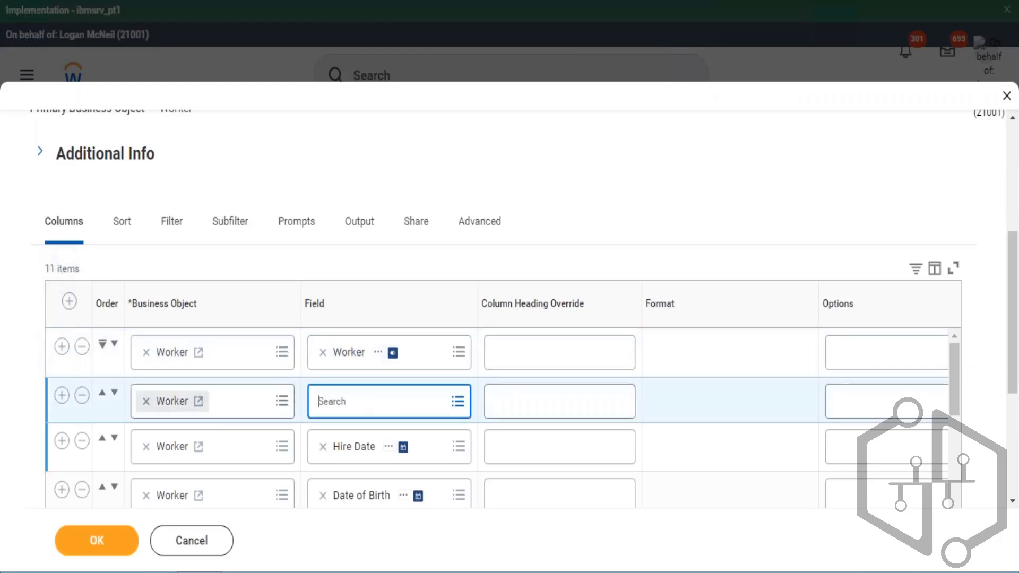
type("gender")
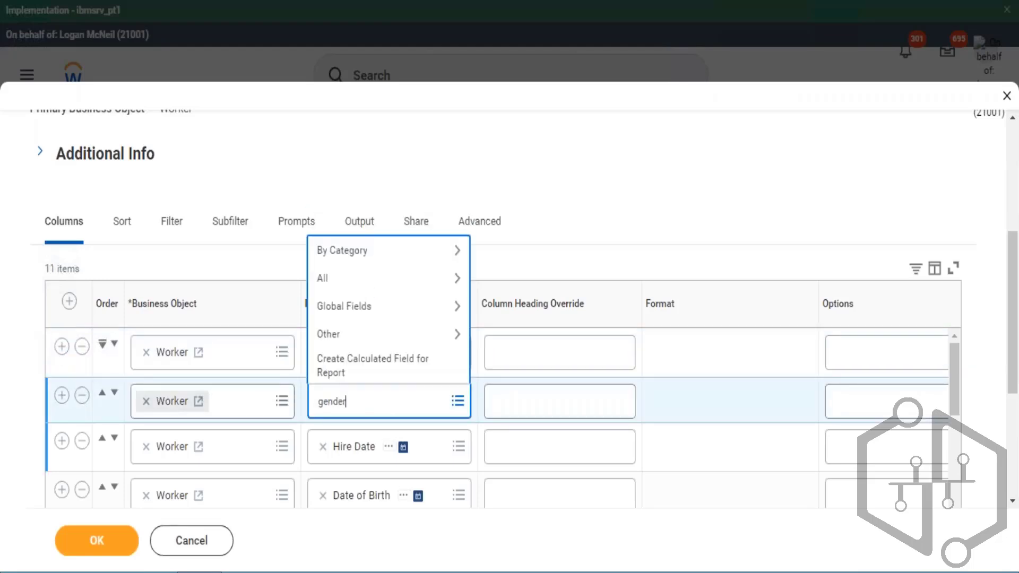
key("Return")
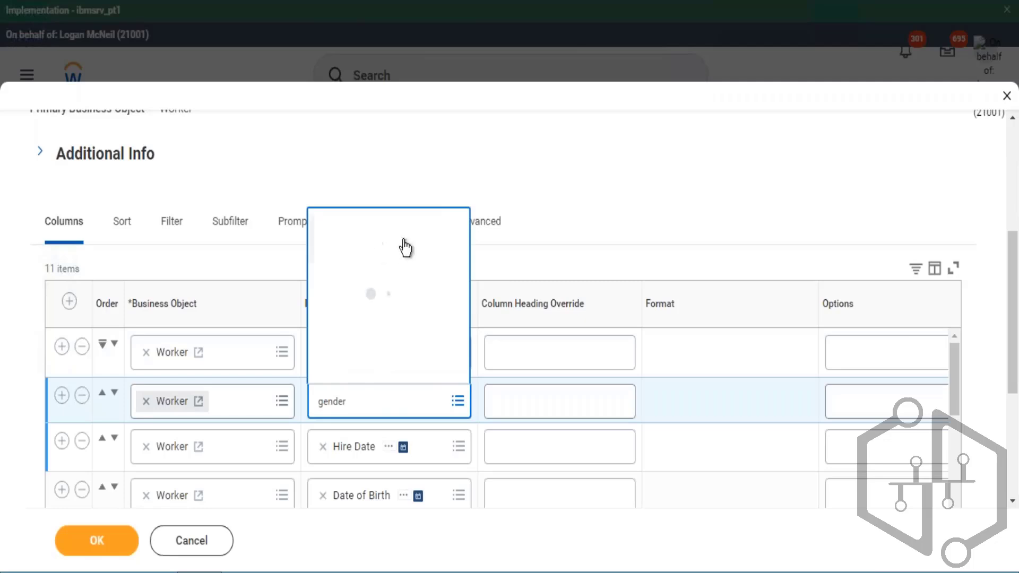
left_click(416, 104)
left_click(149, 206)
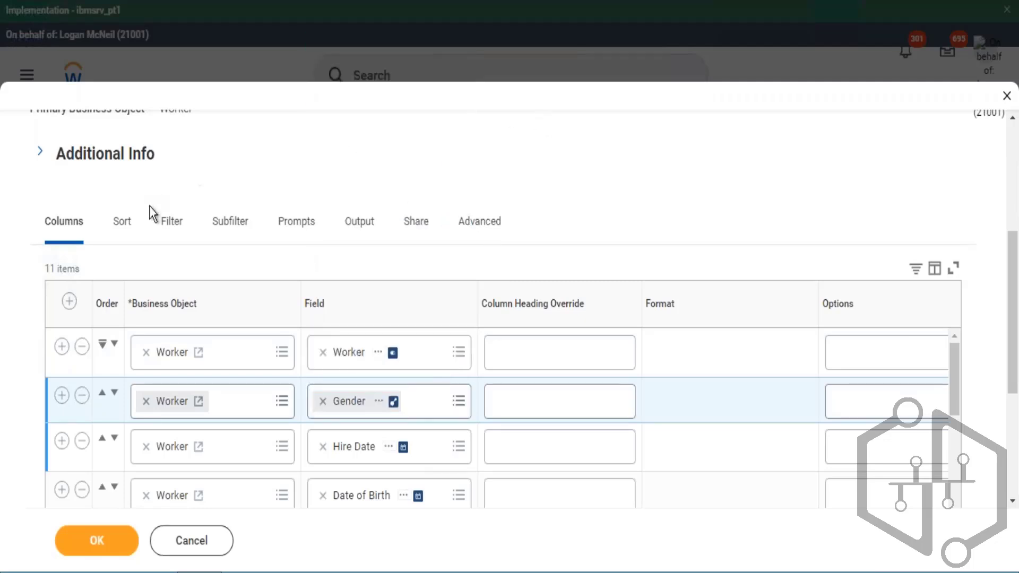
left_click(163, 220)
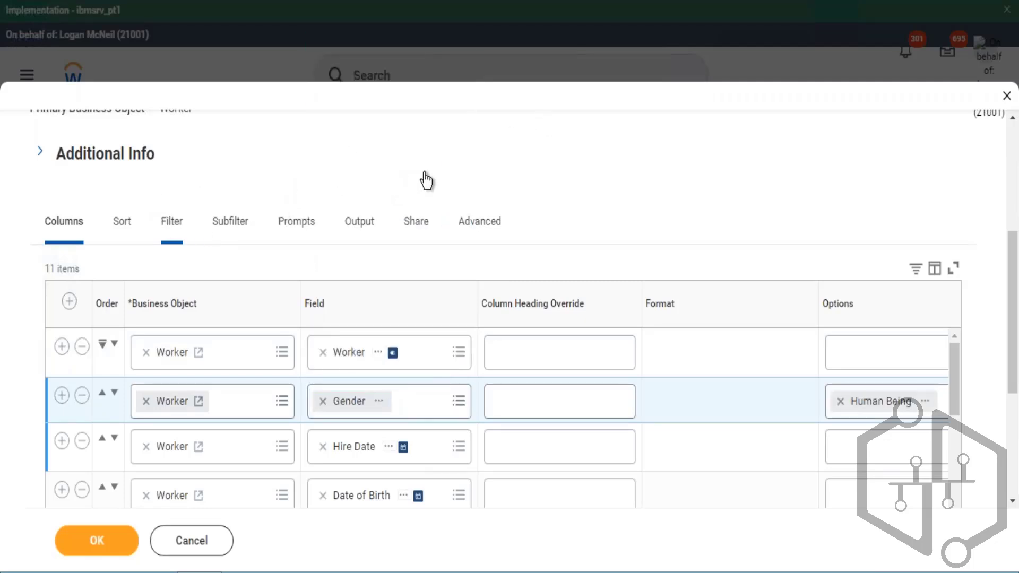
scroll(510, 318, "down", 3)
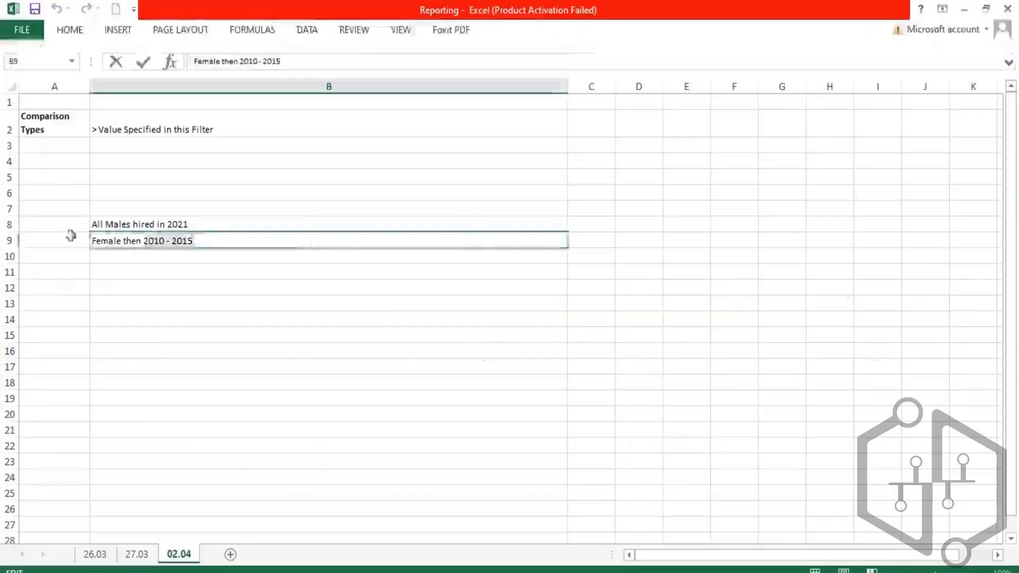
- Review the All Males hired in 2021 example in cell B8
left_click(202, 224)
double_click(203, 231)
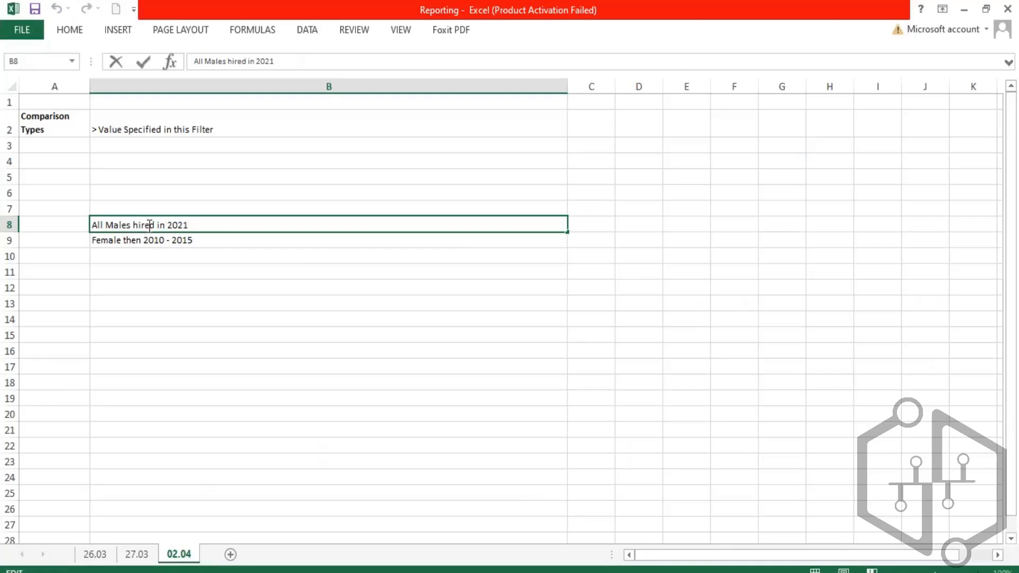
left_click_drag(133, 225, 192, 225)
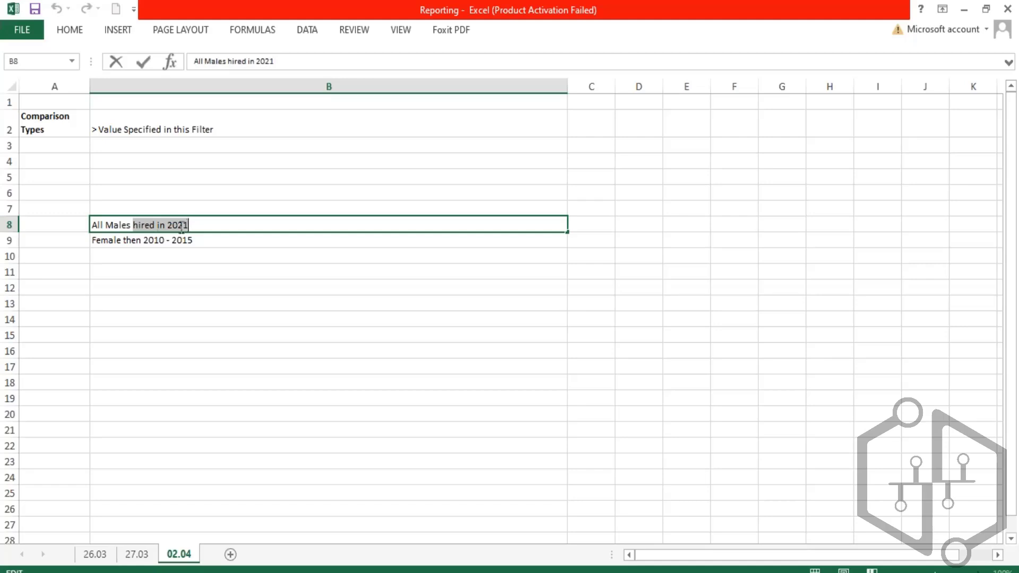
mouse_move(132, 225)
left_mouse_down()
mouse_move(198, 225)
mouse_move(106, 225)
mouse_move(126, 225)
left_mouse_up()
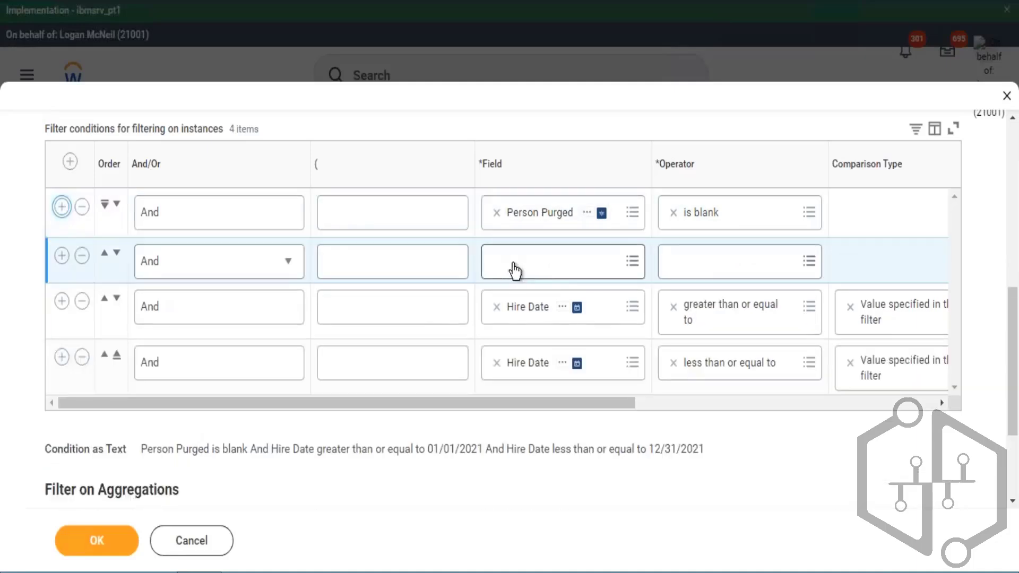
- Set the empty filter condition to Gender, operator in the selection list, comparison value Male
left_click(572, 276)
type("gender")
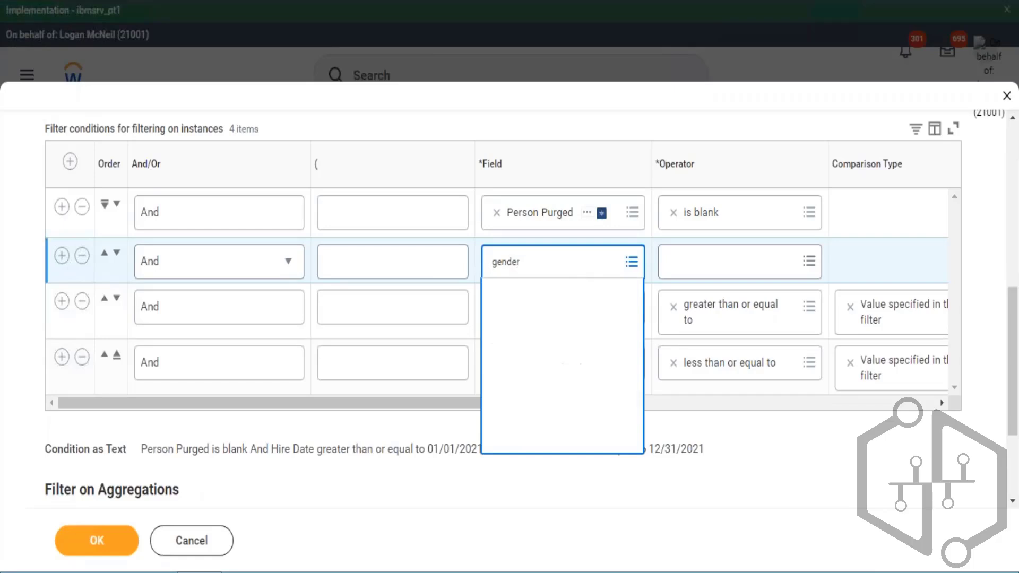
key("Return")
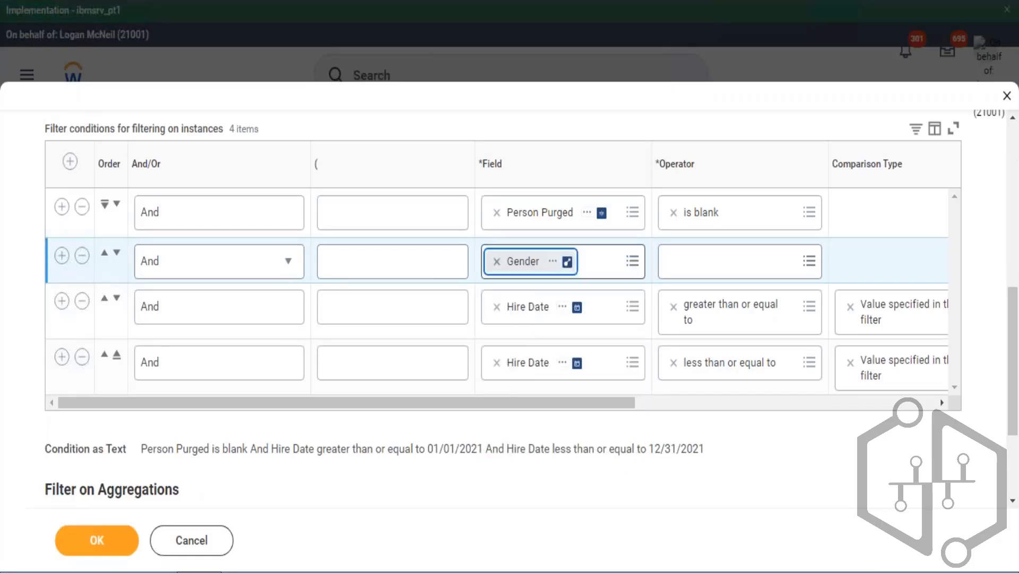
left_click(730, 261)
key("Return")
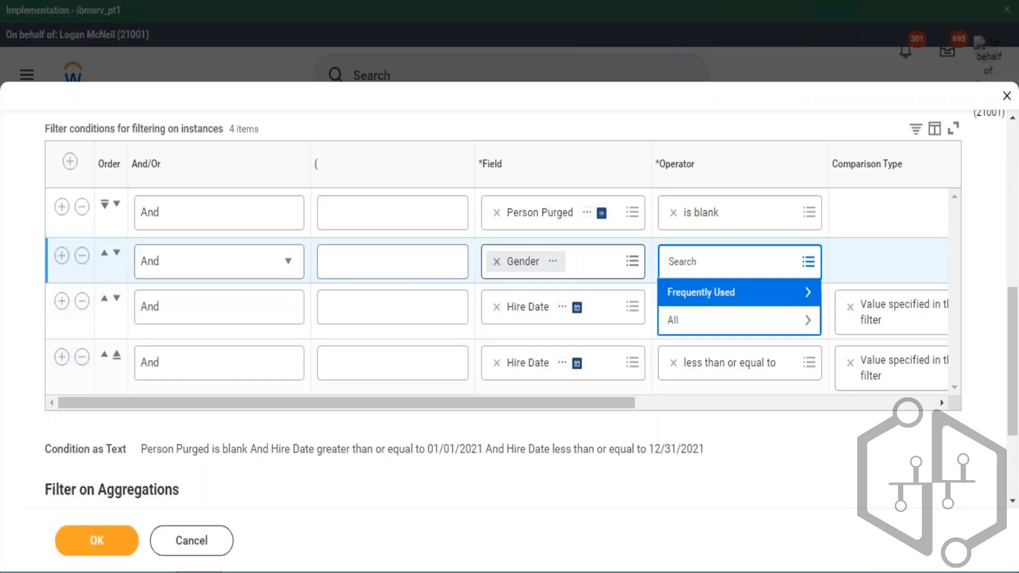
key("Return")
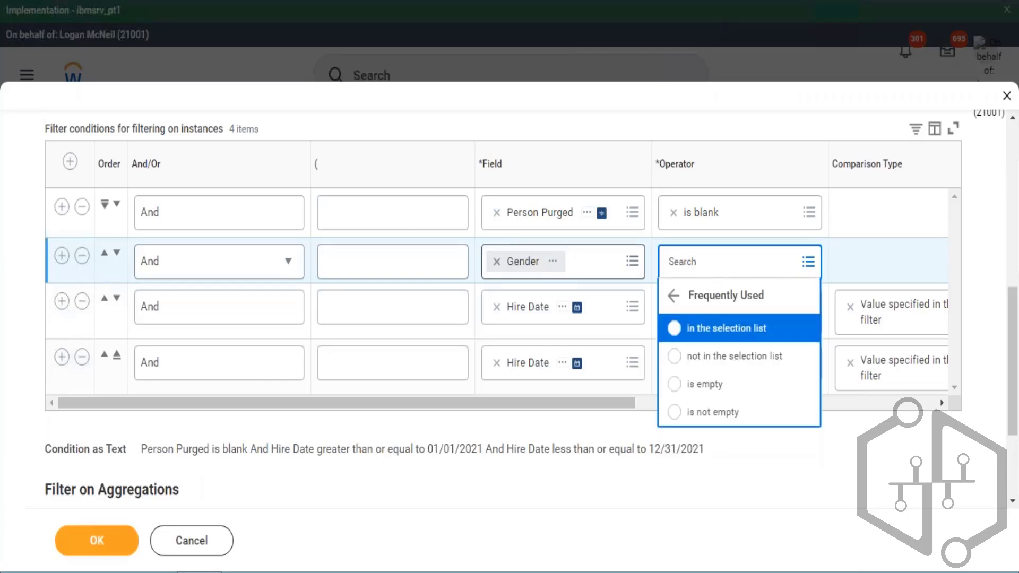
key("Return")
key("Tab")
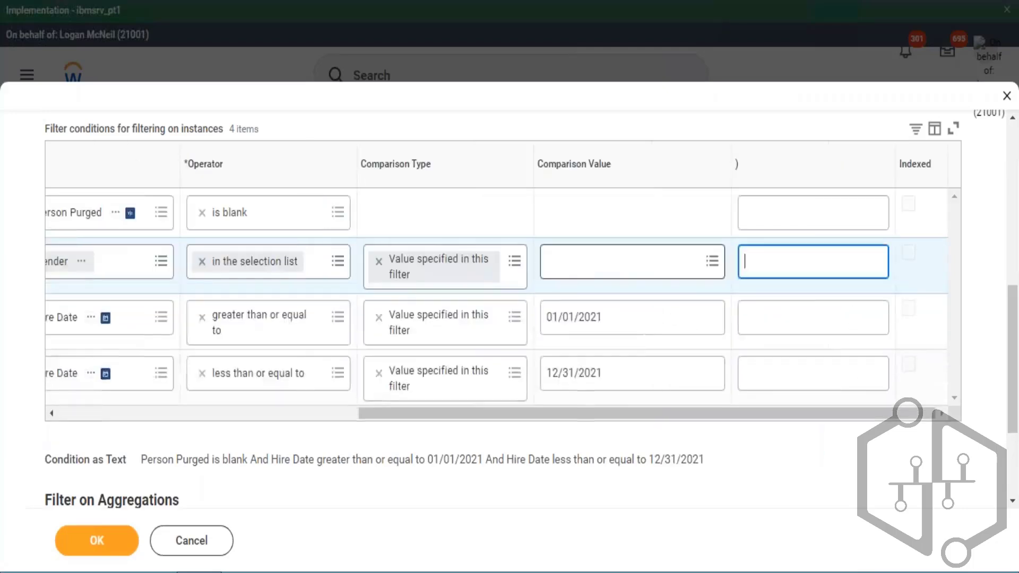
left_click(568, 276)
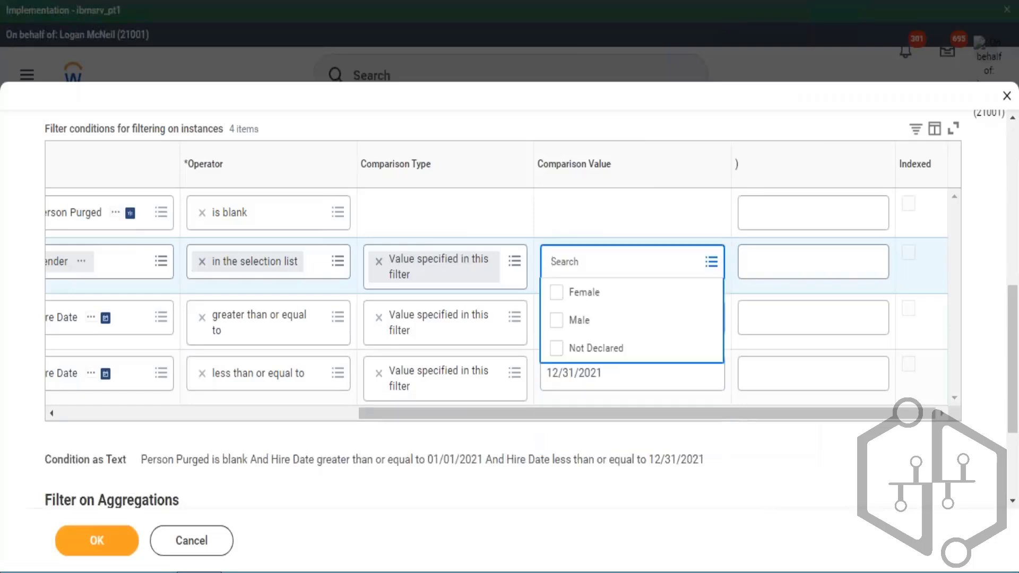
left_click(578, 320)
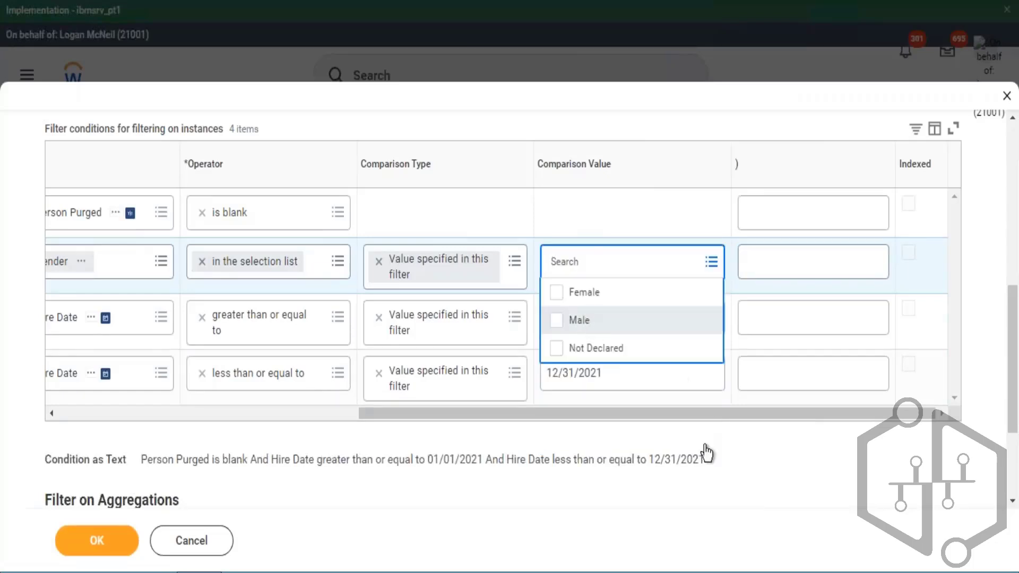
left_click(821, 496)
- Add a new filter condition row below the last Hire Date condition
left_click_drag(543, 416, 351, 436)
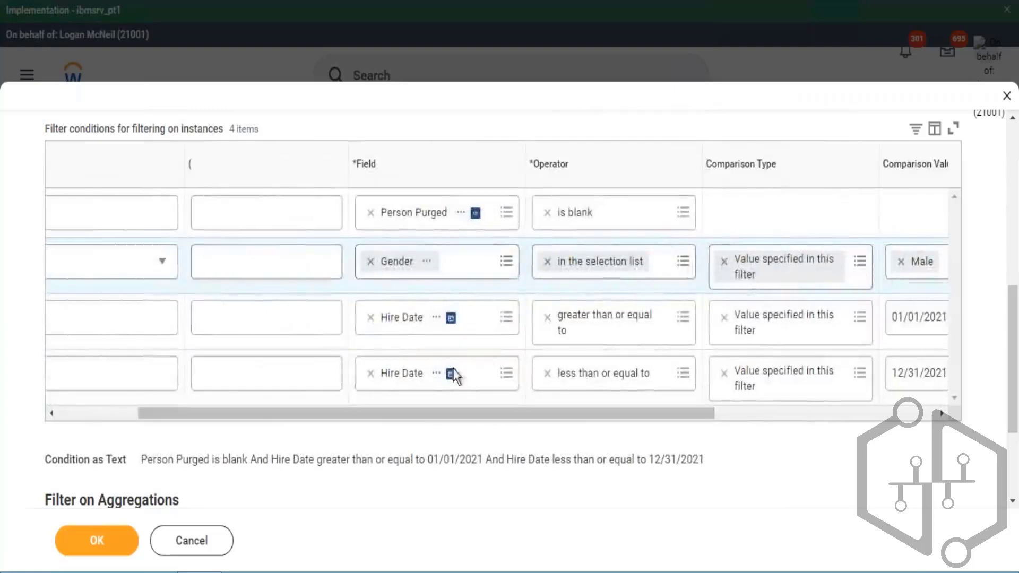
scroll(364, 352, "right", 3)
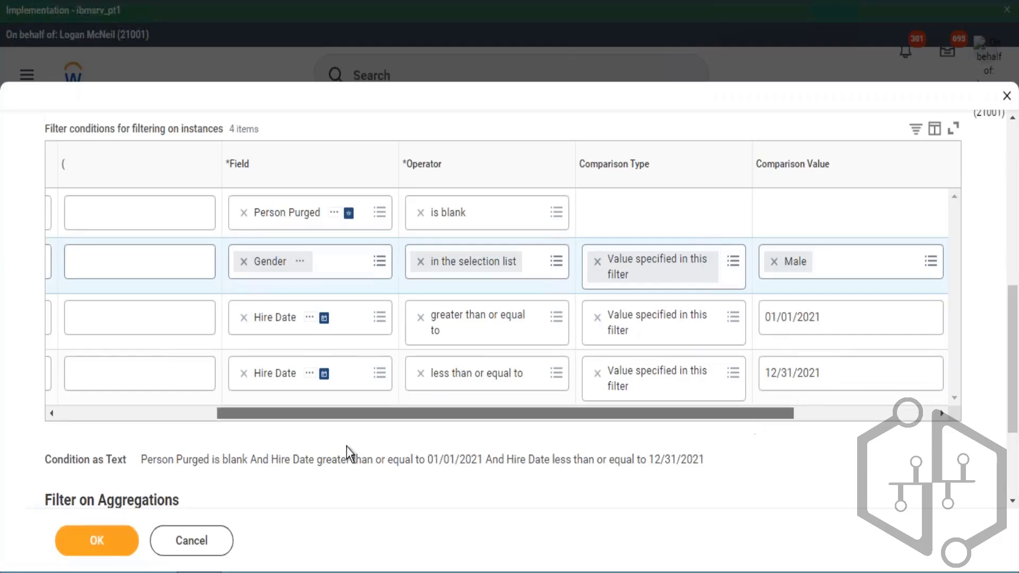
left_click_drag(346, 446, 49, 418)
left_click(61, 367)
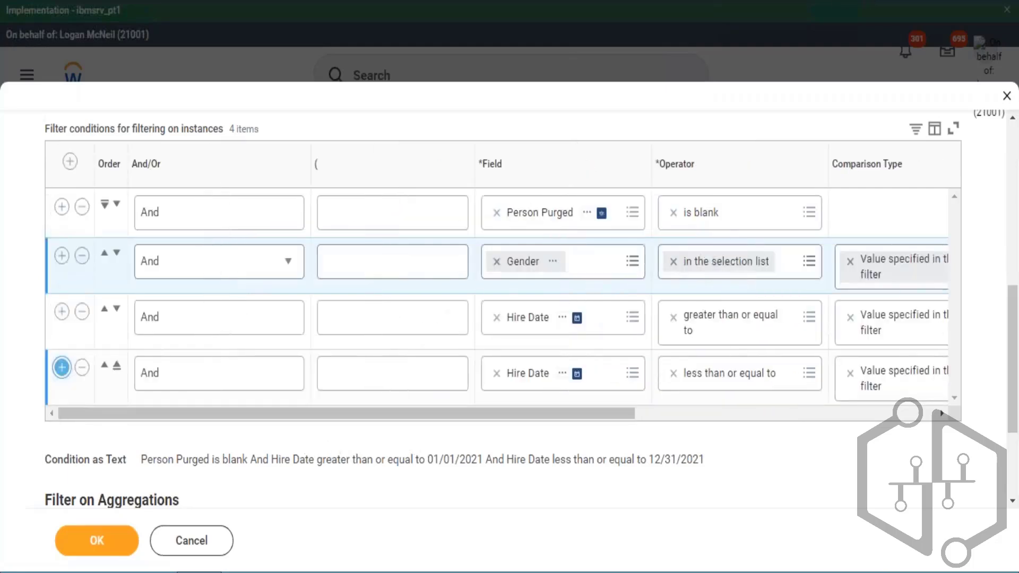
- Switch to Excel to review the Female then 2010 - 2015 example in cell B9, then return
key("alt+Tab")
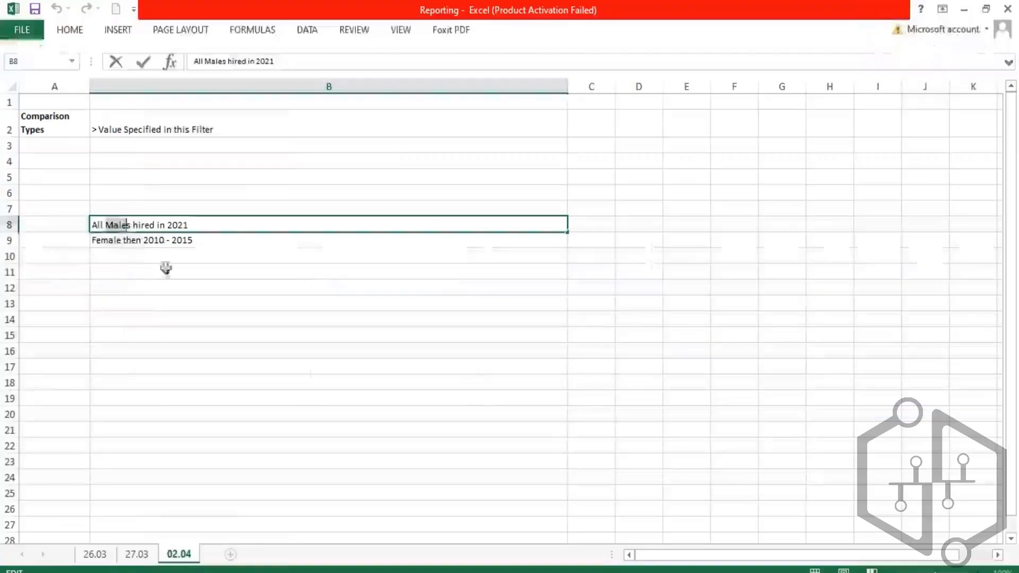
left_click(123, 238)
double_click(121, 240)
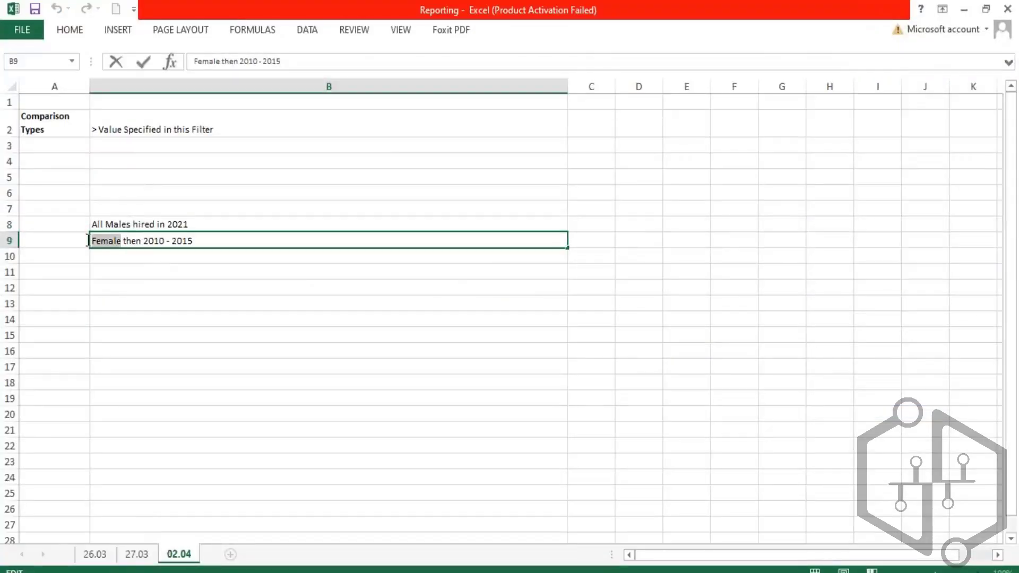
left_click(143, 241)
left_click_drag(143, 241, 193, 242)
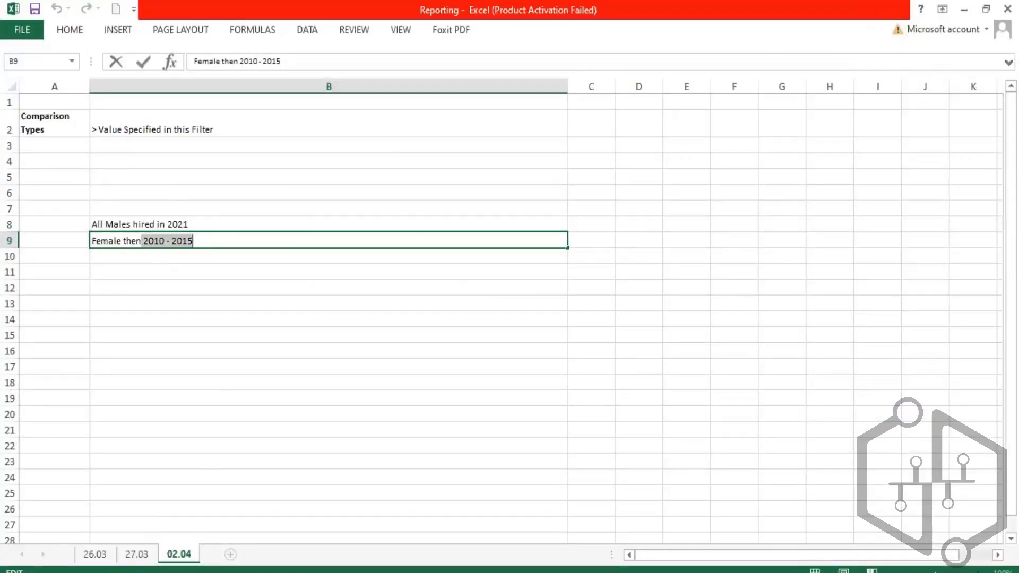
key("alt+Tab")
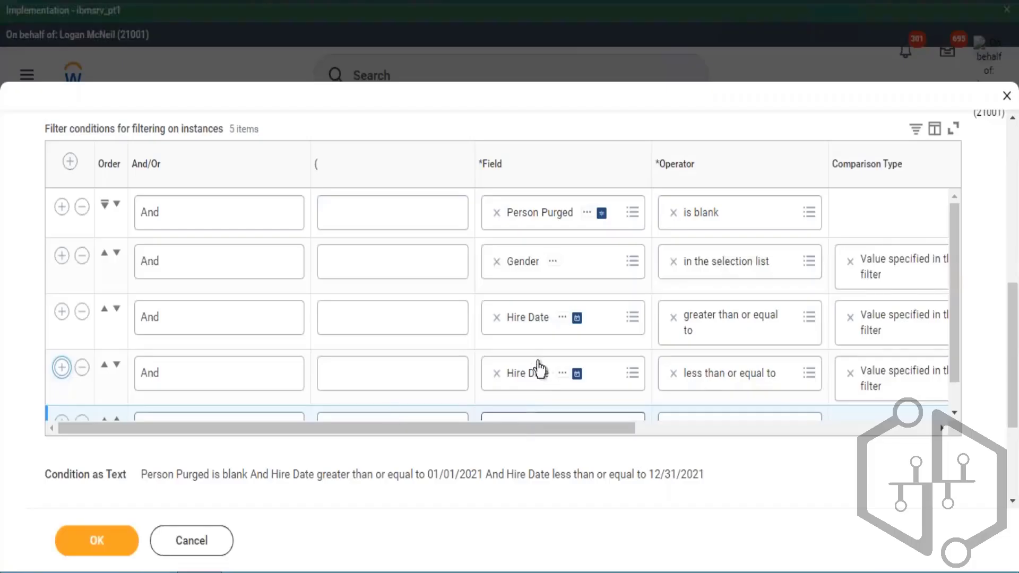
- Set the new filter condition's field to Gender
scroll(538, 367, "down", 1)
left_click(535, 405)
type("gen")
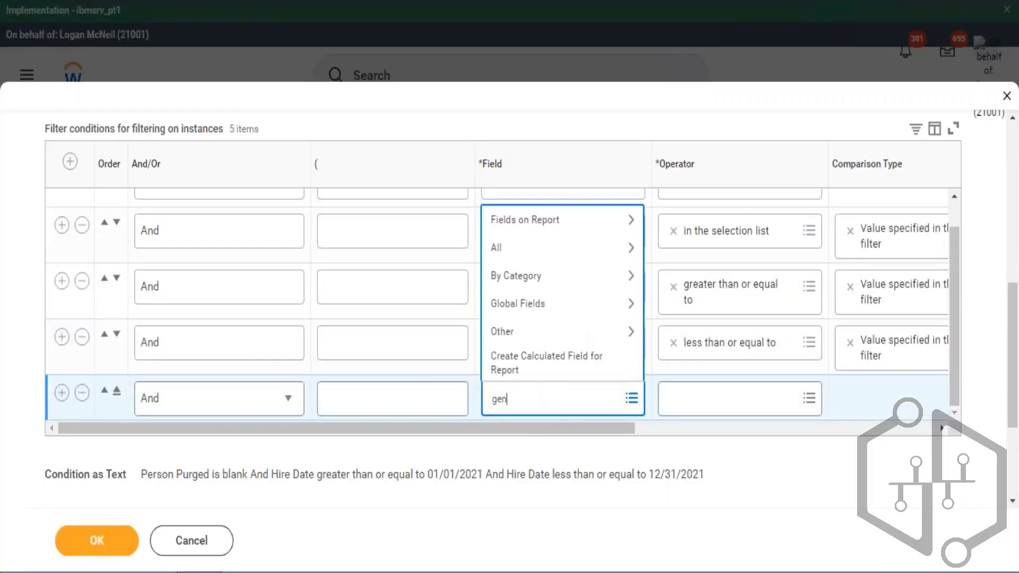
type("der")
key("Return")
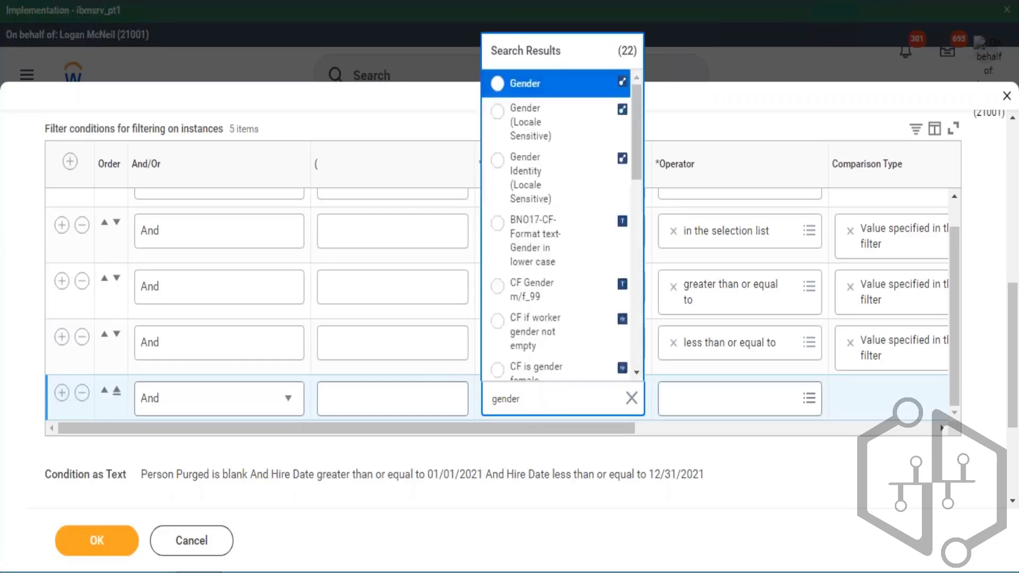
key("Return")
- Set the browser zoom level to 90%
key("alt+f")
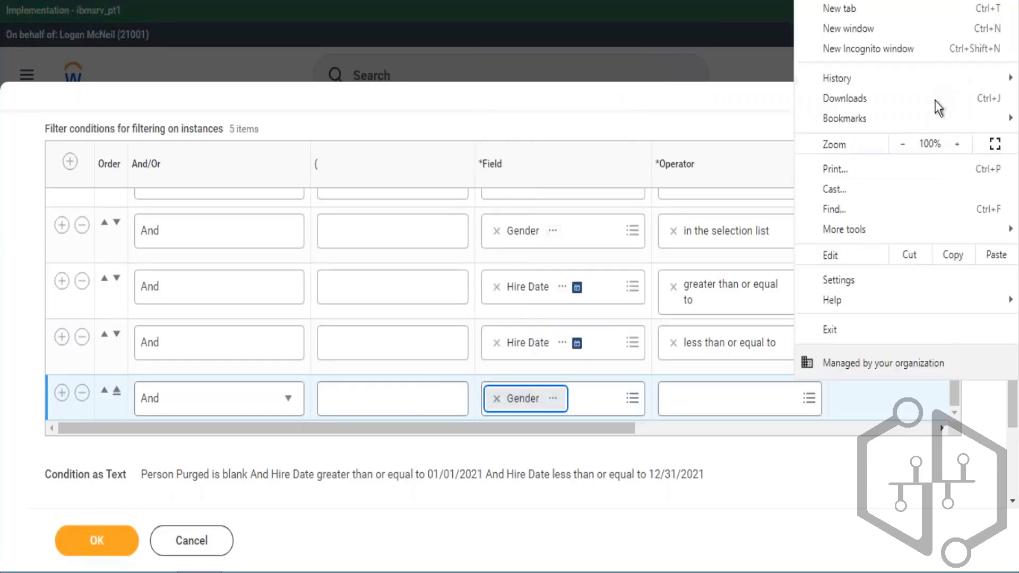
left_click(899, 142)
left_click(899, 142)
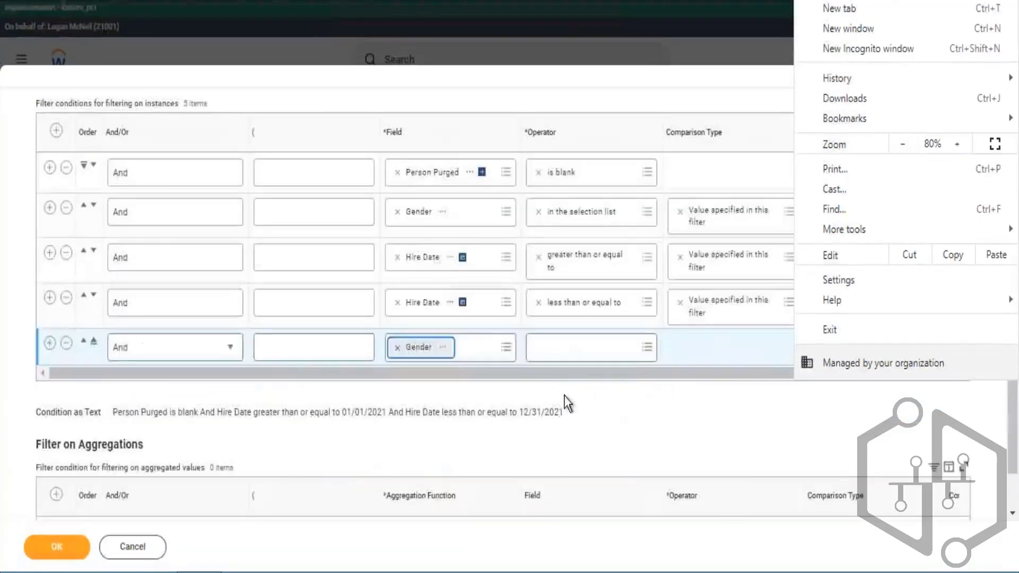
left_click(959, 147)
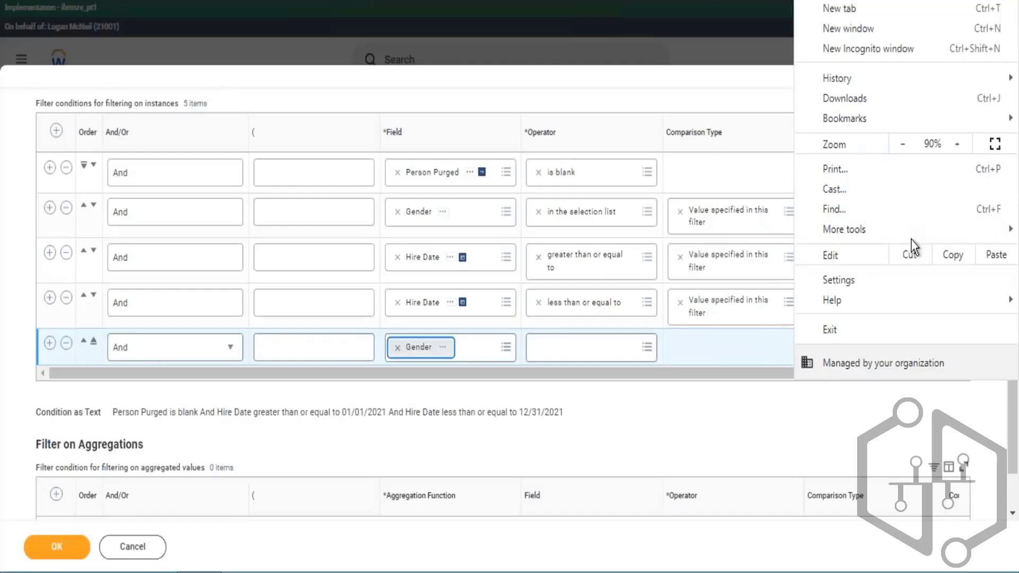
left_click(636, 393)
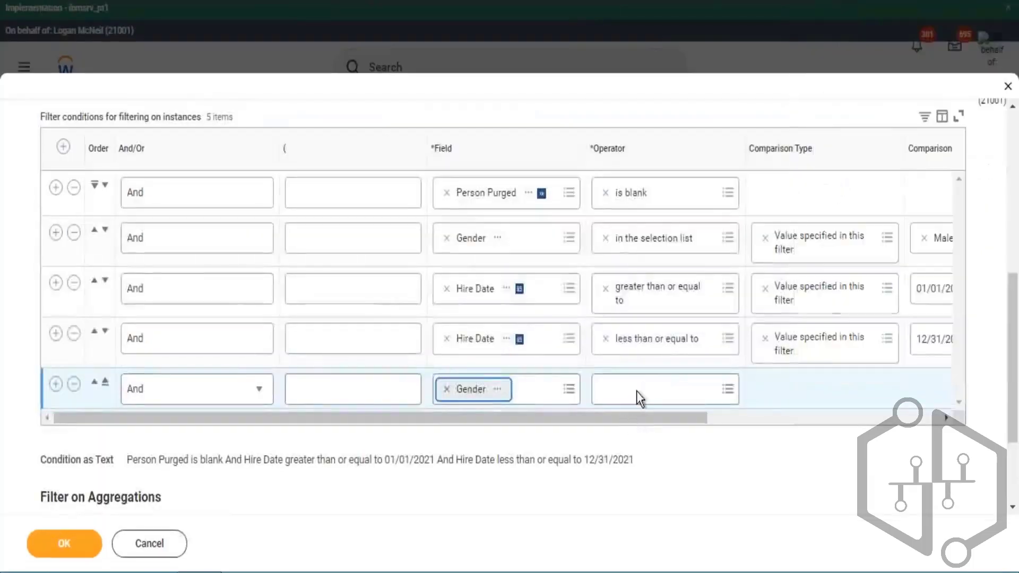
- Set the new Gender condition's operator to in the selection list and its comparison value to Female
left_click(636, 390)
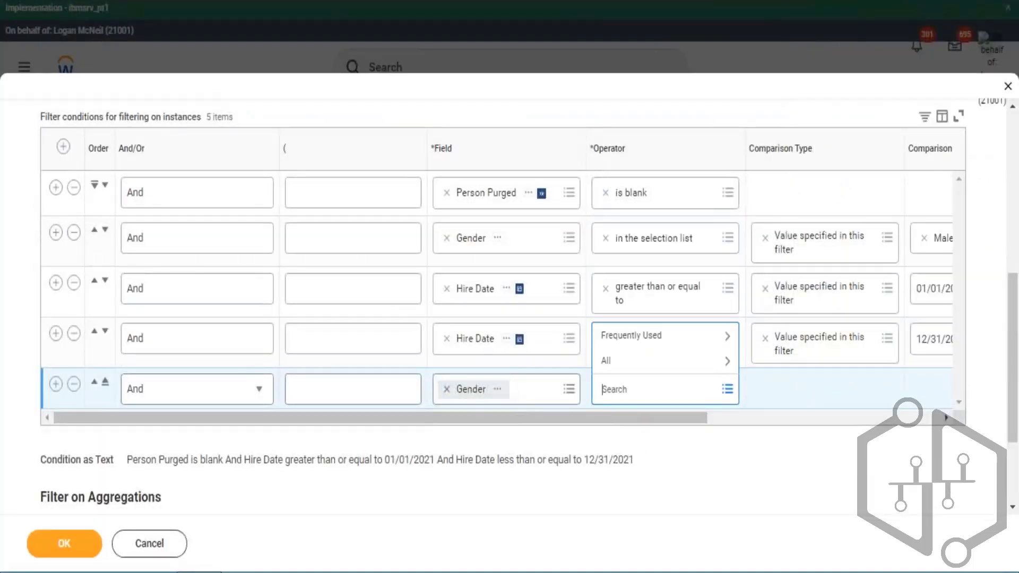
left_click(632, 335)
left_click(640, 285)
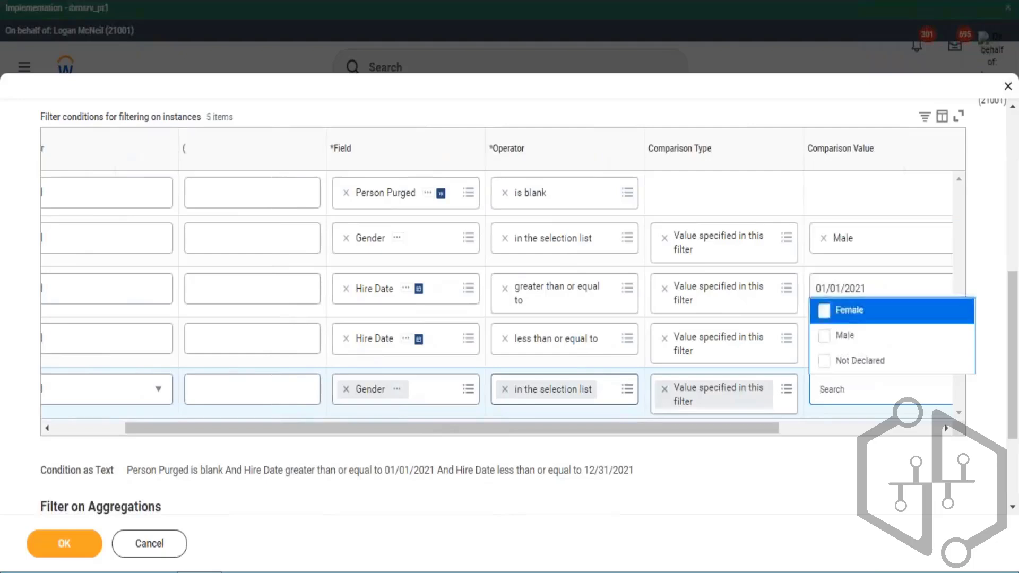
key("Return")
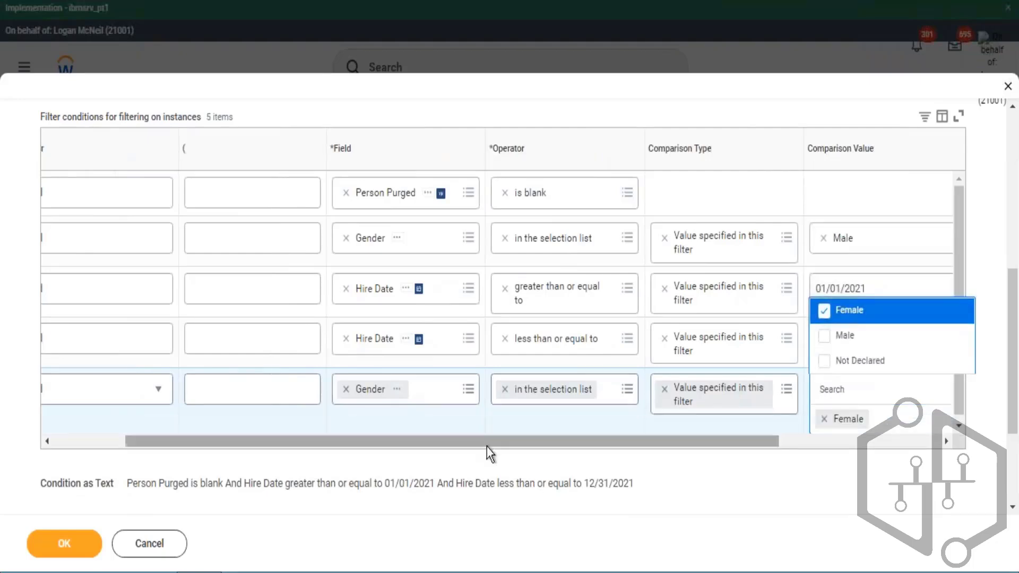
left_click_drag(487, 445, 98, 445)
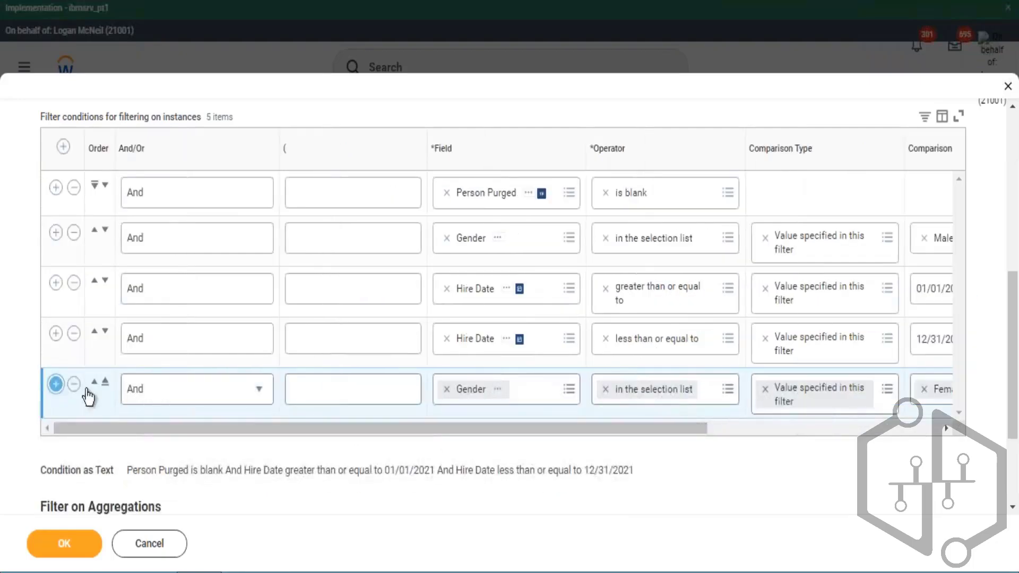
- Add a new filter condition row below the Female condition and set its field to Hire Date
left_click(56, 383)
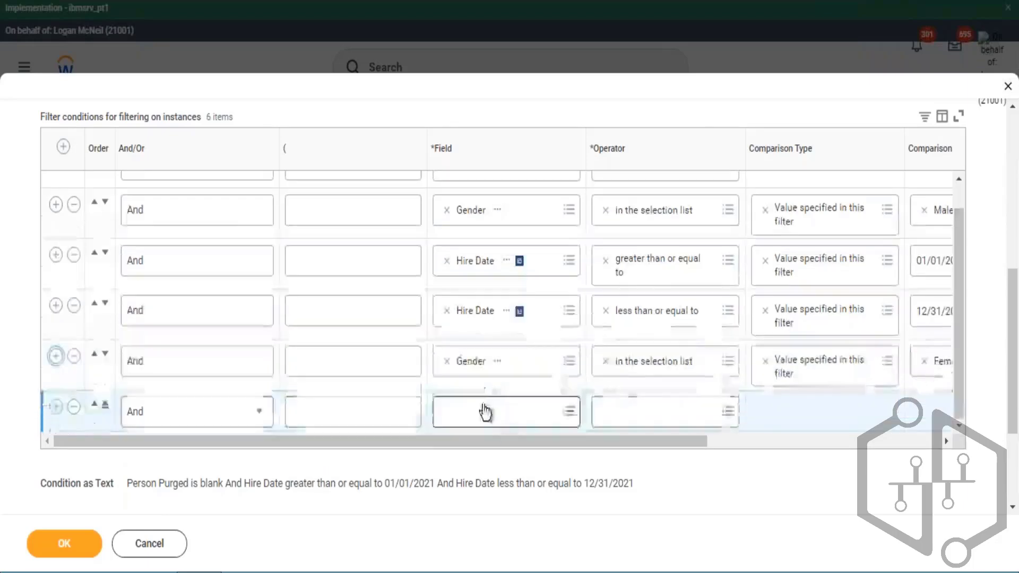
left_click(485, 411)
type("hire")
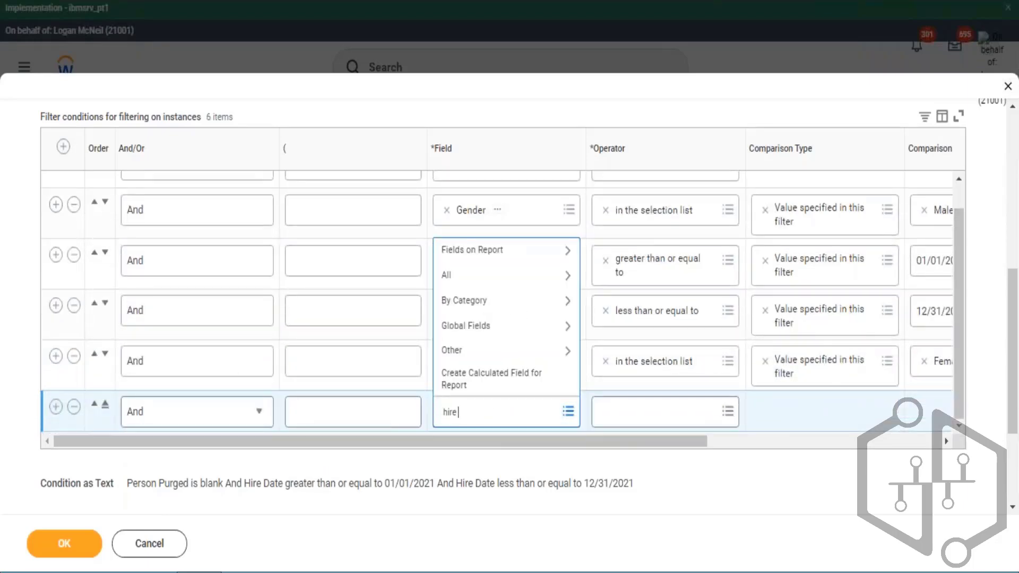
type(" date")
key("Return")
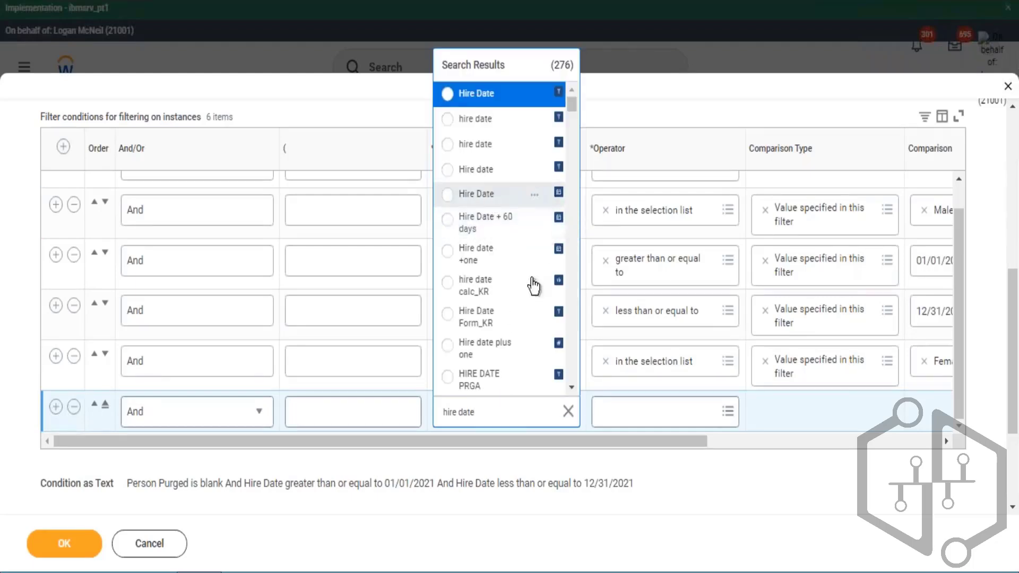
left_click(481, 194)
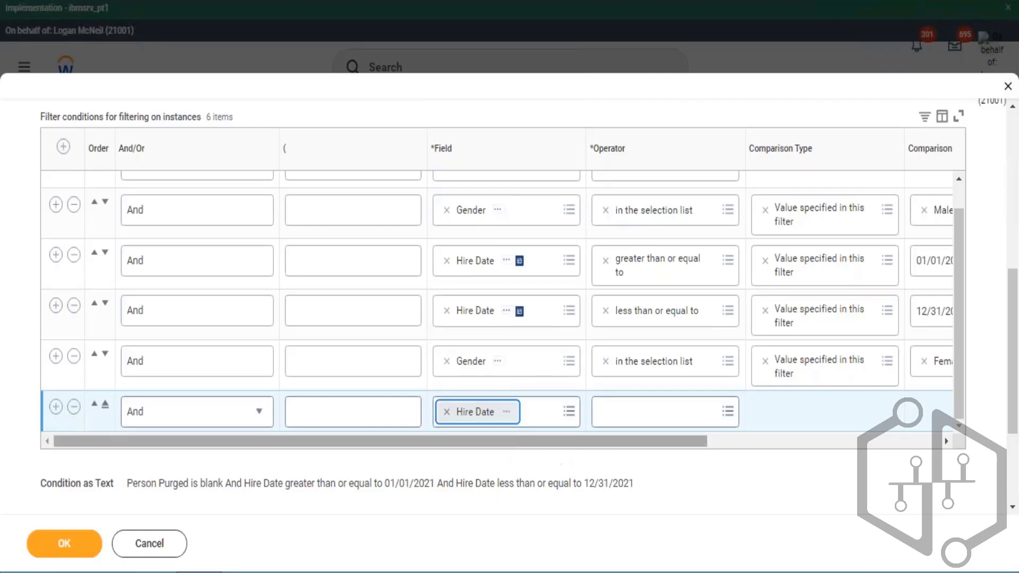
- Set that Hire Date condition's operator to greater than or equal to with comparison value 01/01/2010
right_click(478, 412)
left_click(637, 412)
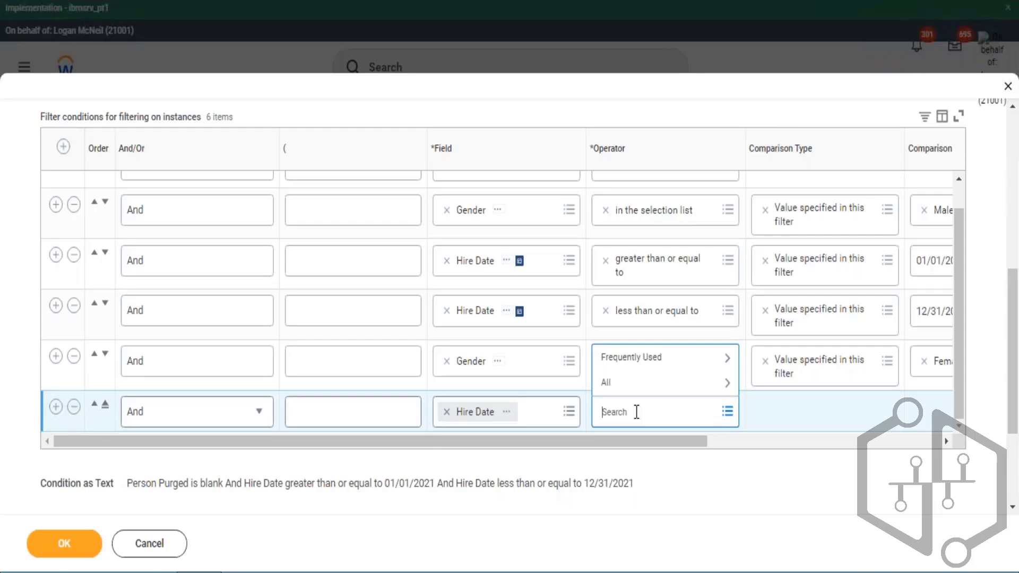
key("Down")
key("Right")
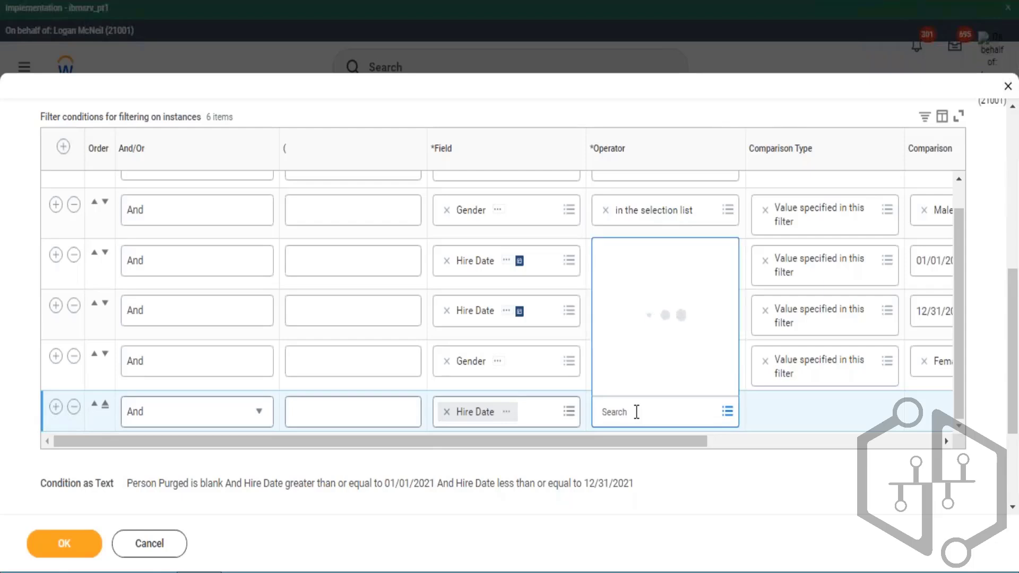
key("Down")
key("Down")
key("Down")
key("Down")
key("Down")
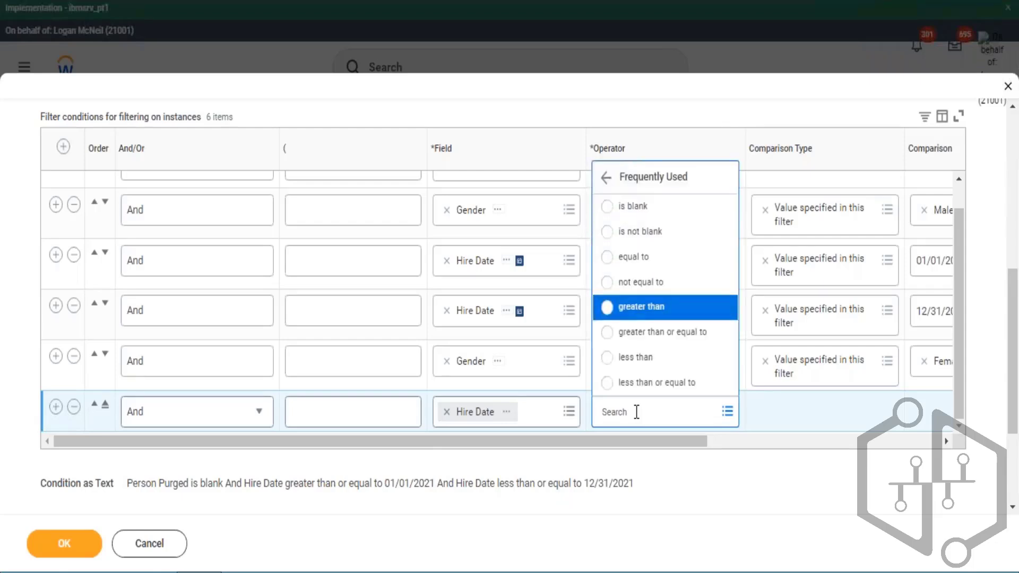
key("Return")
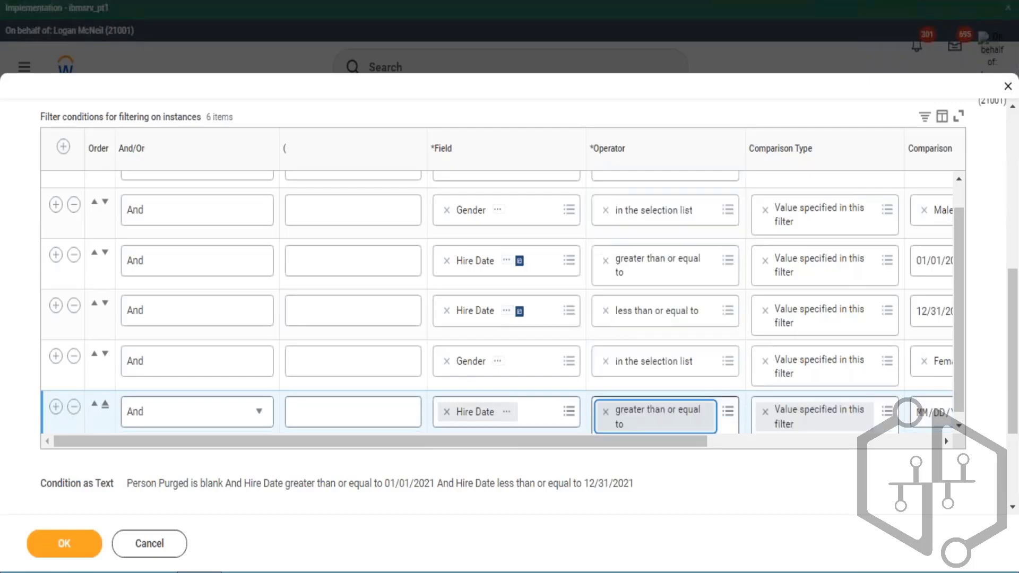
key("Tab")
key("Tab")
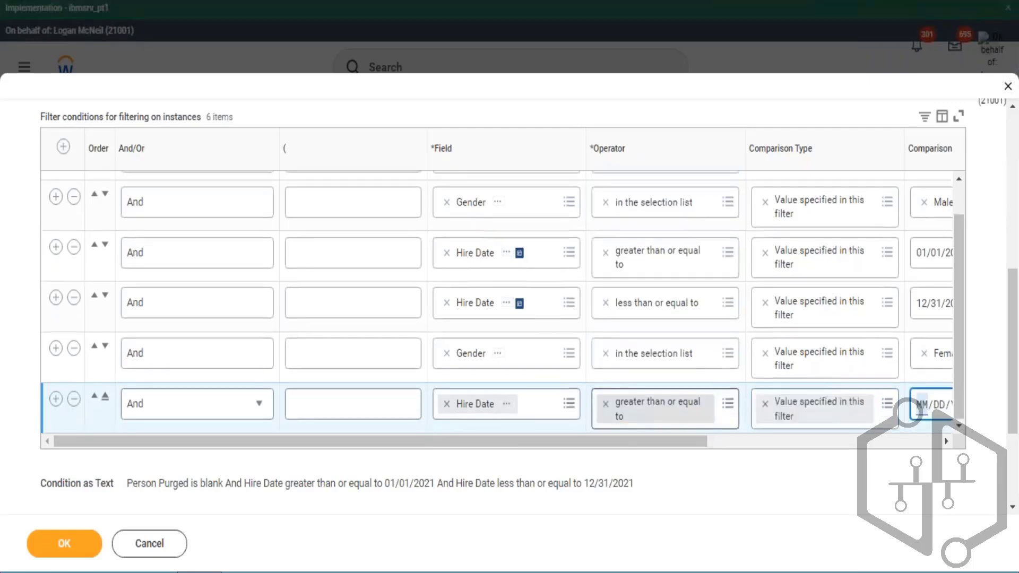
type("0101201")
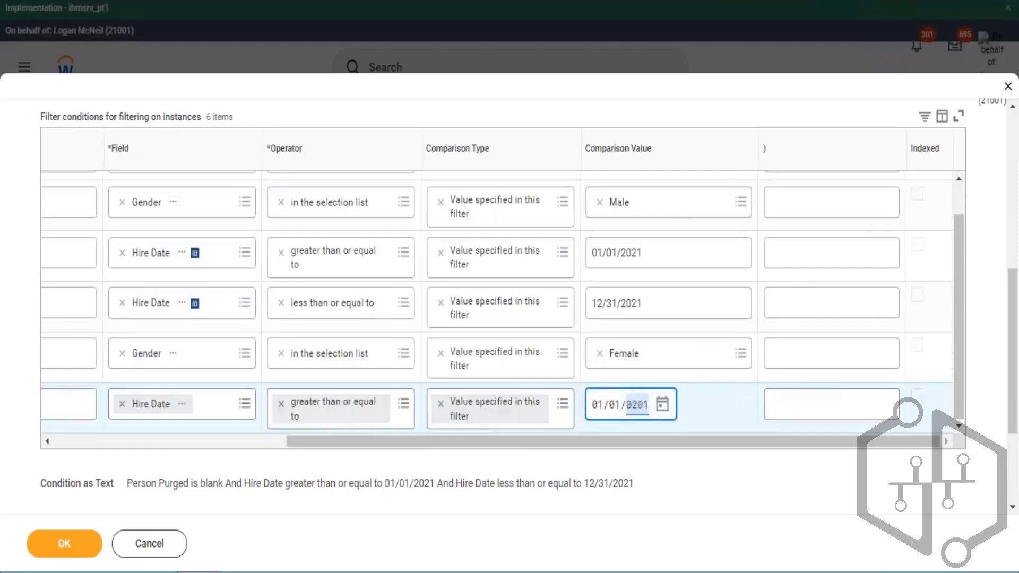
left_click_drag(607, 443, 11, 422)
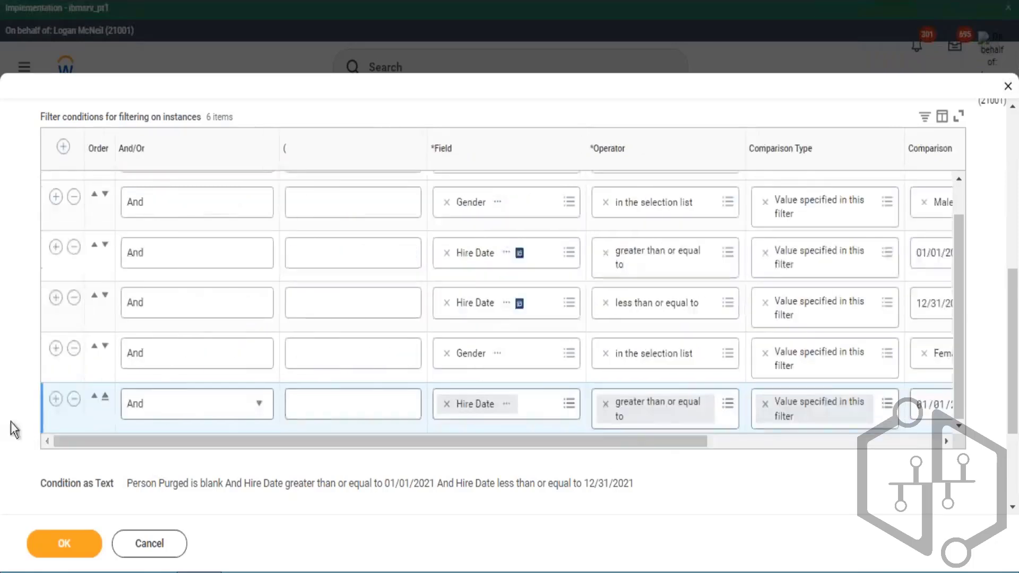
- Add another filter condition row at the end and set its field to Hire Date
left_click(55, 398)
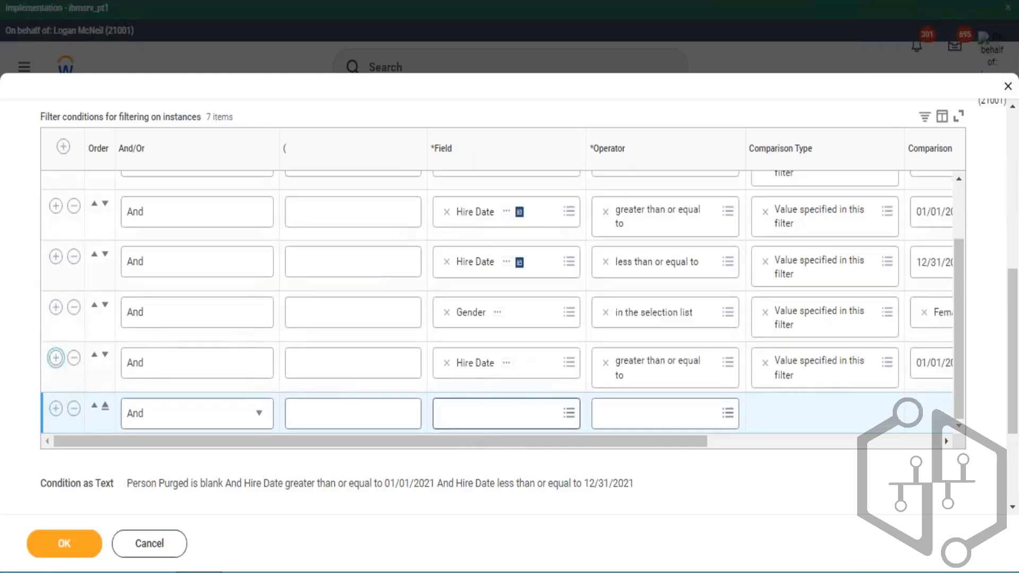
left_click(471, 415)
type("Hire Date")
key("Return")
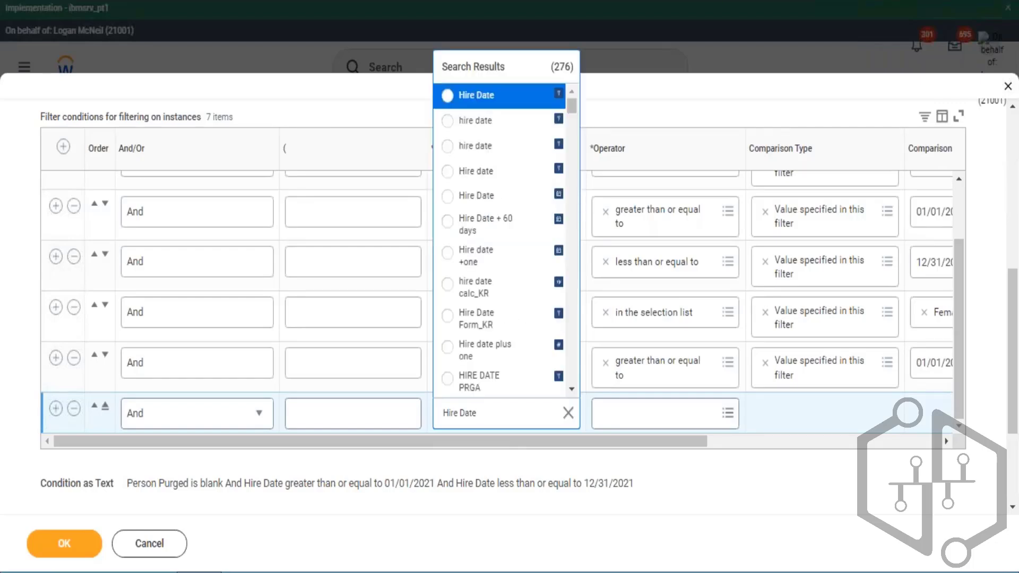
key("Return")
left_click(446, 413)
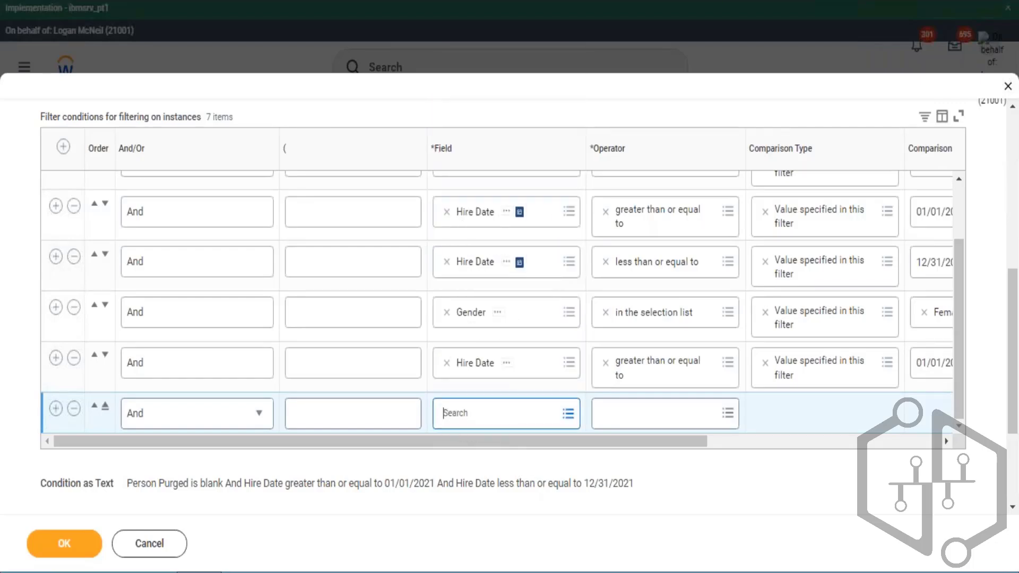
key("Return")
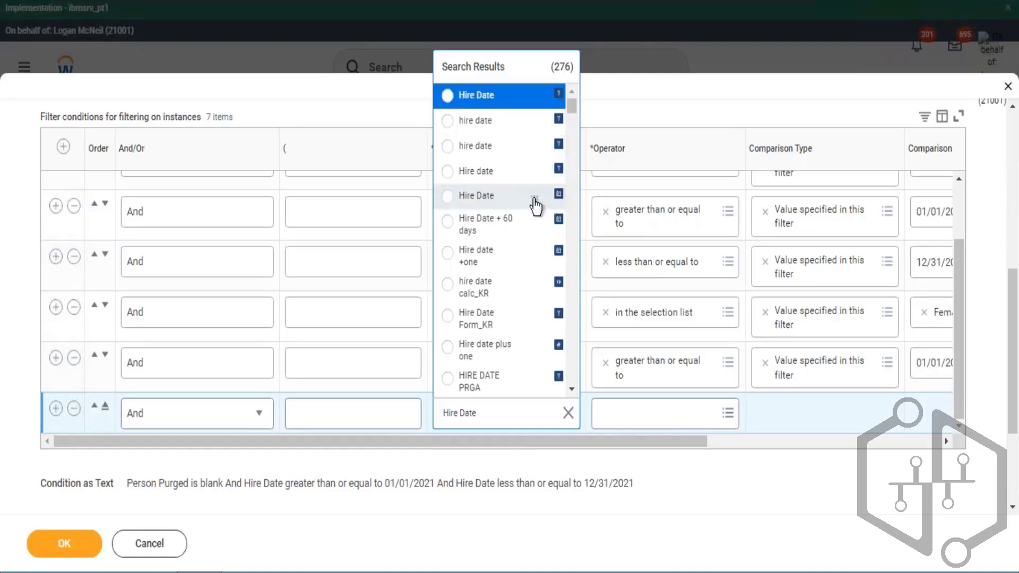
left_click(476, 197)
key("Tab")
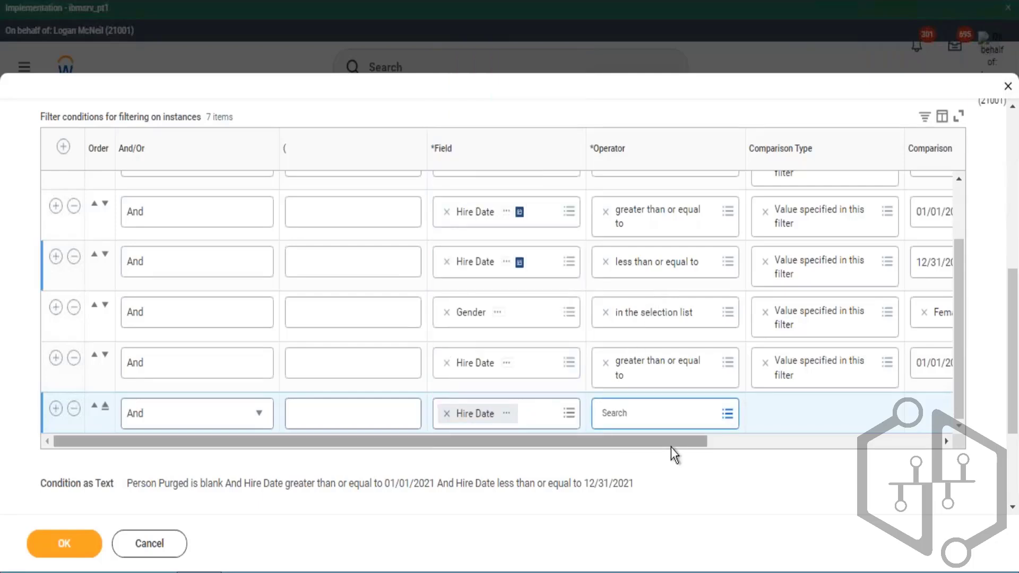
- Set the last Hire Date condition's operator to less than or equal to with comparison value 12/31/2015
key("Return")
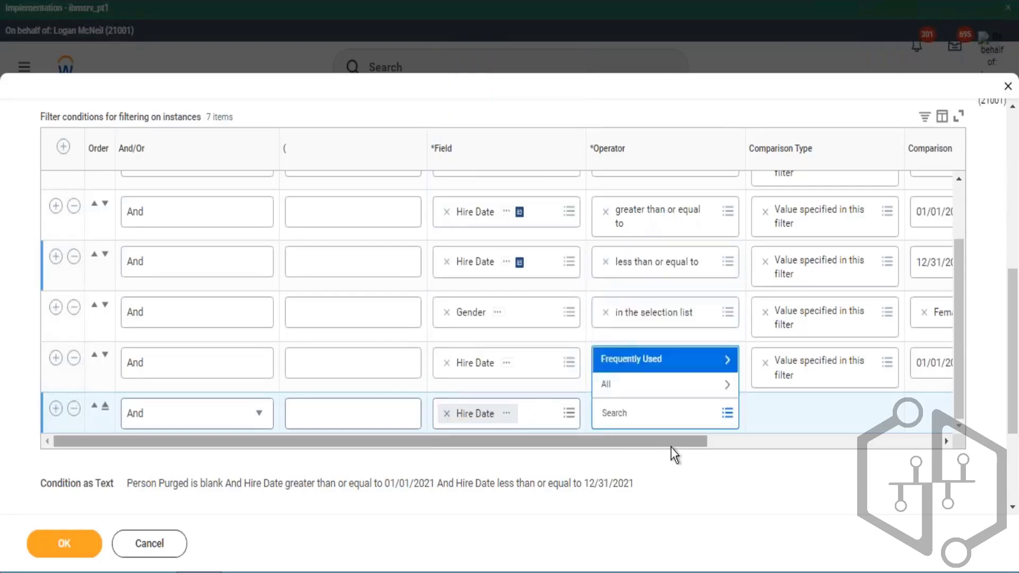
key("Return")
key("Down")
key("Down")
key("Down")
key("Down")
key("Down")
key("Down")
key("Down")
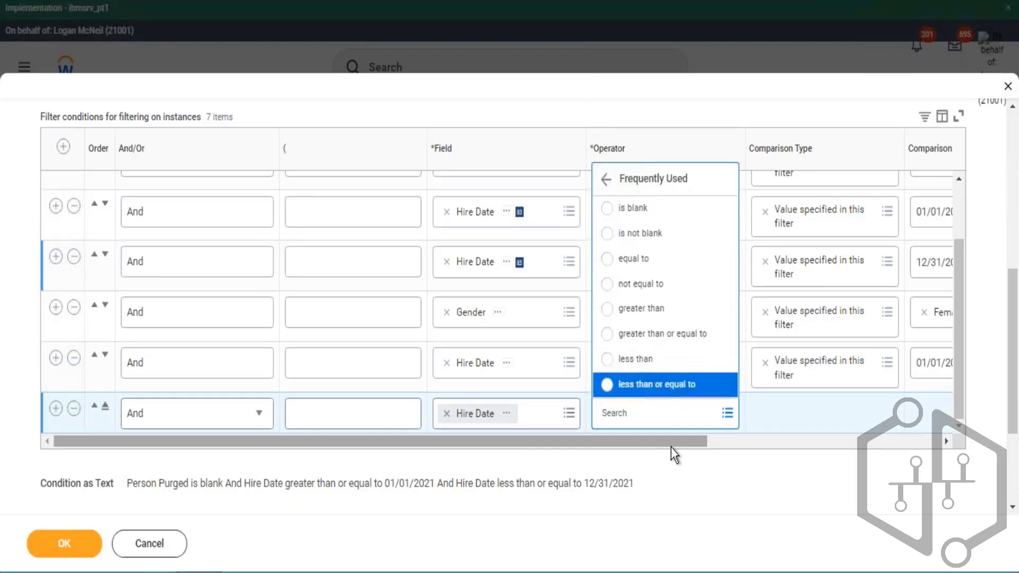
key("Return")
key("Tab")
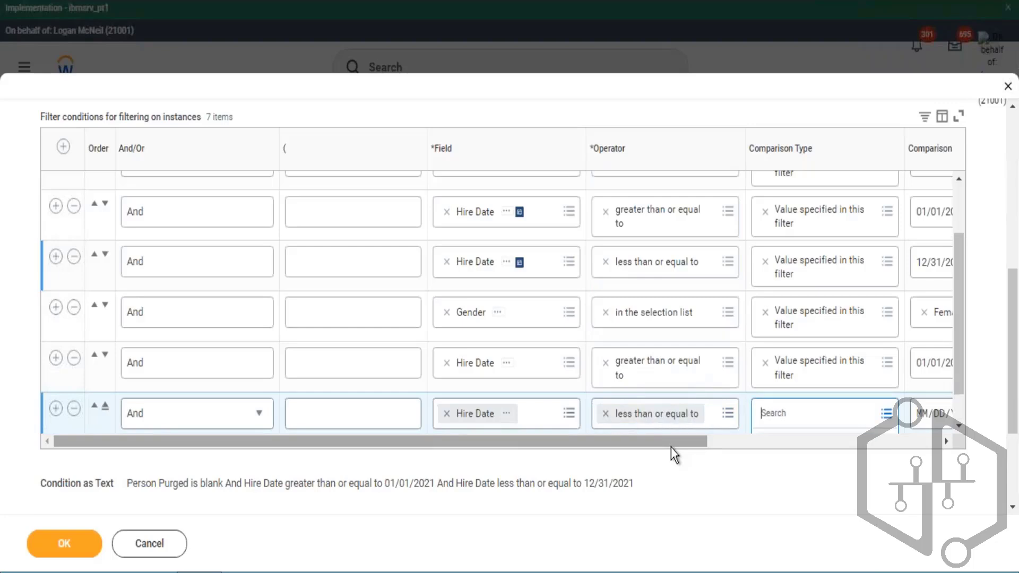
key("Tab")
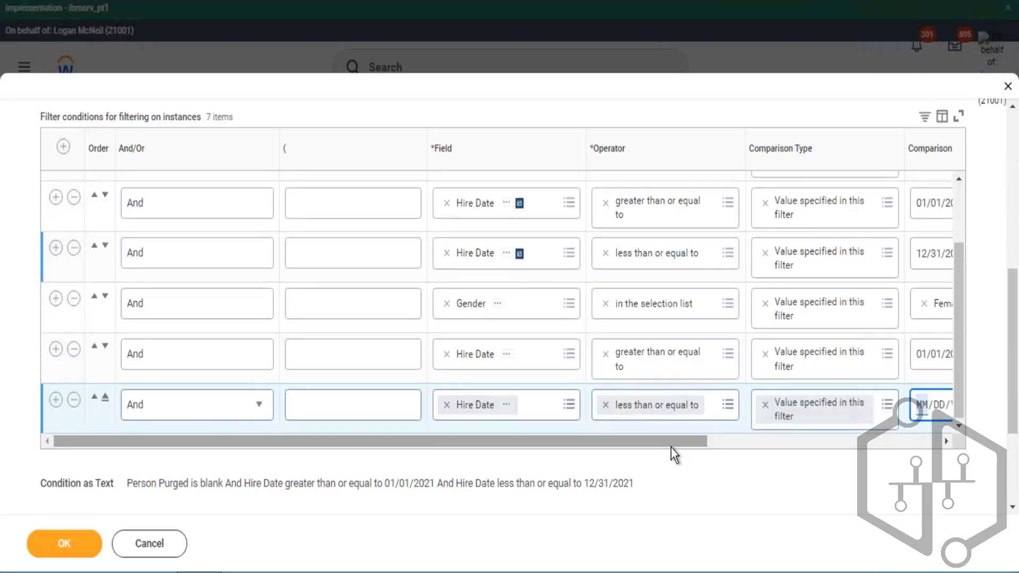
type("12312012")
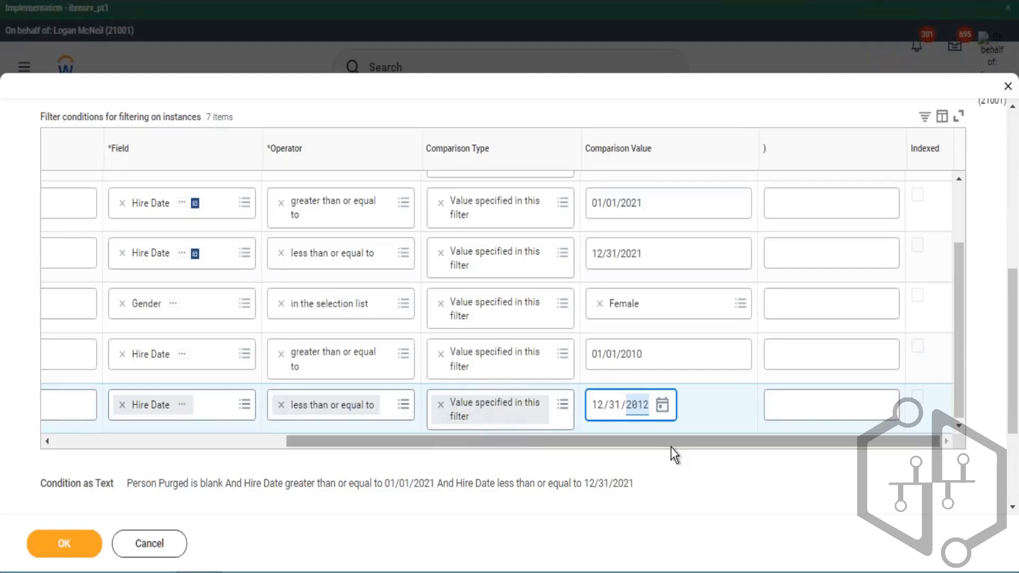
left_click(638, 405)
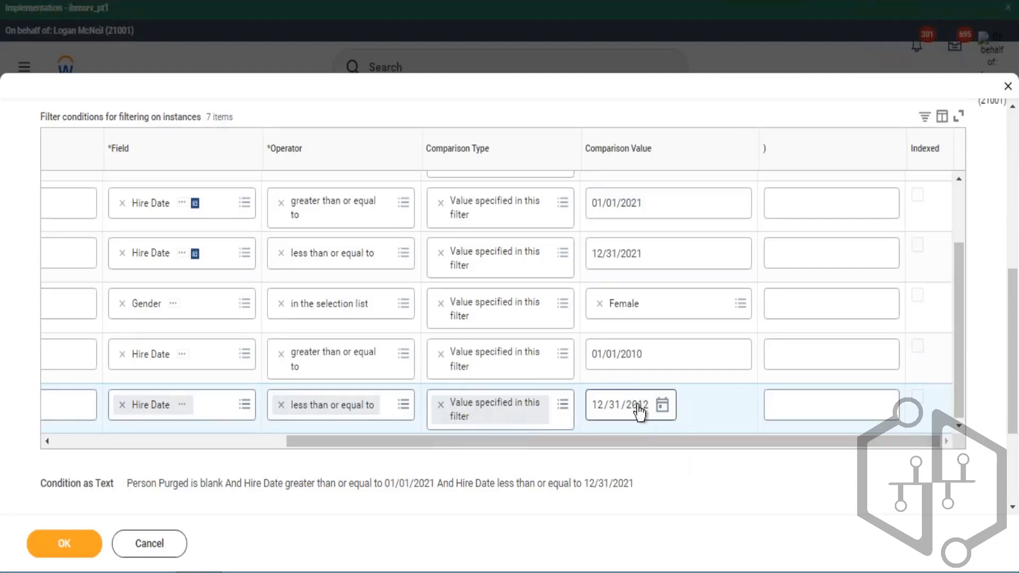
left_click(638, 406)
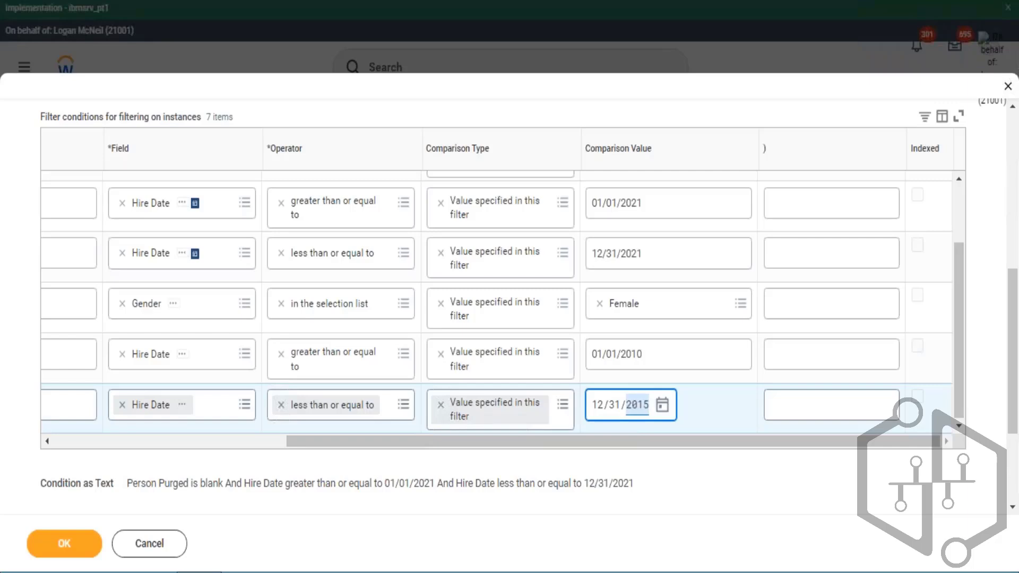
left_click_drag(699, 442, 464, 483)
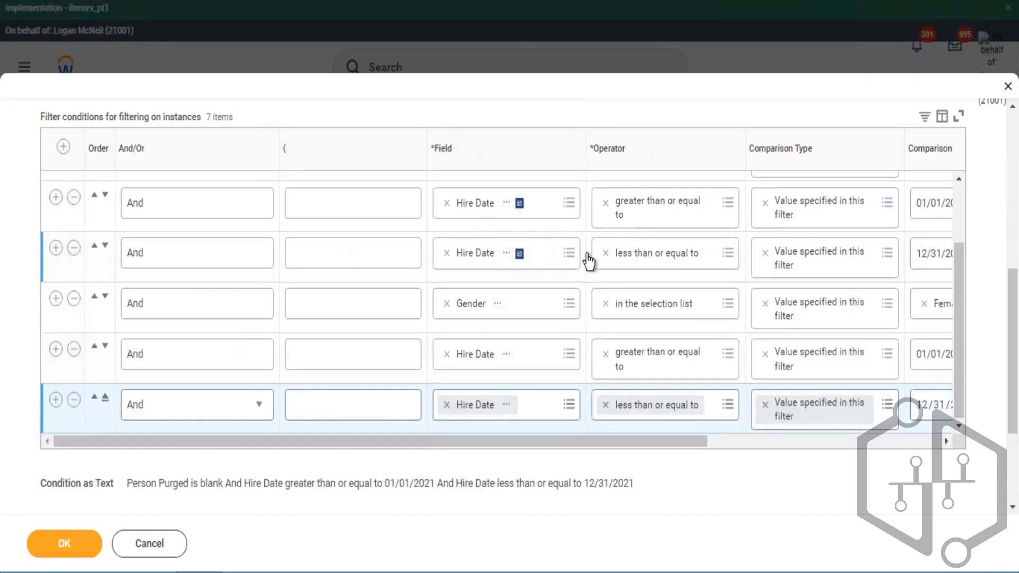
- Review the filter condition rows and the Excel notes on the male 2021 and female 2010–2015 hire criteria
scroll(607, 250, "up", 2)
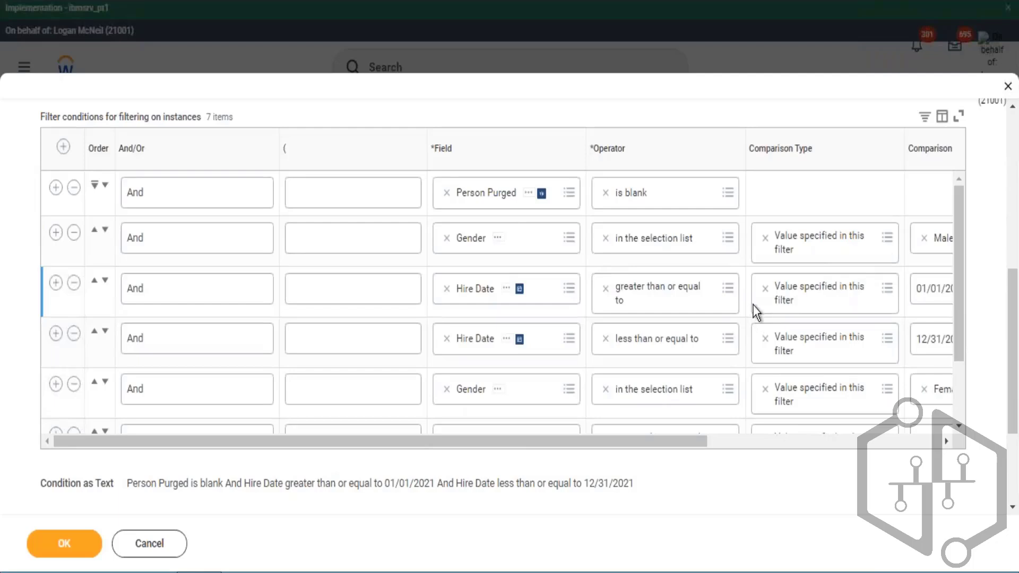
scroll(753, 305, "down", 2)
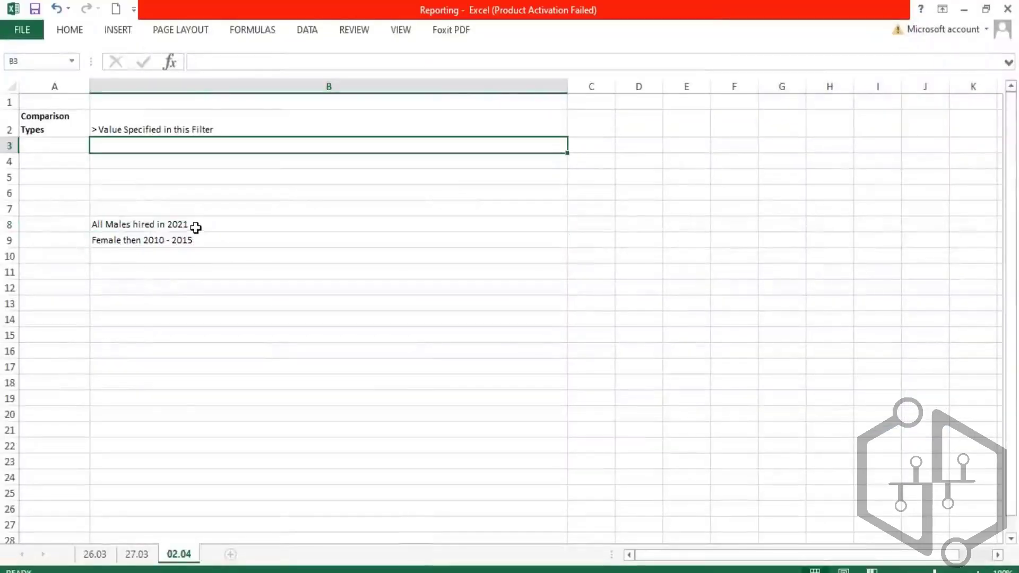
left_click(125, 225)
double_click(129, 224)
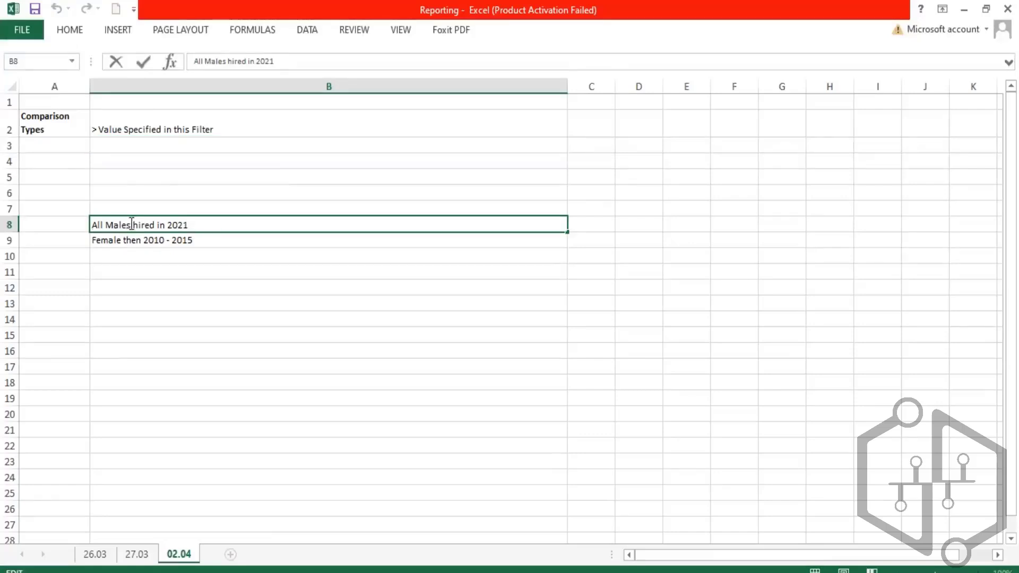
left_click_drag(131, 224, 194, 225)
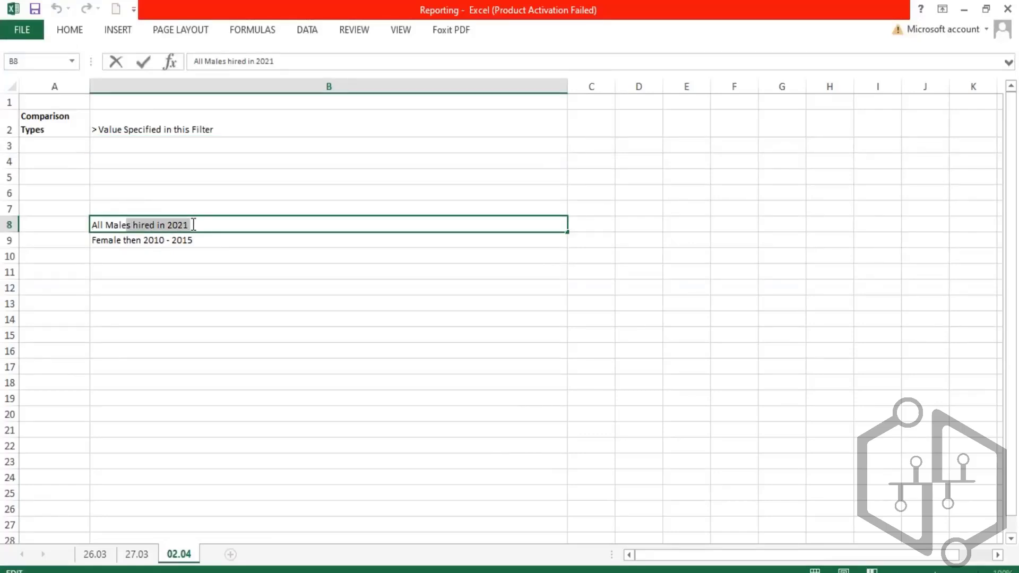
left_click(193, 224)
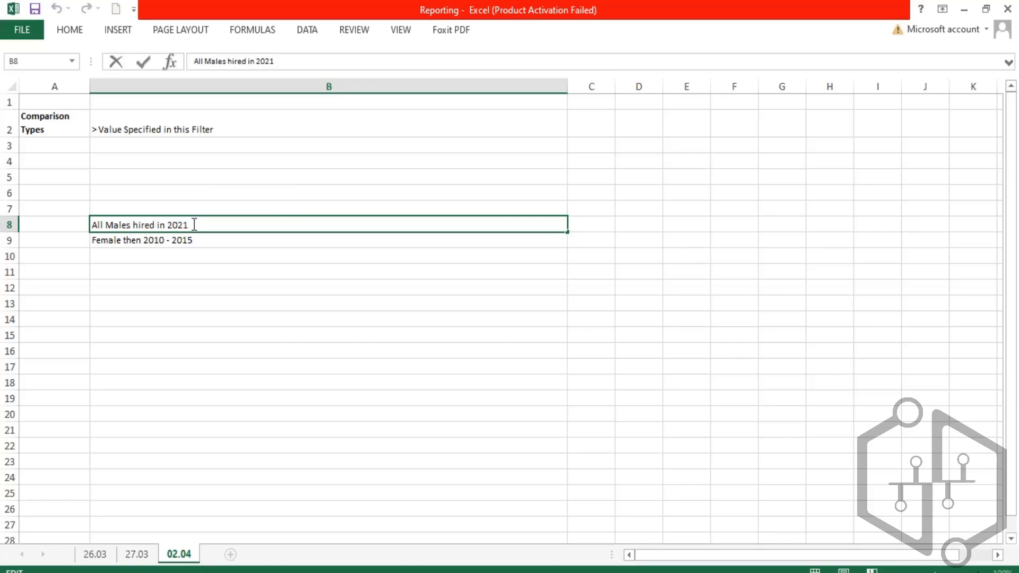
left_click_drag(189, 225, 177, 224)
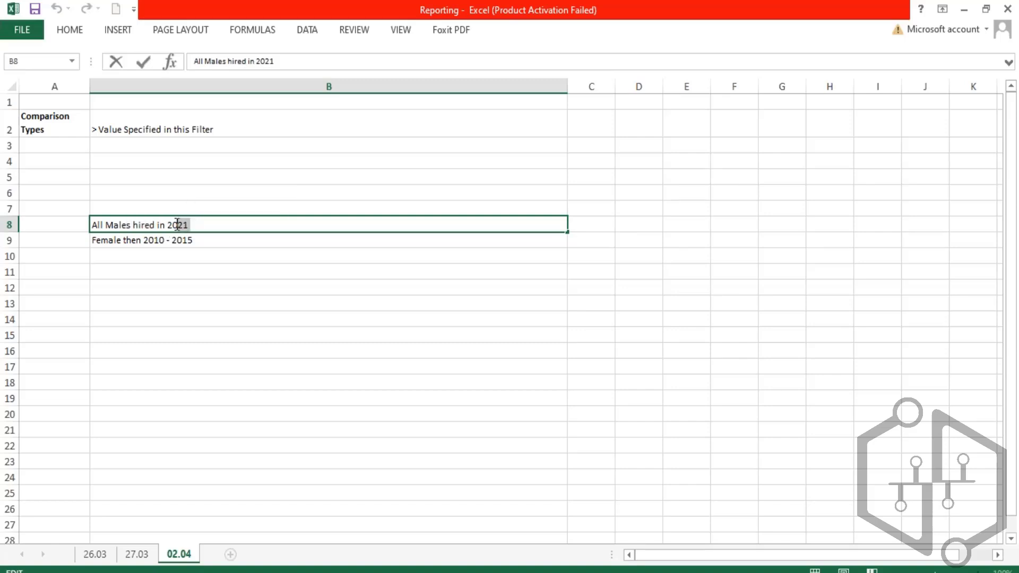
left_click(152, 240)
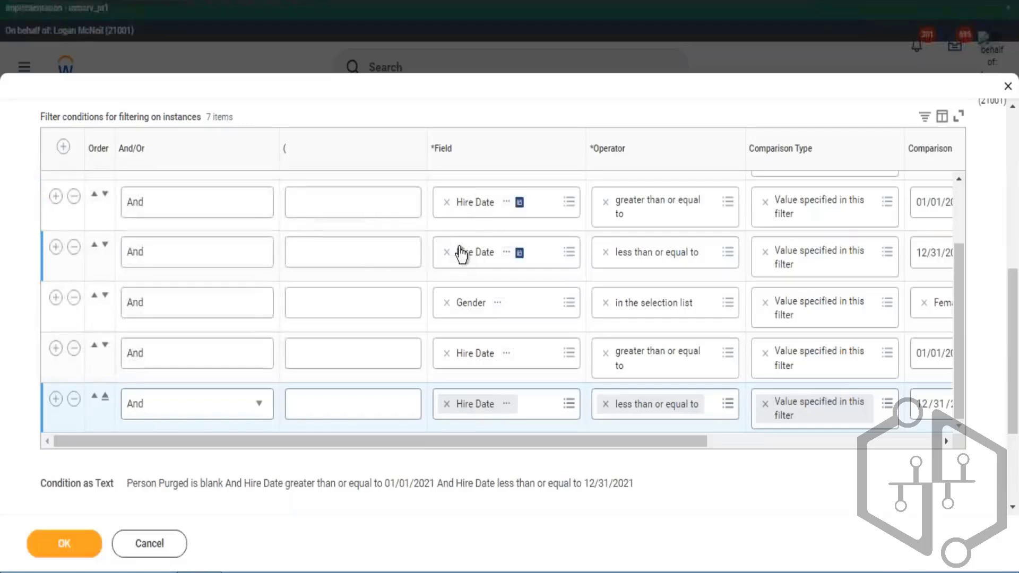
- Enclose the Male Gender condition and the two 2021 Hire Date conditions in parentheses
scroll(459, 268, "up", 3)
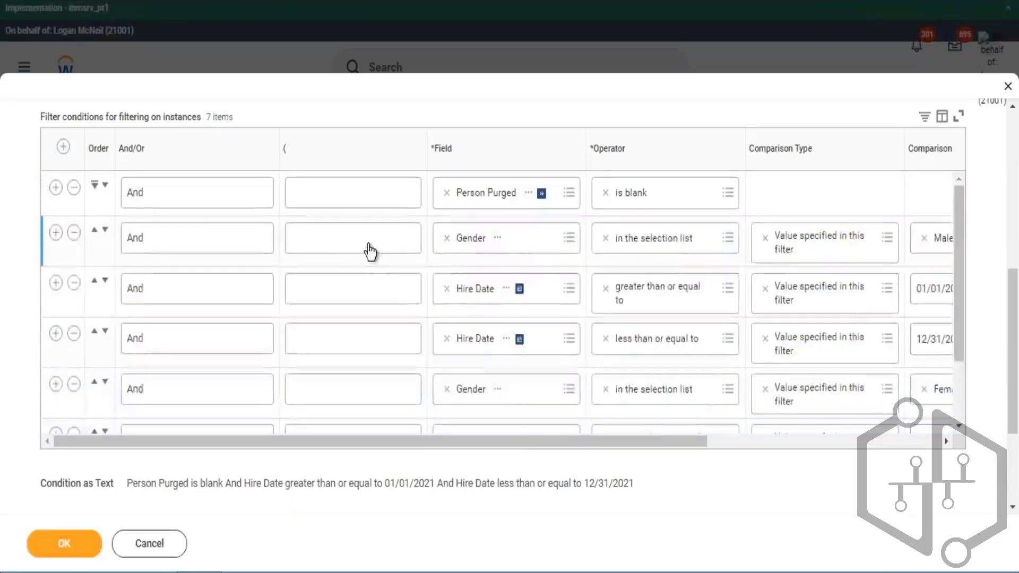
left_click(346, 239)
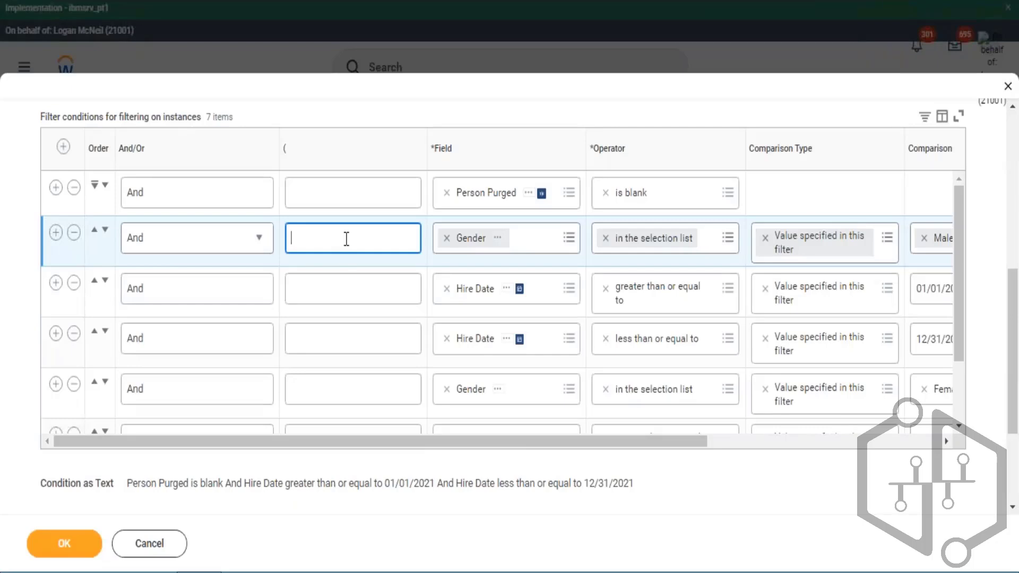
double_click(281, 153)
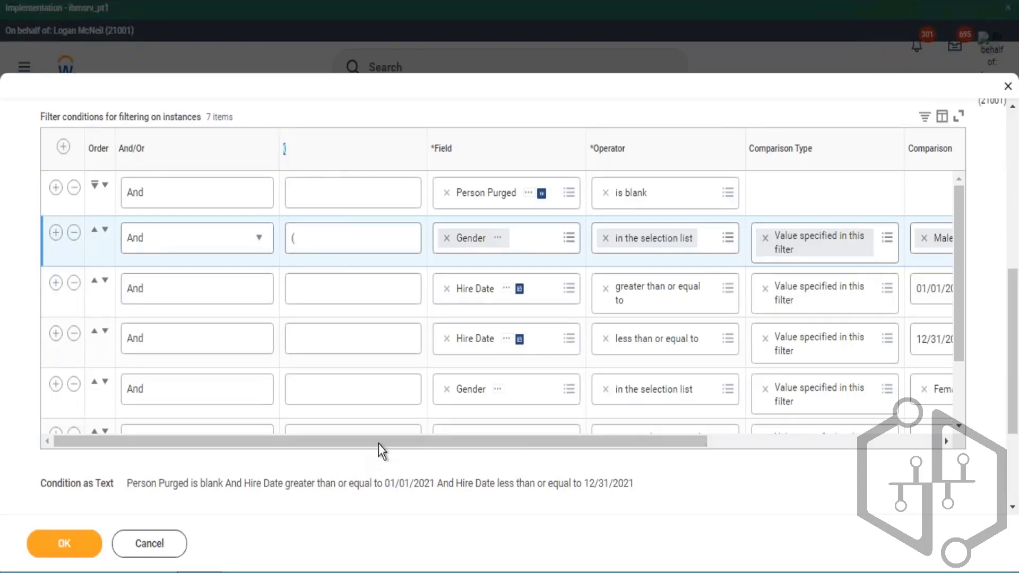
left_click_drag(378, 443, 690, 441)
left_click(818, 345)
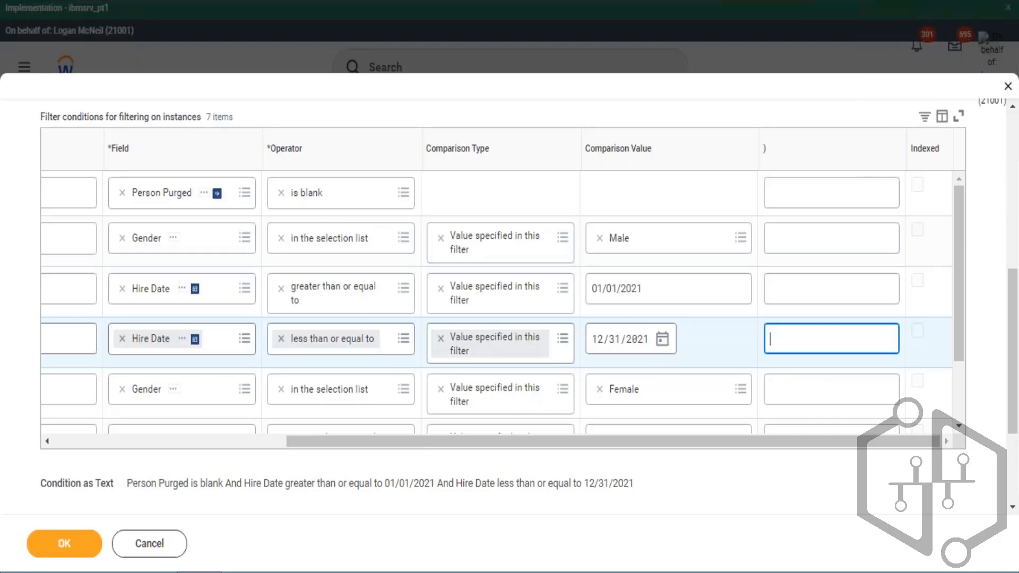
left_click_drag(684, 447, 468, 468)
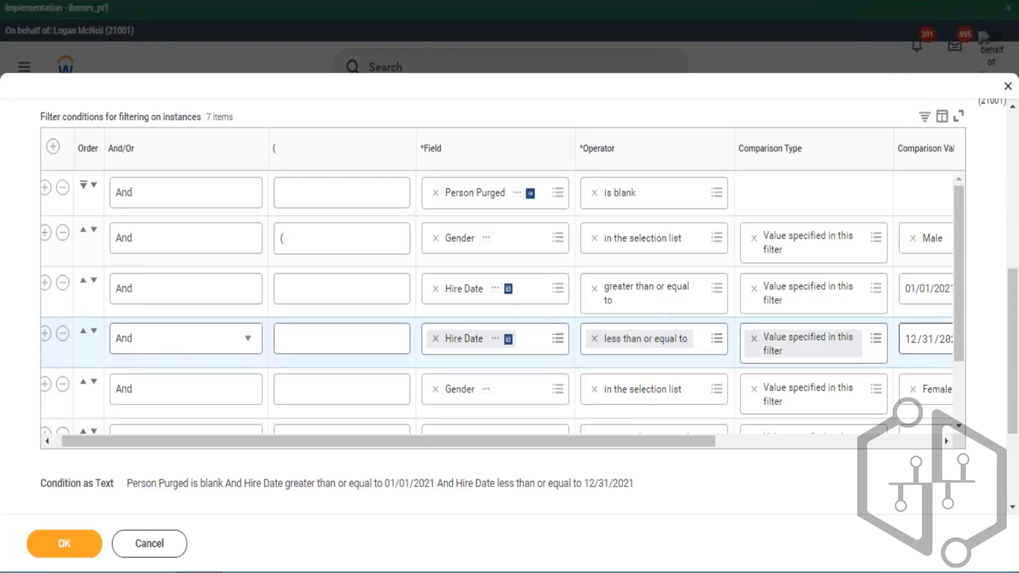
- Enclose the Female Gender condition and the two 2010–2015 Hire Date conditions in parentheses
scroll(437, 336, "down", 2)
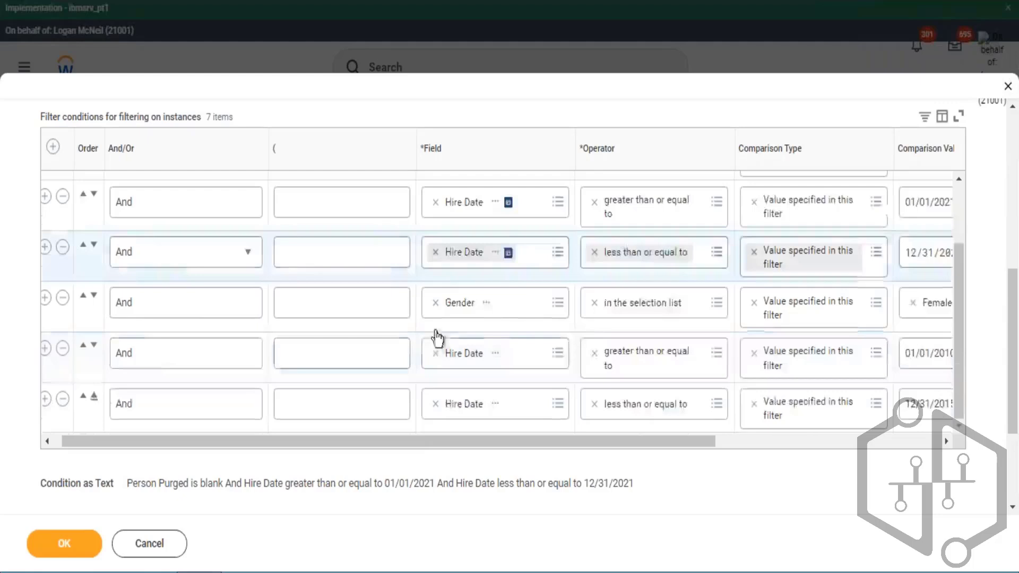
left_click(340, 307)
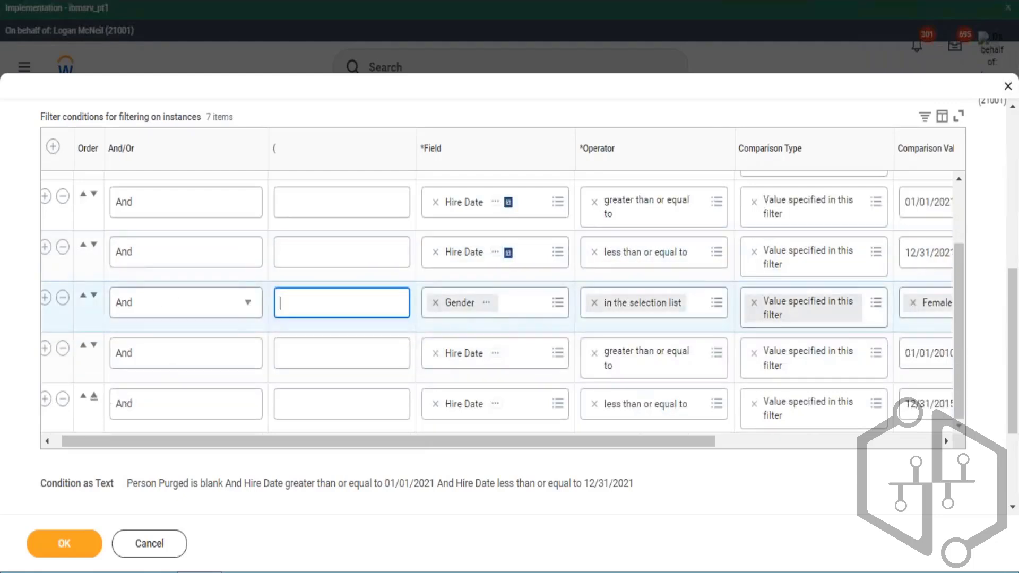
left_click_drag(506, 442, 799, 413)
left_click(800, 412)
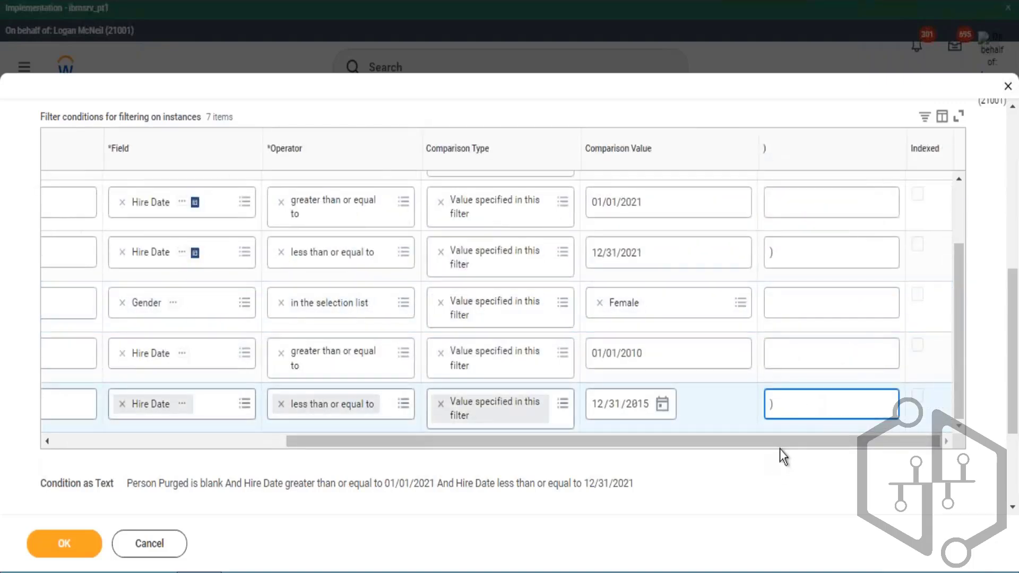
left_click_drag(785, 438, 500, 340)
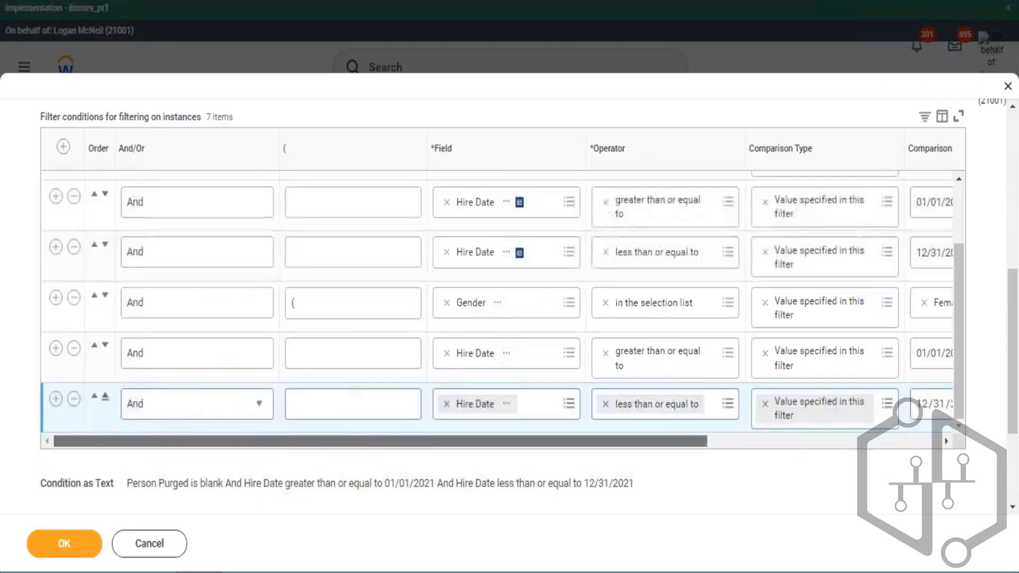
- Reread the Excel notes describing the male and female hiring criteria
left_click(199, 572)
double_click(123, 224)
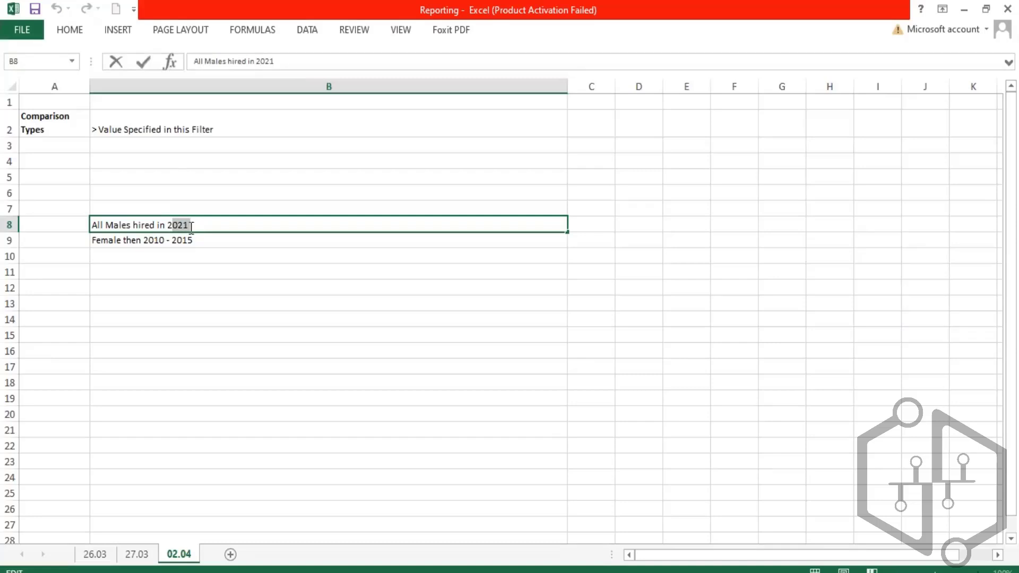
left_click(113, 244)
double_click(117, 241)
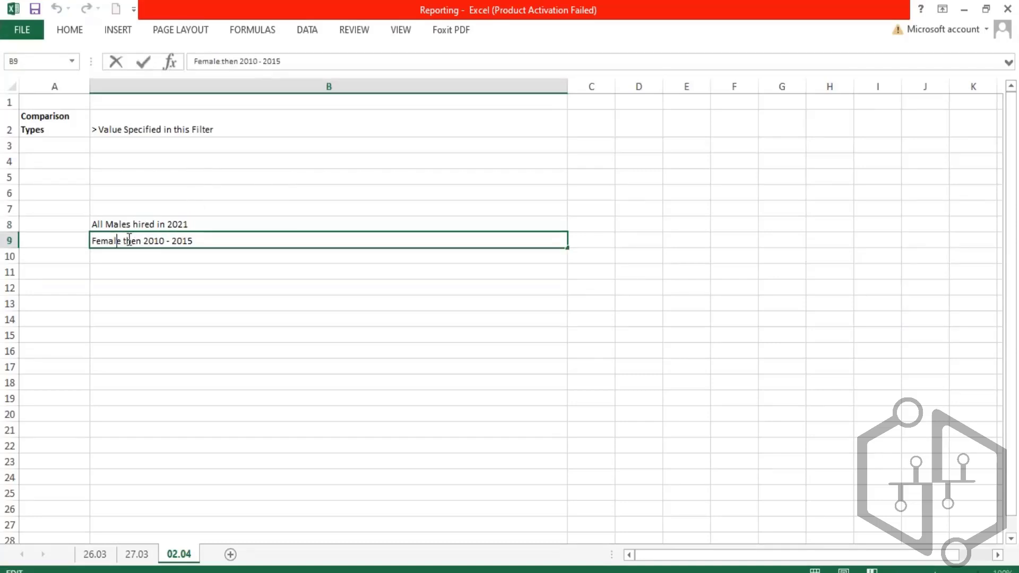
left_click_drag(168, 248, 209, 279)
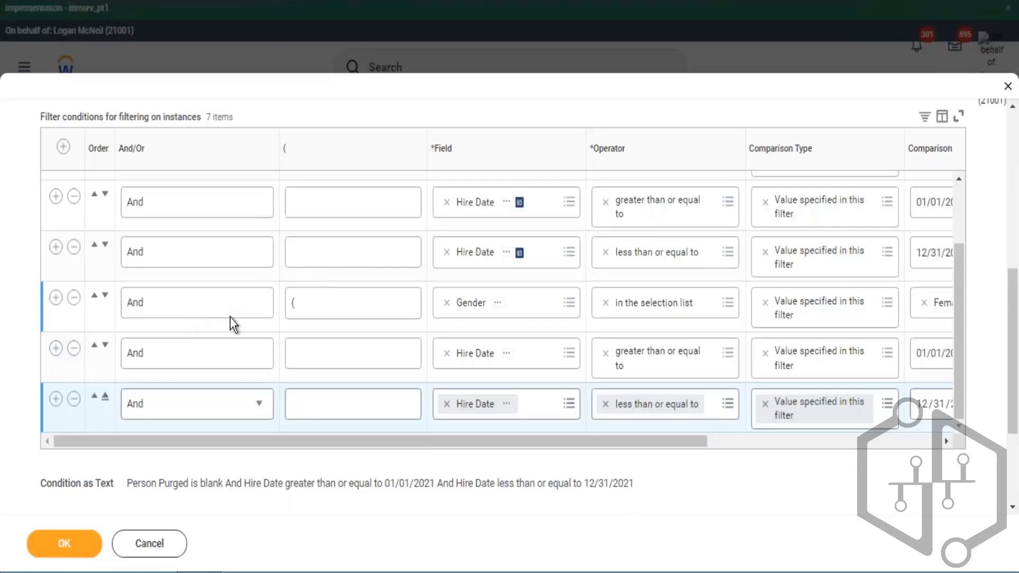
- Change the Female Gender condition's And/Or connector to Or
left_click(230, 317)
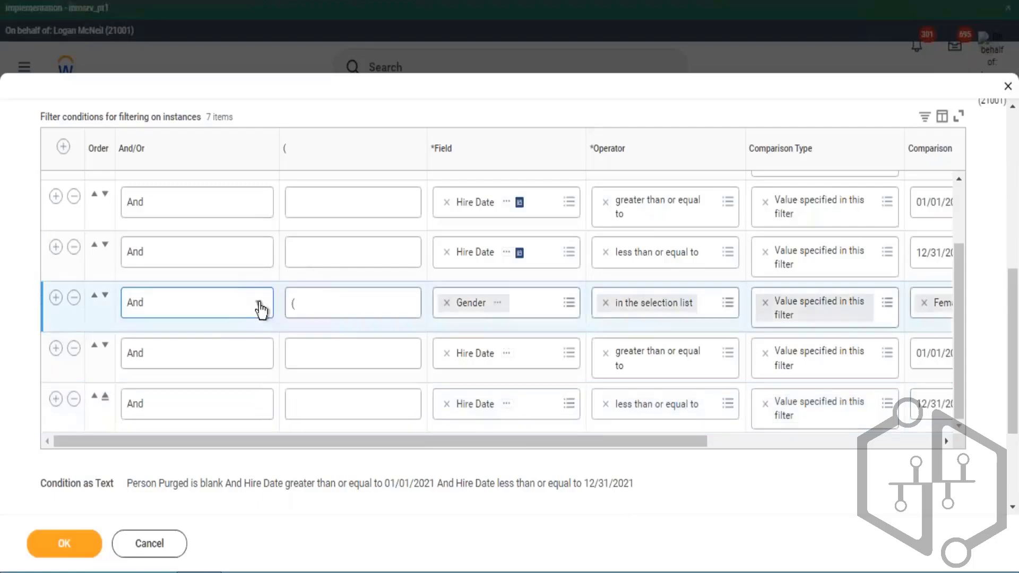
left_click(243, 316)
left_click(189, 384)
- Check all filter condition rows, connectors and parentheses across the table
left_click_drag(384, 440, 540, 457)
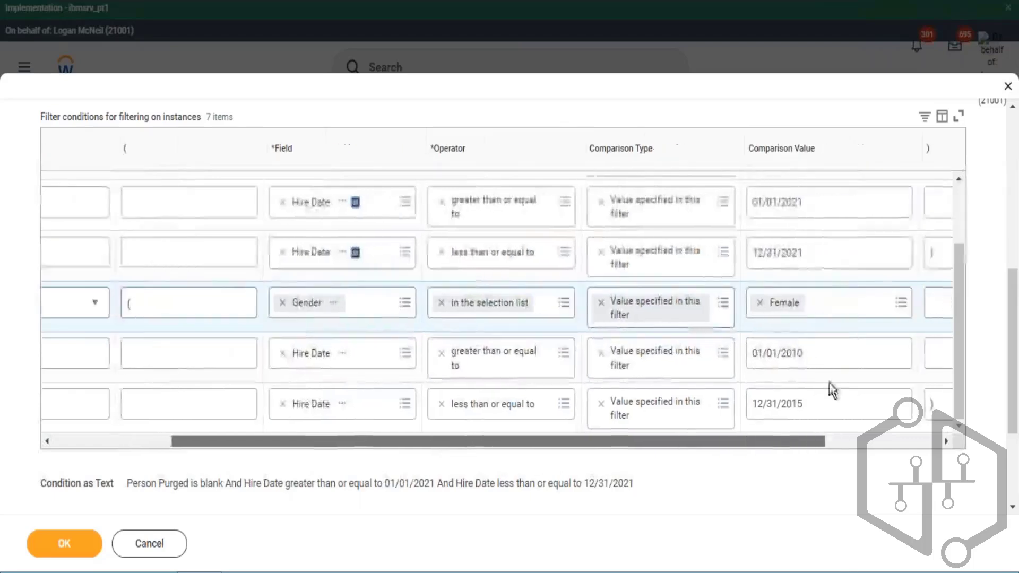
scroll(375, 253, "up", 2)
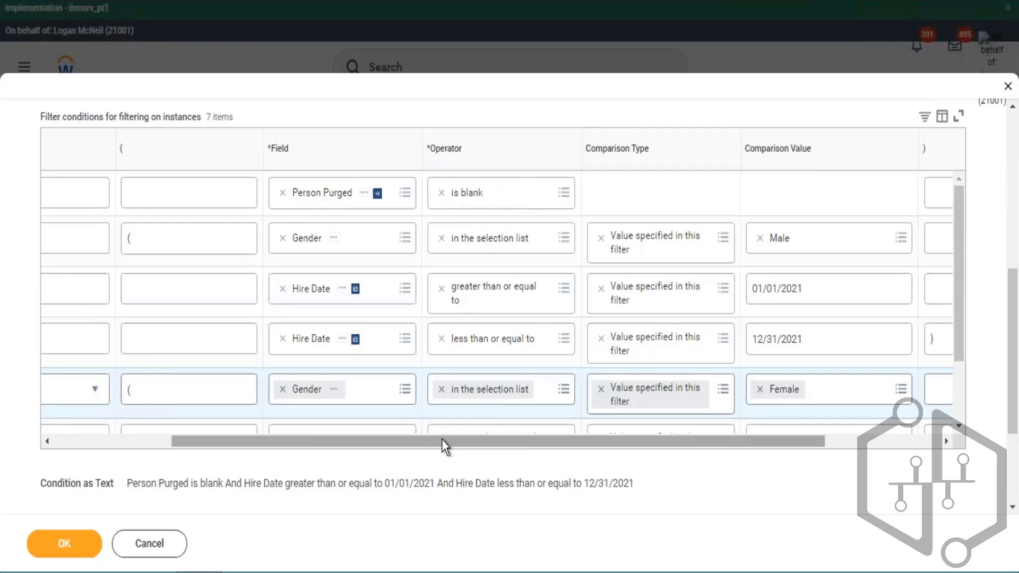
left_click_drag(442, 445, 268, 423)
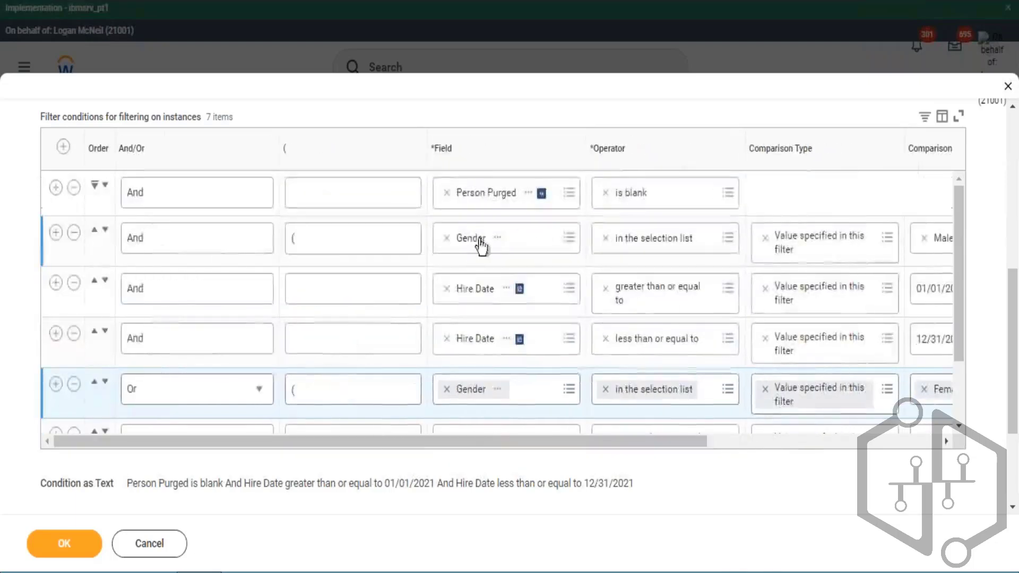
left_click_drag(673, 446, 717, 445)
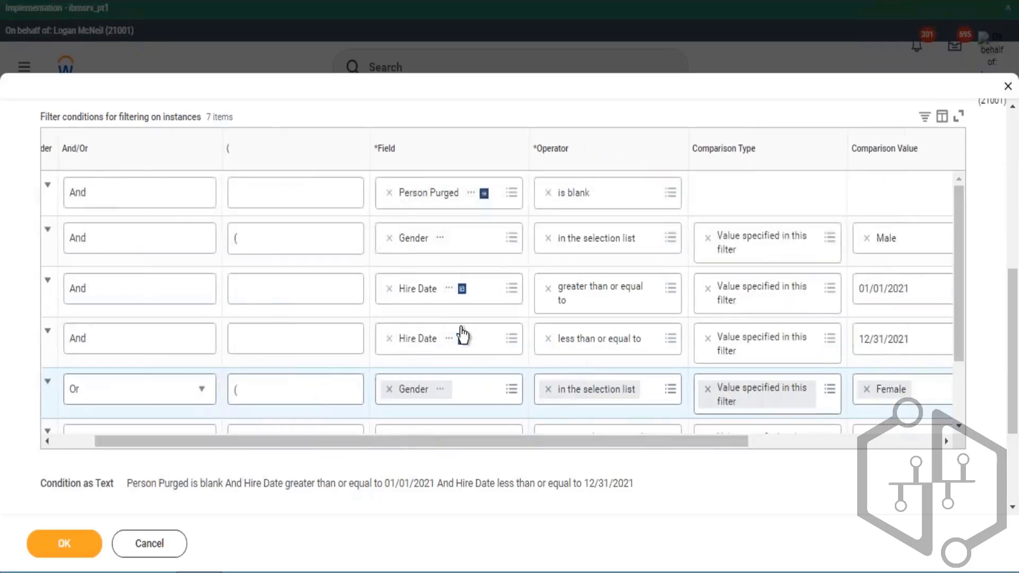
scroll(144, 375, "down", 3)
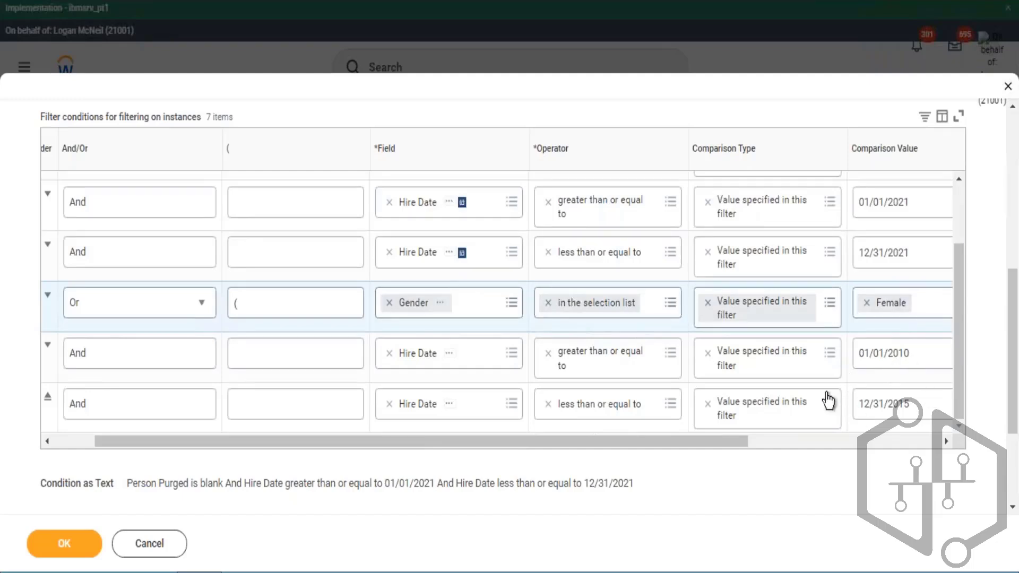
left_click_drag(731, 445, 934, 443)
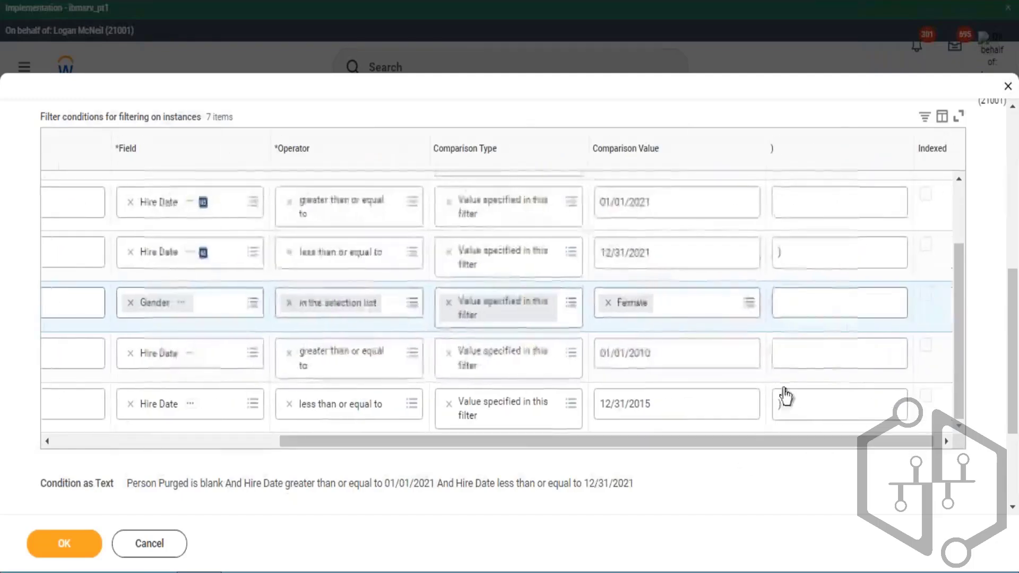
left_click(776, 409)
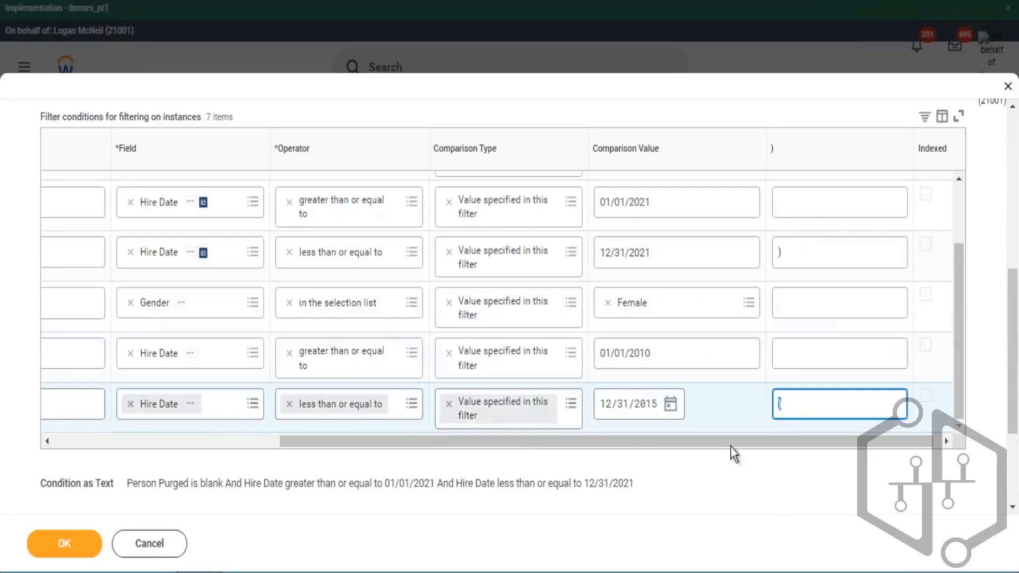
left_click_drag(734, 454, 168, 391)
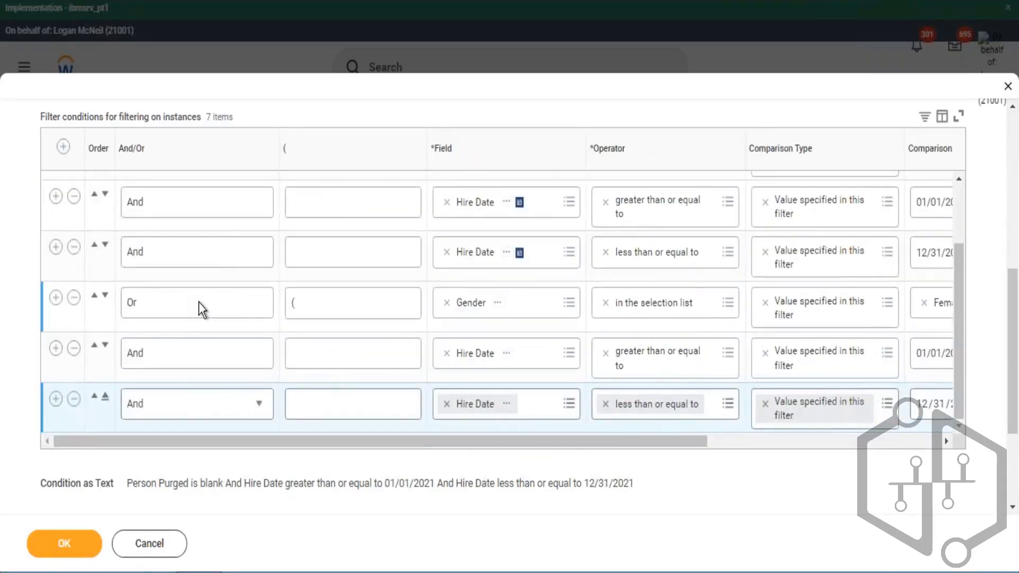
- Confirm the filter conditions to save the report and run it
left_click(88, 545)
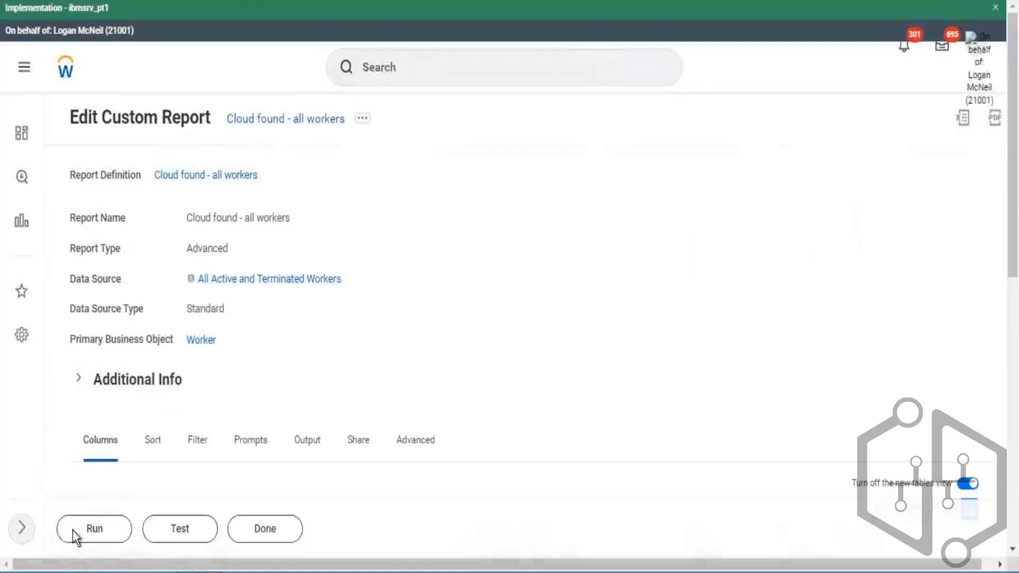
left_click(75, 536)
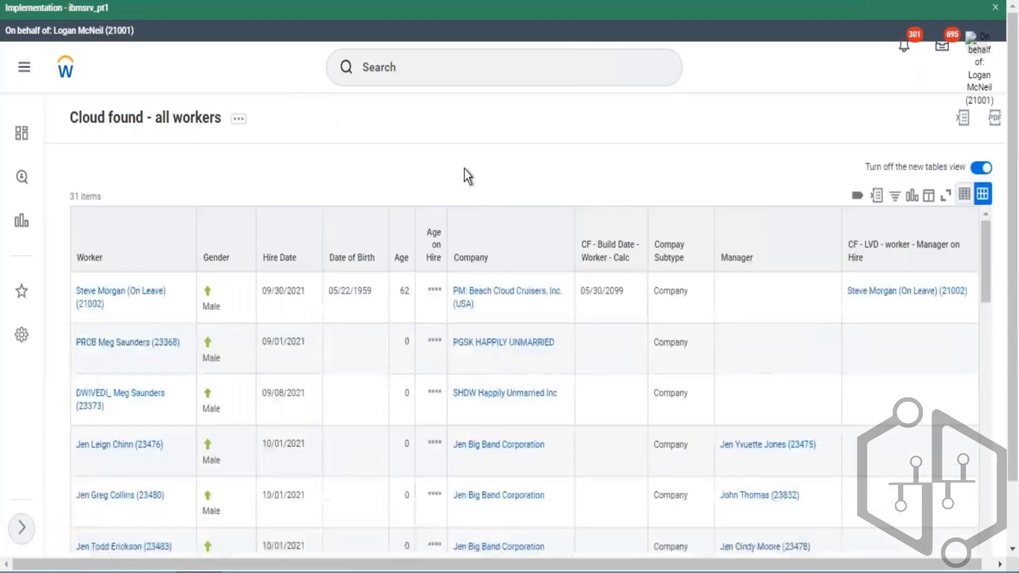
scroll(237, 282, "down", 1)
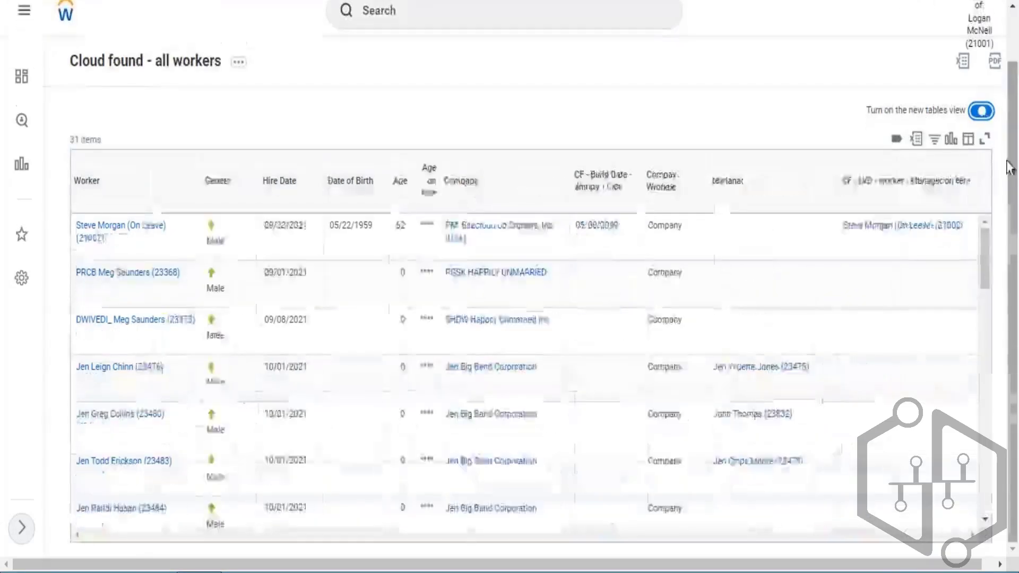
- Filter the report output's Gender column to show only Male workers
left_click(238, 197)
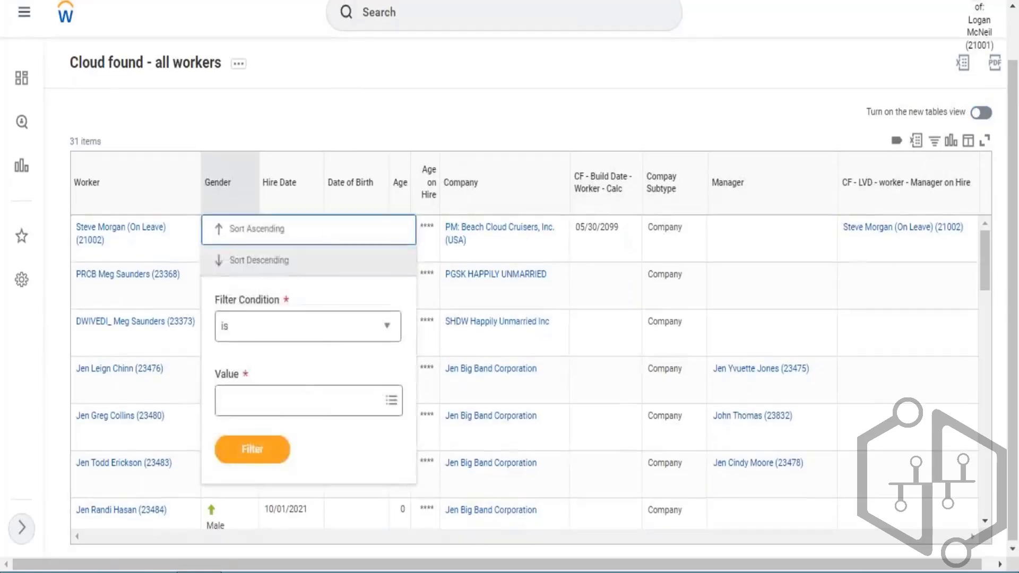
left_click(289, 409)
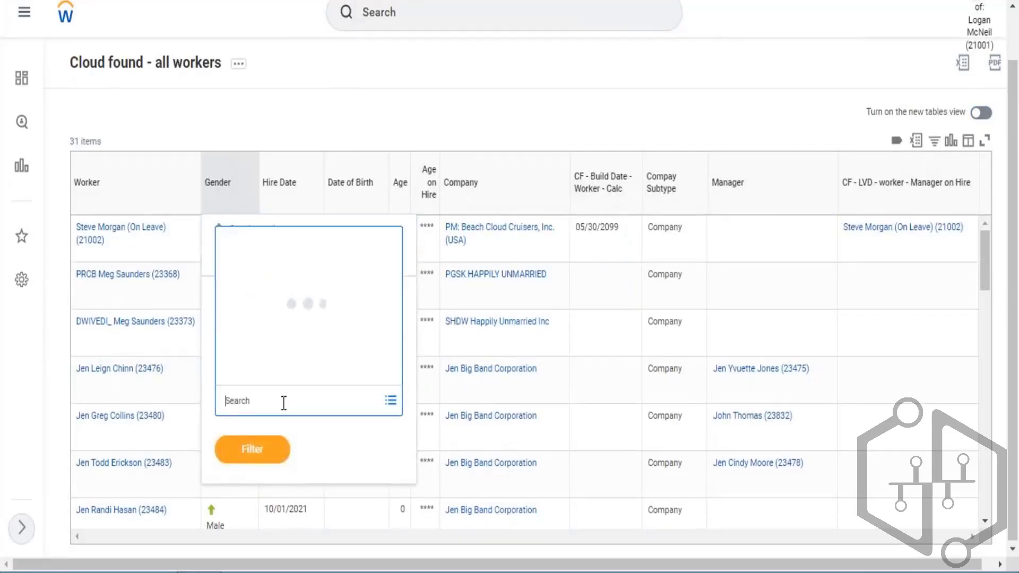
left_click(322, 383)
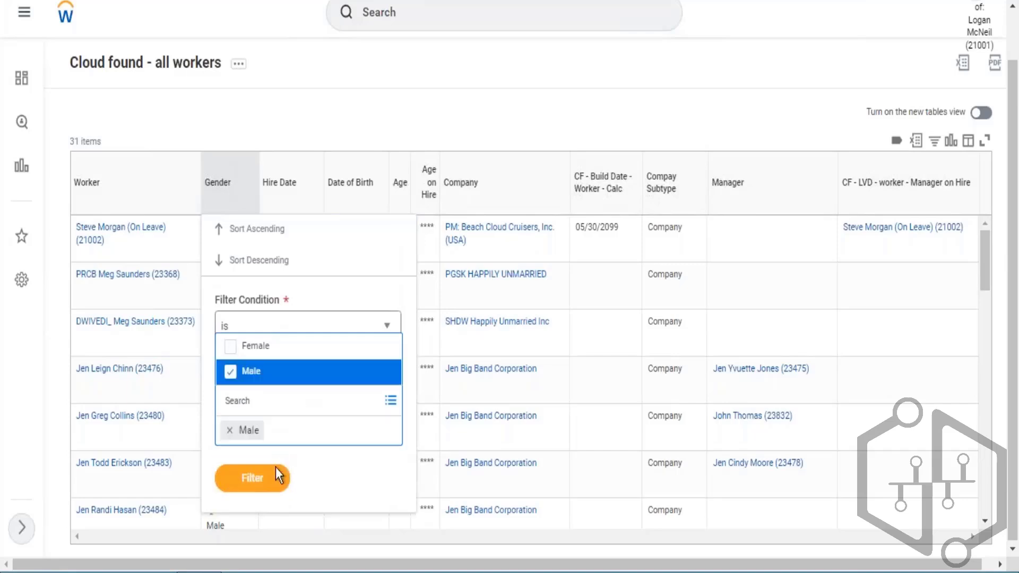
left_click(257, 479)
left_click(260, 451)
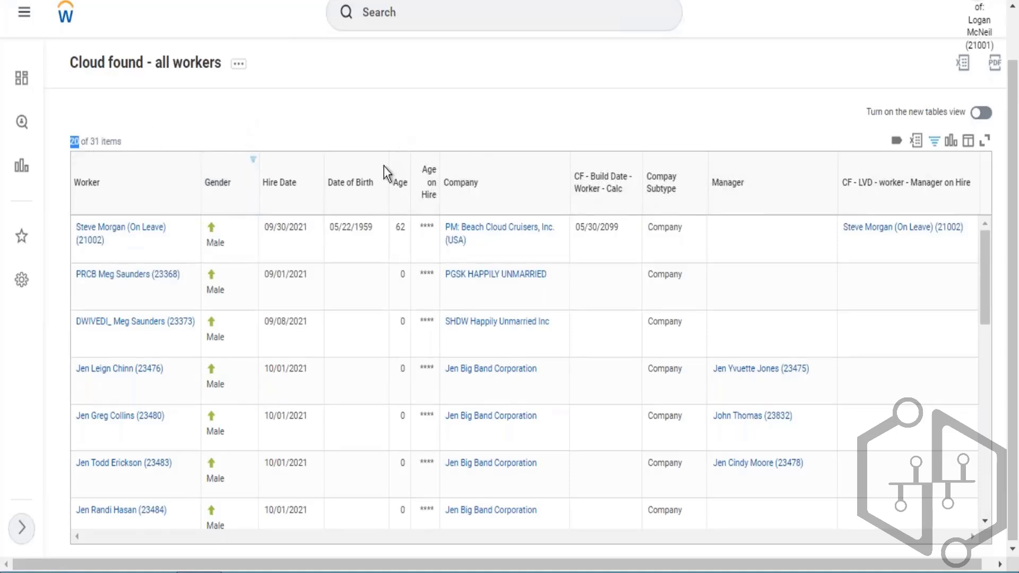
- Sort the report output by Hire Date in ascending order
left_click(298, 247)
left_click(299, 269)
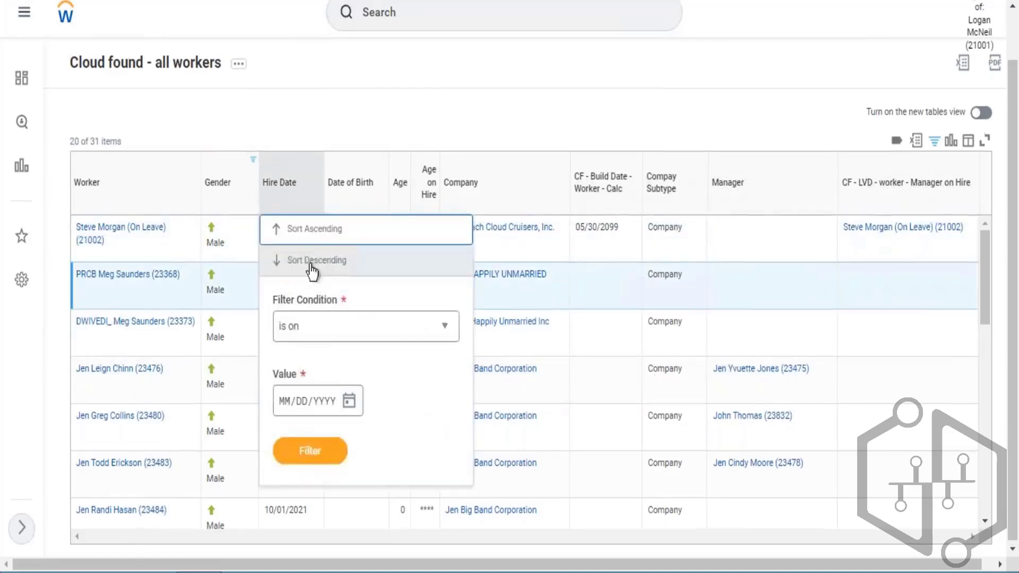
left_click(472, 150)
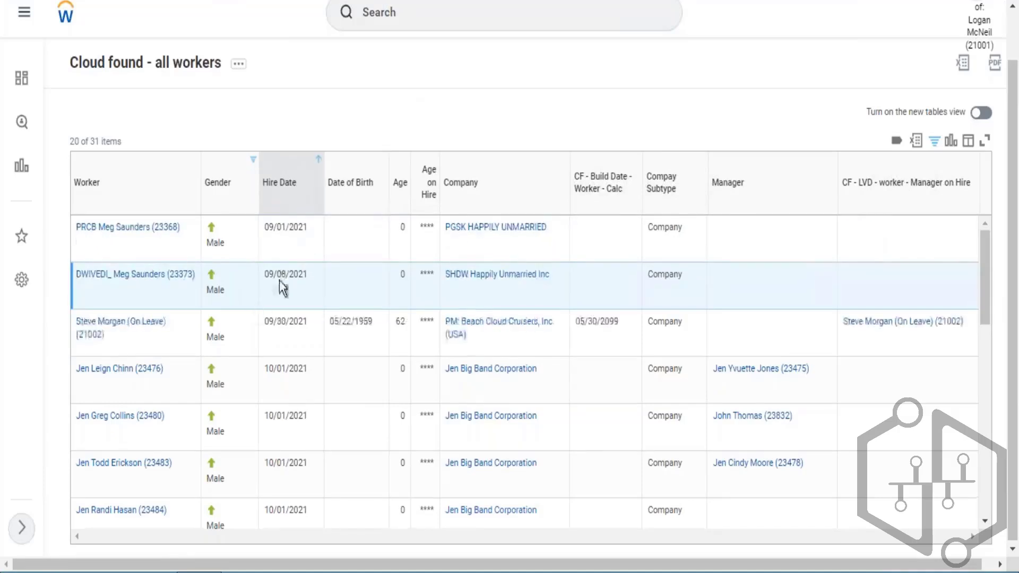
- Review the Male workers' hire dates from the first to the last row of the sorted list
left_click_drag(266, 230, 302, 234)
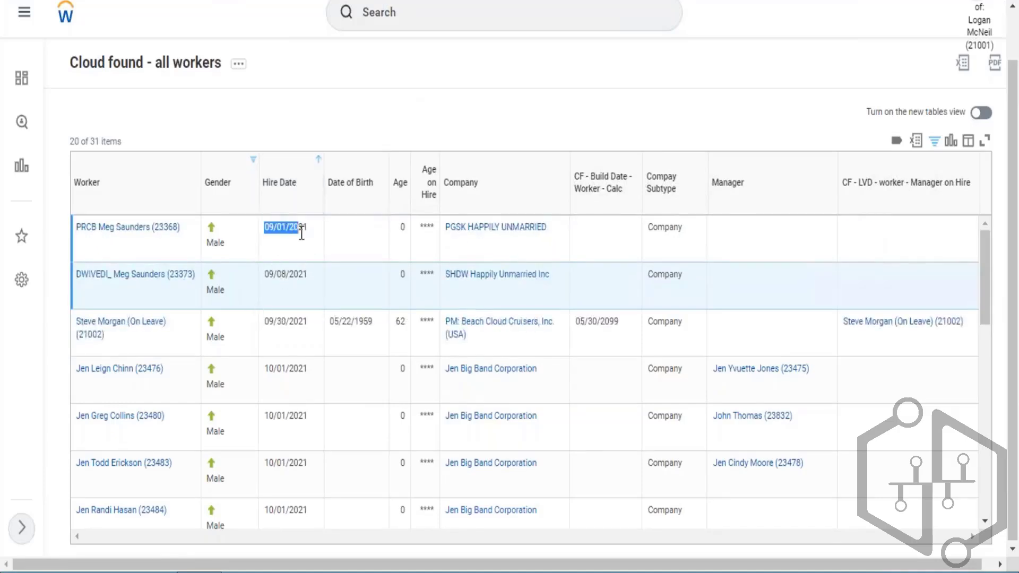
scroll(303, 293, "down", 10)
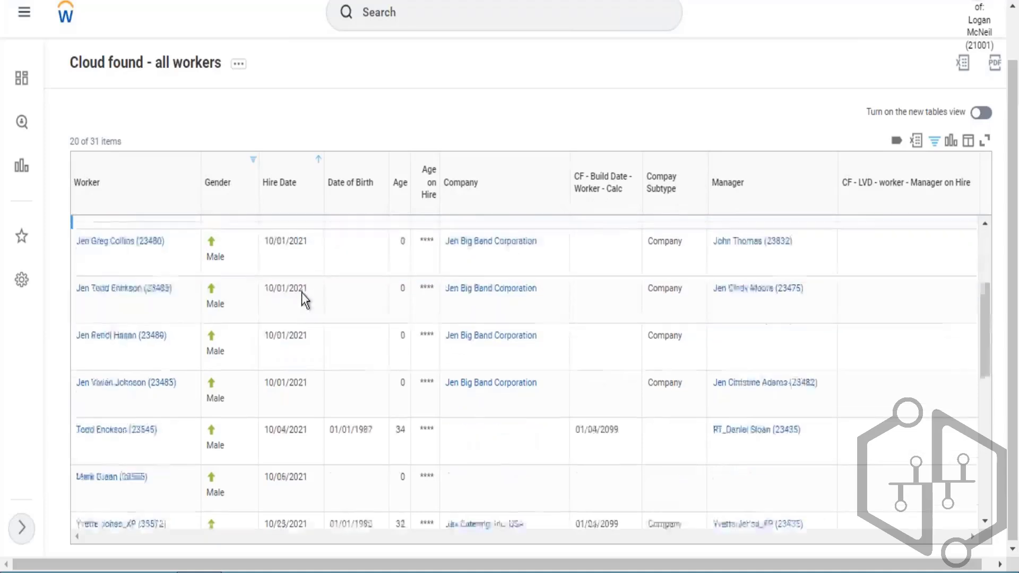
scroll(303, 294, "down", 4)
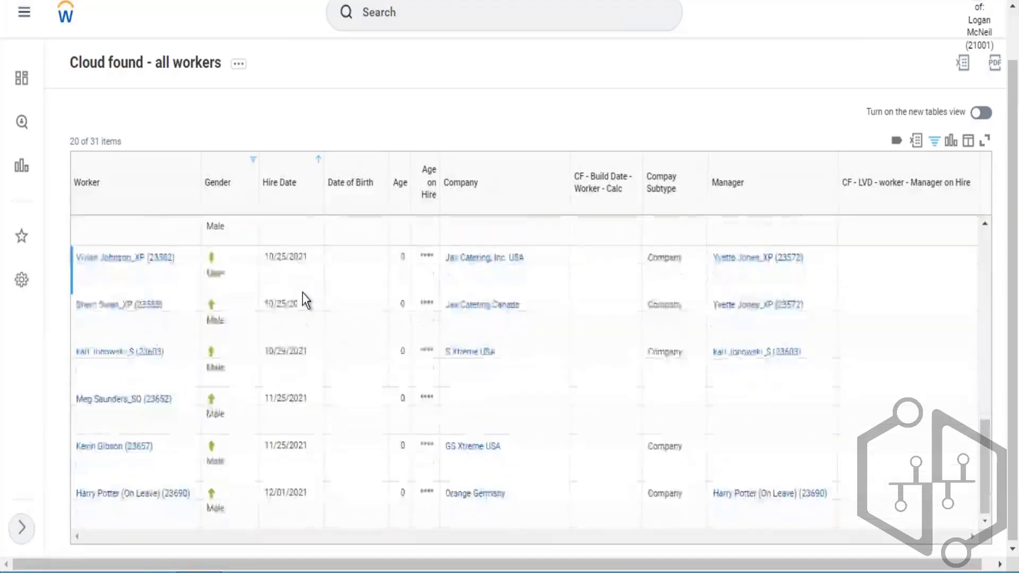
left_click_drag(266, 495, 305, 486)
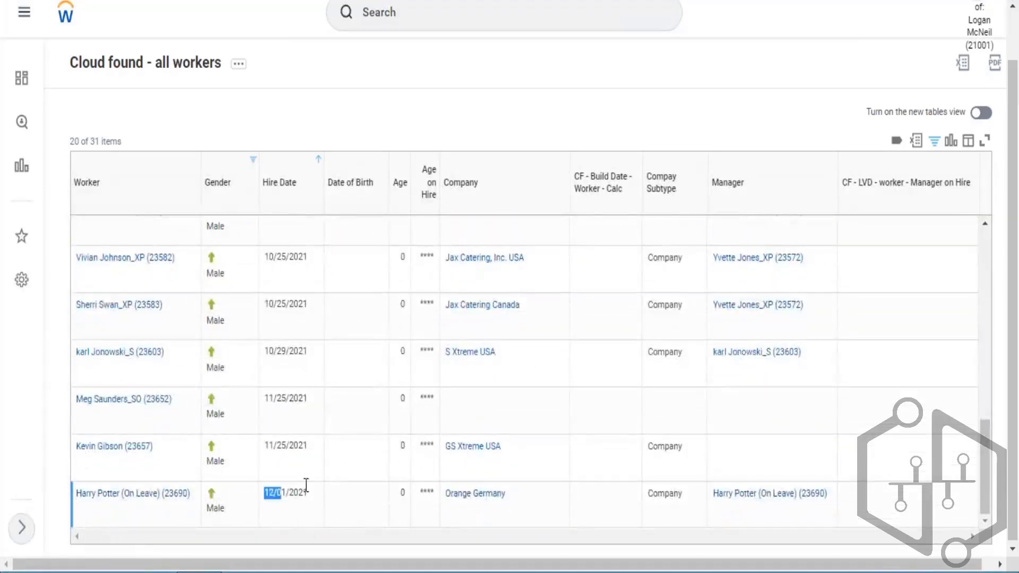
left_click(309, 489)
- Change the Gender column filter from Male to Female and apply it
left_click(243, 504)
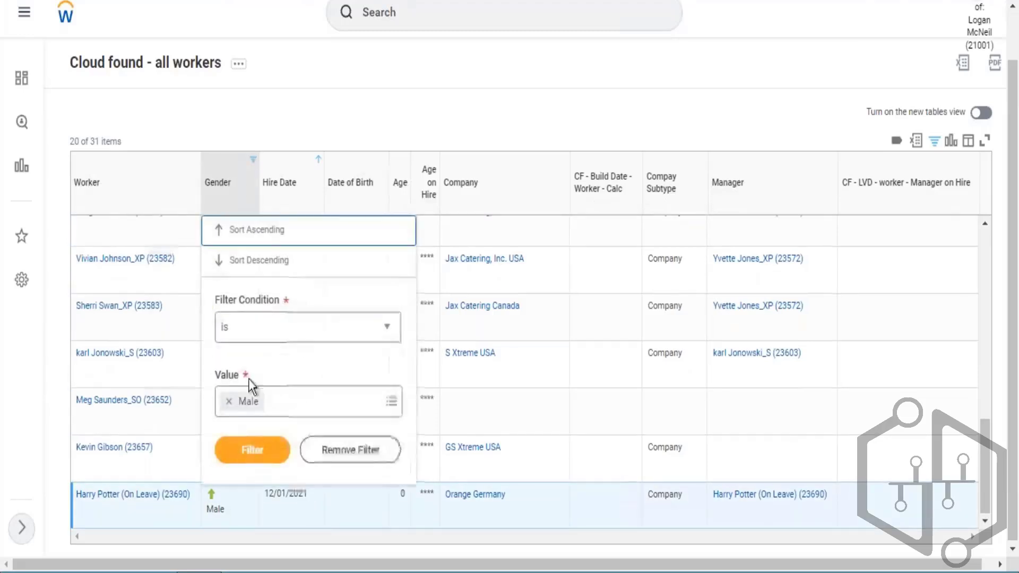
left_click(229, 402)
left_click(259, 388)
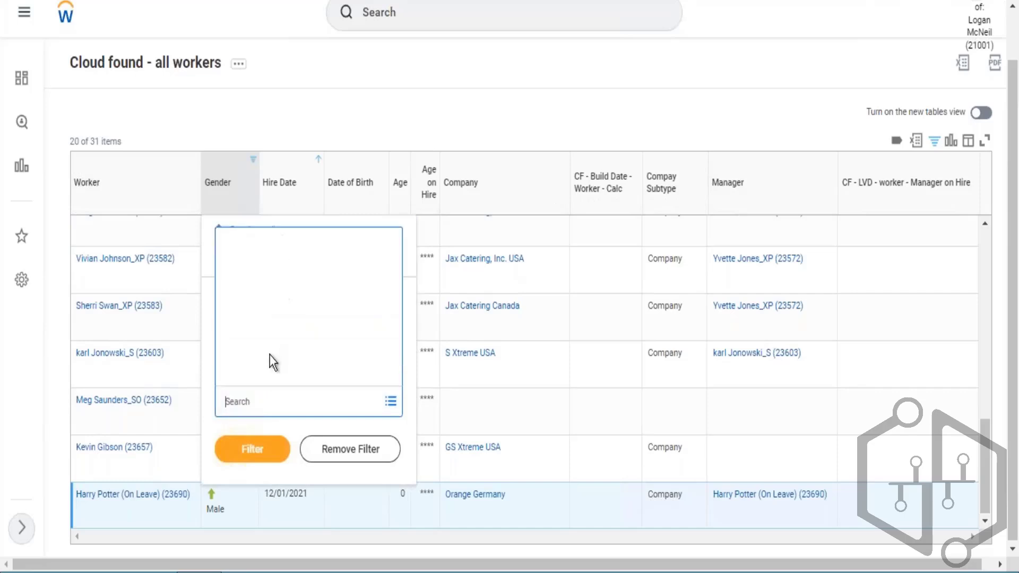
left_click(249, 347)
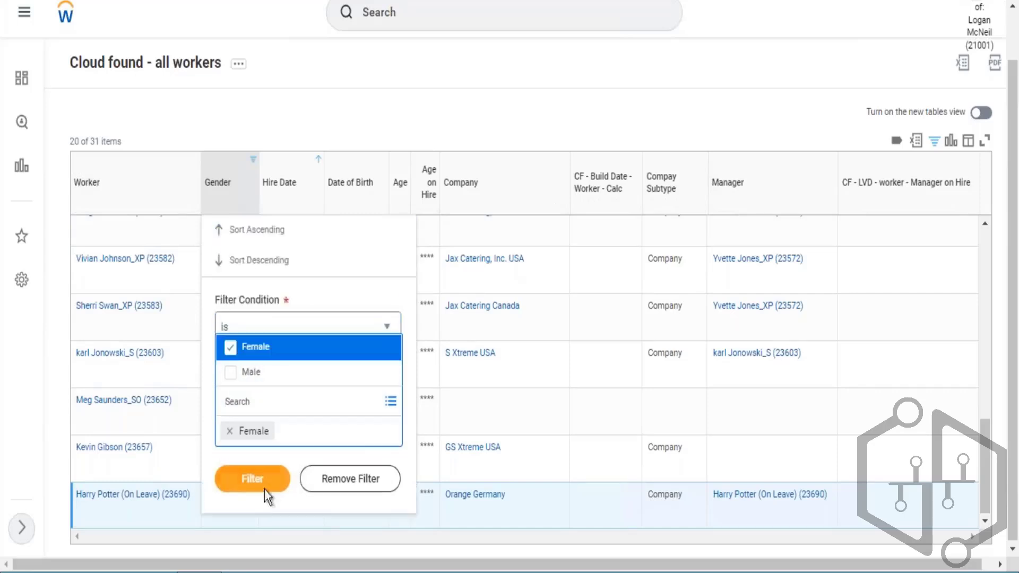
left_click(262, 478)
left_click(260, 462)
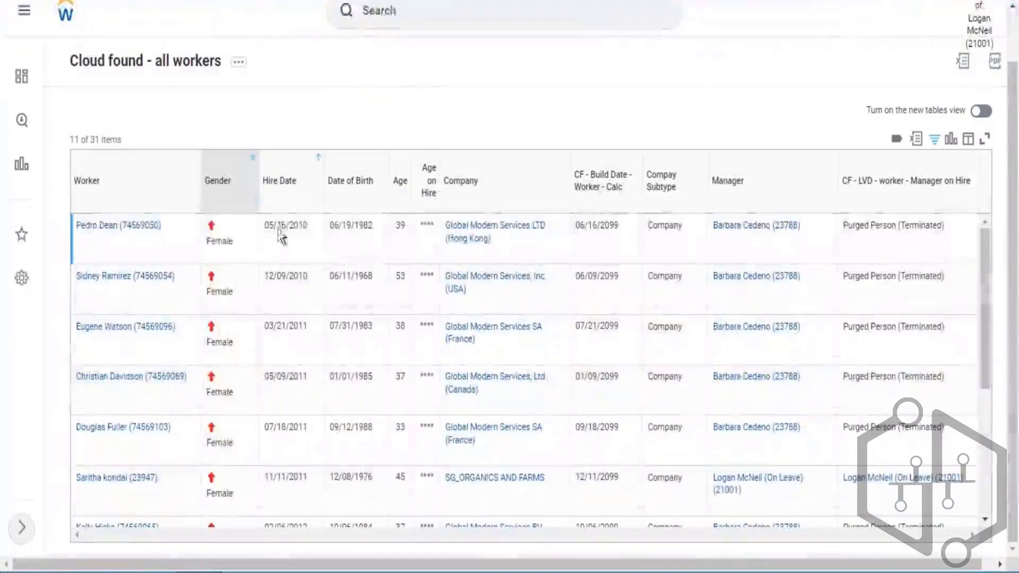
- Review the Female workers' hire dates from the first to the last row of the sorted list
left_click_drag(277, 225, 327, 202)
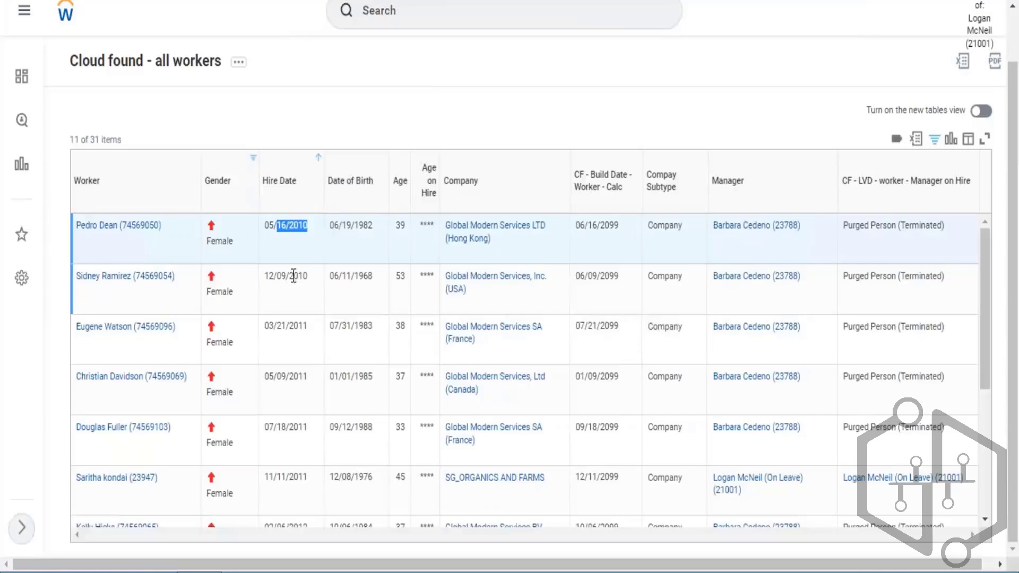
left_click_drag(311, 276, 291, 280)
scroll(310, 367, "down", 2)
scroll(313, 375, "down", 3)
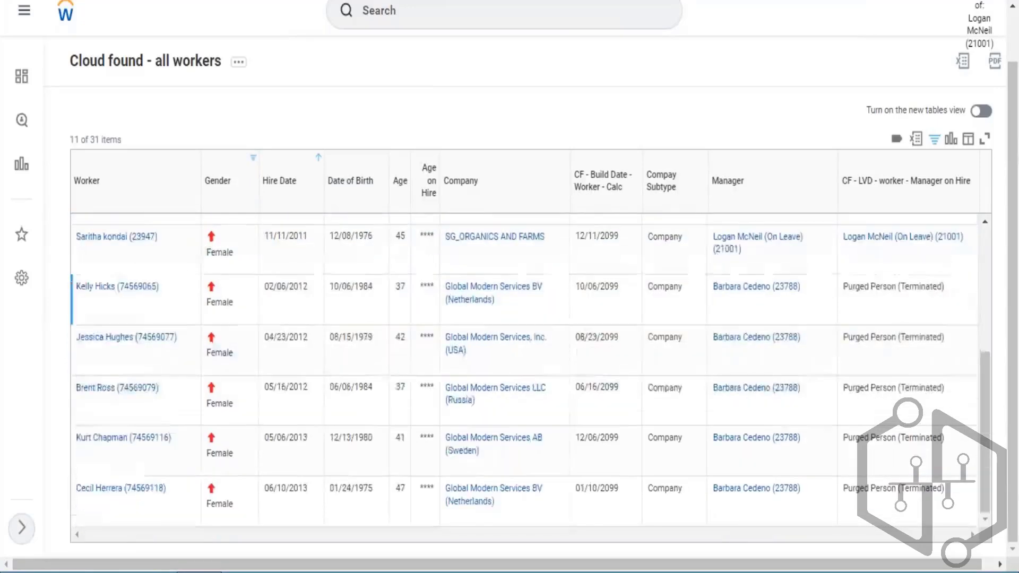
left_click_drag(282, 492, 307, 489)
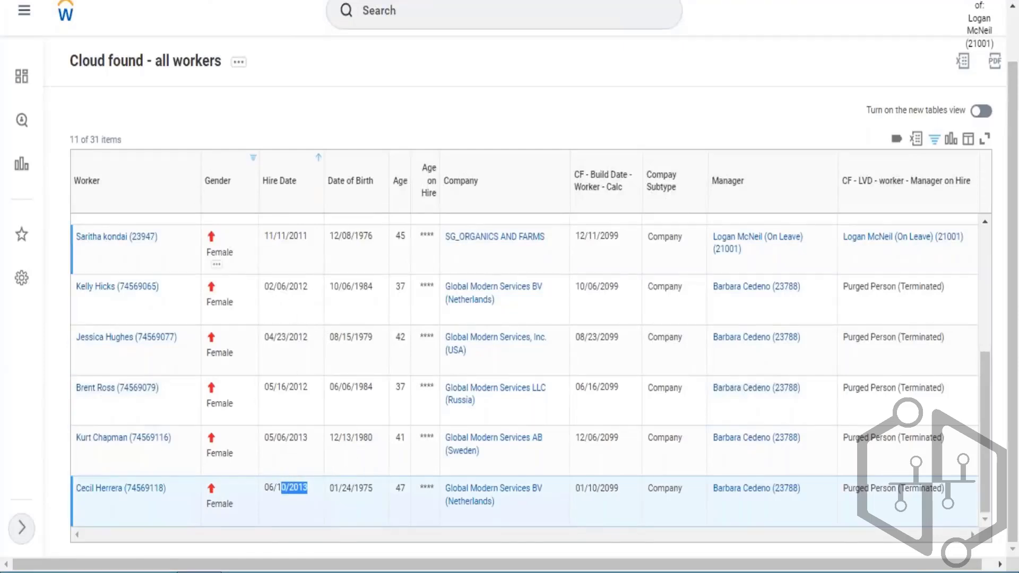
scroll(149, 105, "up", 2)
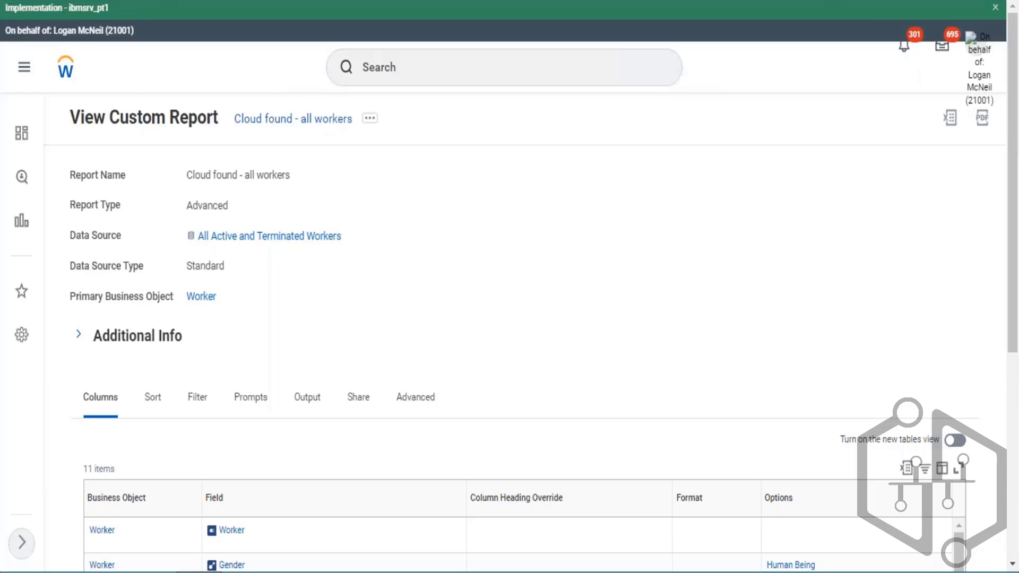
- Examine the report definition's filter conditions, their parentheses, And/Or connectors and hire date comparison values
scroll(227, 289, "down", 3)
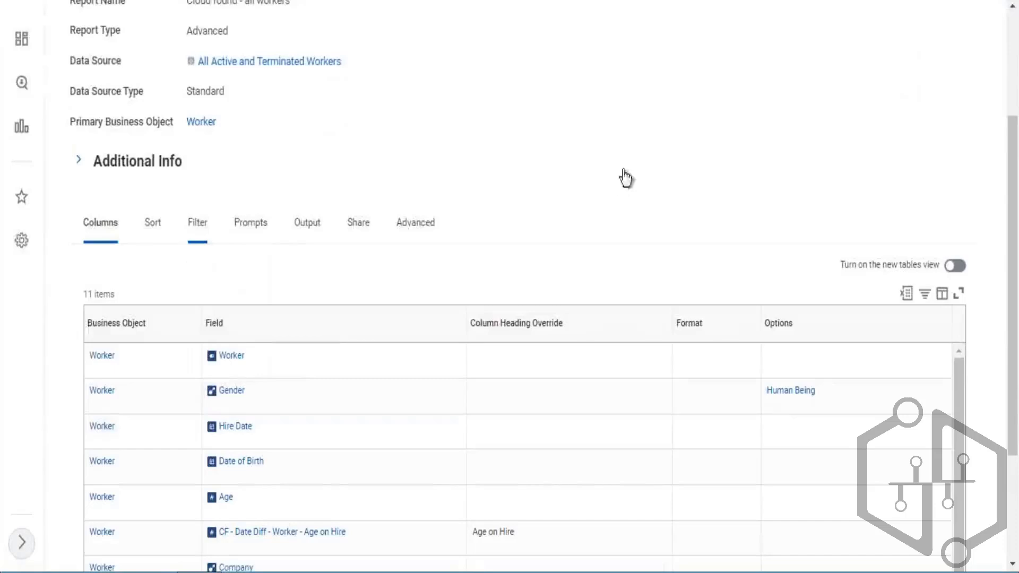
scroll(667, 152, "down", 3)
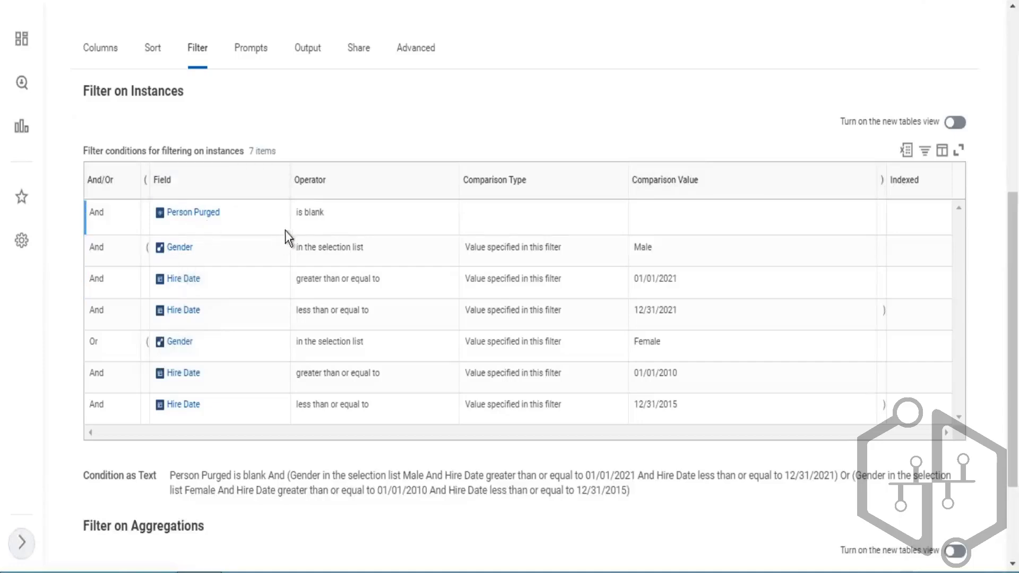
left_click(145, 256)
left_click_drag(146, 250, 161, 253)
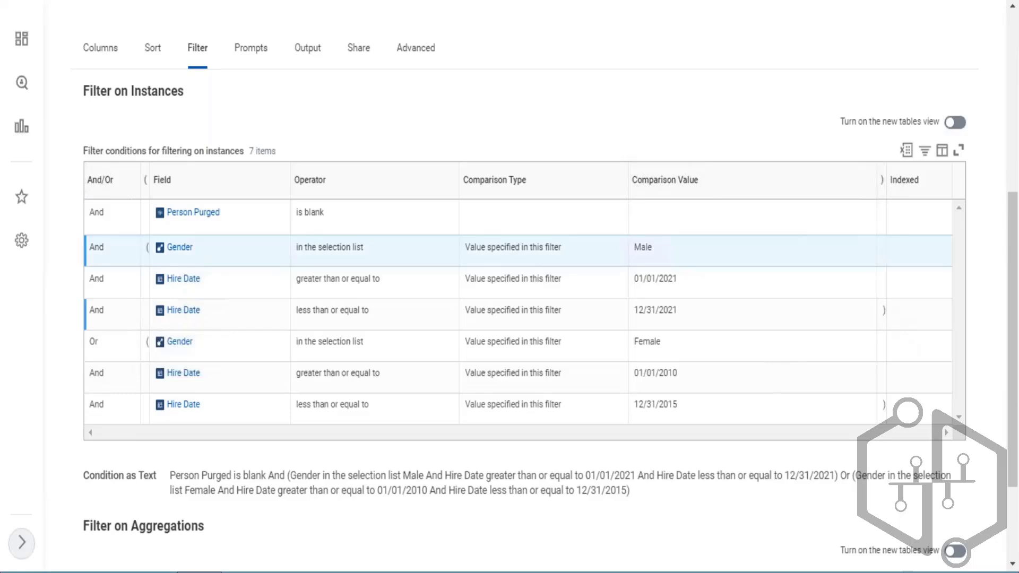
left_click(147, 249)
left_click(884, 312)
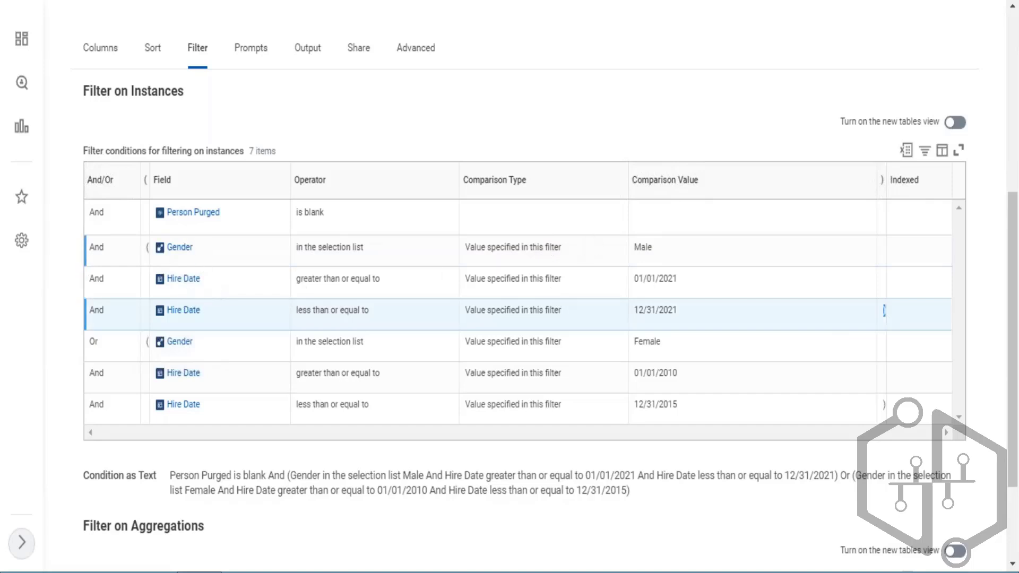
double_click(105, 282)
left_click_drag(639, 280, 677, 280)
double_click(95, 310)
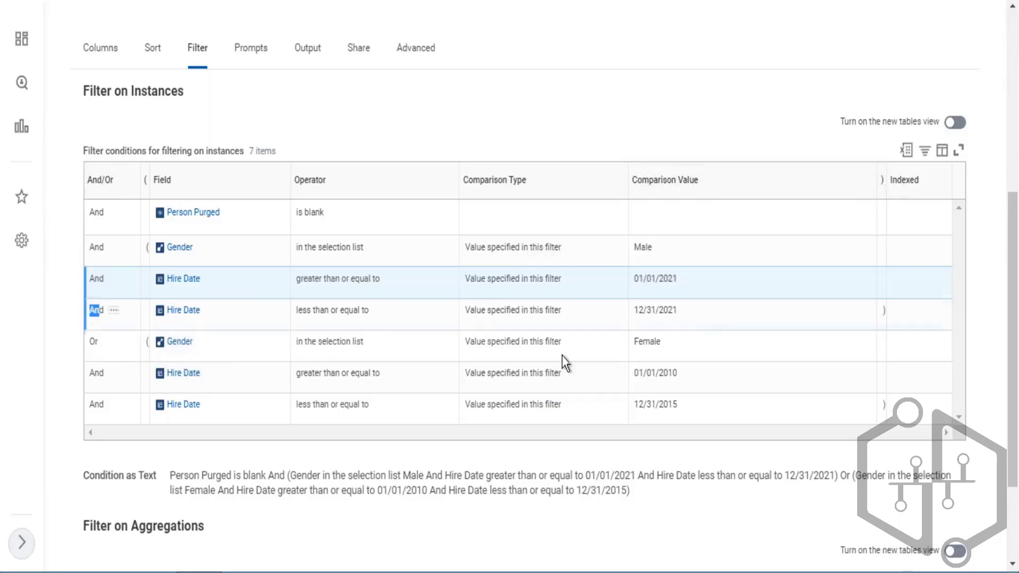
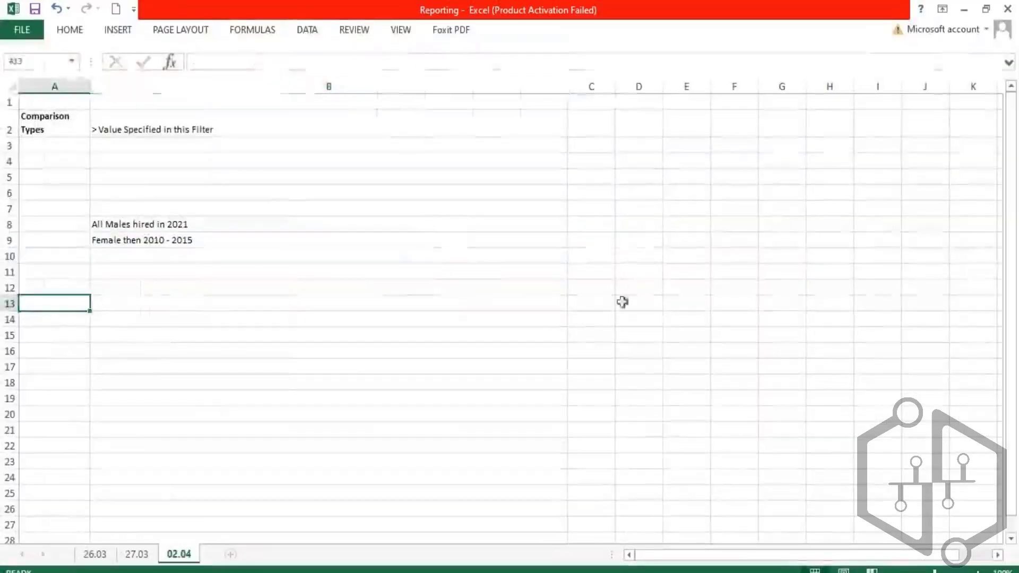
- Enter a test worker with Male in D9 and 2022 in E9
left_click(631, 236)
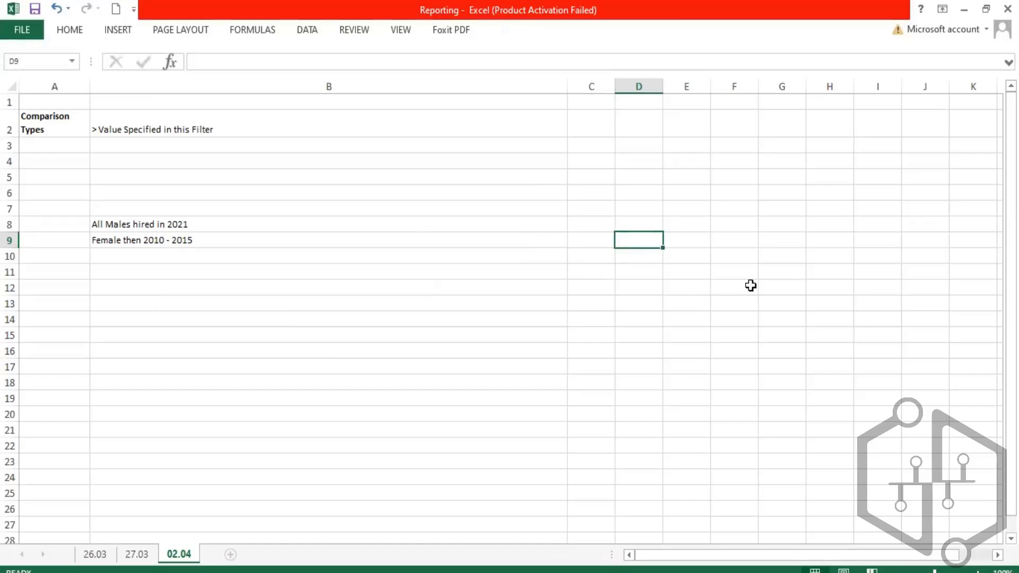
type("Male")
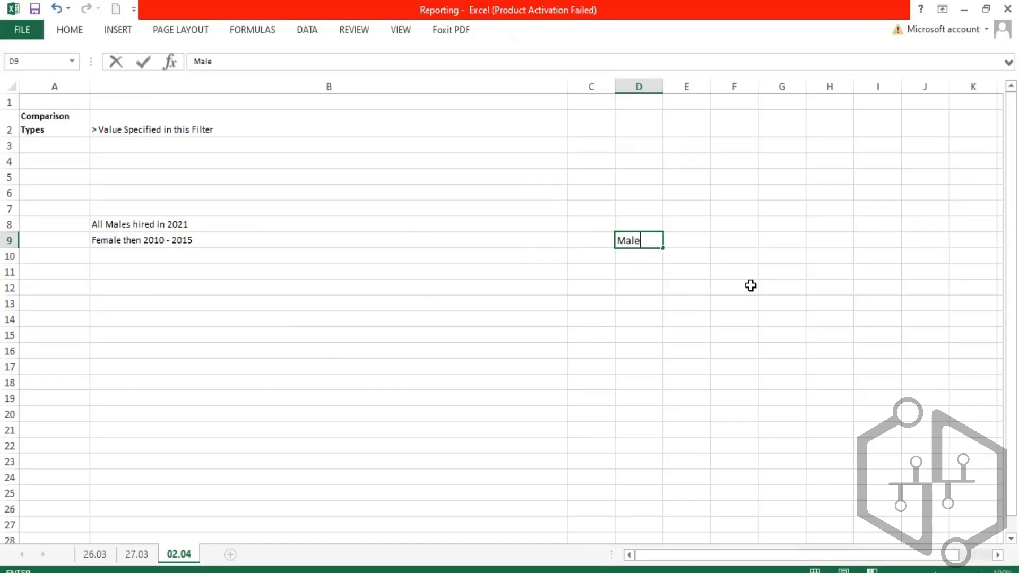
key("Tab")
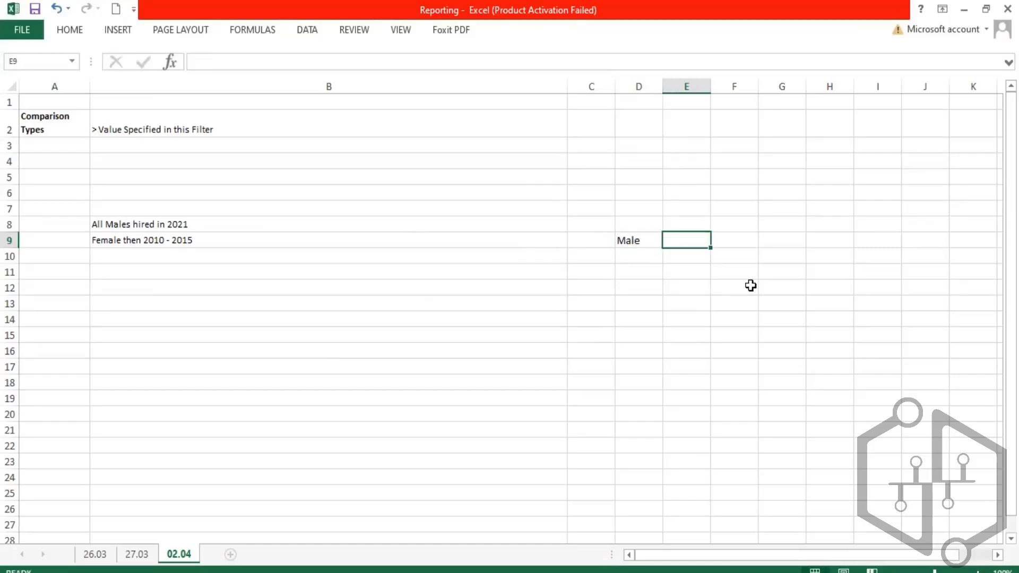
type("2022")
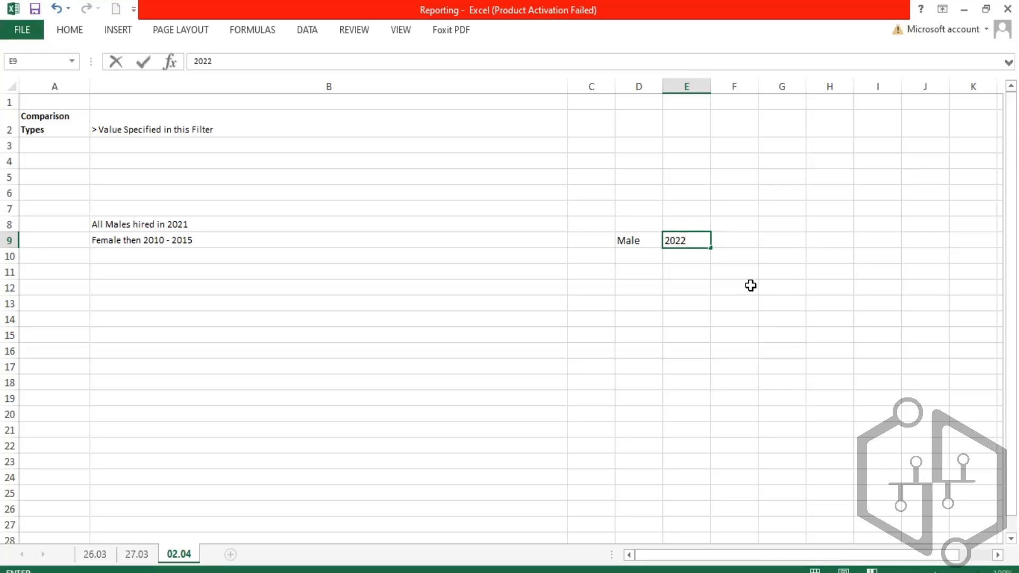
key("Return")
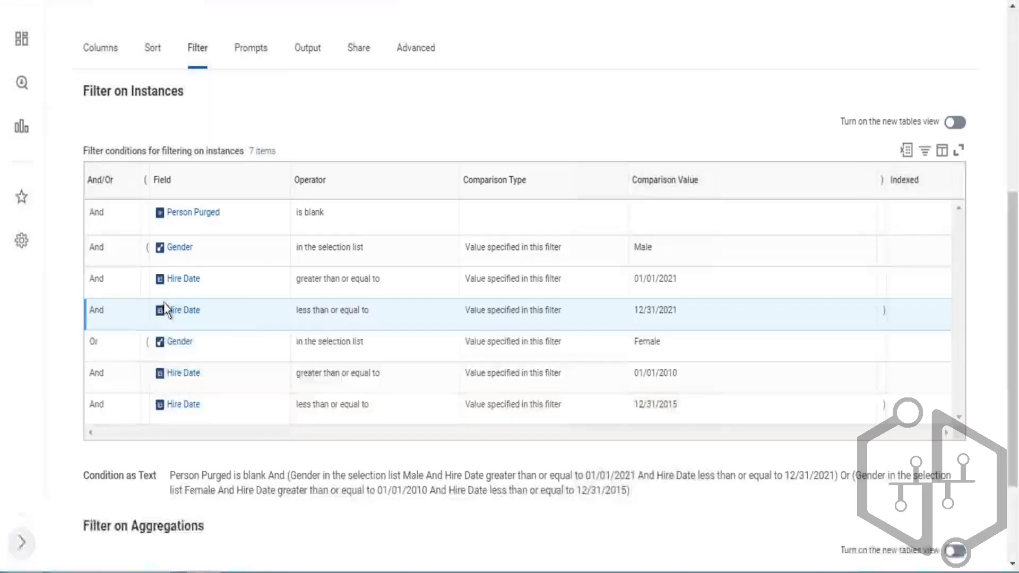
- Check the Person Purged filter condition in the report, then mark it T in G10
left_click_drag(240, 215, 175, 213)
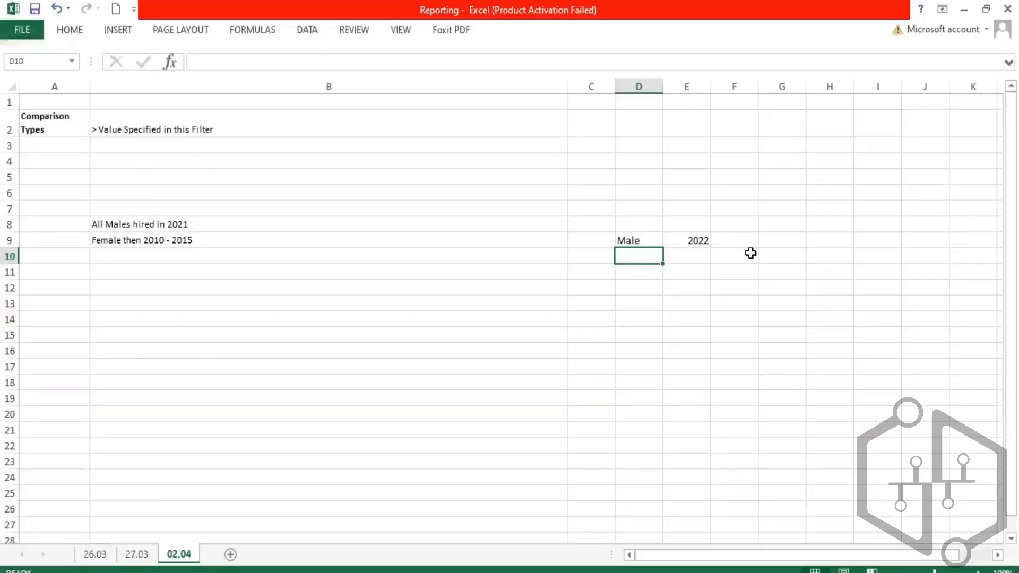
left_click(796, 266)
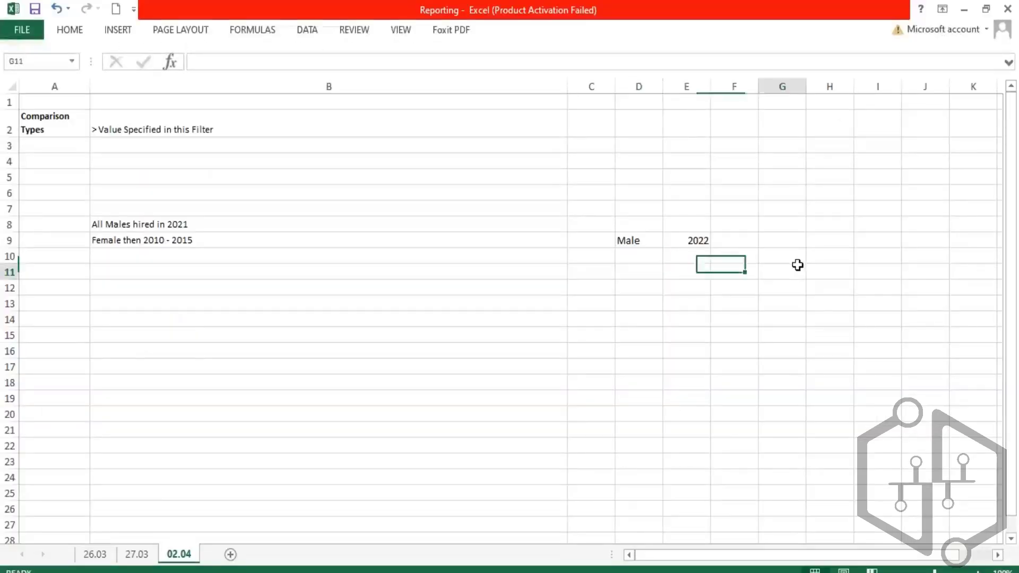
left_click_drag(796, 266, 789, 257)
left_click(779, 257)
type("T")
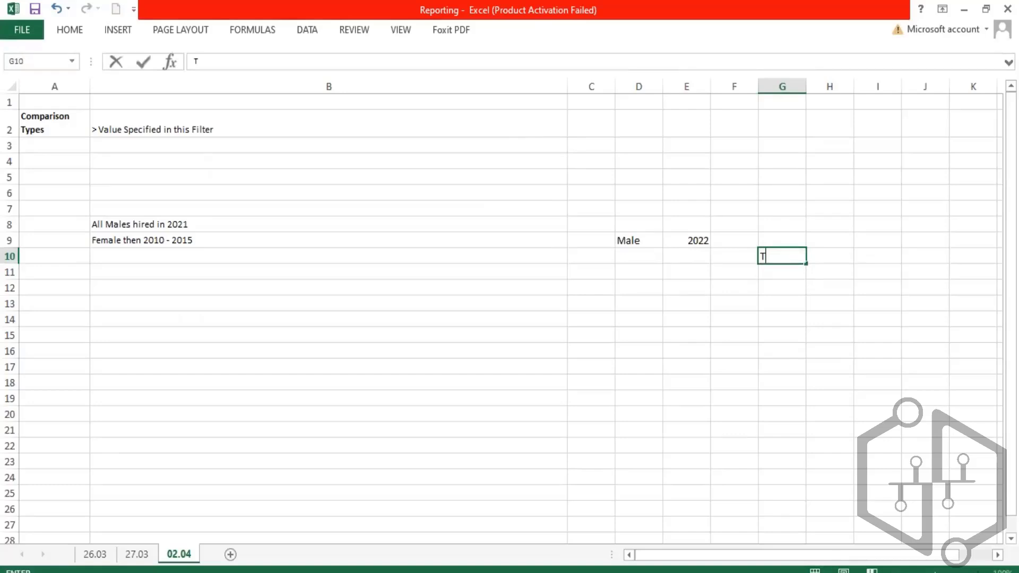
key("Return")
- Label row 10 with Purged in D10 and Not Blank in E10
left_click(644, 256)
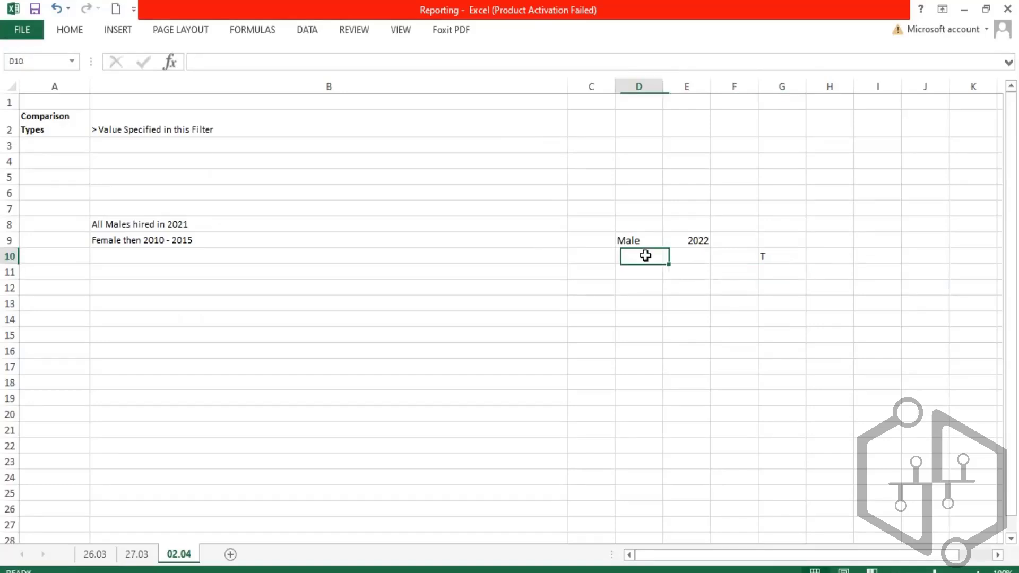
type("Purged")
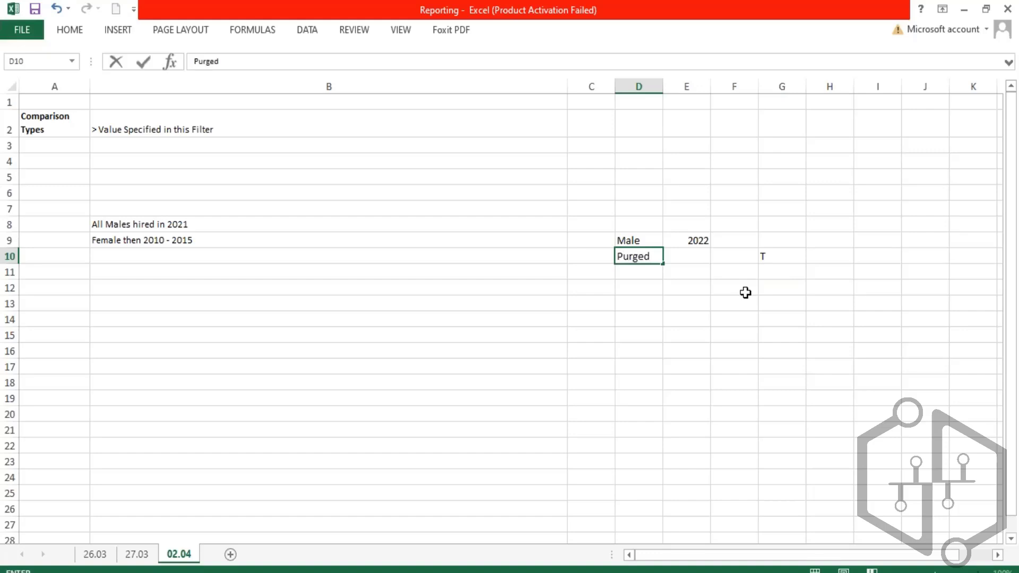
key("Tab")
type("No")
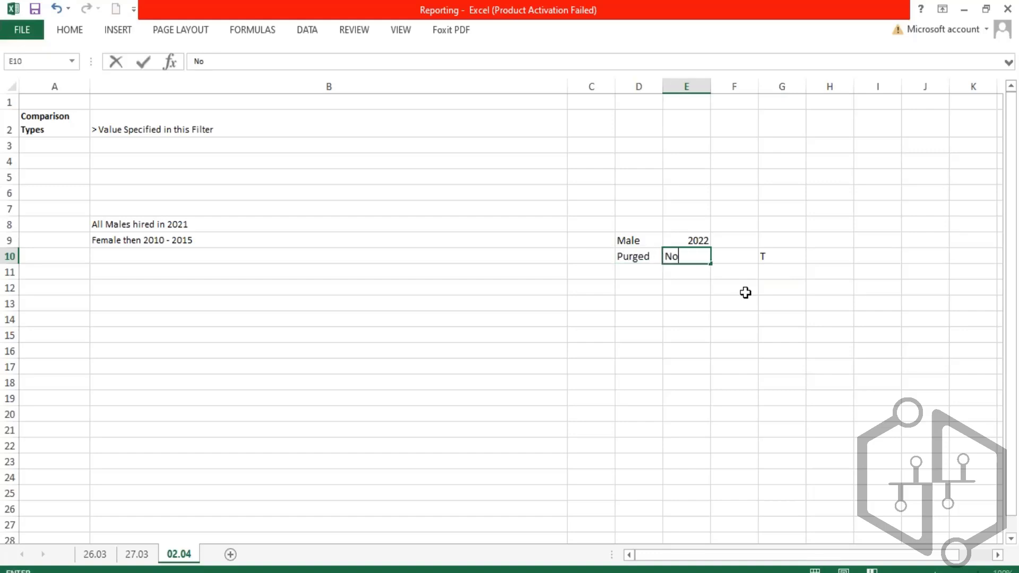
type("t Blank")
key("Return")
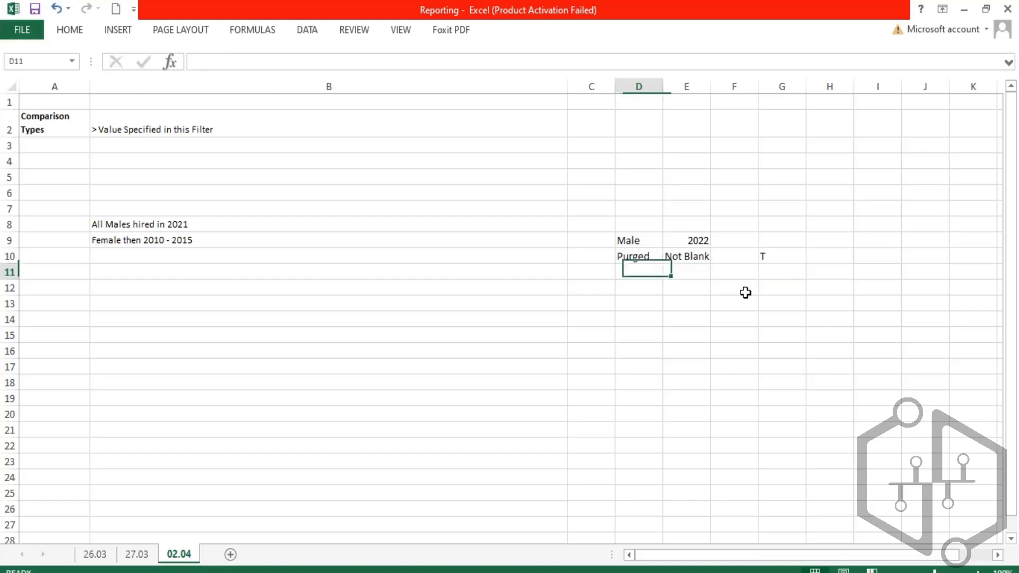
left_click(768, 257)
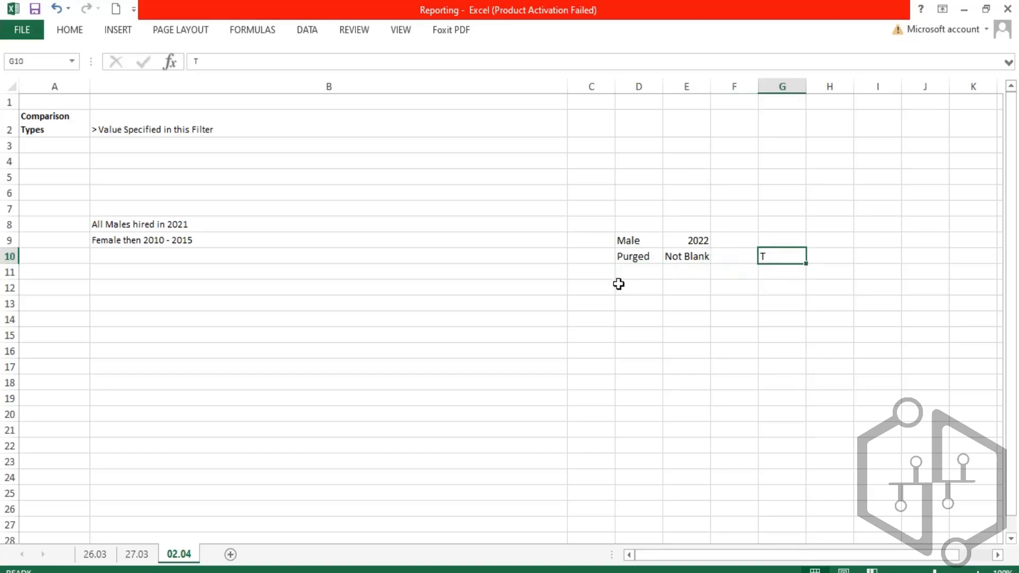
- Enter AND in C11, an opening parenthesis in D11, and T in G11
double_click(601, 275)
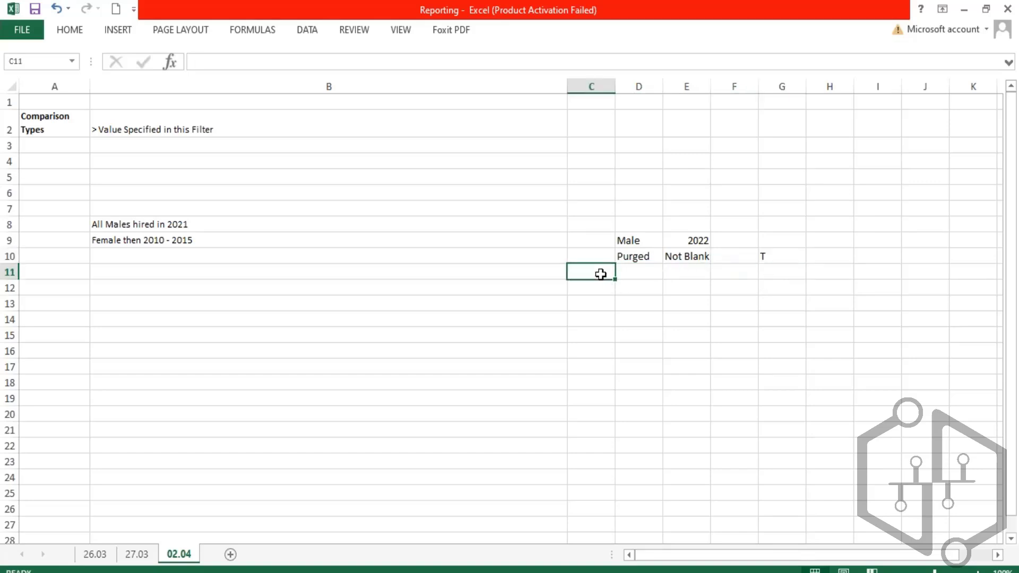
left_click(633, 277)
double_click(634, 276)
left_click(599, 274)
type("AND")
left_click(635, 271)
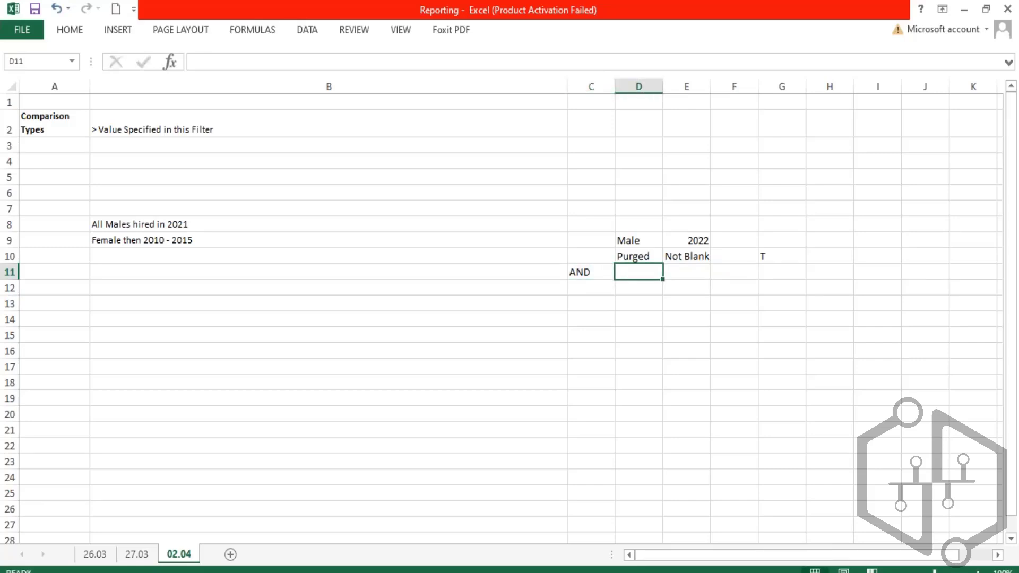
double_click(635, 270)
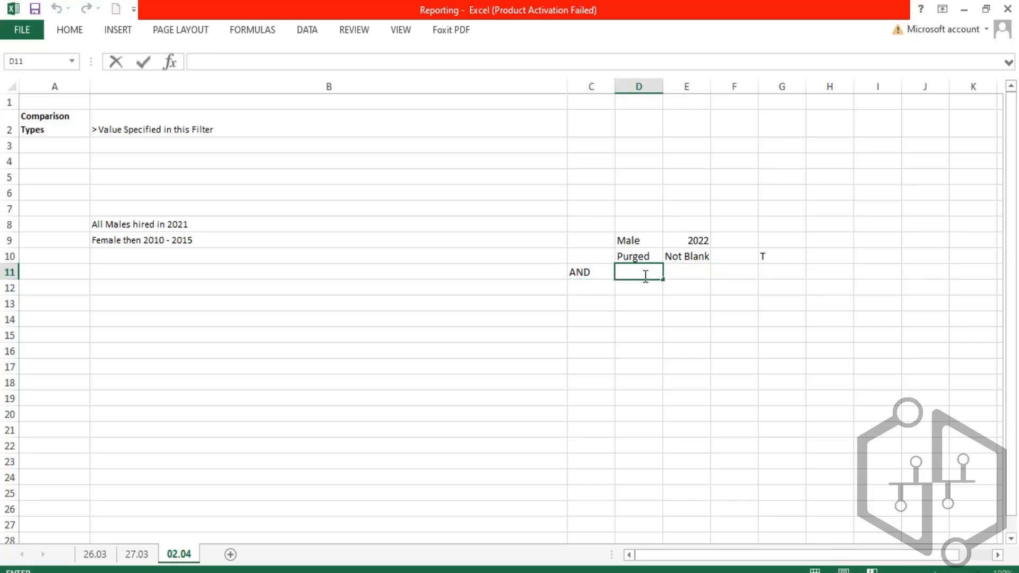
type("(")
key("Right")
key("Right")
key("Right")
key("F2")
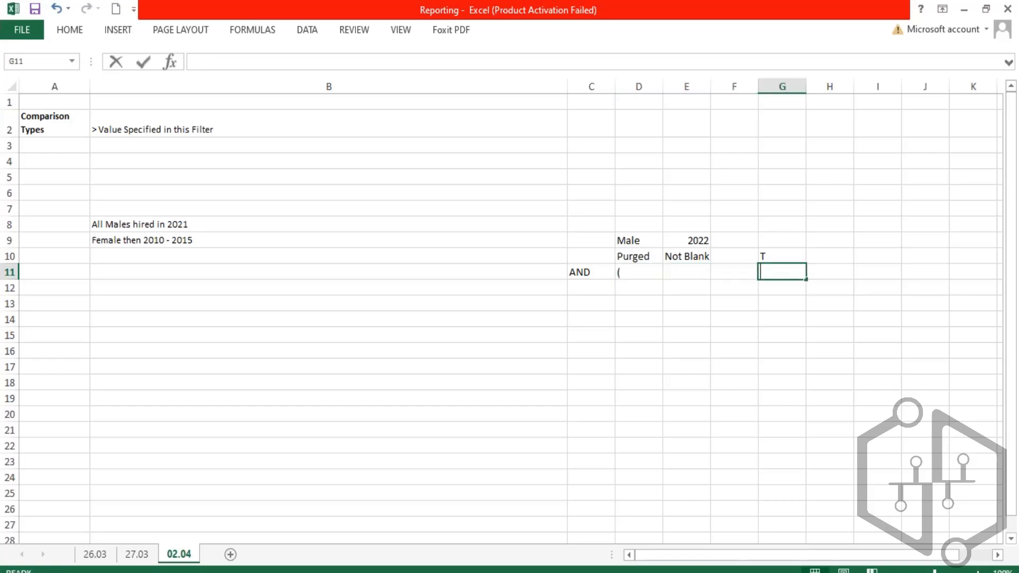
type("T")
key("Return")
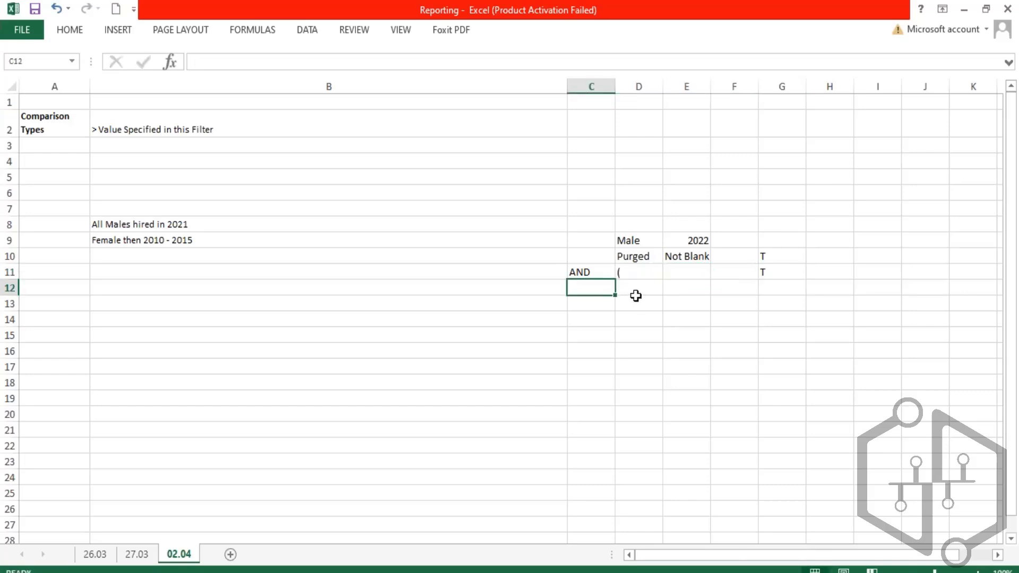
- Enter T in G12 and AND connectors in E11, E12 and E13
left_click(635, 296)
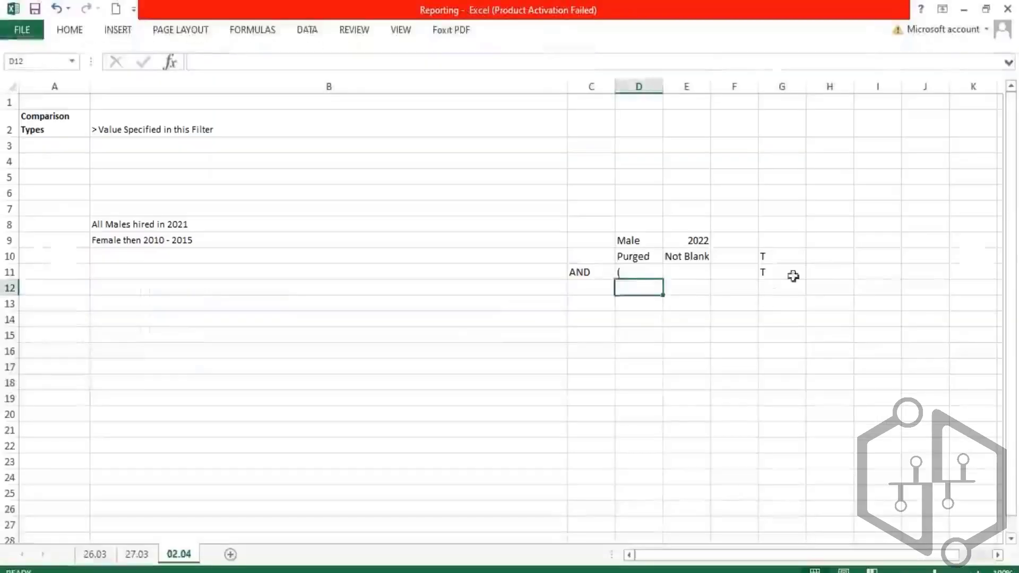
left_click(780, 291)
type("T")
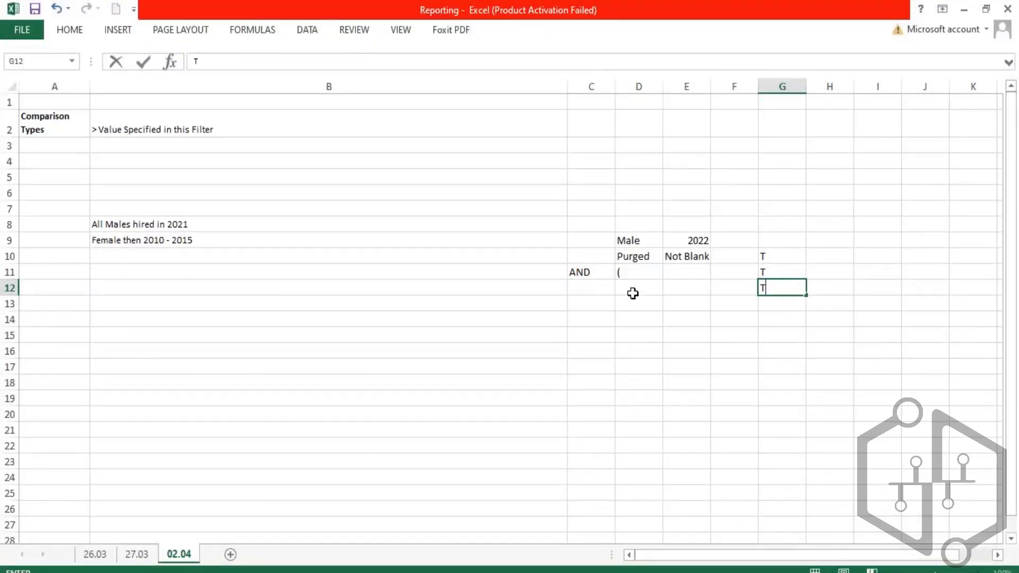
left_click(707, 275)
type("AN")
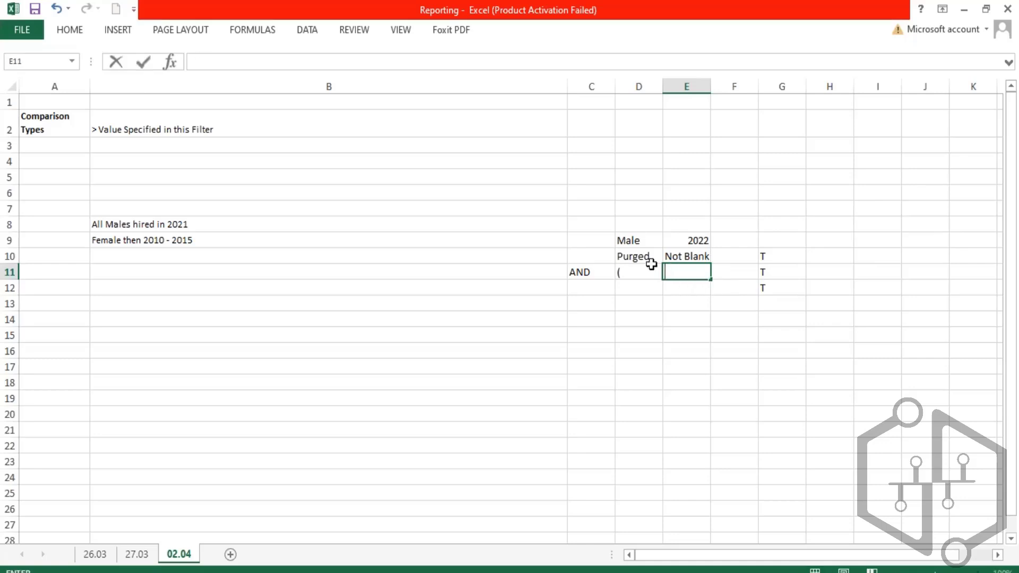
left_click(625, 272)
left_click(605, 292)
left_click(698, 271)
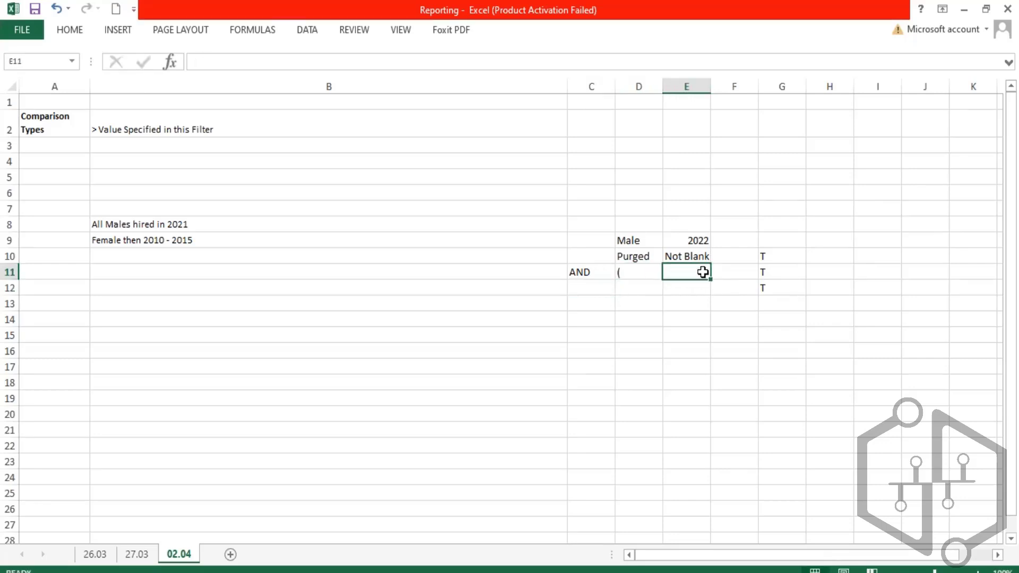
type("AND")
key("Return")
type("A")
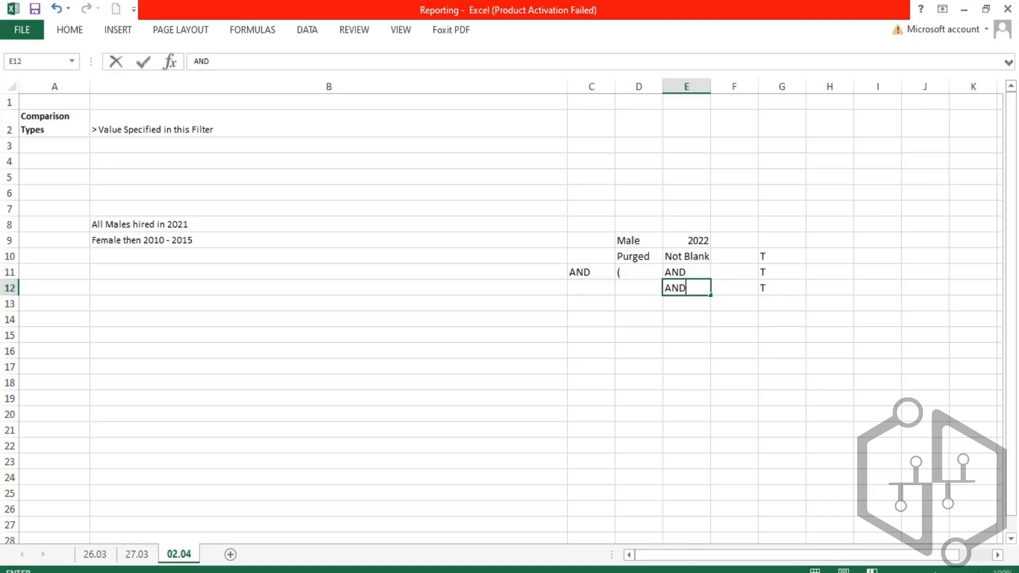
type("ND")
key("Return")
type("AND")
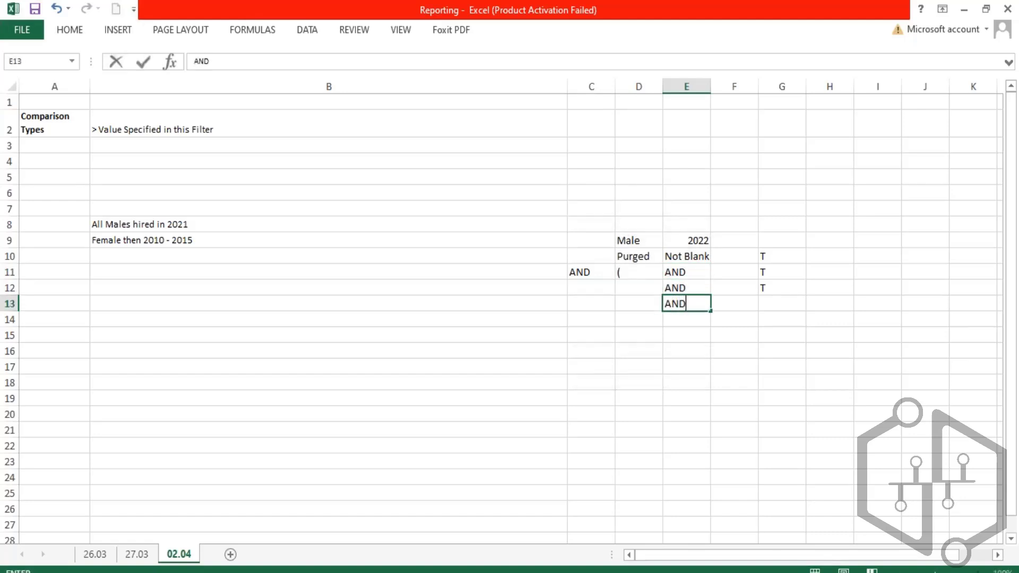
key("Return")
- Review the first Hire Date comparison value and the less than or equal to operator in the report filter
left_click(153, 571)
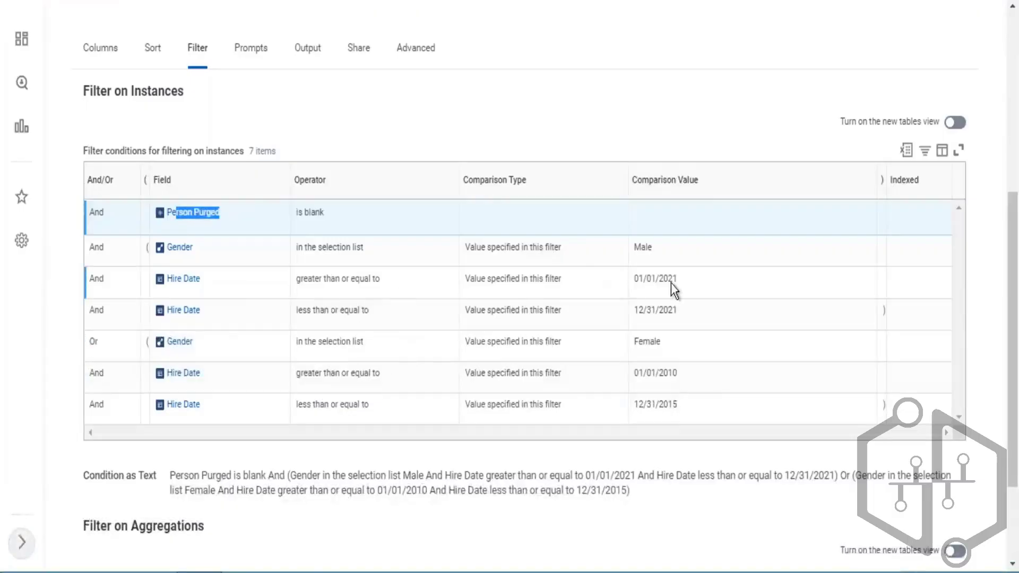
triple_click(671, 283)
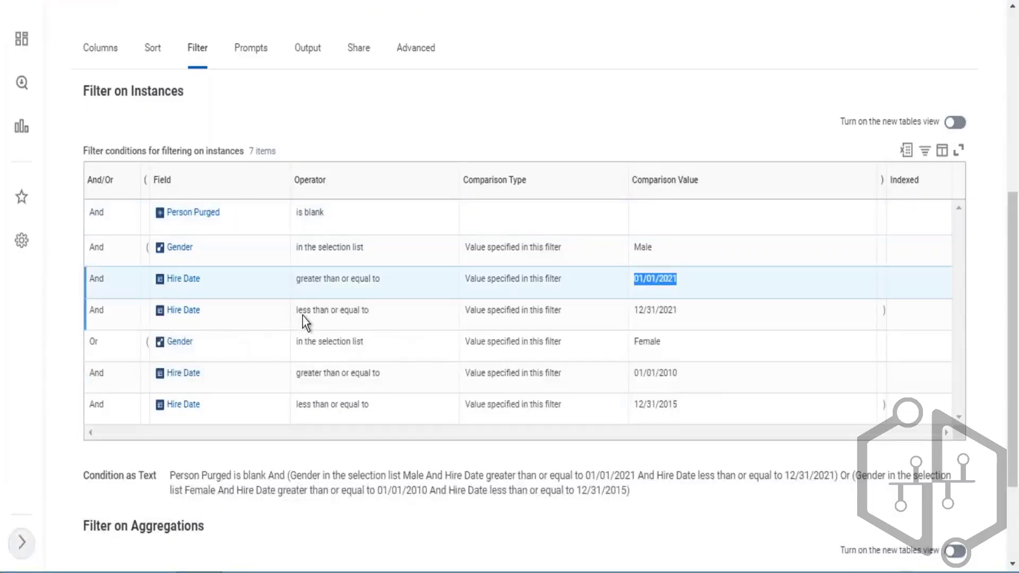
left_click_drag(302, 311, 369, 311)
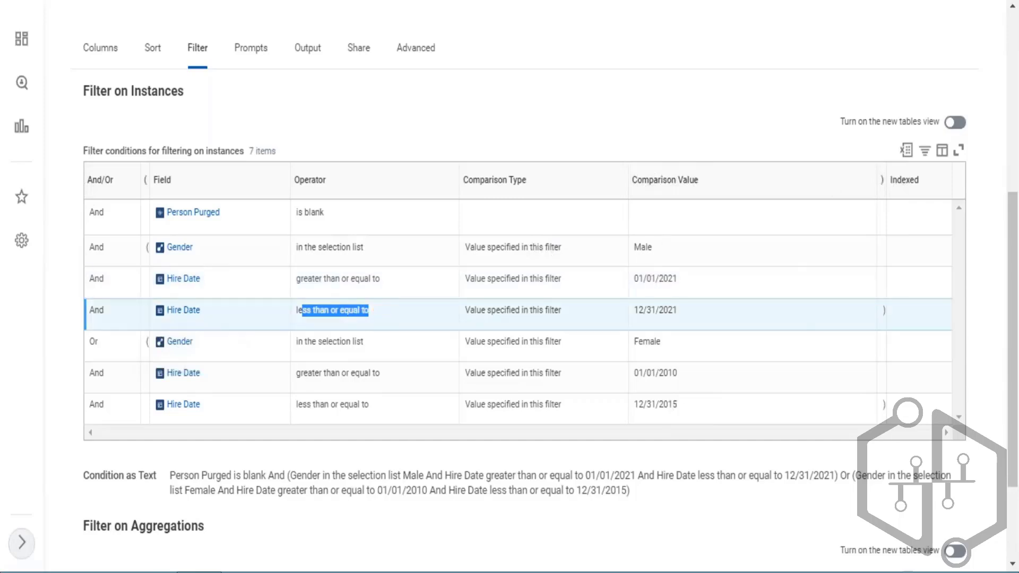
- Enter F in G13 and a closing parenthesis in H13
key("alt+Tab")
left_click(779, 303)
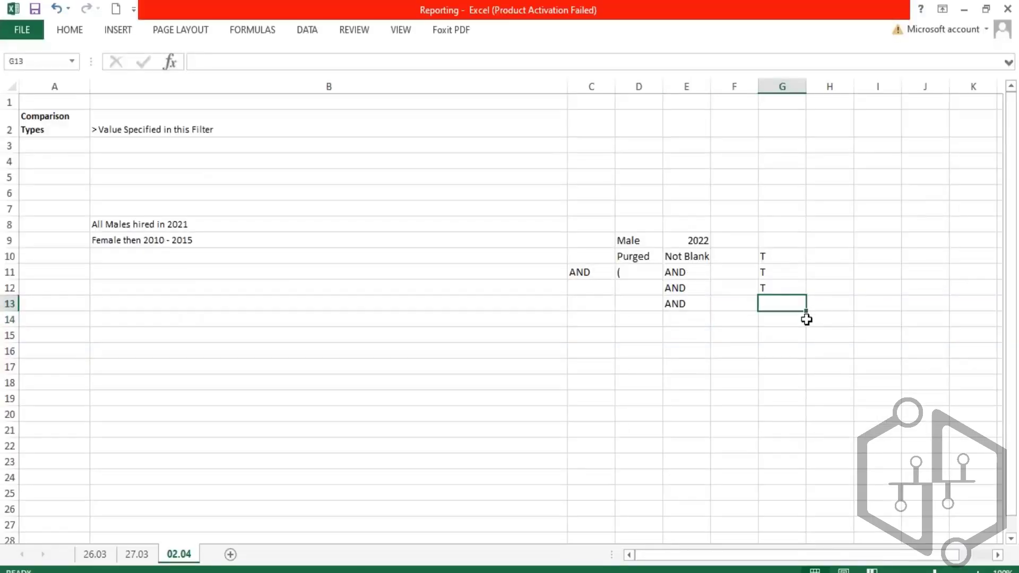
type("F")
key("Right")
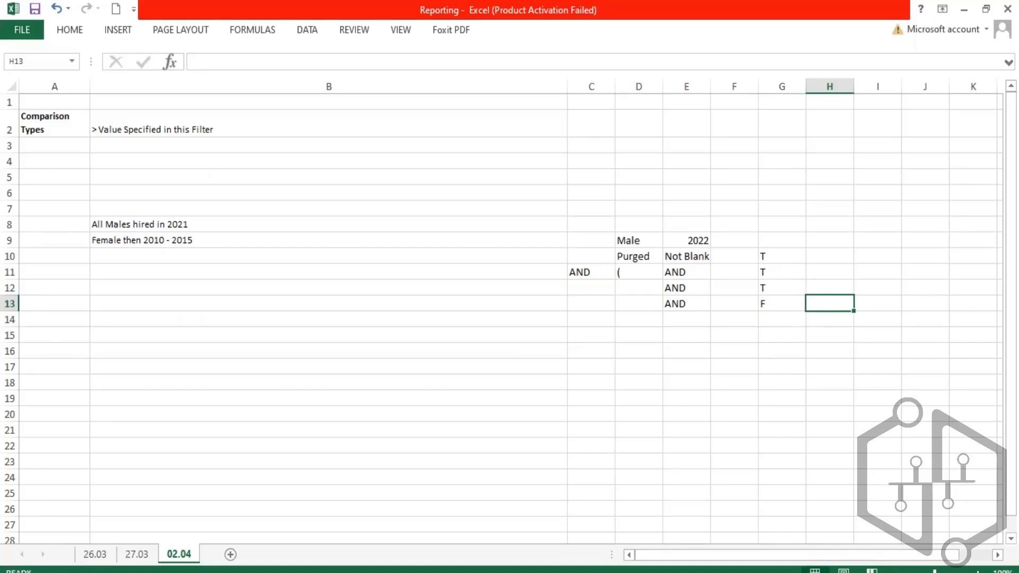
type(")")
- Start a truth table in row 19 with T, AND, T and result T in F19 through I19
left_click(769, 271)
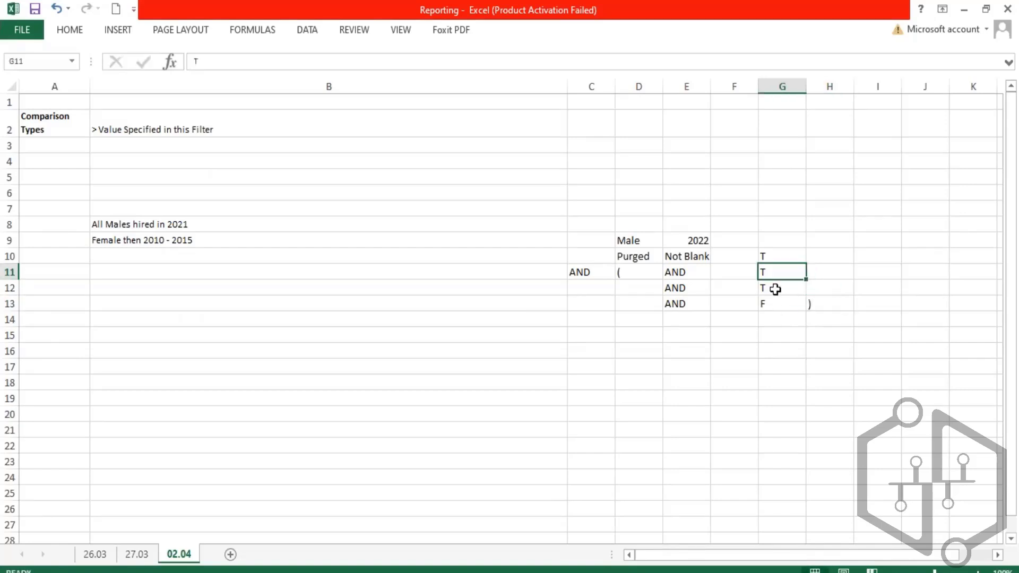
left_click(781, 289)
left_click(730, 398)
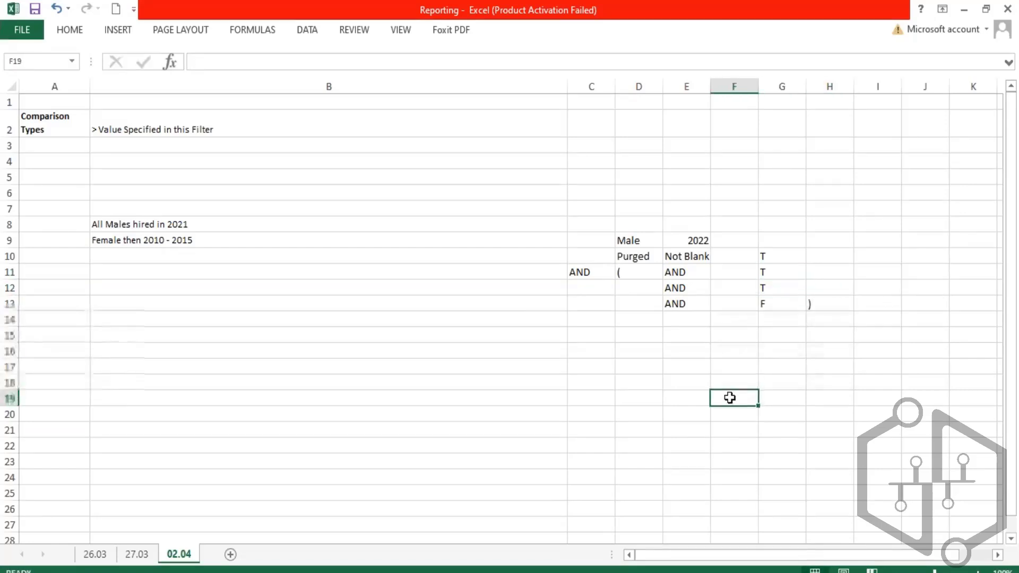
type("T")
key("Right")
type("AND")
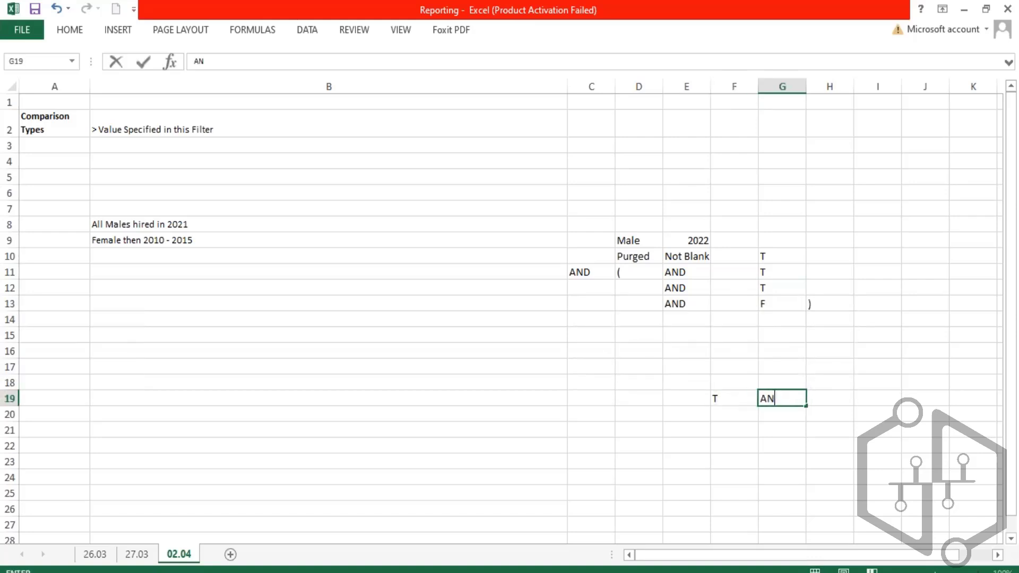
key("Right")
type("T")
key("Tab")
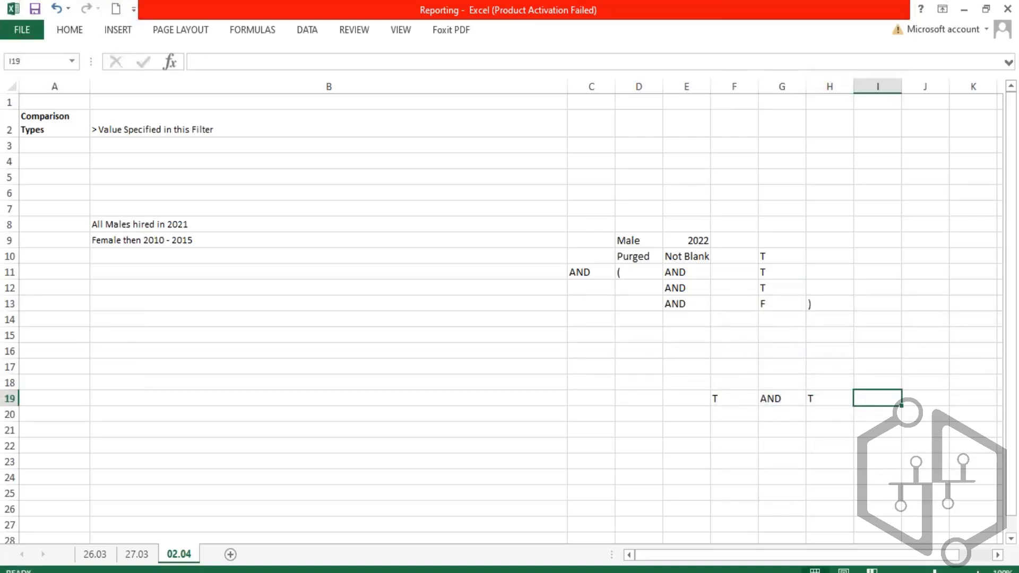
type("T")
key("Return")
- Add the row T, AND, F with result F in F20 through I20
type("T")
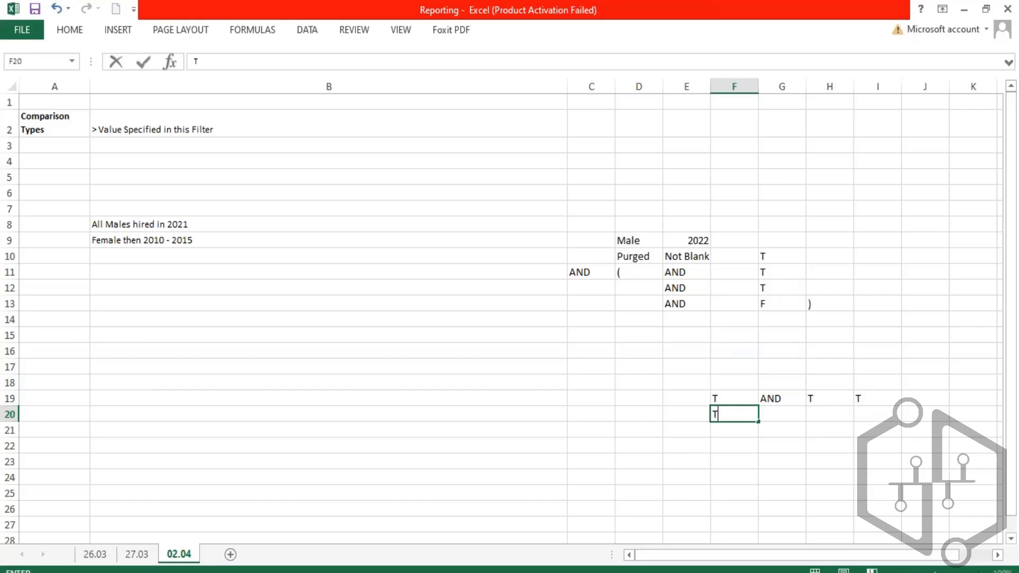
key("Tab")
type("AND")
key("Tab")
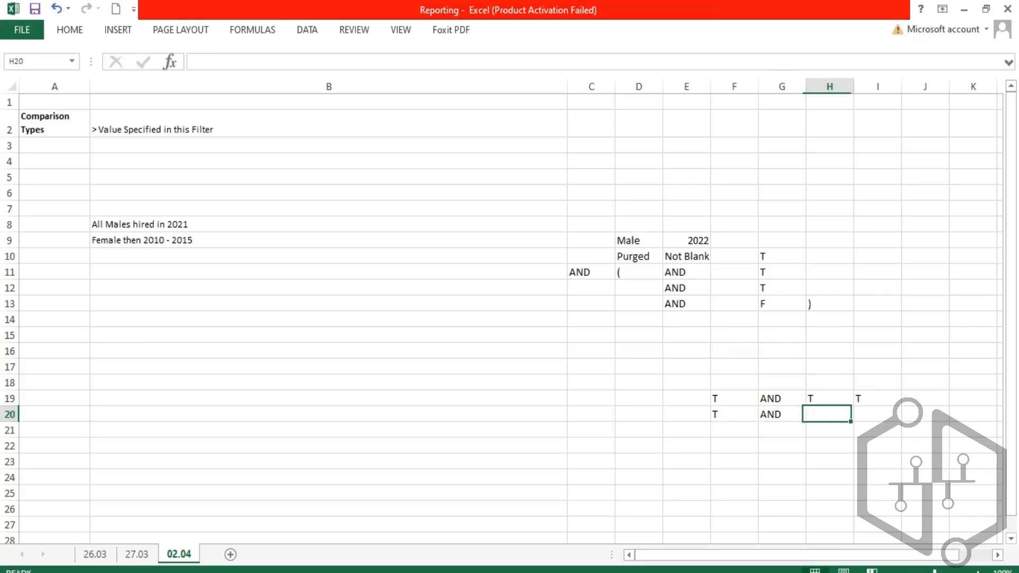
type("F")
key("Tab")
type("F")
key("Return")
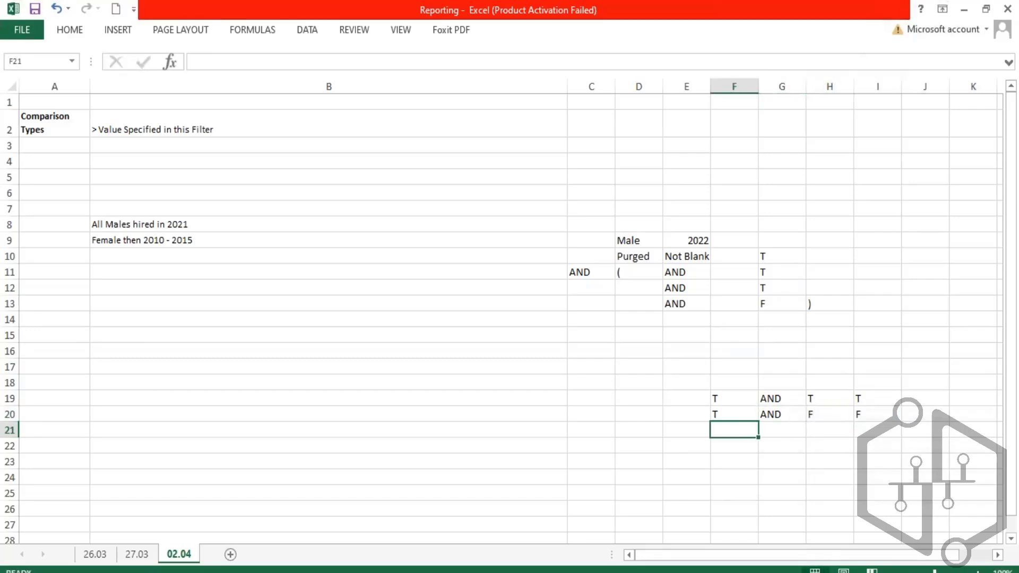
- Add the row F, OR, F with result F in F21 through I21
type("F")
key("Tab")
type("OR")
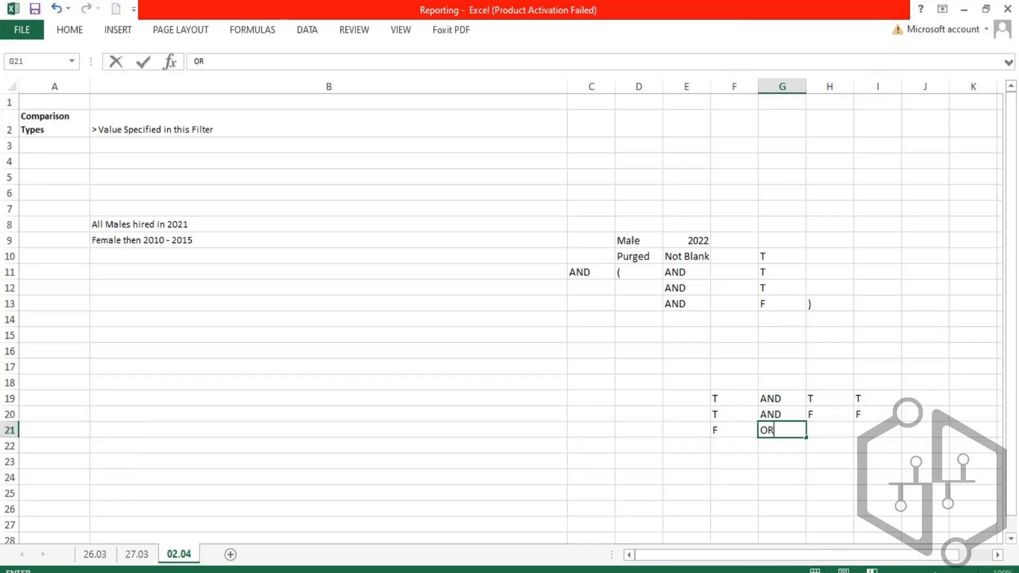
key("Tab")
type("F")
key("Tab")
type("F")
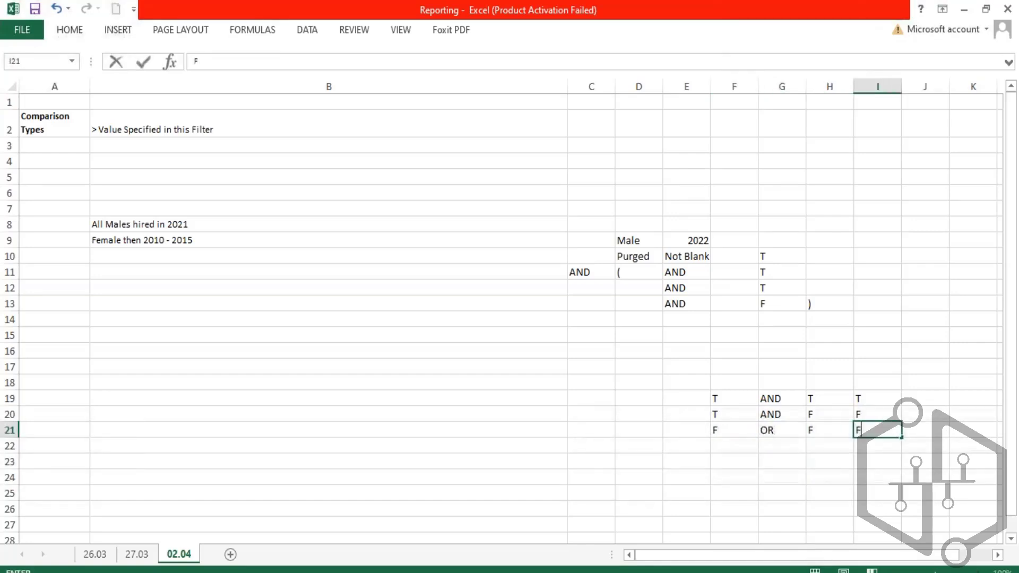
key("Return")
- Add the row F, AND, T with result T in F22 through I22
type("F")
key("Tab")
type("AND")
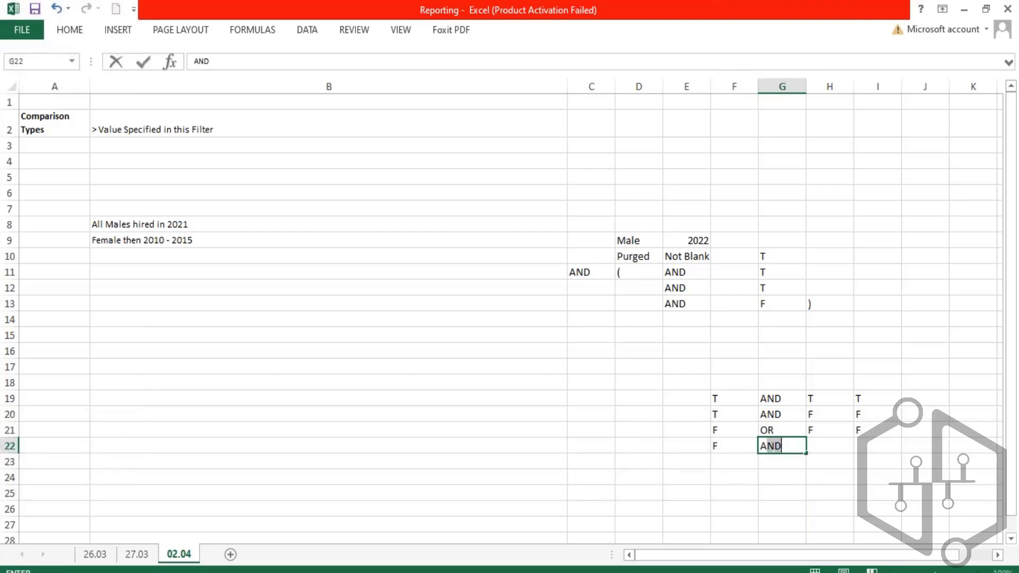
key("Tab")
type("T")
key("Tab")
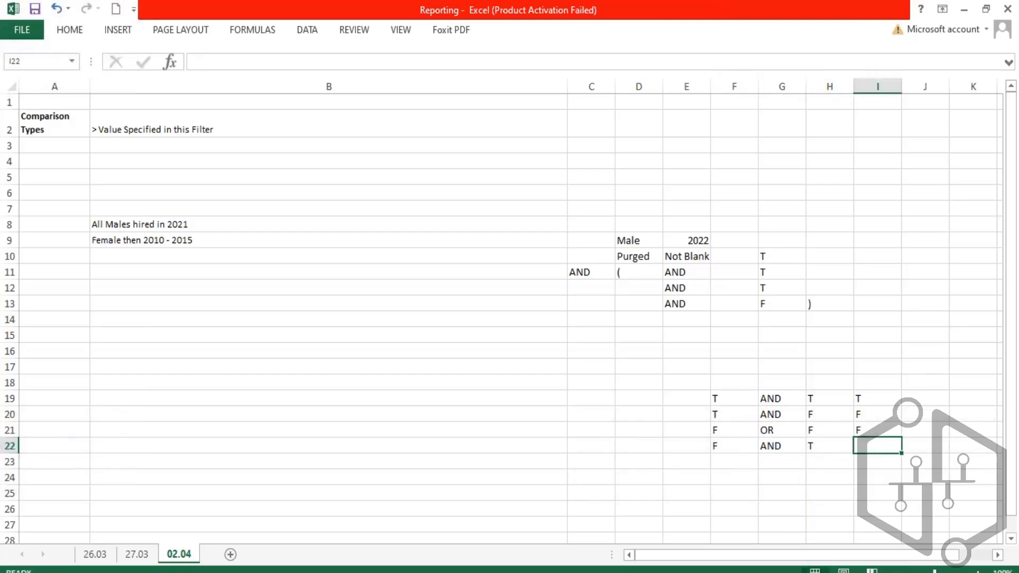
type("T")
key("ctrl+Return")
key("Return")
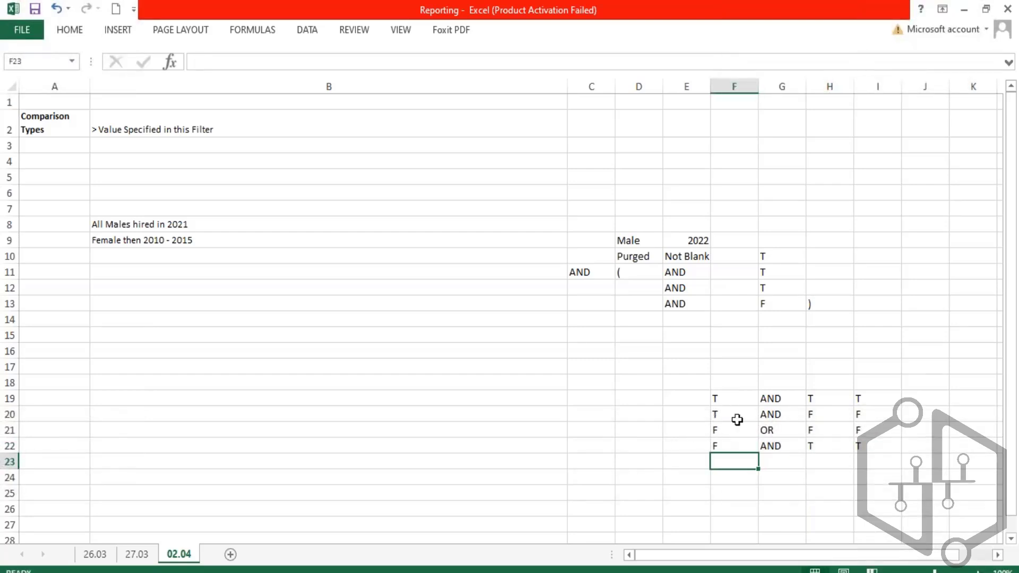
- Compare the truth-table rows with the report's Hire Date conditions and the bracketed group in rows 11 to 13
left_click_drag(735, 398, 872, 443)
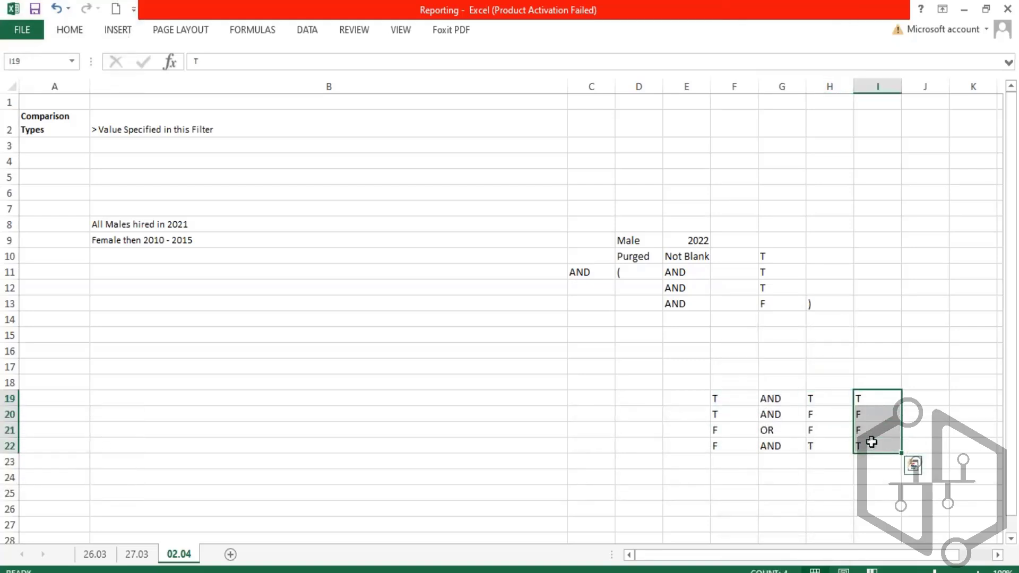
left_click(738, 396)
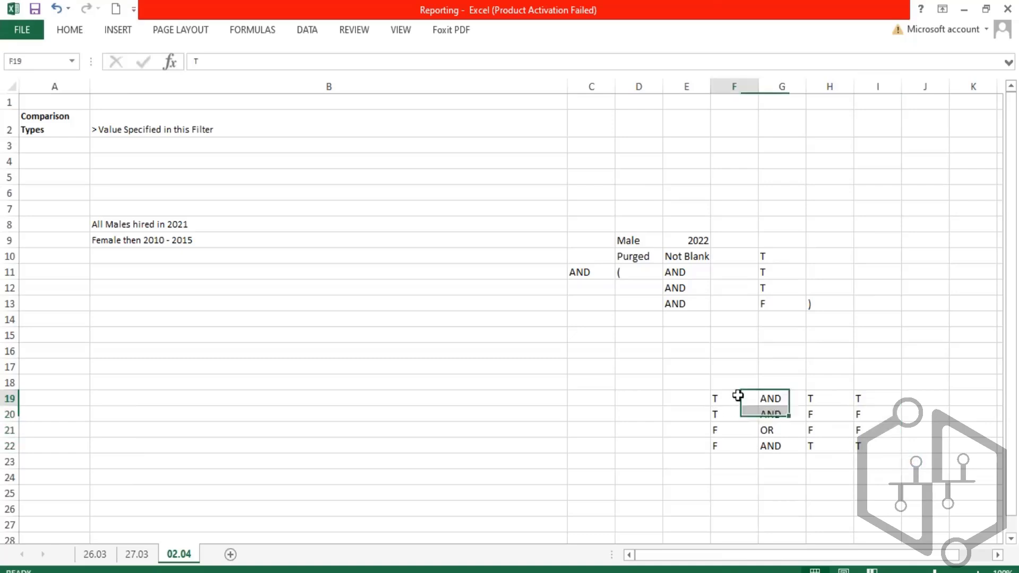
left_click_drag(738, 396, 799, 395)
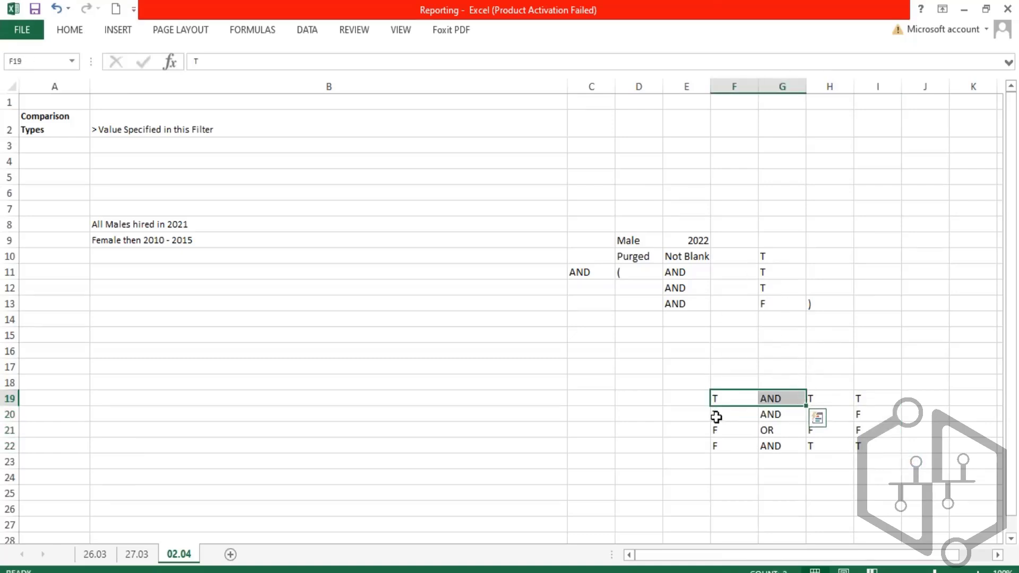
left_click_drag(716, 417, 865, 412)
left_click(865, 414)
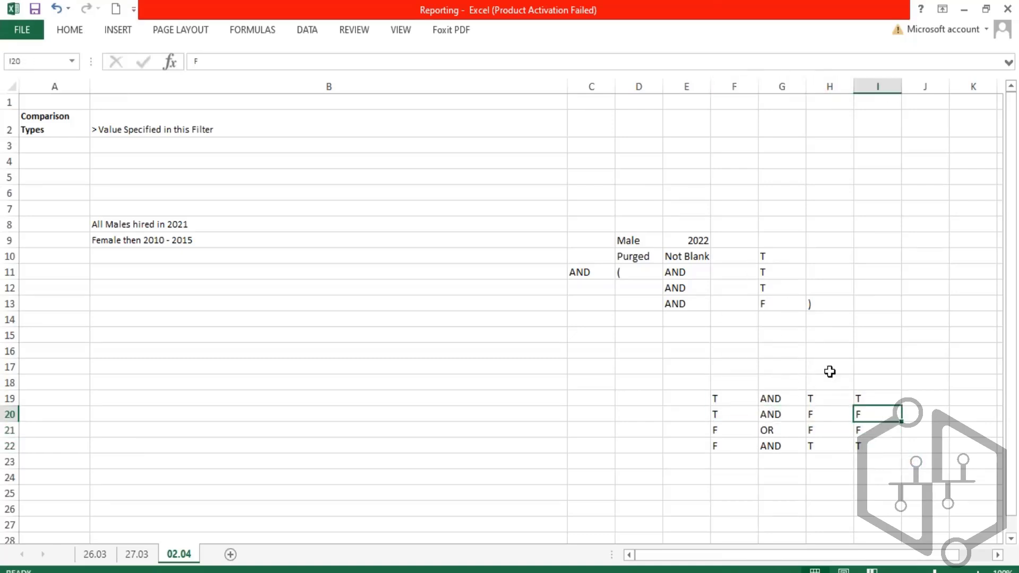
left_click_drag(680, 276, 682, 304)
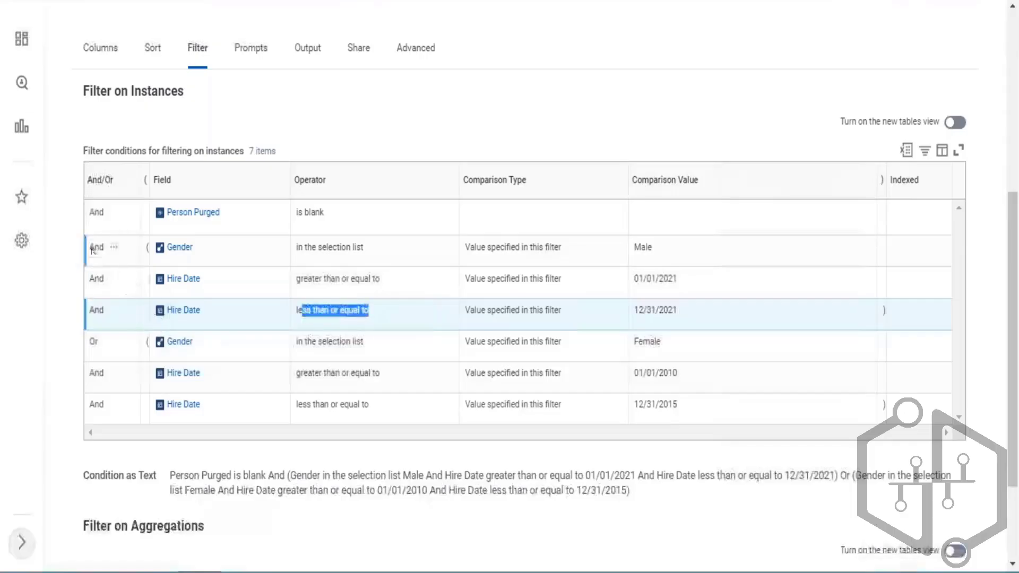
left_click_drag(105, 288, 95, 311)
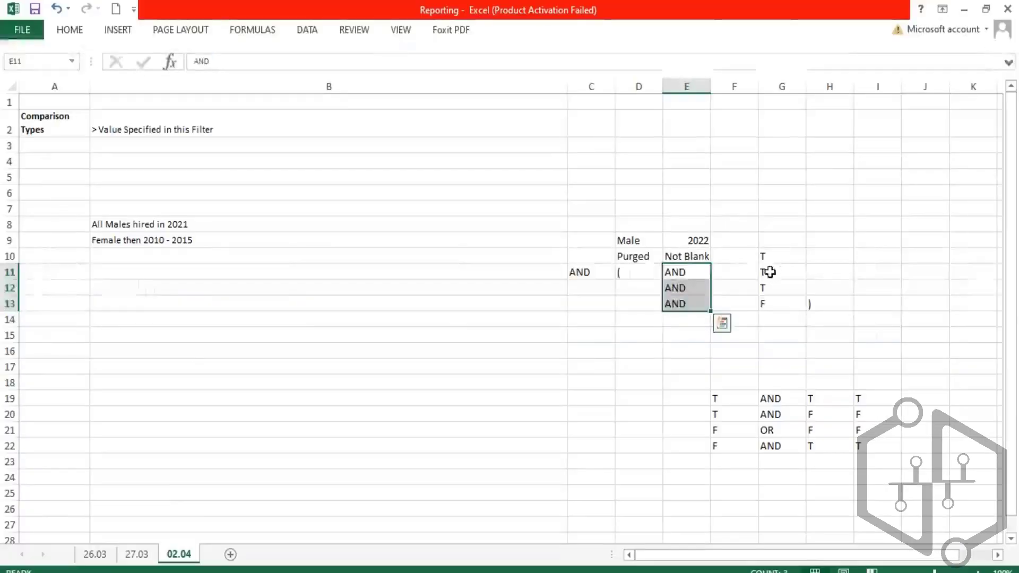
left_click(769, 271)
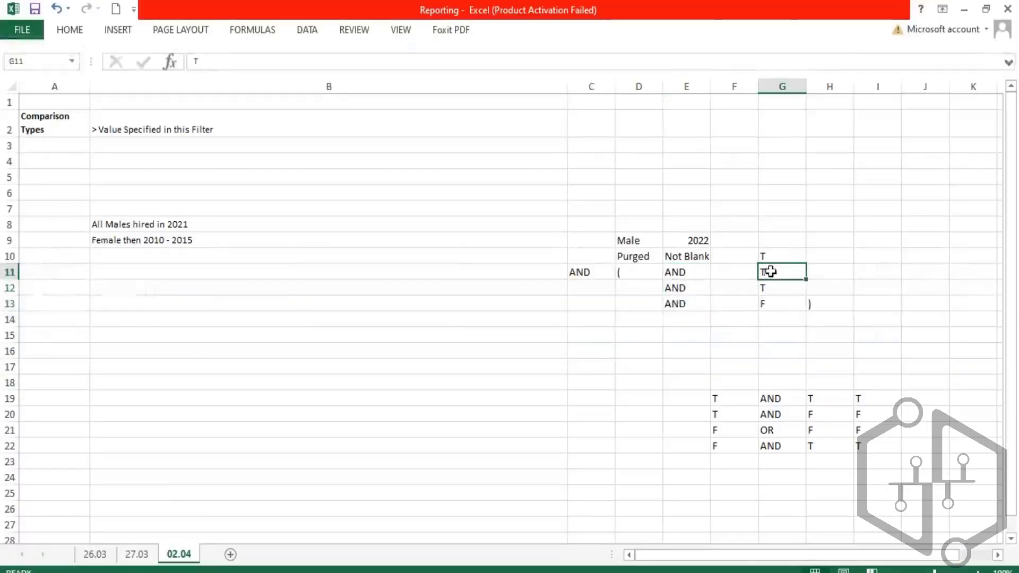
left_click(775, 288)
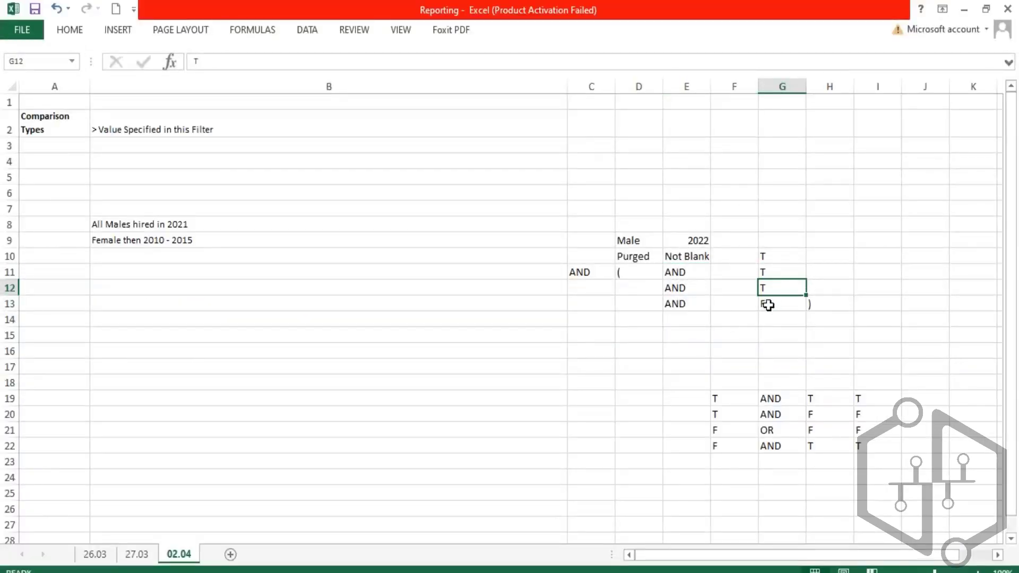
left_click(768, 305)
left_click_drag(653, 272, 786, 305)
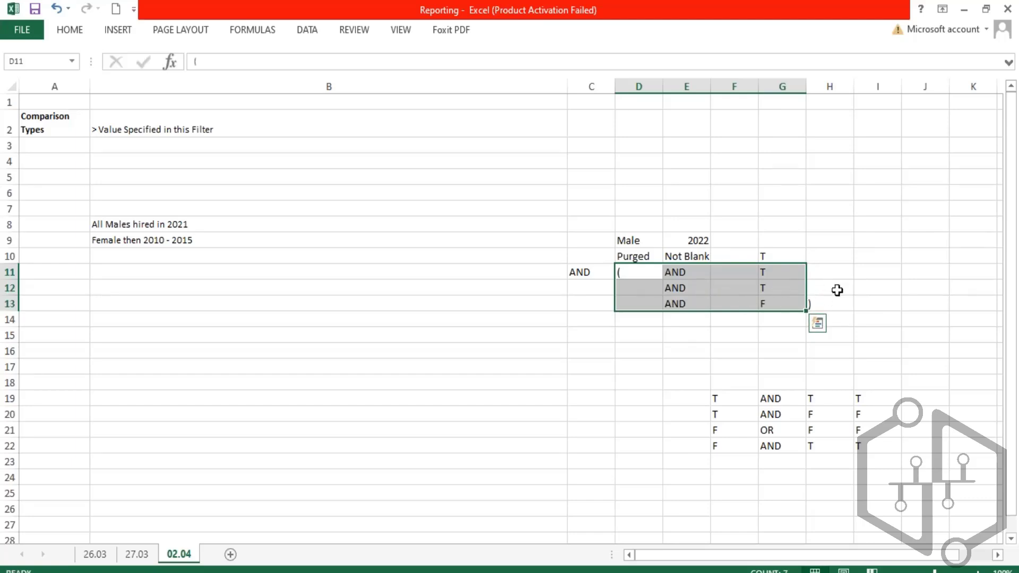
- Enter F in I12 as the result of the first bracketed group
left_click(883, 287)
type("F")
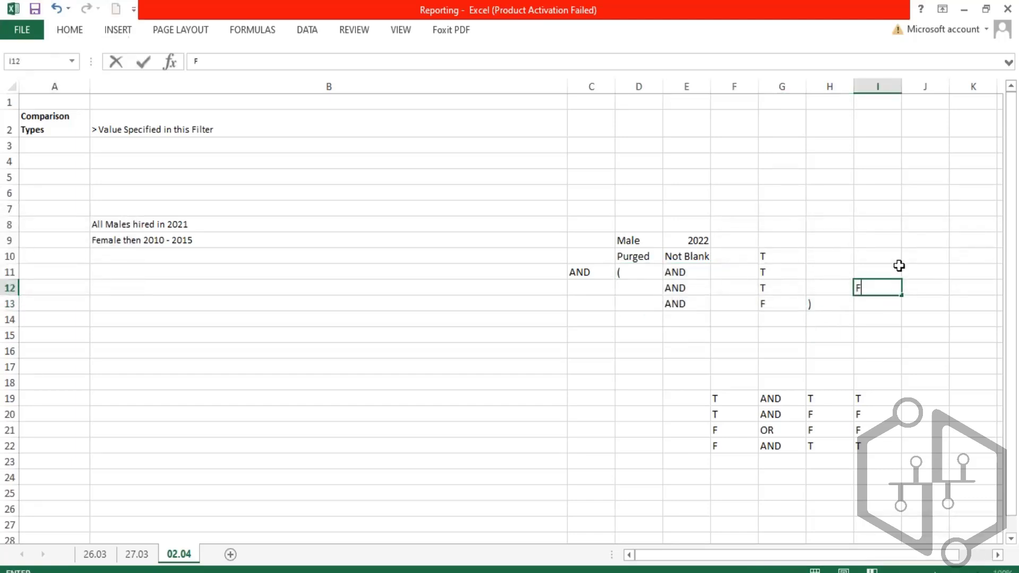
key("Return")
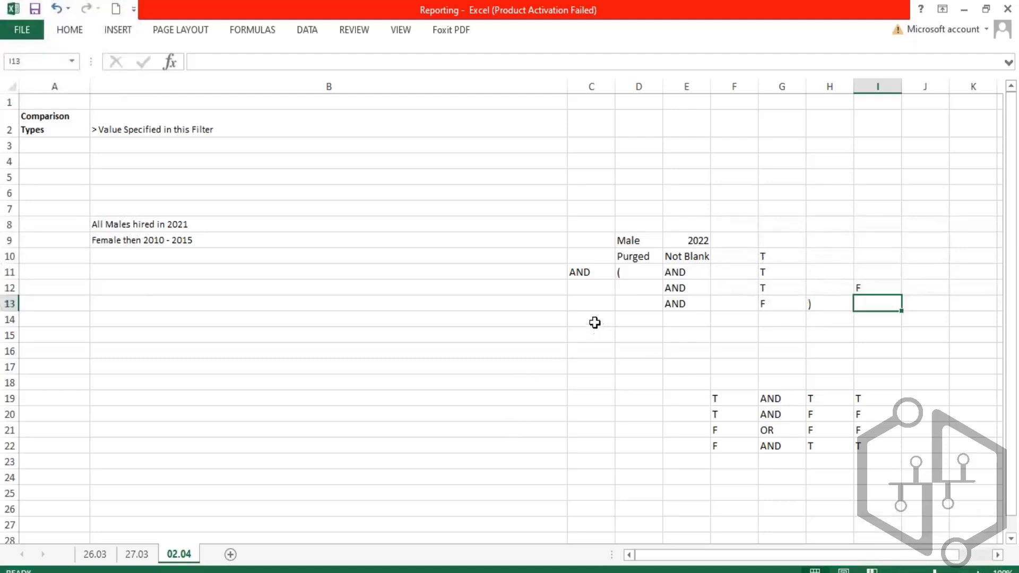
- Enter OR in C14 and an opening parenthesis in D14 for the second group
left_click(594, 322)
type("OR")
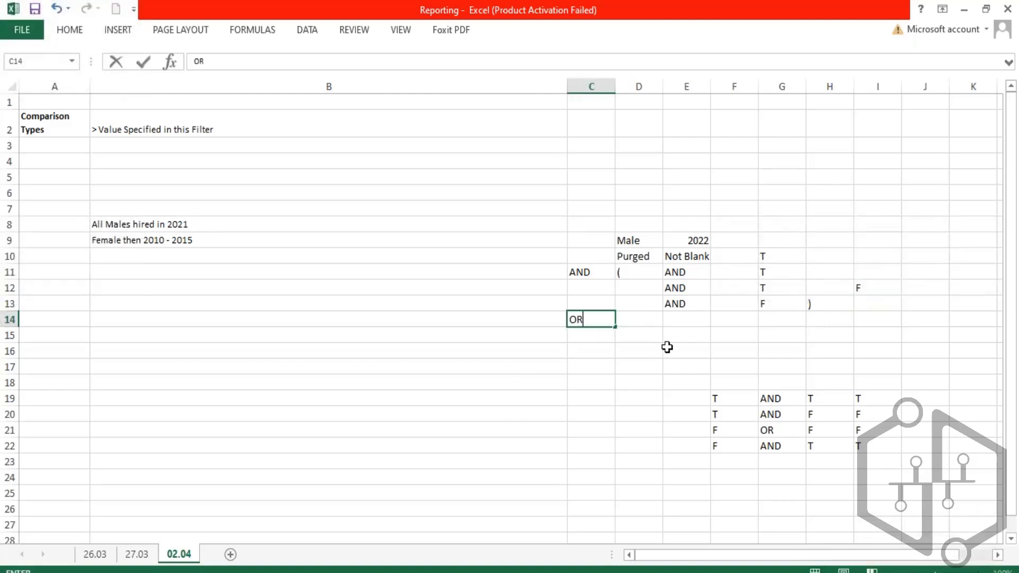
key("Tab")
type("(")
key("Tab")
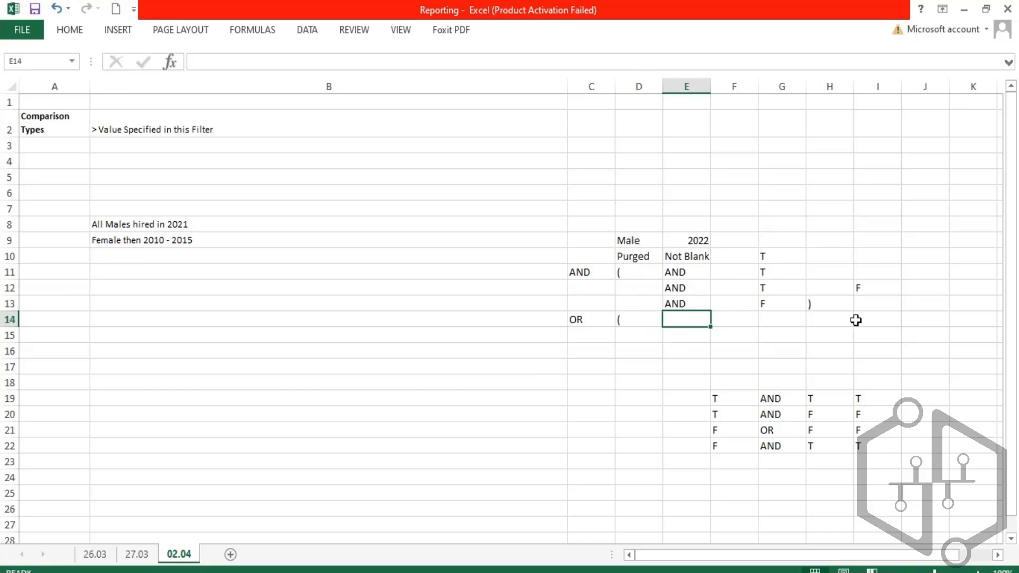
- Enter F in G14 for the Female condition and T in G15 for the first Hire Date condition
left_click(785, 317)
type("Female")
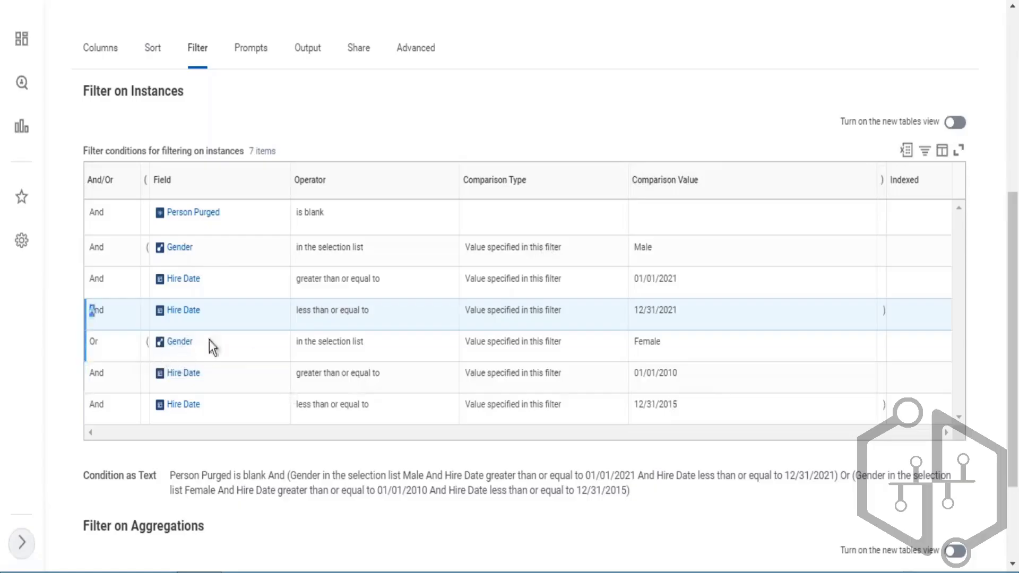
double_click(211, 348)
left_click_drag(635, 344, 653, 345)
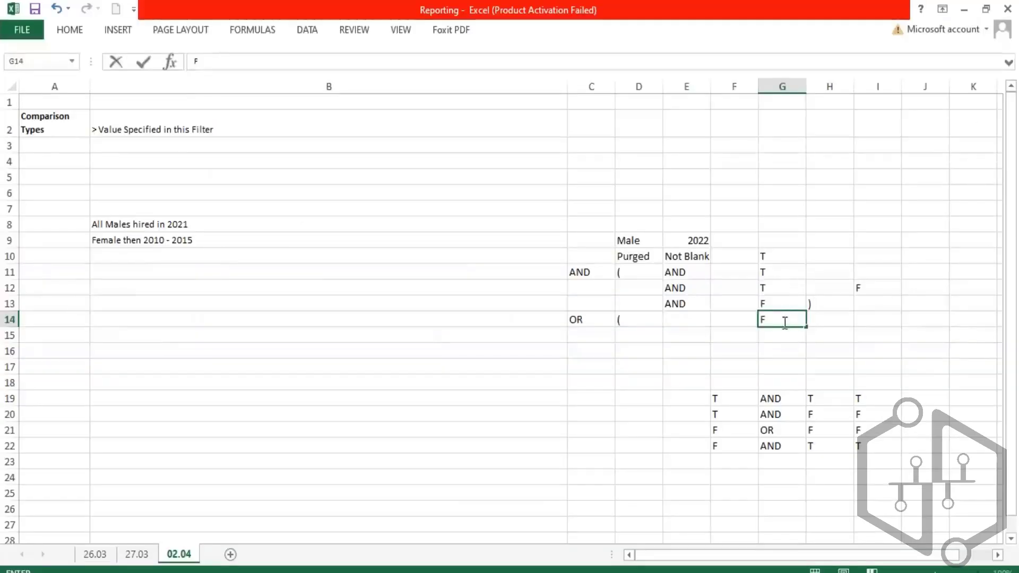
key("Return")
type("T")
key("Return")
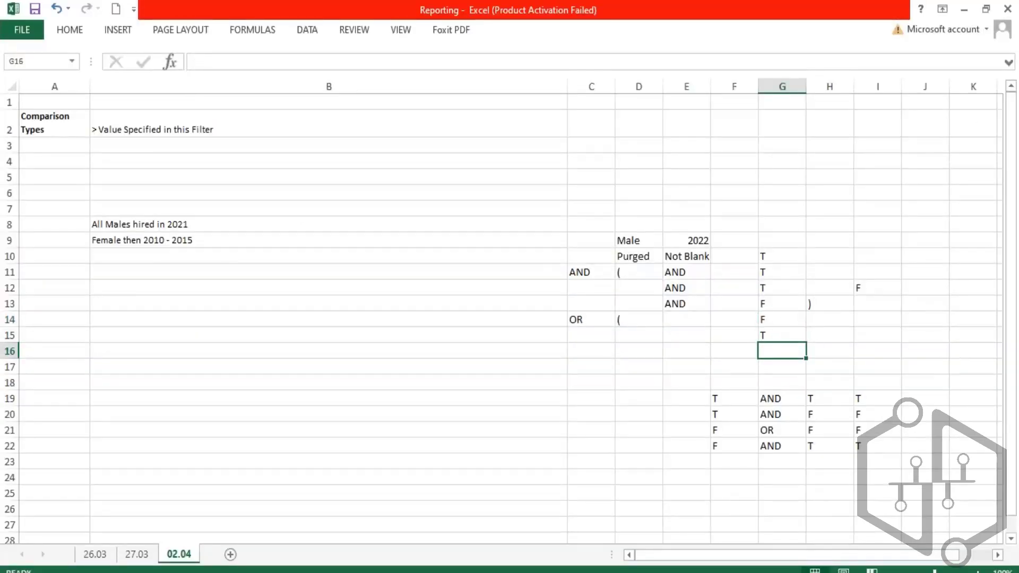
- Enter T in G16 and a closing parenthesis in H16
type("T")
key("Tab")
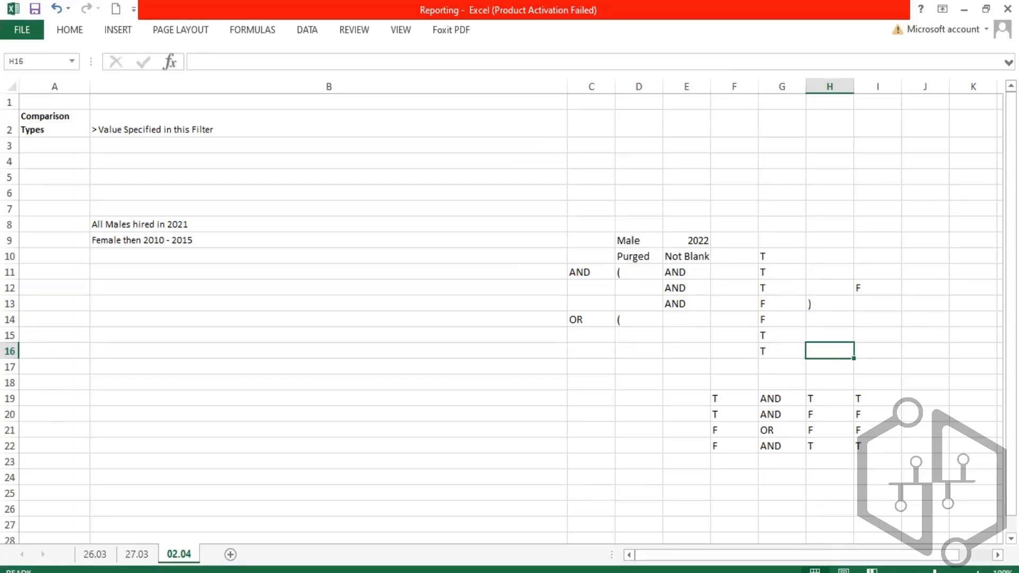
type(")")
- Enter F in I16 as the result of the second bracketed group
left_click_drag(765, 321, 769, 349)
left_click(856, 348)
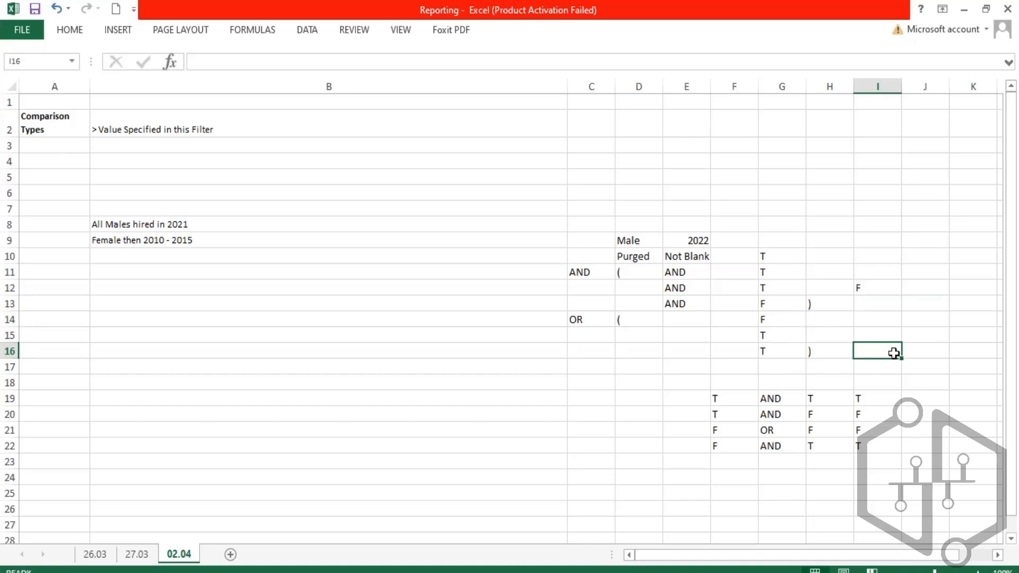
type("F")
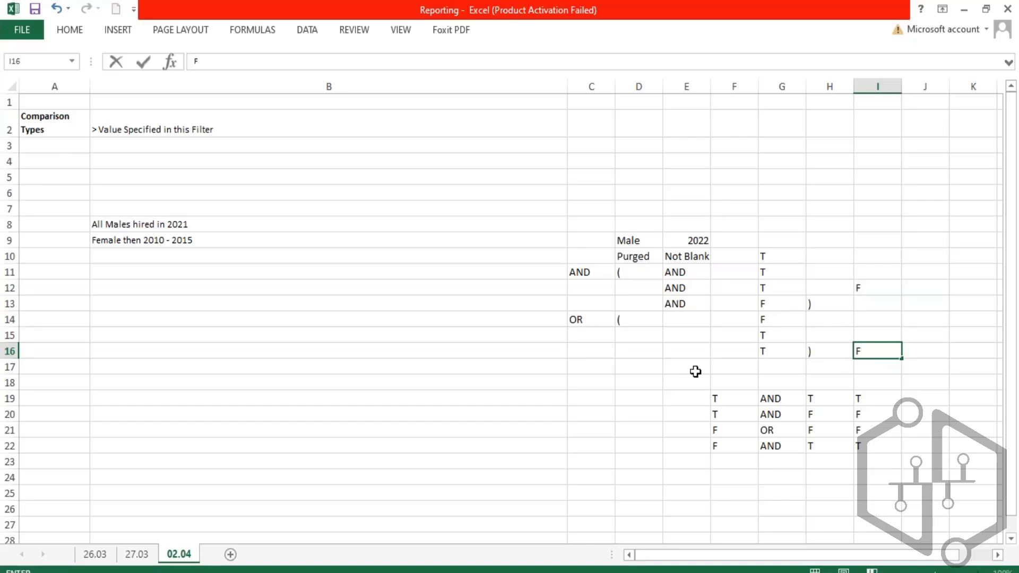
left_click(599, 348)
- Review the group results in column I and the custom report's header details
left_click(579, 270)
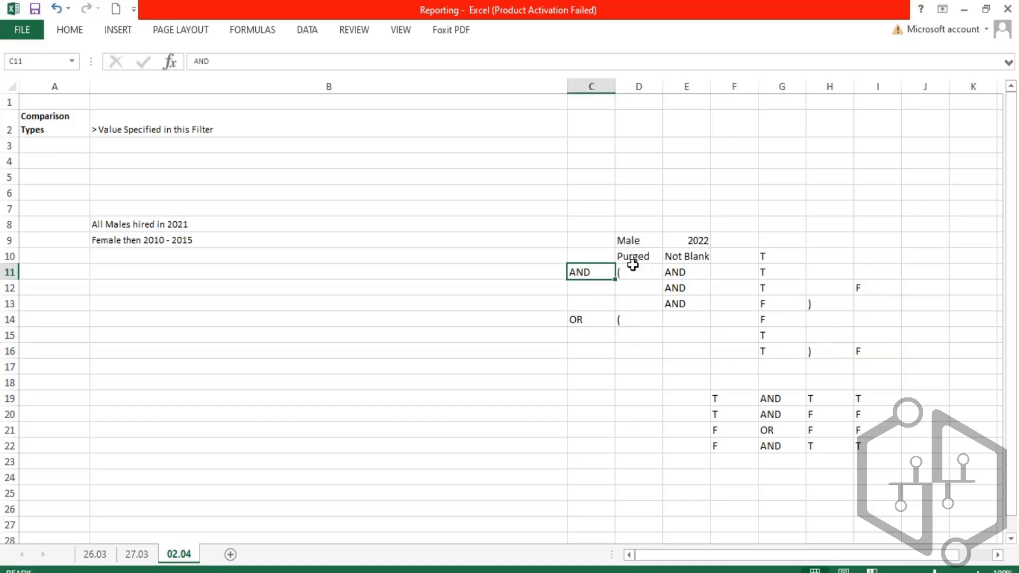
left_click_drag(869, 289, 887, 355)
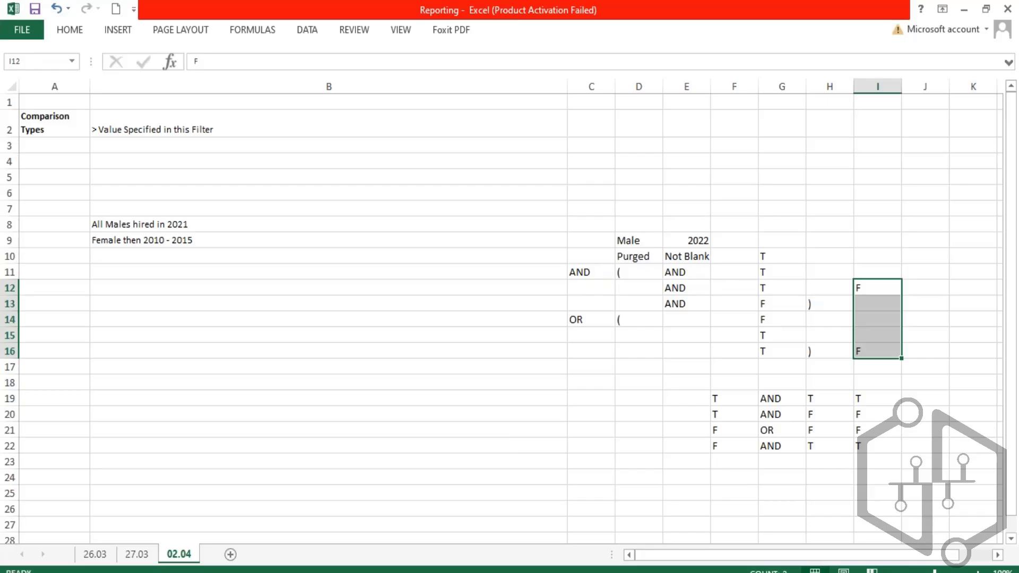
key("alt+Tab")
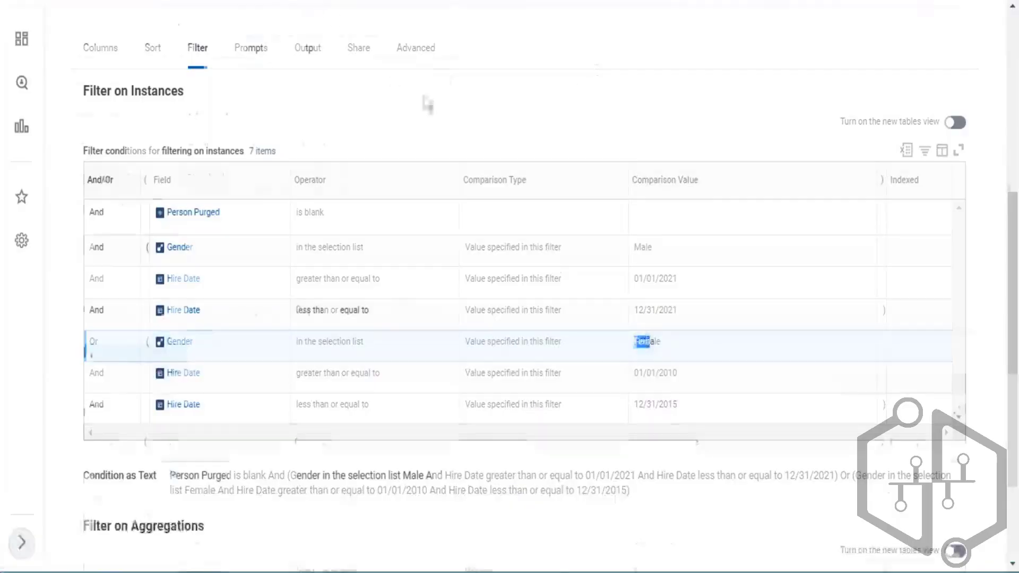
scroll(428, 104, "up", 5)
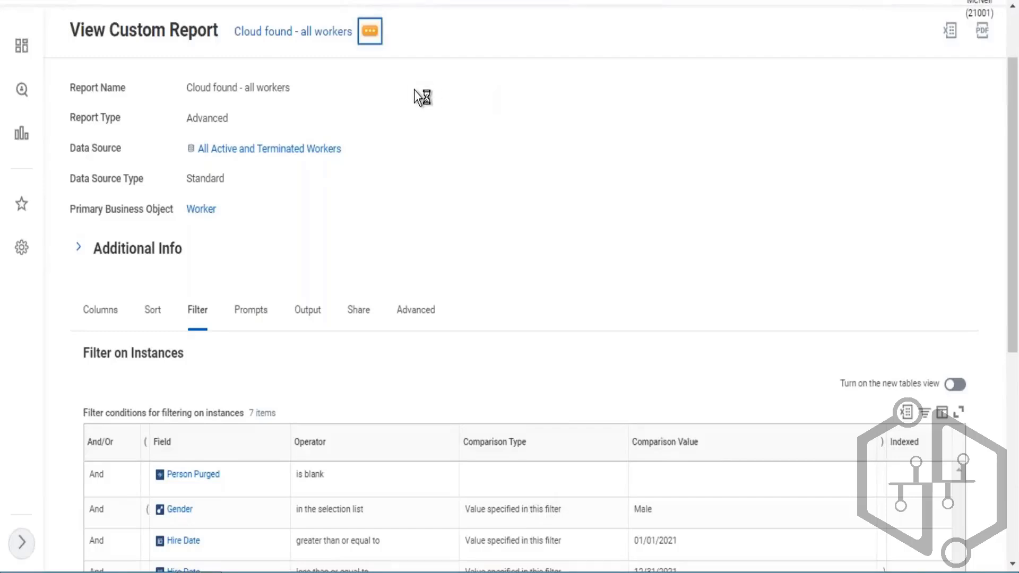
- Open the custom report for editing and add a second opening parenthesis to the Male Gender filter row
mouse_move(449, 83)
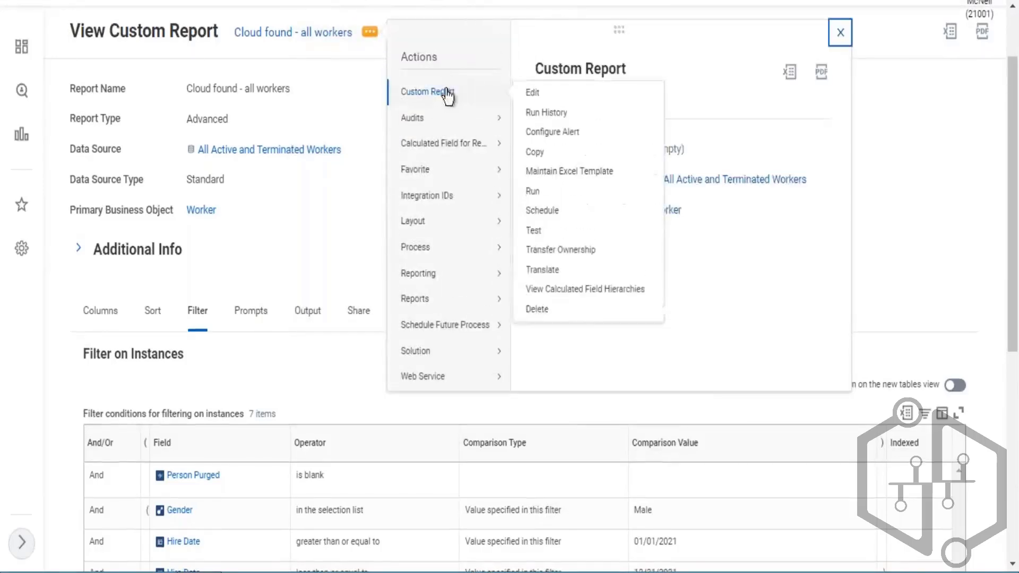
left_click(533, 175)
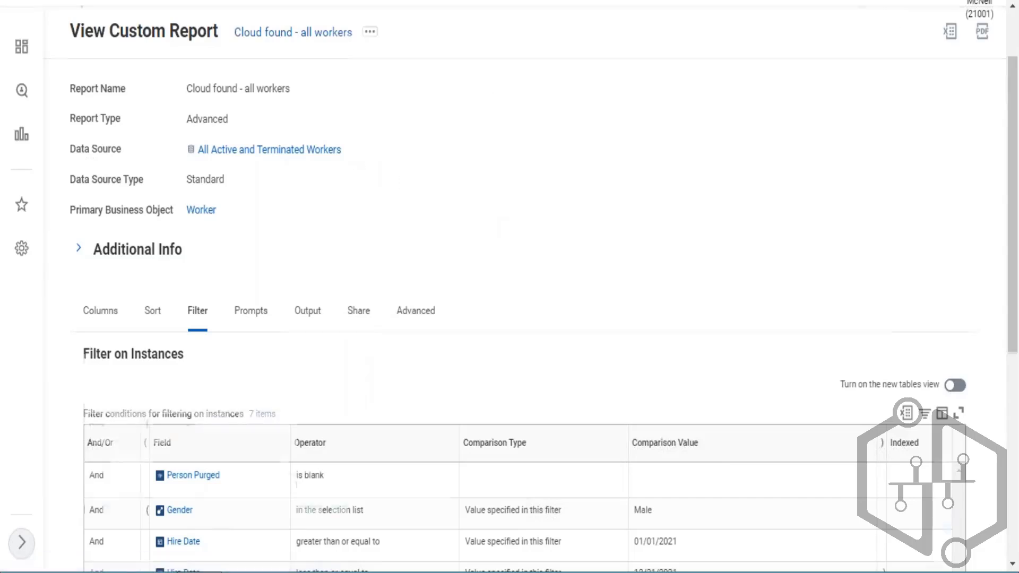
scroll(339, 250, "down", 5)
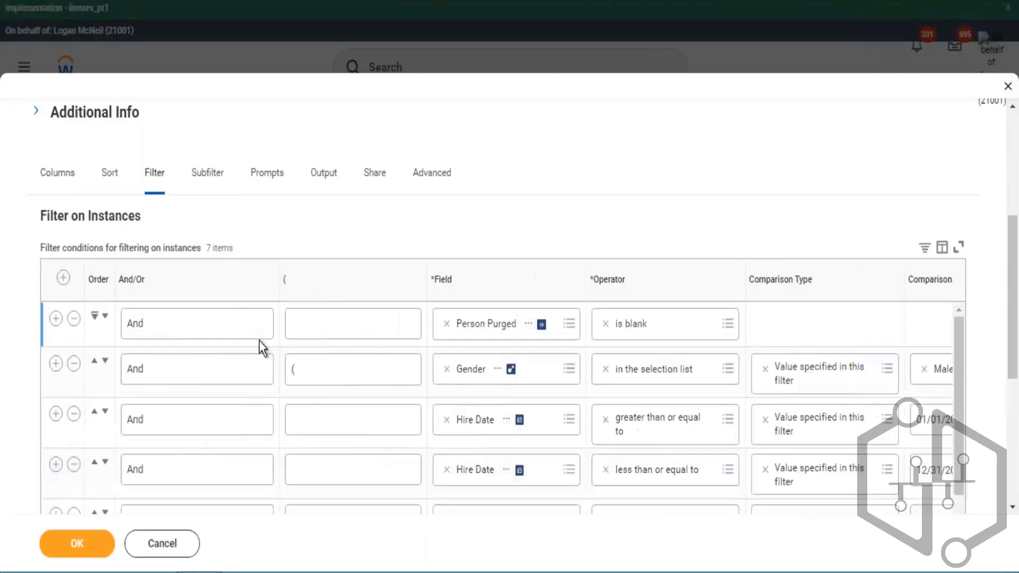
left_click(327, 367)
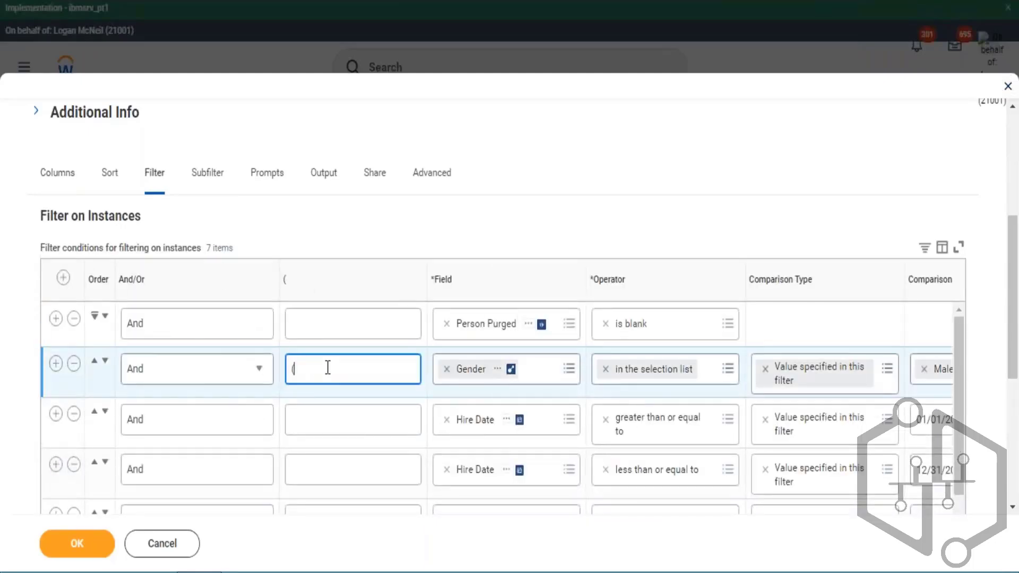
scroll(763, 246, "down", 5)
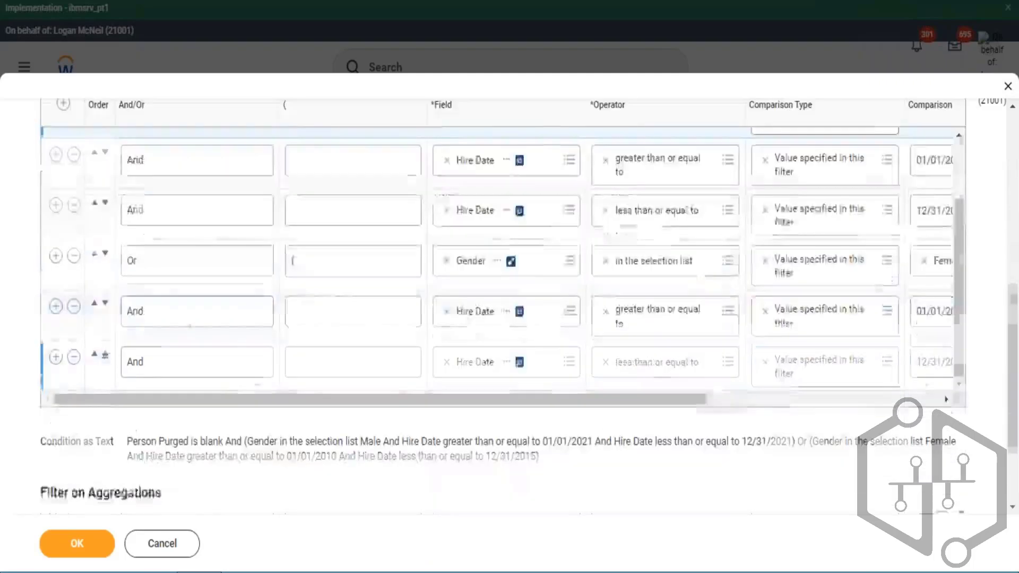
- Set the closing parenthesis of the last Hire Date filter row to )) and confirm the edit
left_click_drag(651, 264, 917, 274)
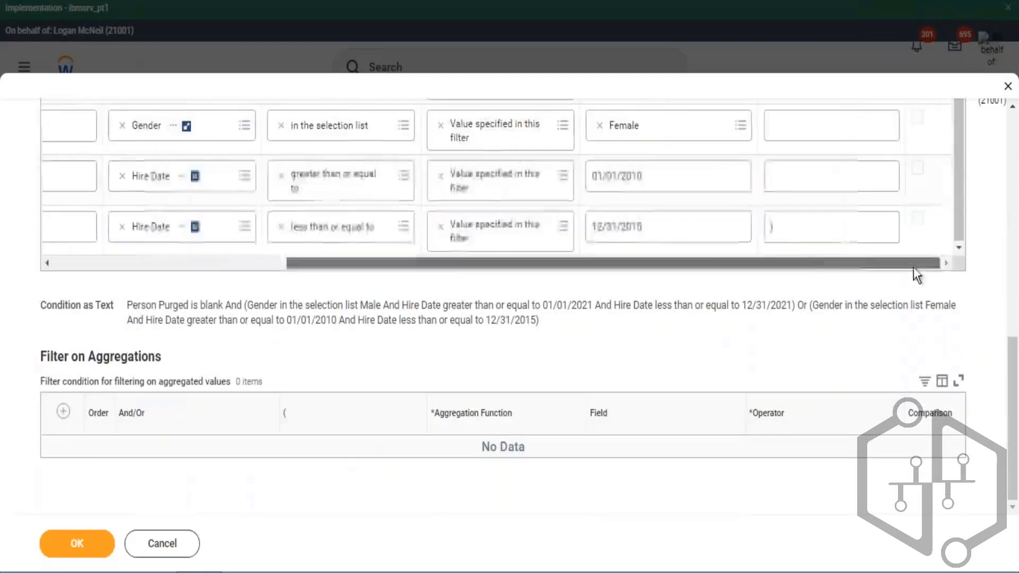
left_click(812, 229)
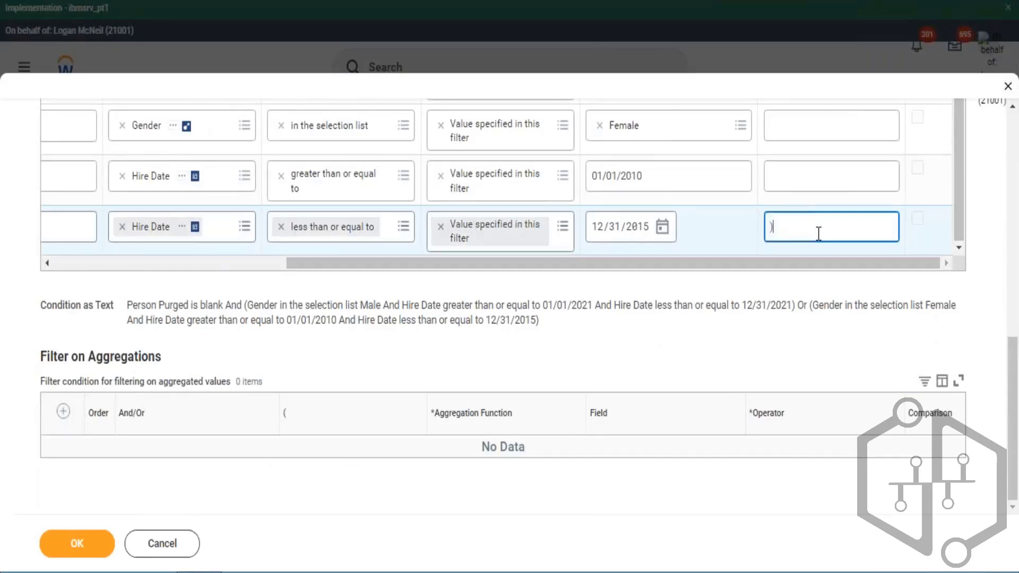
type("))")
left_click(79, 547)
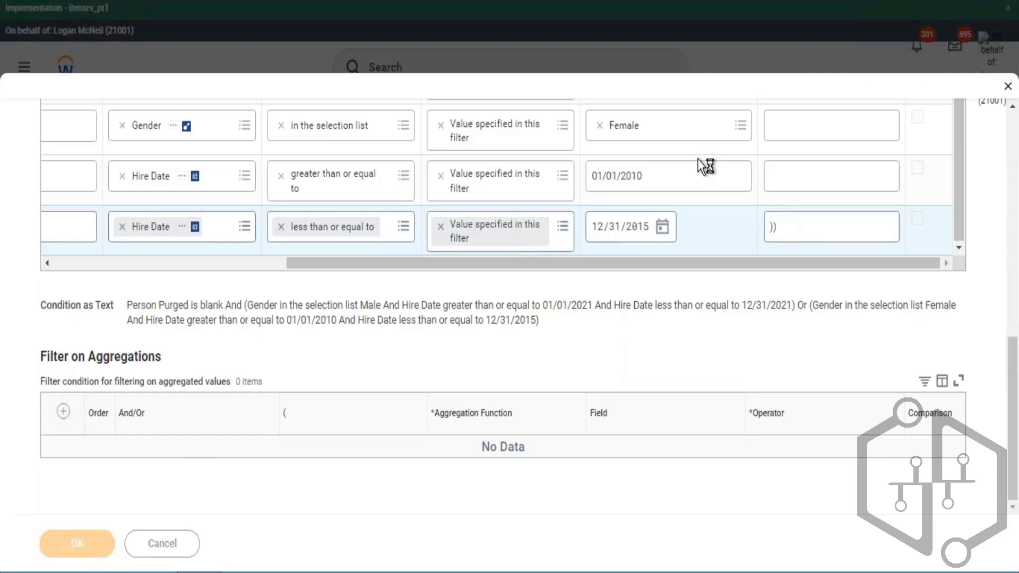
left_click(784, 222)
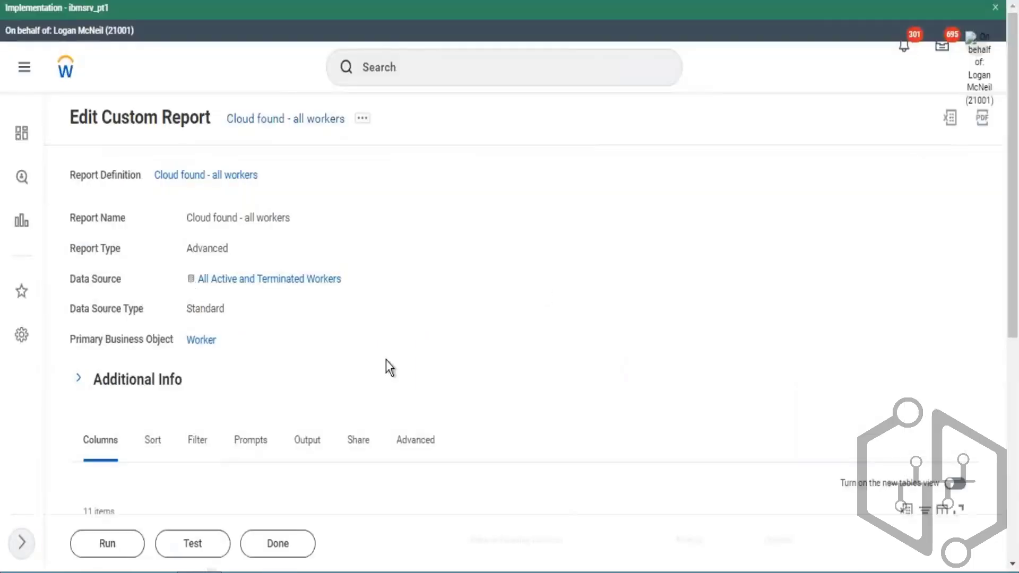
- Open the Filter tab and examine the updated conditions with the nested brackets
left_click(205, 444)
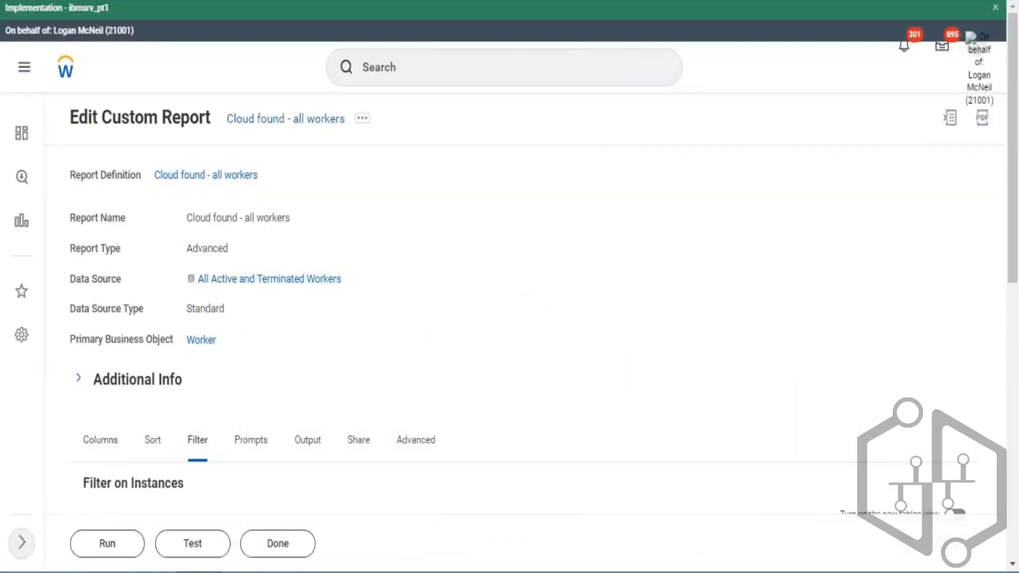
scroll(538, 277, "down", 8)
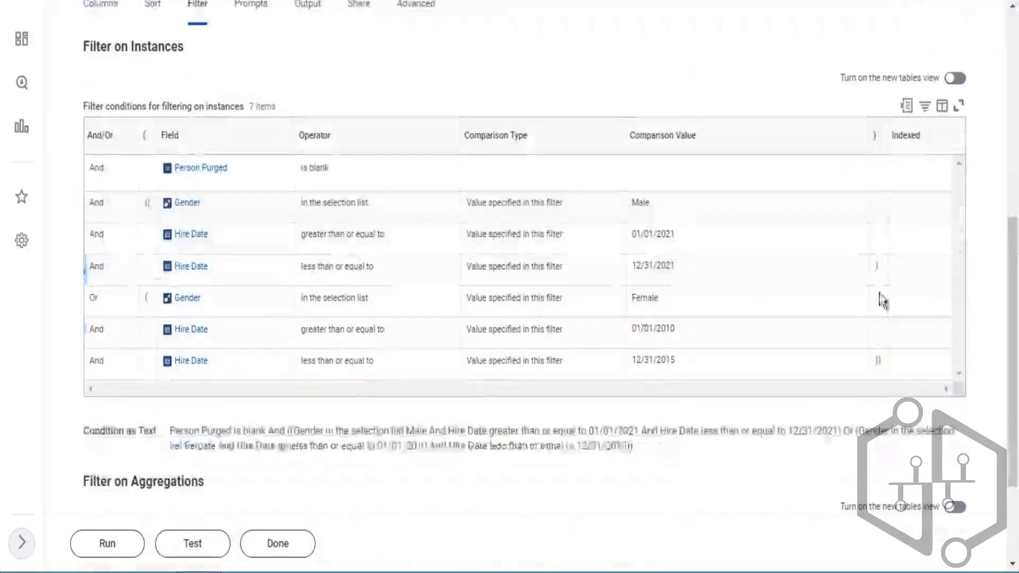
left_click(142, 201)
left_click(887, 376)
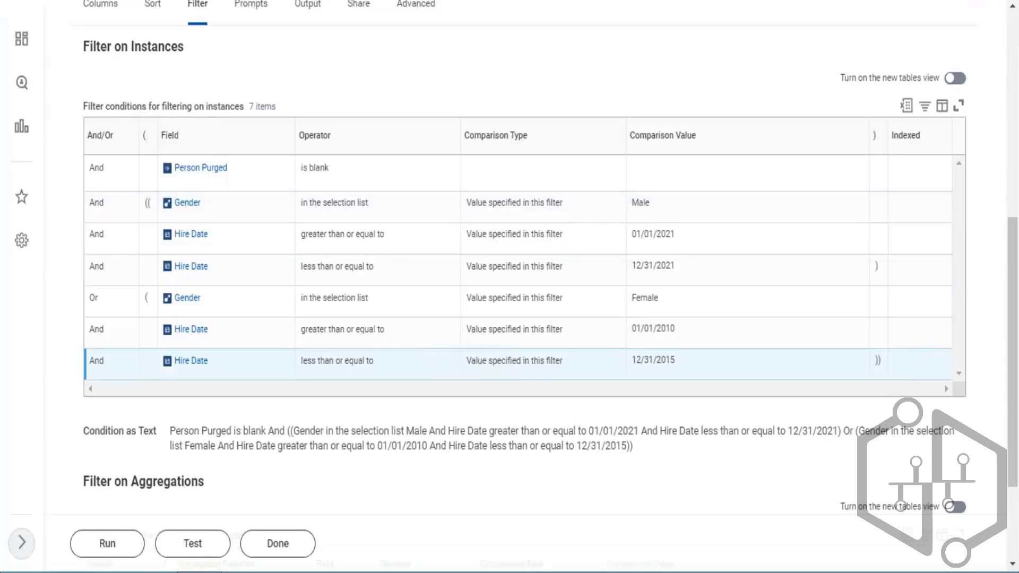
- Examine the worksheet's bracketed group evaluations in columns C to I and the truth table below them
key("alt+Tab")
left_click(871, 294)
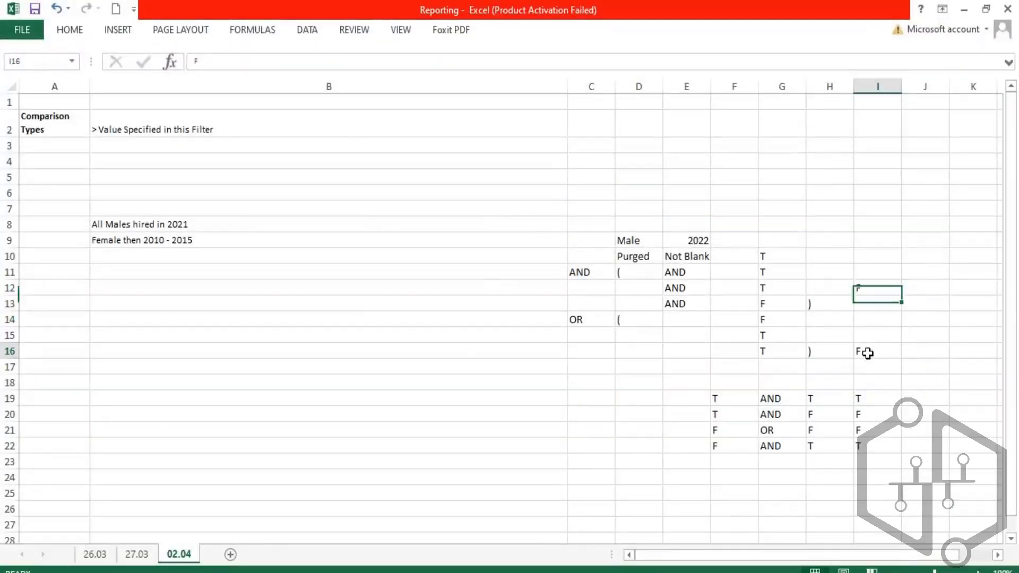
left_click(867, 353)
left_click(865, 289)
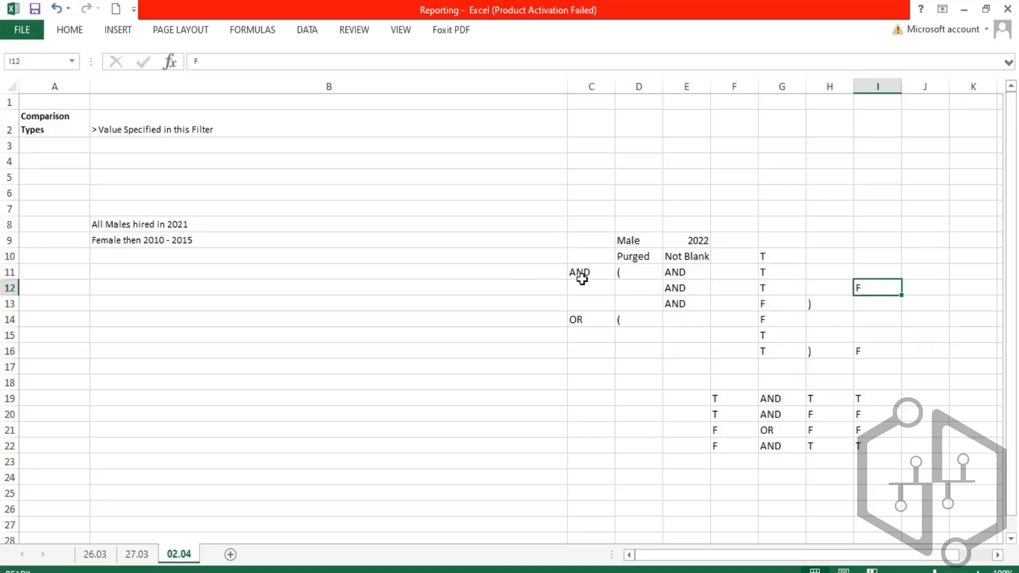
left_click_drag(582, 276, 876, 354)
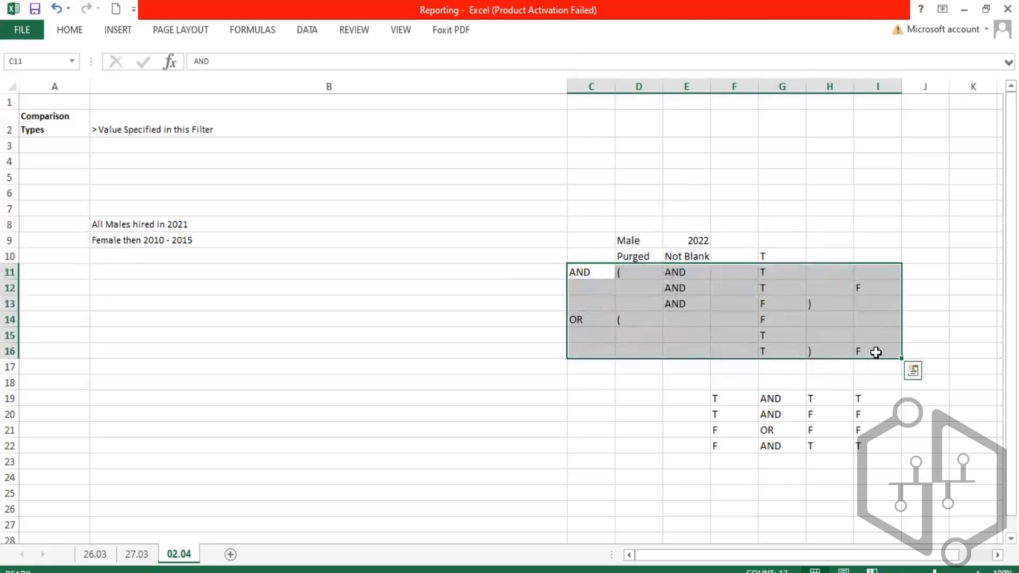
left_click_drag(580, 258, 742, 258)
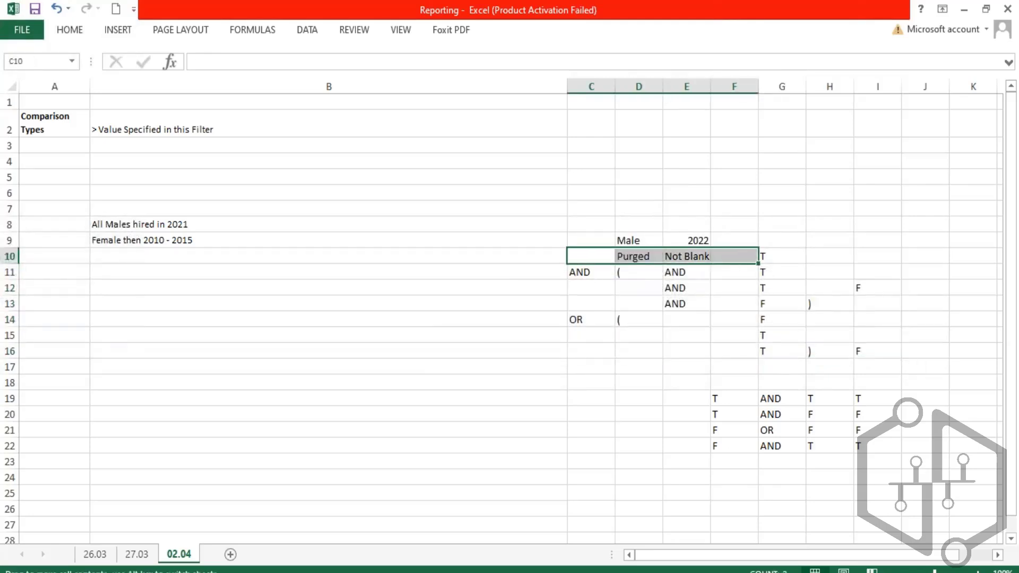
left_click(882, 354)
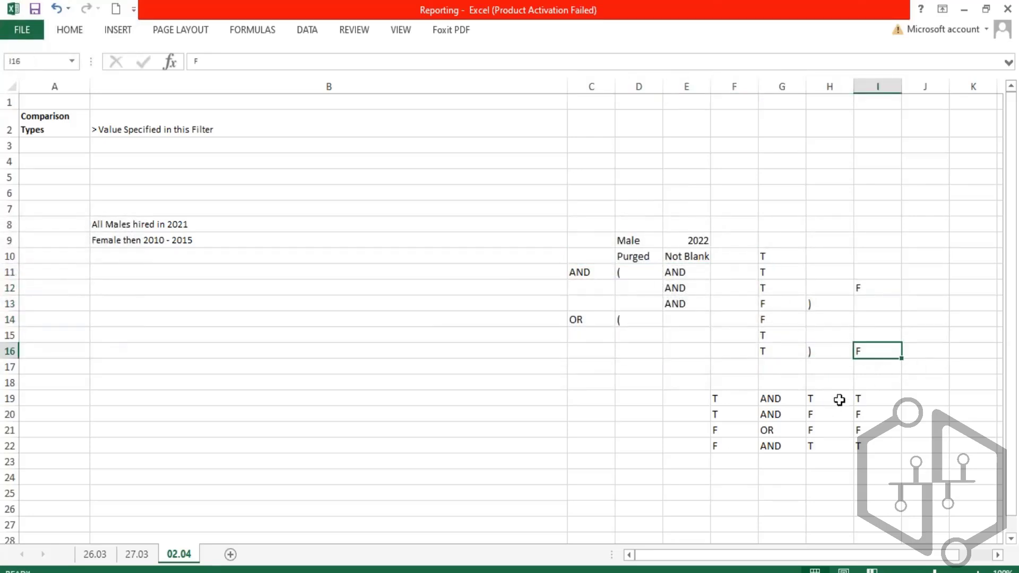
left_click_drag(727, 399, 831, 417)
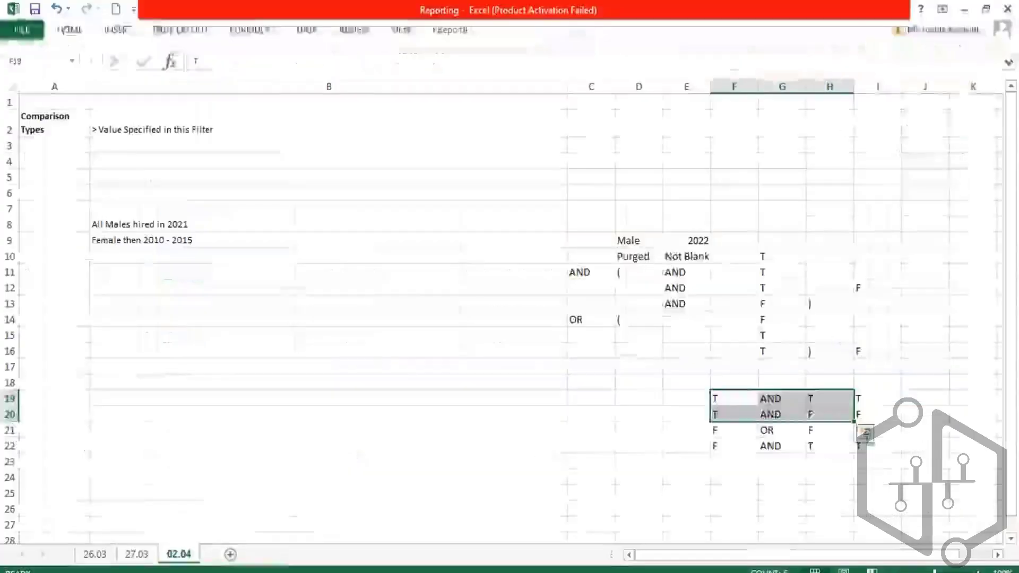
left_click_drag(867, 398, 716, 440)
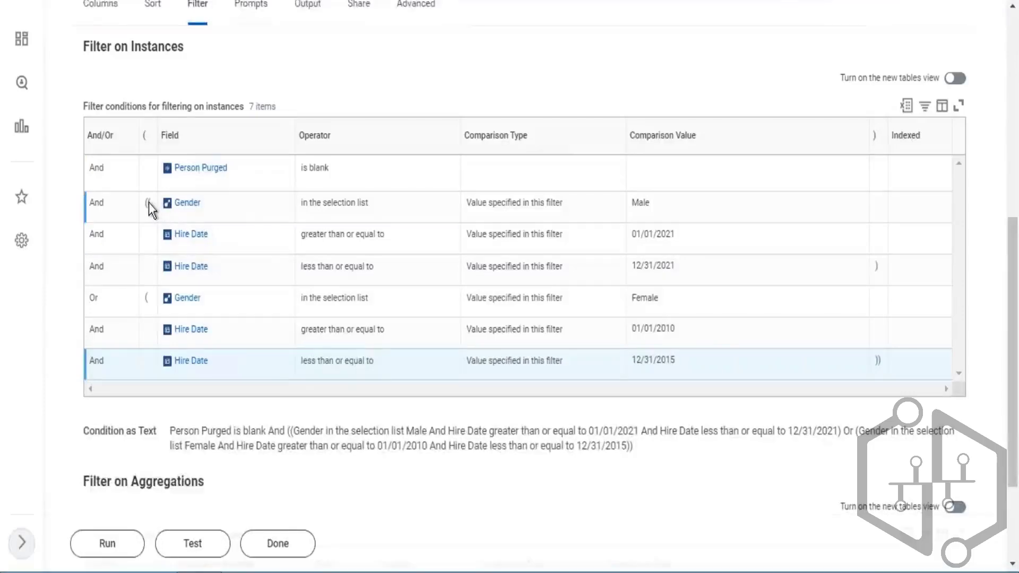
- Compare the filter rows' And/Or operators and brackets with the worksheet's sample values
left_click_drag(148, 203, 171, 205)
double_click(653, 265)
left_click(150, 200)
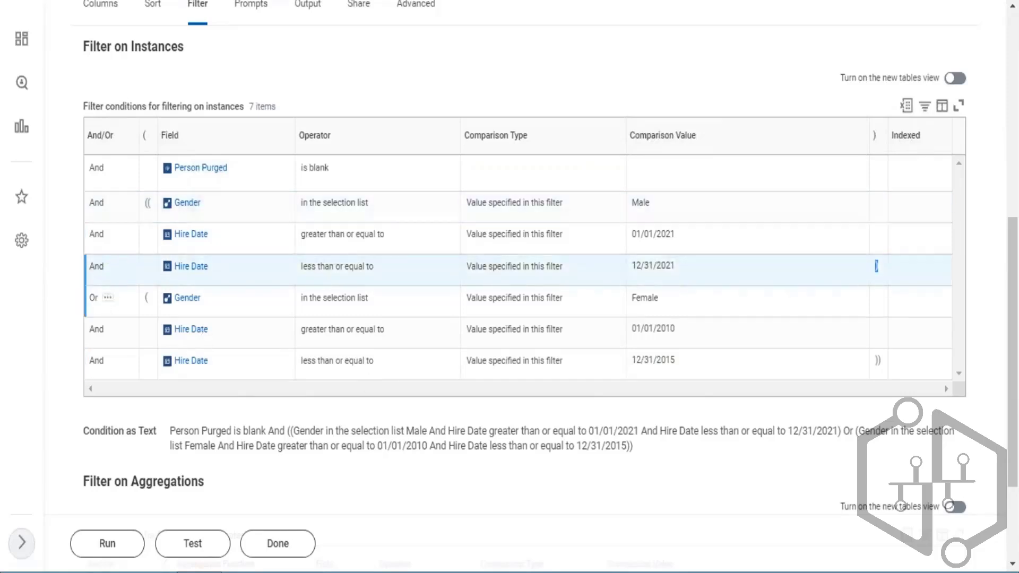
left_click(147, 297)
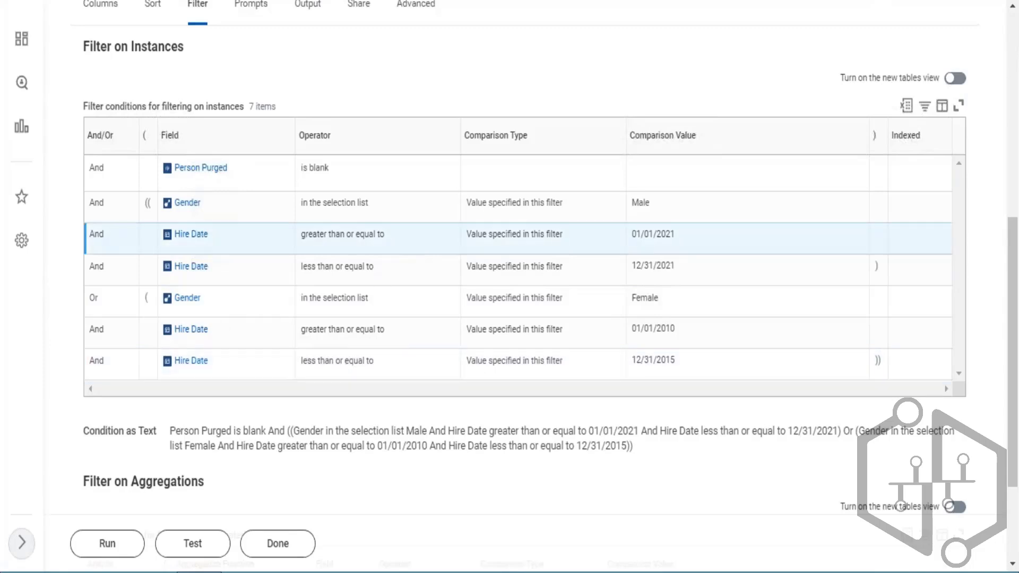
left_click(104, 298)
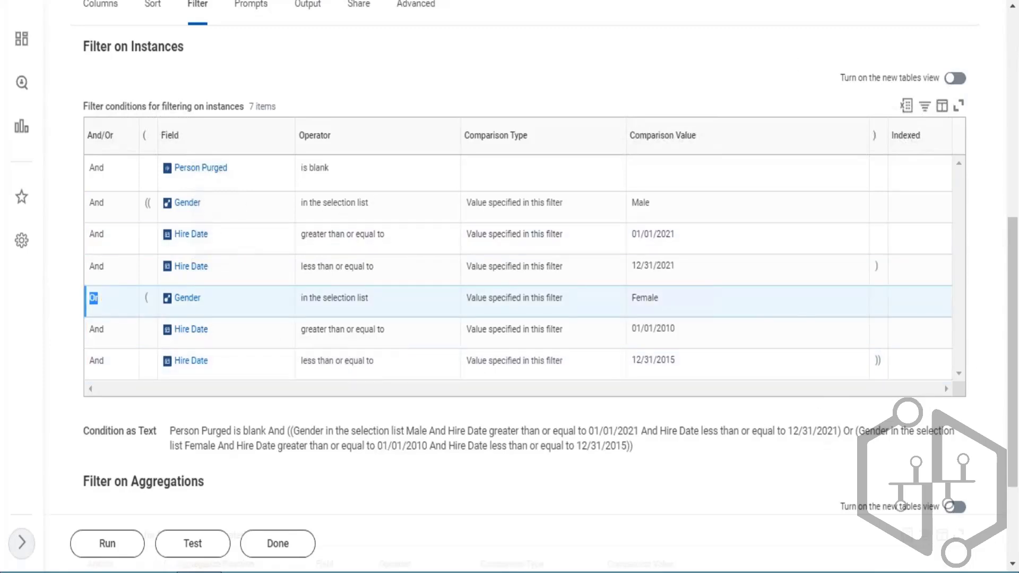
key("alt+Tab")
left_click(695, 241)
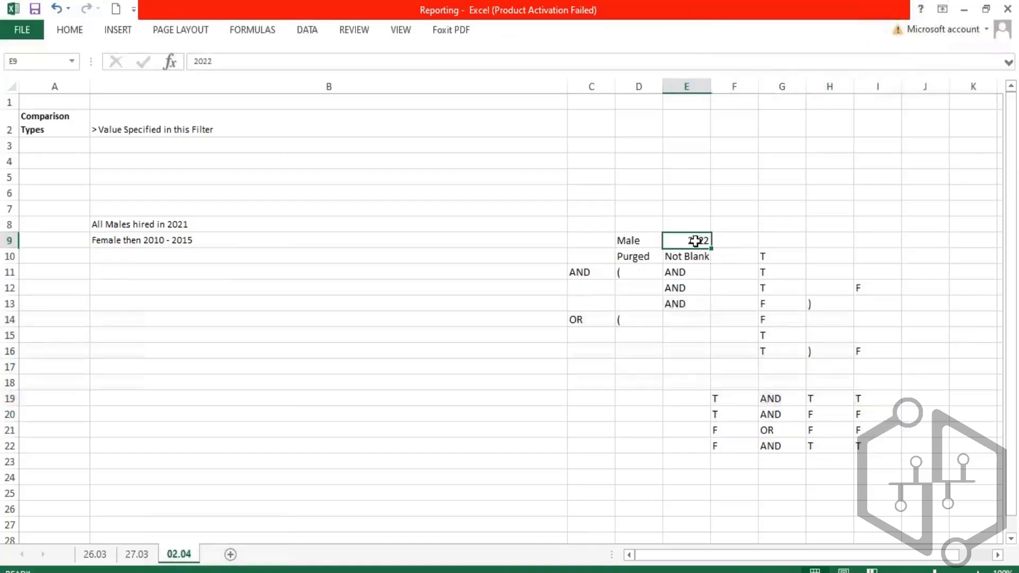
key("alt+Tab")
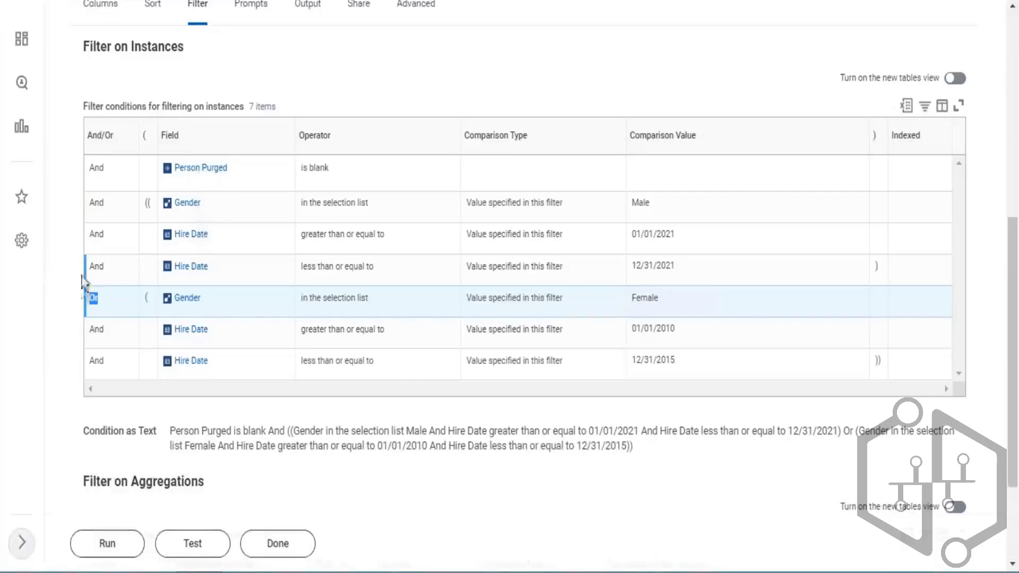
left_click(94, 304)
left_click_drag(645, 298, 674, 363)
left_click(648, 303)
left_click(246, 222)
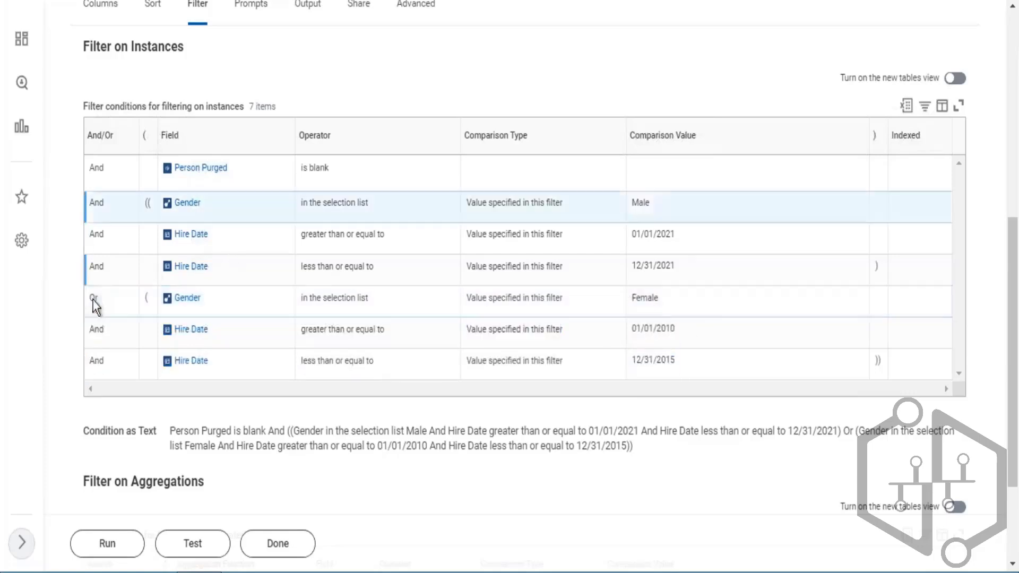
double_click(94, 298)
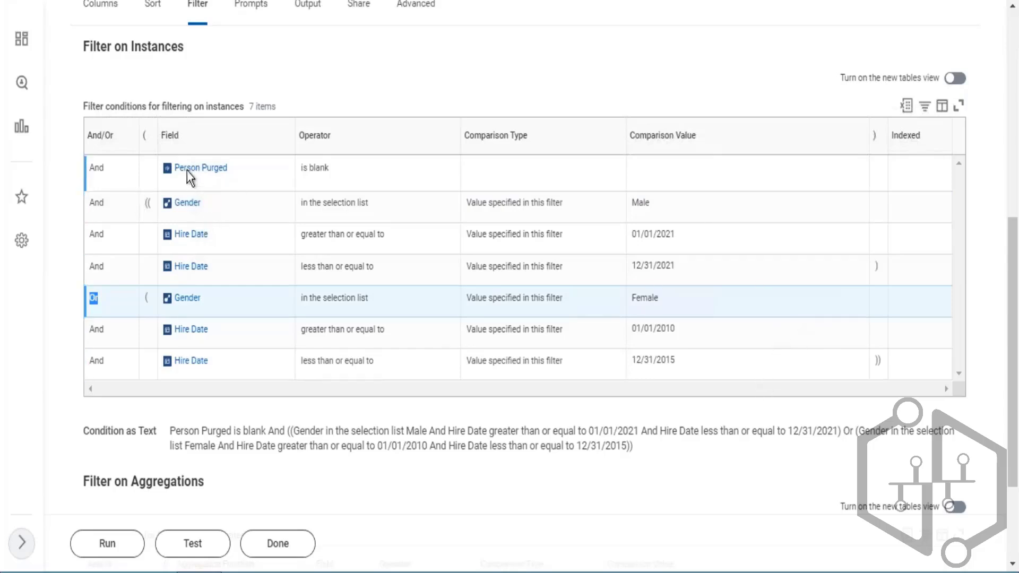
left_click(97, 168)
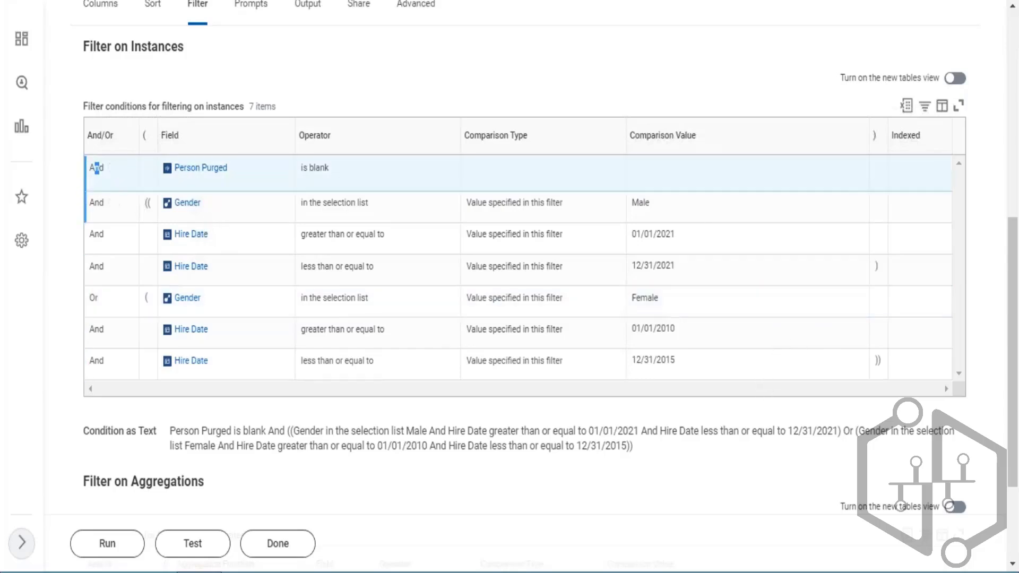
- Re-examine the opening brackets on the Male and Female Gender rows and the report's actions menu
key("alt+Tab")
left_click(695, 379)
left_click(148, 203)
left_click(94, 287)
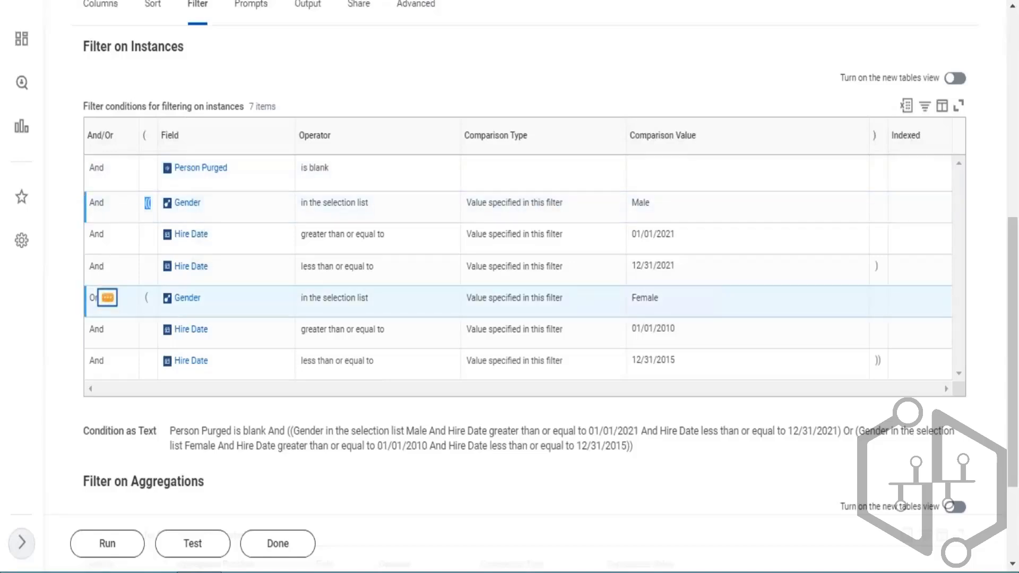
left_click(148, 205)
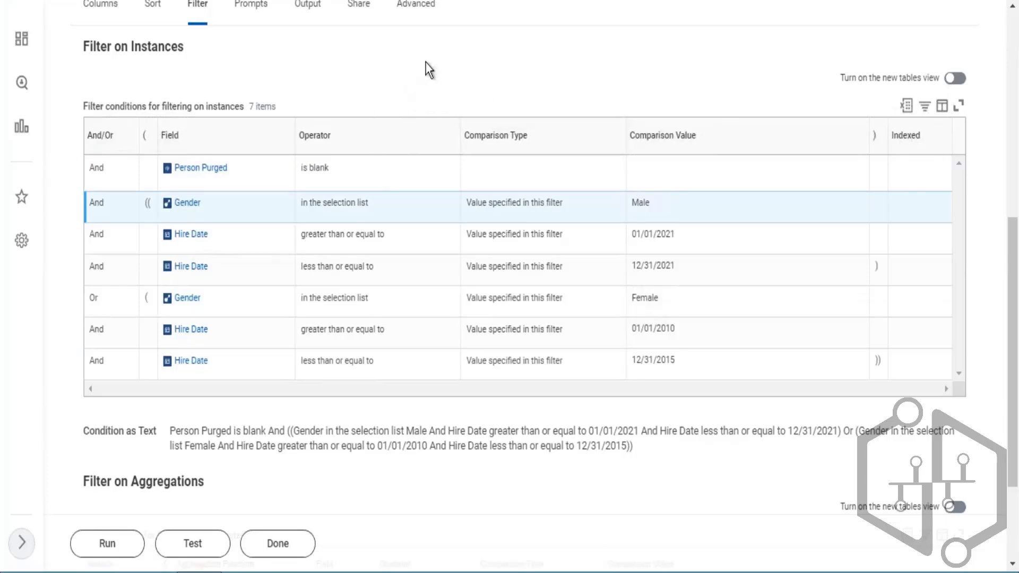
scroll(543, 122, "up", 2)
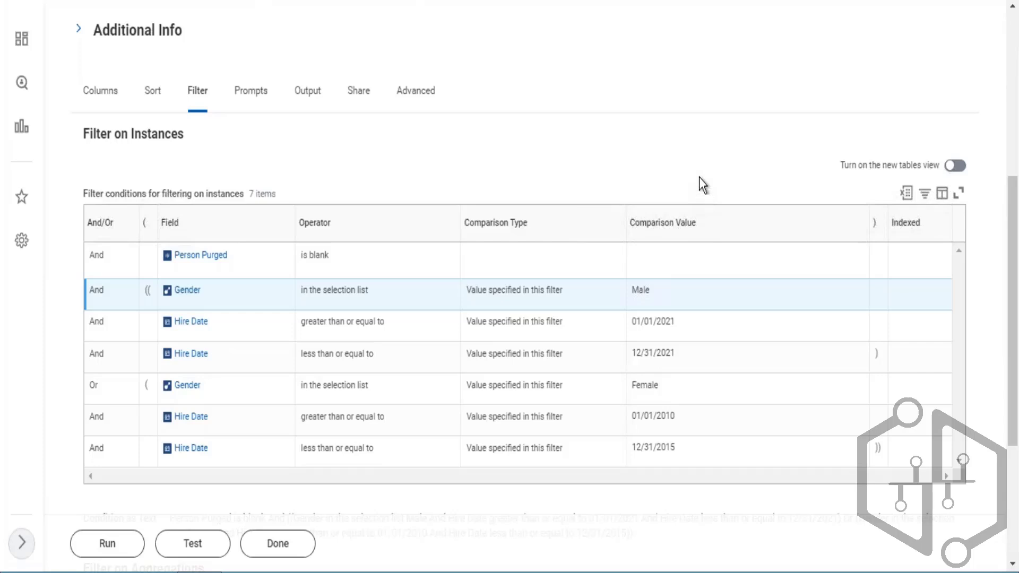
scroll(237, 318, "up", 2)
scroll(263, 303, "down", 4)
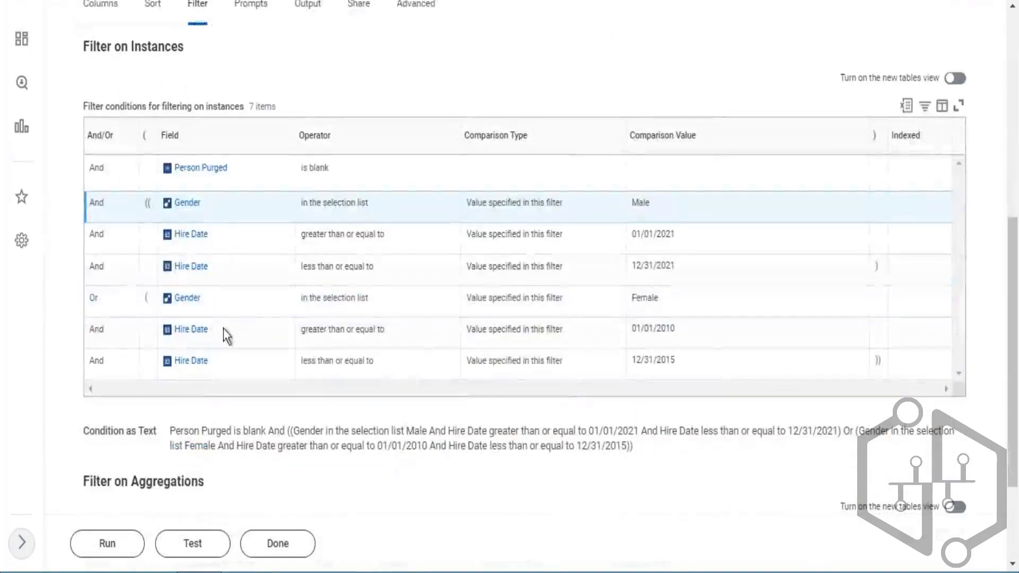
left_click(144, 295)
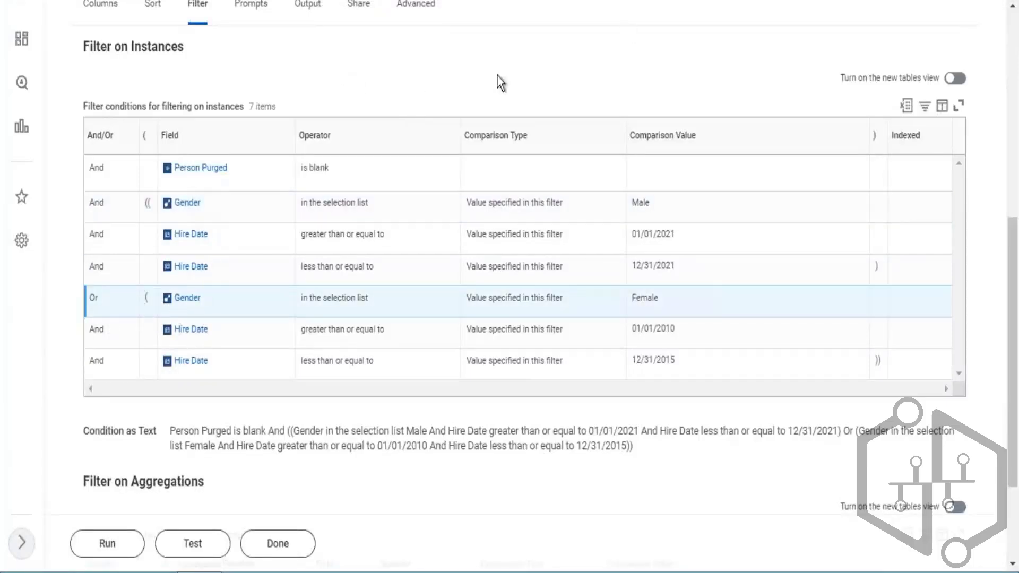
scroll(406, 50, "up", 3)
scroll(488, 53, "up", 5)
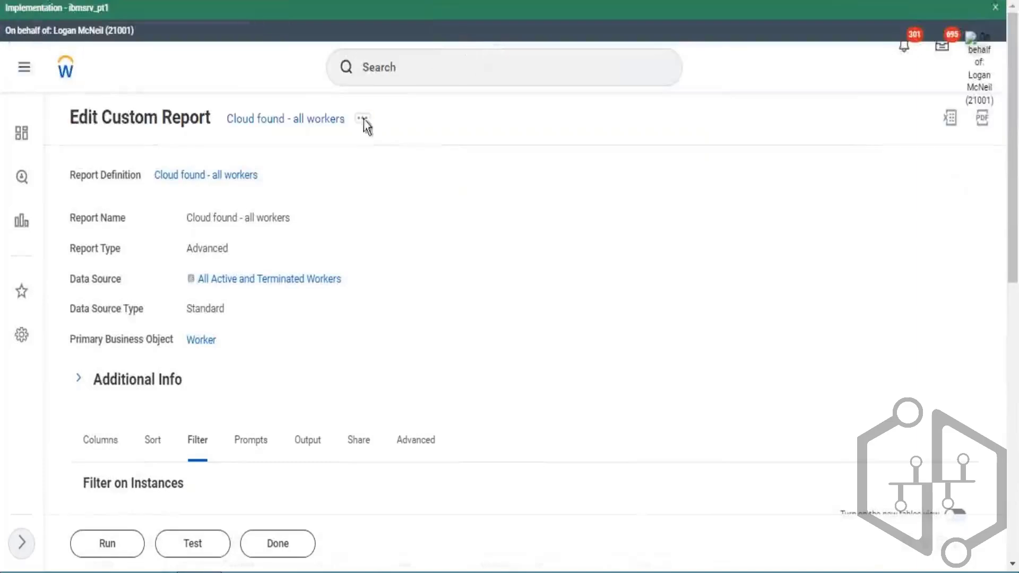
left_click(445, 160)
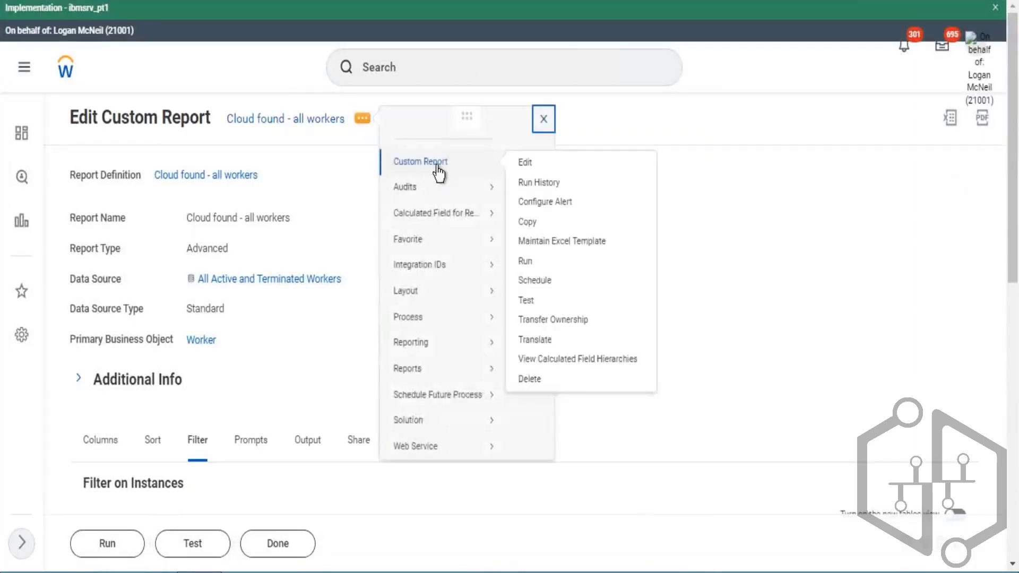
left_click(201, 198)
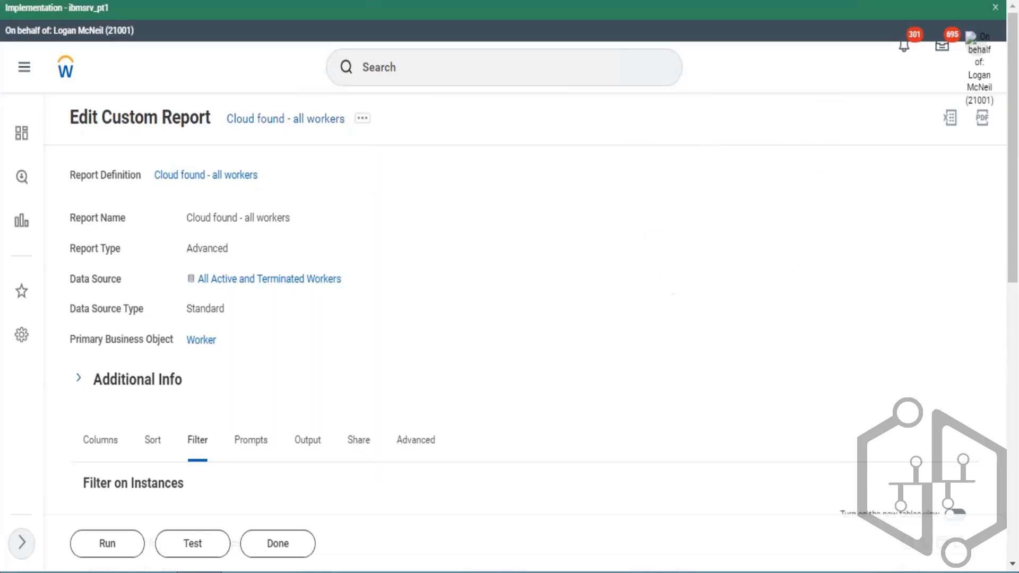
- Switch to the Excel truth-table worksheet and back to the report editor
key("alt+Tab")
key("alt+Tab")
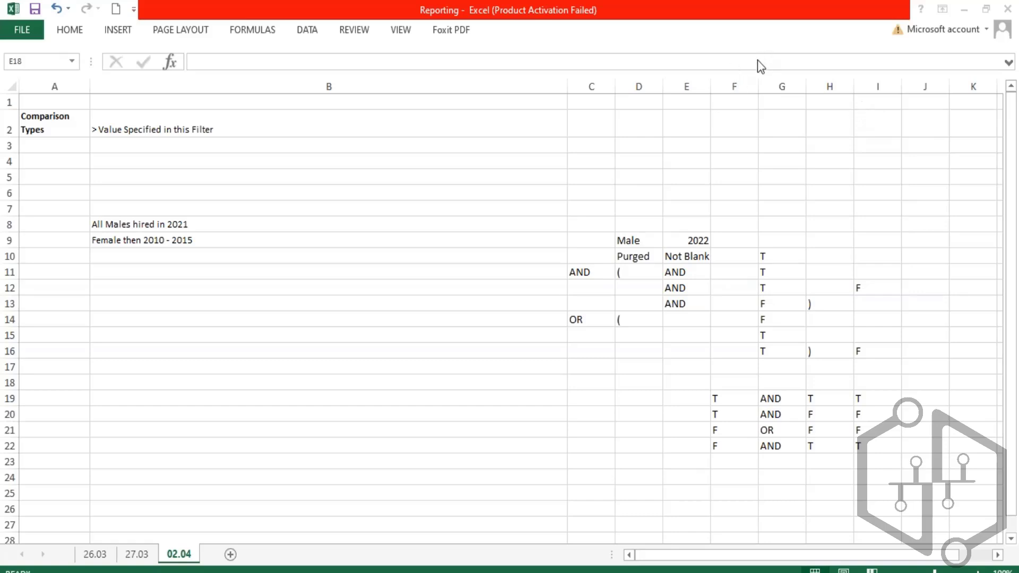
key("alt+Tab")
key("BackSpace")
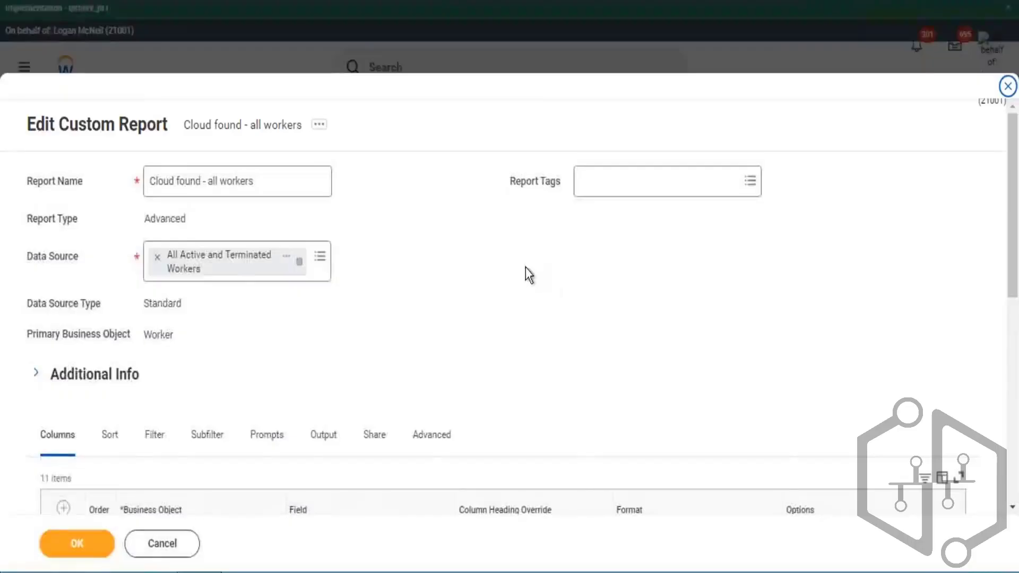
- Open the Filter tab and delete the Gender and extra Hire Date filter rows, keeping Person Purged and the first Hire Date condition
scroll(529, 275, "down", 5)
left_click(154, 173)
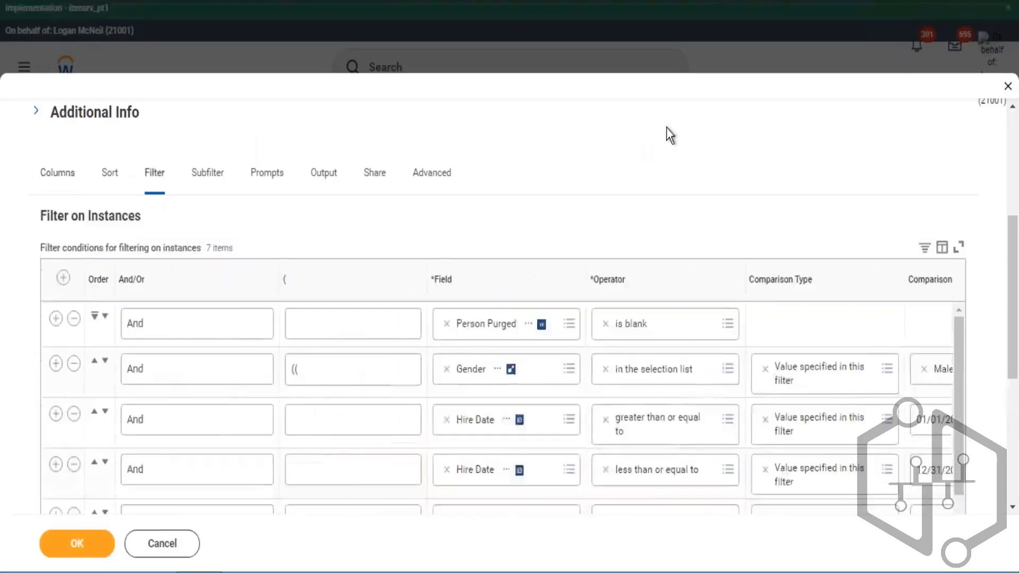
scroll(677, 139, "down", 4)
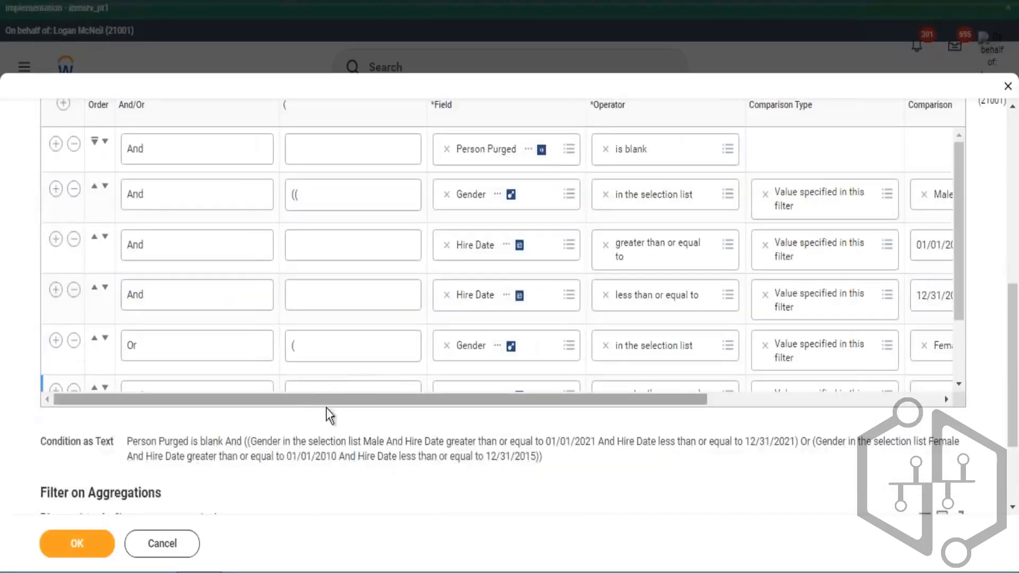
scroll(326, 409, "right", 2)
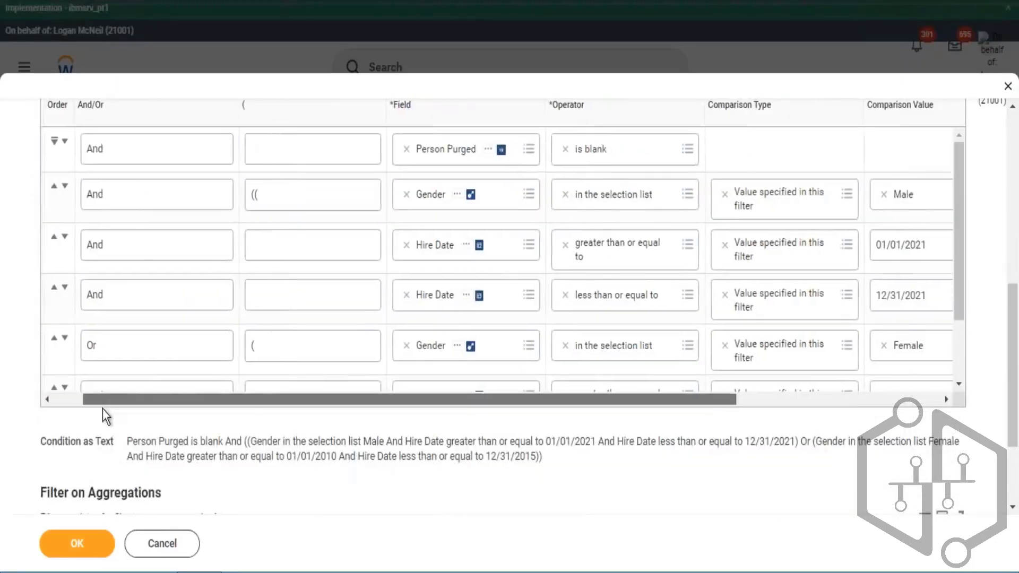
left_click_drag(103, 408, 74, 398)
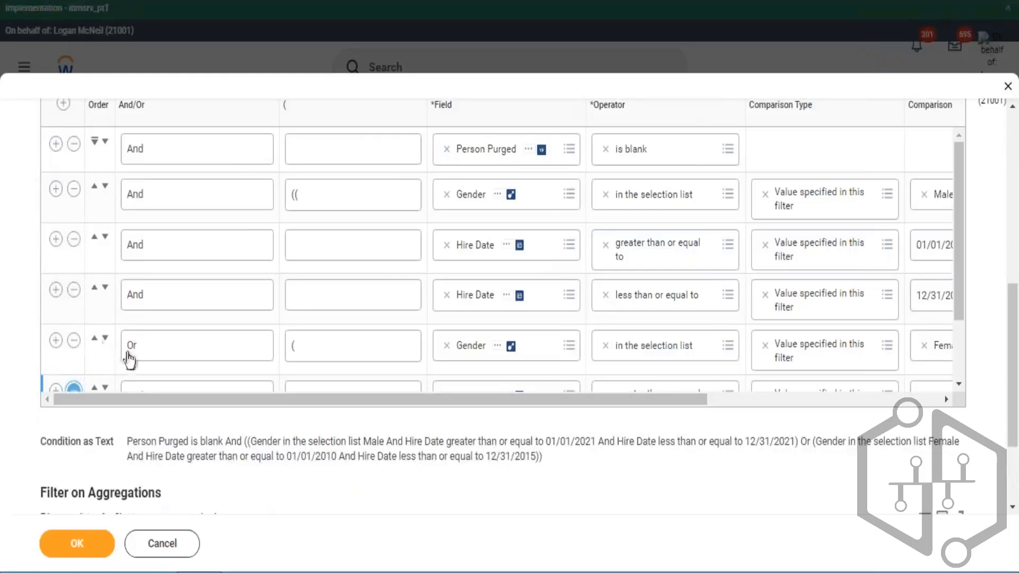
left_click(74, 340)
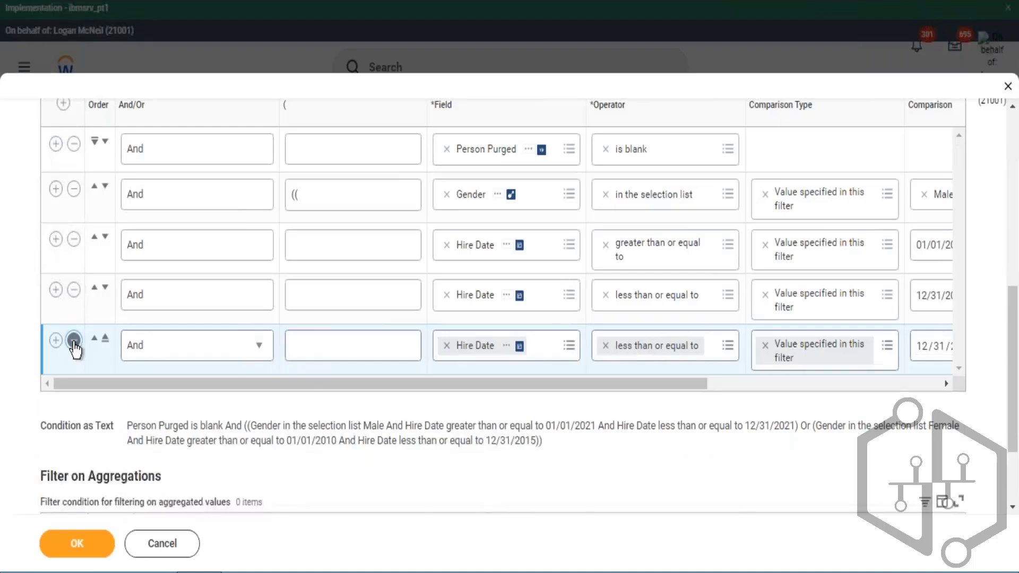
left_click(74, 340)
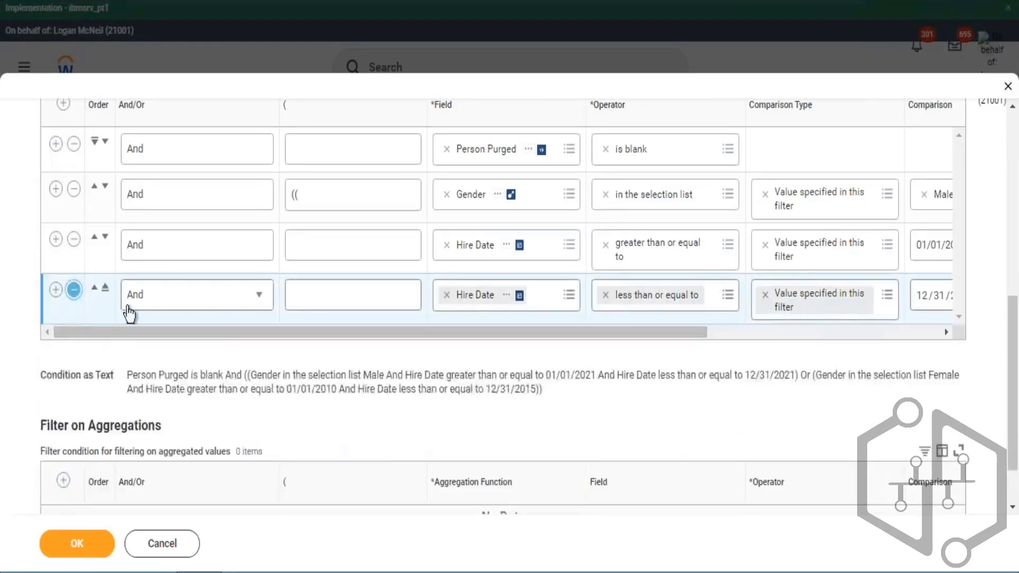
left_click(74, 189)
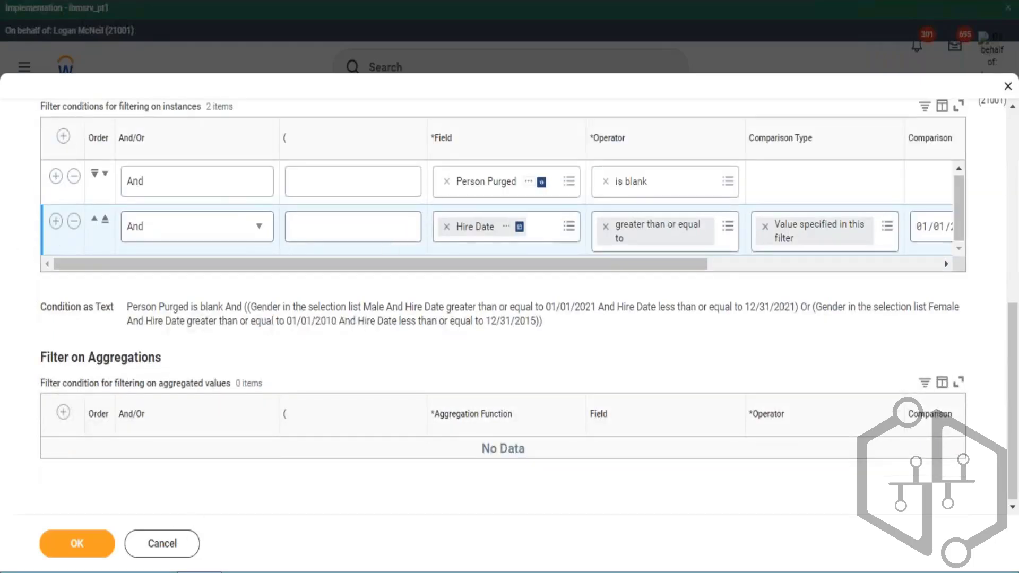
- Add a new filter row and set the Hire Date condition's comparison type to Value from another field
left_click(55, 221)
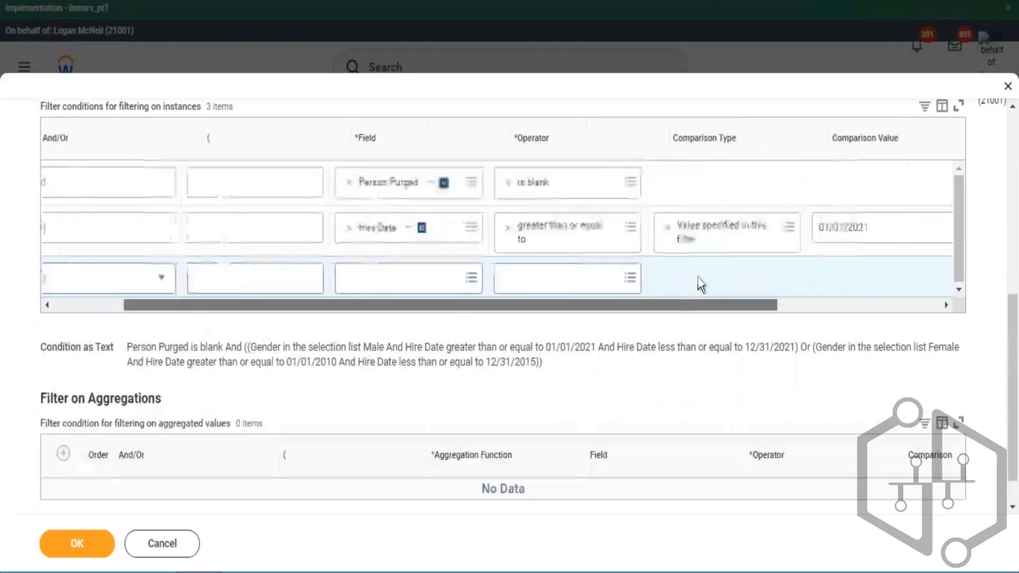
left_click(395, 289)
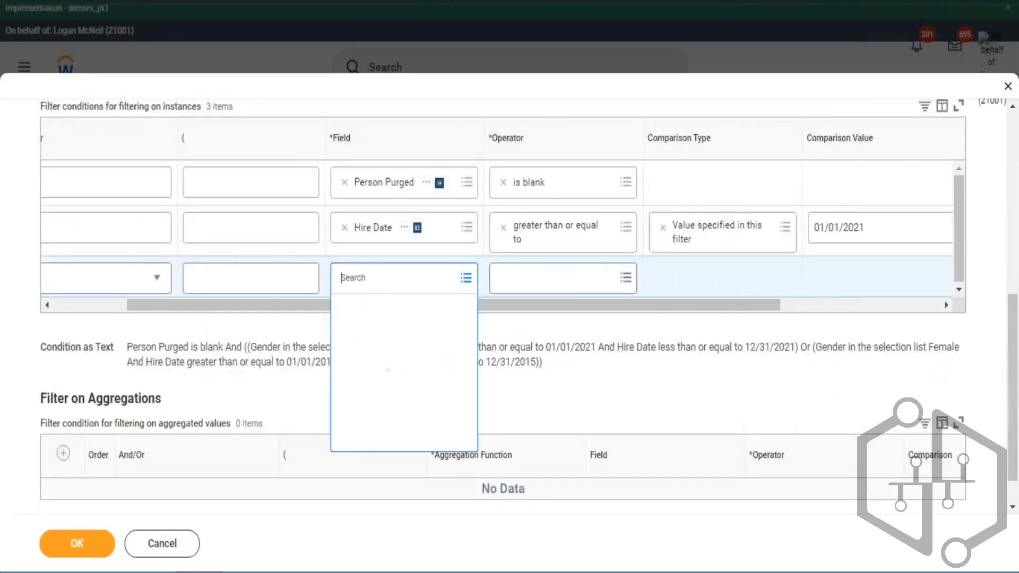
left_click(790, 228)
left_click(785, 228)
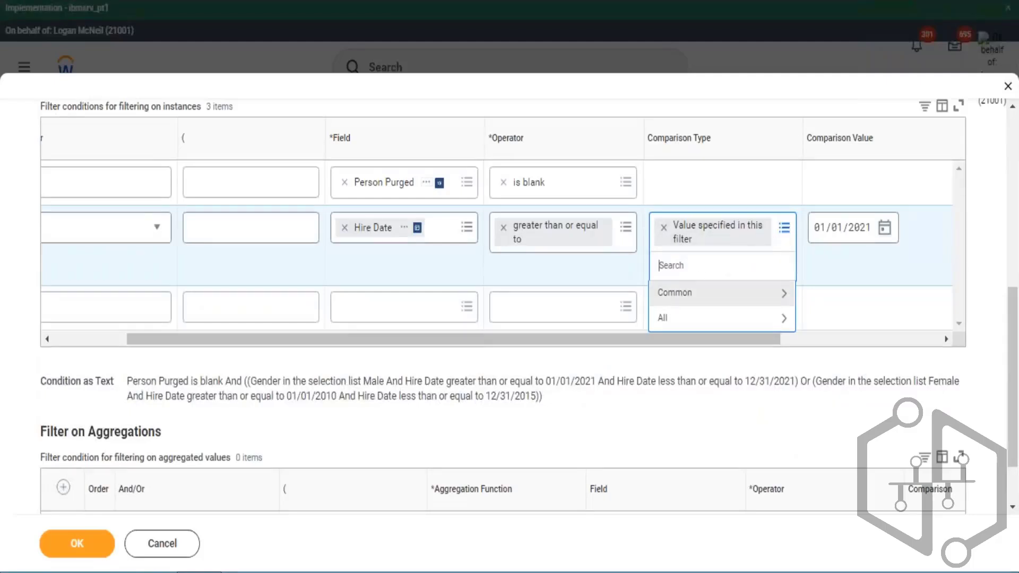
left_click(688, 297)
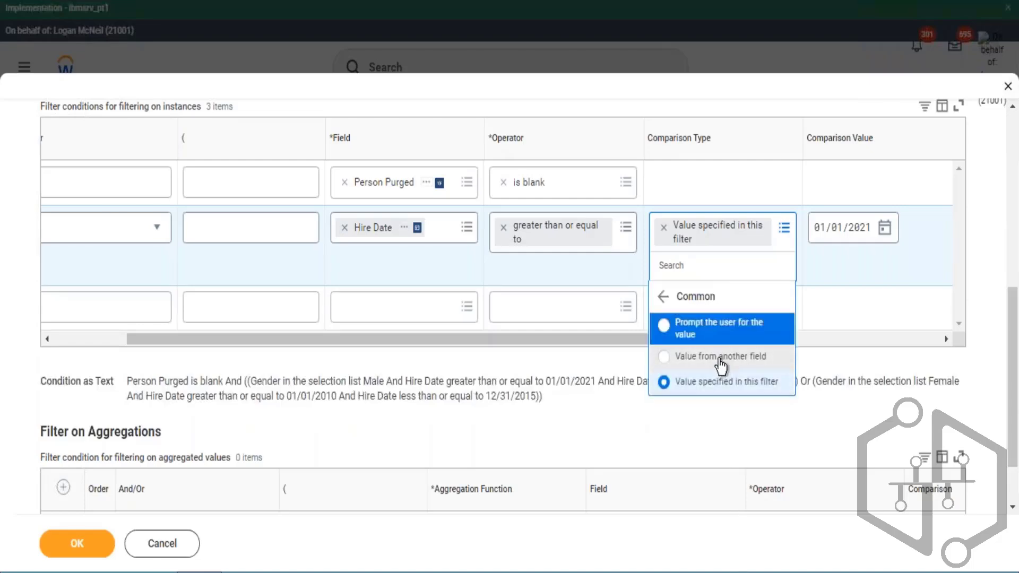
left_click(756, 365)
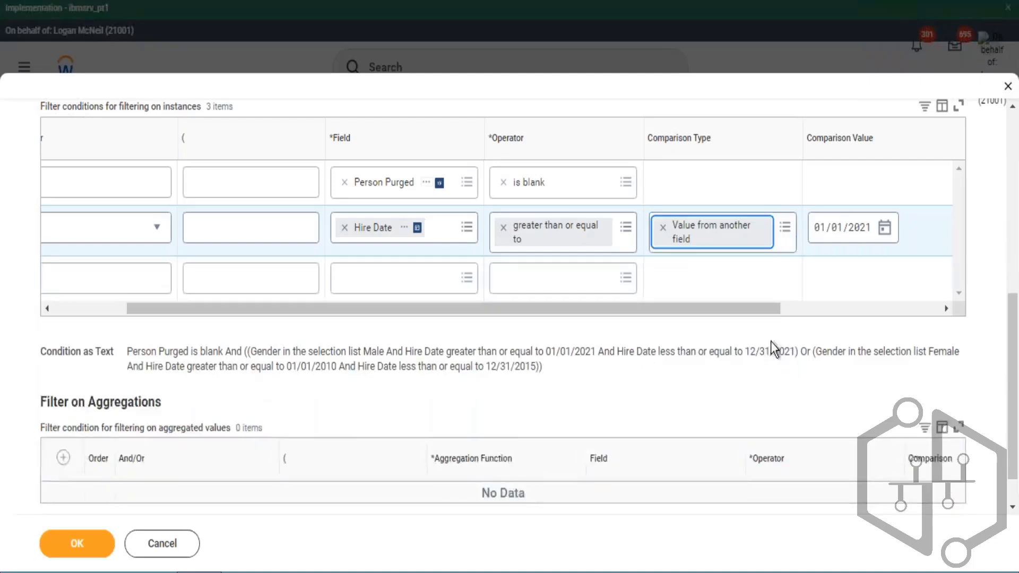
- Remove the added blank filter row
left_click_drag(699, 314, 754, 317)
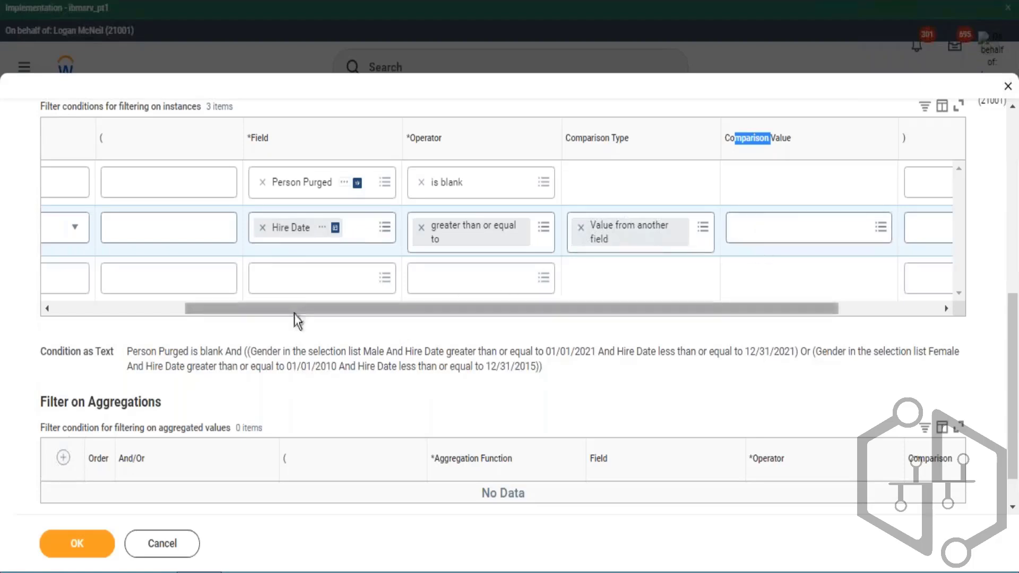
left_click_drag(294, 311, 177, 327)
left_click(74, 273)
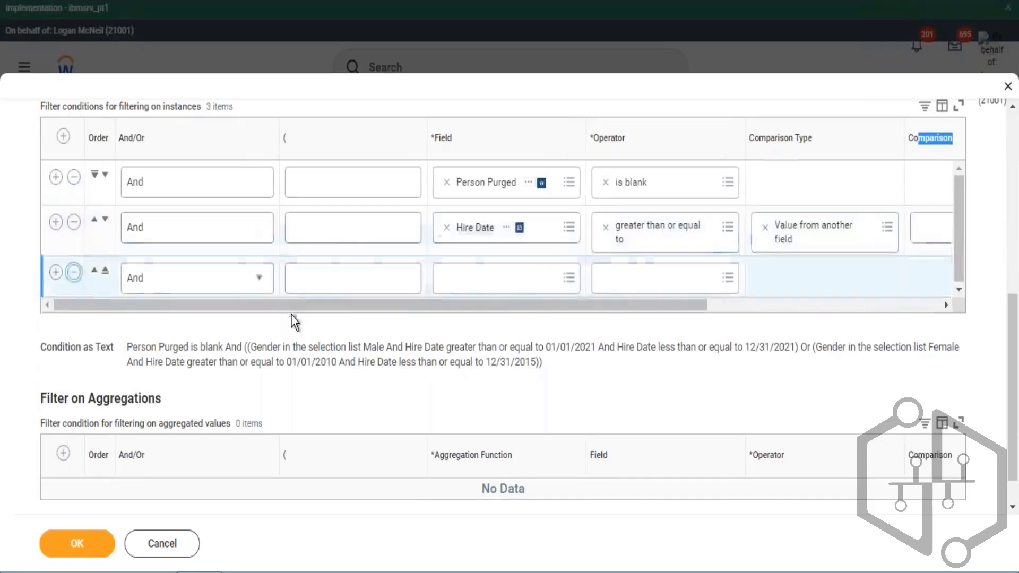
- Open the Hire Date condition's comparison value list and browse the available date fields
left_click_drag(419, 264, 601, 281)
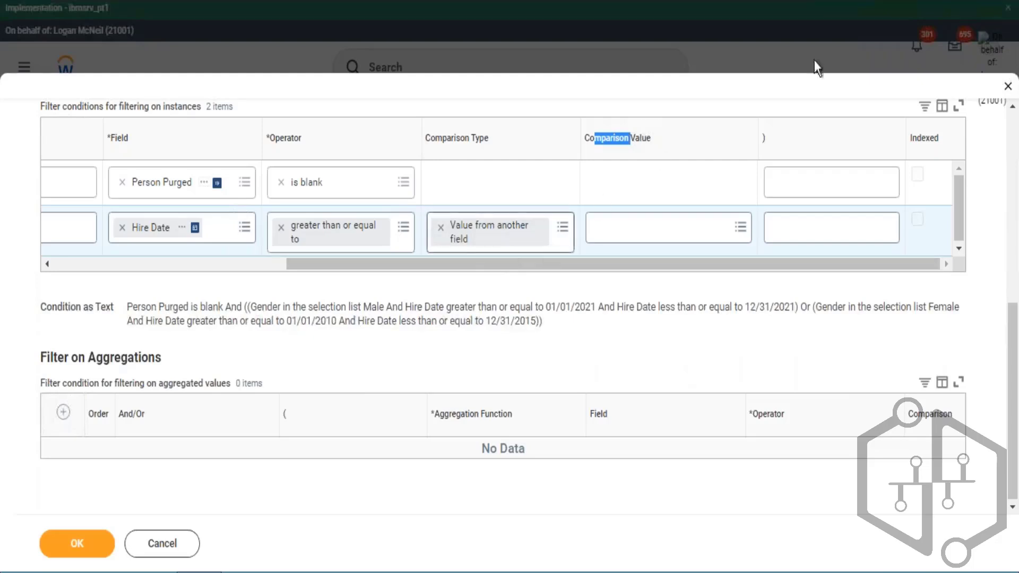
left_click(640, 228)
left_click(670, 233)
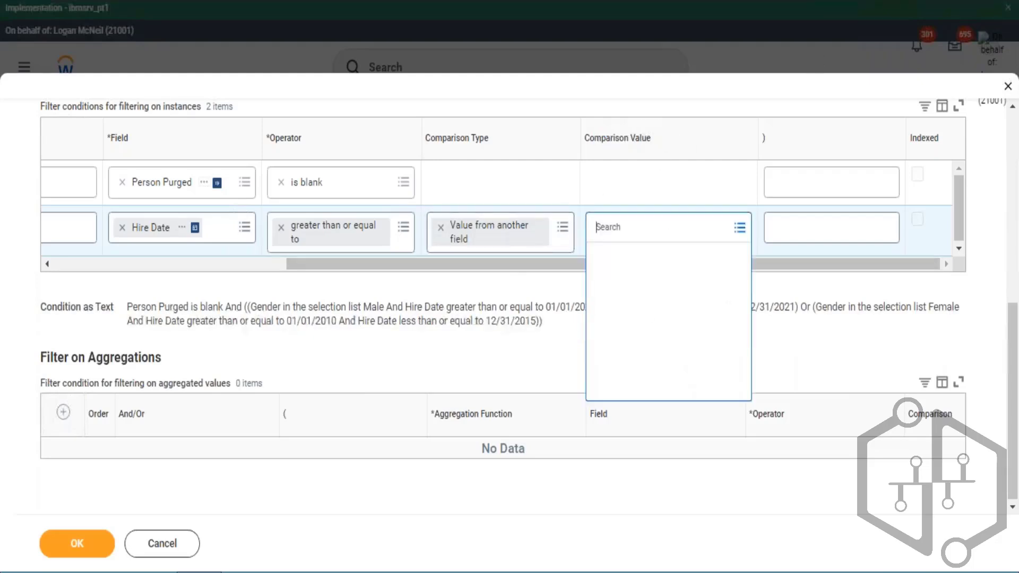
left_click(605, 283)
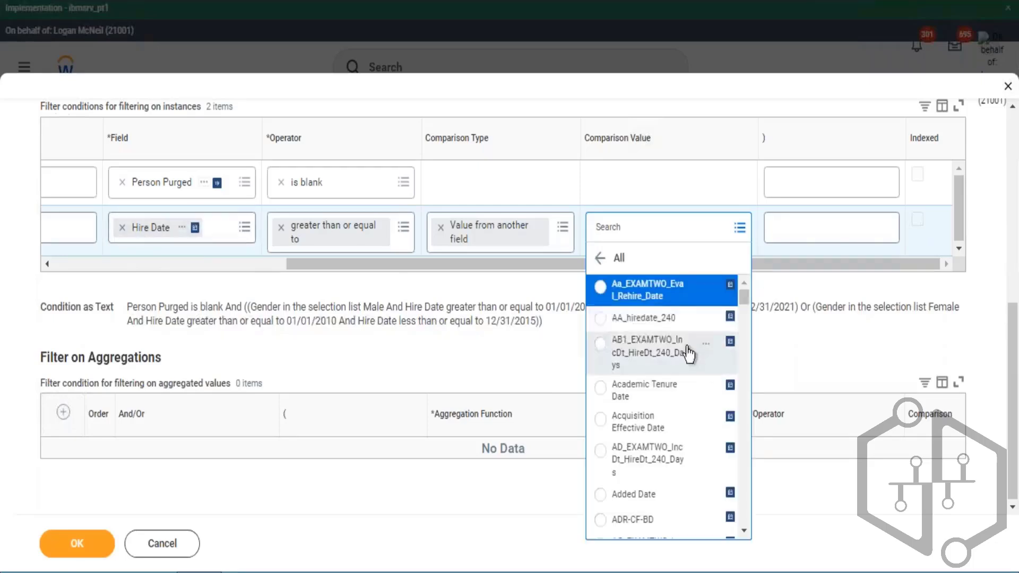
scroll(685, 350, "down", 2)
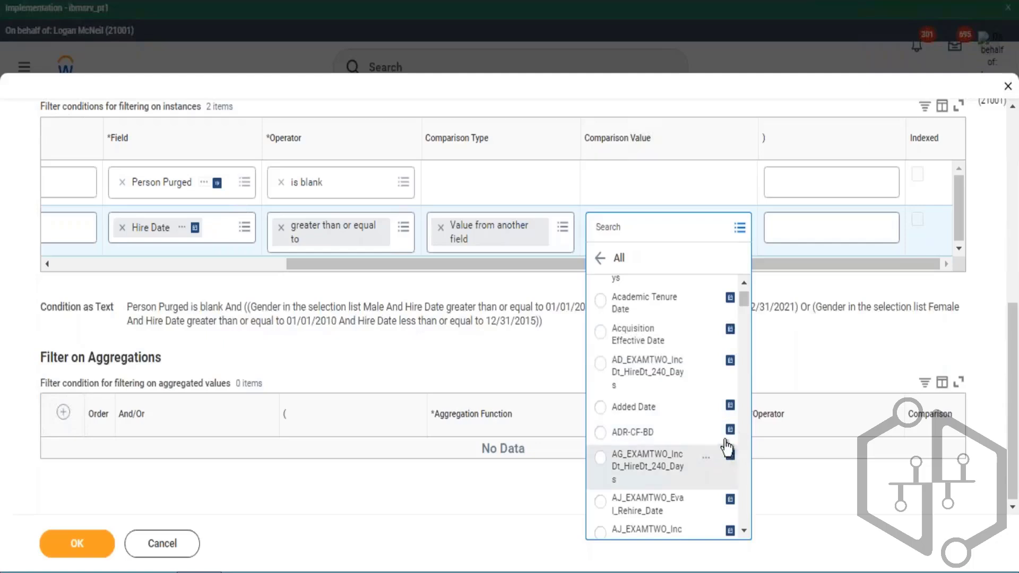
scroll(727, 448, "down", 5)
scroll(690, 400, "down", 4)
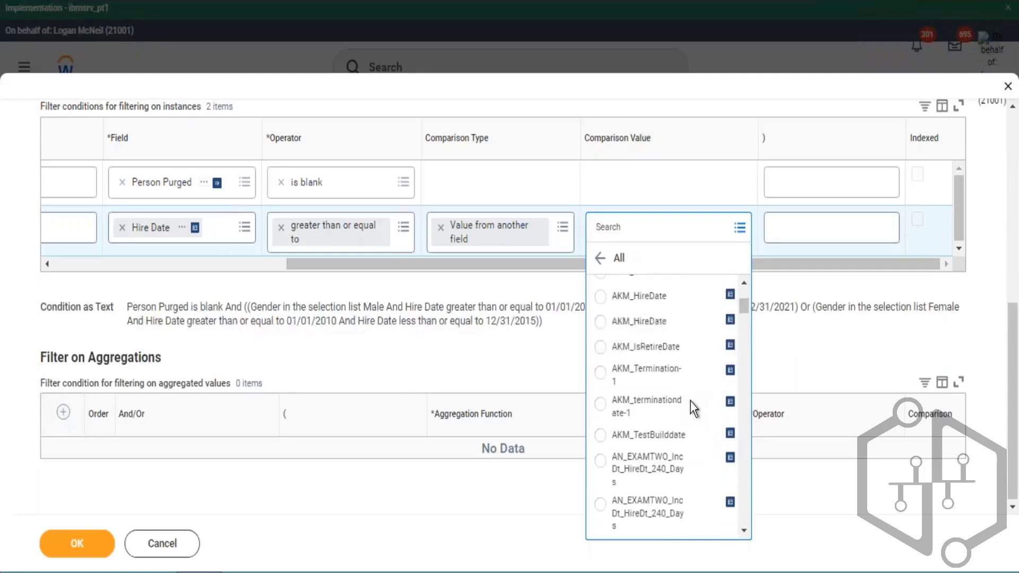
scroll(701, 413, "down", 8)
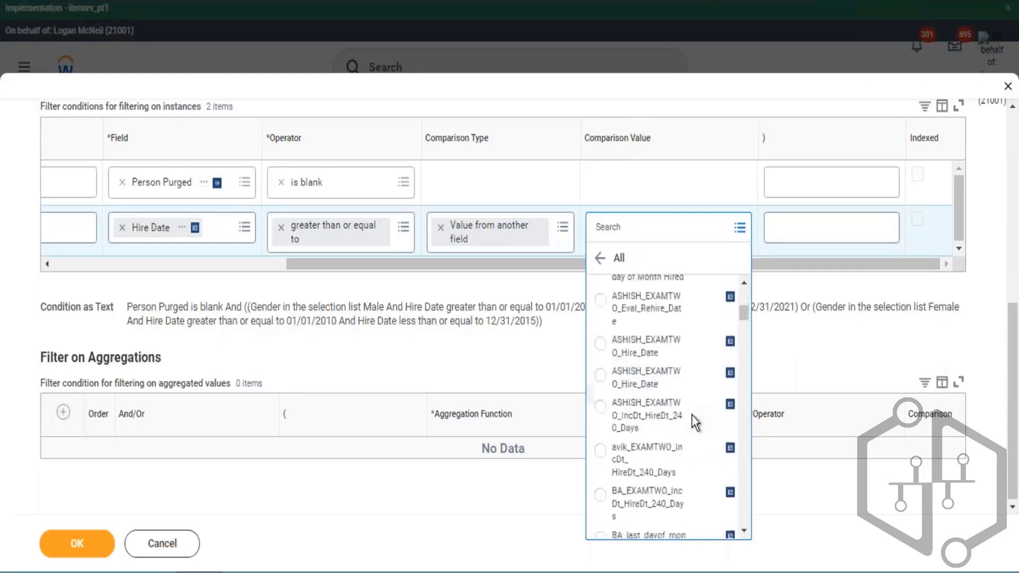
scroll(695, 414, "down", 3)
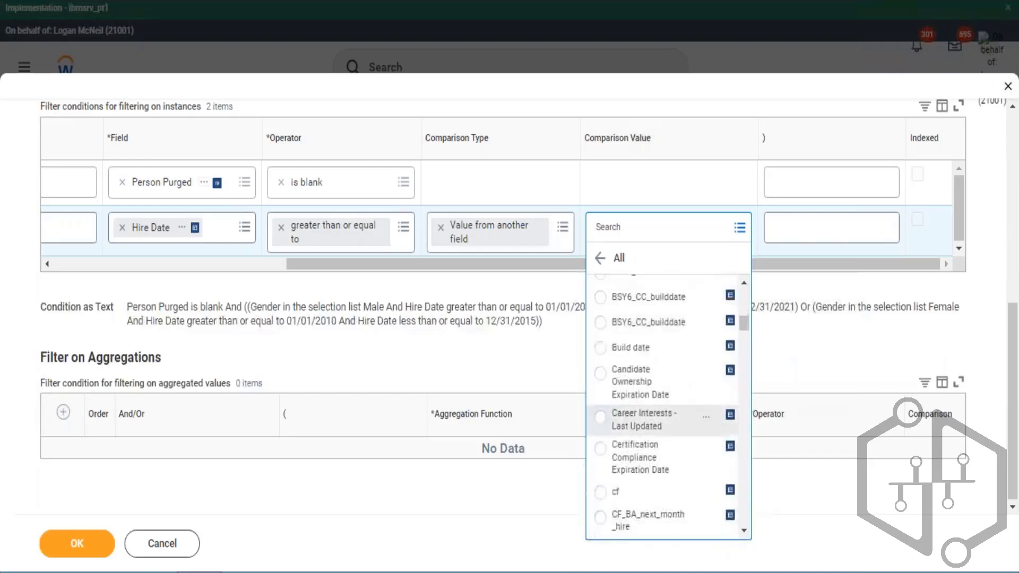
scroll(700, 406, "down", 2)
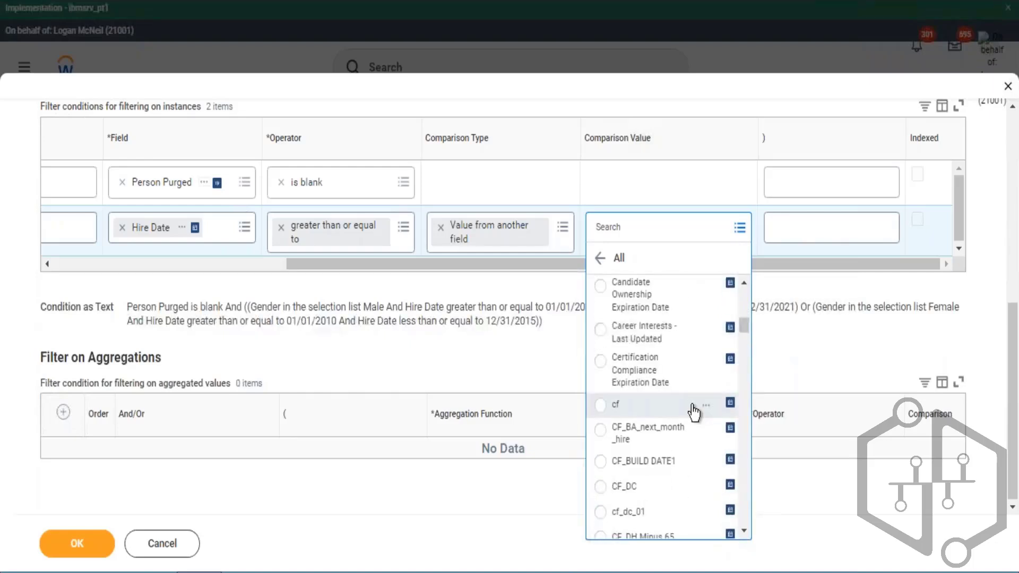
scroll(690, 393, "up", 2)
scroll(688, 387, "up", 2)
scroll(687, 387, "down", 4)
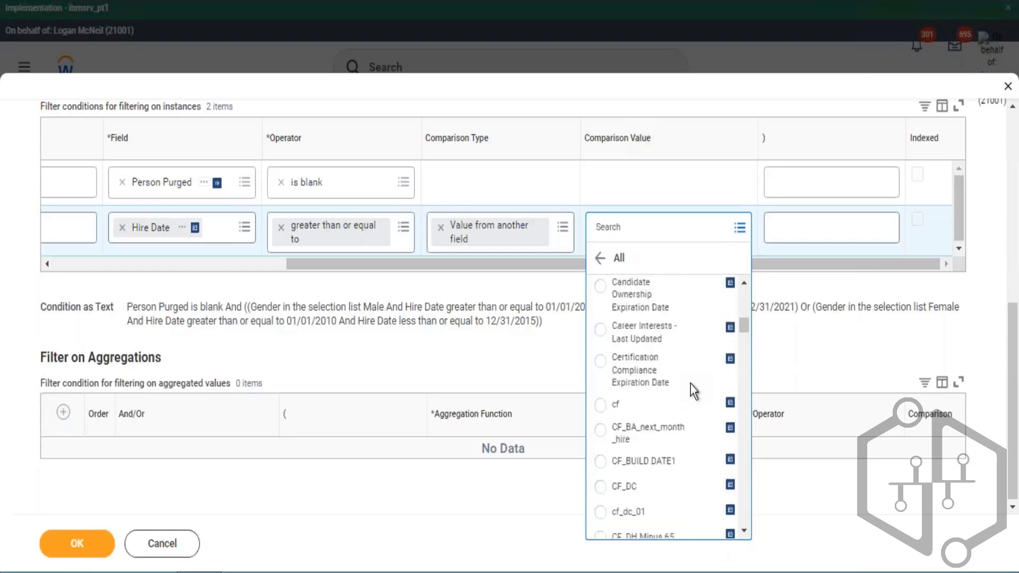
scroll(693, 393, "down", 8)
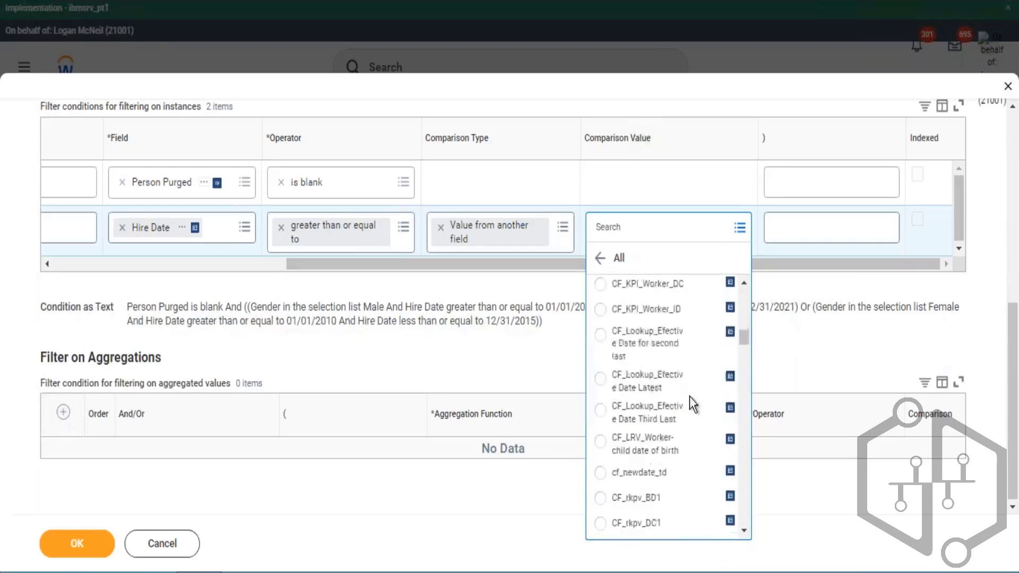
scroll(690, 396, "down", 3)
scroll(693, 403, "down", 3)
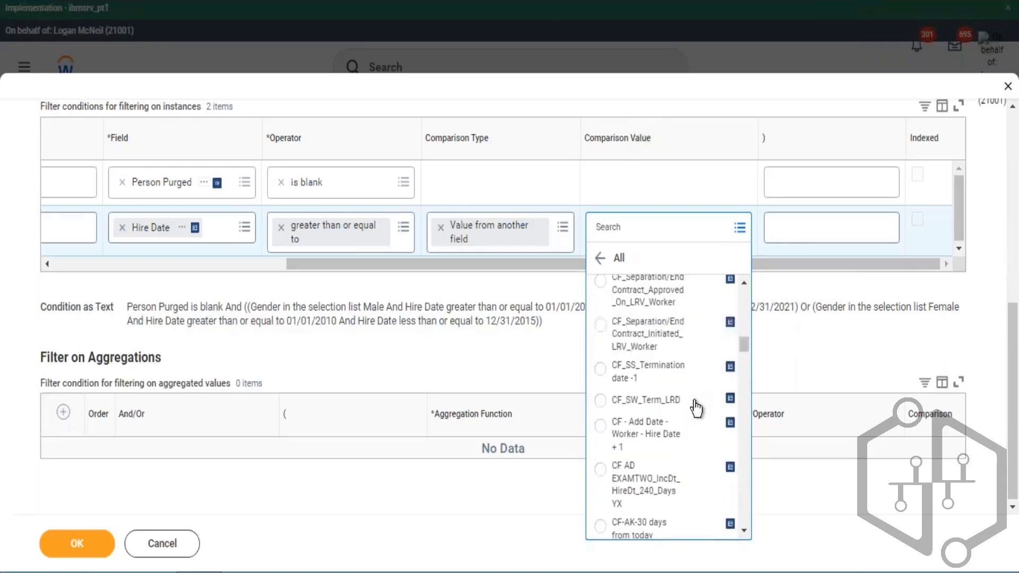
scroll(693, 404, "down", 5)
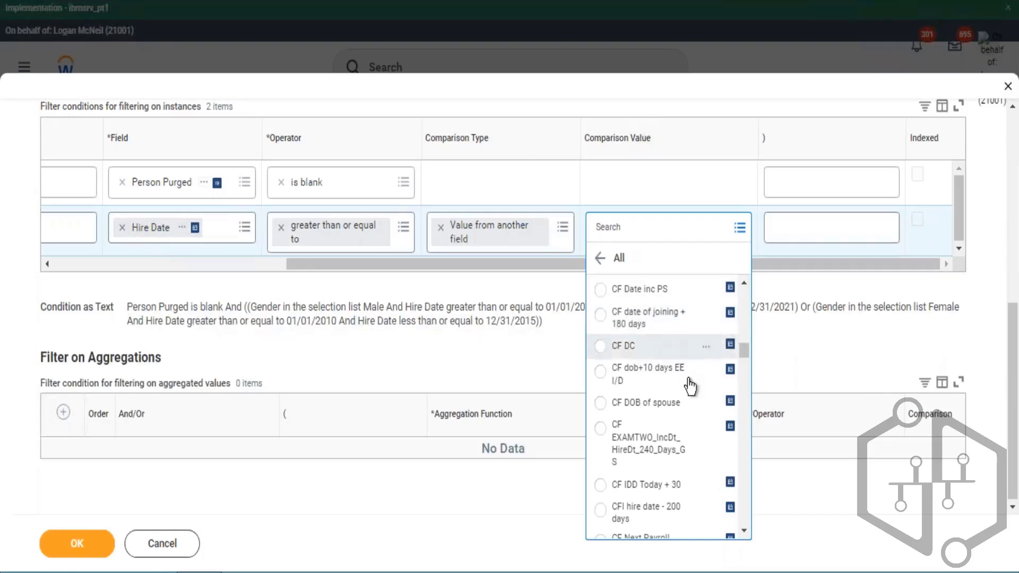
scroll(688, 378, "down", 2)
scroll(688, 378, "down", 6)
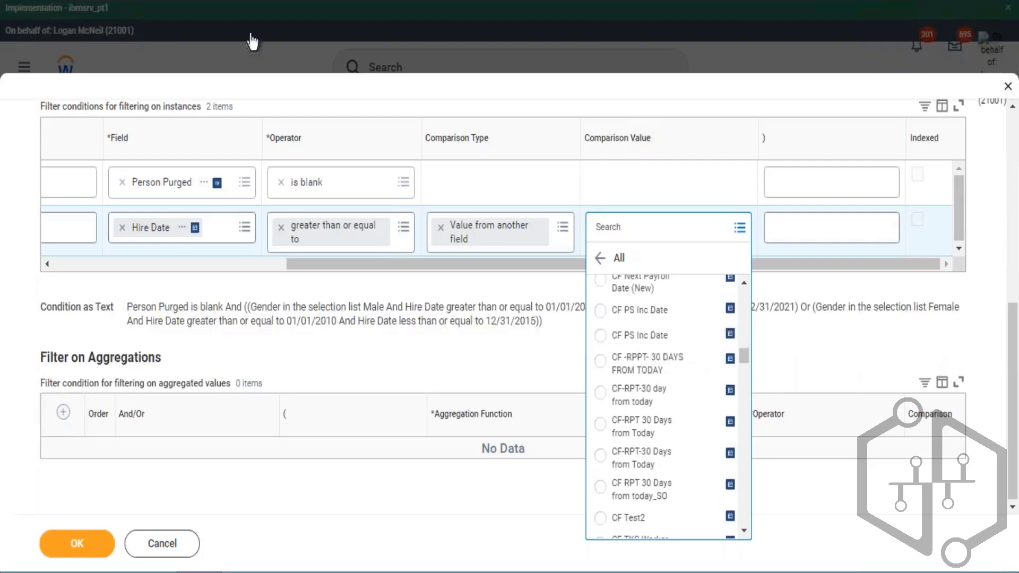
- Return to the report's columns and examine the listed fields, including the calculated fields
left_click_drag(443, 264, 74, 263)
scroll(205, 182, "up", 7)
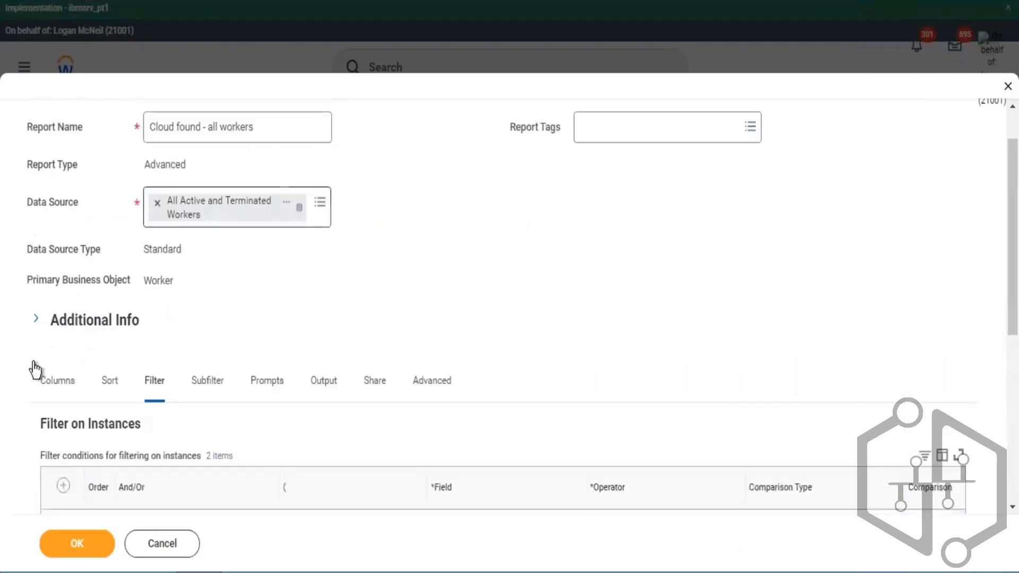
scroll(480, 180, "down", 8)
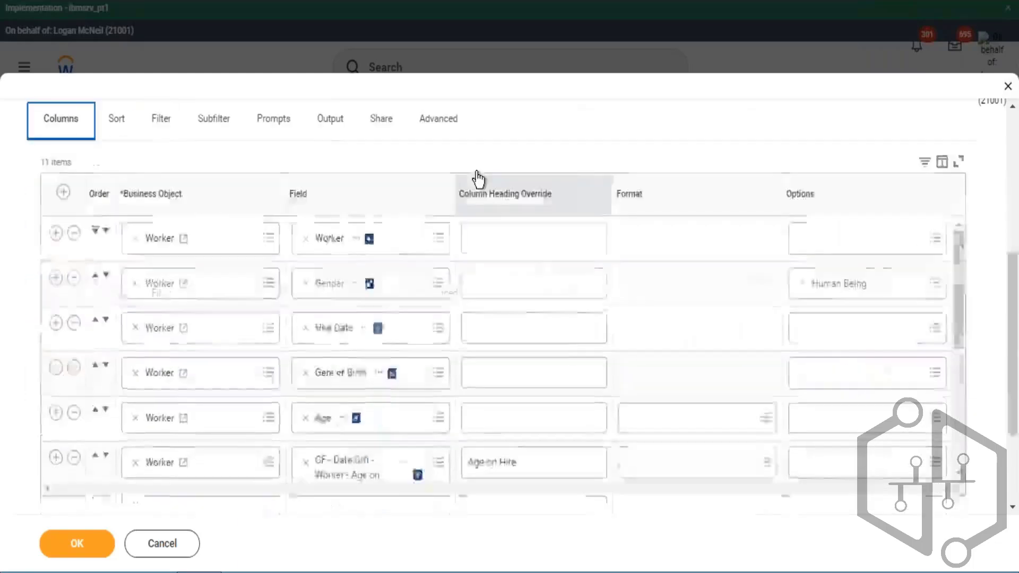
scroll(414, 263, "down", 2)
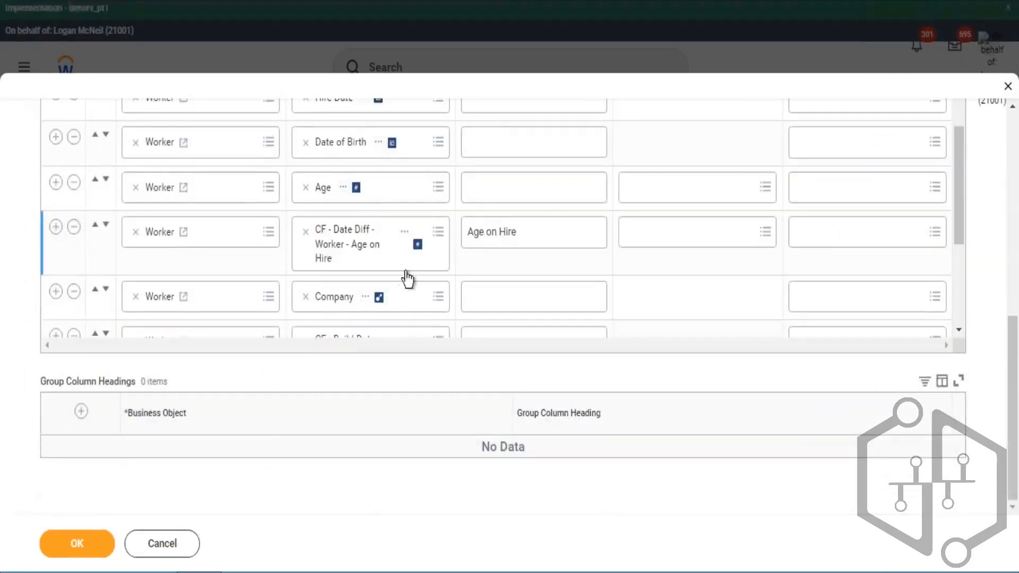
scroll(410, 277, "down", 4)
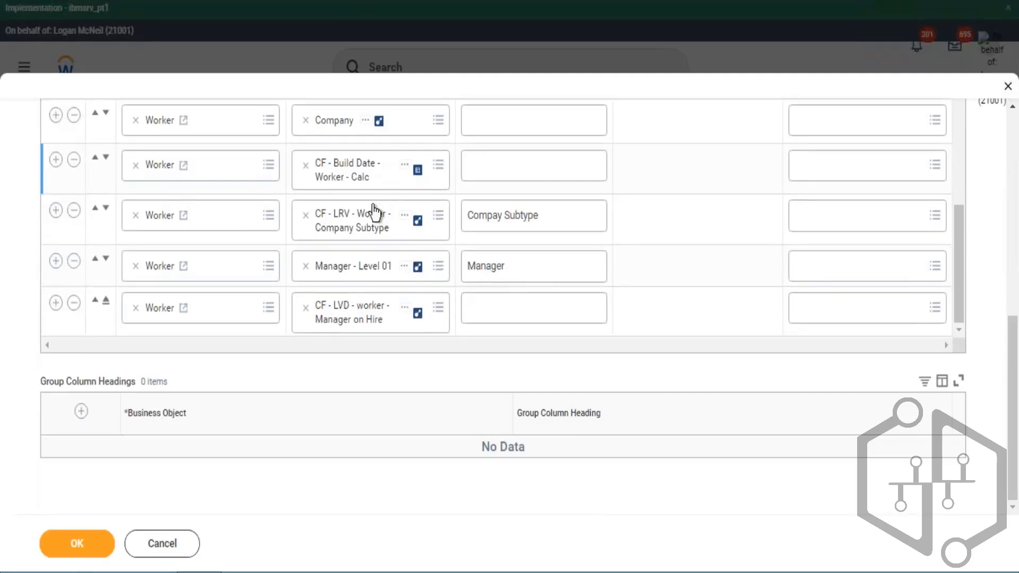
right_click(406, 165)
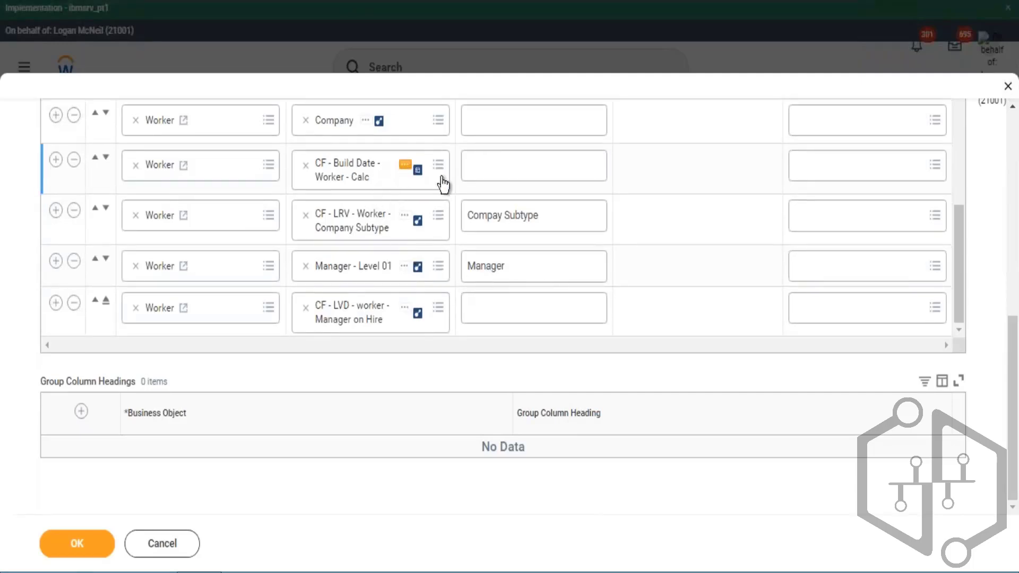
left_click(435, 227)
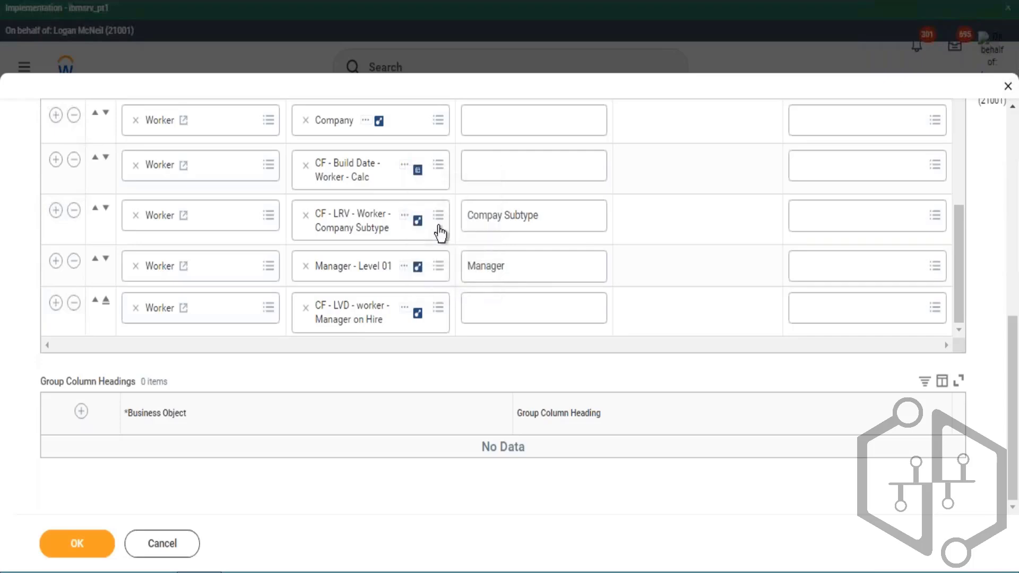
scroll(371, 229, "down", 3)
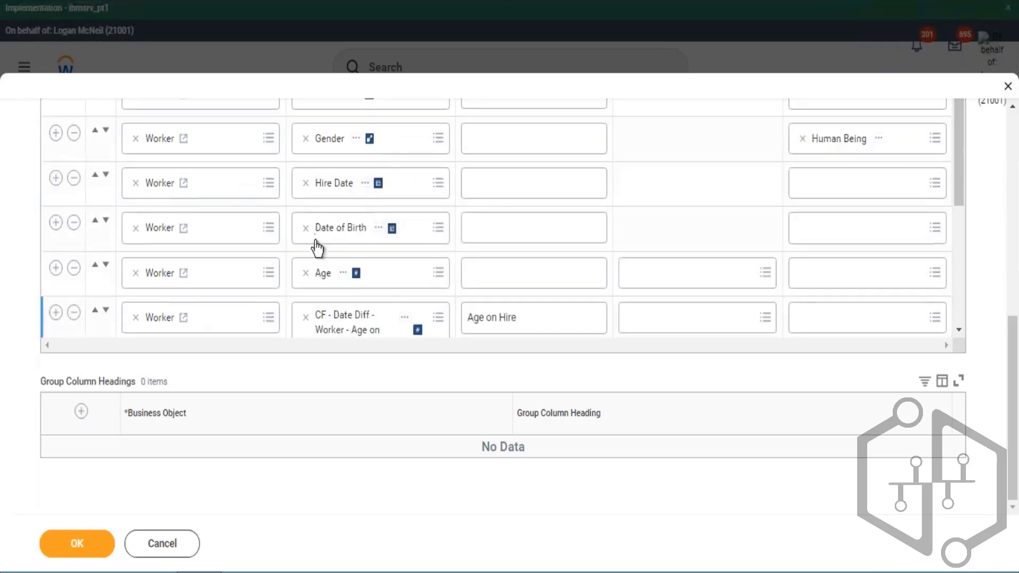
- On the Filter tab, set the Hire Date condition's comparison value to the field CF - Build Date - Worker - Calc
scroll(313, 239, "up", 10)
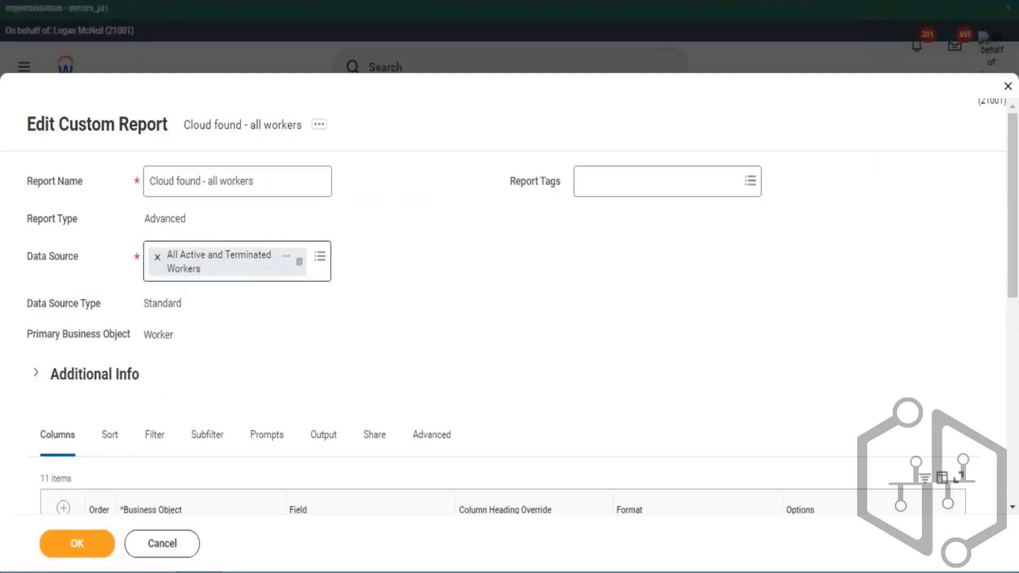
left_click(162, 436)
scroll(717, 296, "down", 2)
scroll(717, 295, "down", 5)
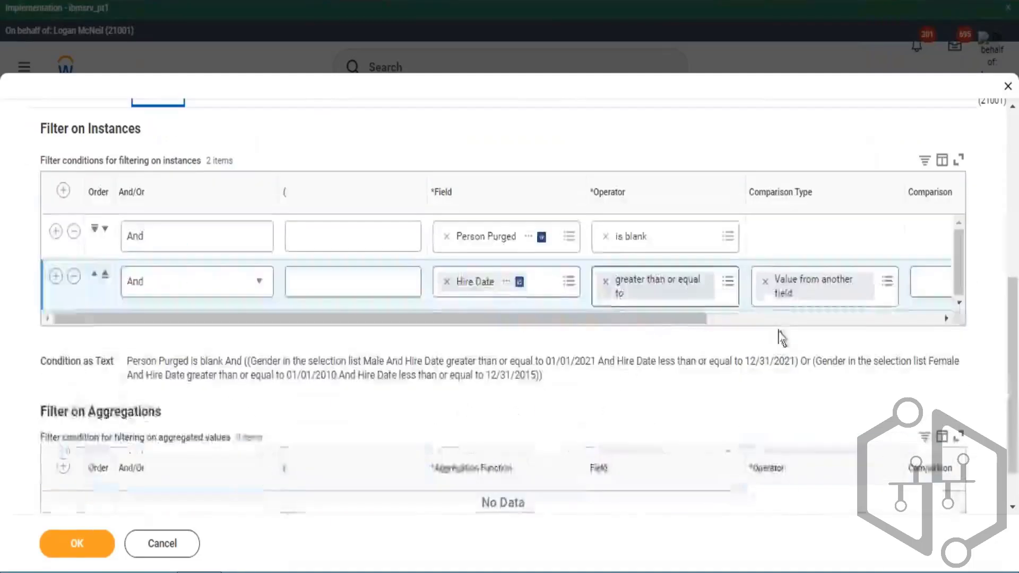
scroll(653, 332, "right", 5)
left_click(738, 269)
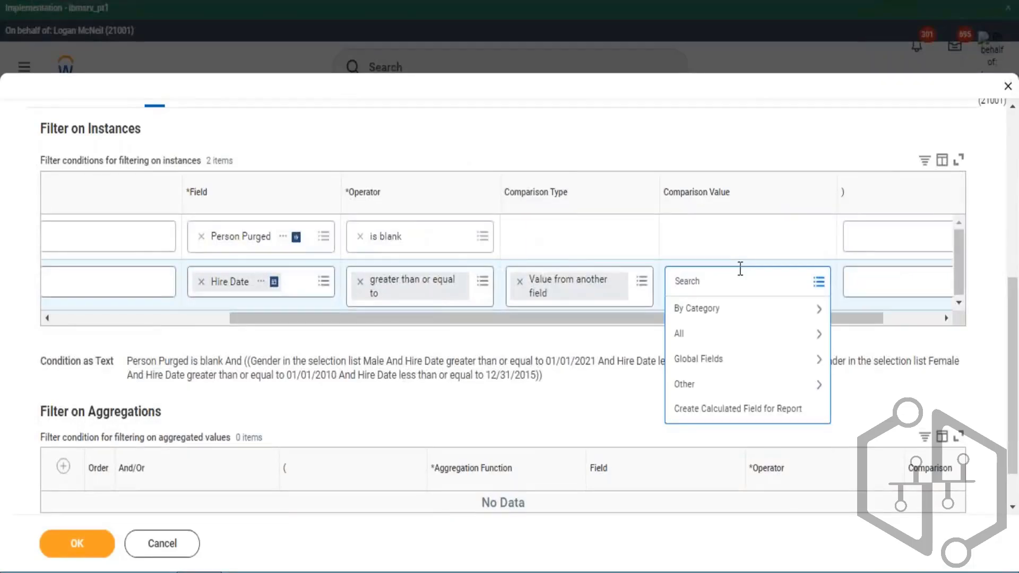
key("ctrl+v")
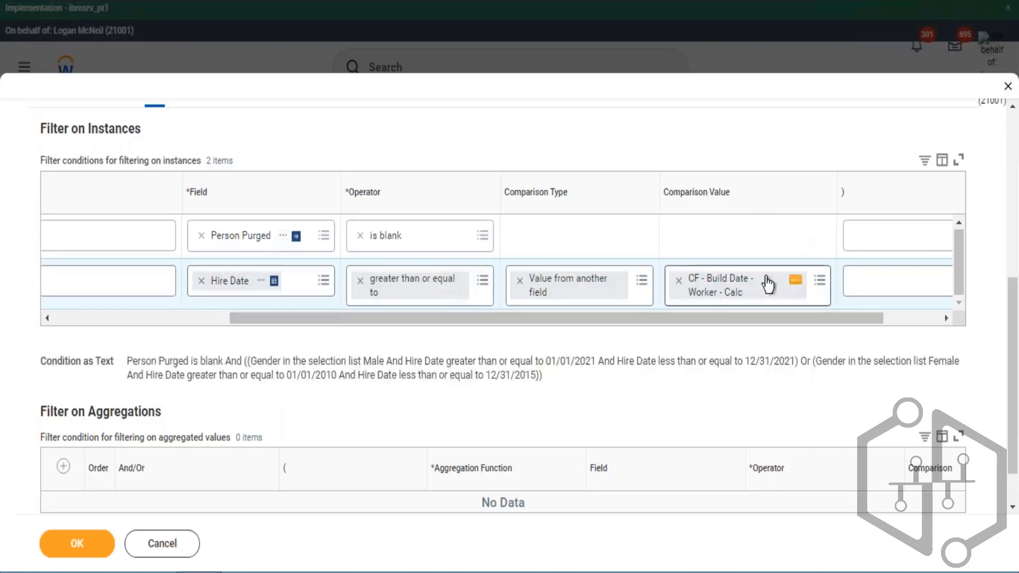
- Open the CF - Build Date - Worker - Calc calculated field and examine its year, month and day settings
left_click(796, 290)
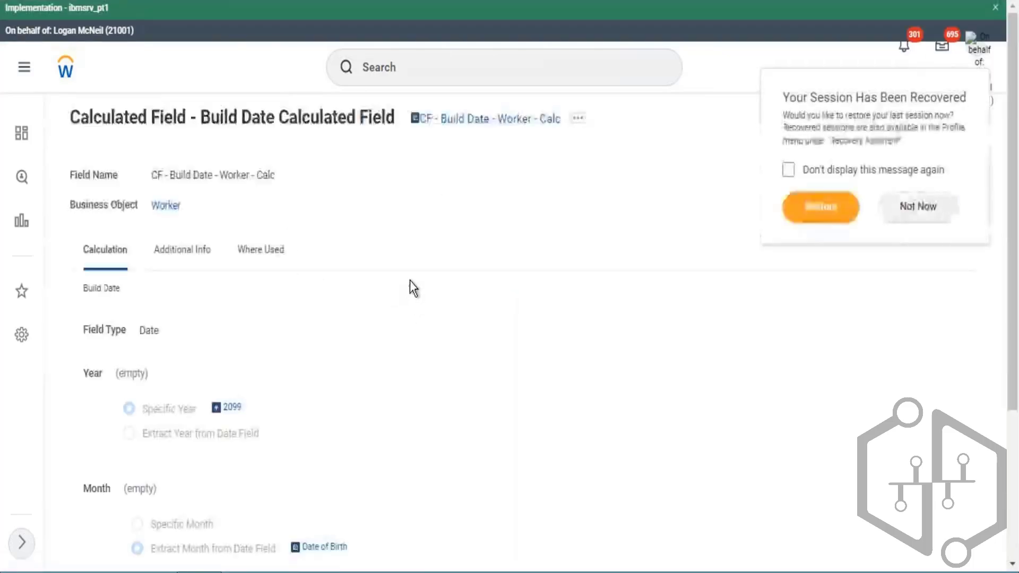
scroll(415, 281, "down", 4)
left_click_drag(201, 194, 257, 203)
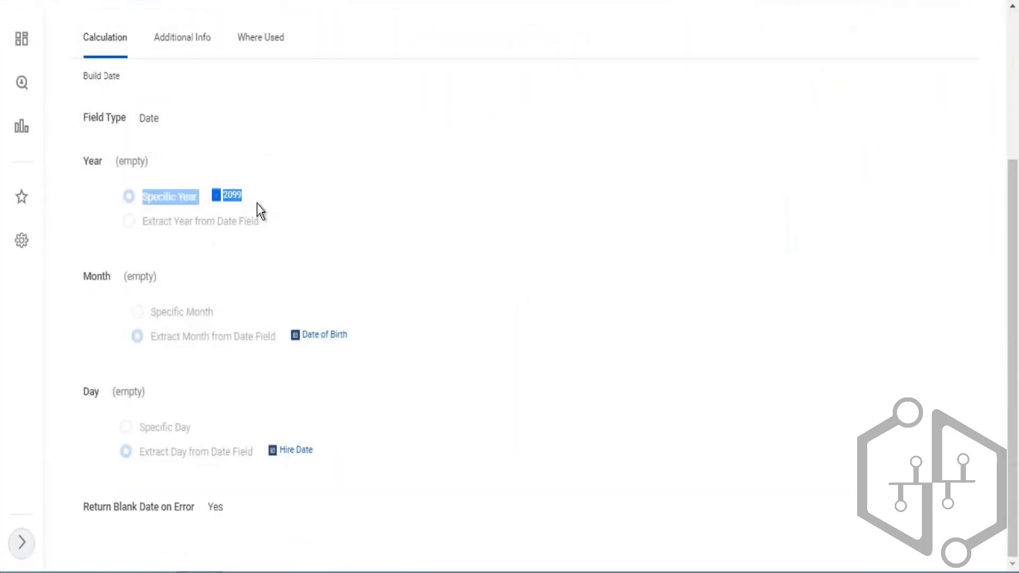
triple_click(375, 348)
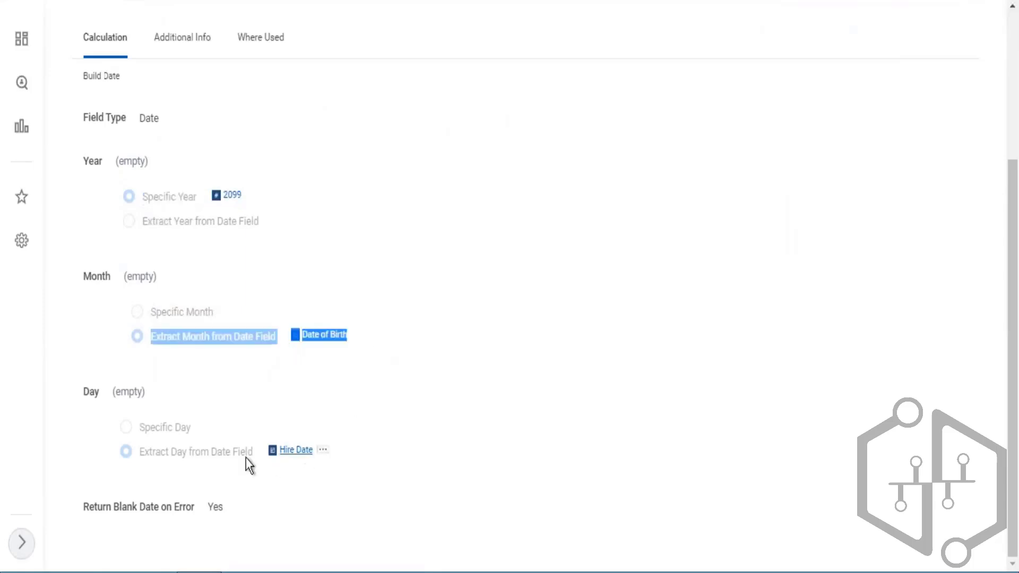
triple_click(332, 459)
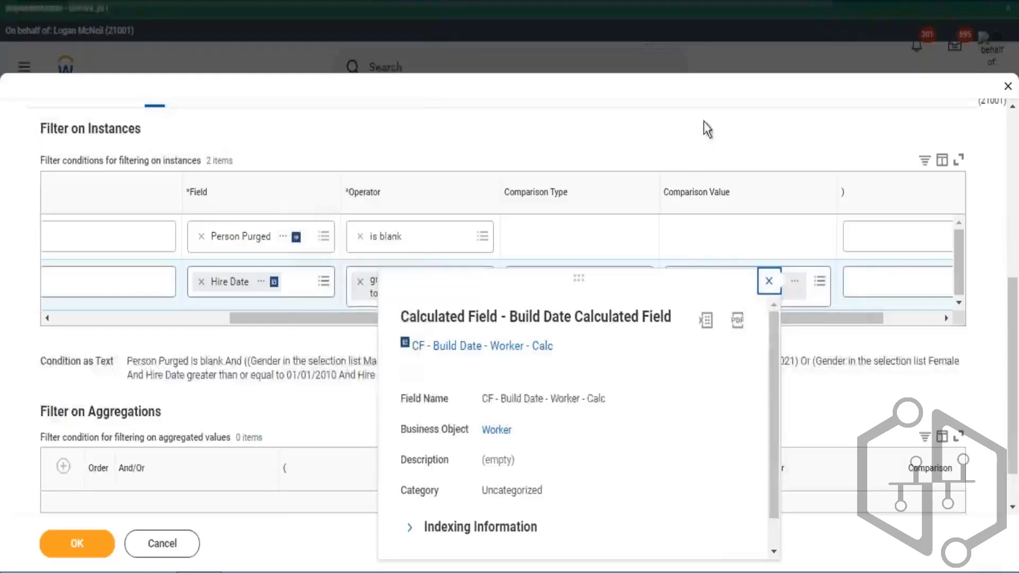
left_click(704, 122)
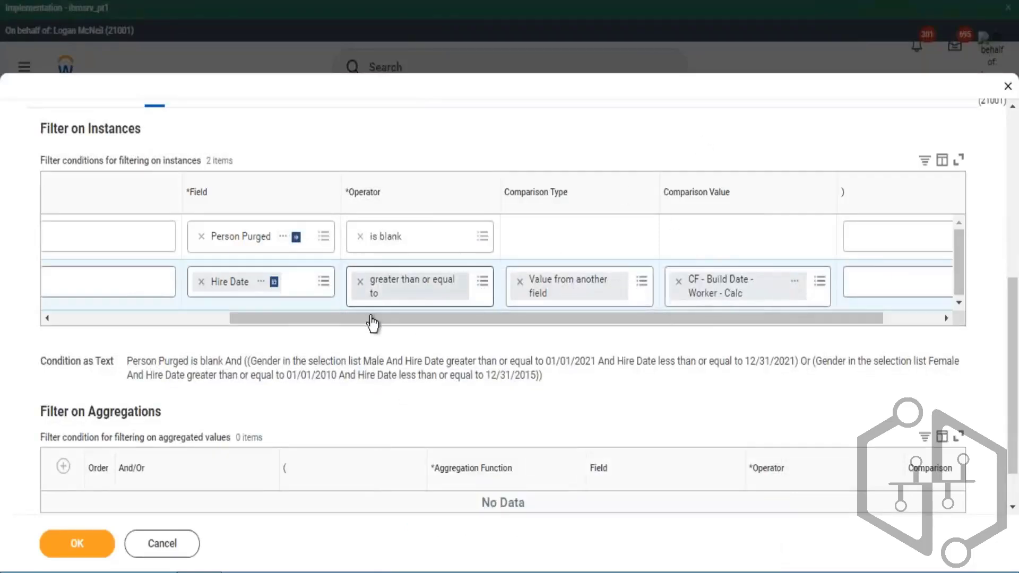
- Remove the blank filter row added below the Hire Date condition
scroll(301, 327, "left", 5)
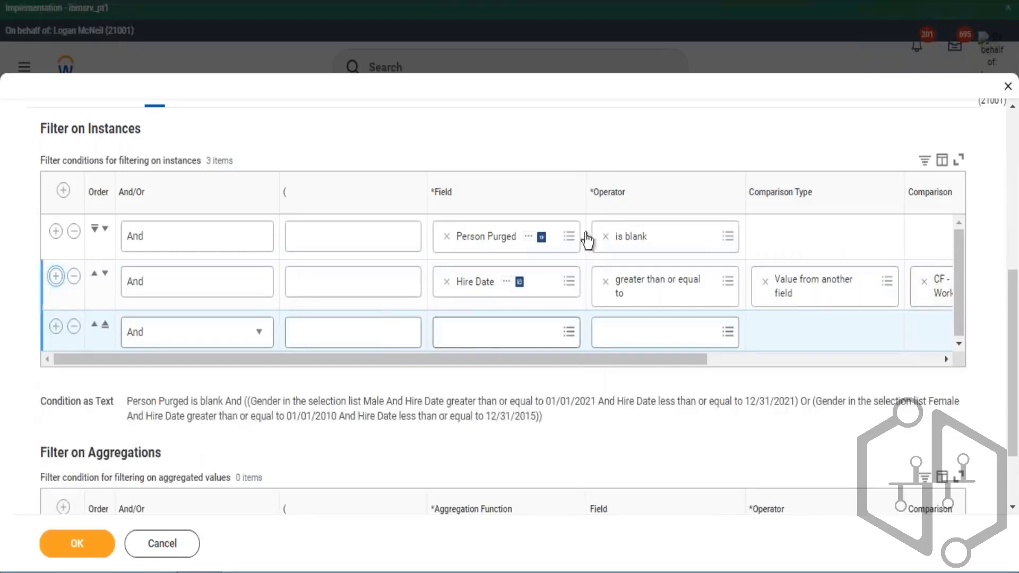
scroll(541, 275, "down", 2)
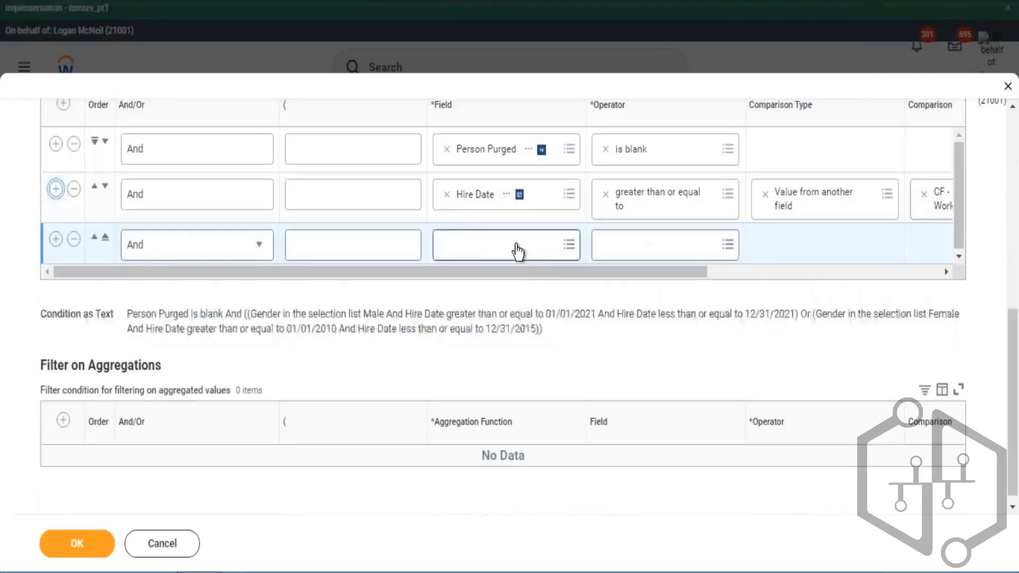
left_click(74, 242)
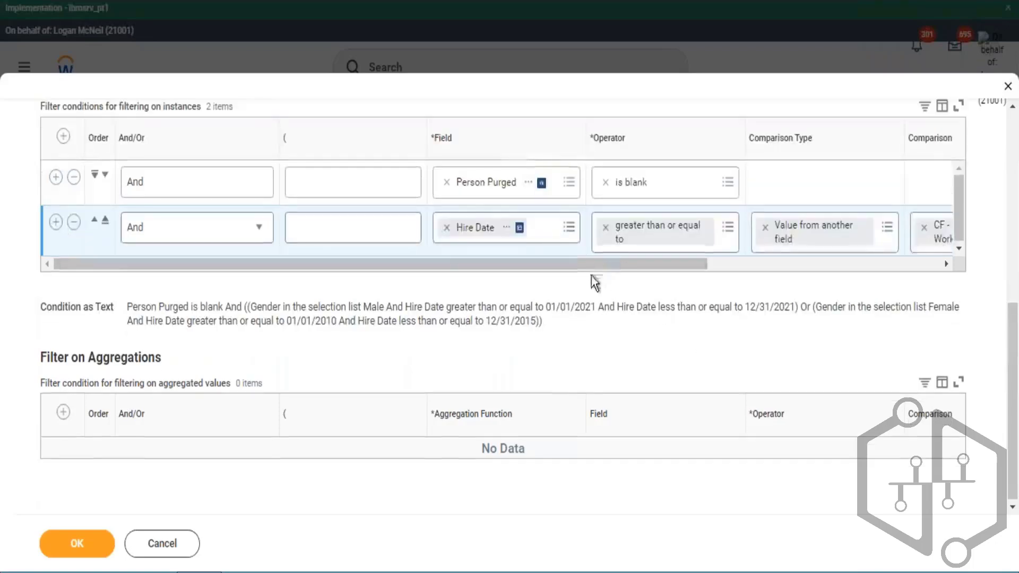
- Reopen the CF - Build Date - Worker - Calc calculated field and review its year, month and day sources again
scroll(719, 279, "right", 3)
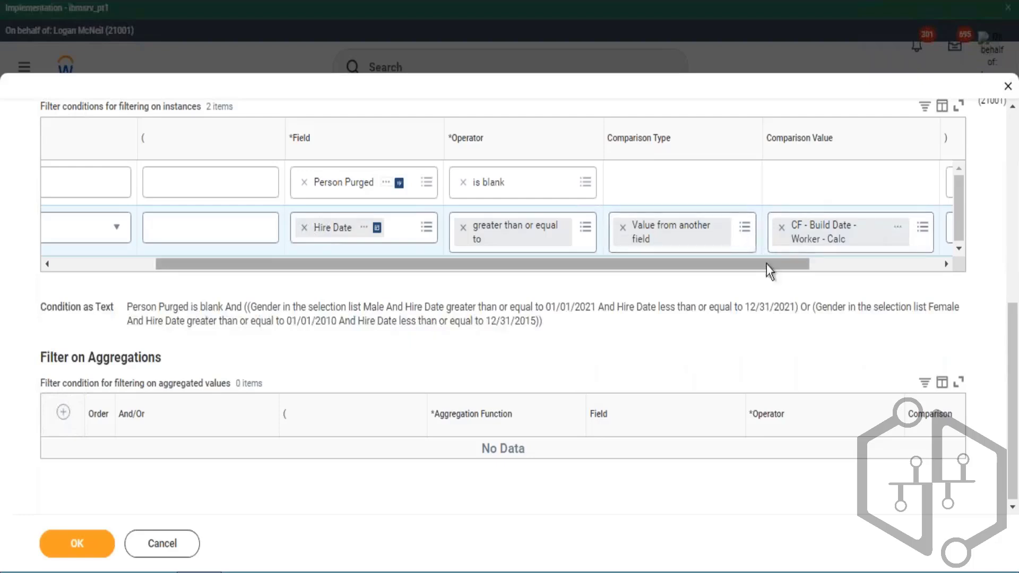
left_click(906, 229)
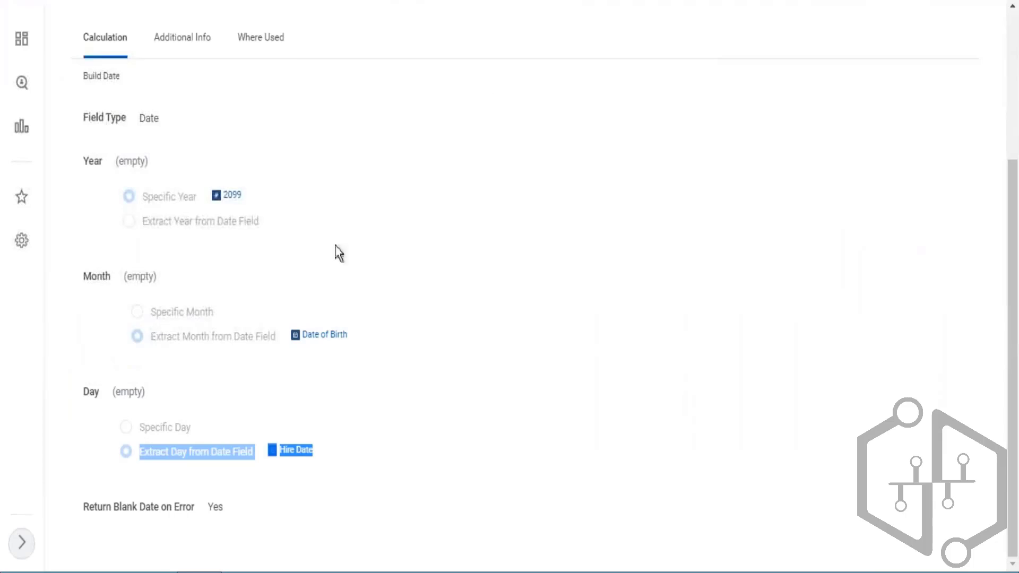
left_click(389, 226)
scroll(351, 205, "up", 2)
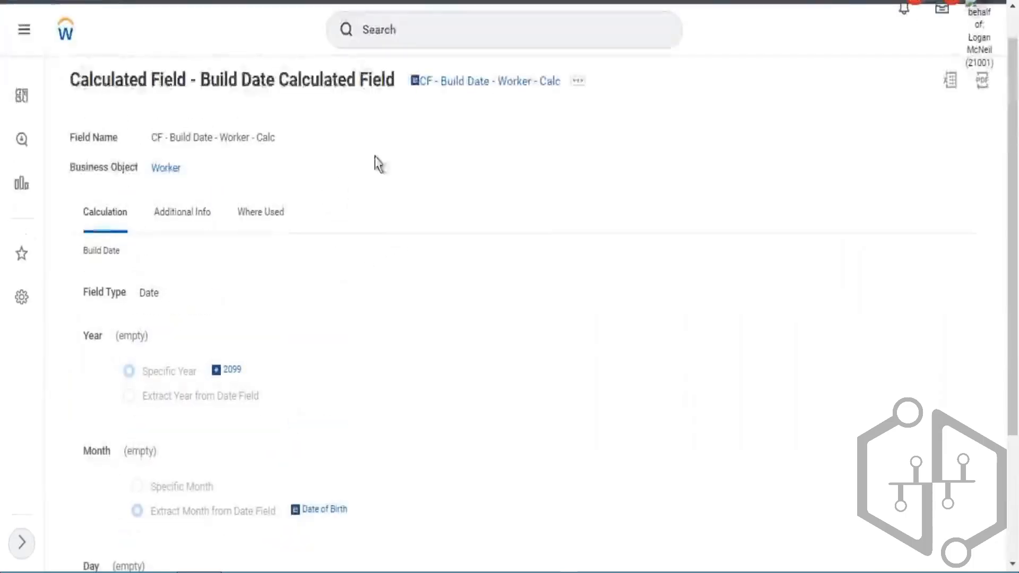
scroll(379, 154, "down", 1)
scroll(380, 154, "down", 2)
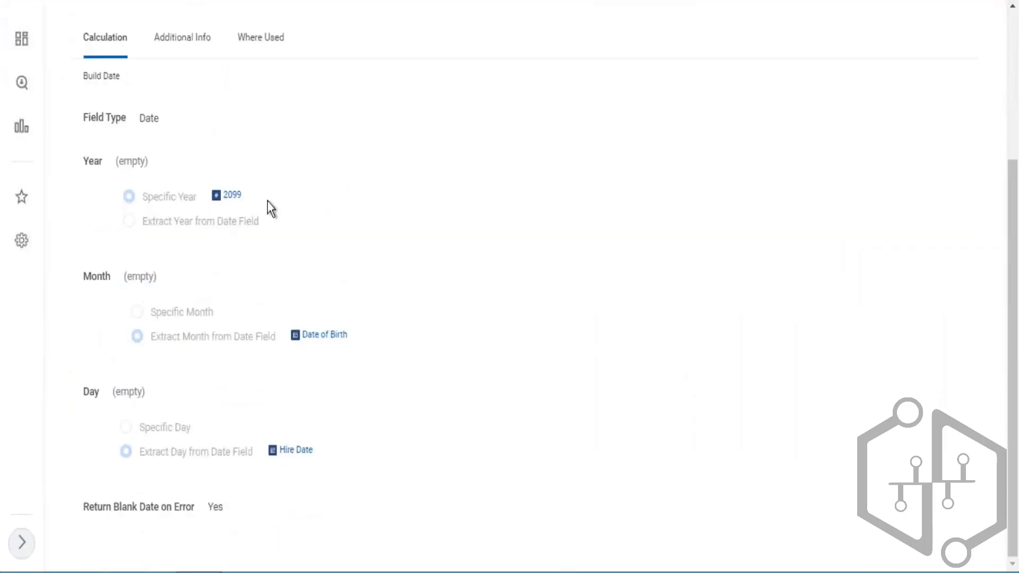
triple_click(217, 207)
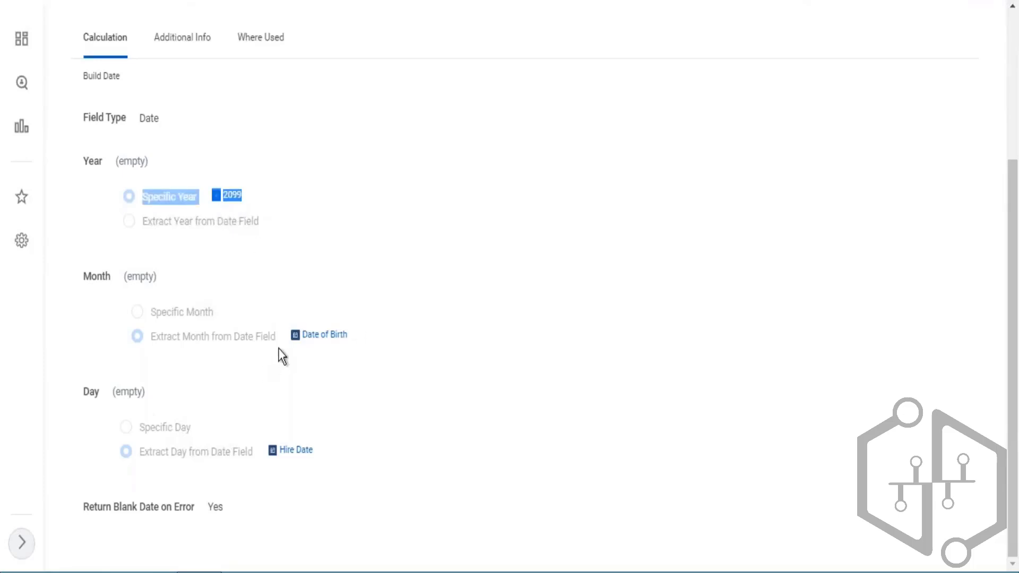
triple_click(296, 347)
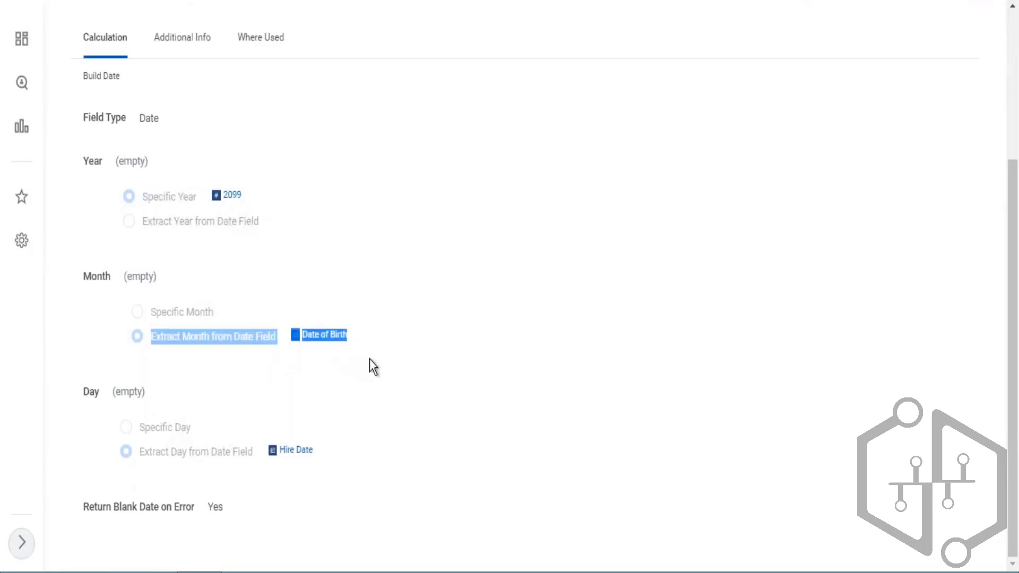
triple_click(263, 450)
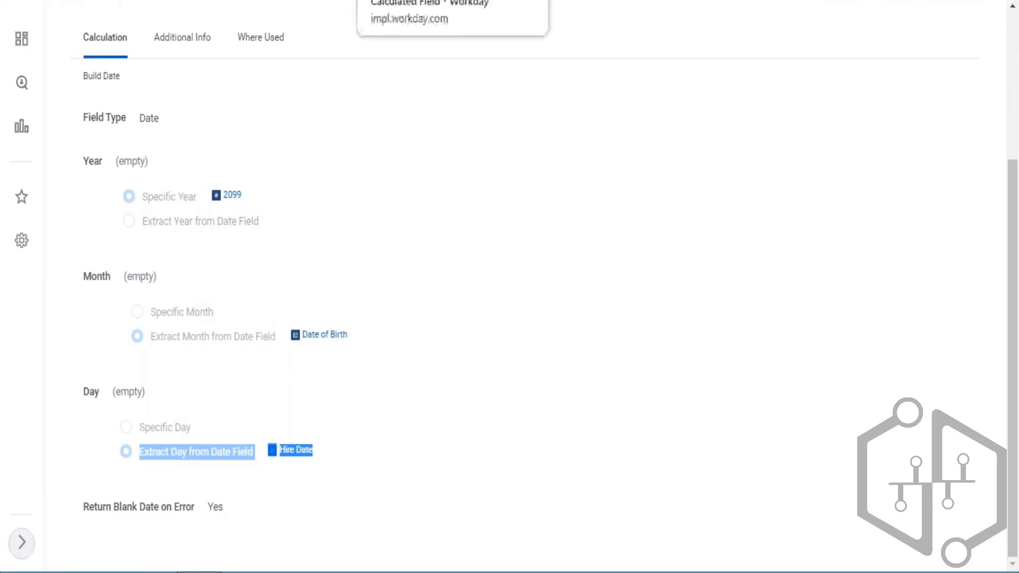
left_click(537, 1)
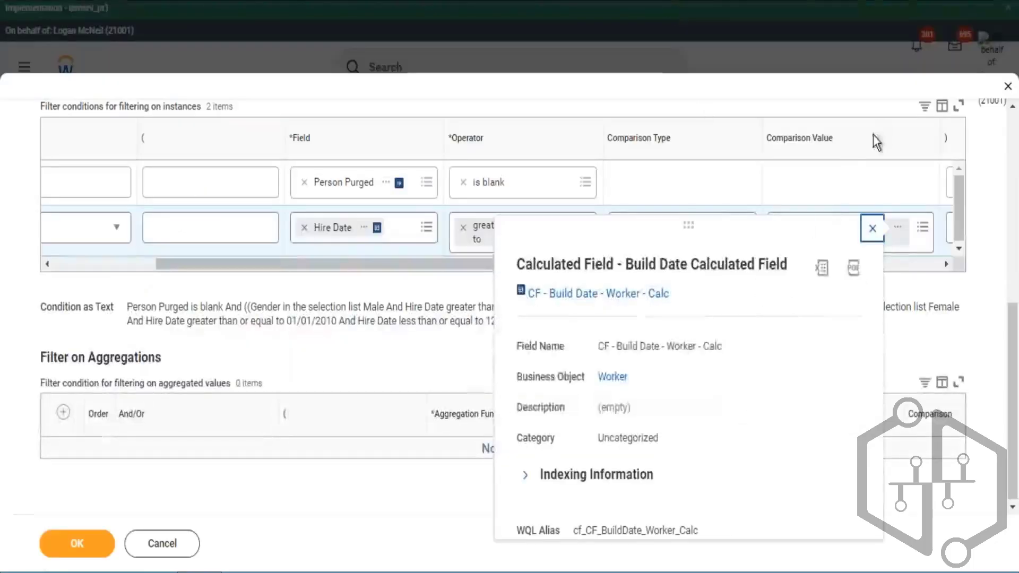
left_click(872, 229)
- Browse the full list of fields available for the Hire Date condition's comparison value
left_click(924, 234)
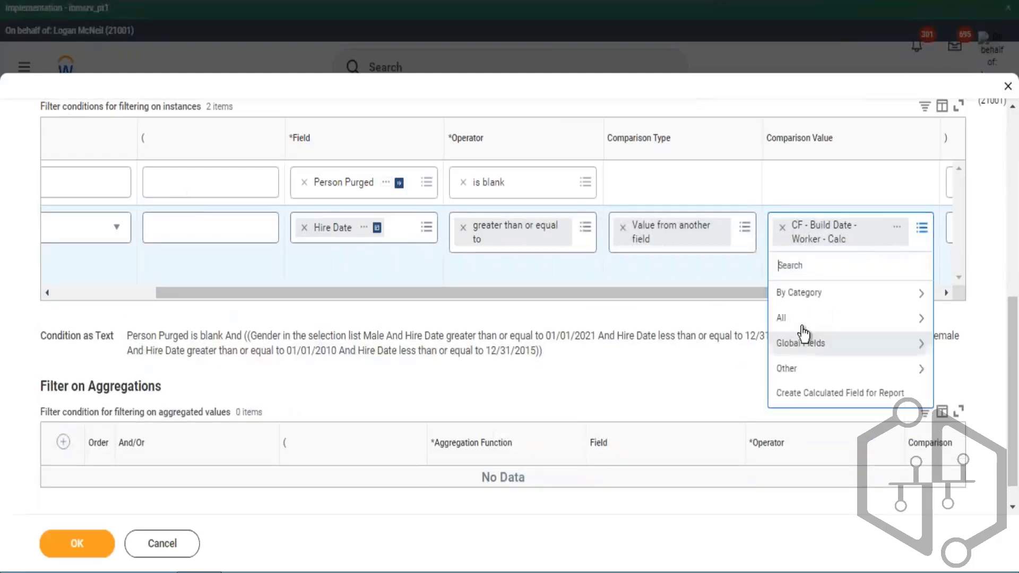
left_click(802, 329)
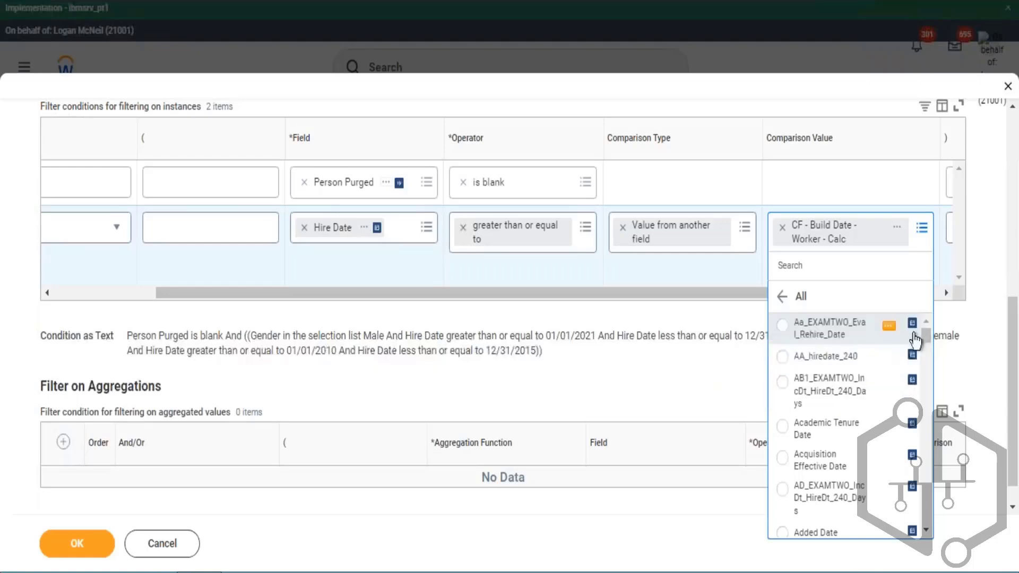
left_click(913, 338)
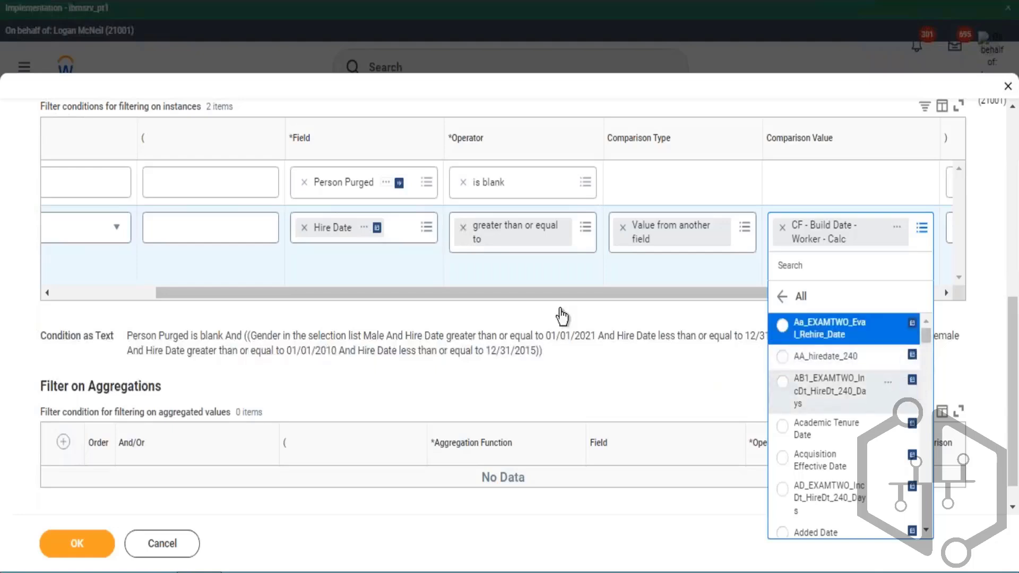
left_click_drag(578, 293, 198, 284)
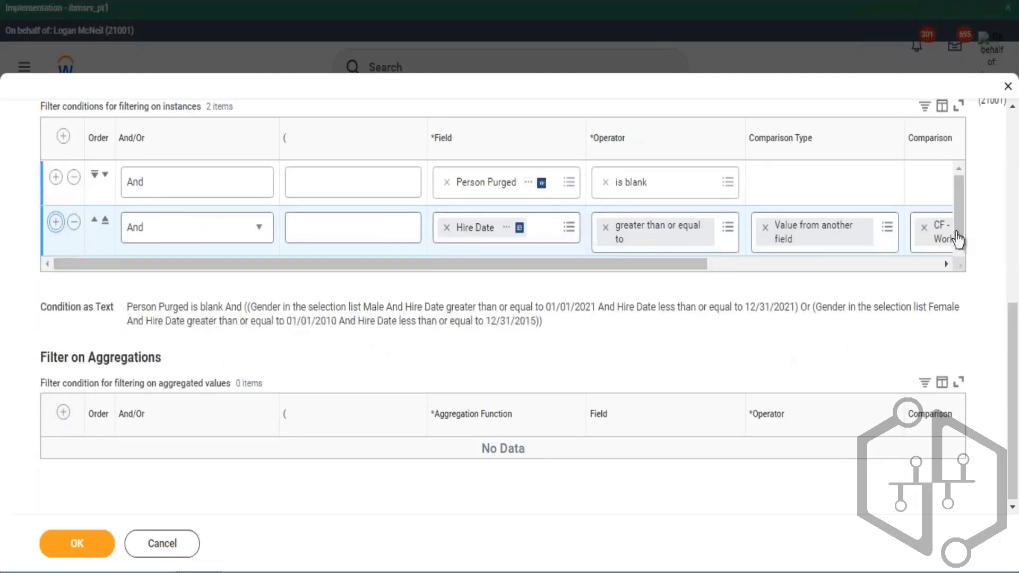
- Add a new filter row on the Age field with the operator greater than
left_click(56, 221)
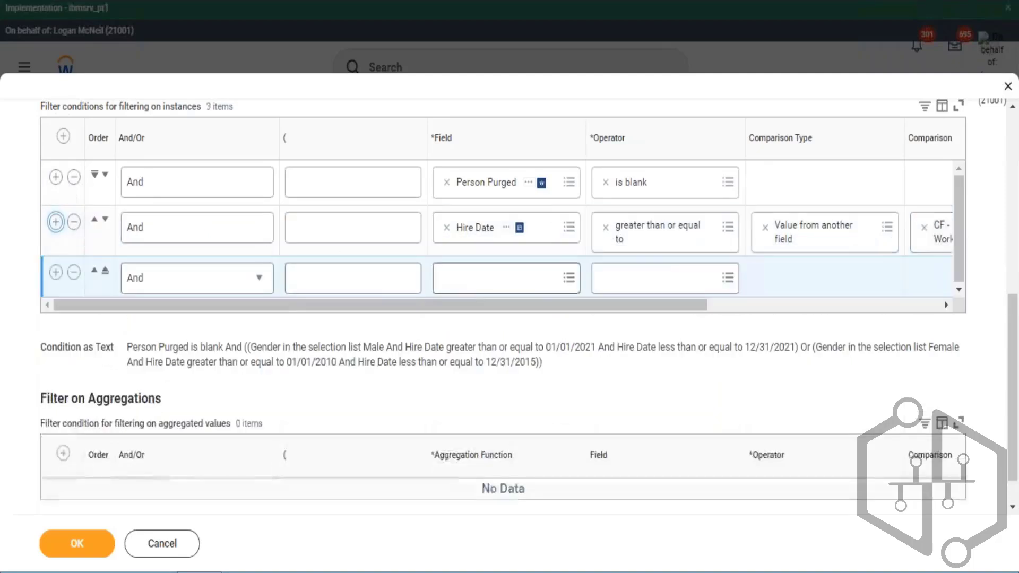
left_click(499, 278)
type("age")
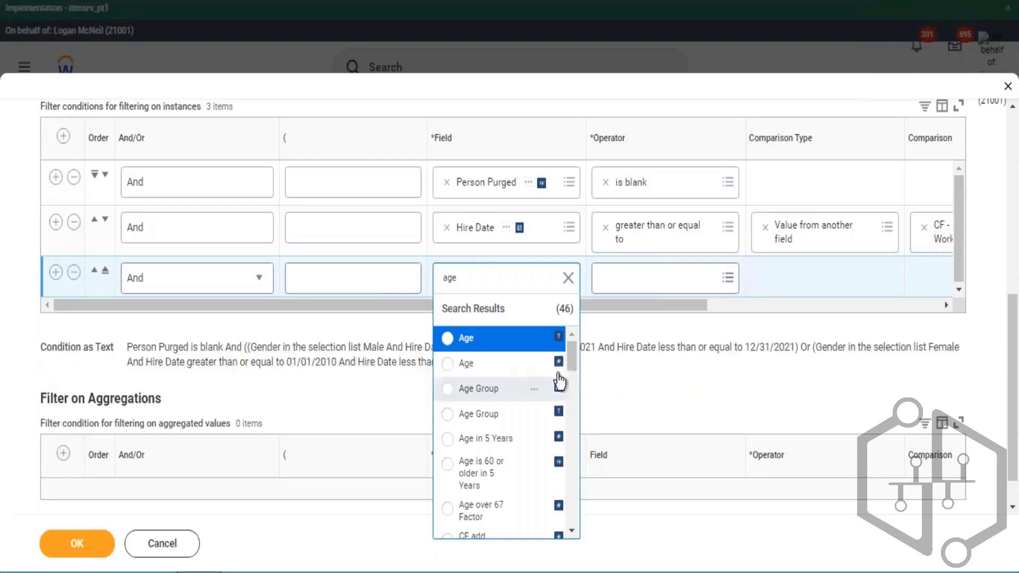
left_click(518, 367)
left_click(656, 289)
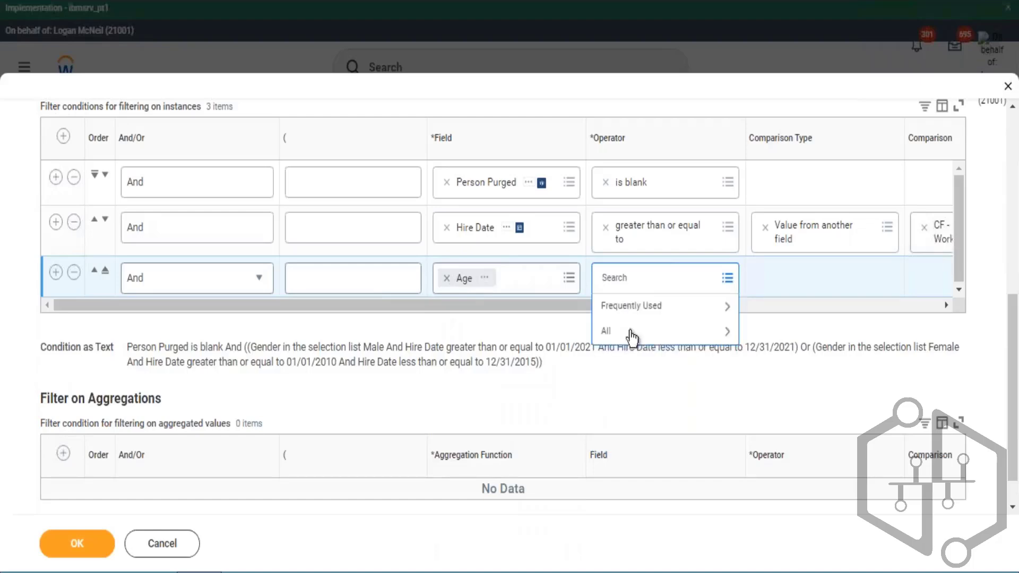
left_click(661, 305)
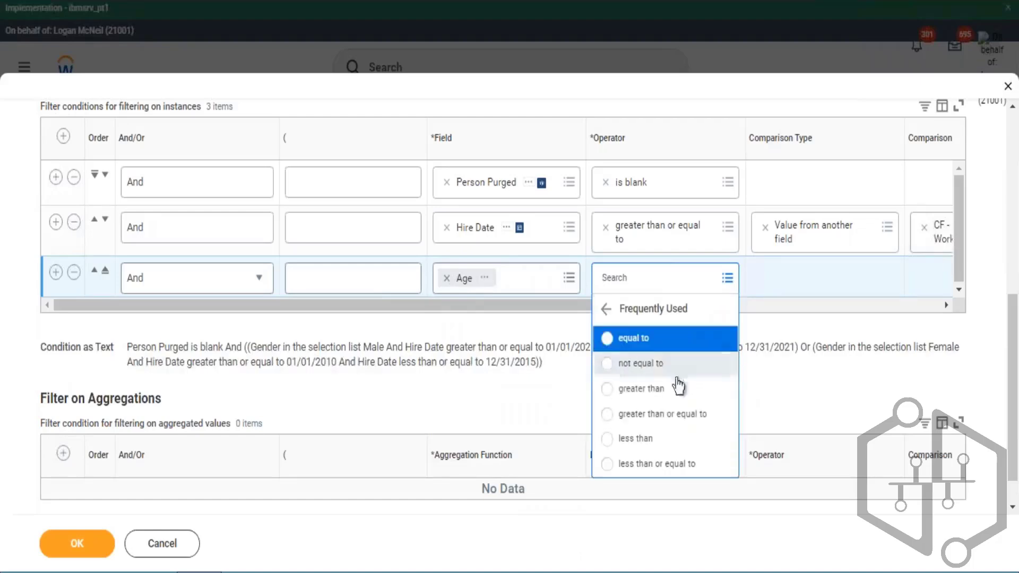
left_click(689, 392)
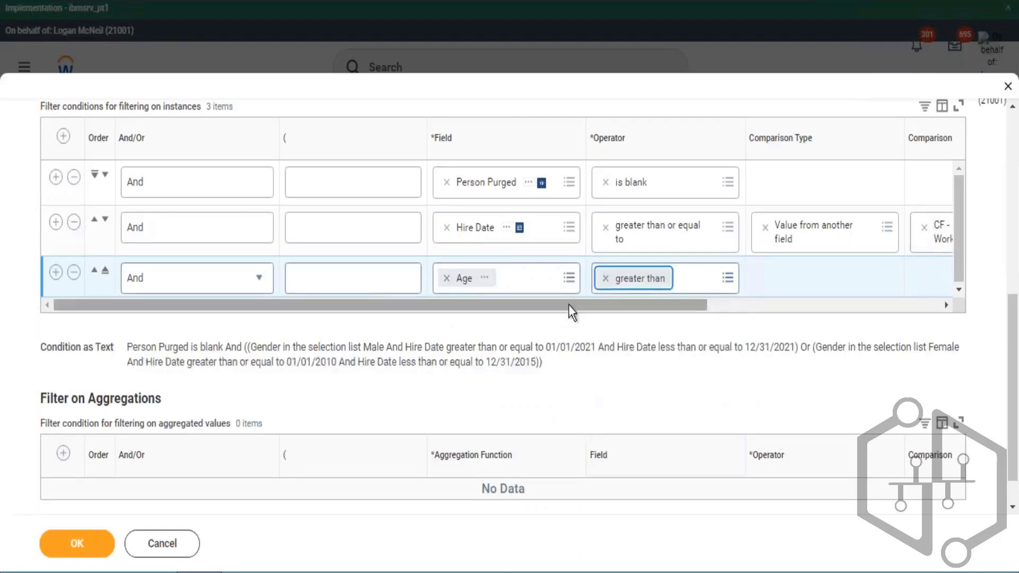
- Enter 15 as the Age condition's comparison value
left_click(788, 316)
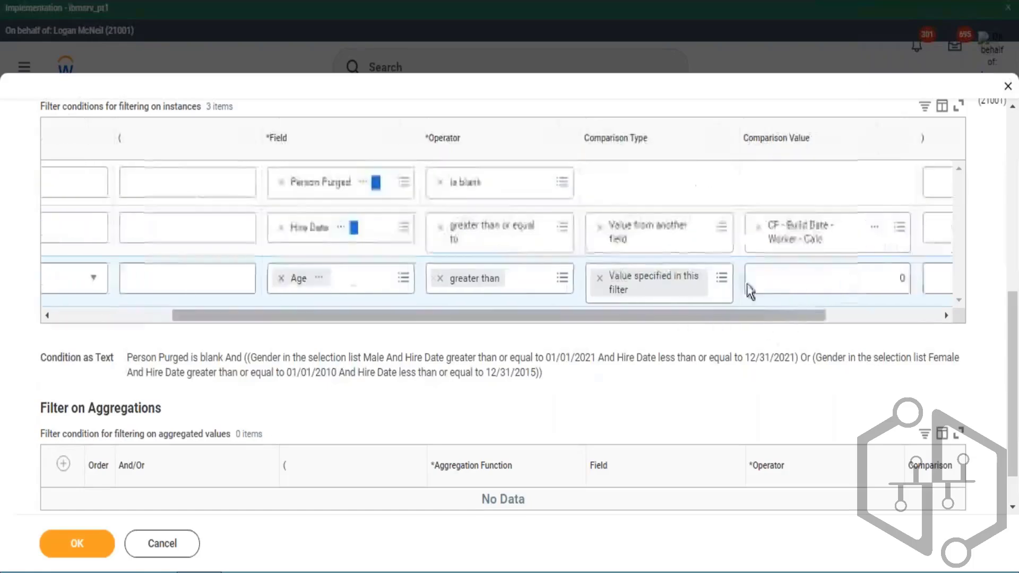
left_click(722, 278)
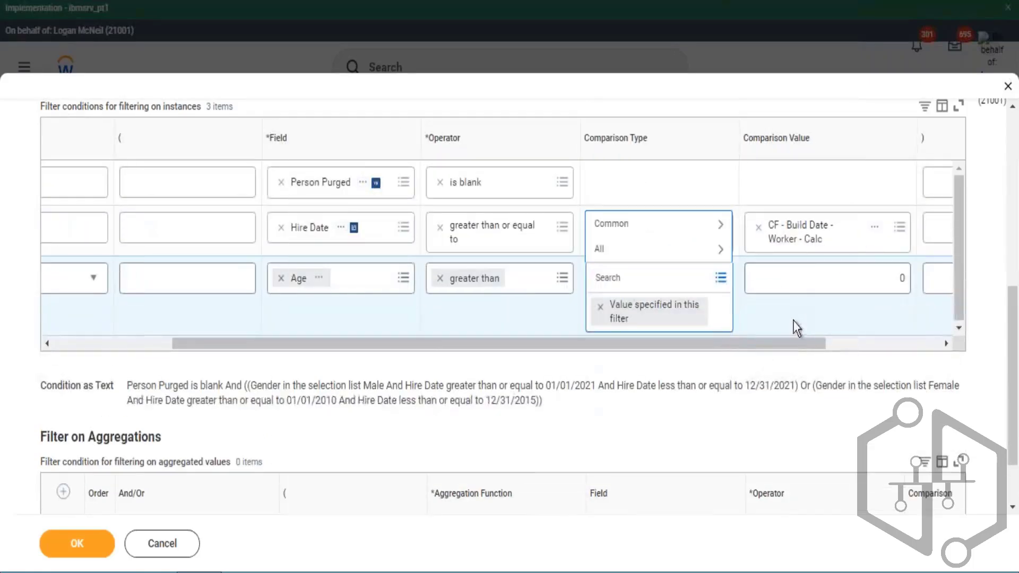
left_click(657, 305)
left_click_drag(894, 277, 911, 283)
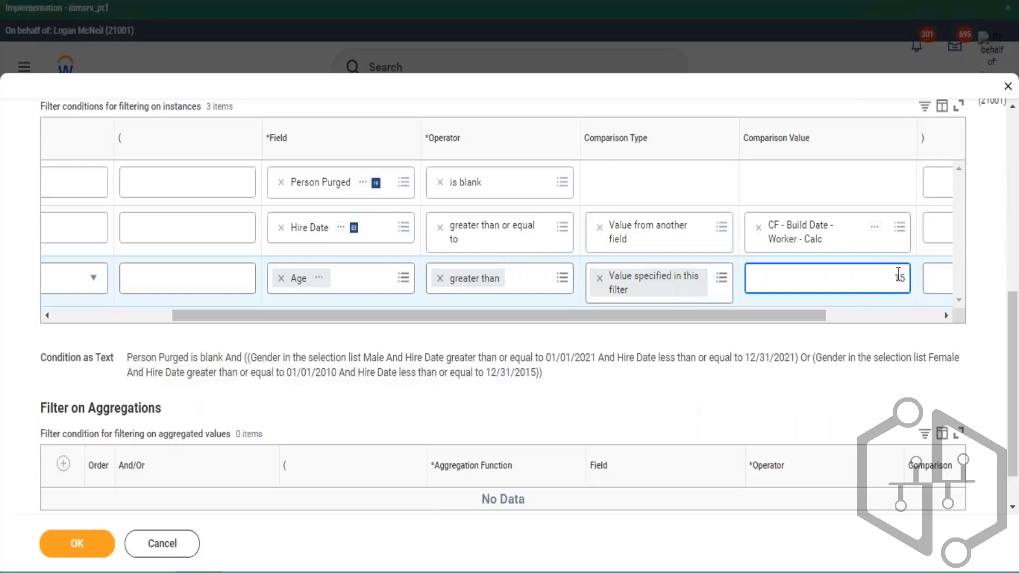
- Change the Age condition's comparison type to Value from another field
left_click(722, 278)
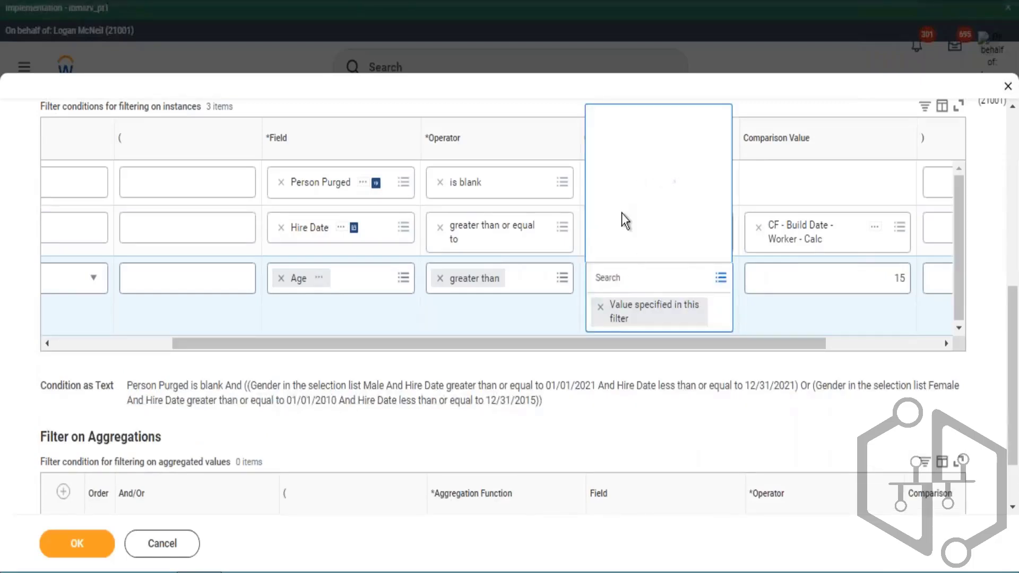
left_click(658, 233)
left_click(655, 222)
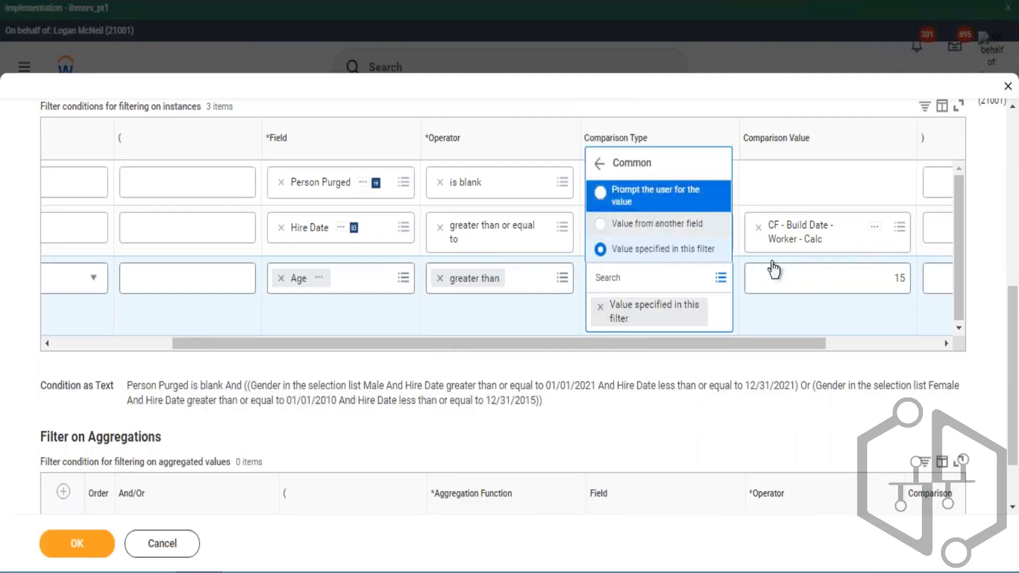
left_click(876, 320)
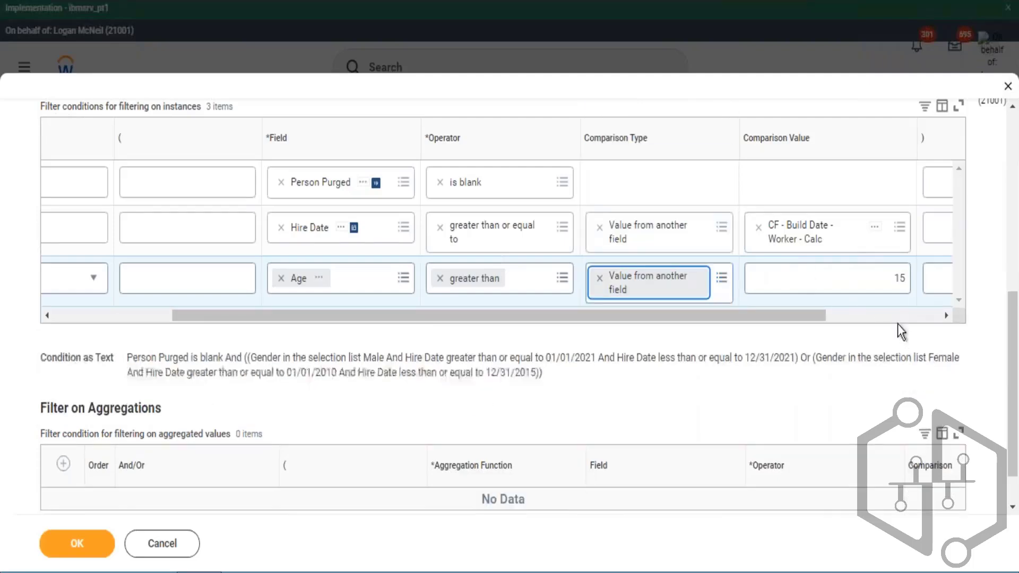
- Browse the list of all fields available as the Age condition's comparison value
left_click(899, 279)
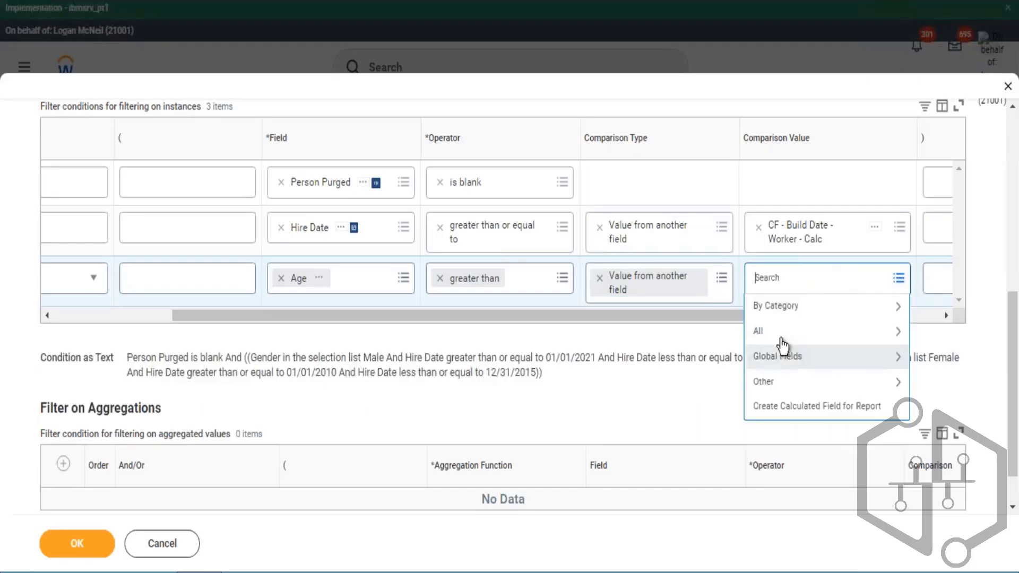
left_click(777, 335)
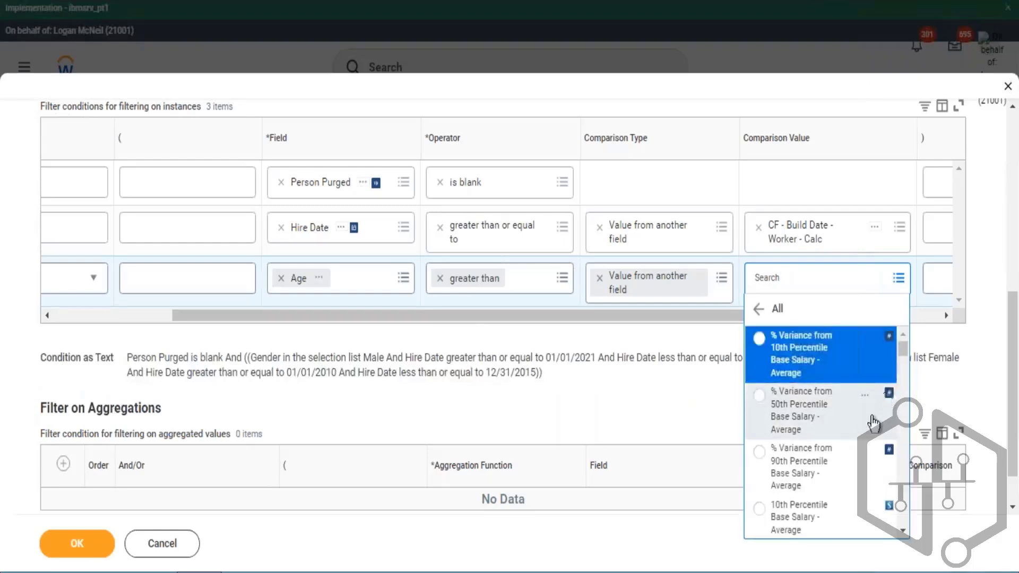
scroll(889, 411, "down", 2)
scroll(887, 409, "down", 2)
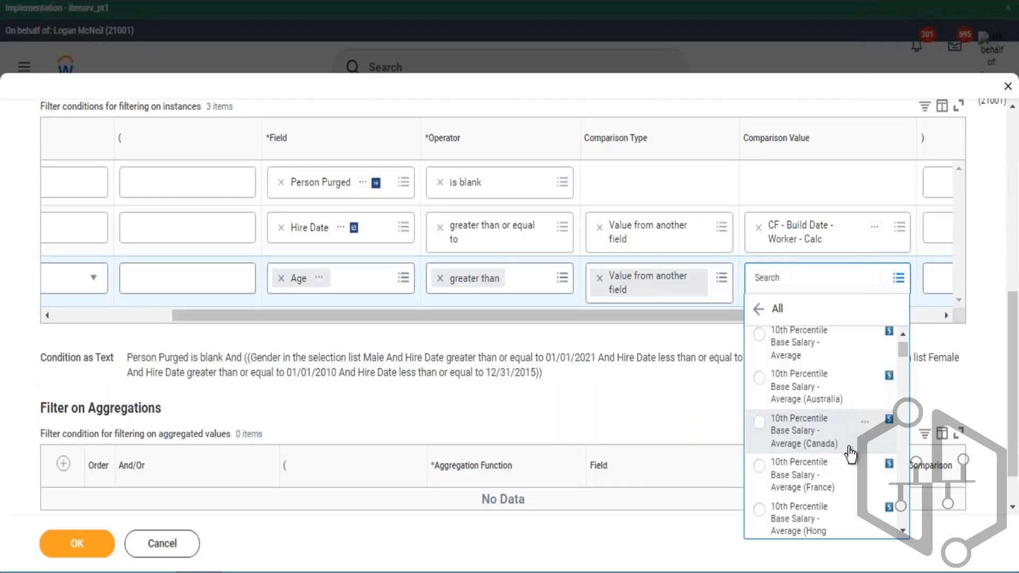
scroll(876, 446, "down", 4)
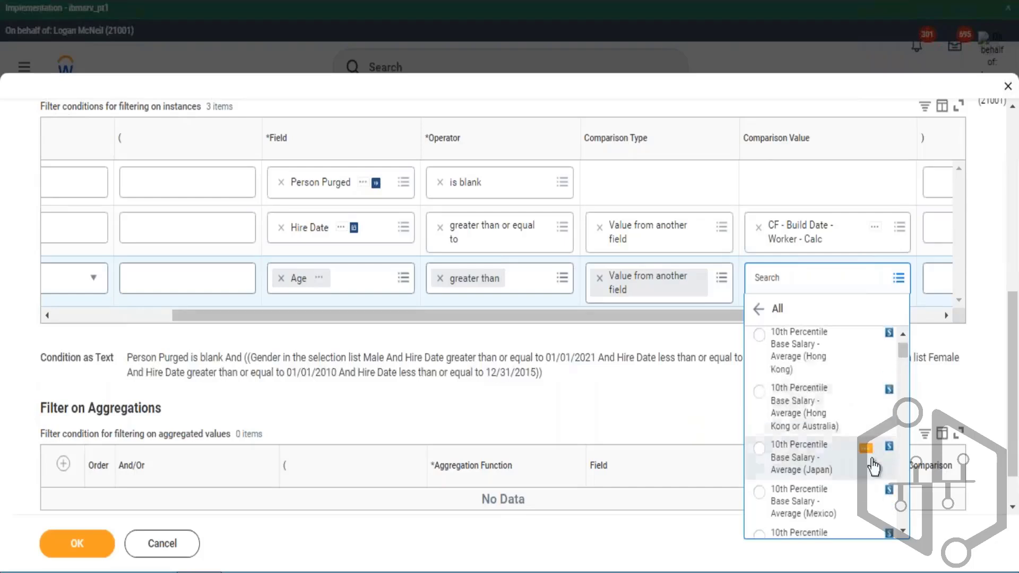
scroll(891, 450, "down", 2)
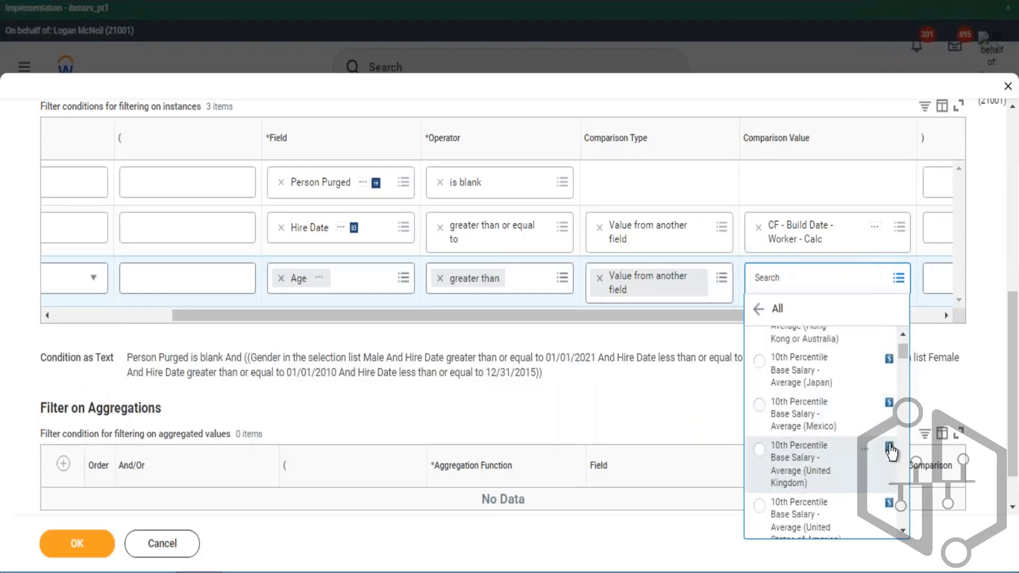
scroll(865, 442, "down", 10)
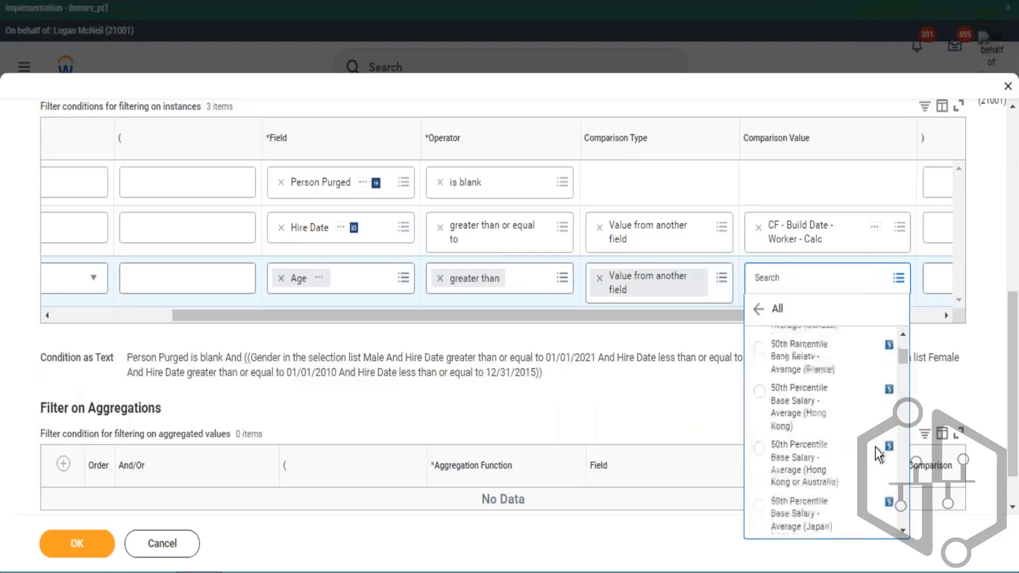
scroll(878, 436, "down", 5)
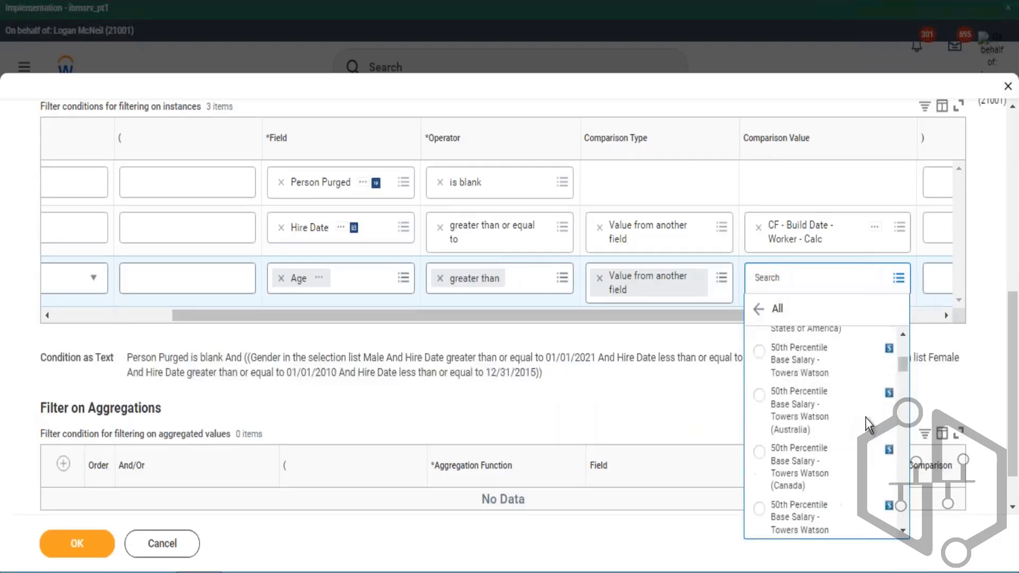
- Remove the Age filter row from the instance filter conditions
left_click_drag(544, 315, 304, 306)
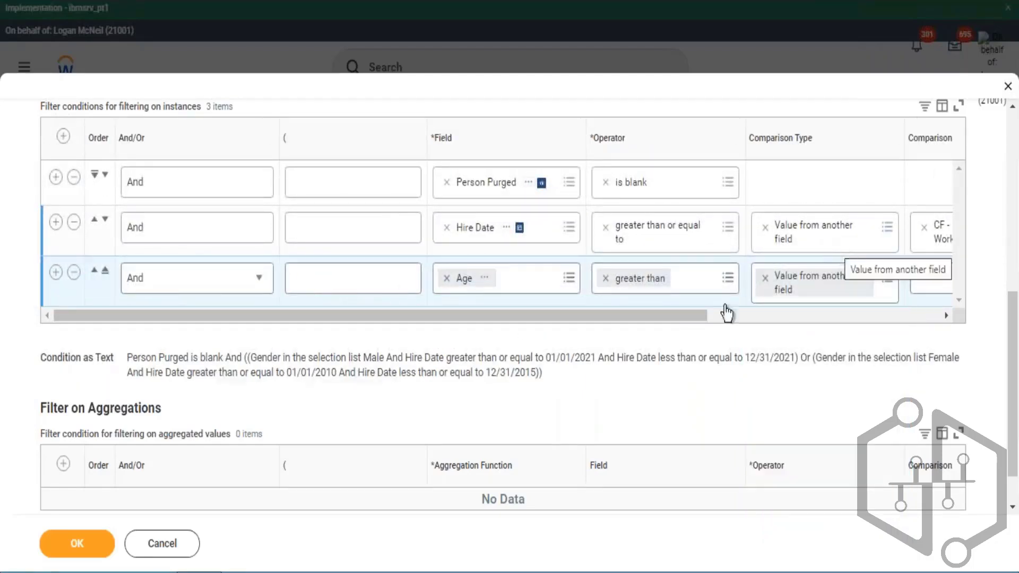
mouse_move(684, 319)
left_mouse_down()
mouse_move(804, 320)
mouse_move(693, 318)
left_mouse_up()
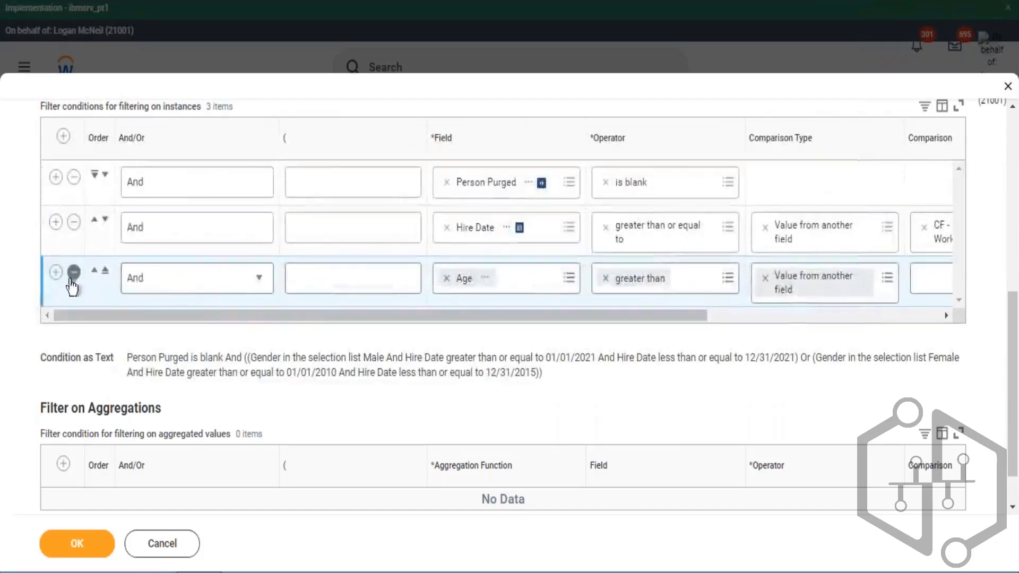
left_click(73, 274)
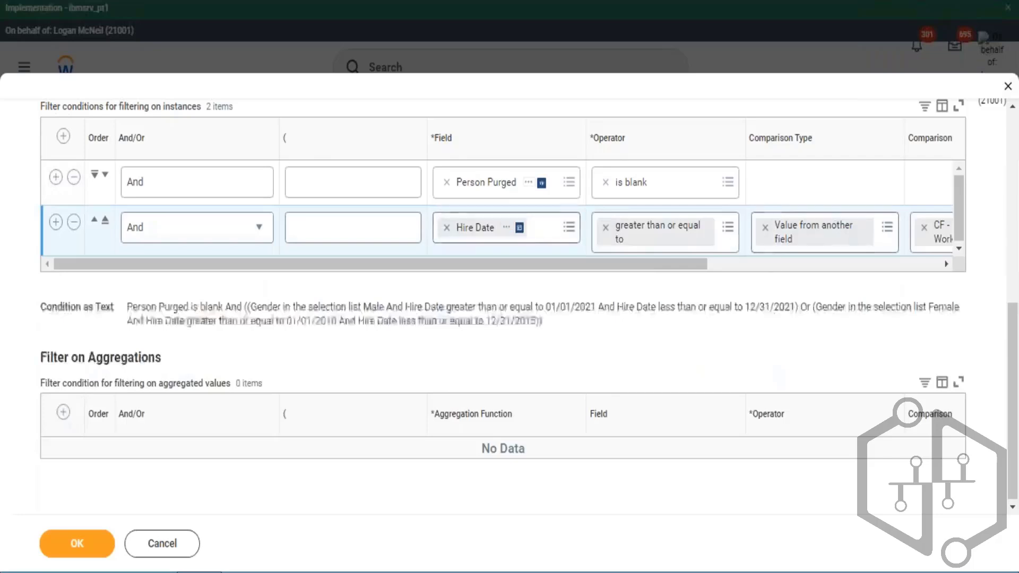
- Change the Hire Date condition's comparison type to Prompt the user for the value
left_click_drag(699, 266, 844, 265)
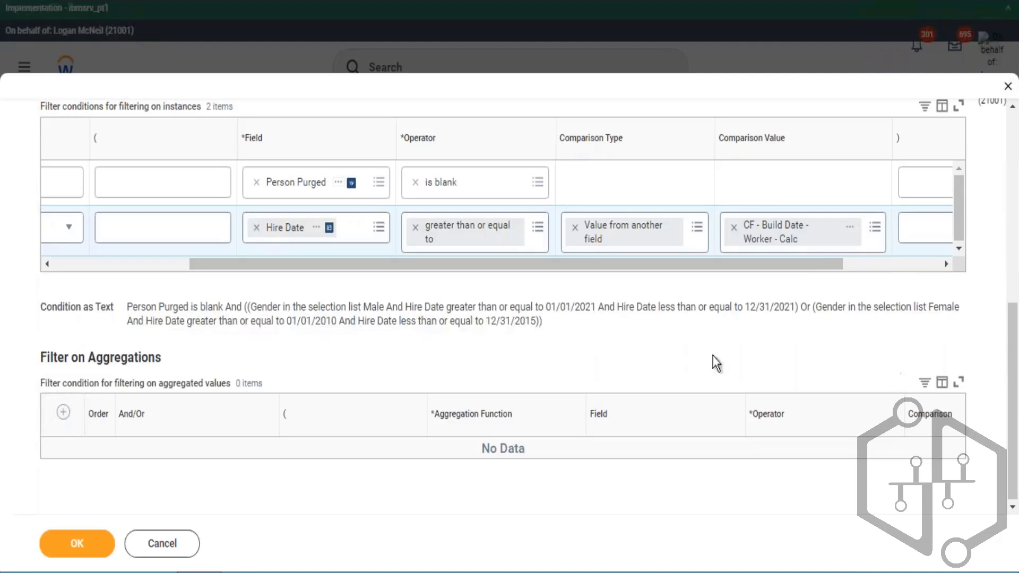
left_click_drag(791, 274, 870, 302)
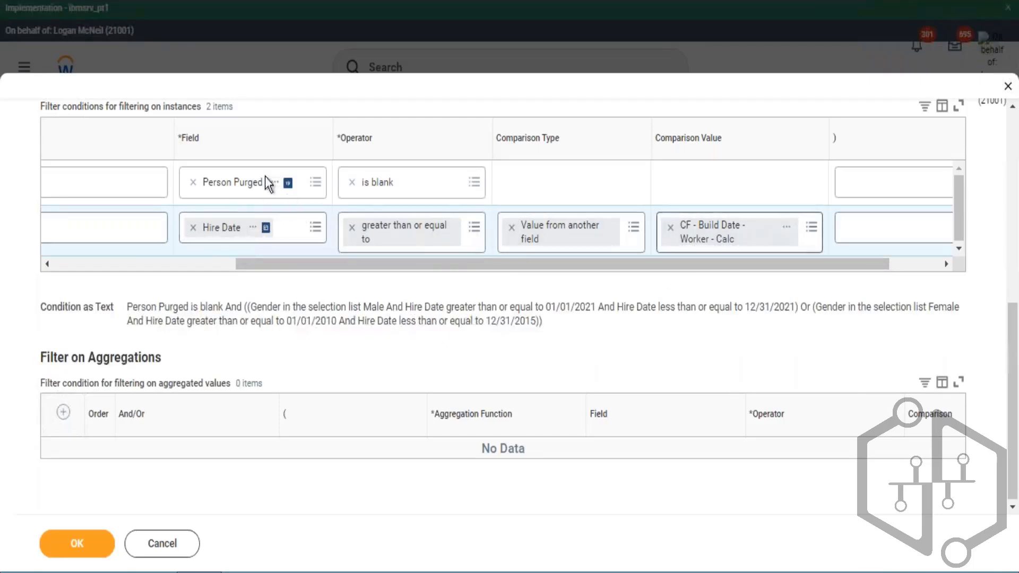
scroll(281, 201, "up", 2)
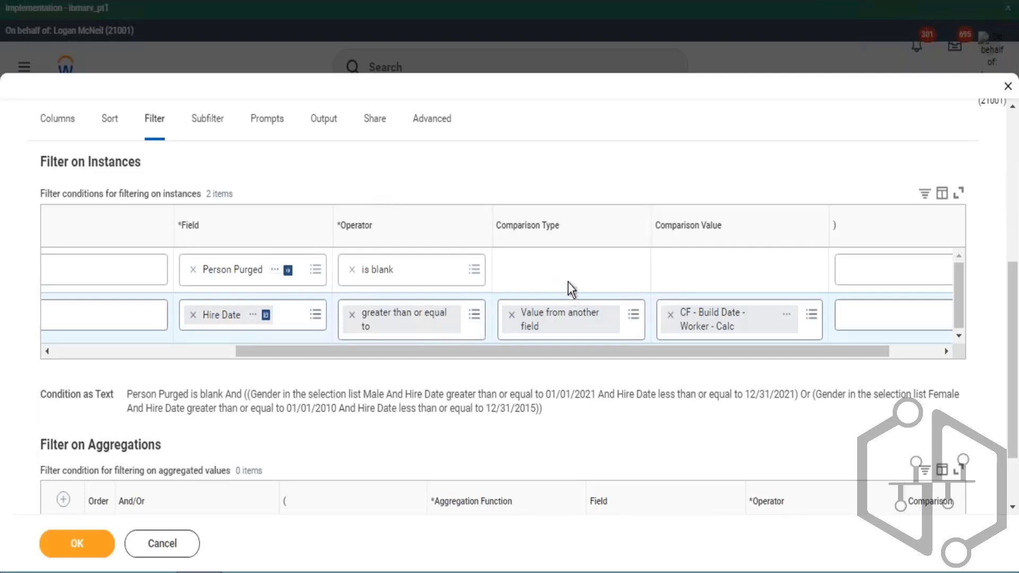
left_click(633, 314)
left_click(614, 266)
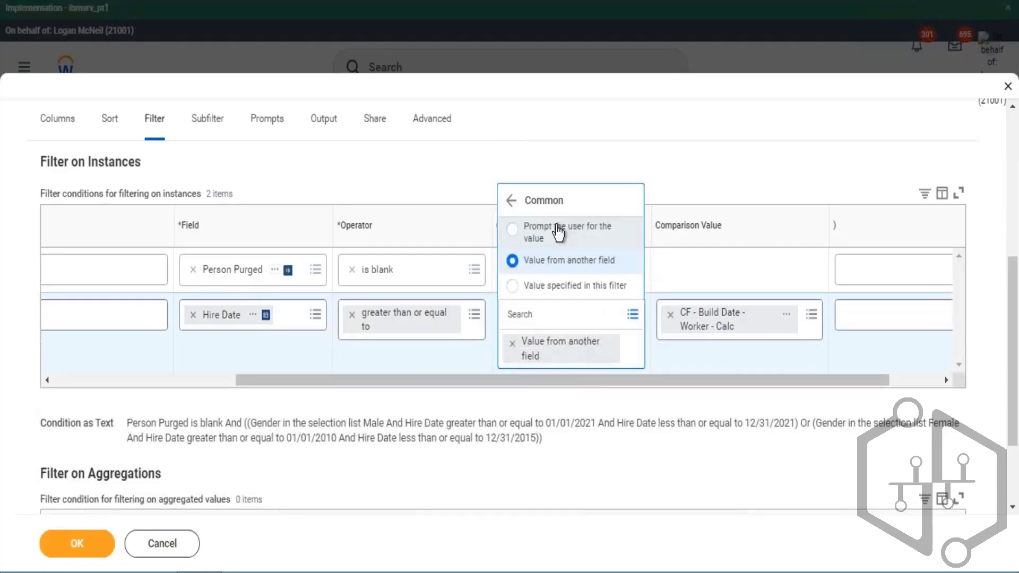
left_click(560, 230)
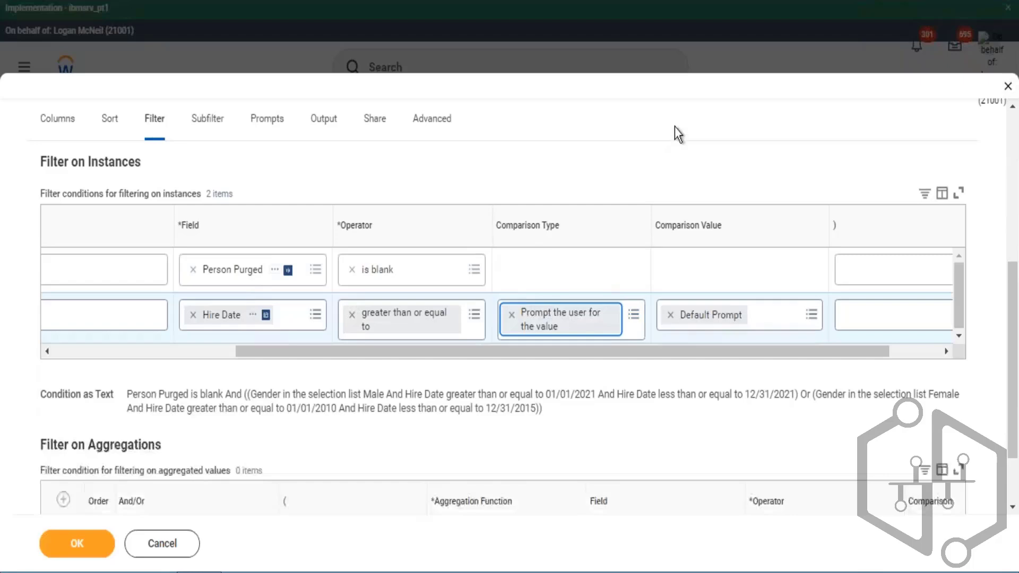
- Save the report's filter changes and run the report
left_click_drag(494, 351, 425, 352)
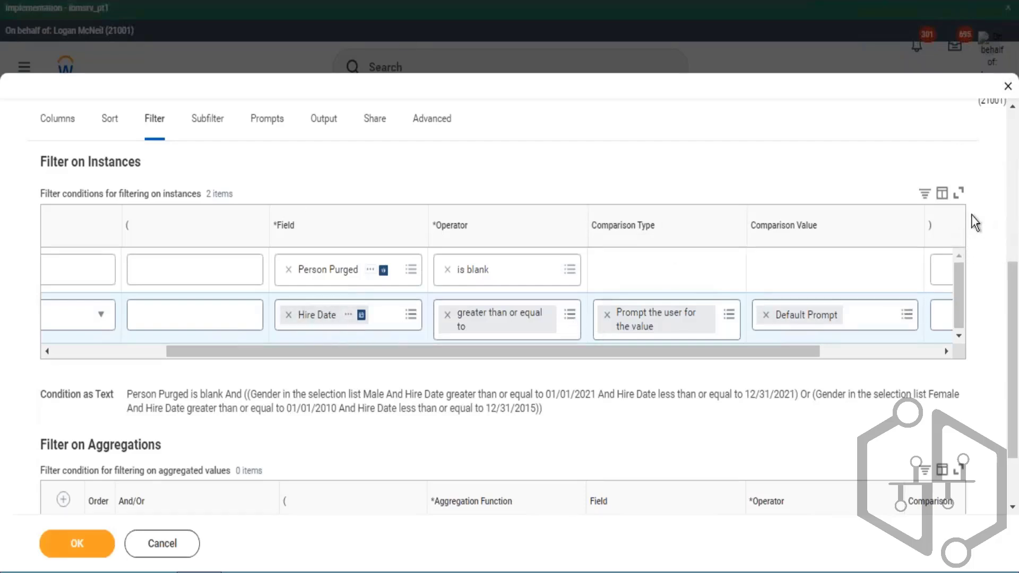
left_click(77, 547)
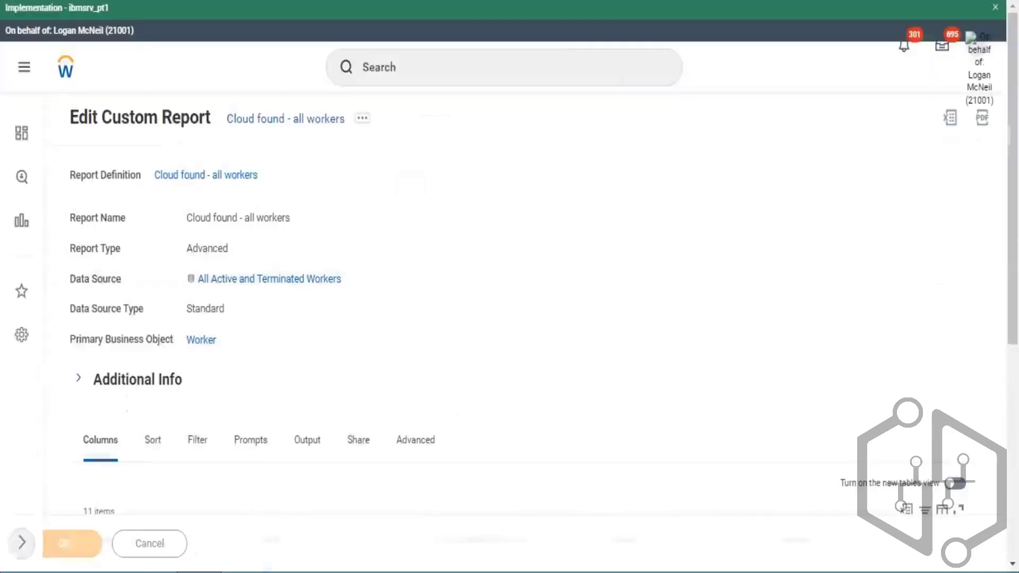
left_click(127, 549)
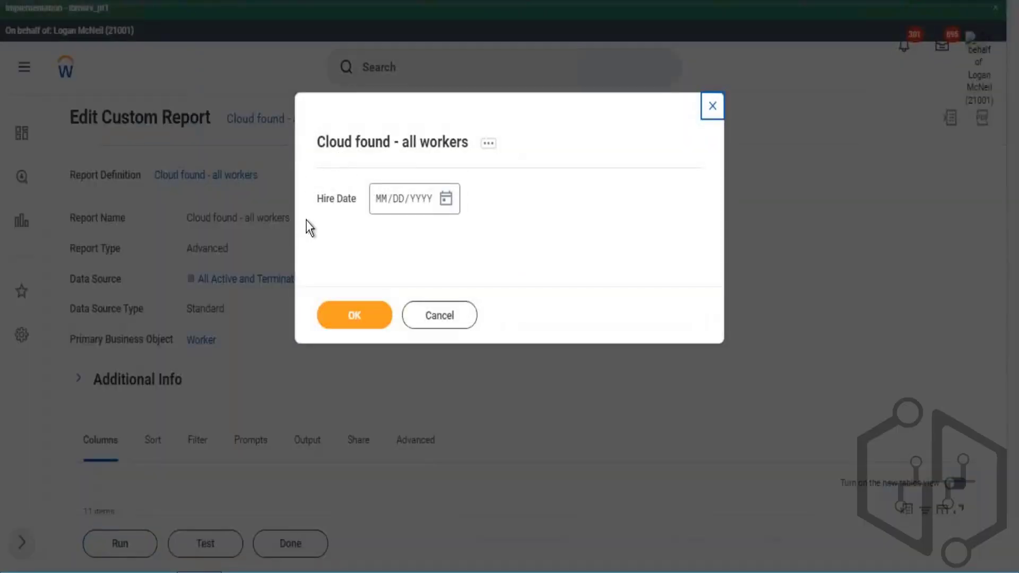
- Enter 01/01/2022 as the Hire Date prompt value and run the report
left_click_drag(316, 203, 334, 205)
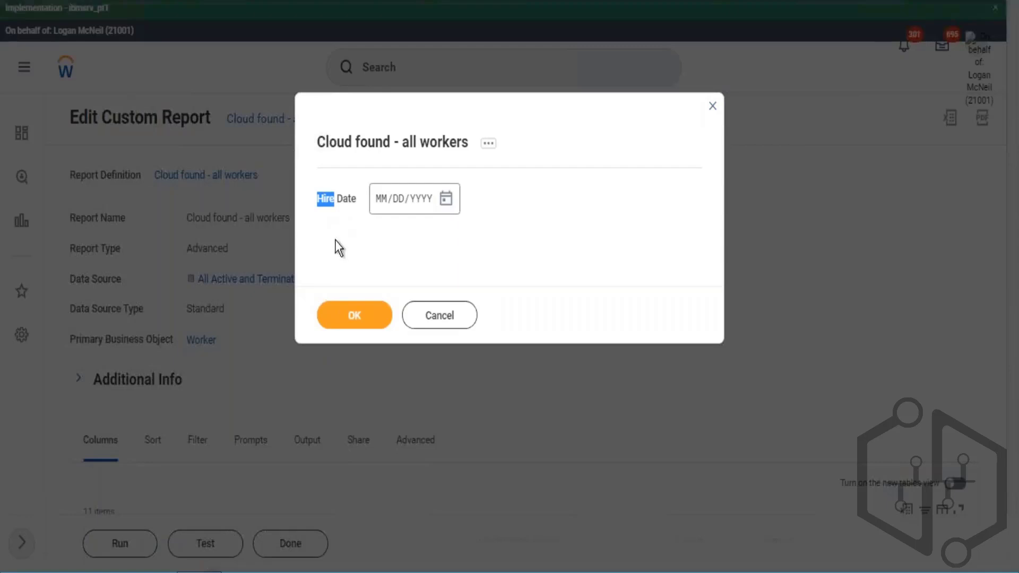
left_click(377, 200)
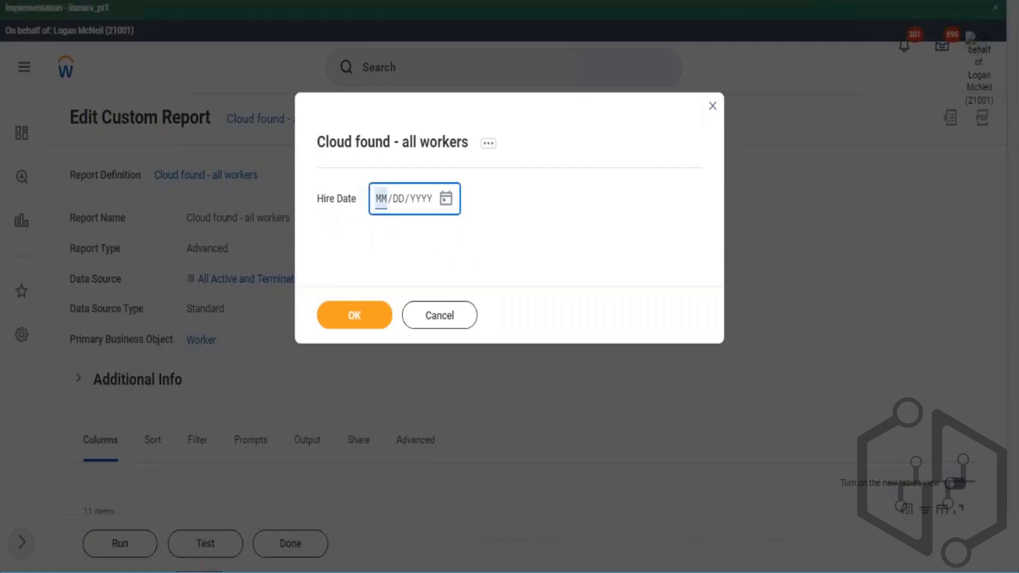
type("01/01/2")
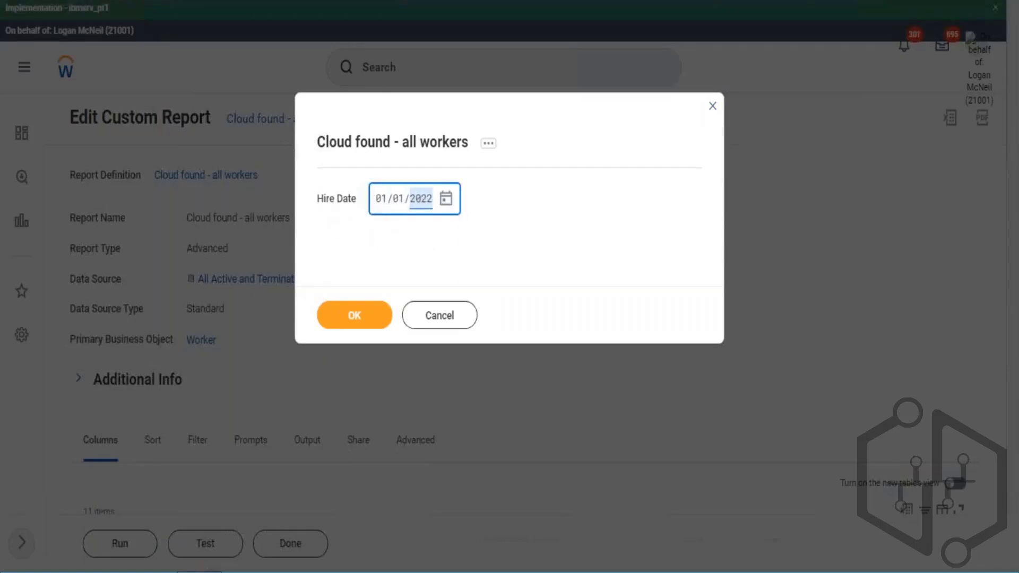
type("022")
left_click(371, 317)
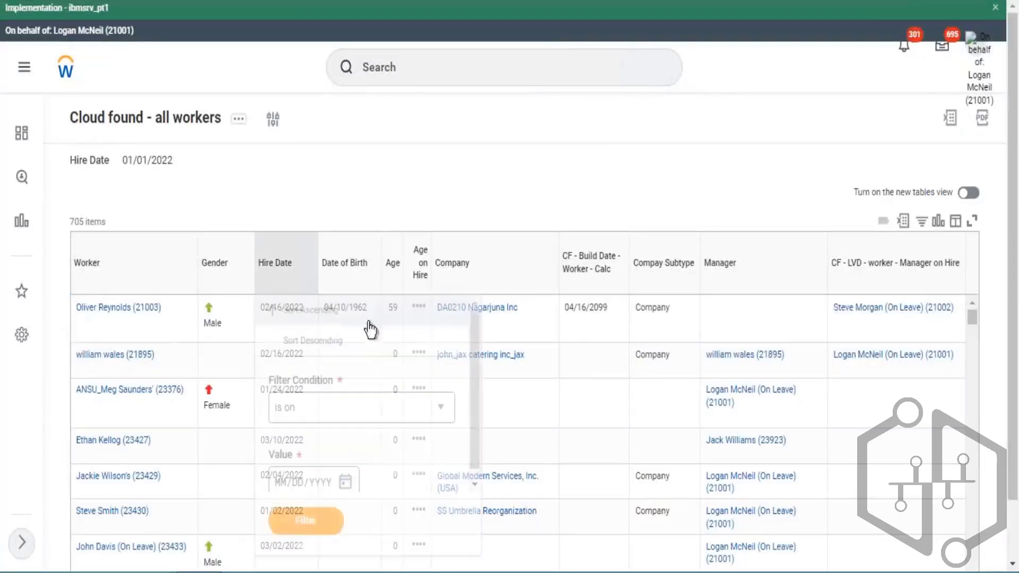
- Sort the report results by Hire Date in ascending order and check the first rows
left_click(495, 209)
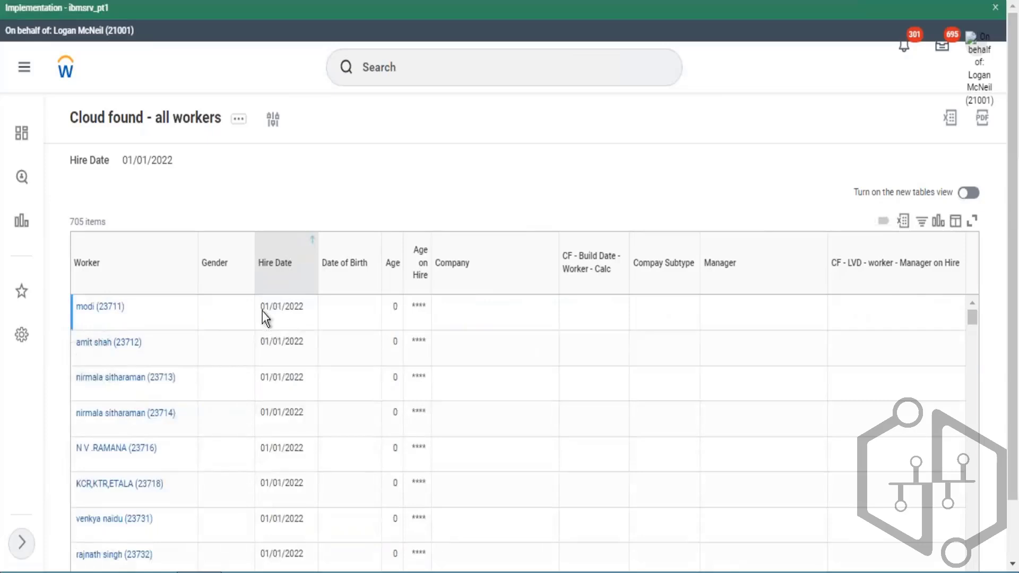
left_click_drag(260, 308, 302, 312)
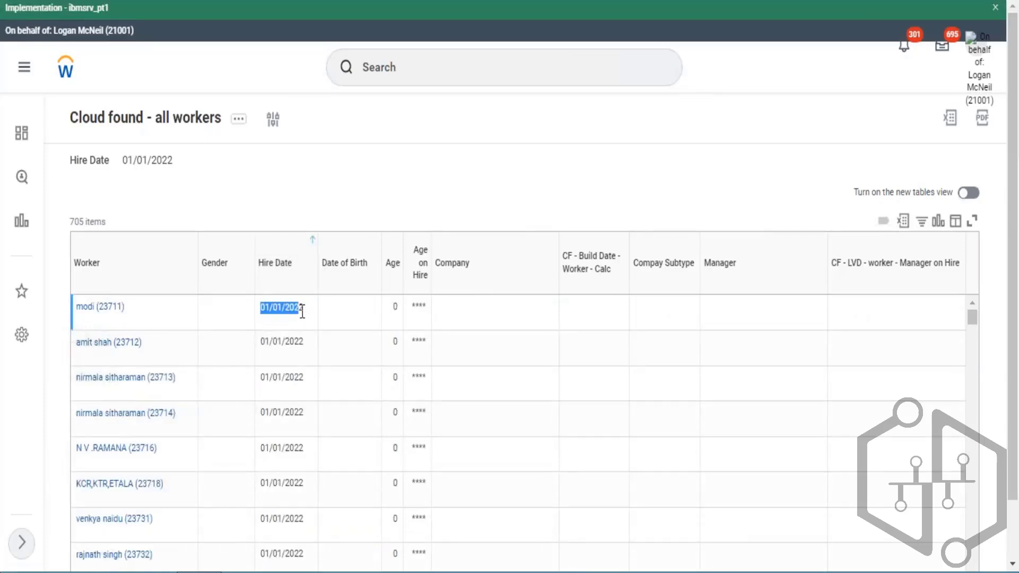
- Open the report definition's filter conditions and copy the Hire Date condition's comparison type text
left_click(186, 118)
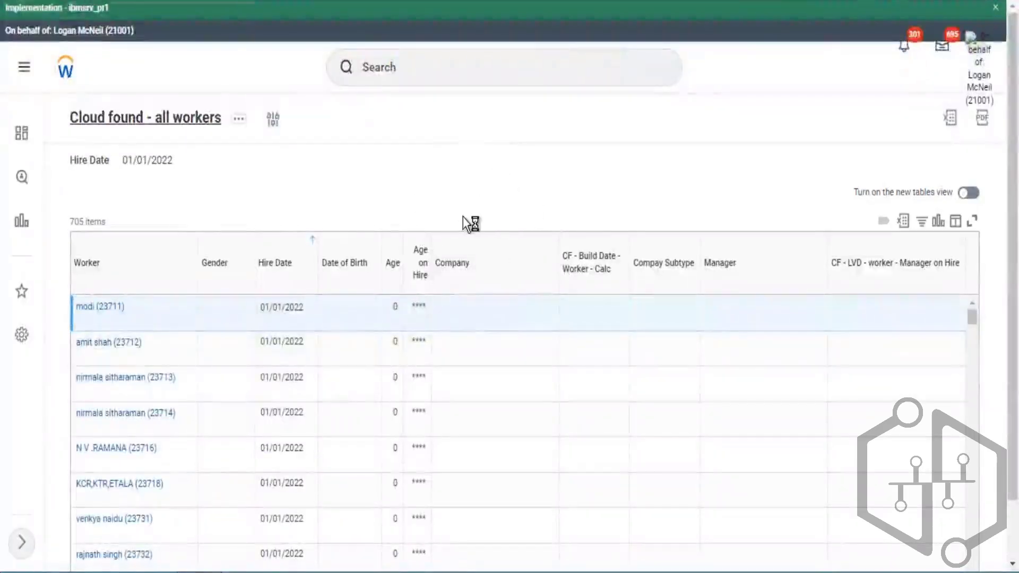
scroll(218, 362, "down", 1)
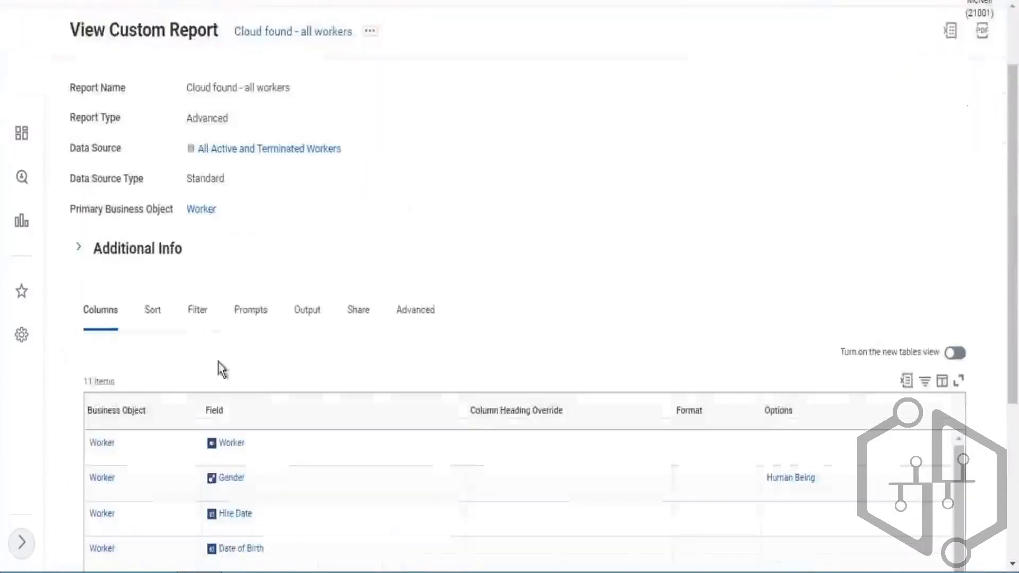
left_click(201, 318)
scroll(589, 276, "down", 2)
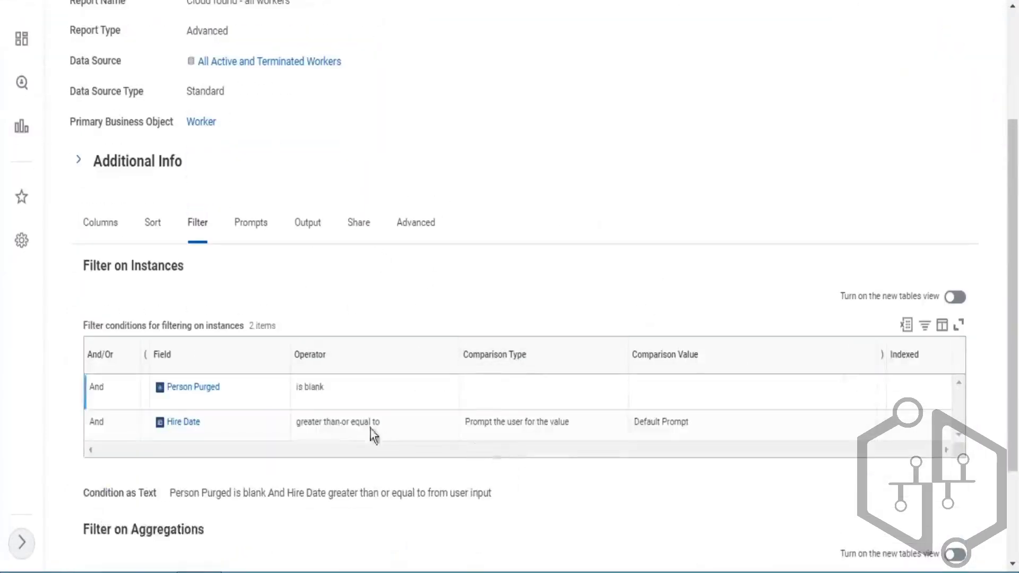
left_click_drag(326, 422, 351, 424)
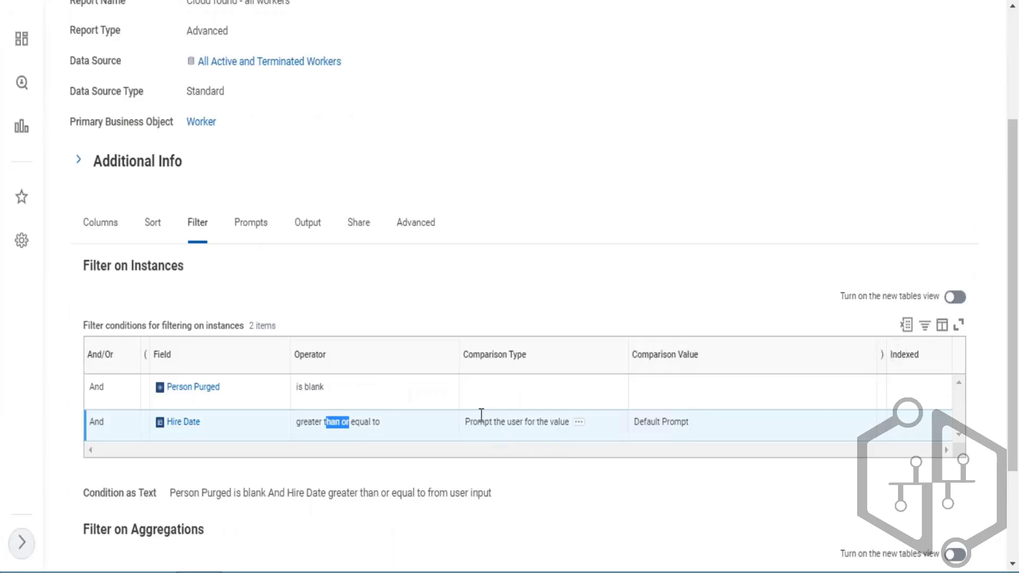
left_click_drag(477, 422, 549, 426)
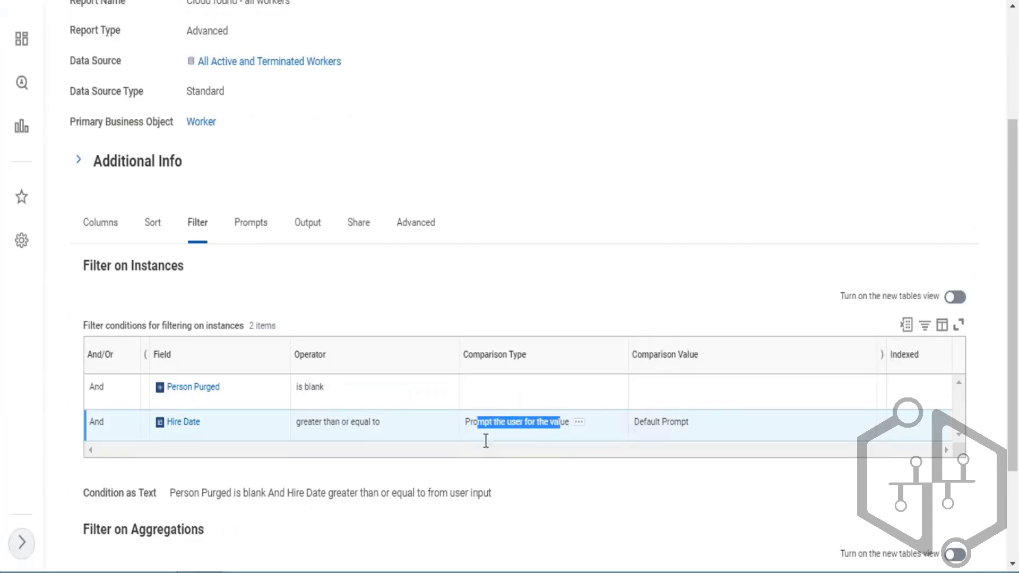
left_click_drag(465, 423, 523, 444)
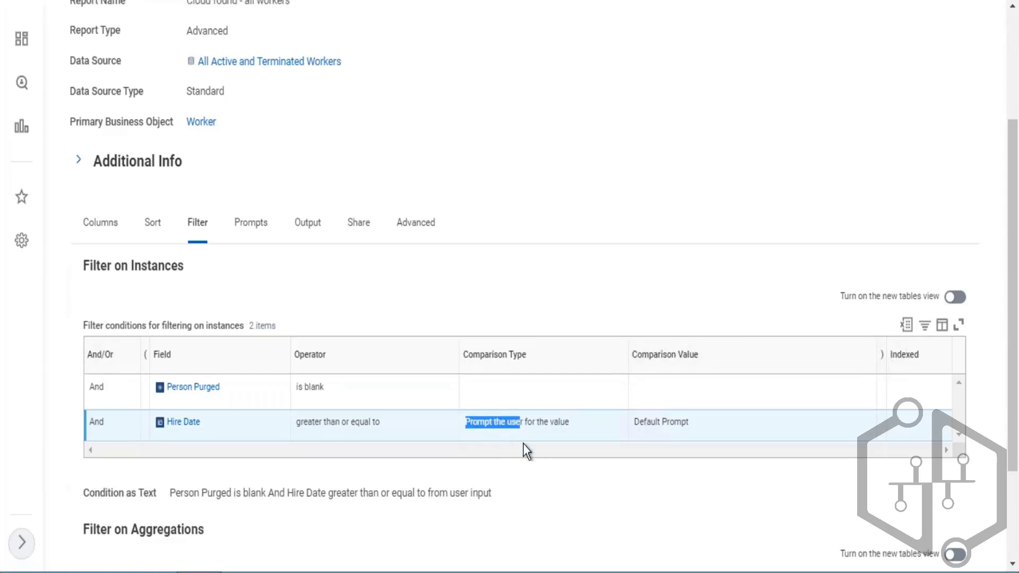
left_click(578, 424)
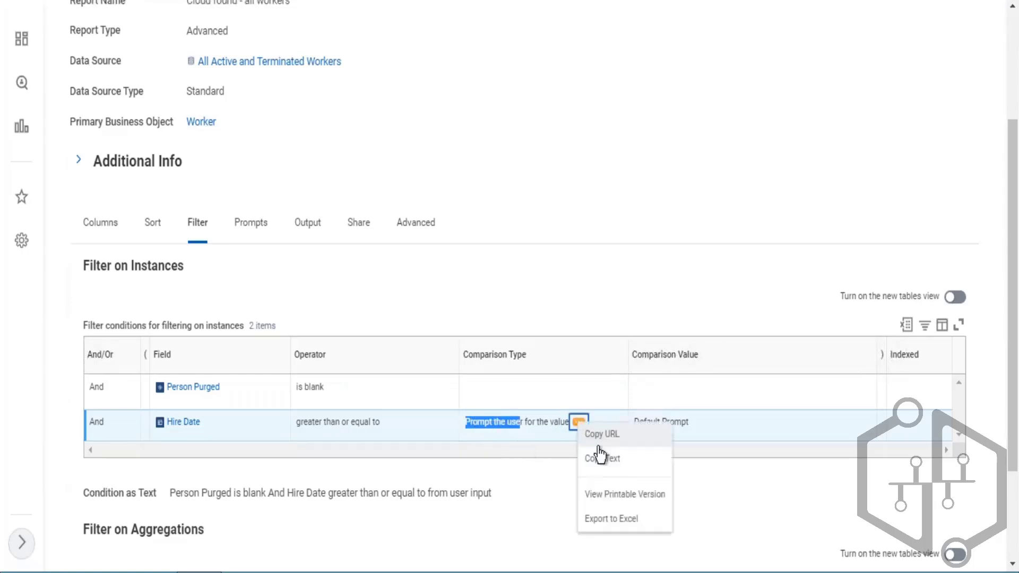
left_click(607, 463)
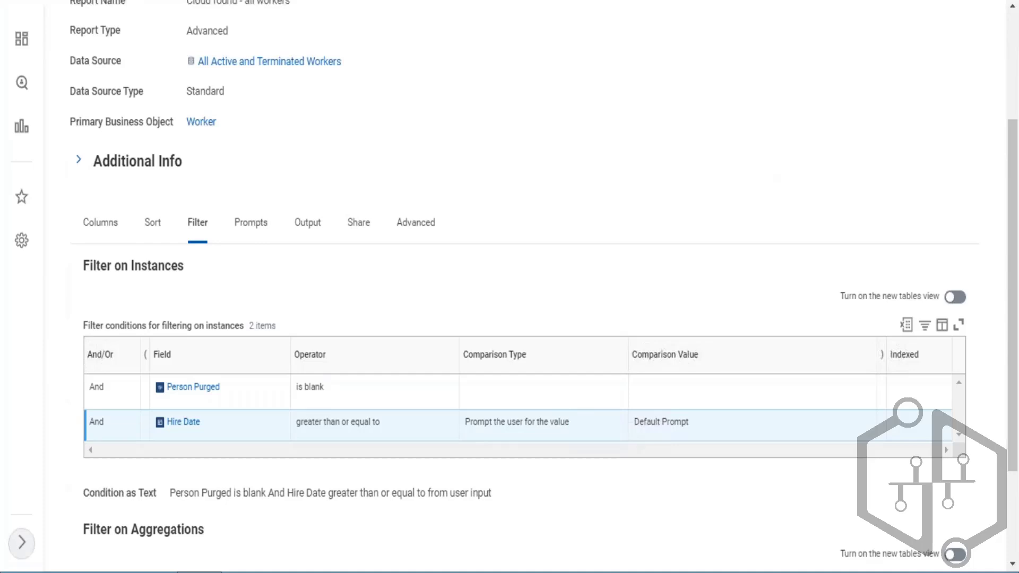
- In the spreadsheet's comparison types cell, add the lines ">Value from Another Field" and ">Prompt the user for the value"
key("alt+Tab")
double_click(255, 128)
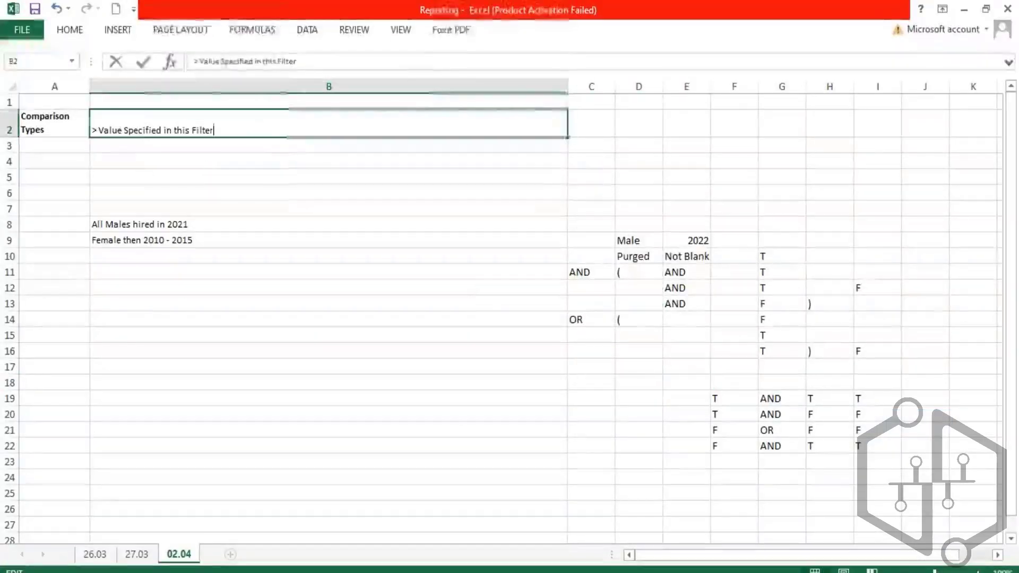
key("alt+Return")
type(">")
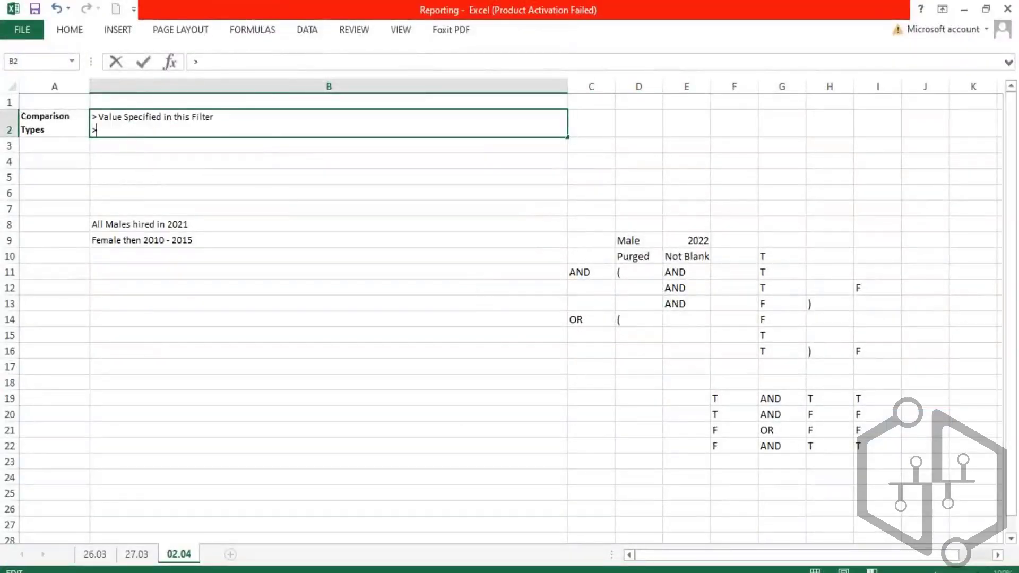
type("Value from Another Fiel")
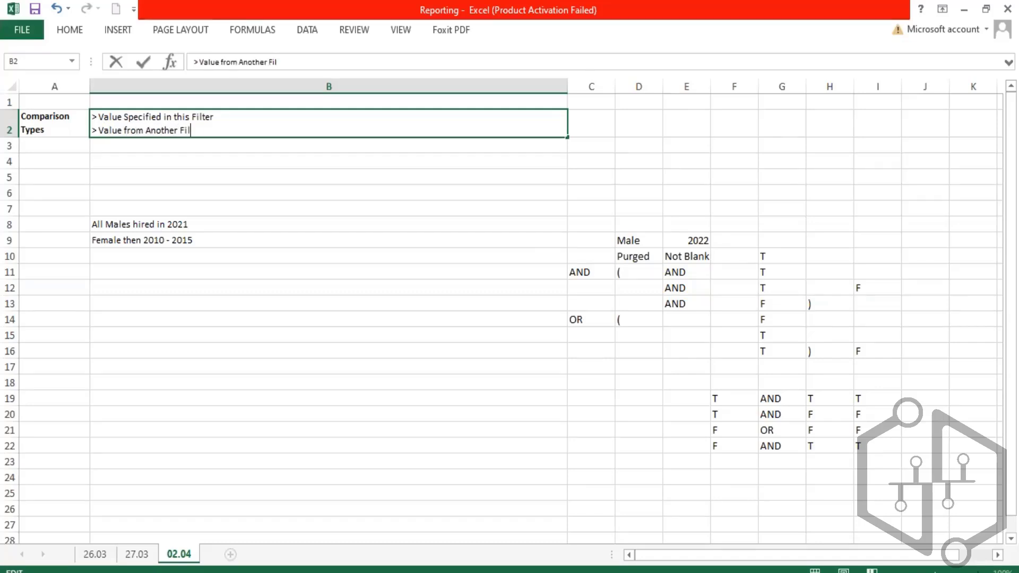
type("d")
key("alt+Return")
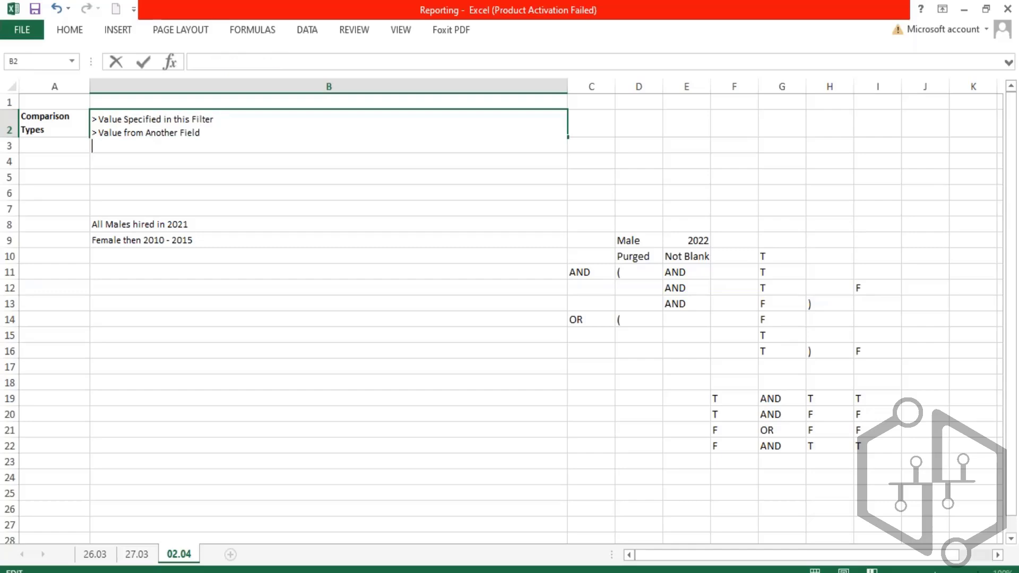
type(">Prompt the user for the value")
key("Return")
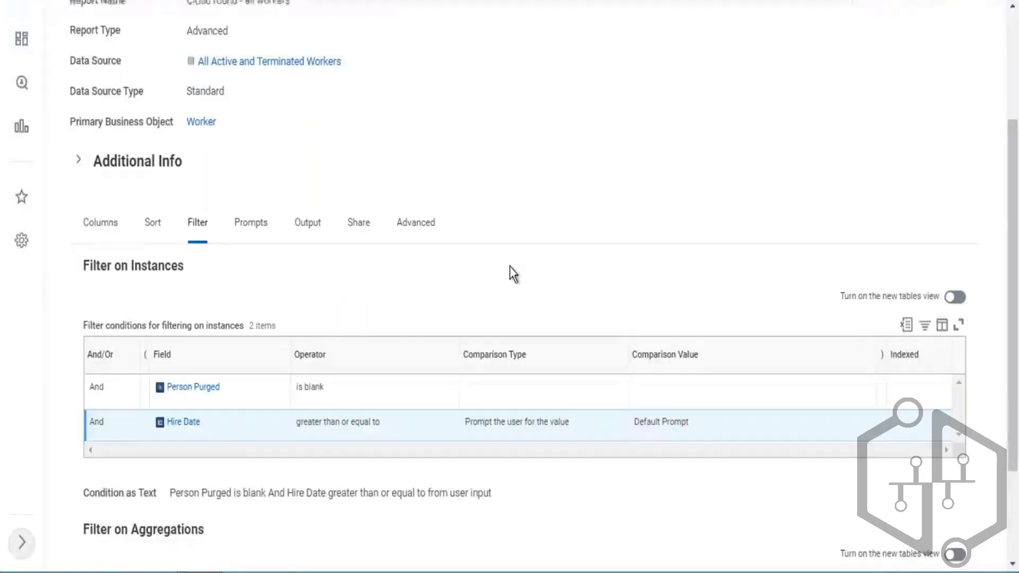
- Open the Cloud found - all workers custom report for editing
scroll(518, 259, "up", 3)
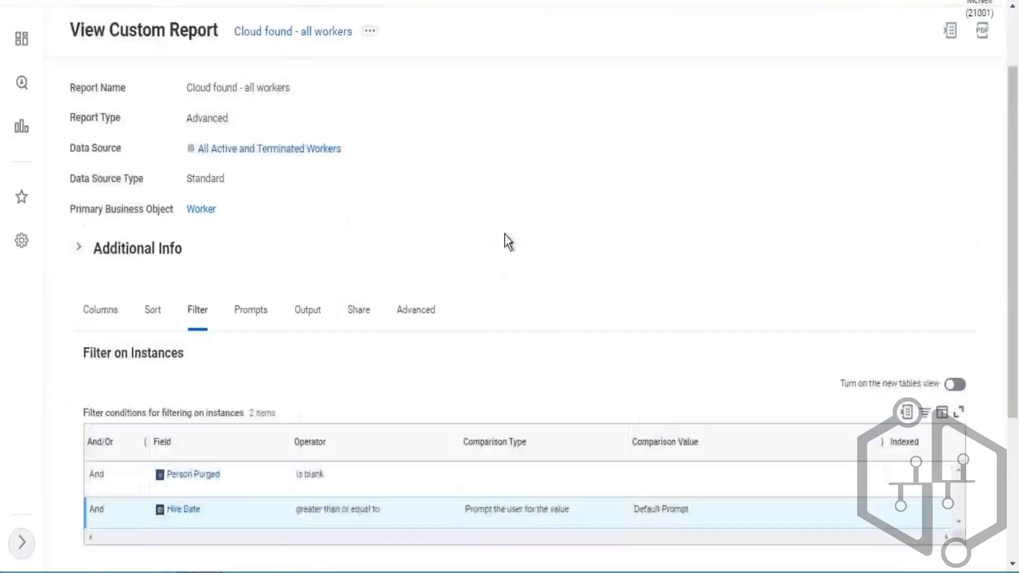
left_click(375, 116)
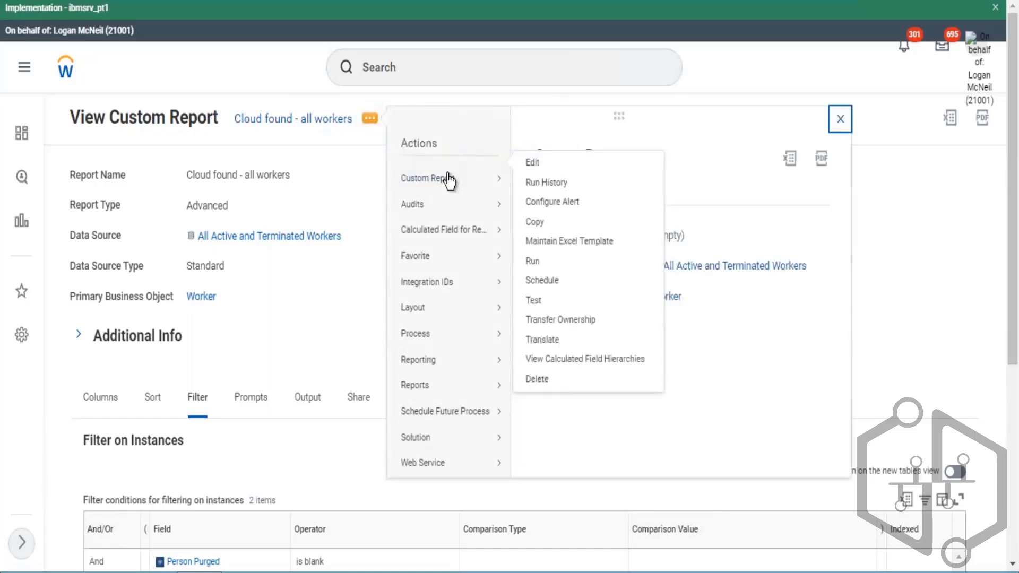
left_click(538, 164)
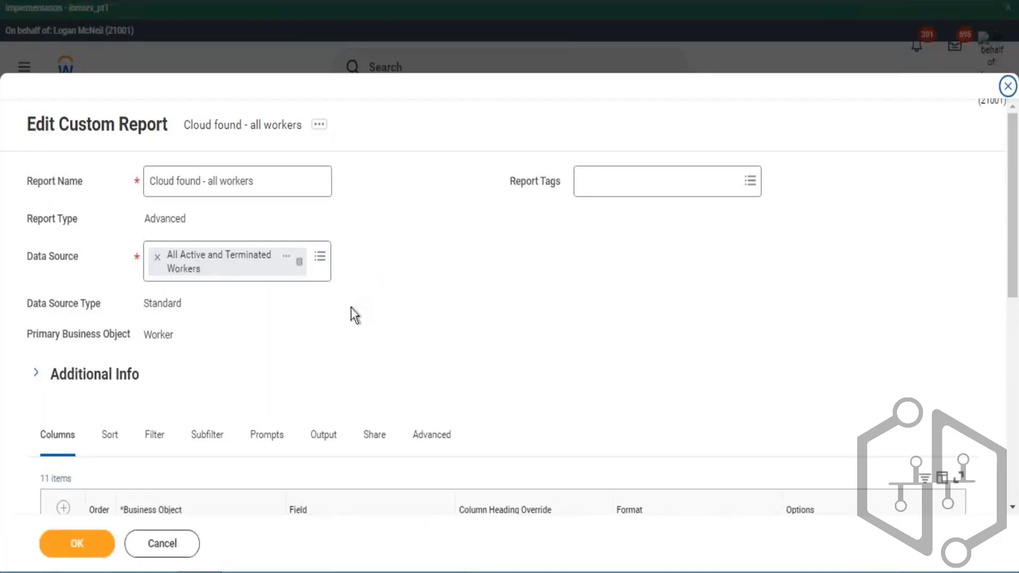
- Add a new empty condition row below Hire Date in the report's Filter on Instances table
scroll(265, 350, "down", 2)
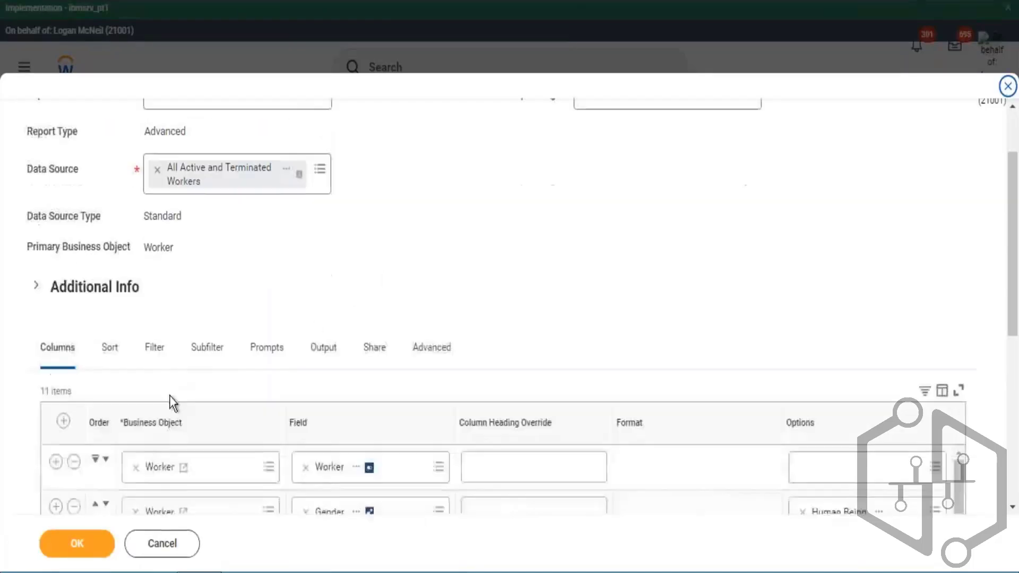
left_click(157, 346)
scroll(355, 225, "down", 2)
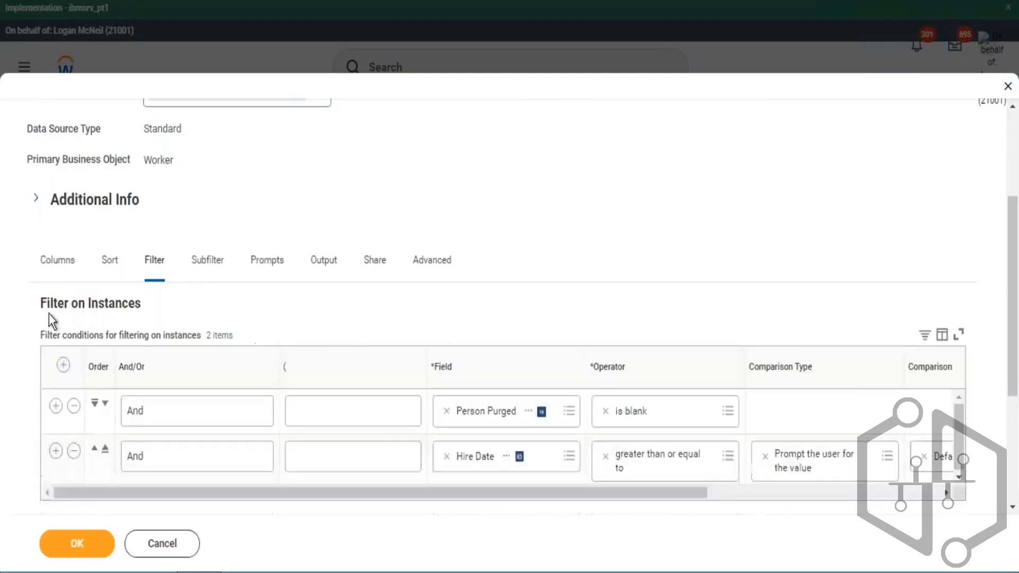
left_click(60, 268)
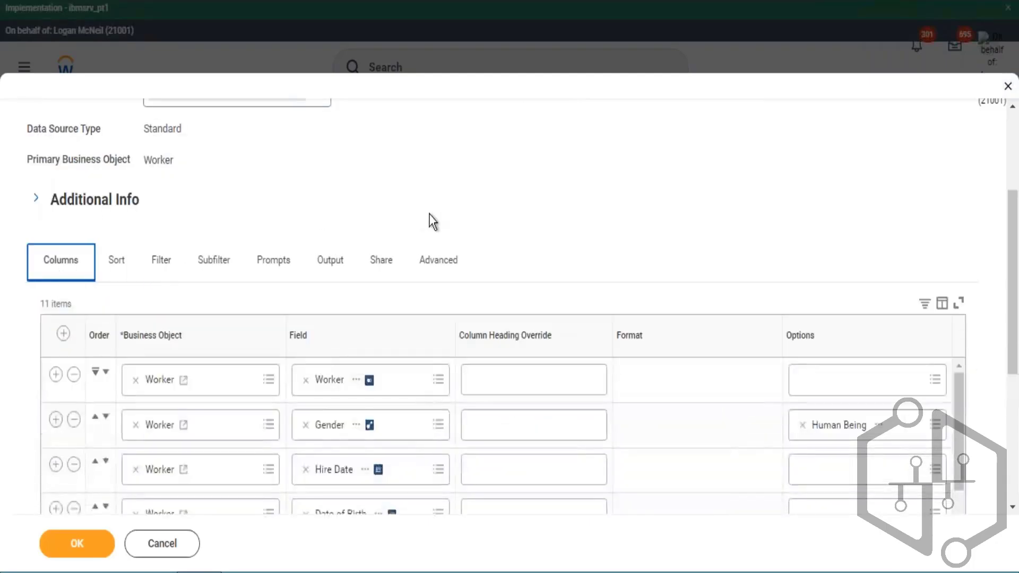
scroll(431, 212, "down", 4)
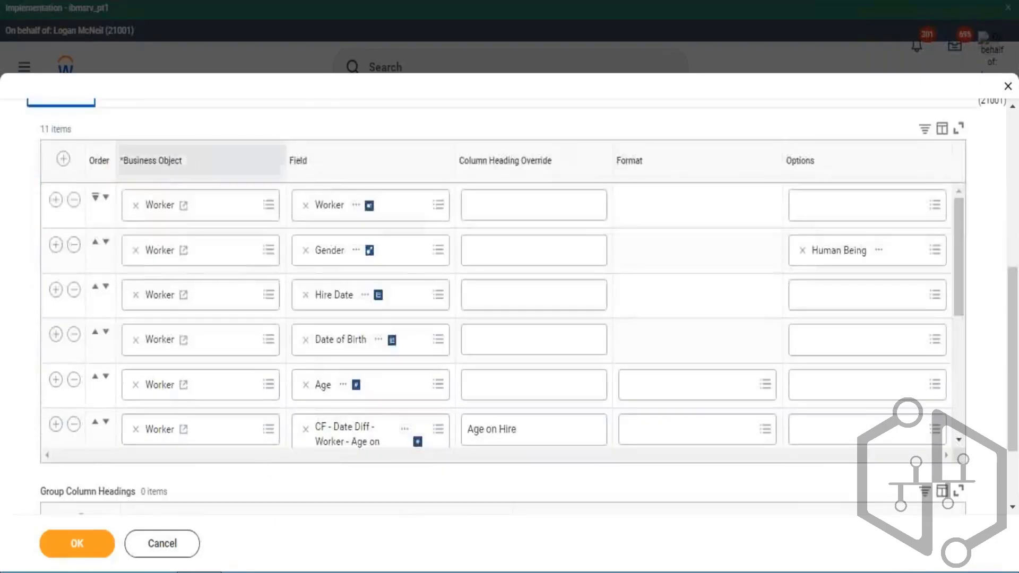
scroll(159, 158, "up", 4)
left_click(159, 261)
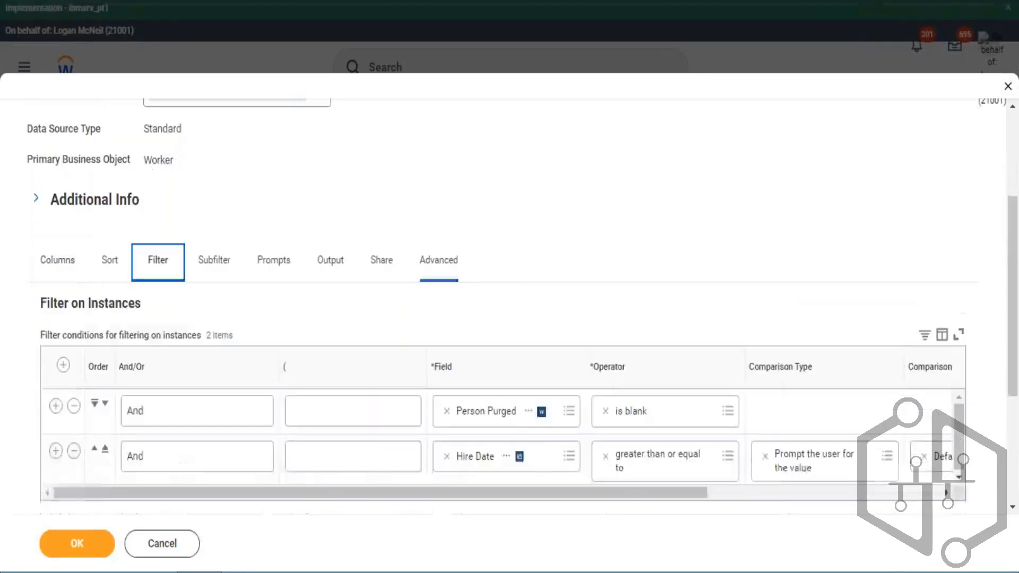
scroll(477, 330, "down", 4)
left_click(55, 276)
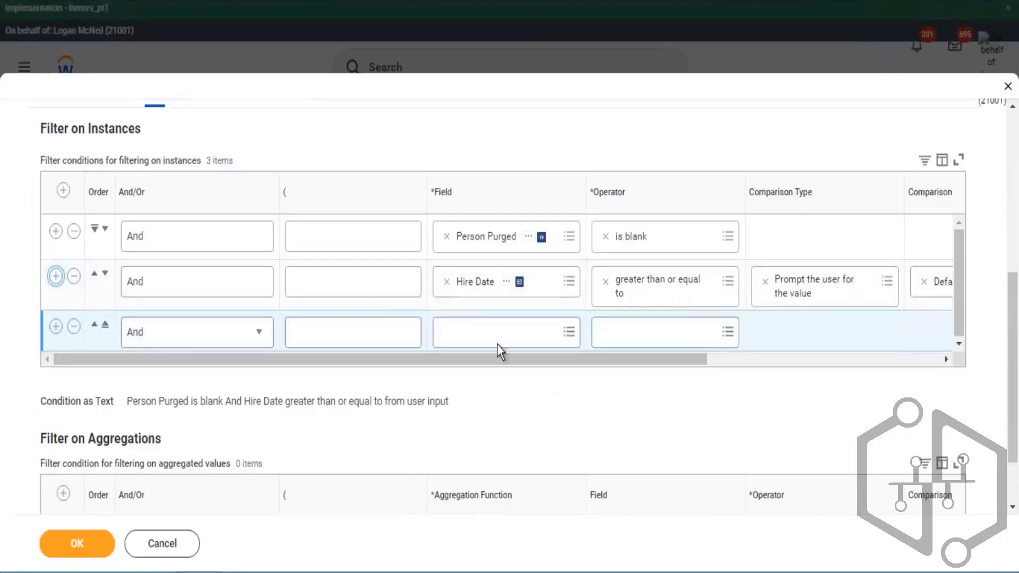
- Copy the name of the CF - LRV - Worker - Company Subtype field from the report's columns
left_click(497, 343)
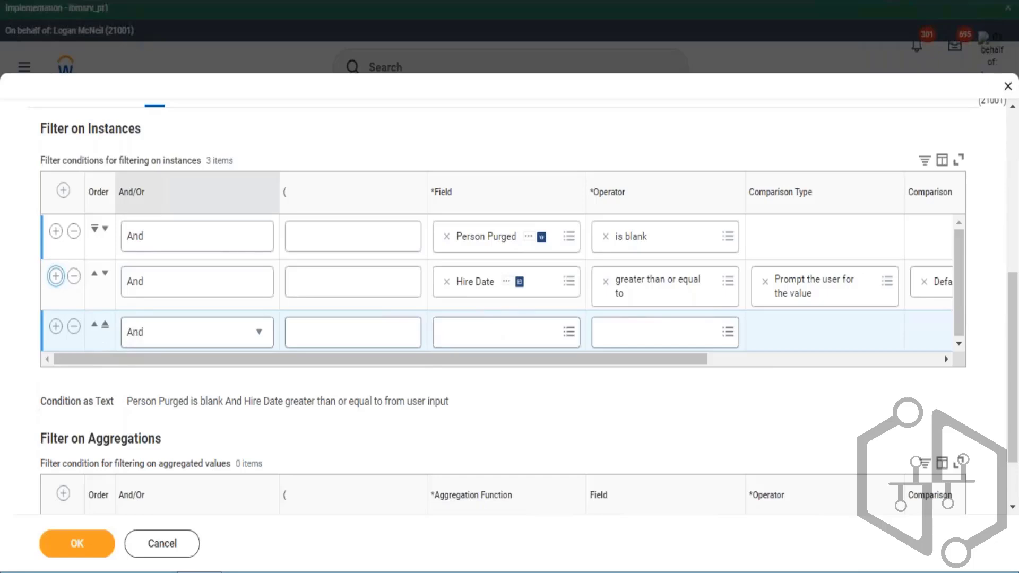
scroll(71, 201, "up", 2)
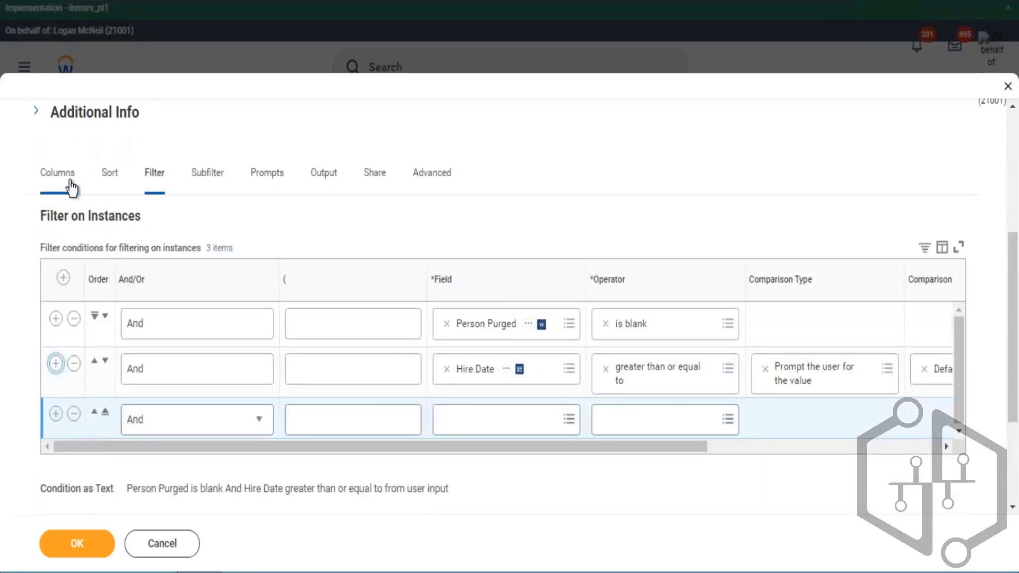
left_click(60, 183)
scroll(536, 348, "down", 4)
scroll(445, 368, "down", 2)
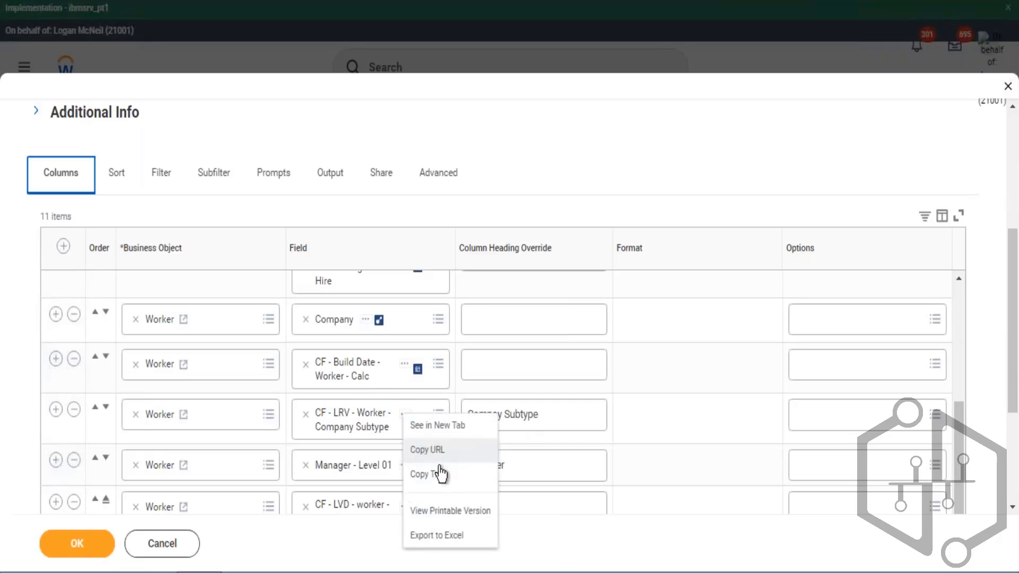
left_click(440, 475)
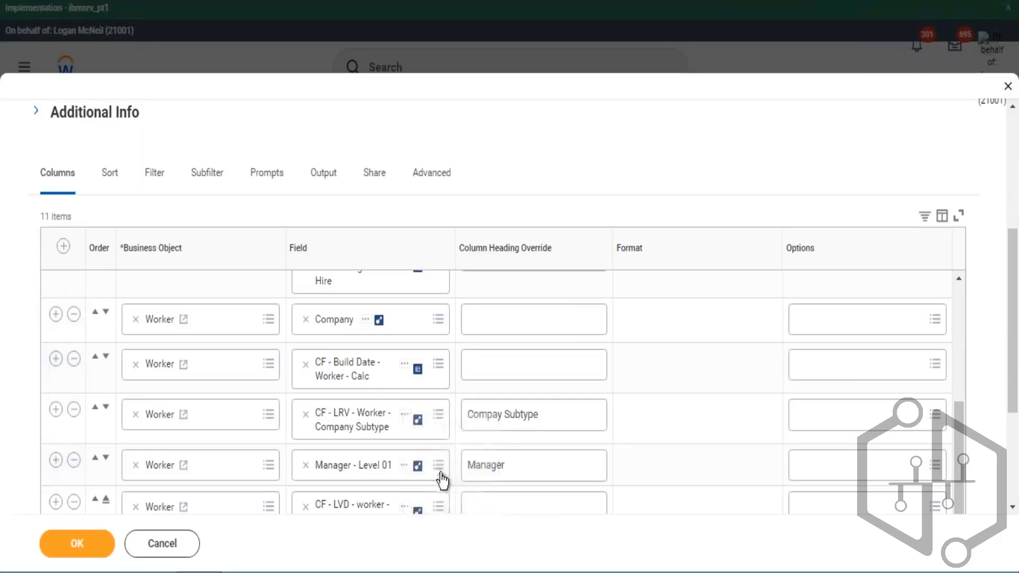
- Paste CF - LRV - Worker - Company Subtype as the new filter condition's field and close its details popup
left_click(151, 178)
left_click(483, 417)
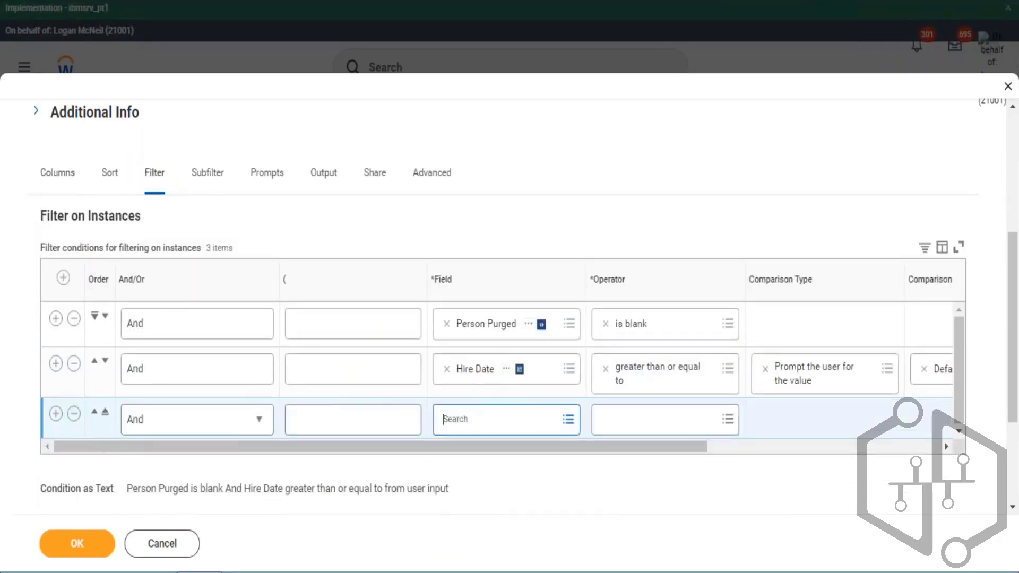
key("ctrl+v")
key("Return")
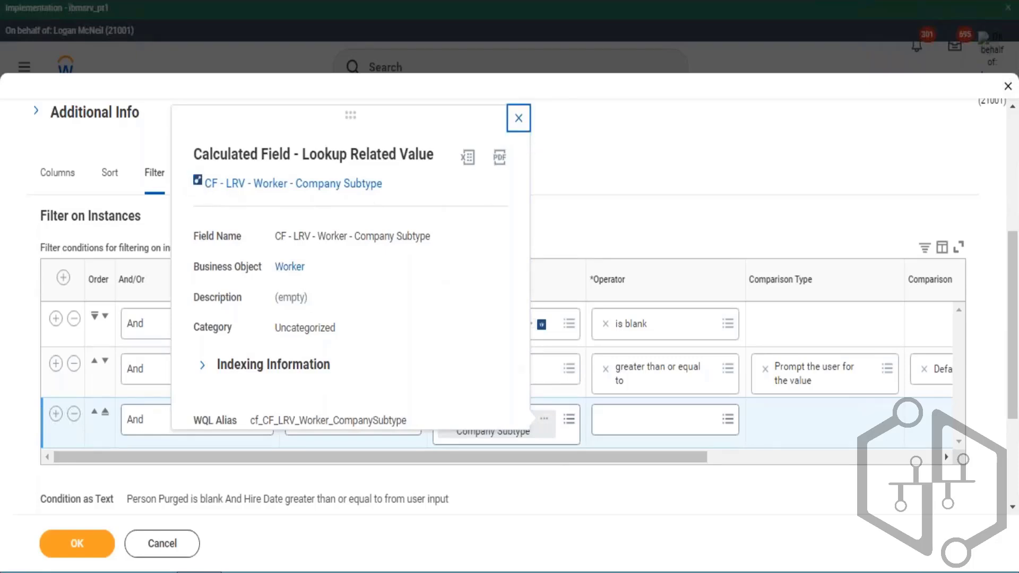
left_click(518, 117)
- Set the new condition's operator to "in the selection list"
left_click(690, 419)
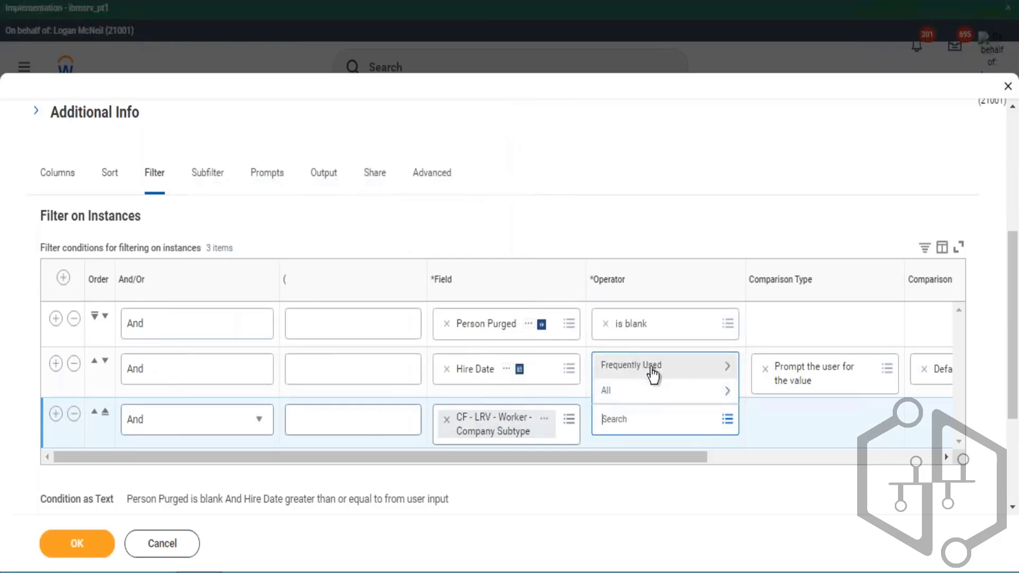
left_click(650, 367)
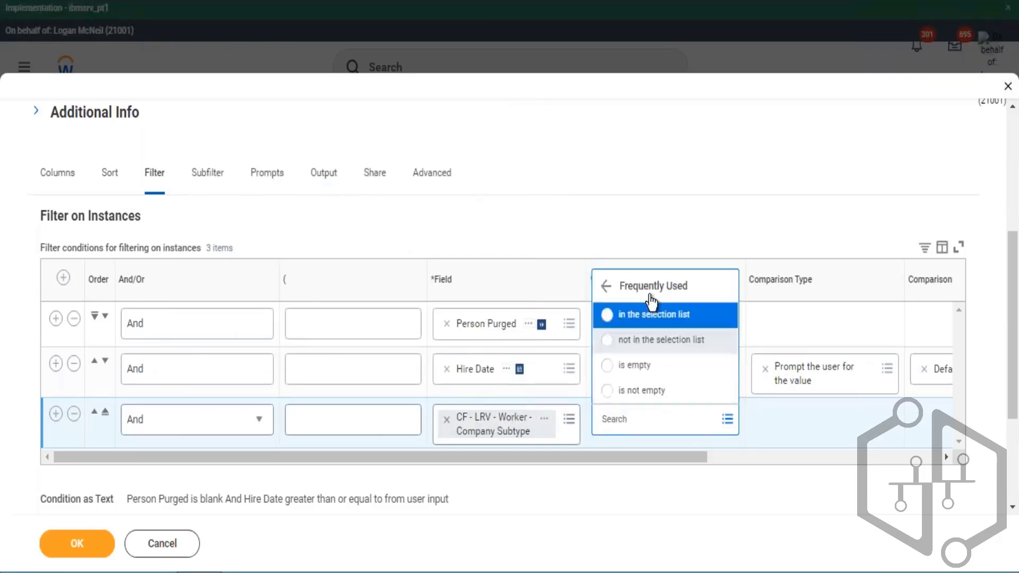
left_click(635, 317)
left_click_drag(651, 459, 791, 476)
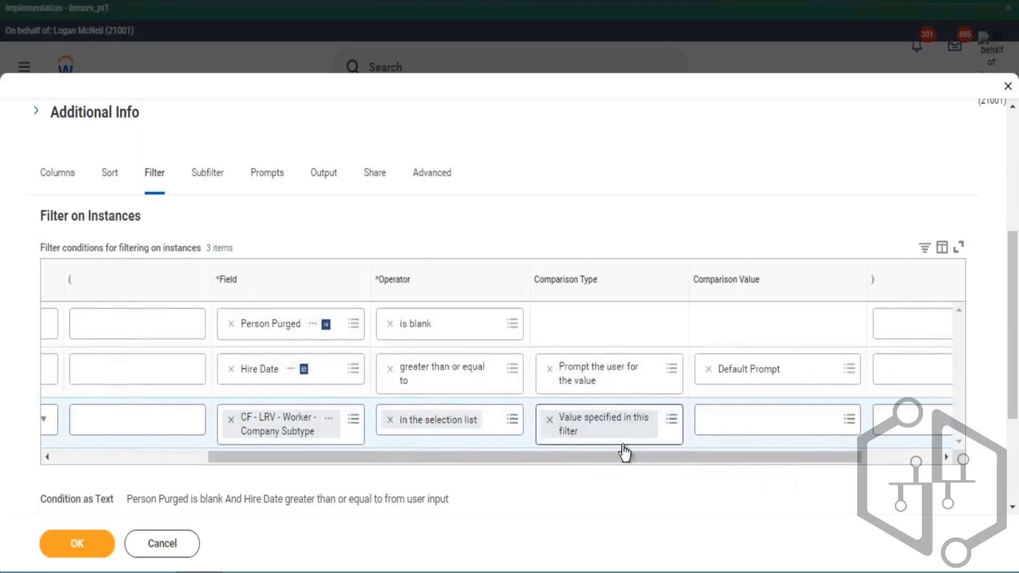
- Change the new condition's comparison type to "Value from another field" and open the All fields list for its comparison value
left_click(720, 423)
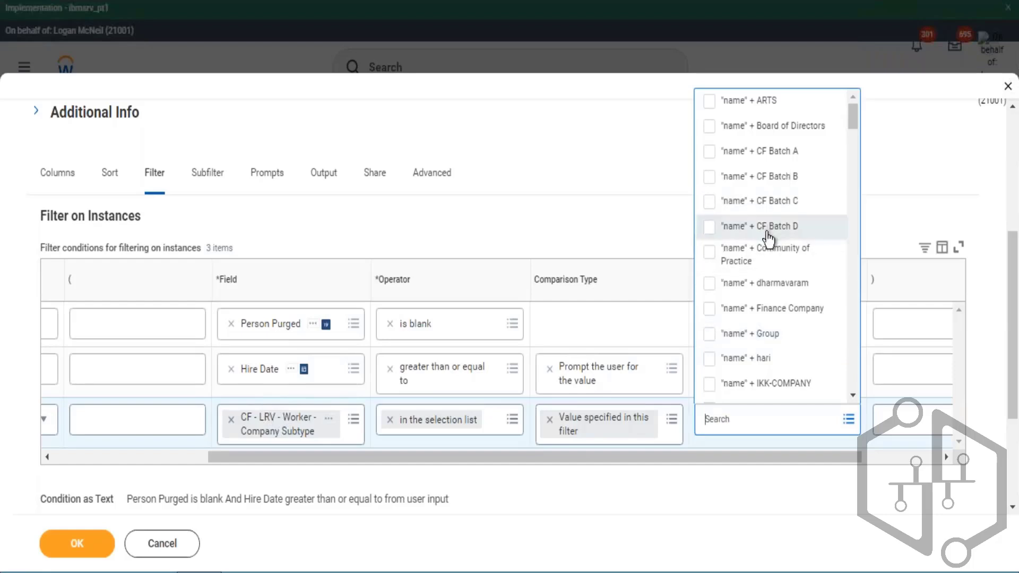
scroll(841, 239, "down", 8)
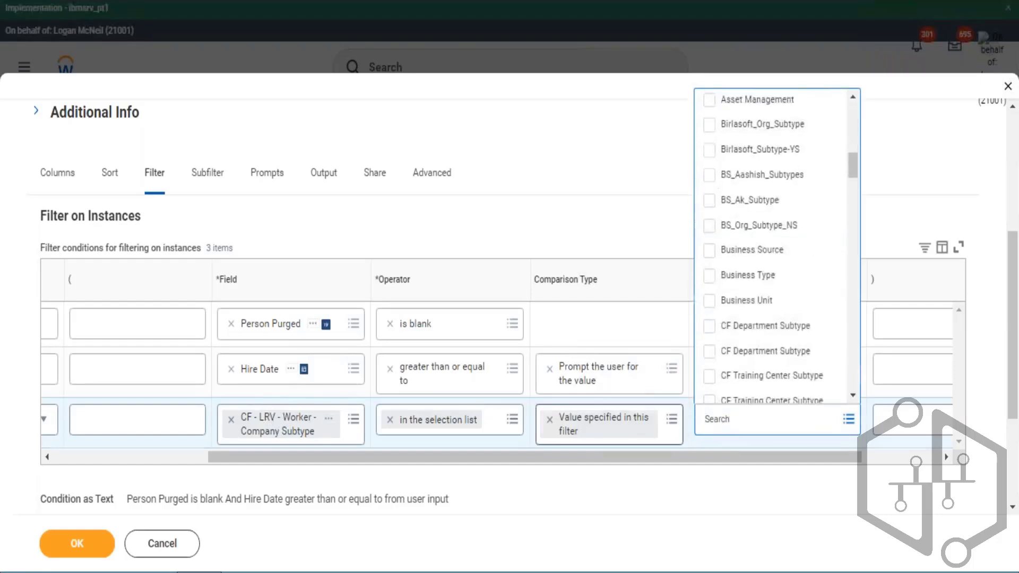
left_click(672, 420)
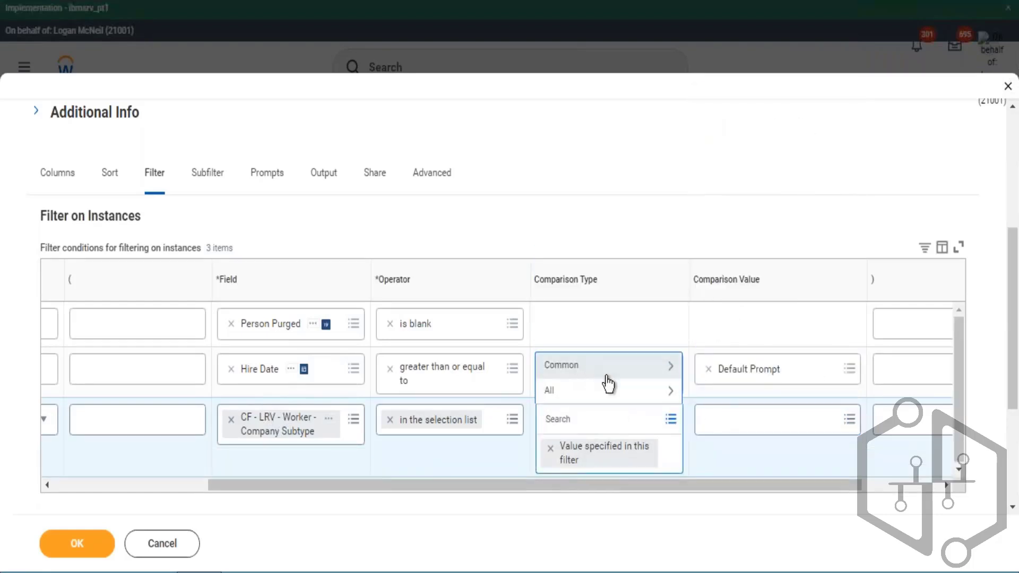
left_click(608, 374)
left_click(608, 374)
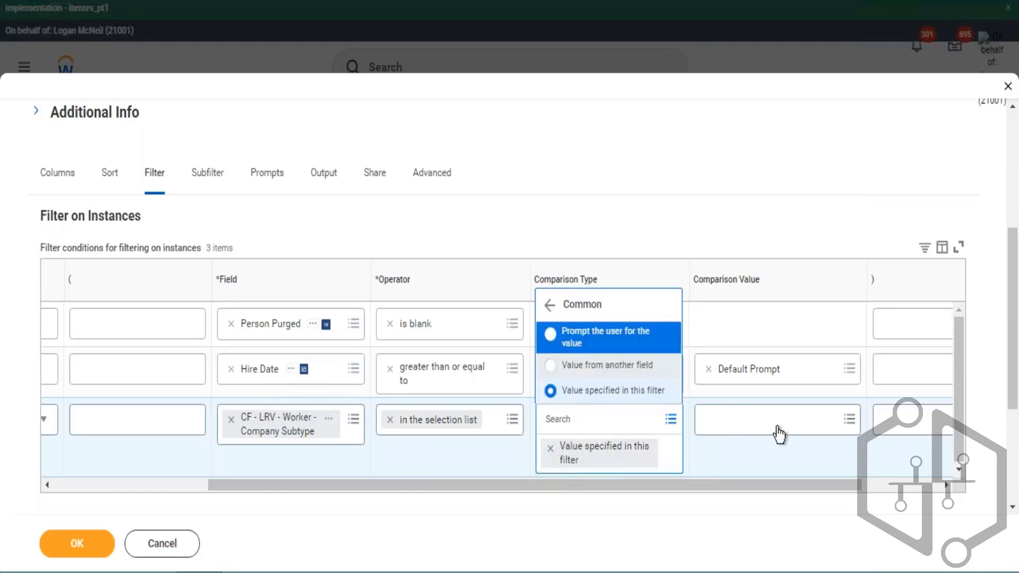
left_click(789, 430)
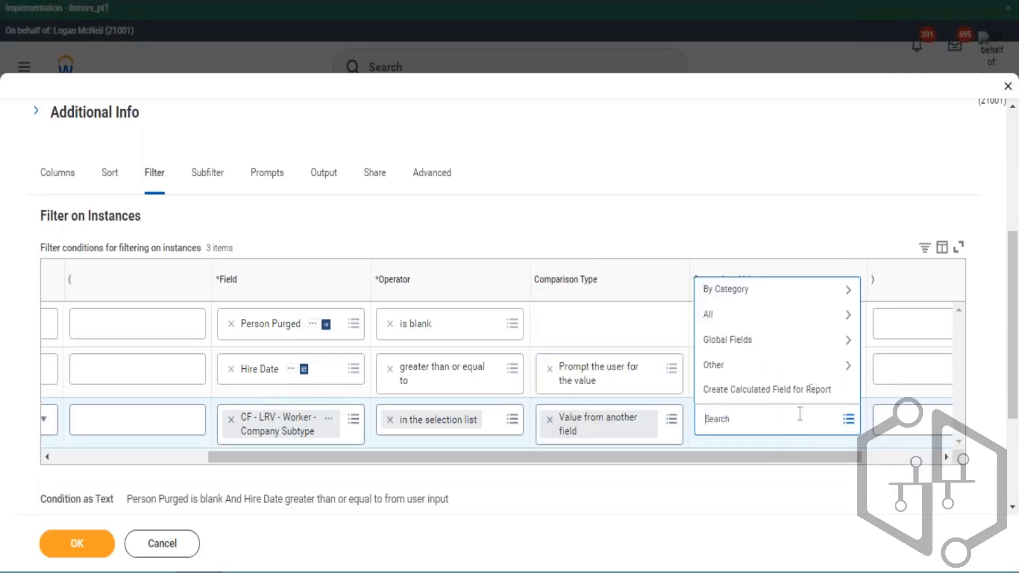
left_click(750, 319)
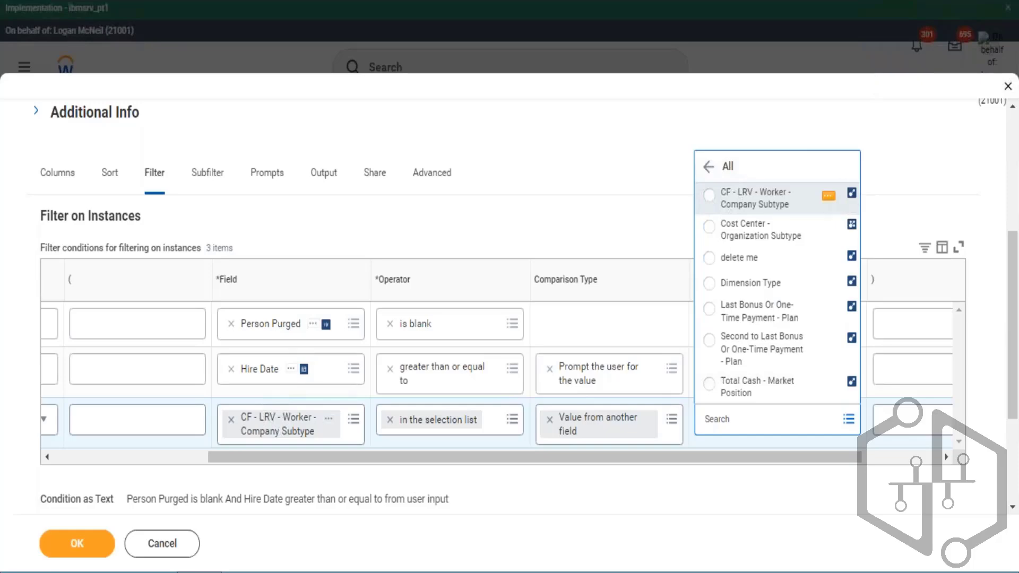
- Review the Object components notes on the 26.03 sheet of the Excel notes, then return to sheet 02.04
left_click(118, 572)
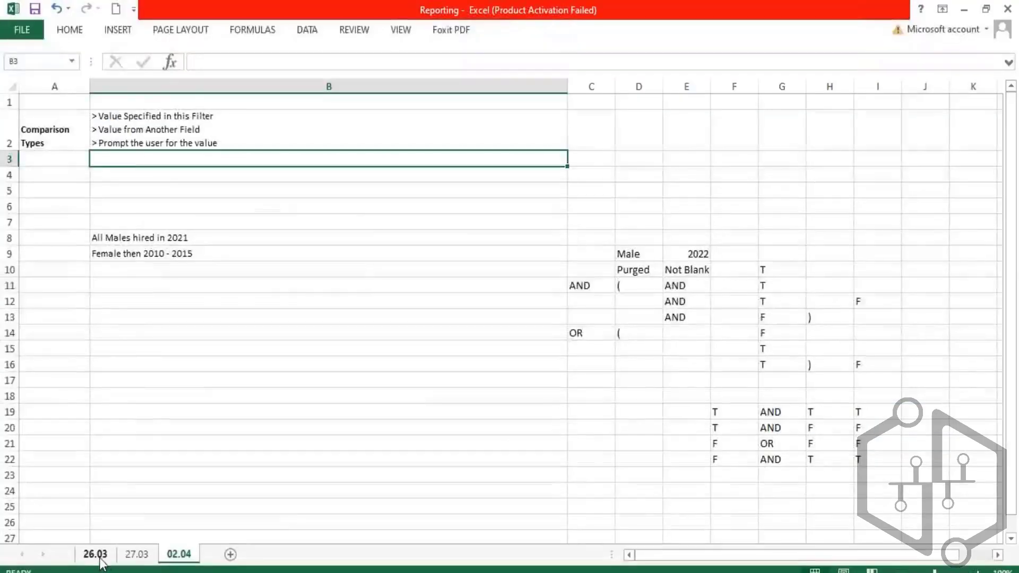
left_click(95, 554)
double_click(151, 311)
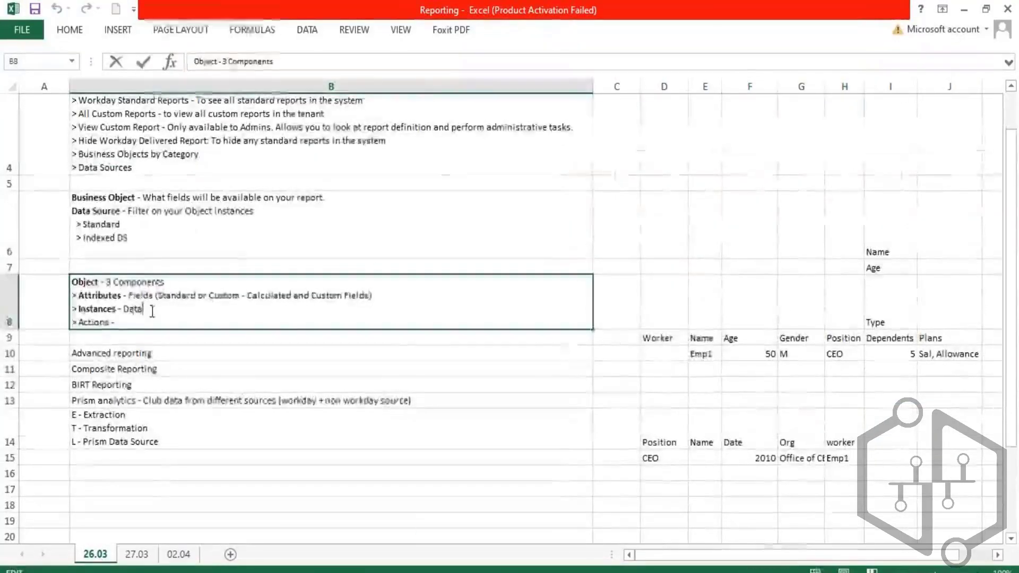
left_click_drag(152, 312, 133, 313)
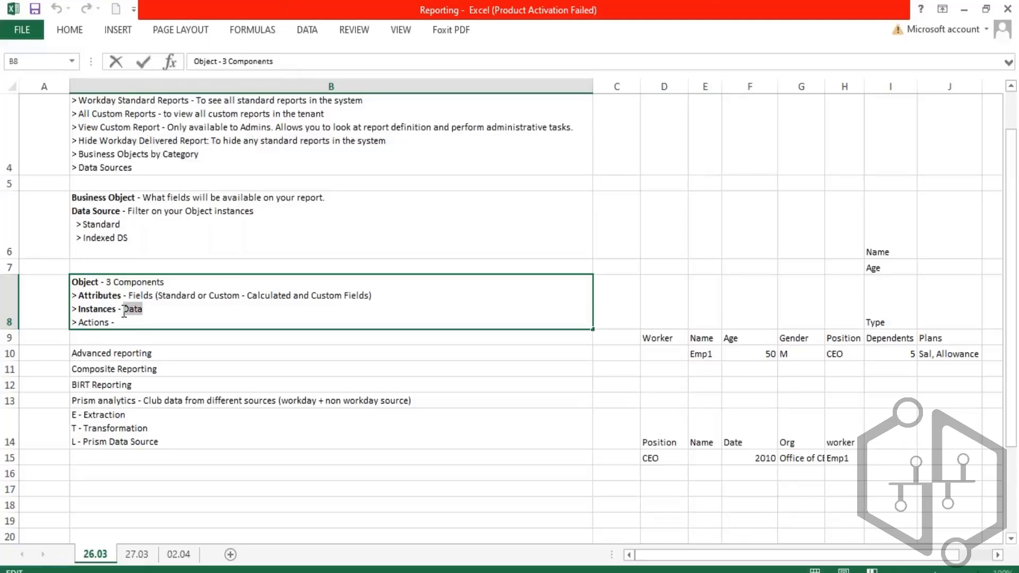
left_click(178, 554)
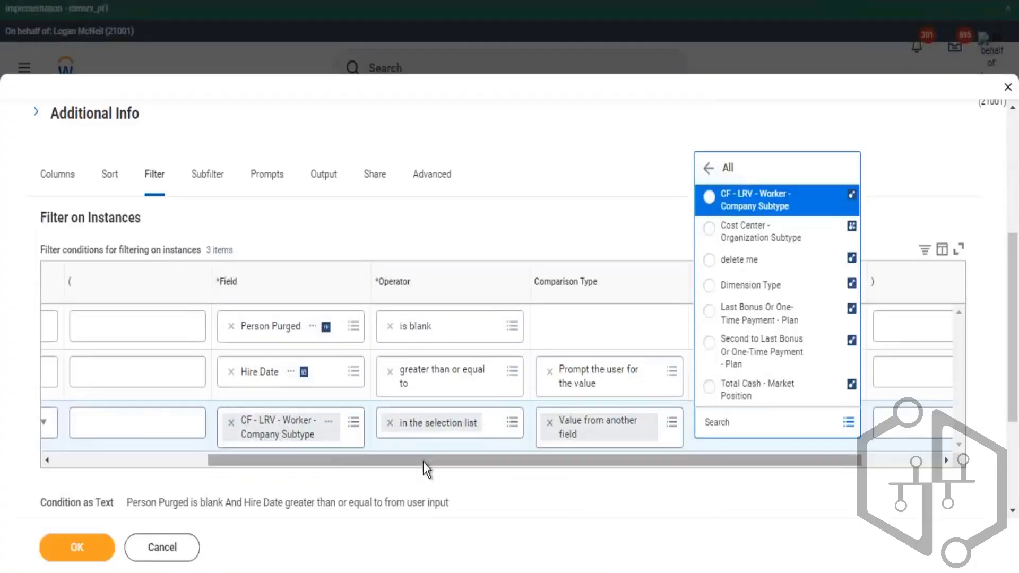
left_click_drag(422, 462, 240, 479)
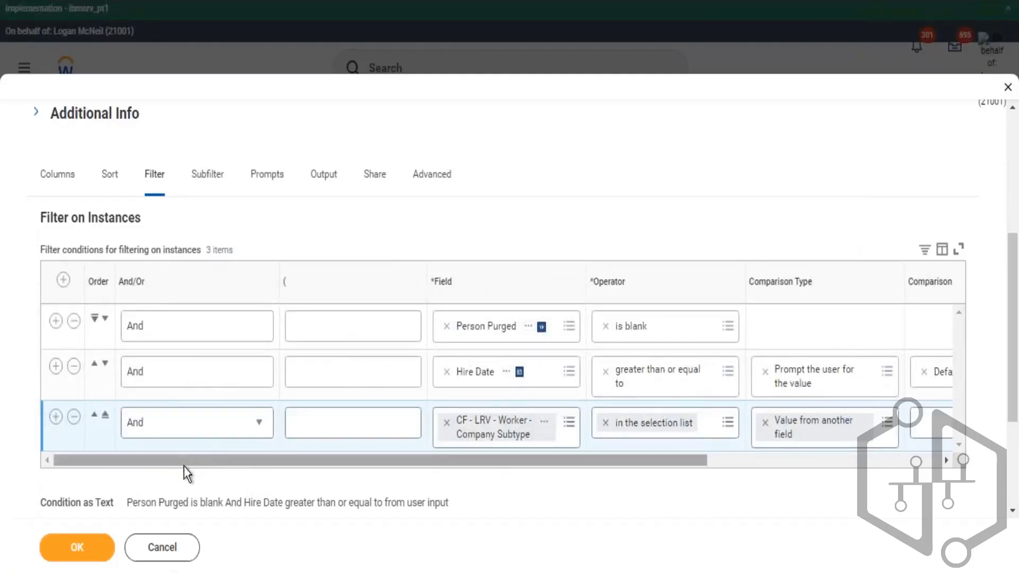
left_click_drag(184, 466, 266, 466)
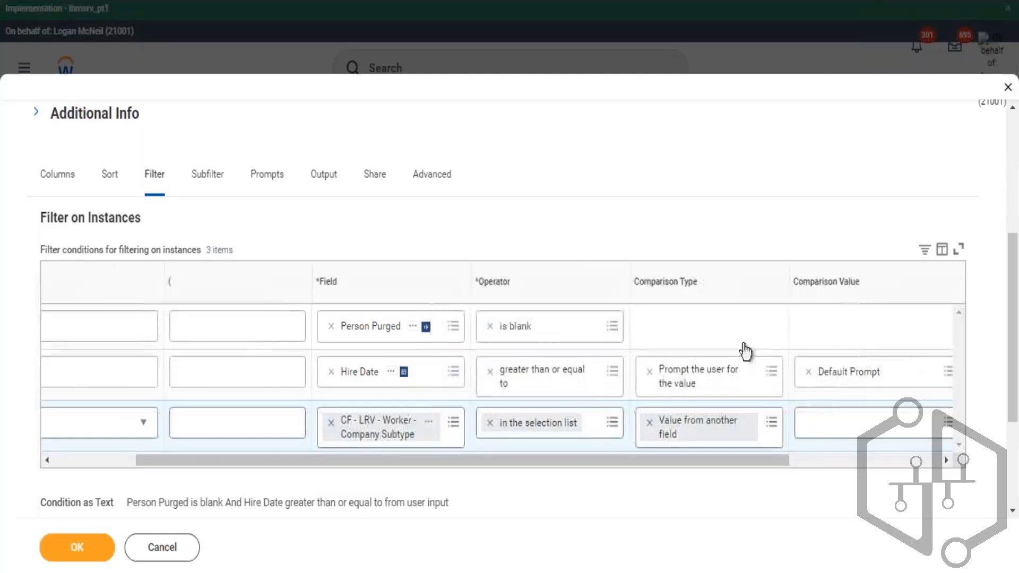
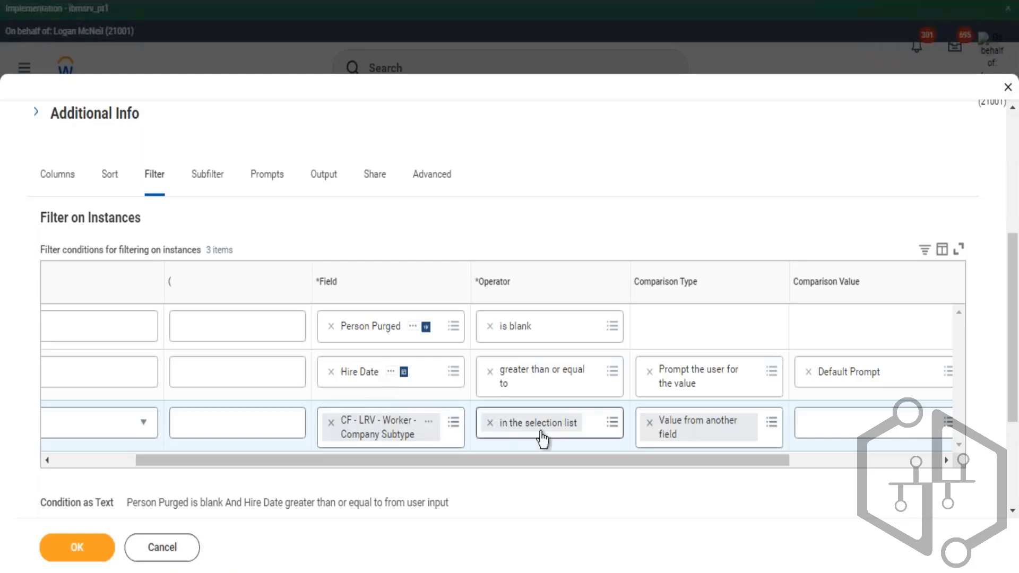
- Delete the third filter condition on CF - LRV - Worker - Company Subtype
left_click_drag(486, 460, 425, 482)
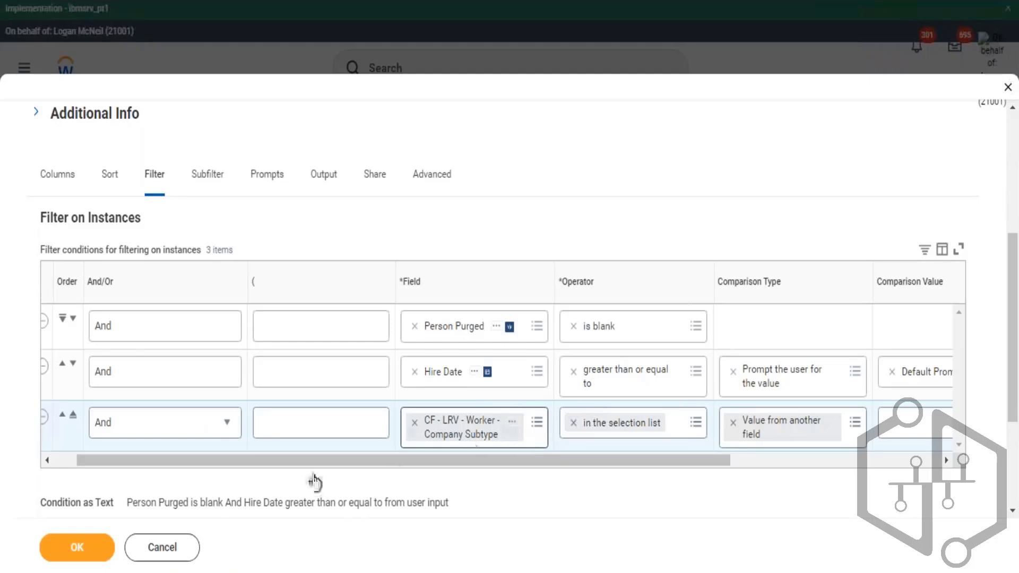
left_click(47, 460)
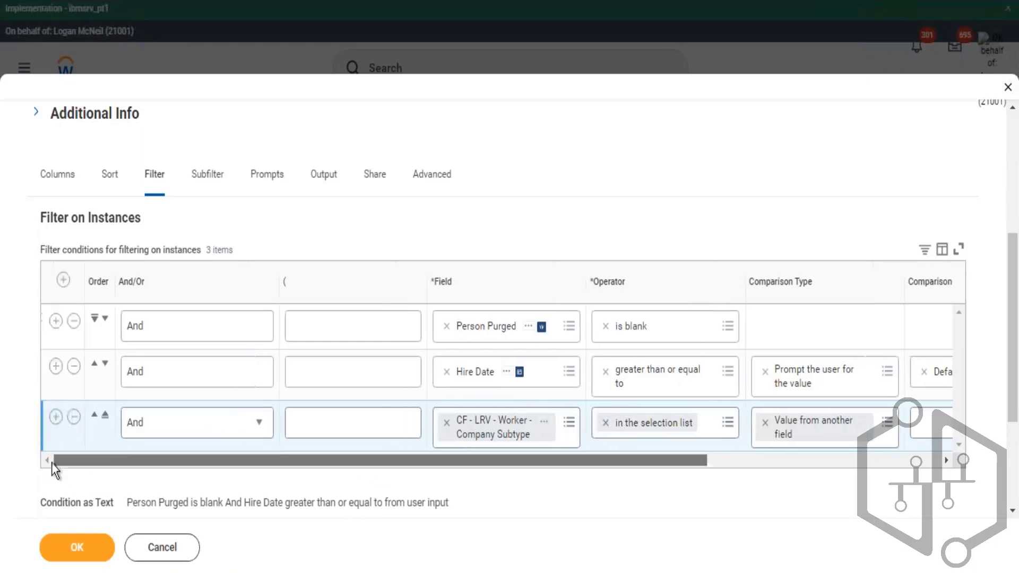
left_click(74, 416)
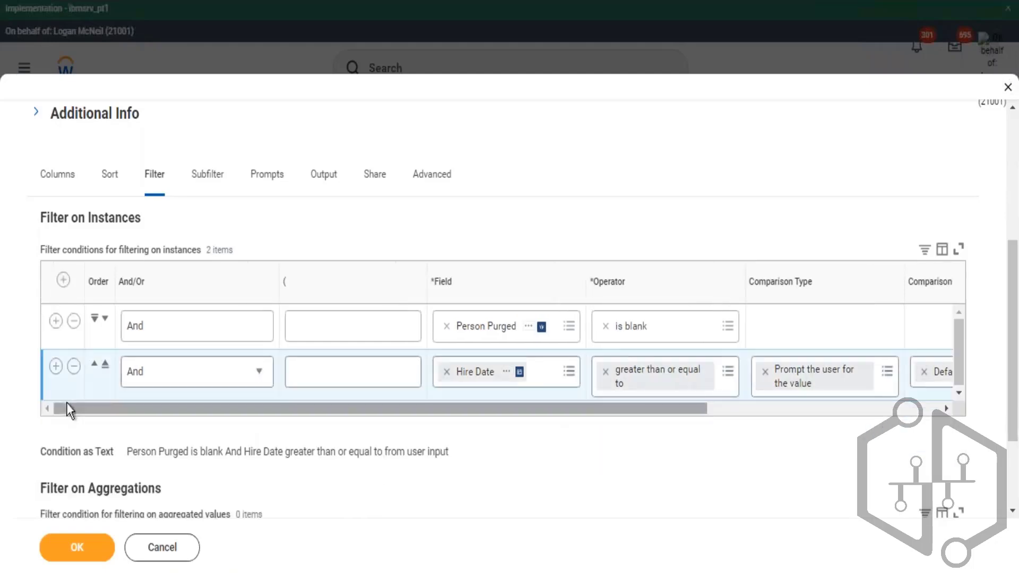
- Add a new filter condition below the Hire Date row and set its field to the date-type Hire Date
left_click(56, 367)
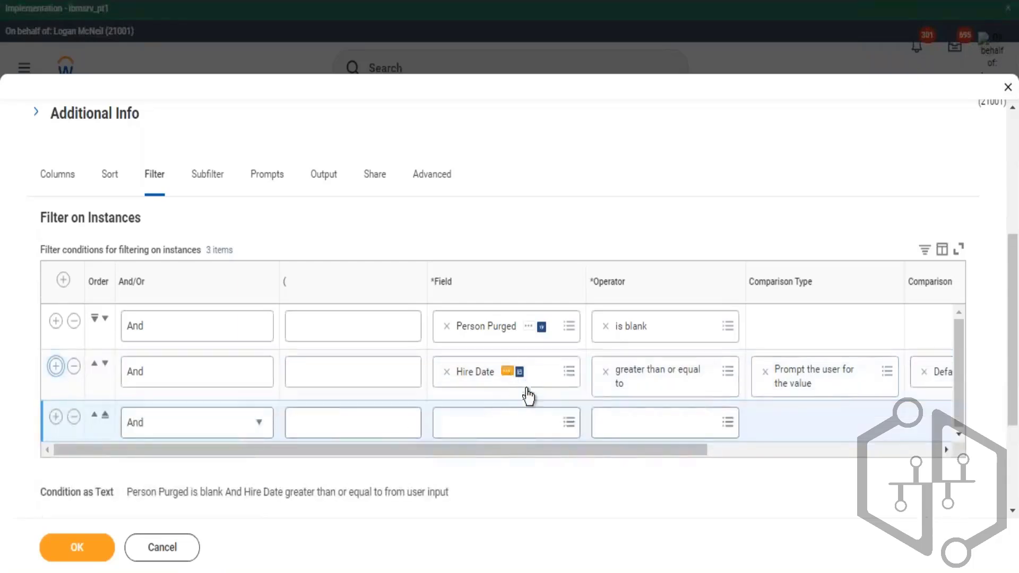
right_click(508, 372)
left_click(497, 427)
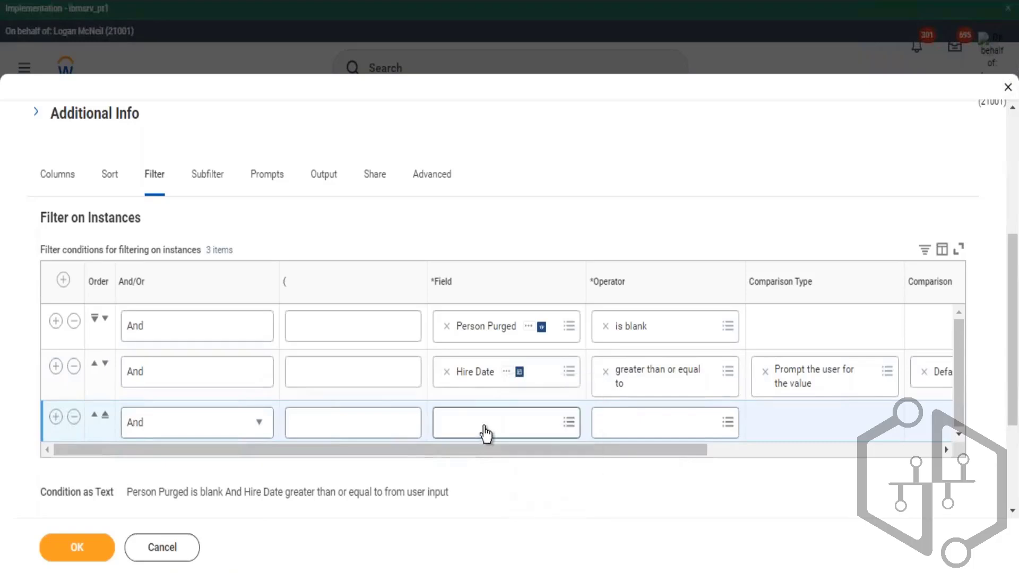
type("Hire Date")
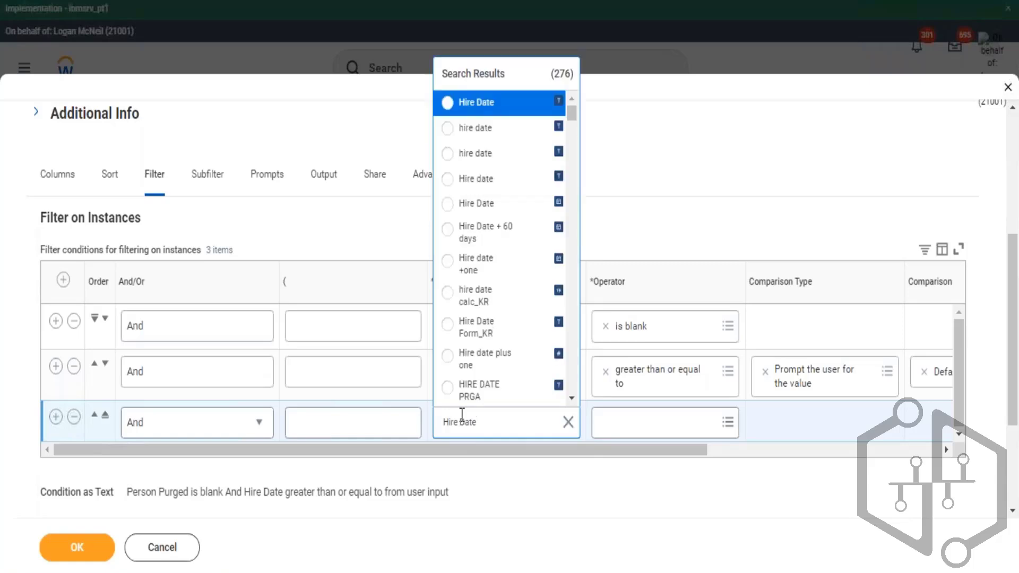
key("Down")
key("Down")
key("Down")
key("Down")
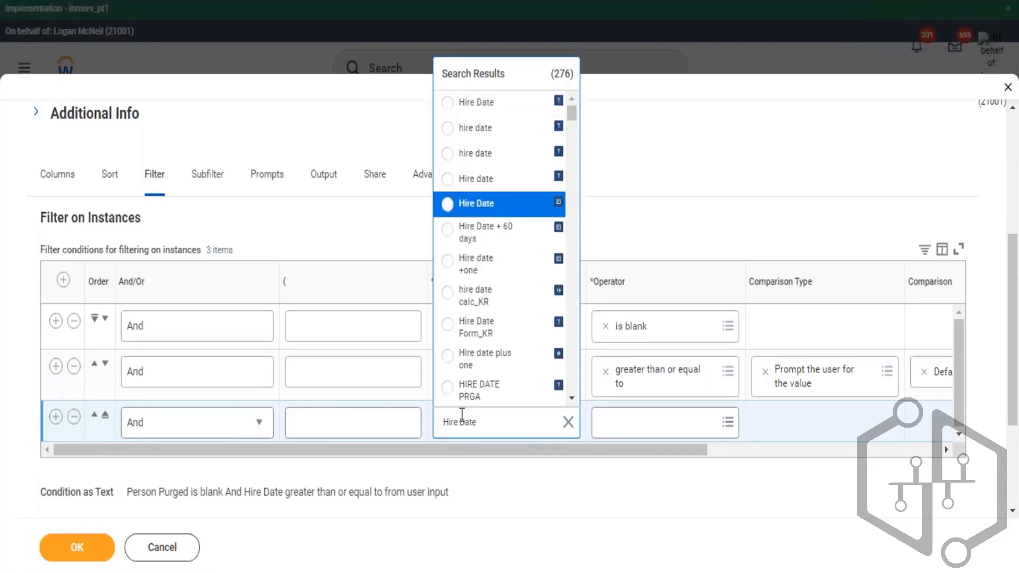
key("Return")
- Set the new condition's operator to "less than or equal to" from the frequently used list
left_click(665, 423)
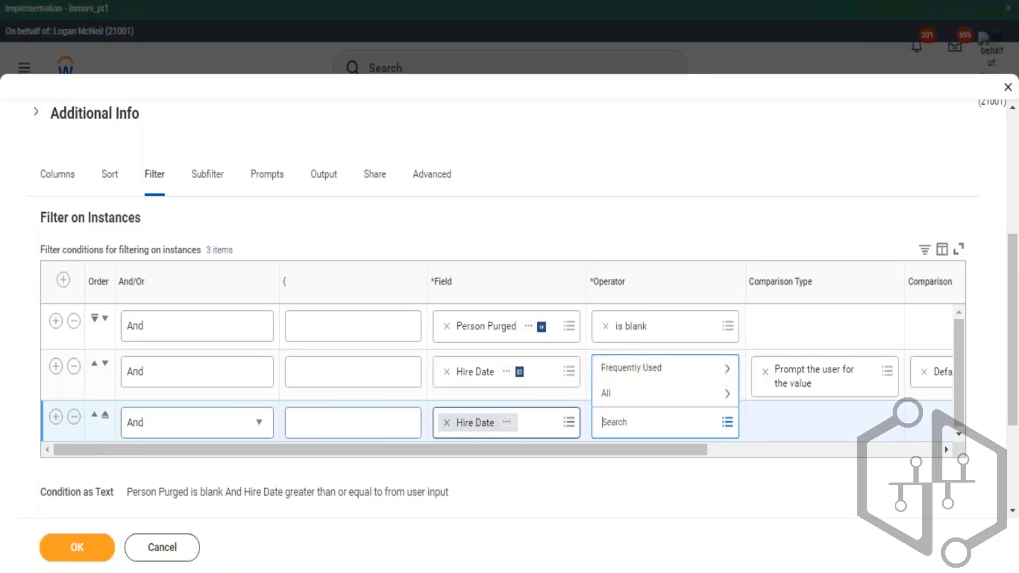
left_click(665, 367)
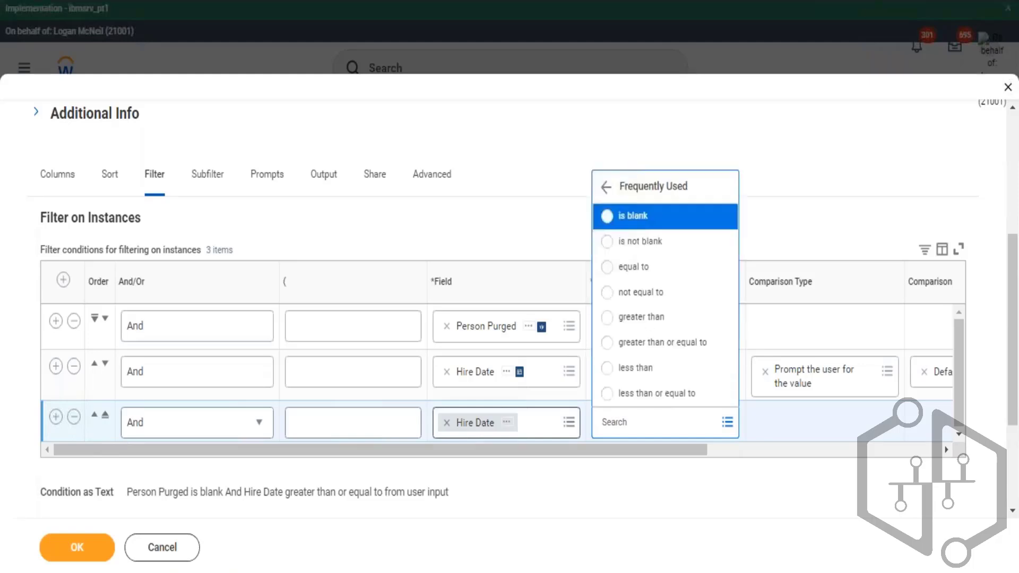
left_click(657, 394)
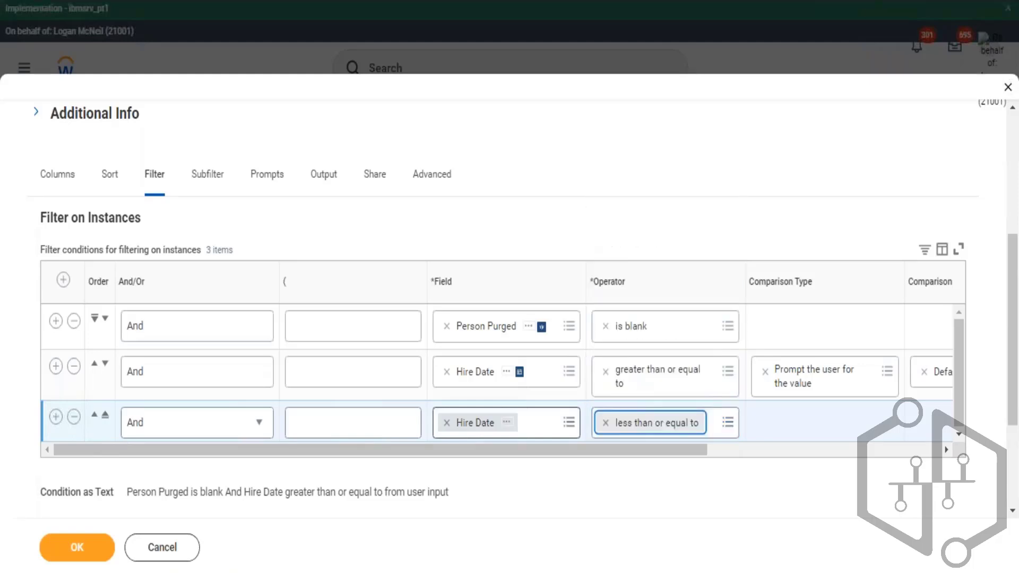
- Set the new condition's comparison type to "Prompt the user for the value"
left_click(887, 423)
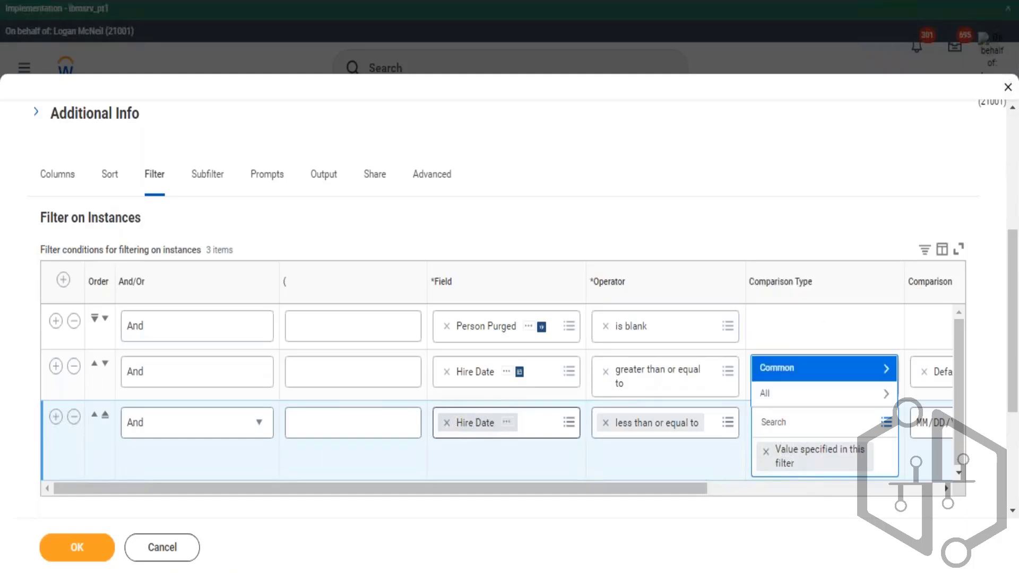
left_click(824, 368)
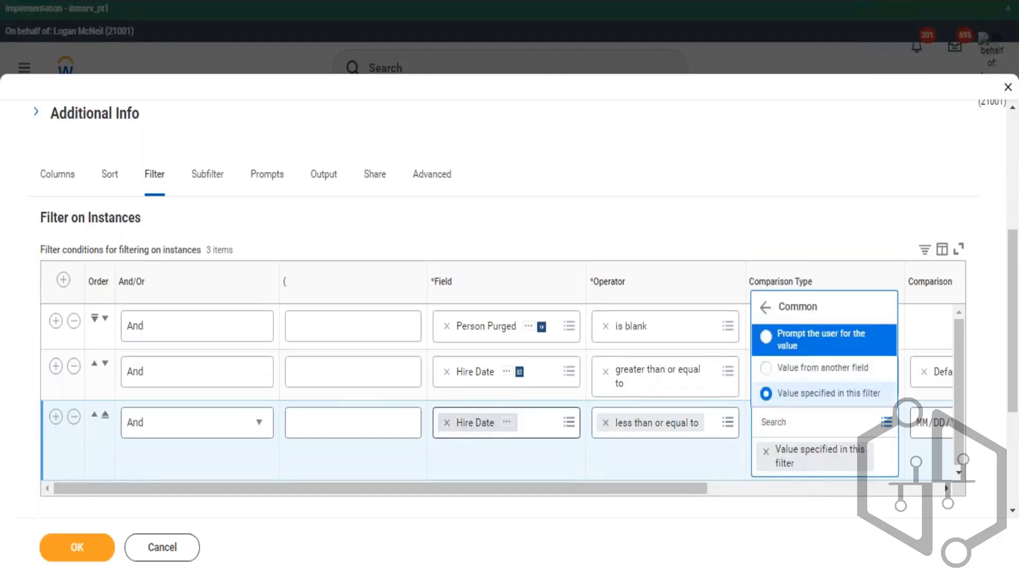
left_click(821, 340)
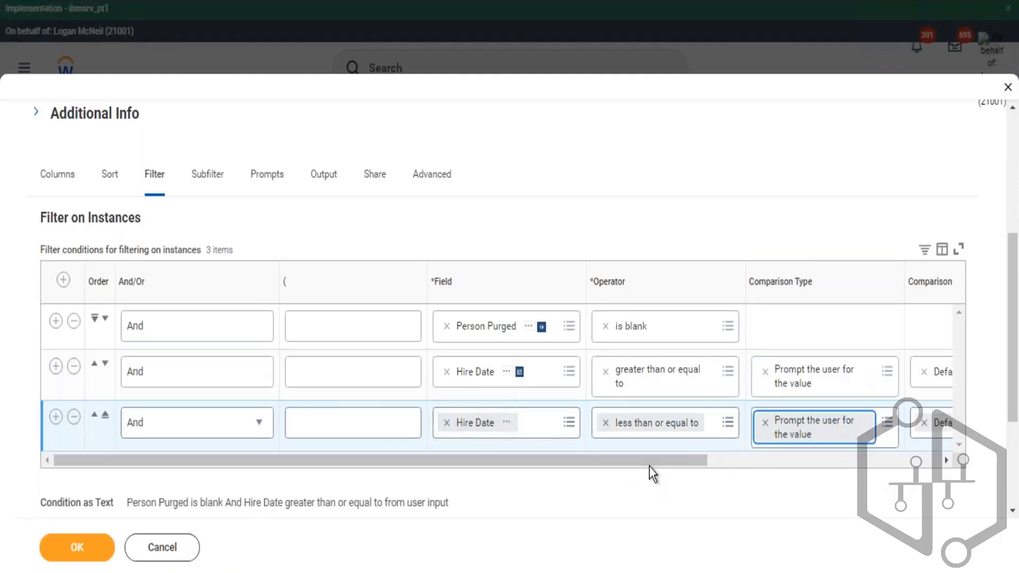
- Save the report definition, run the report to check its Hire Date prompt, and cancel the prompt dialog
left_click_drag(651, 464, 842, 477)
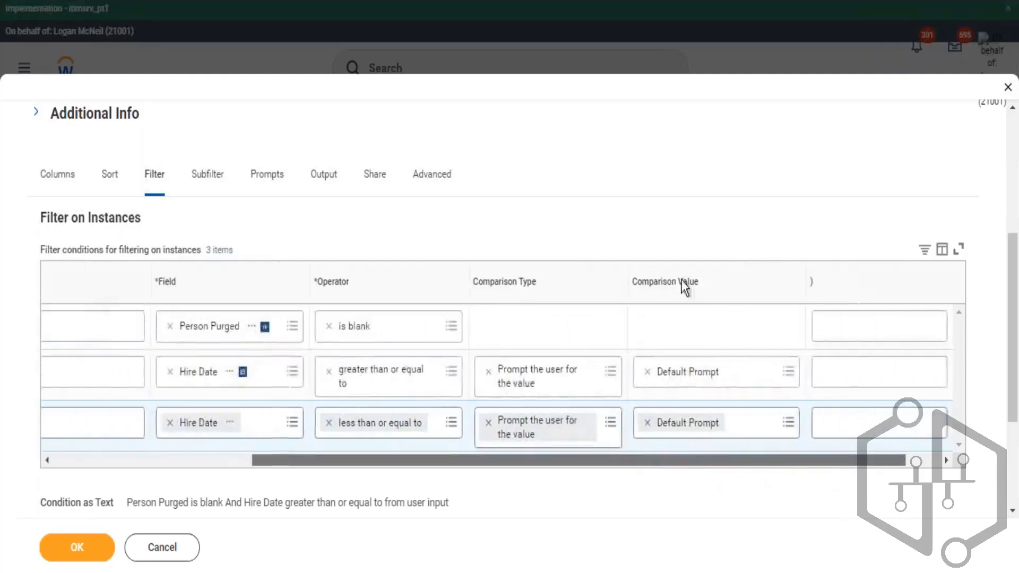
left_click_drag(642, 280, 709, 291)
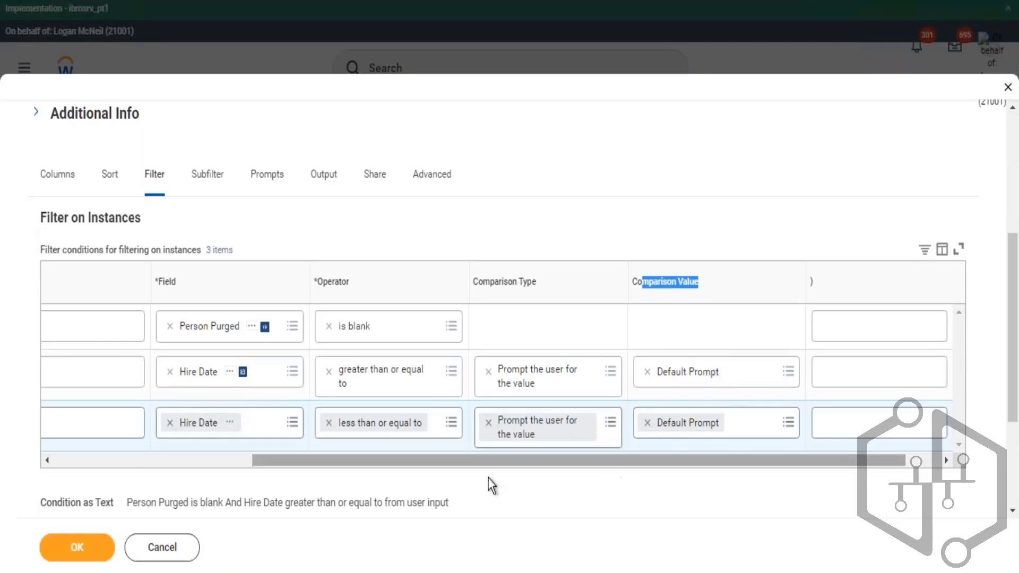
left_click_drag(488, 461, 344, 460)
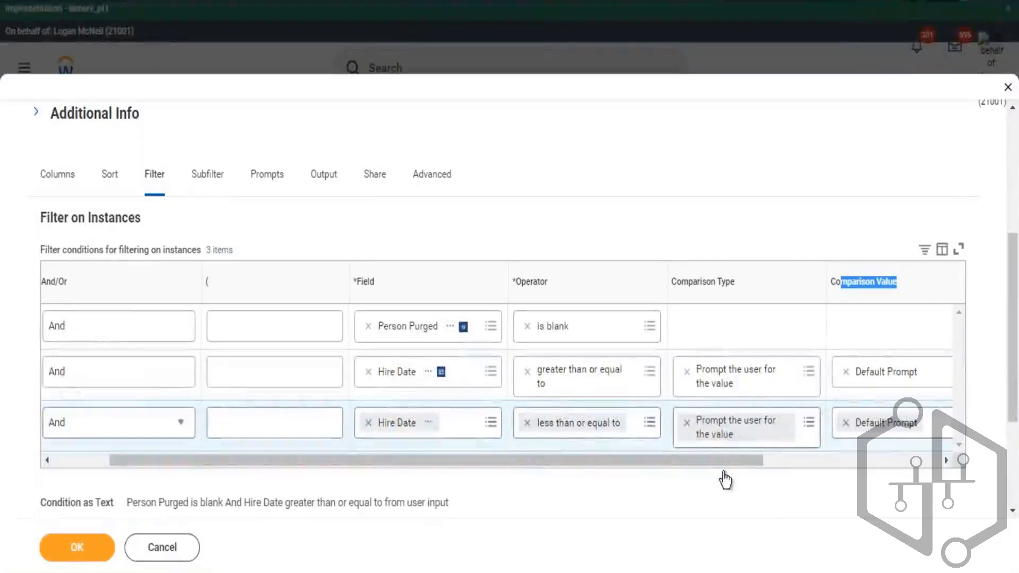
scroll(729, 464, "right", 3)
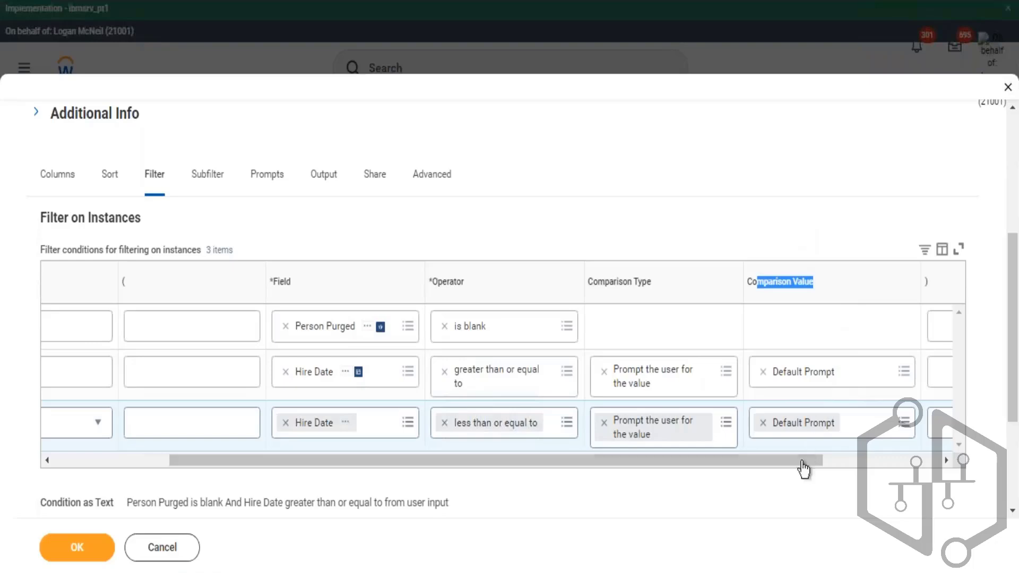
scroll(831, 465, "right", 2)
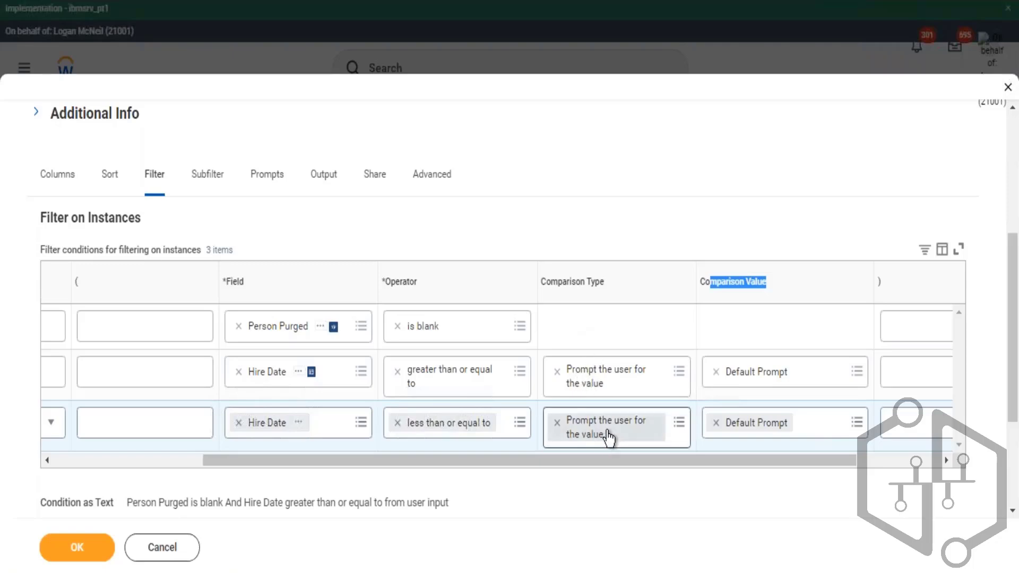
left_click_drag(743, 458, 803, 464)
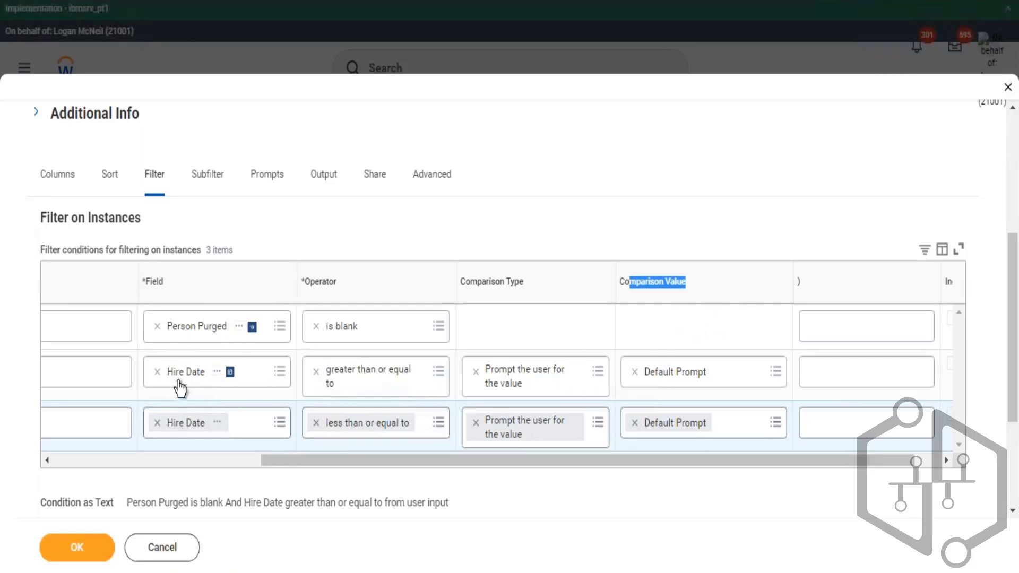
left_click(83, 539)
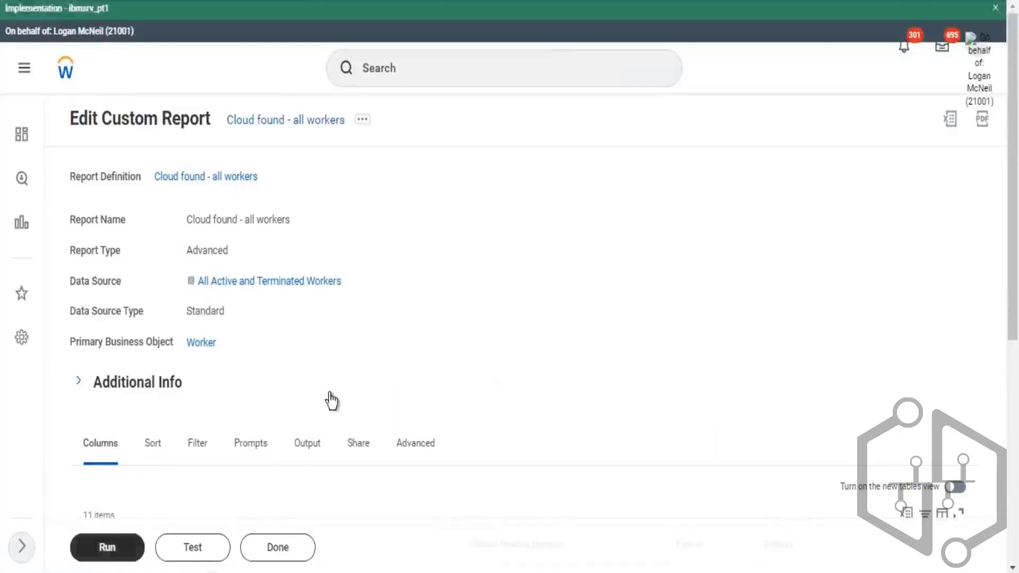
left_click(107, 547)
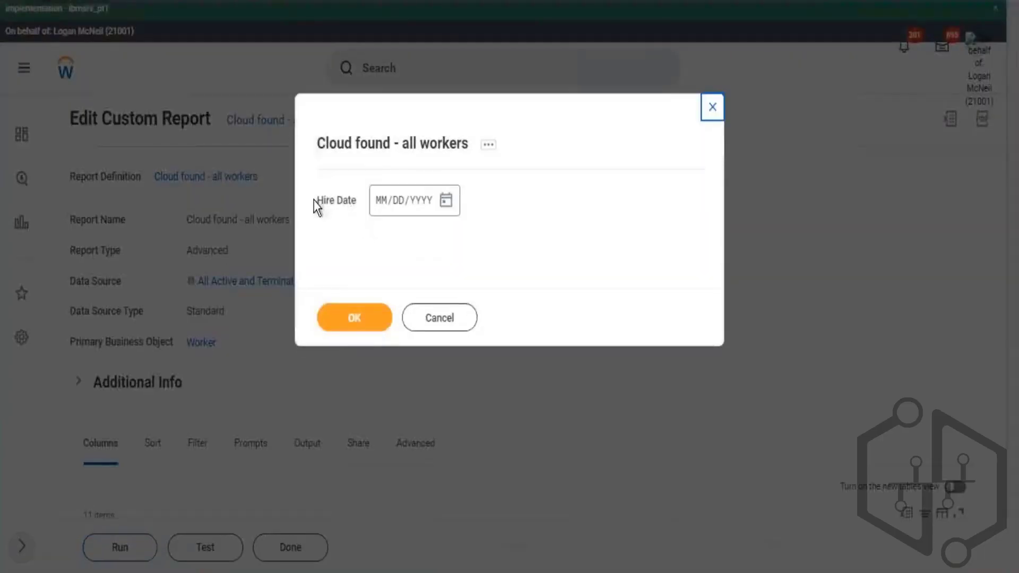
left_click_drag(336, 201, 354, 225)
left_click(450, 318)
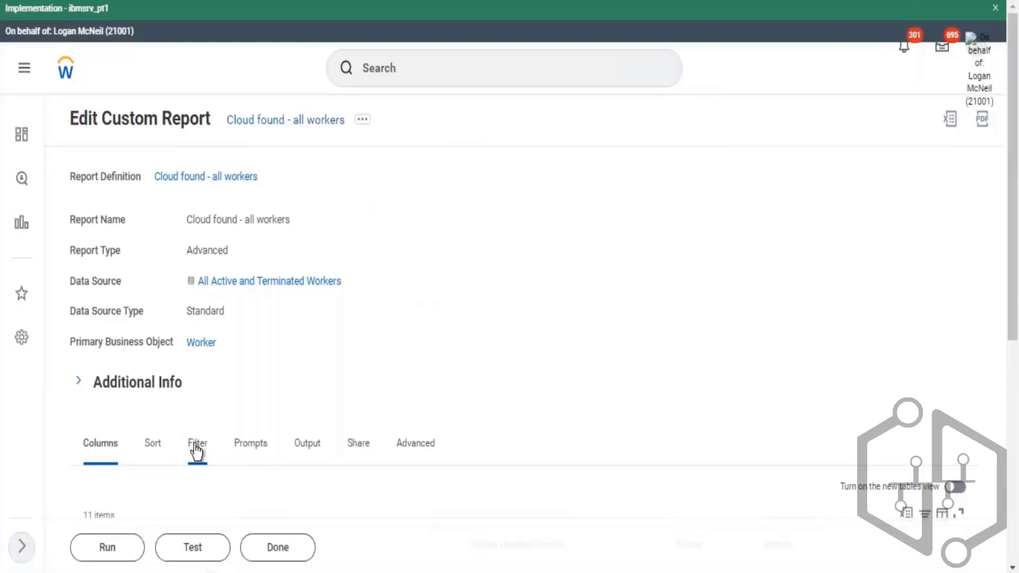
- Reopen the report's filter and set the greater-than-or-equal Hire Date condition's comparison value to Starting Prompt
left_click(196, 448)
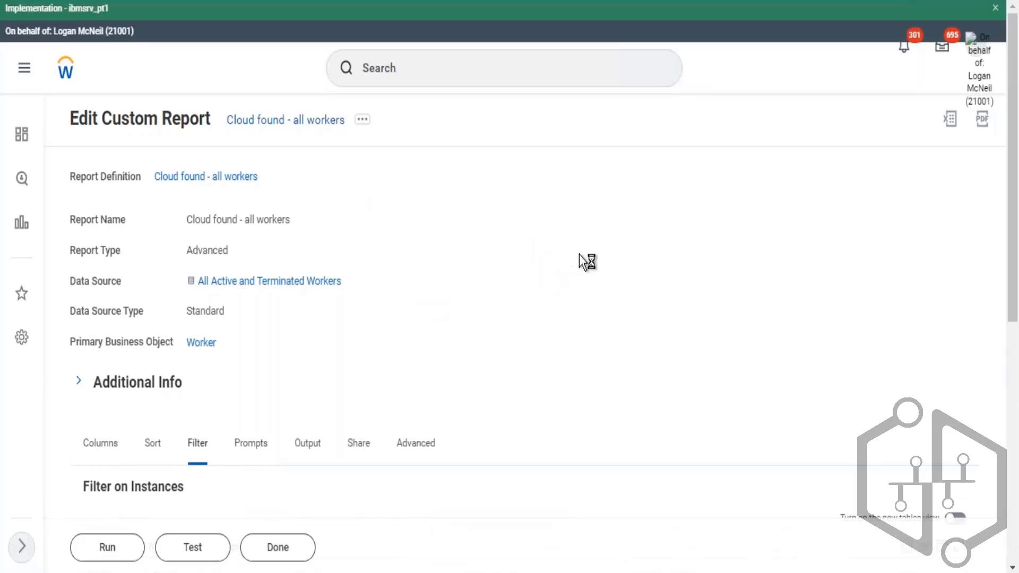
scroll(578, 258, "down", 5)
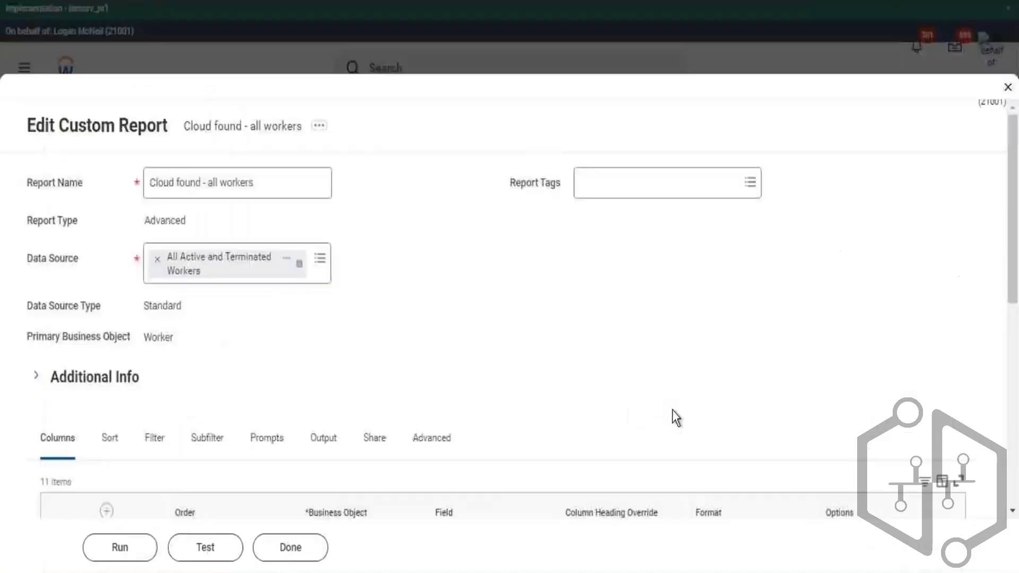
scroll(209, 412, "down", 3)
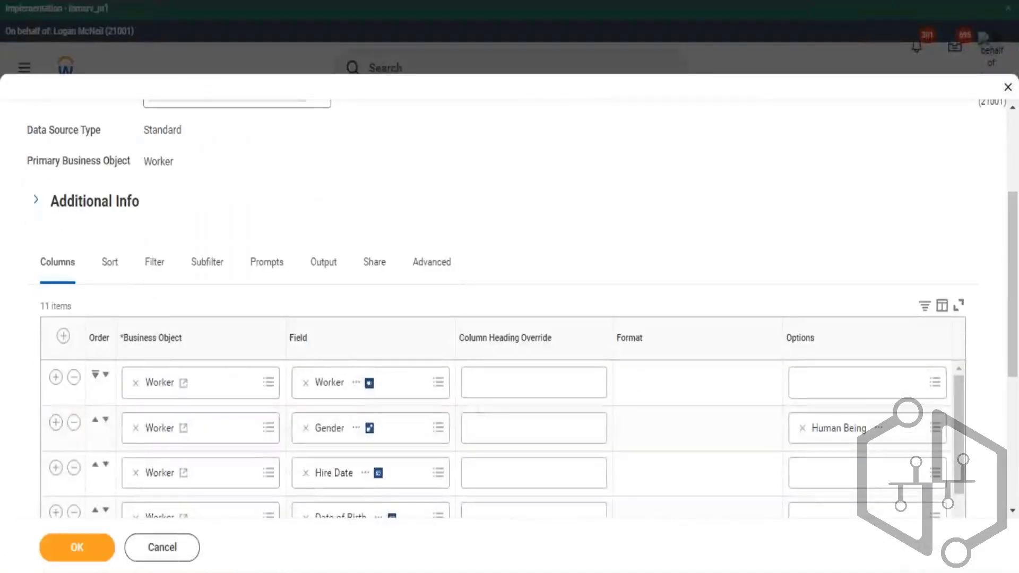
left_click(155, 262)
scroll(761, 315, "down", 2)
scroll(761, 315, "down", 3)
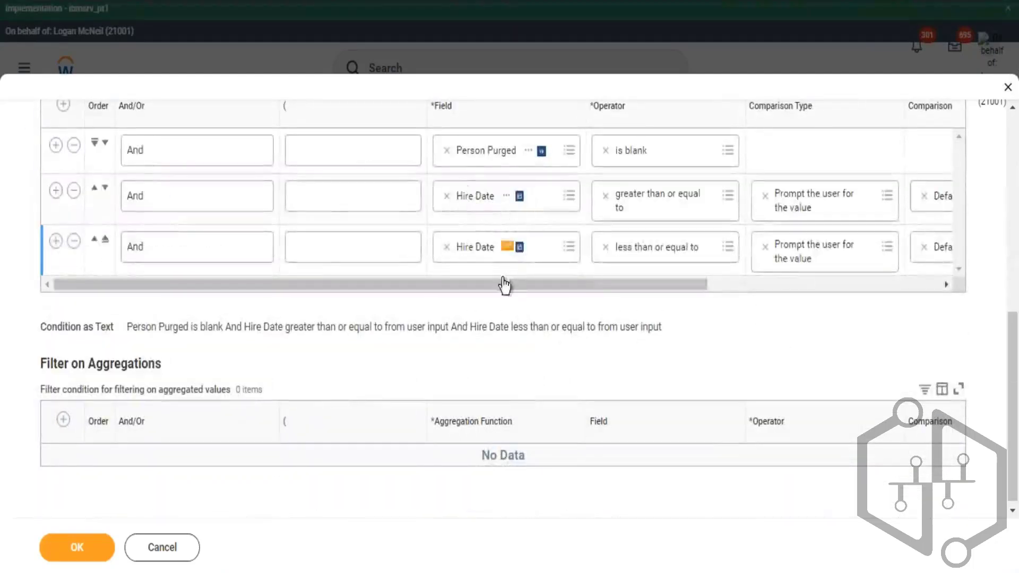
left_click_drag(581, 285, 753, 232)
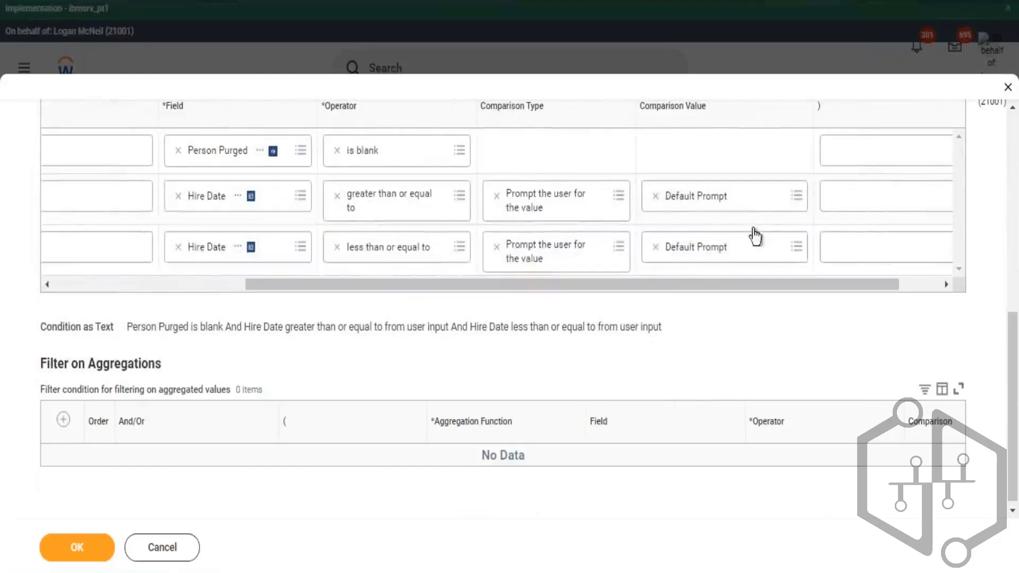
left_click(796, 197)
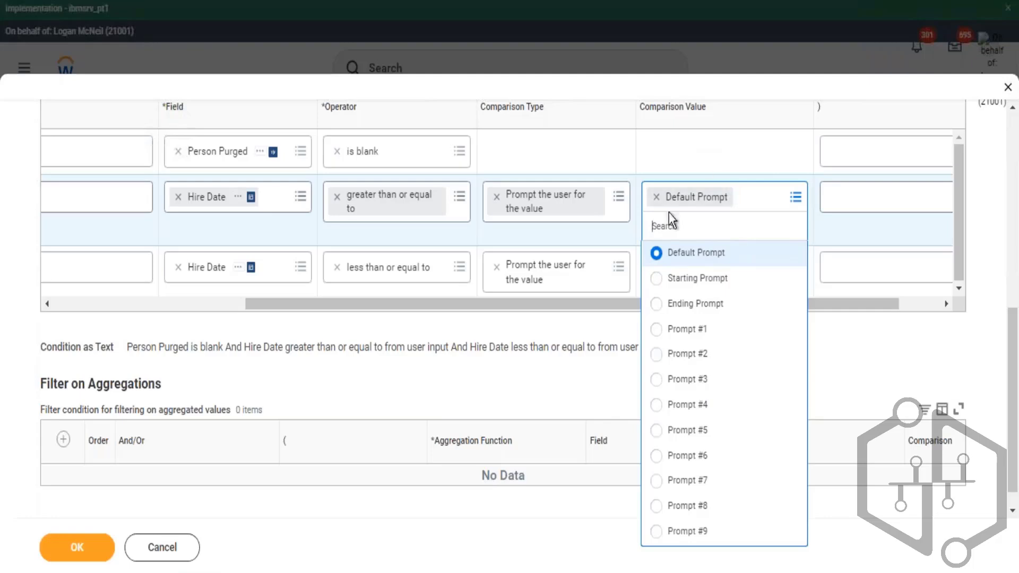
left_click(714, 276)
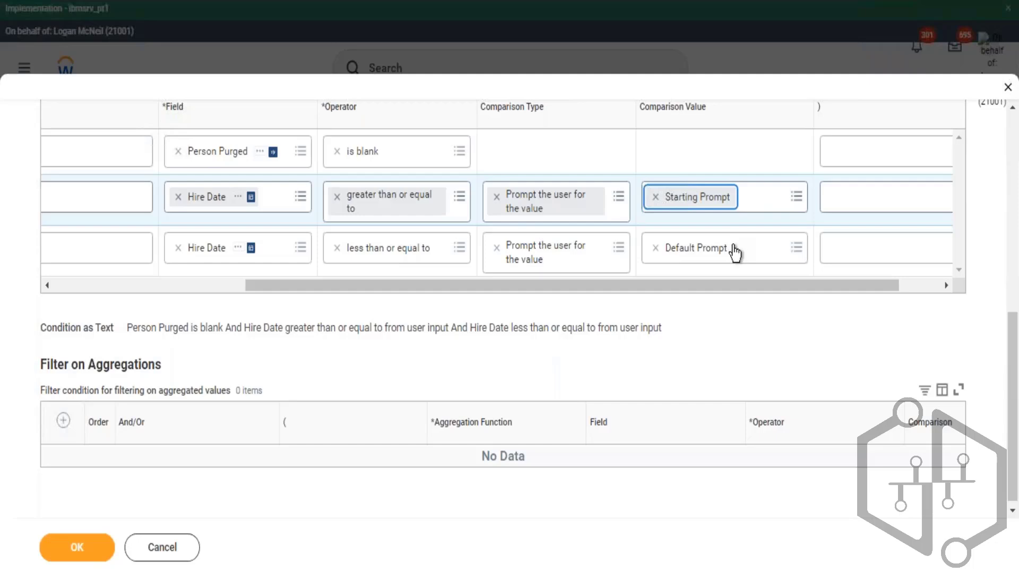
- Save the report again, run it to check the Hire Date and Starting Hire Date prompts, then cancel
left_click(77, 547)
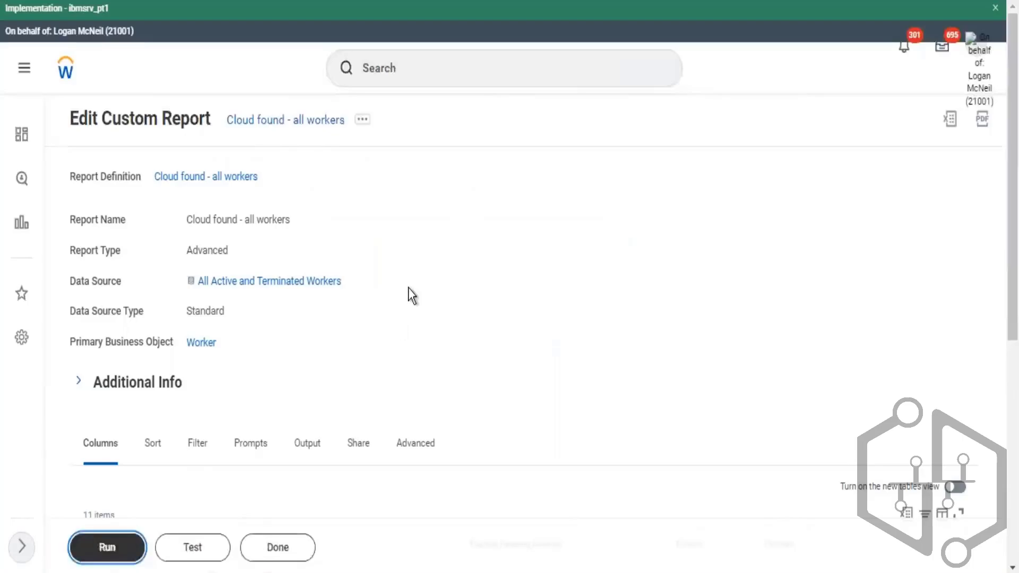
key("Return")
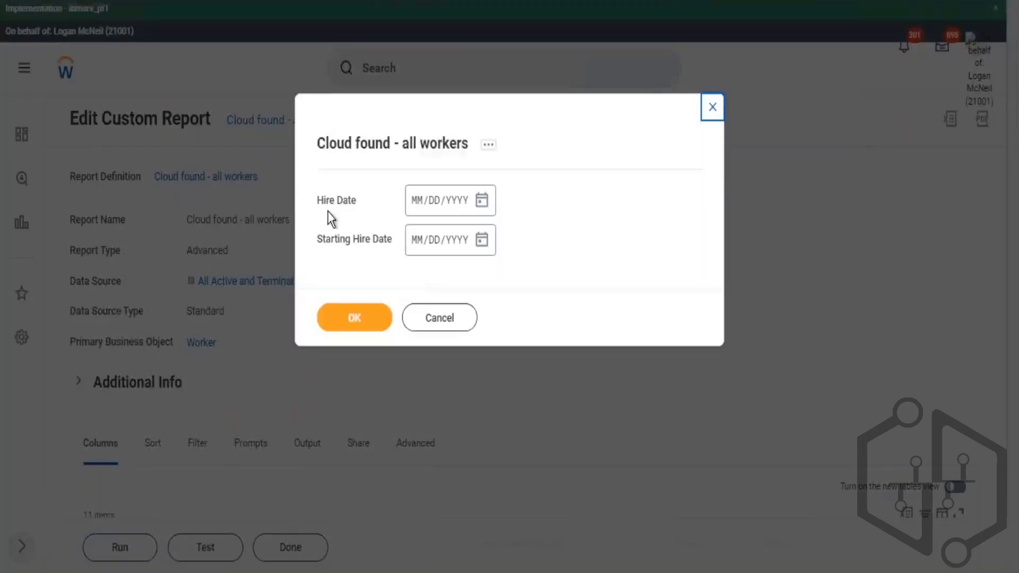
left_click_drag(332, 239, 360, 239)
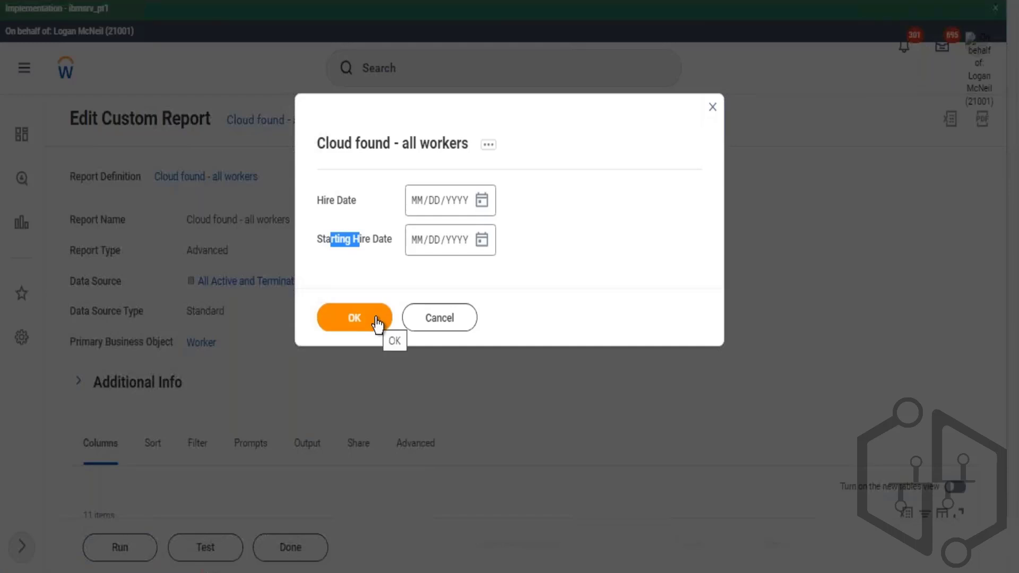
left_click(431, 323)
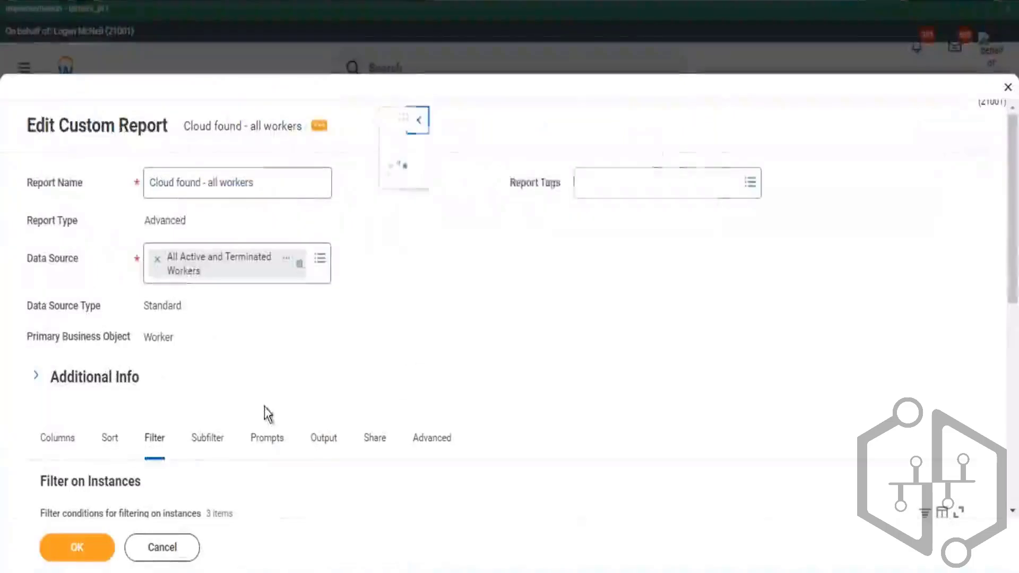
- Add a fourth filter condition on Gender with operator "in the selection list" and comparison type "Prompt the user for the value"
scroll(284, 342, "down", 5)
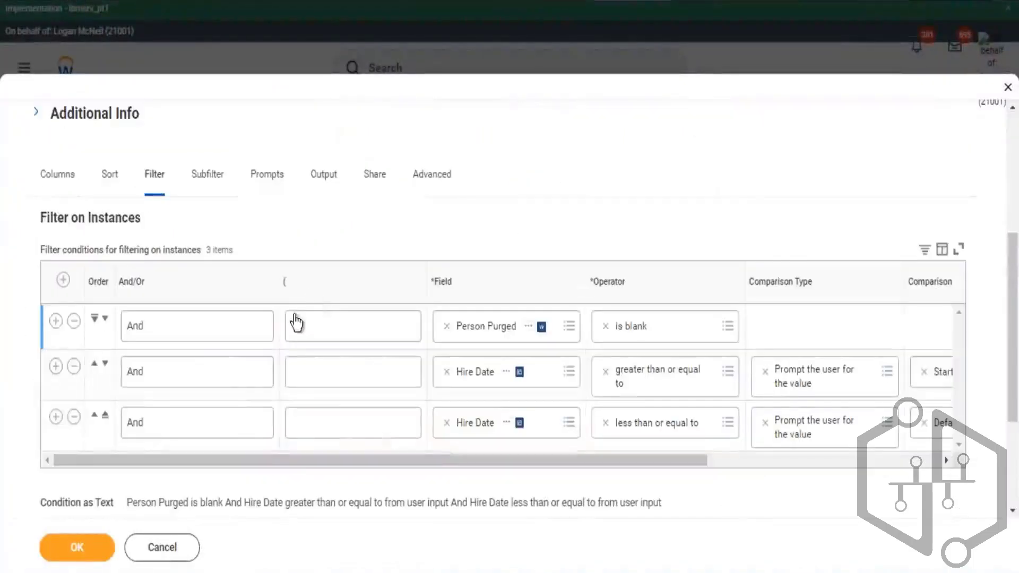
left_click(55, 417)
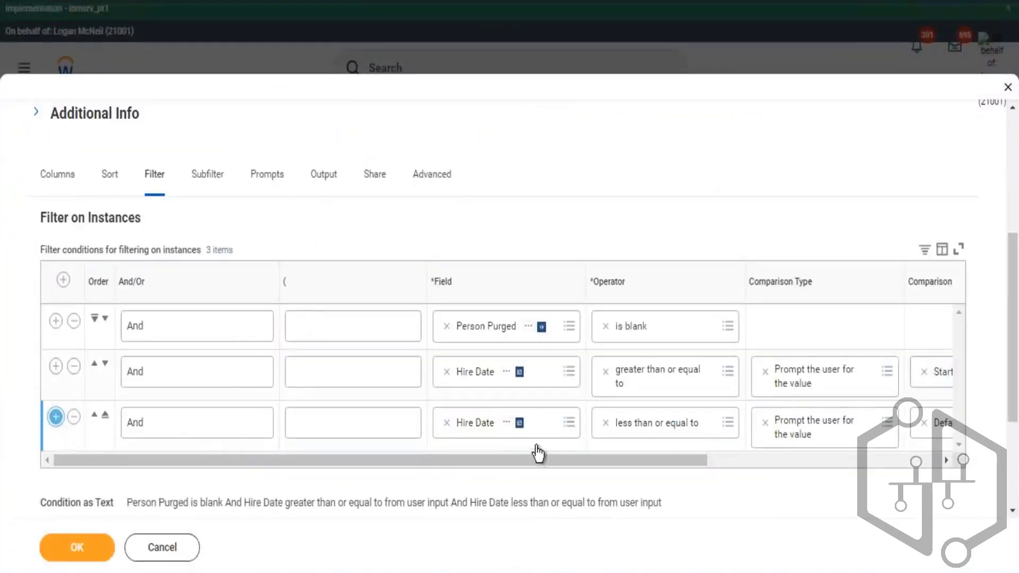
left_click(488, 471)
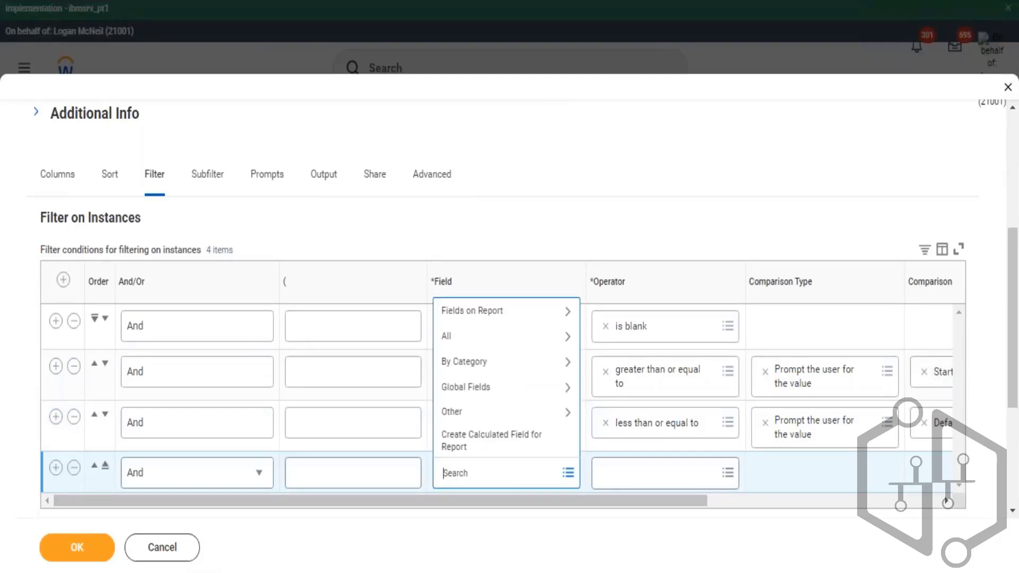
key("Return")
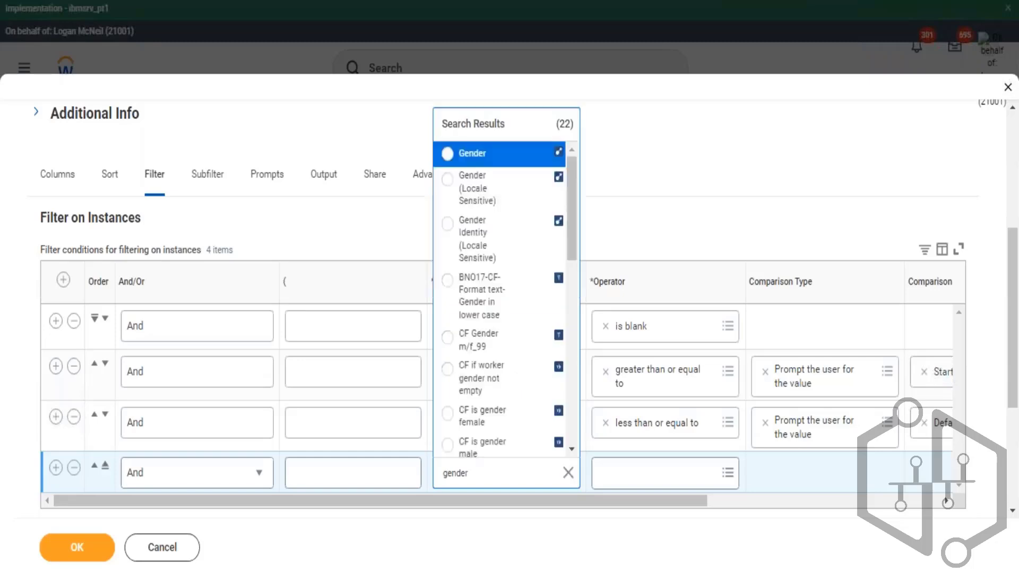
key("Return")
key("Tab")
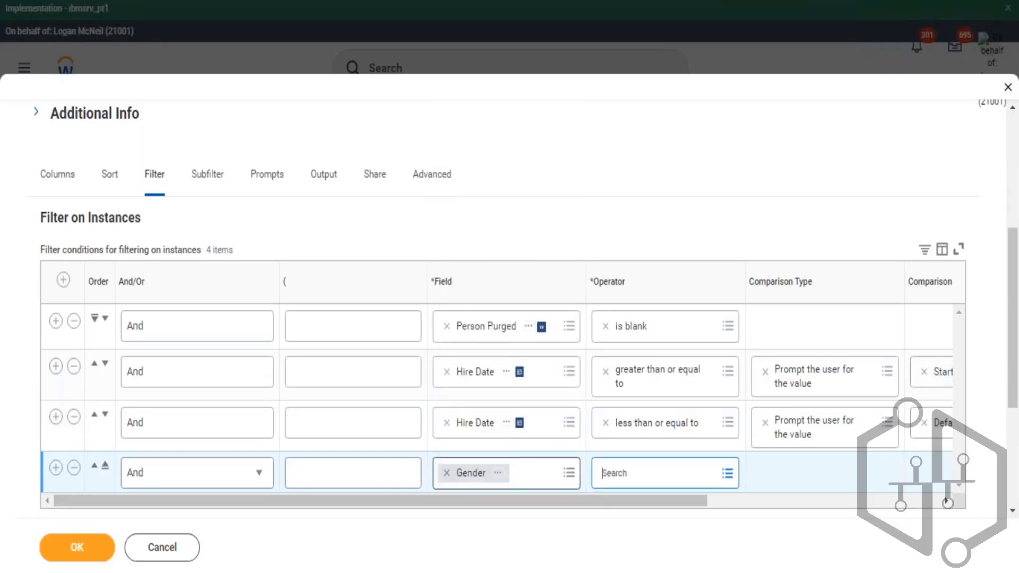
key("Return")
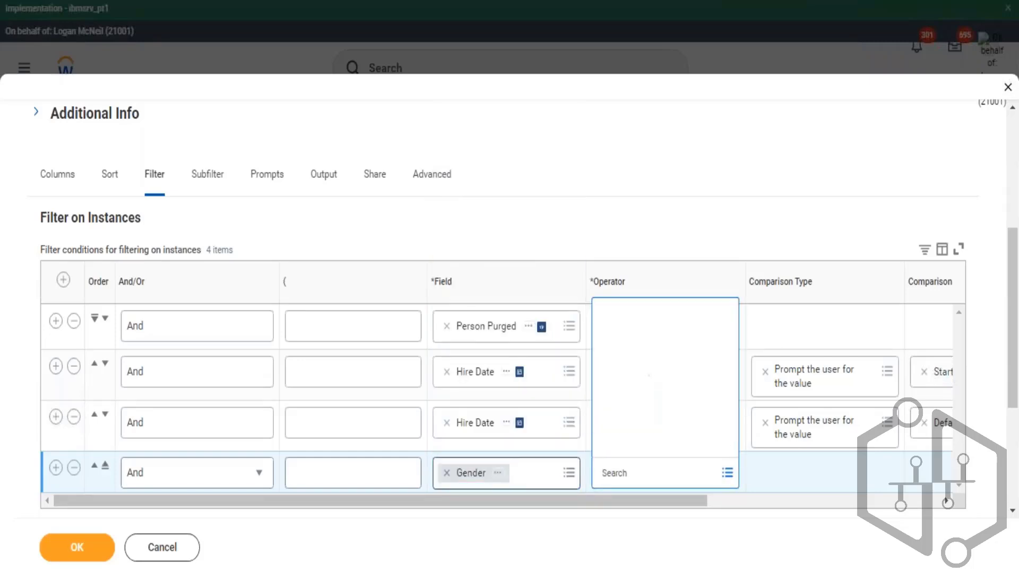
key("Return")
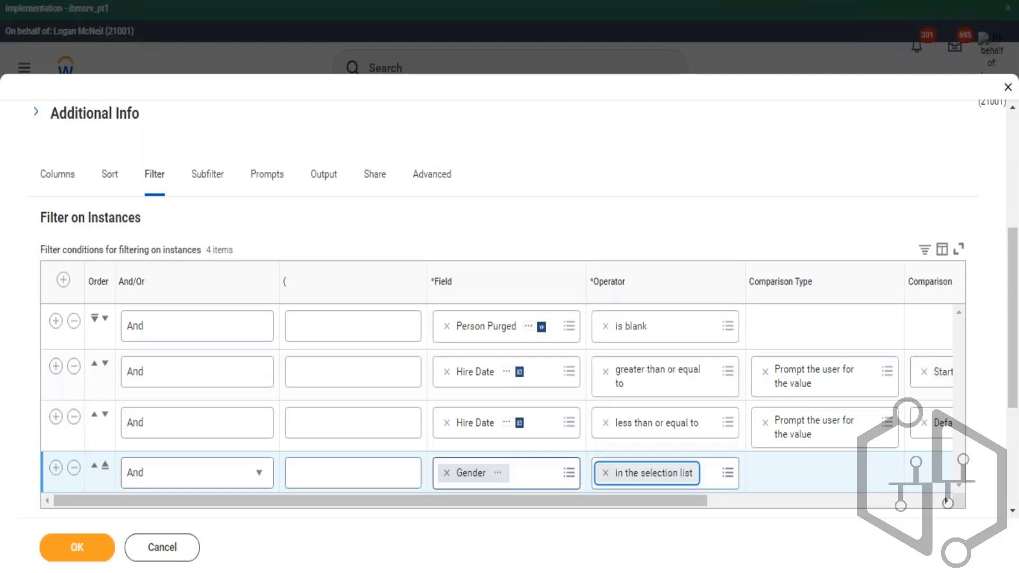
key("Tab")
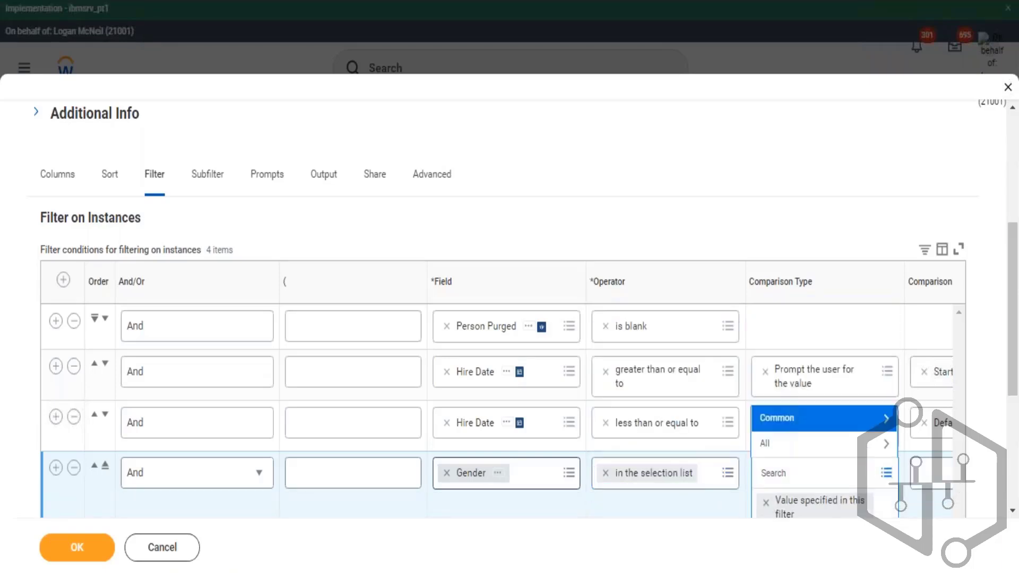
key("Return")
key("Return")
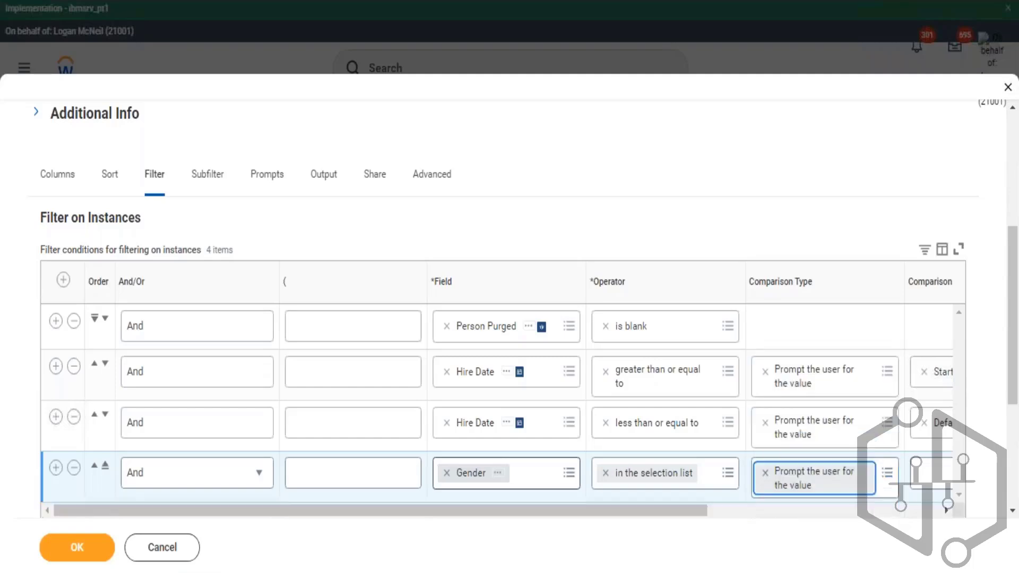
- Set the less-than-or-equal Hire Date condition's comparison value to Ending Prompt
left_click_drag(619, 511, 787, 527)
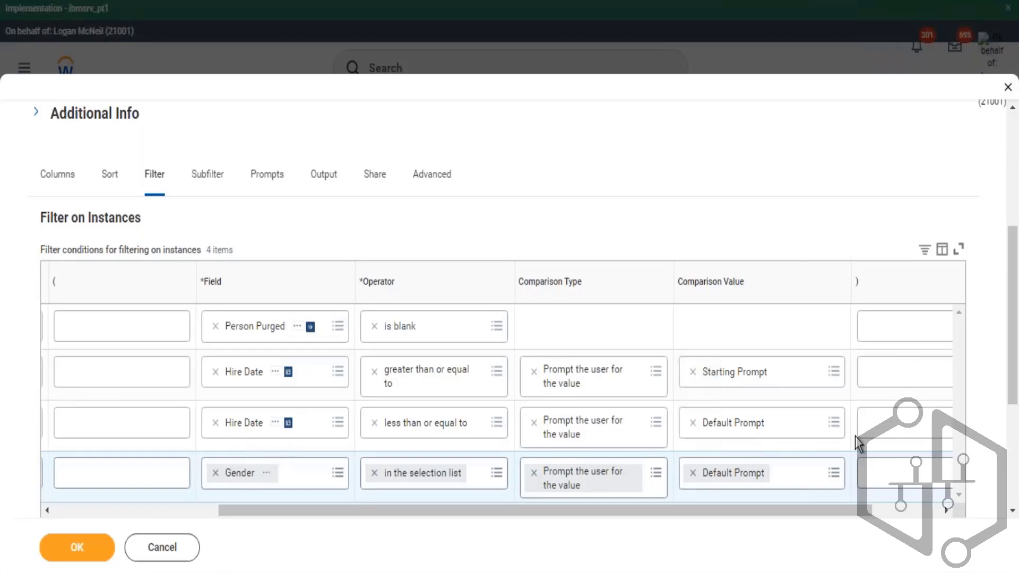
left_click(835, 423)
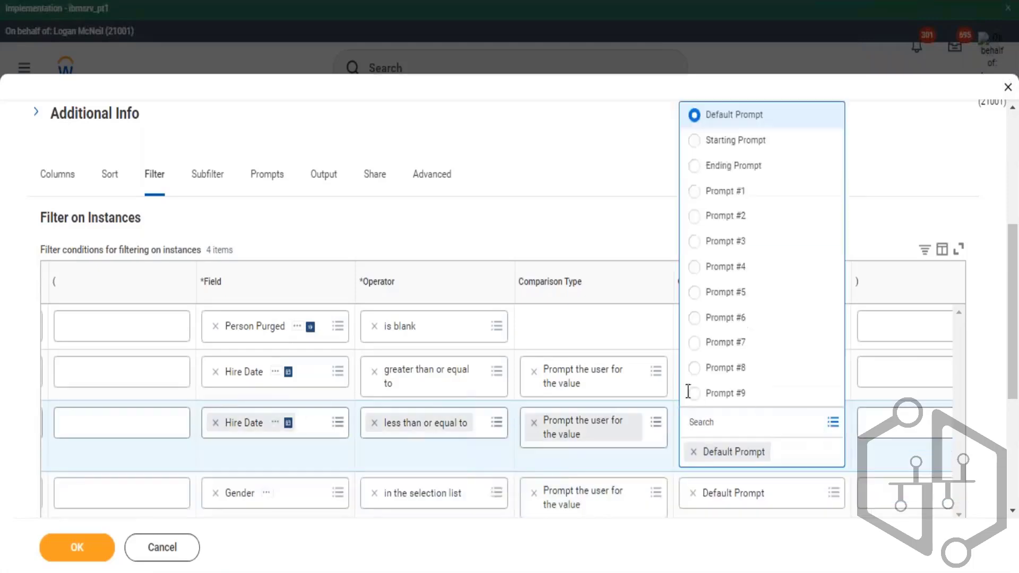
left_click(727, 168)
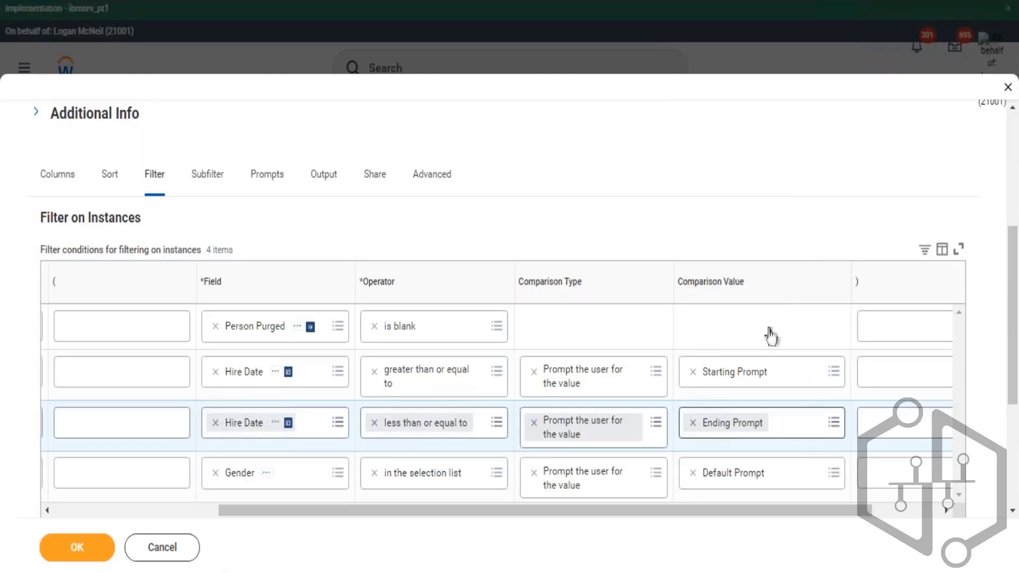
left_click(768, 423)
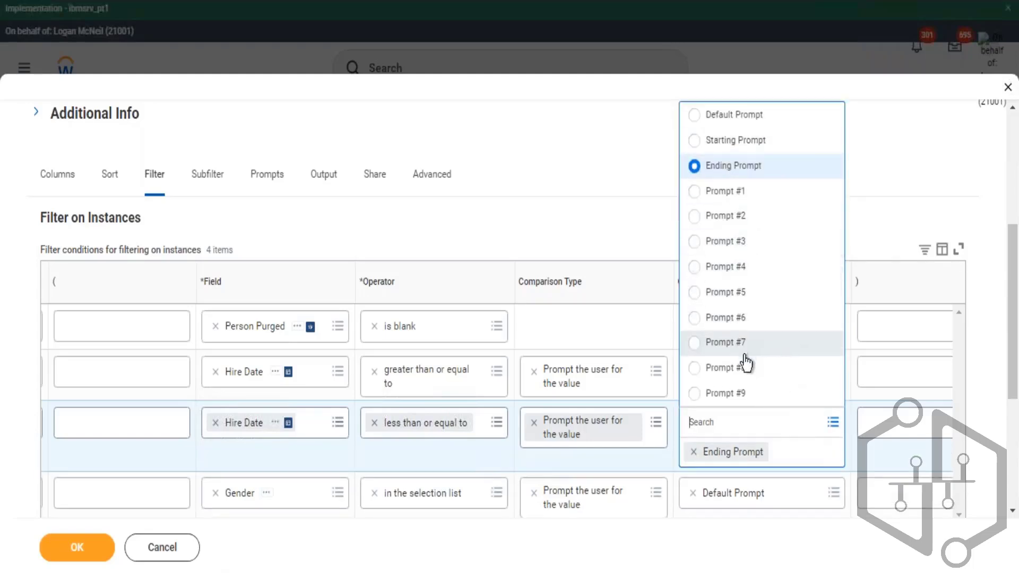
left_click(576, 237)
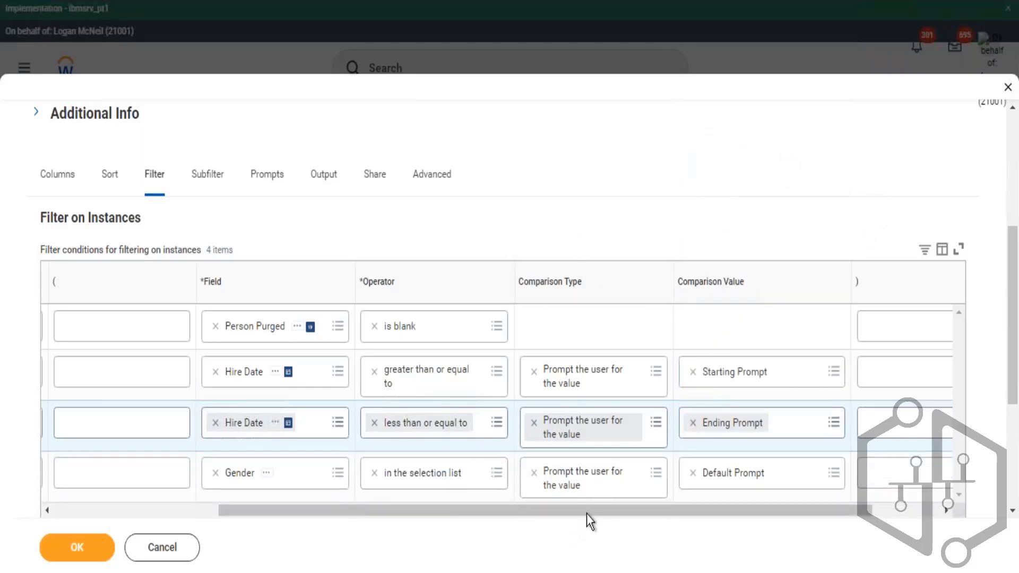
- Save the report definition, run it, and pick Male in the Gender prompt
left_click_drag(587, 514, 502, 512)
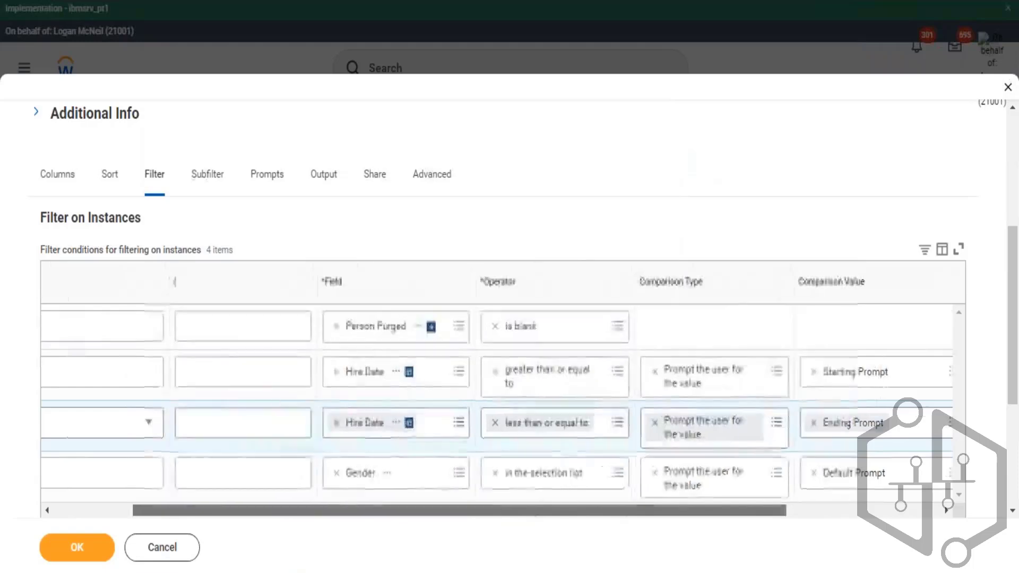
left_click(82, 548)
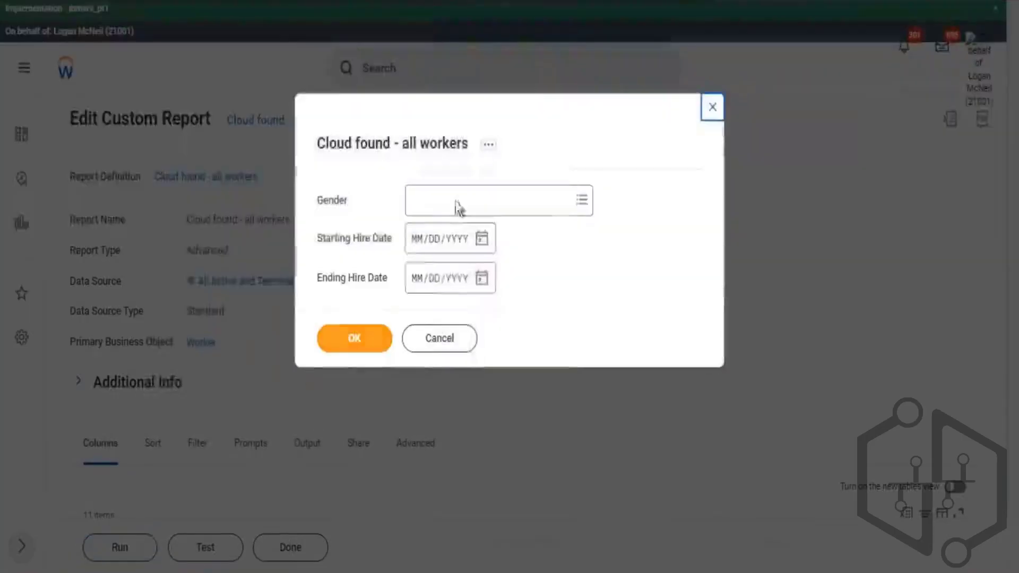
left_click_drag(326, 240, 337, 240)
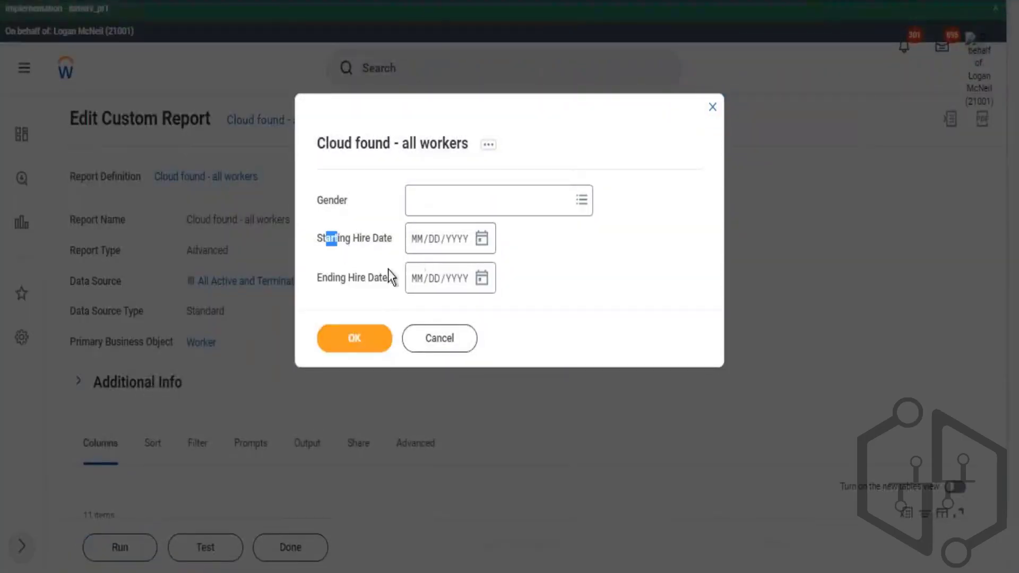
left_click_drag(317, 278, 355, 277)
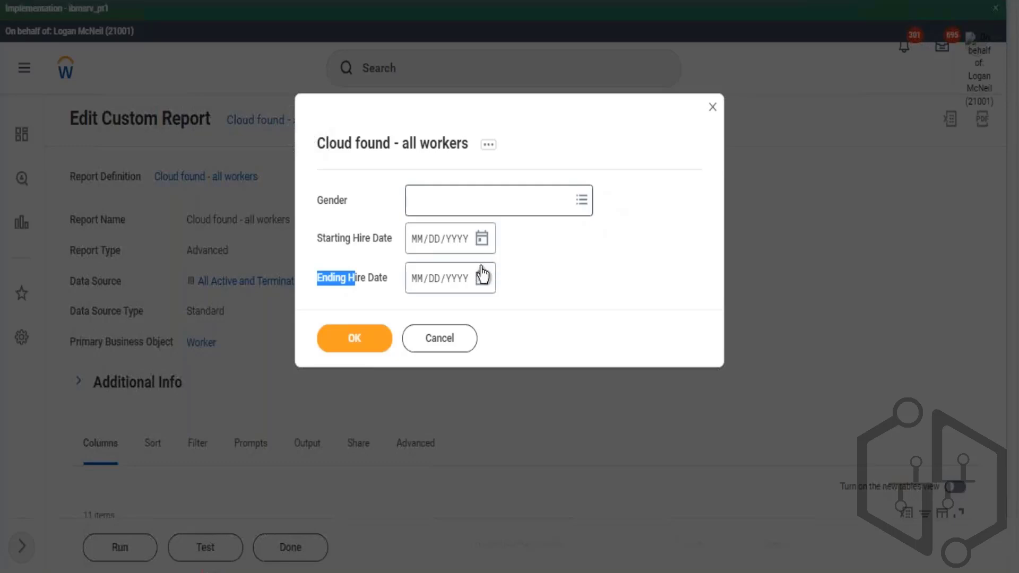
left_click(582, 201)
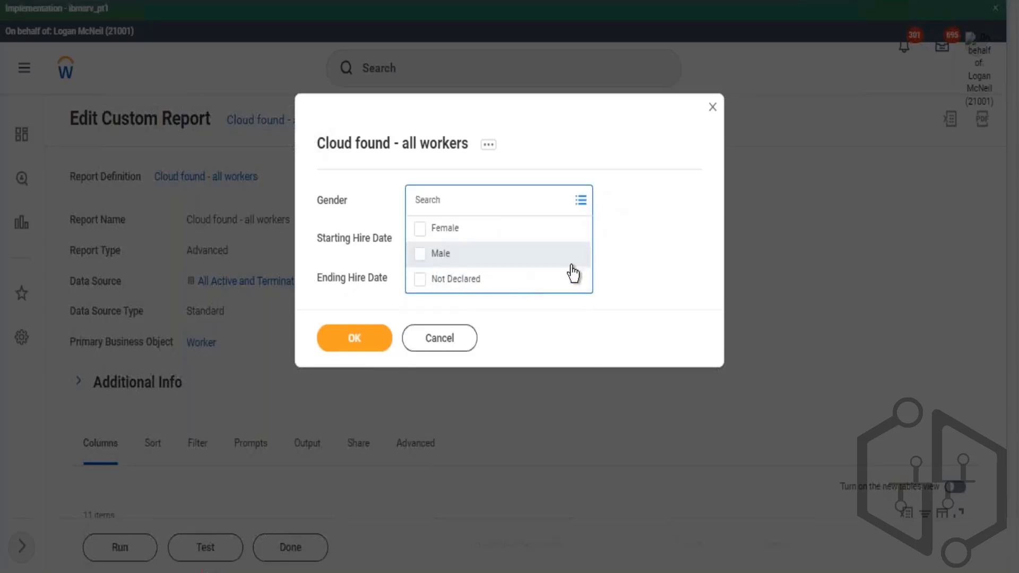
left_click(572, 262)
left_click(681, 262)
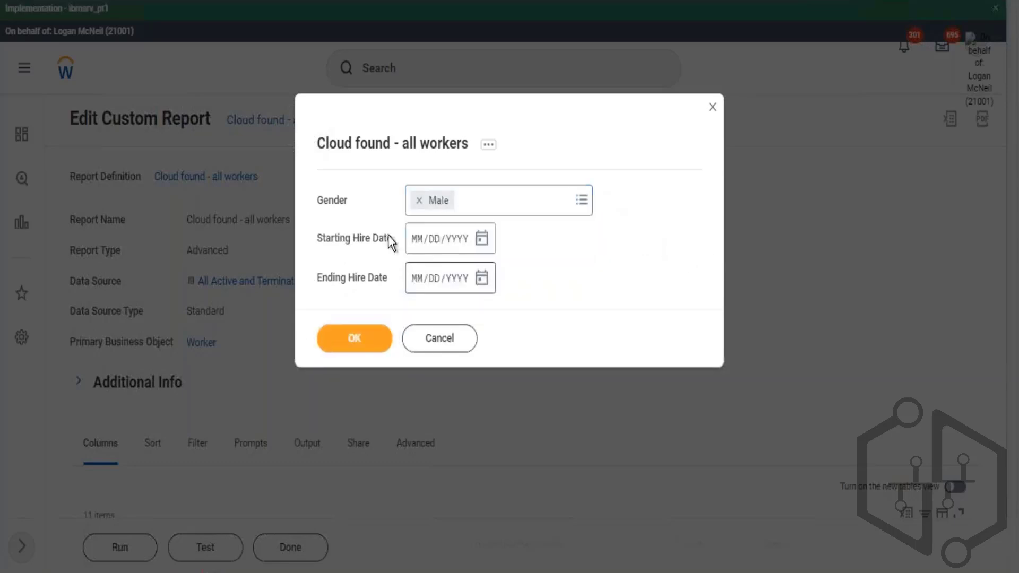
- Enter 01/01/2021 as Starting Hire Date and 12/31/2014 as Ending Hire Date, then run the report
left_click(417, 239)
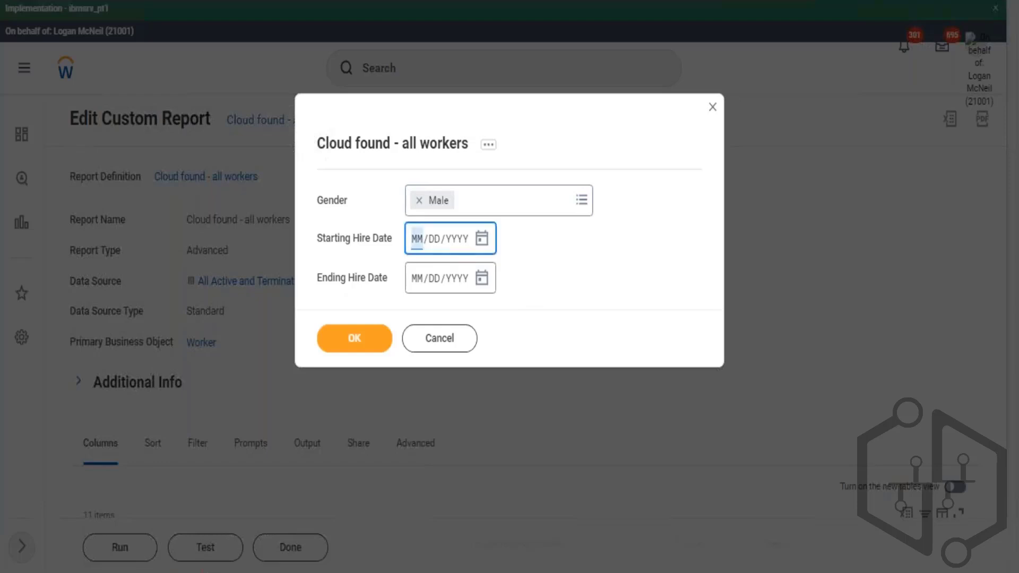
type("0101")
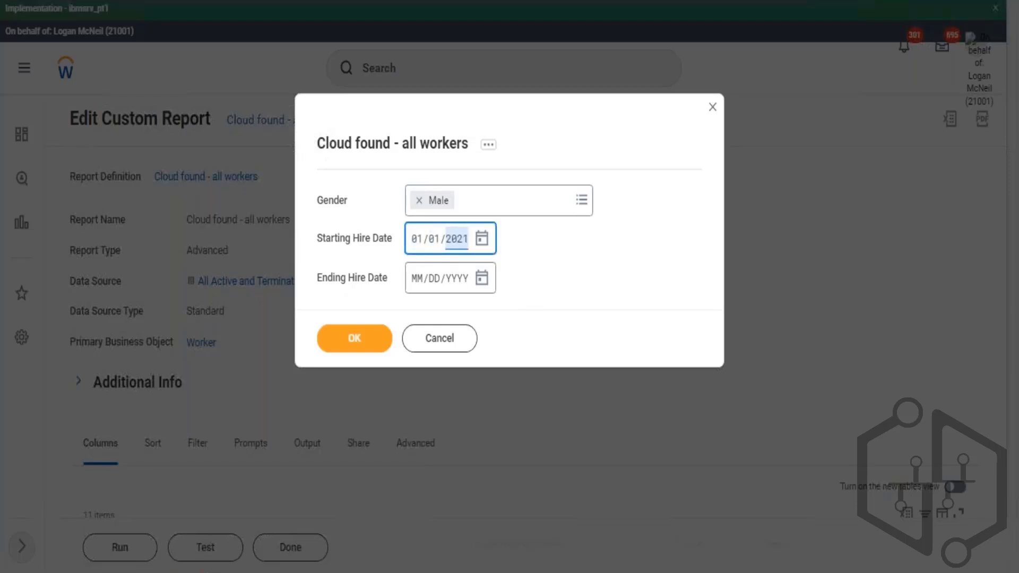
key("Tab")
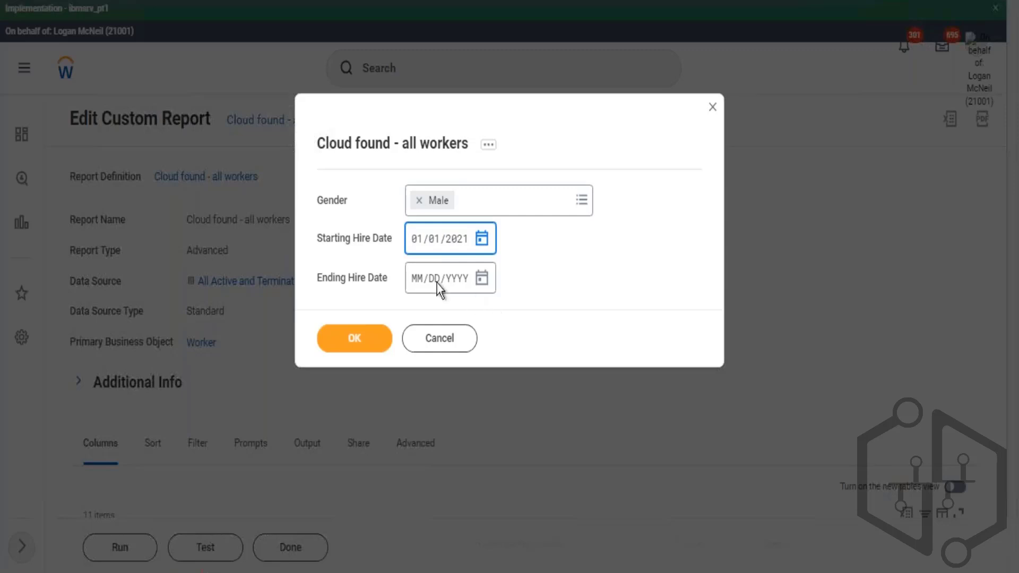
left_click(417, 281)
type("12/31/")
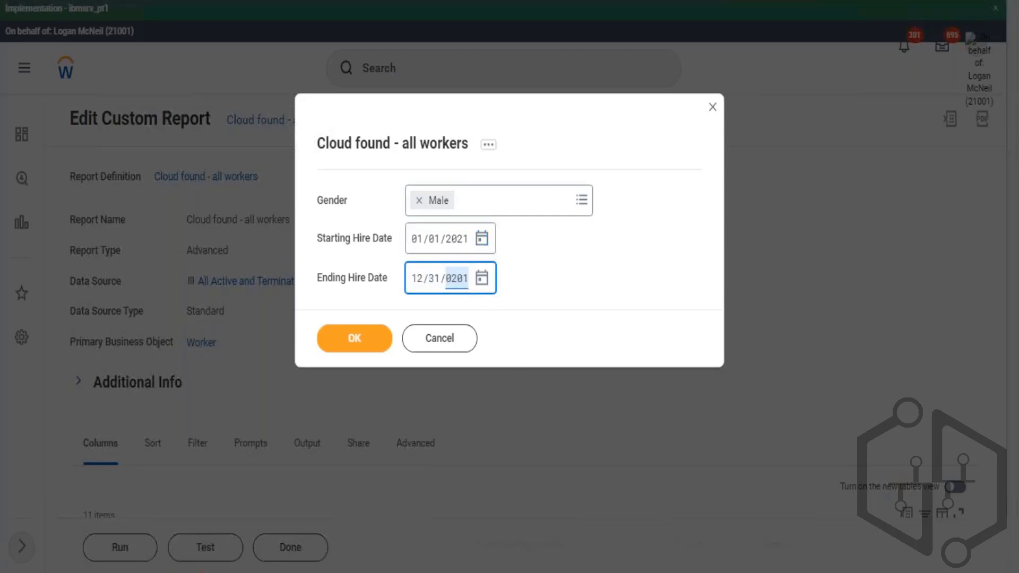
type("2014")
left_click(368, 329)
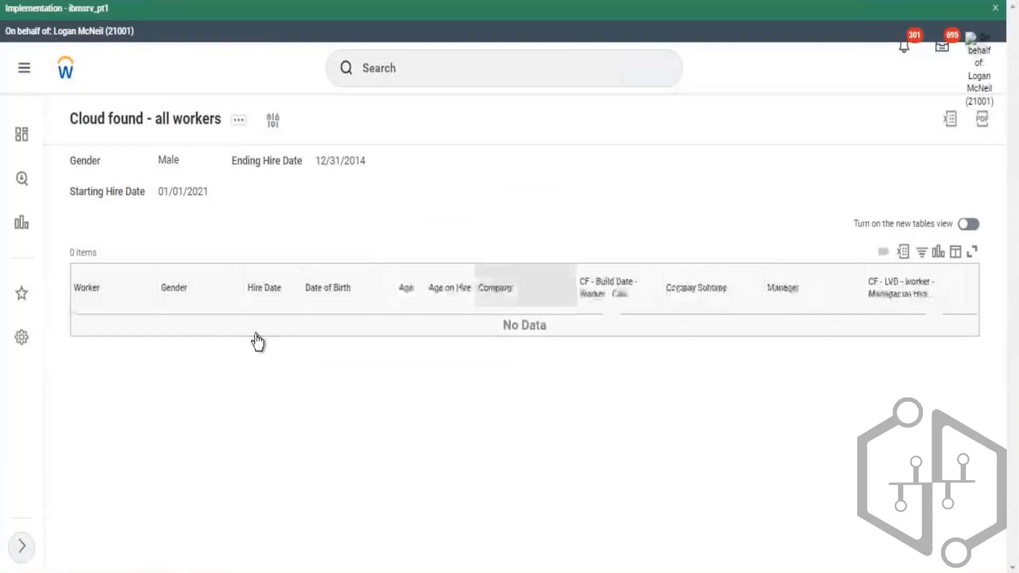
- Reopen the report prompts, set the Starting Hire Date to 01/01/2010, and rerun the report
left_click(273, 121)
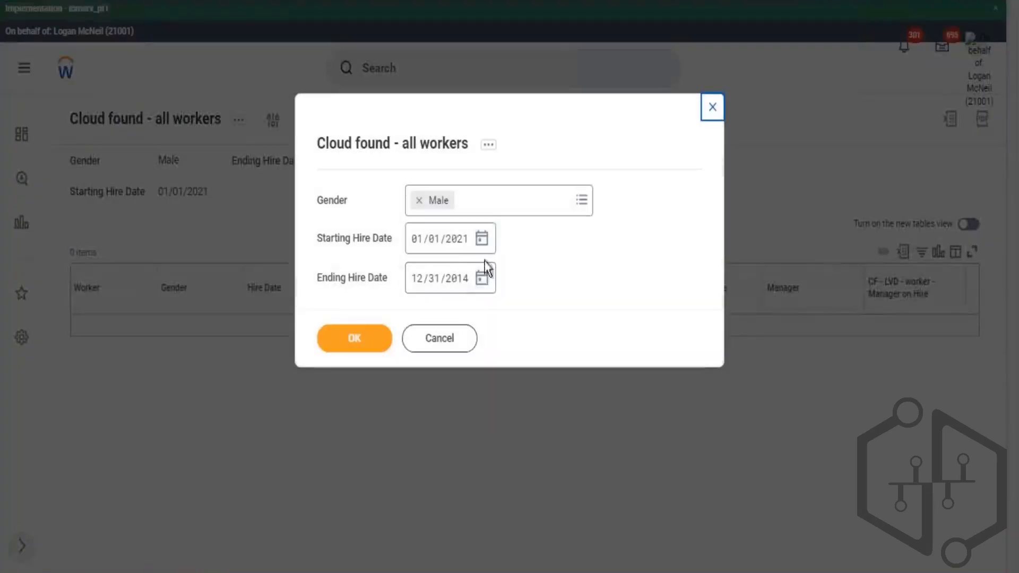
left_click(460, 247)
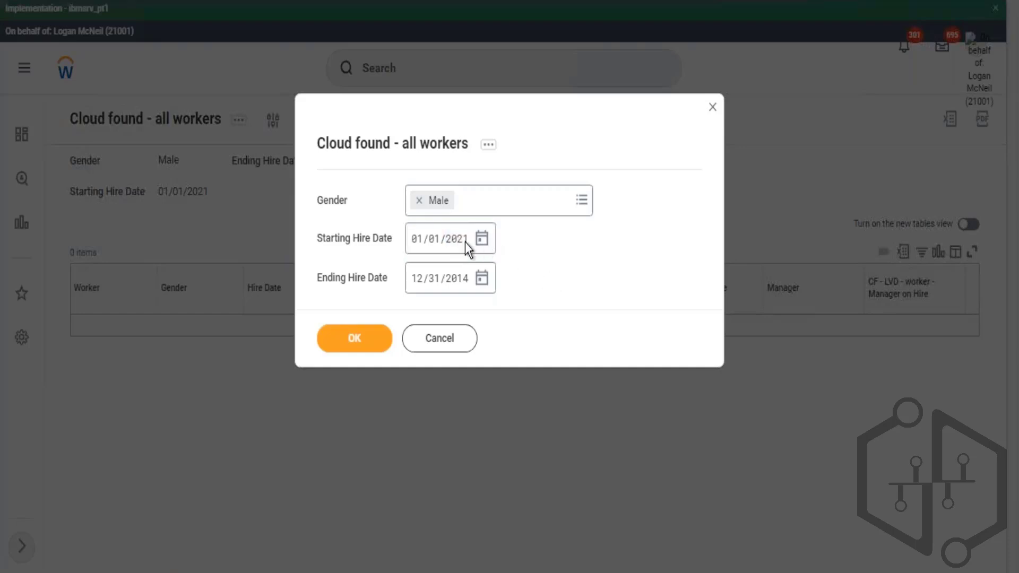
left_click(460, 246)
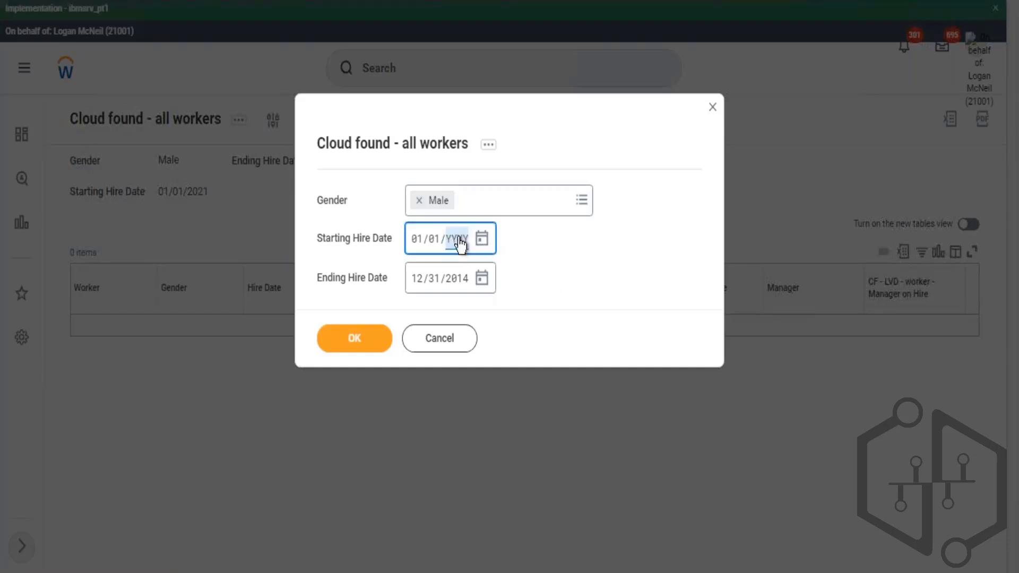
type("10")
key("Tab")
left_click(379, 343)
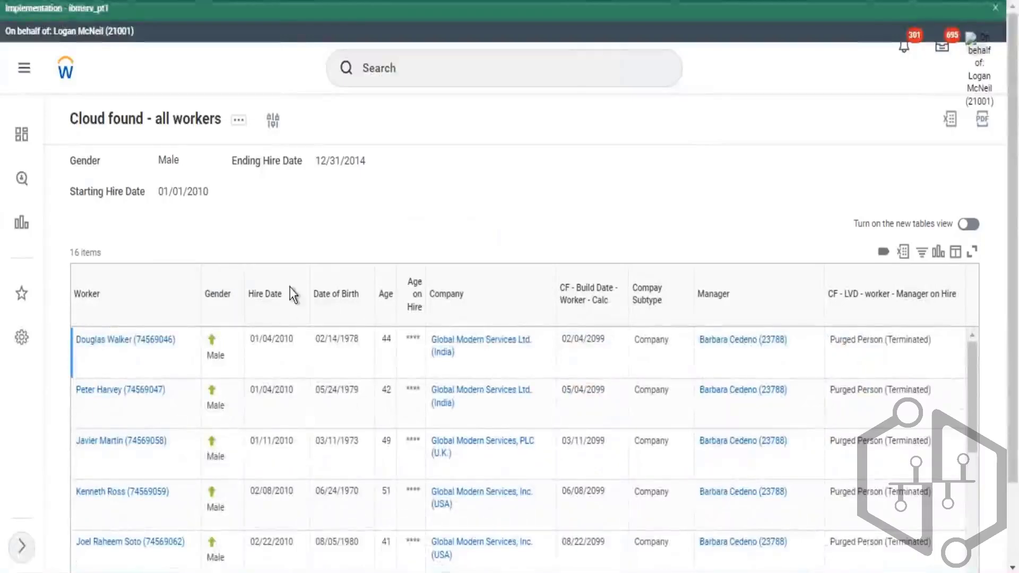
- Reopen the report prompts, remove Male from Gender, clear the Ending Hire Date, and rerun the report
scroll(279, 311, "down", 5)
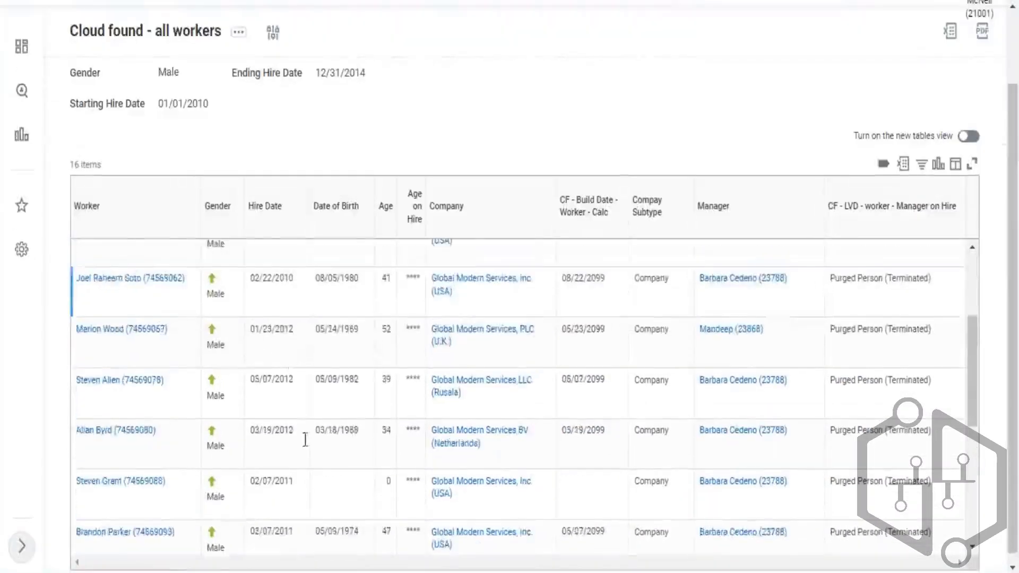
scroll(305, 439, "down", 6)
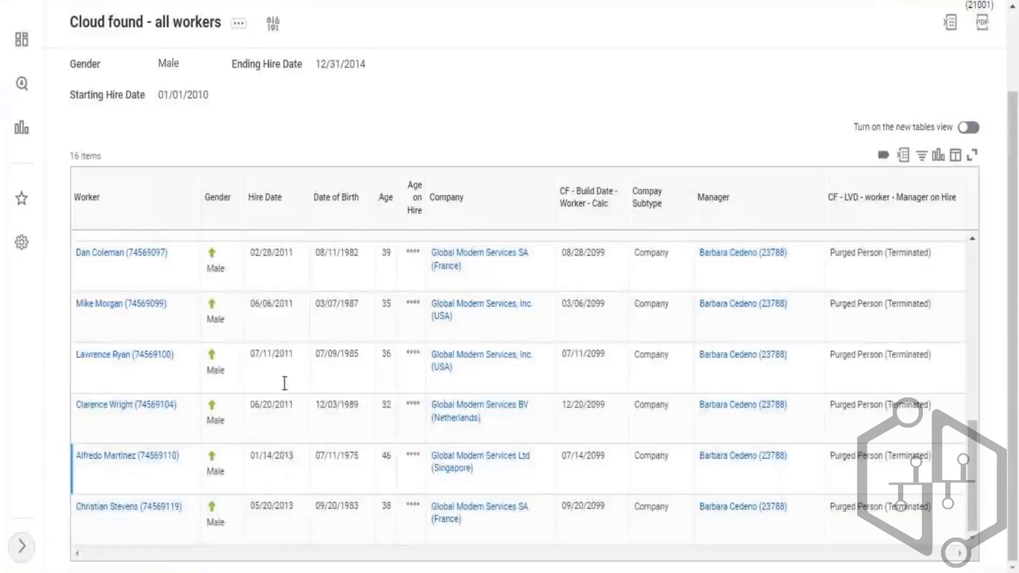
scroll(286, 392, "up", 12)
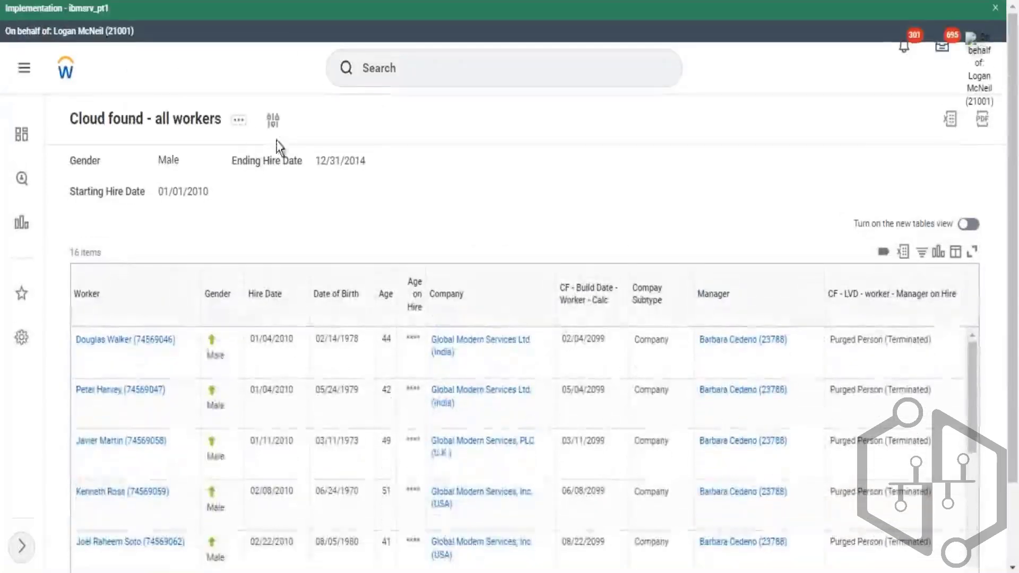
left_click(272, 121)
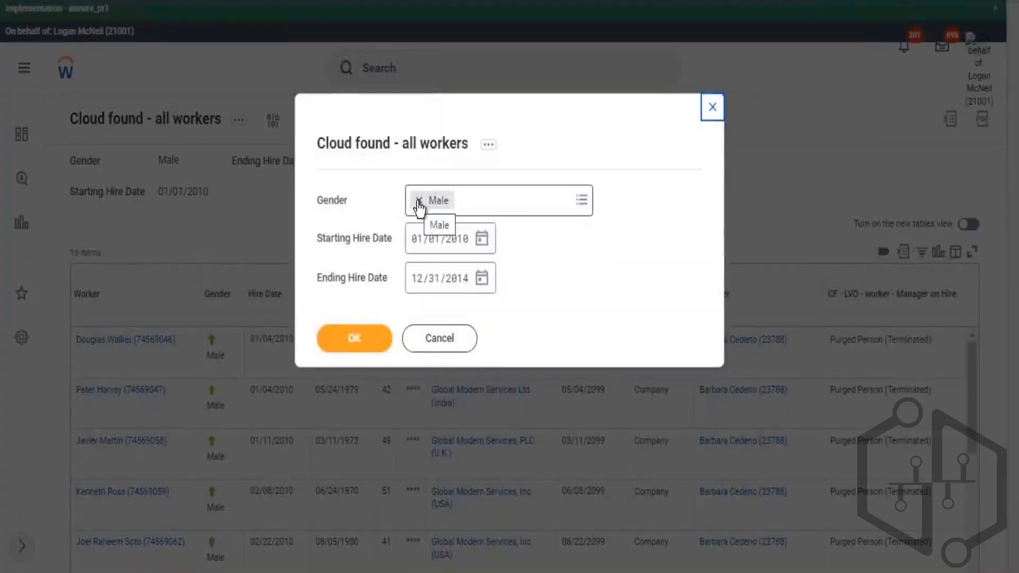
left_click(419, 201)
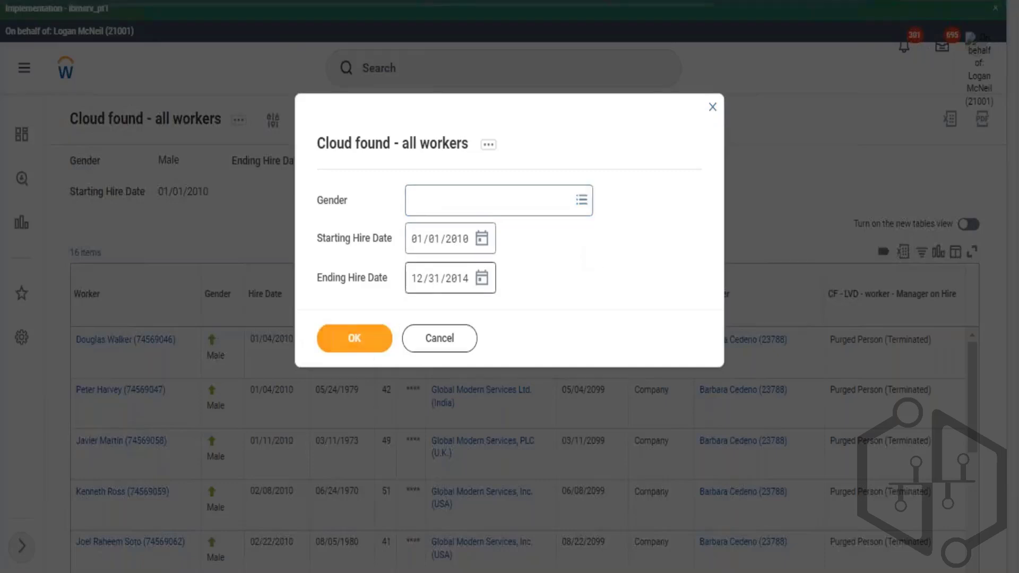
key("BackSpace")
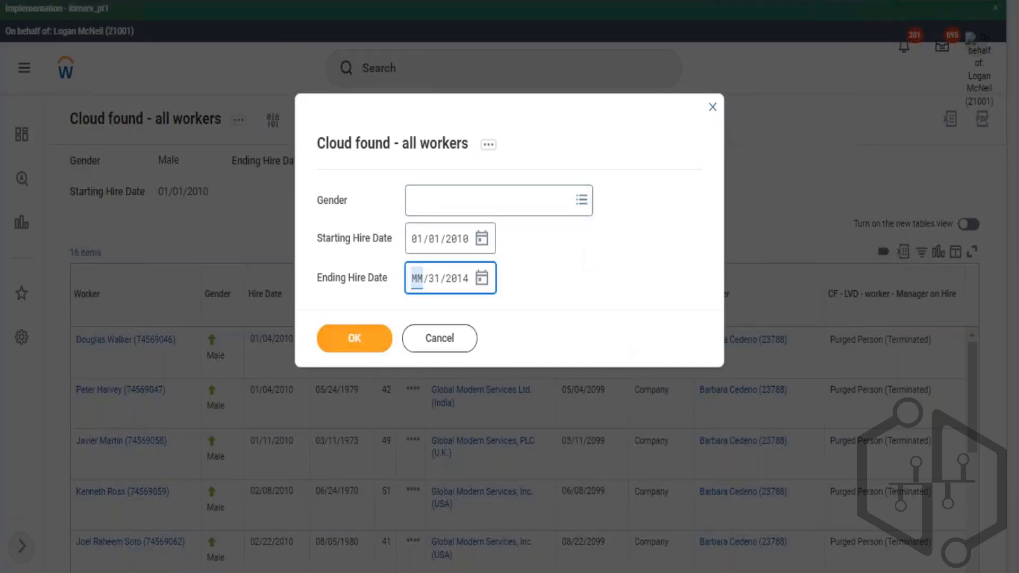
key("Tab")
key("BackSpace")
key("Tab")
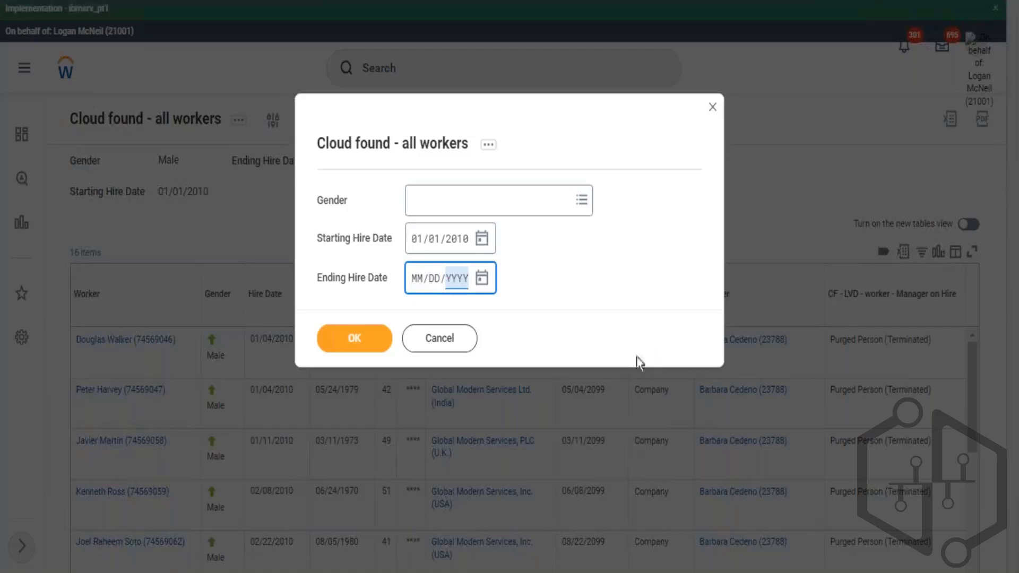
left_click(386, 349)
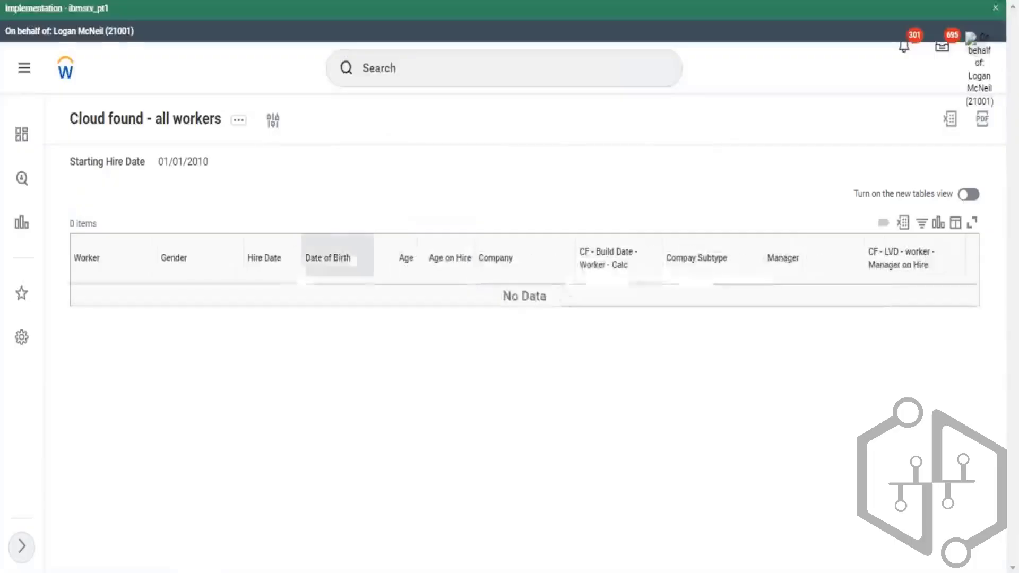
- Open the report definition and review its filter conditions and comparison values
left_click_drag(169, 161, 204, 167)
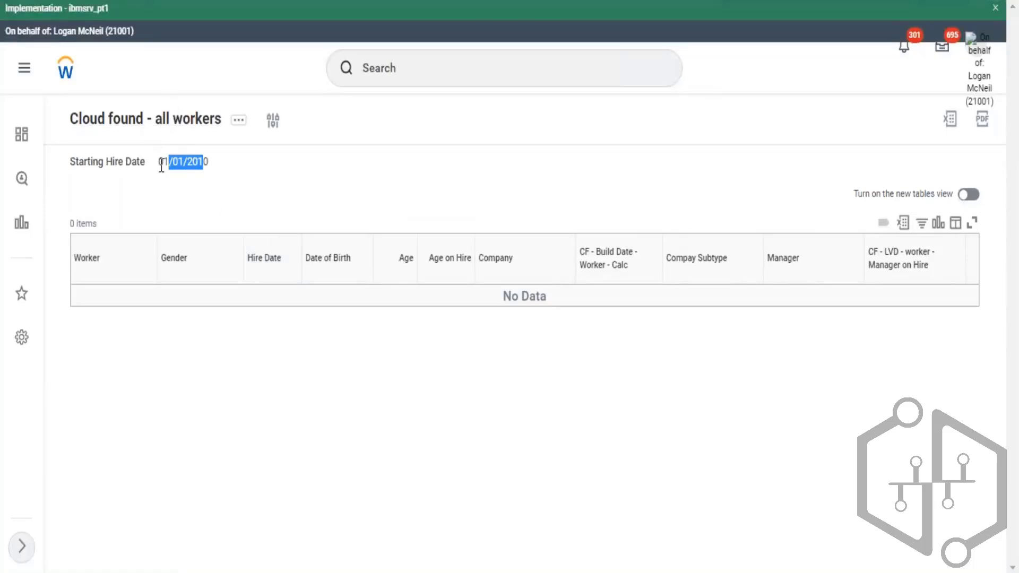
triple_click(208, 166)
left_click(279, 149)
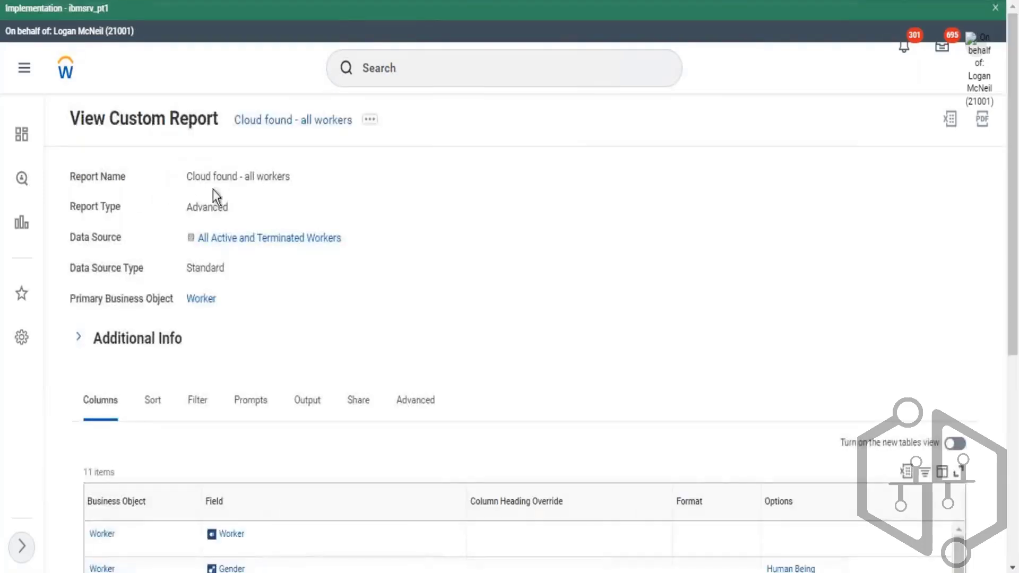
scroll(234, 370, "down", 3)
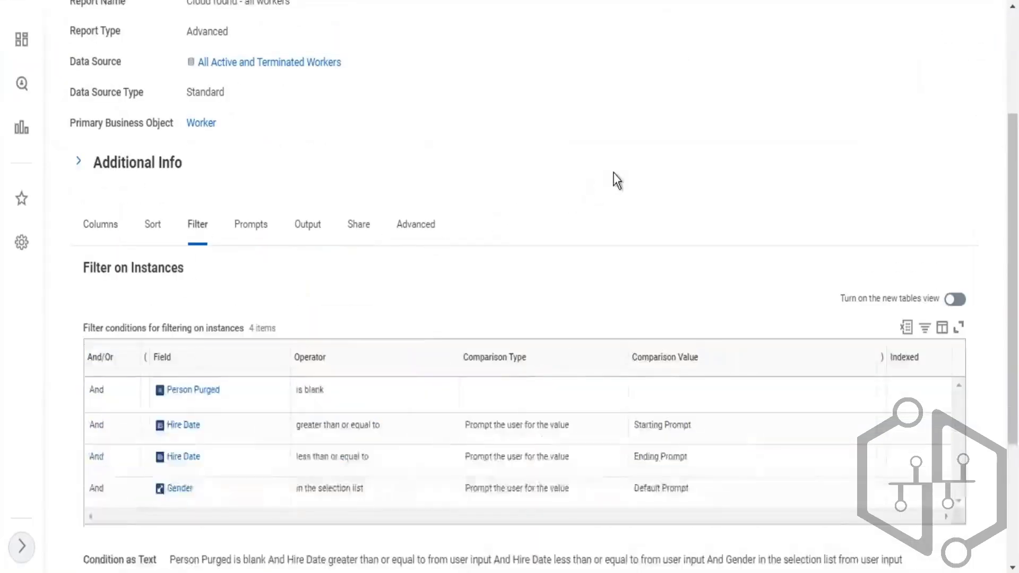
scroll(612, 180, "down", 2)
scroll(645, 175, "down", 2)
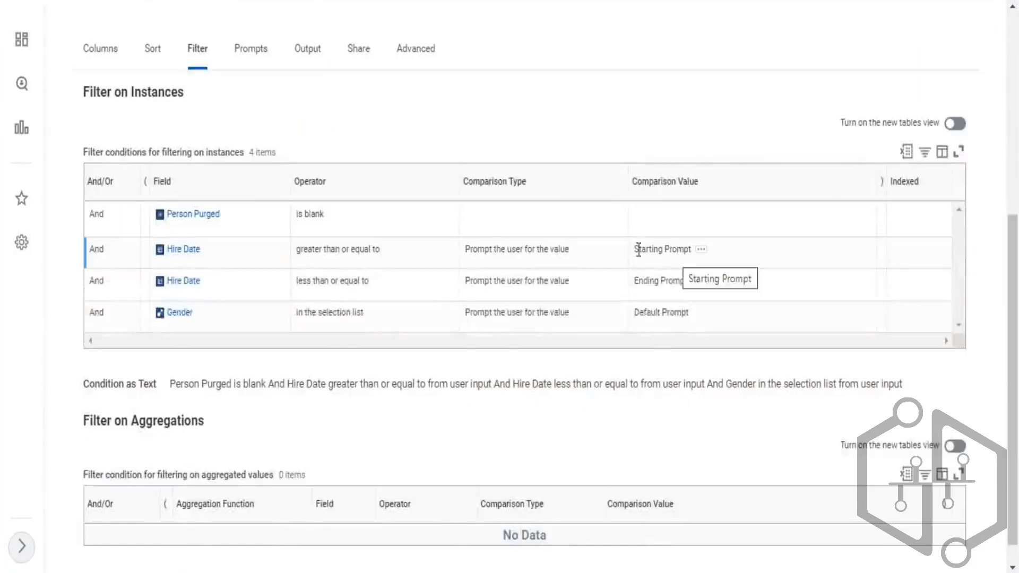
scroll(314, 126, "up", 6)
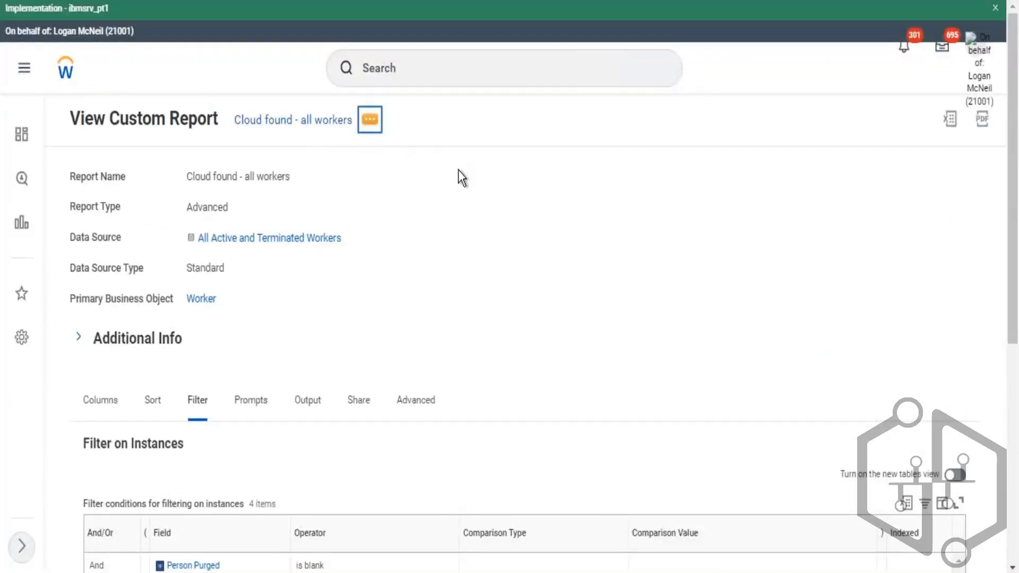
- Run the custom report with Gender set to Male and both hire date prompts left blank
mouse_move(447, 180)
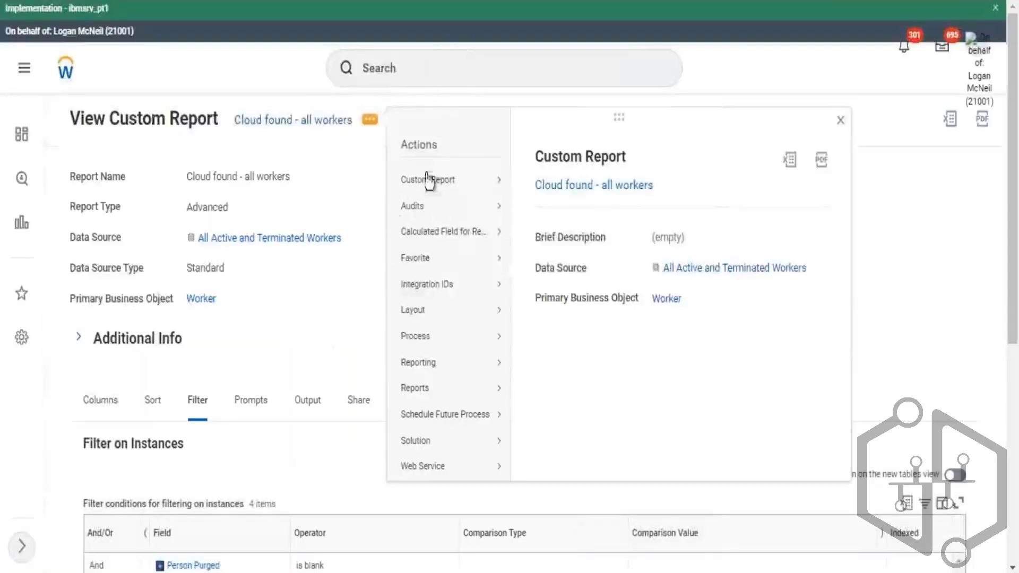
mouse_move(470, 183)
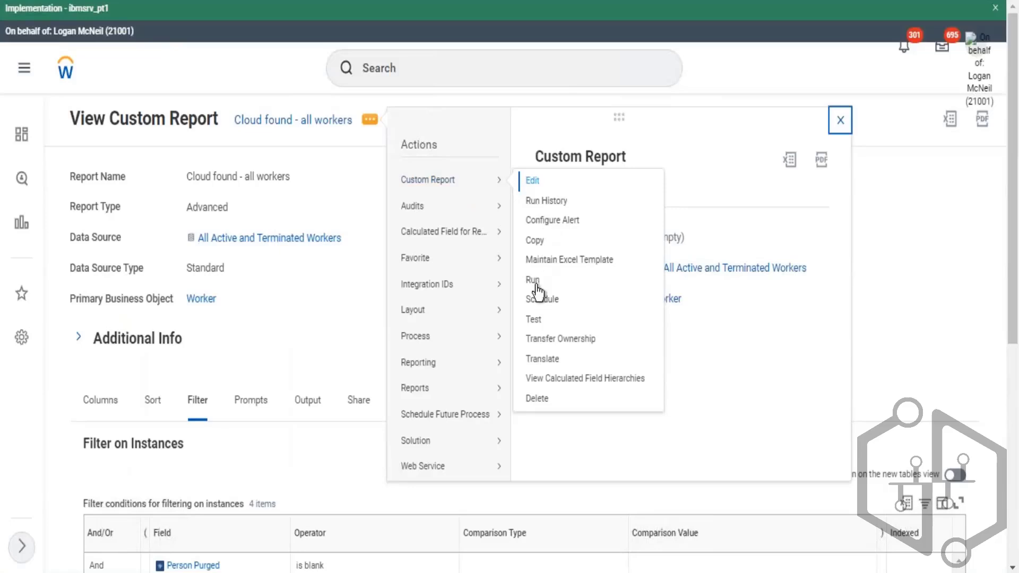
left_click(615, 298)
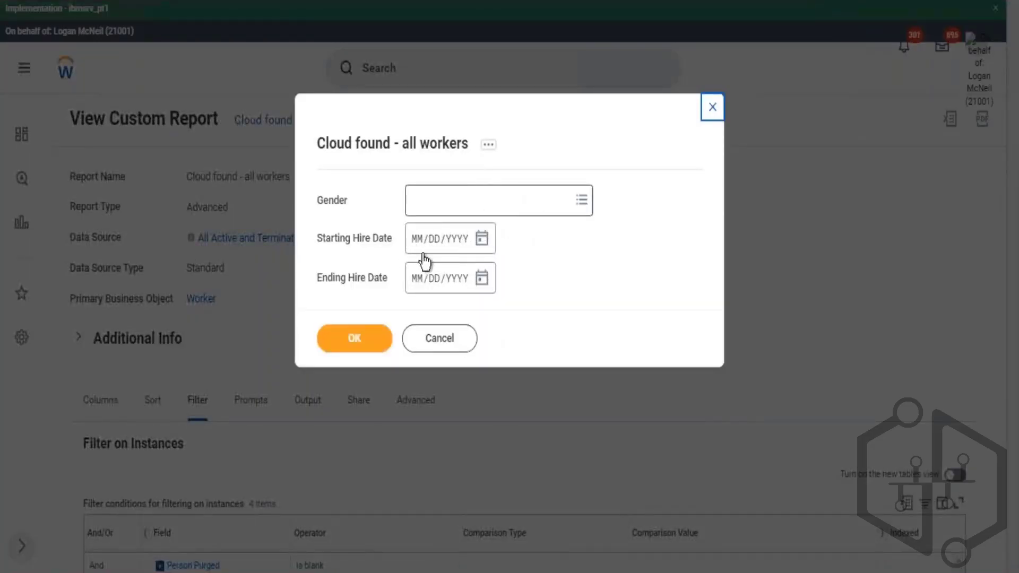
left_click(474, 199)
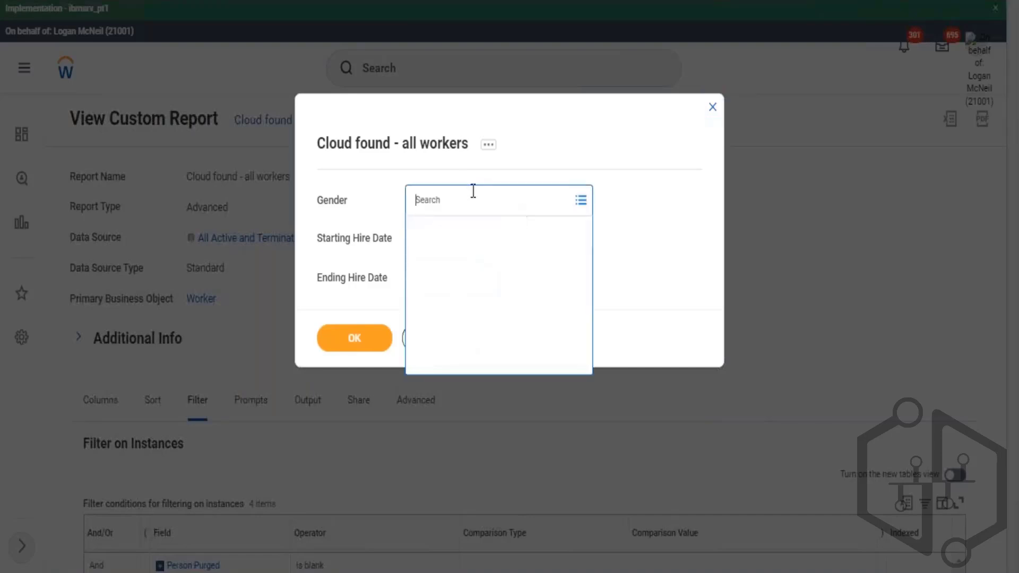
left_click(425, 254)
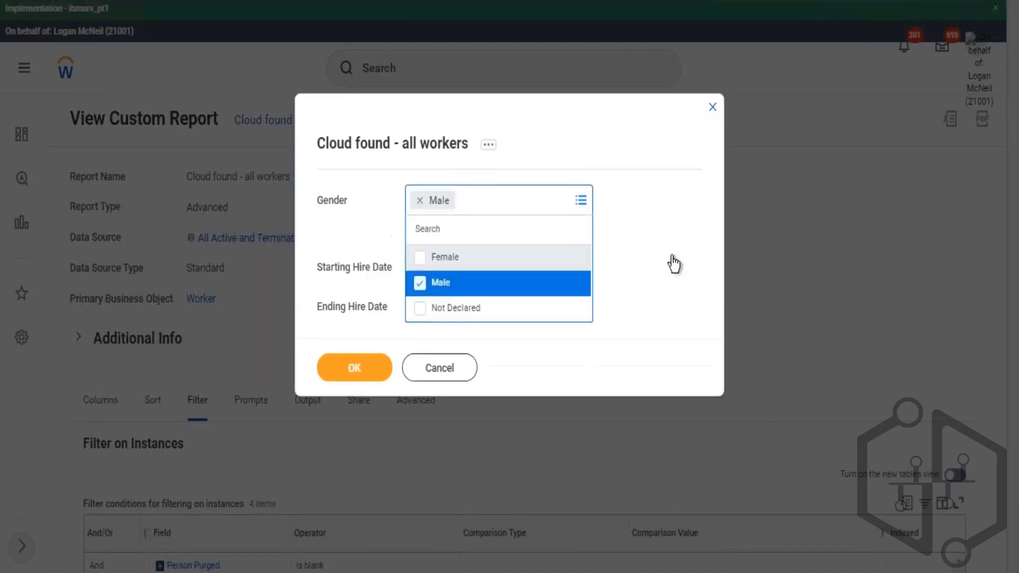
left_click(681, 247)
left_click(355, 338)
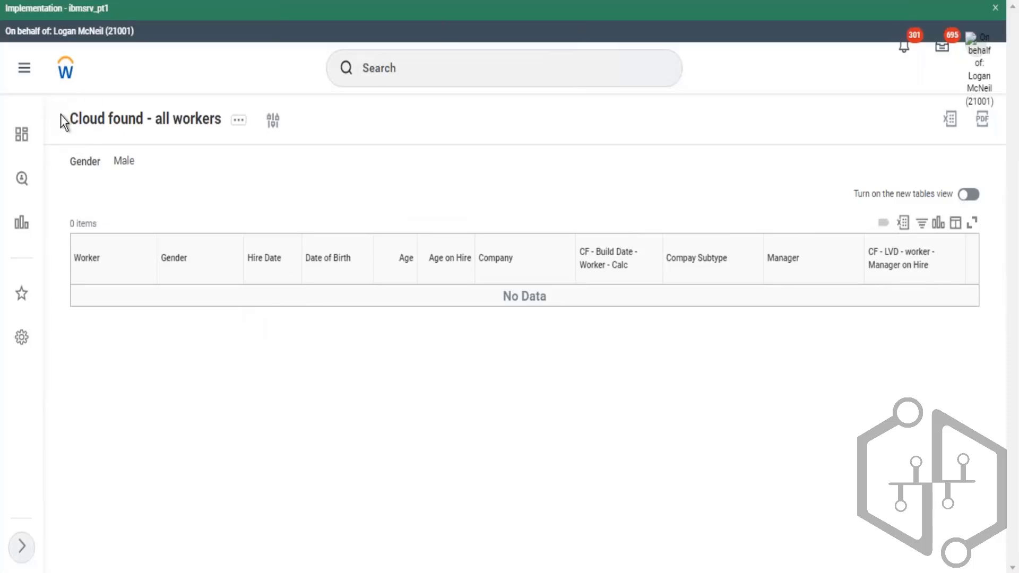
- Edit the report and set the greater-than-or-equal Hire Date condition's comparison type to prompt and ignore the filter if blank
left_click_drag(61, 115, 183, 120)
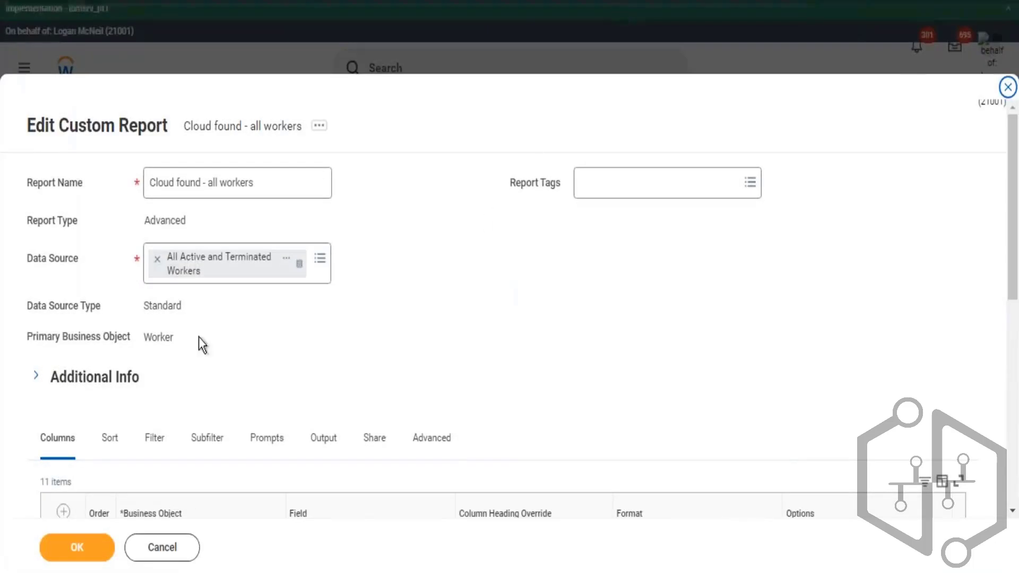
scroll(203, 345, "down", 3)
left_click(154, 264)
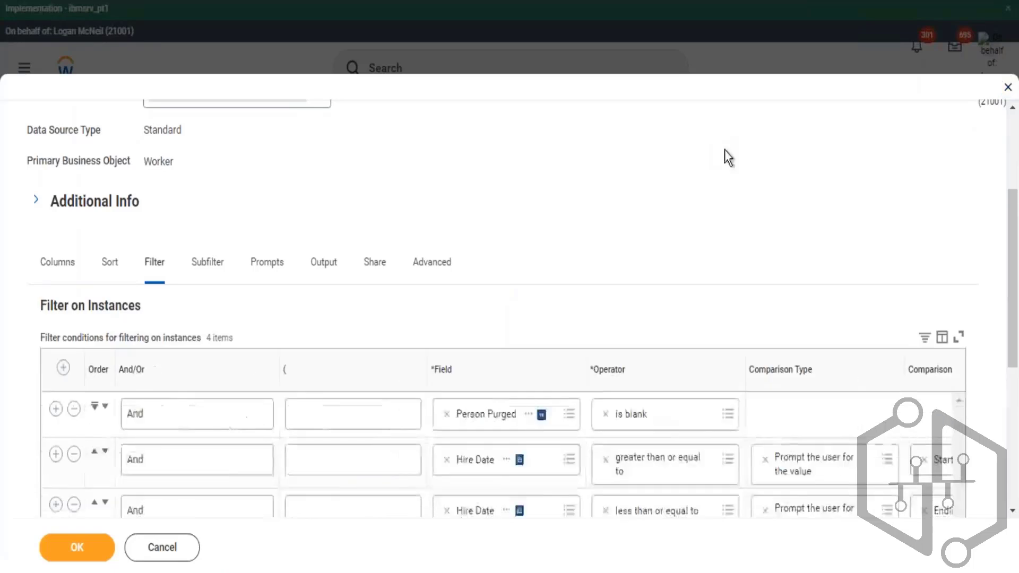
scroll(725, 150, "down", 3)
left_click_drag(624, 419, 777, 411)
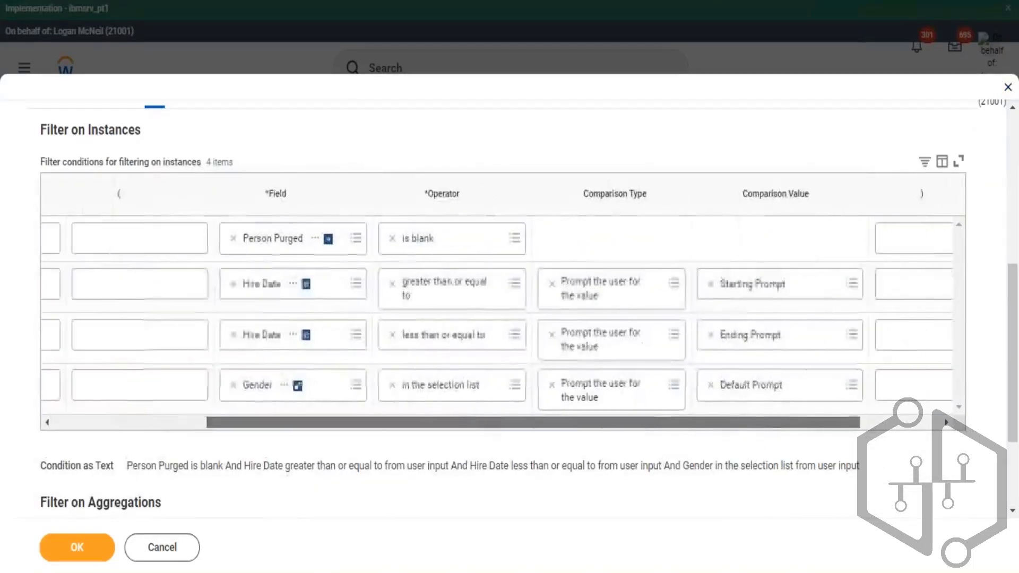
left_click(681, 292)
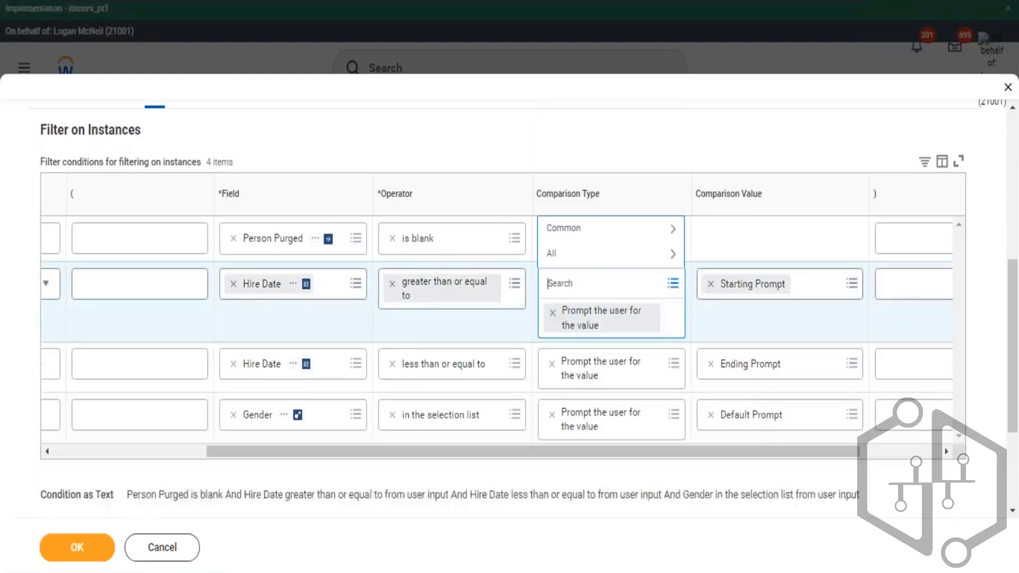
left_click(596, 260)
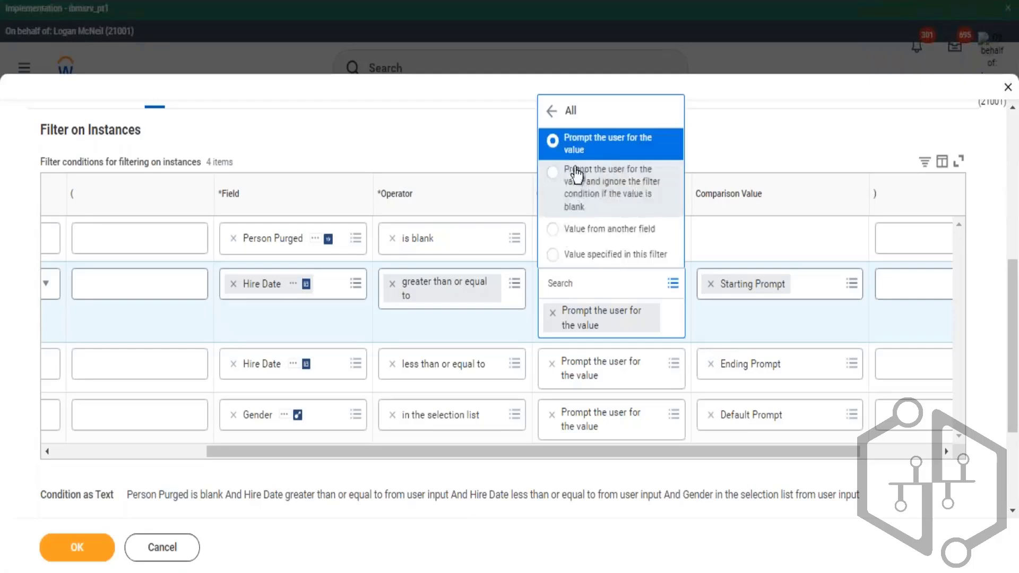
left_click(622, 190)
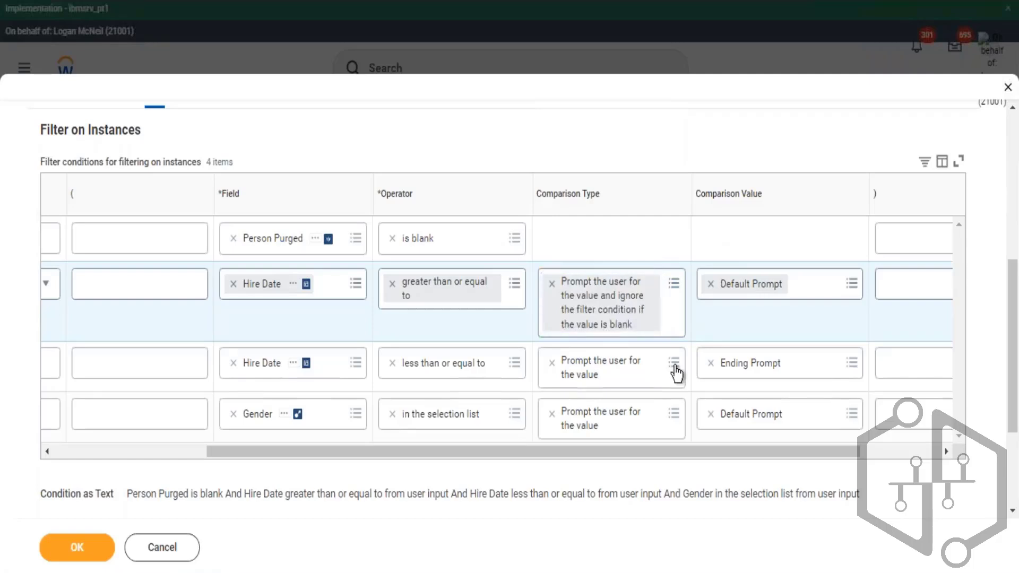
- Apply the same prompt-and-ignore-if-blank comparison type to the less-than-or-equal Hire Date and Gender conditions
left_click(674, 364)
left_click(627, 334)
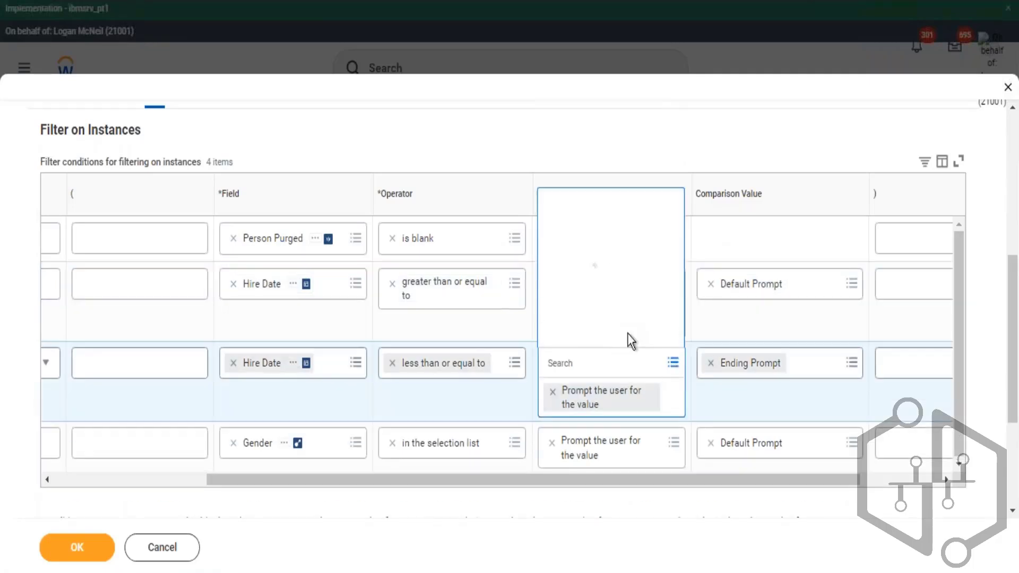
left_click(603, 268)
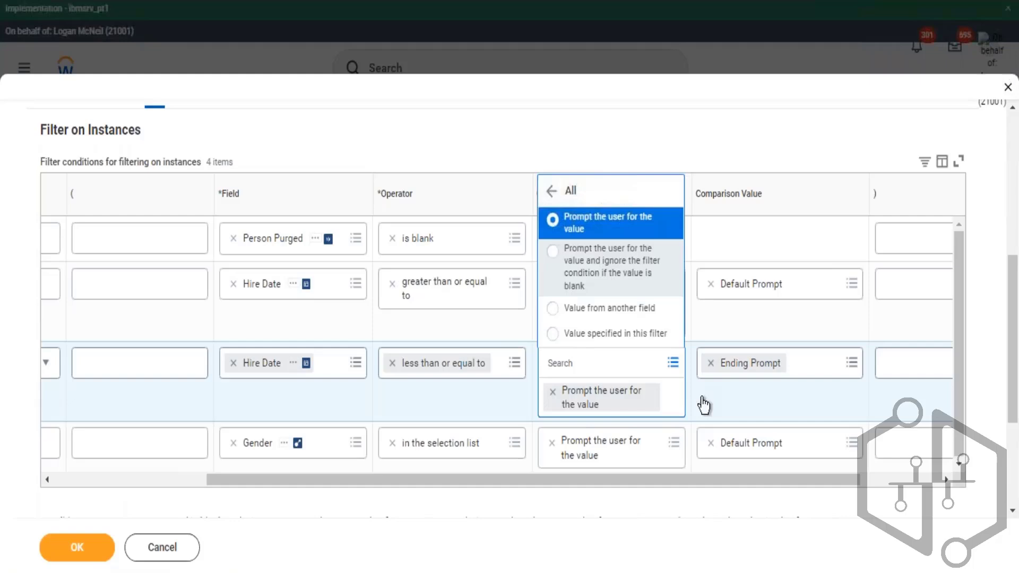
left_click(679, 440)
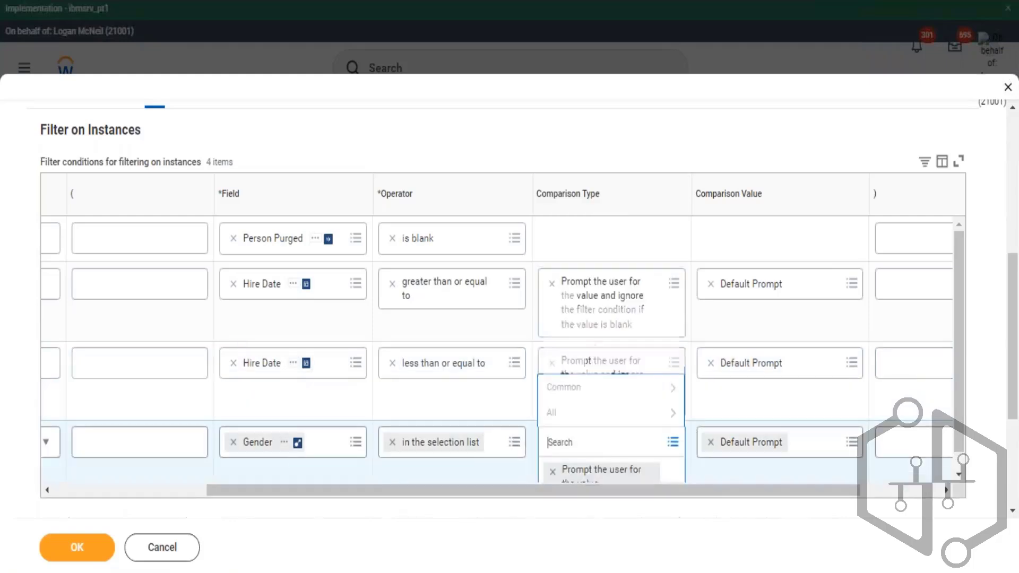
left_click(598, 413)
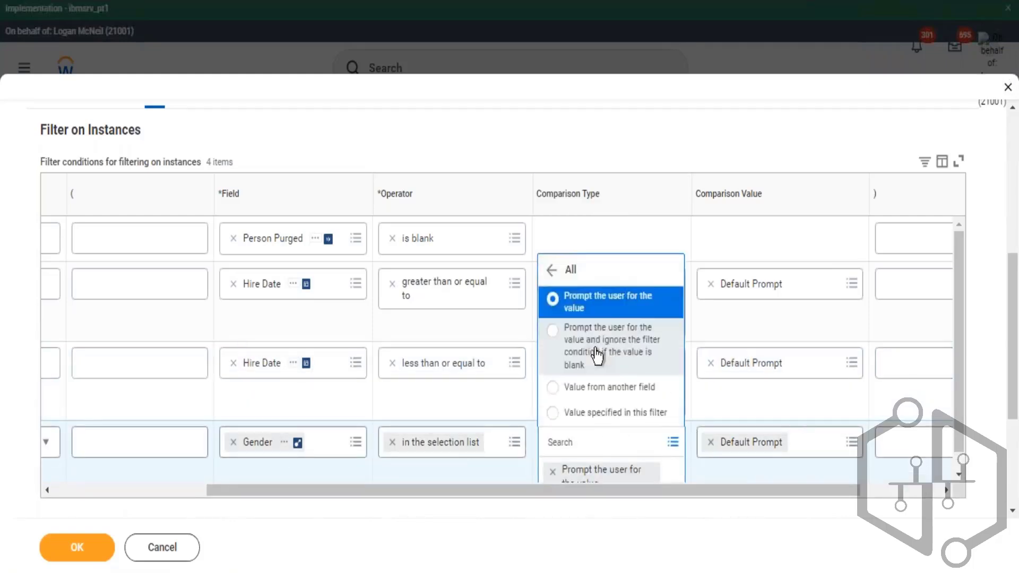
left_click(598, 355)
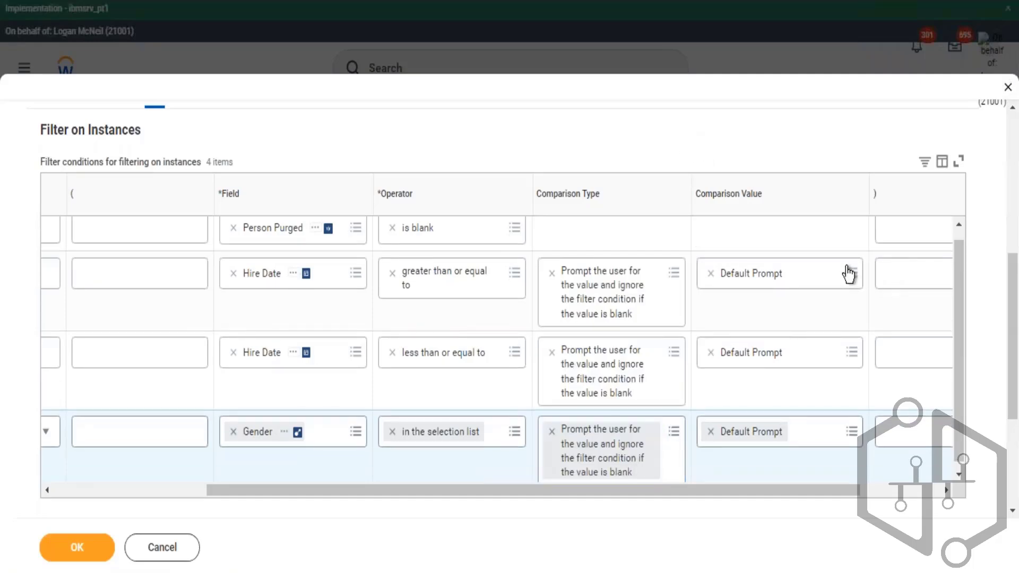
- Set the two Hire Date comparison values to Starting Prompt and Ending Prompt, then save the report definition
left_click(745, 281)
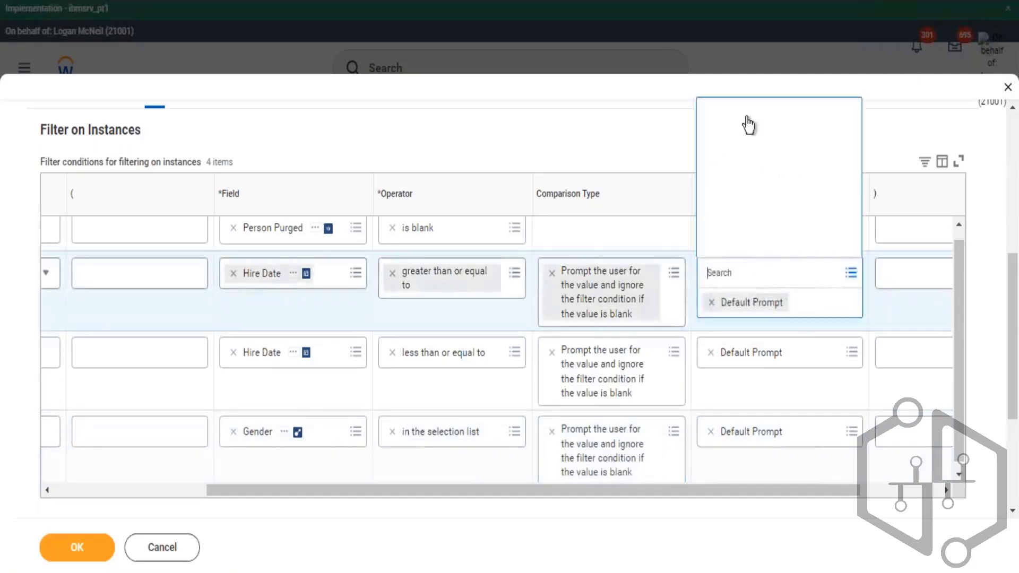
left_click(746, 53)
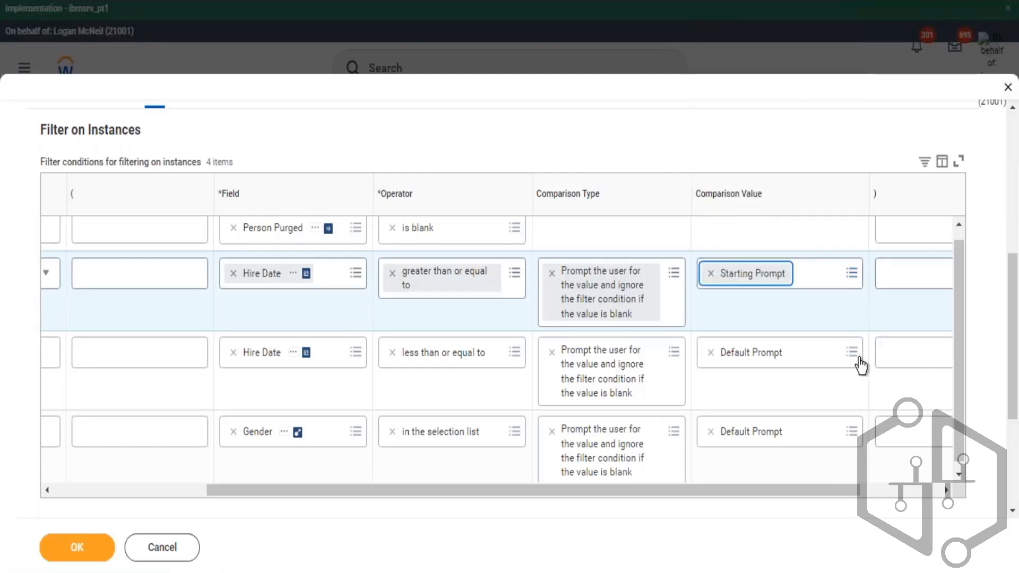
left_click(796, 358)
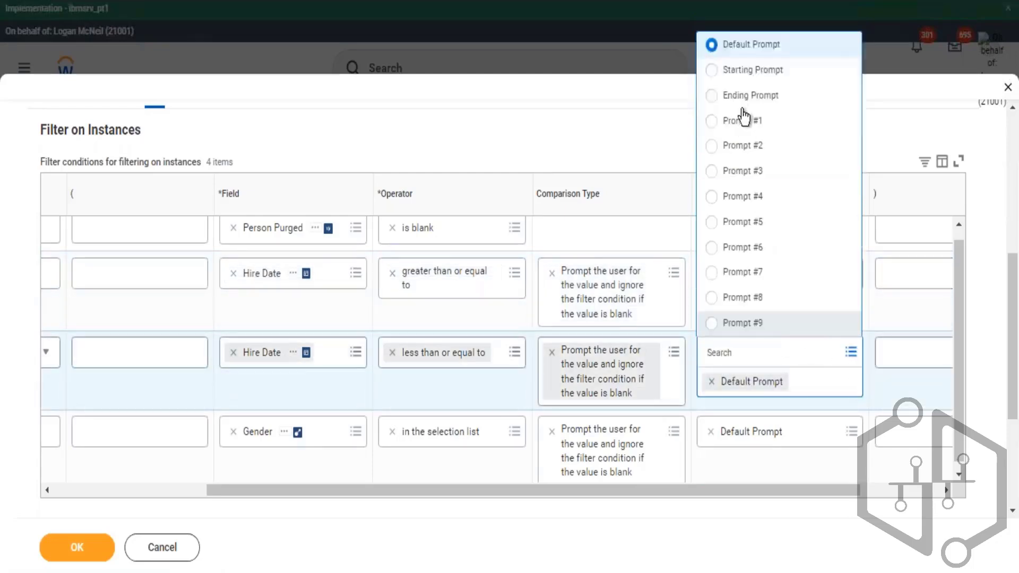
left_click(748, 100)
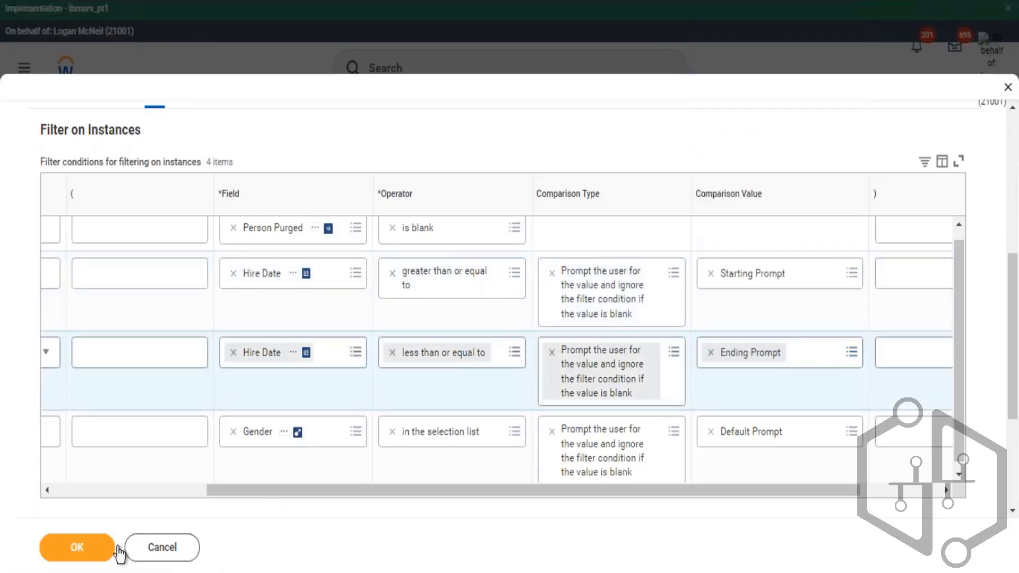
left_click(96, 547)
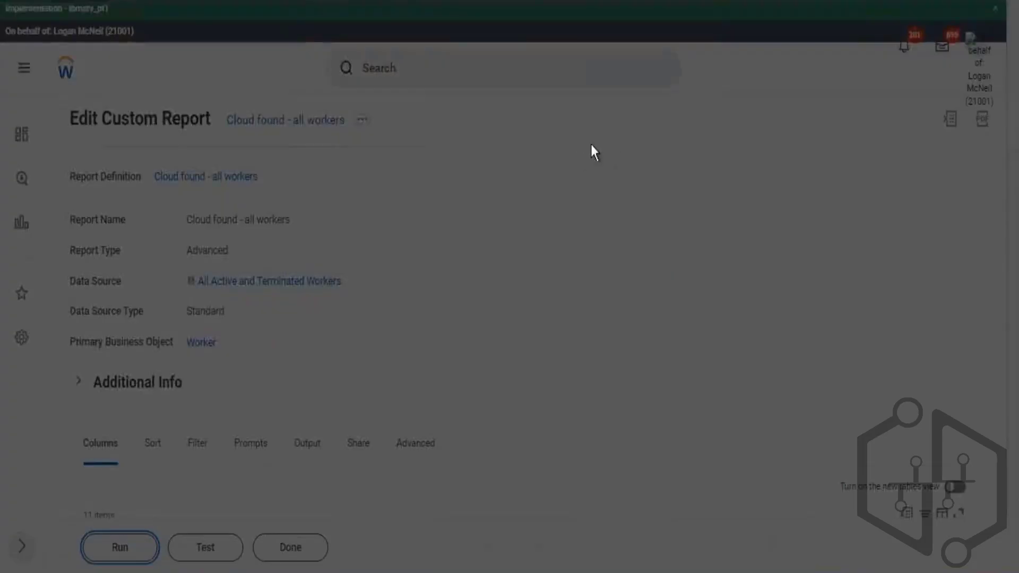
- Run the edited report with Gender set to Male and both hire date prompts left blank
left_click(584, 201)
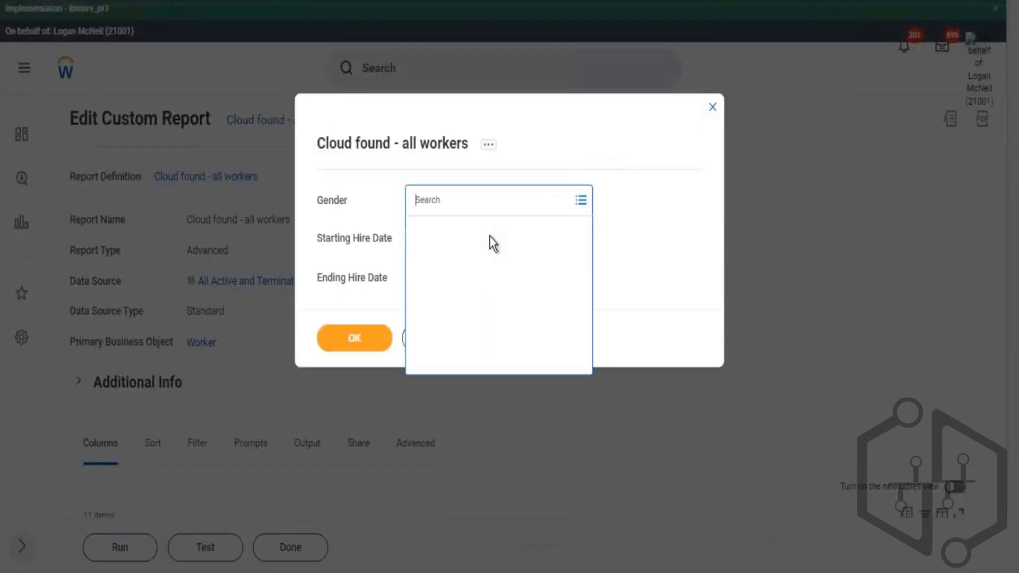
left_click(425, 257)
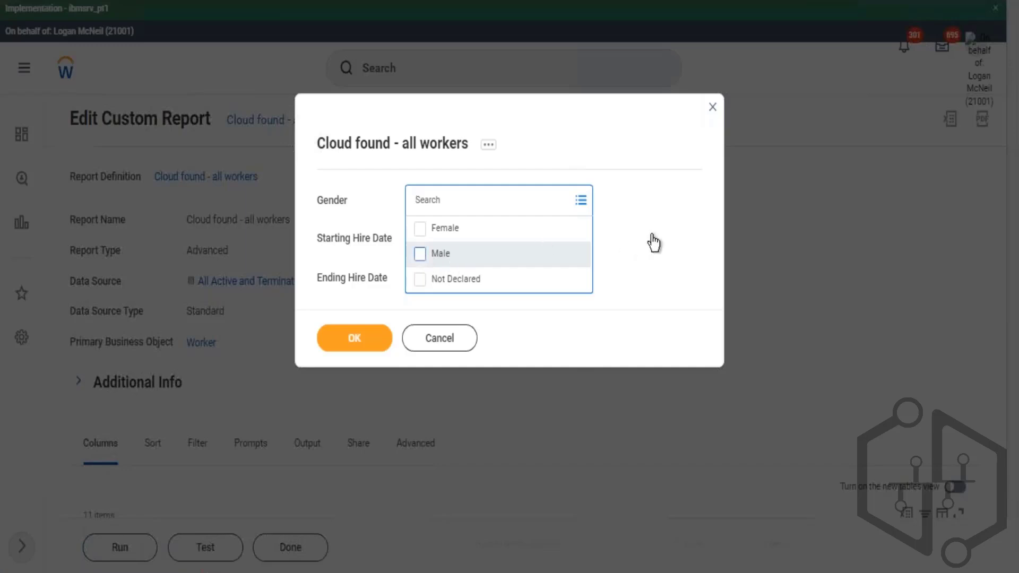
left_click(658, 232)
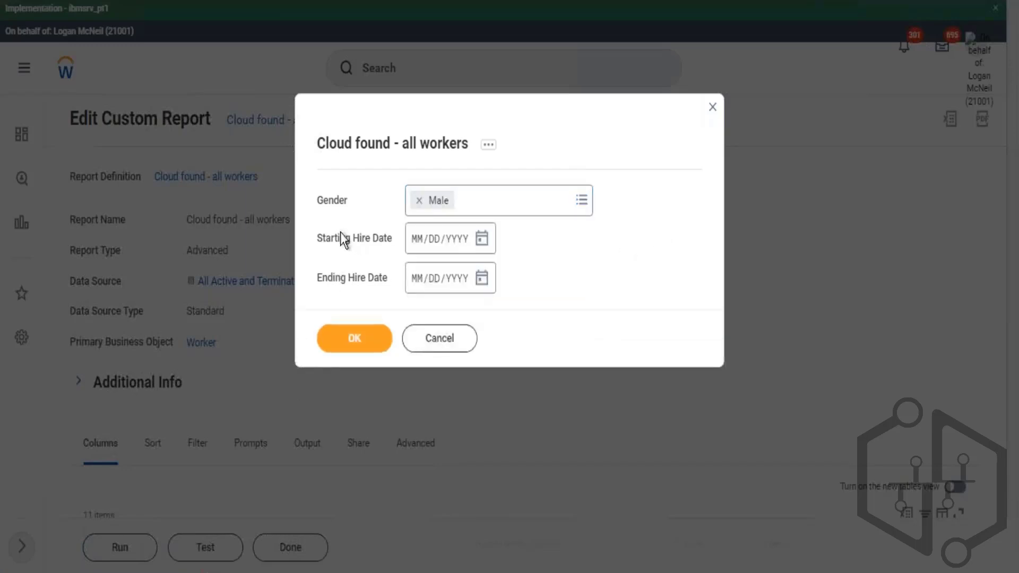
left_click(355, 339)
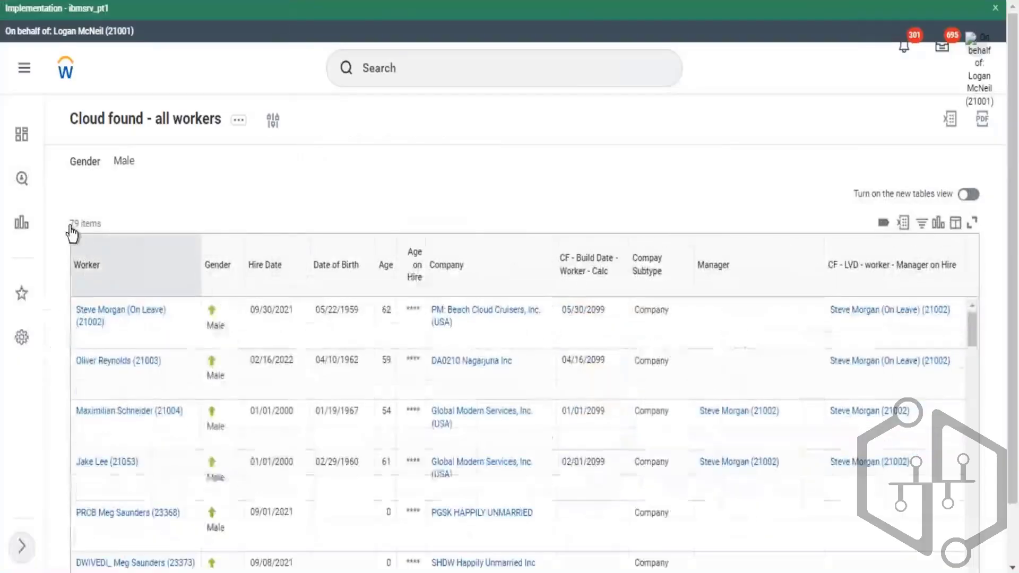
- Examine the report's item count and the Gender column's filter options
left_click_drag(70, 225, 98, 224)
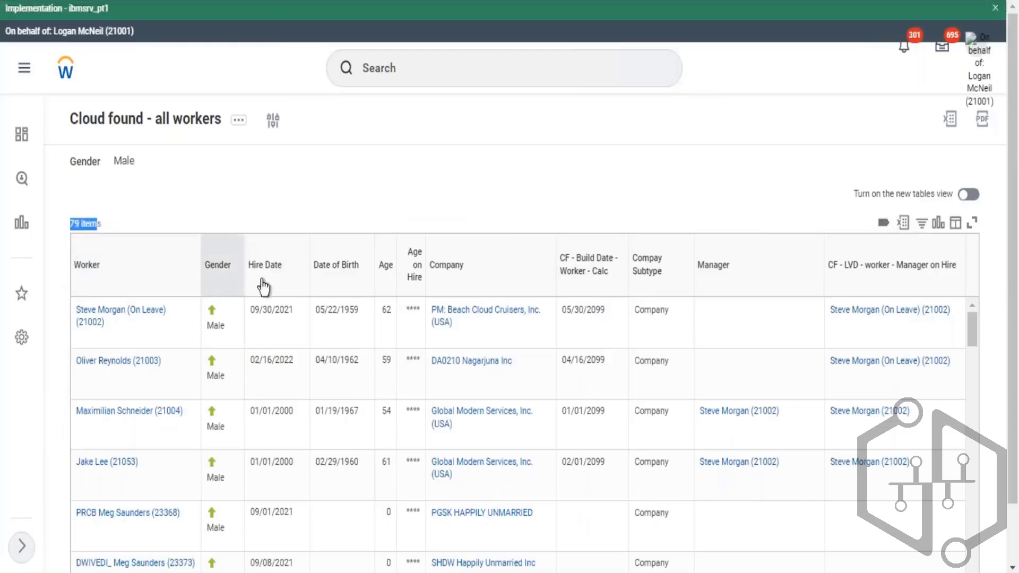
left_click(232, 272)
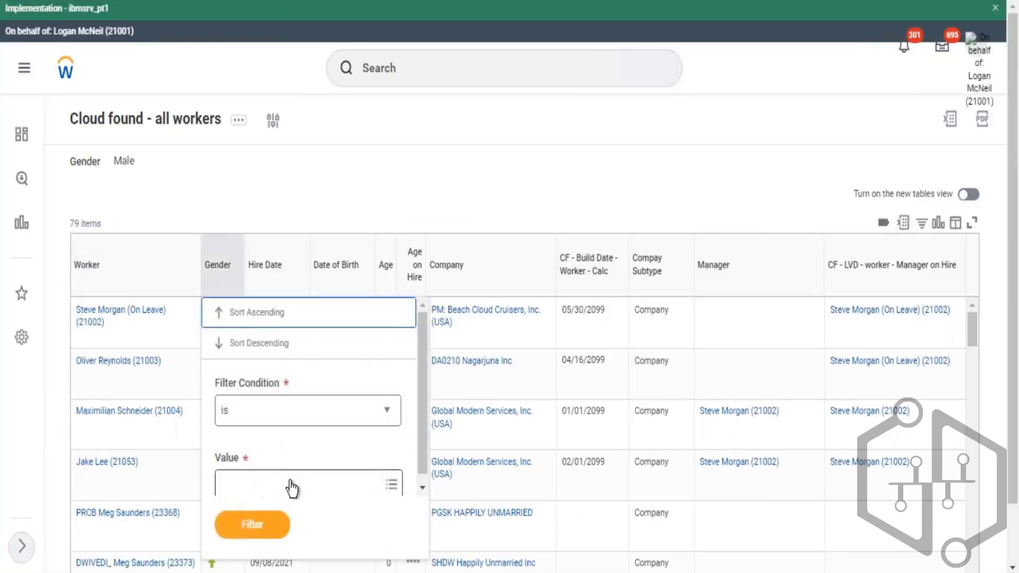
left_click(292, 487)
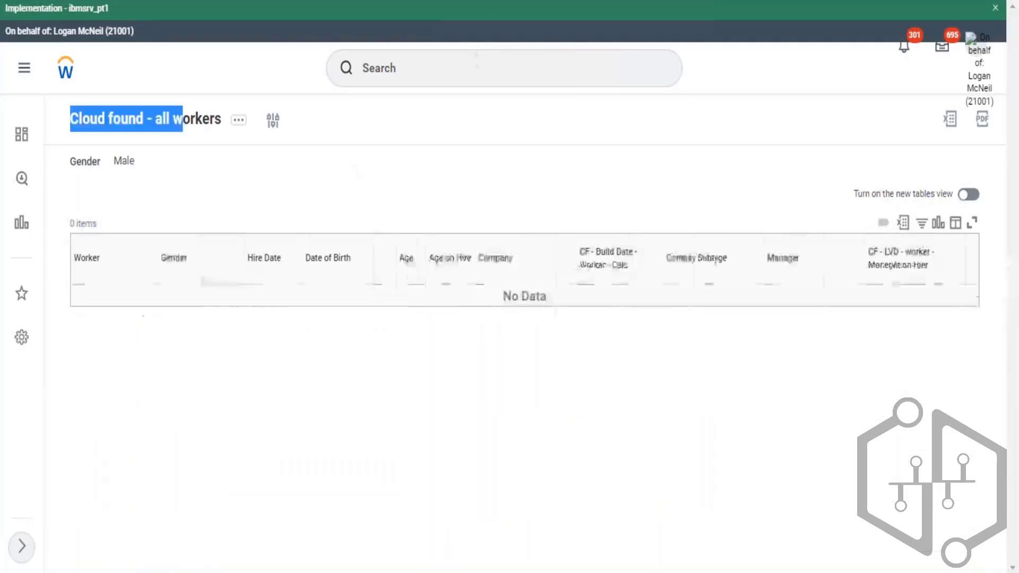
left_click_drag(114, 161, 135, 164)
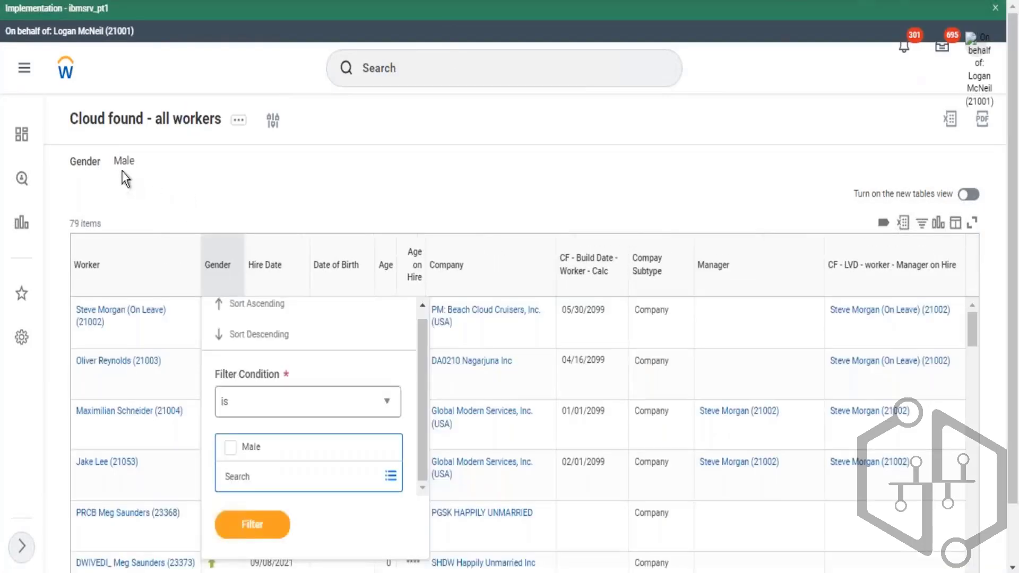
left_click_drag(112, 161, 127, 162)
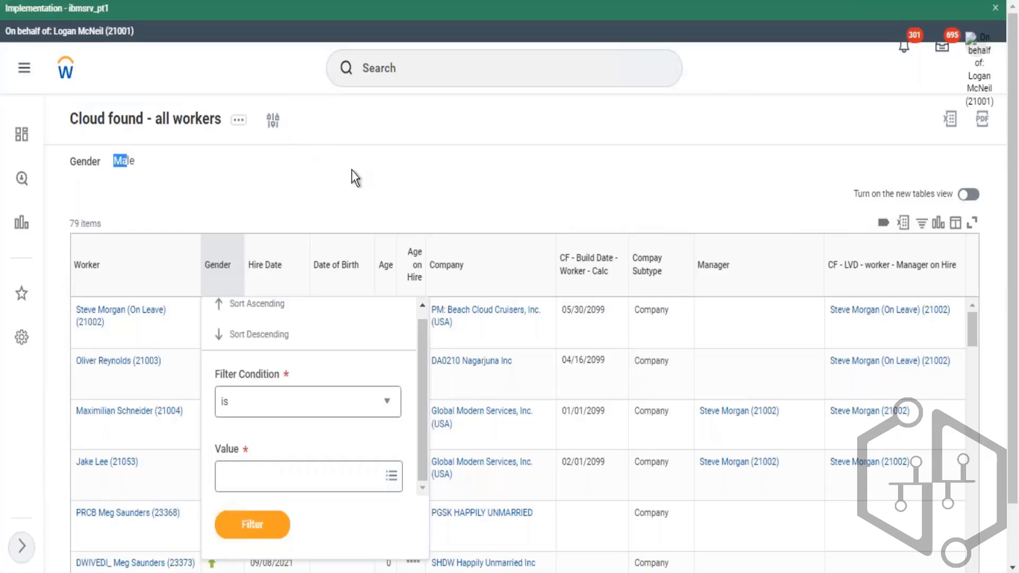
left_click(514, 161)
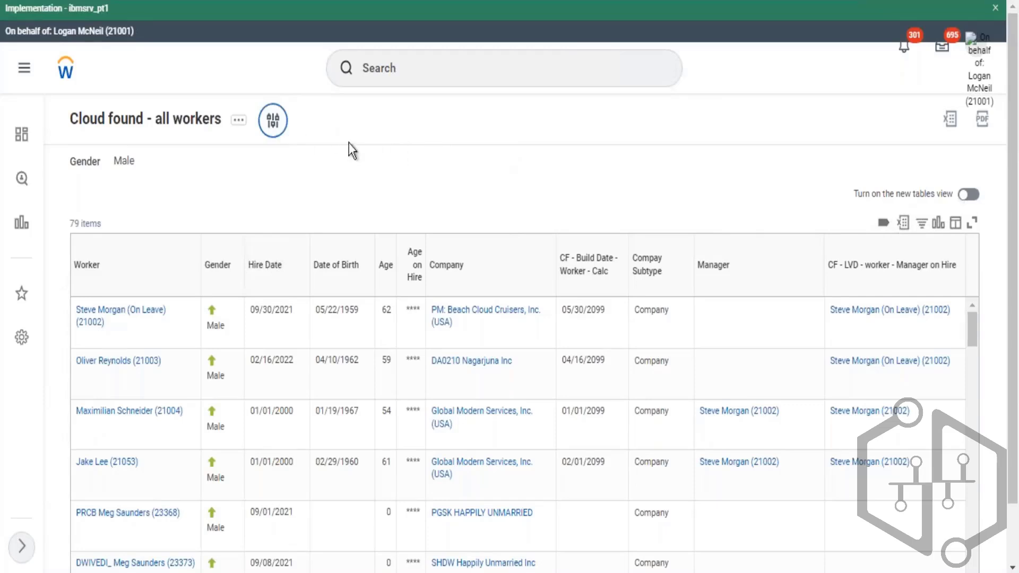
- Rerun the report with the Gender prompt cleared so every prompt is blank, and review the results
left_click(275, 125)
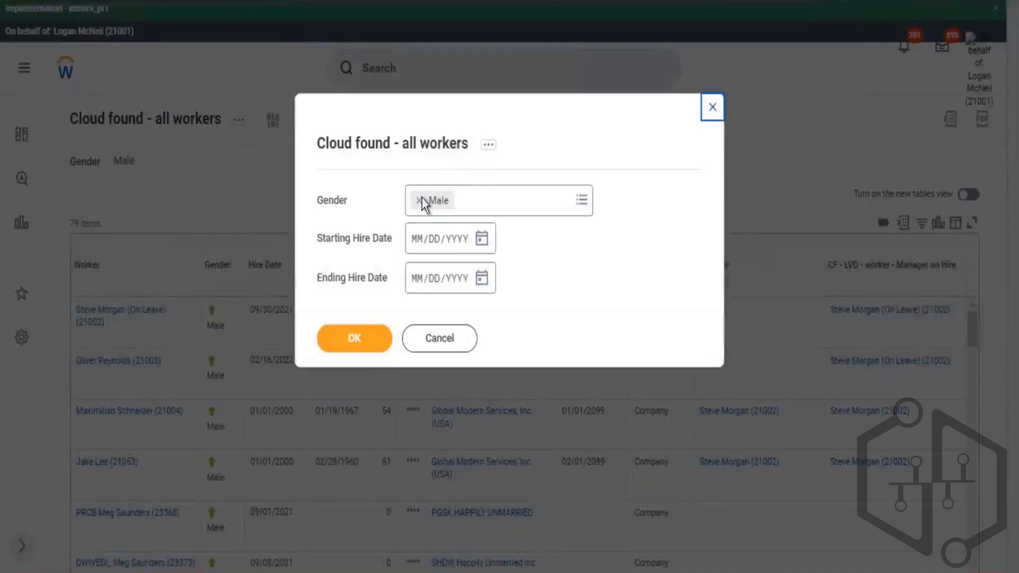
left_click(363, 346)
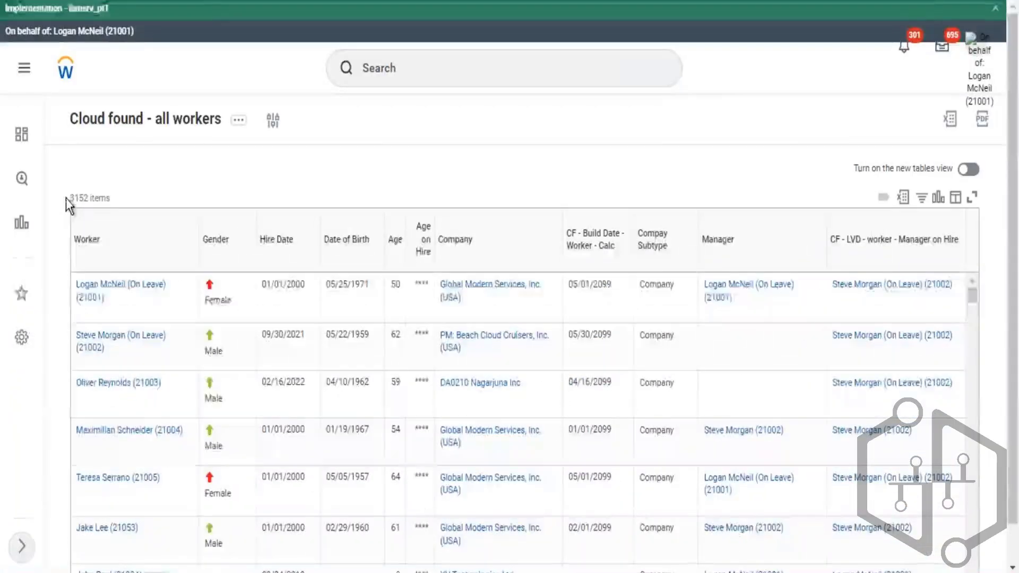
left_click_drag(66, 199, 104, 203)
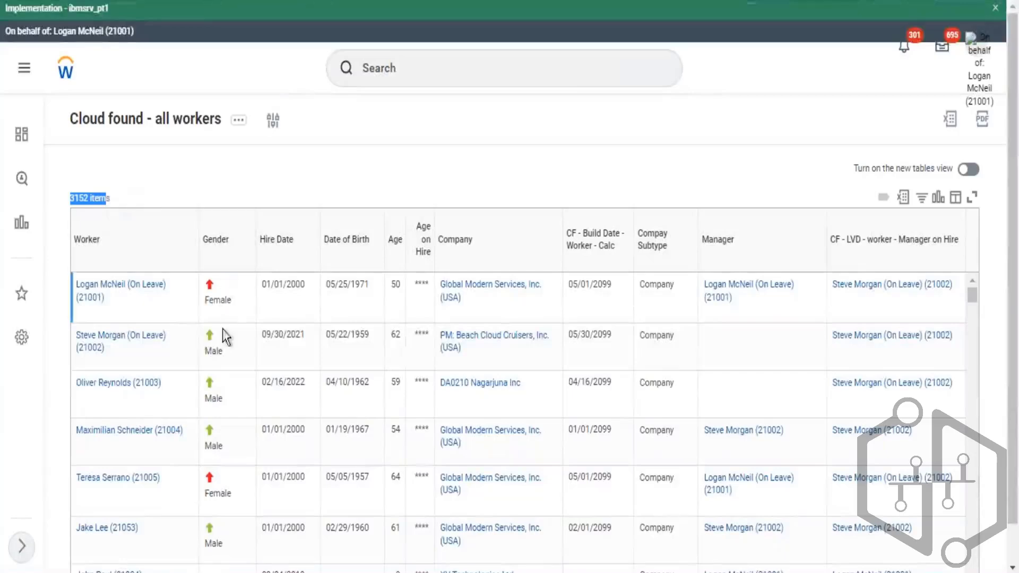
scroll(215, 382, "down", 5)
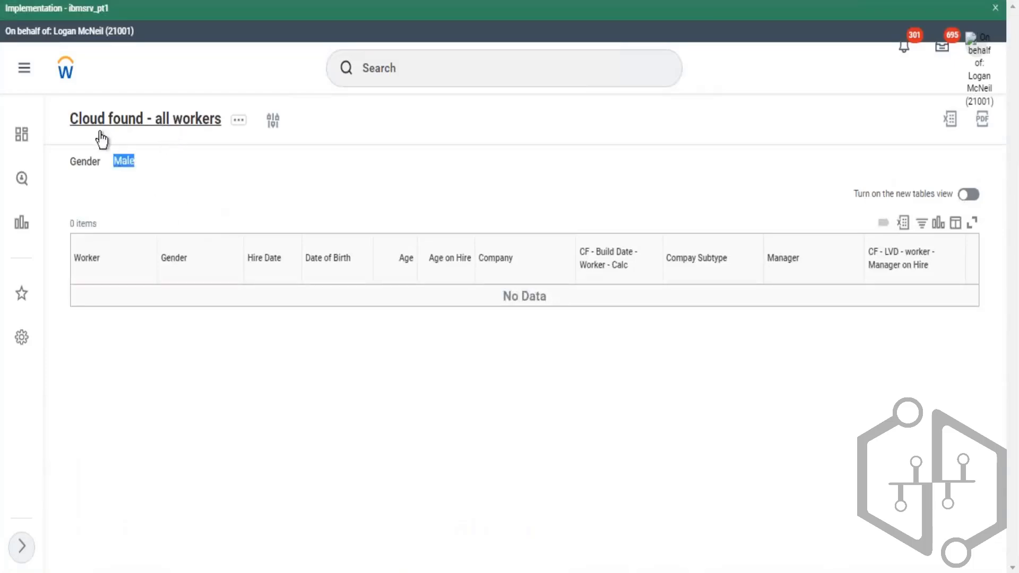
- Copy the Hire Date comparison type text and add it in Excel as a new '>' line in the Comparison Types cell
left_click(100, 130)
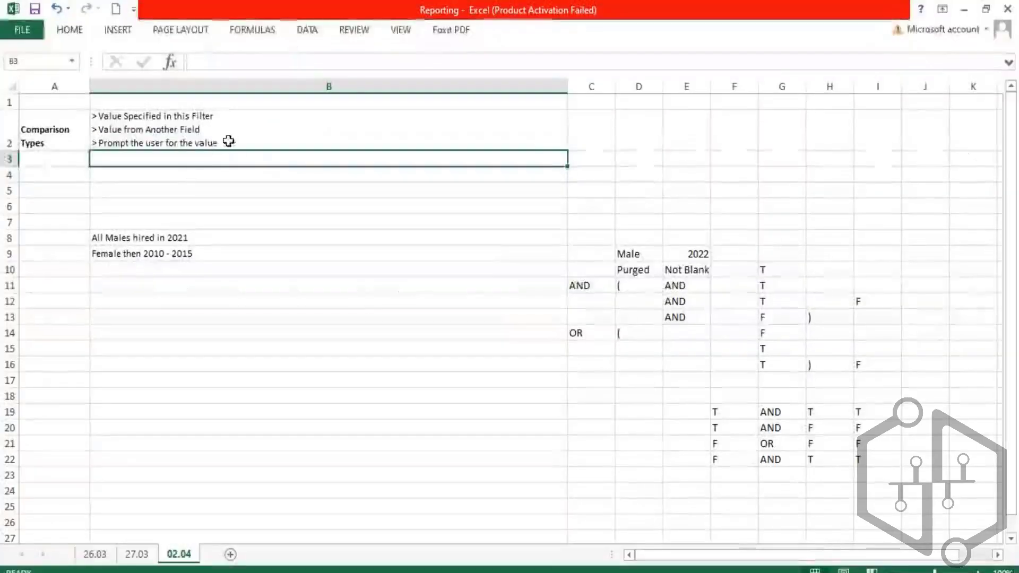
double_click(227, 141)
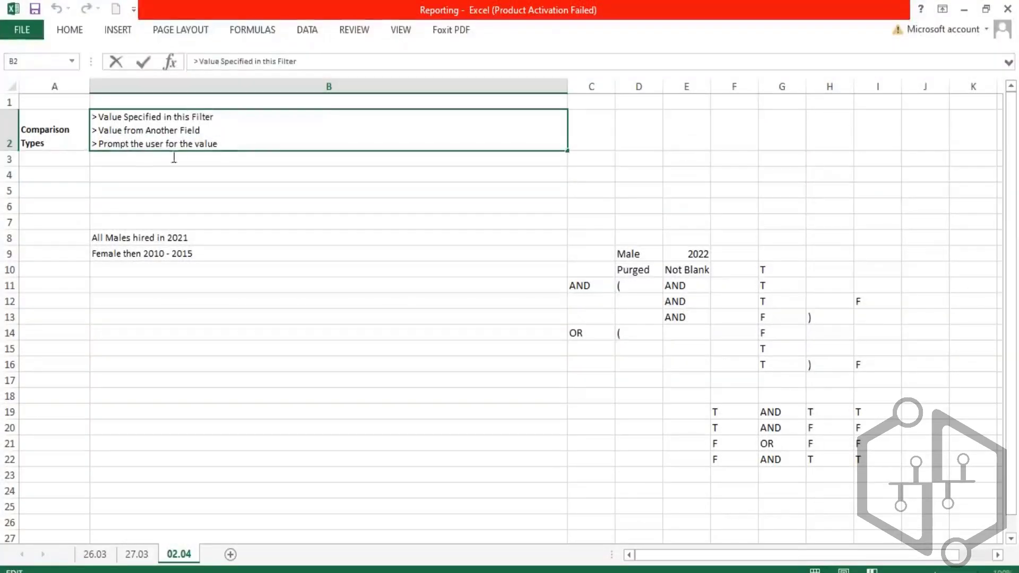
left_click_drag(174, 158, 105, 147)
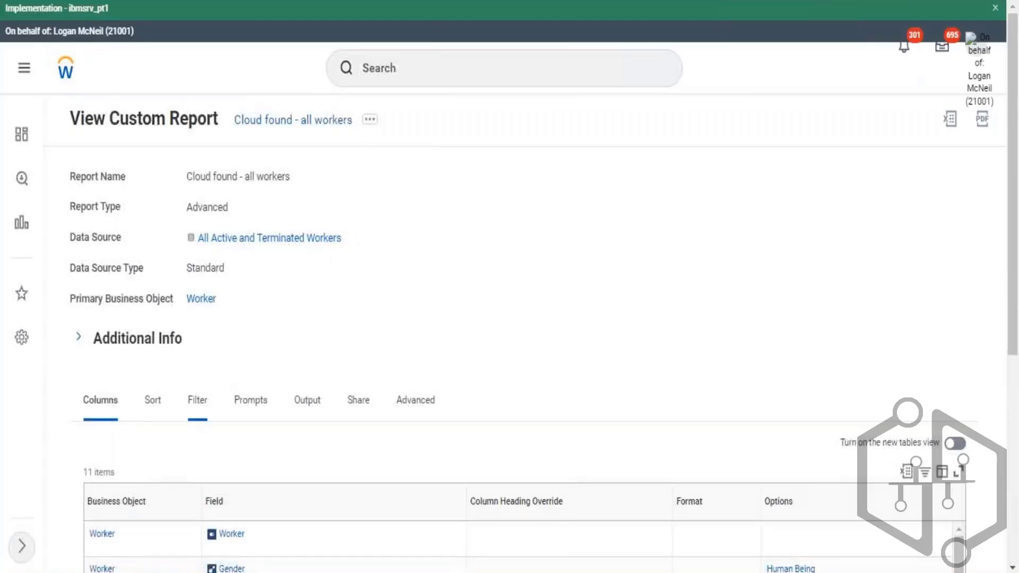
scroll(472, 260, "down", 2)
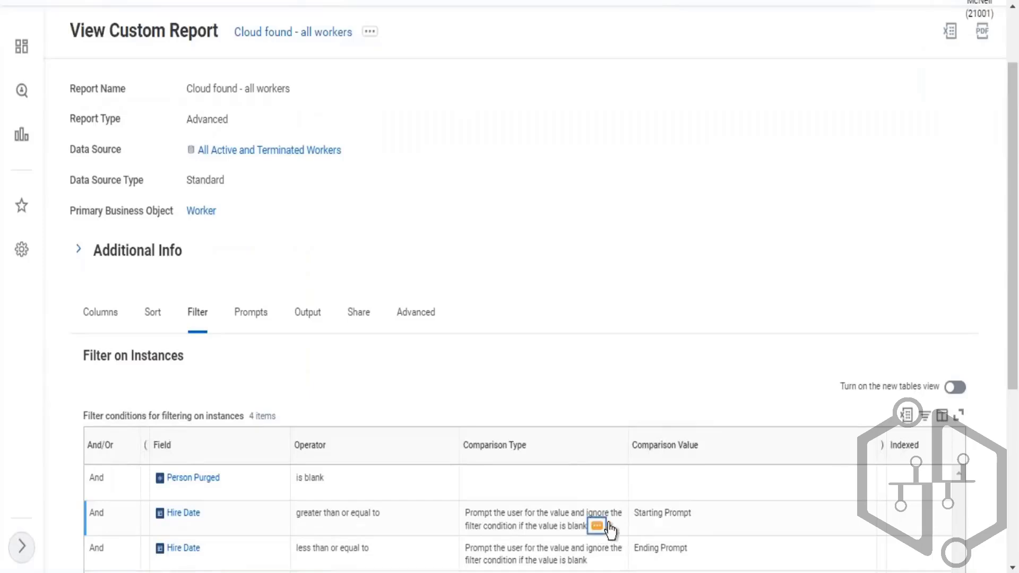
left_click(605, 525)
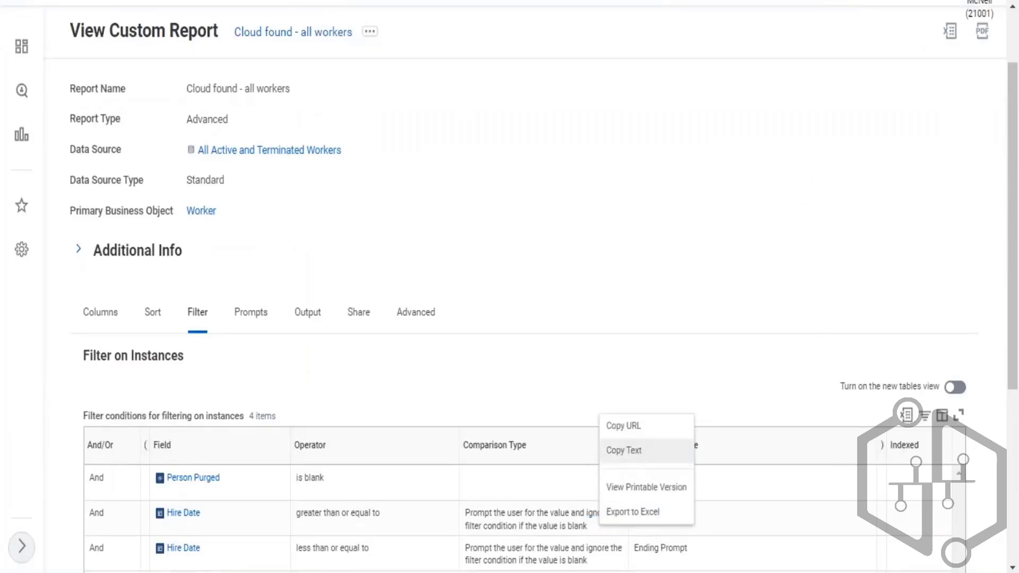
key("alt+Tab")
left_click(243, 144)
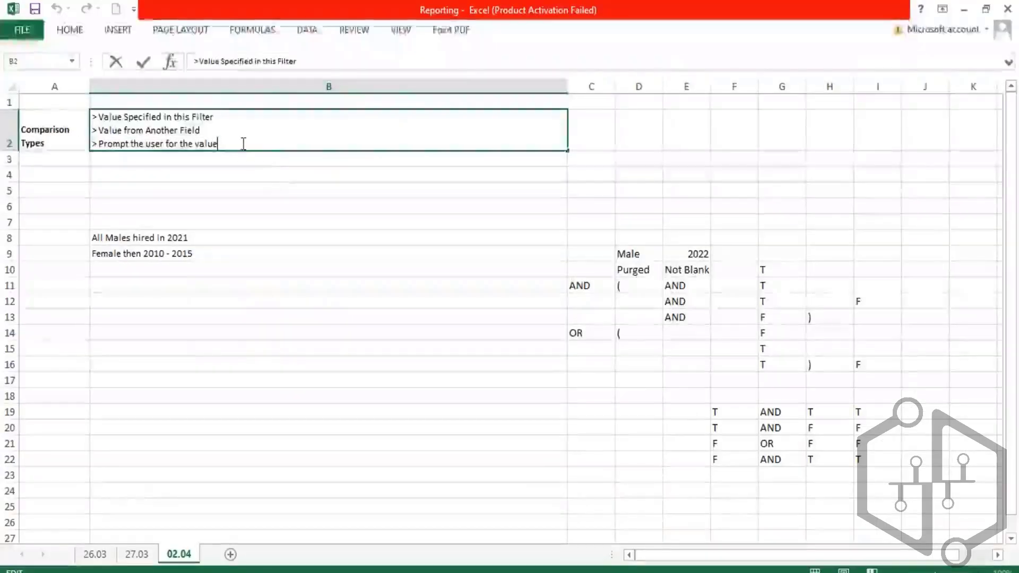
key("alt+Return")
type("<")
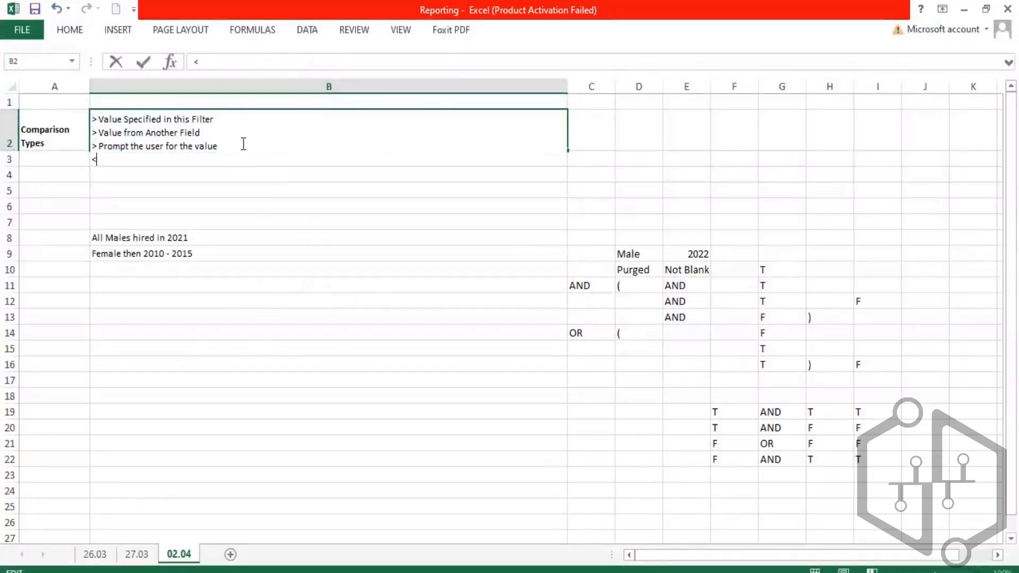
key("BackSpace")
type(">")
key("ctrl+v")
key("Return")
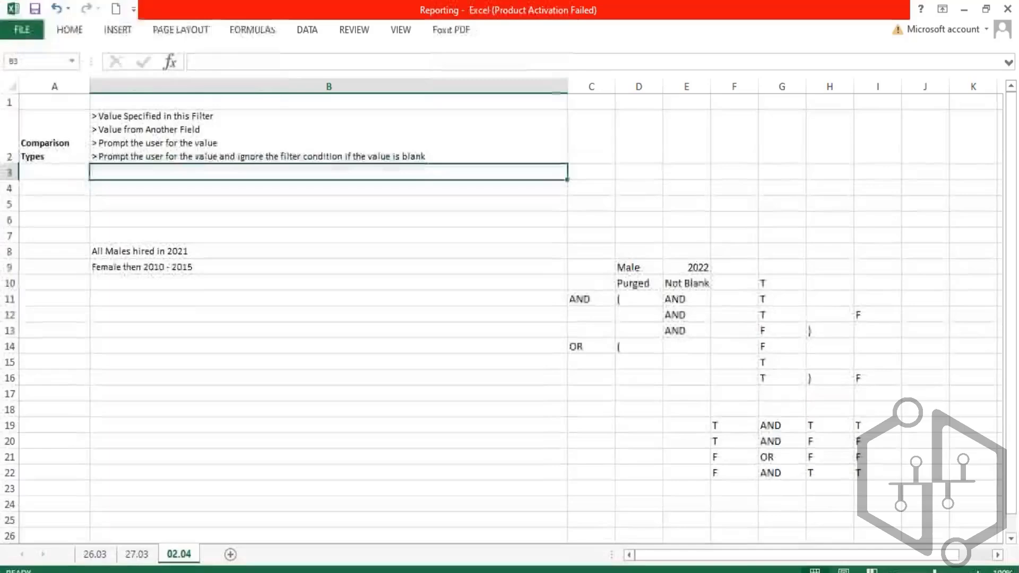
- Highlight parts of the new ignore-if-blank comparison type line in the spreadsheet cell
left_click(202, 155)
double_click(221, 158)
left_click_drag(214, 155, 98, 159)
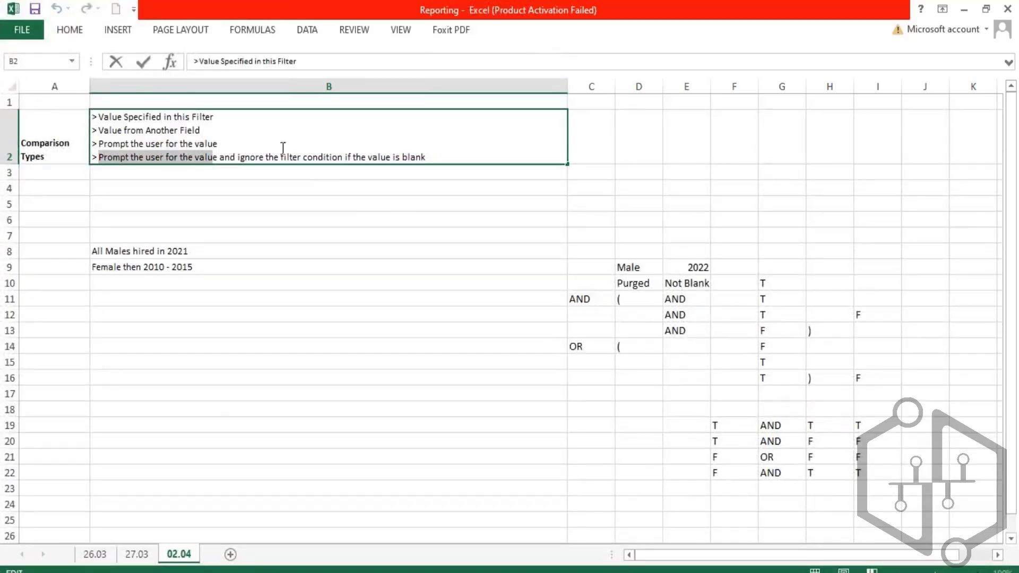
mouse_move(348, 156)
left_mouse_down()
mouse_move(437, 157)
mouse_move(349, 148)
mouse_move(353, 157)
left_mouse_up()
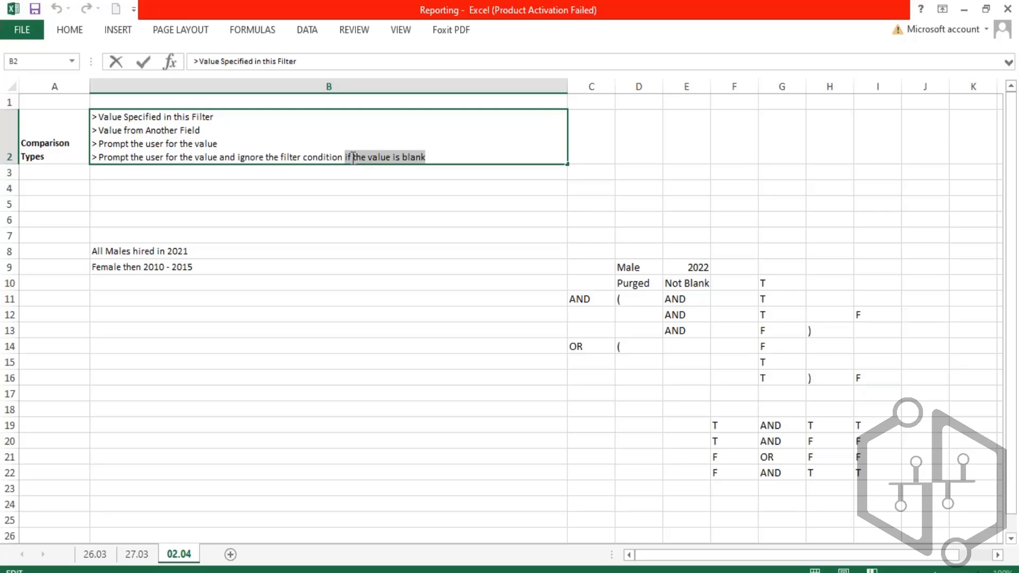
left_click_drag(236, 157, 339, 151)
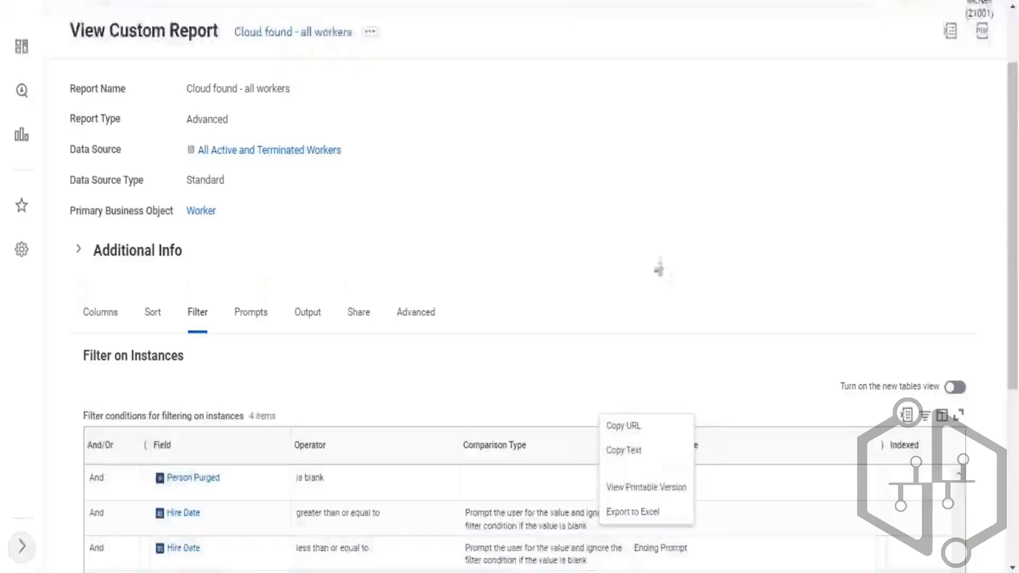
- Review the four filter conditions and their comparison types and values in the report definition
scroll(754, 412, "down", 3)
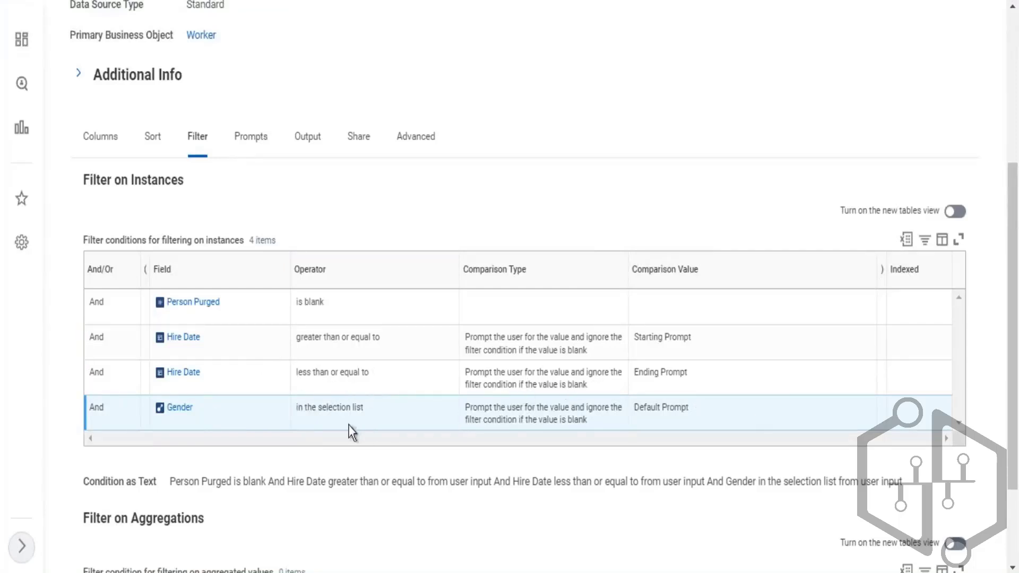
left_click_drag(322, 410, 368, 413)
left_click_drag(717, 410, 630, 416)
left_click_drag(345, 421, 157, 425)
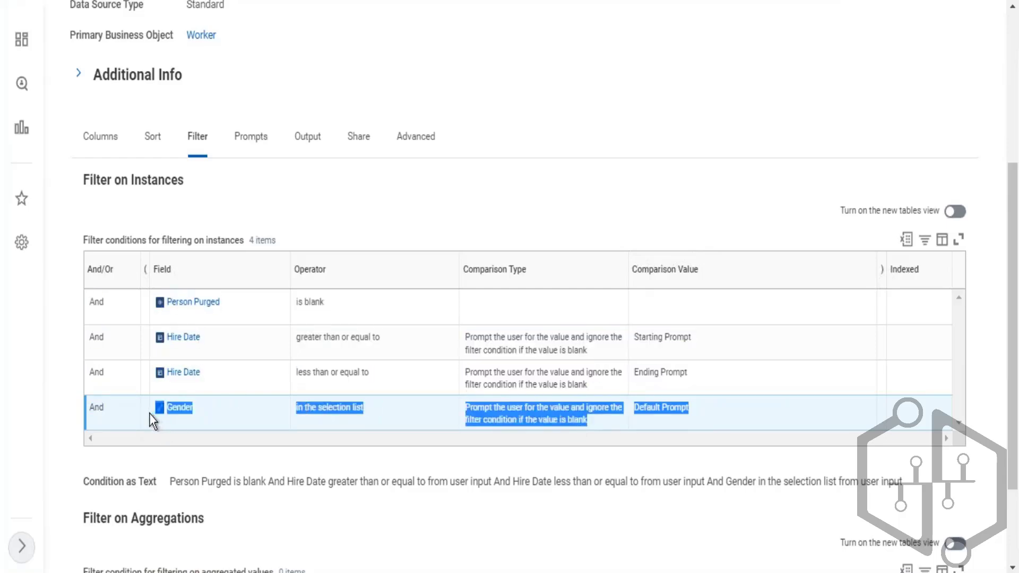
left_click_drag(731, 403, 94, 409)
left_click_drag(760, 342, 141, 350)
left_click_drag(676, 377, 132, 377)
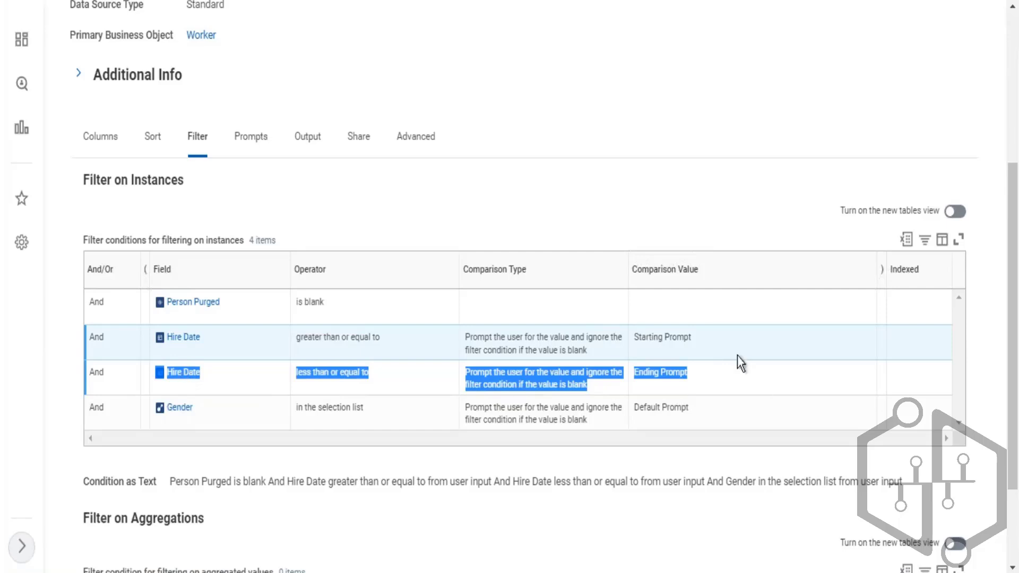
left_click(734, 371)
left_click_drag(492, 374, 555, 379)
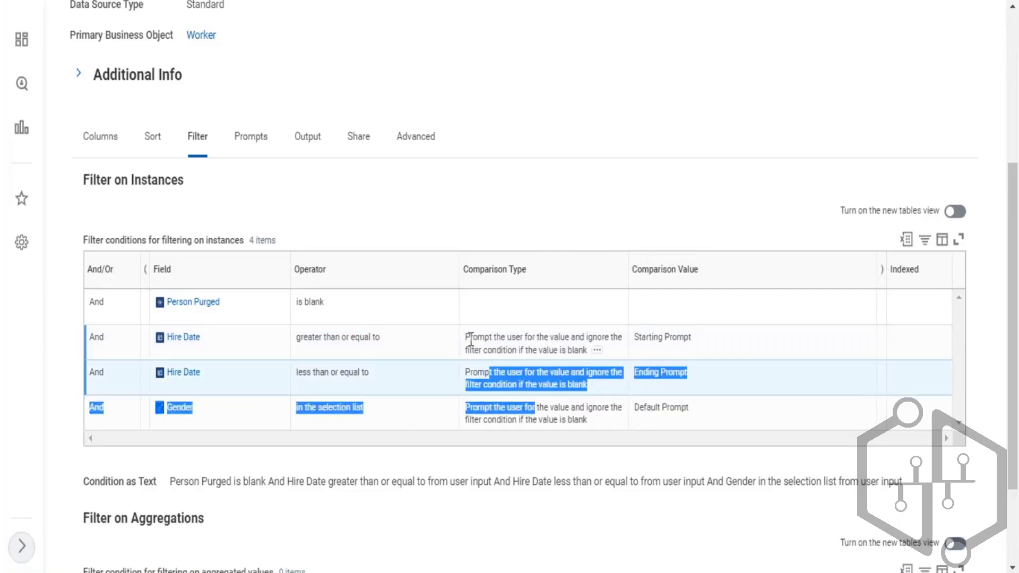
left_click_drag(465, 337, 563, 337)
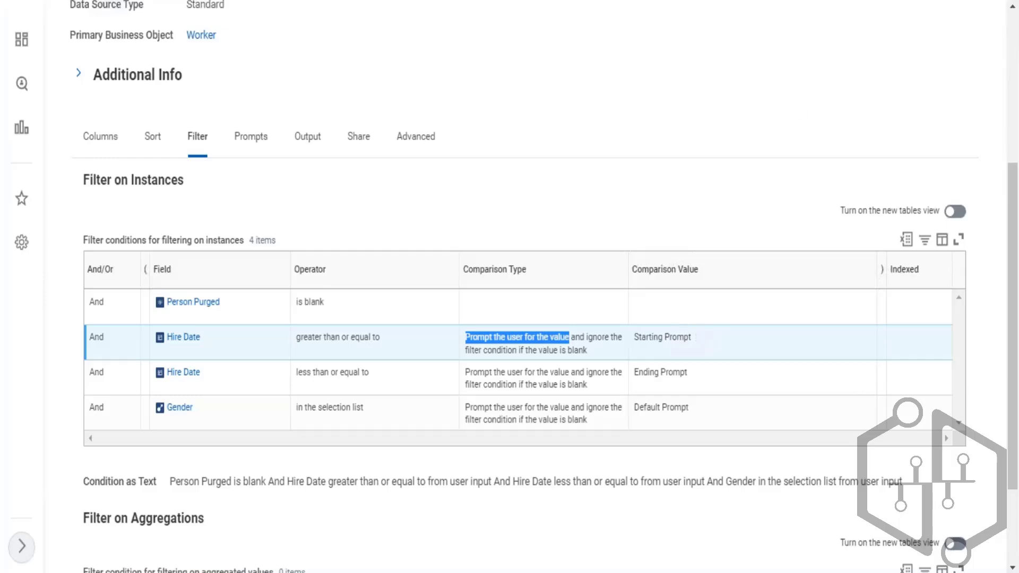
- Highlight the ignore-if-blank line in the spreadsheet, then switch back to the report in the browser
key("alt+Tab")
left_click_drag(230, 143, 453, 160)
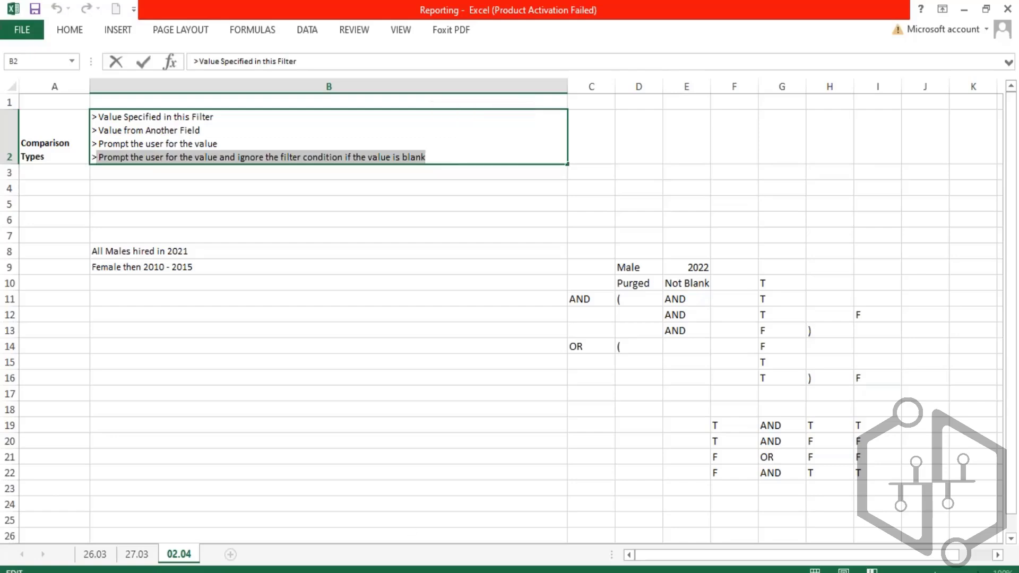
left_click(326, 188)
left_click(241, 131)
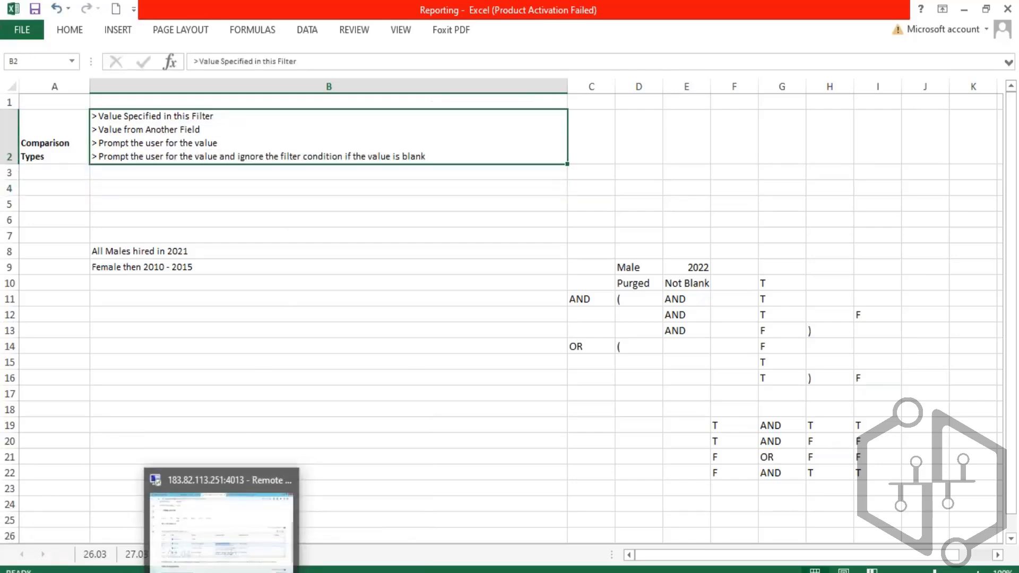
left_click(221, 570)
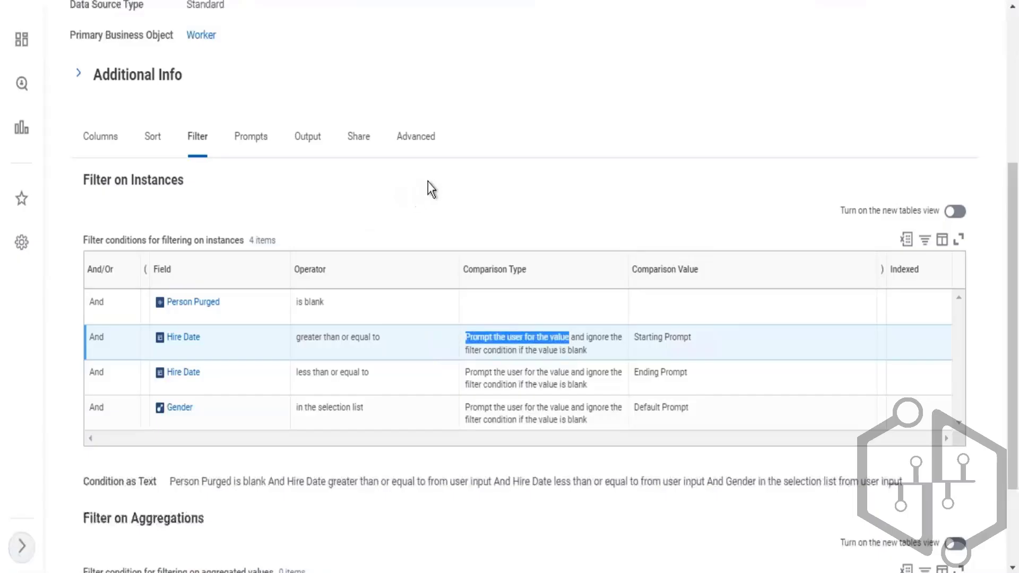
- Open the Cloud found - all workers custom report for editing
scroll(535, 178, "up", 3)
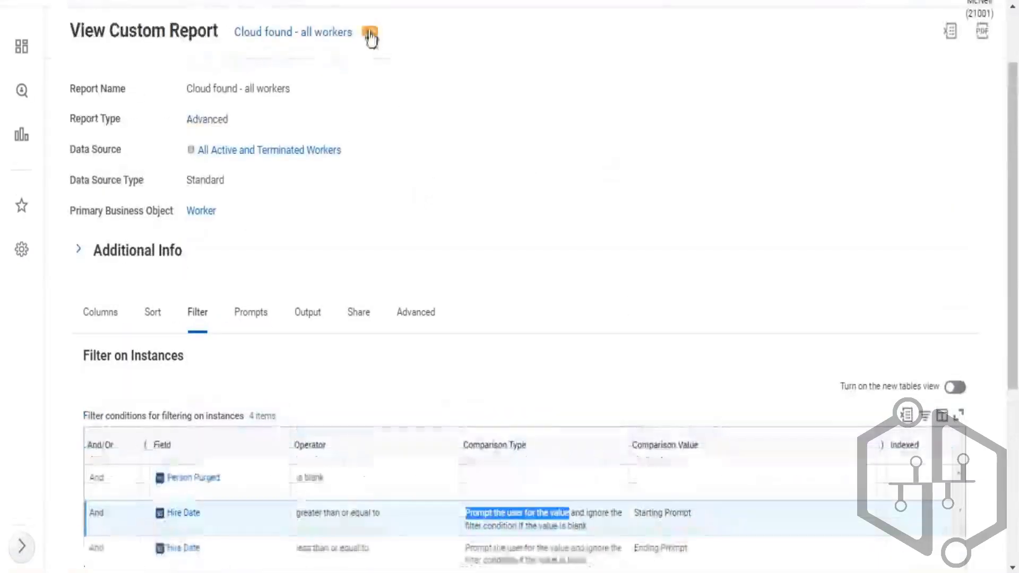
left_click(370, 32)
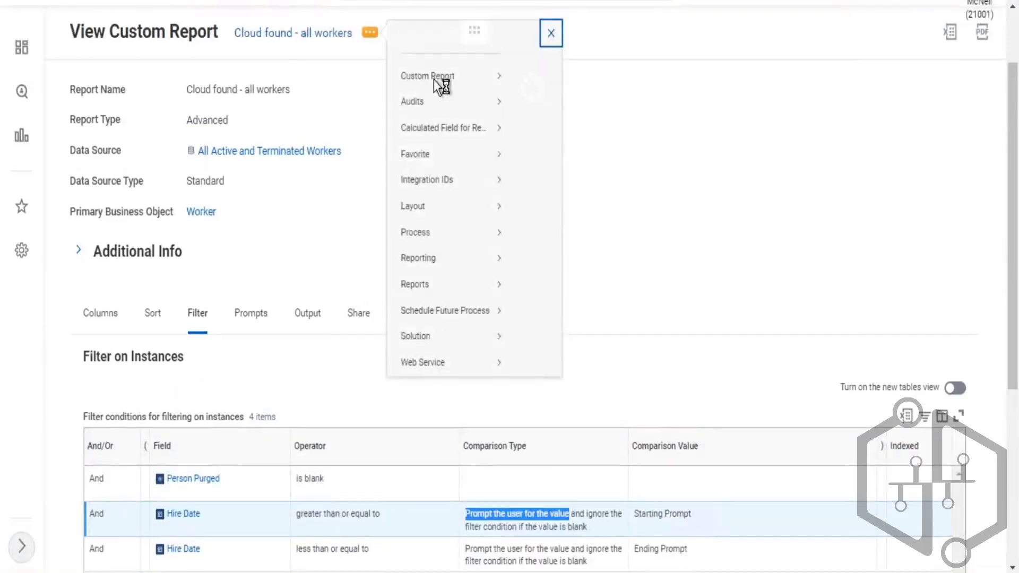
mouse_move(430, 95)
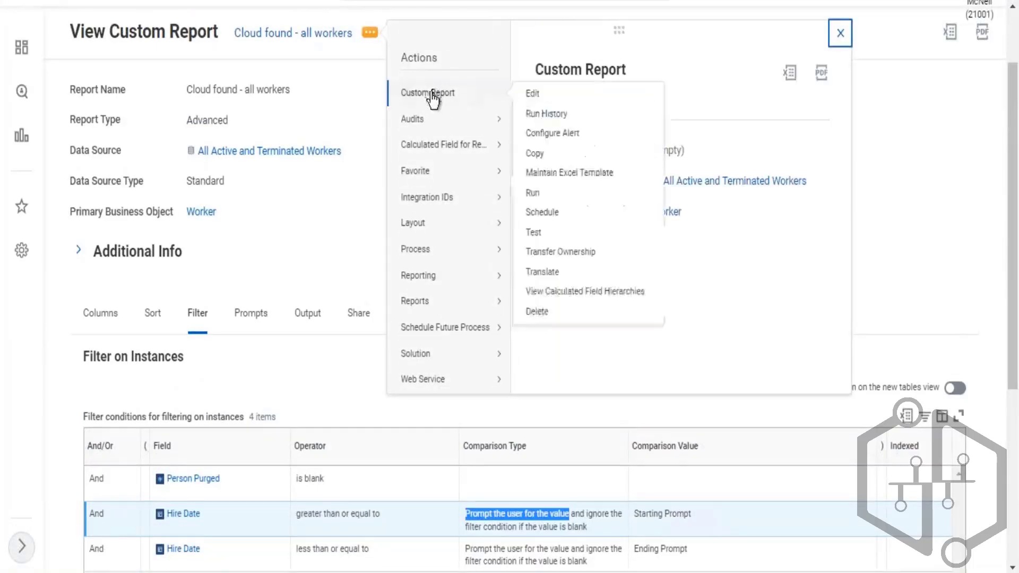
left_click(540, 99)
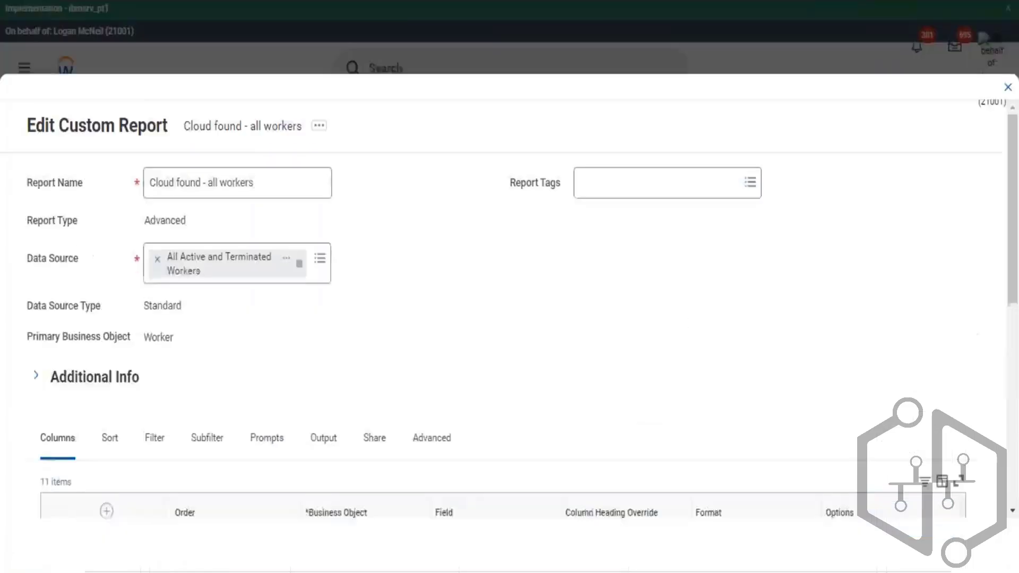
- Set the first Hire Date filter's comparison type to 'Prompt the user for the value' without ignore-if-blank
scroll(426, 323, "down", 5)
left_click(166, 177)
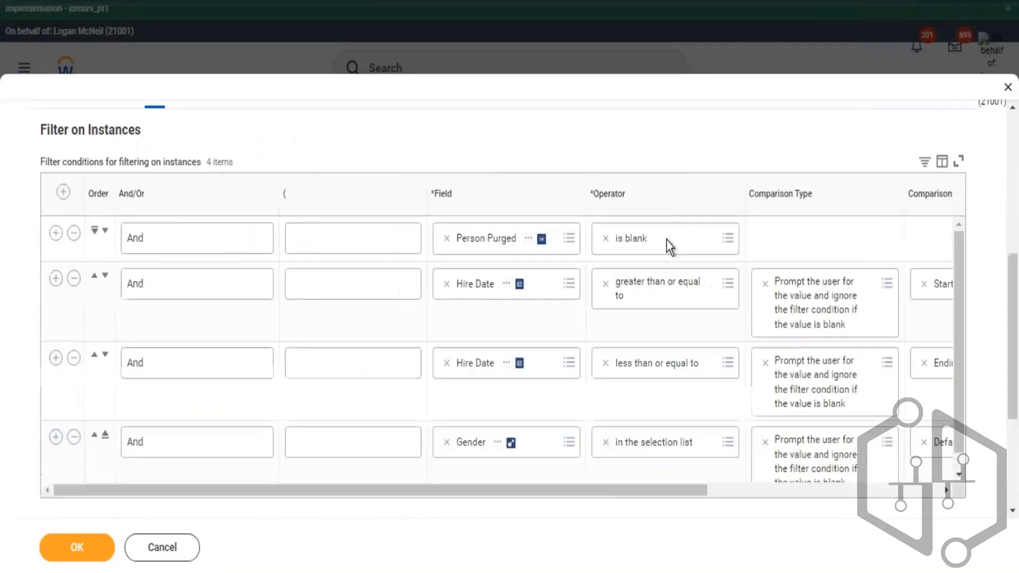
left_click_drag(622, 492, 741, 474)
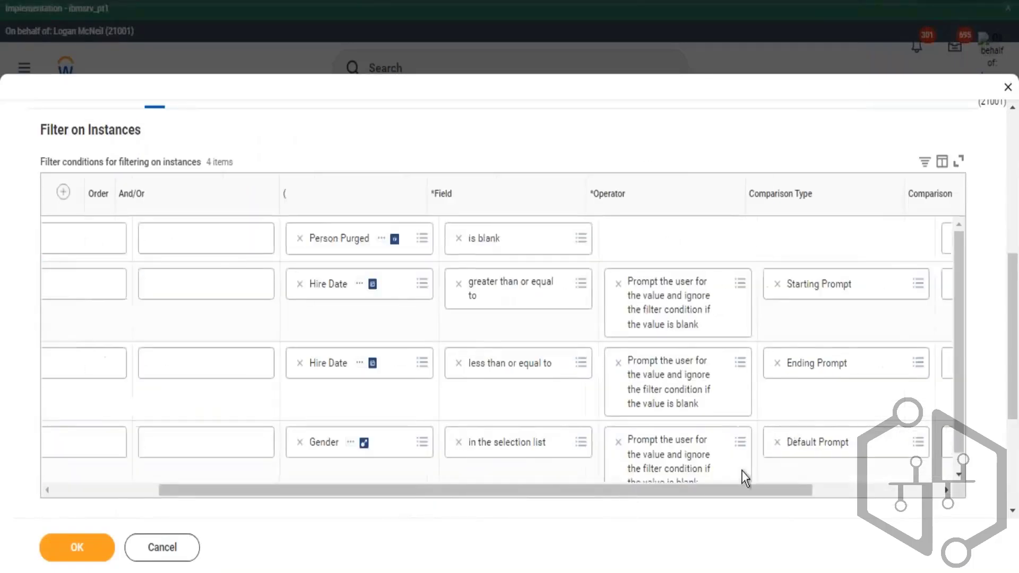
left_click(734, 287)
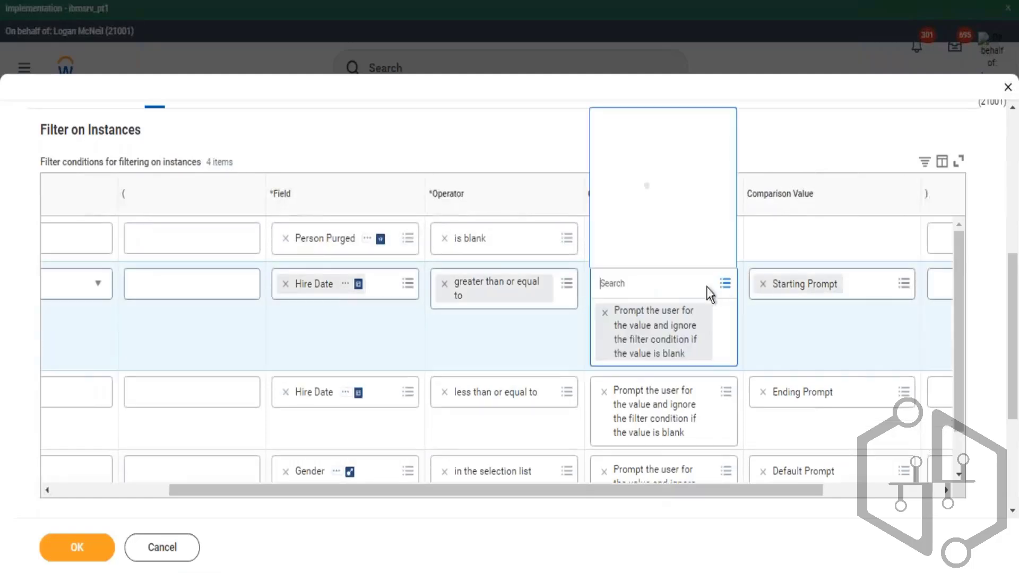
left_click(679, 234)
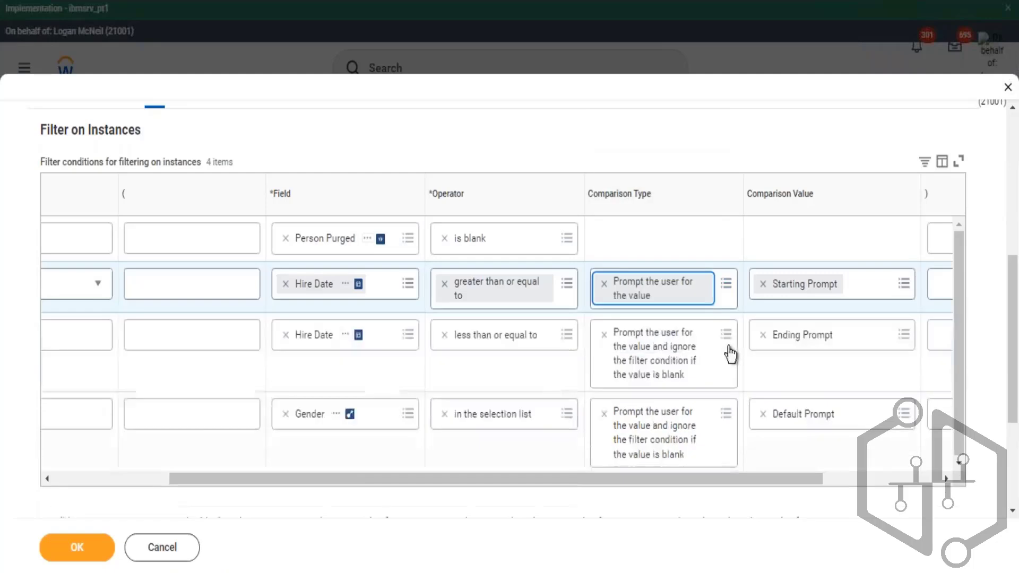
- Set the second Hire Date filter's comparison type to 'Prompt the user for the value'
left_click(731, 335)
left_click(727, 335)
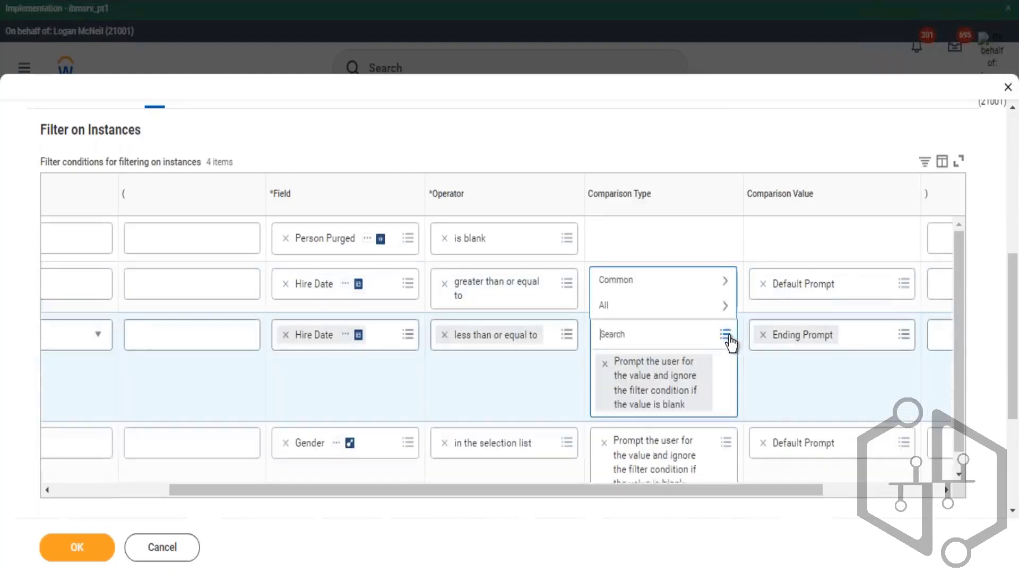
left_click(661, 282)
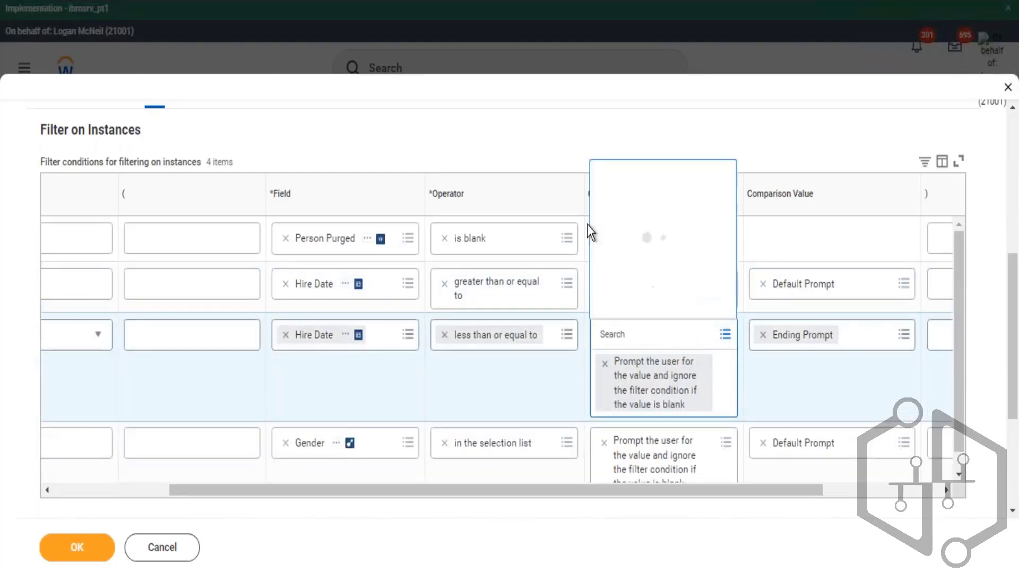
left_click(658, 244)
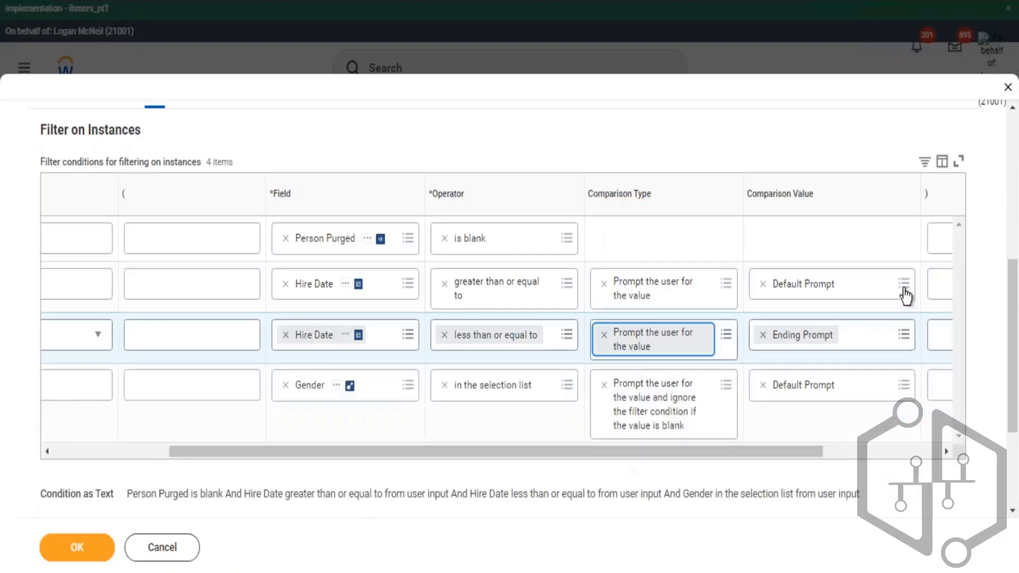
- Set the Hire Date comparison values to Starting Prompt and Ending Prompt respectively
left_click(905, 287)
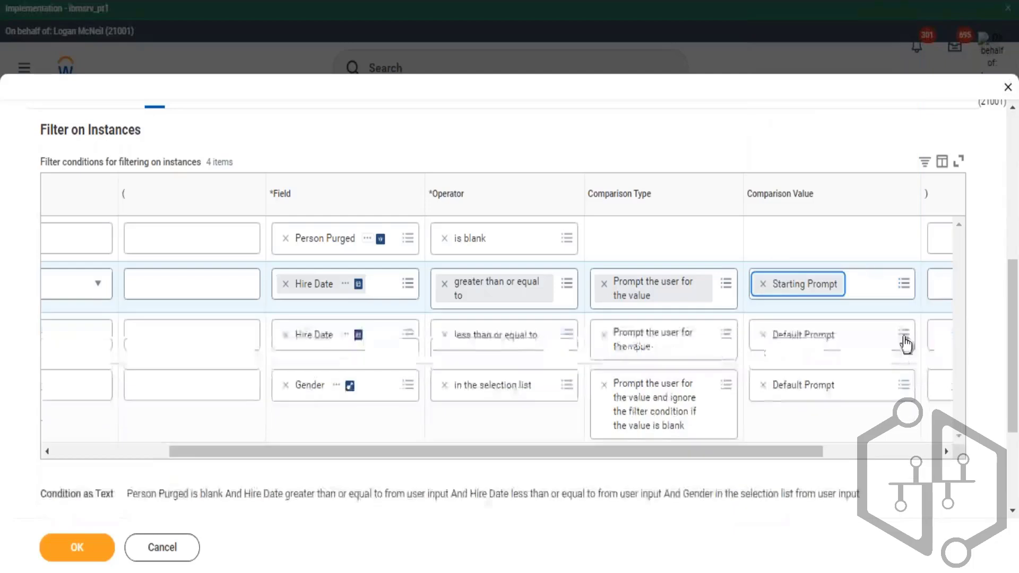
left_click(902, 335)
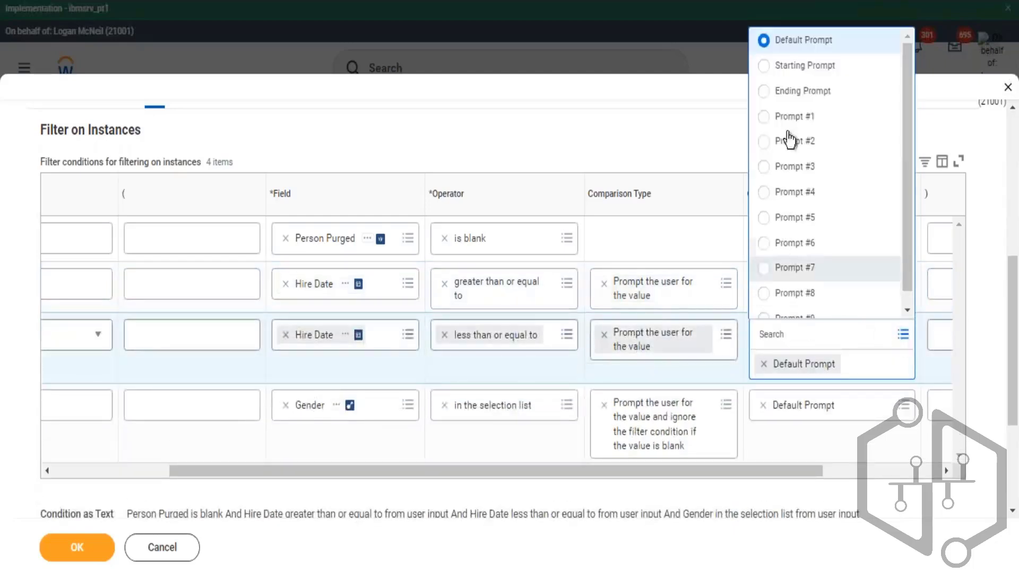
left_click(801, 91)
left_click(651, 141)
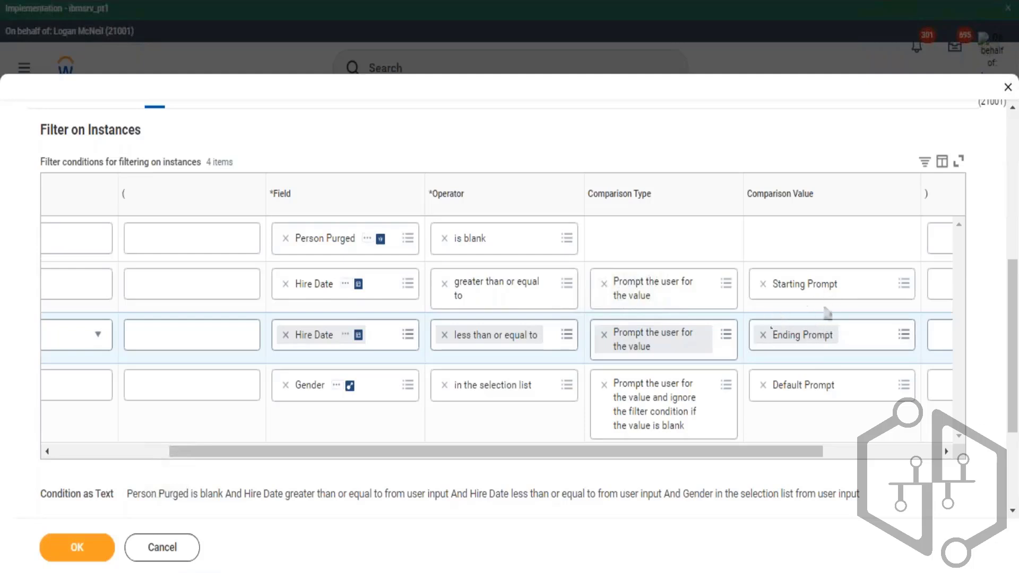
- Populate the undefined prompt defaults on the report's Prompts tab
scroll(809, 445, "left", 5)
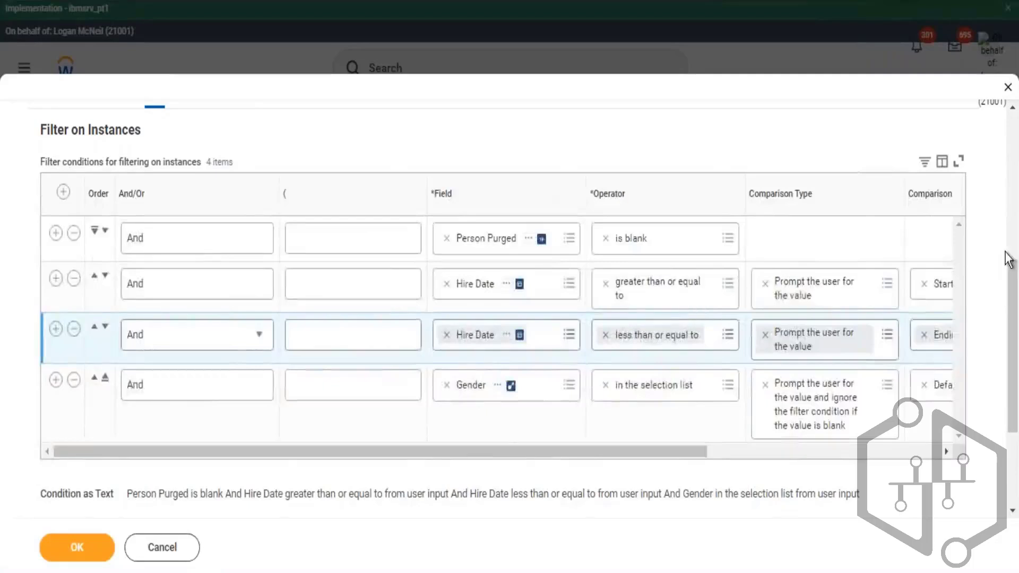
scroll(1000, 263, "up", 2)
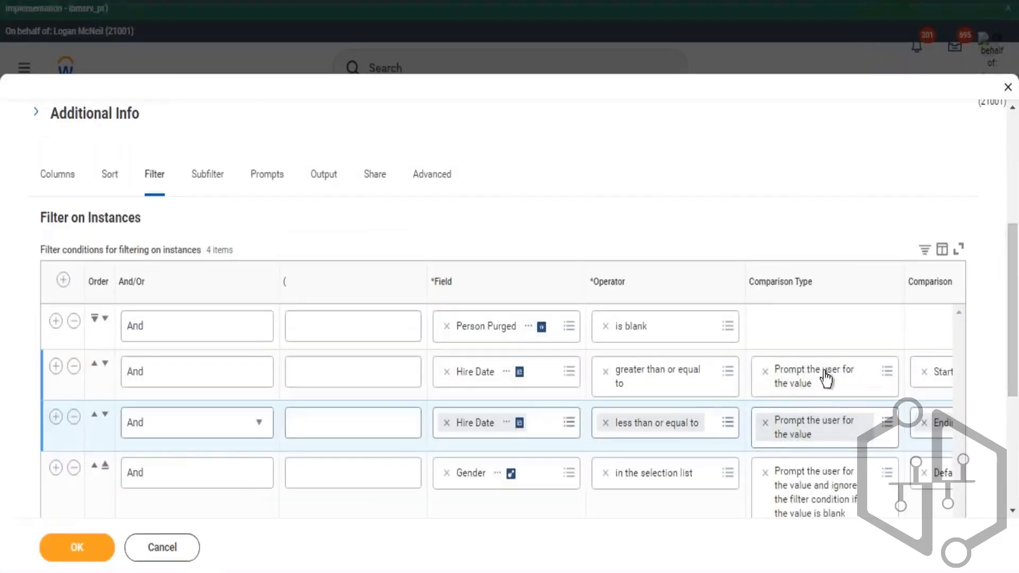
left_click(270, 183)
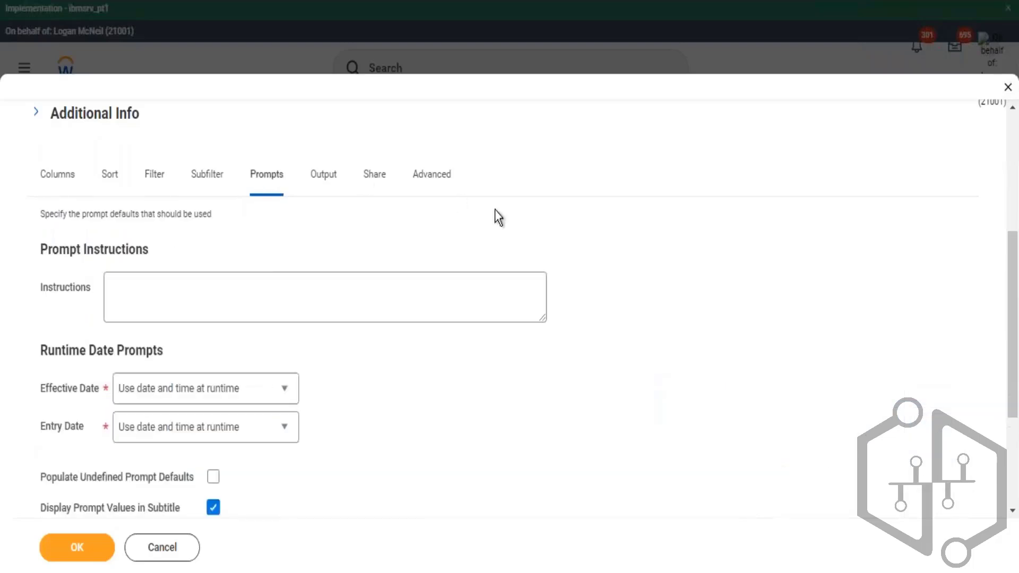
scroll(696, 244, "down", 4)
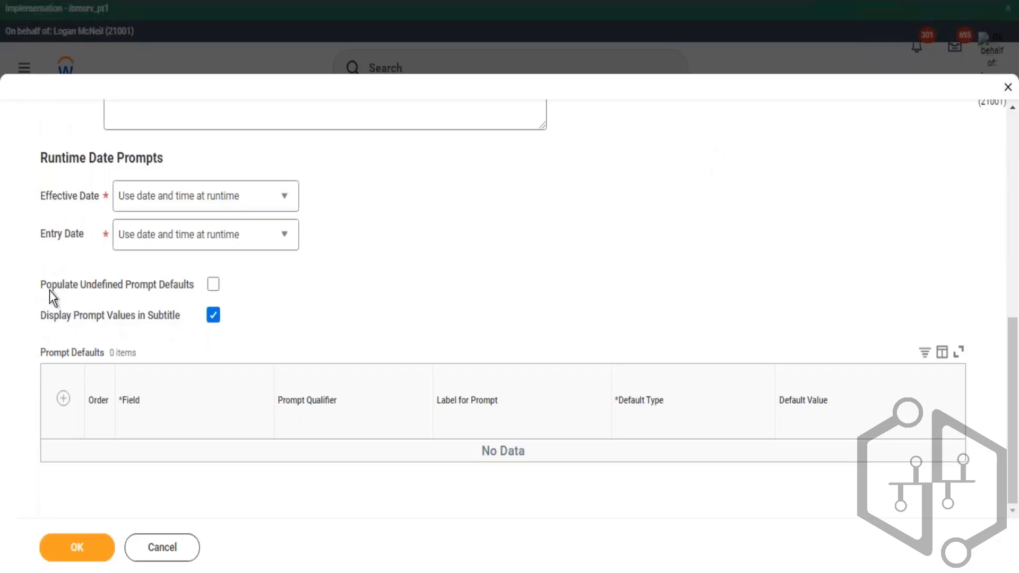
left_click_drag(47, 289, 145, 293)
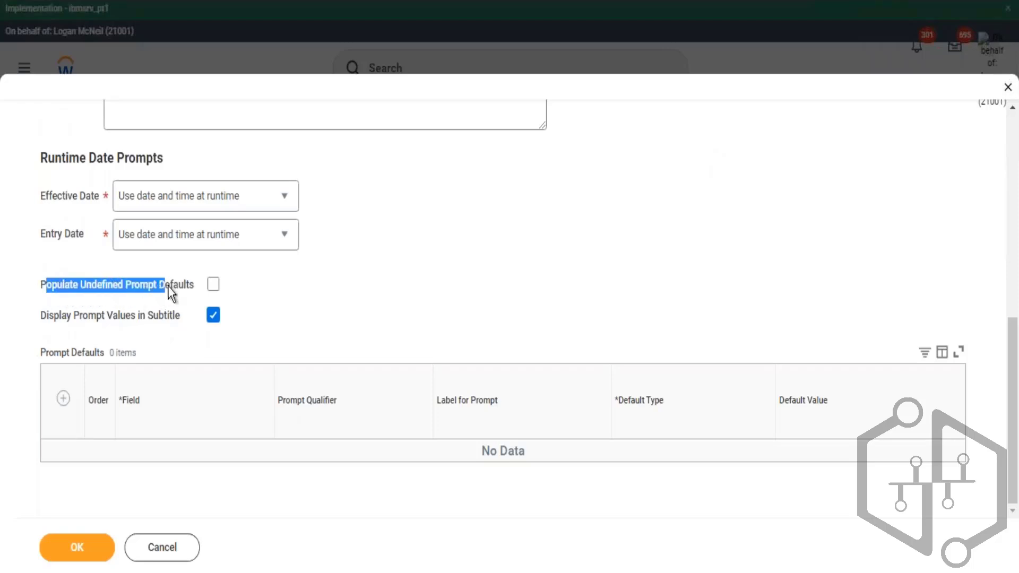
left_click(213, 287)
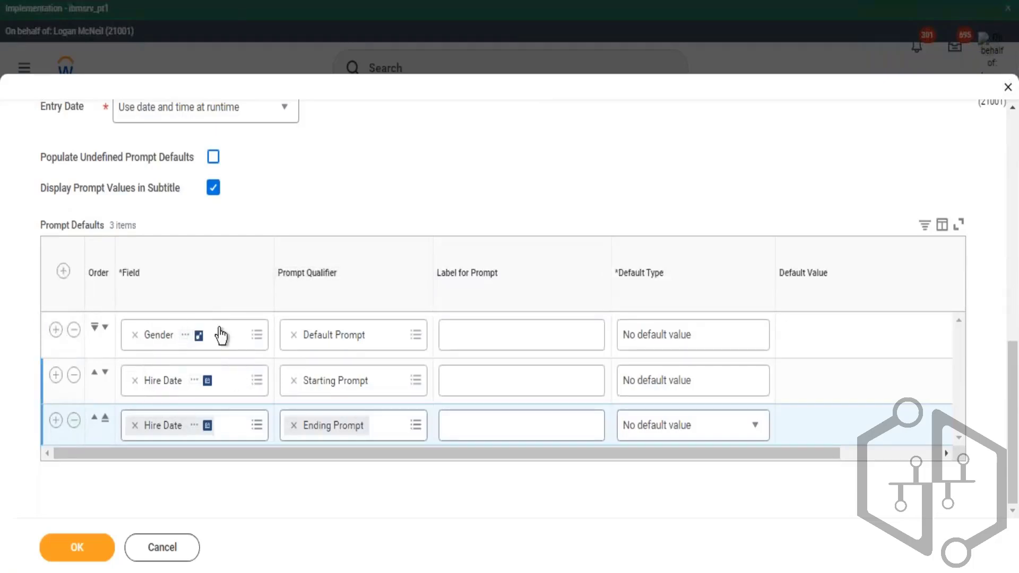
- Mark the Starting Prompt and Ending Prompt hire date defaults as Required and save the report
scroll(294, 257, "up", 5)
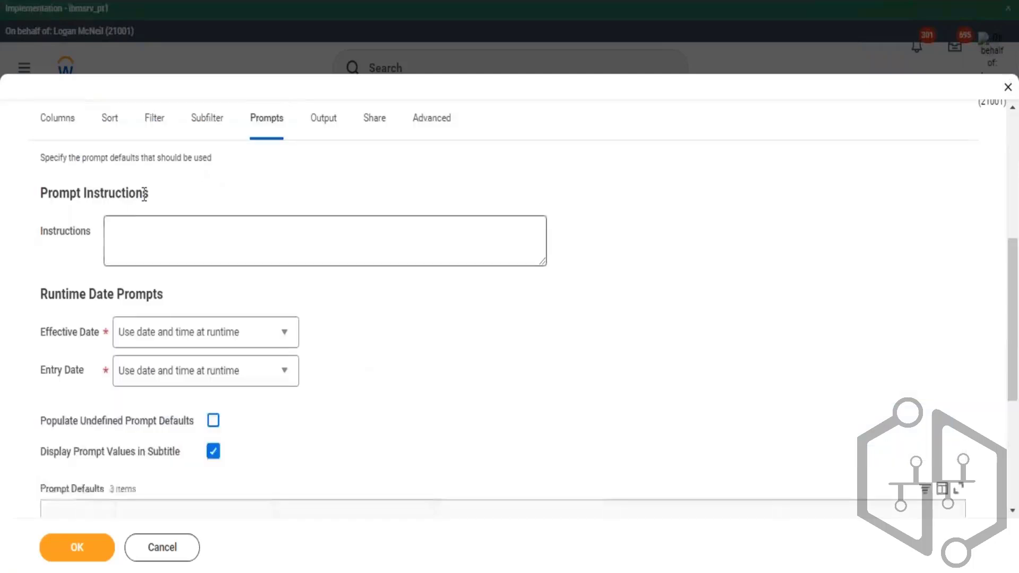
left_click(159, 122)
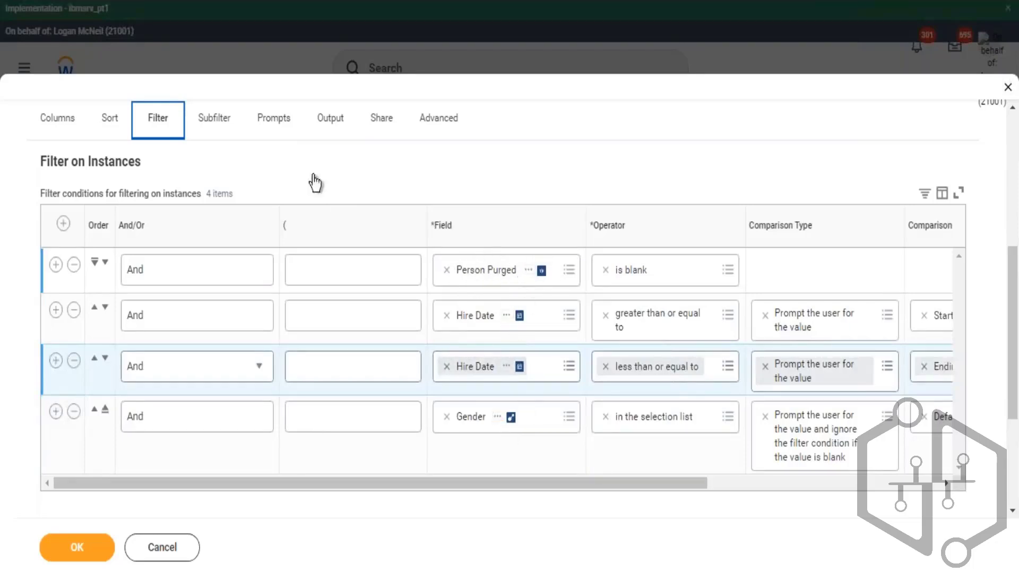
left_click(272, 121)
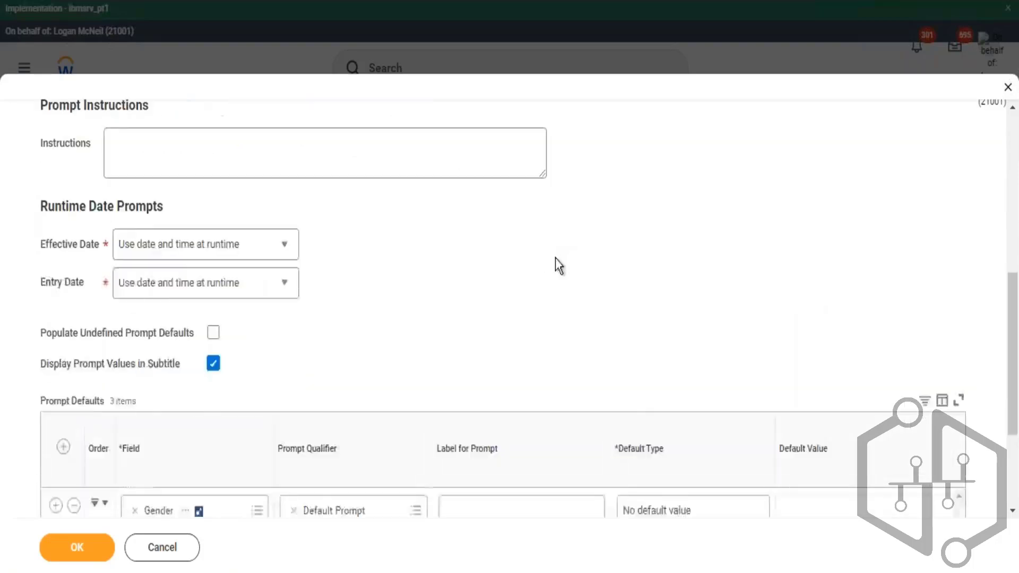
scroll(556, 258, "down", 4)
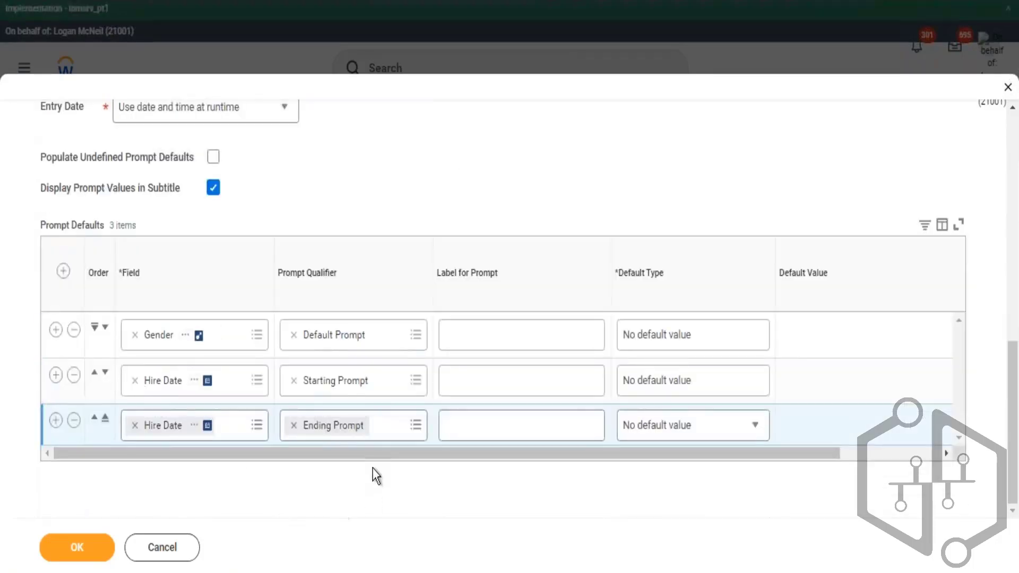
left_click_drag(405, 453, 578, 454)
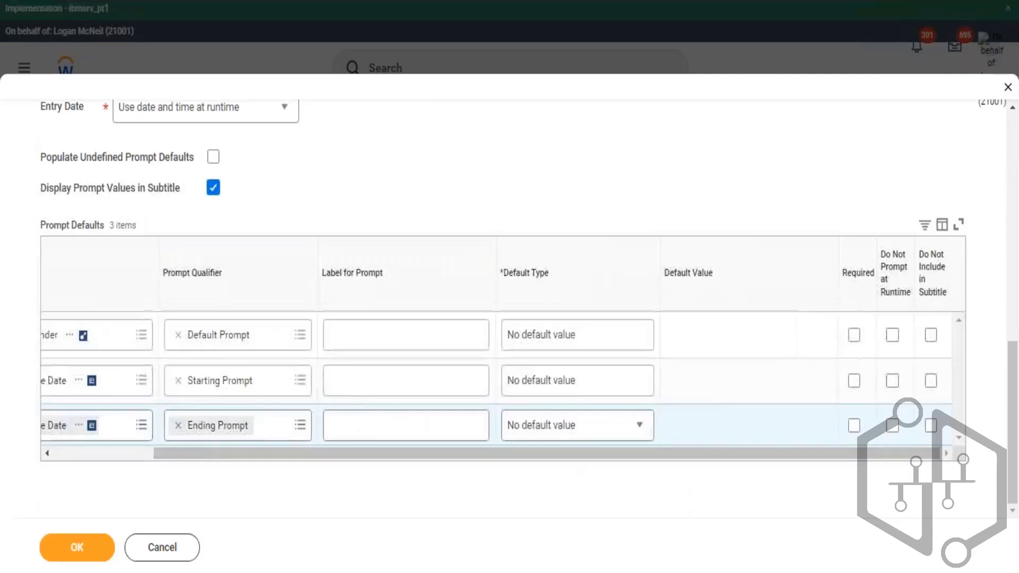
left_click(854, 381)
left_click(854, 425)
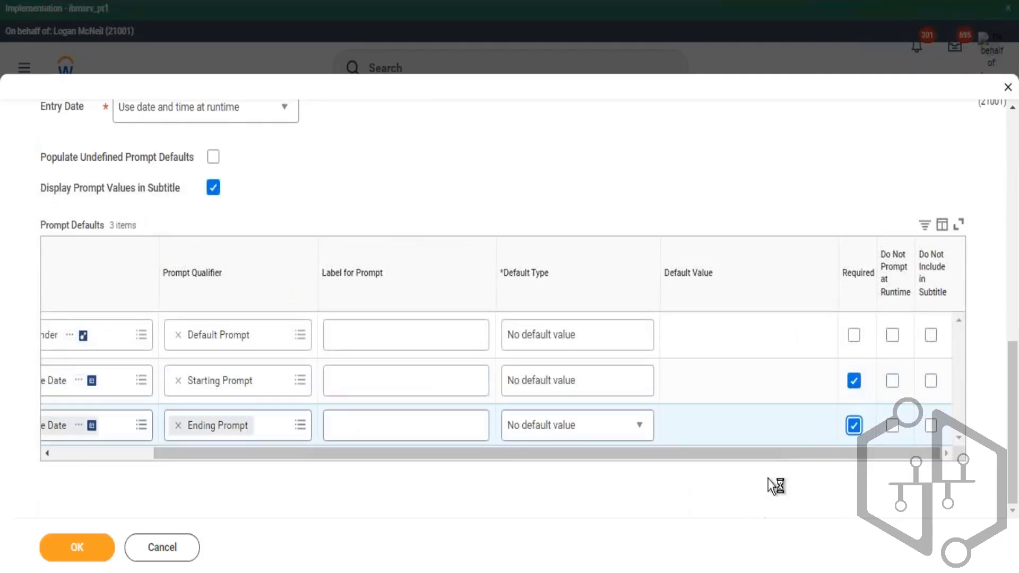
left_click_drag(776, 449, 857, 463)
left_click(105, 555)
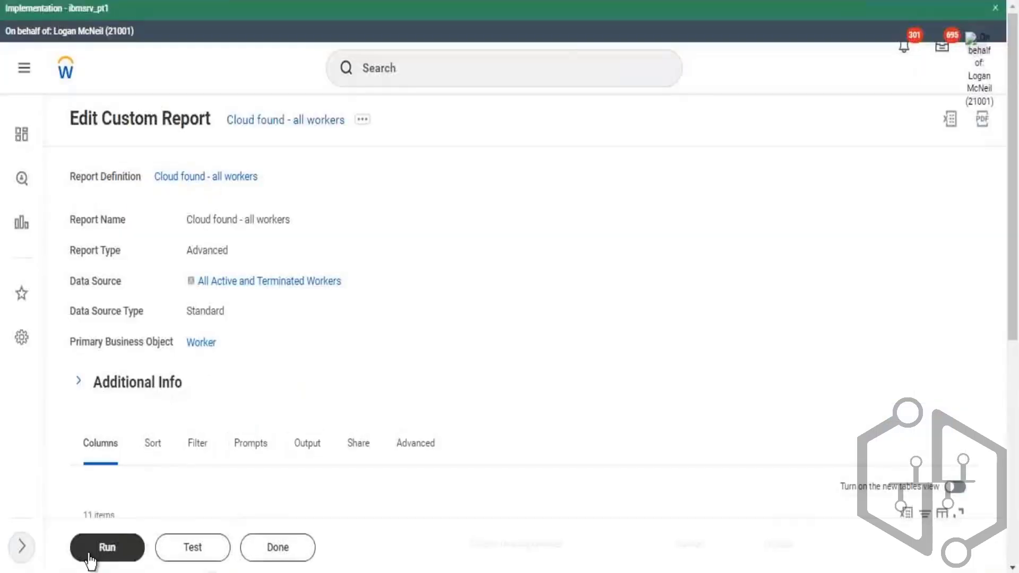
left_click(95, 551)
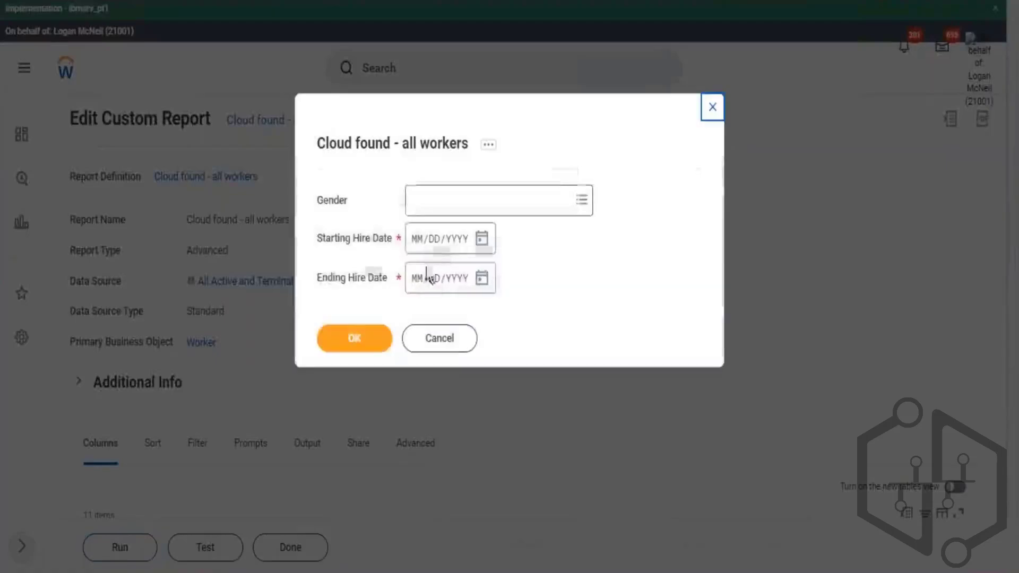
- Try to run the report leaving the Starting and Ending Hire Date prompts empty, then cancel
left_click_drag(367, 243, 346, 240)
left_click(371, 342)
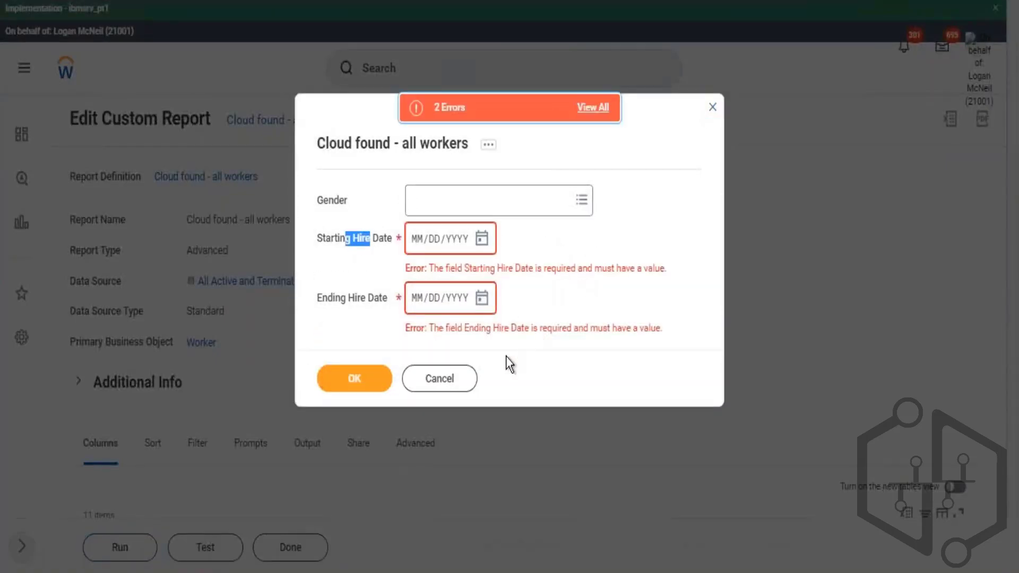
left_click(465, 386)
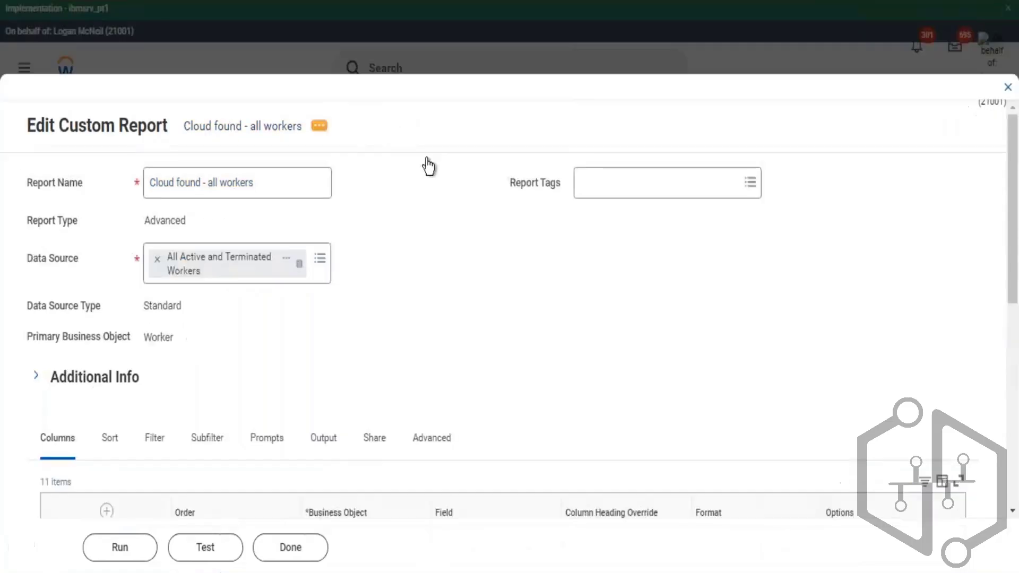
- Review the prompt defaults on the report's Prompts tab
scroll(275, 417, "down", 1)
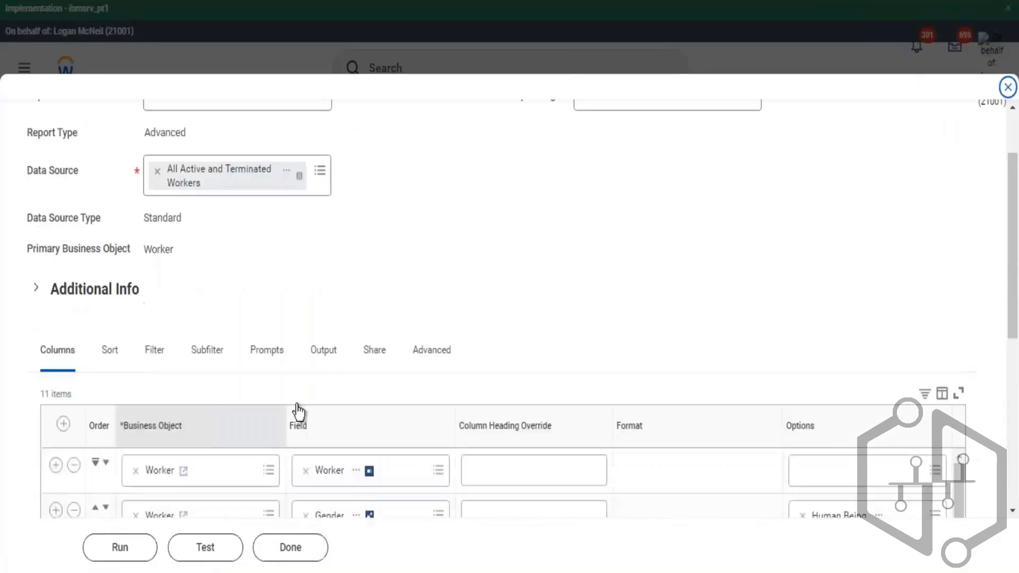
left_click(264, 353)
scroll(569, 225, "down", 7)
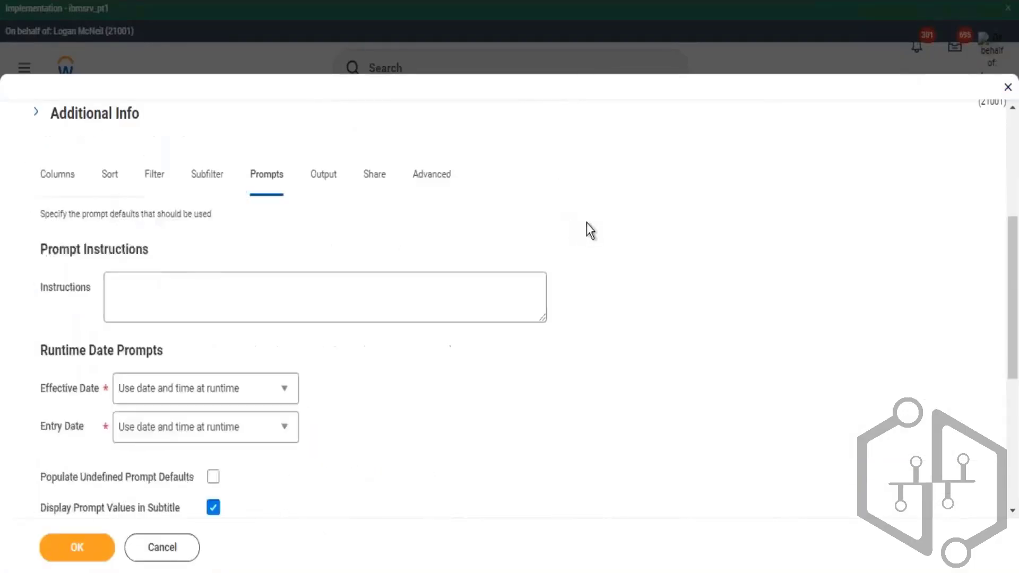
scroll(607, 231, "down", 3)
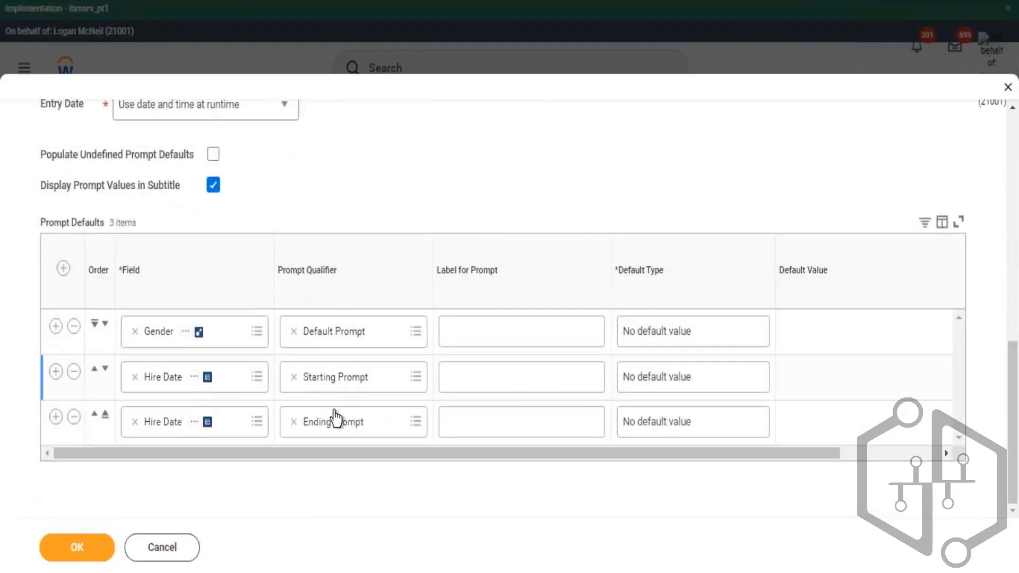
left_click_drag(425, 454, 458, 460)
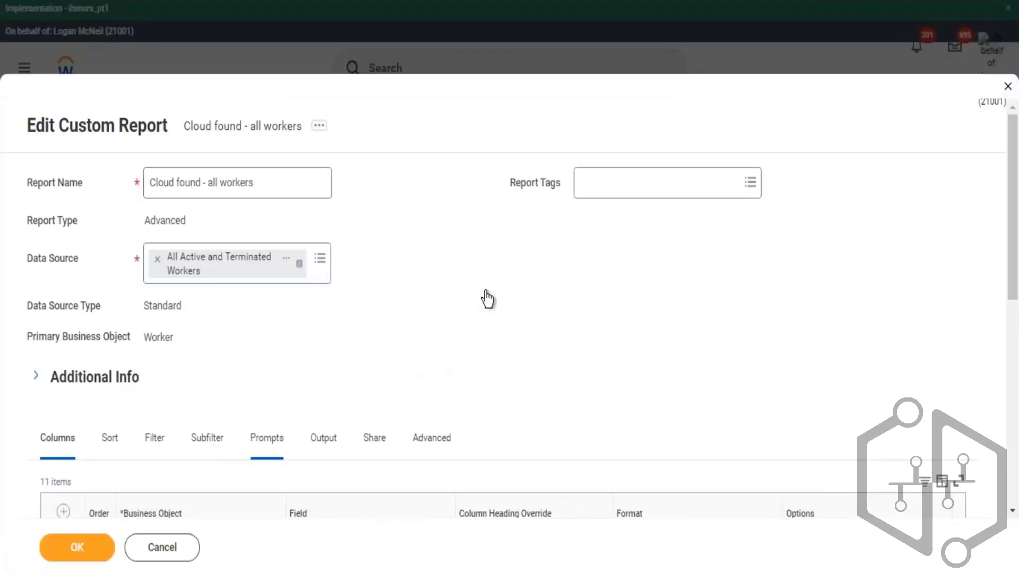
scroll(623, 284, "down", 10)
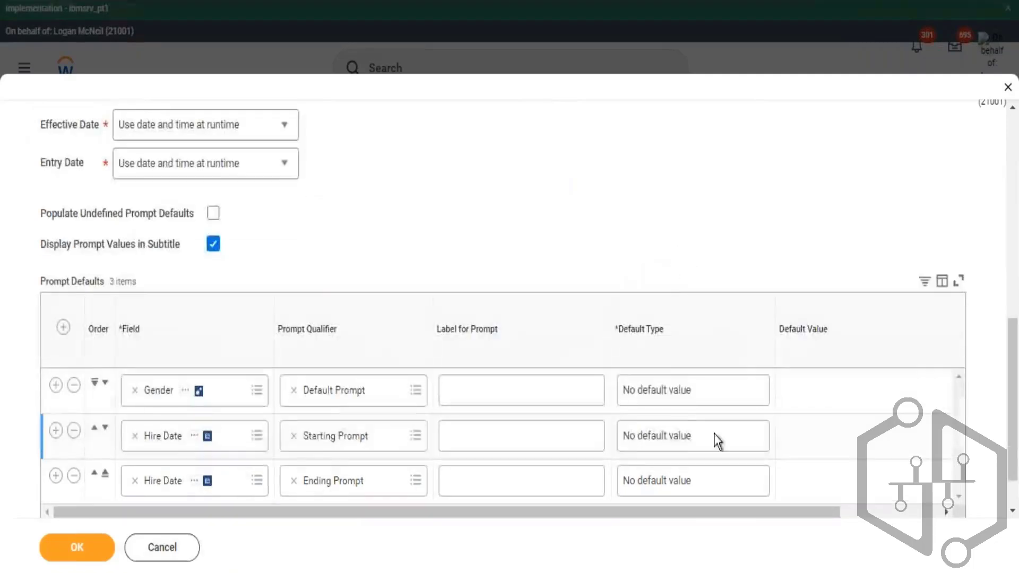
- Set the Starting Prompt hire date default type to Specify default value with a default of 01/01/2021
left_click(671, 436)
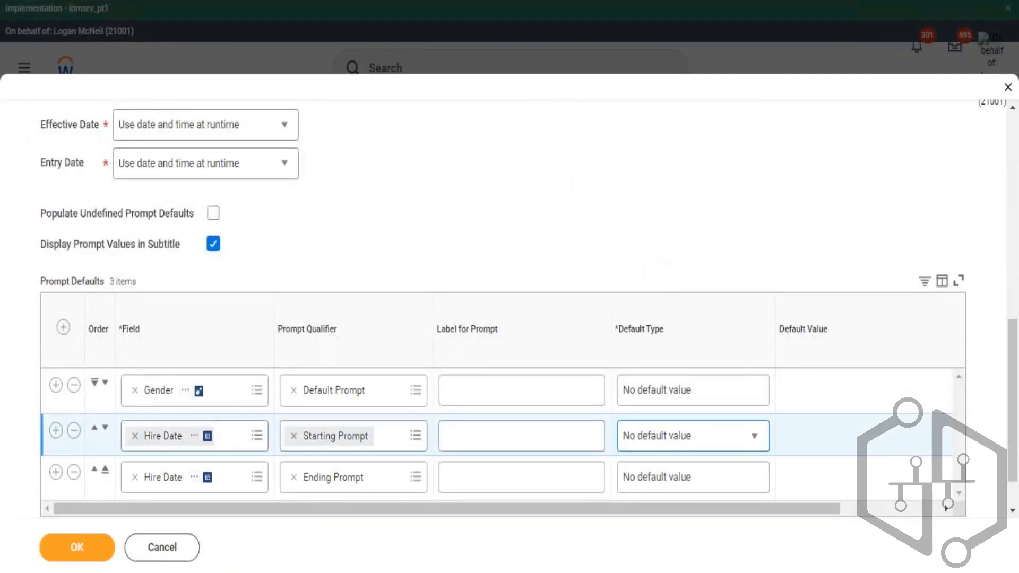
left_click(706, 436)
scroll(738, 506, "down", 1)
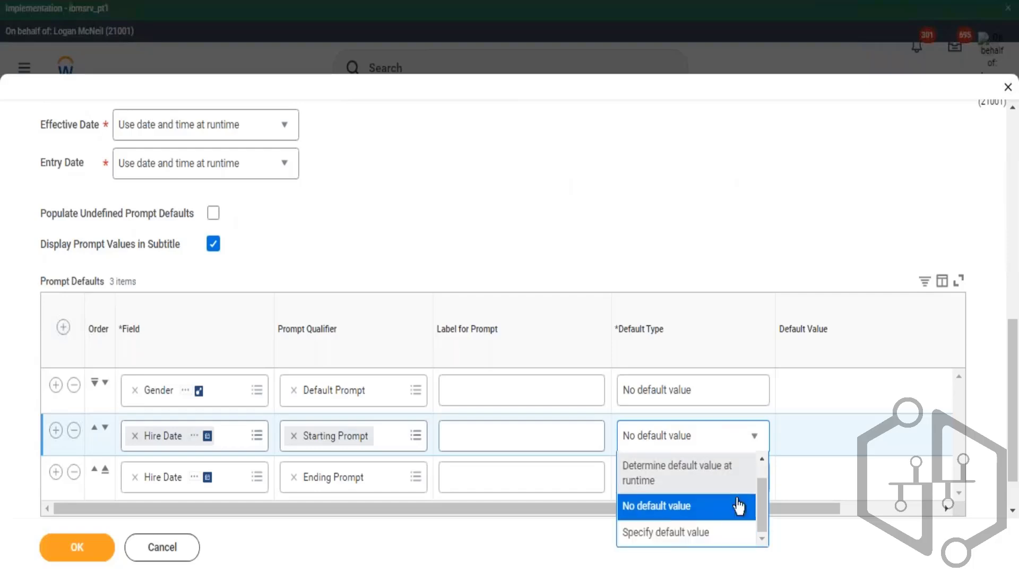
left_click(674, 539)
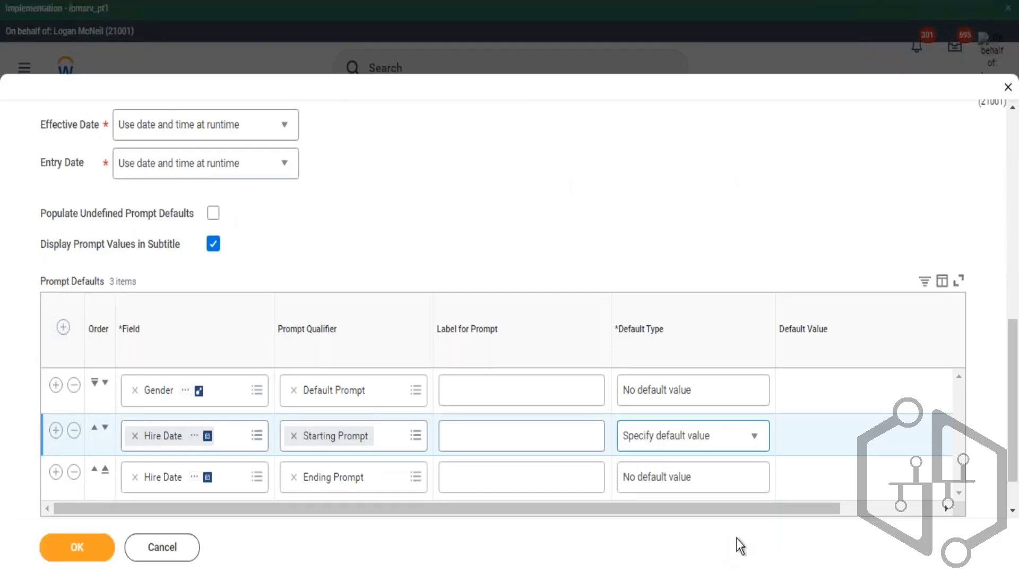
left_click_drag(757, 508, 812, 486)
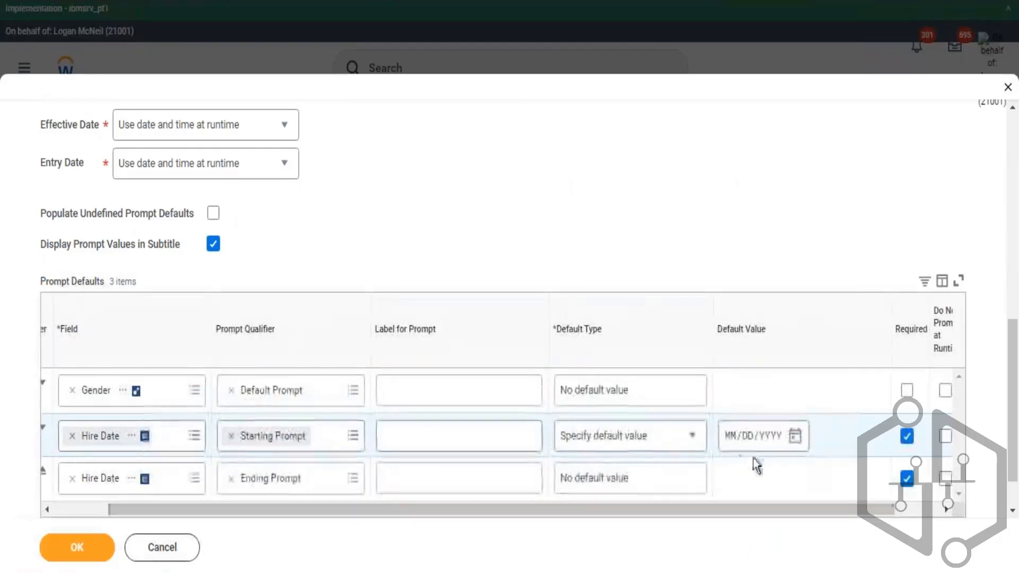
left_click(730, 441)
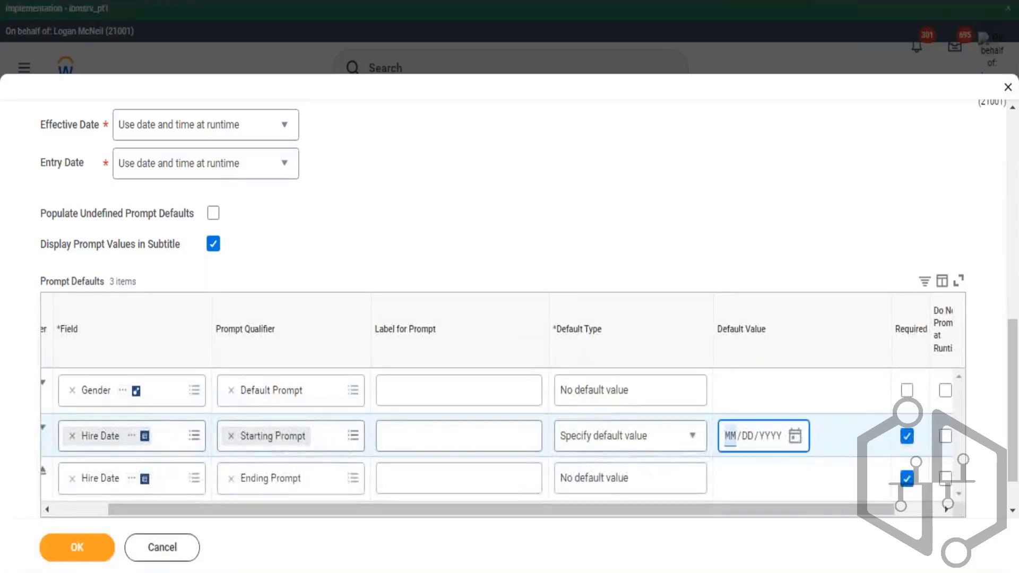
type("01/01/20")
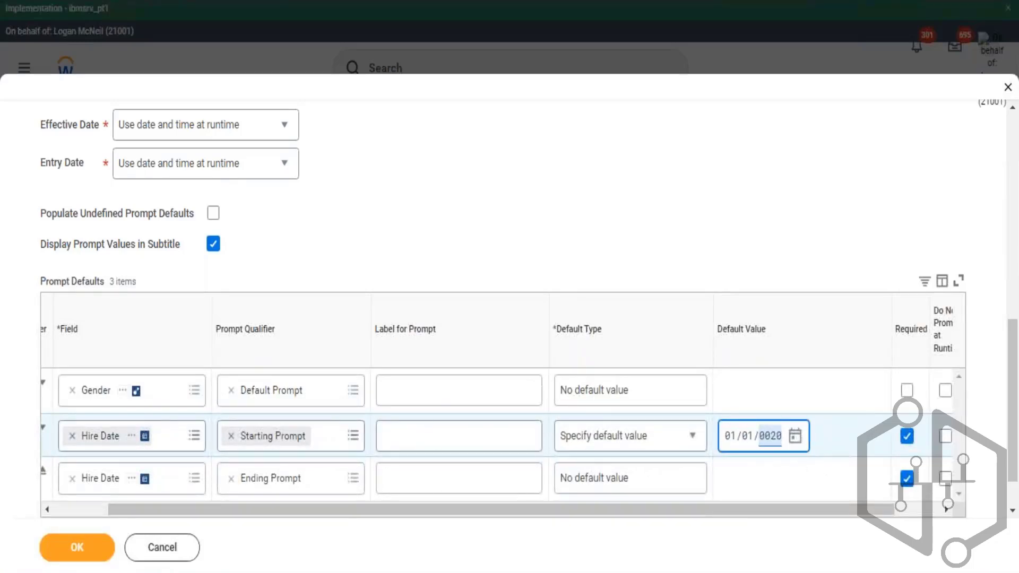
type("21")
- Set the Ending Prompt hire date default type to Specify default value and pick 04/02/2022 as its default
left_click(696, 486)
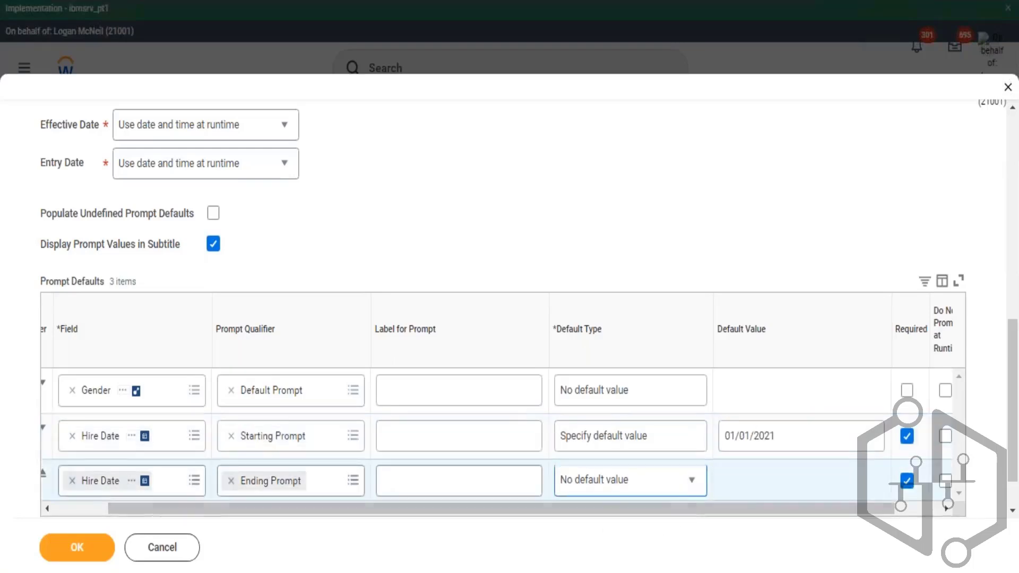
left_click(689, 485)
left_click(642, 454)
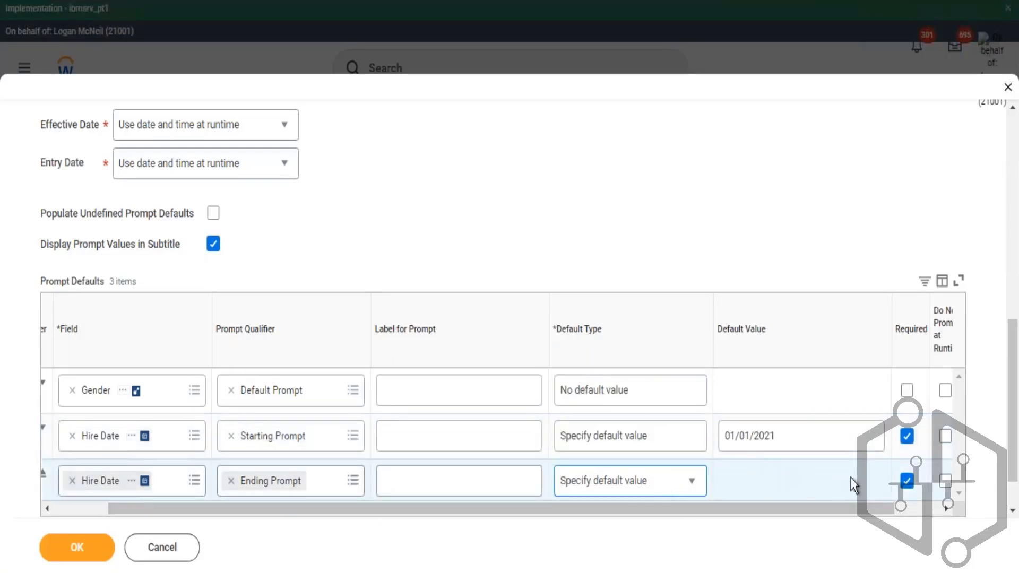
left_click(799, 484)
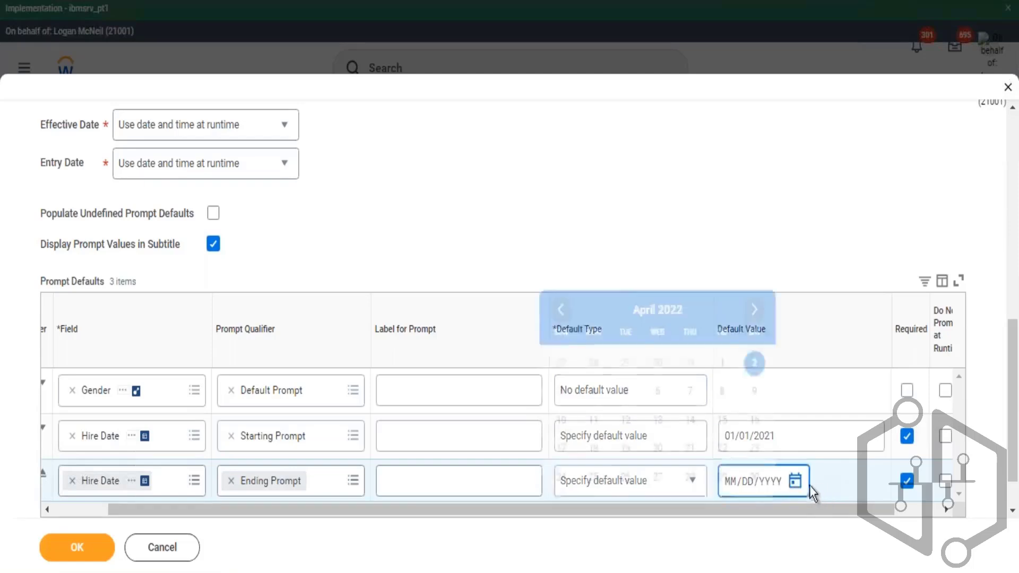
left_click(758, 372)
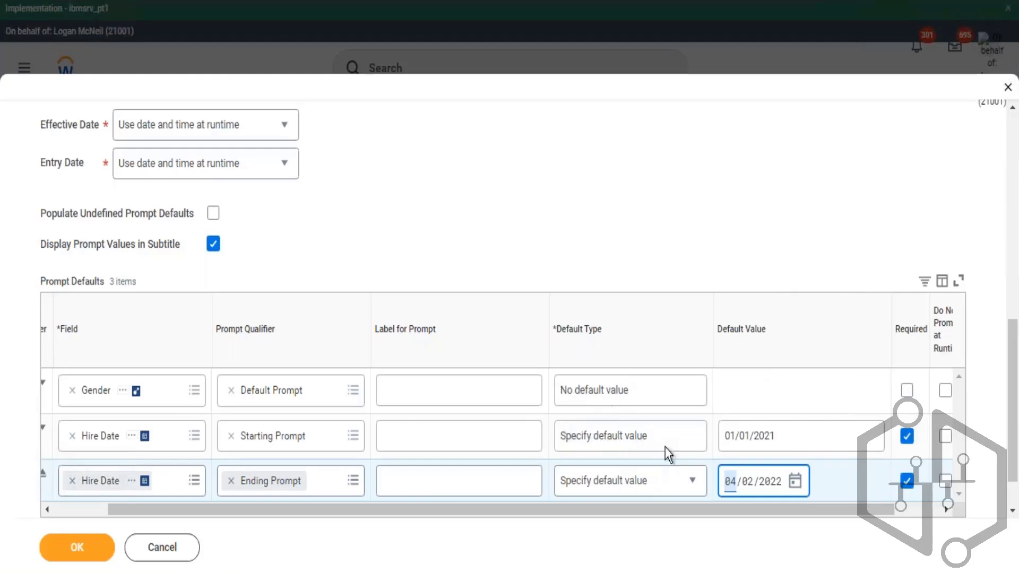
- Move the Gender prompt below the two hire date prompts and save the report
left_click_drag(600, 510, 390, 523)
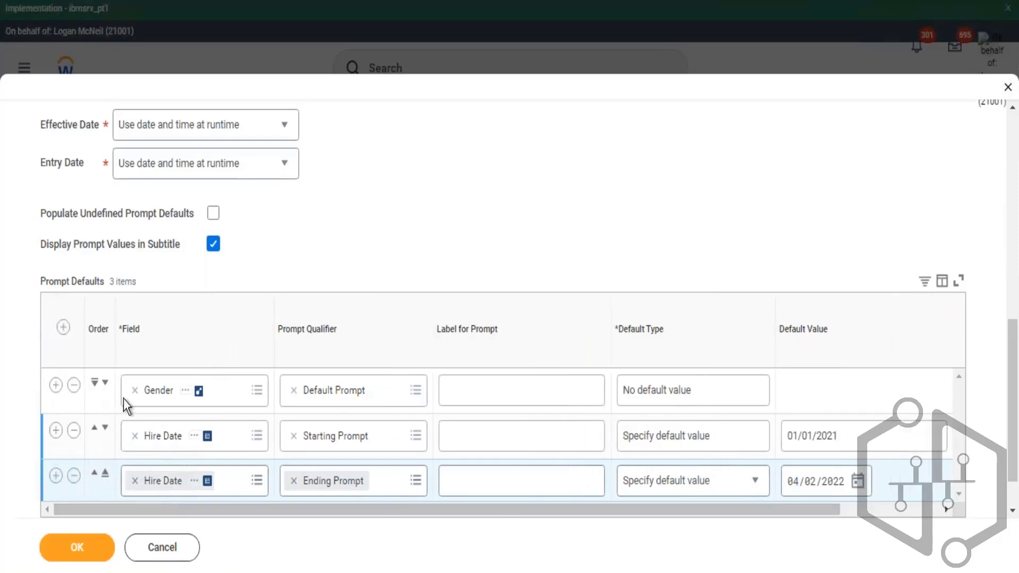
left_click(95, 385)
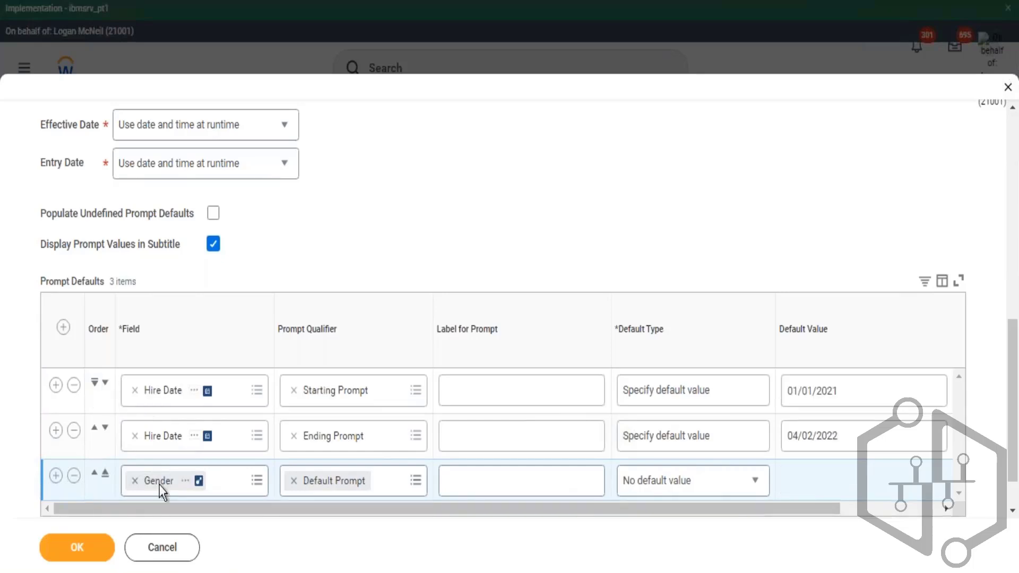
left_click(99, 561)
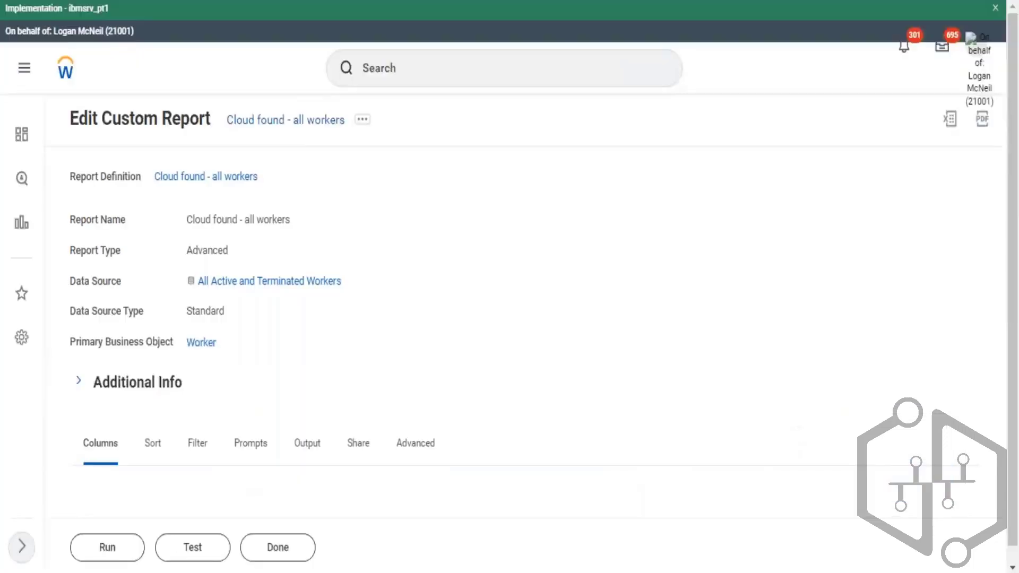
- Run the report with the Starting Hire Date changed to 01/01/2020 and the Ending Hire Date 04/02/2022
left_click(131, 549)
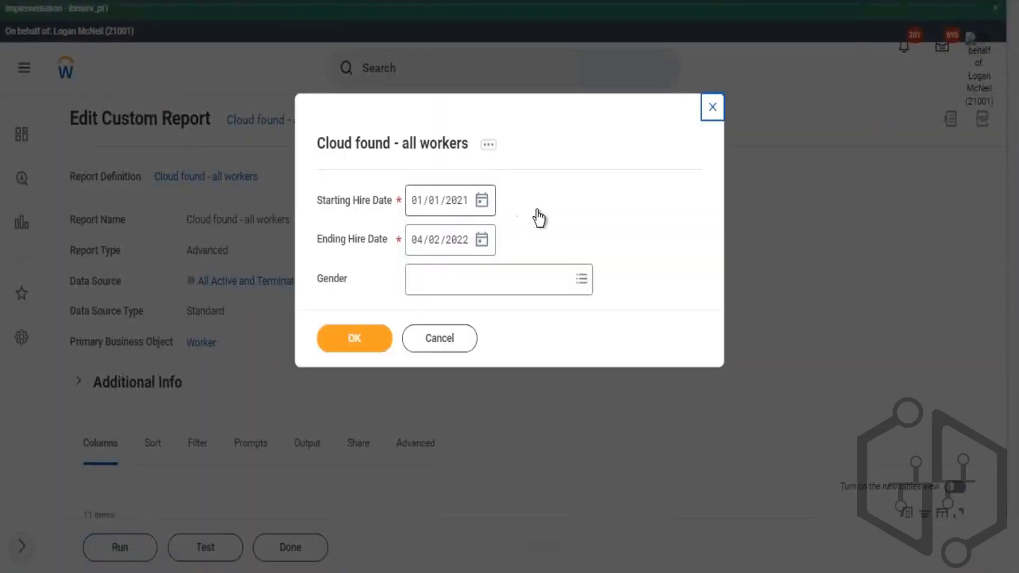
left_click(456, 202)
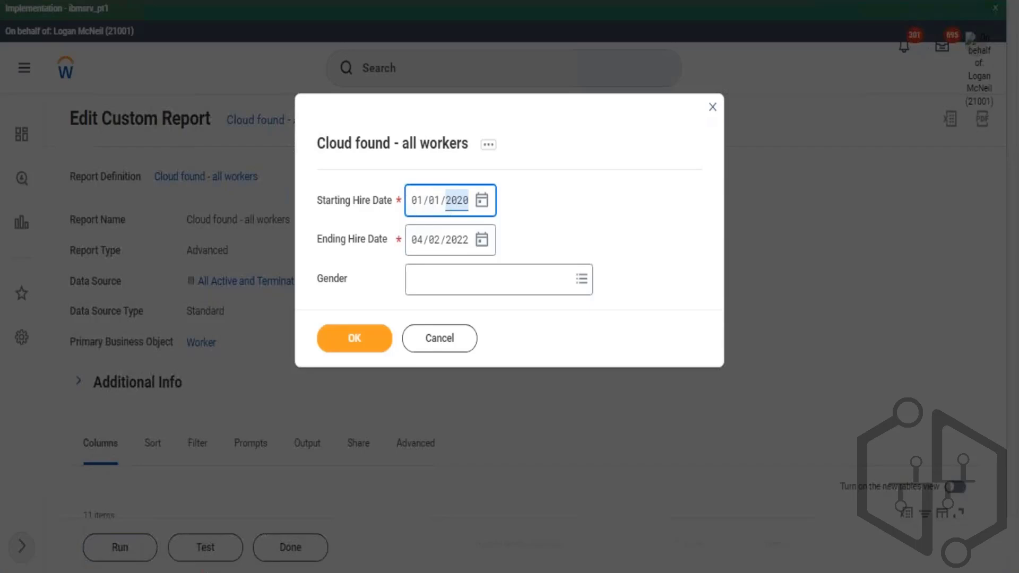
left_click(582, 218)
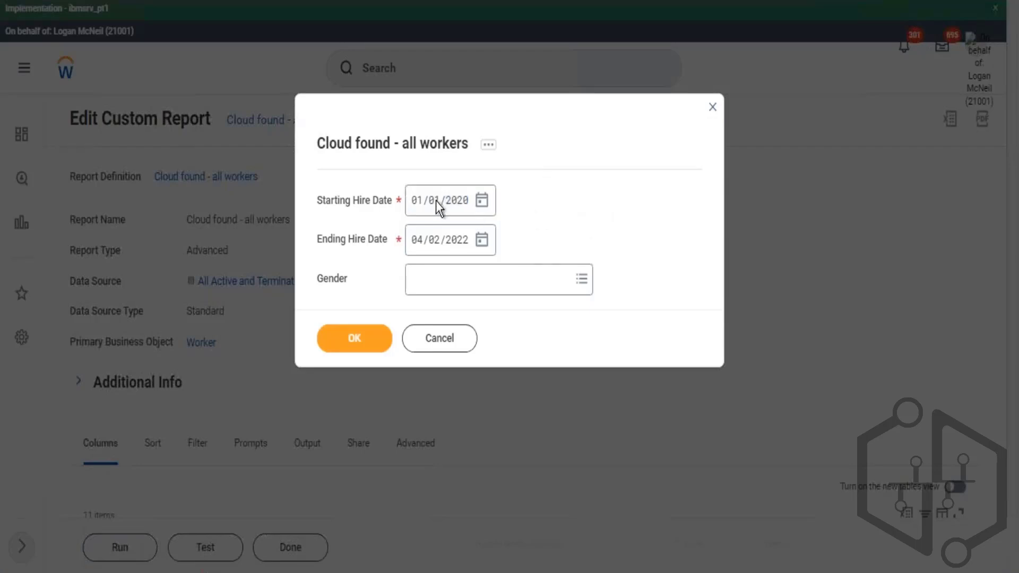
left_click(348, 340)
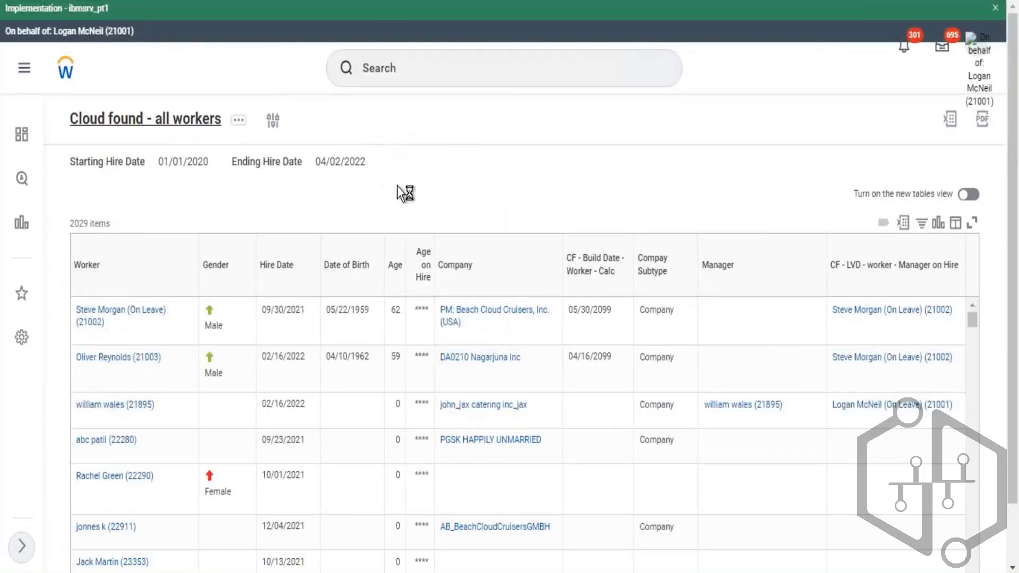
- Review the report's filter conditions and the prompt defaults on the Prompts tab
scroll(488, 195, "down", 1)
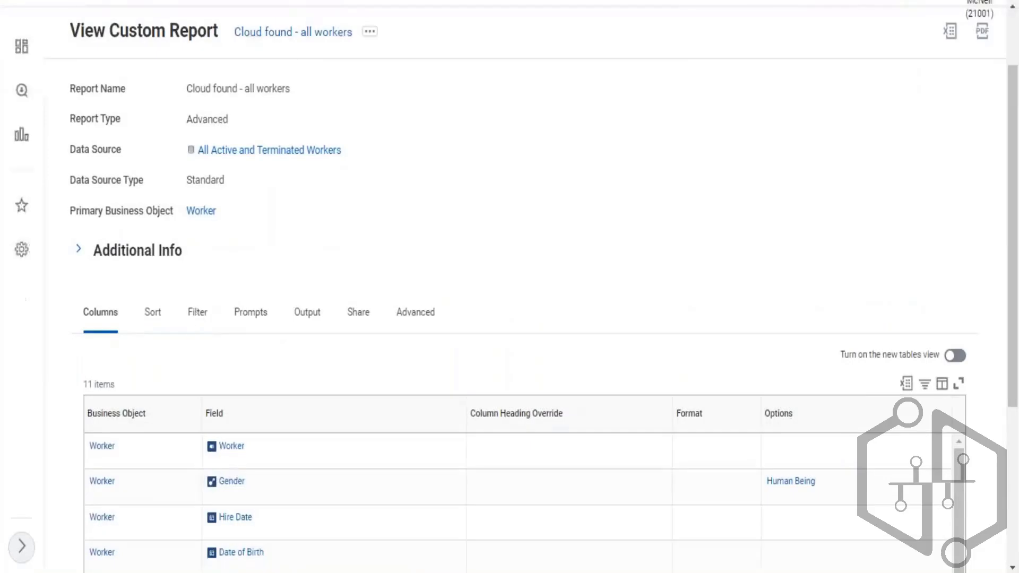
left_click(200, 313)
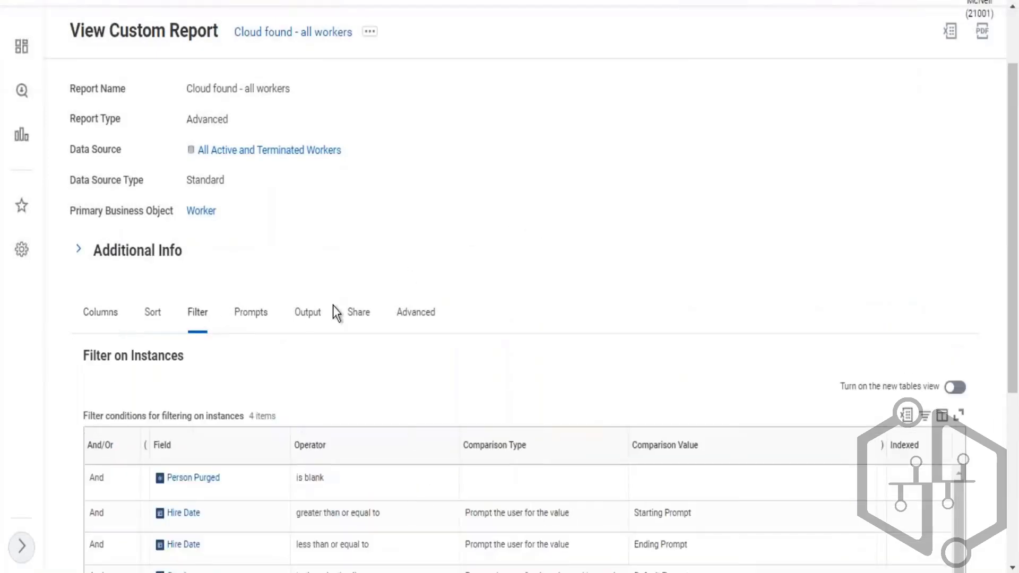
left_click(256, 318)
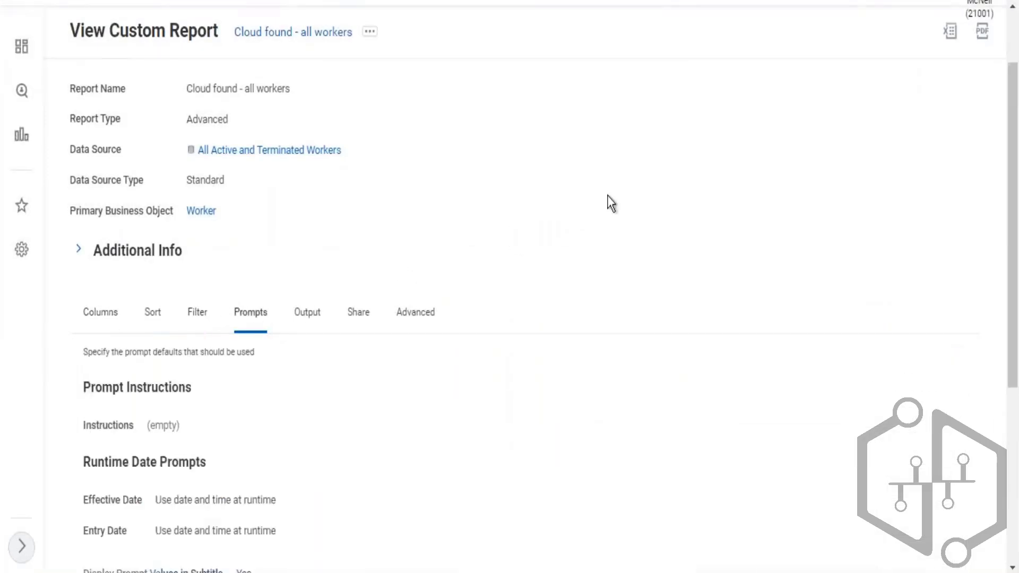
scroll(627, 202, "down", 5)
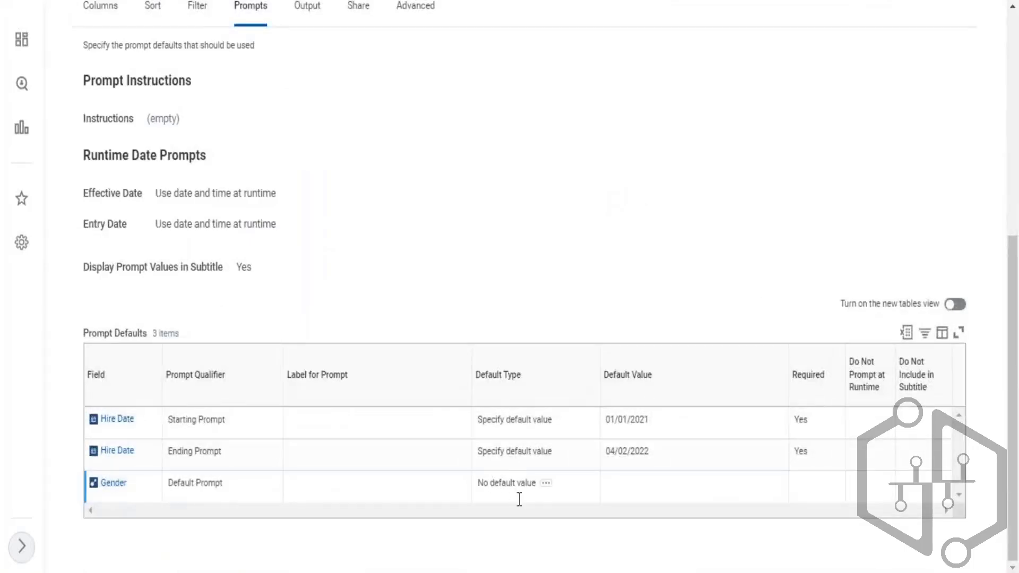
double_click(500, 478)
left_click_drag(487, 452, 528, 453)
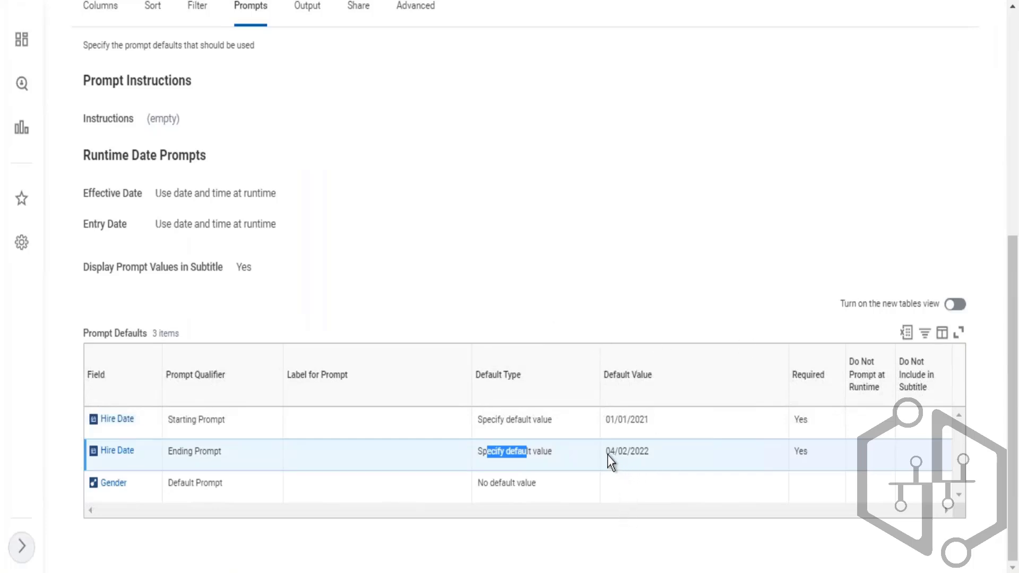
left_click_drag(606, 452, 640, 457)
left_click_drag(607, 452, 641, 451)
left_click_drag(640, 451, 648, 451)
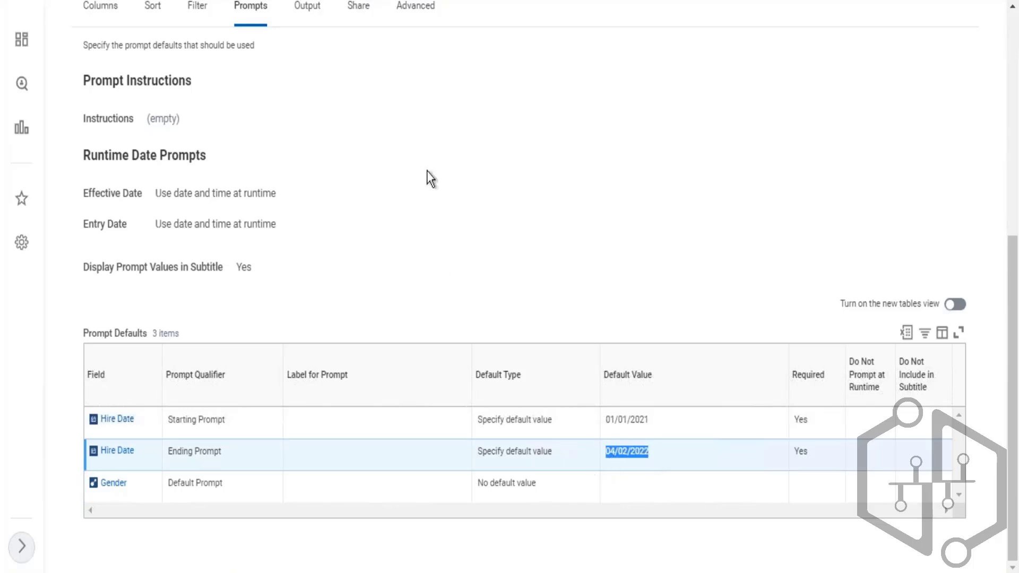
scroll(388, 125, "up", 5)
scroll(658, 318, "down", 5)
scroll(300, 70, "up", 5)
scroll(349, 44, "up", 3)
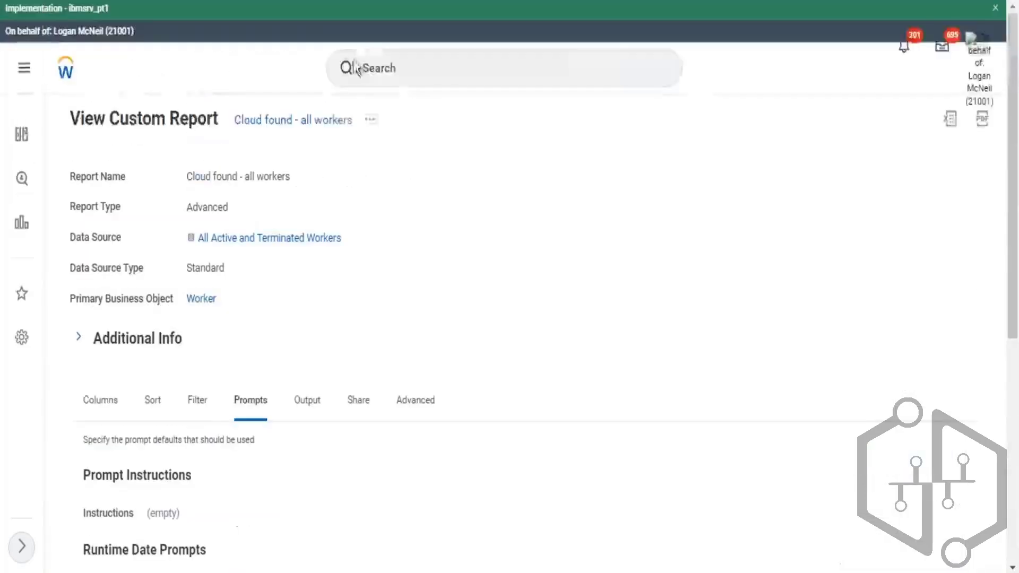
- Edit the report and set the Ending Prompt hire date default type to Determine default value at runtime
left_click(374, 120)
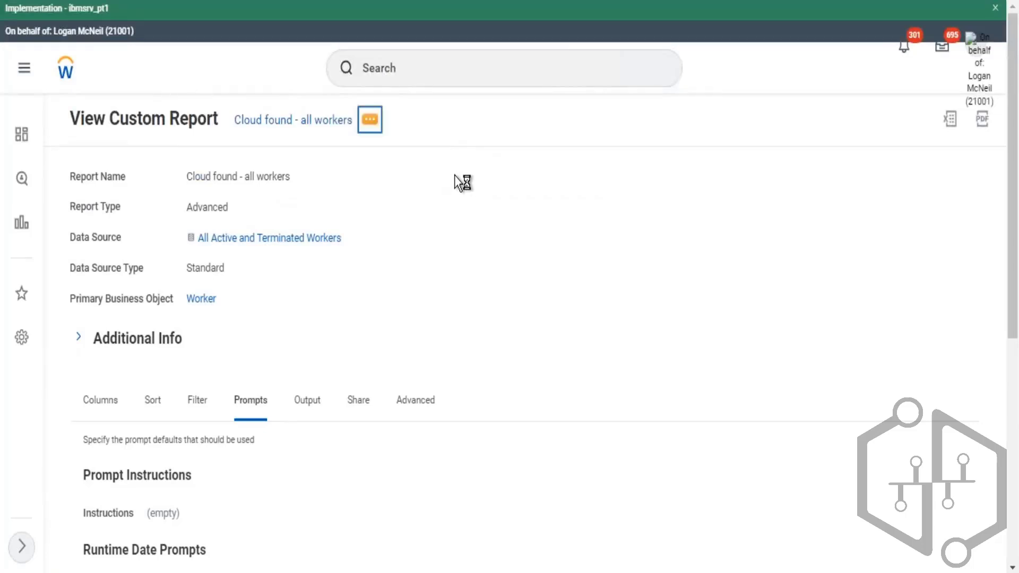
left_click(536, 165)
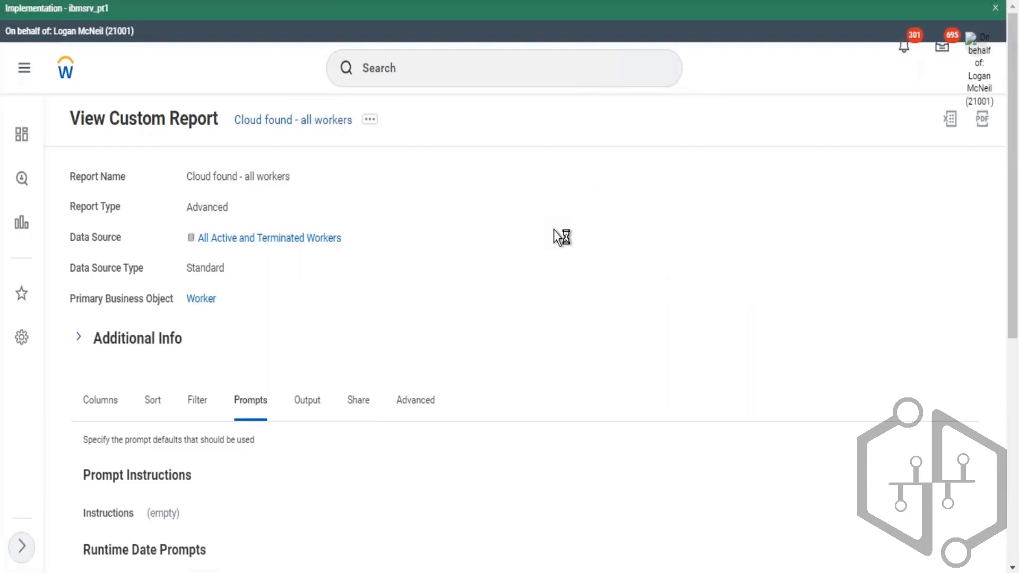
scroll(214, 242, "down", 5)
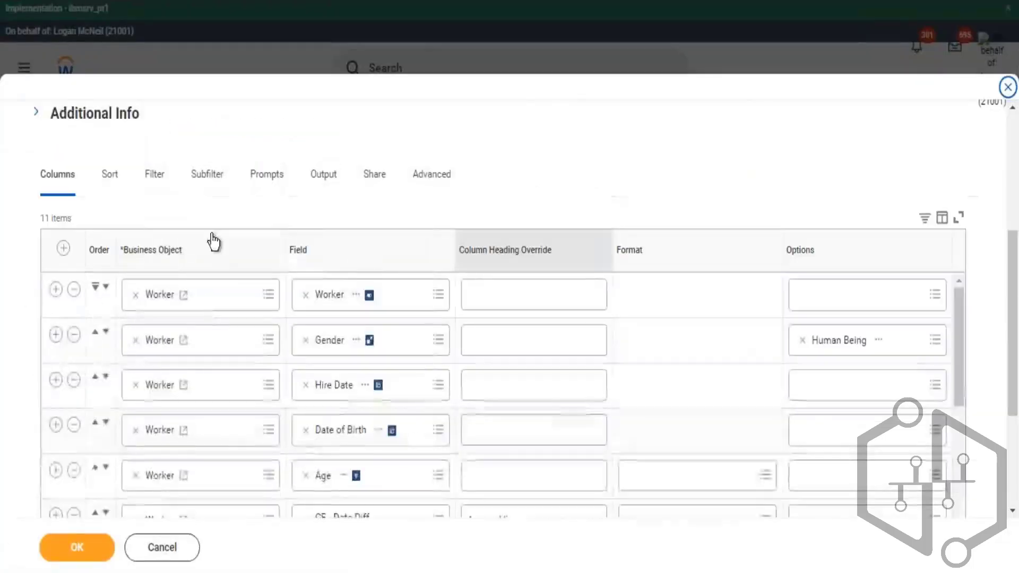
left_click(208, 175)
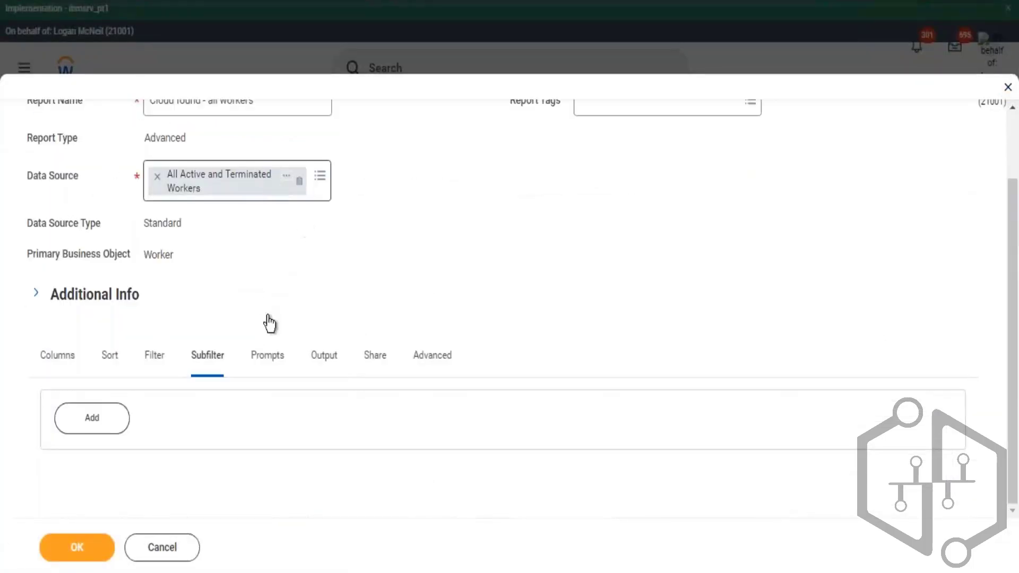
left_click(266, 355)
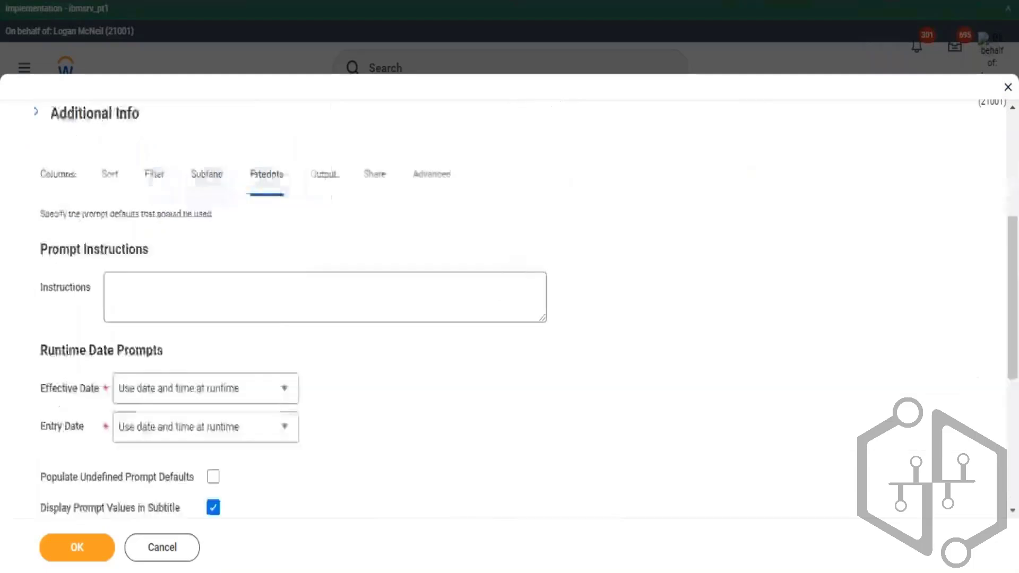
scroll(628, 232, "down", 6)
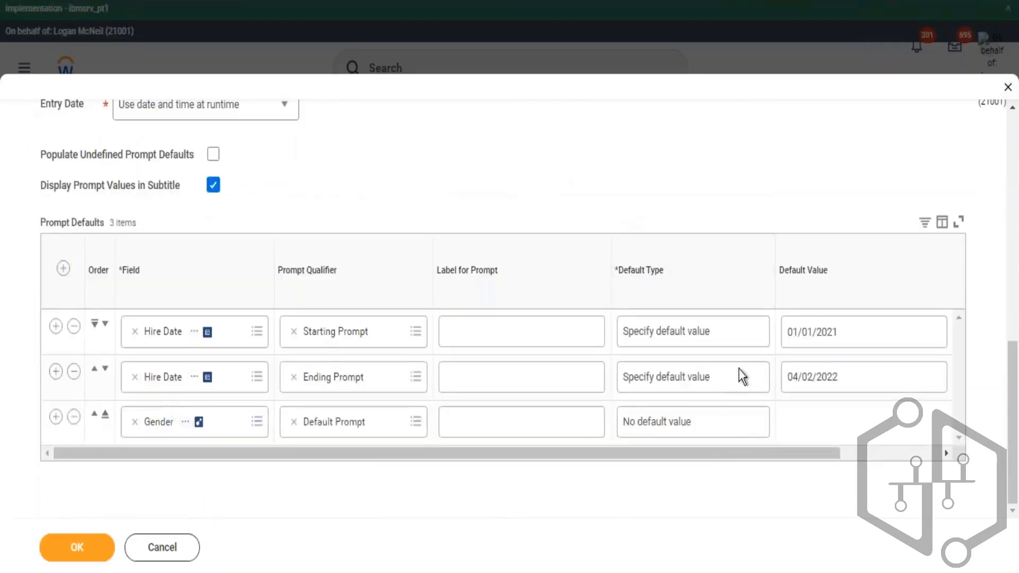
left_click(767, 373)
left_click(755, 380)
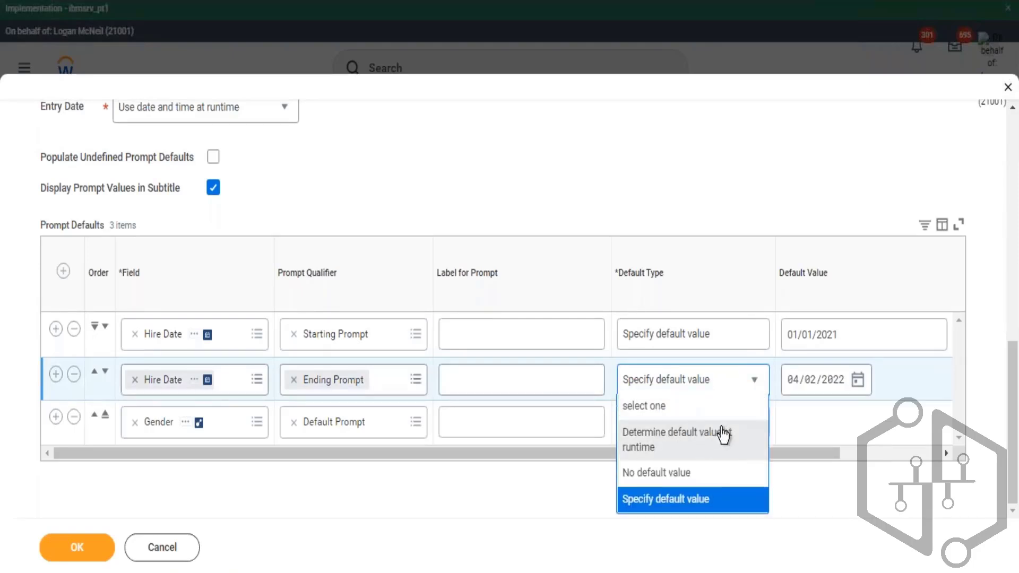
left_click(724, 434)
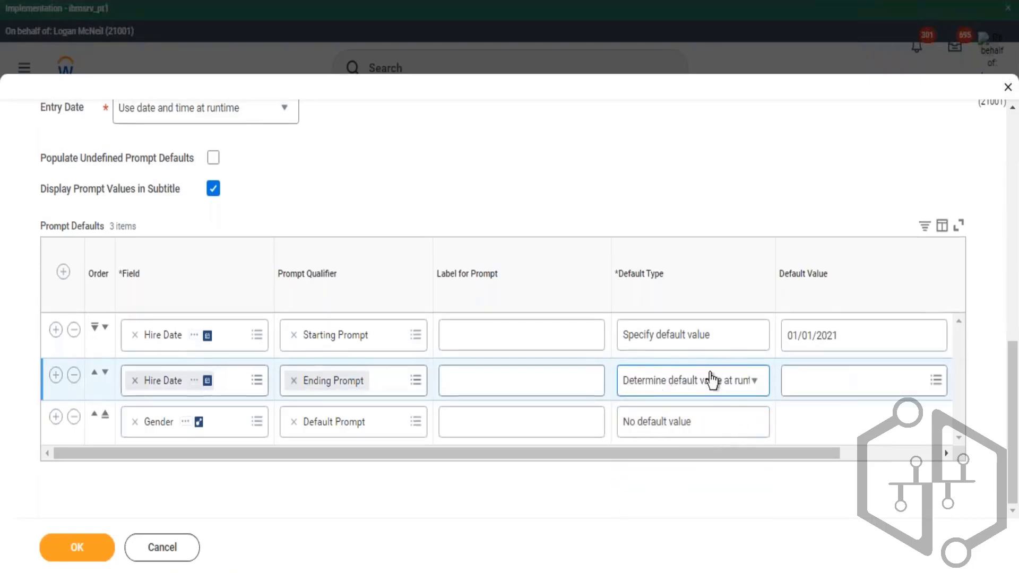
- Switch to Excel and review the listed comparison types, highlighting Value from Another Field
scroll(413, 141, "up", 5)
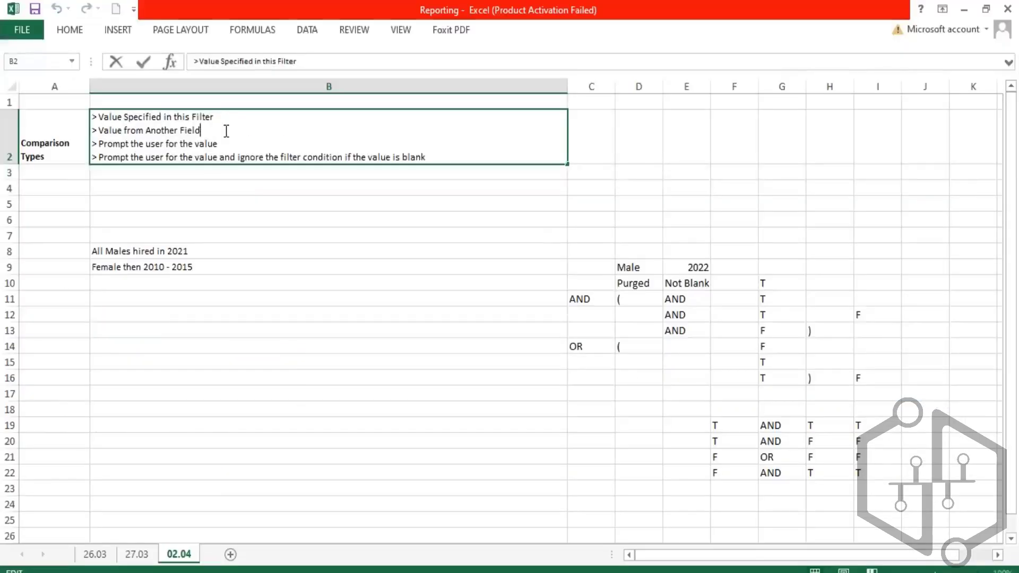
left_click_drag(225, 130, 92, 130)
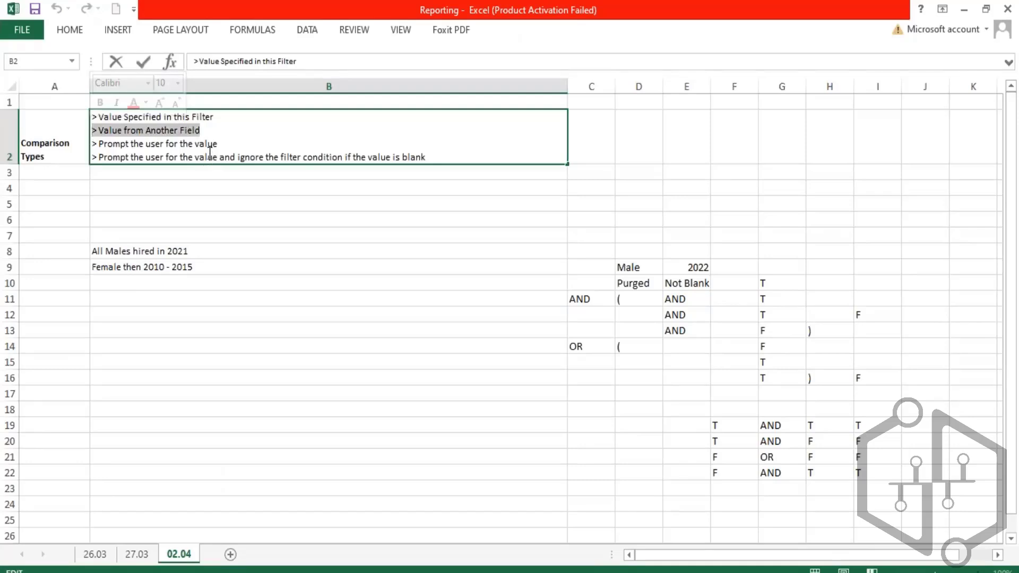
left_click_drag(202, 130, 93, 131)
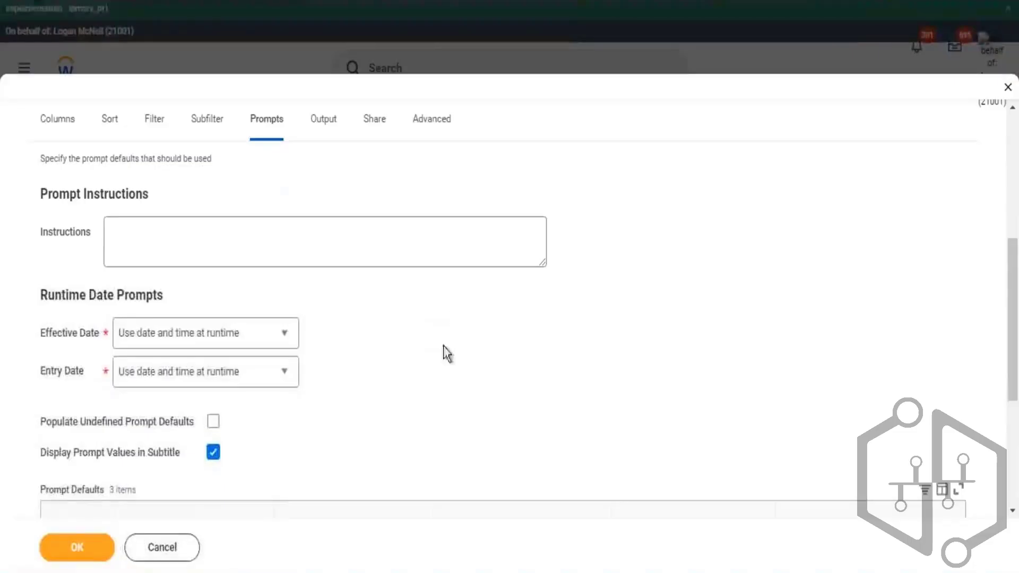
- Set the Ending Prompt hire date's default value to the Today field
scroll(447, 353, "down", 5)
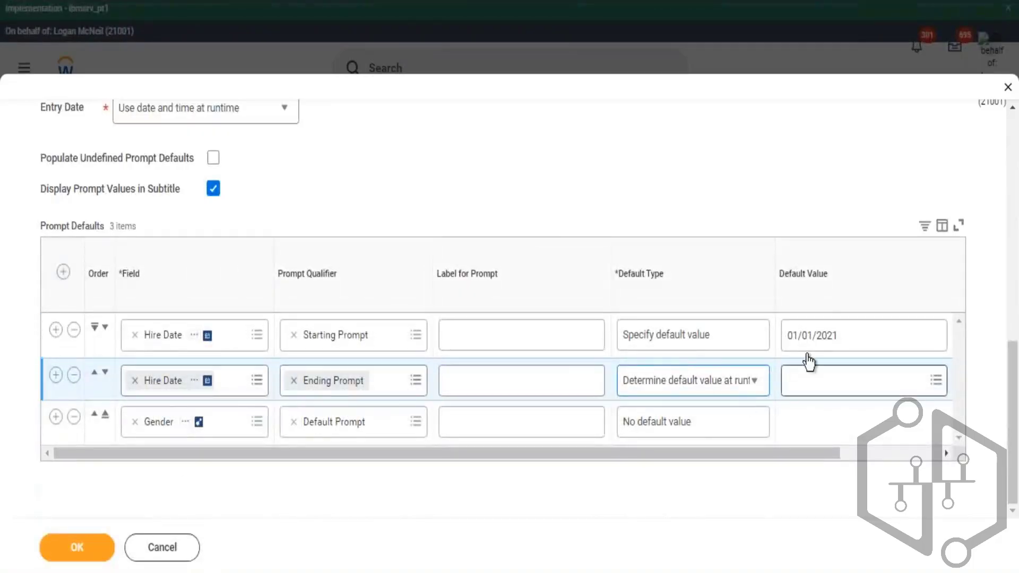
left_click(844, 382)
type("today")
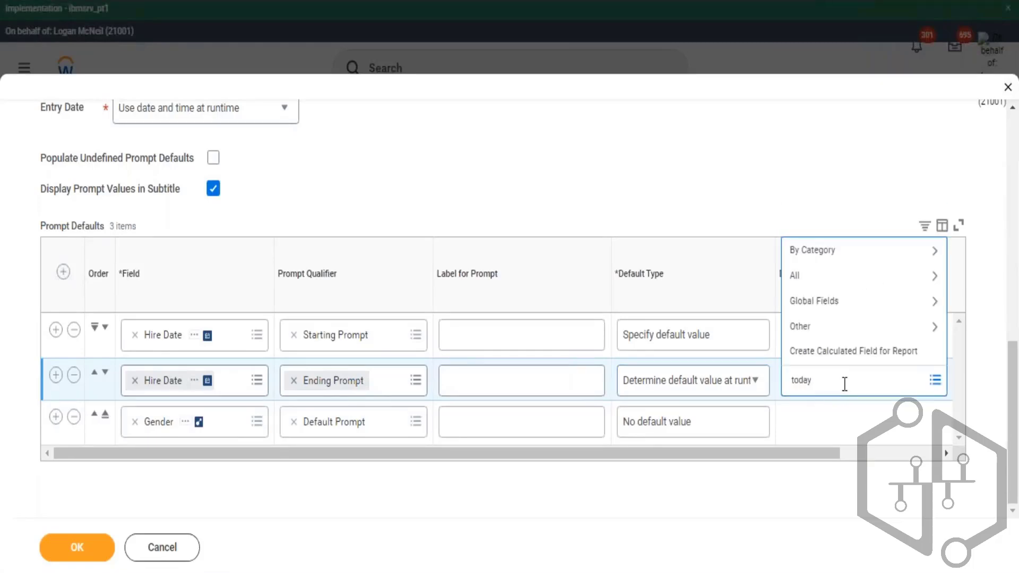
key("Return")
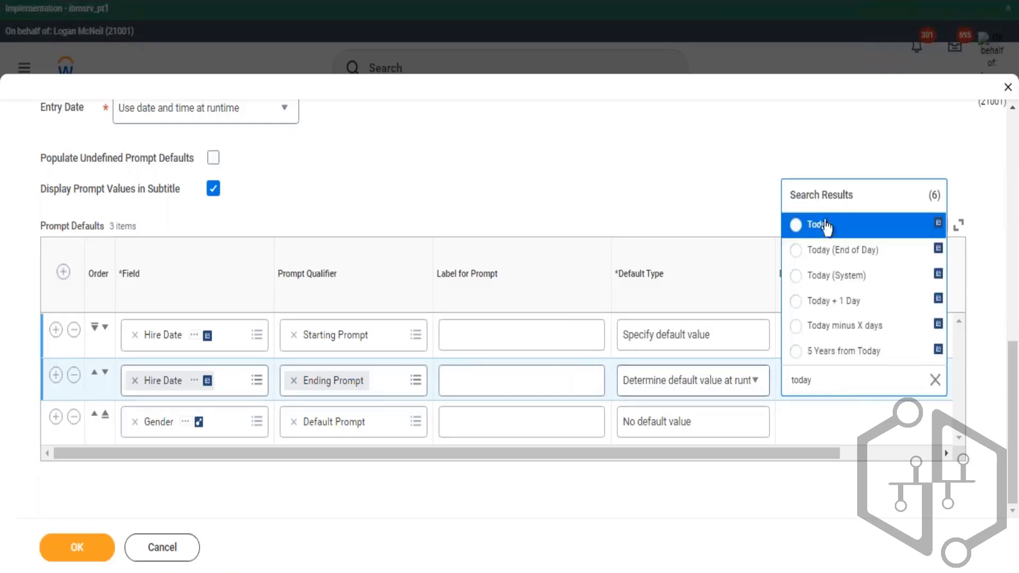
left_click(826, 225)
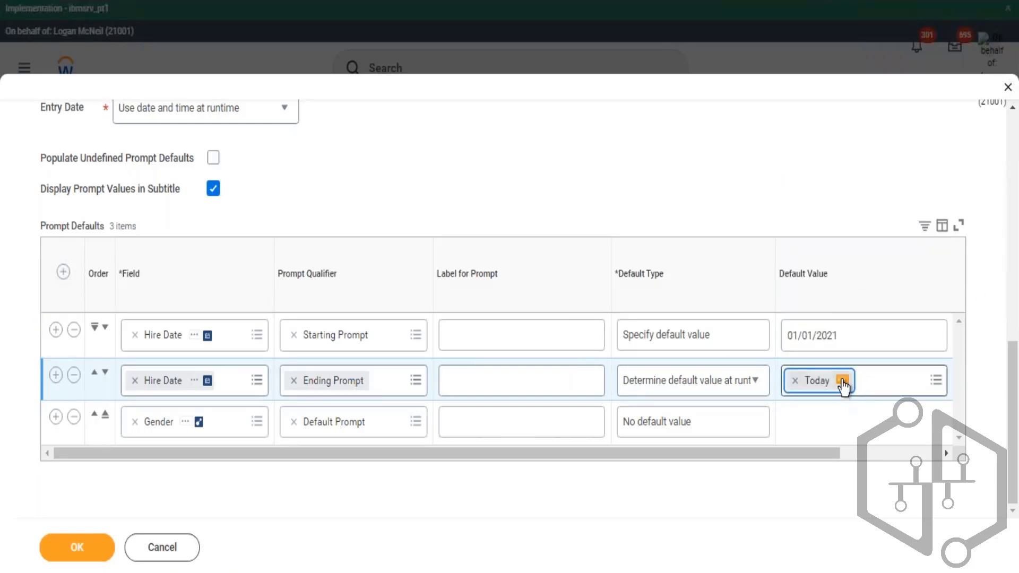
- Open the Today field's details to review its description and field type
left_click(843, 381)
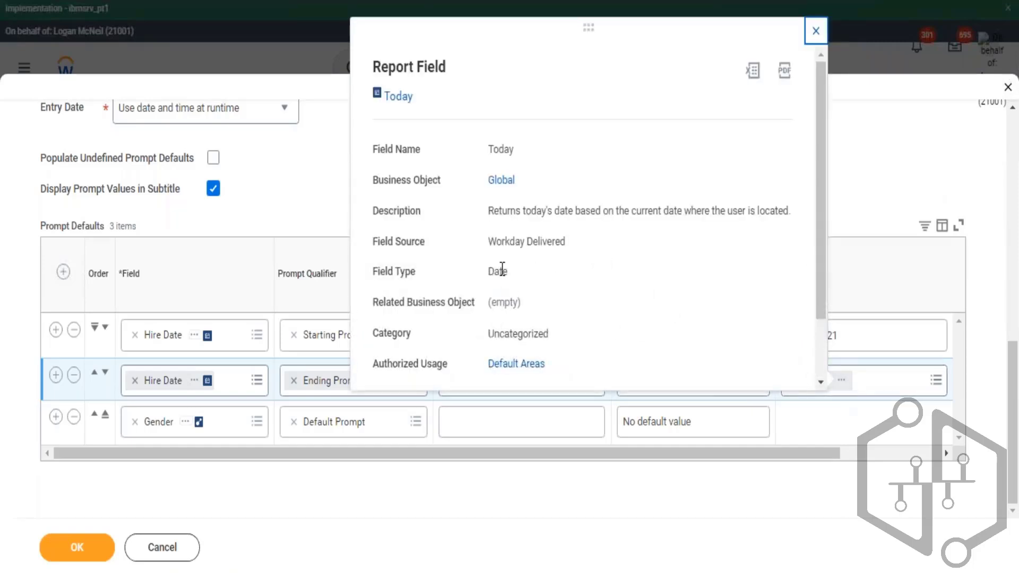
double_click(502, 269)
left_click_drag(608, 214, 704, 212)
left_click(817, 33)
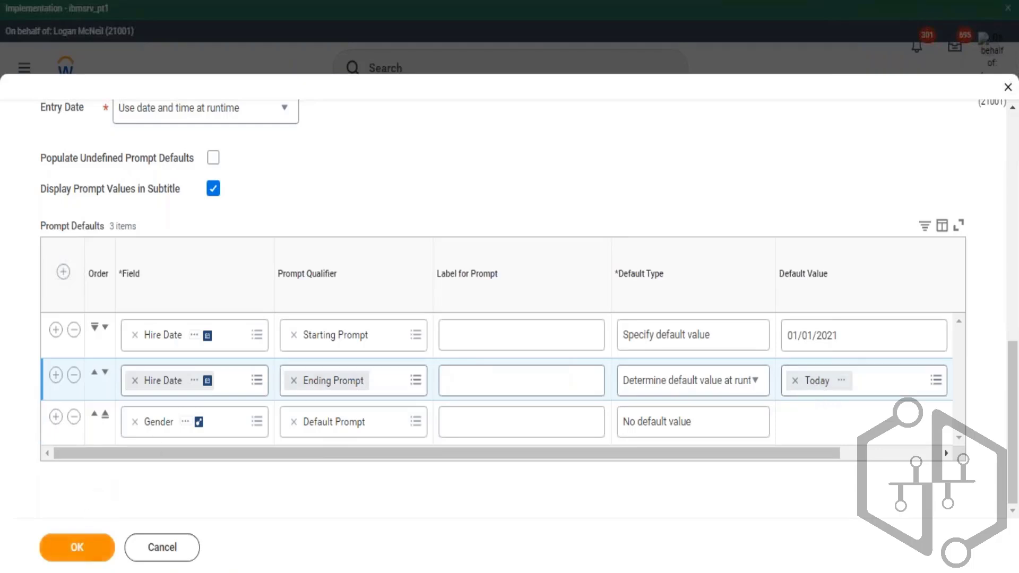
- Save the report changes and run the report to check its prompts
left_click(77, 547)
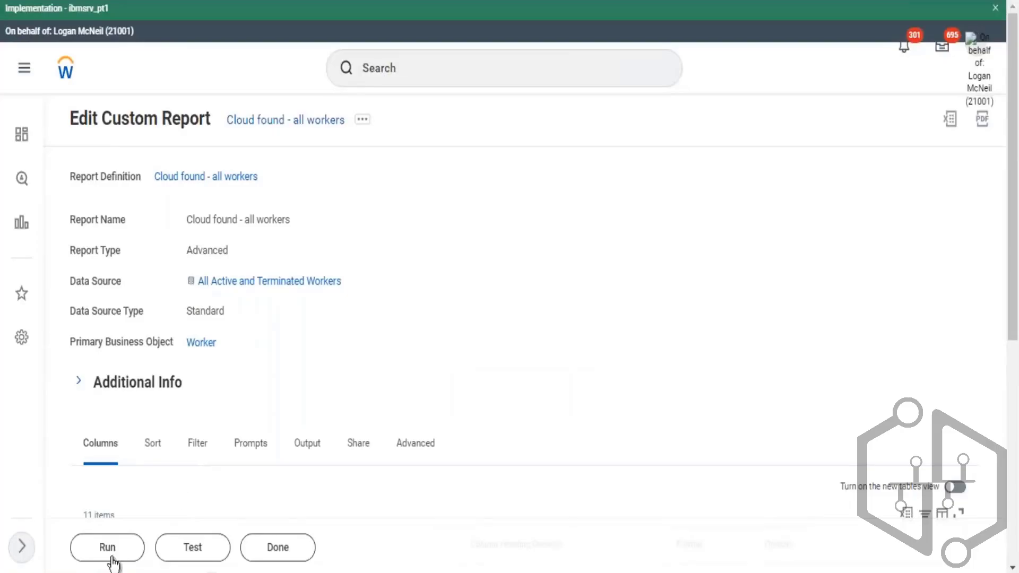
left_click(109, 550)
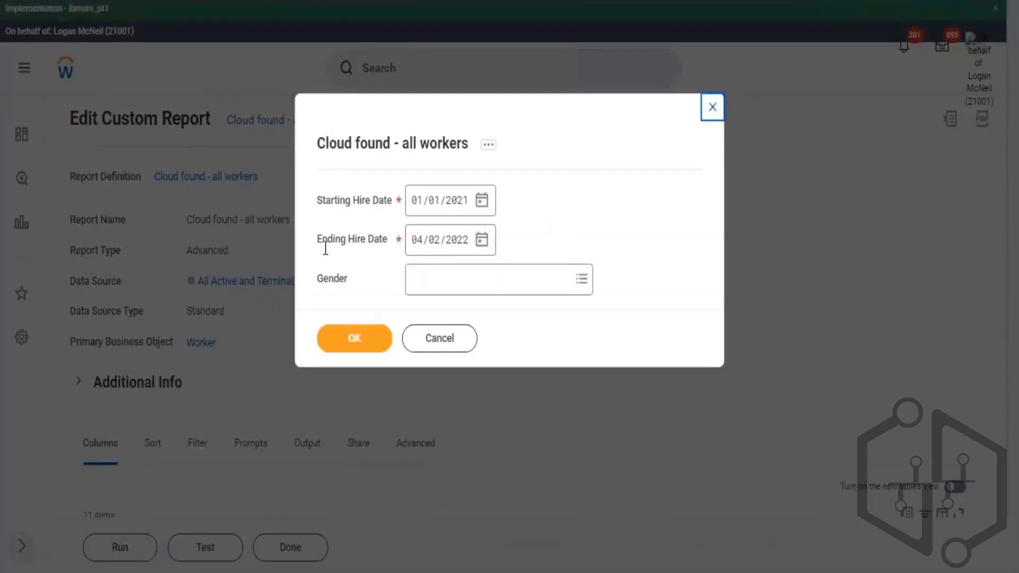
- Review the run prompt's hire date defaults and the report's related details
left_click_drag(349, 247, 323, 241)
left_click(488, 145)
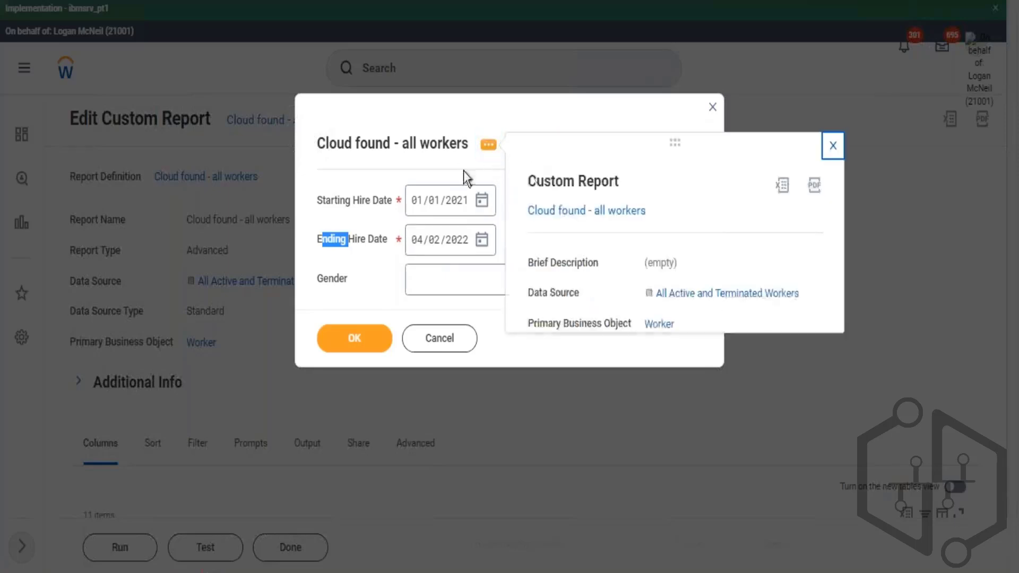
left_click(561, 213)
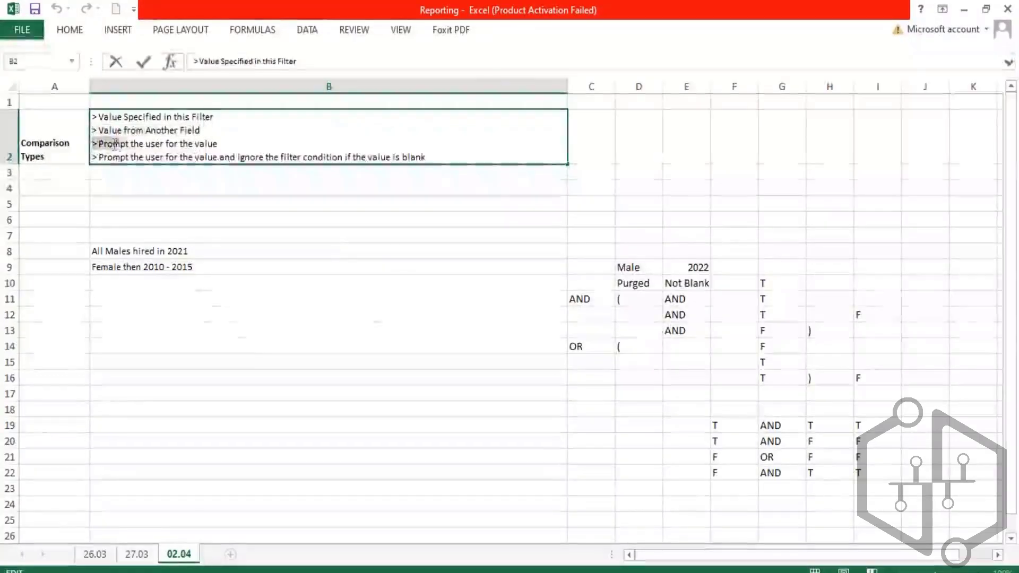
left_click_drag(114, 144, 91, 131)
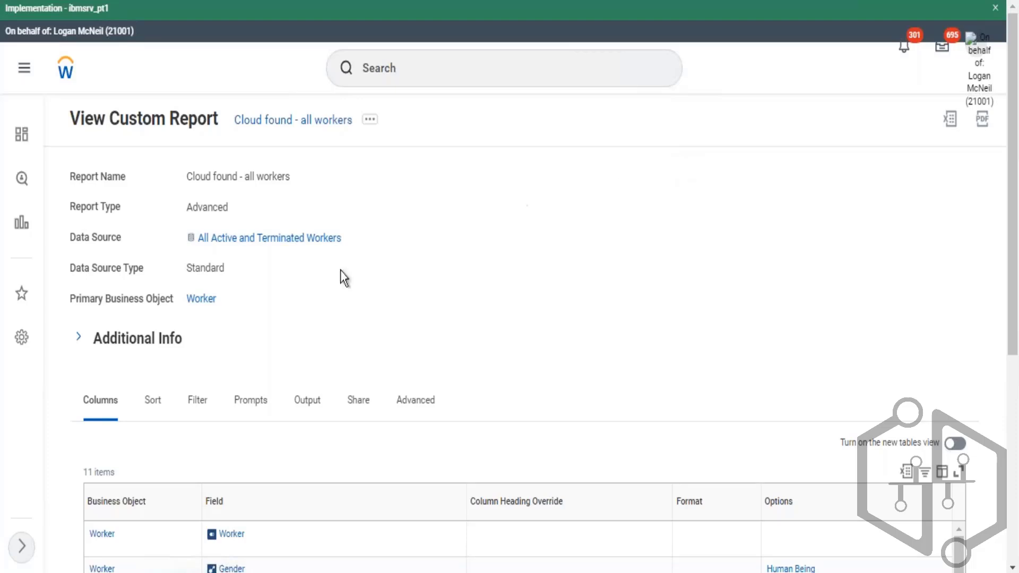
- Review the report's Filter tab conditions and its related actions
left_click(205, 405)
scroll(326, 311, "down", 2)
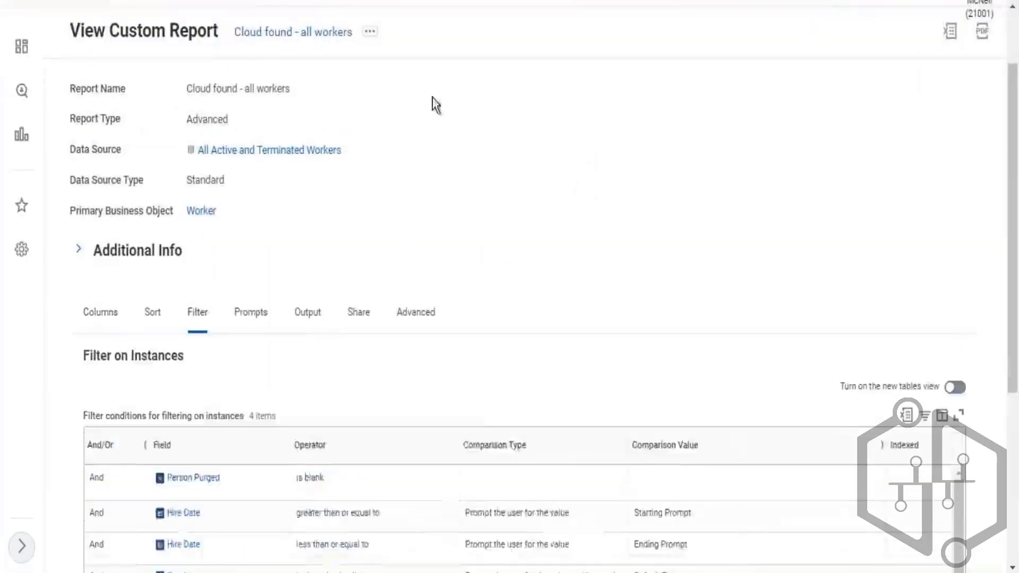
scroll(432, 105, "up", 2)
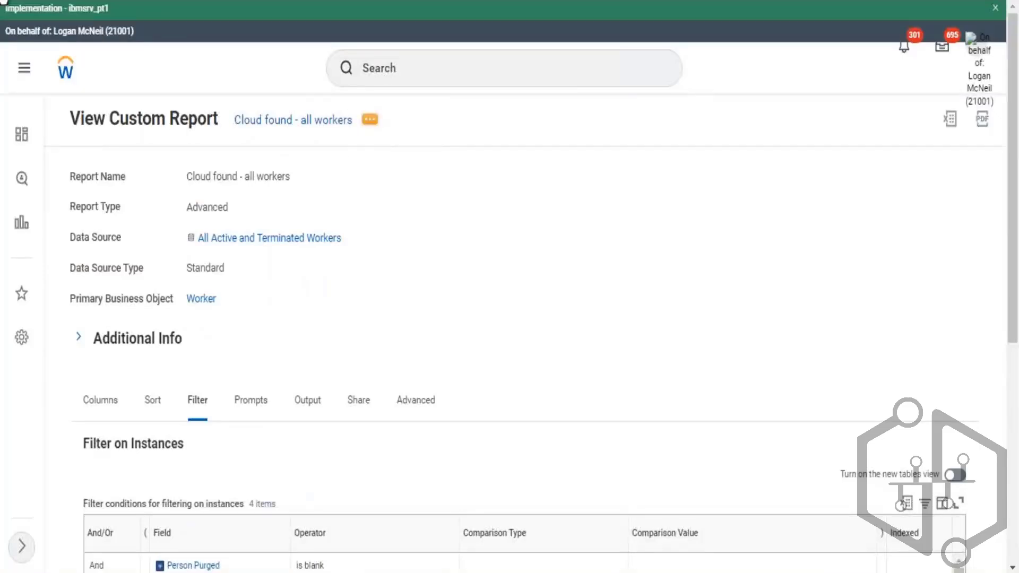
left_click(370, 120)
mouse_move(437, 174)
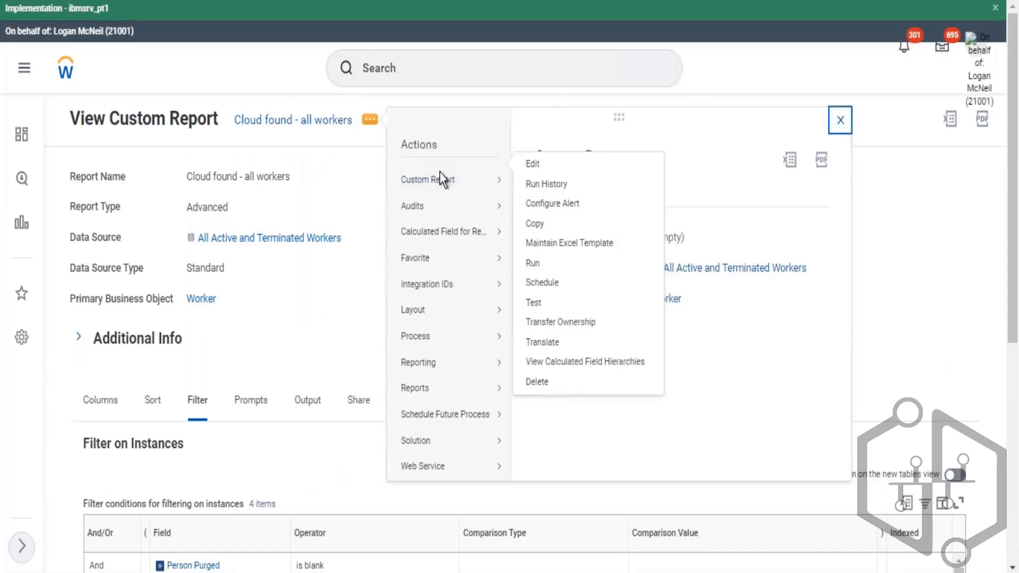
left_click(598, 197)
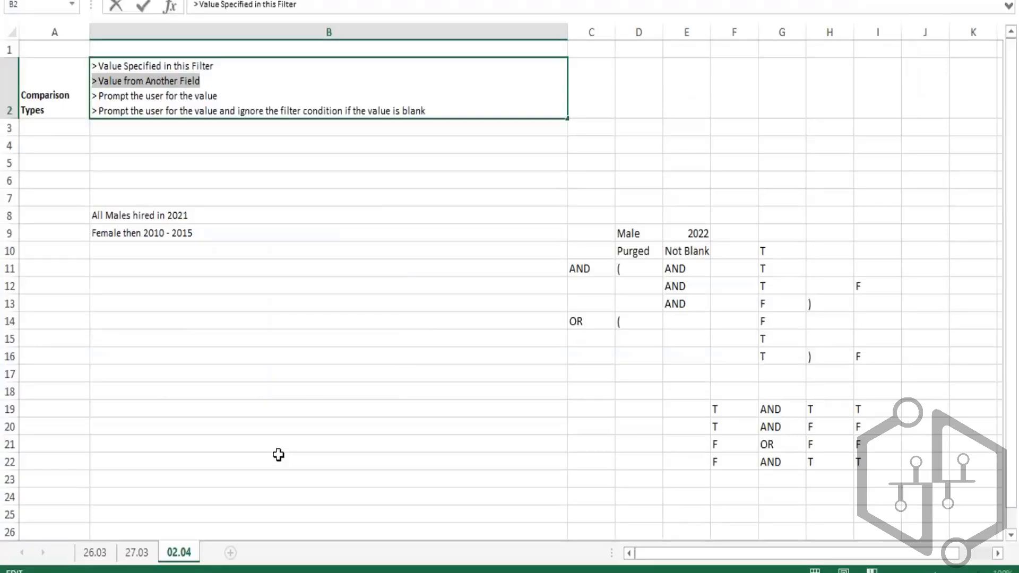
- In Excel, enter the date 30.04.2022 in cell C24
left_click(278, 461)
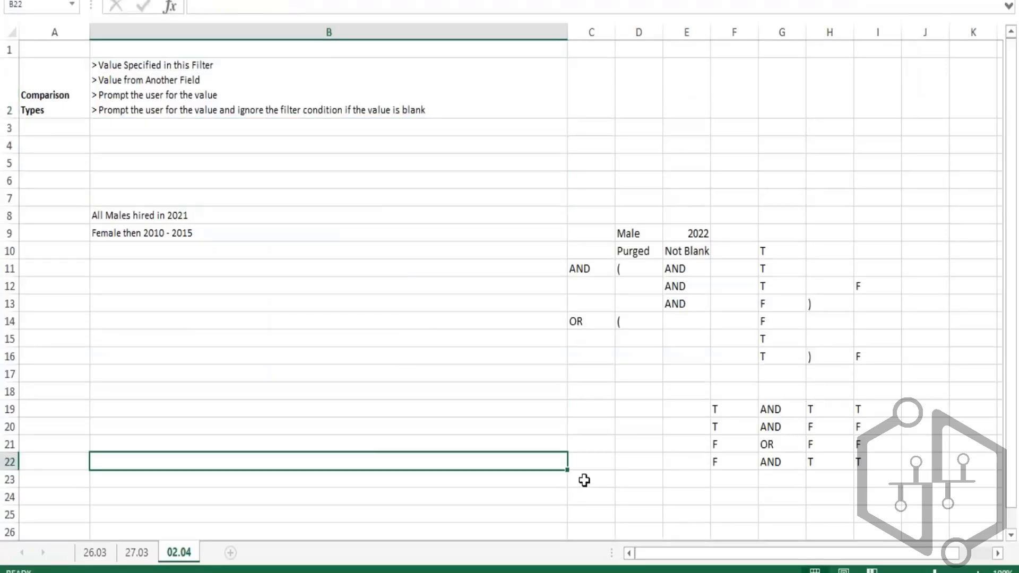
left_click(598, 494)
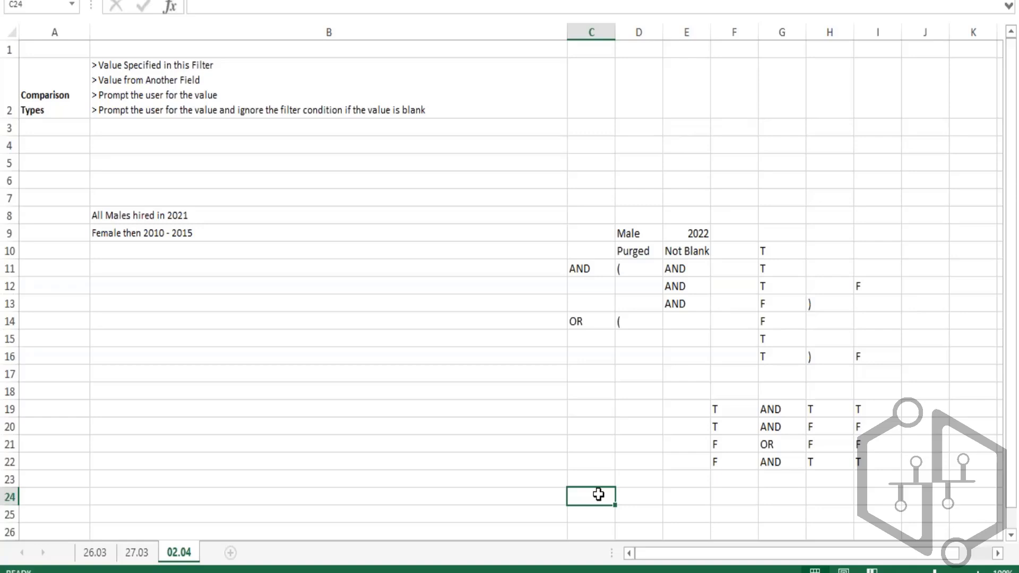
type("30.")
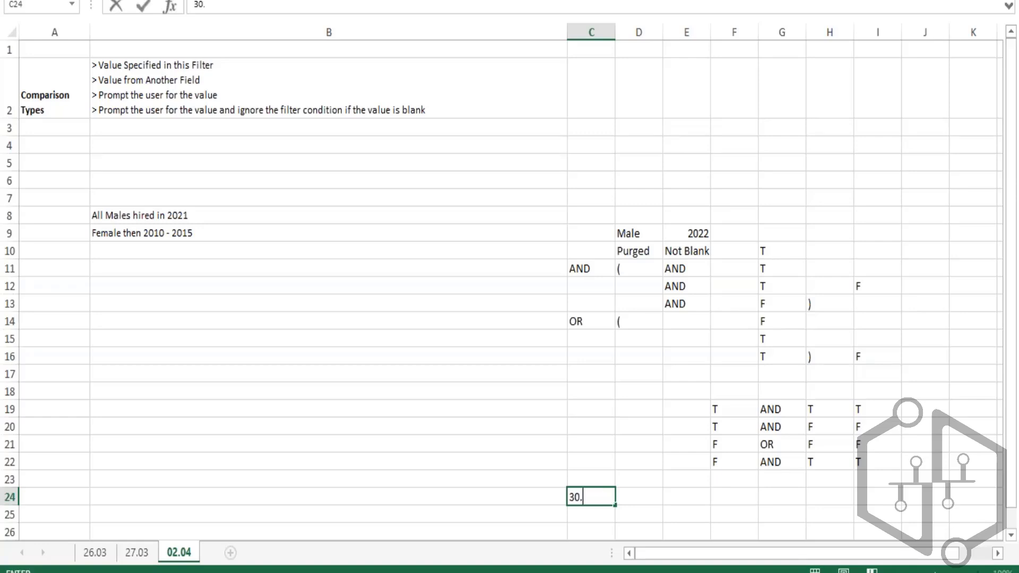
type("04.2022")
key("Return")
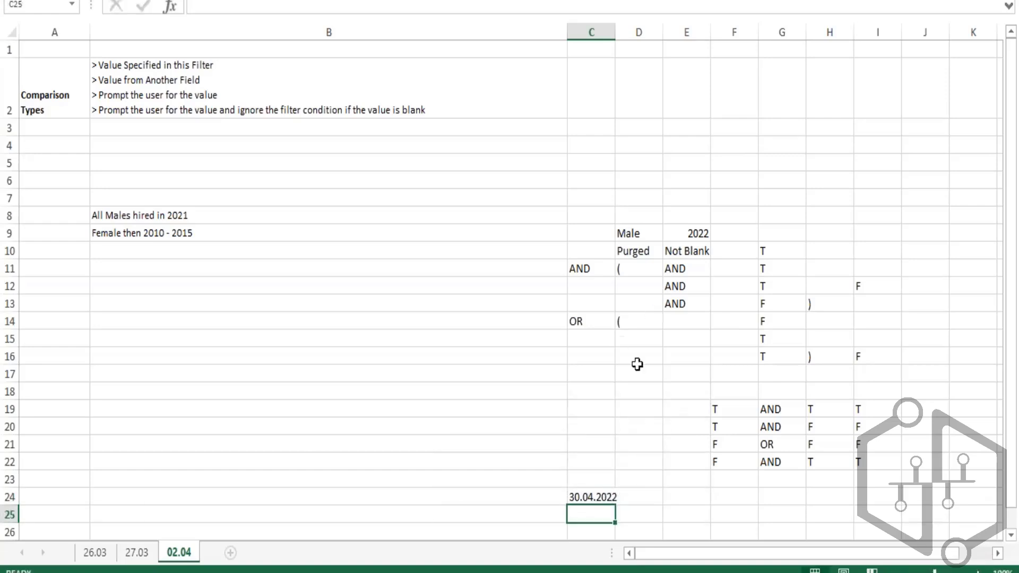
- Enter the start date 01.01.2021 in cell C22
left_click(592, 469)
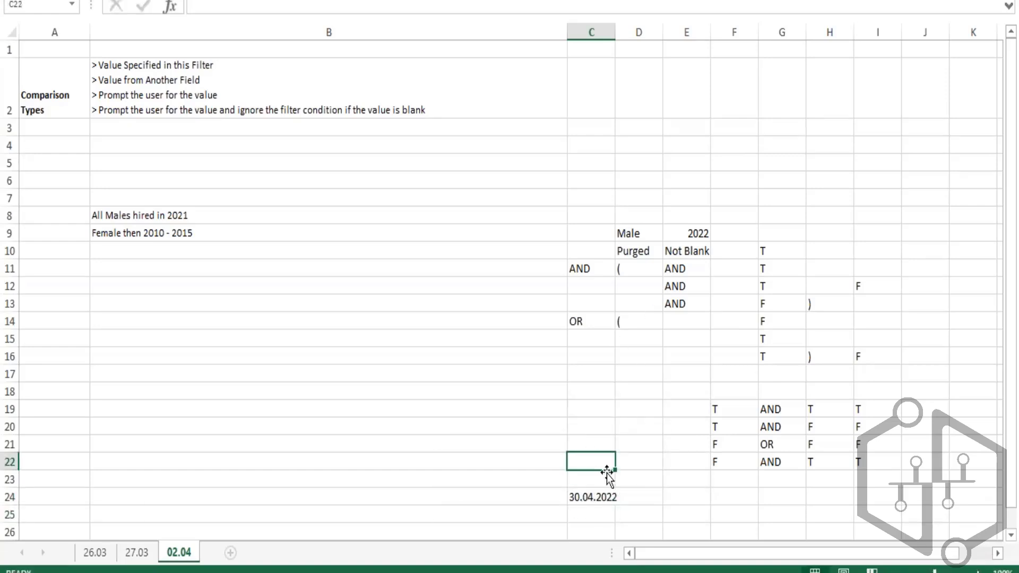
type("01")
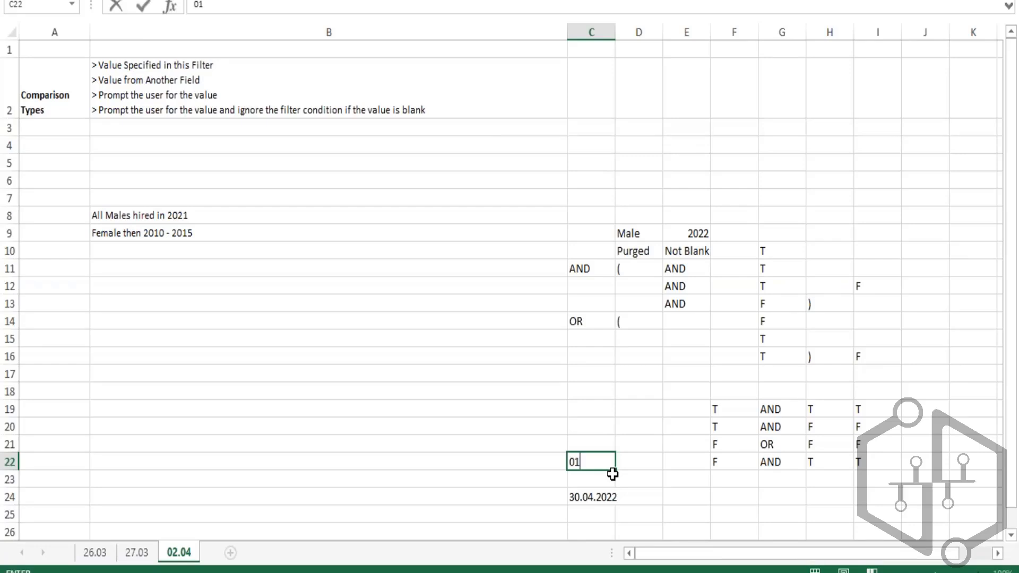
type(".01.2021")
key("Return")
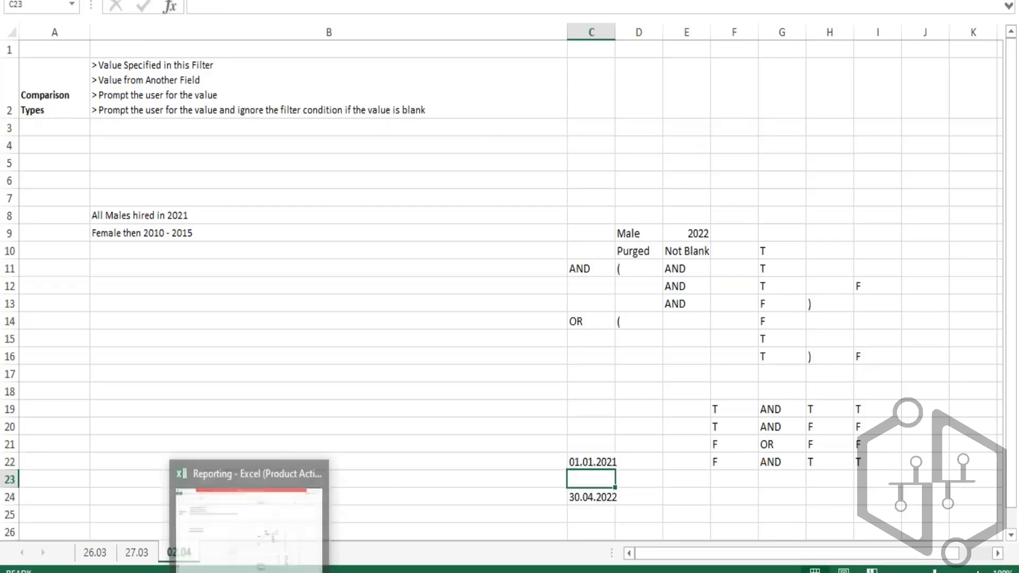
- Return to the report's prompt defaults in the editor
left_click(215, 572)
left_click(264, 427)
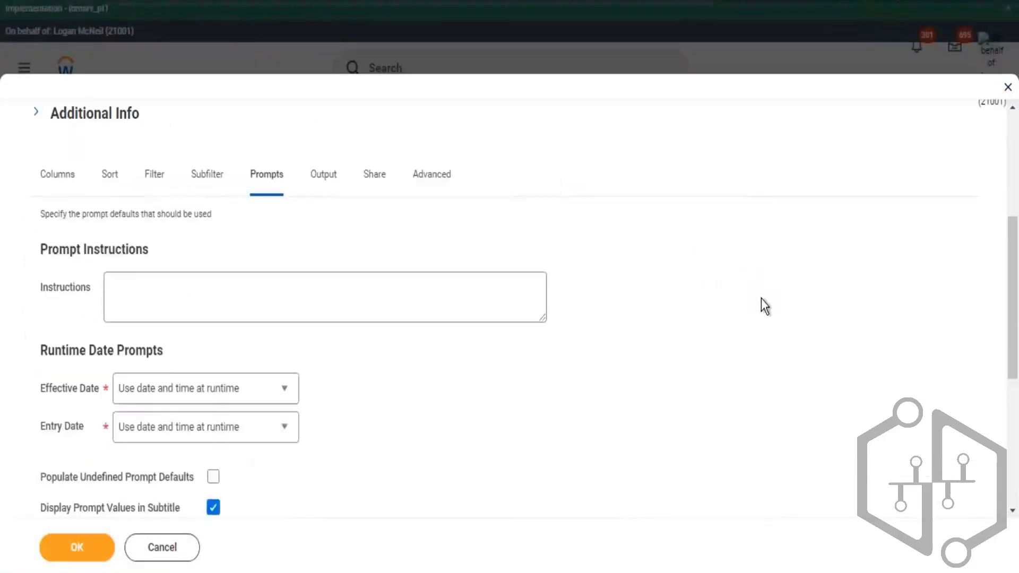
scroll(765, 307, "down", 5)
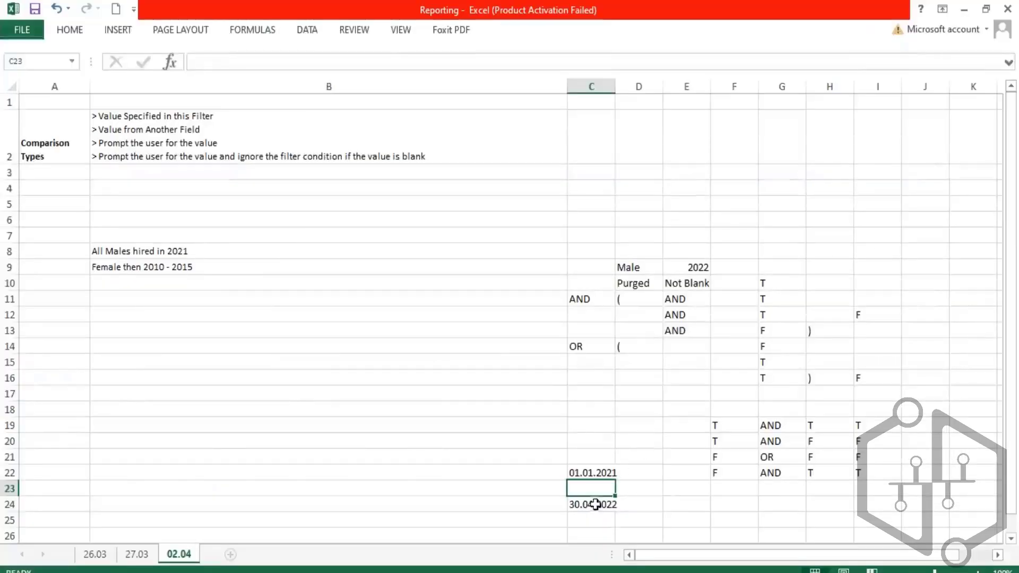
- Change the start date in cell C22 to 01.11.2021
left_click(599, 503)
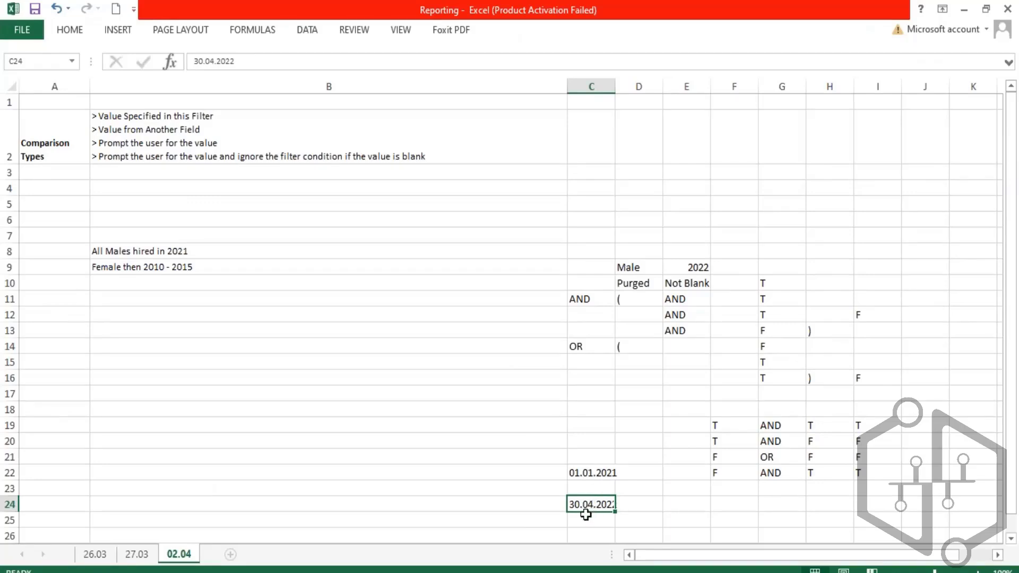
left_click(562, 504)
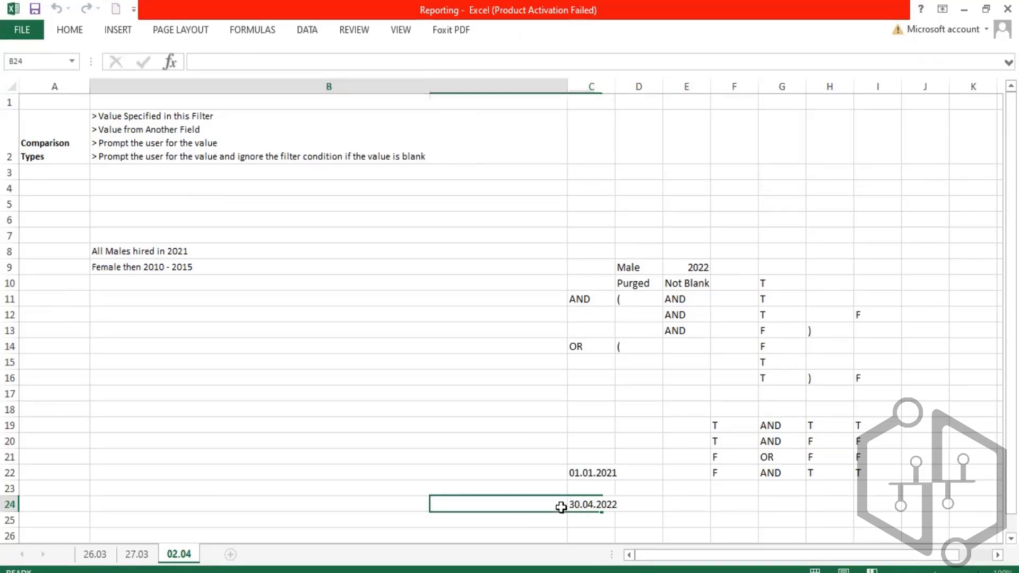
left_click(588, 474)
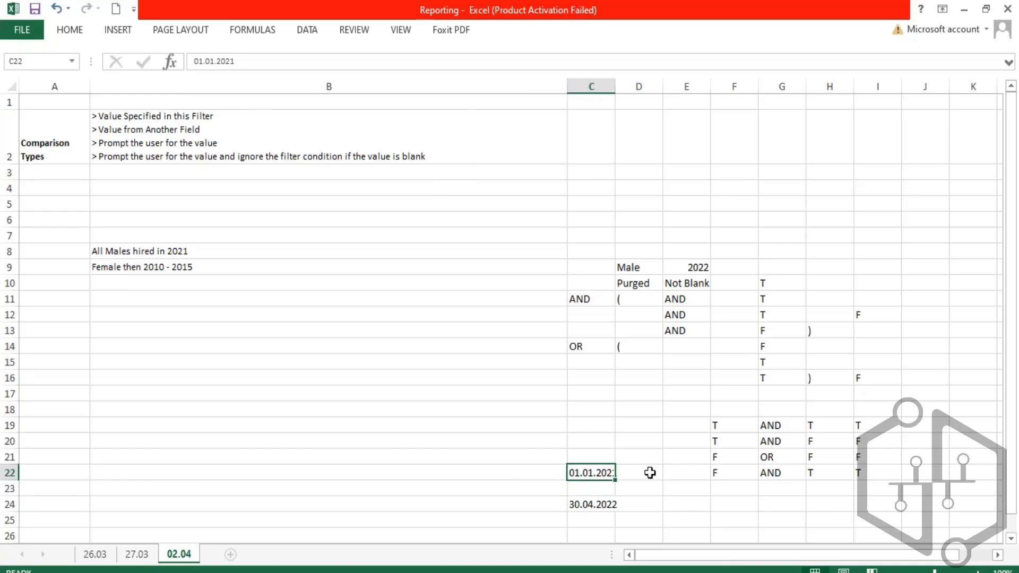
key("F2")
key("BackSpace")
key("BackSpace")
key("BackSpace")
key("BackSpace")
key("BackSpace")
key("BackSpace")
key("BackSpace")
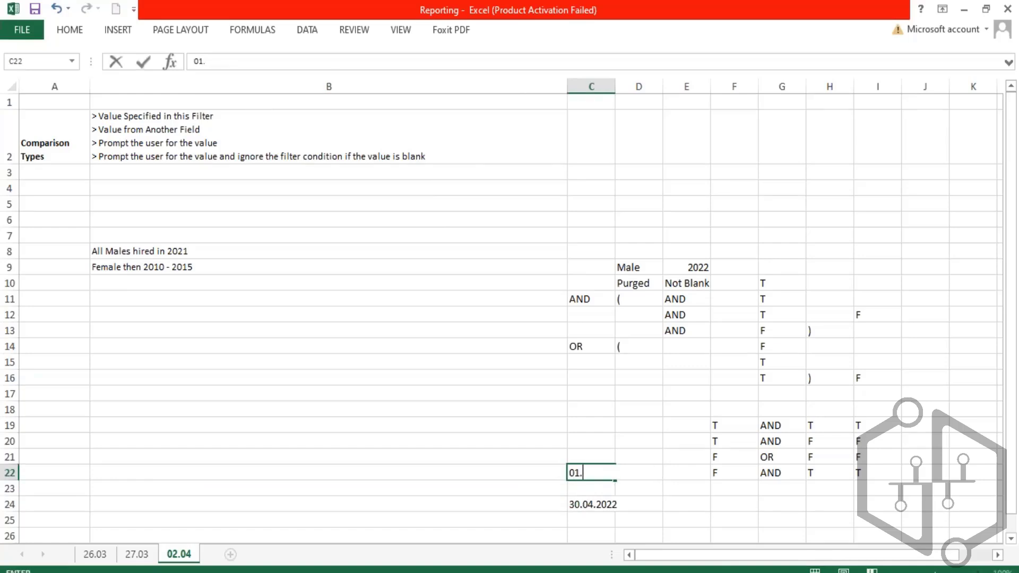
type("11.2021")
key("Return")
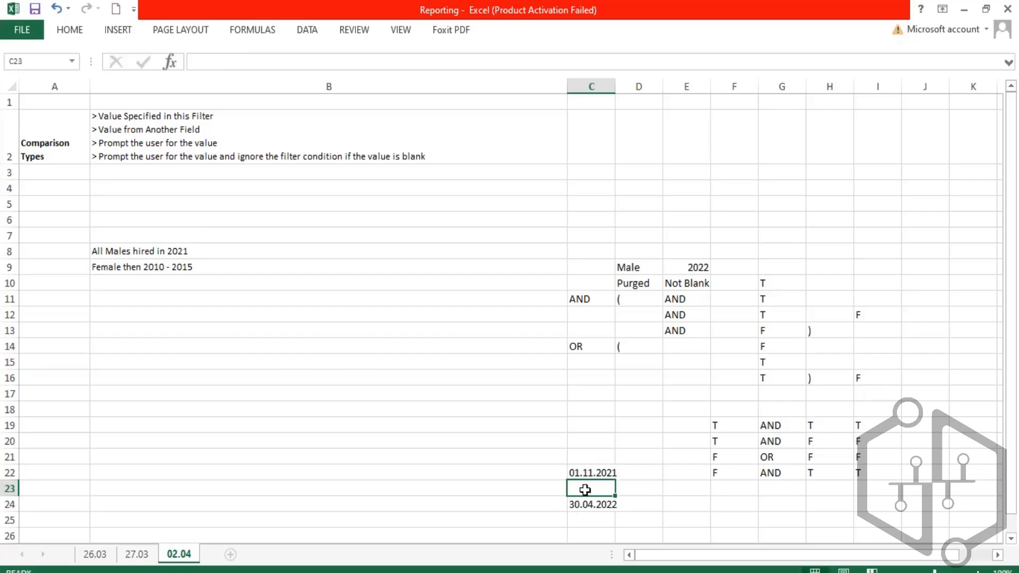
- Re-edit the start date in cell C22, changing its month back to 01
left_click(597, 473)
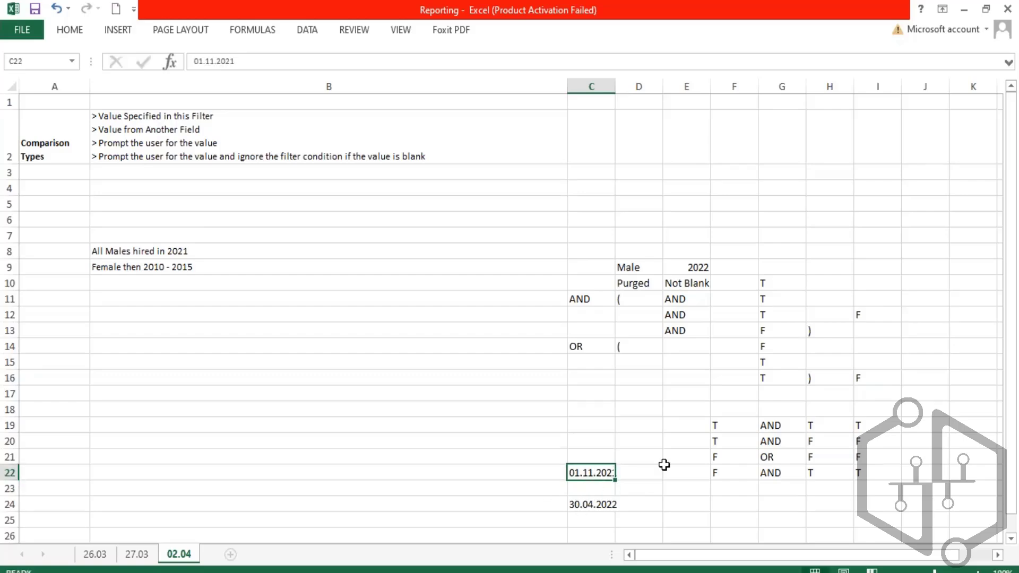
key("F2")
key("BackSpace")
key("BackSpace")
key("BackSpace")
key("BackSpace")
key("BackSpace")
key("BackSpace")
key("BackSpace")
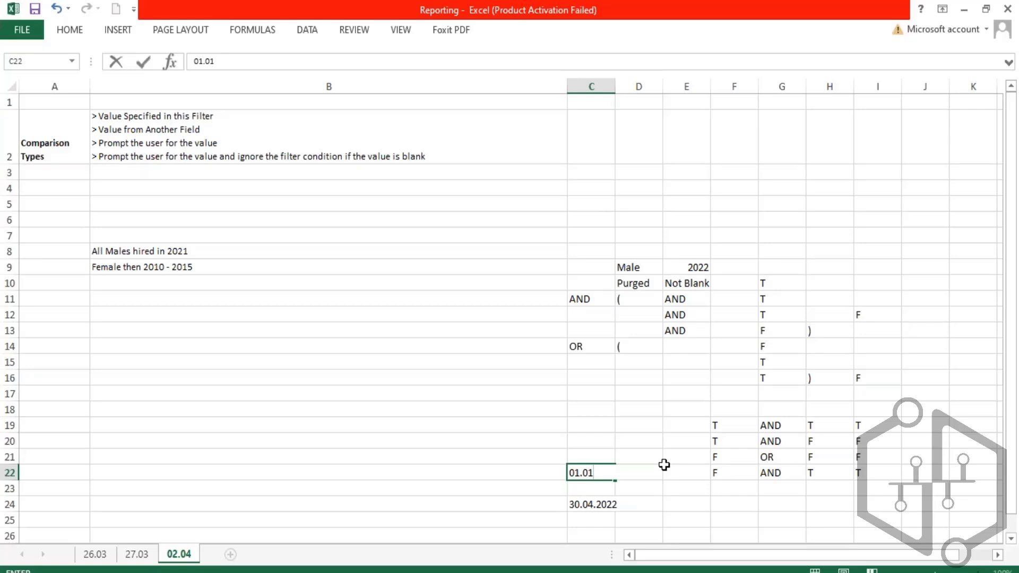
key("Return")
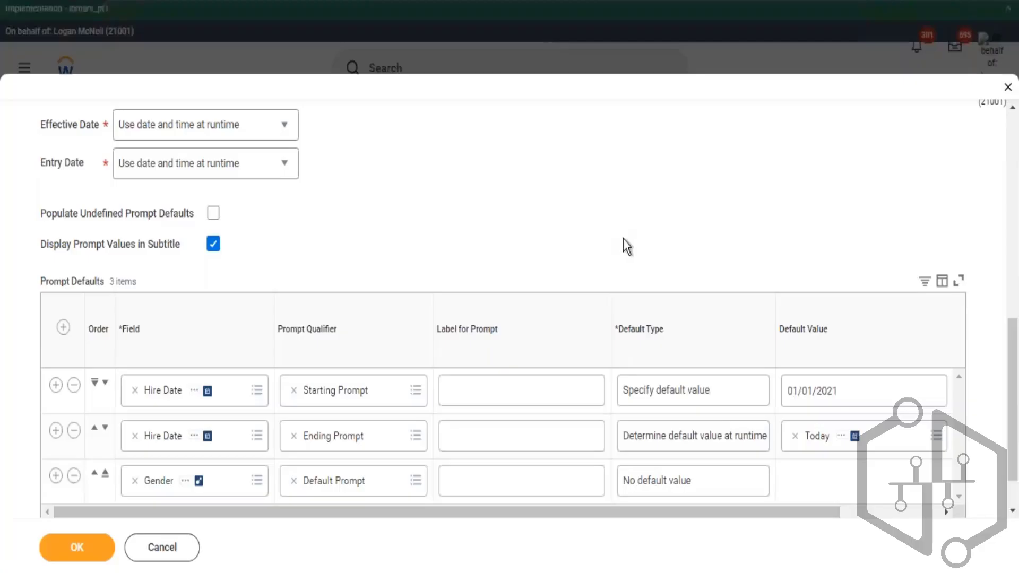
- Set the Starting Prompt hire date's default type to Determine default value at runtime
left_click(738, 385)
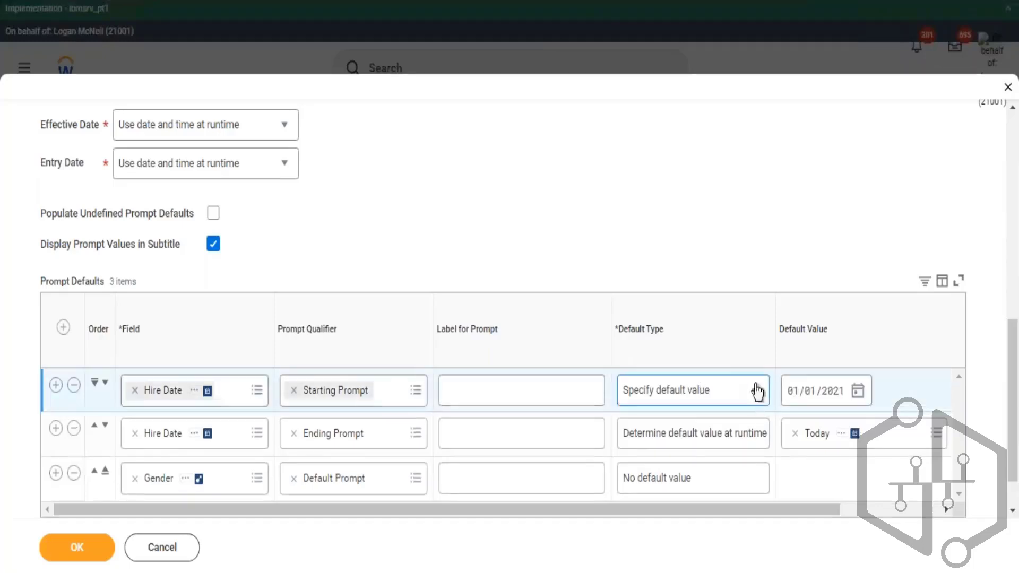
left_click(762, 399)
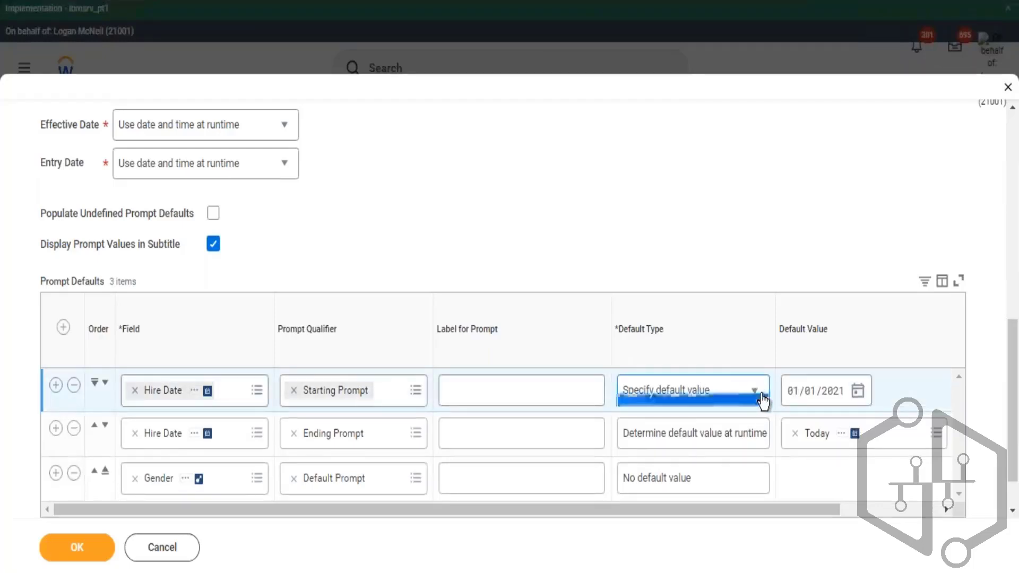
left_click(679, 450)
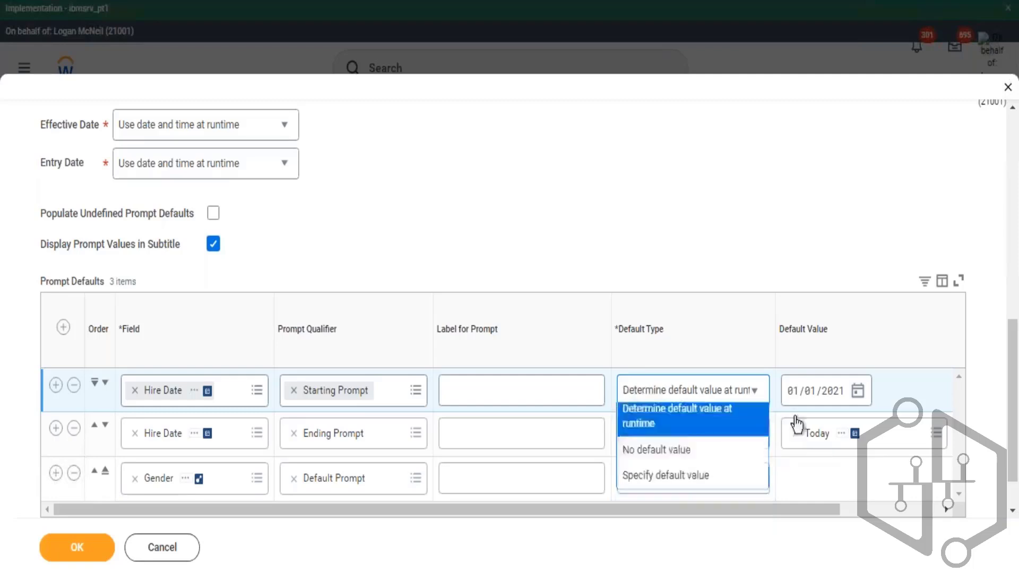
- On sheet 27.03, add a new line '< Increment or Decrement Date' to the Function notes in cell B7
left_click(852, 515)
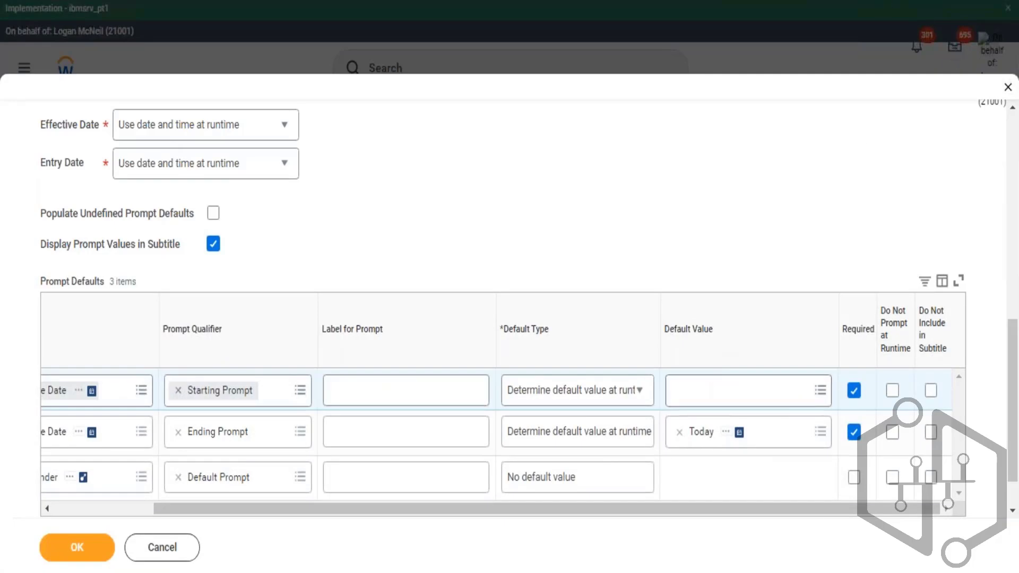
key("alt+Tab")
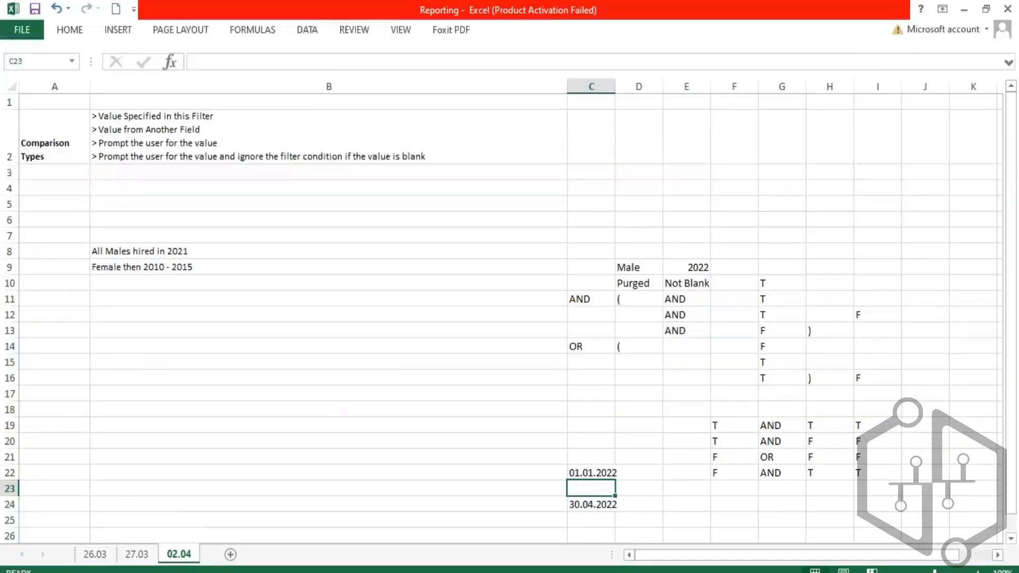
left_click(144, 557)
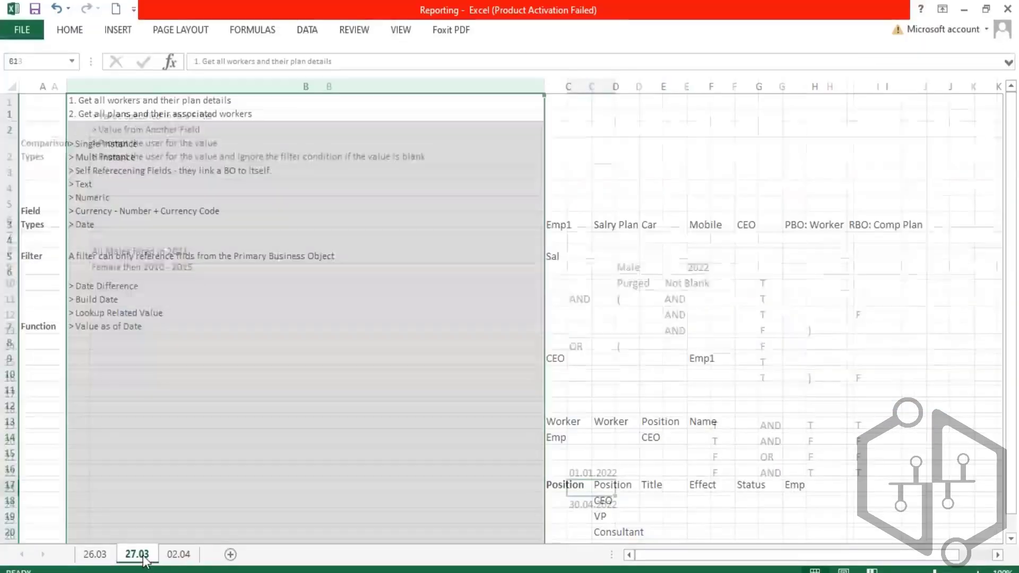
double_click(153, 326)
key("alt+Return")
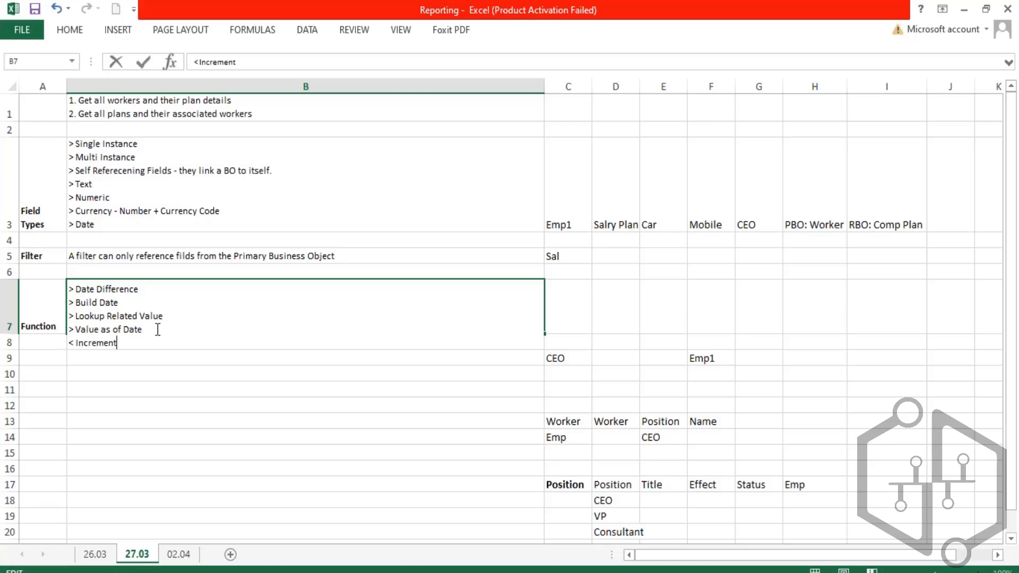
type("< Increment or Decrme")
key("BackSpace")
type("ement DAte")
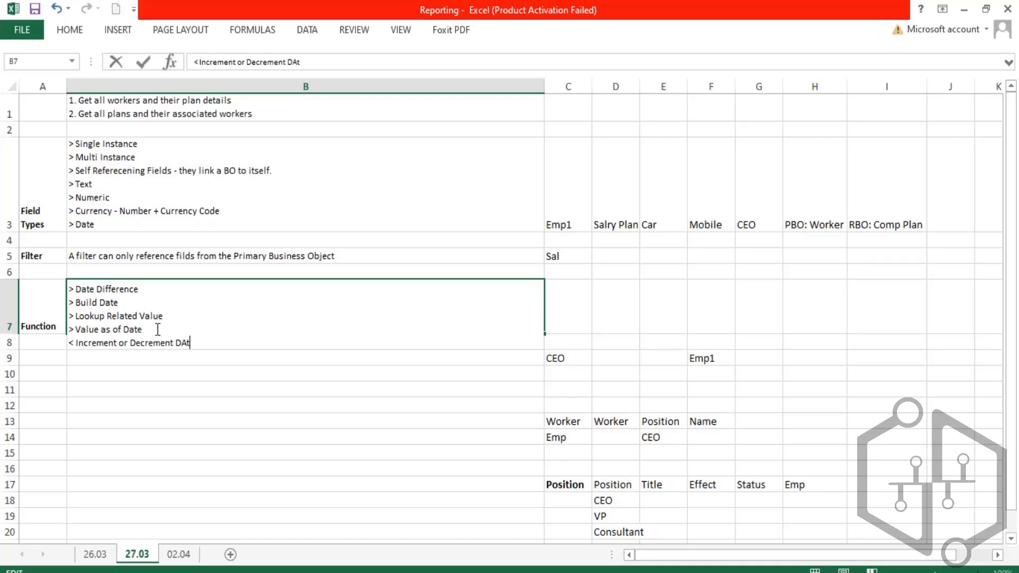
key("BackSpace")
key("BackSpace")
type("ate")
key("Return")
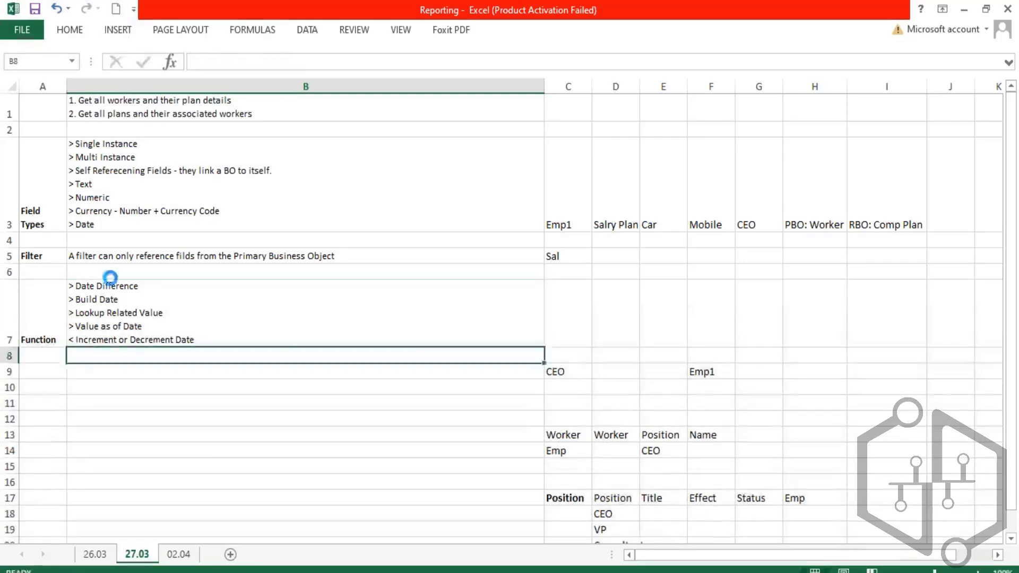
- Review the Function notes on sheet 27.03 and the start and end dates in cells C22 and C24 on sheet 02.04
left_click(245, 342)
double_click(247, 343)
left_click_drag(248, 344, 80, 327)
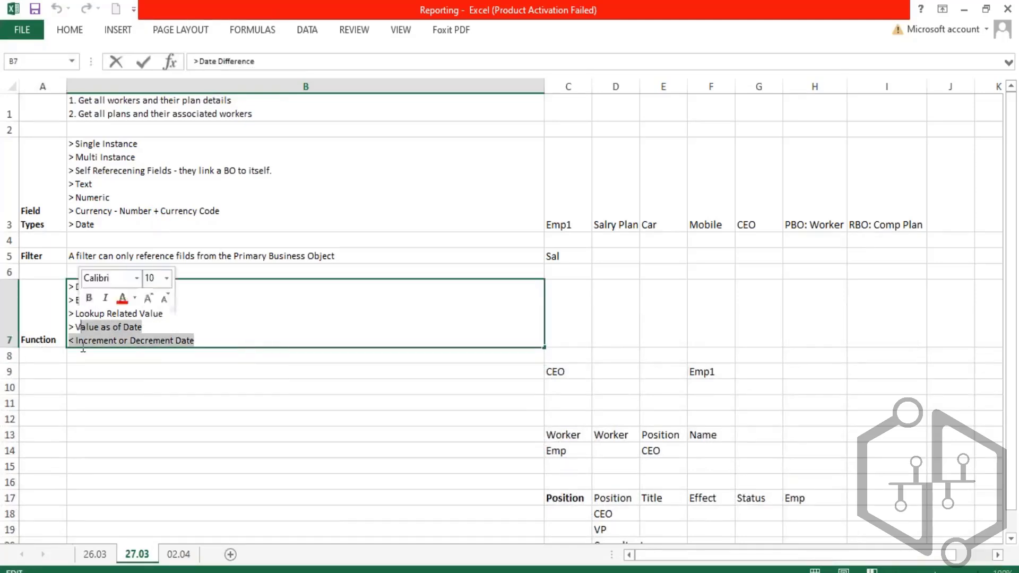
left_click(233, 572)
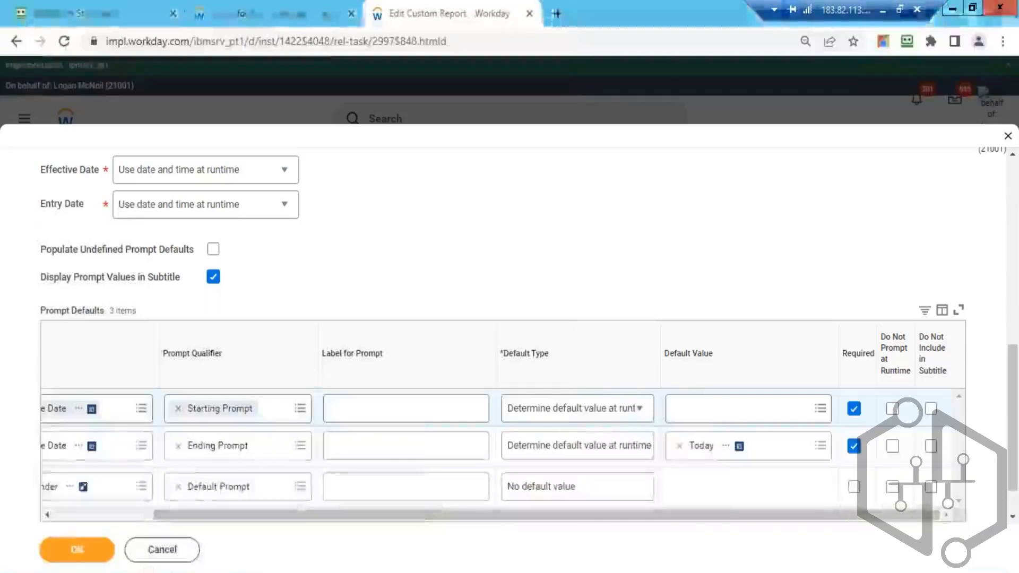
left_click(883, 11)
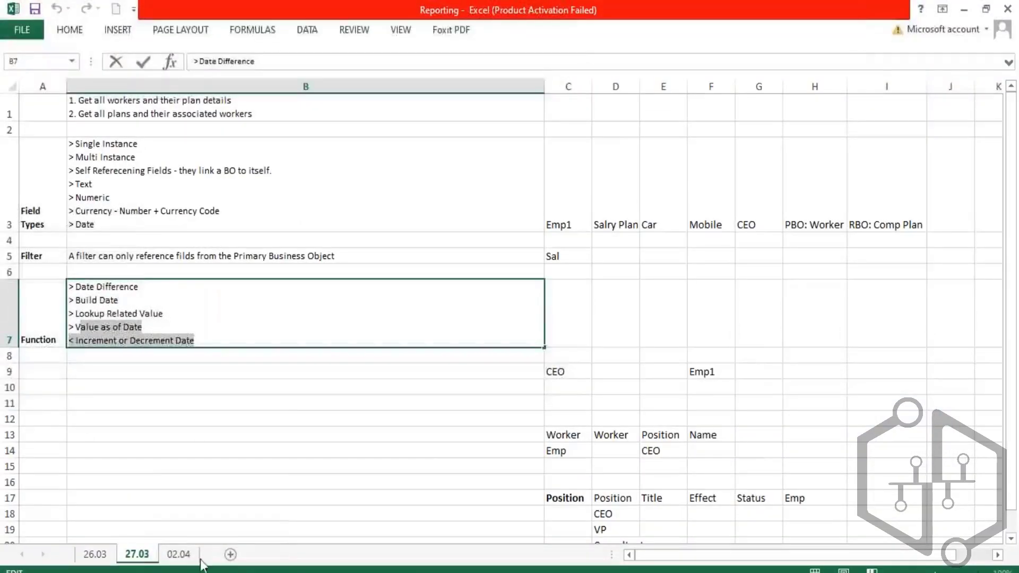
left_click(183, 554)
left_click(600, 471)
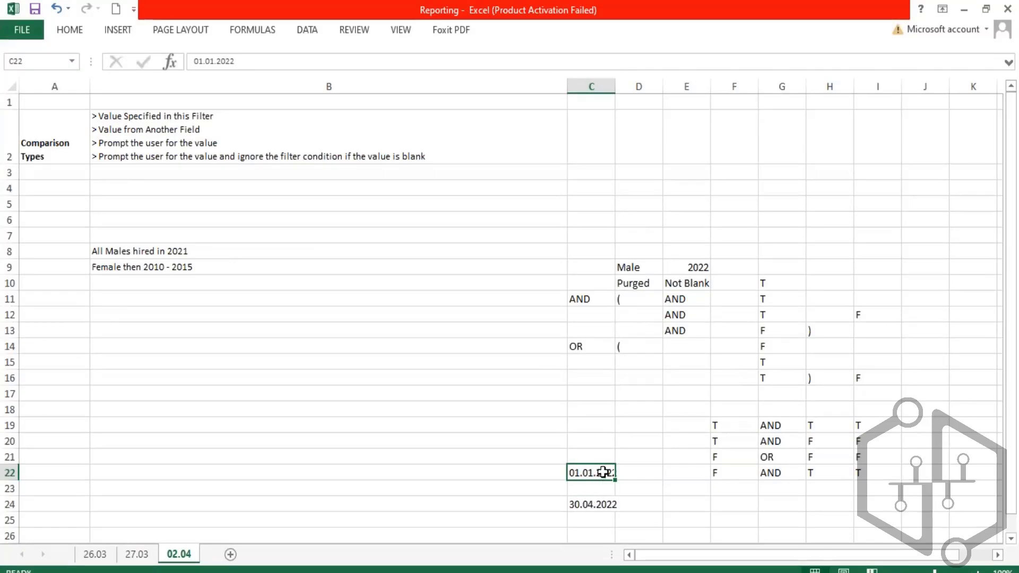
left_click(597, 506)
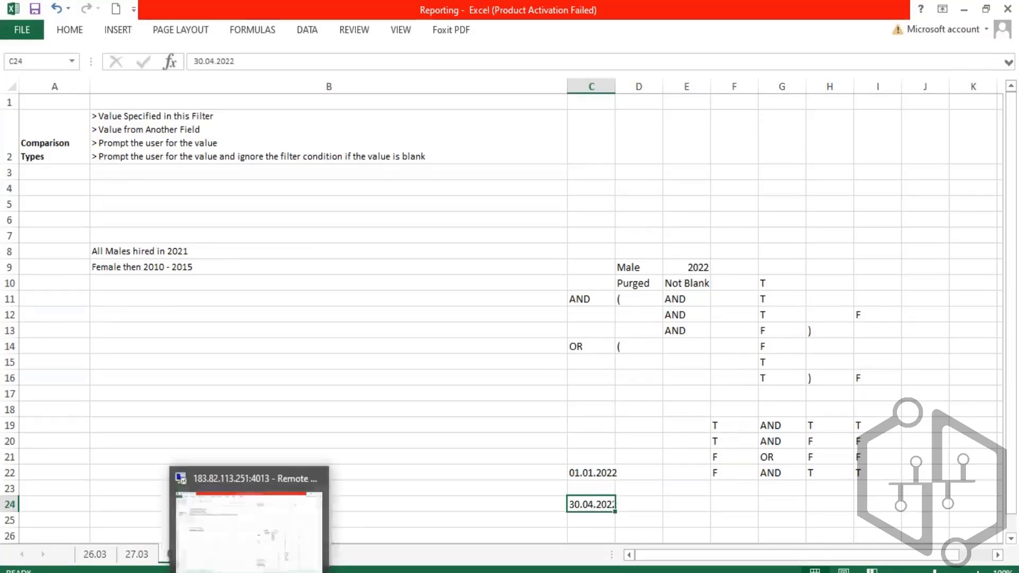
left_click(220, 572)
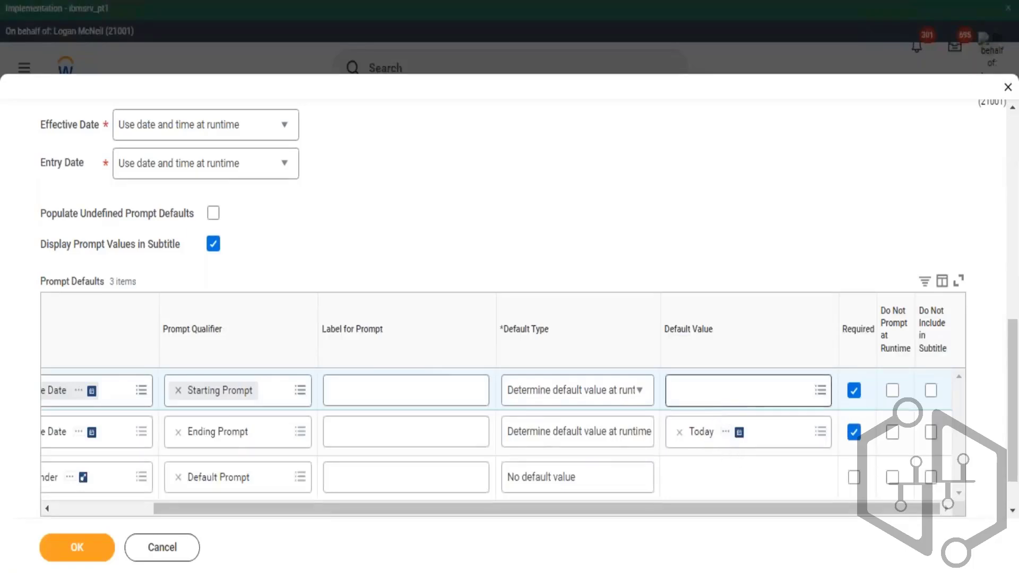
- Set the Starting Prompt hire date's default value by searching for the Today date field
left_click(733, 390)
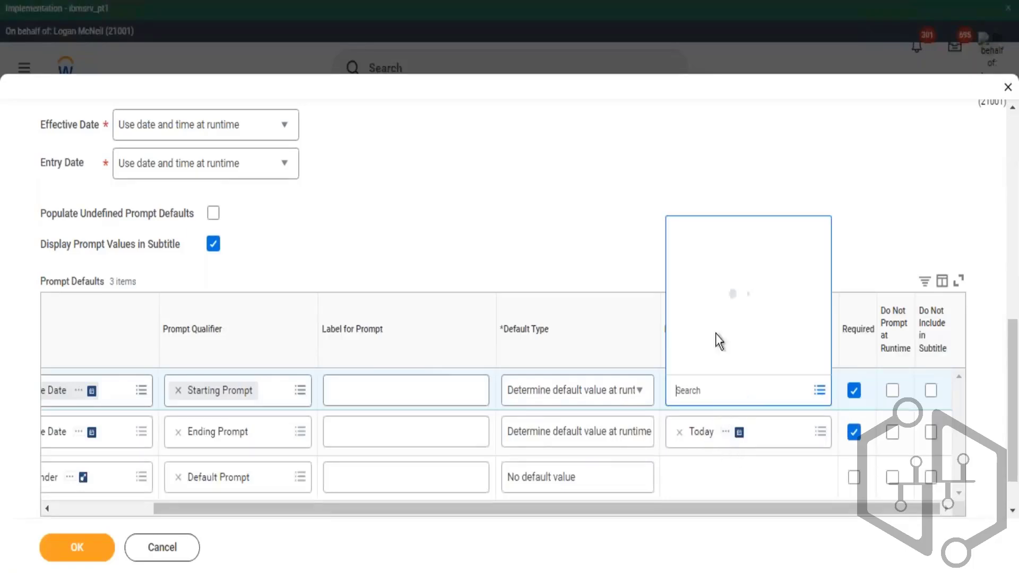
left_click(705, 290)
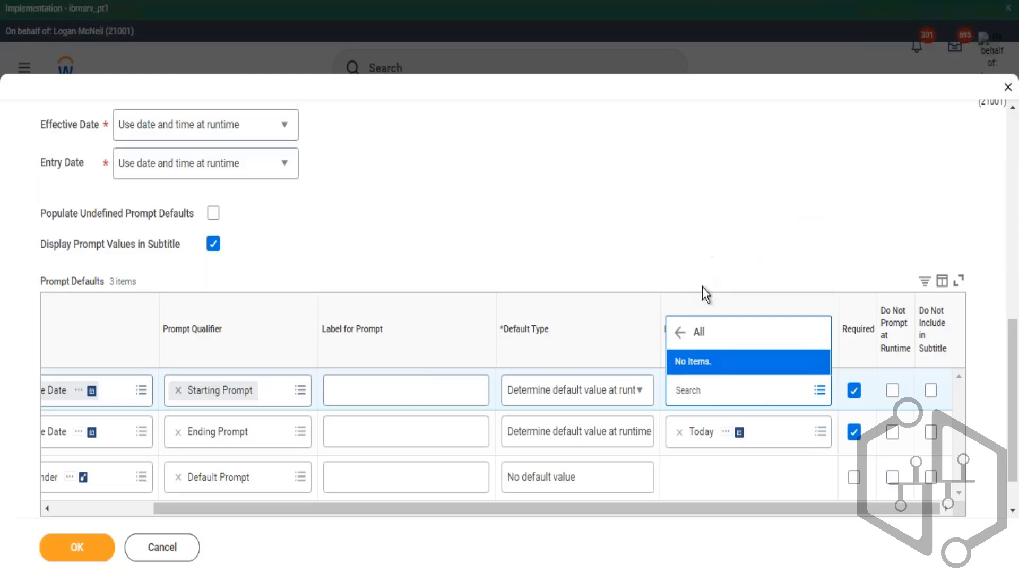
left_click(681, 334)
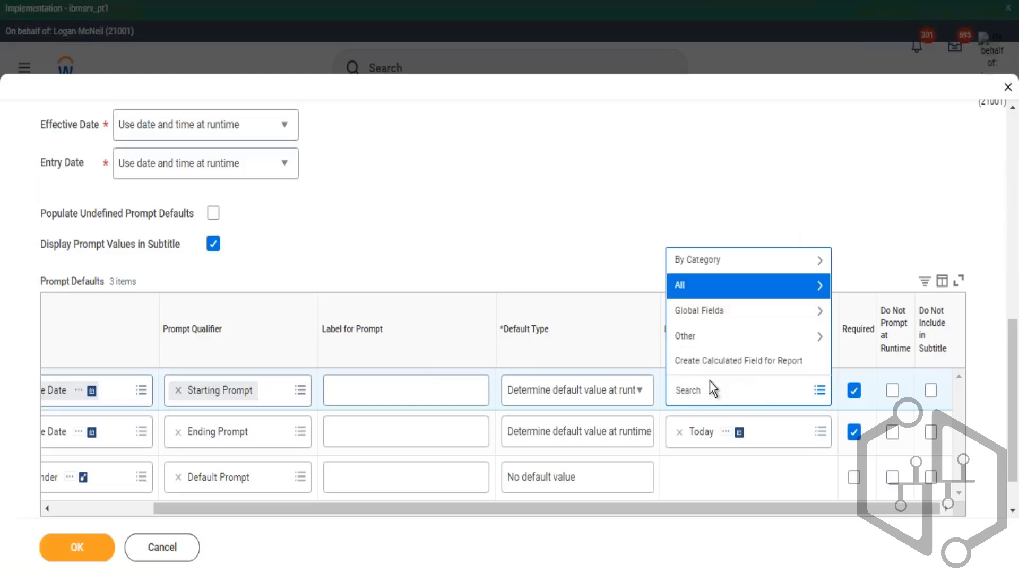
left_click(718, 318)
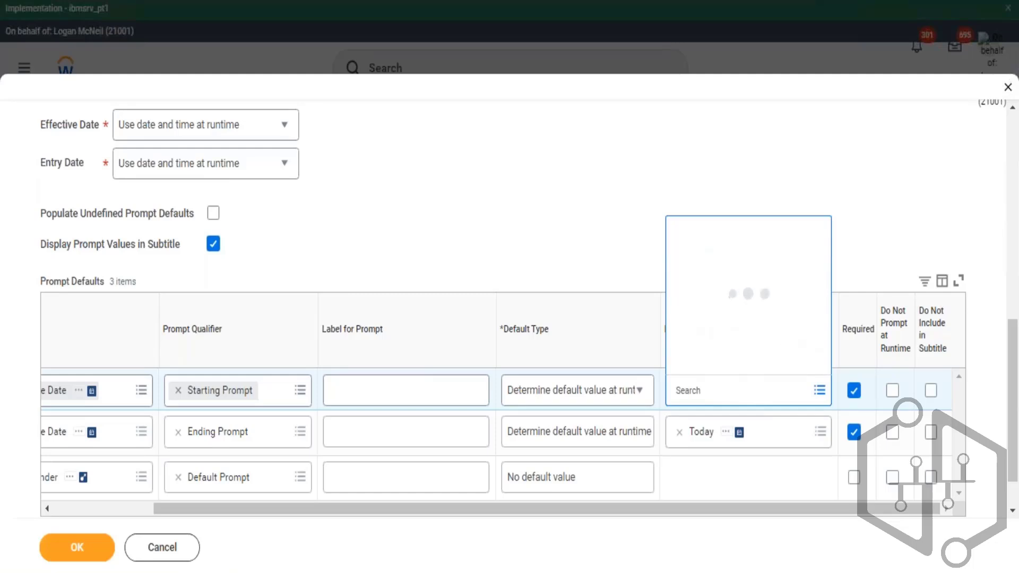
left_click(715, 365)
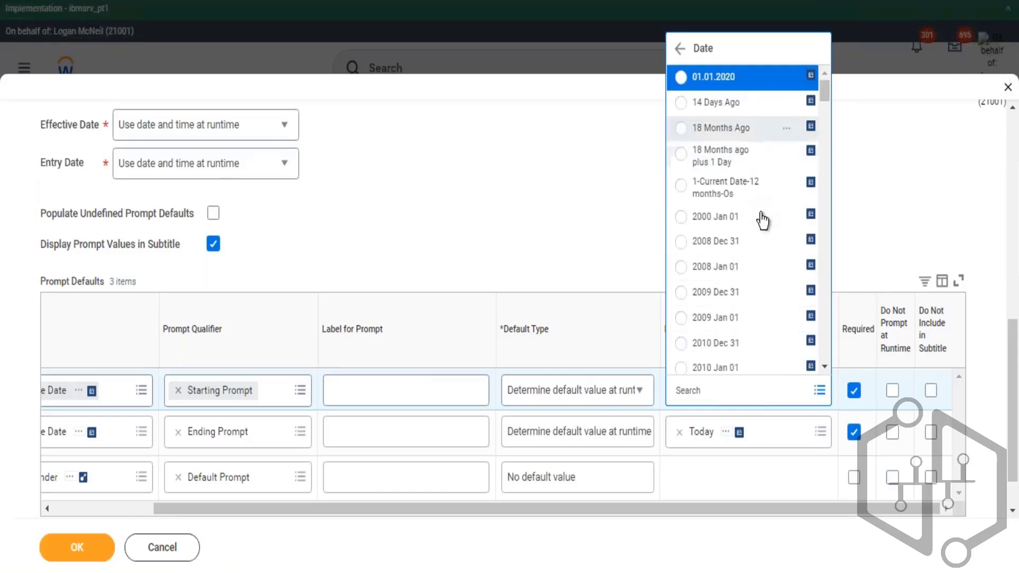
left_click(703, 394)
type("to")
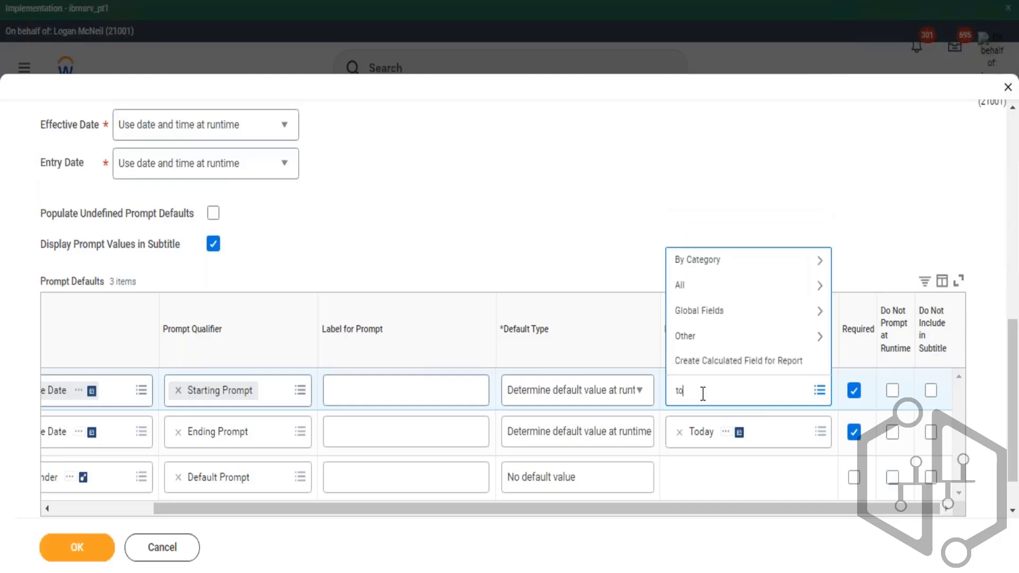
type("day")
key("Return")
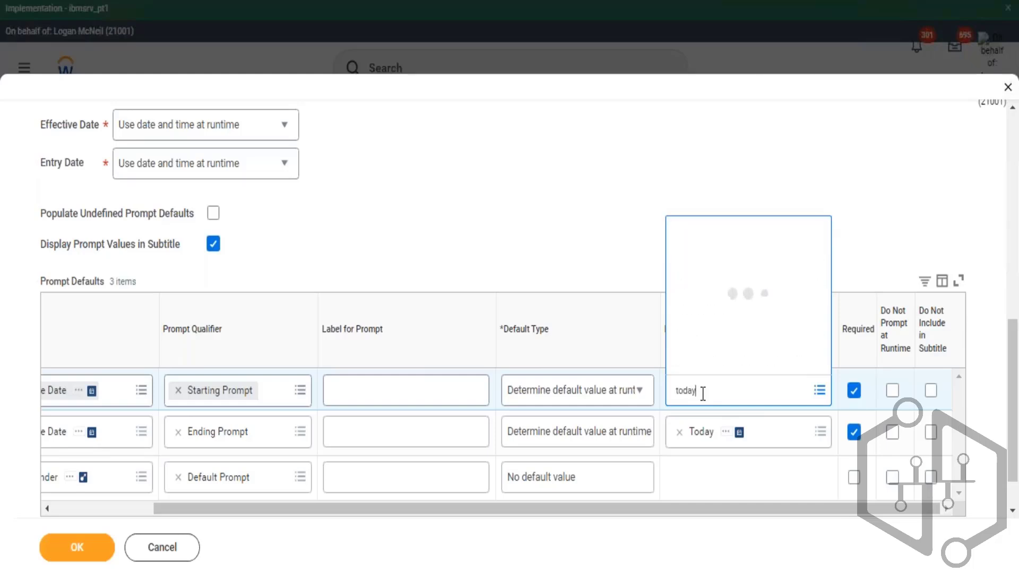
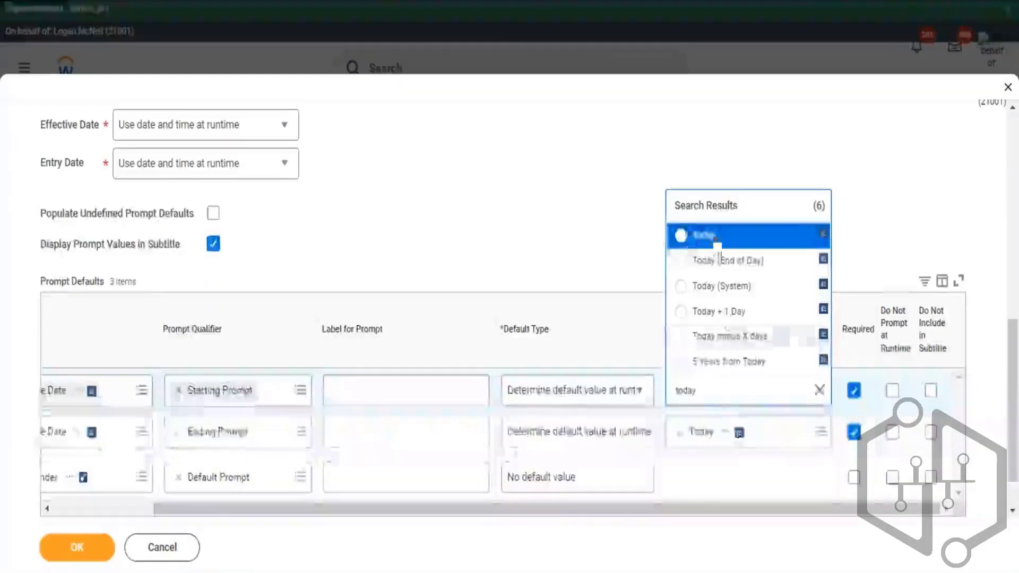
- Replace the Starting Prompt default value with a new calculated field using the Increment or Decrement Date function
left_click(830, 136)
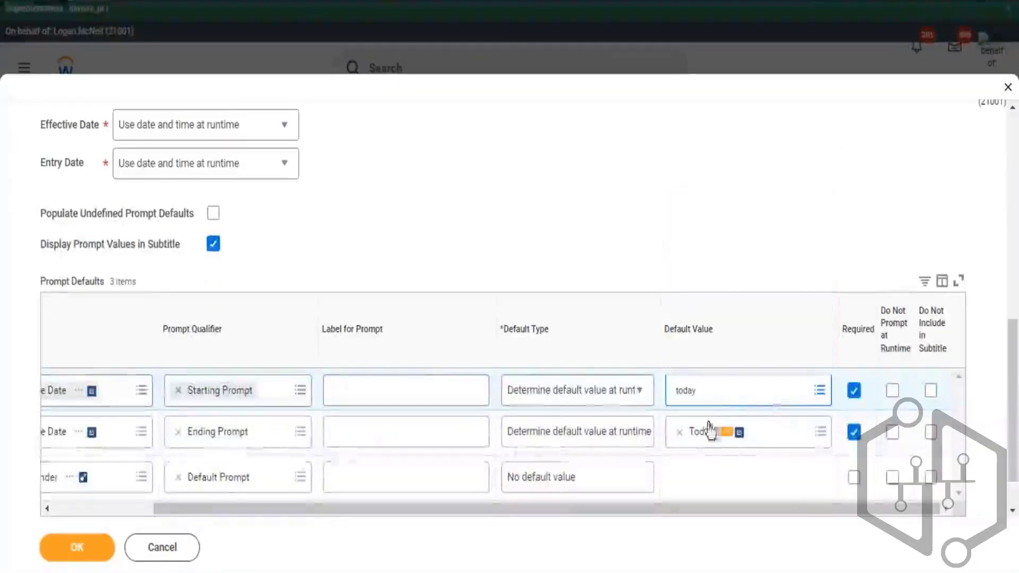
left_click(723, 391)
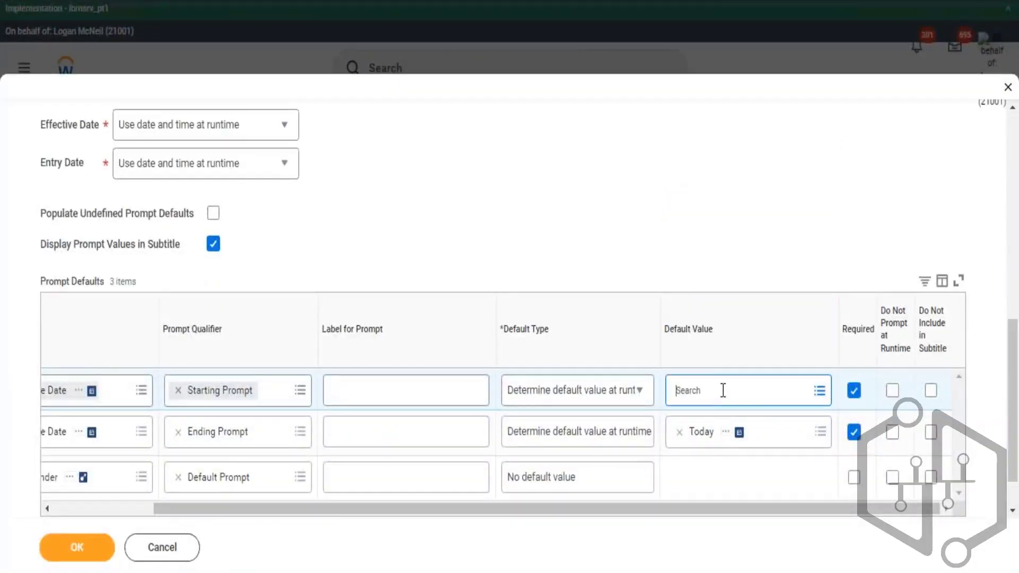
left_click(723, 390)
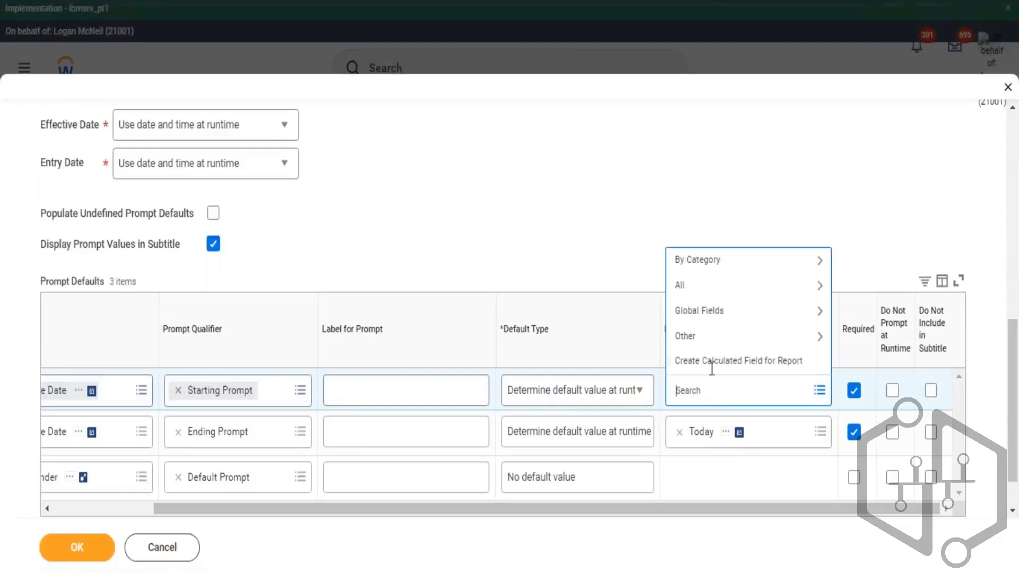
left_click(746, 368)
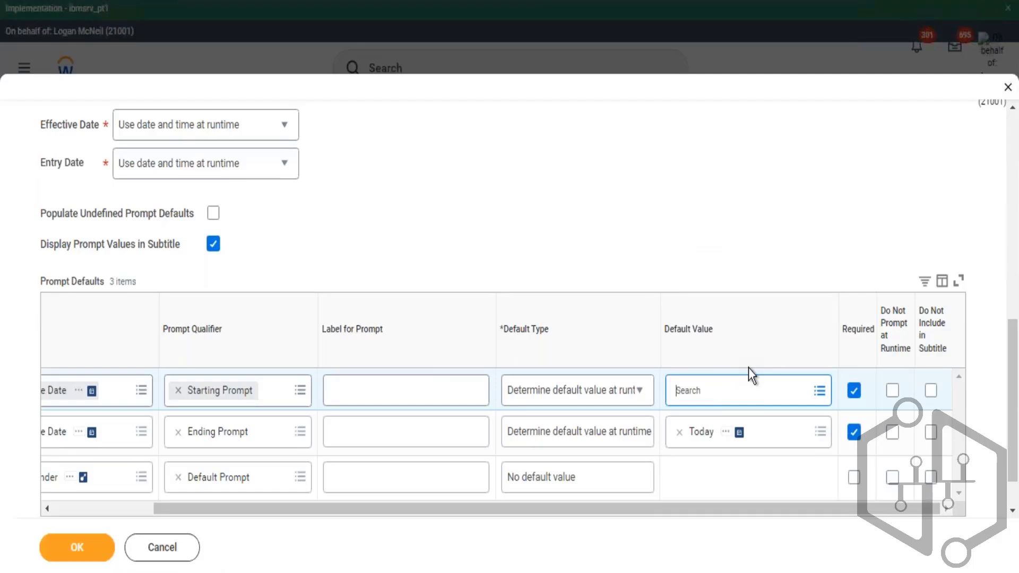
left_click(131, 303)
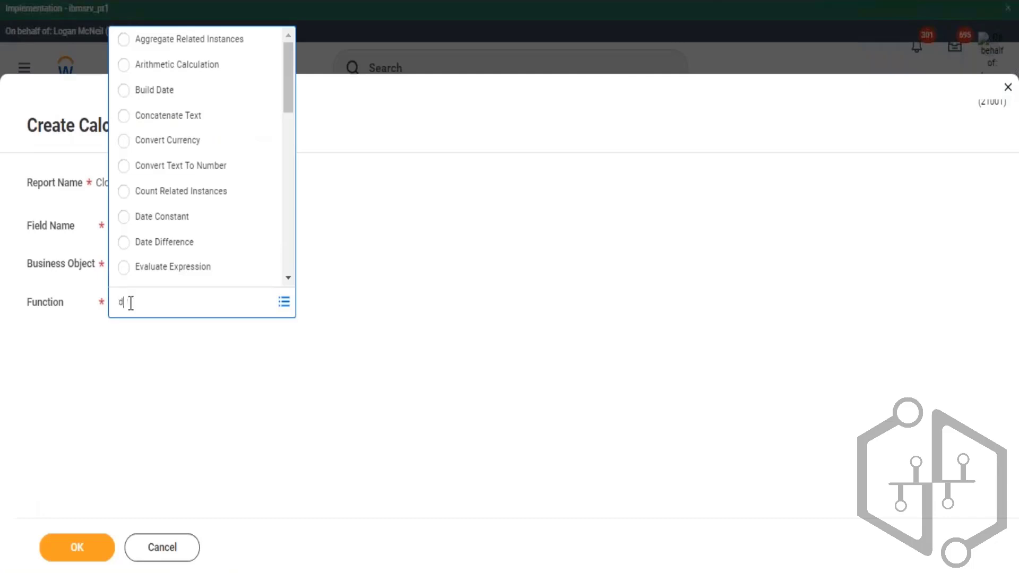
type("date")
key("Return")
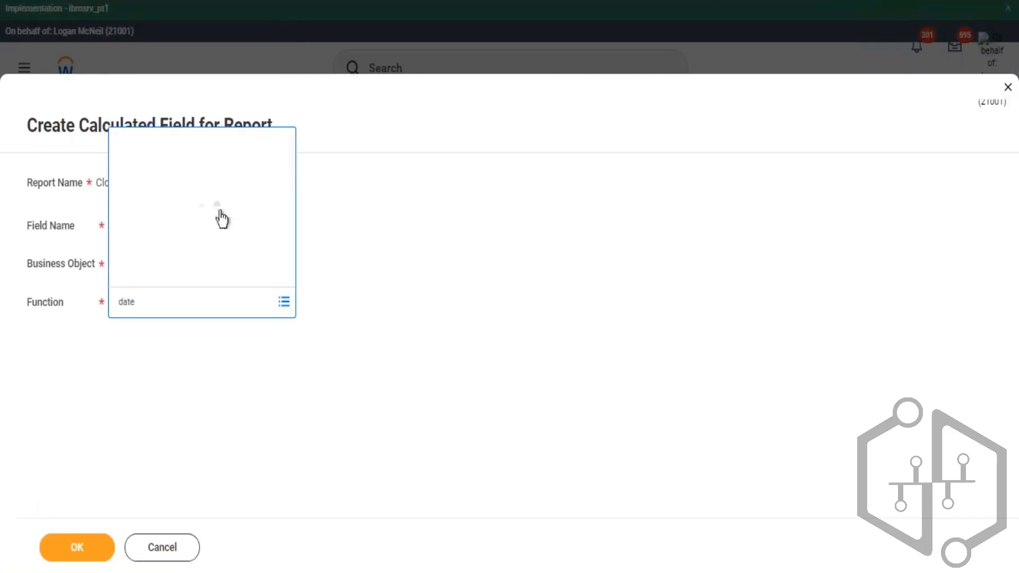
left_click(205, 226)
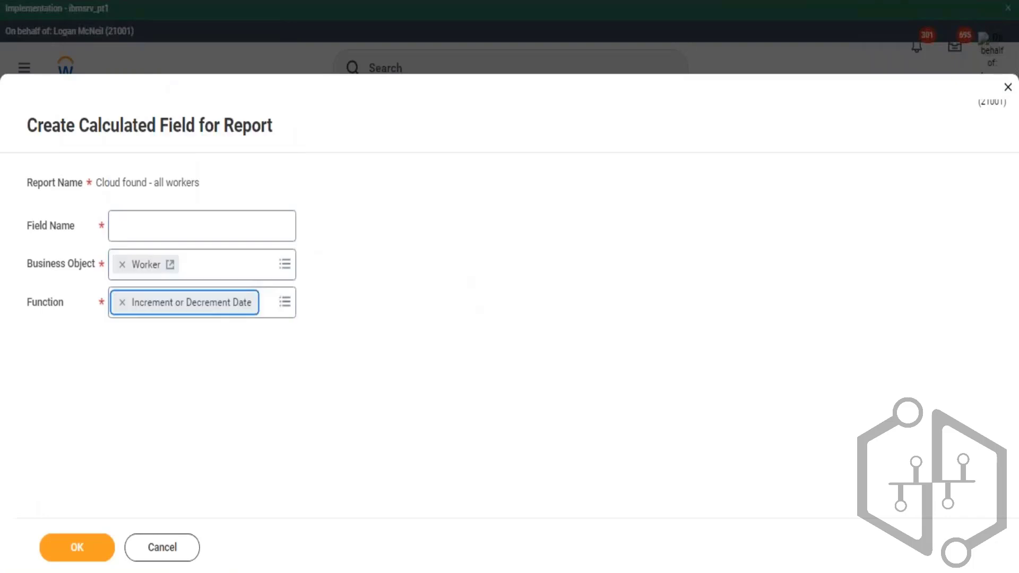
- Set the calculated field's business object to Global and name it Today - 6 Months, then continue
left_click(122, 265)
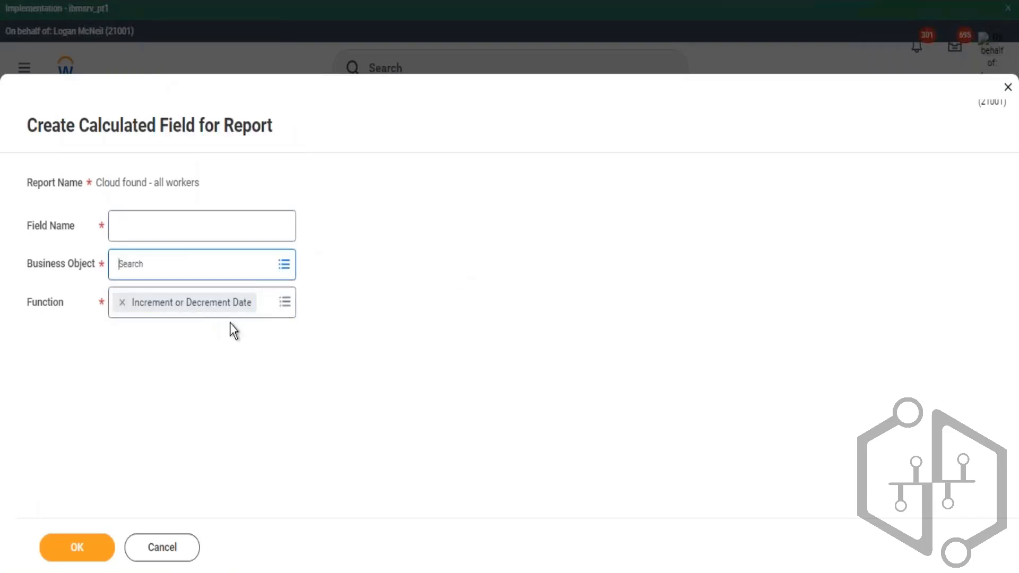
type("globap")
key("BackSpace")
type("l")
key("Return")
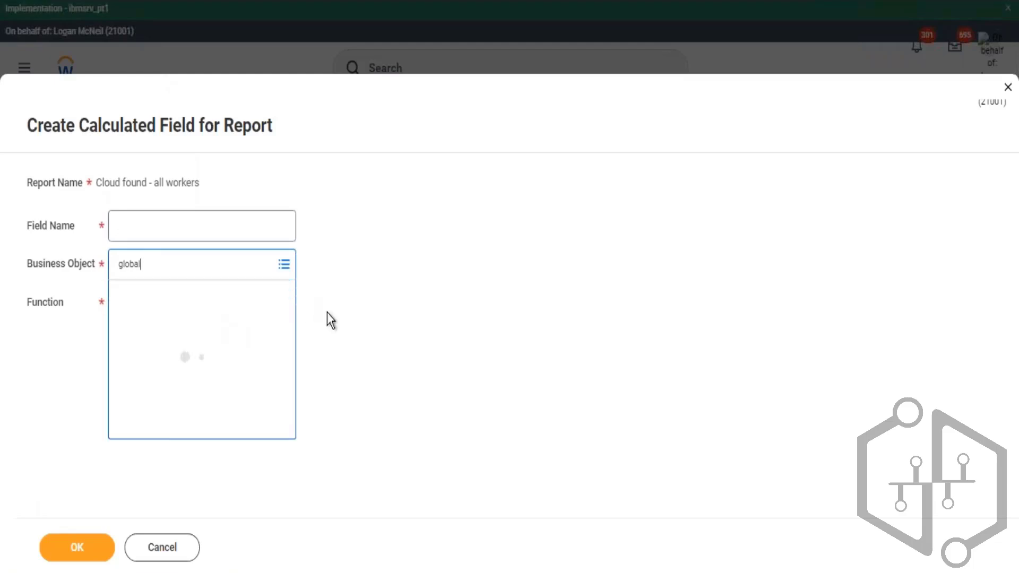
left_click(141, 333)
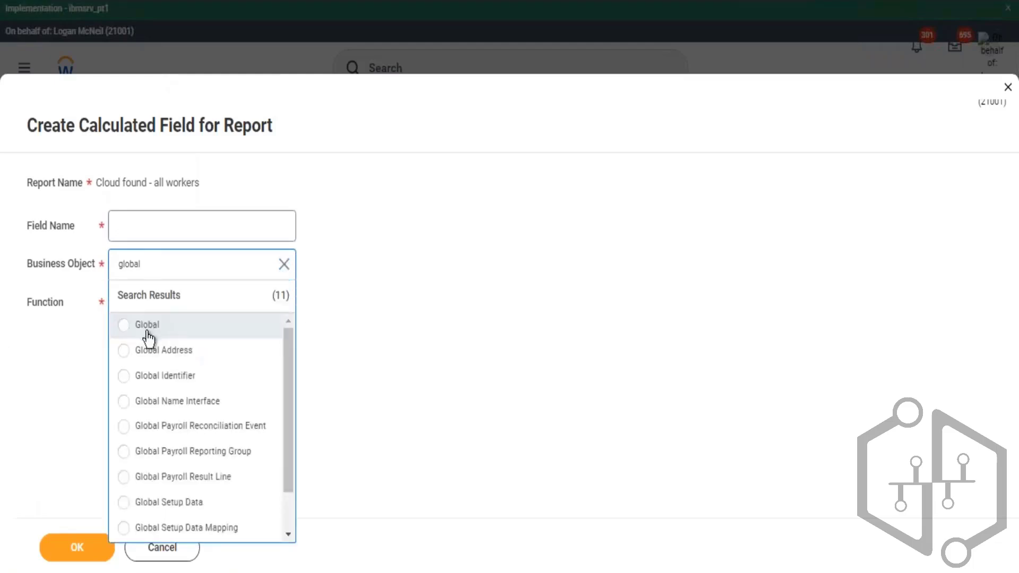
left_click(253, 235)
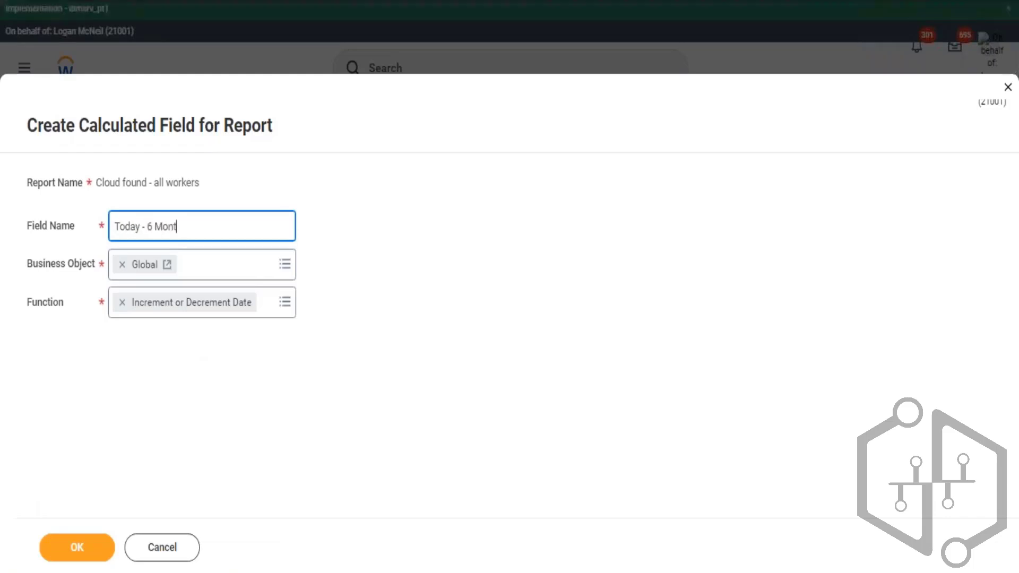
left_click(82, 555)
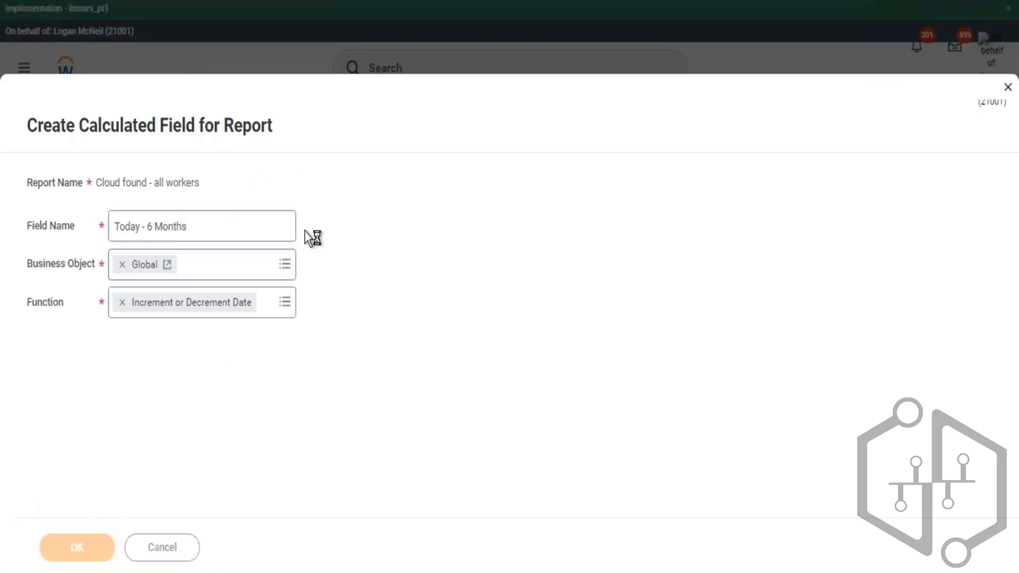
- Set the calculated field's Date Field to Today
scroll(342, 224, "down", 2)
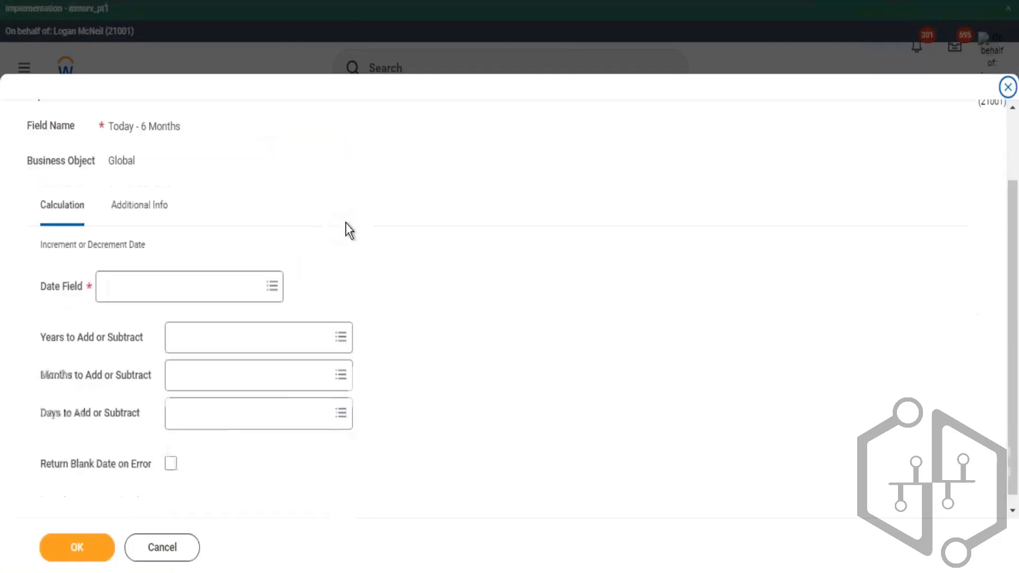
scroll(197, 214, "up", 2)
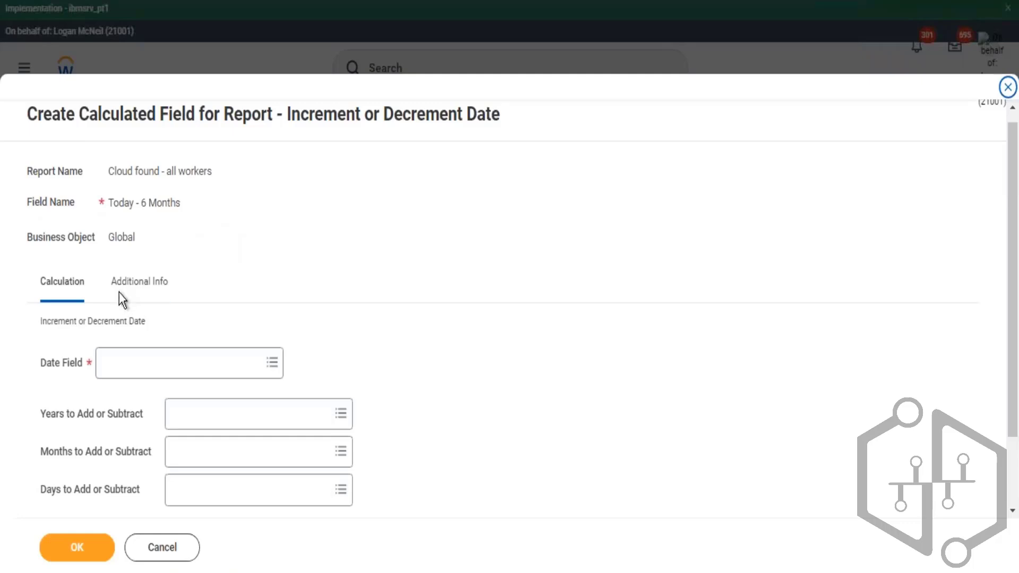
double_click(491, 114)
left_click(136, 377)
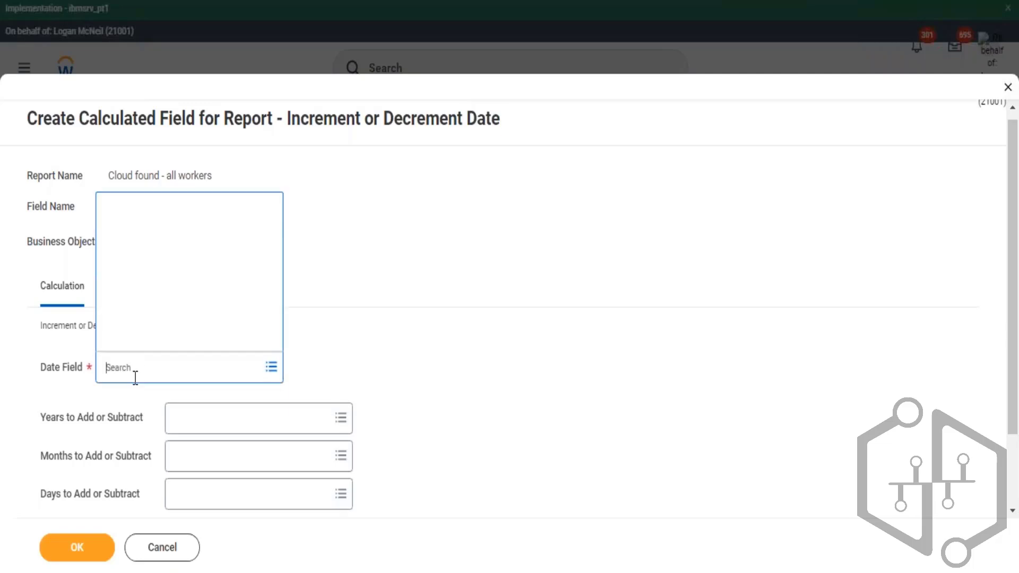
type("today")
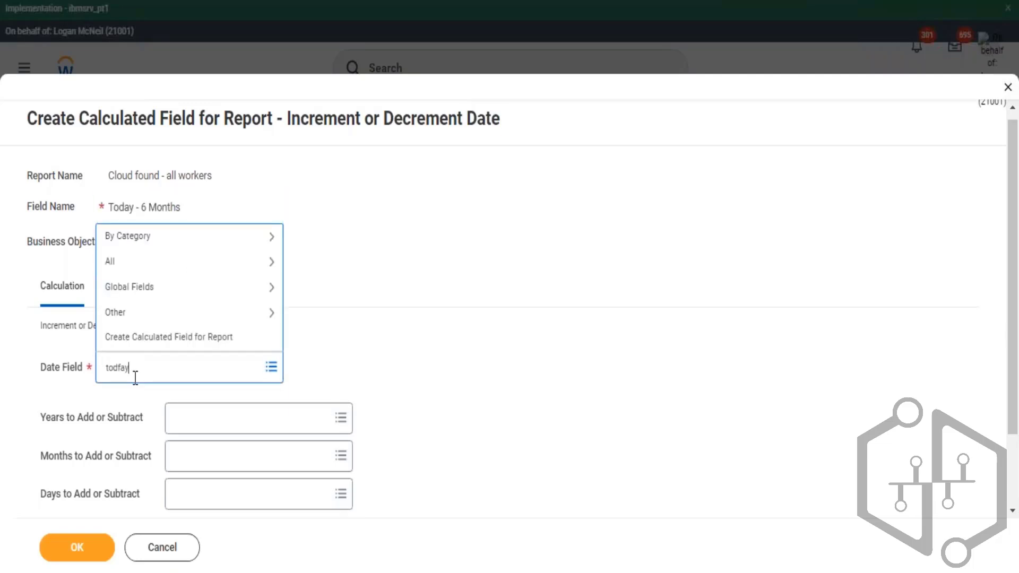
key("Return")
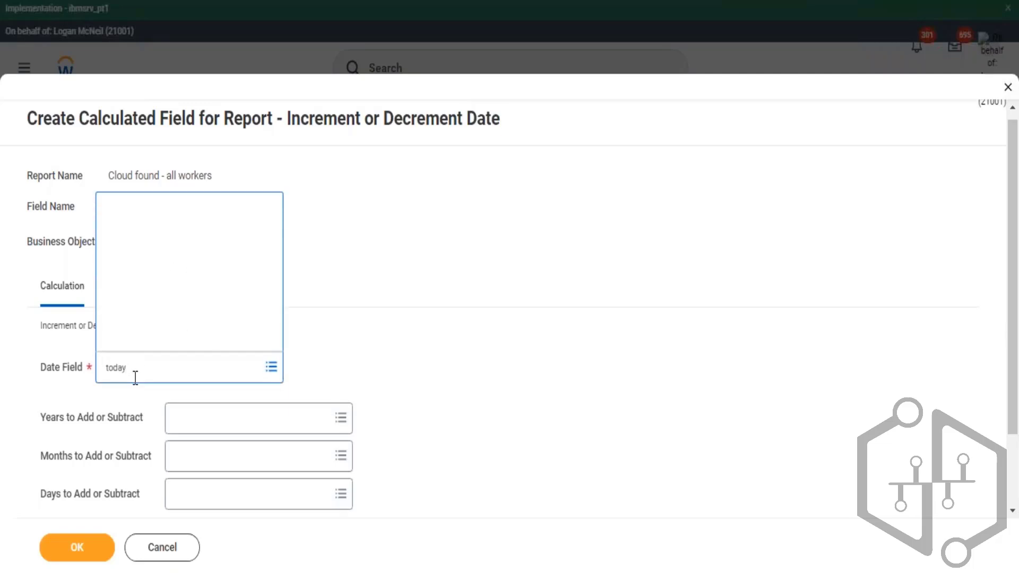
left_click(144, 215)
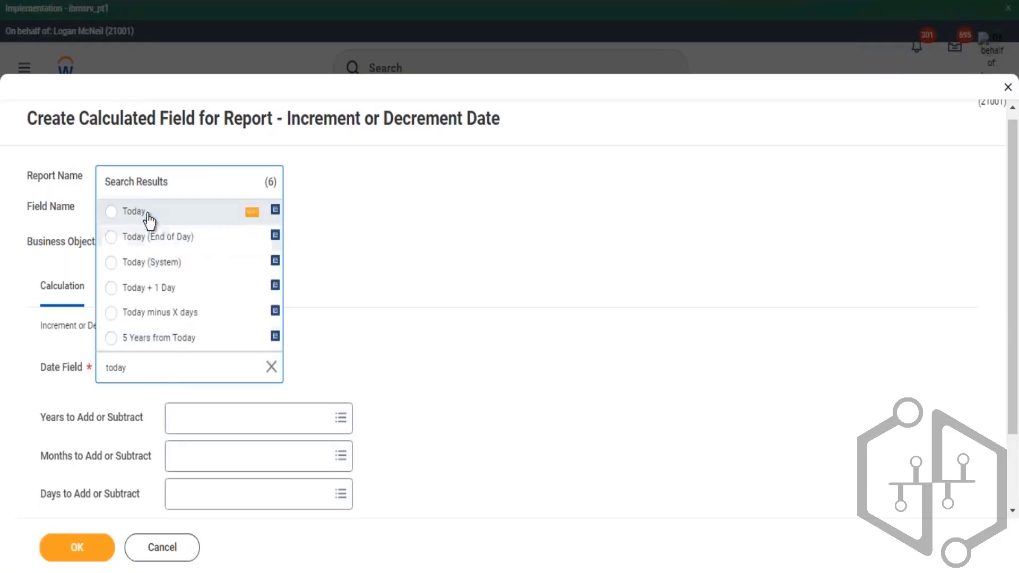
- Set Months to Add or Subtract to -6
scroll(476, 295, "down", 2)
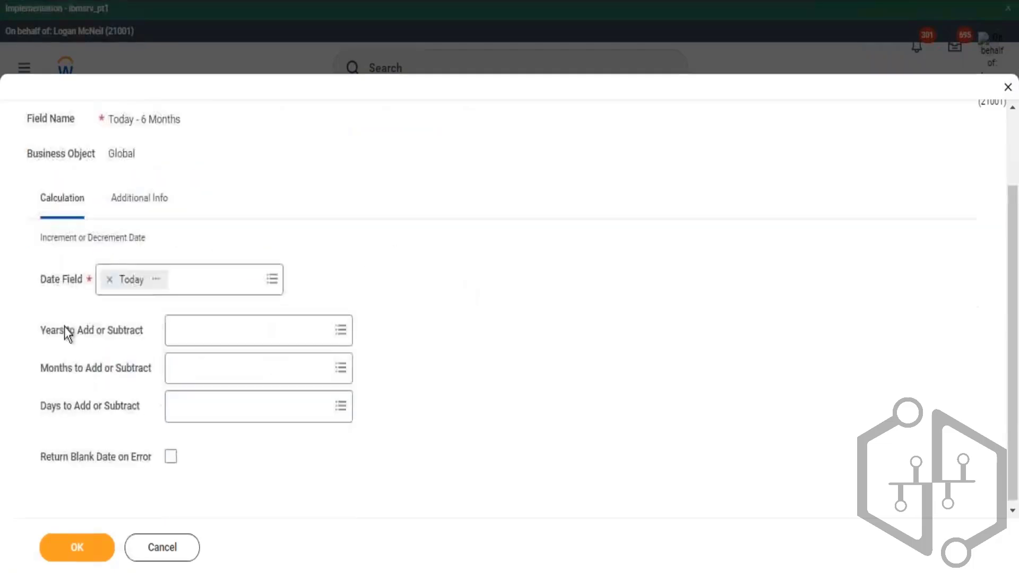
left_click_drag(141, 119, 118, 394)
left_click(196, 391)
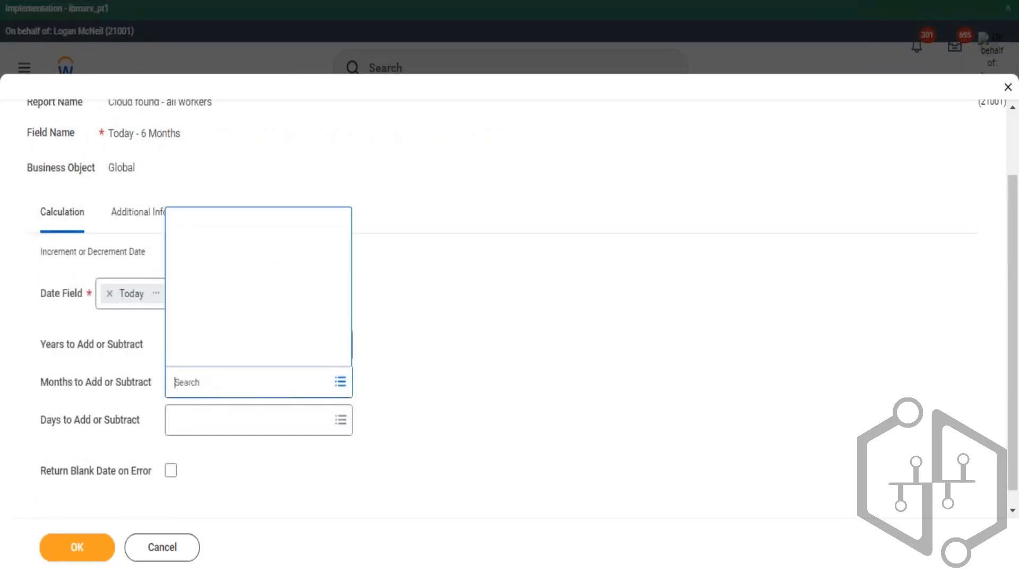
type("6")
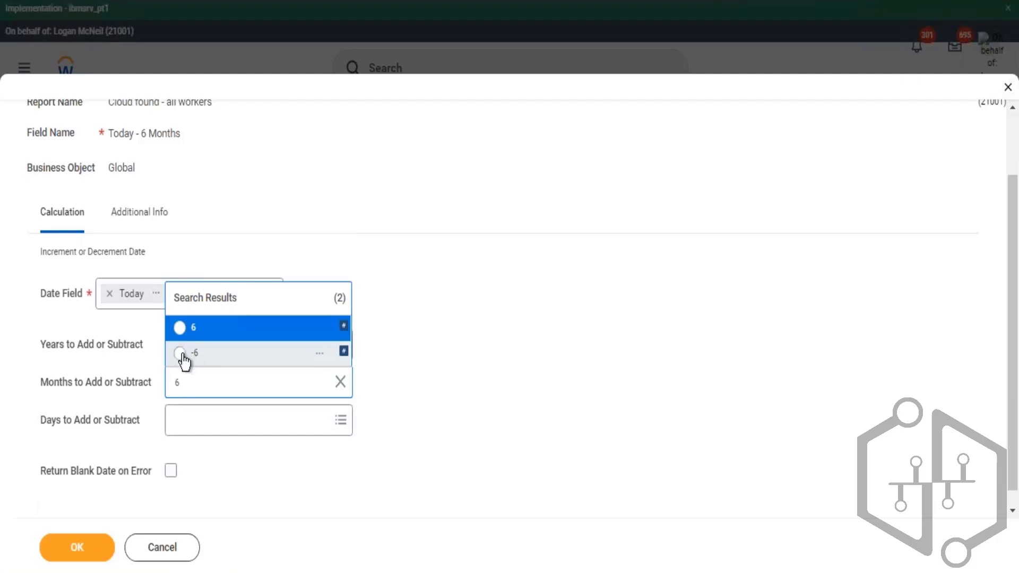
left_click(181, 355)
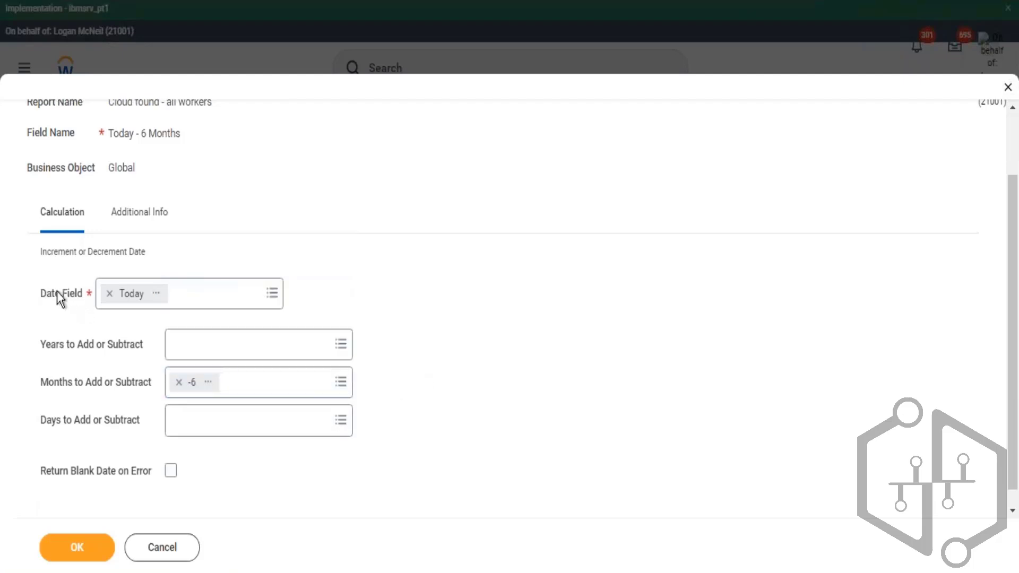
left_click_drag(84, 298, 154, 294)
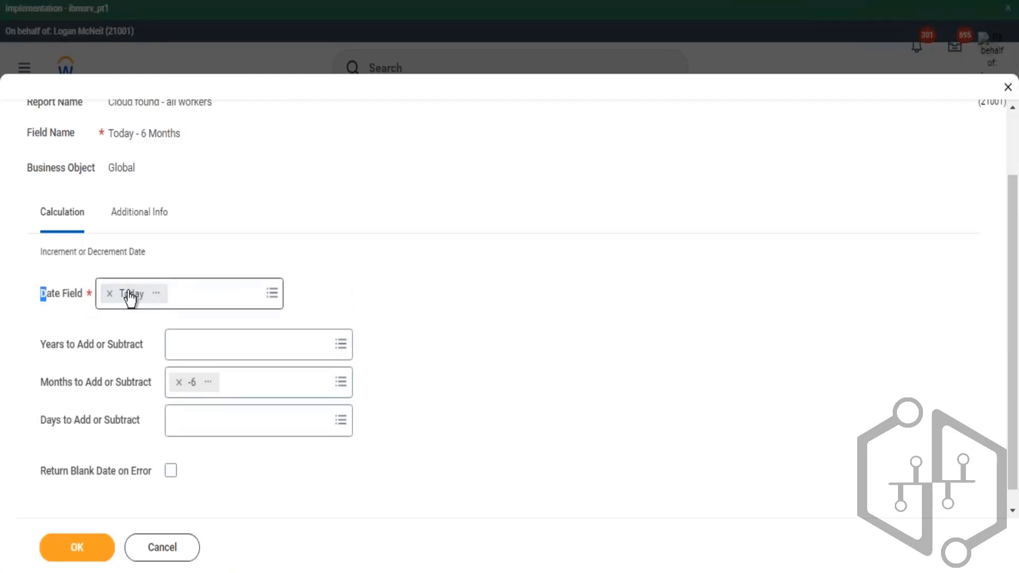
left_click_drag(43, 387, 132, 384)
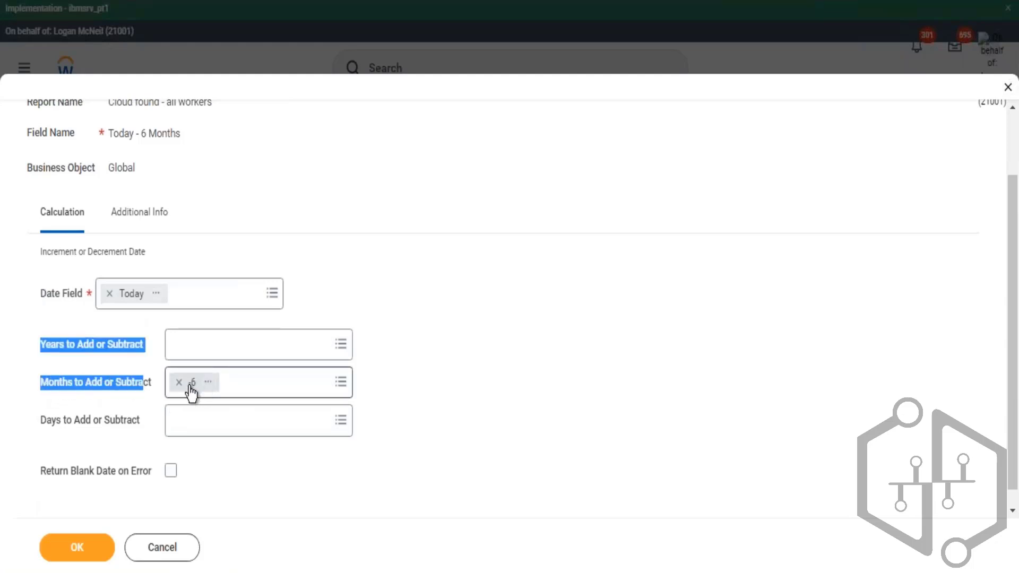
left_click(76, 400)
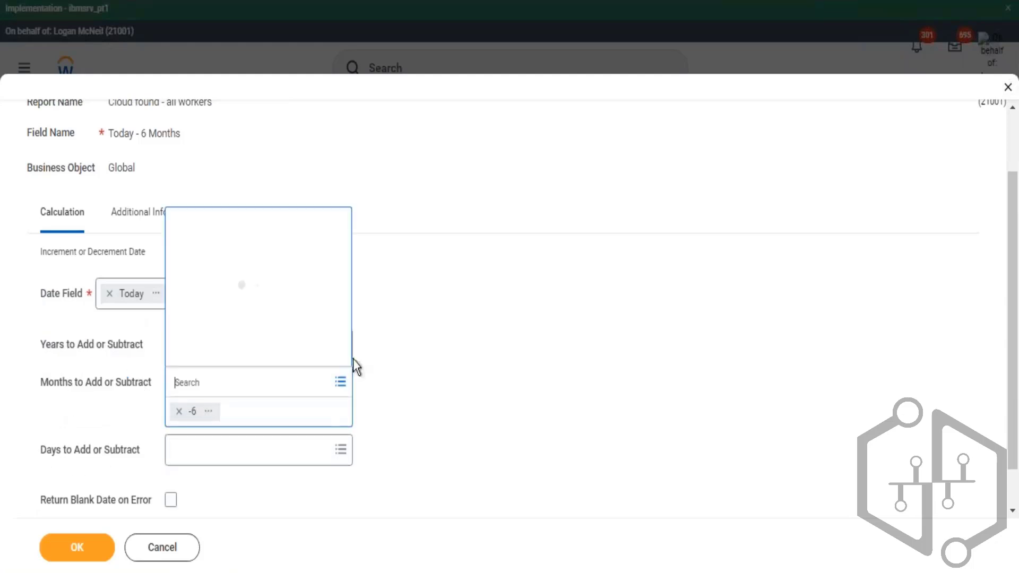
left_click(435, 333)
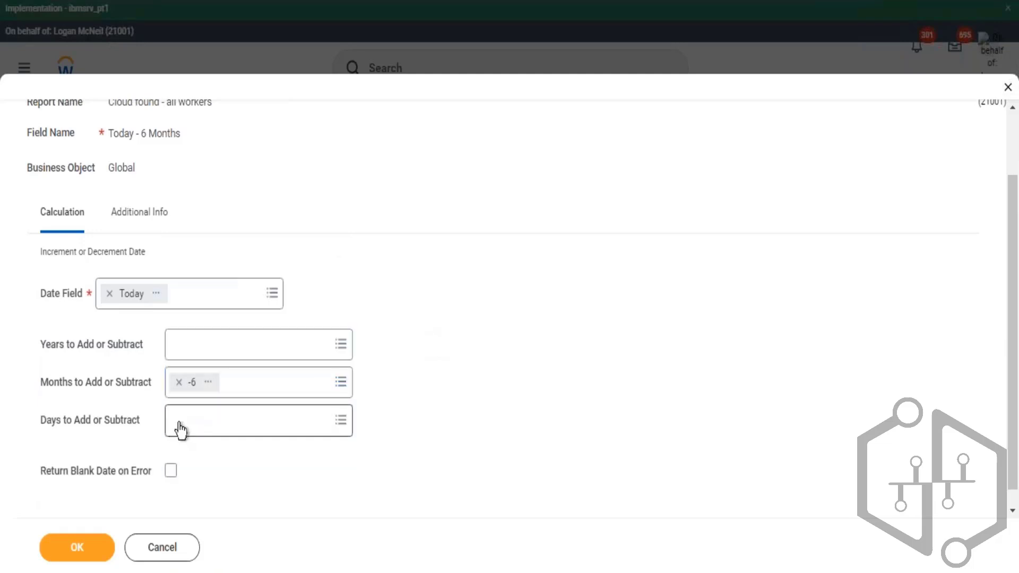
left_click(181, 430)
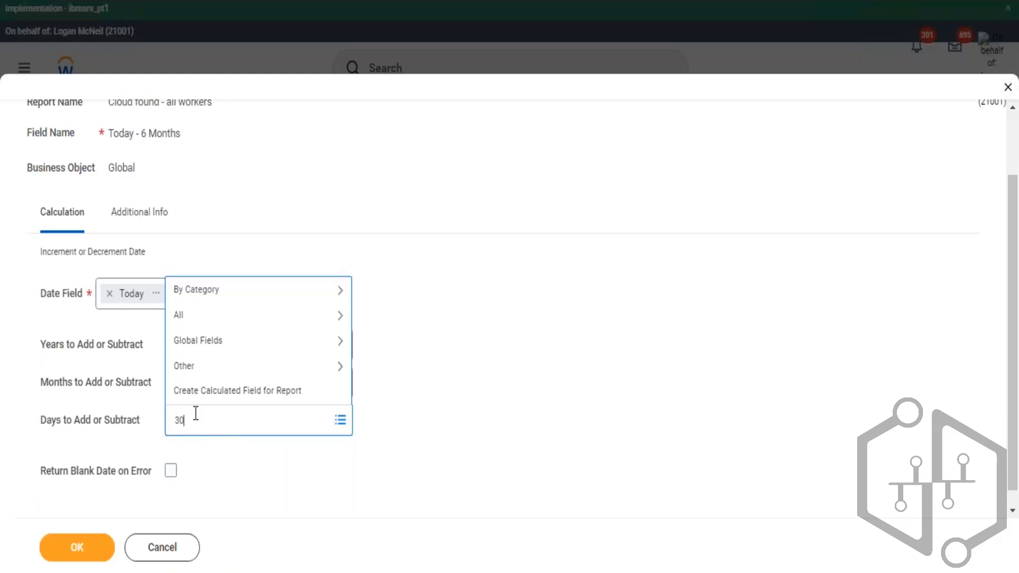
key("Return")
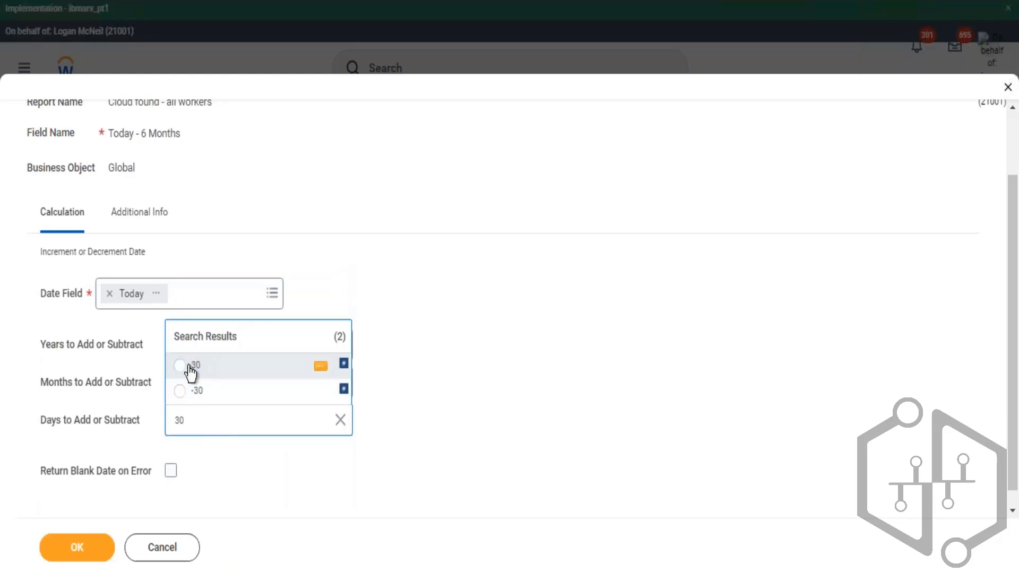
left_click(191, 372)
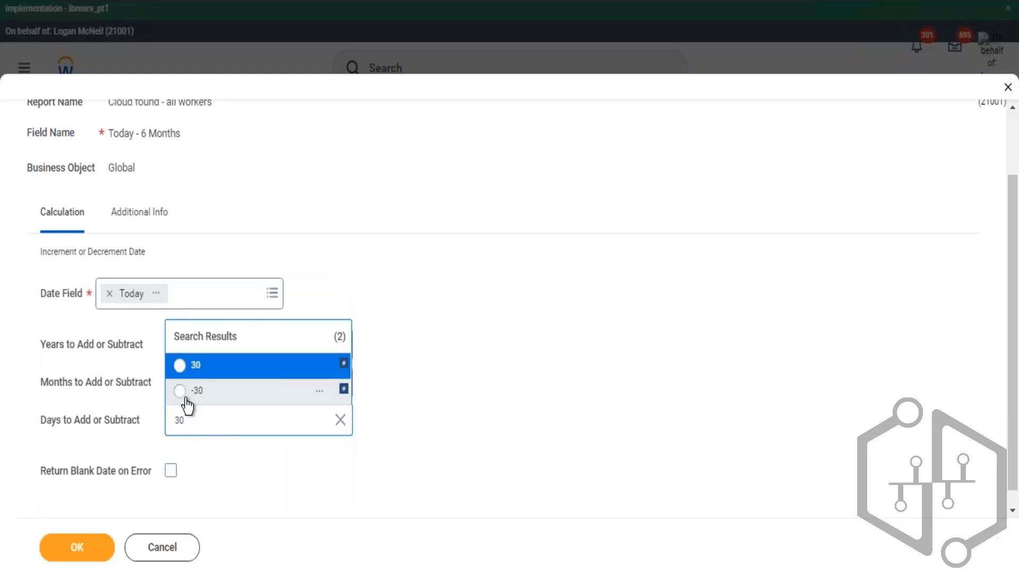
left_click(515, 317)
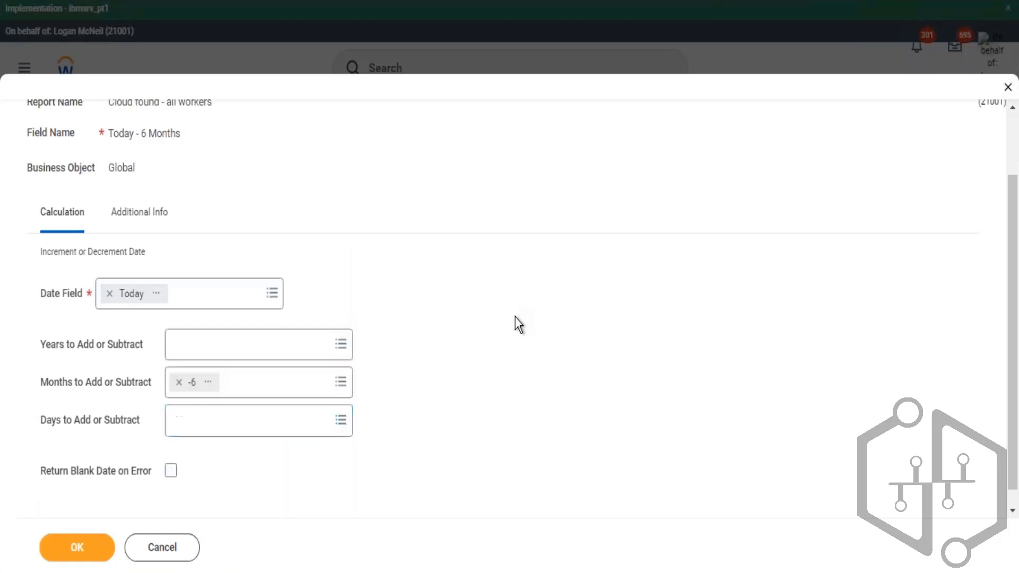
- Enable Return Blank Date on Error and save the Today - 6 Months calculated field
left_click(171, 470)
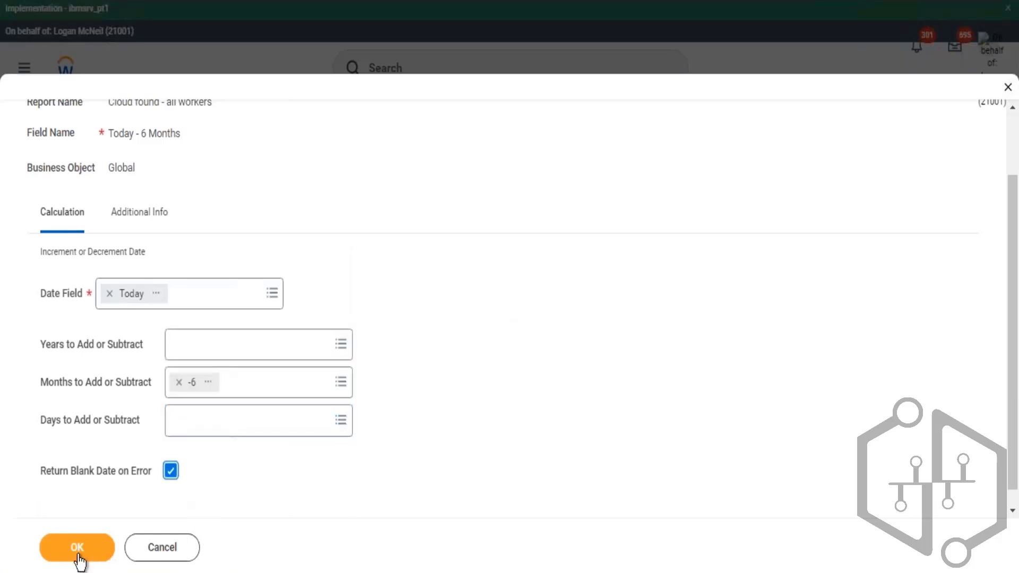
left_click(77, 549)
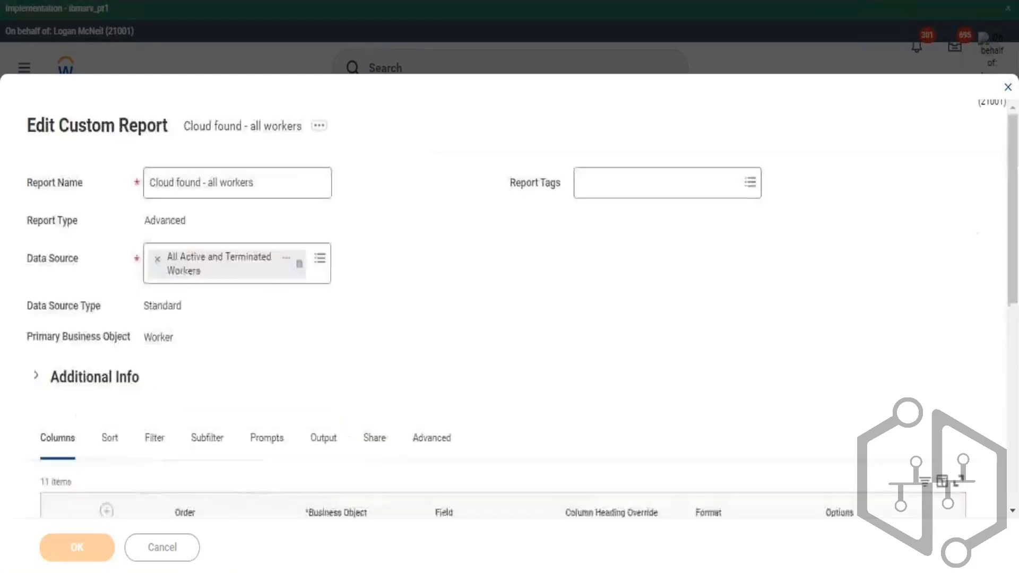
- Review the prompt defaults on the custom report's Prompts tab
scroll(329, 311, "down", 3)
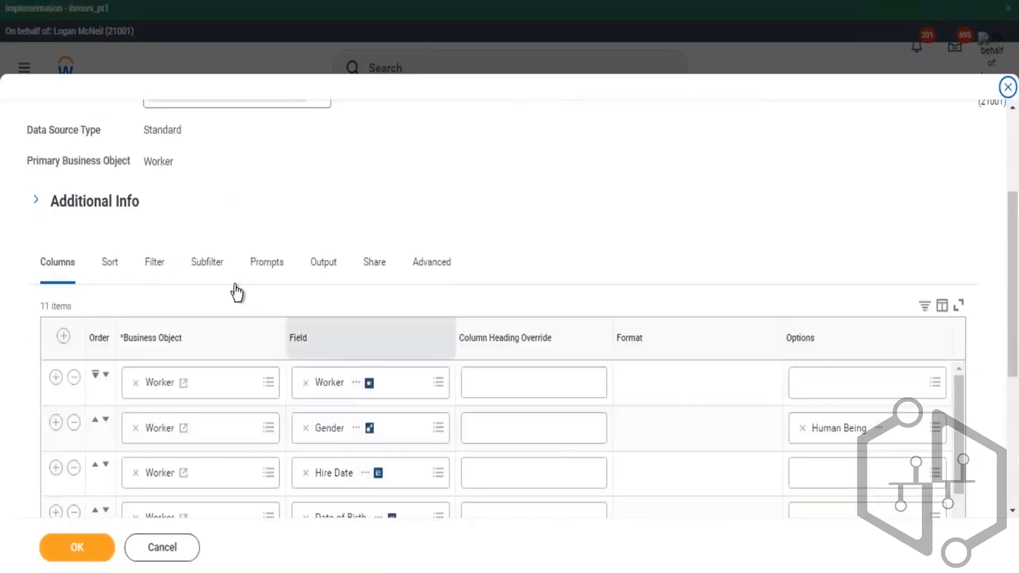
left_click(268, 264)
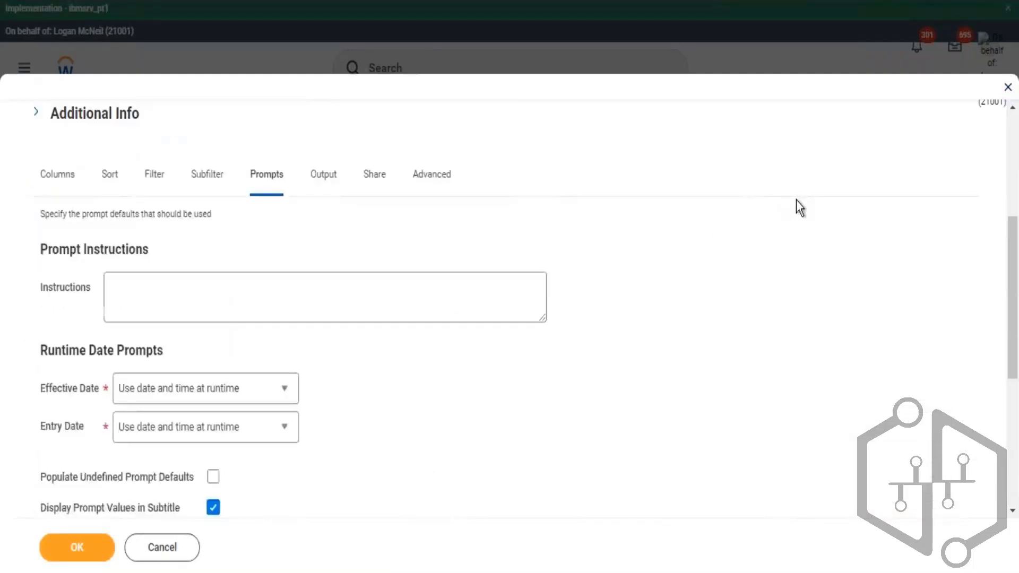
scroll(797, 201, "down", 5)
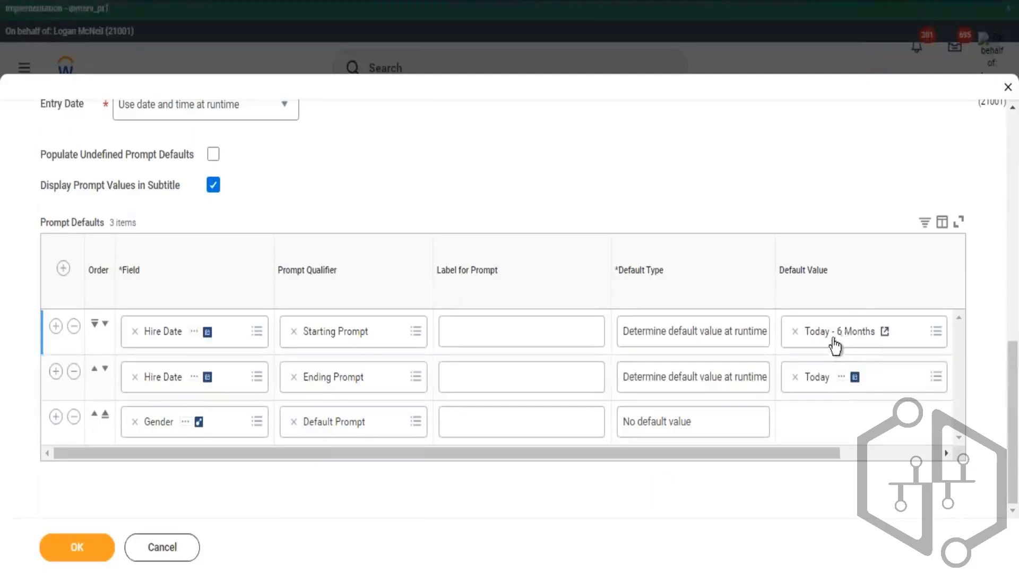
- Save the report, run it, and set the Starting Hire Date prompt to 01/01/2000
left_click(94, 560)
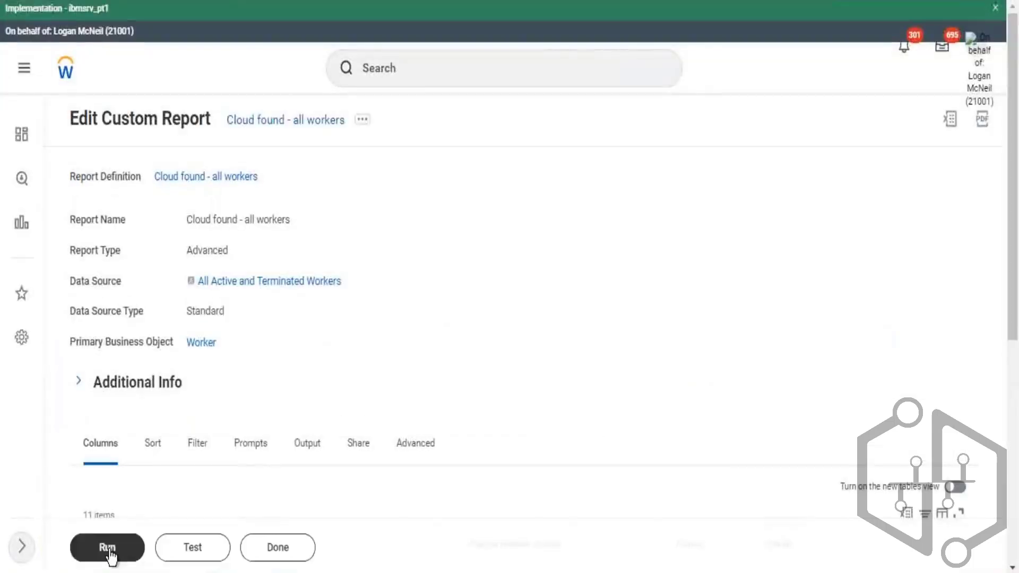
left_click(110, 554)
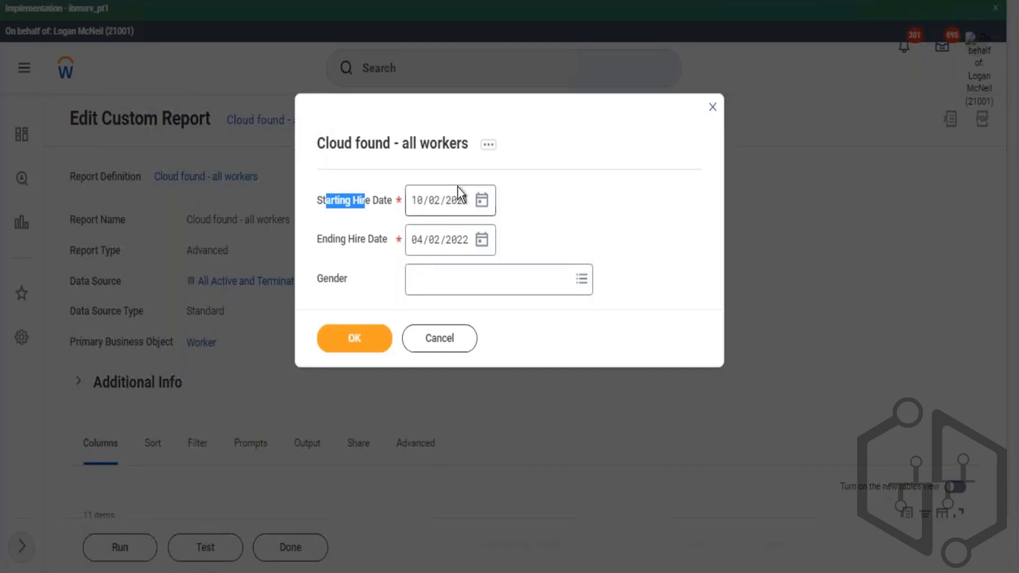
left_click(543, 195)
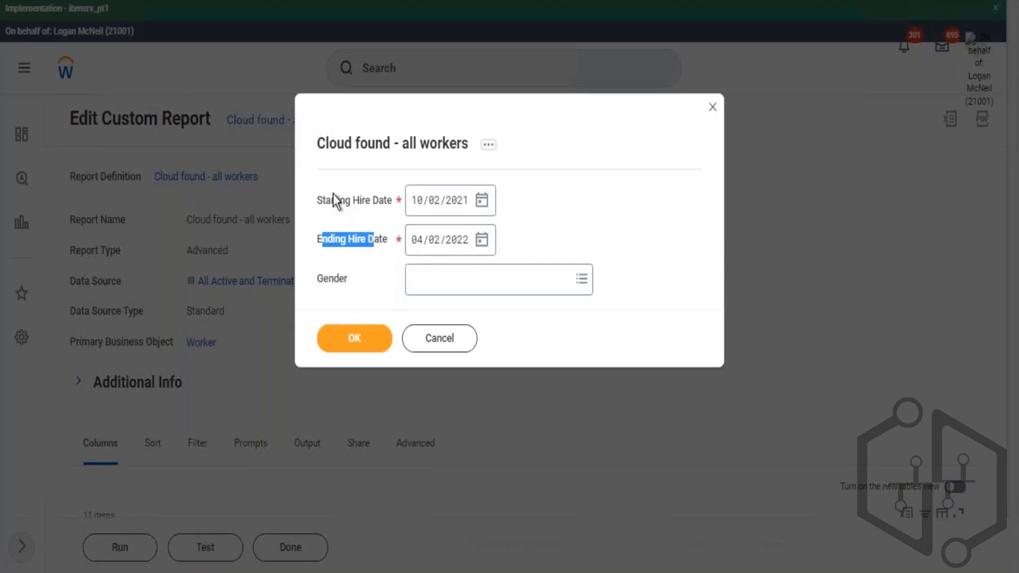
left_click_drag(335, 200, 427, 218)
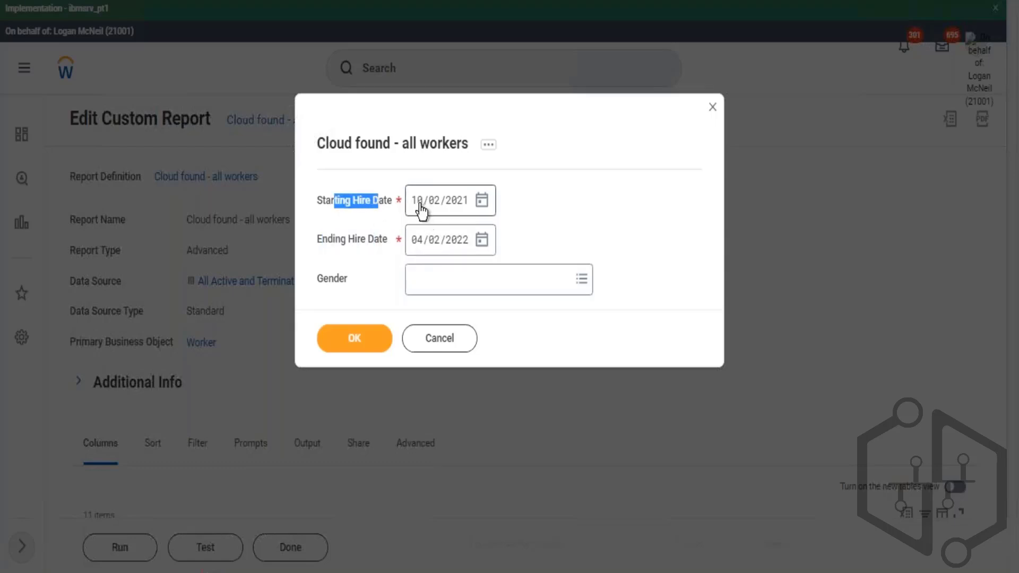
left_click(454, 209)
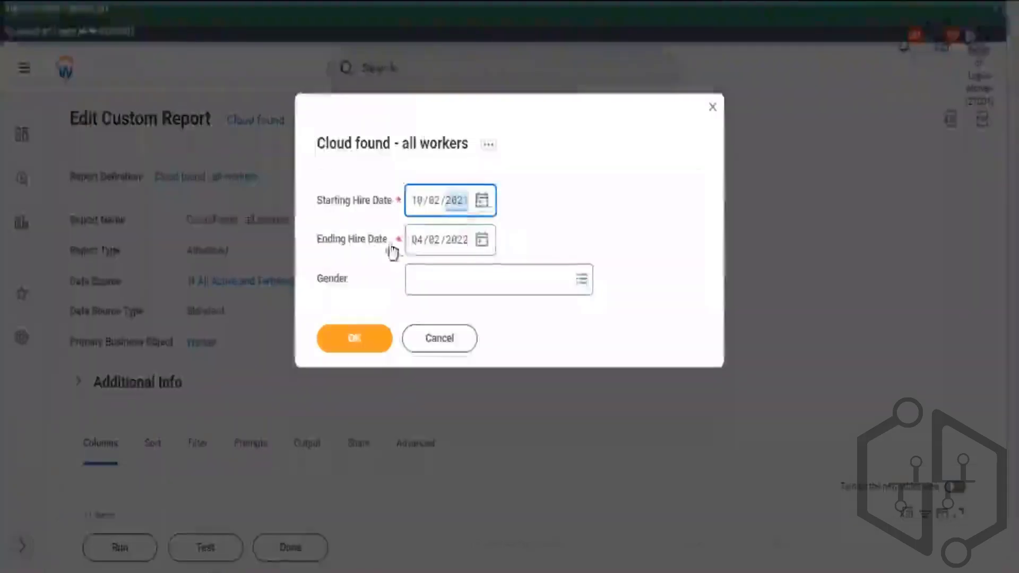
left_click_drag(418, 206, 466, 224)
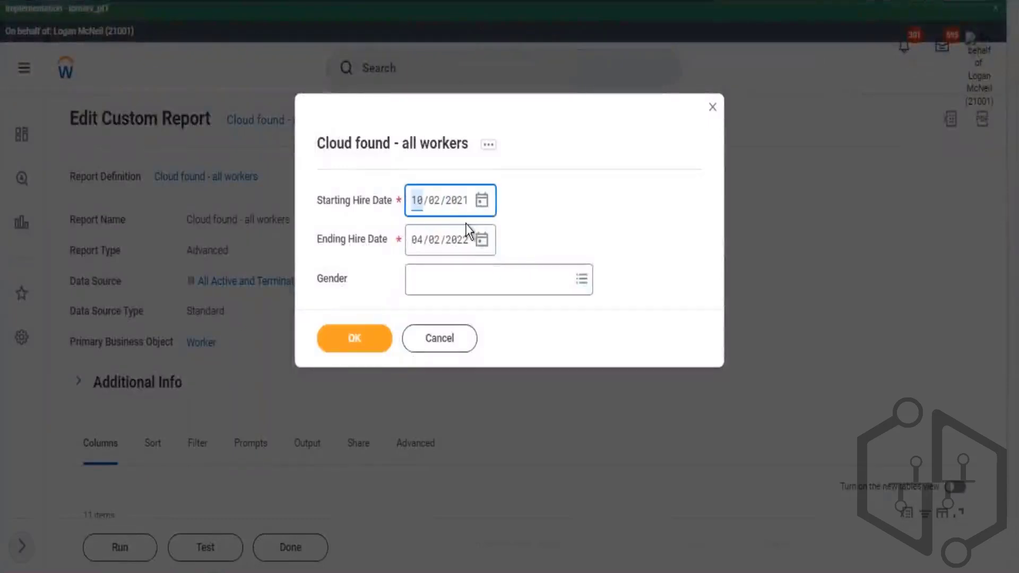
type("01010")
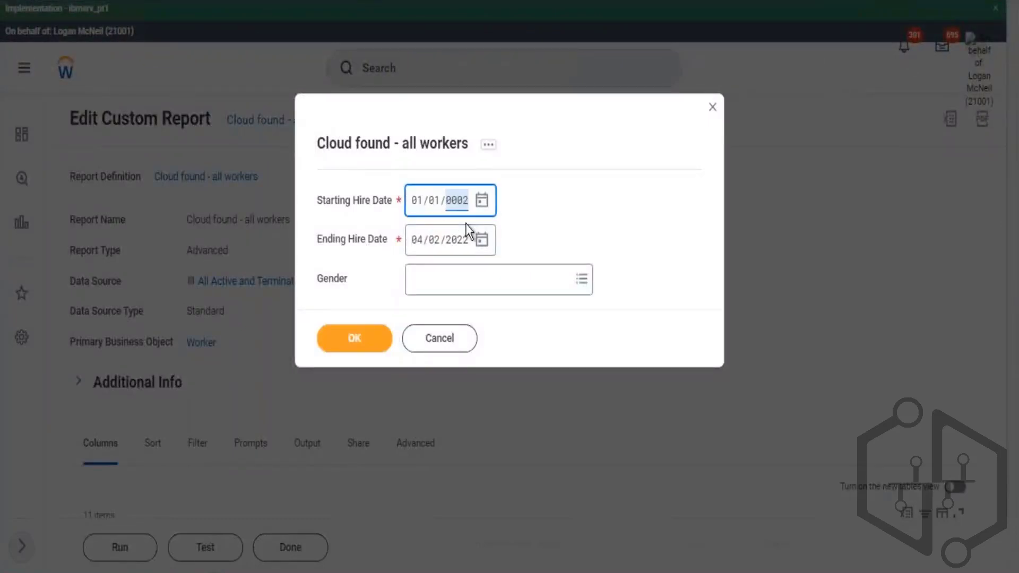
left_click(681, 178)
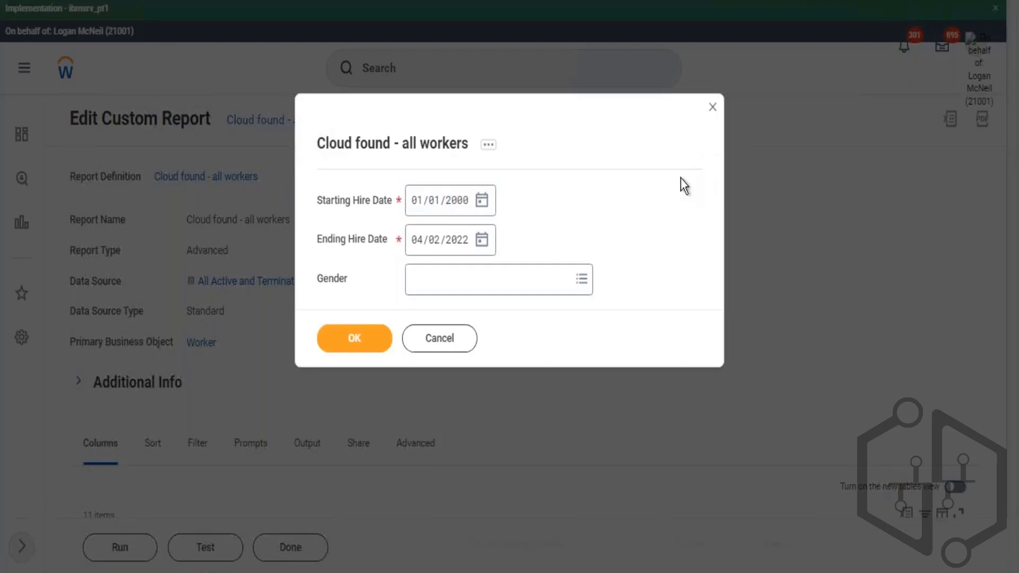
mouse_move(394, 239)
left_mouse_down()
mouse_move(317, 202)
mouse_move(404, 225)
left_mouse_up()
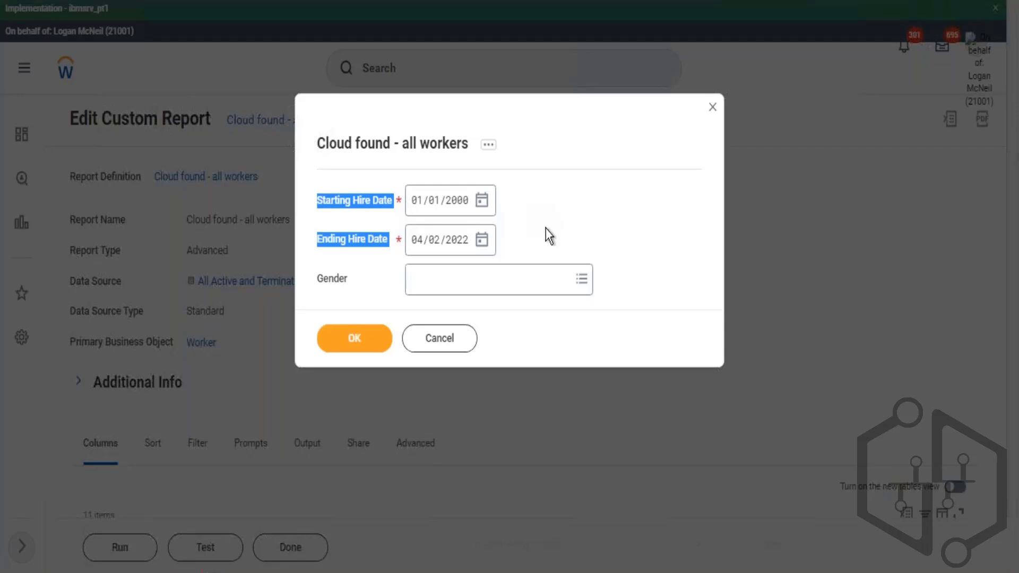
- Reopen the report for editing and set the starting Hire Date filter to compare against the Today - 6 Months field
left_click(437, 147)
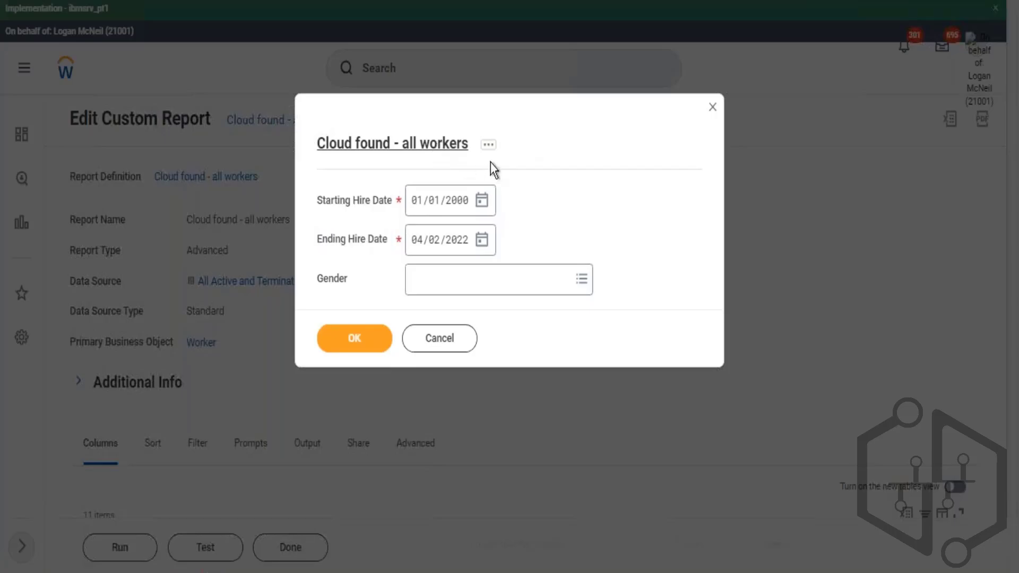
left_click(539, 323)
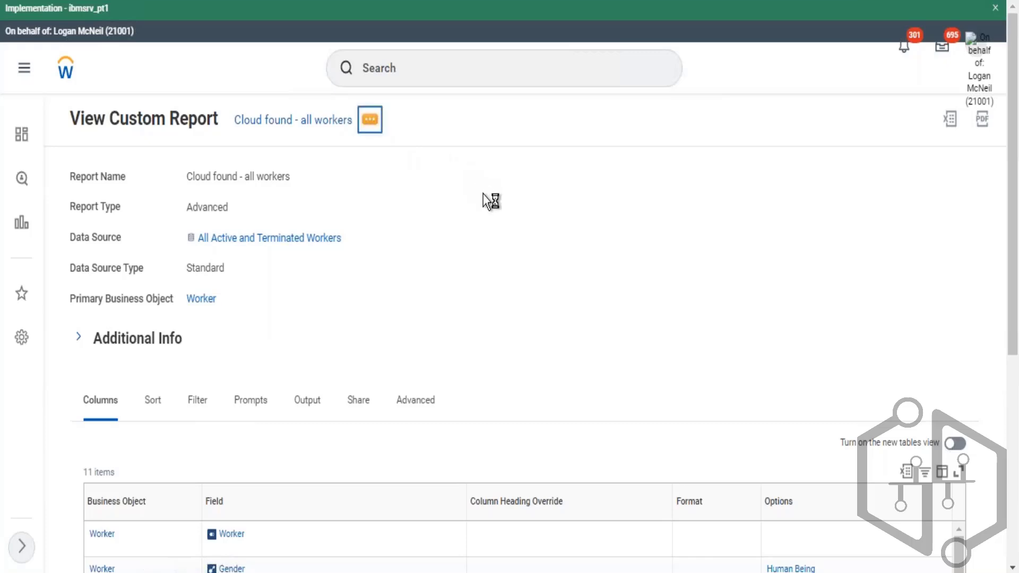
mouse_move(445, 178)
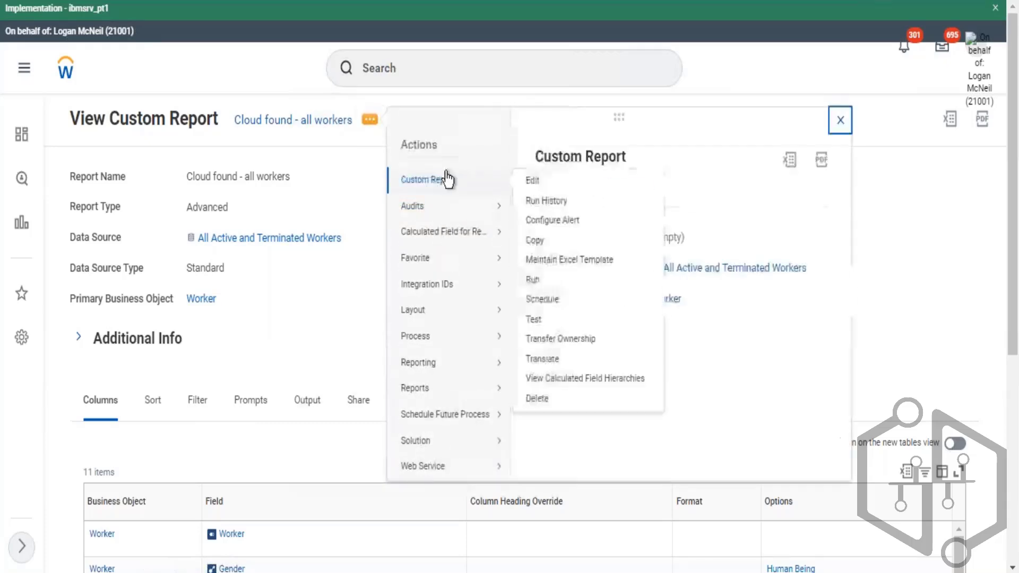
left_click(533, 181)
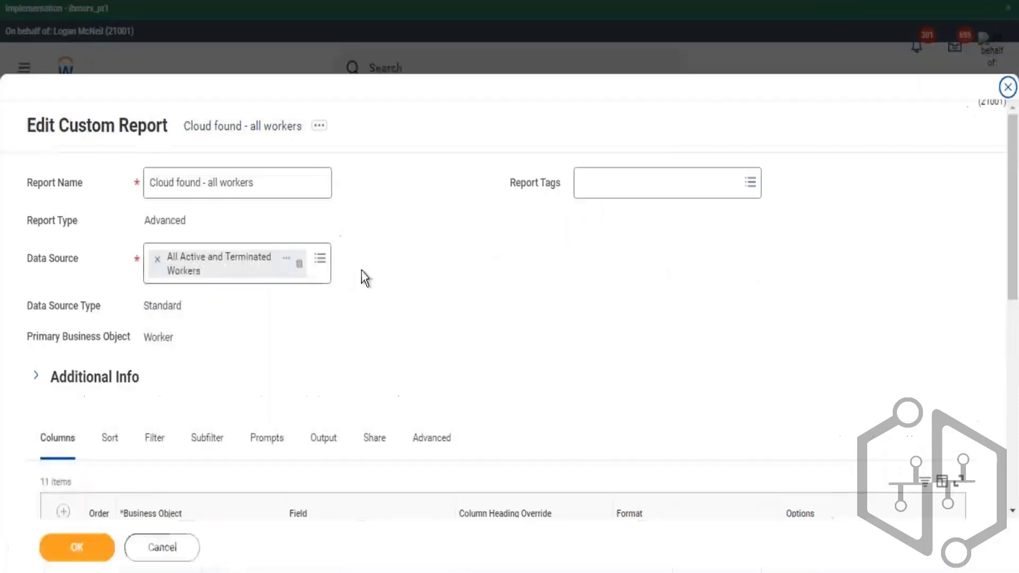
left_click(153, 436)
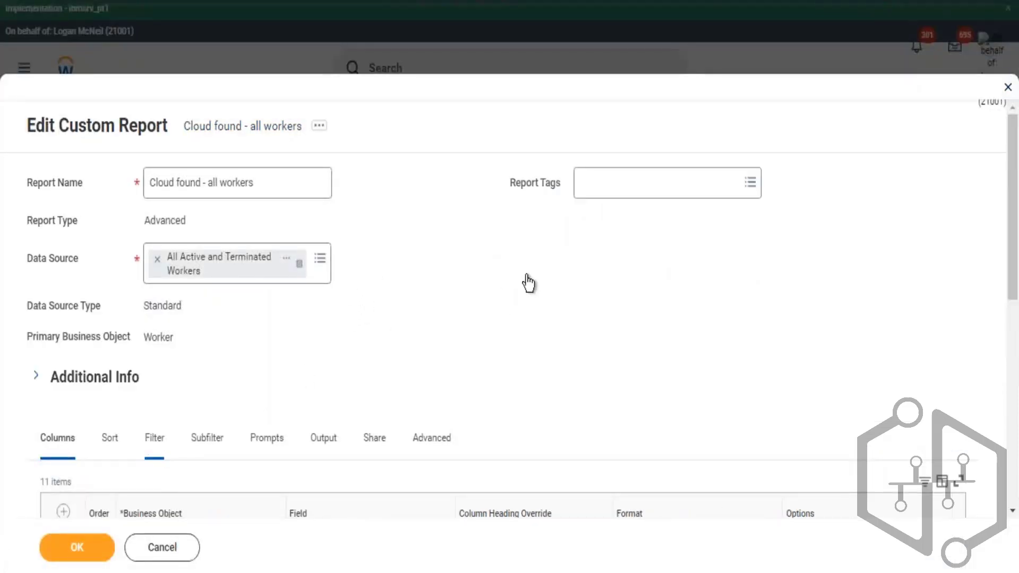
scroll(547, 265, "down", 10)
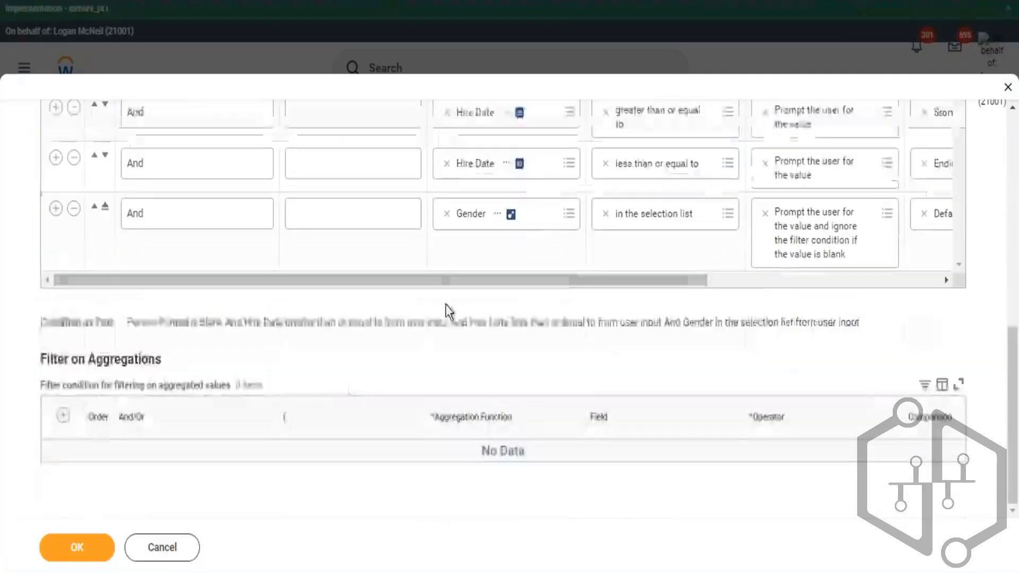
left_click_drag(539, 282, 631, 282)
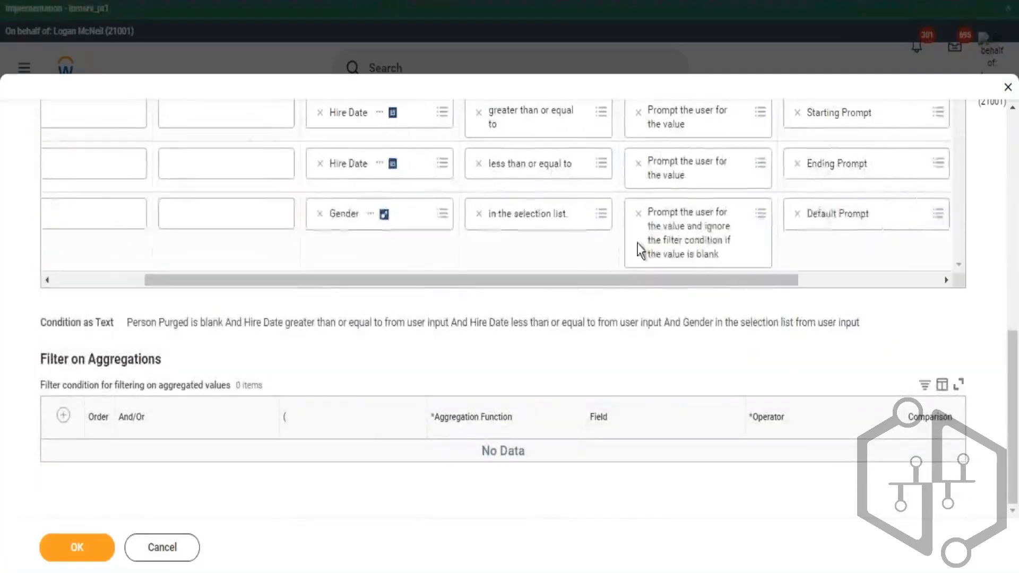
scroll(589, 236, "up", 2)
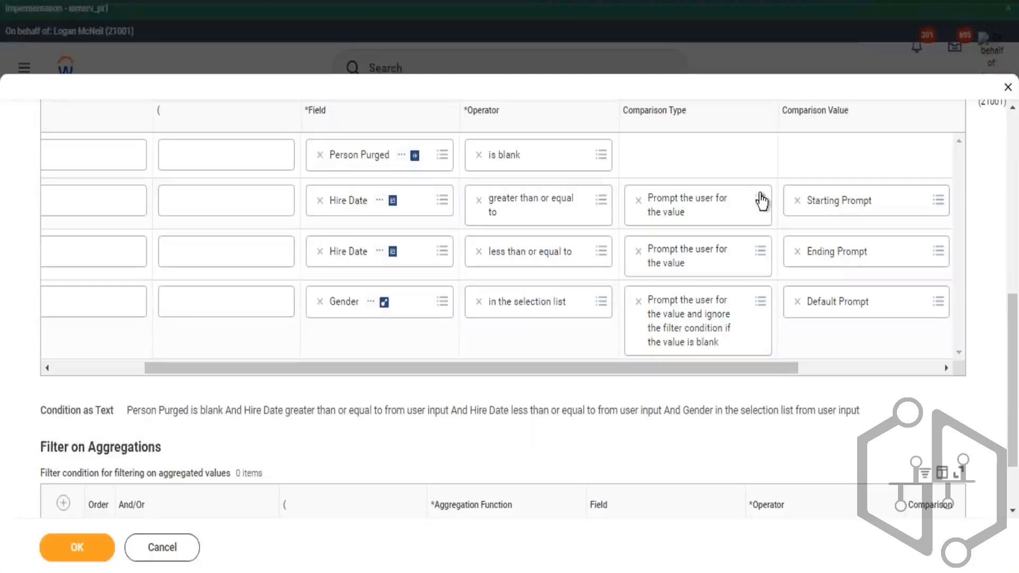
left_click(705, 223)
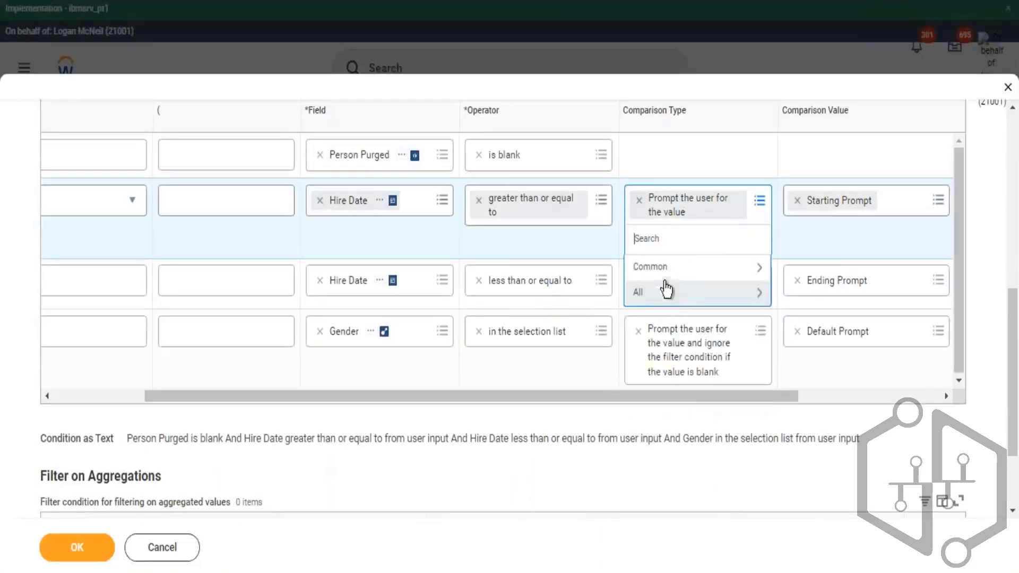
left_click(657, 267)
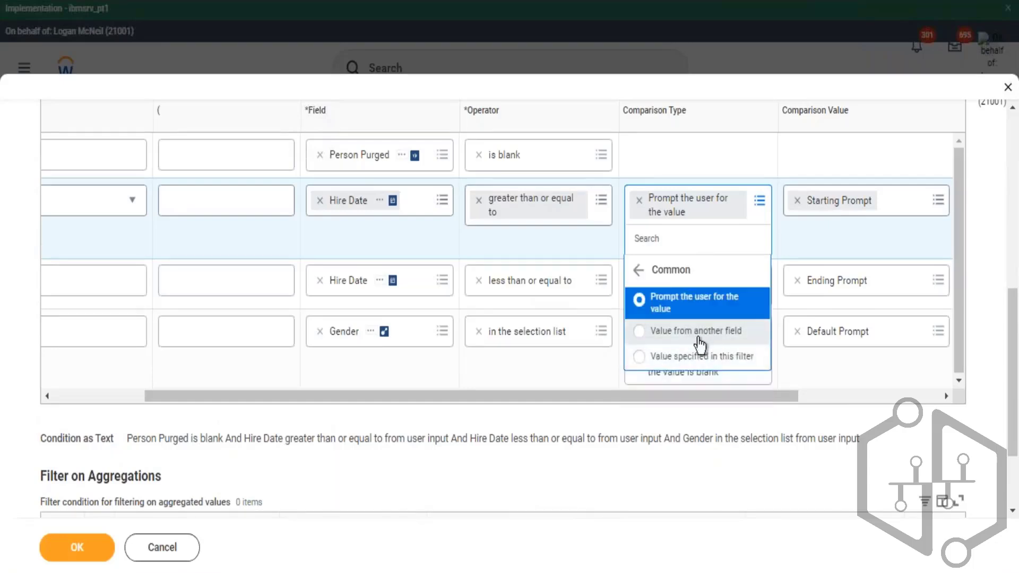
left_click(696, 331)
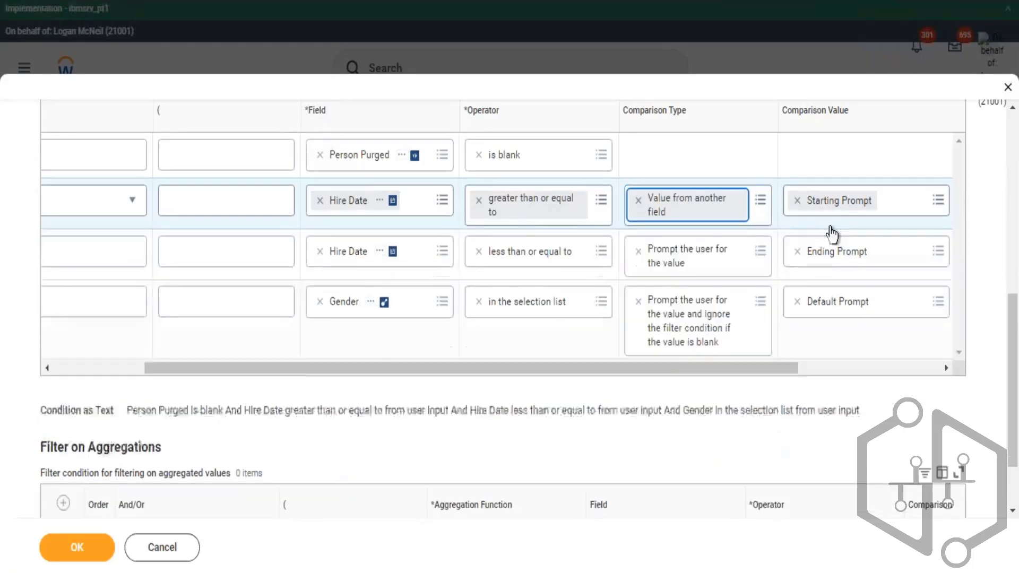
left_click(801, 203)
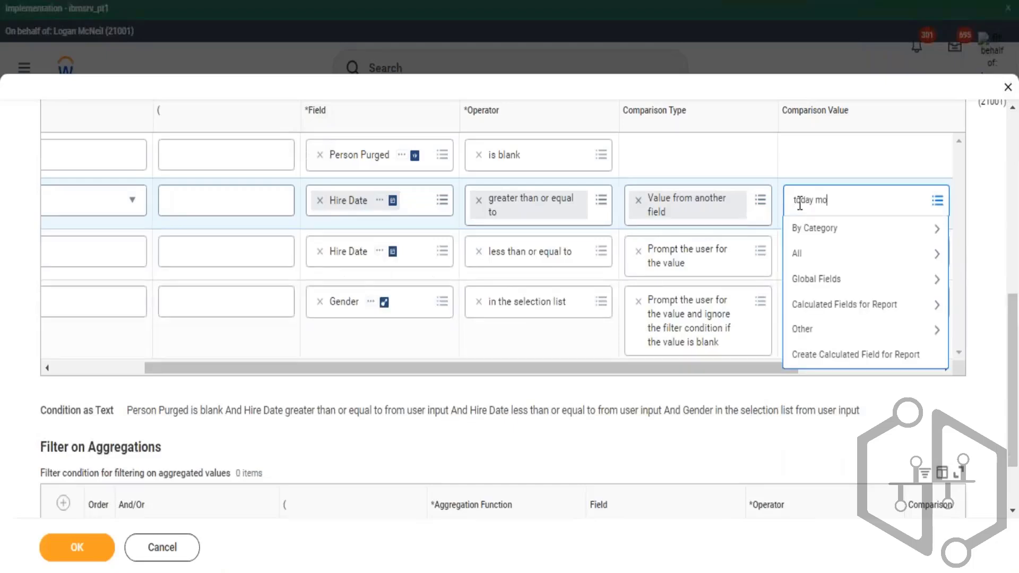
type("today month")
key("Return")
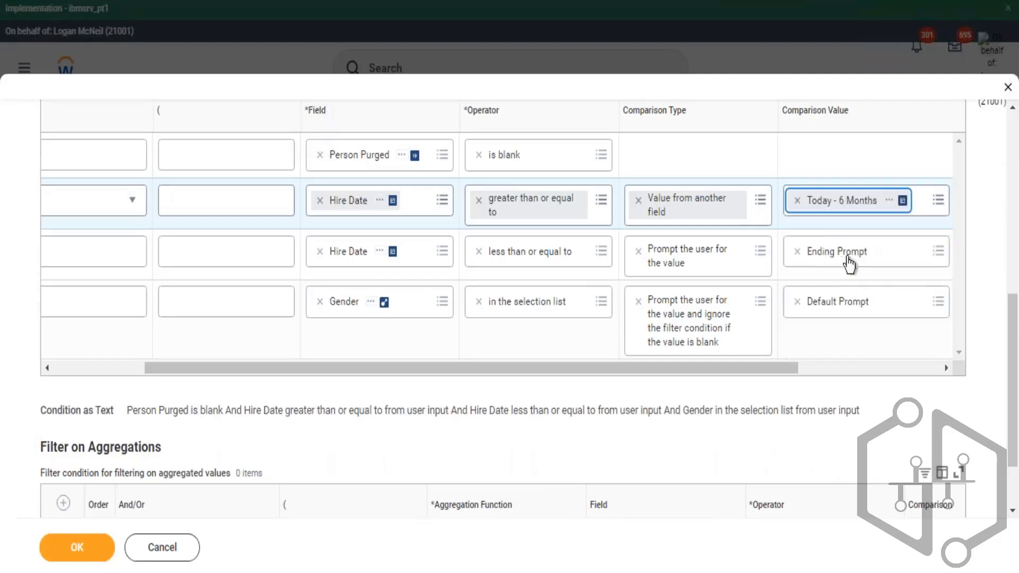
- Set the ending Hire Date filter to compare against the Today field instead of a prompt
left_click(761, 253)
left_click(658, 342)
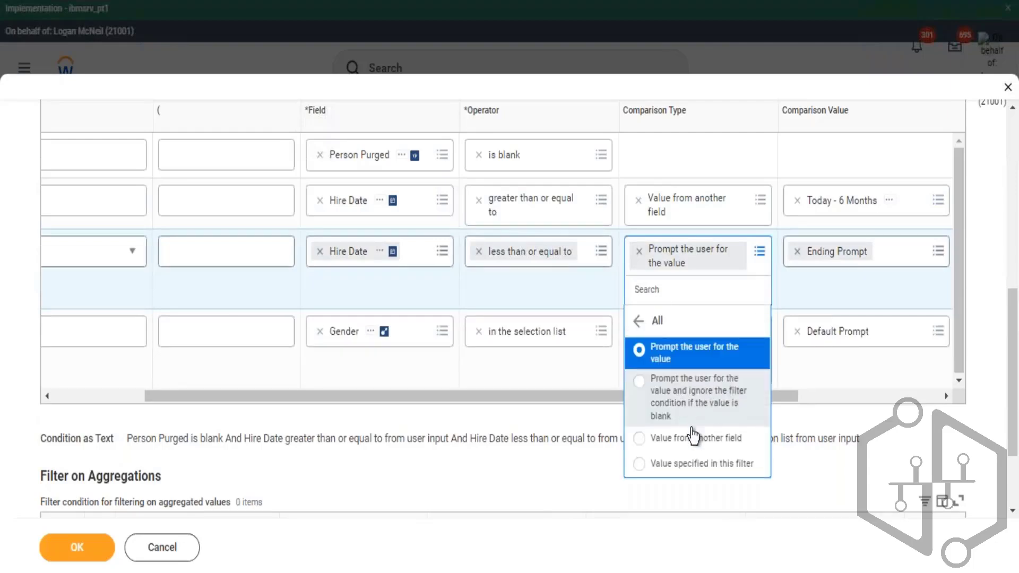
left_click(798, 252)
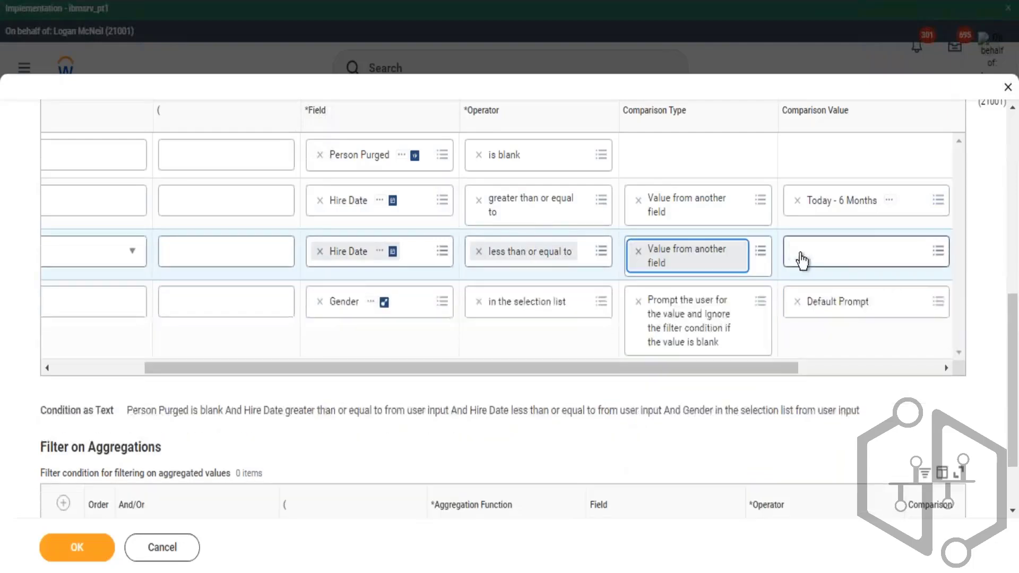
left_click(818, 256)
type("today")
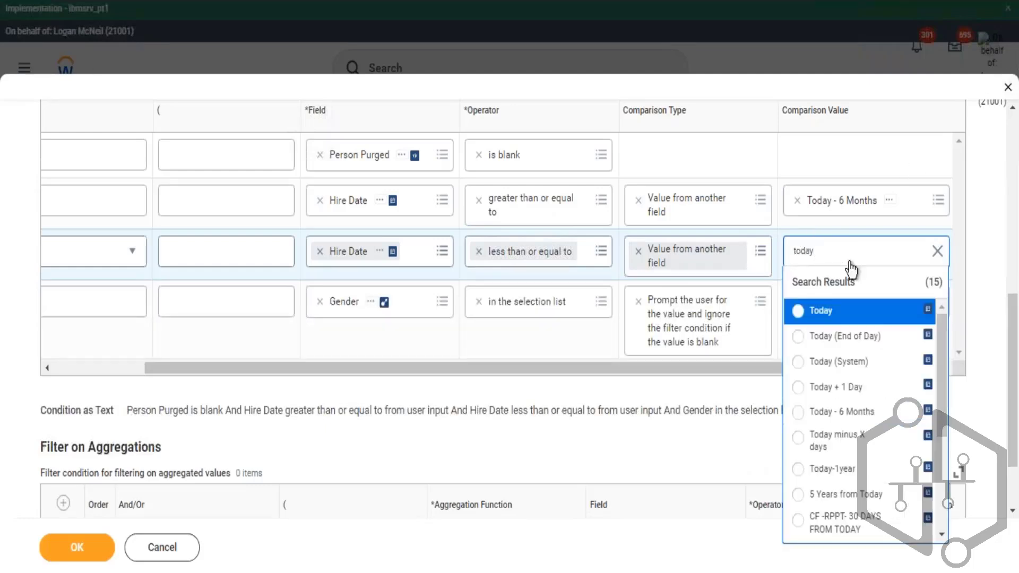
left_click(820, 318)
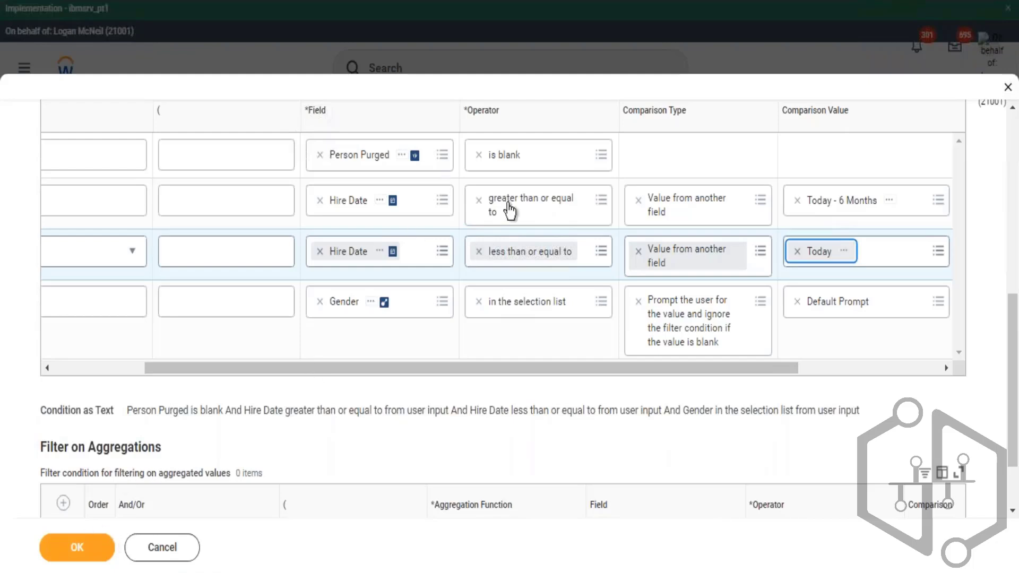
- Remove the Hire Date Starting Prompt default row from the prompt defaults and save the report
scroll(509, 210, "up", 3)
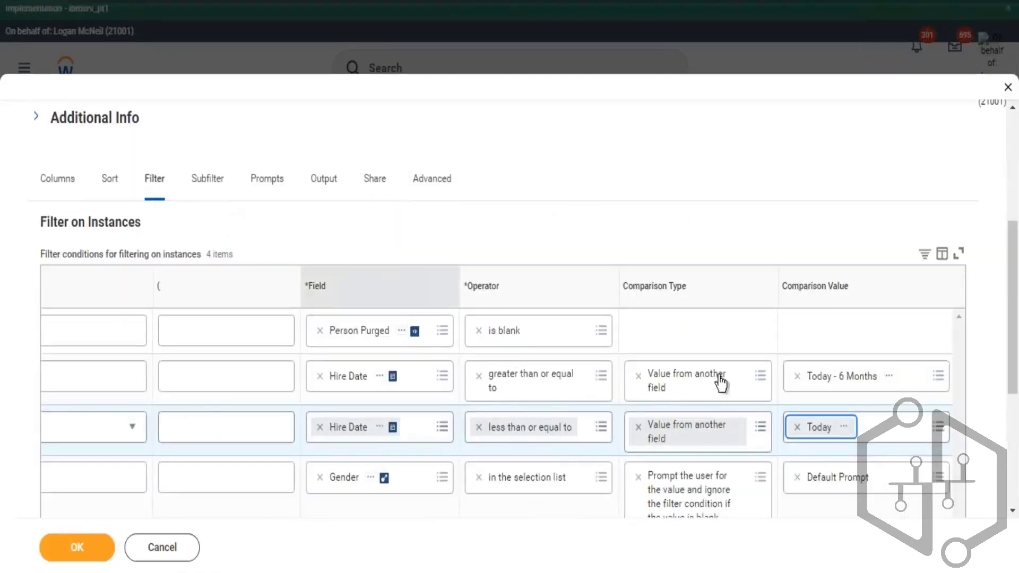
left_click(82, 547)
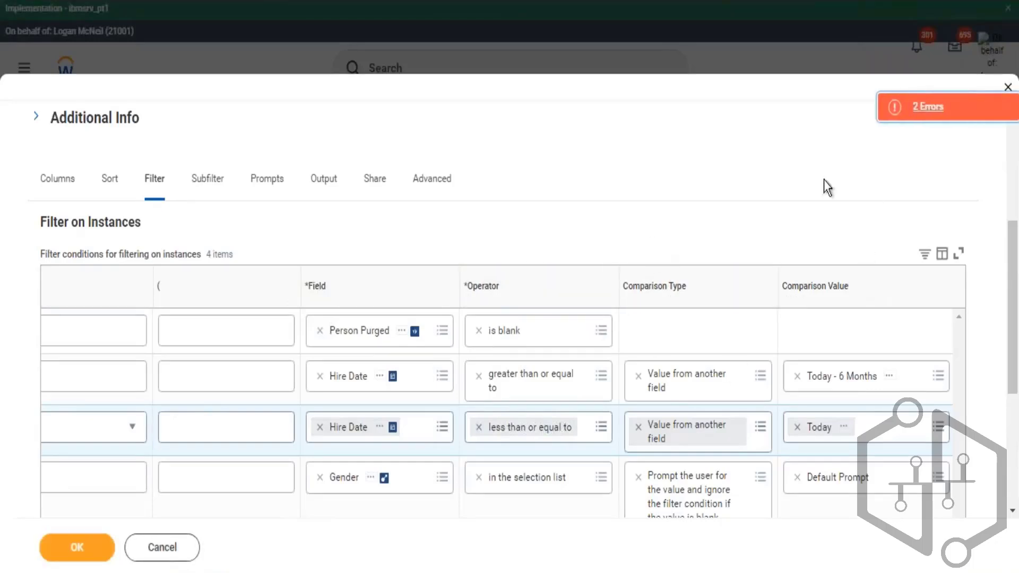
left_click(262, 191)
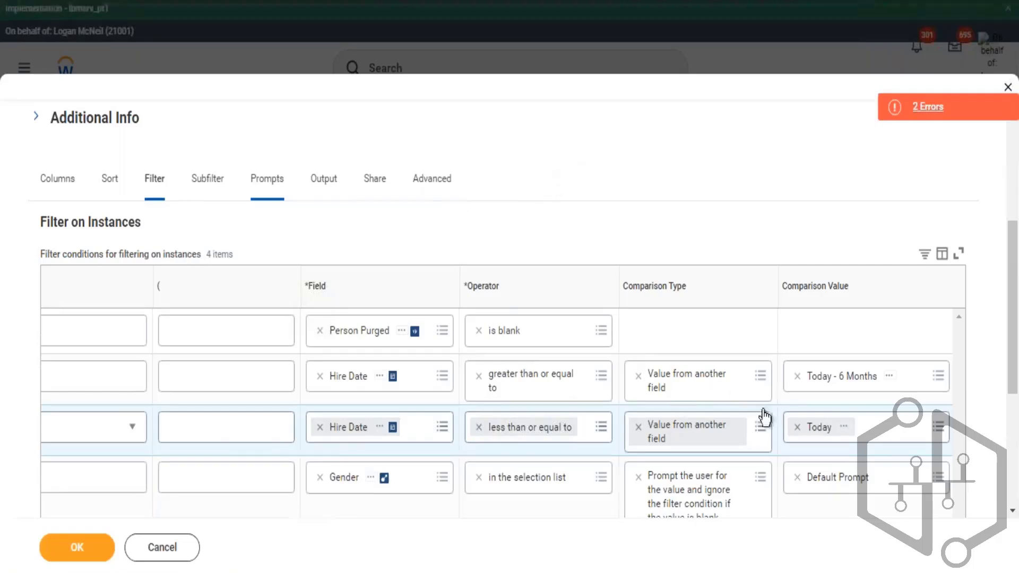
scroll(73, 321, "down", 2)
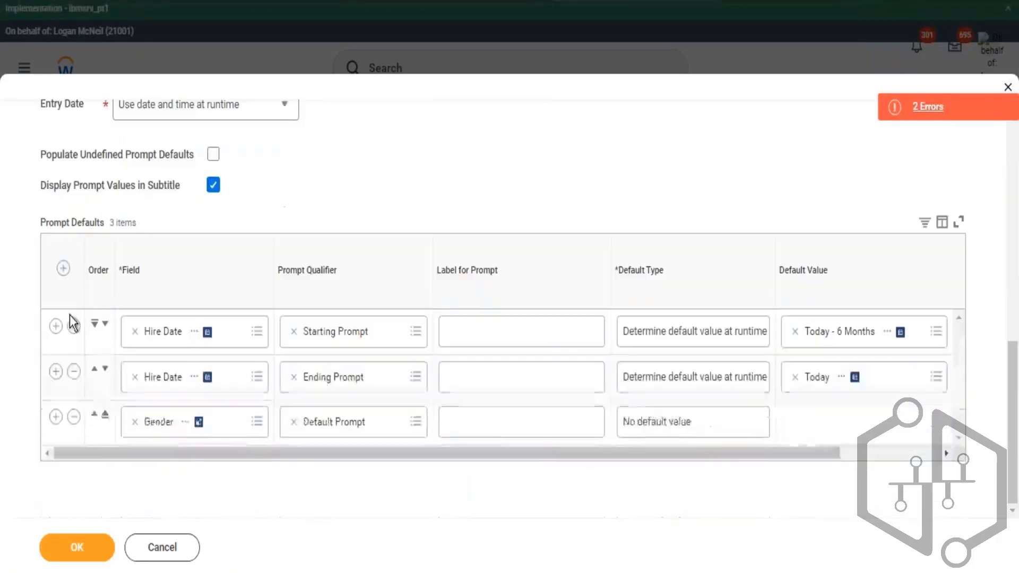
left_click(74, 326)
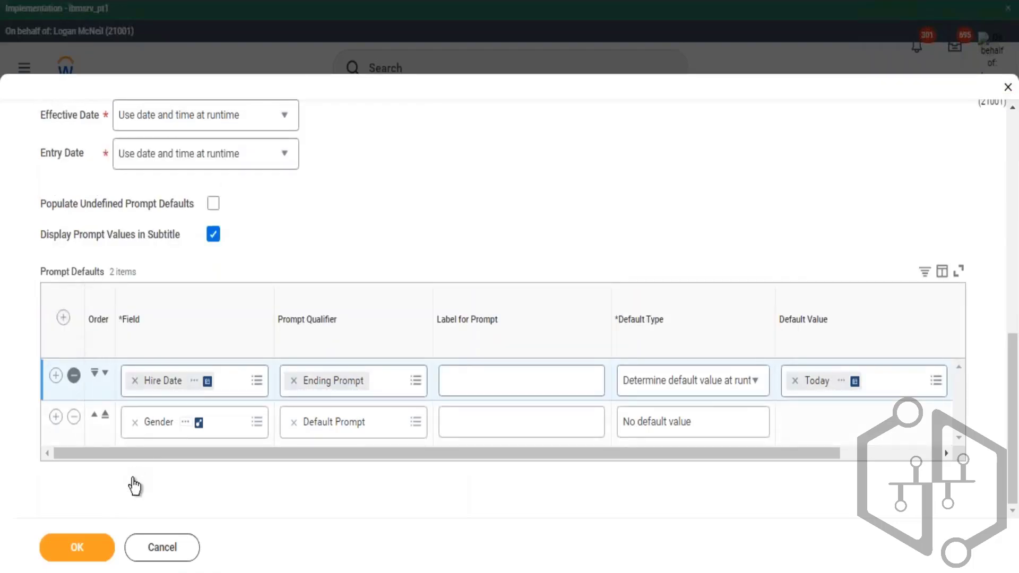
left_click(79, 547)
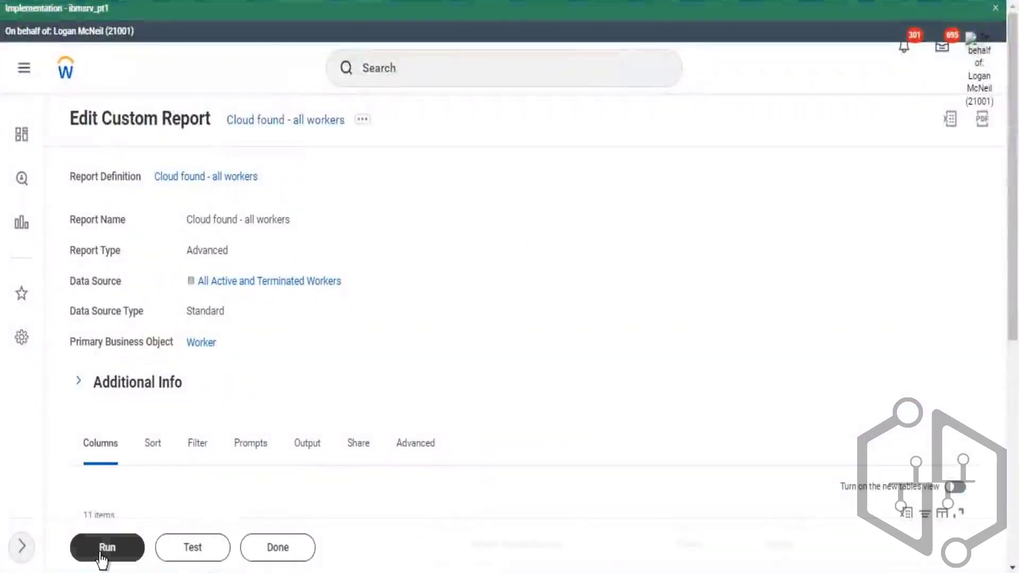
- Run the report with no Gender selected and sort the results by Hire Date ascending
left_click(103, 555)
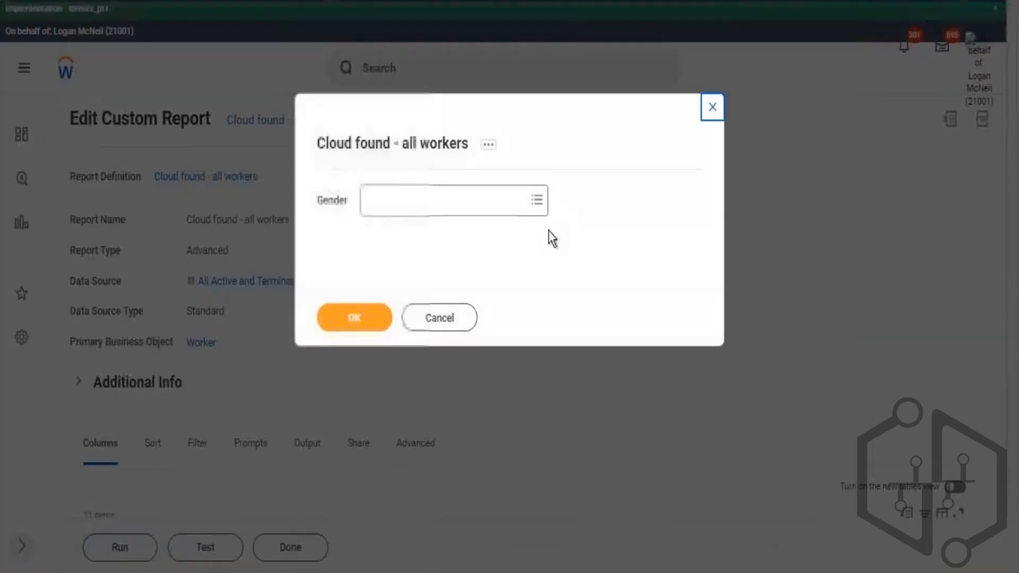
left_click(355, 310)
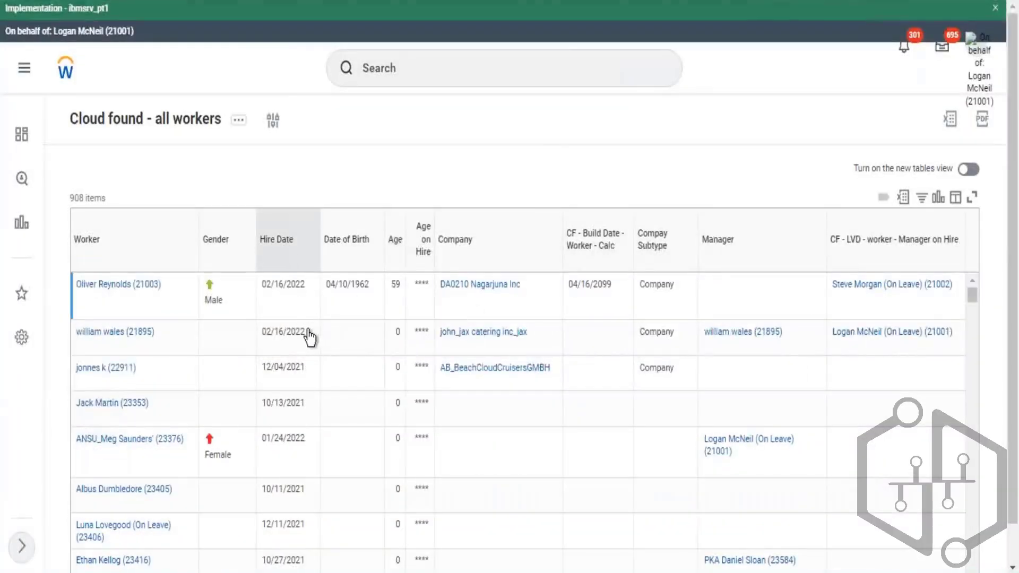
left_click(290, 241)
left_click(443, 305)
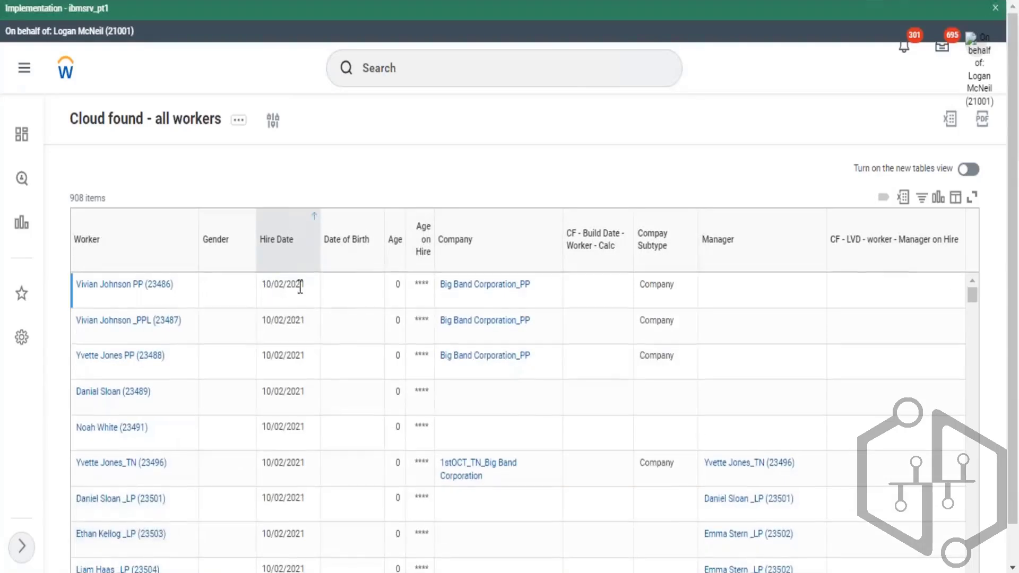
- Reopen the report for editing, change its data source to Workers by Organization, and save
left_click_drag(300, 287, 261, 287)
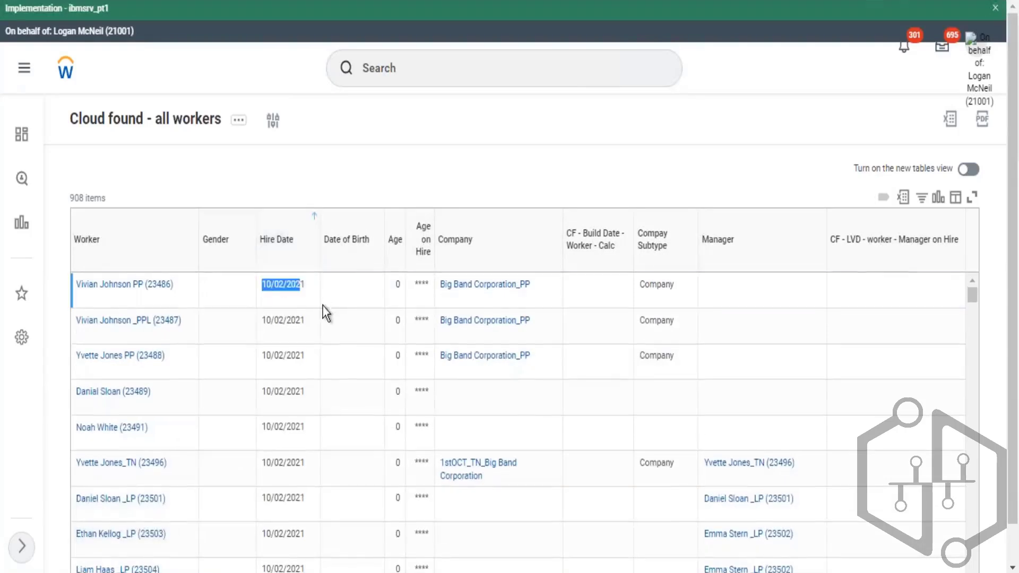
left_click(239, 127)
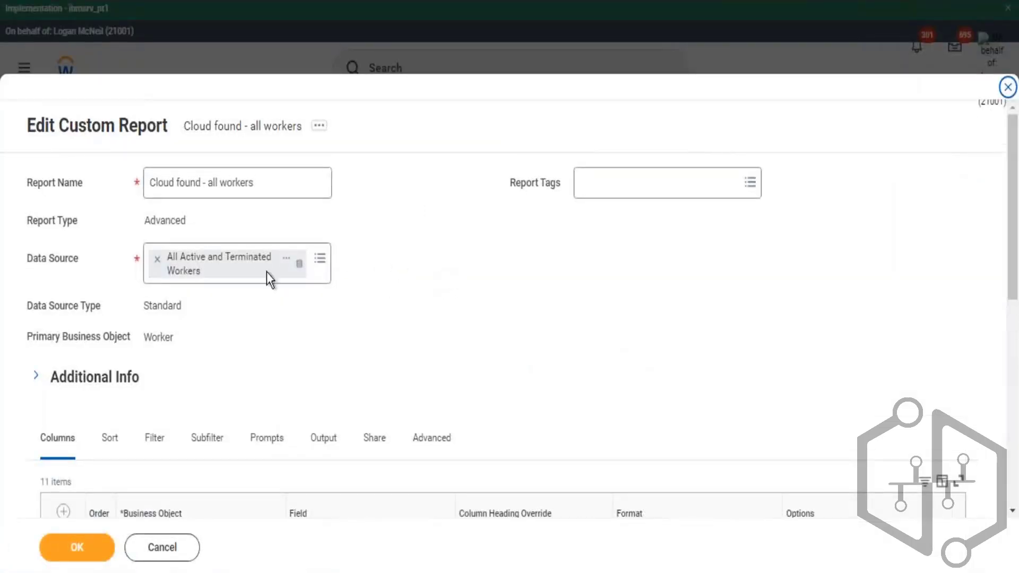
left_click_drag(33, 258, 81, 259)
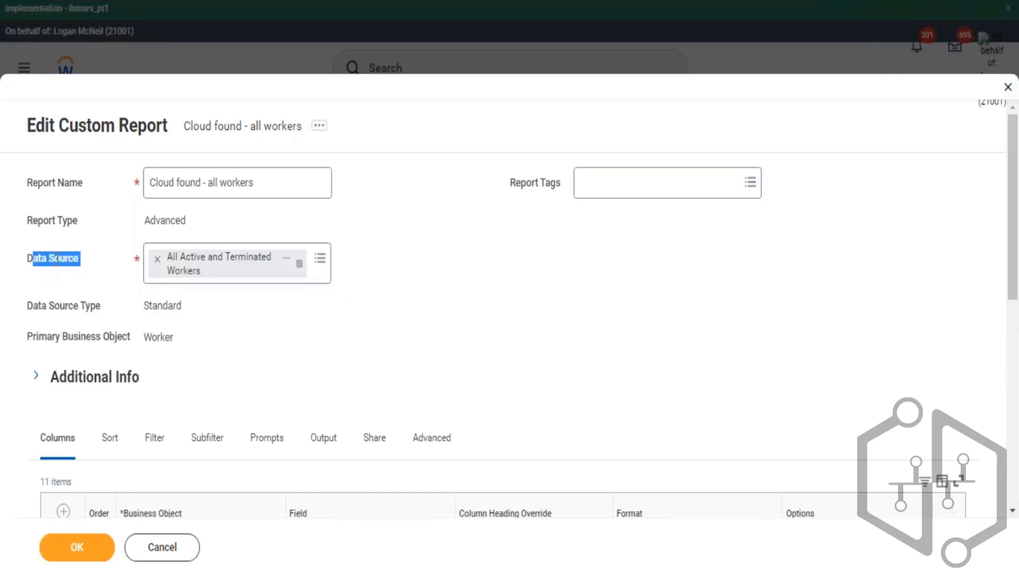
left_click(320, 262)
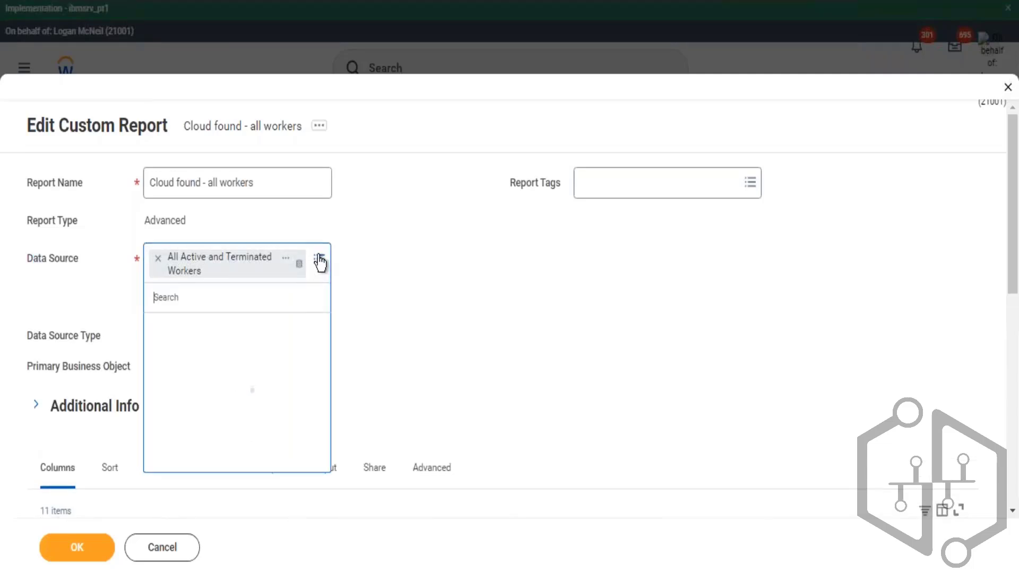
type("worker org")
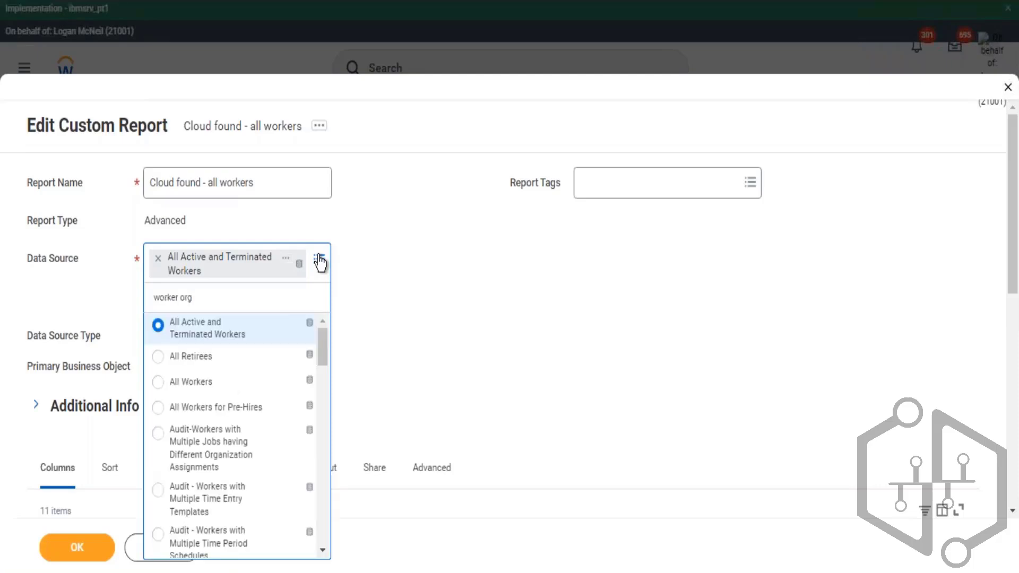
key("Return")
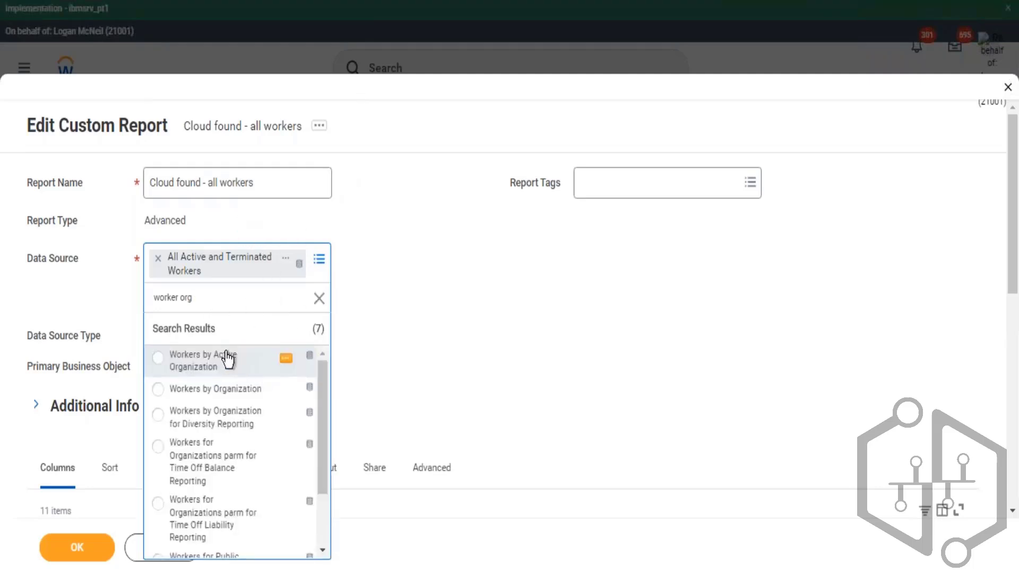
left_click(248, 391)
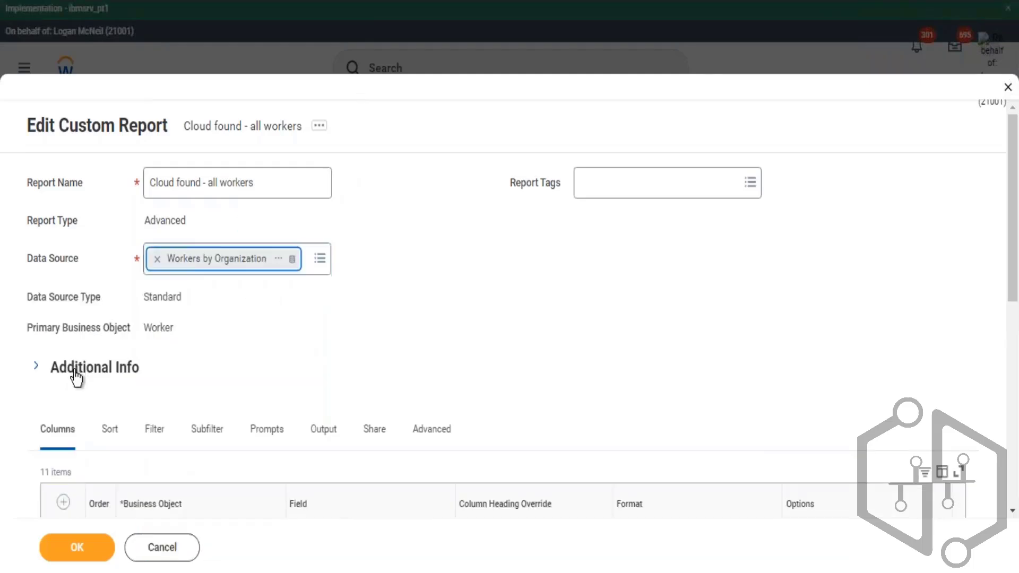
left_click_drag(87, 328, 125, 328)
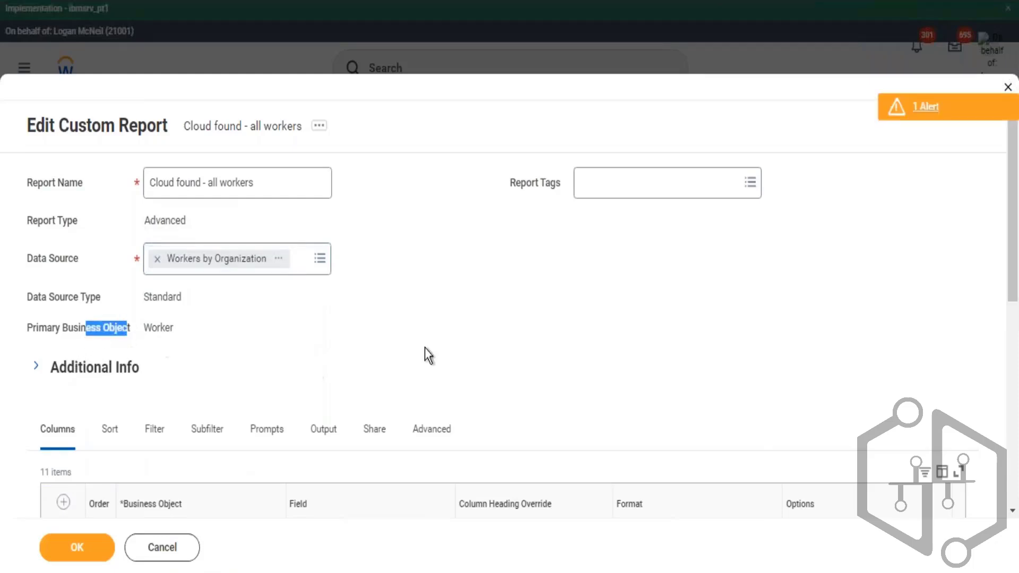
left_click(390, 314)
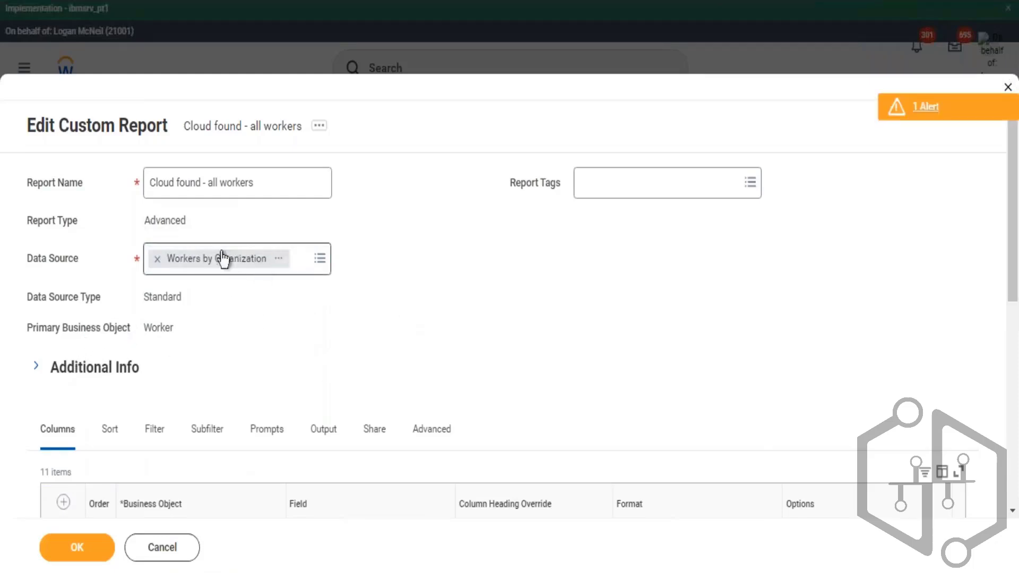
left_click(80, 548)
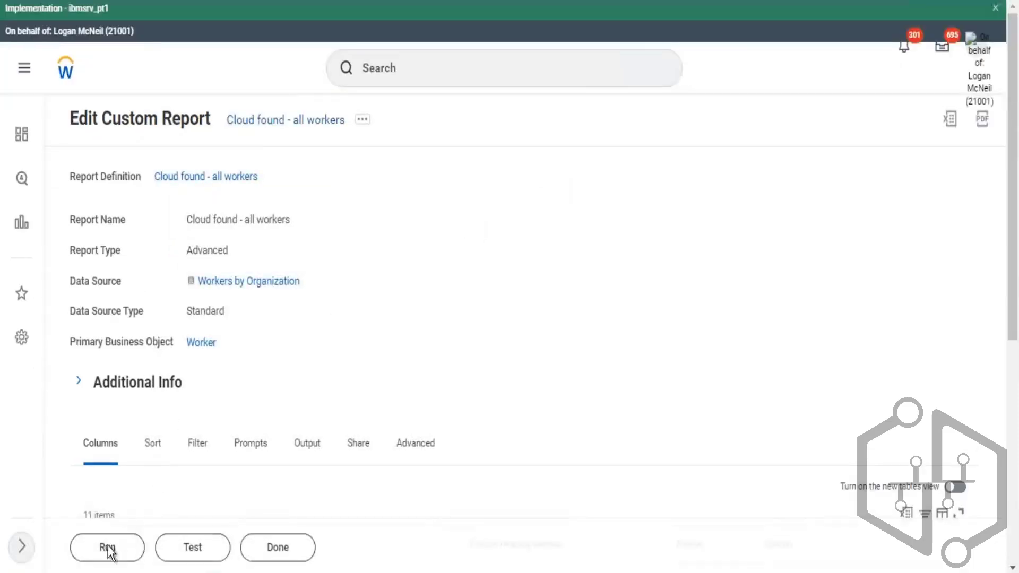
- Run the report and try to submit its prompts with no Organization selected, then cancel
left_click(108, 549)
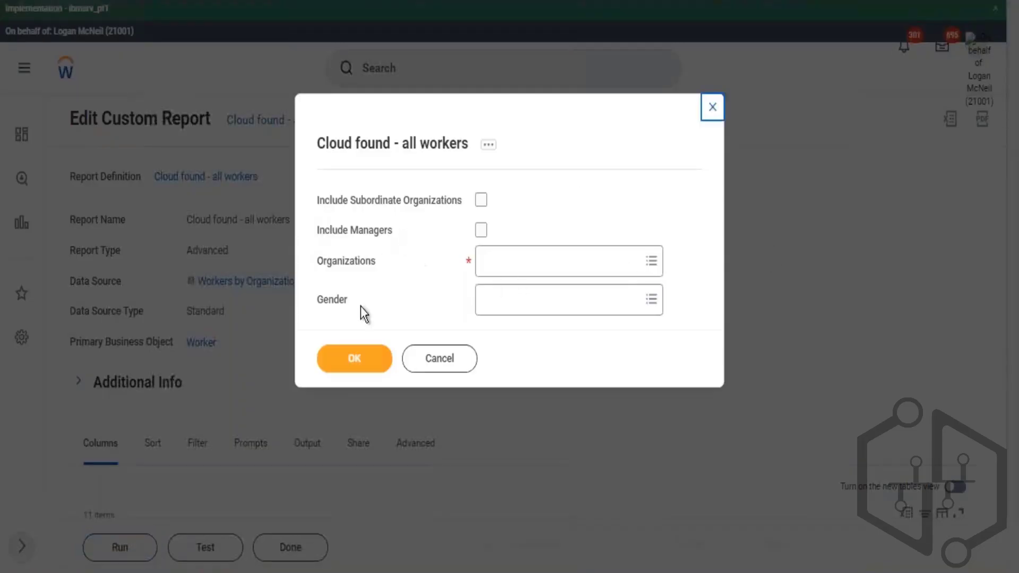
left_click_drag(350, 306, 323, 300)
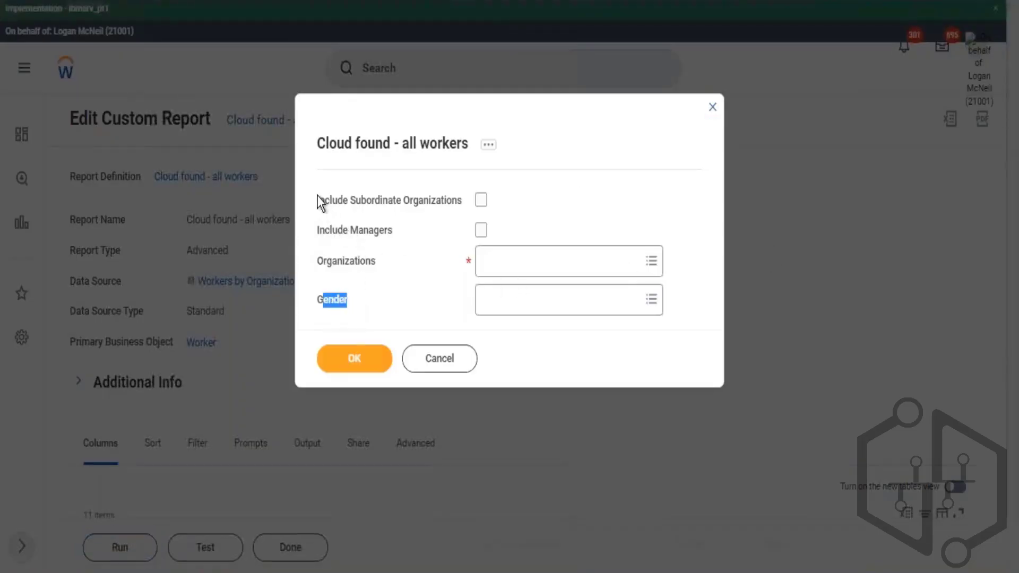
left_click_drag(317, 198, 370, 263)
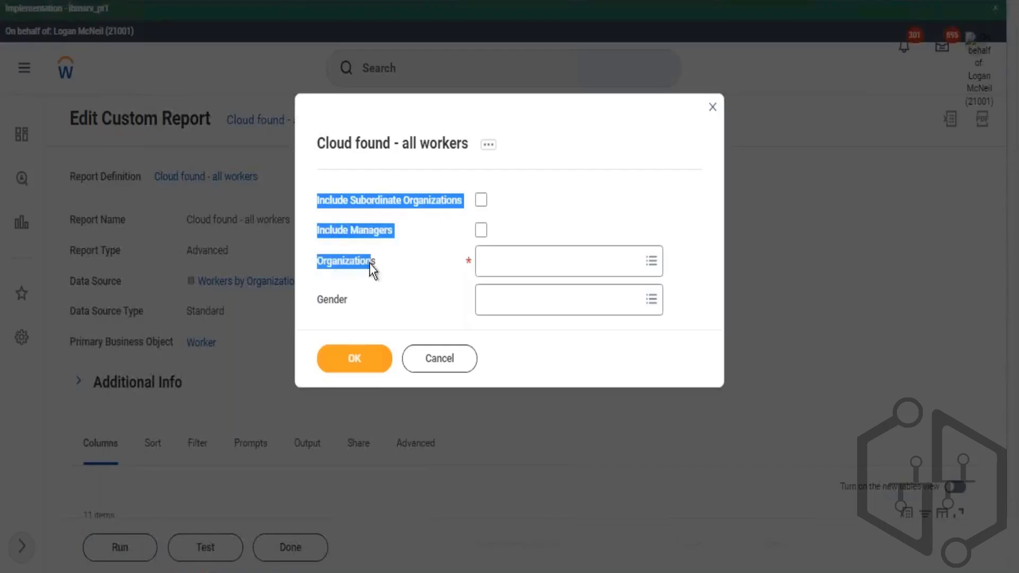
left_click(470, 260)
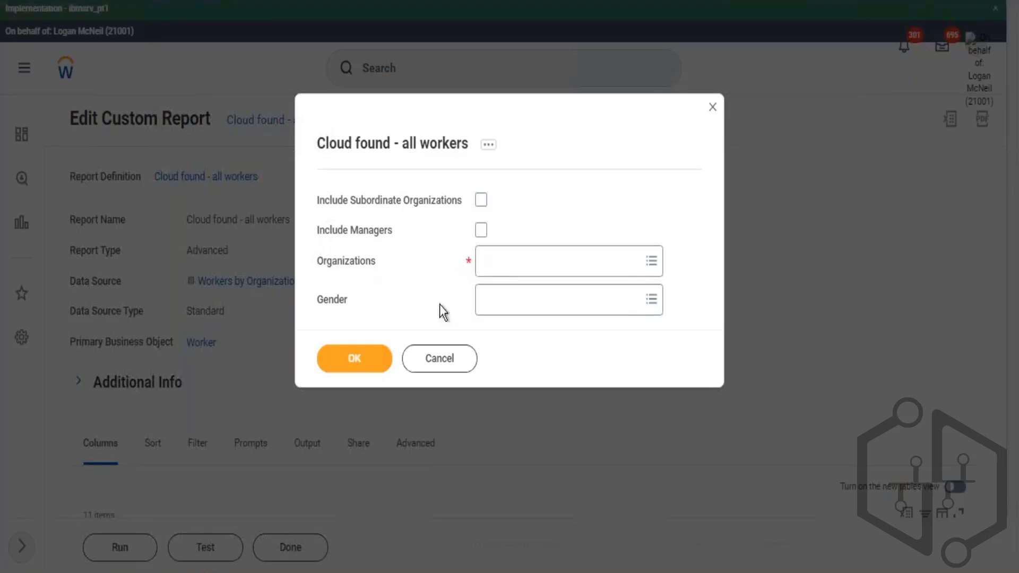
left_click(384, 354)
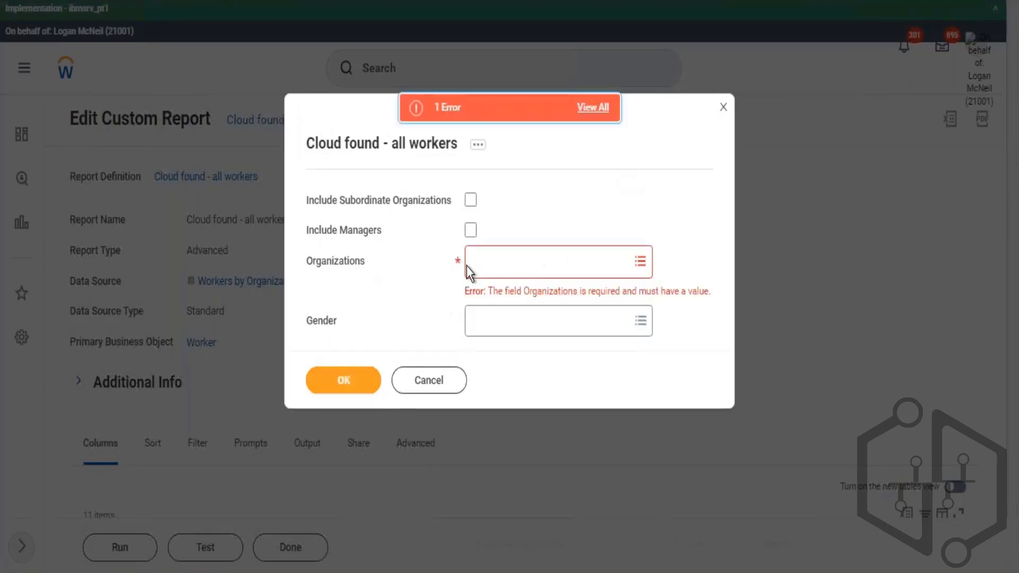
left_click(431, 396)
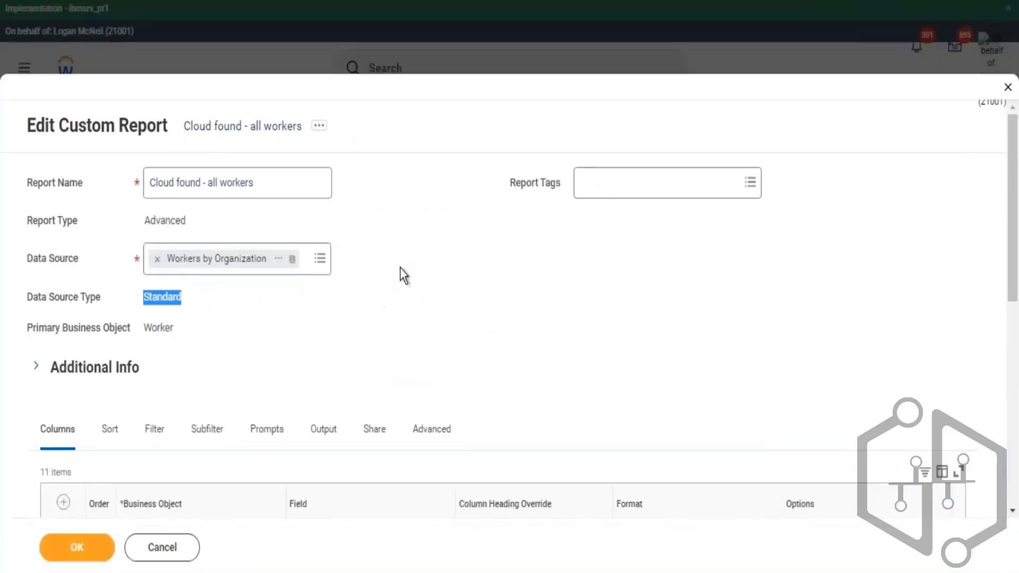
- Examine the Workers by Organization data source details and its built-in prompts
left_click(279, 259)
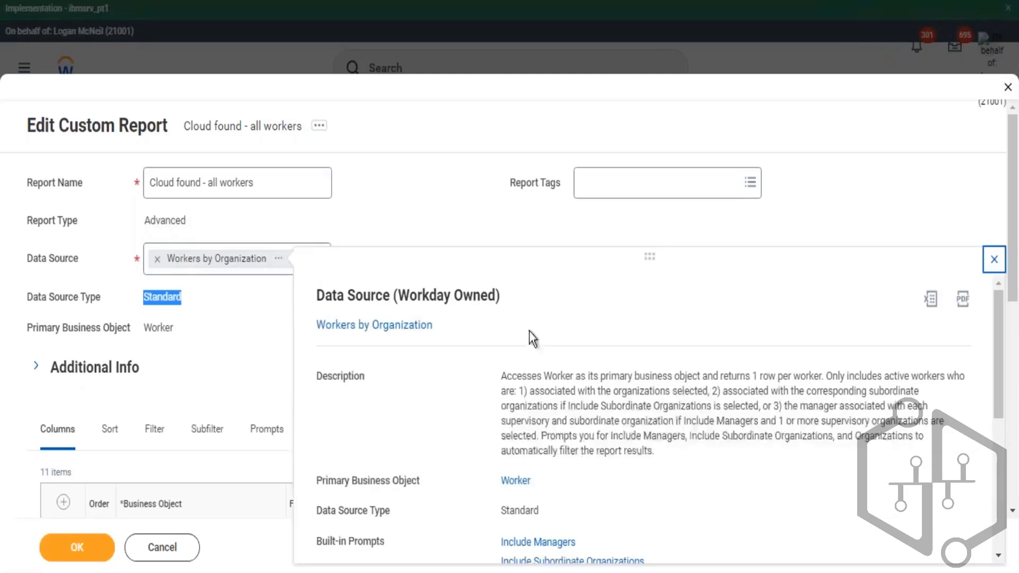
scroll(570, 367, "down", 2)
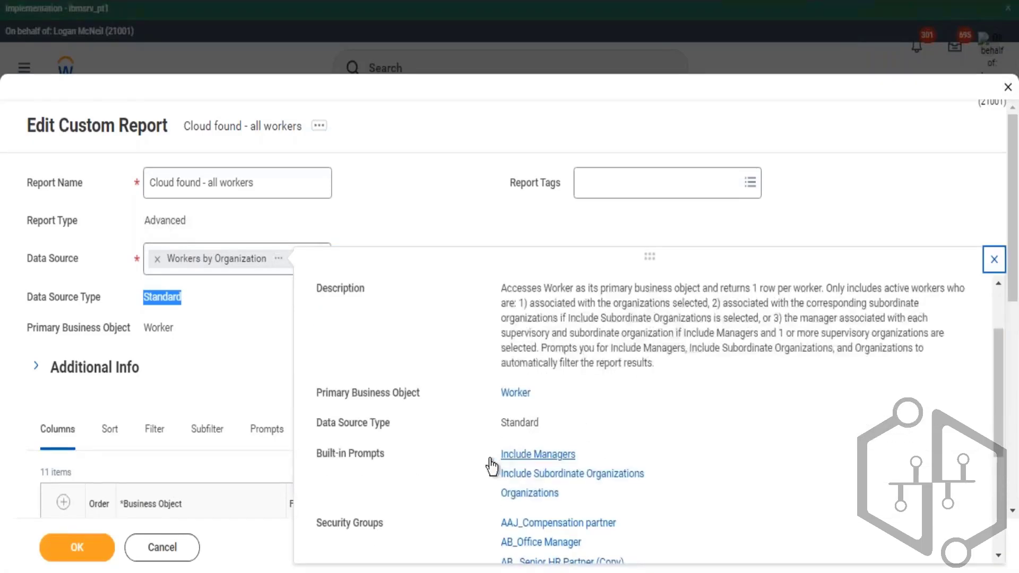
left_click_drag(495, 452, 571, 504)
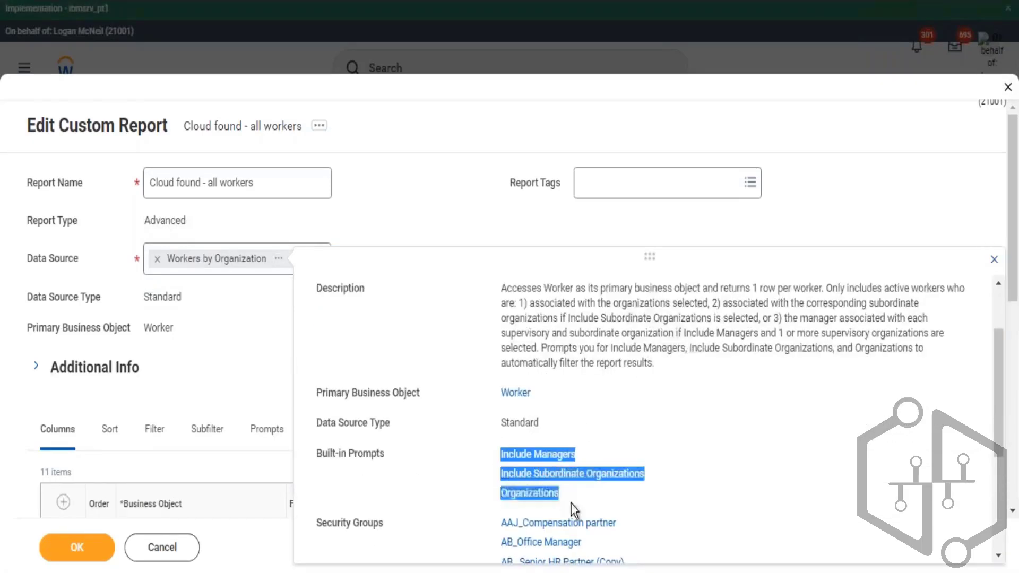
left_click(587, 498)
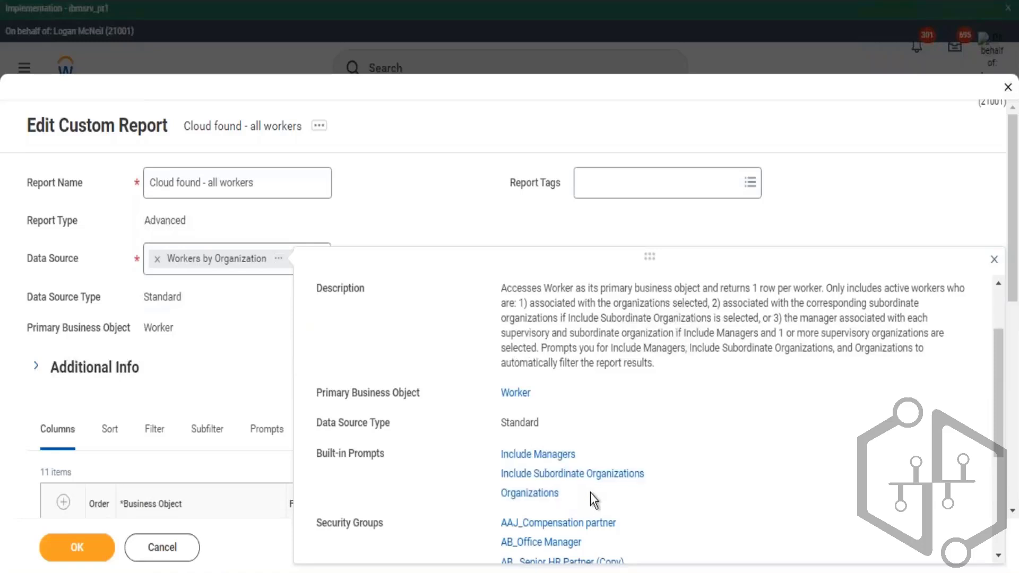
left_click_drag(561, 494, 499, 454)
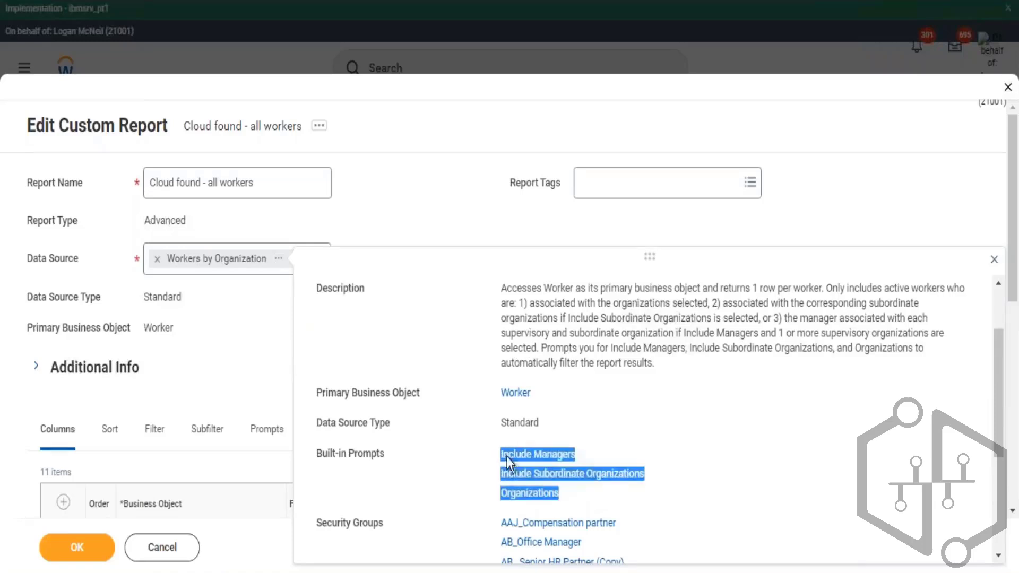
left_click(470, 211)
- Turn on Populate Undefined Prompt Defaults in the report's prompt settings
scroll(485, 256, "down", 2)
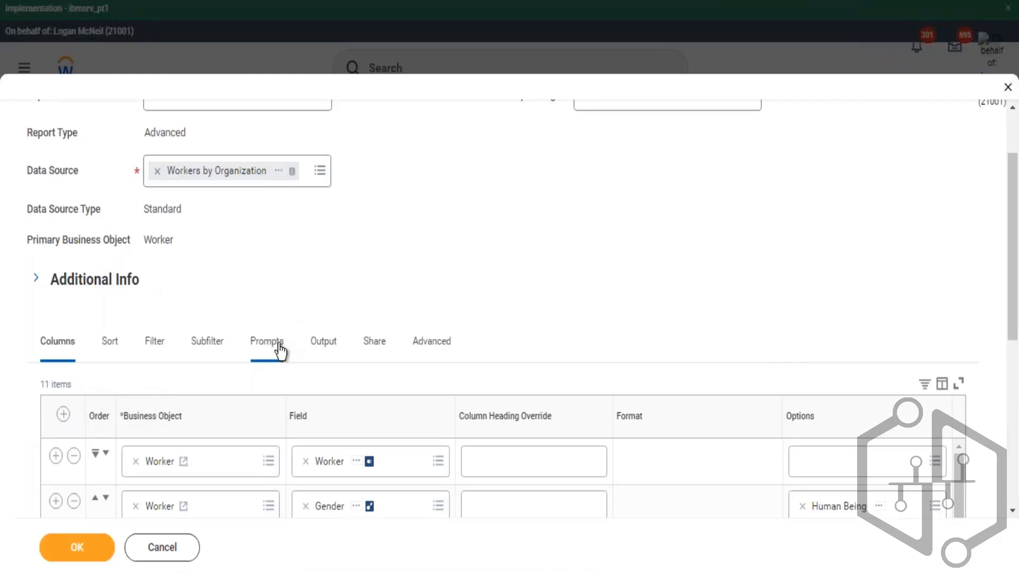
left_click(292, 333)
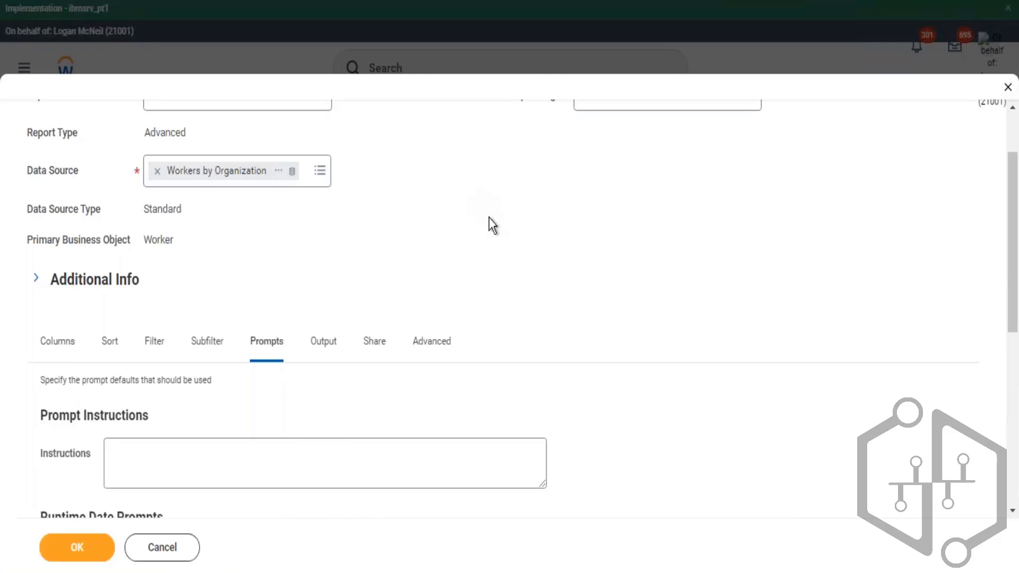
scroll(490, 218, "down", 3)
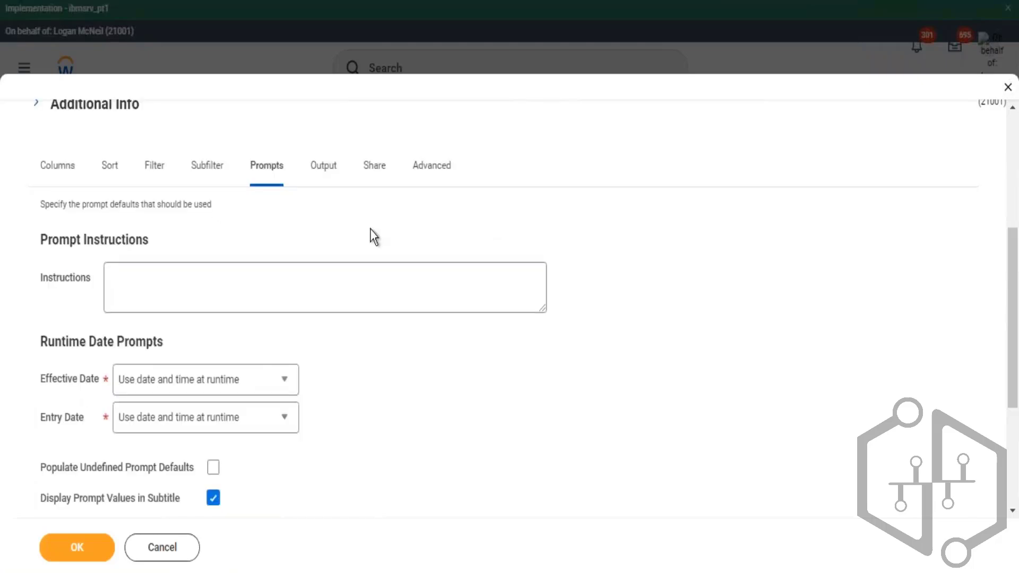
left_click_drag(249, 171, 294, 193)
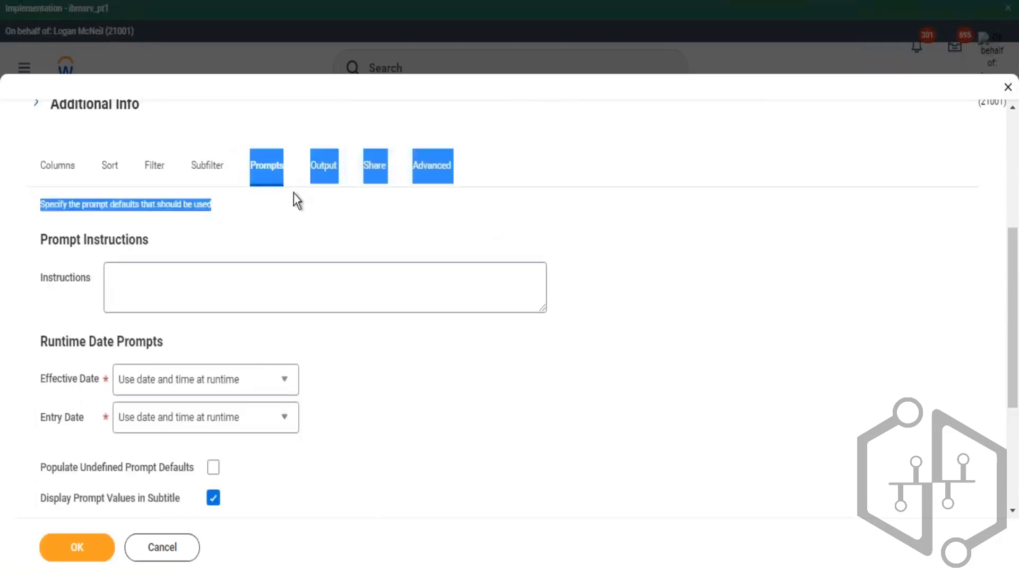
left_click(705, 287)
scroll(607, 246, "down", 4)
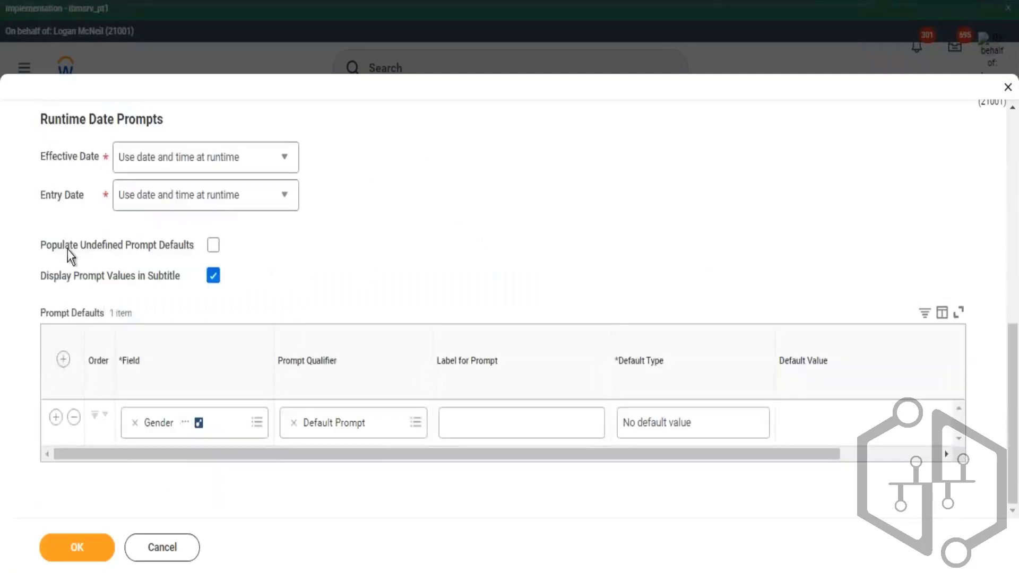
left_click_drag(64, 245, 140, 245)
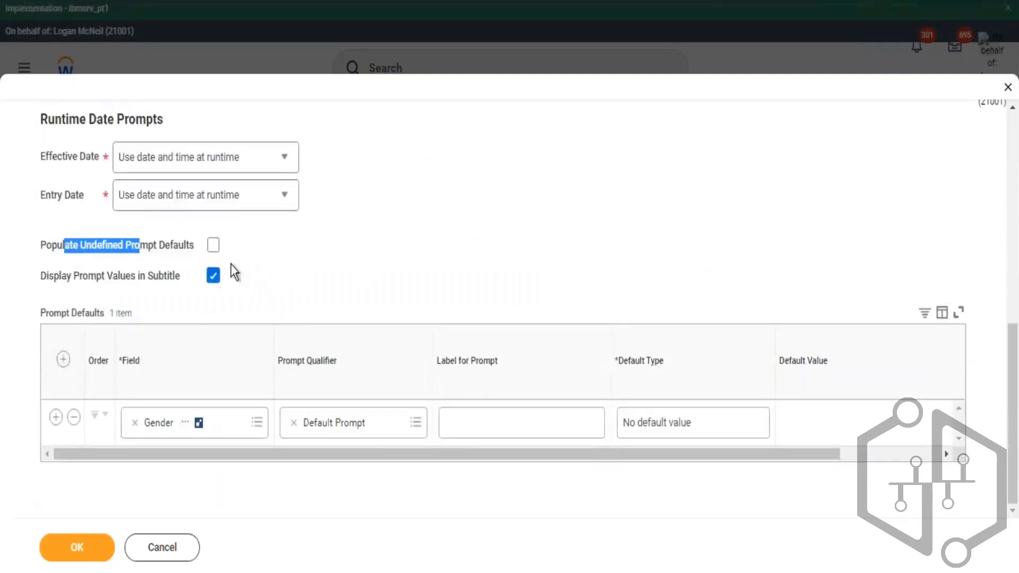
left_click(213, 245)
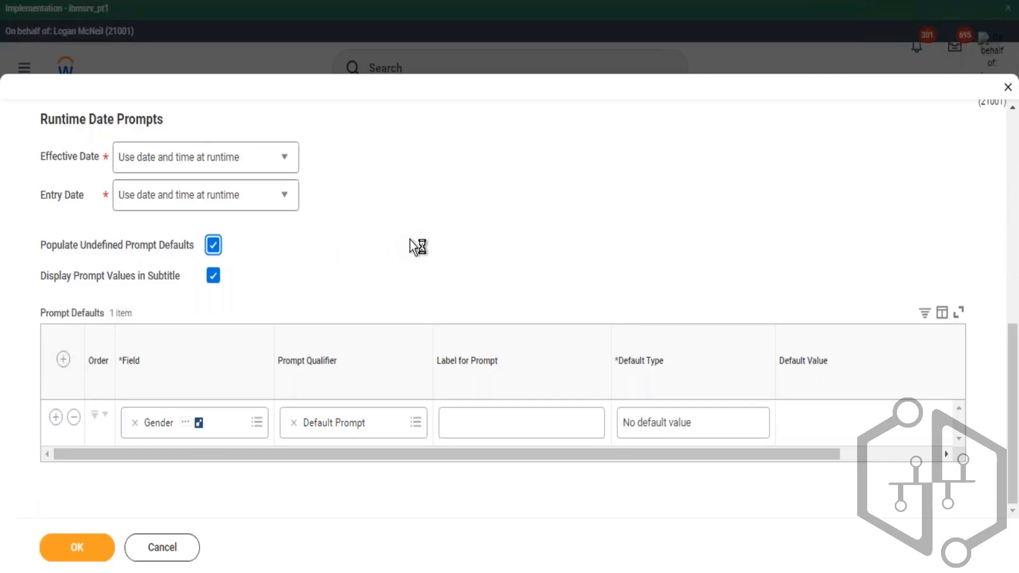
- Toggle the Organizations prompt default's Required option off and back on
scroll(454, 256, "down", 3)
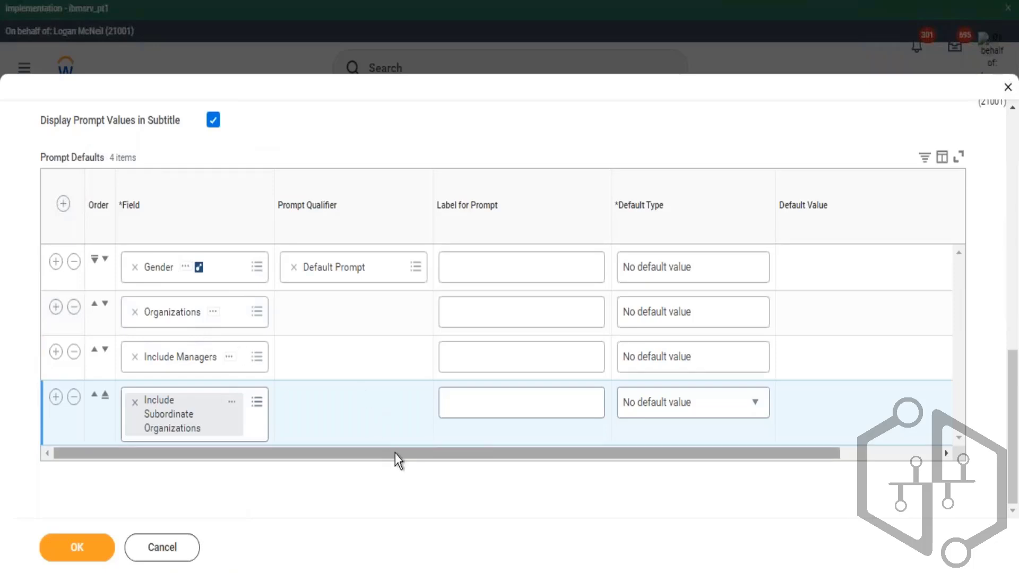
left_click_drag(395, 454, 536, 477)
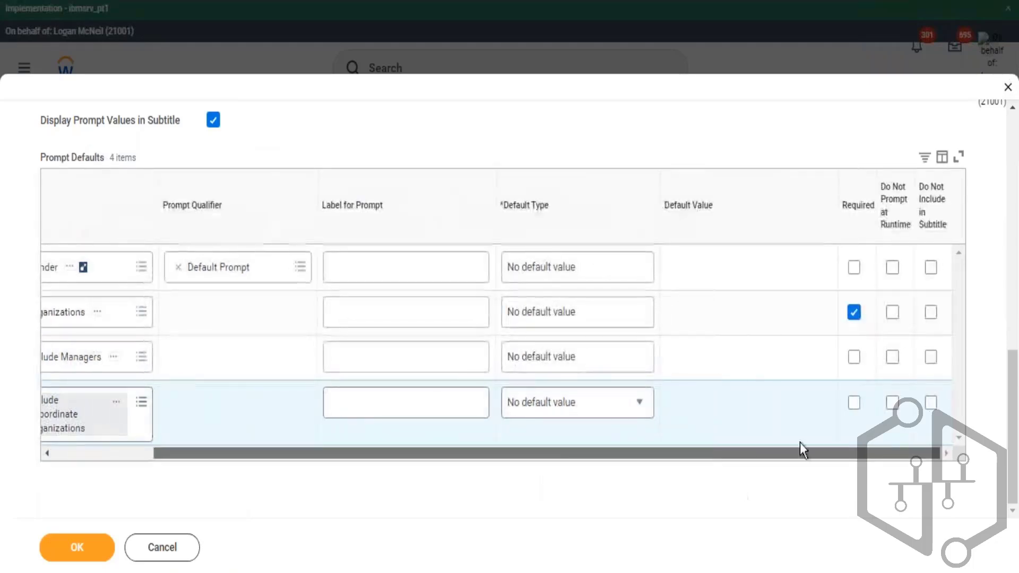
left_click(854, 313)
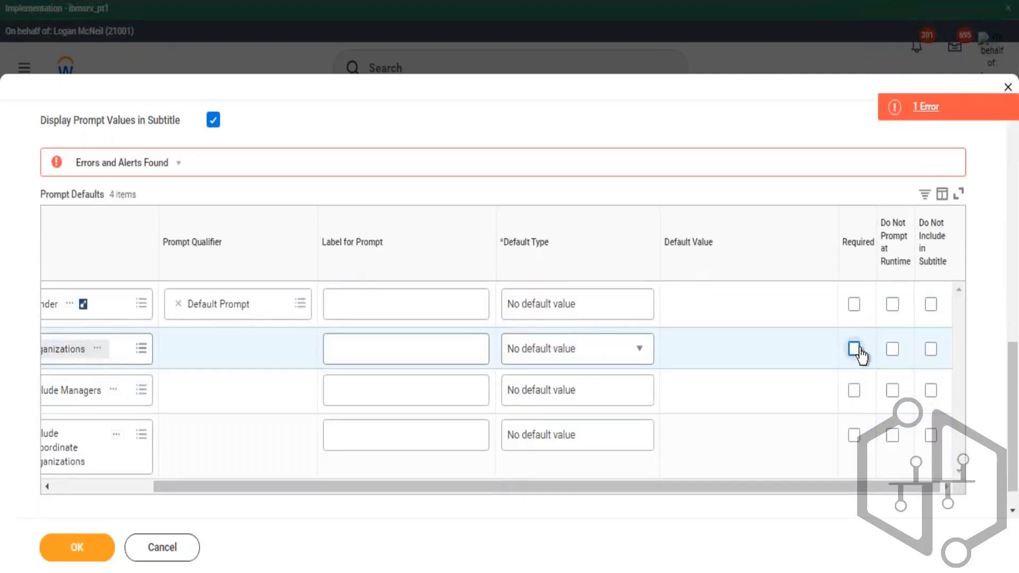
scroll(260, 204, "up", 5)
scroll(264, 193, "up", 5)
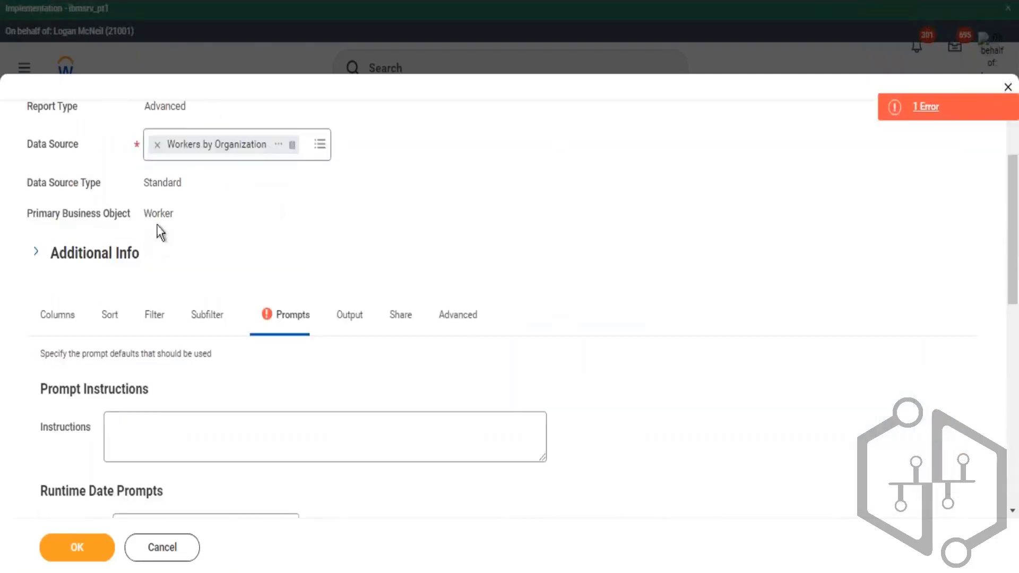
scroll(866, 410, "down", 8)
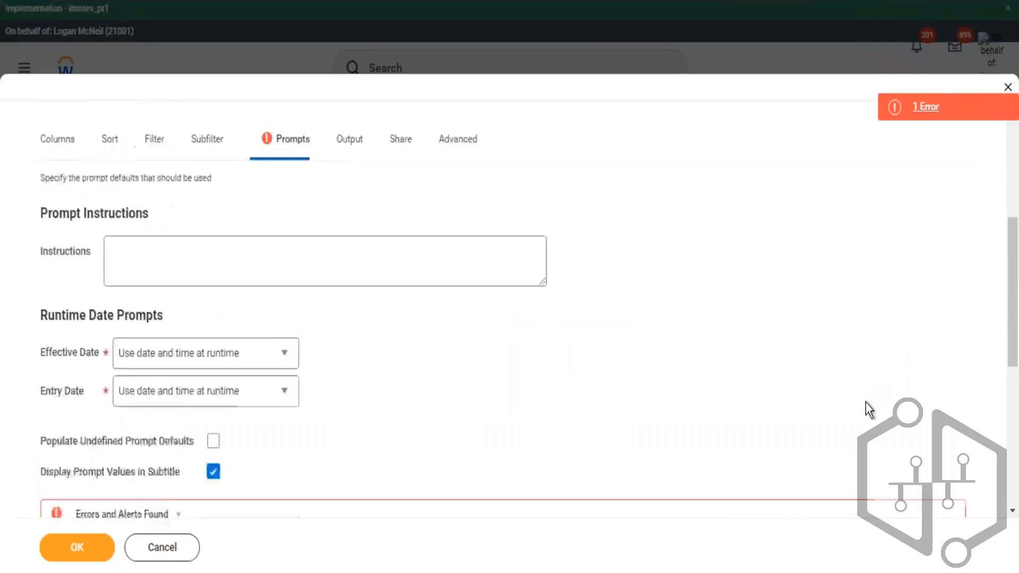
left_click(854, 436)
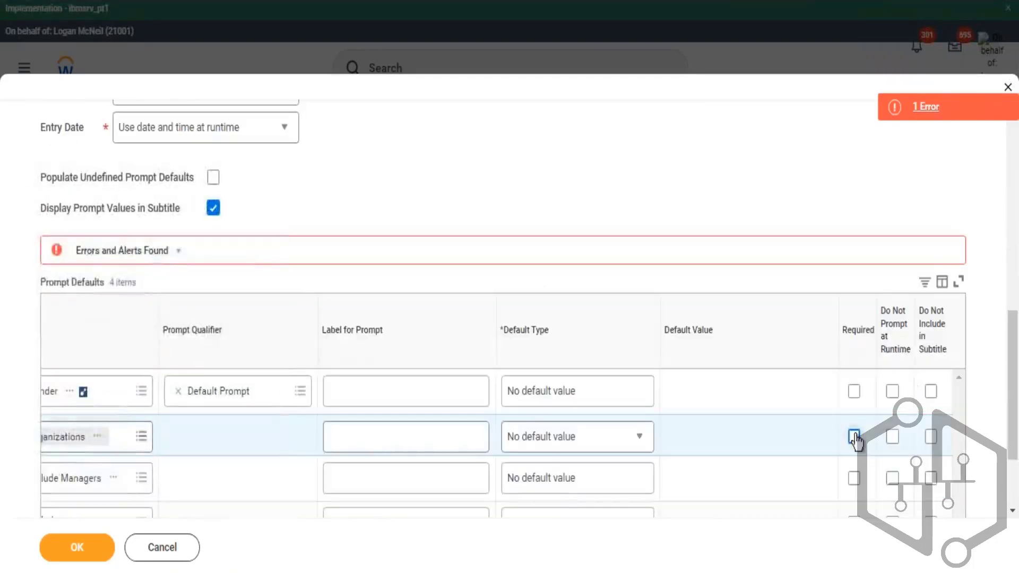
scroll(381, 363, "down", 2)
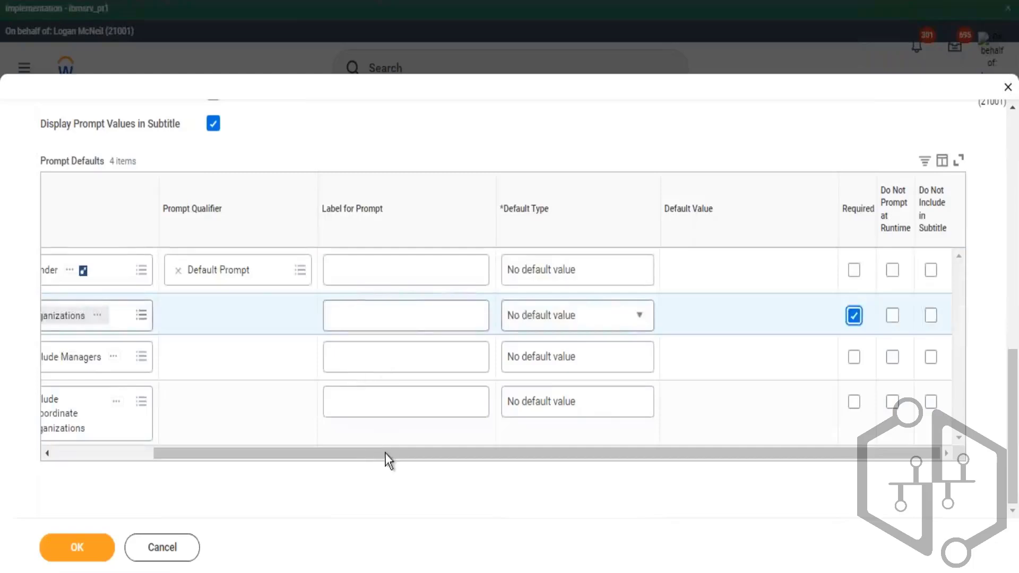
- Set the Organizations prompt default type to Specify default value and choose Global Modern Services as the default
left_click_drag(385, 454, 207, 435)
left_click_drag(459, 489, 467, 457)
left_click(594, 317)
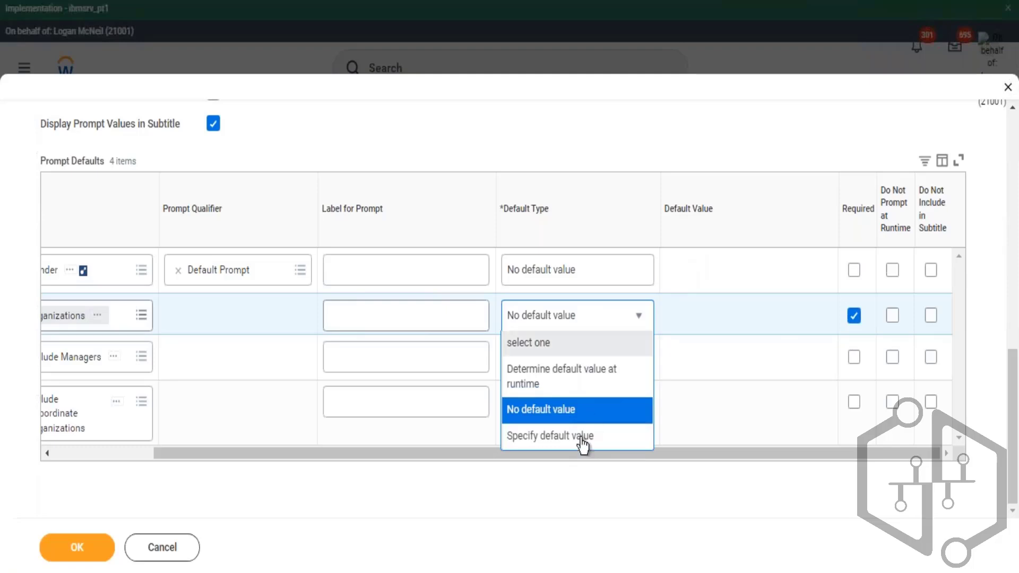
left_click(549, 437)
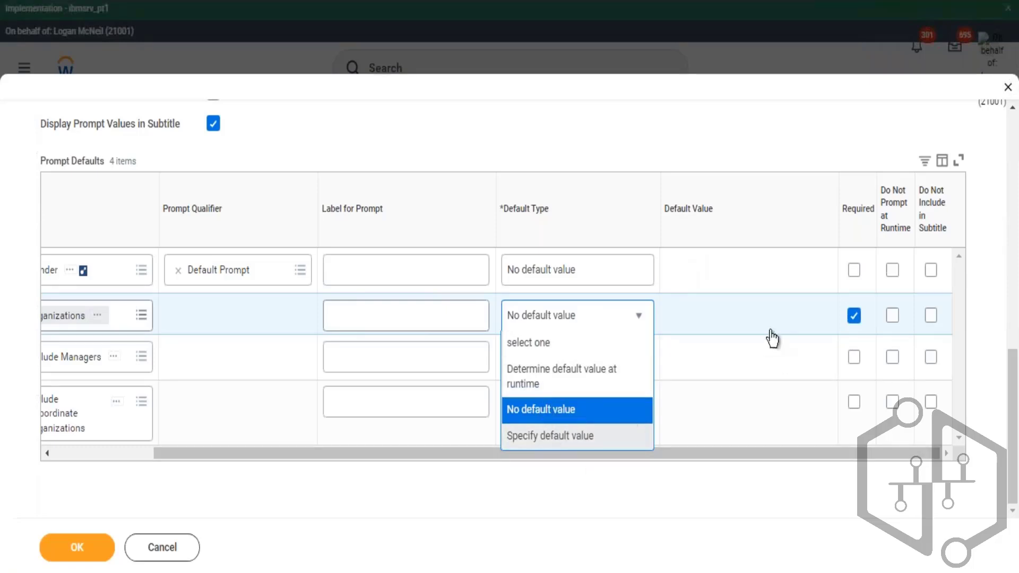
left_click(712, 324)
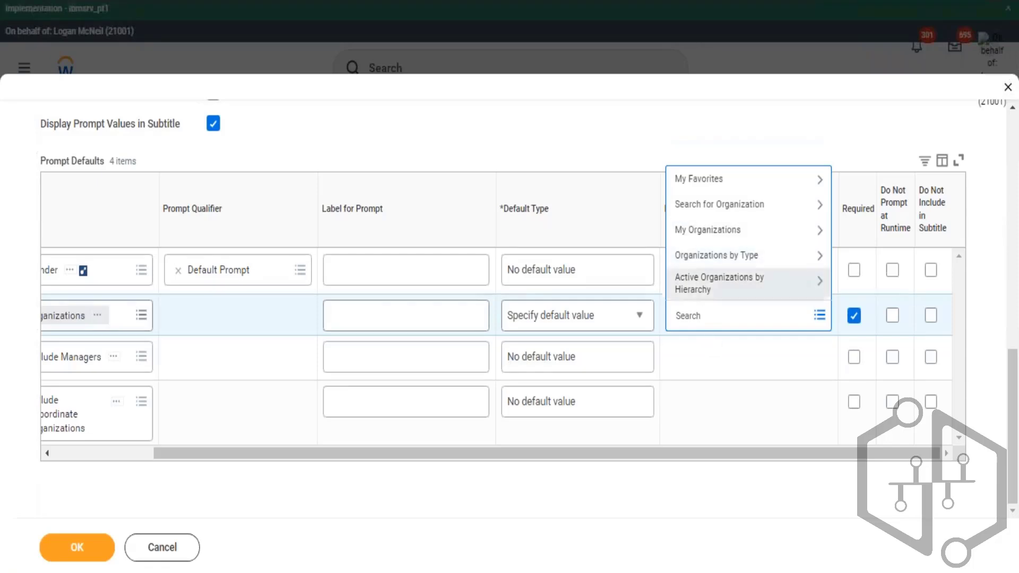
type("global")
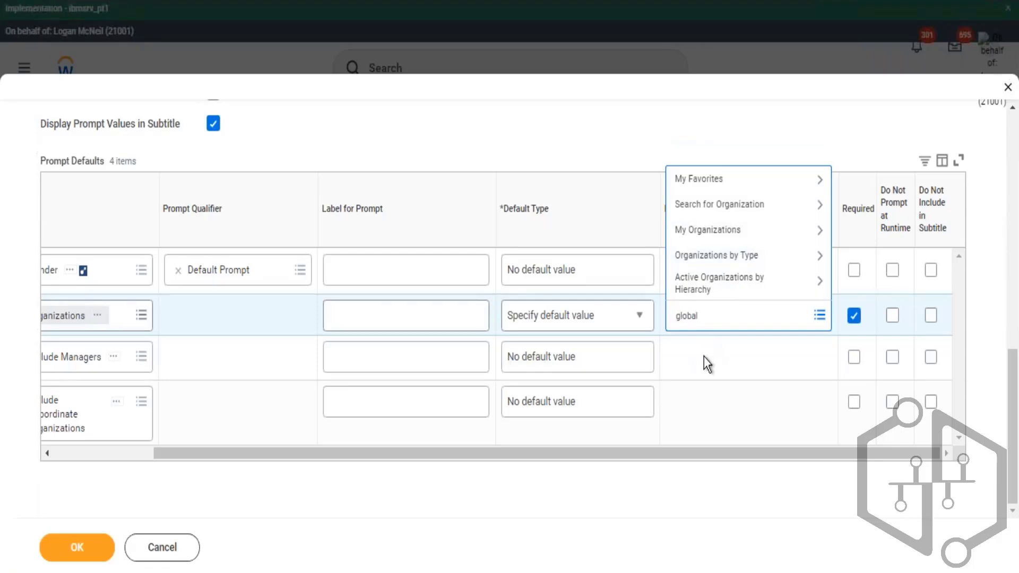
type(" moder")
key("Return")
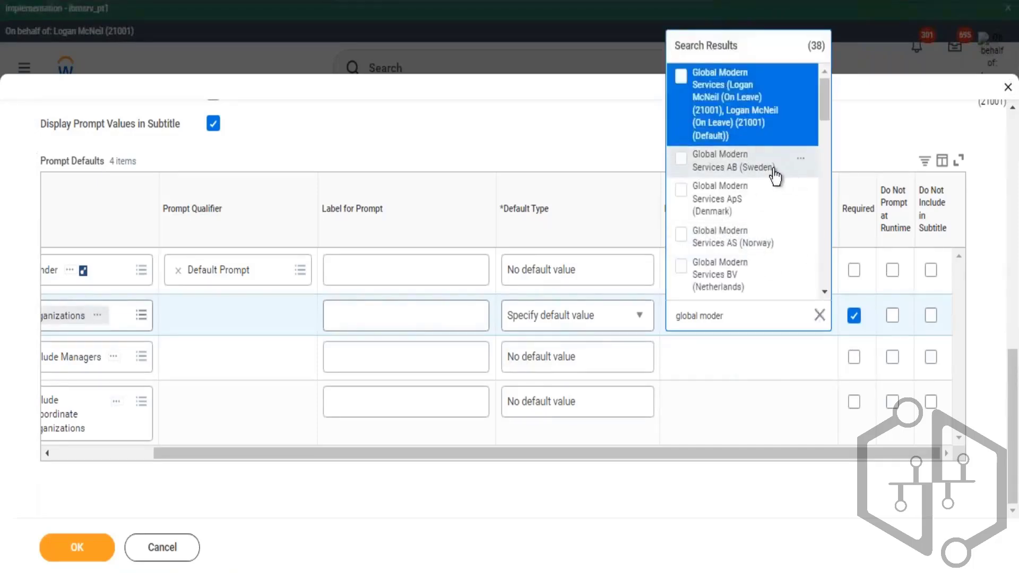
left_click(752, 113)
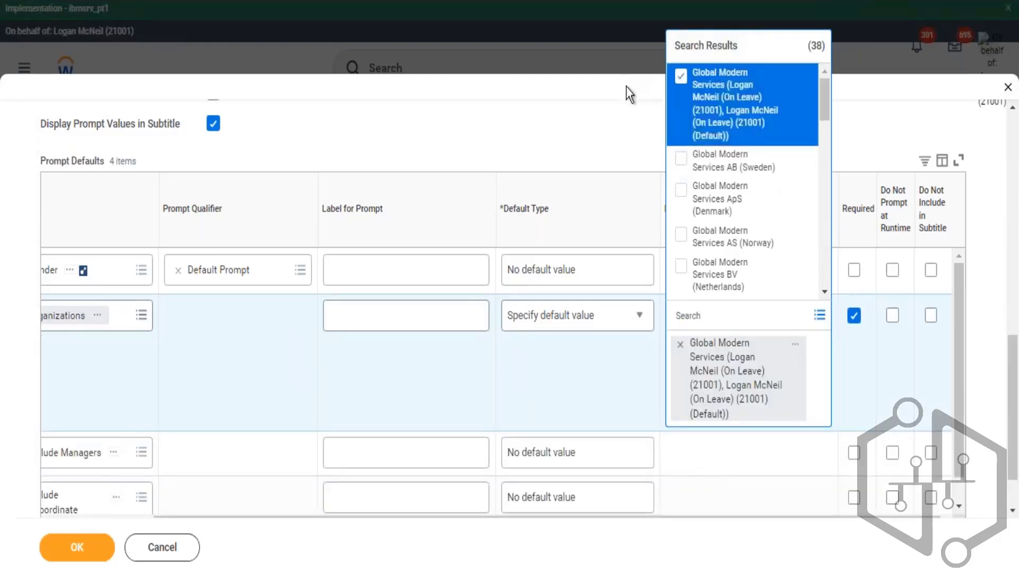
left_click(626, 88)
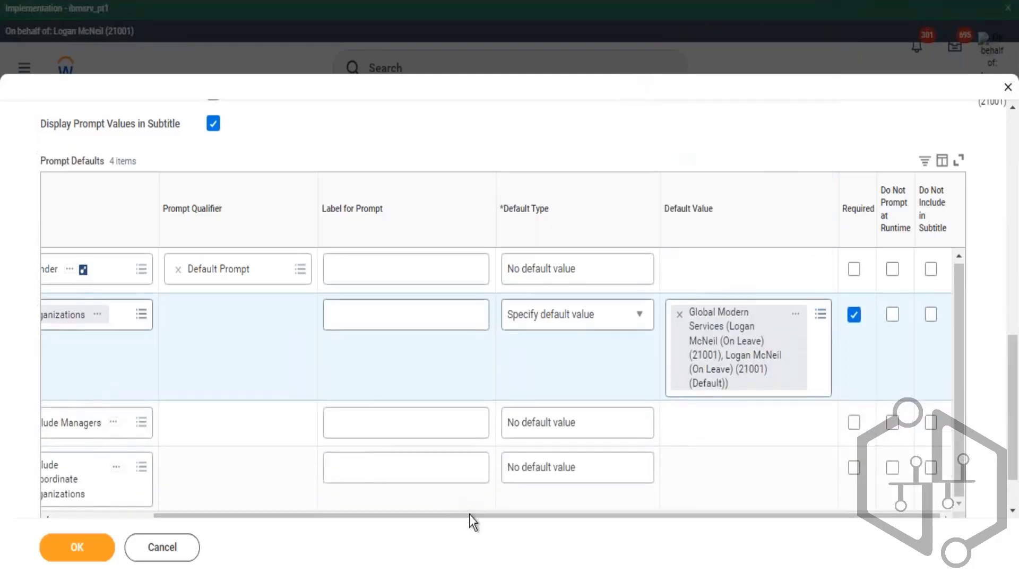
- Set the Include Managers prompt default to Specify default value with its checkbox value turned on
scroll(858, 447, "left", 2)
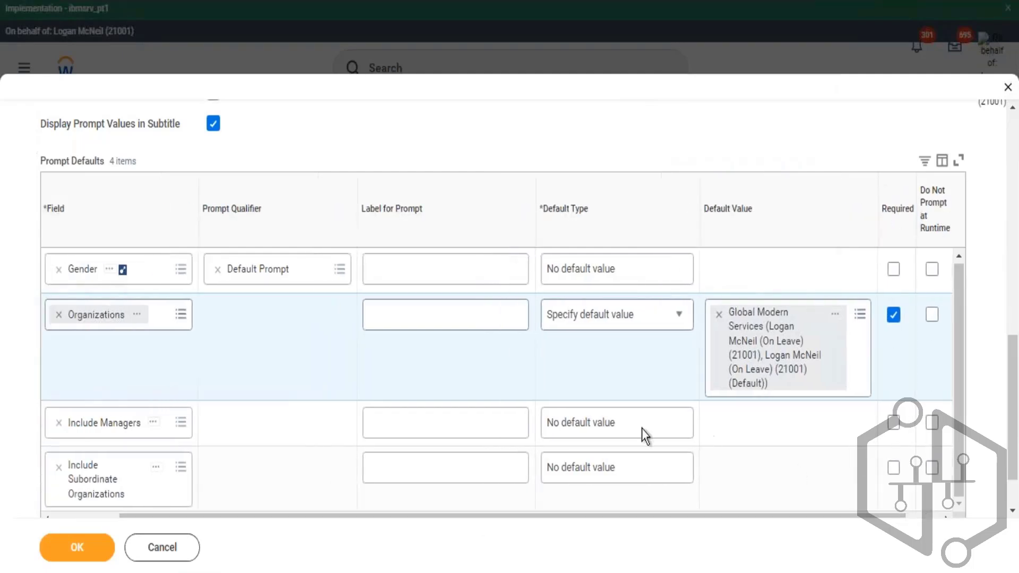
left_click(685, 428)
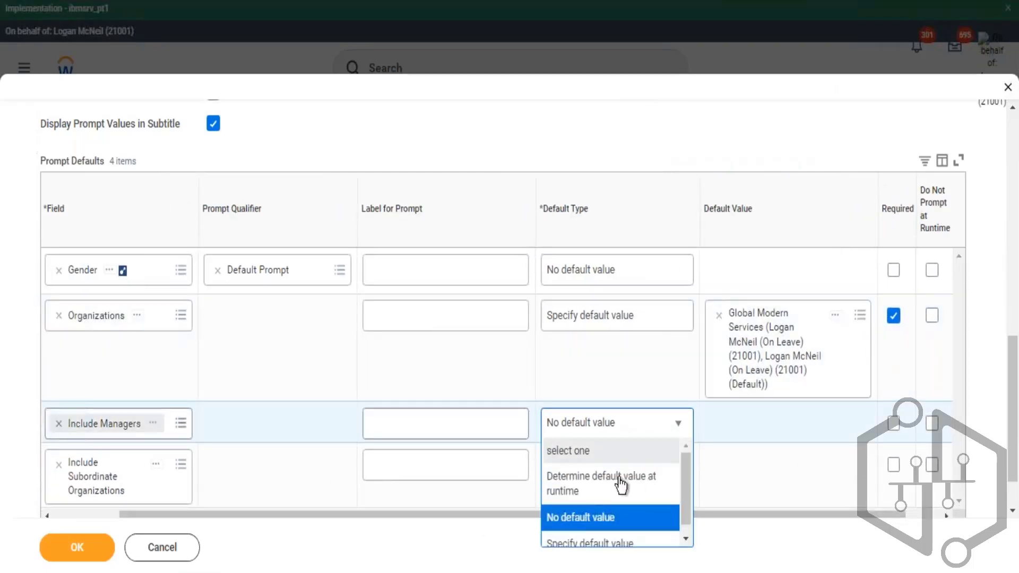
left_click(589, 544)
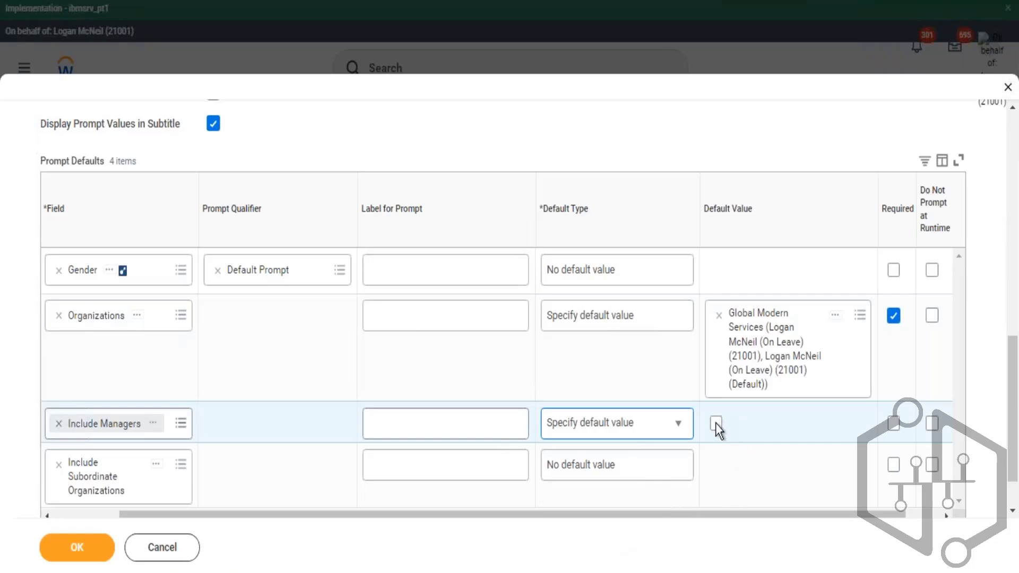
left_click(715, 423)
- Set the Include Subordinate Organizations prompt default to Specify default value with its checkbox value turned on
left_click(684, 467)
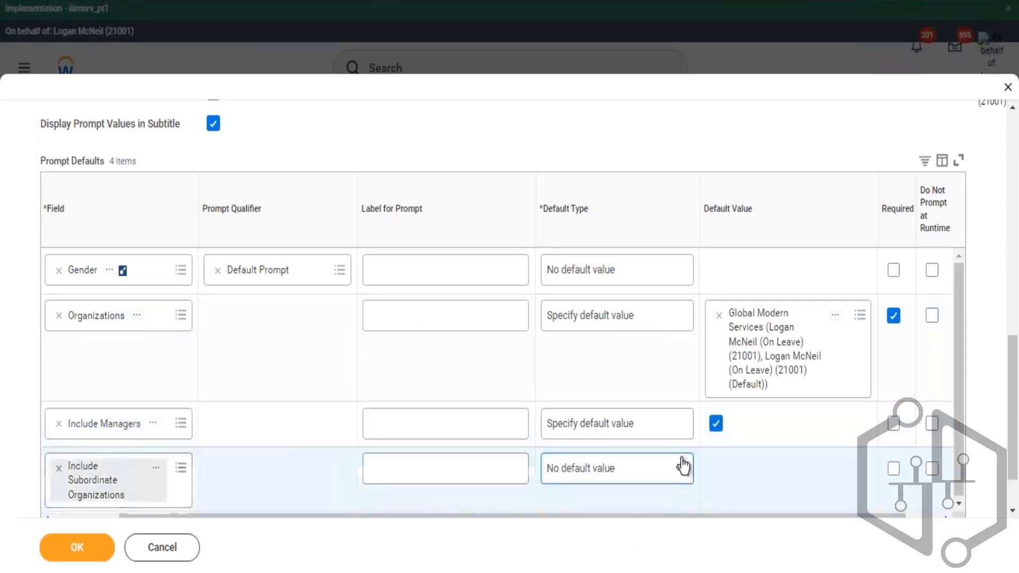
left_click(598, 444)
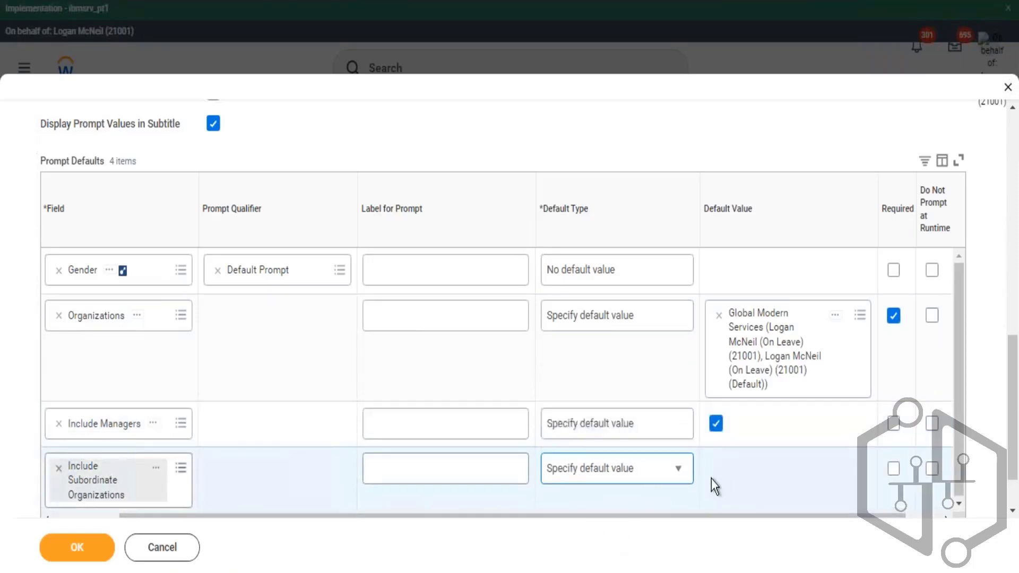
left_click(716, 469)
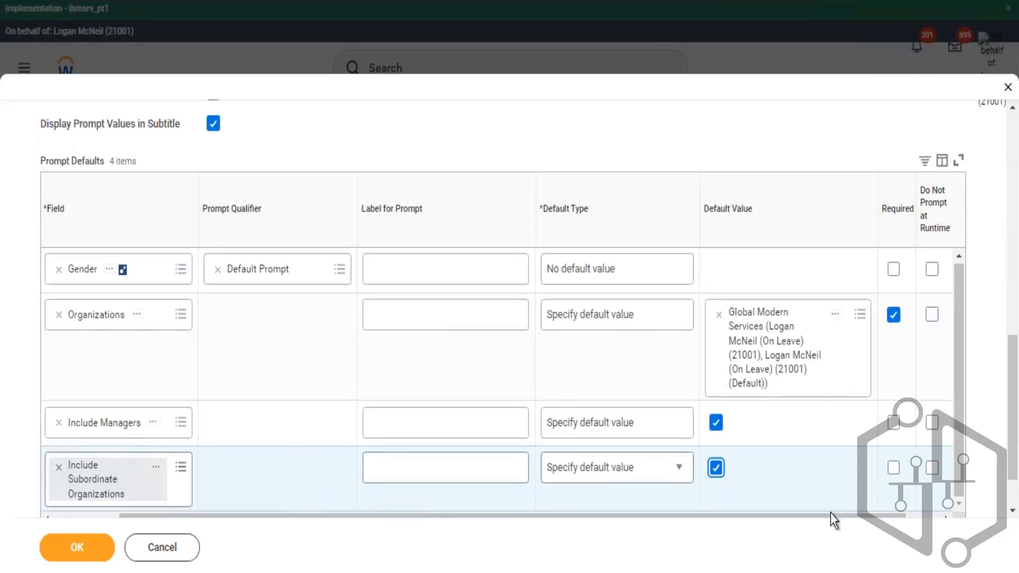
- Turn on Do Not Prompt at Runtime for the Include Managers and Organizations prompts
left_click_drag(829, 517, 909, 514)
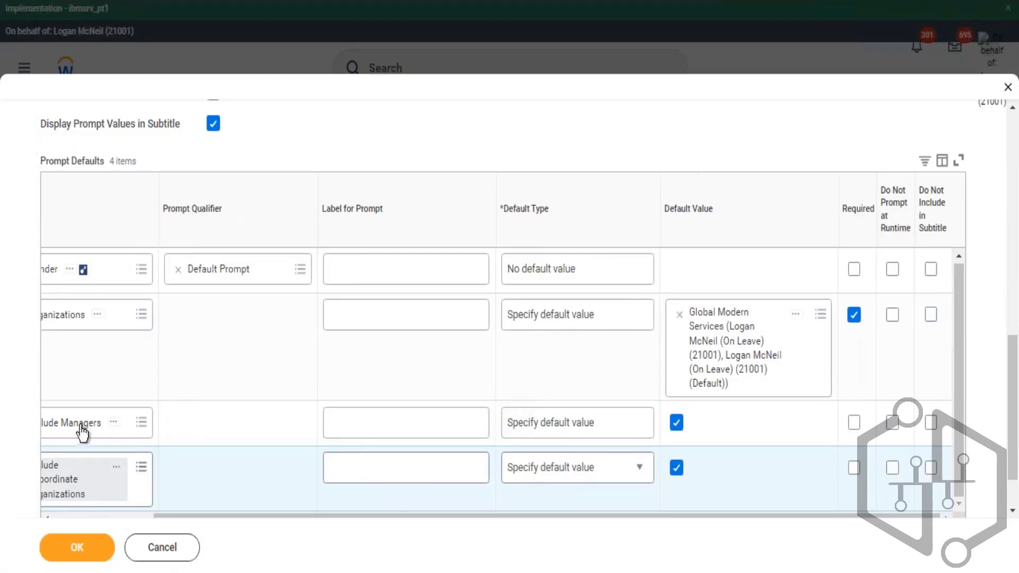
left_click_drag(218, 519, 608, 527)
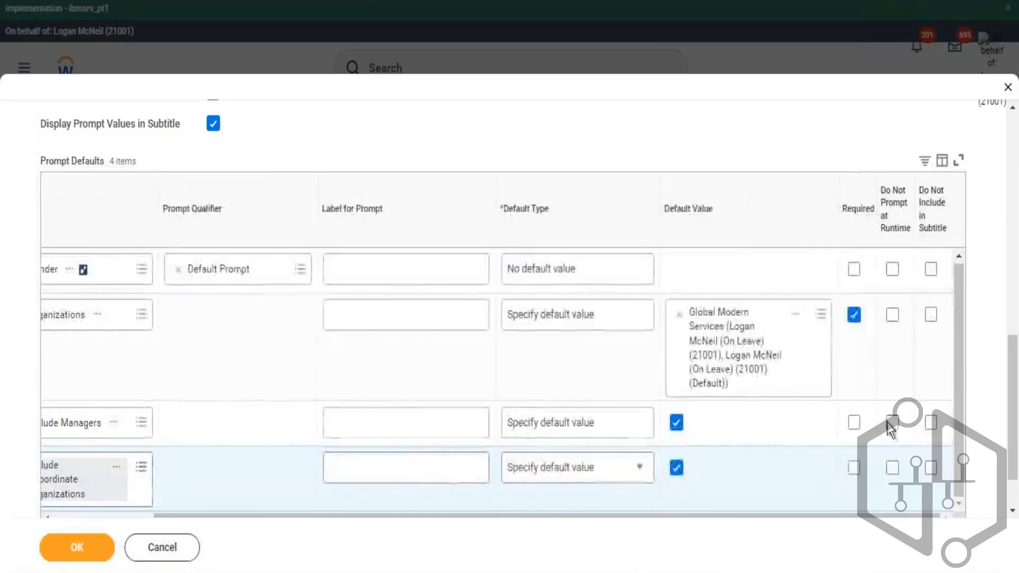
left_click(892, 423)
left_click_drag(881, 187, 908, 230)
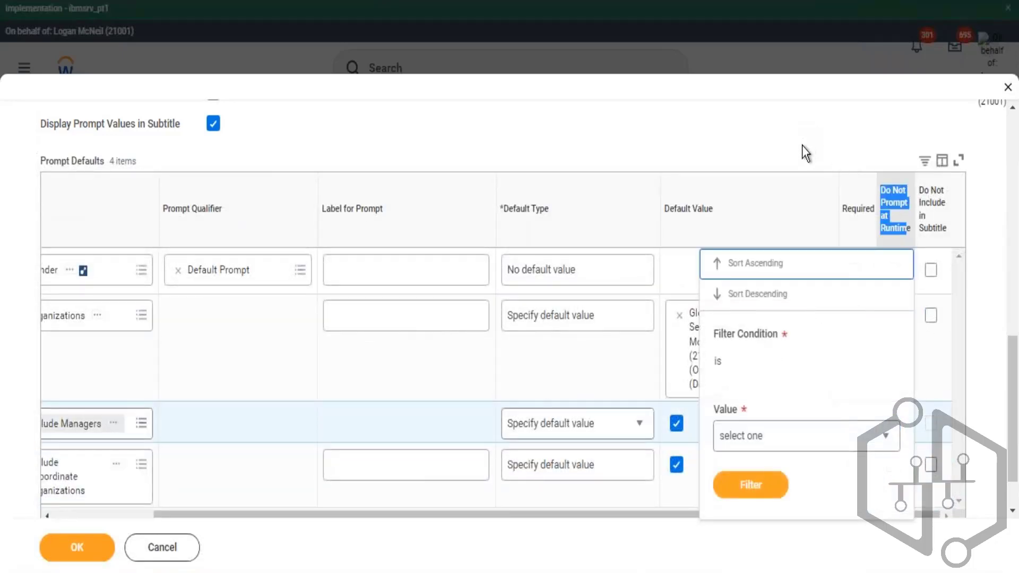
left_click(799, 159)
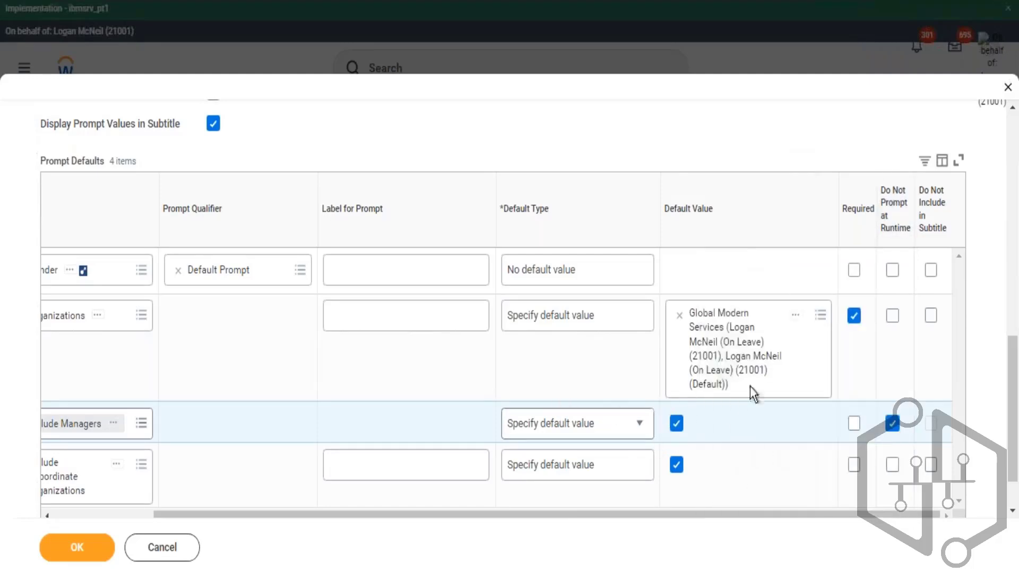
left_click(892, 319)
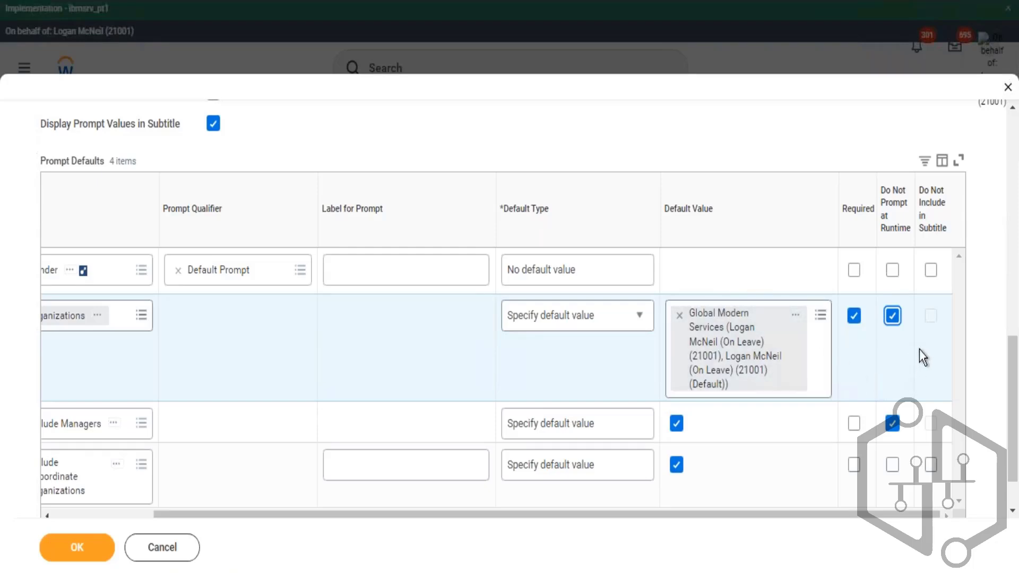
- Change the Include Managers prompt default type to No default value
left_click(177, 315)
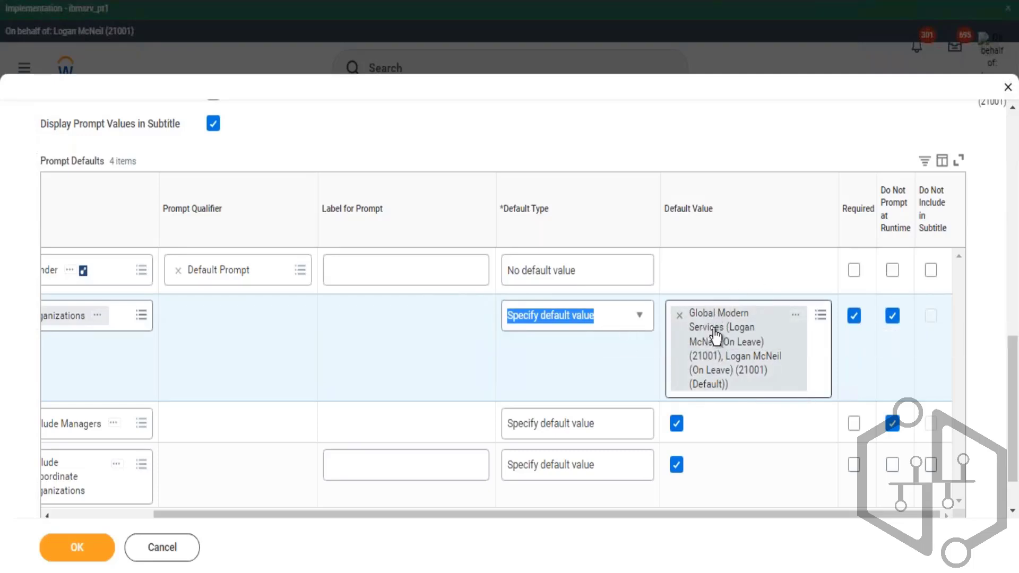
left_click(621, 433)
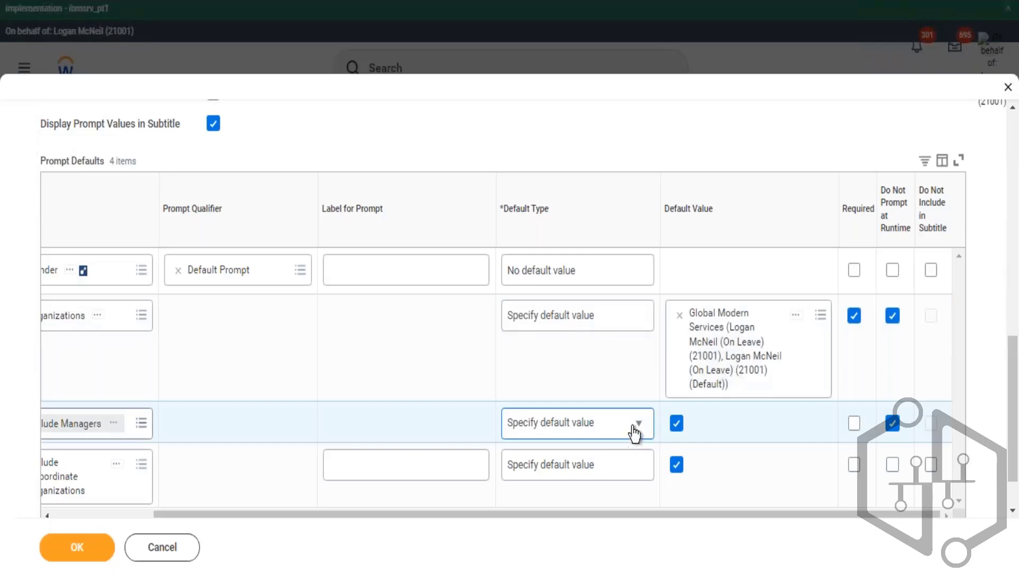
left_click(634, 433)
left_click(569, 373)
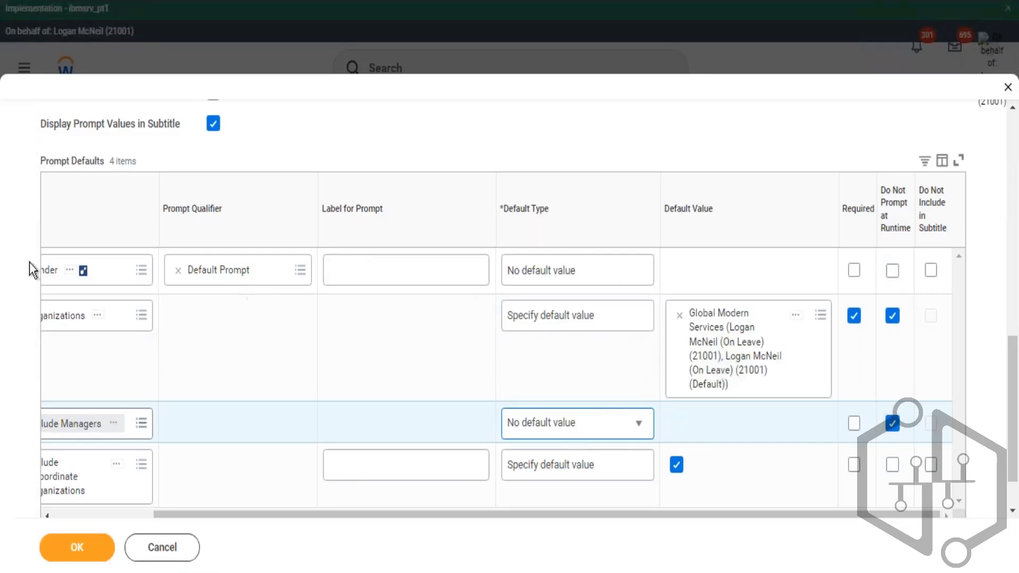
- Turn on Do Not Prompt at Runtime for the Gender prompt
left_click(897, 270)
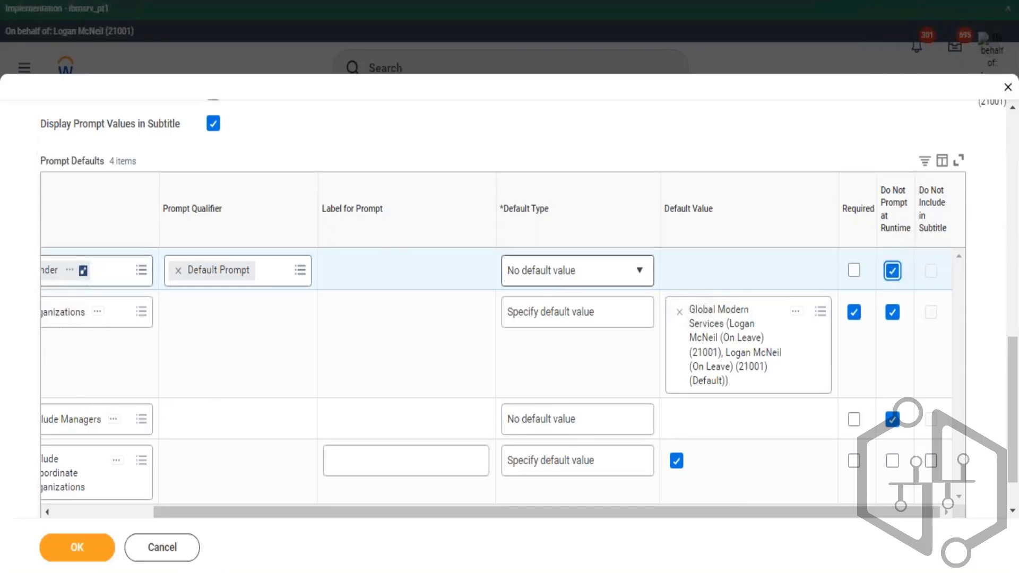
left_click(587, 268)
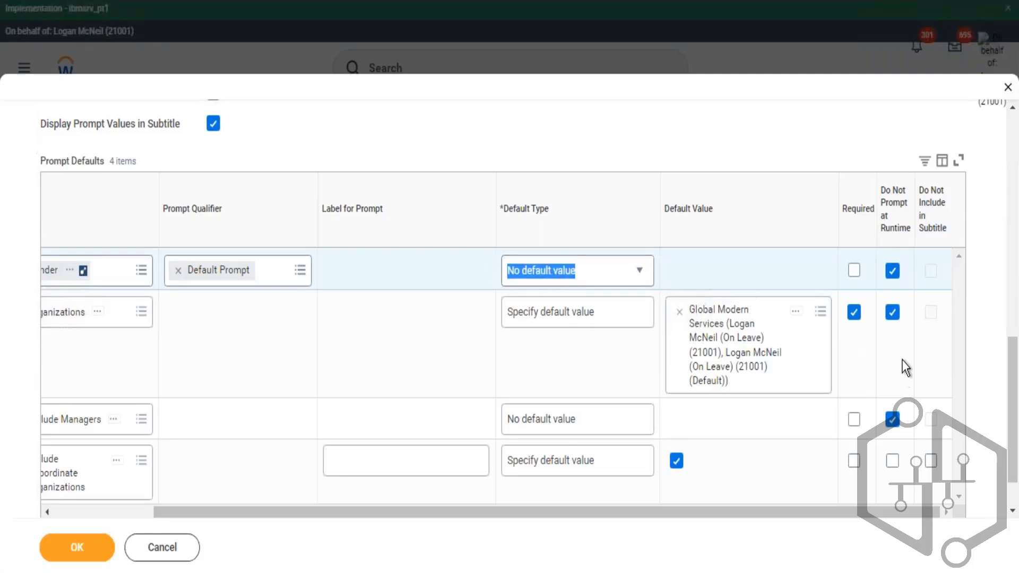
left_click(659, 348)
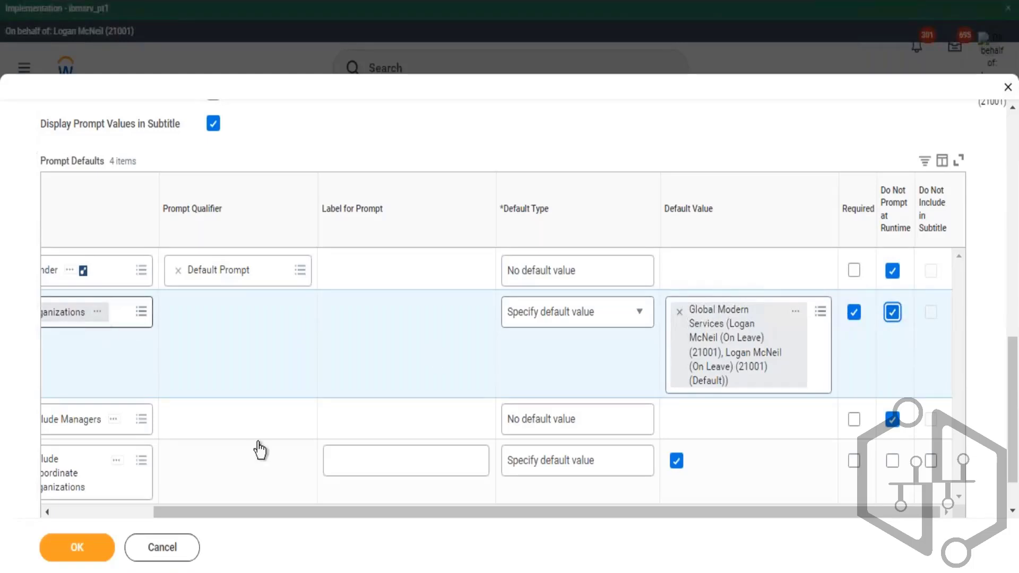
left_click(275, 509)
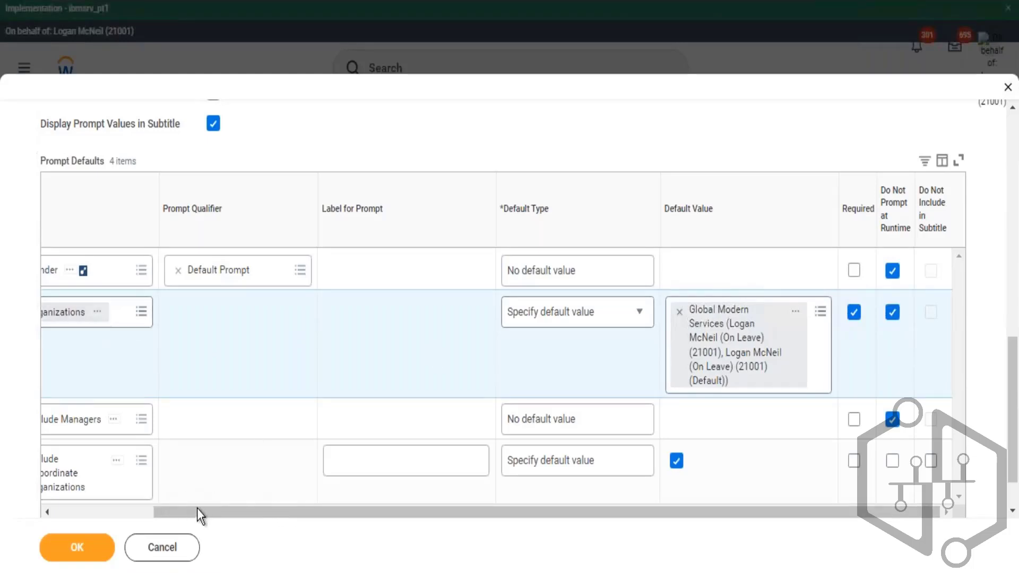
left_click_drag(199, 512, 357, 520)
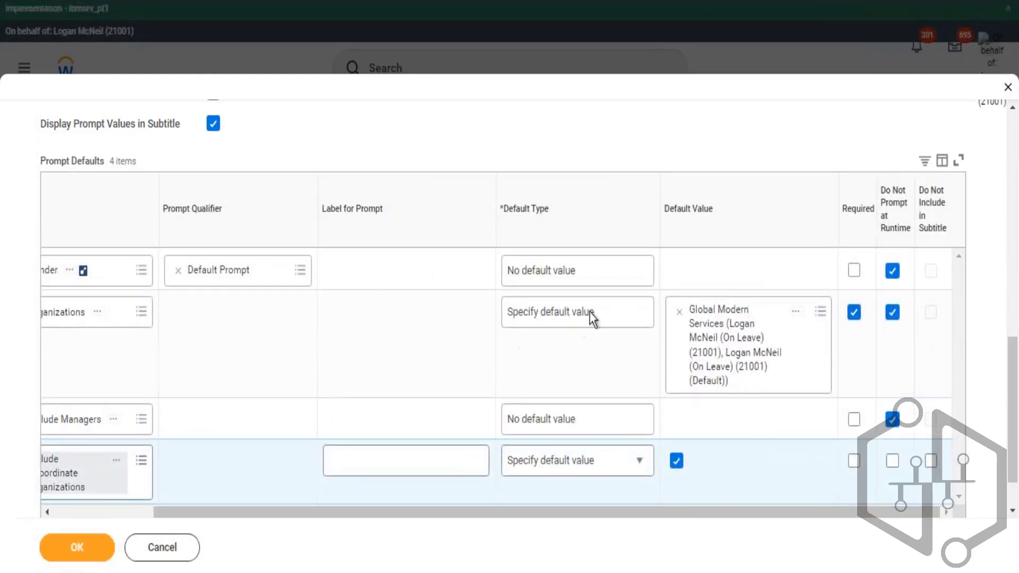
- Set the Organizations default type to No default value and try to save the prompt settings
left_click(635, 313)
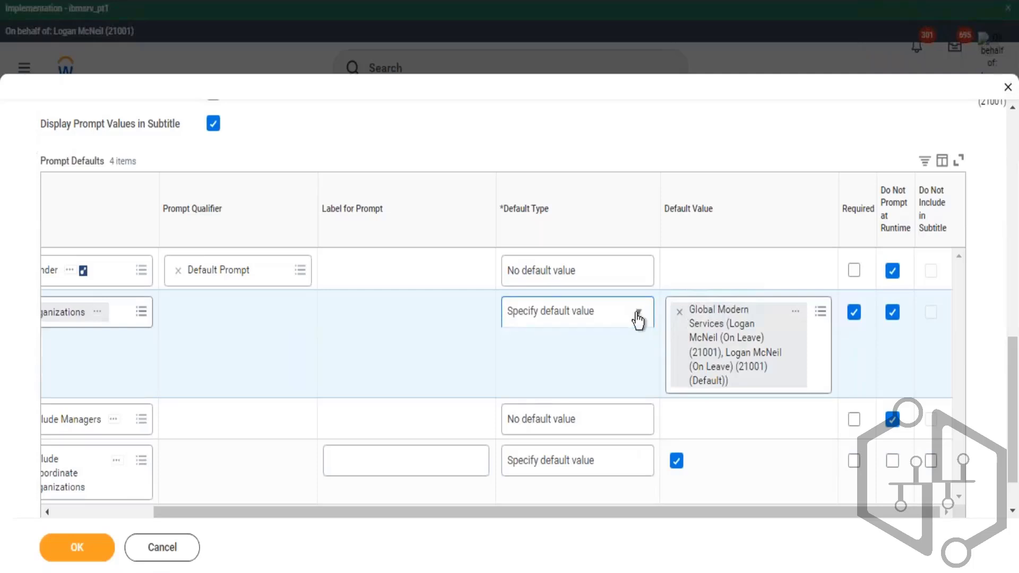
left_click(541, 406)
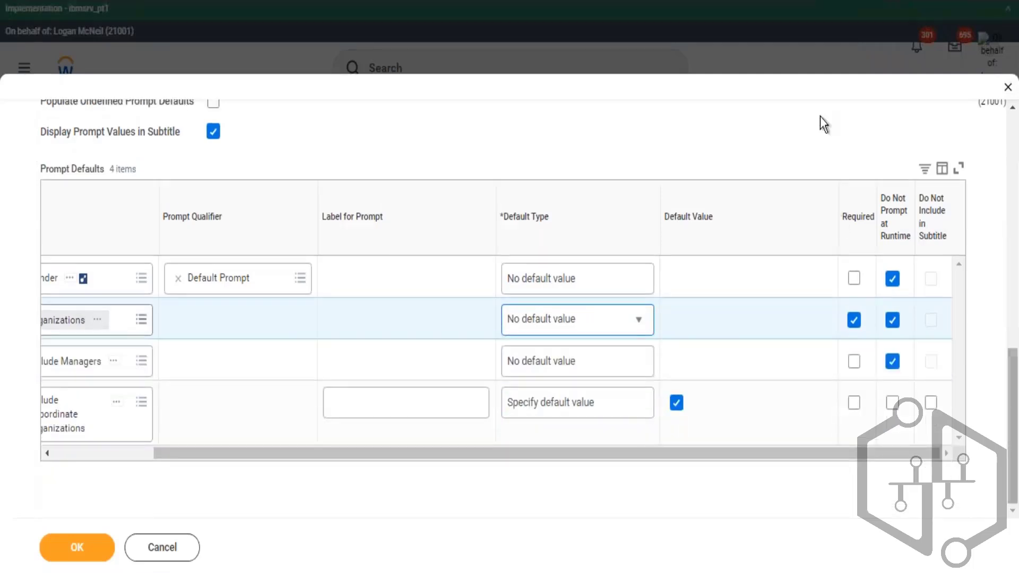
left_click(99, 548)
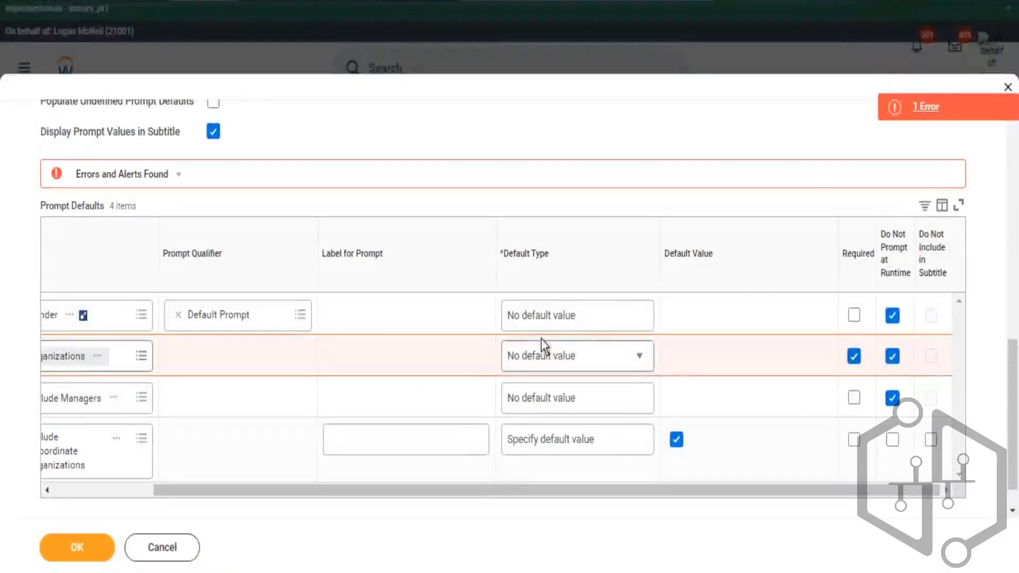
- Set the Organizations prompt default back to Specify default value with Global Modern Services as its value
left_click(632, 367)
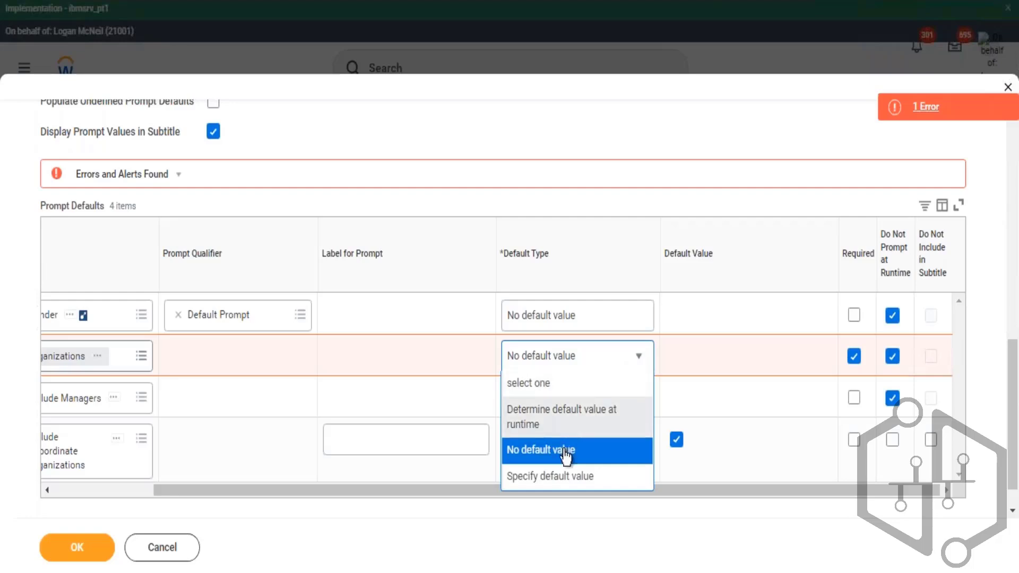
left_click(552, 477)
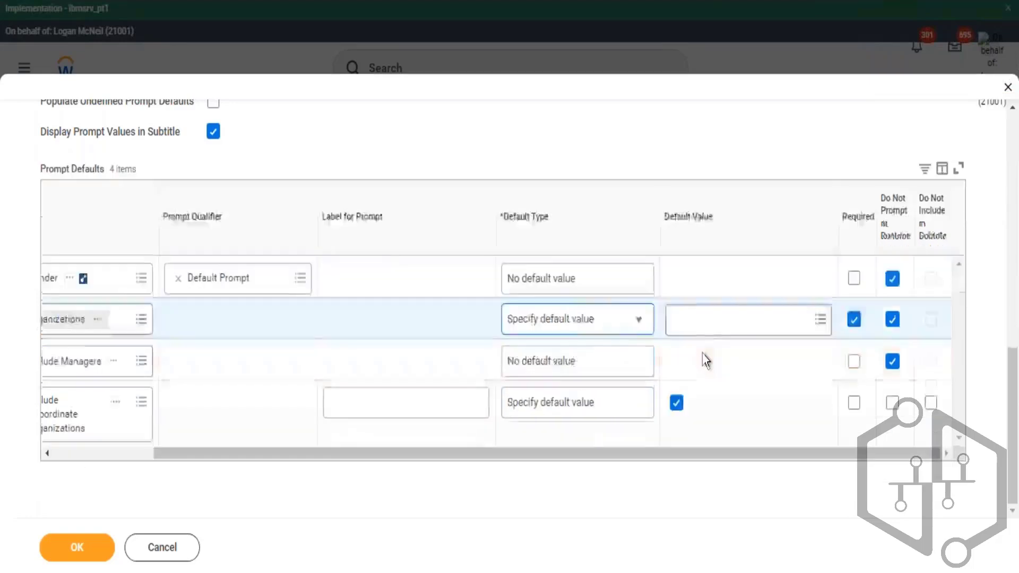
left_click(708, 320)
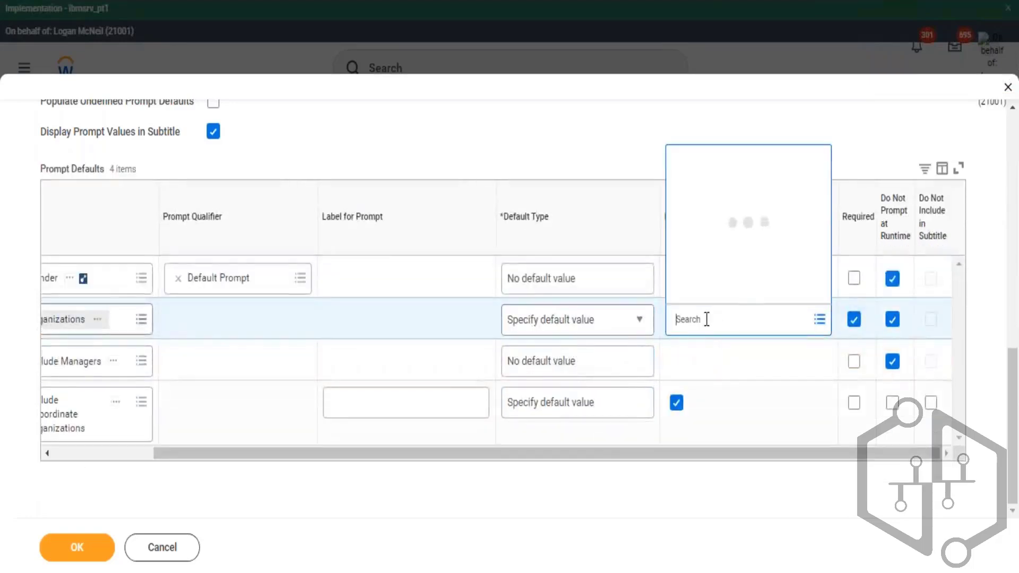
type("global moder")
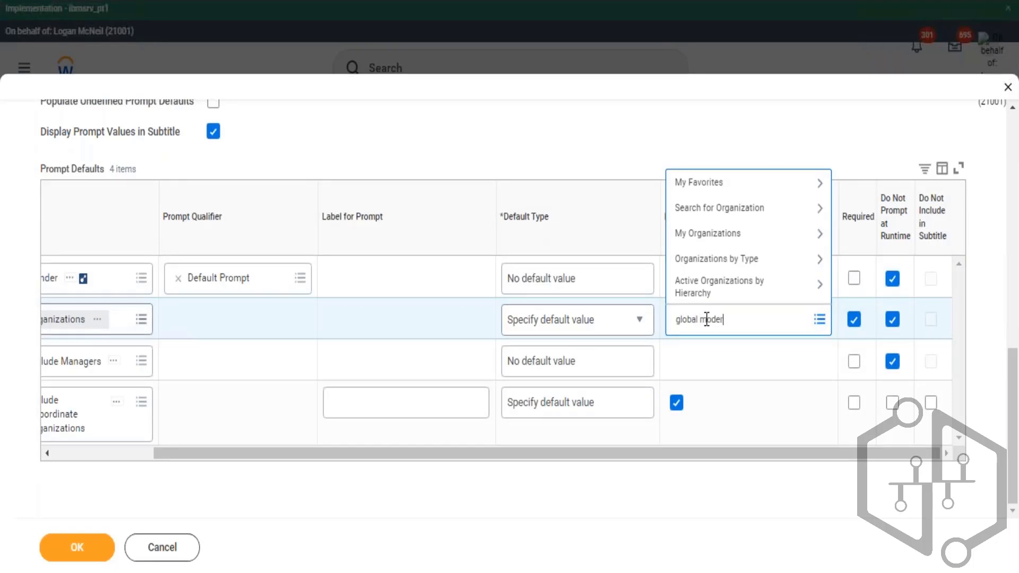
type("n ser")
key("Return")
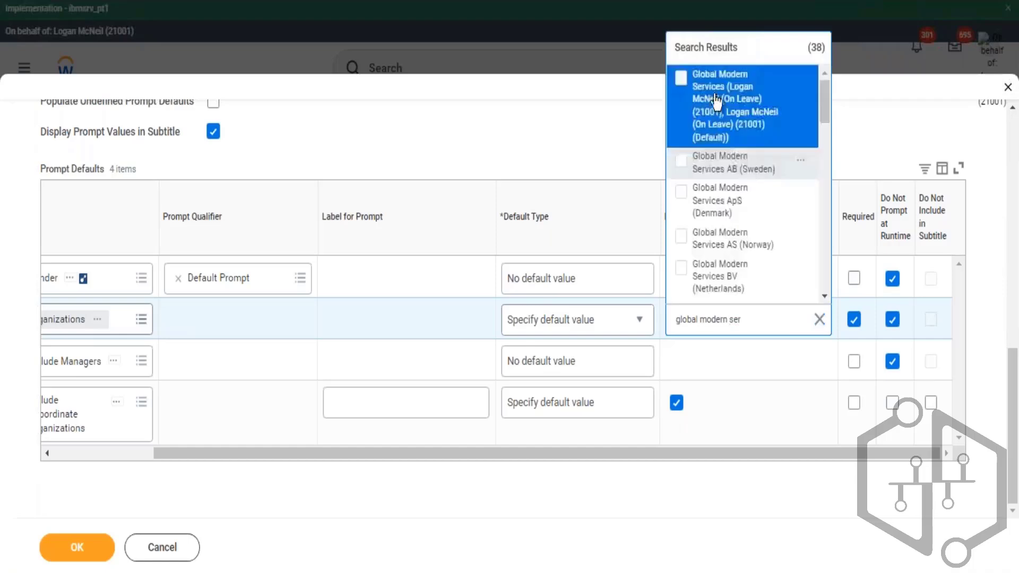
left_click(813, 141)
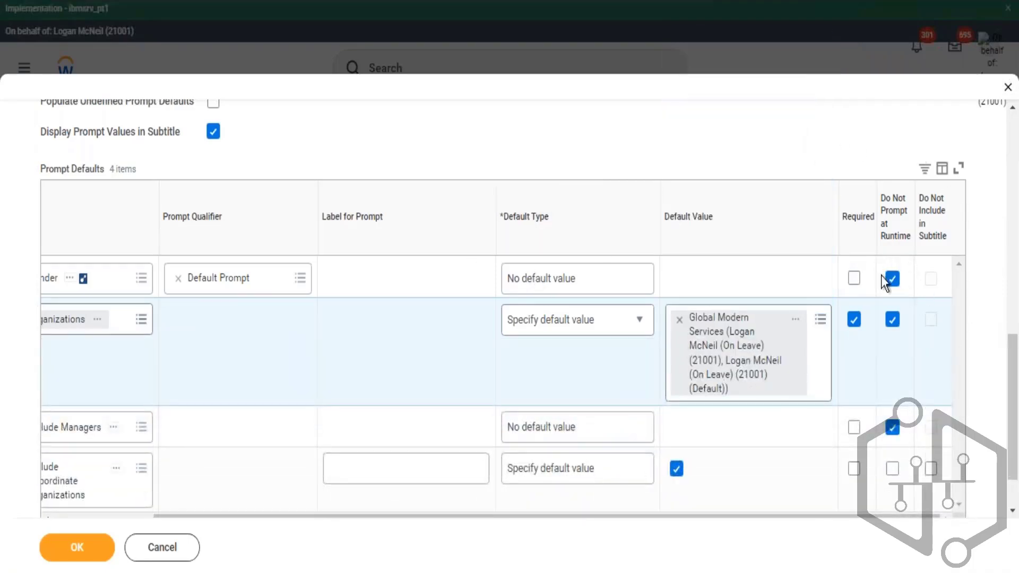
- Save the prompt default changes to the custom report
left_click_drag(505, 278, 710, 283)
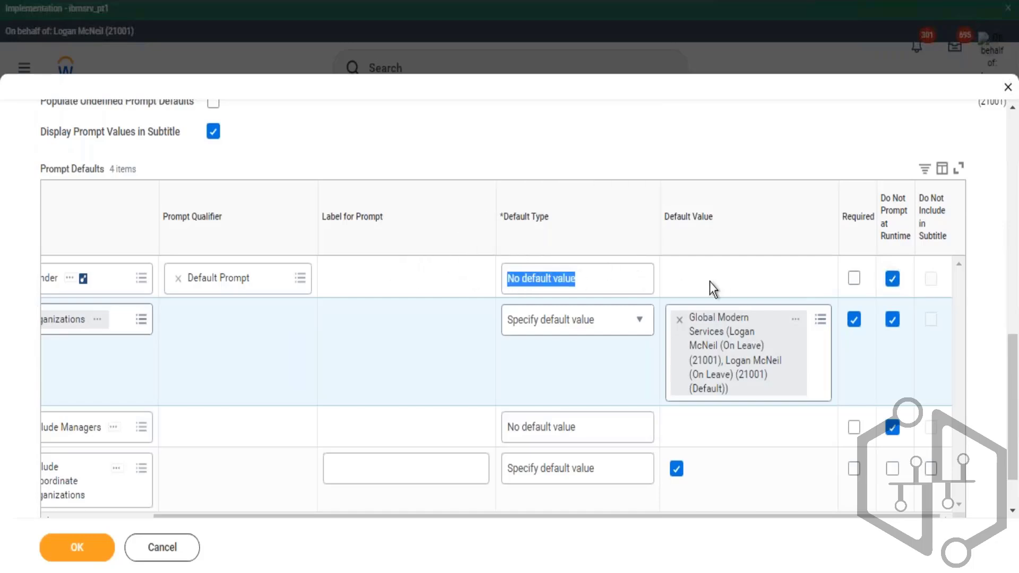
scroll(715, 324, "down", 1)
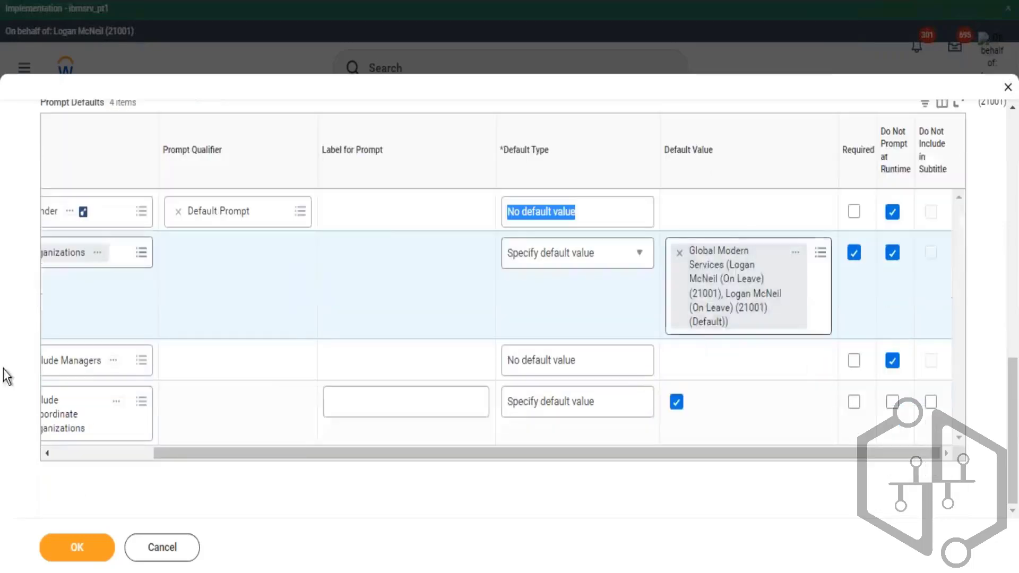
left_click(77, 547)
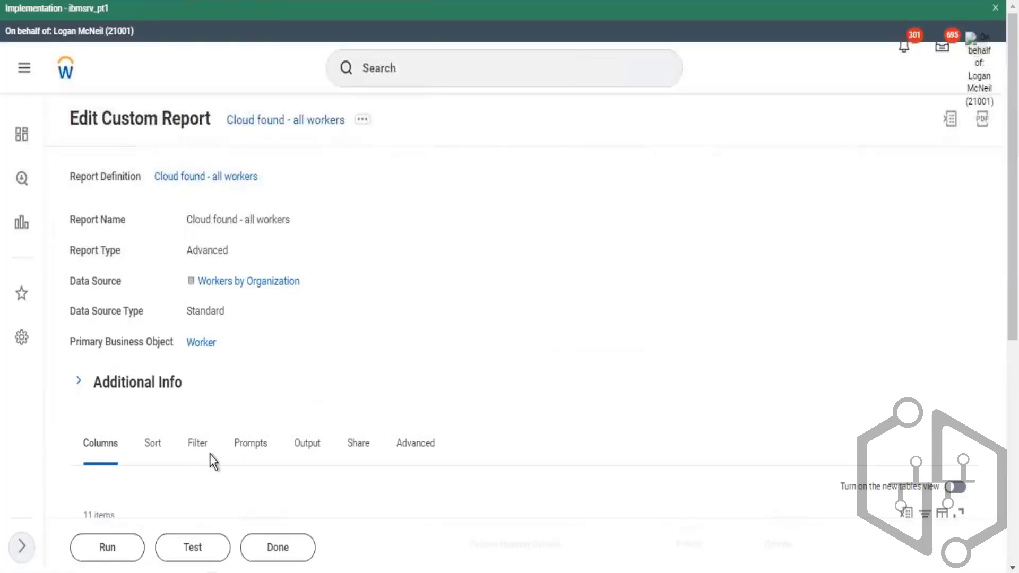
- Review the report's prompt defaults and run the report with Include Subordinate Organizations selected
left_click(251, 450)
scroll(650, 292, "down", 2)
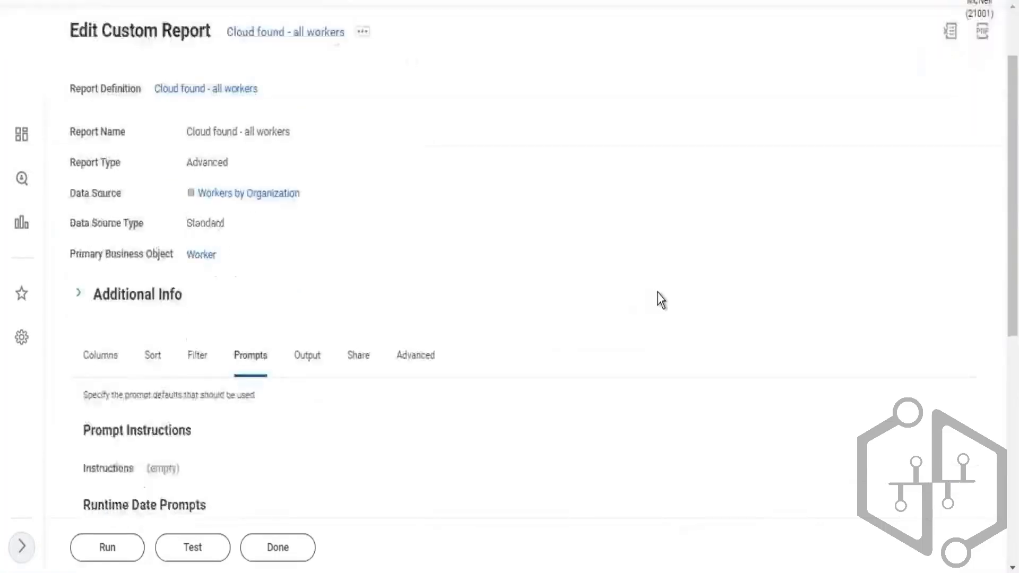
scroll(341, 225, "down", 8)
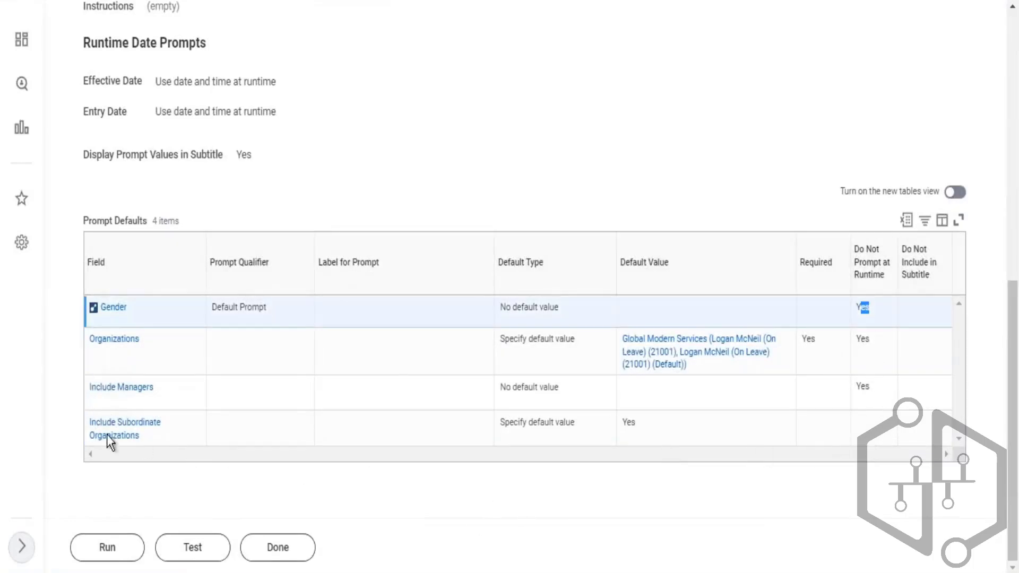
left_click(123, 546)
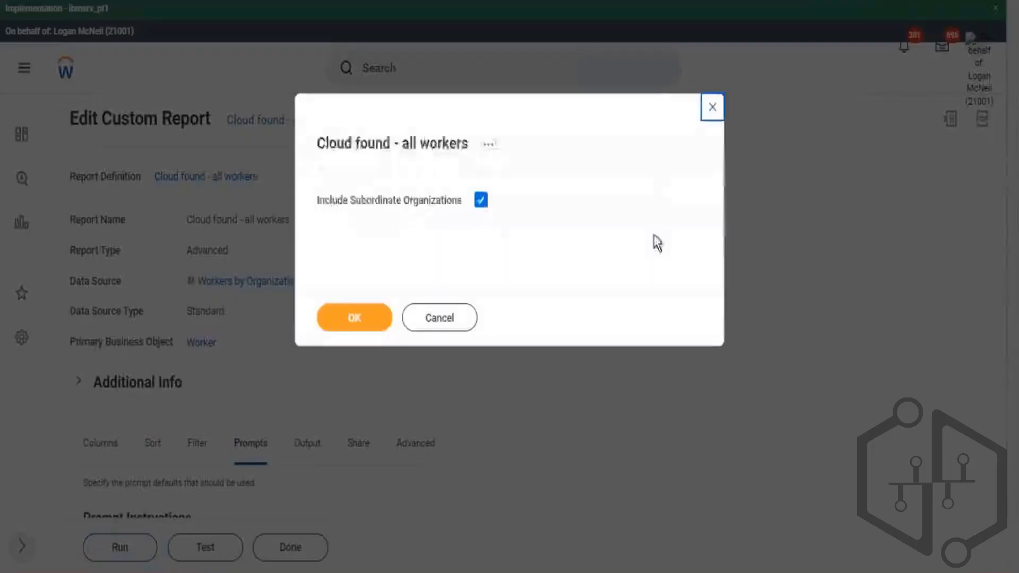
left_click_drag(356, 206, 419, 229)
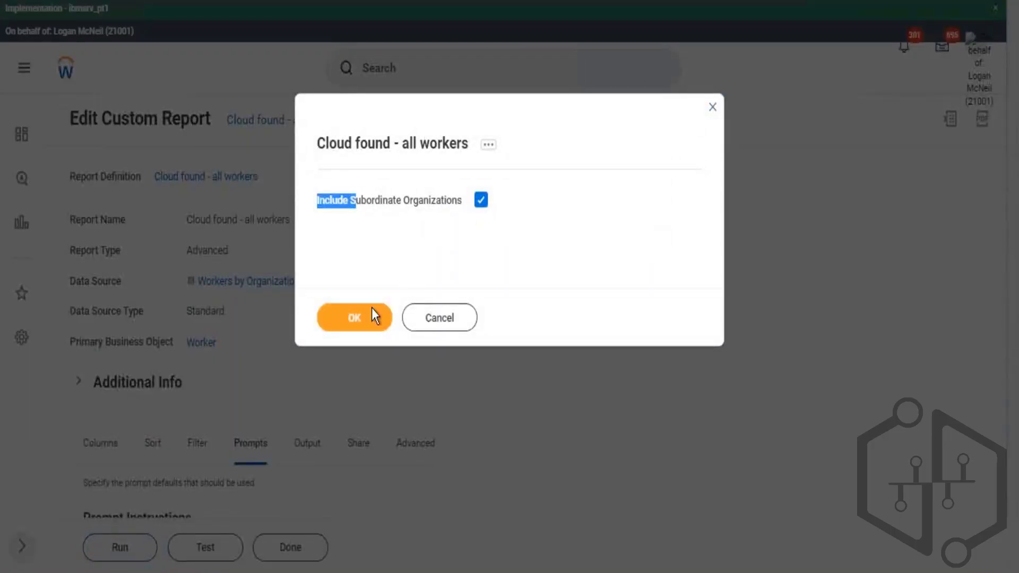
left_click(371, 313)
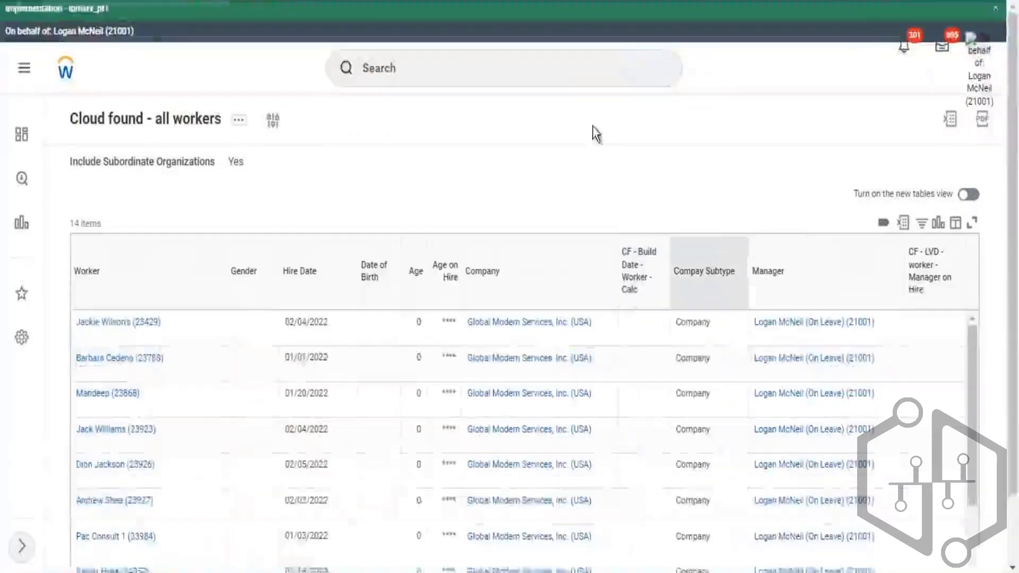
- Examine the report results, hire dates and the prompt values shown in the subtitle
scroll(552, 166, "down", 2)
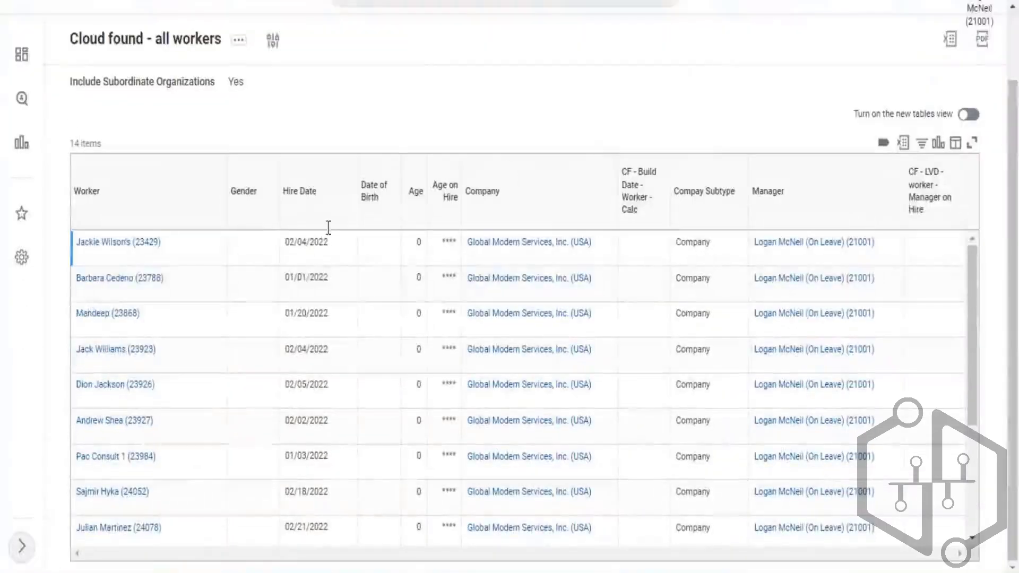
left_click_drag(330, 228, 171, 289)
left_click(307, 284)
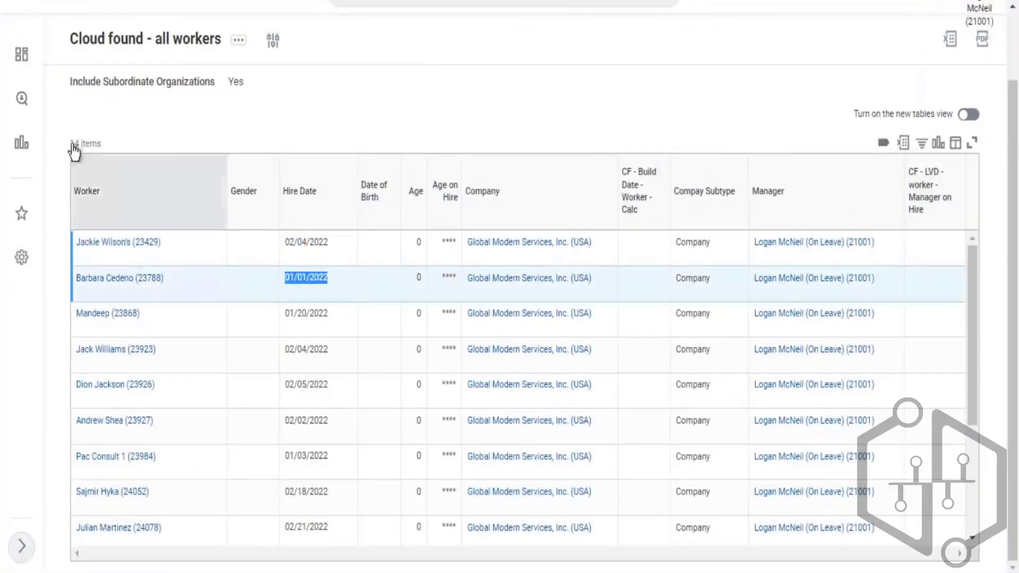
left_click_drag(87, 145, 104, 144)
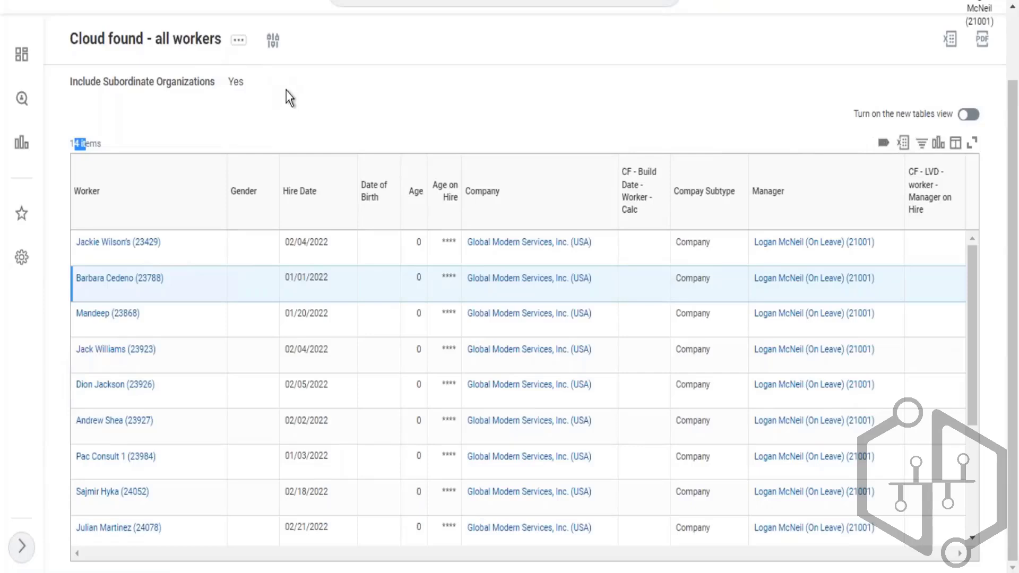
left_click(126, 110)
left_click_drag(74, 82, 128, 107)
left_click(261, 90)
left_click(75, 83)
left_click_drag(75, 83, 243, 55)
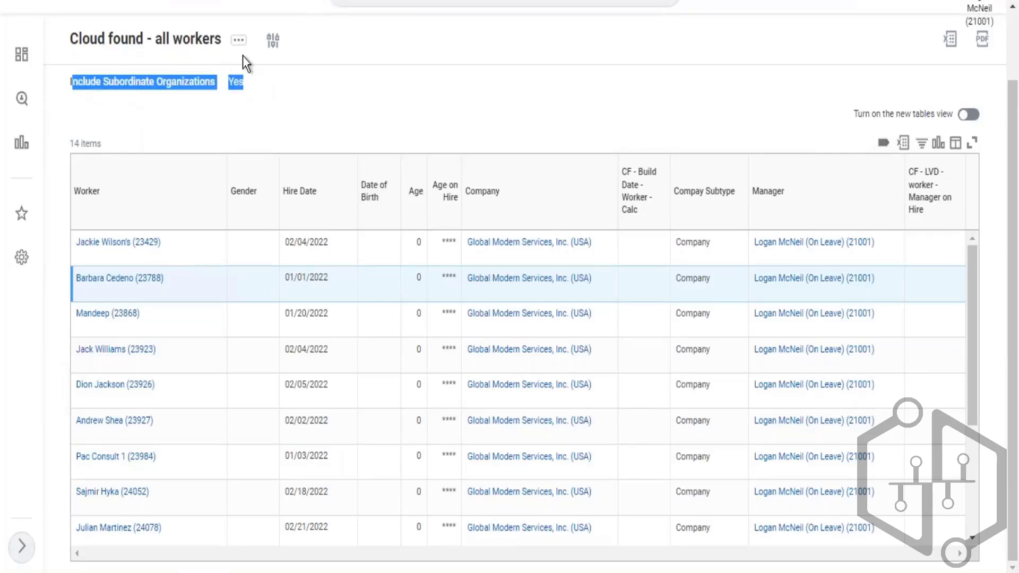
- Reopen the custom report for editing, turn off Do Not Prompt at Runtime for the Organizations prompt, and save
left_click(239, 43)
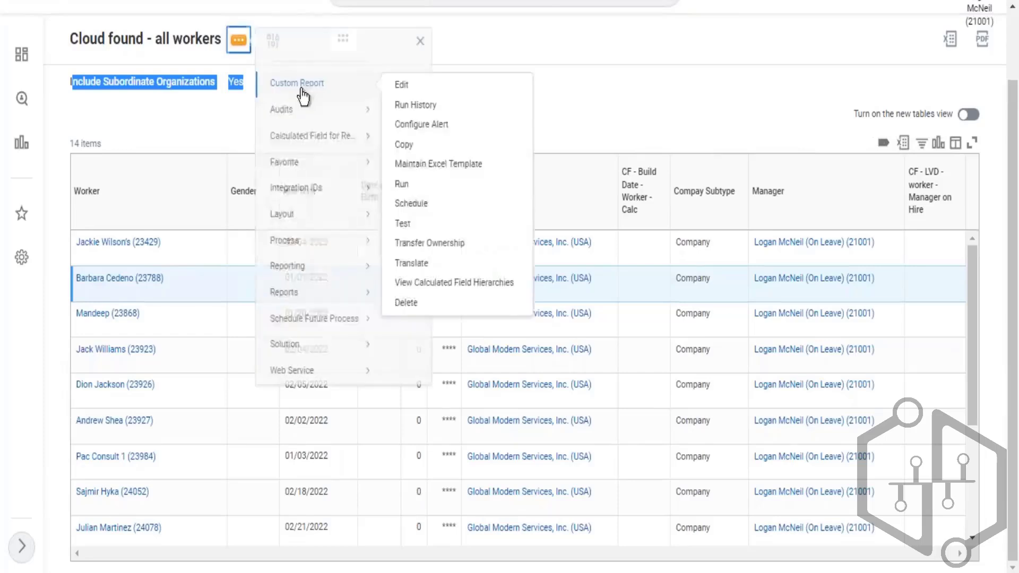
mouse_move(319, 100)
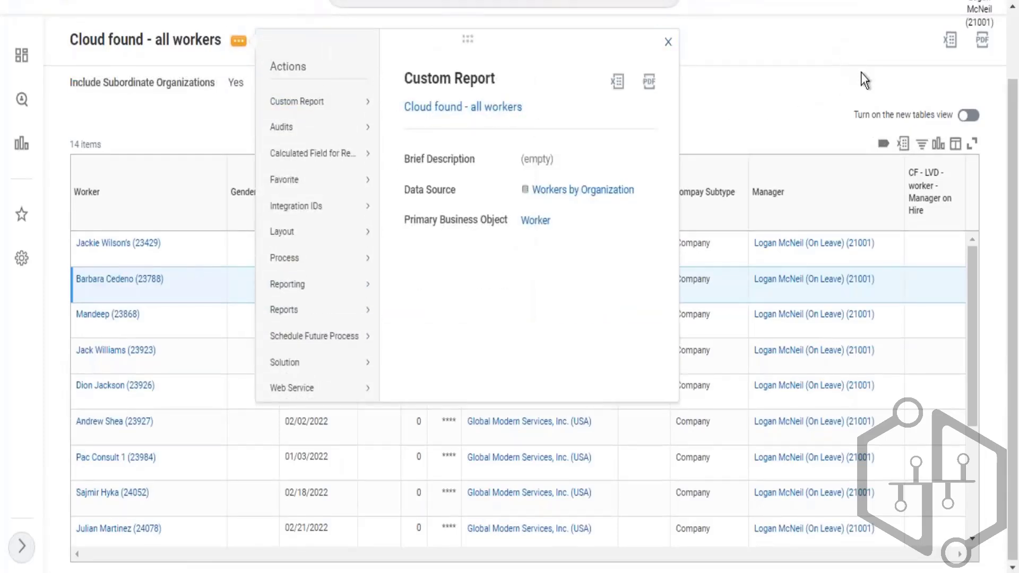
mouse_move(359, 97)
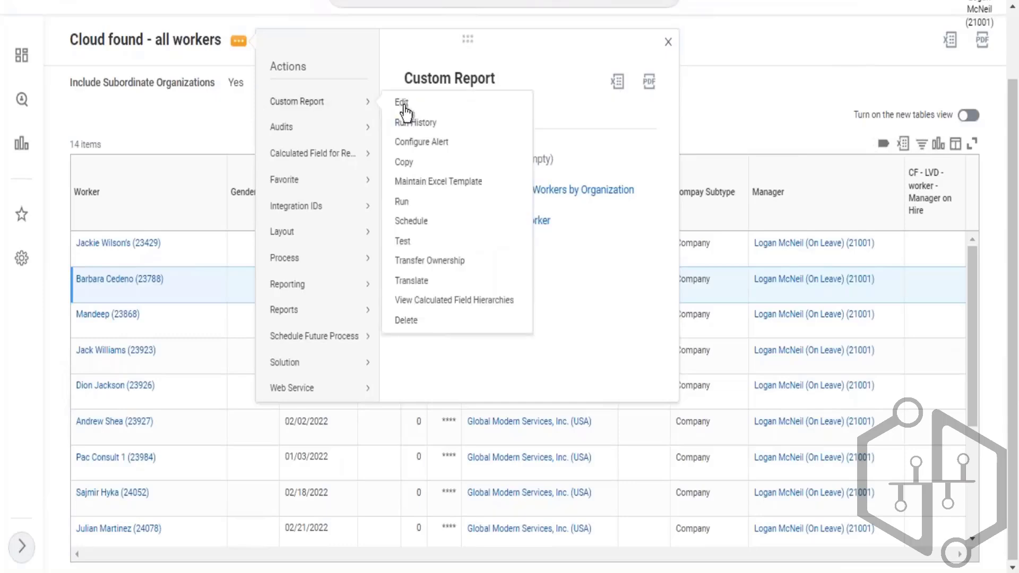
left_click(442, 105)
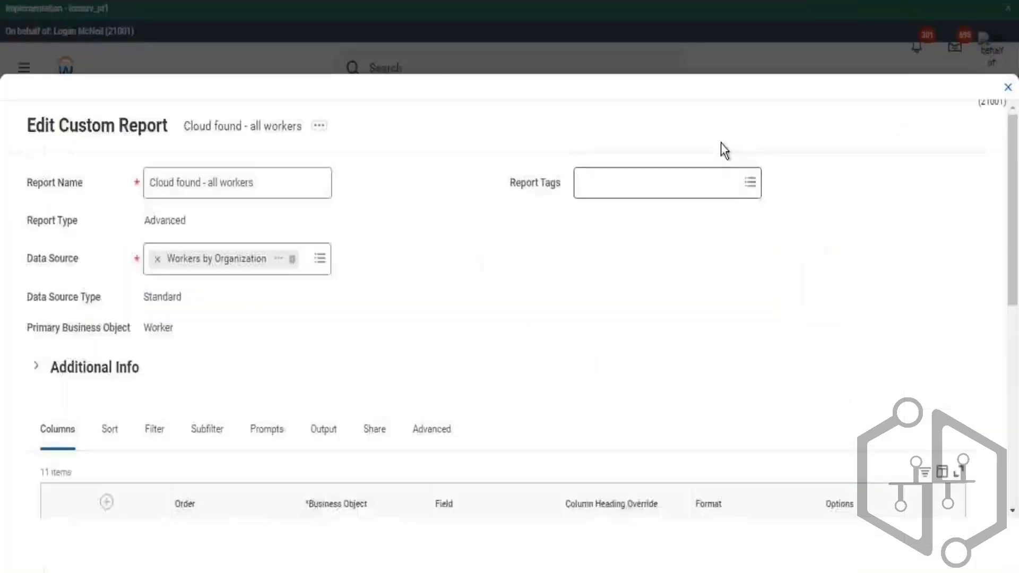
scroll(721, 159, "down", 6)
scroll(313, 162, "up", 3)
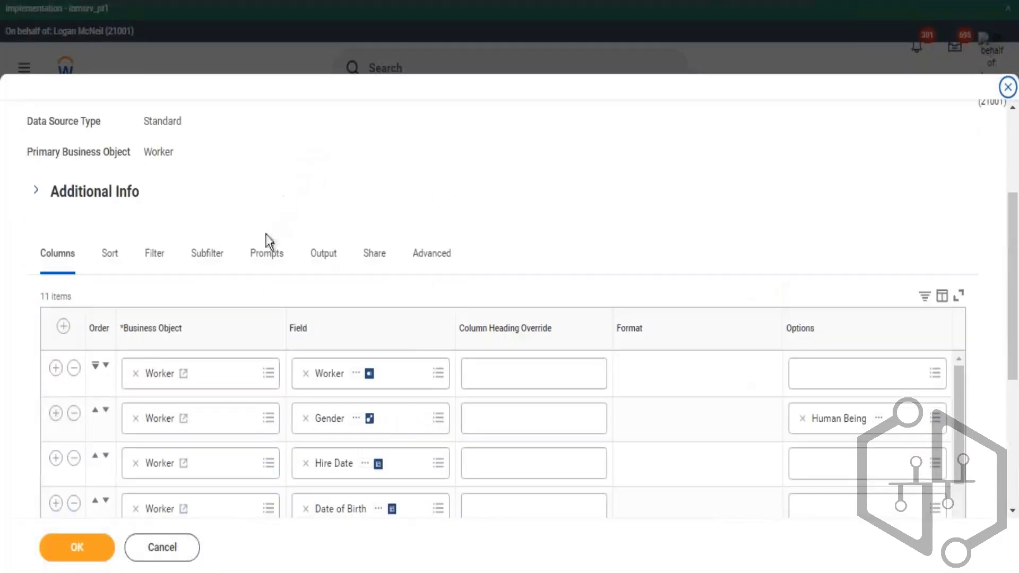
left_click(267, 253)
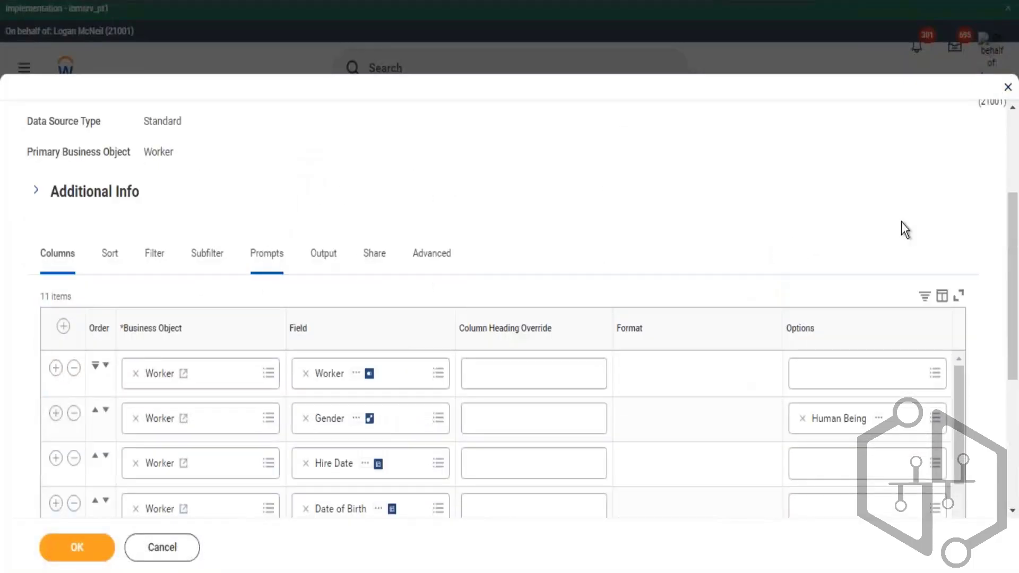
scroll(905, 226, "down", 8)
scroll(958, 253, "down", 2)
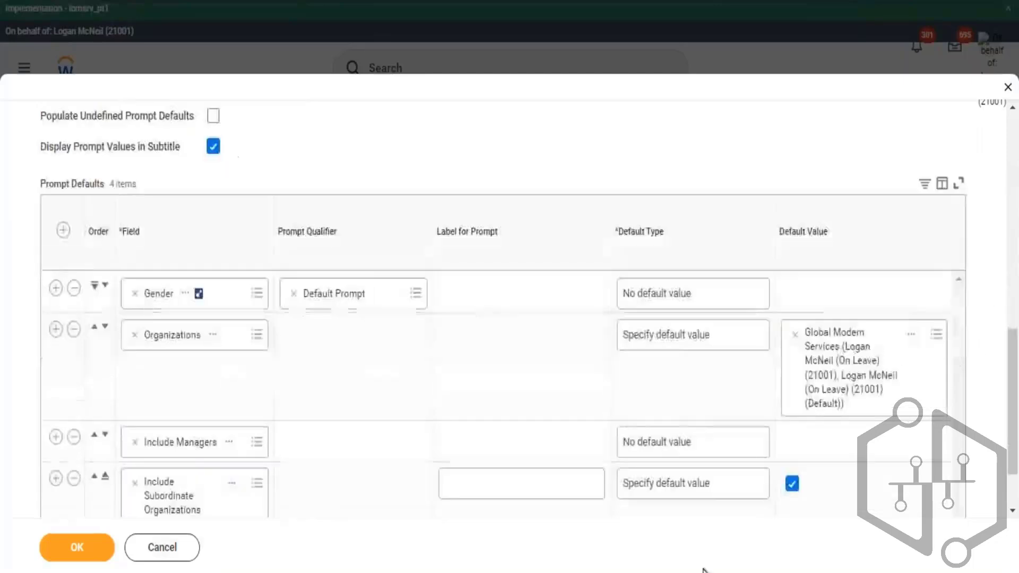
scroll(747, 498, "down", 2)
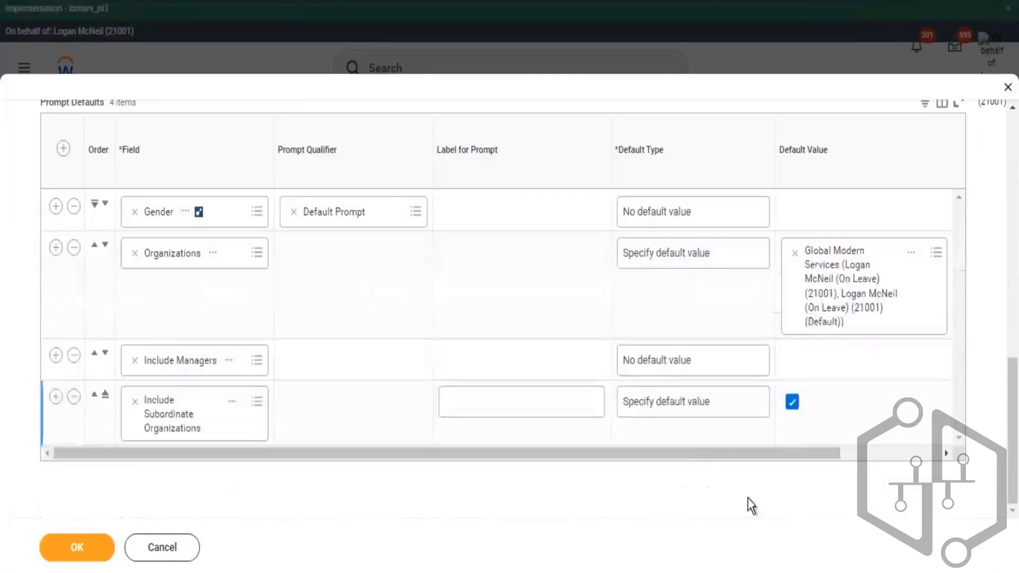
left_click(871, 452)
left_click(934, 314)
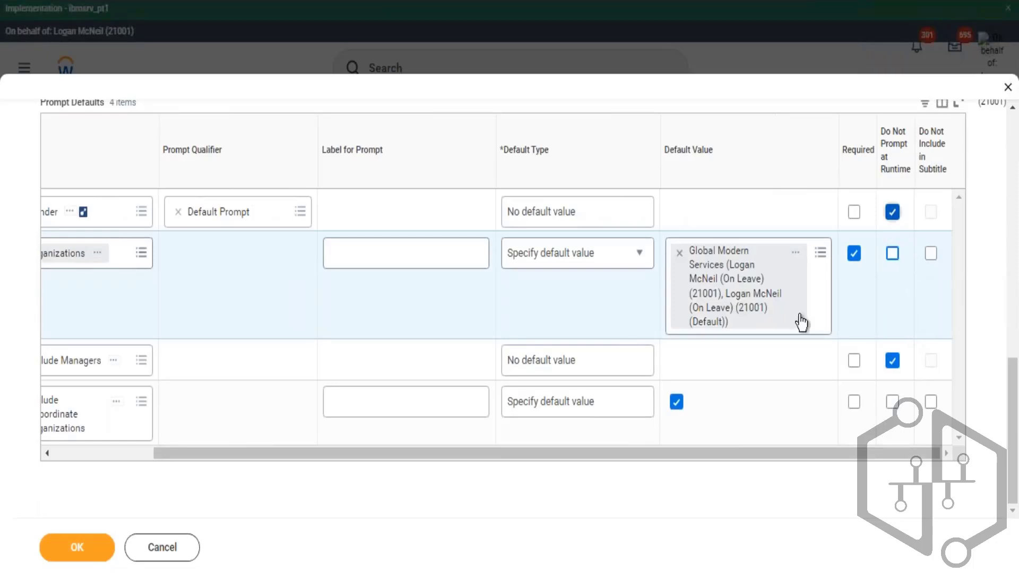
left_click(93, 550)
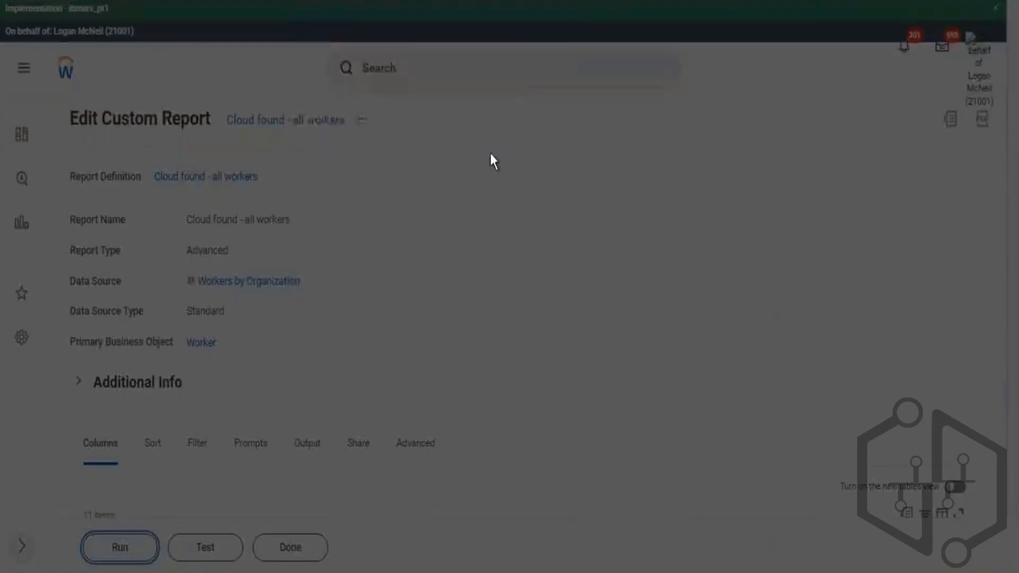
- Run the report with Gender set to Male and Female and the default Global Modern Services organization
left_click(518, 212)
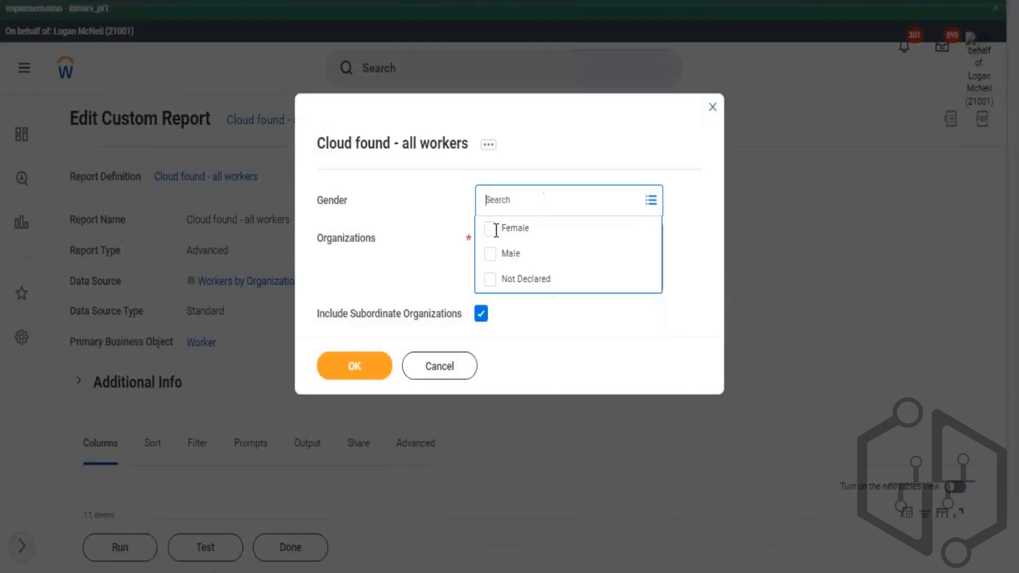
left_click(517, 260)
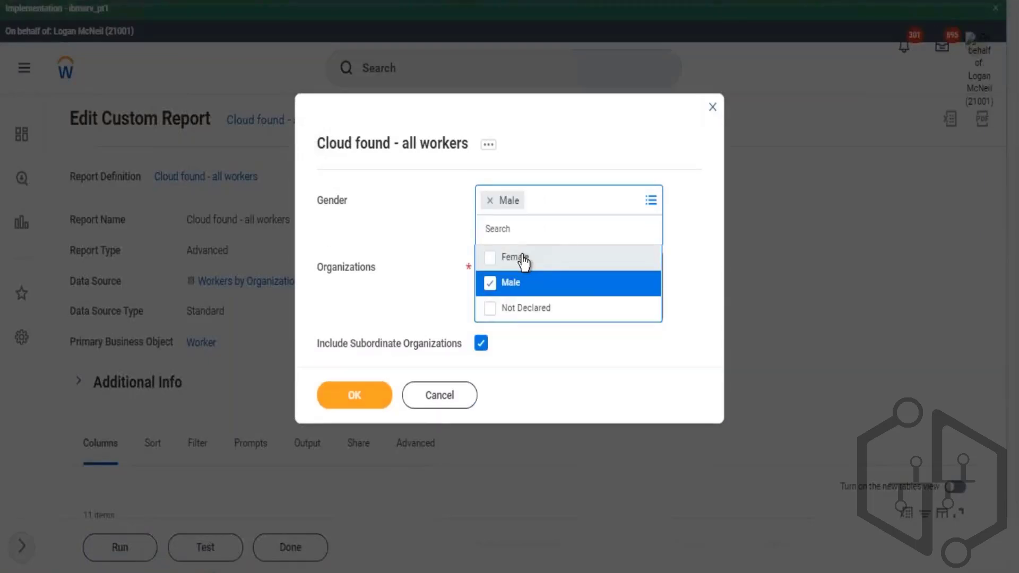
left_click(619, 261)
left_click(399, 375)
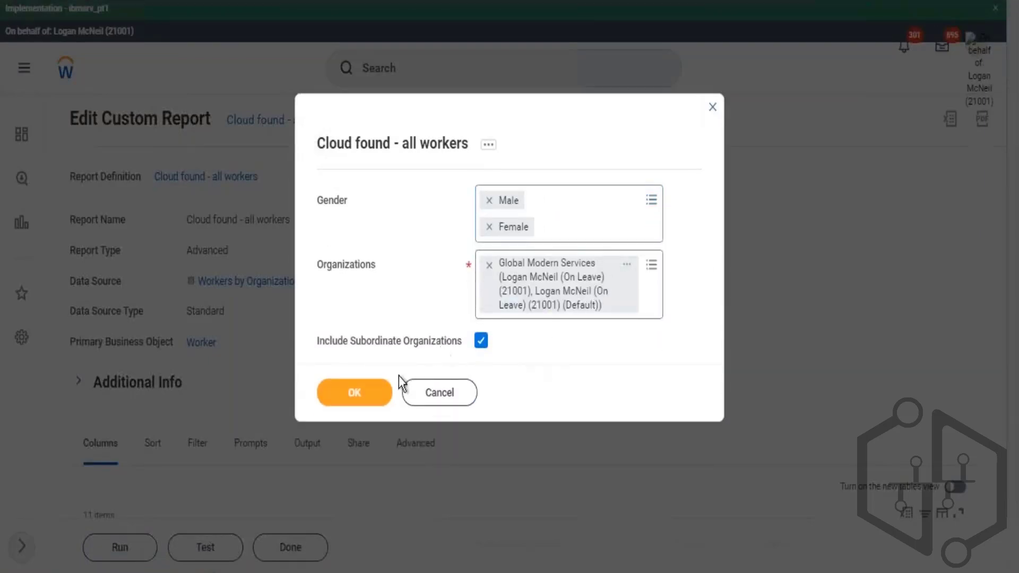
left_click(354, 392)
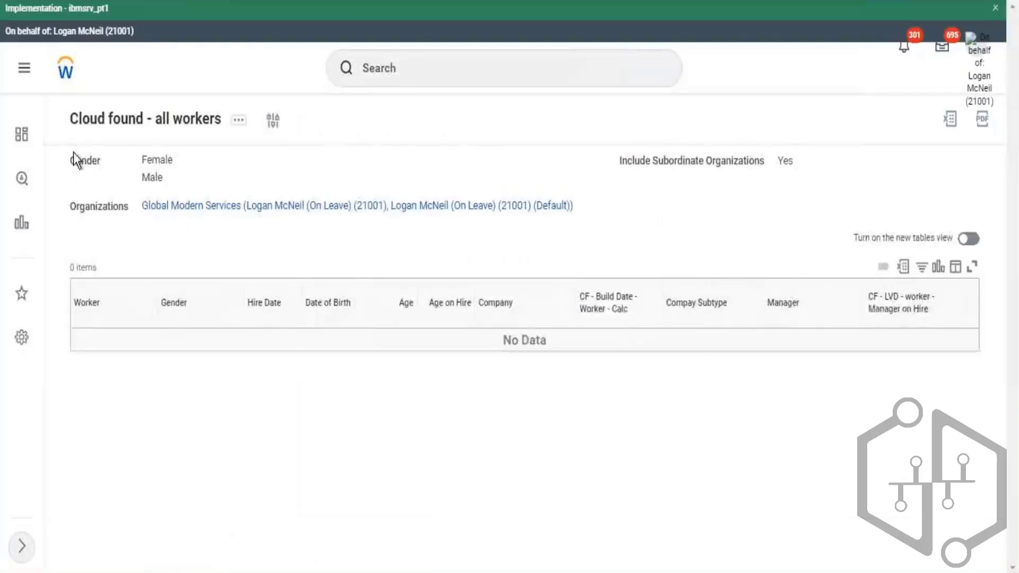
left_click_drag(104, 182, 76, 161)
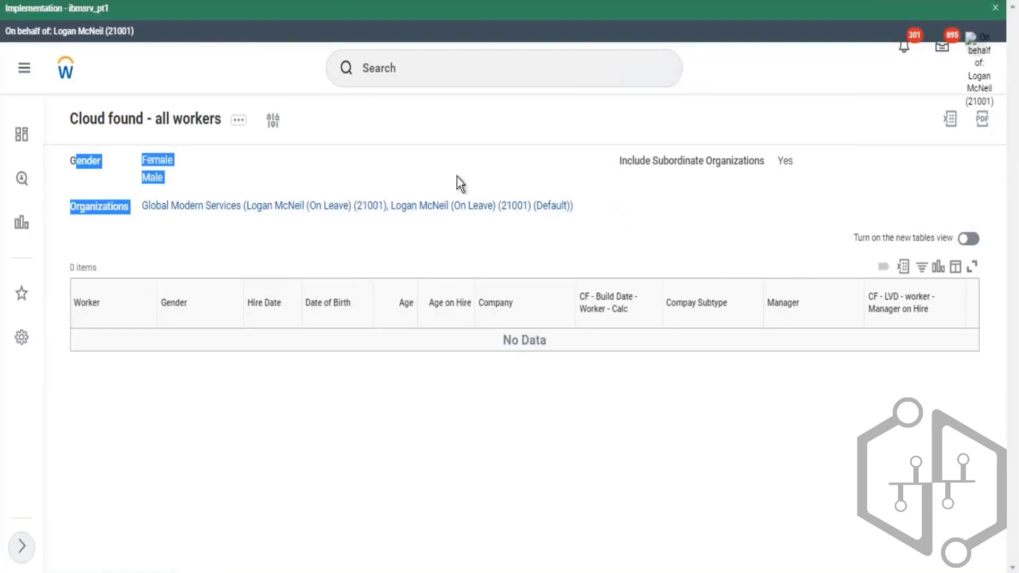
left_click_drag(455, 182, 73, 170)
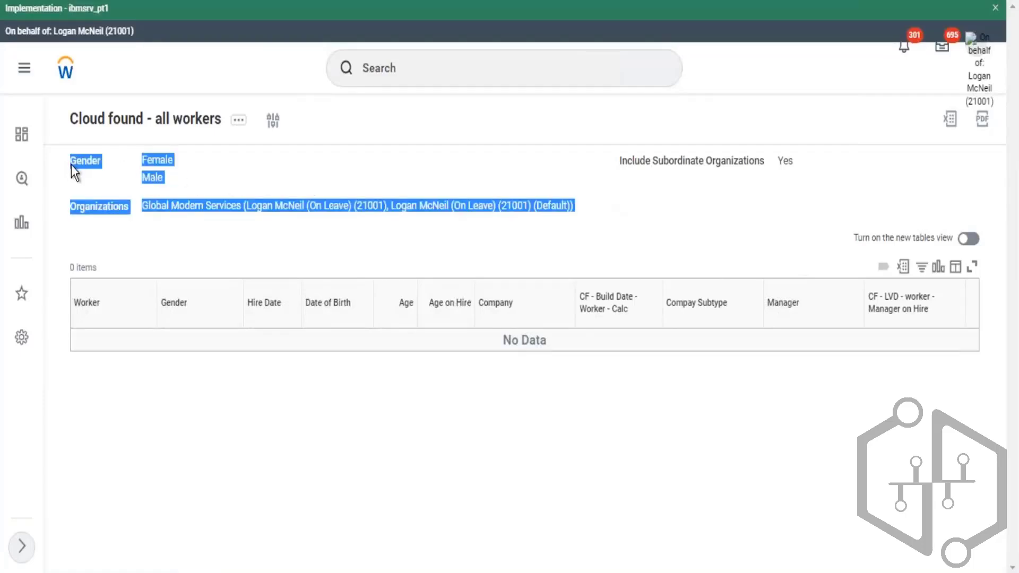
- Reopen the custom report for editing and turn on Do Not Include in Subtitle for the Organizations prompt
left_click(239, 123)
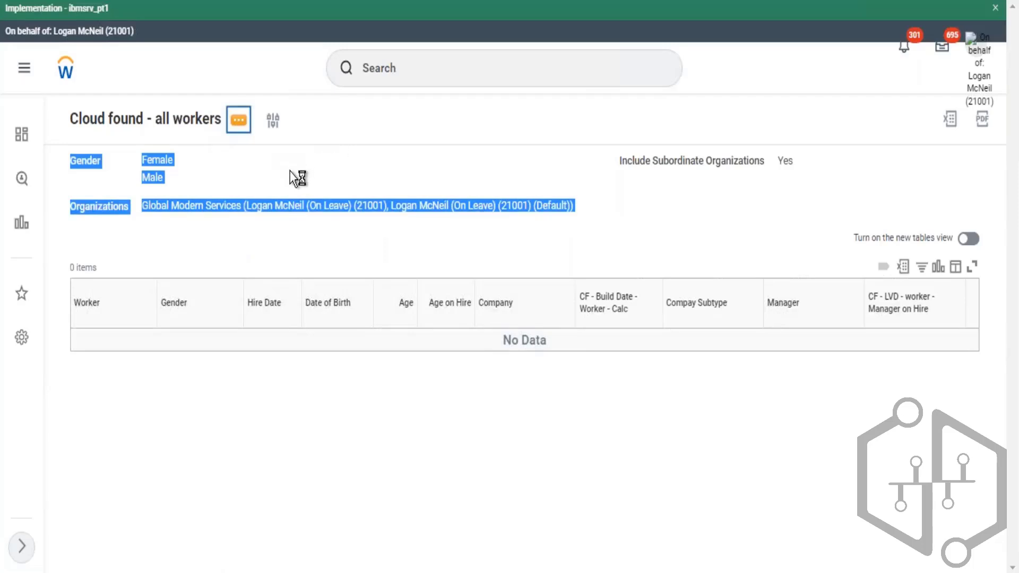
mouse_move(285, 164)
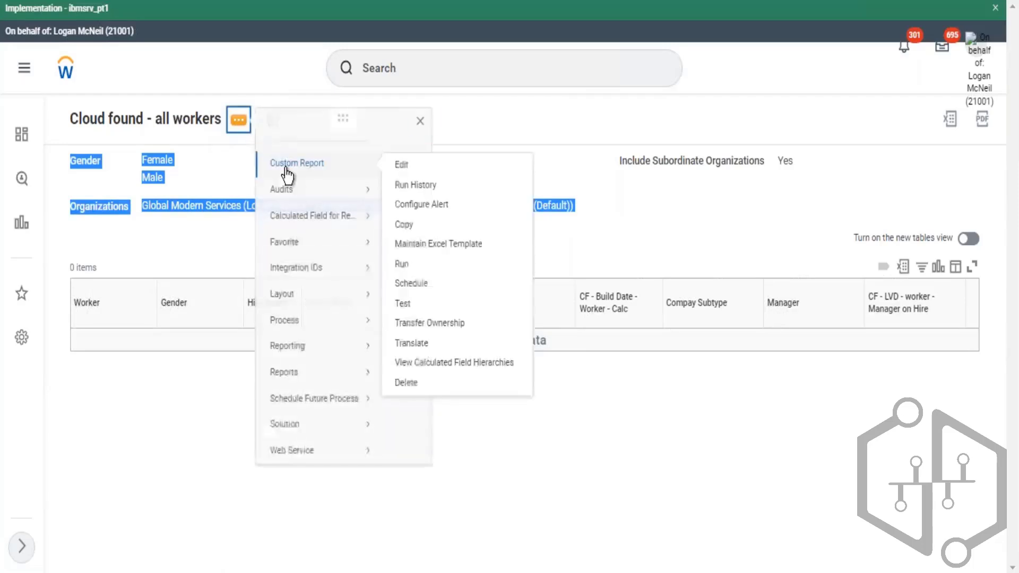
left_click(402, 166)
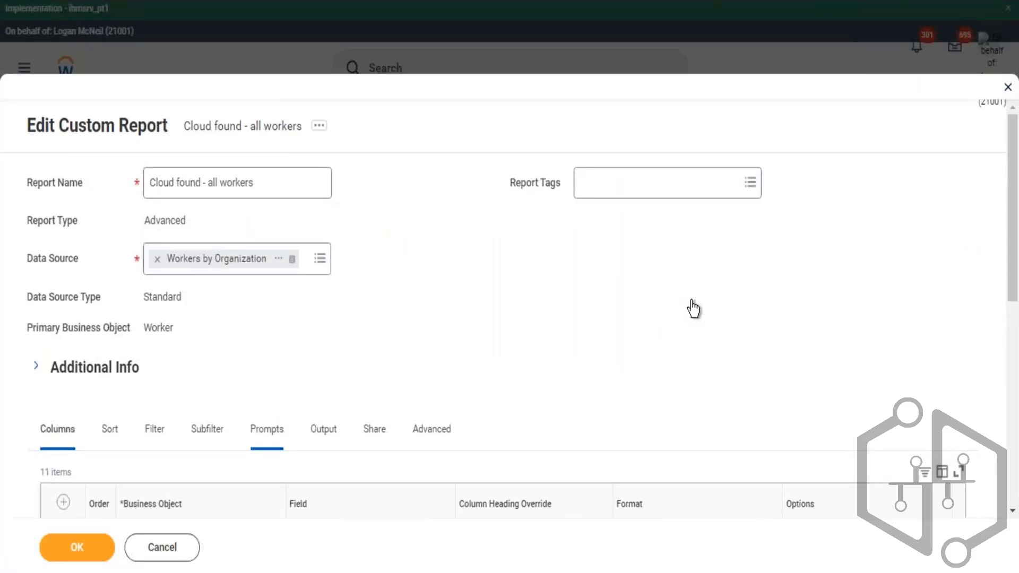
scroll(767, 236, "down", 10)
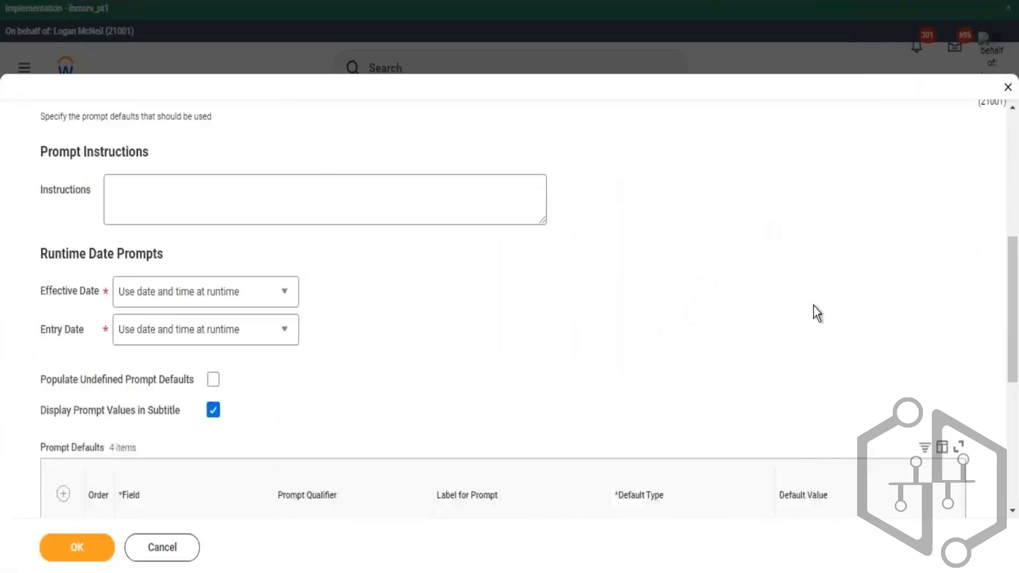
scroll(833, 287, "down", 3)
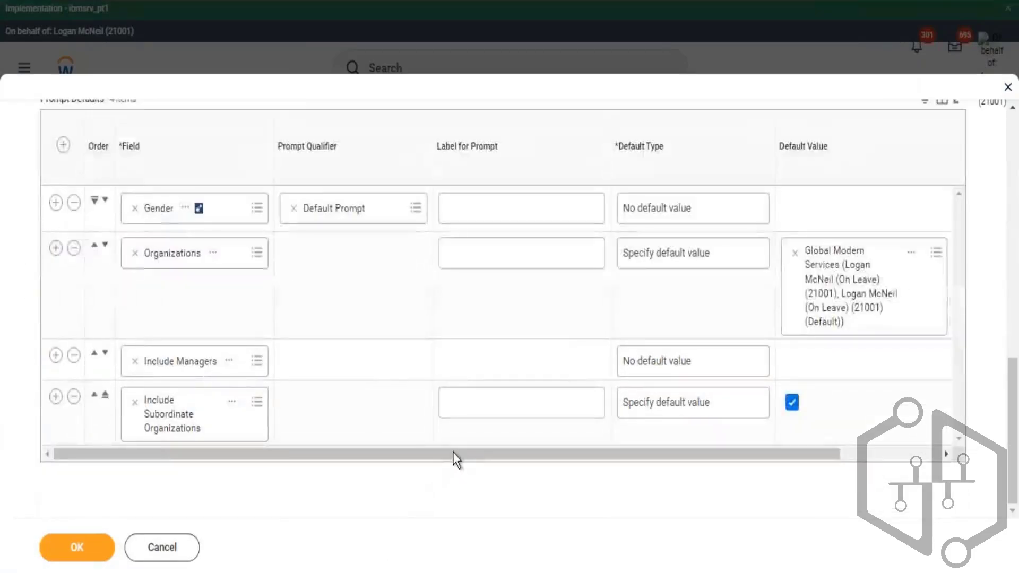
left_click_drag(454, 452, 897, 502)
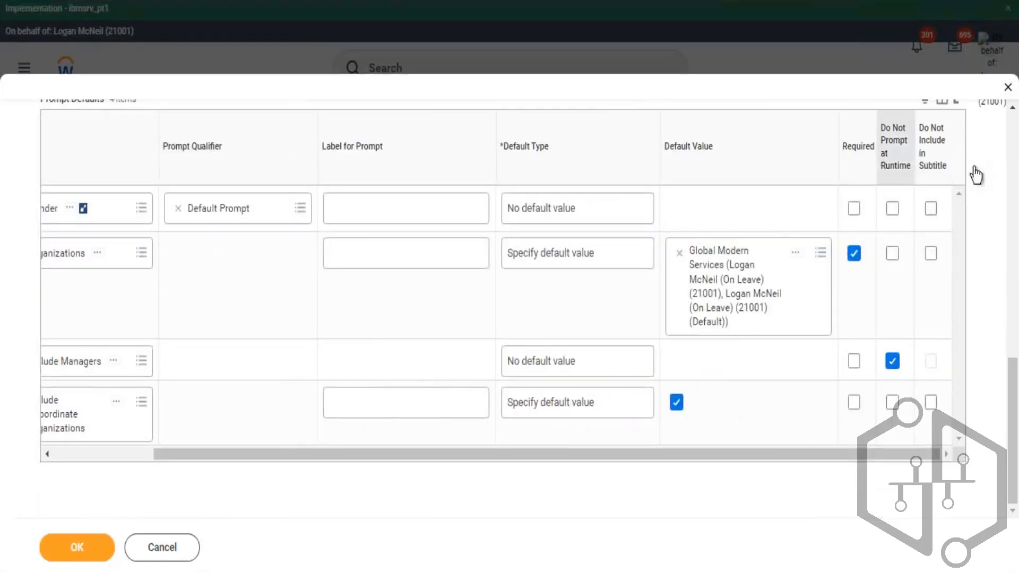
left_click(931, 253)
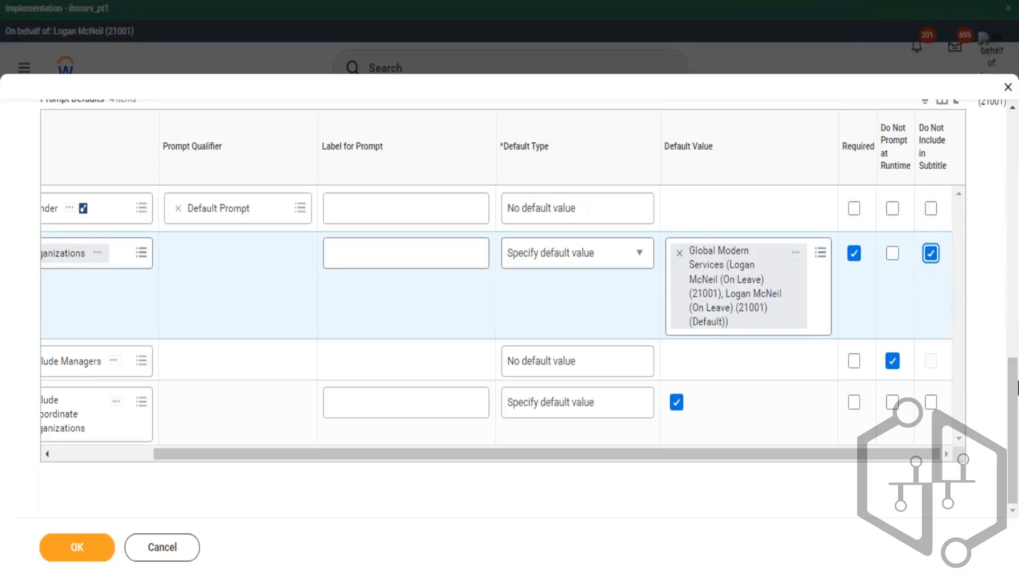
- Toggle the Display Prompt Values in Subtitle option off and back on
left_click_drag(1016, 381, 1016, 227)
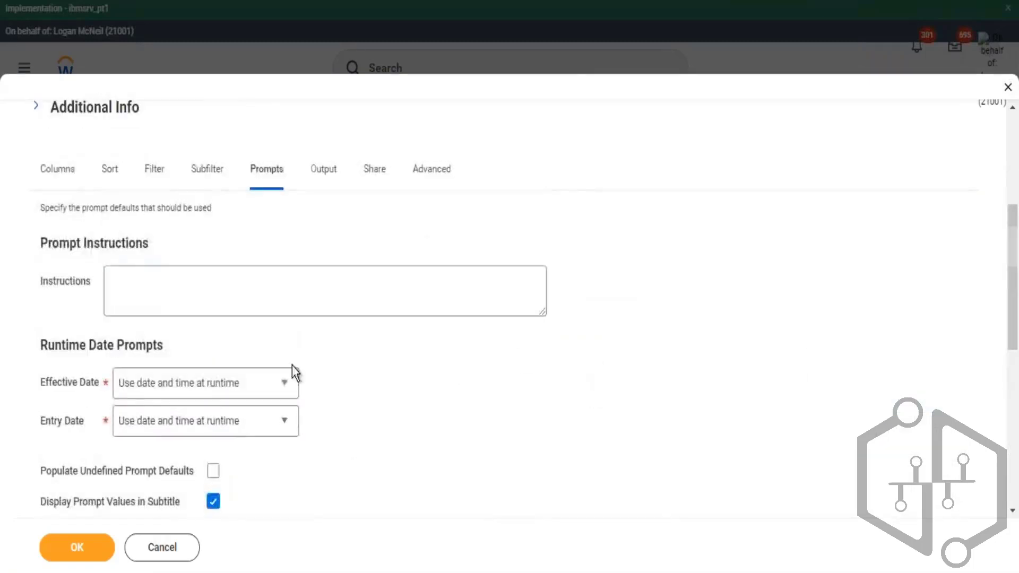
scroll(292, 366, "down", 5)
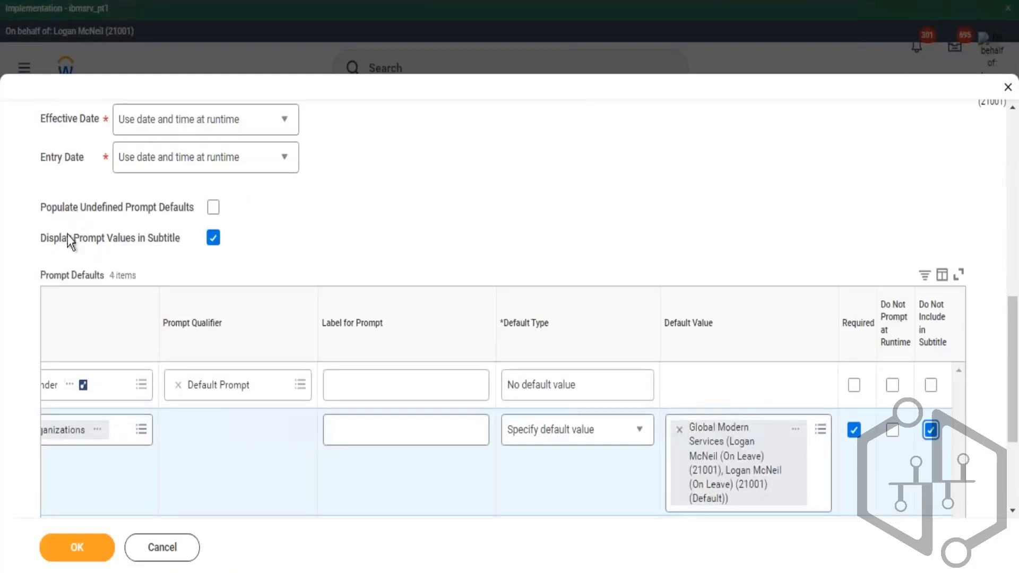
left_click_drag(47, 238, 115, 242)
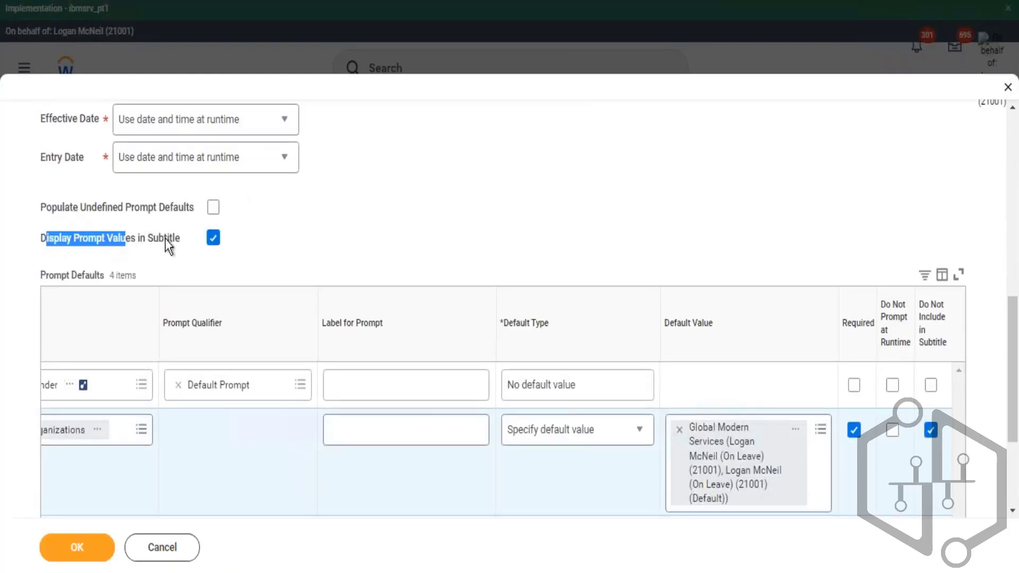
left_click(213, 239)
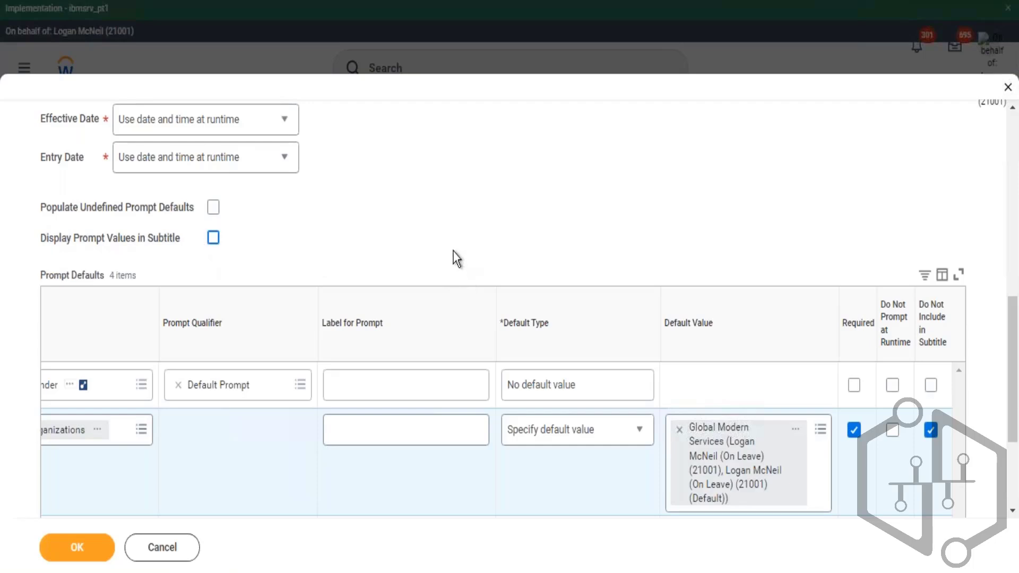
scroll(651, 296, "down", 3)
scroll(276, 175, "up", 2)
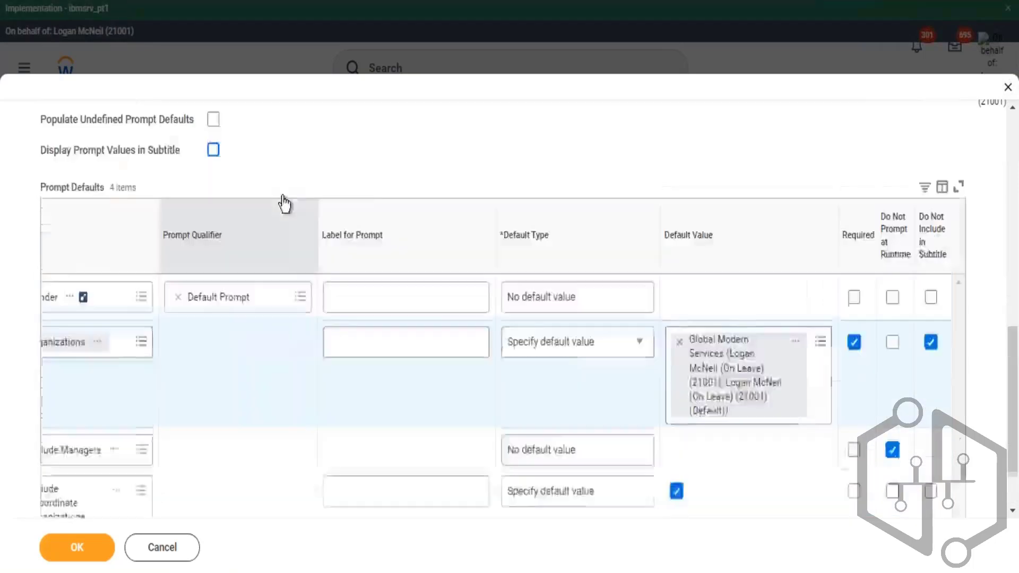
scroll(284, 203, "up", 2)
left_click_drag(65, 240, 143, 240)
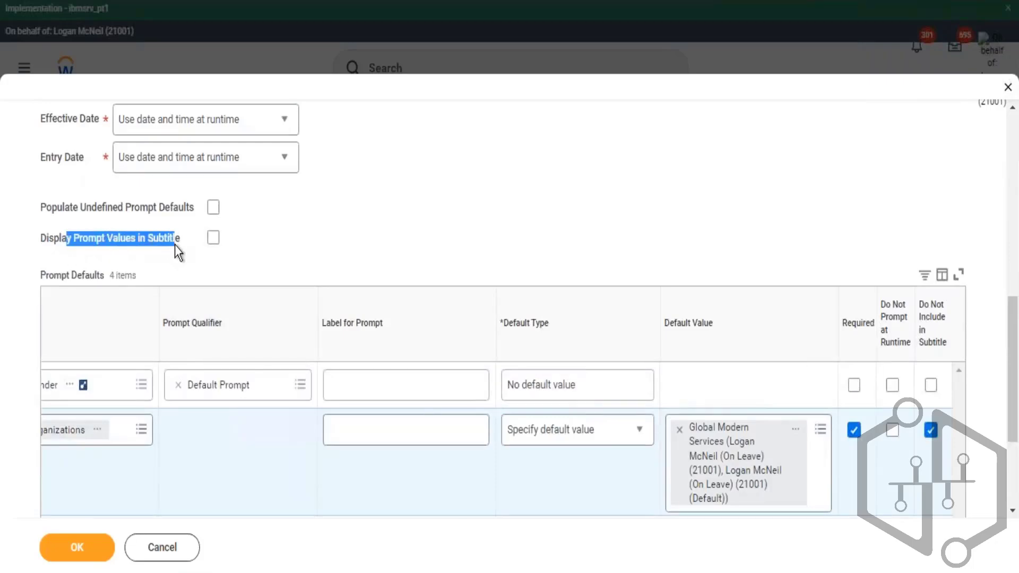
left_click(214, 238)
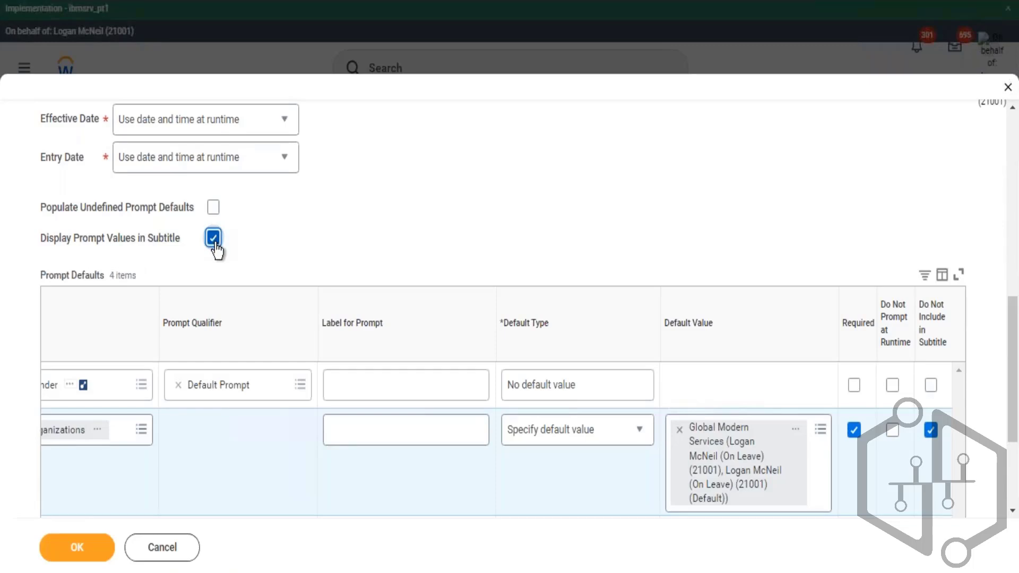
- Save the custom report with Display Prompt Values in Subtitle left turned on
left_click(214, 239)
left_click(214, 238)
scroll(923, 361, "down", 3)
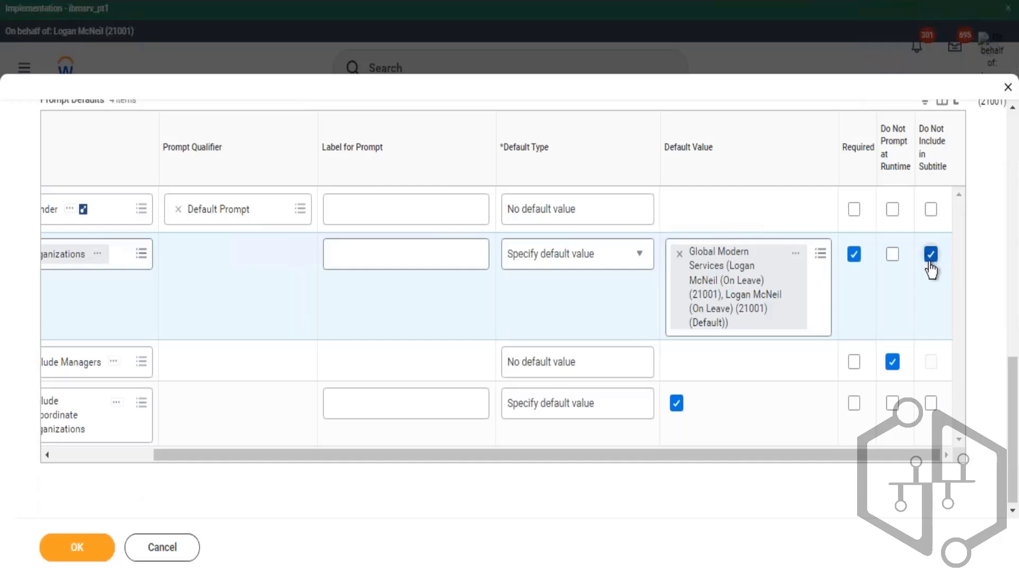
left_click(81, 547)
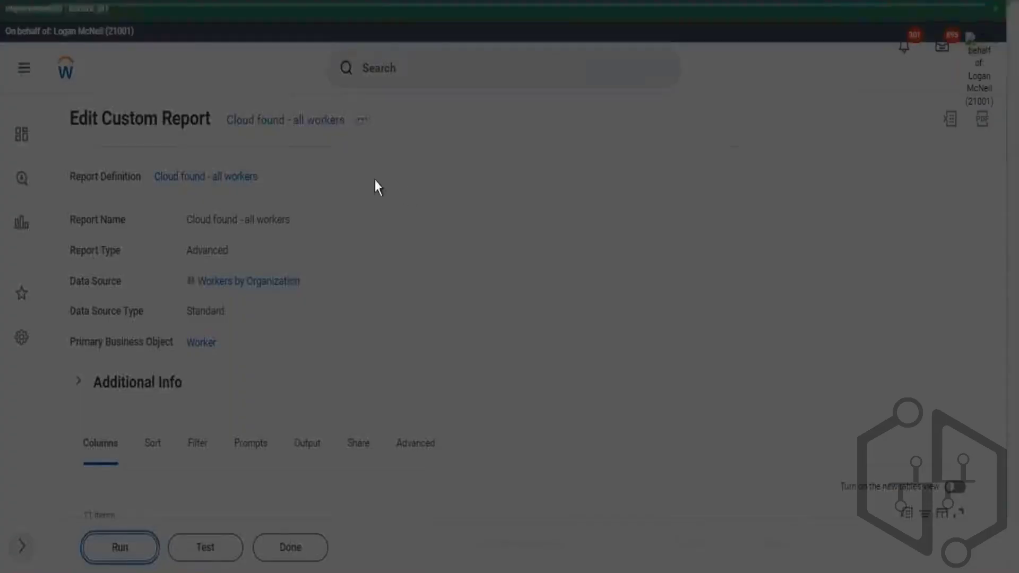
- Run the report with the Gender prompt set to Male and Female
left_click(550, 205)
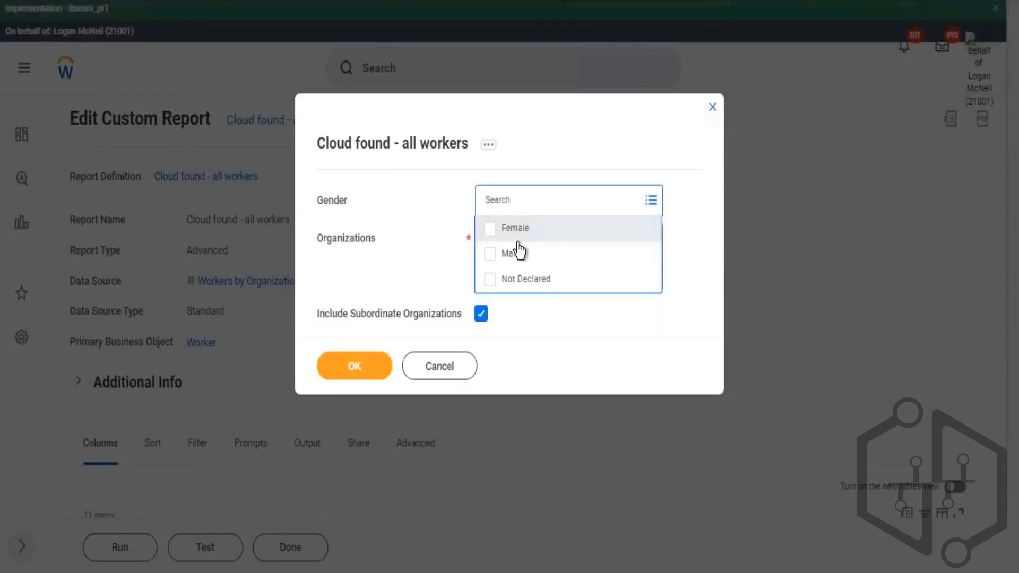
left_click(520, 254)
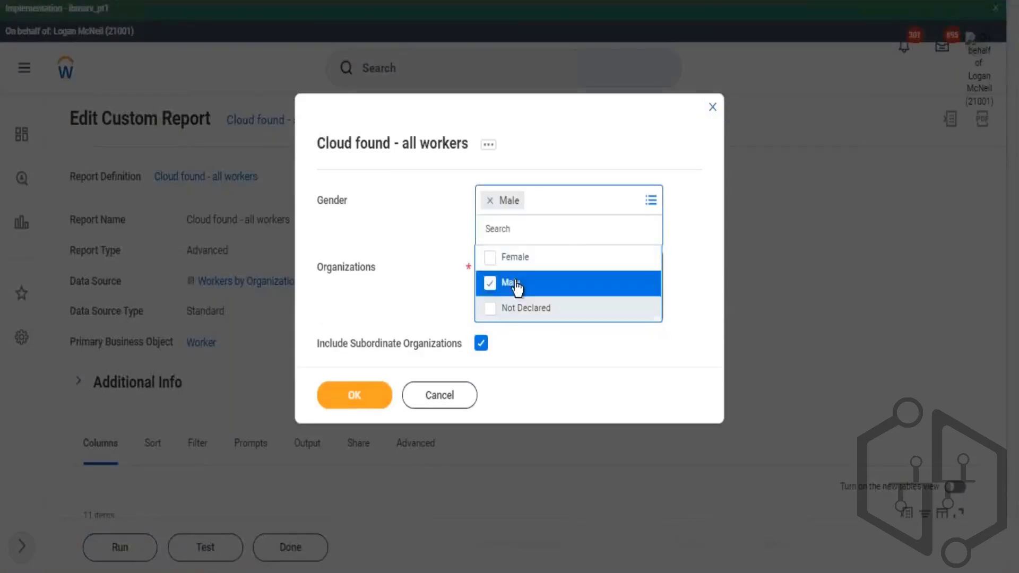
left_click(519, 257)
left_click(519, 334)
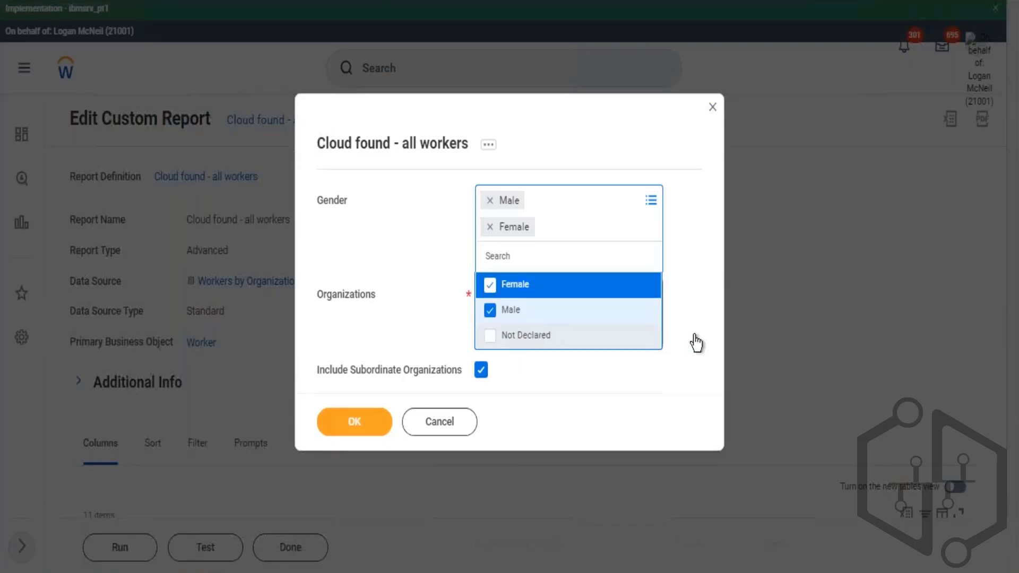
left_click(699, 299)
left_click(368, 417)
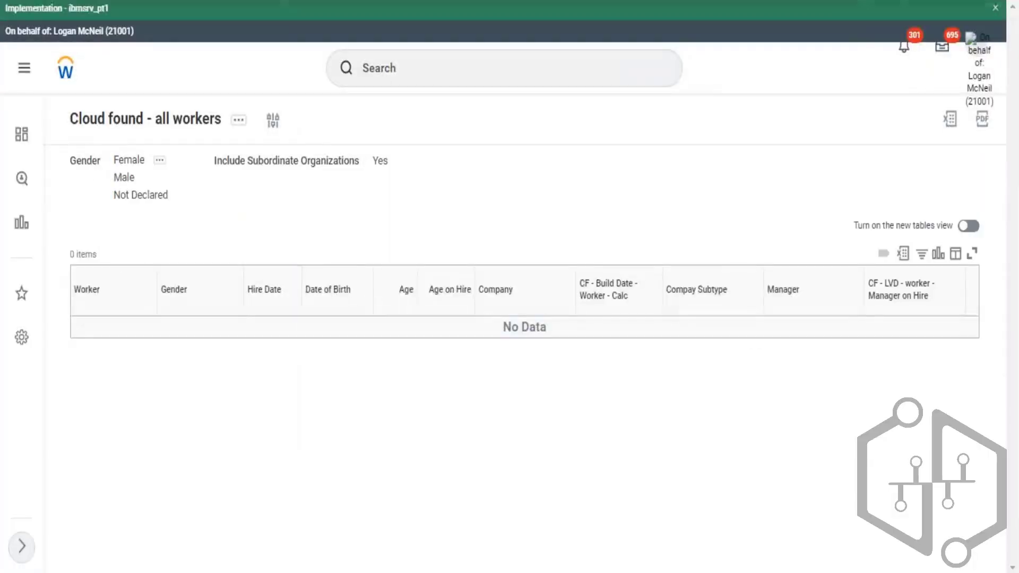
- Examine the report subtitle and the saved prompt settings in the custom report definition
left_click_drag(119, 161, 142, 193)
left_click_drag(240, 162, 310, 177)
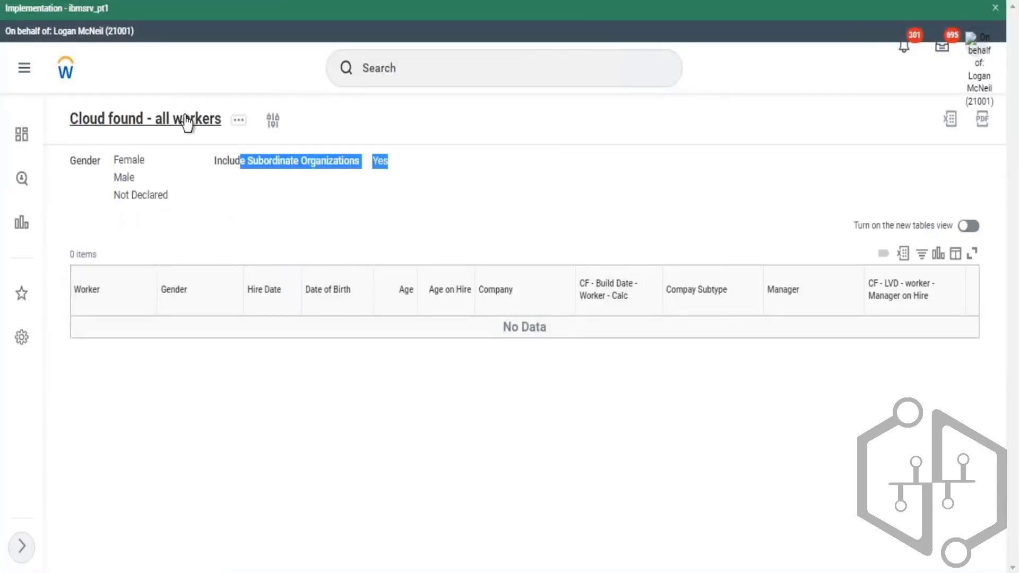
left_click(209, 121)
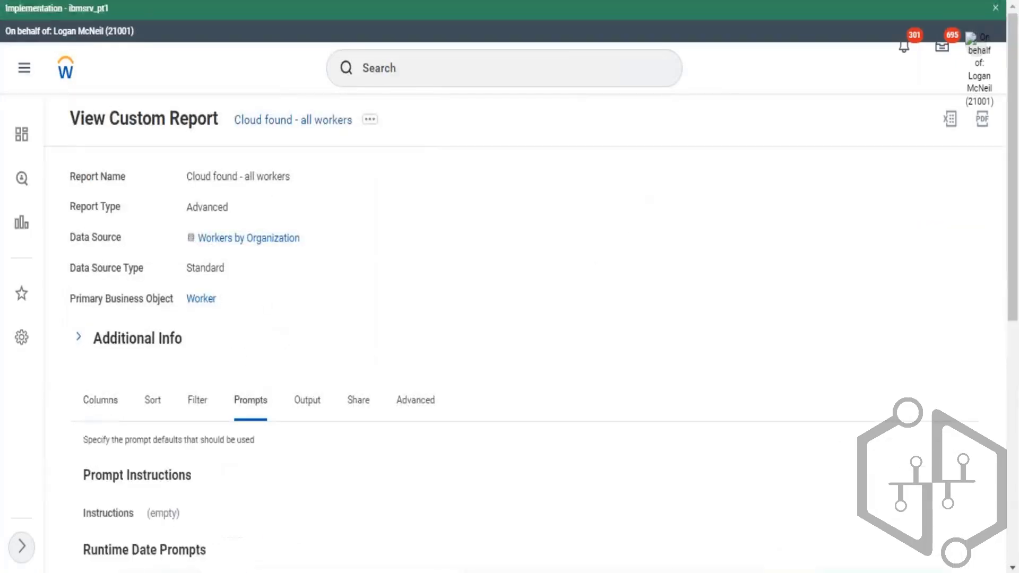
scroll(635, 210, "down", 6)
scroll(626, 203, "down", 2)
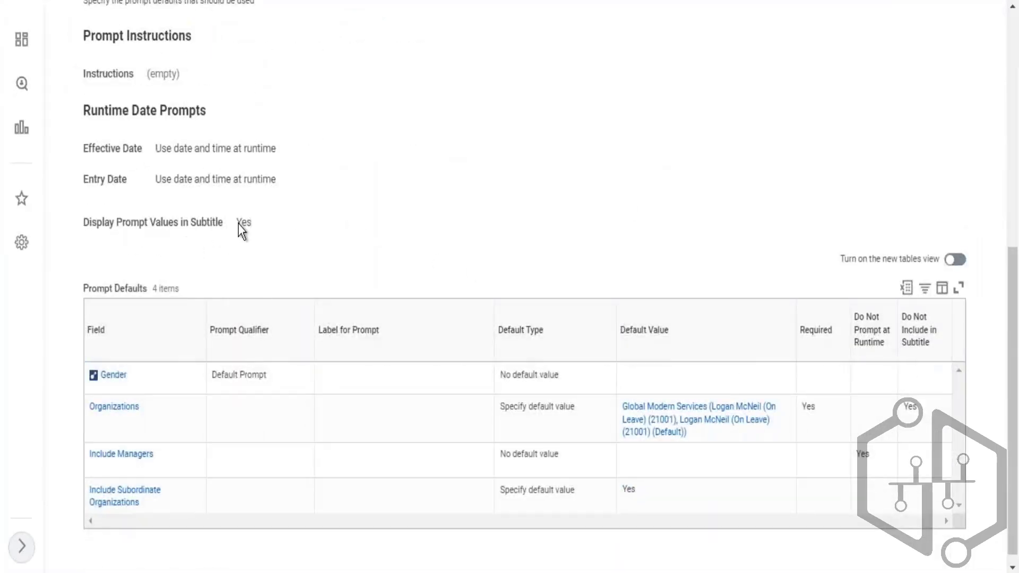
left_click_drag(237, 222, 253, 222)
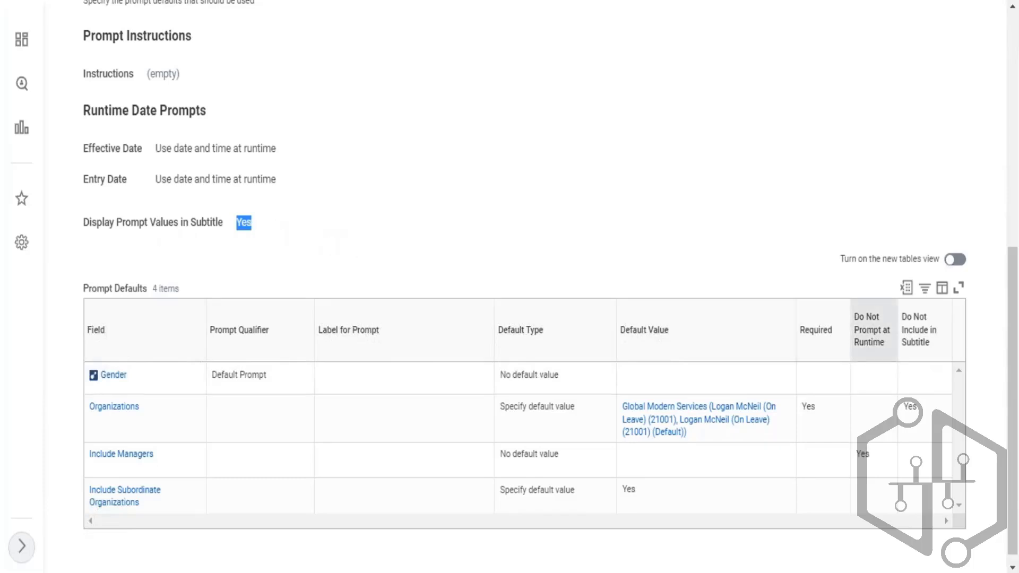
scroll(722, 293, "up", 5)
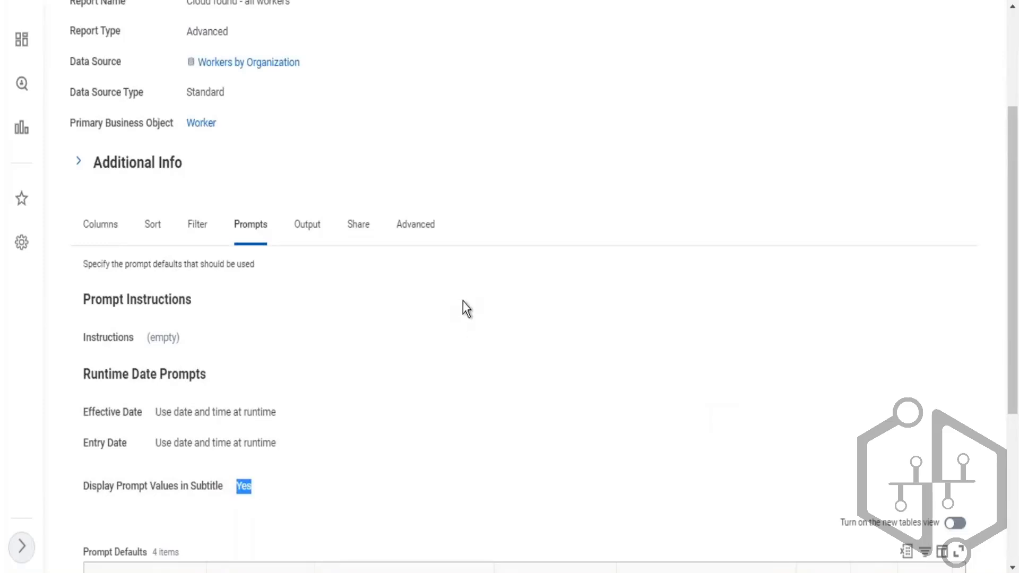
scroll(463, 308, "down", 3)
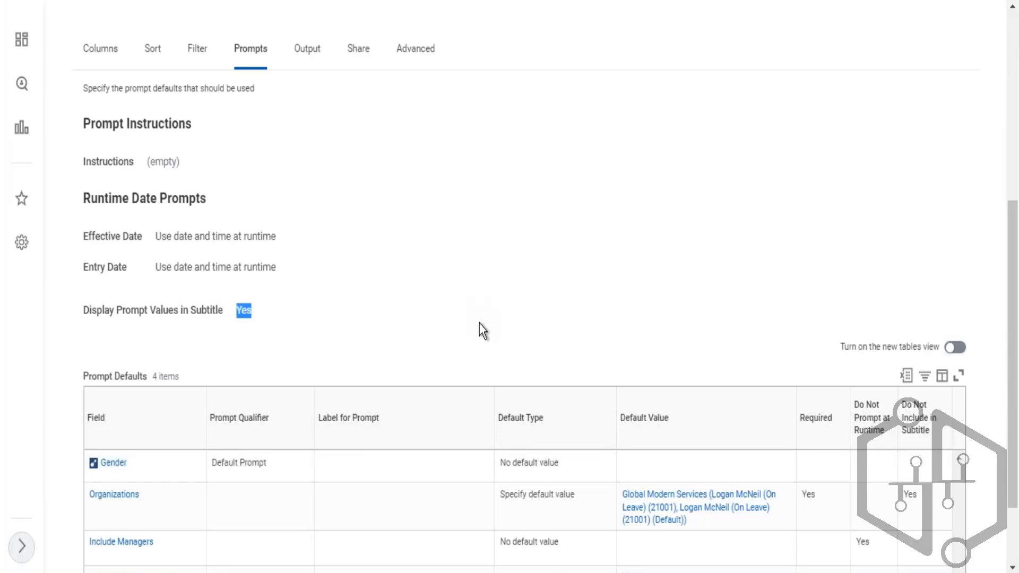
scroll(483, 330, "up", 3)
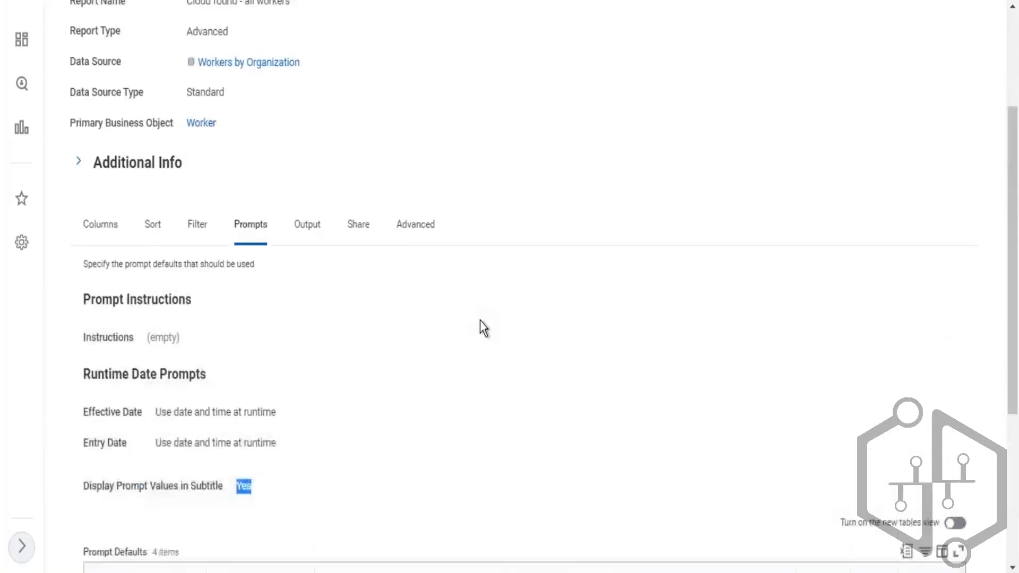
scroll(416, 251, "up", 3)
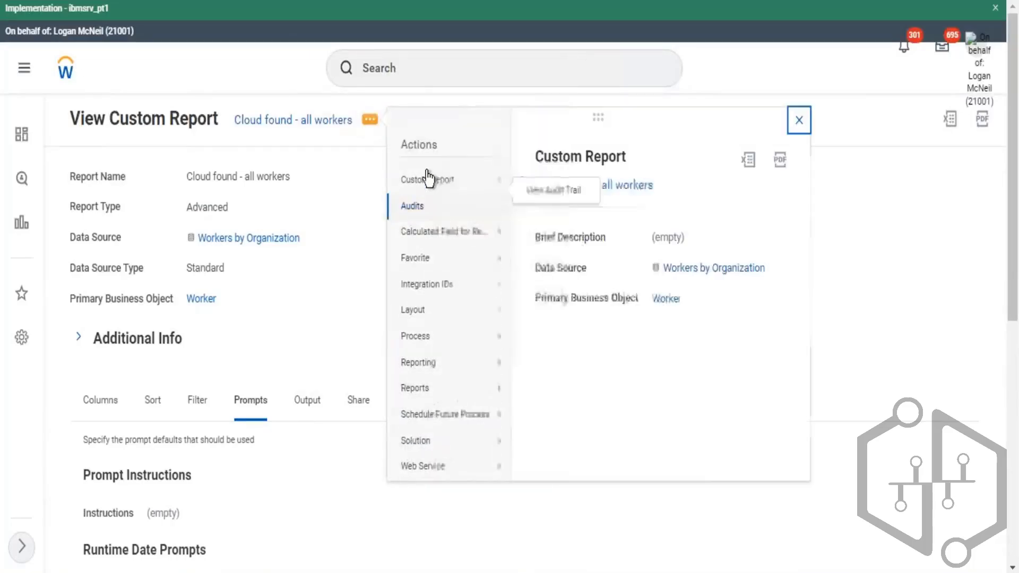
- Reopen the custom report for editing and review its list of columns
mouse_move(438, 185)
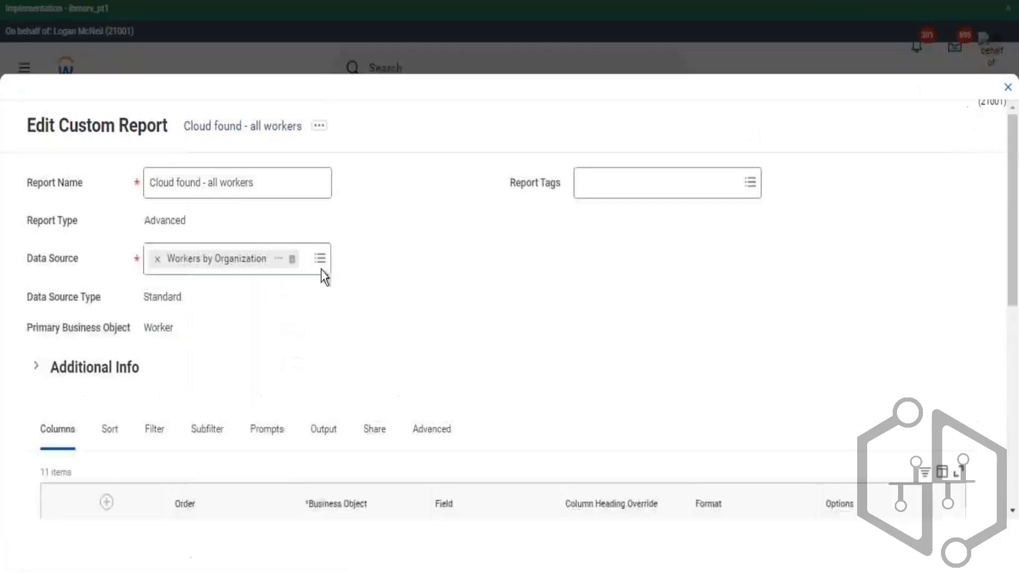
scroll(392, 266, "down", 6)
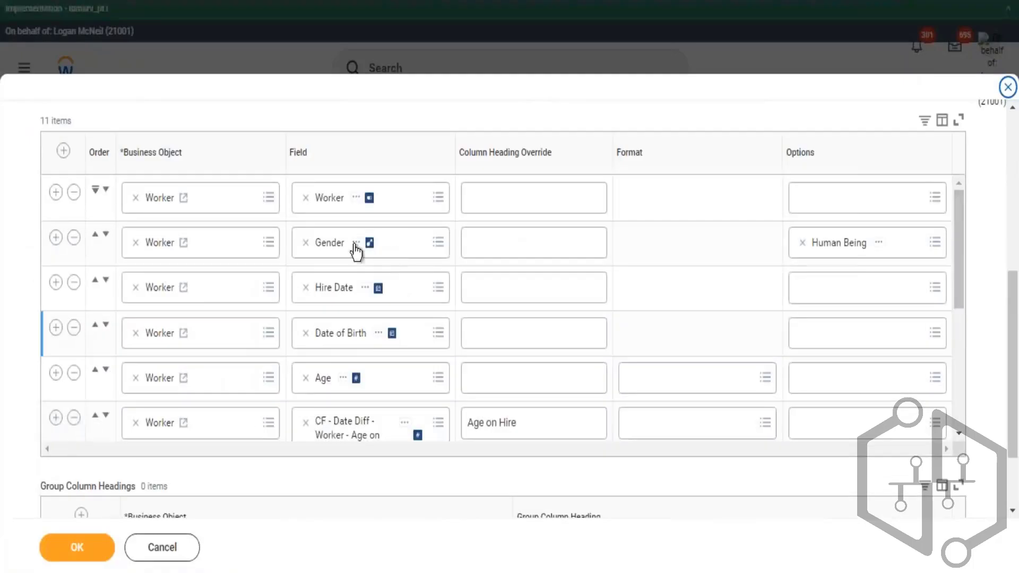
scroll(329, 271, "down", 5)
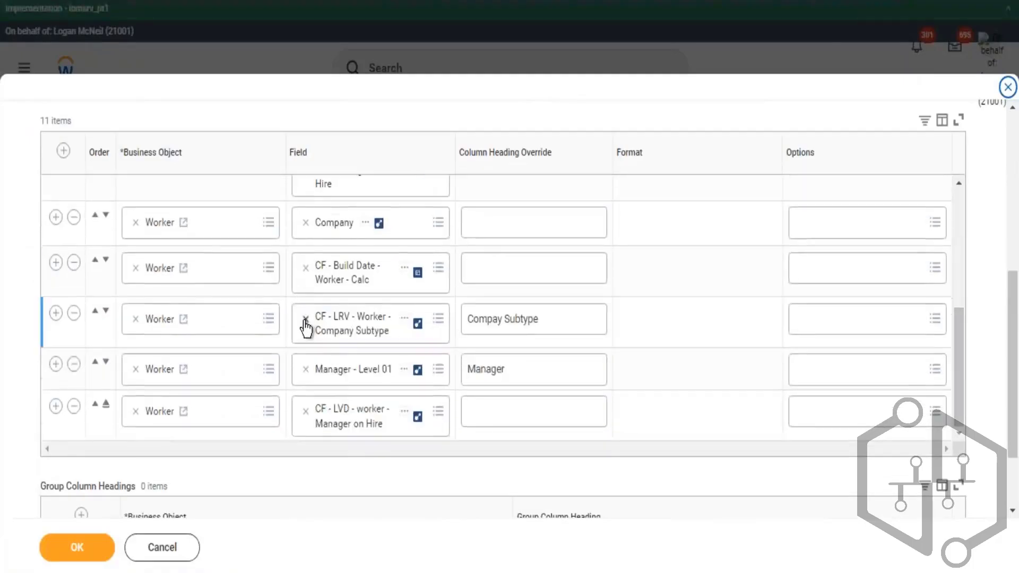
scroll(306, 327, "down", 2)
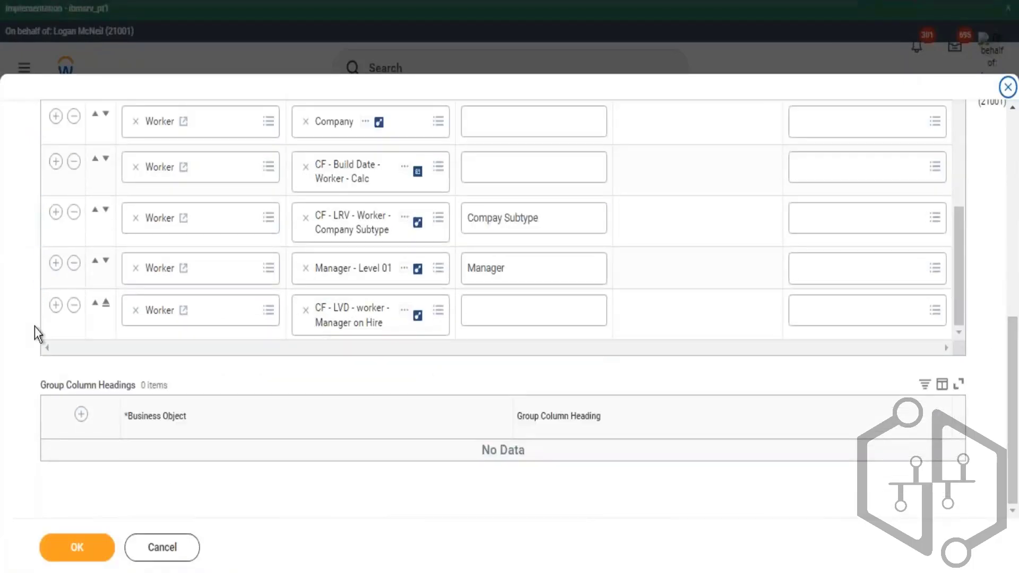
left_click(55, 305)
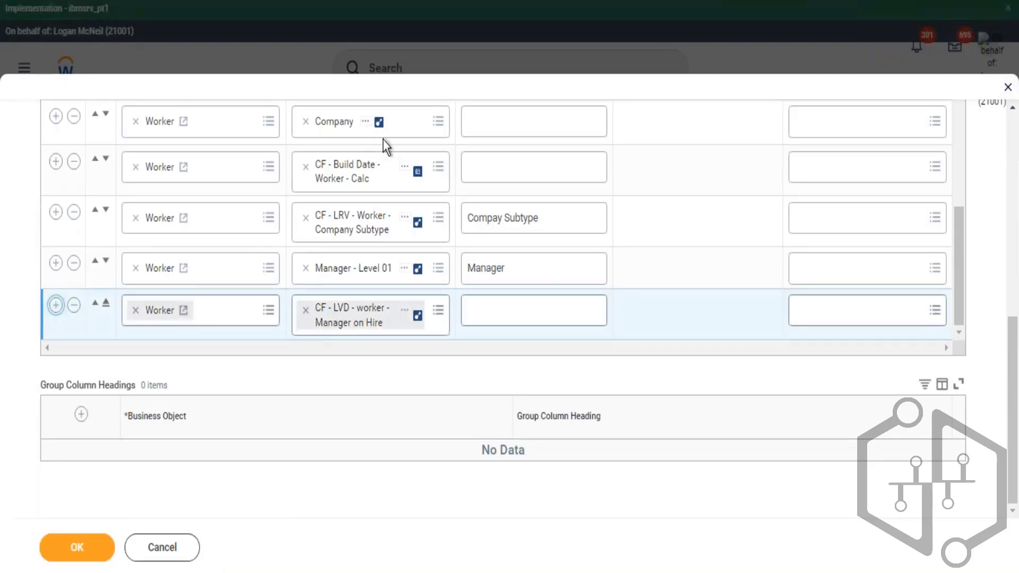
scroll(393, 213, "up", 5)
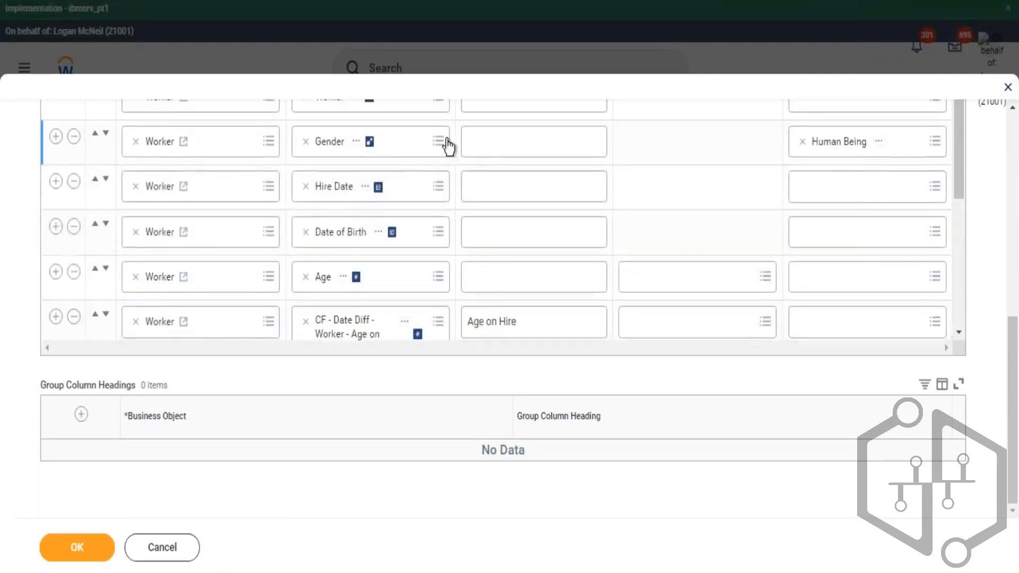
scroll(682, 203, "up", 3)
scroll(396, 193, "up", 5)
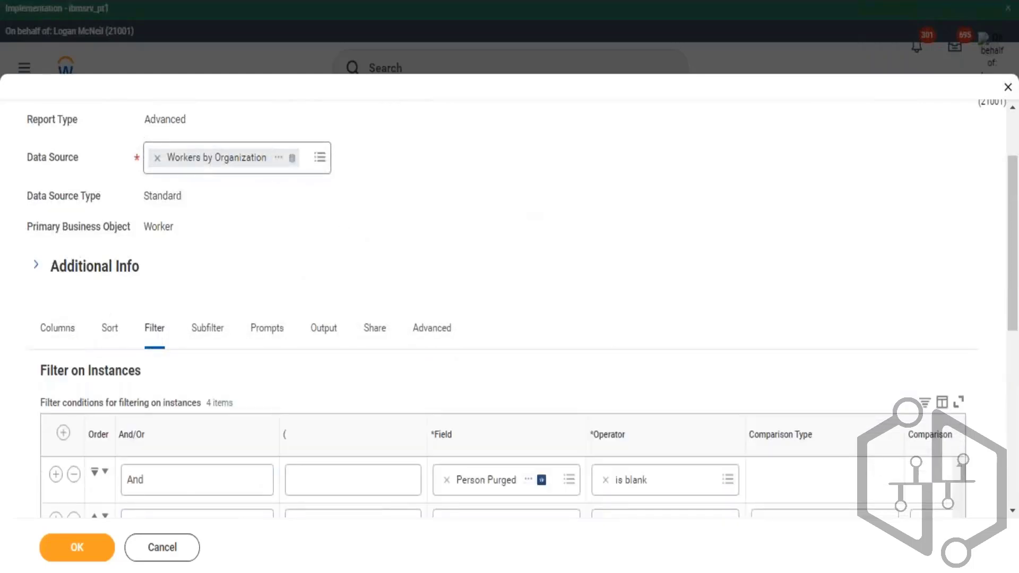
- Review the instance filter conditions and the Filter on Aggregations section of the report
scroll(88, 372, "down", 8)
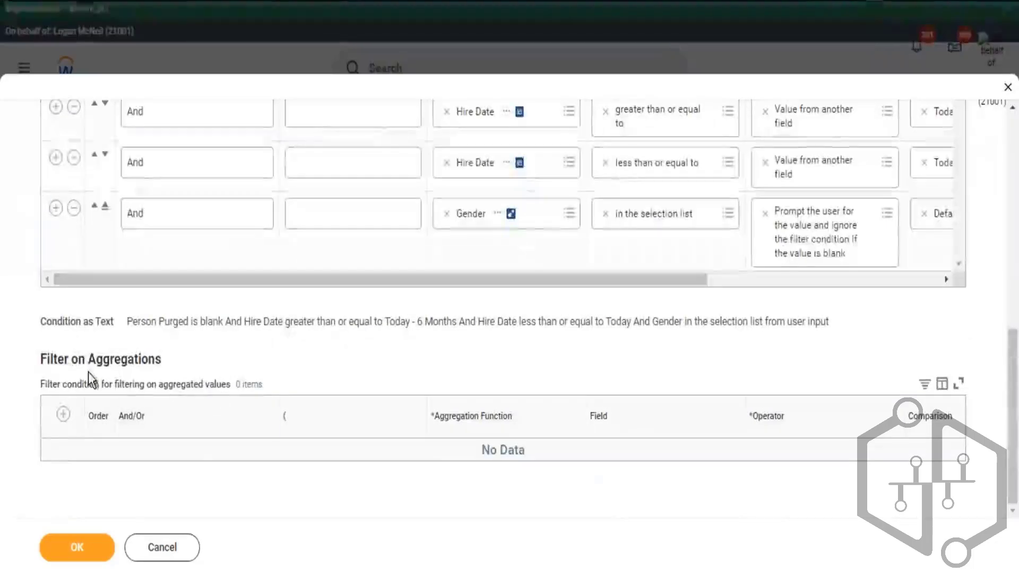
left_click_drag(88, 381, 36, 365)
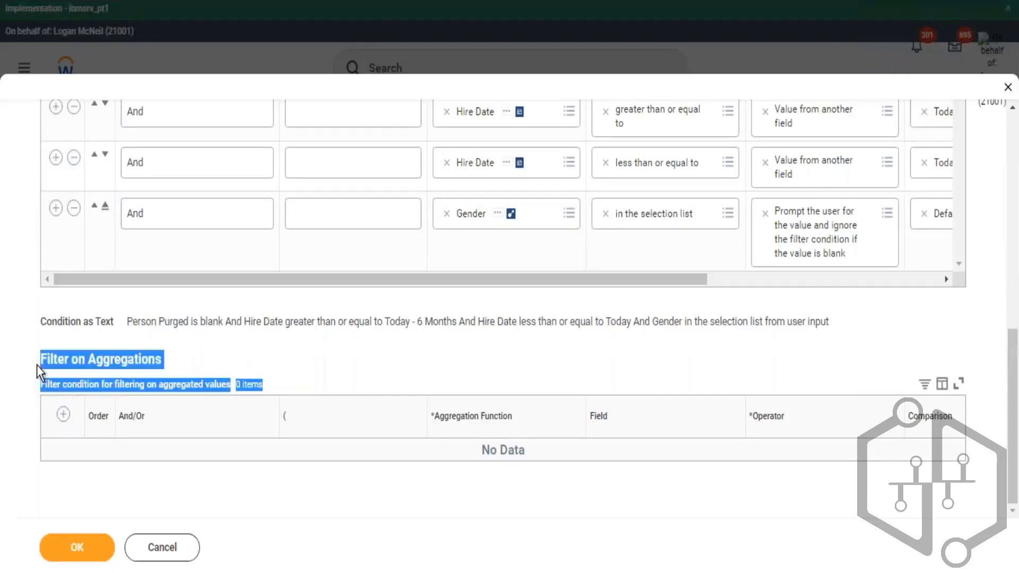
left_click(217, 372)
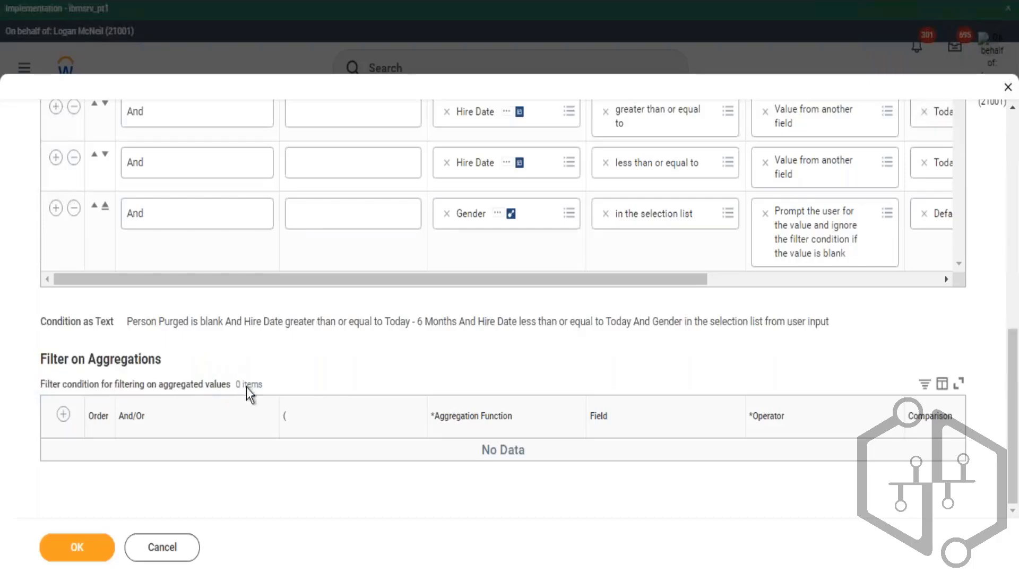
left_click_drag(106, 366, 44, 359)
left_click(241, 385)
left_click_drag(231, 384, 37, 360)
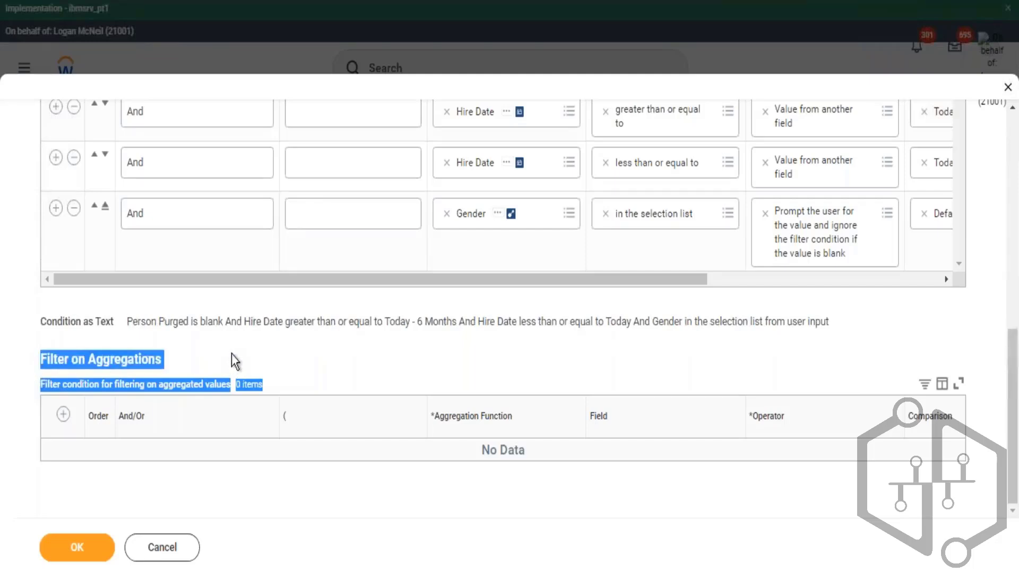
left_click(247, 385)
left_click_drag(91, 383, 48, 361)
left_click(232, 388)
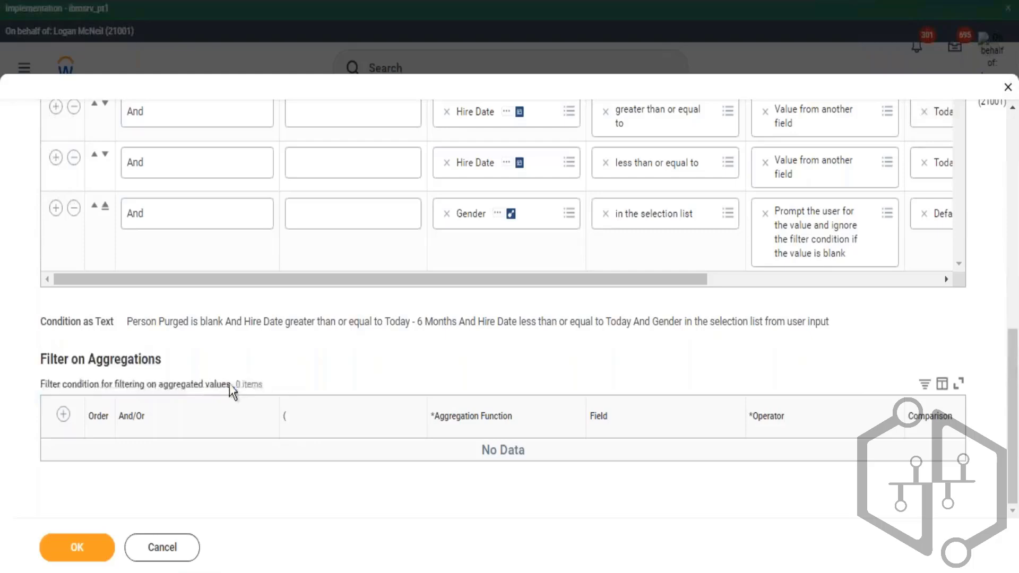
left_click_drag(264, 386, 53, 346)
left_click(262, 375)
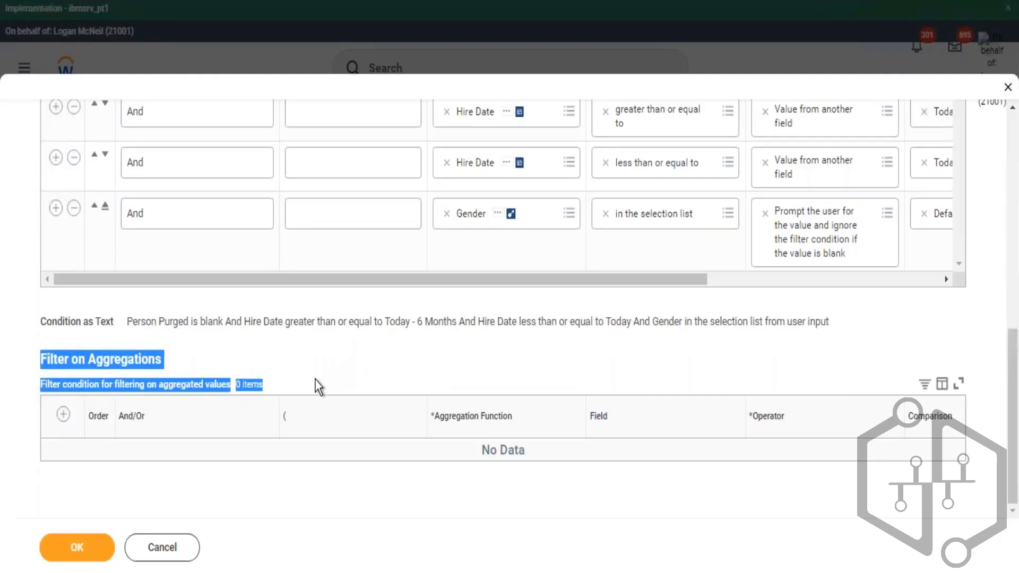
scroll(319, 386, "up", 9)
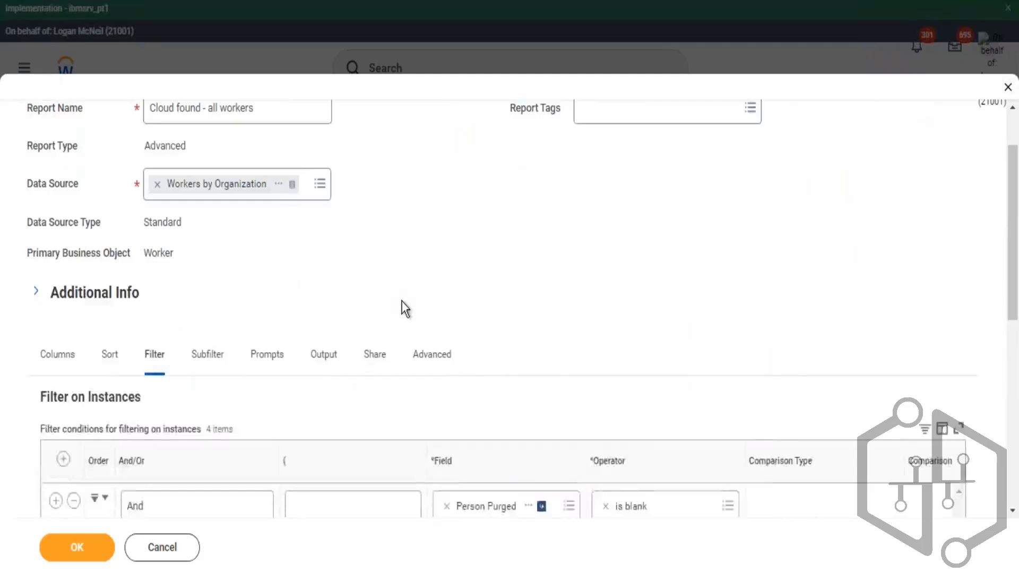
- Read the filter condition text, then review the Prompts tab's runtime date prompts, subtitle option and prompt defaults
scroll(658, 191, "down", 4)
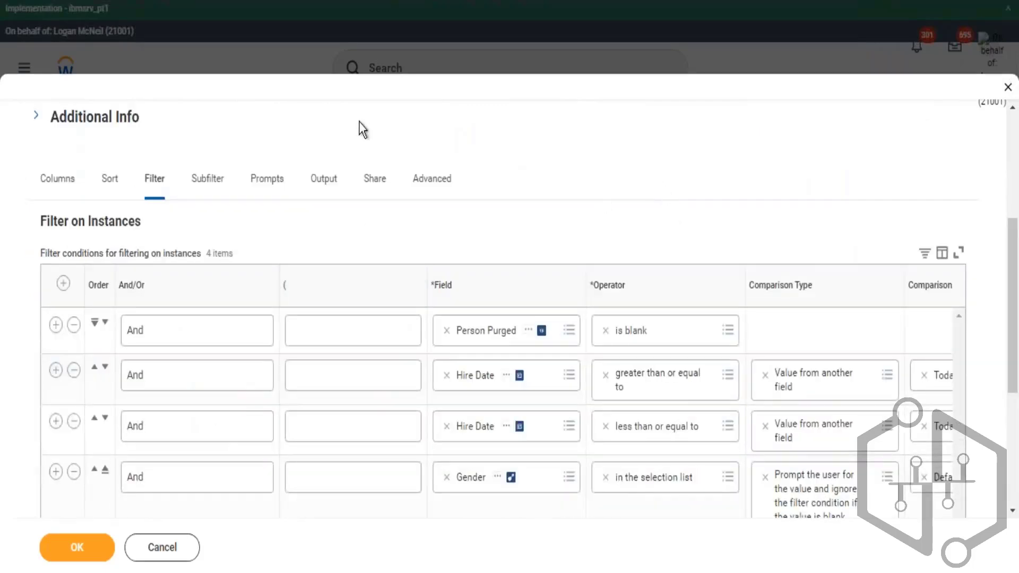
scroll(772, 190, "down", 3)
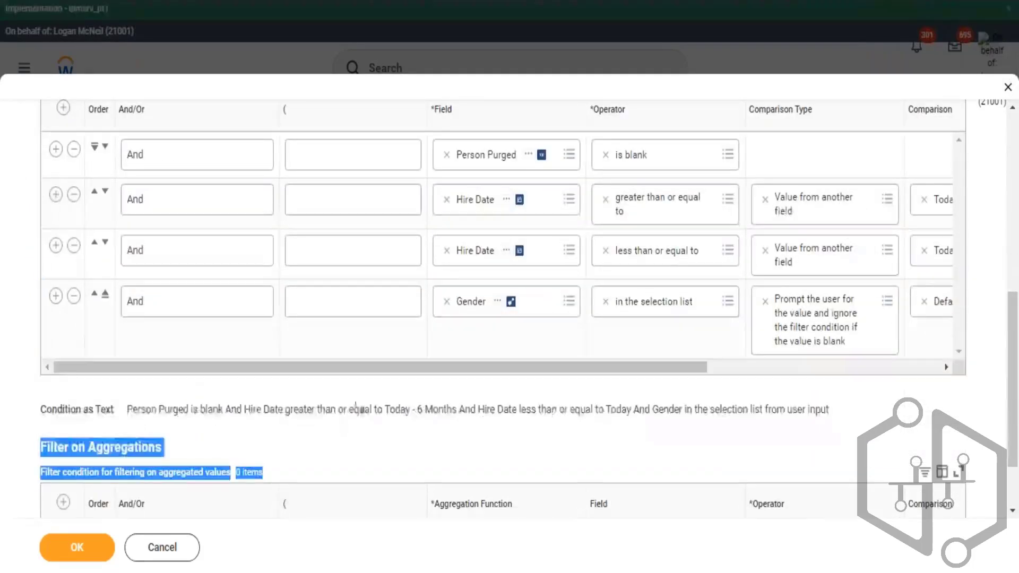
left_click(372, 434)
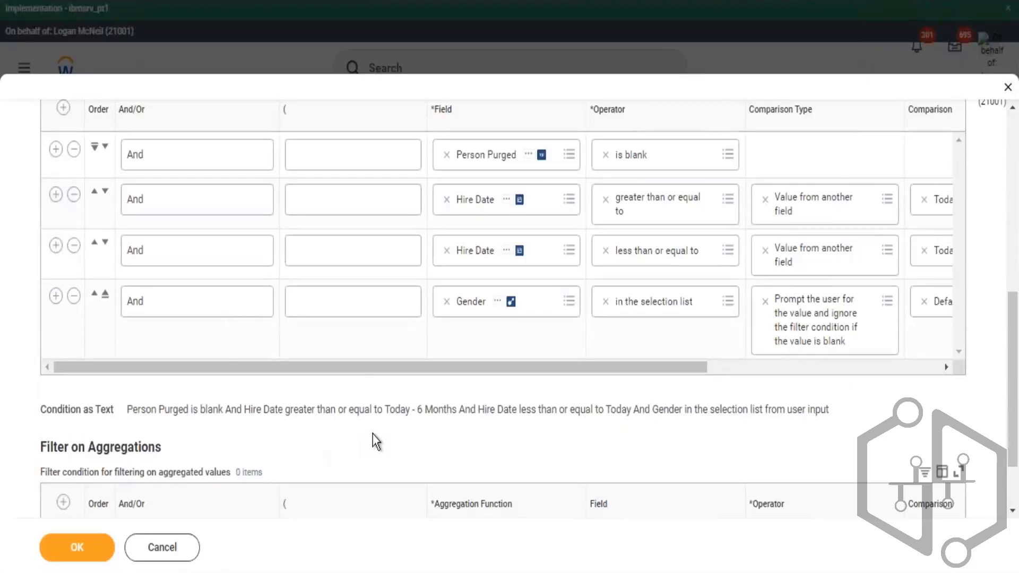
scroll(285, 212, "up", 5)
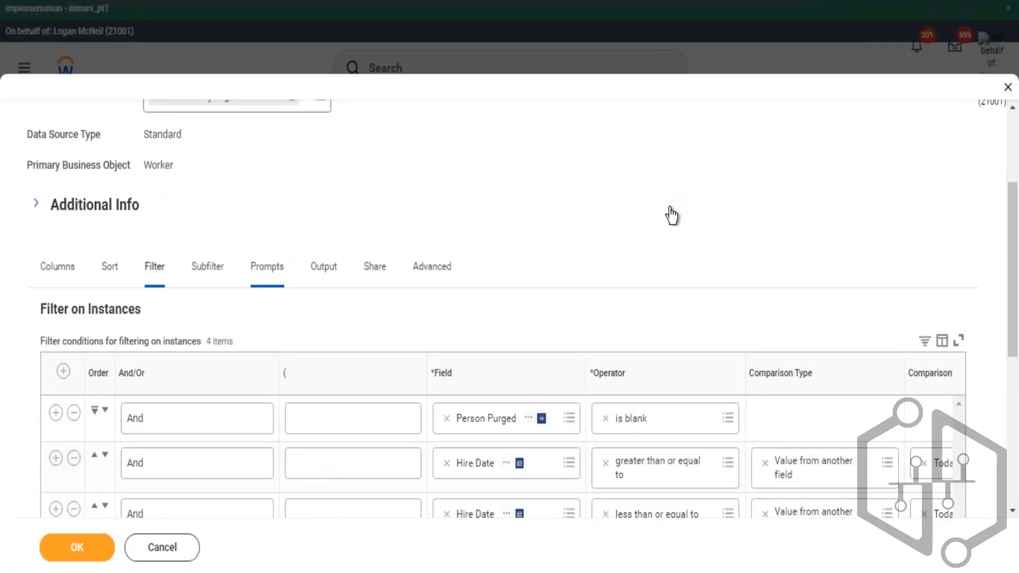
scroll(672, 217, "down", 5)
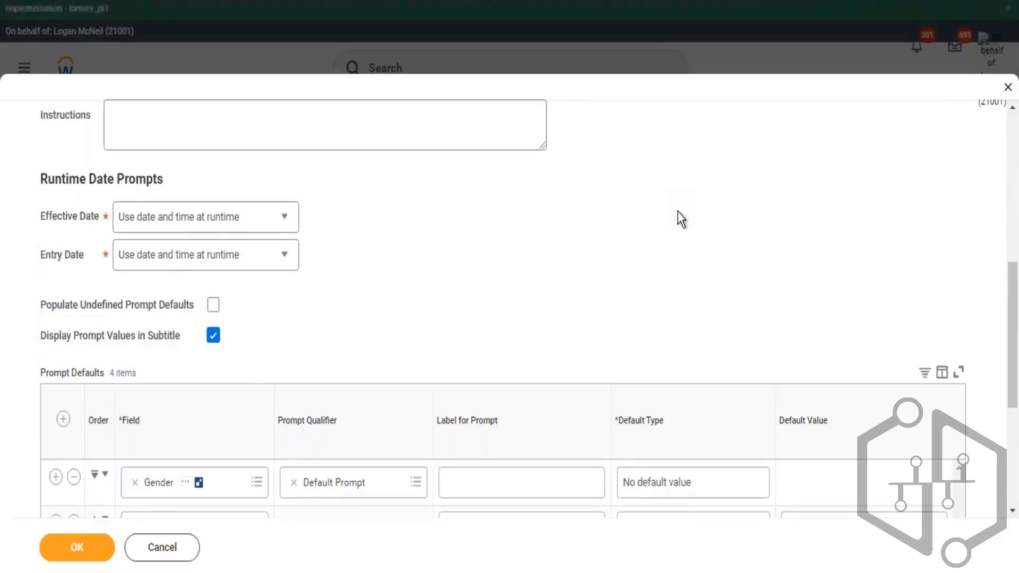
scroll(678, 212, "up", 3)
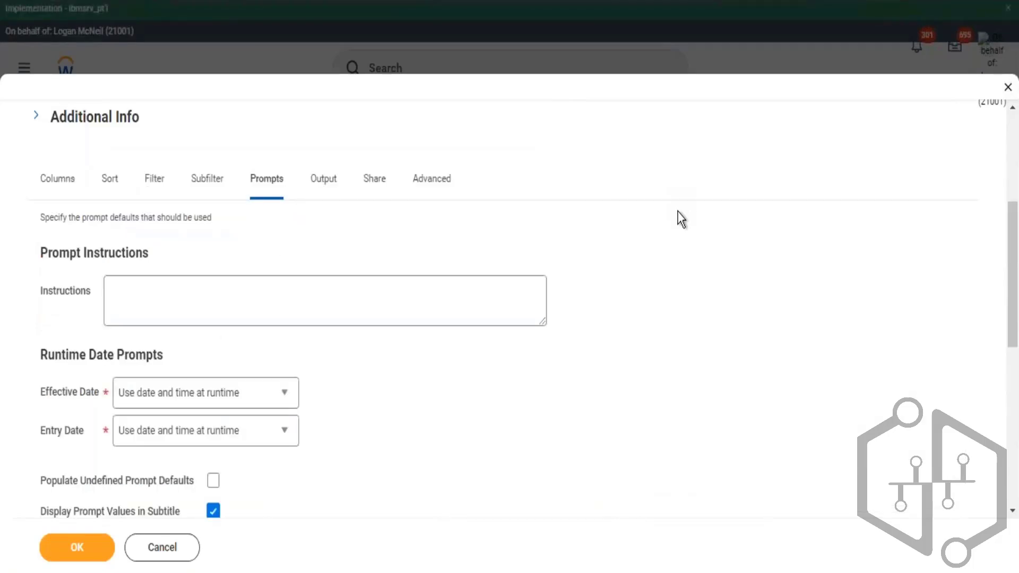
scroll(679, 215, "down", 3)
scroll(679, 215, "down", 3)
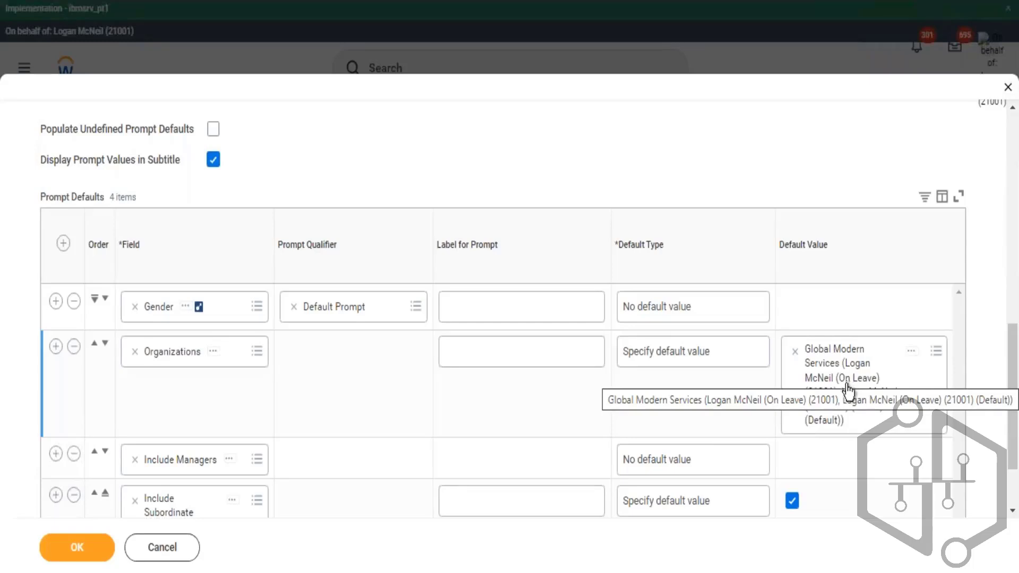
- Browse the organization types for the Organizations prompt default and view the Global Modern Services default organization's details
left_click(937, 352)
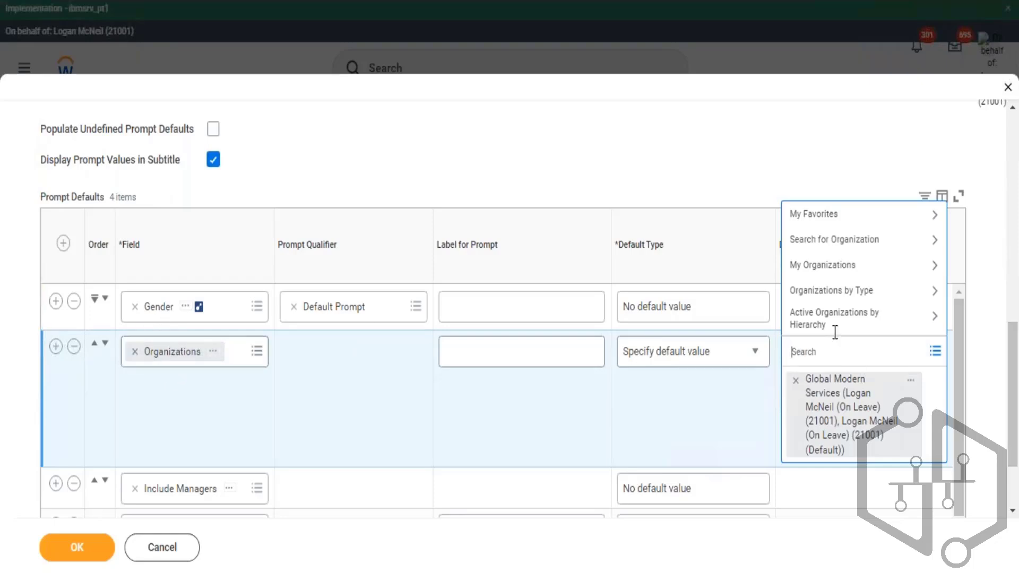
left_click(896, 293)
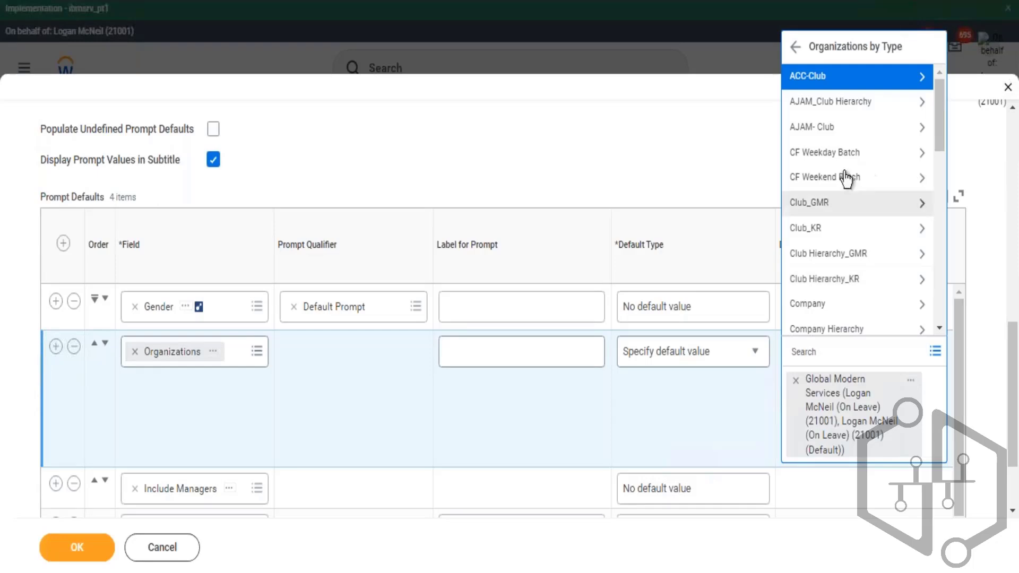
scroll(861, 184, "down", 2)
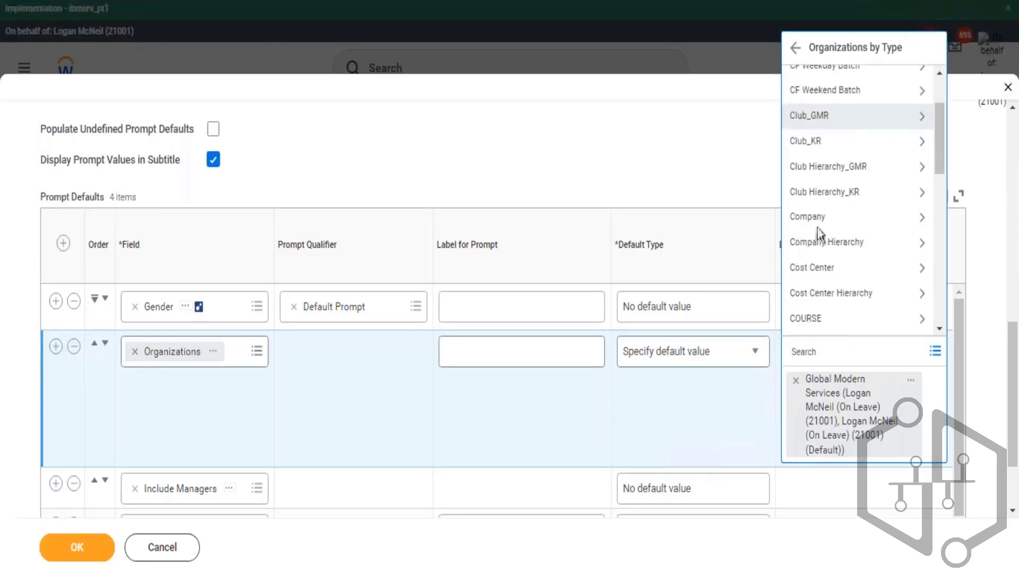
scroll(794, 201, "up", 2)
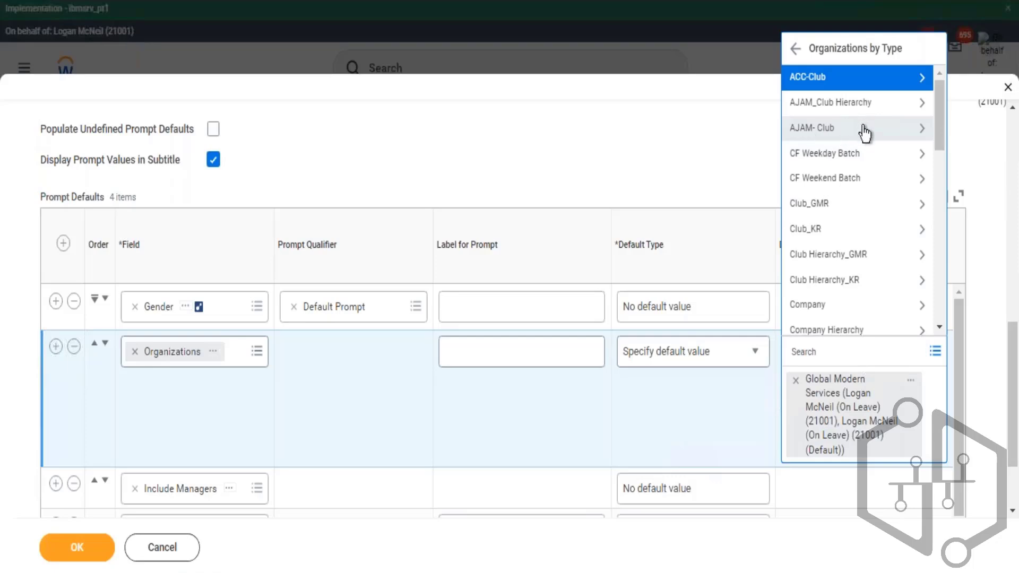
left_click(924, 178)
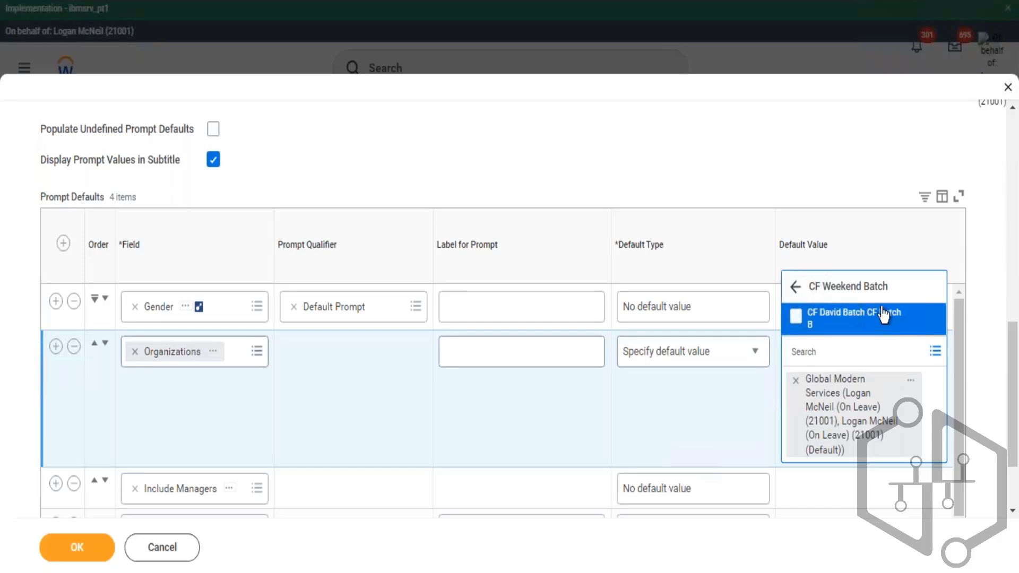
left_click(795, 286)
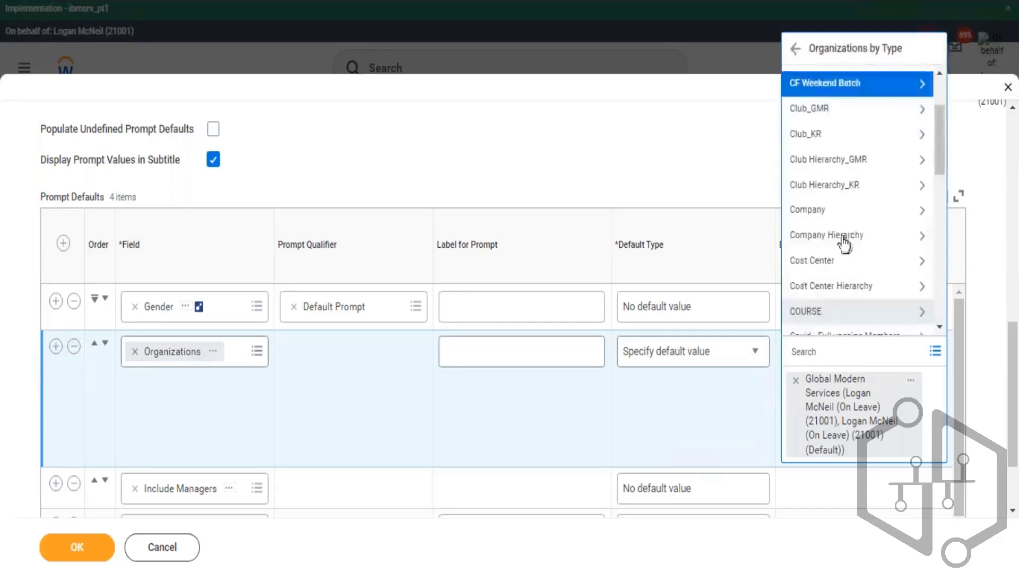
left_click(795, 48)
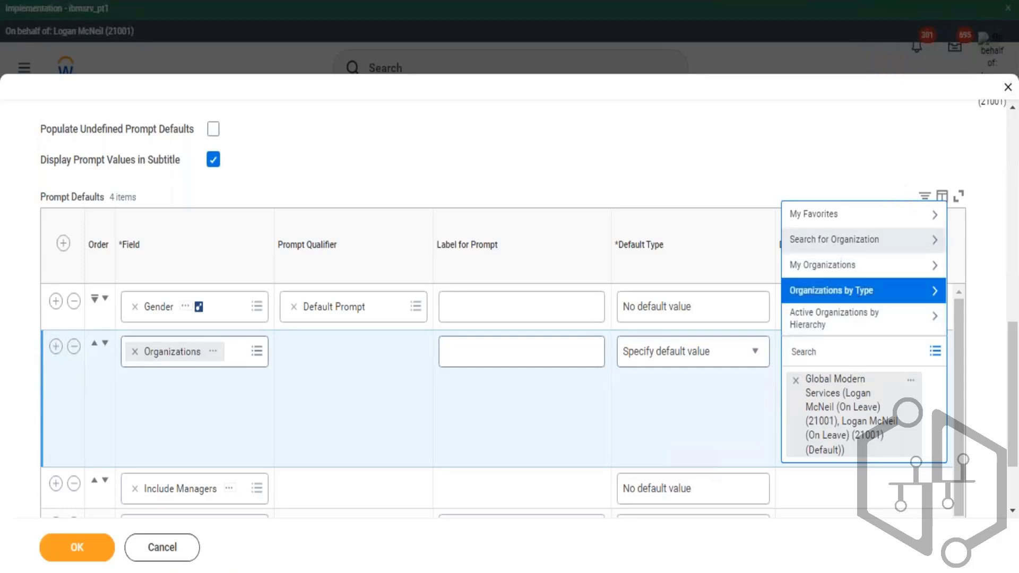
left_click(99, 377)
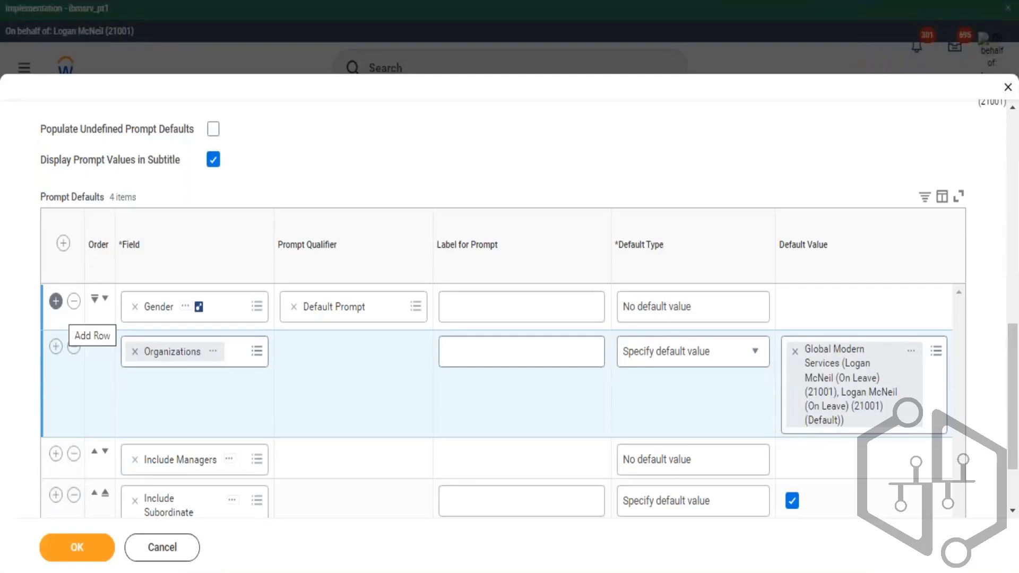
left_click(911, 351)
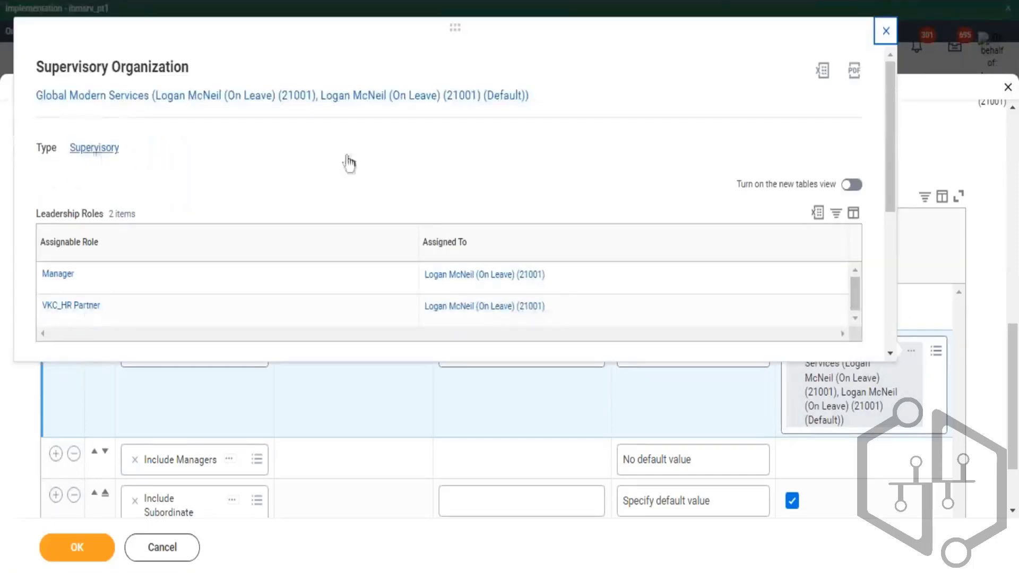
left_click(886, 30)
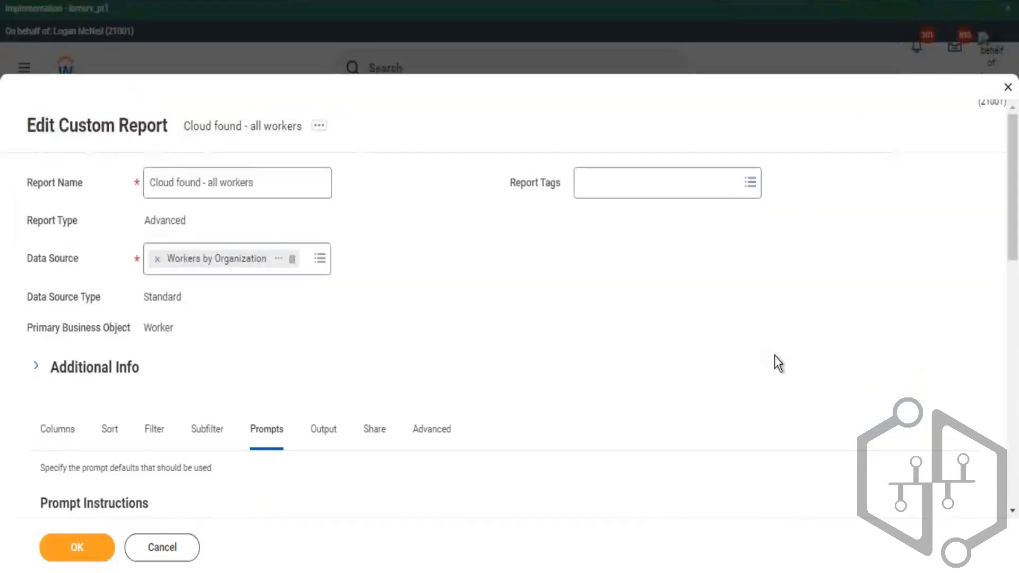
- Reopen the Organizations prompt's default value selector and browse Organizations by Type
scroll(934, 318, "down", 5)
scroll(964, 326, "down", 3)
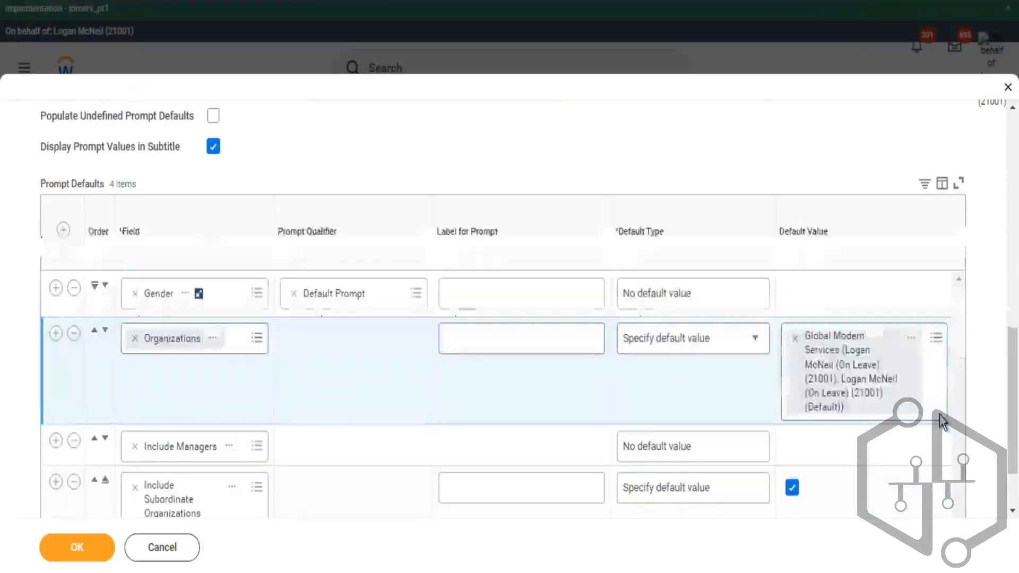
left_click(935, 340)
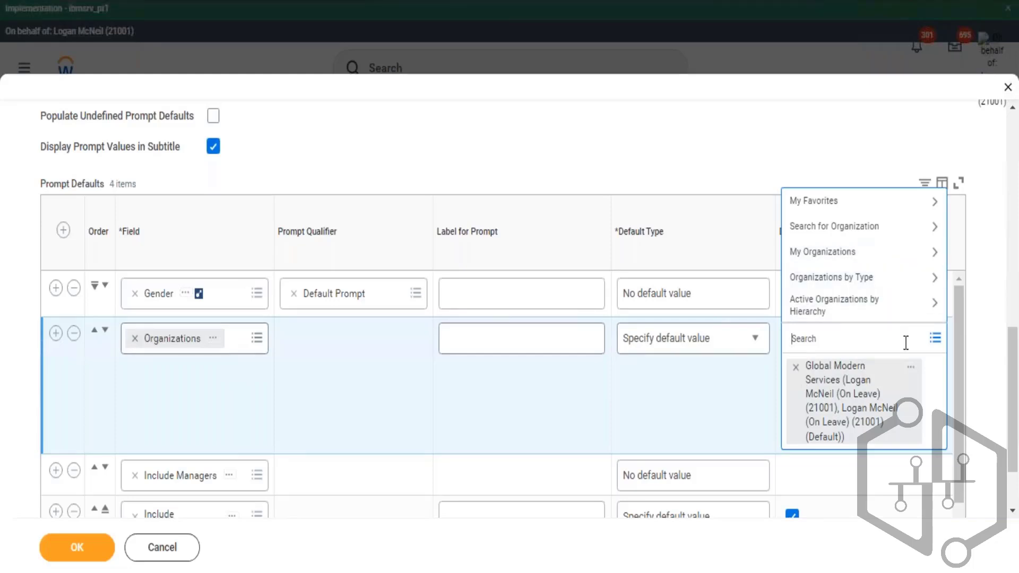
left_click(883, 280)
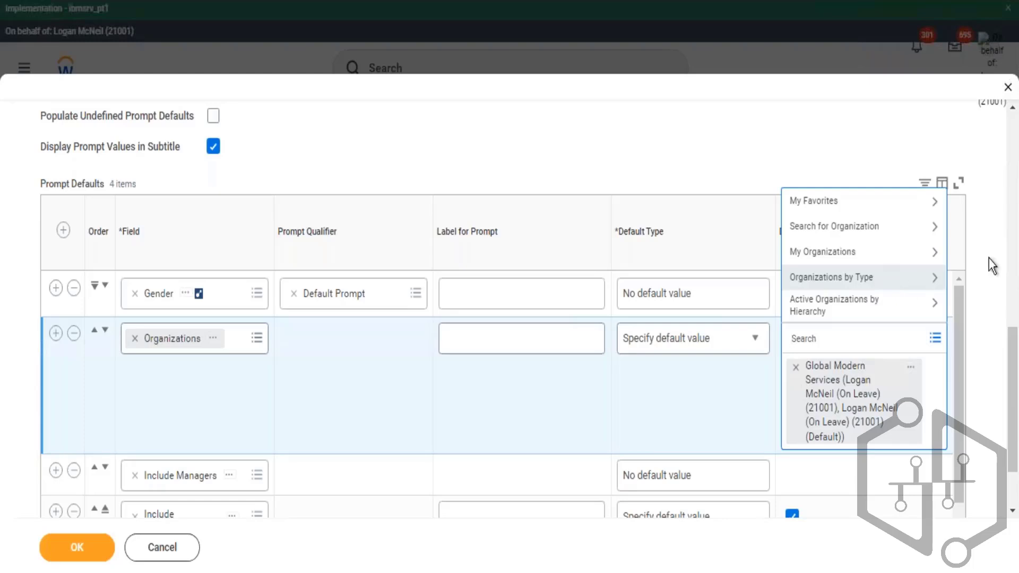
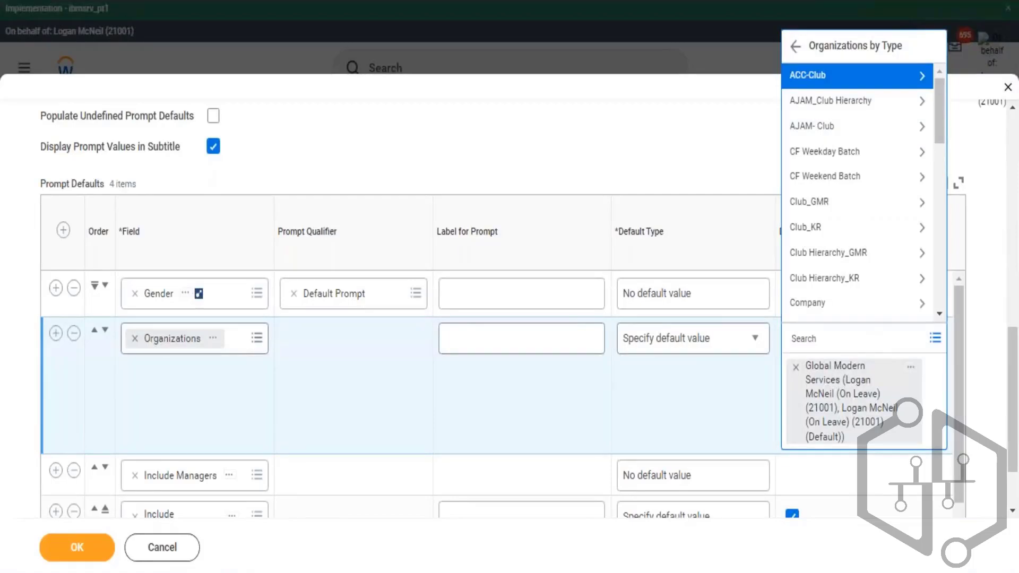
- Switch to the Columns tab and search the last column row's business object for job profile
left_click(675, 149)
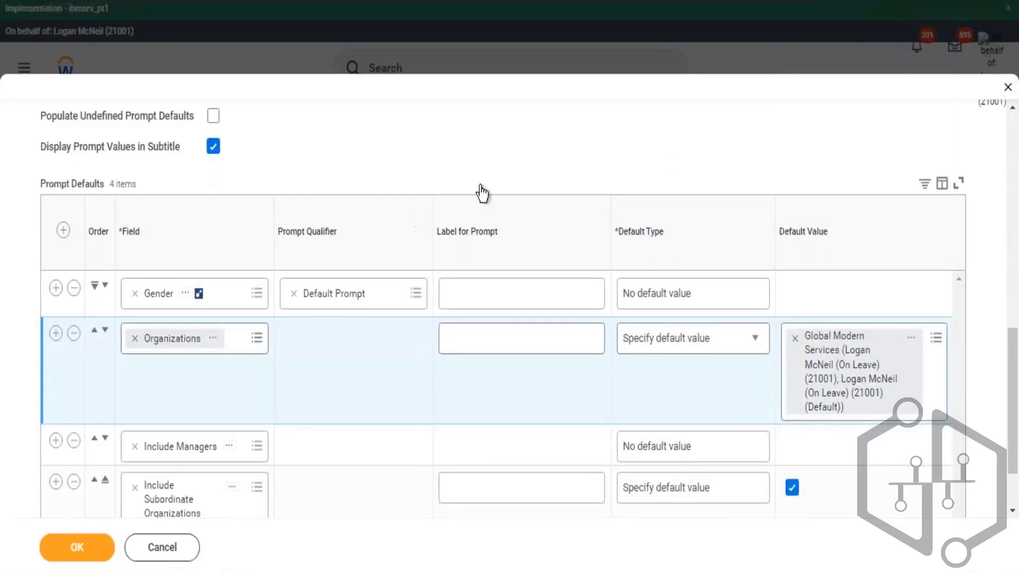
scroll(511, 284, "up", 5)
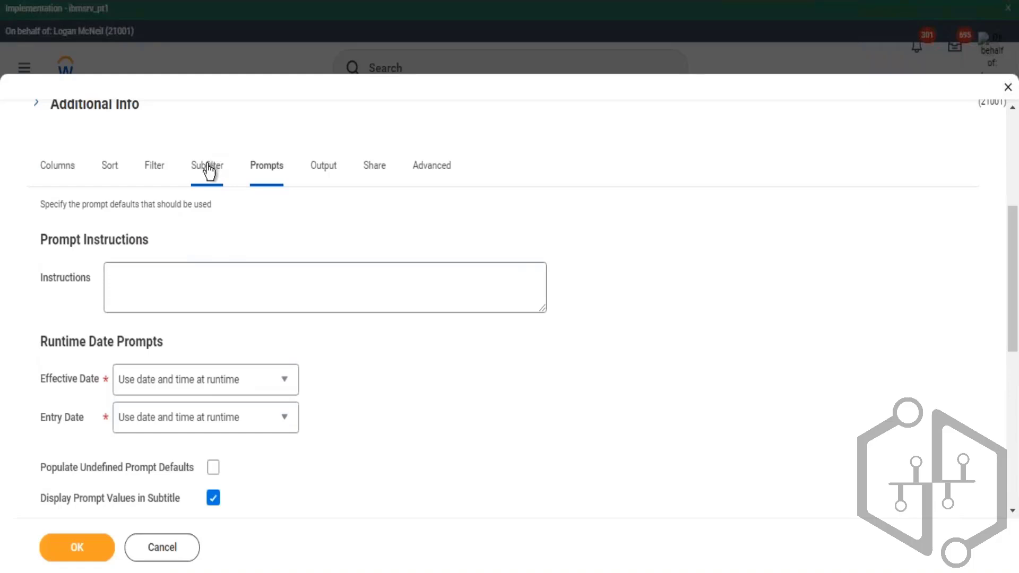
left_click(81, 178)
scroll(294, 235, "down", 10)
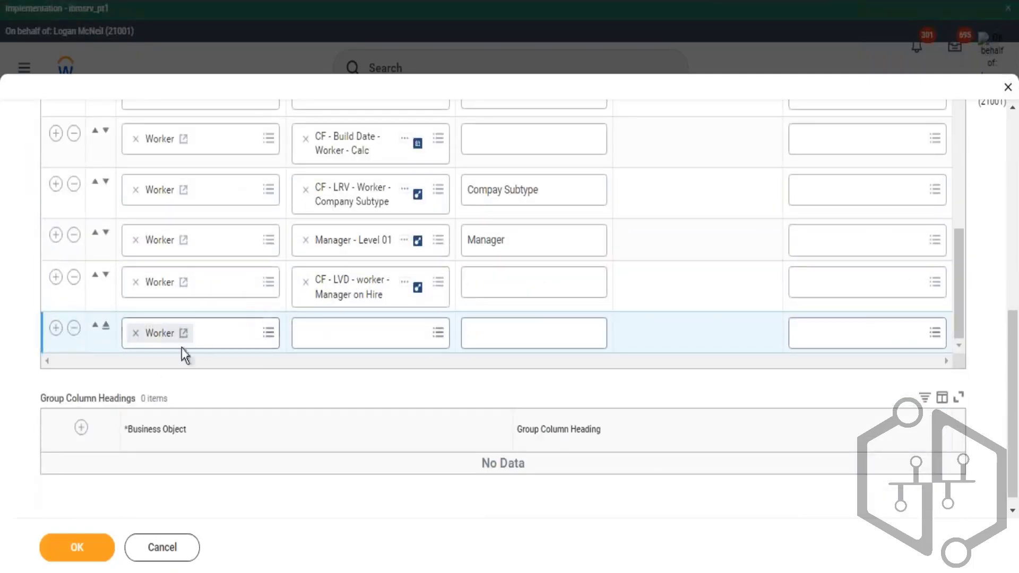
key("BackSpace")
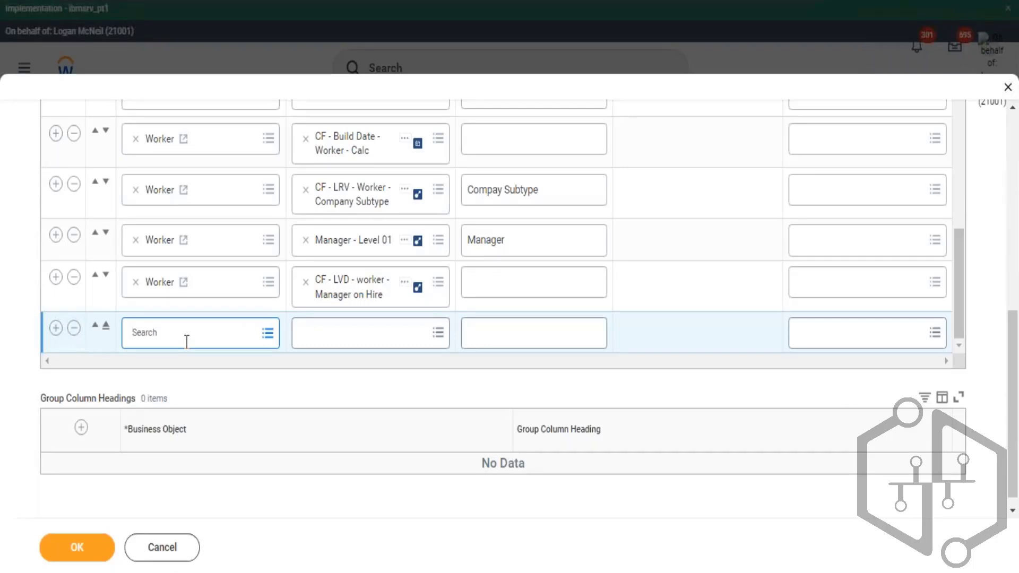
type("p")
key("BackSpace")
key("BackSpace")
key("BackSpace")
key("BackSpace")
key("BackSpace")
key("BackSpace")
key("BackSpace")
type("job profile")
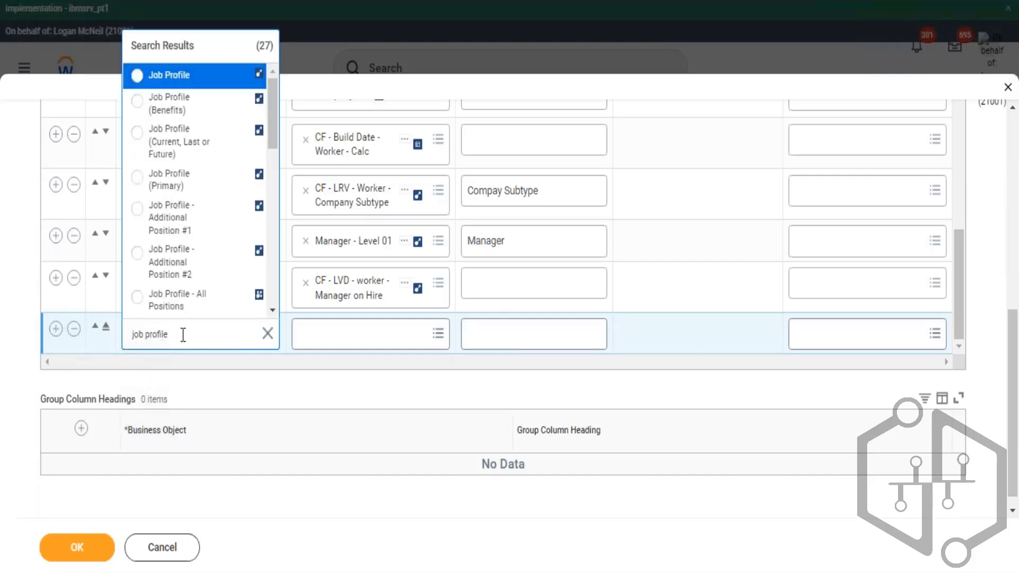
- Set the last column row's business object to Company
left_click(269, 334)
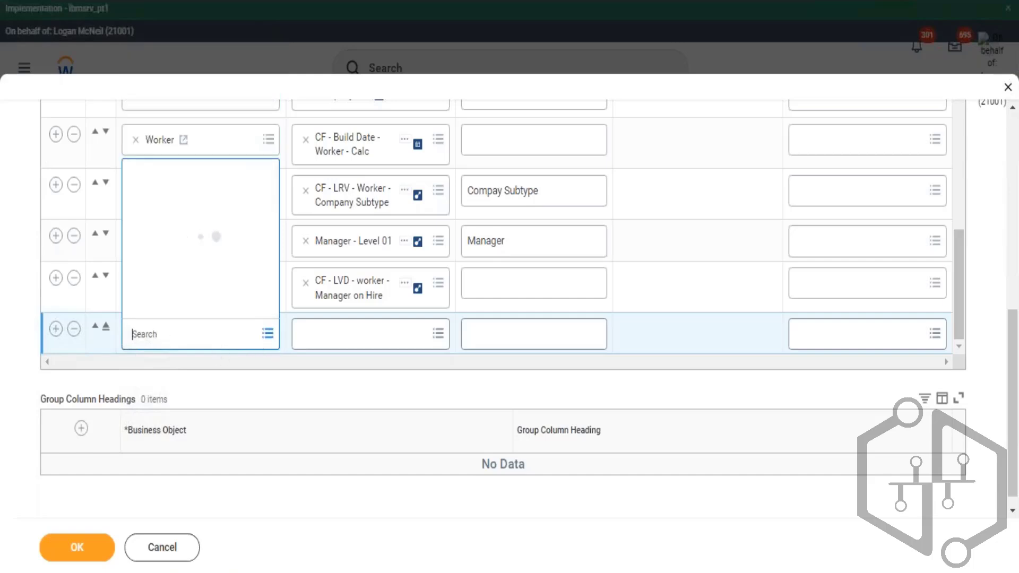
type("plan")
key("Return")
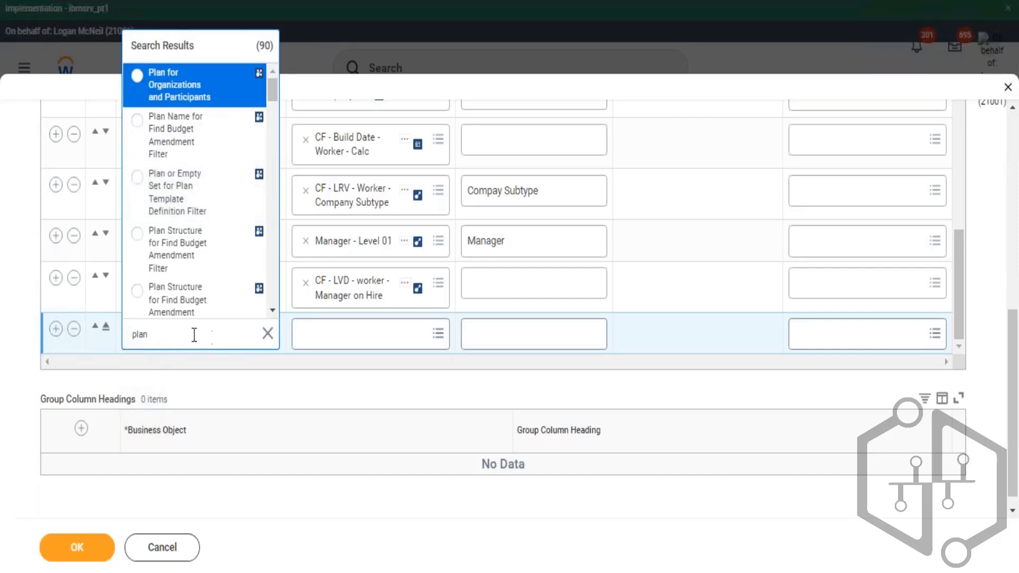
double_click(126, 345)
type("comp")
key("Return")
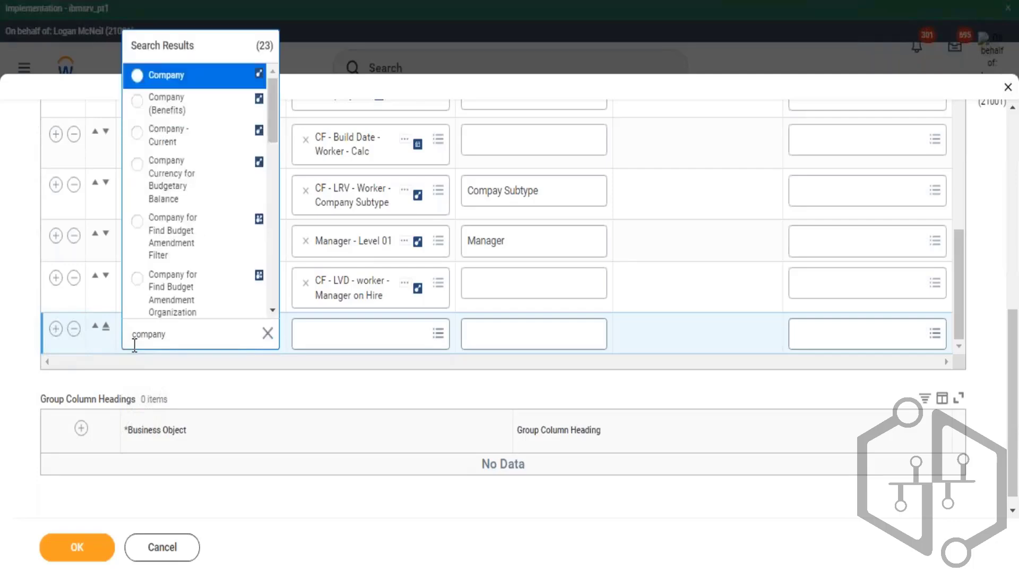
key("Return")
- Browse all fields available for the Company row and search them for age
left_click(355, 334)
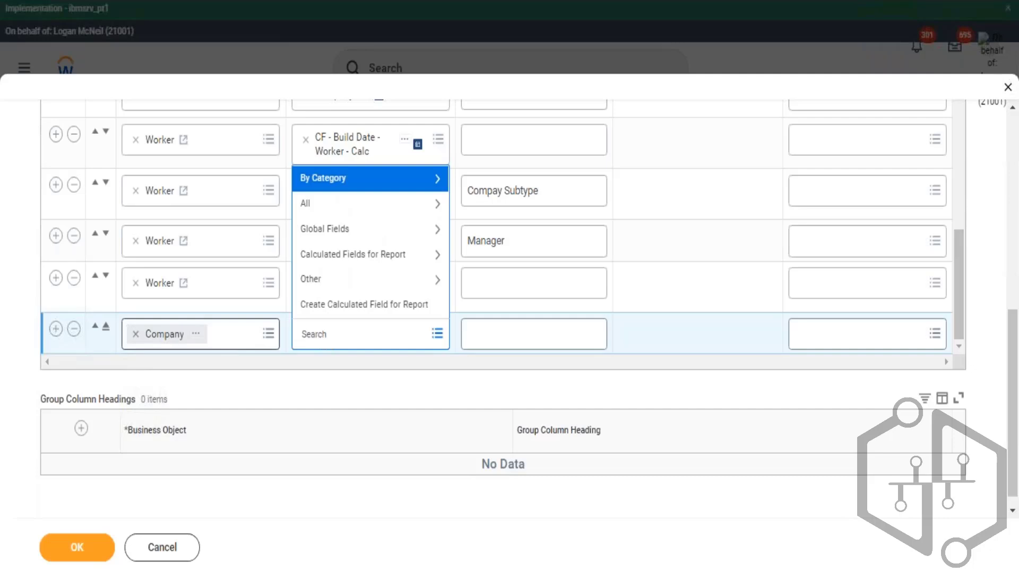
key("Down")
key("Return")
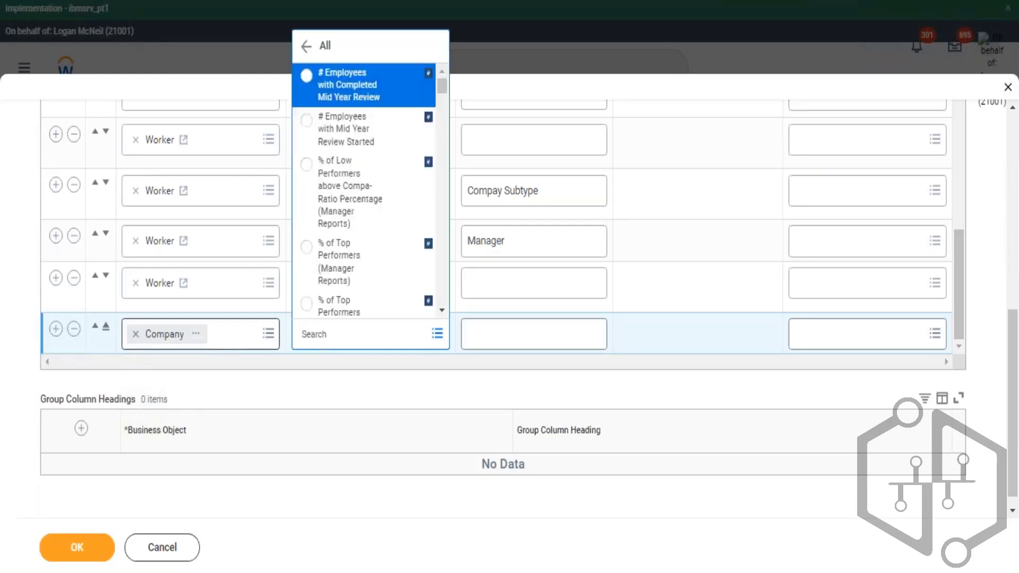
key("Down")
key("Down")
key("Down")
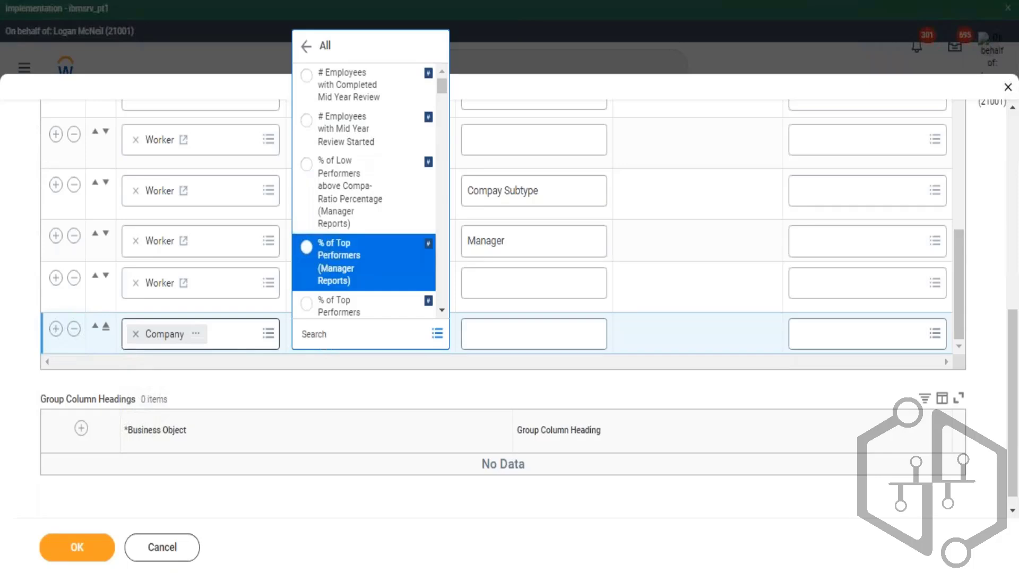
key("Down")
key("Down")
key("Down")
key("Down")
key("Down")
key("Down")
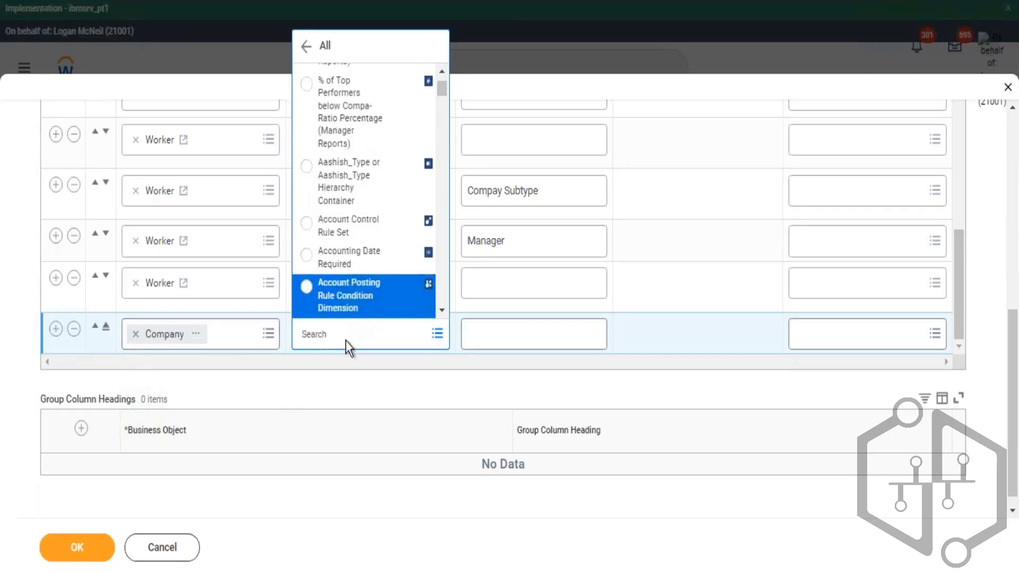
left_click(354, 333)
type("a")
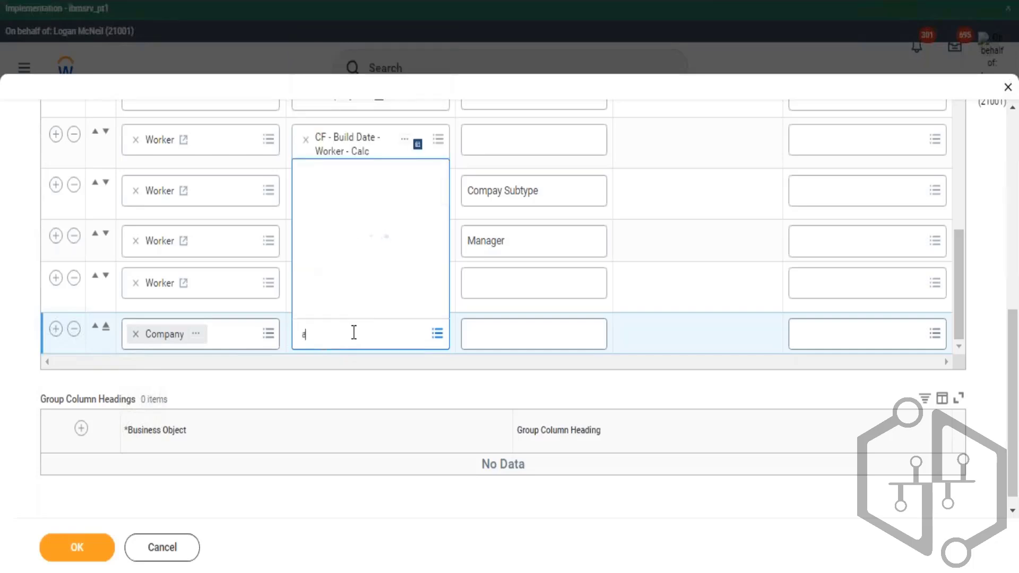
type("ge")
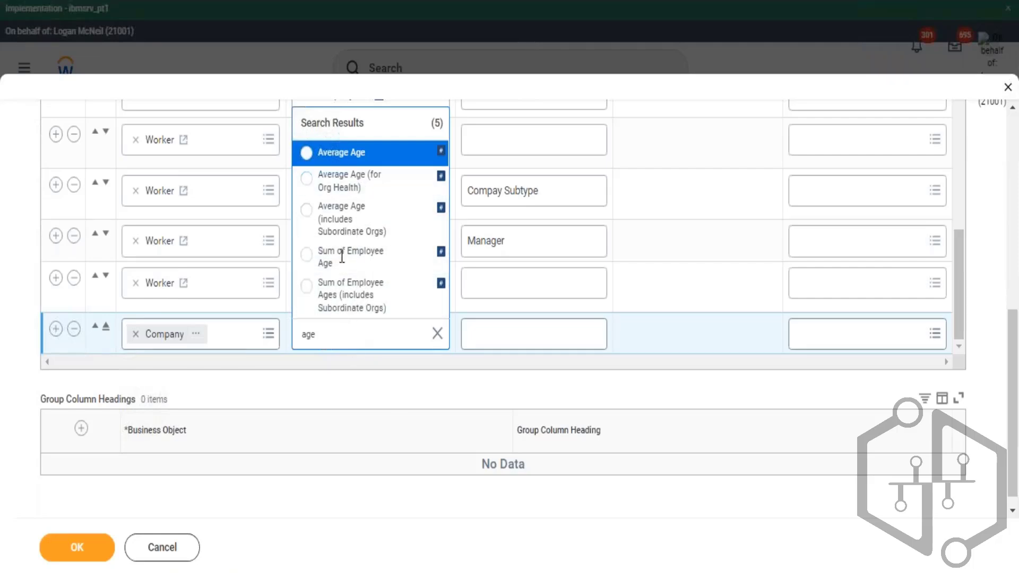
left_click(318, 387)
left_click(334, 342)
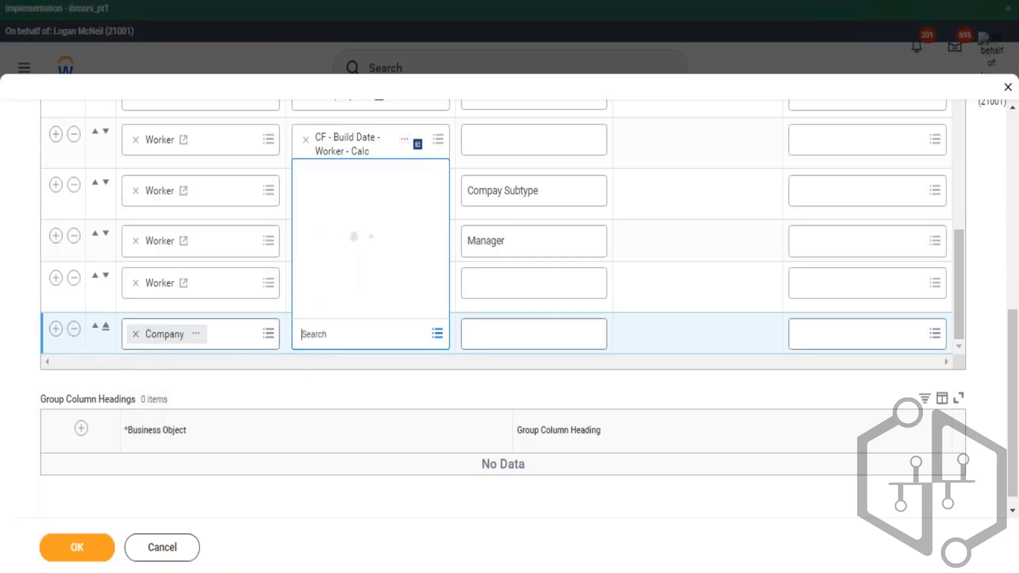
- Scroll through the full list of Company fields
left_click(323, 204)
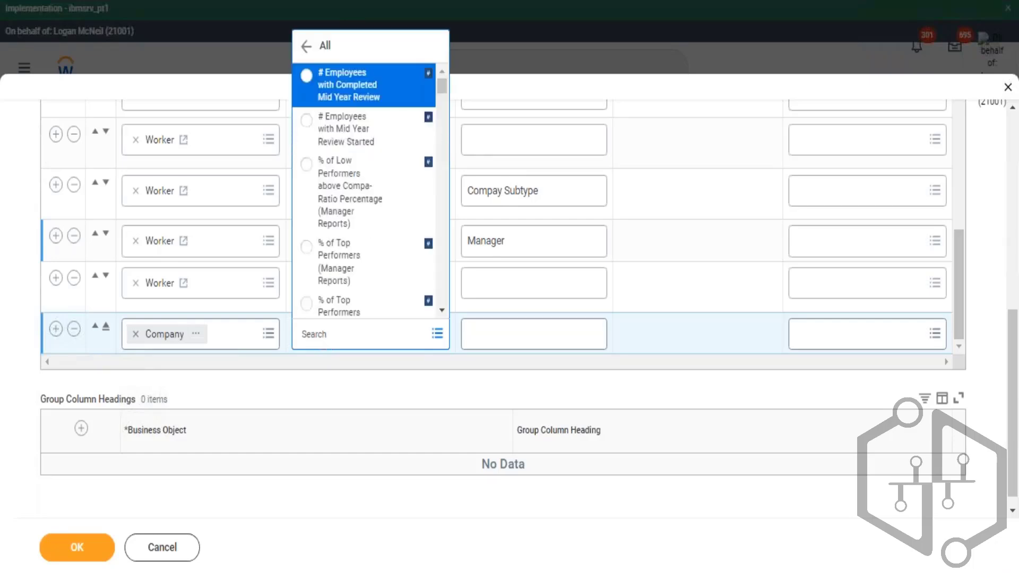
key("Down")
key("Down")
key("Down")
key("Down")
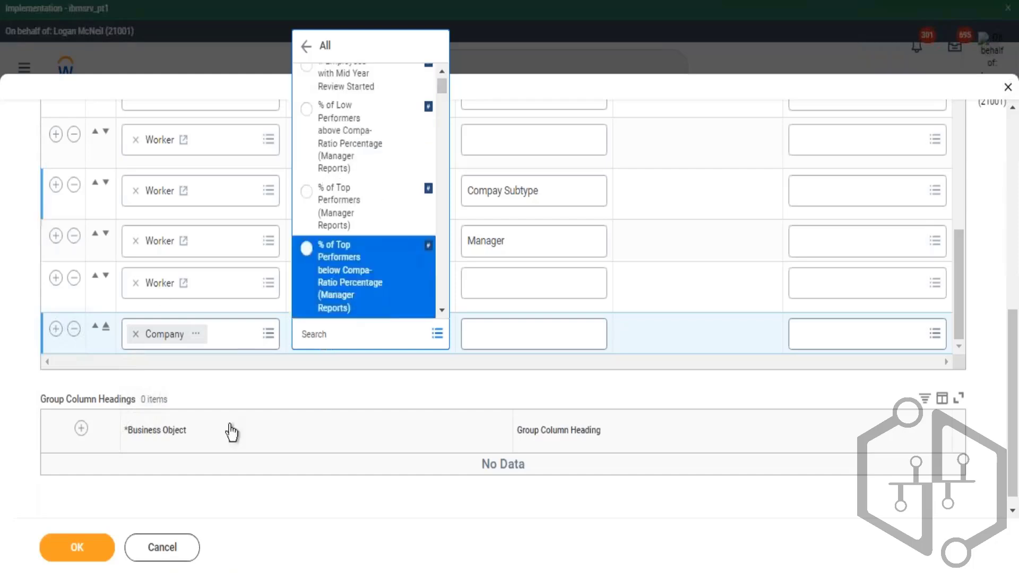
scroll(406, 238, "down", 5)
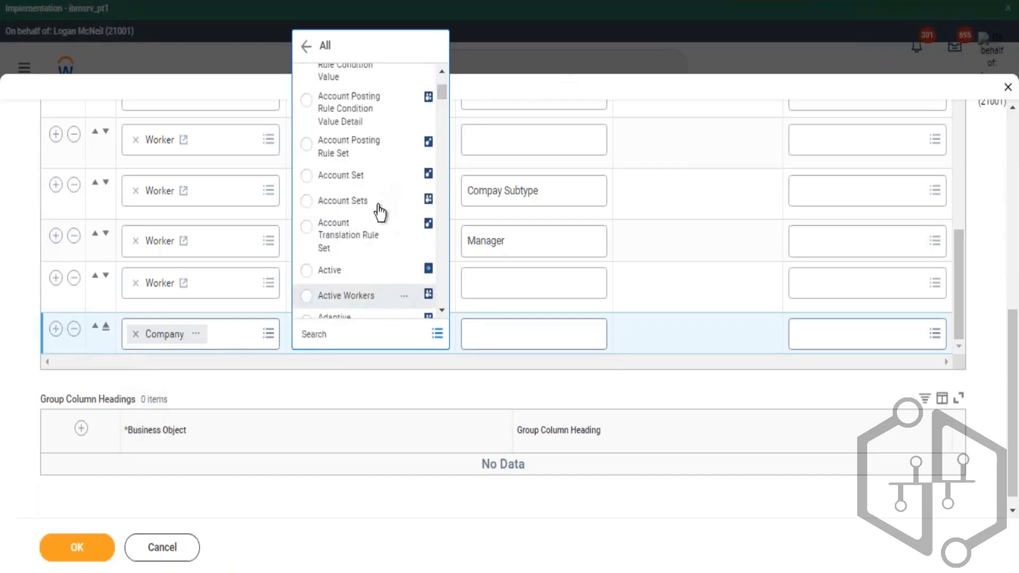
scroll(398, 208, "down", 2)
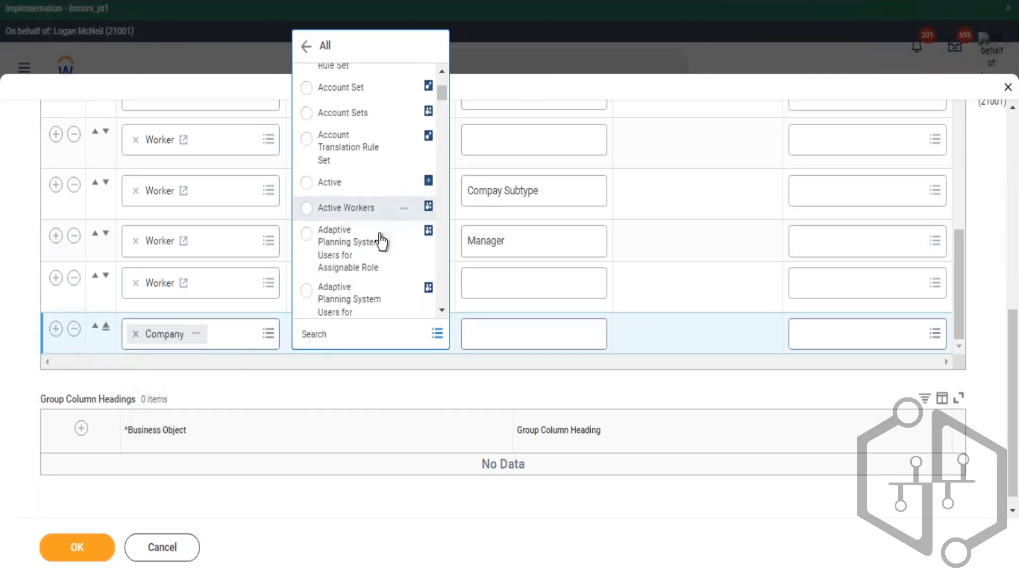
scroll(396, 244, "down", 2)
scroll(407, 260, "down", 2)
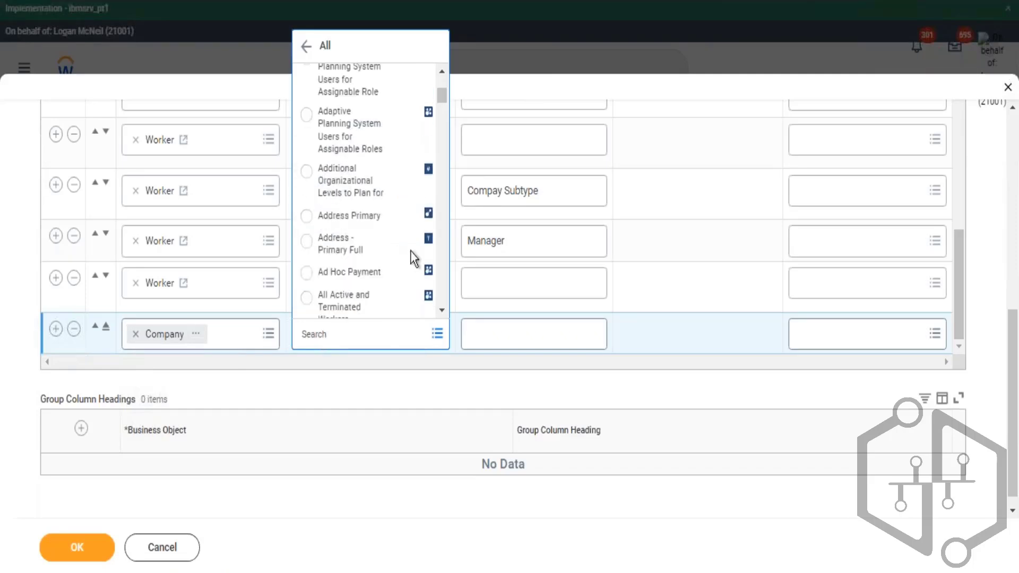
scroll(397, 249, "down", 2)
scroll(392, 248, "down", 2)
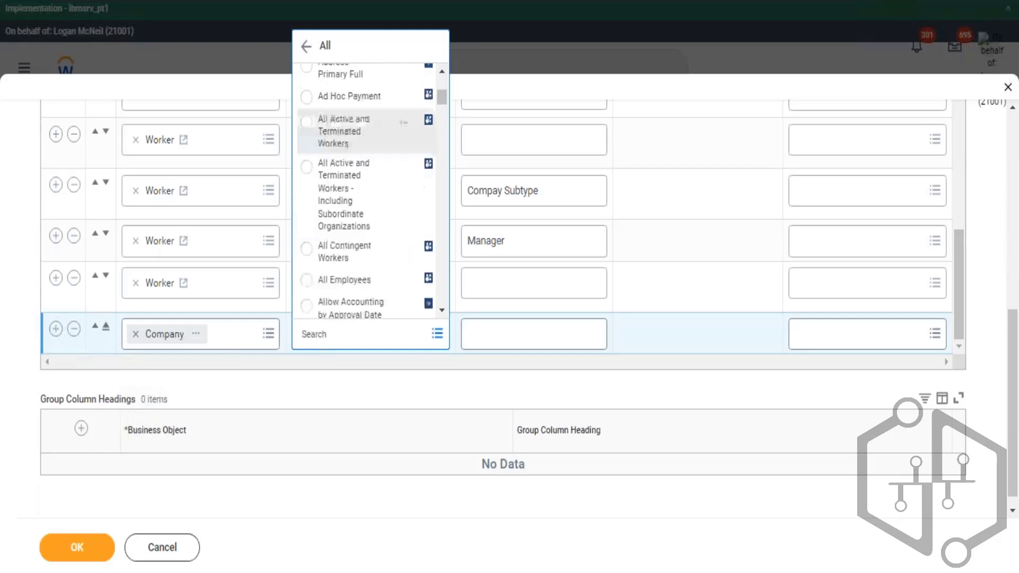
scroll(398, 249, "down", 2)
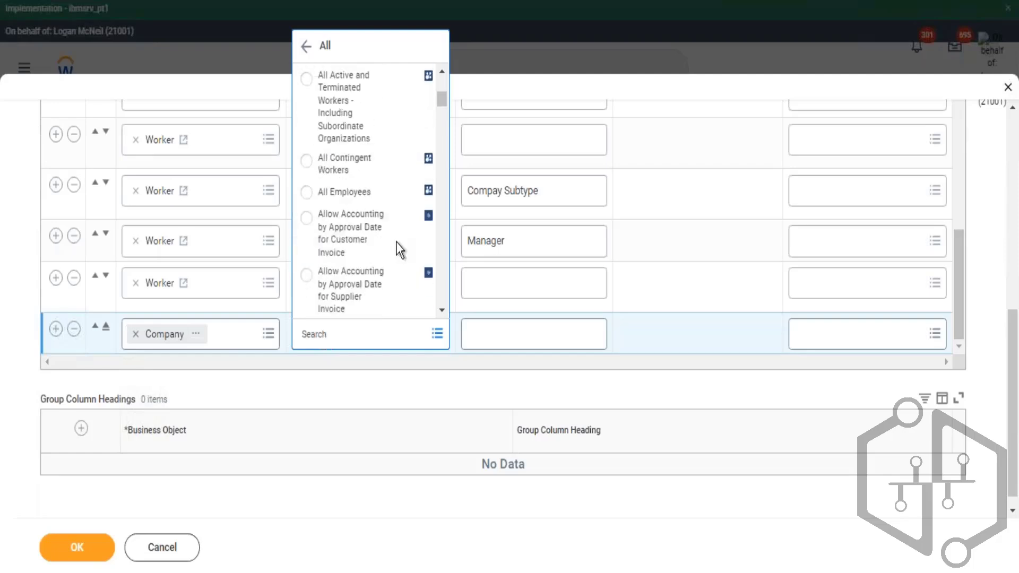
scroll(397, 241, "down", 6)
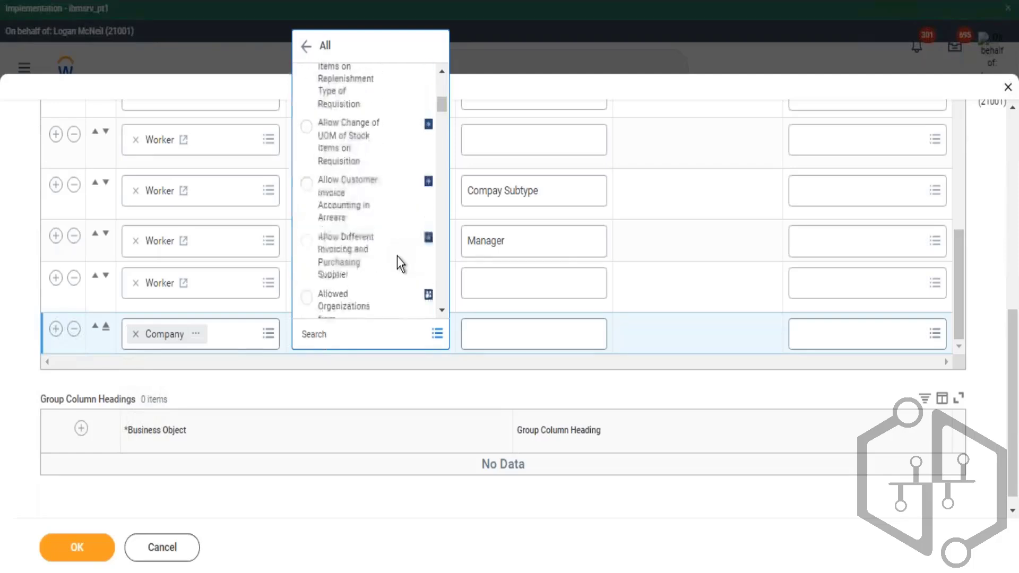
scroll(397, 256, "down", 5)
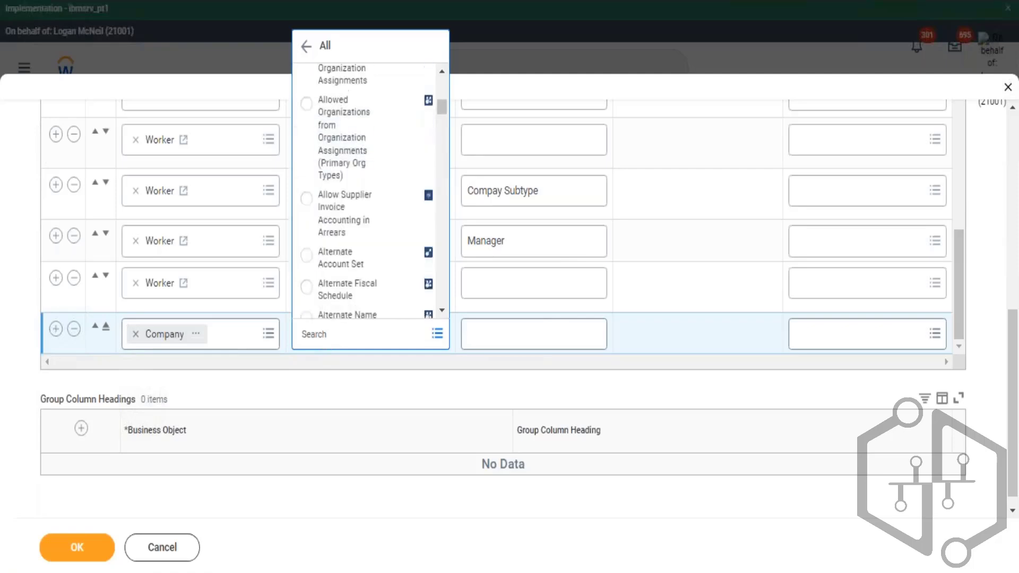
scroll(399, 257, "down", 6)
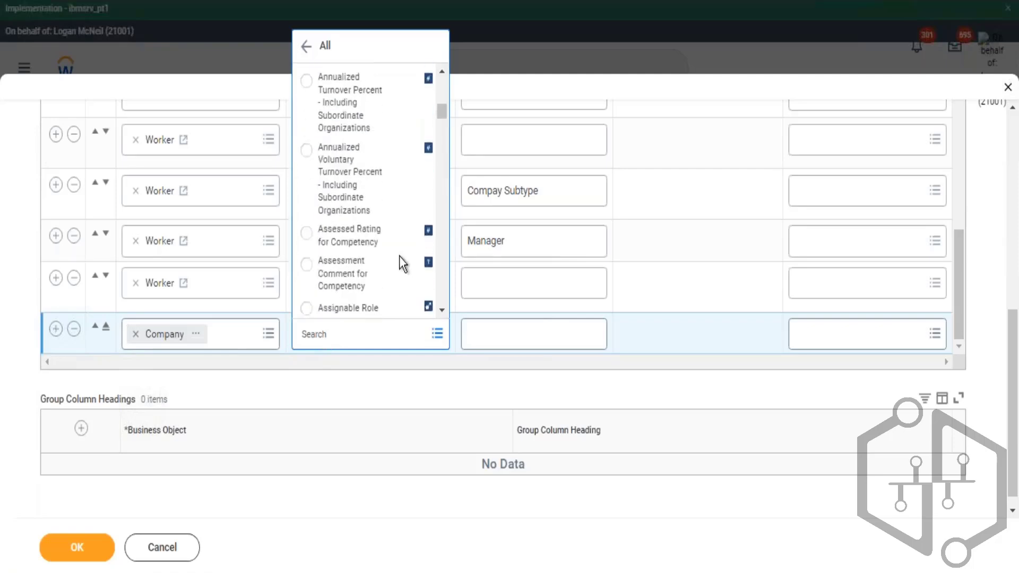
scroll(399, 256, "down", 6)
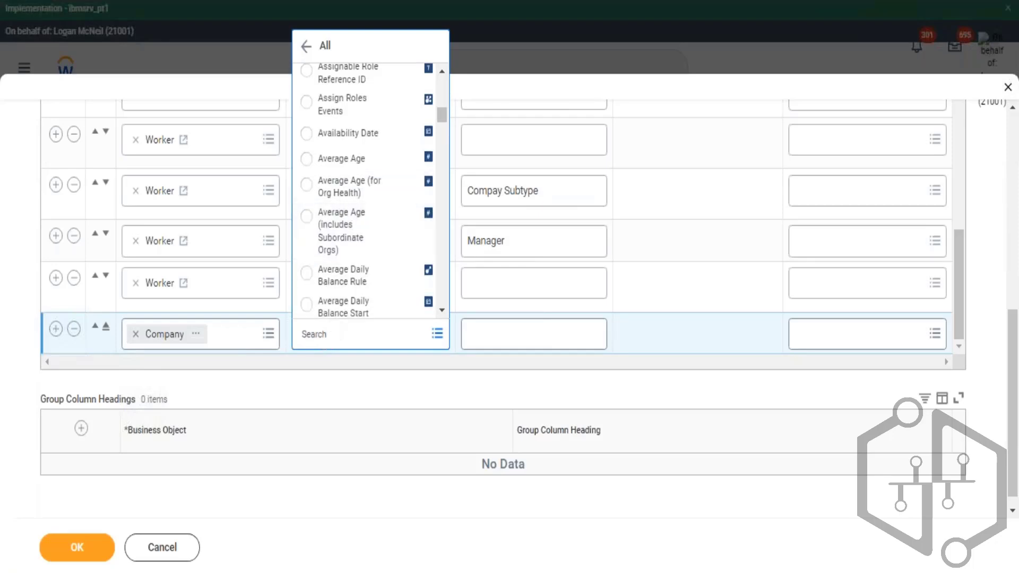
- Select Currency as the field for the Company row and view the field's details
left_click(347, 336)
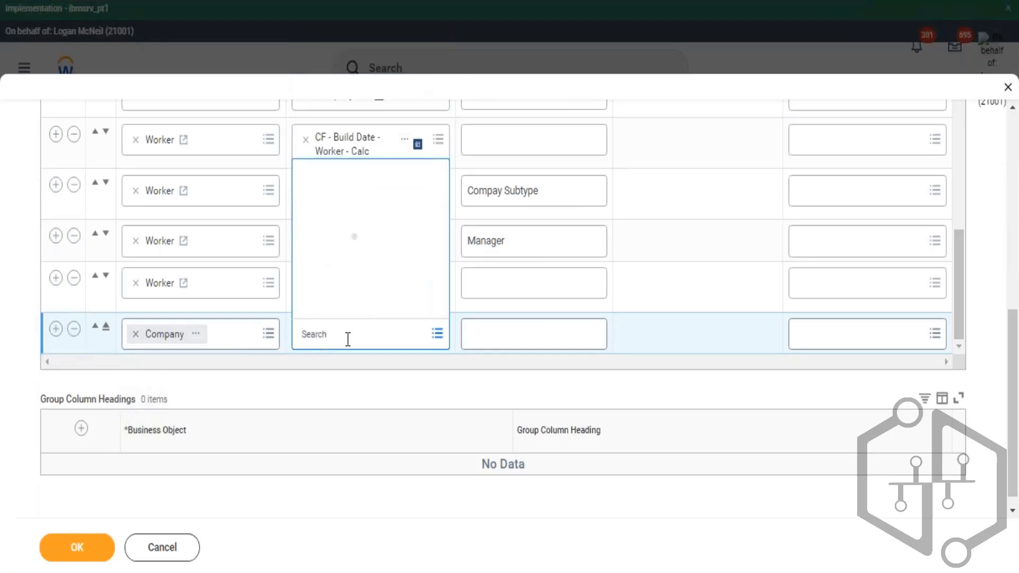
type("curr")
key("Return")
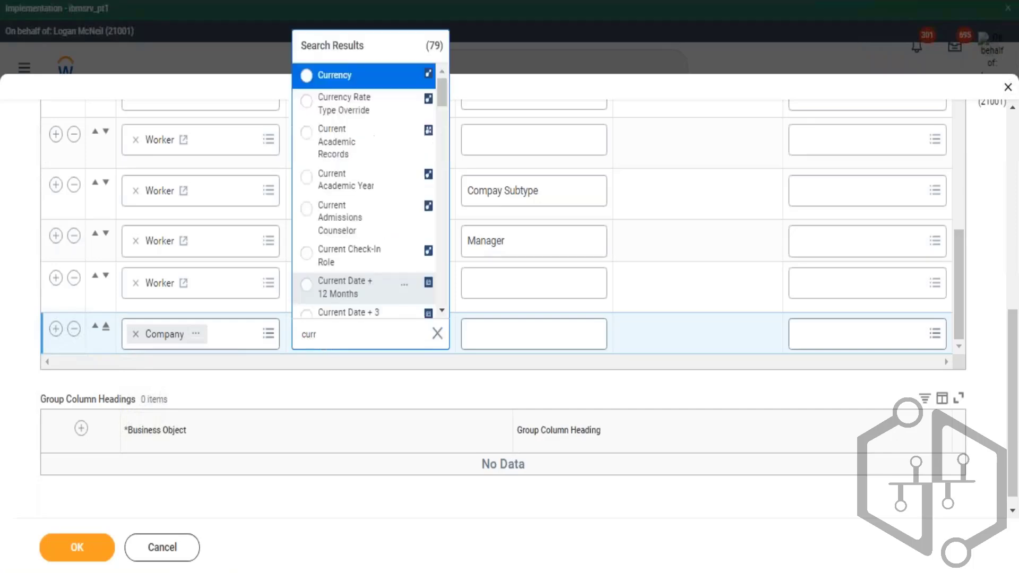
left_click(326, 79)
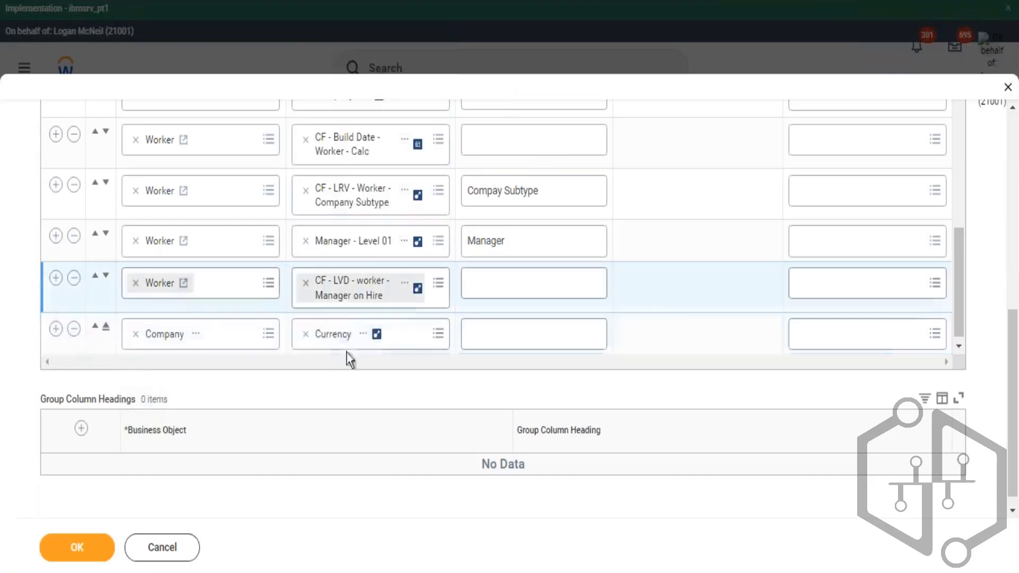
left_click(531, 318)
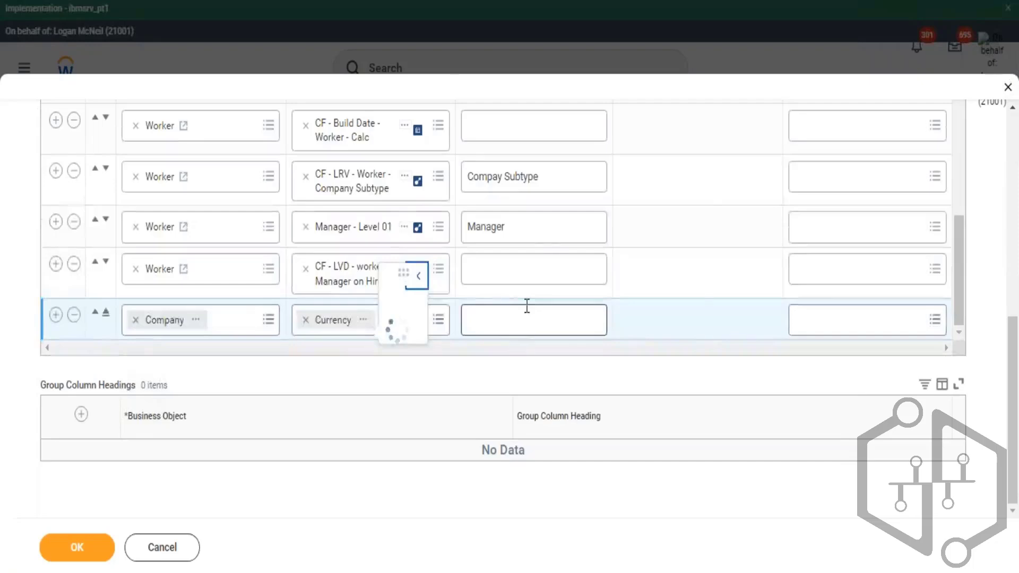
double_click(549, 211)
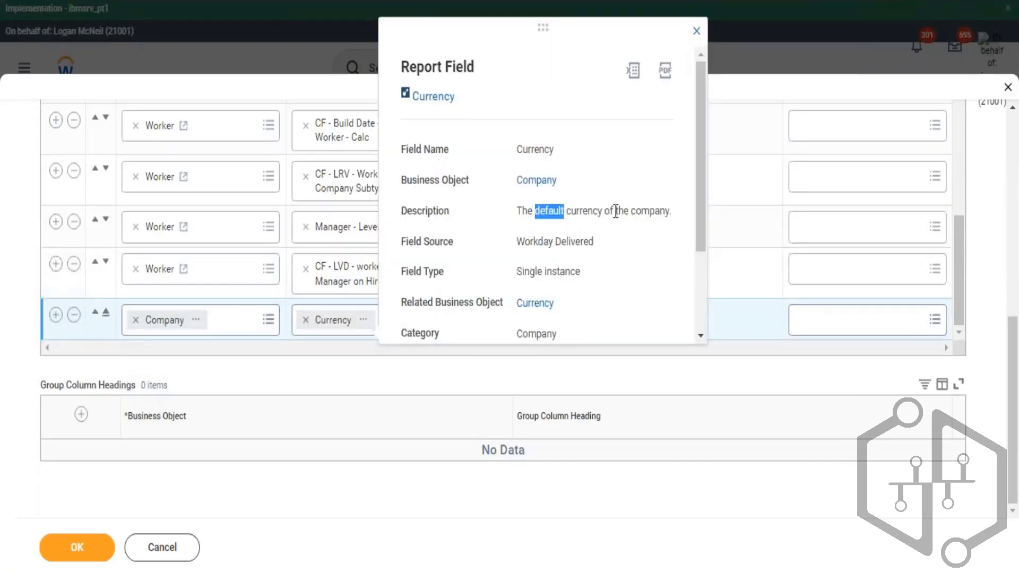
- Add another Company row below and set its field to Subtype
left_click(55, 316)
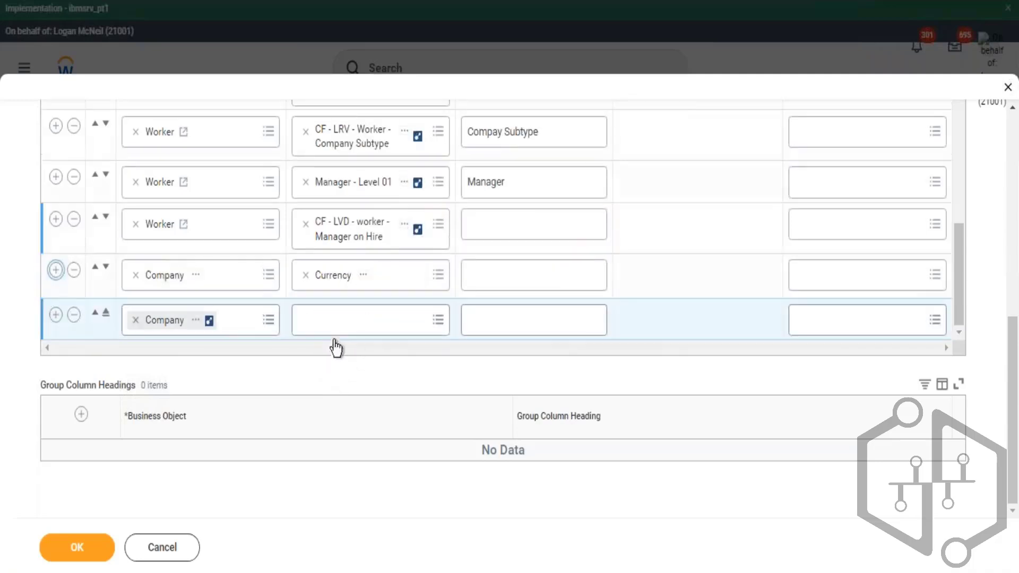
left_click(336, 336)
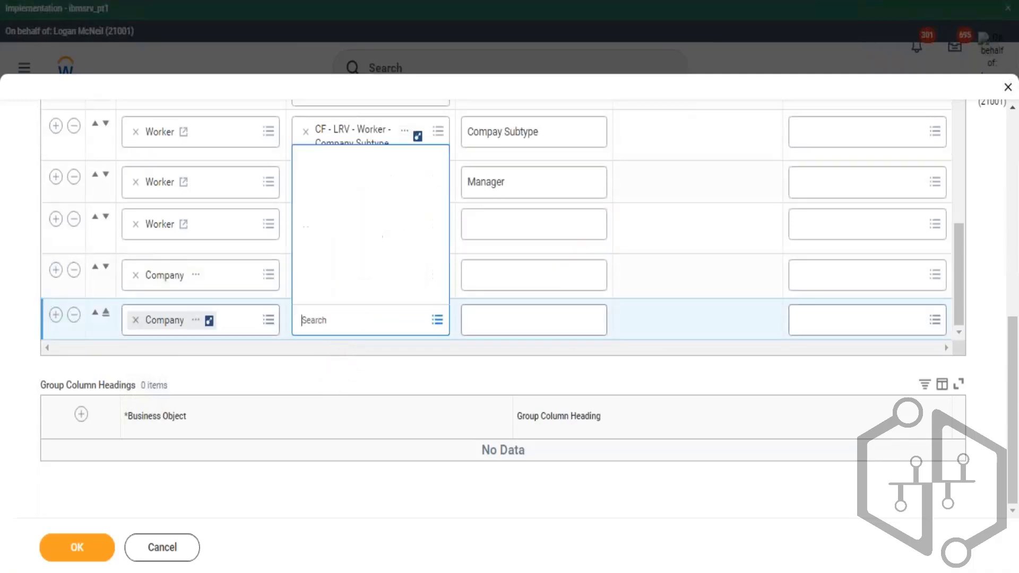
type("subtype")
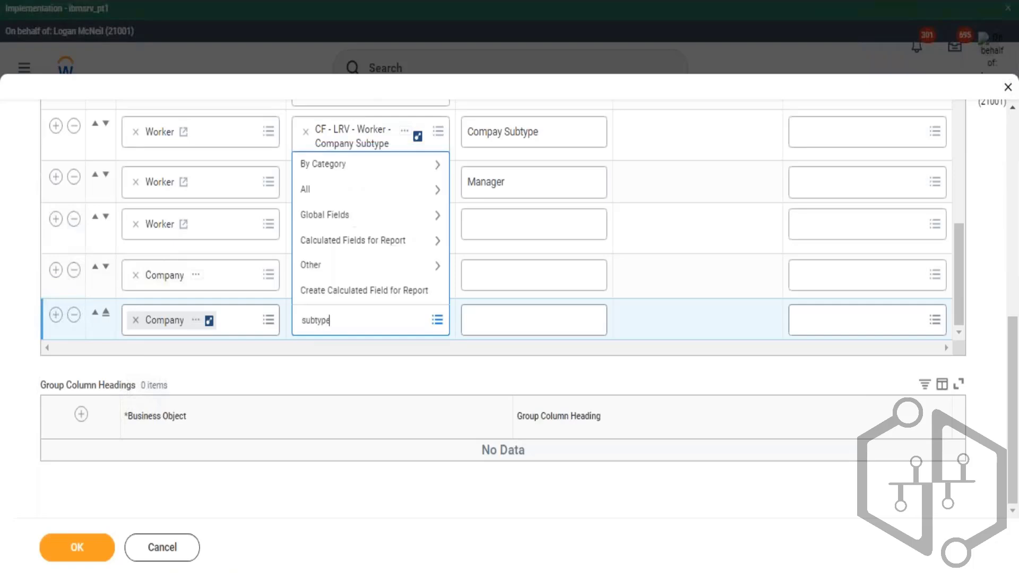
key("Return")
left_click(354, 223)
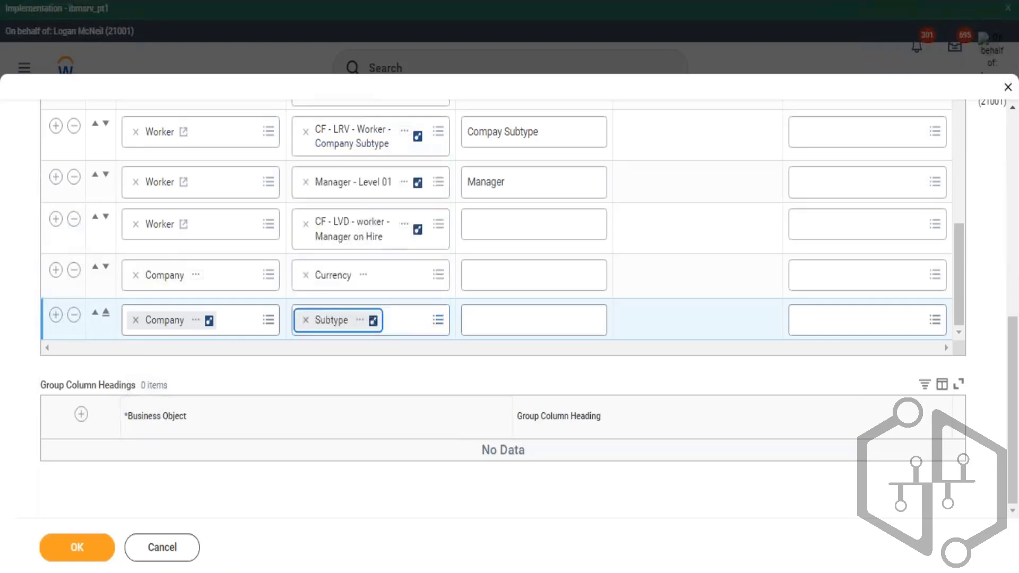
- Examine the report field details of the Subtype and Currency fields
left_click(422, 292)
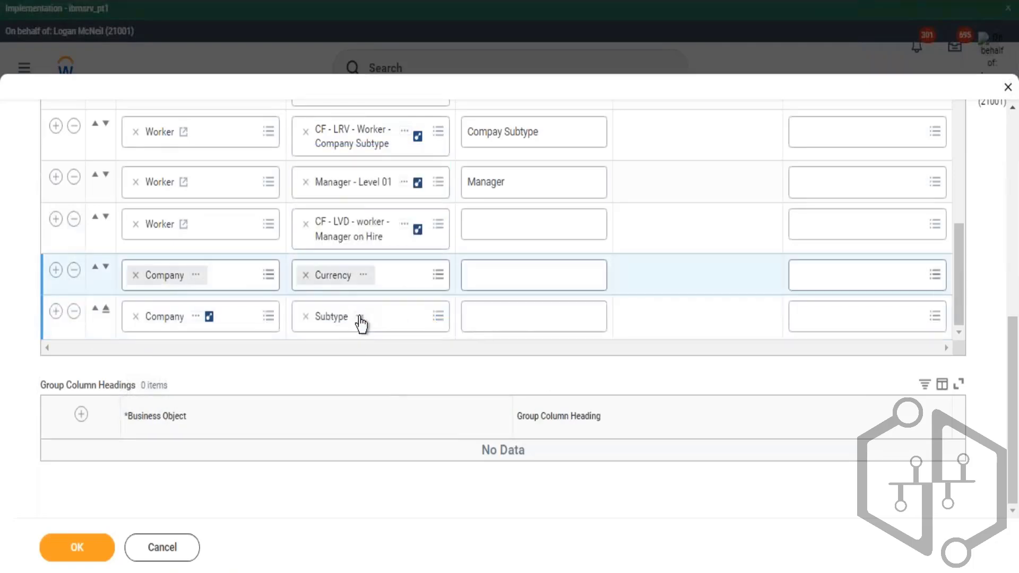
left_click(360, 318)
left_click(470, 324)
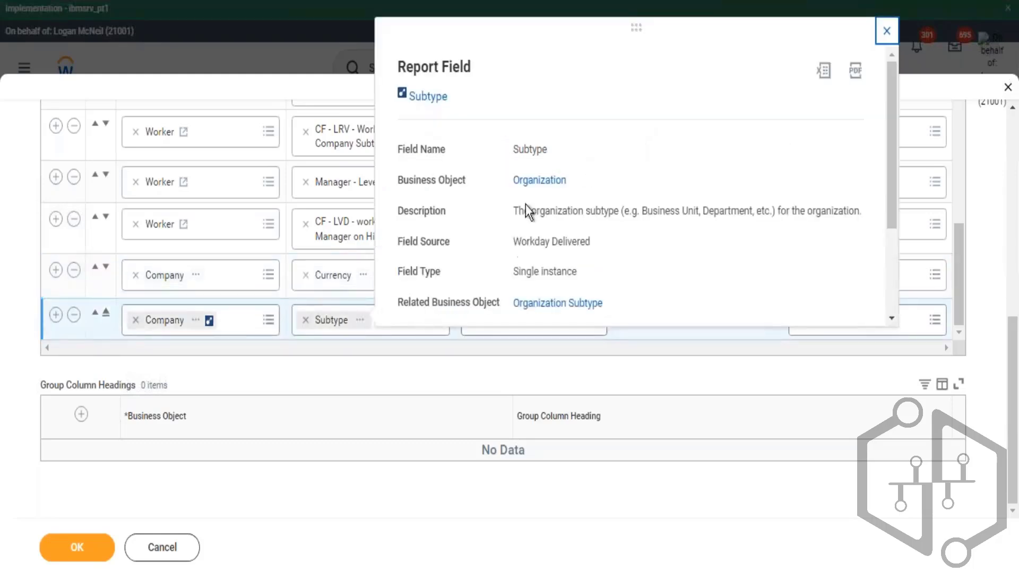
left_click_drag(506, 185, 587, 177)
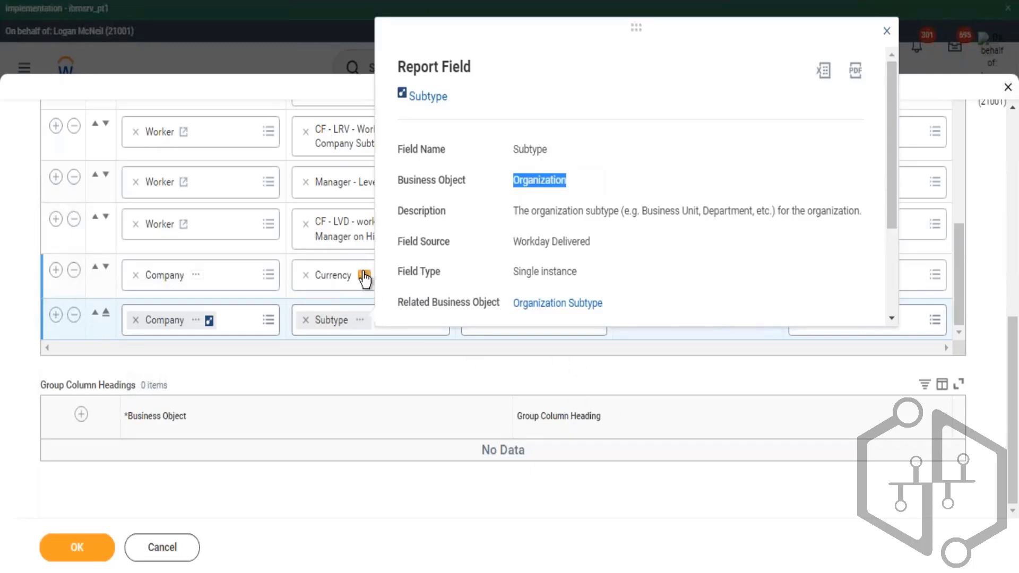
left_click(393, 277)
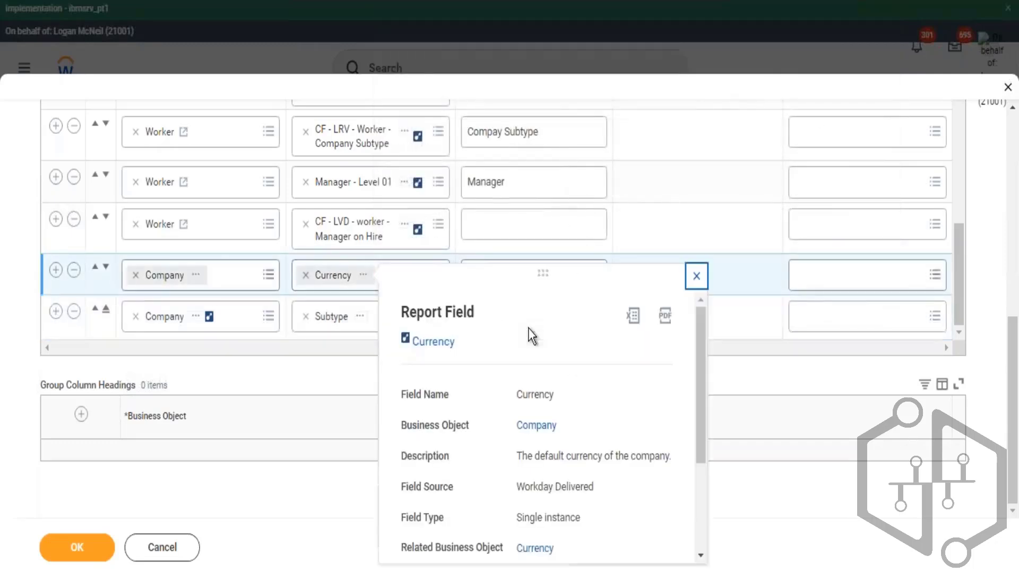
left_click_drag(500, 429, 582, 424)
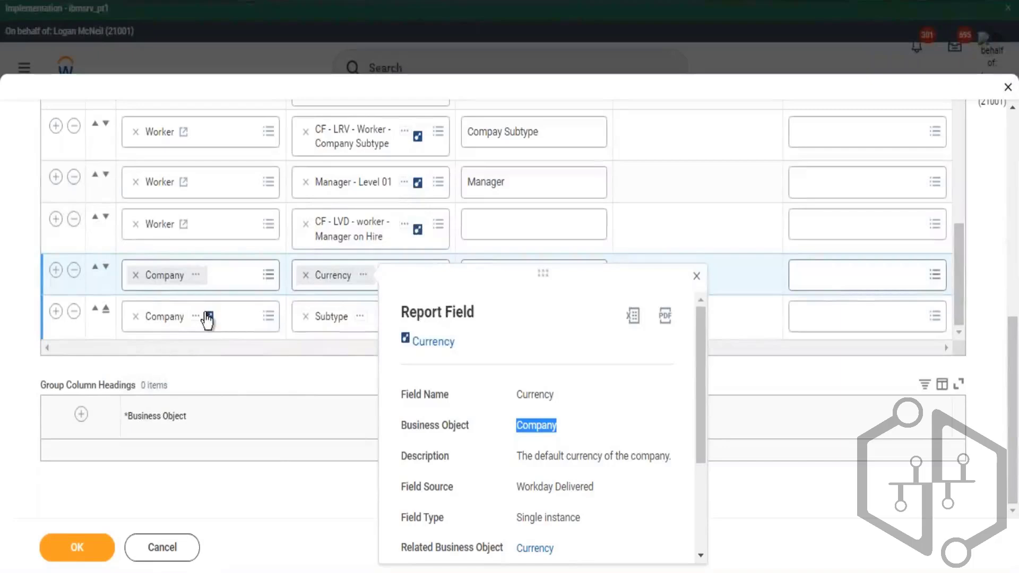
left_click(241, 130)
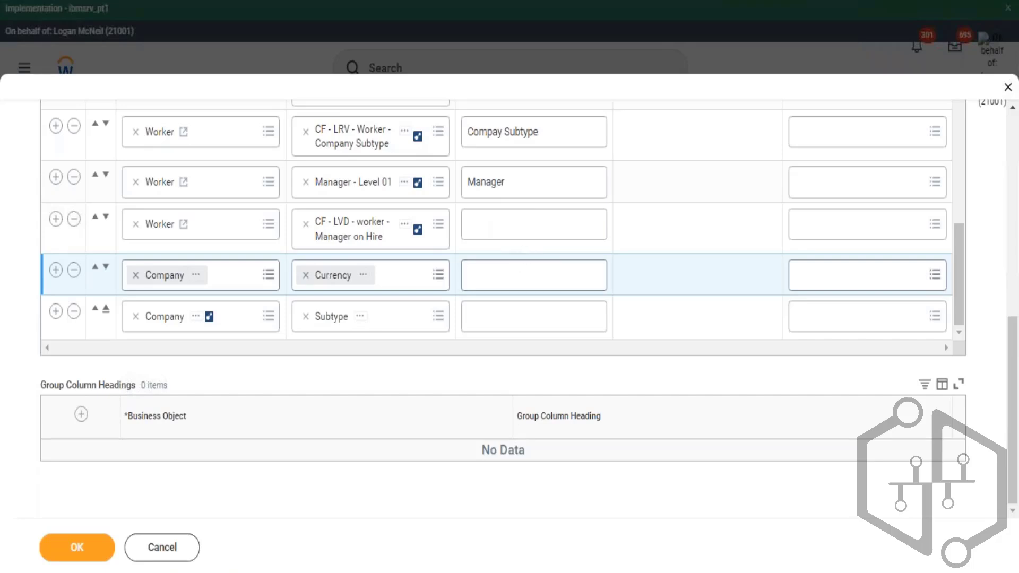
- In the Excel Reporting workbook, enter Worker in cell B17 and ABC - USD in B18, then return to the report
left_click(523, 274)
key("alt+Tab")
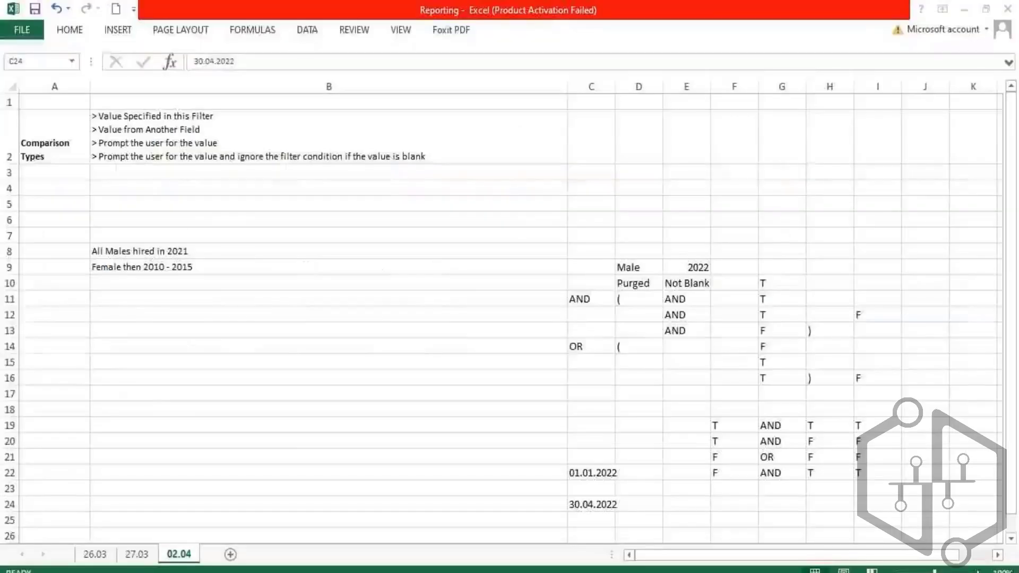
left_click(340, 394)
type("Worker")
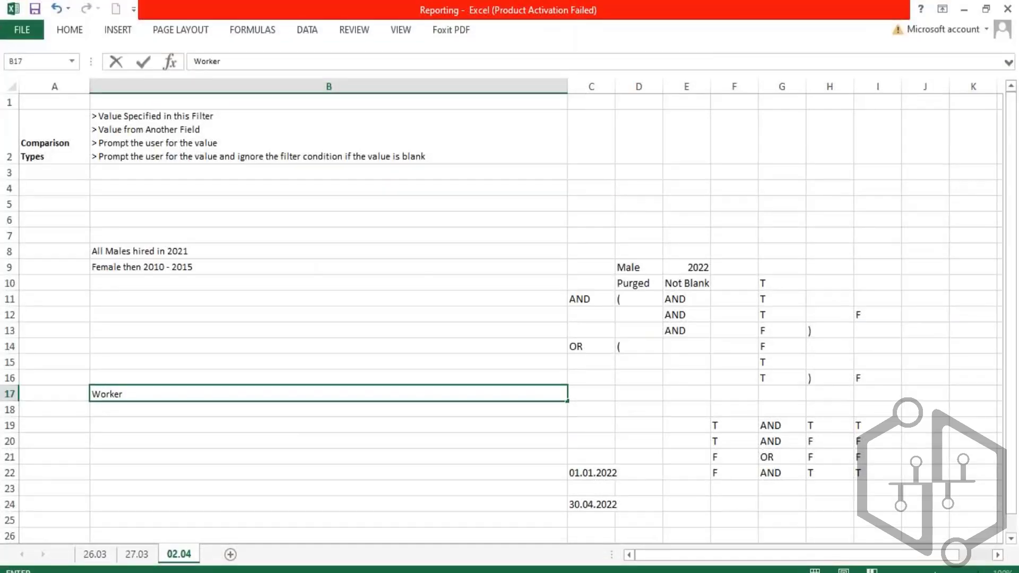
key("Return")
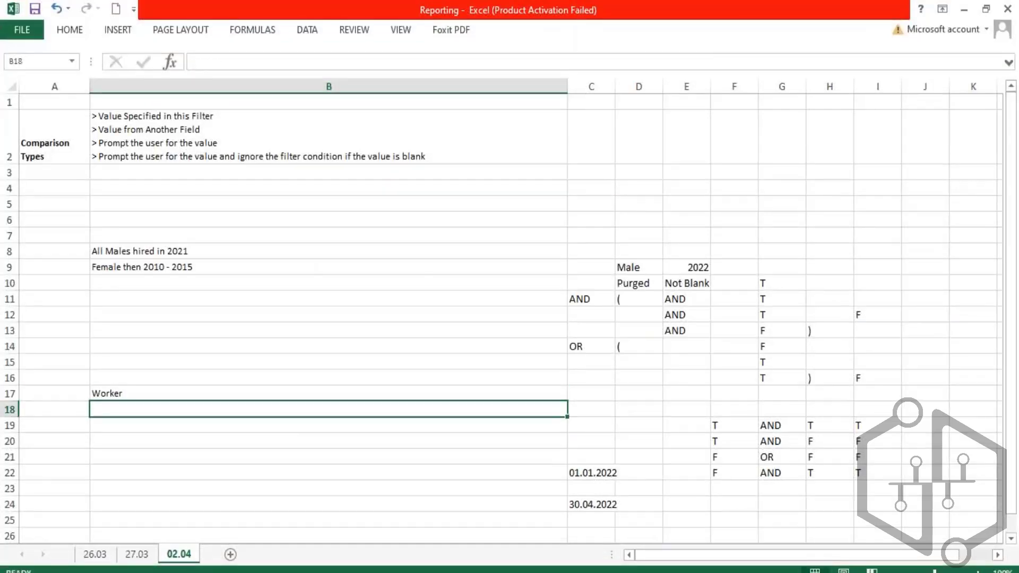
type("ABC - USD")
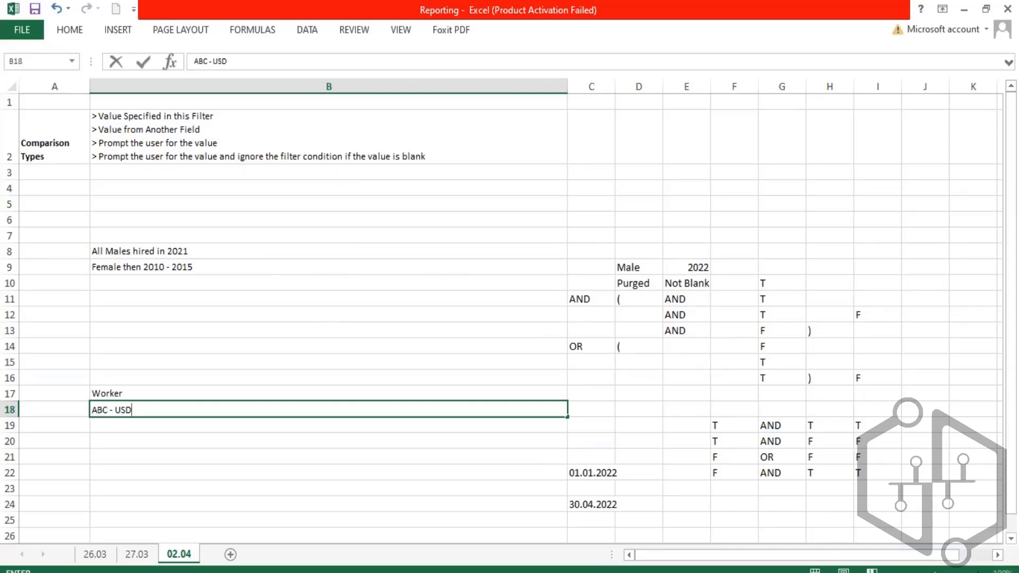
key("Return")
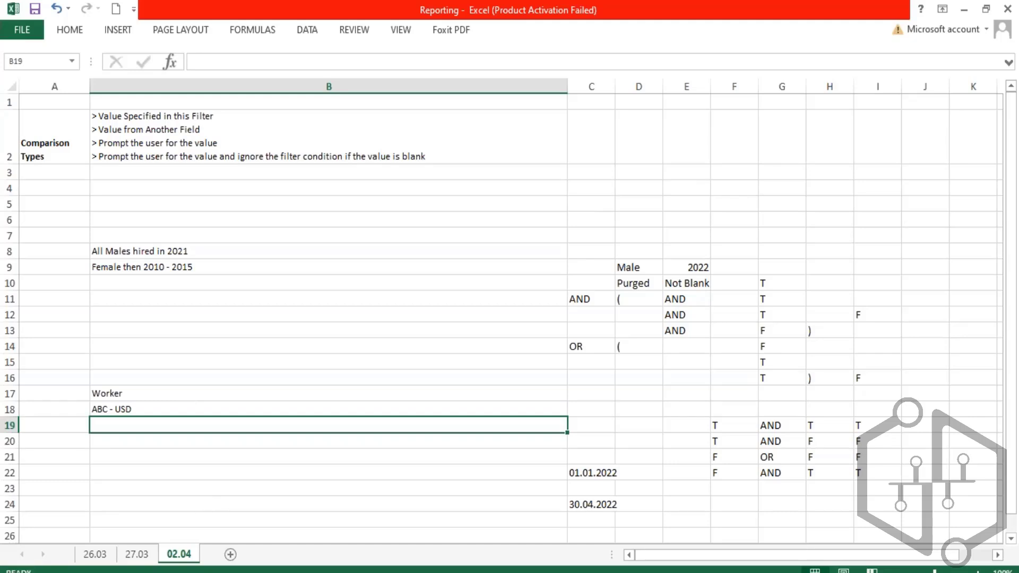
mouse_move(193, 572)
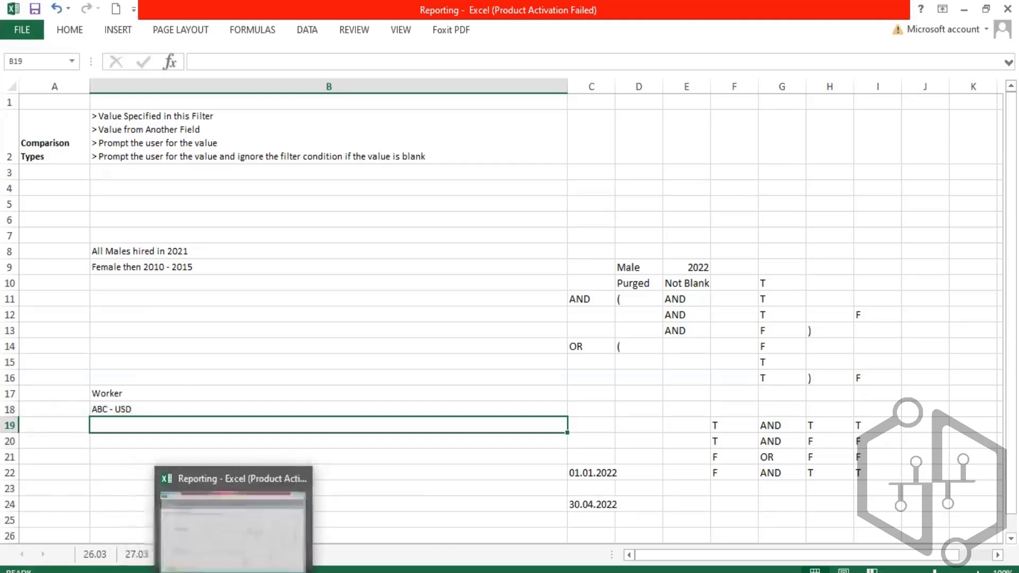
left_click(223, 547)
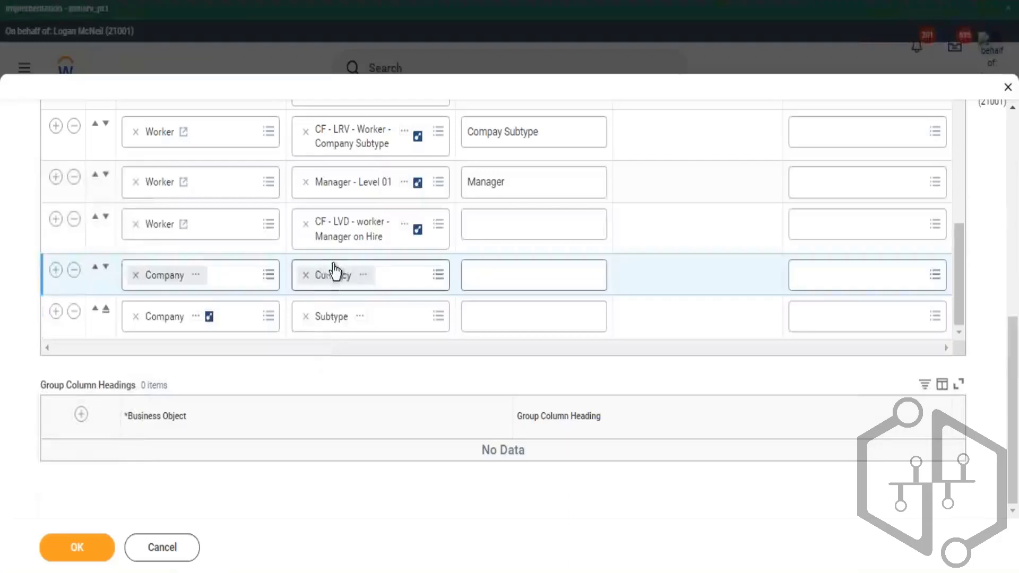
- Open the Currency field's details and copy its description text
left_click(364, 275)
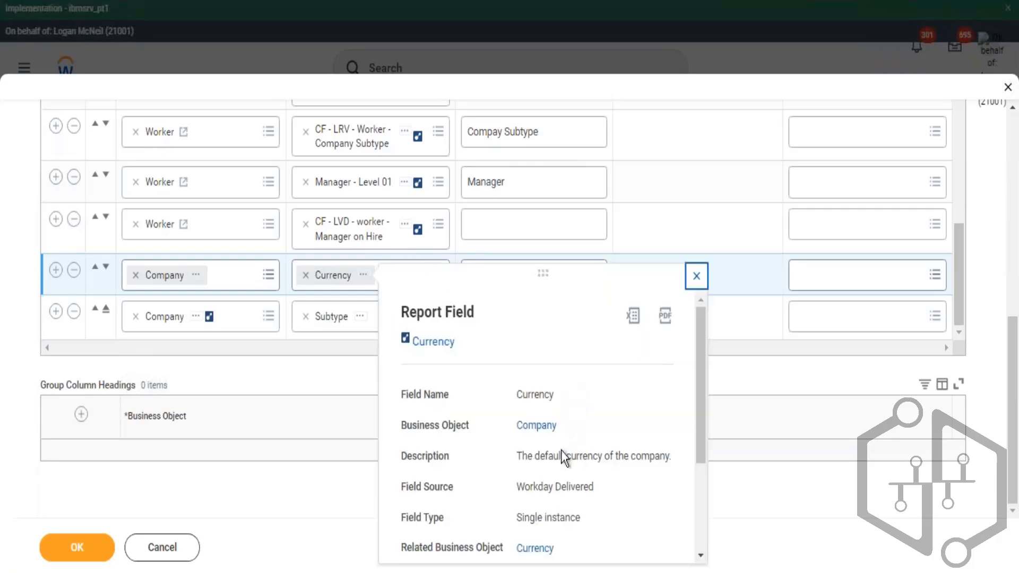
left_click_drag(616, 458, 528, 457)
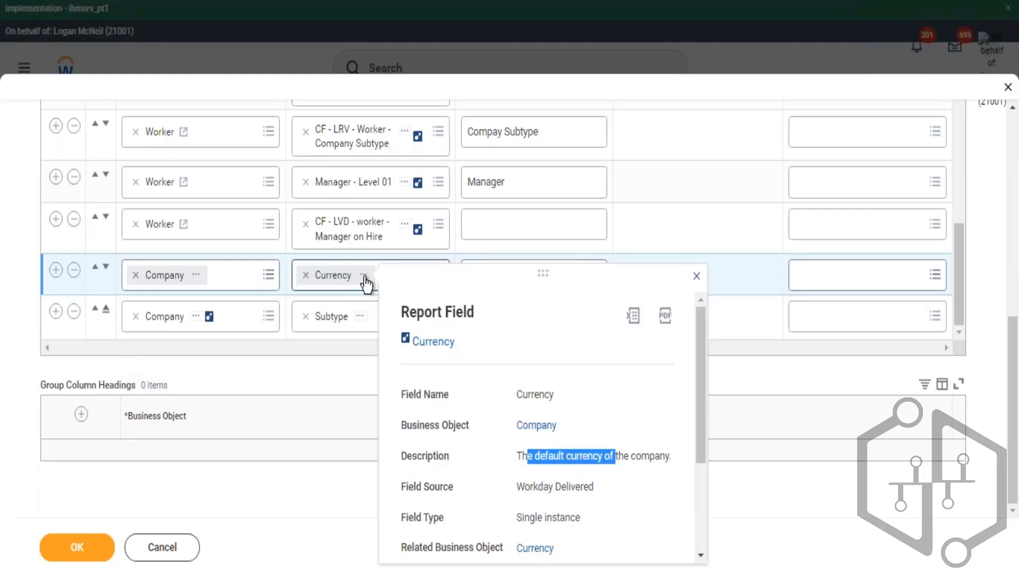
right_click(406, 326)
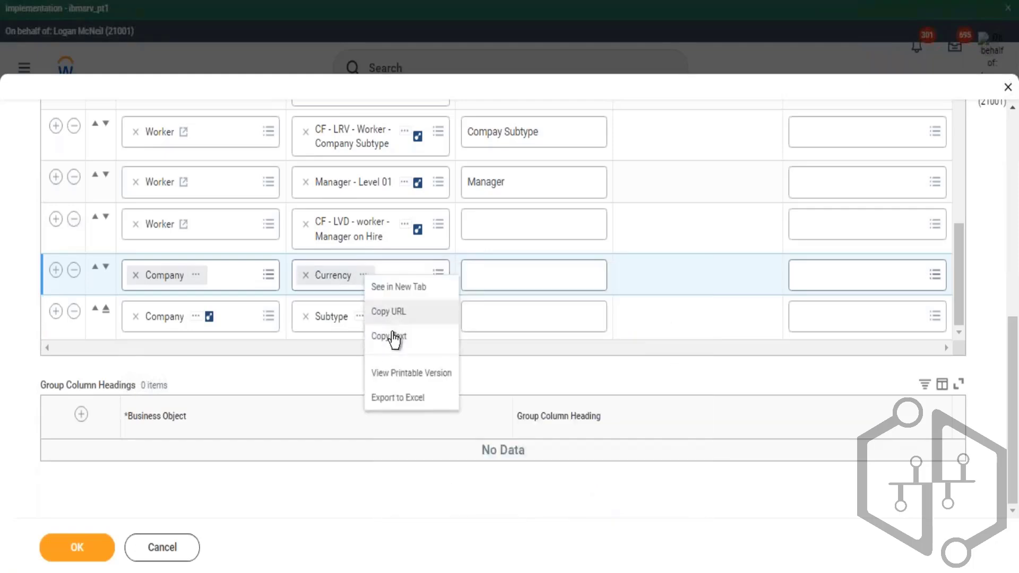
left_click(398, 336)
- Add a new filter condition on instances and search its field options for Currency
scroll(271, 209, "up", 5)
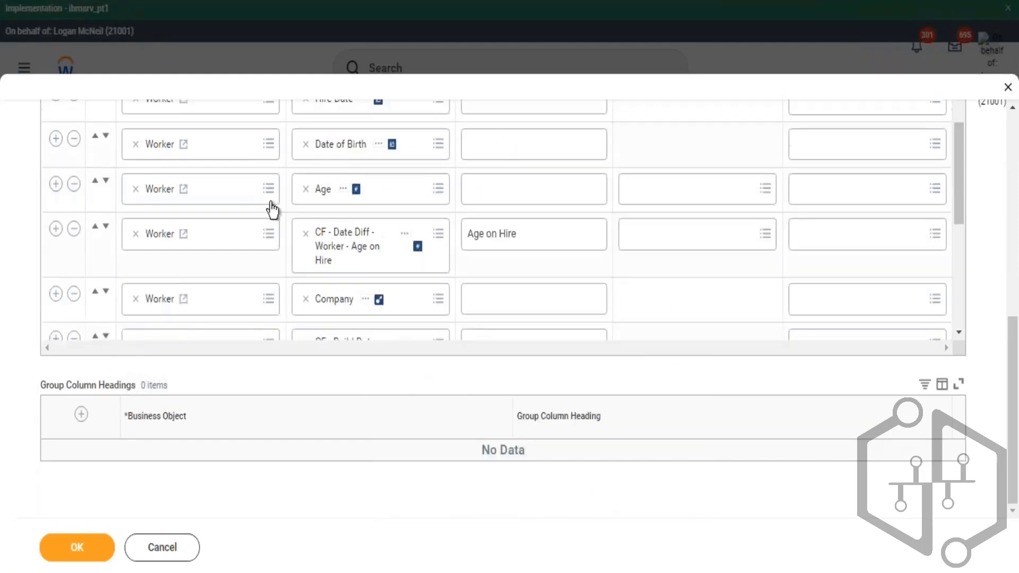
scroll(453, 198, "up", 2)
scroll(271, 177, "up", 3)
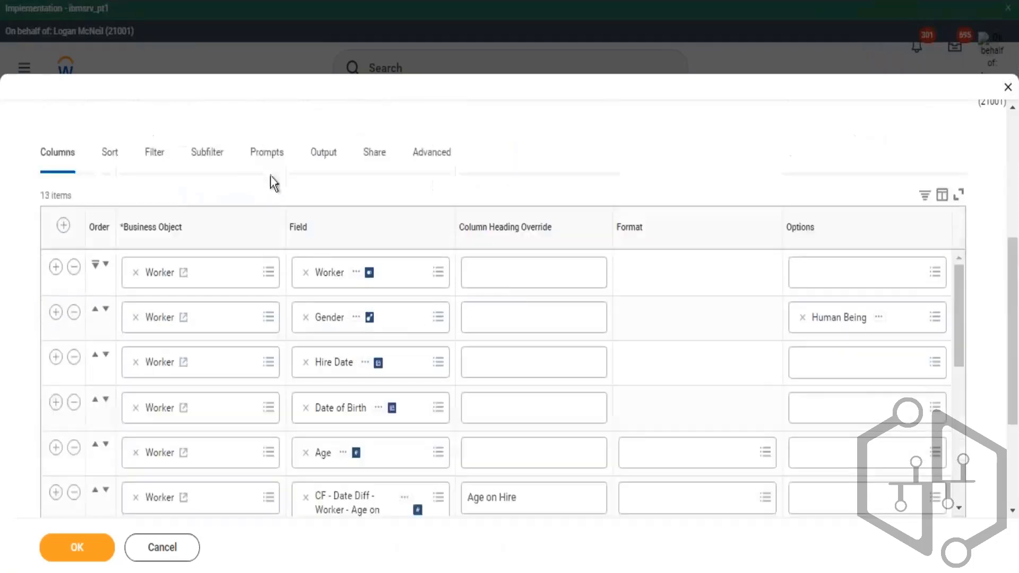
scroll(160, 239, "up", 3)
left_click(155, 332)
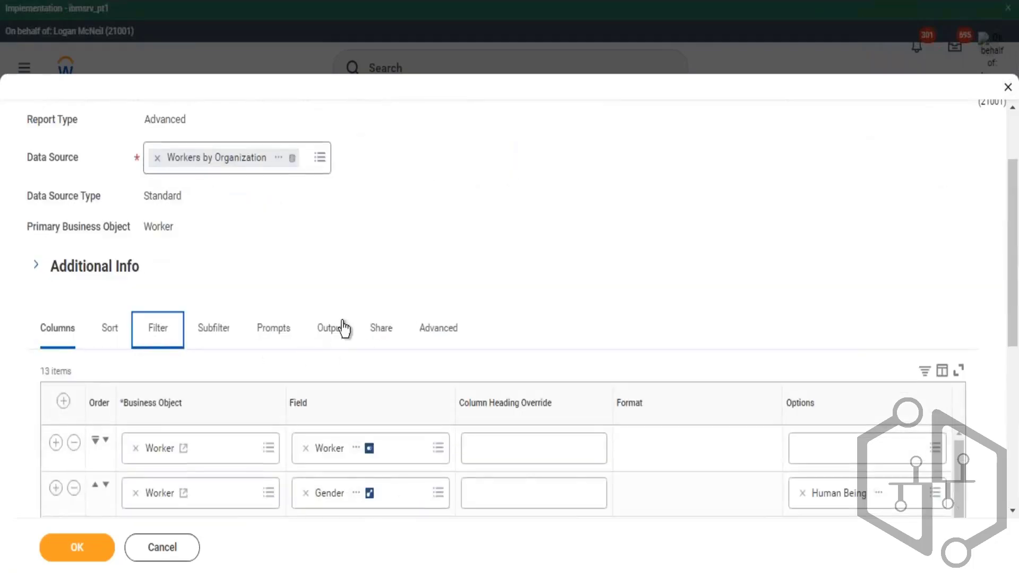
scroll(130, 395, "down", 3)
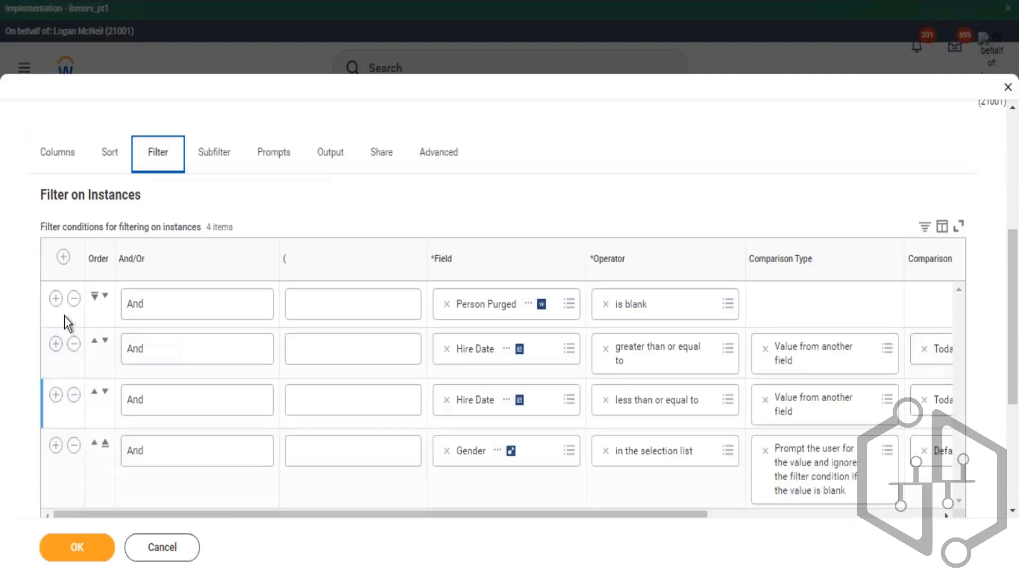
left_click(63, 259)
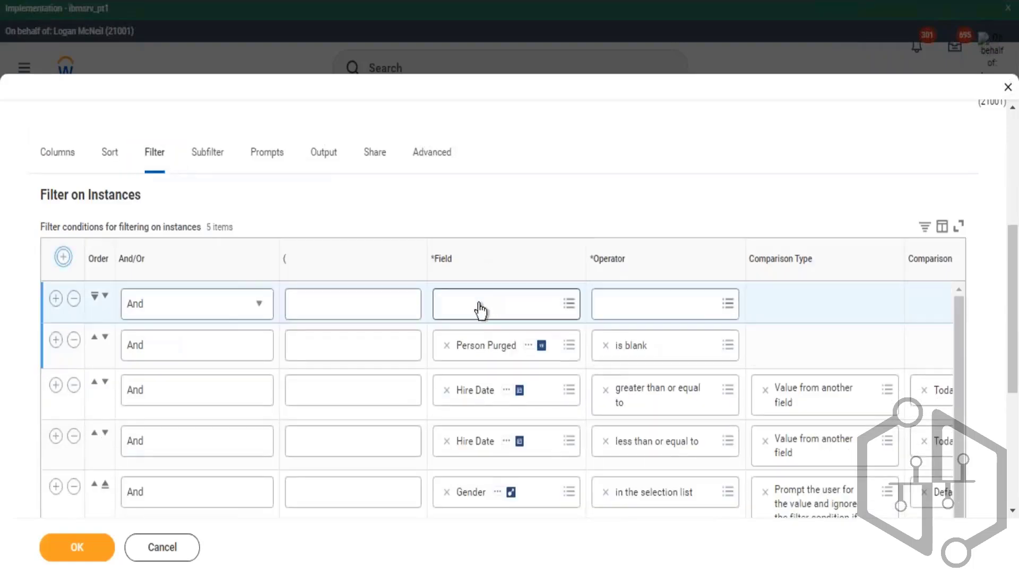
left_click(486, 304)
type("Currency")
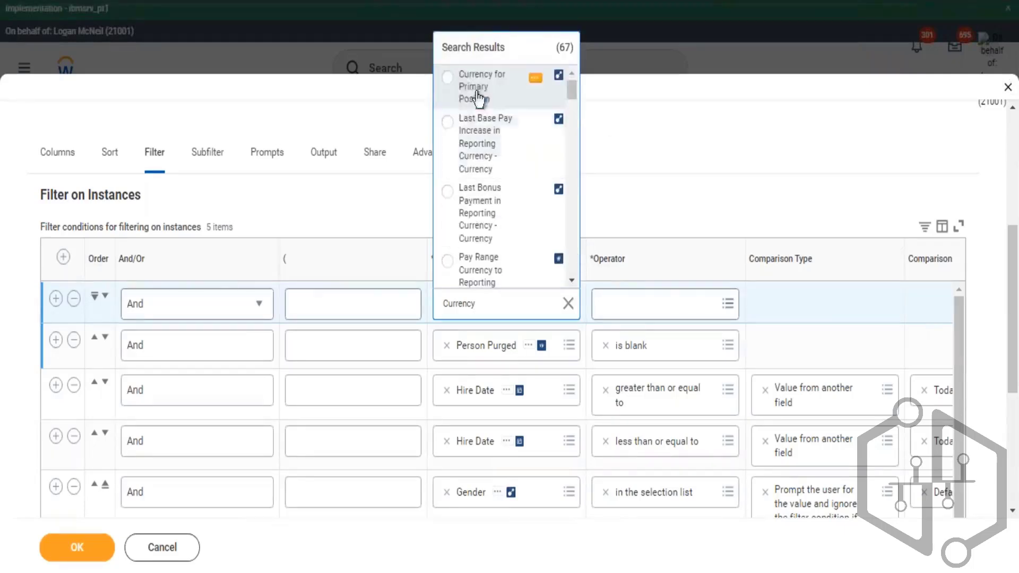
scroll(525, 191, "down", 2)
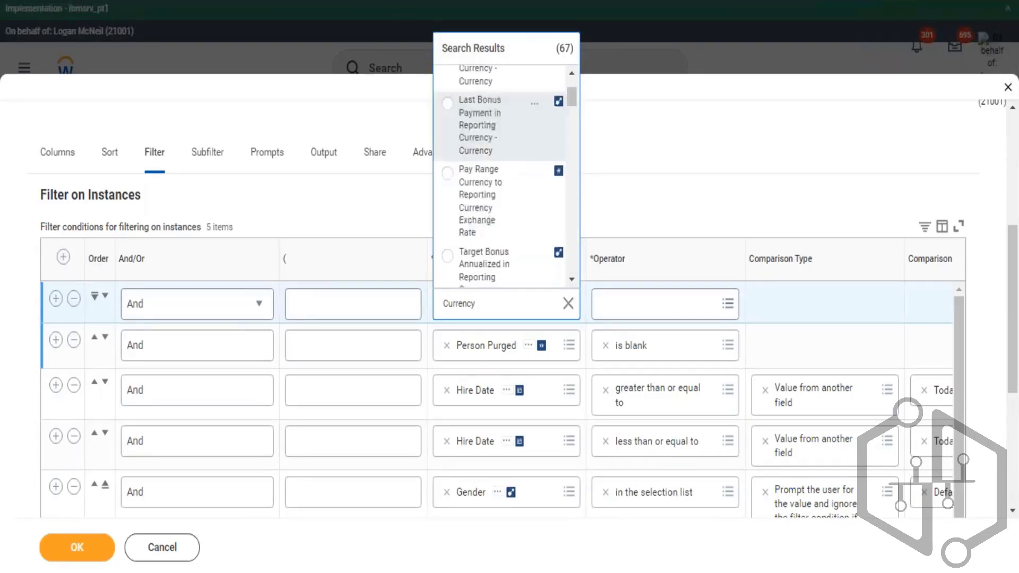
scroll(530, 182, "down", 4)
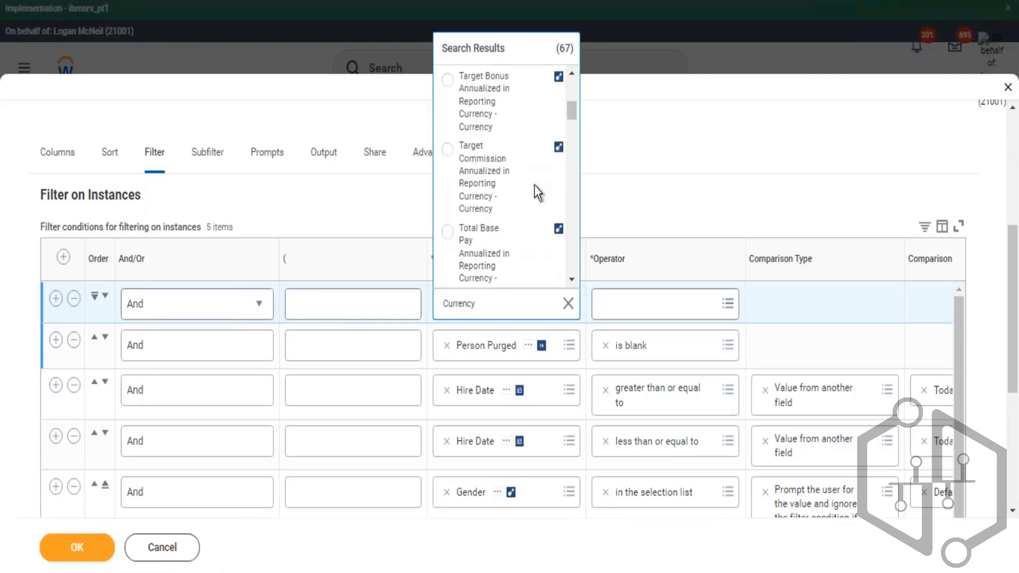
scroll(535, 199, "down", 6)
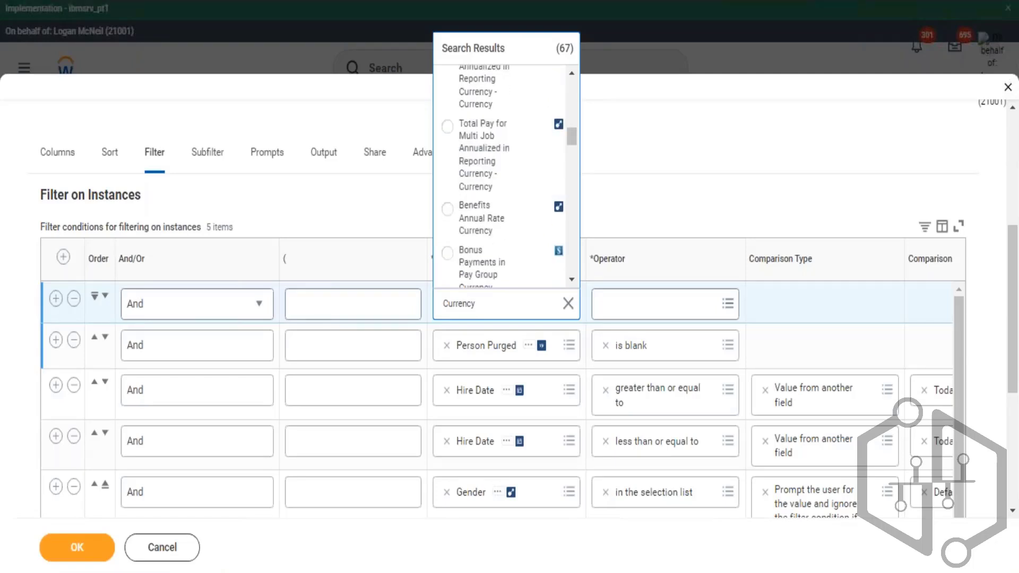
scroll(535, 199, "up", 10)
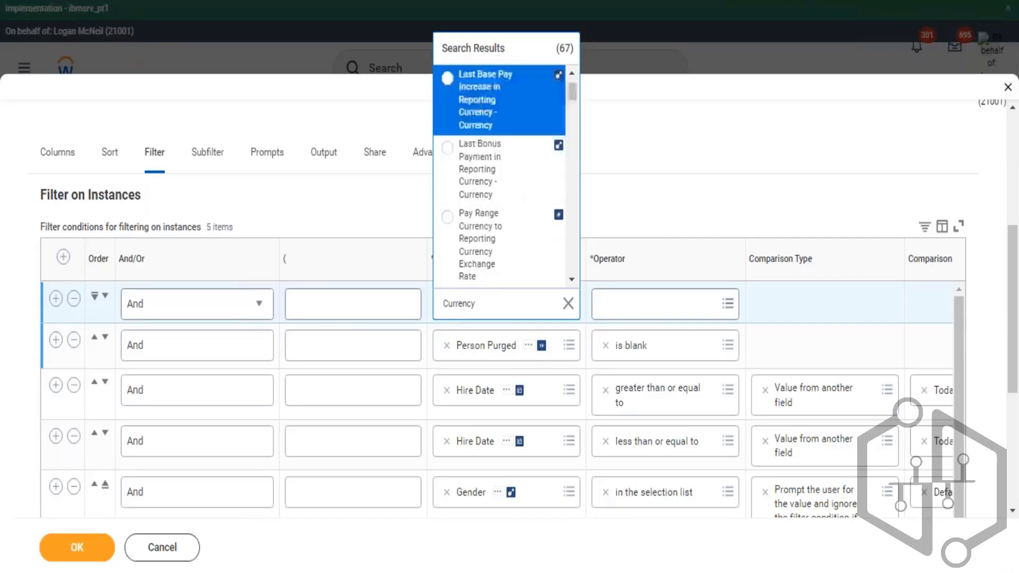
scroll(499, 175, "down", 5)
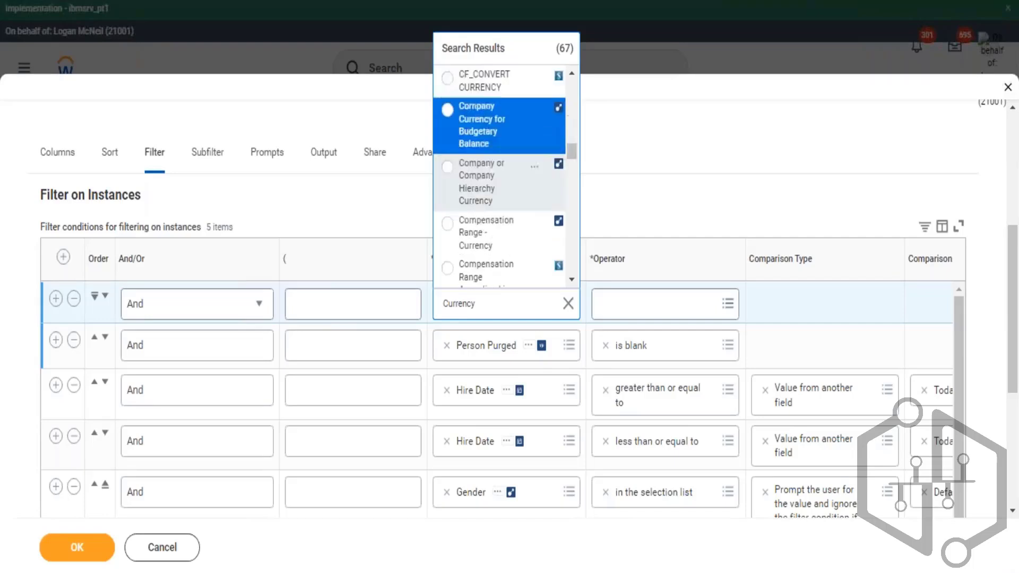
scroll(499, 212, "down", 2)
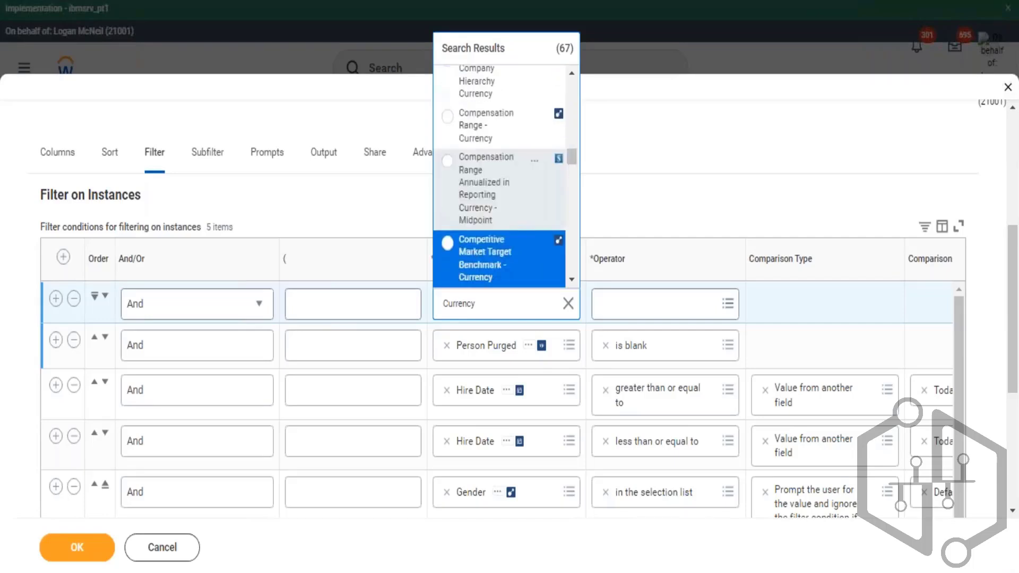
scroll(499, 250, "down", 3)
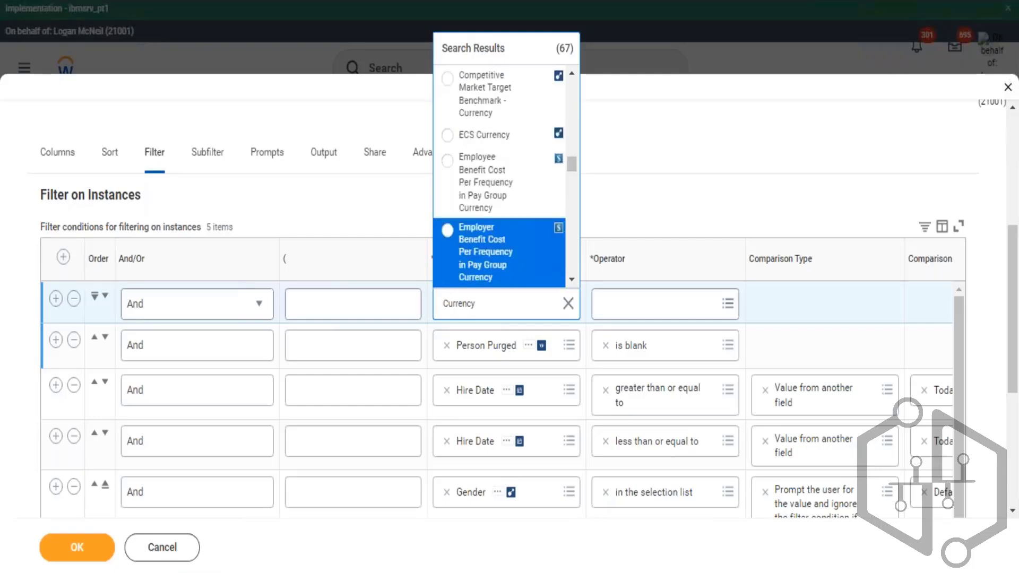
scroll(499, 249, "down", 3)
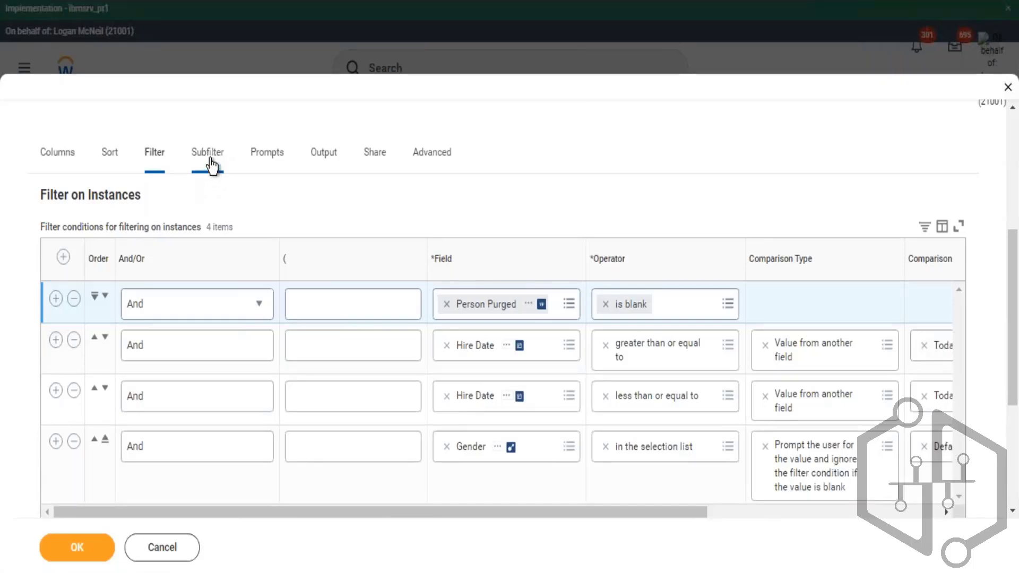
- Open the Subfilter tab and add a sub-level filter with Company as the business object
left_click(227, 171)
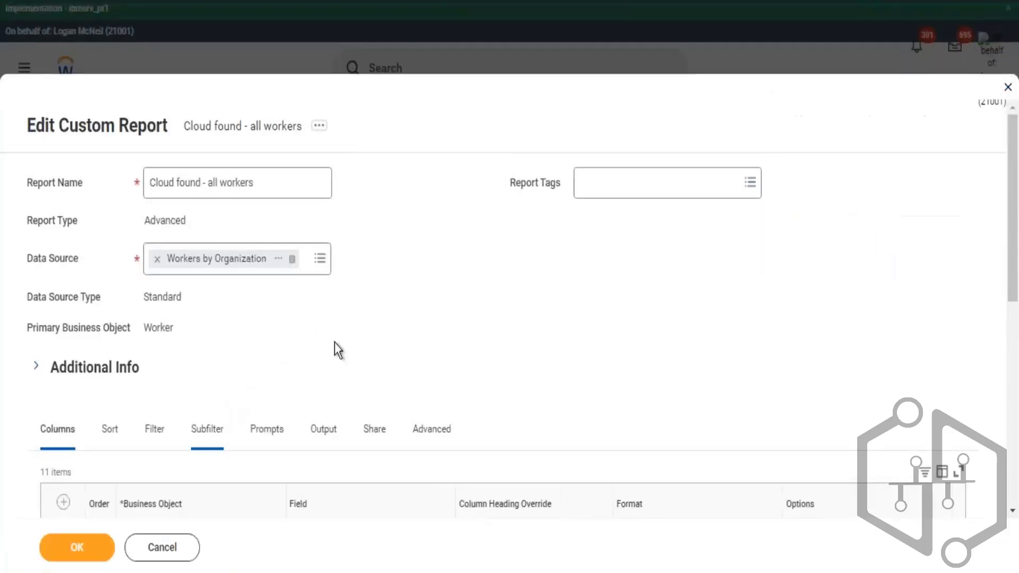
scroll(345, 323, "down", 2)
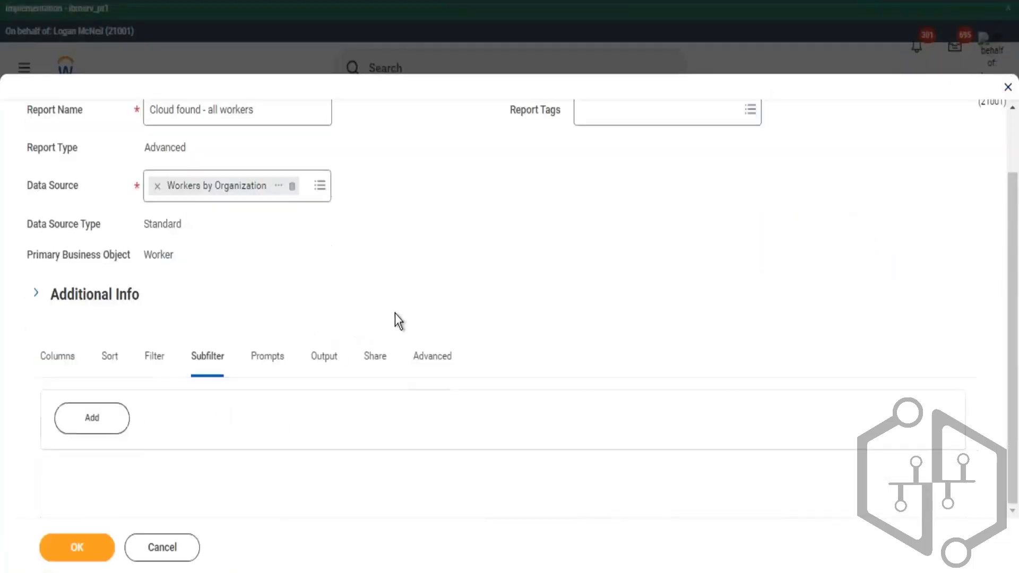
left_click(101, 422)
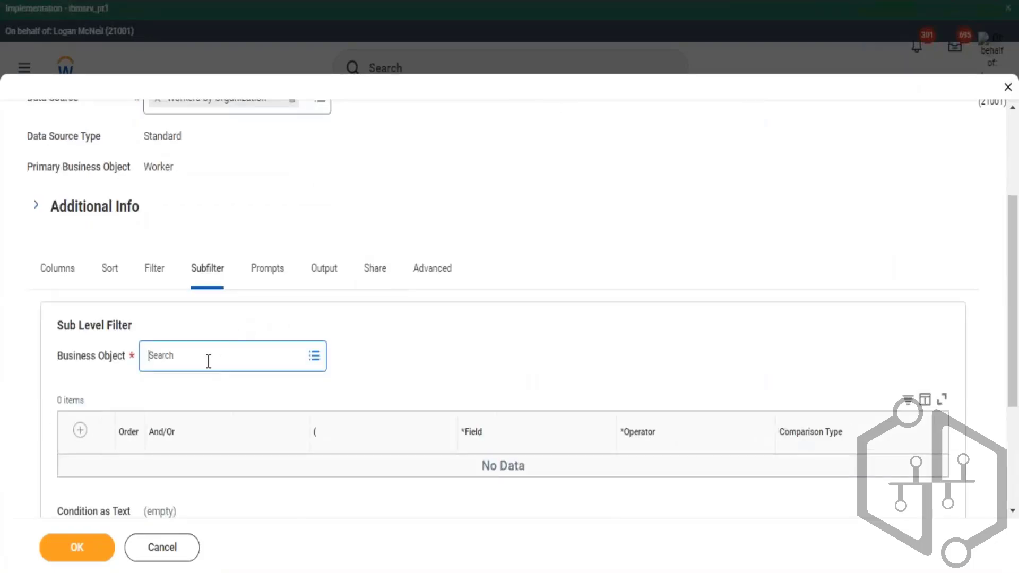
type("company")
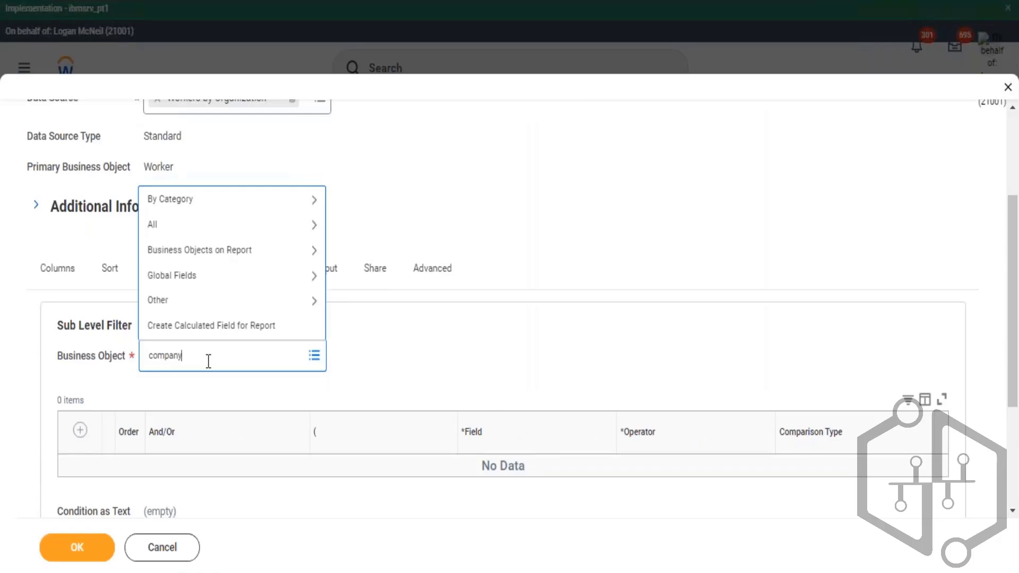
key("Return")
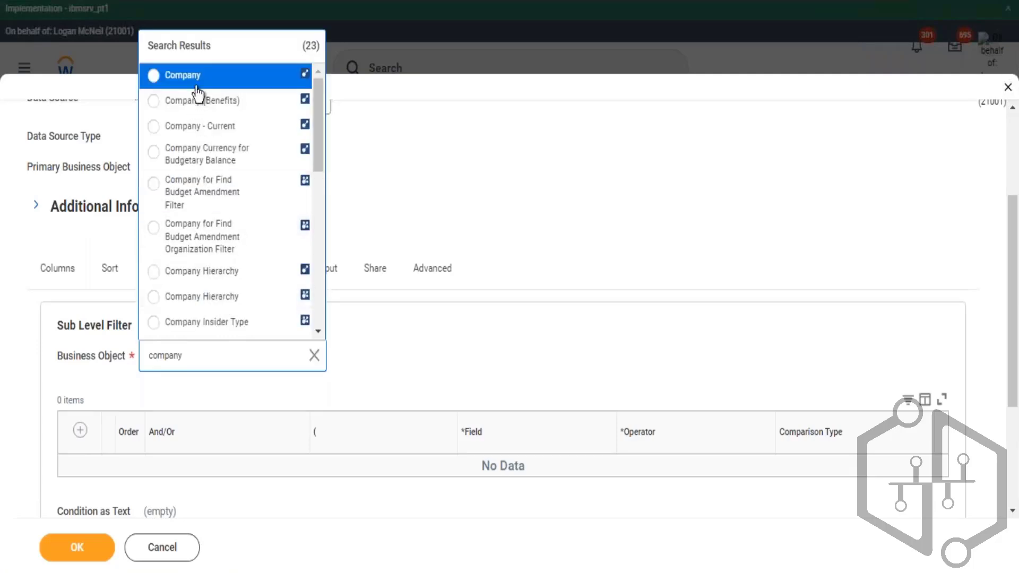
key("Return")
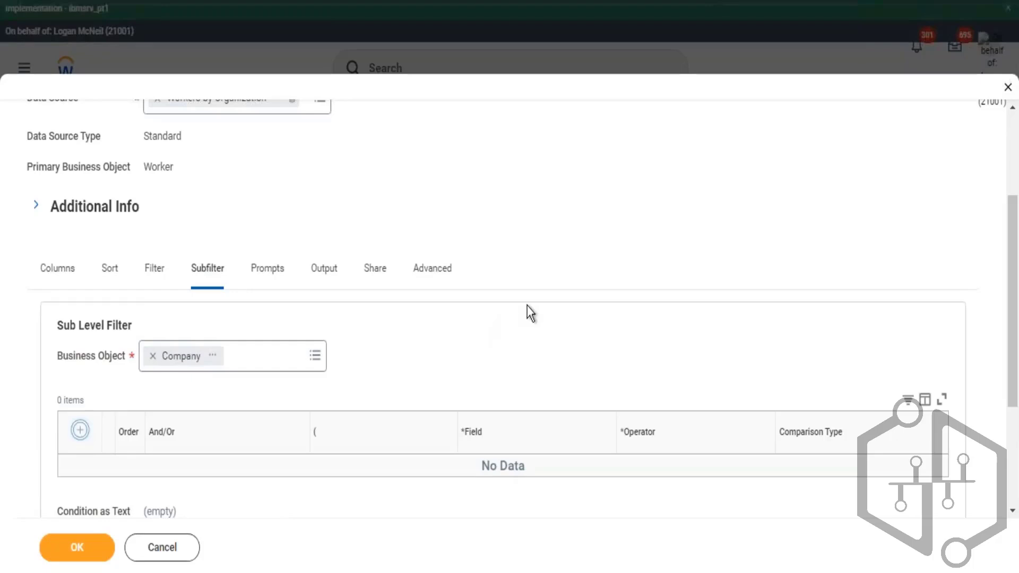
- Add a subfilter condition row and set its field to Currency
scroll(527, 306, "down", 3)
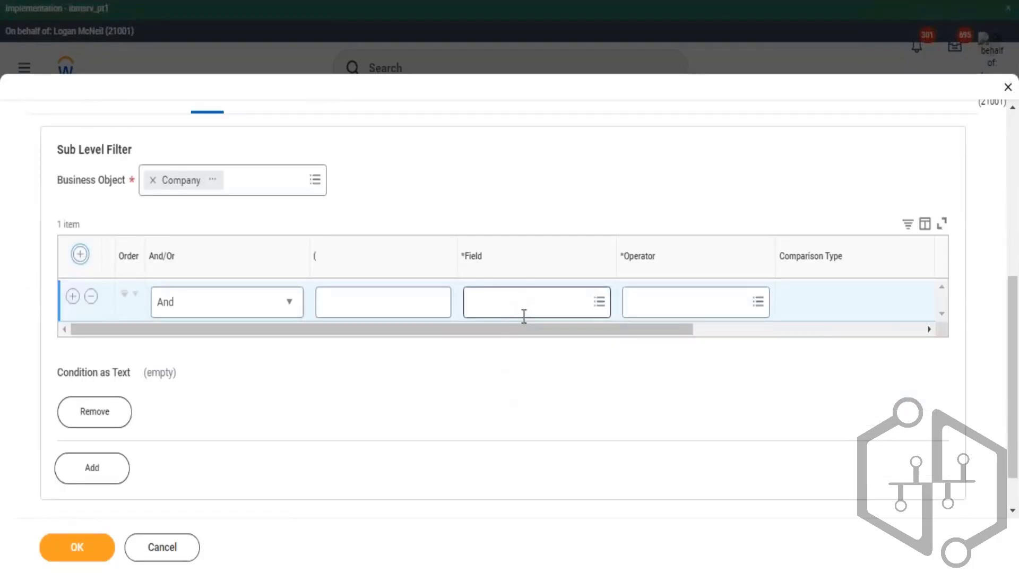
left_click(524, 313)
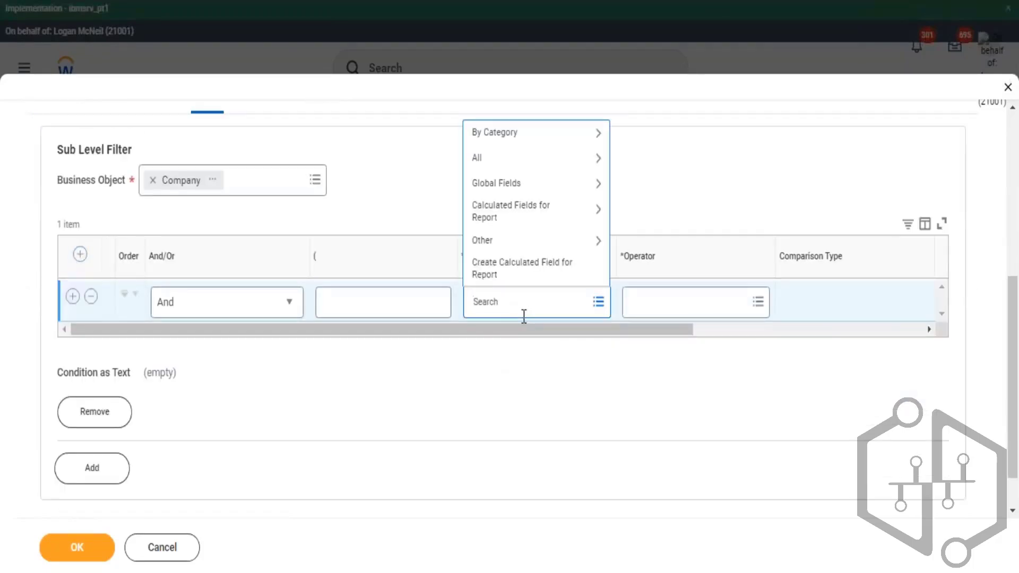
type("Currency")
key("Return")
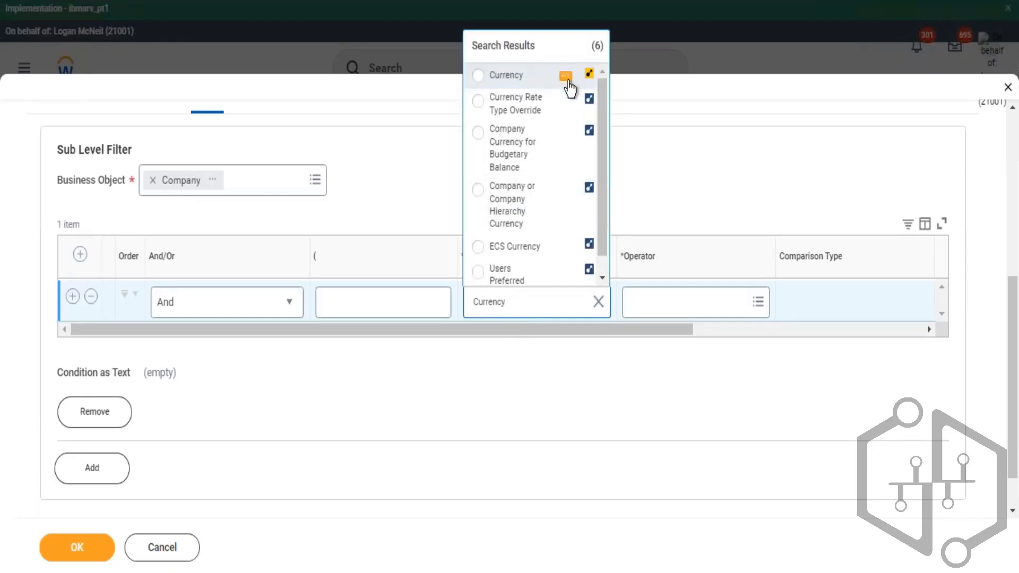
left_click(528, 74)
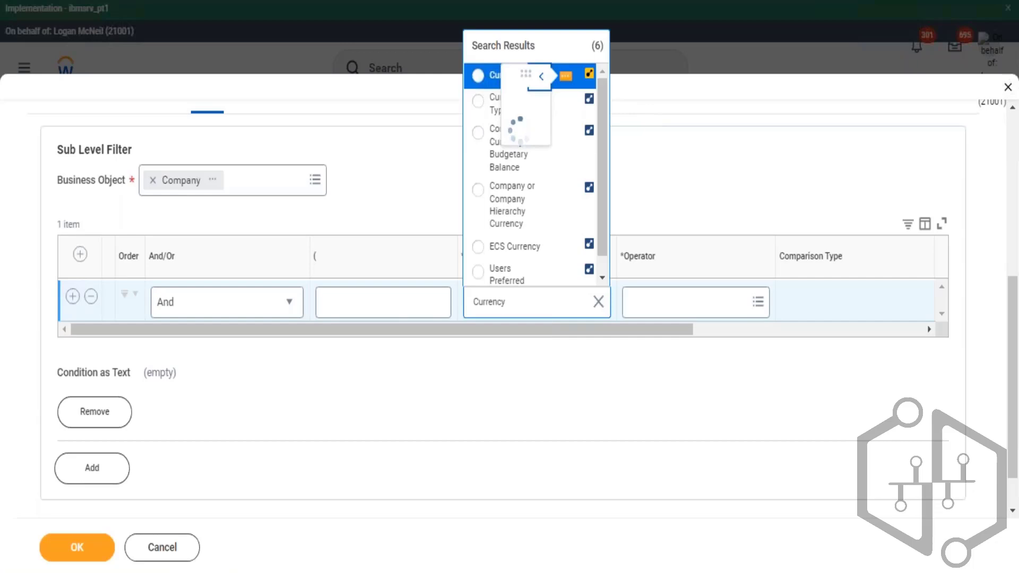
left_click_drag(405, 259, 479, 260)
left_click(539, 77)
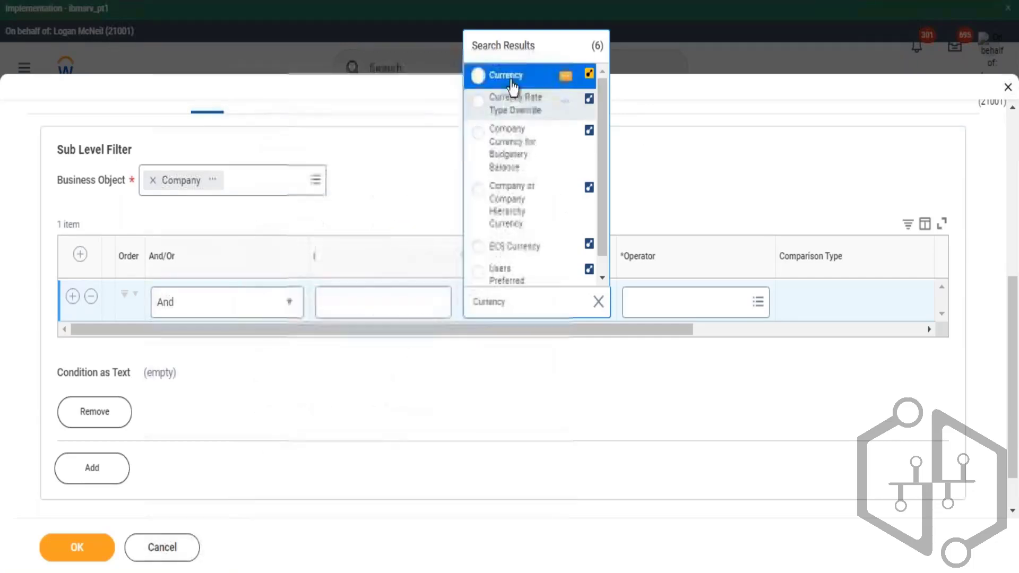
- Set the Currency condition's operator to in the selection list and its comparison value to USD
left_click(655, 357)
left_click(668, 312)
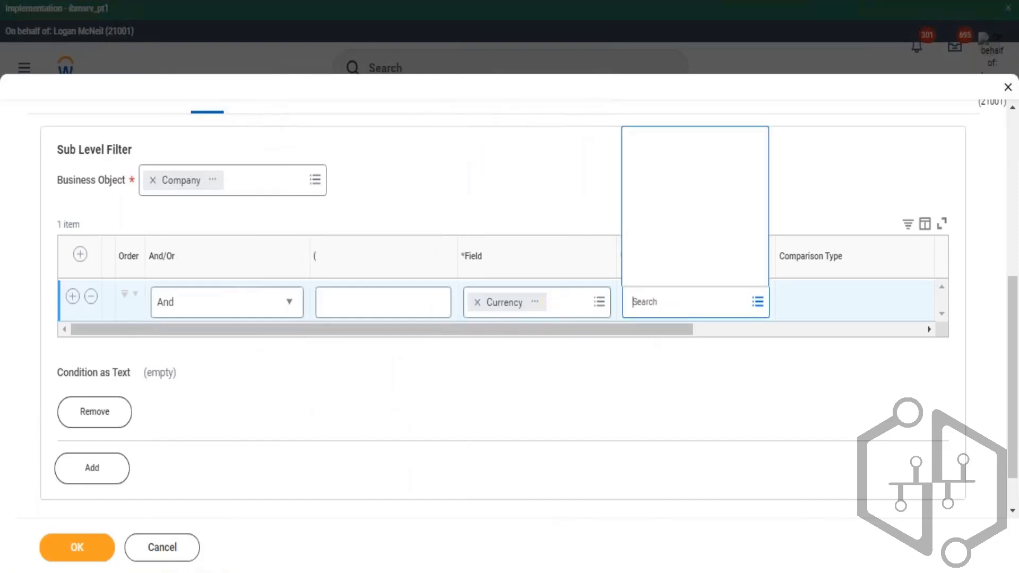
left_click(678, 247)
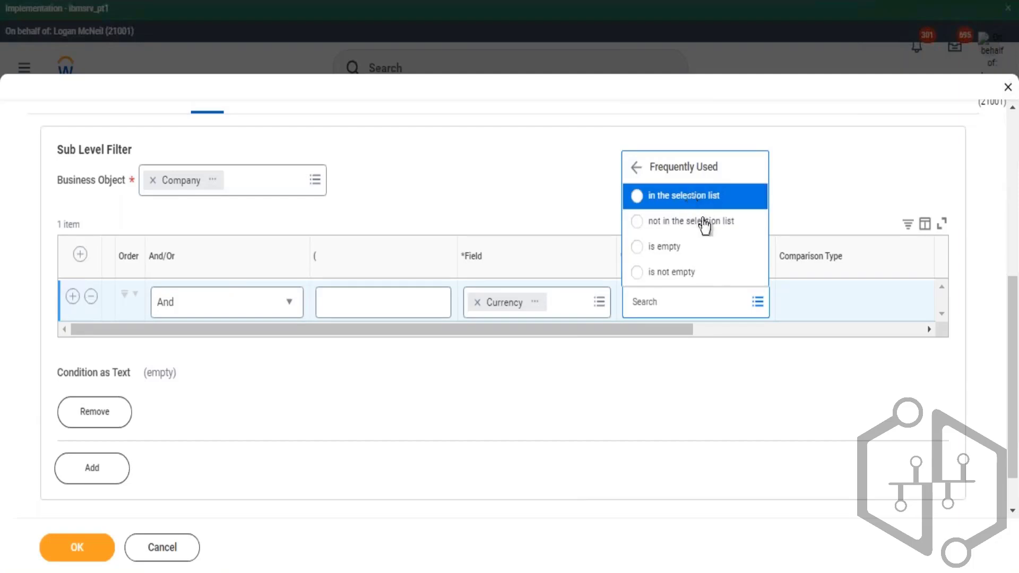
left_click(691, 197)
left_click_drag(671, 332, 773, 335)
left_click(817, 300)
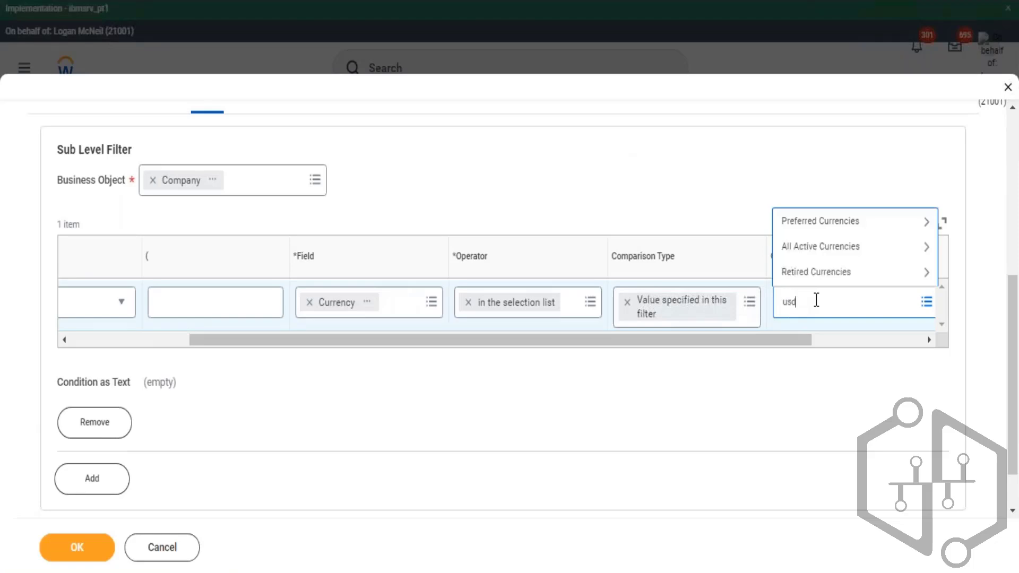
key("Return")
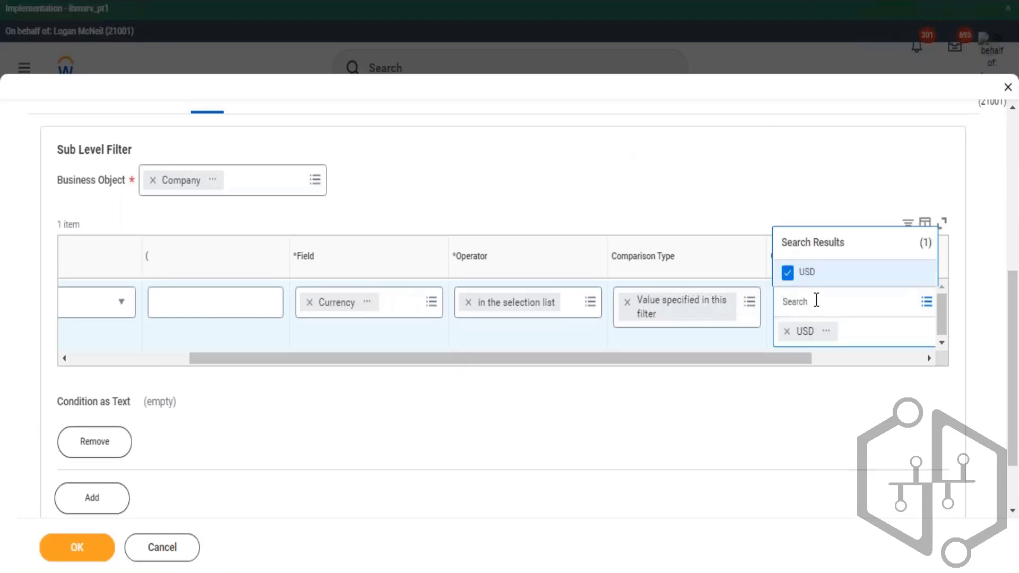
left_click(423, 368)
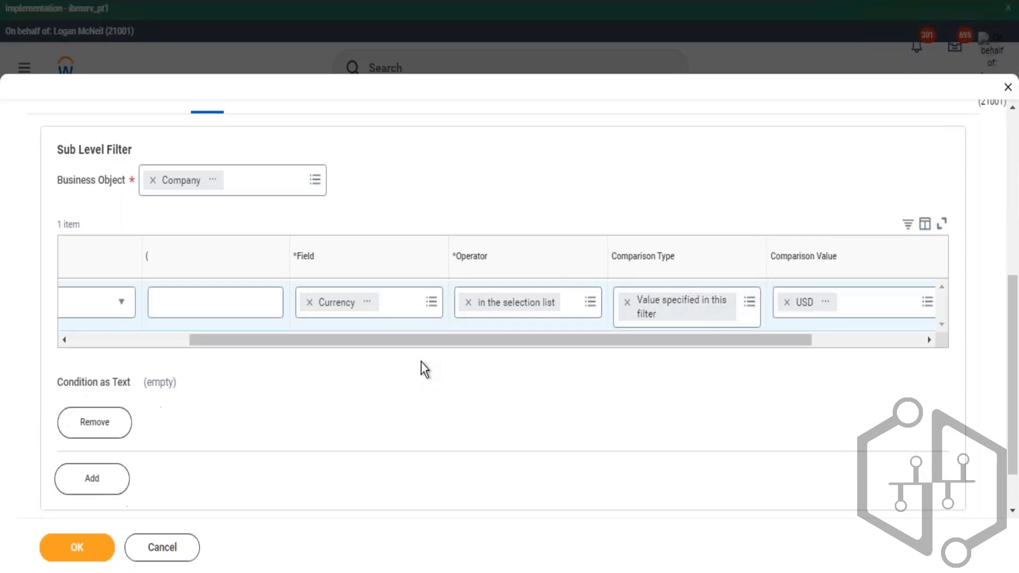
left_click_drag(425, 337, 189, 346)
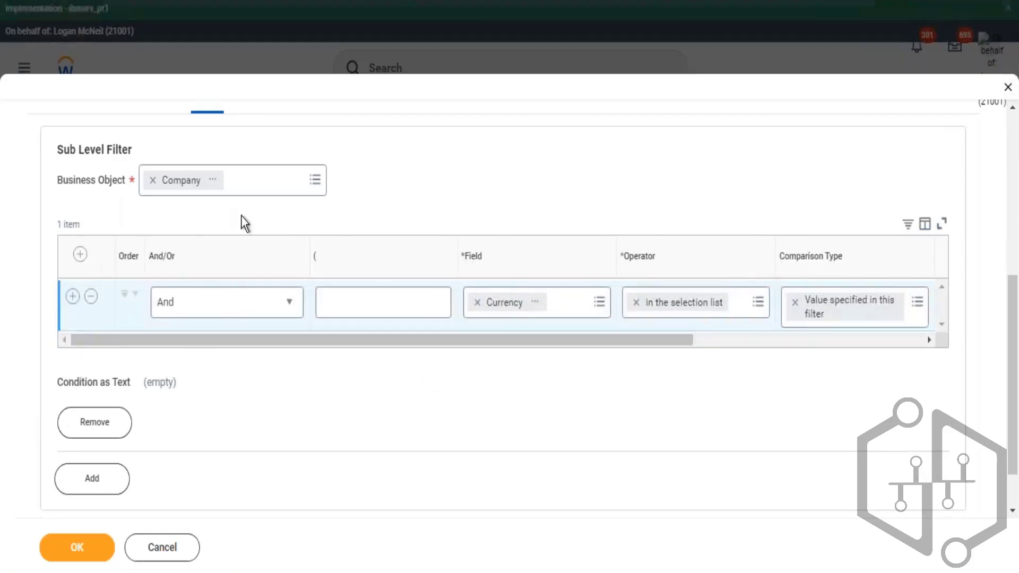
- On the Filter tab, insert a new filter condition at the top with the field Company
scroll(244, 218, "up", 3)
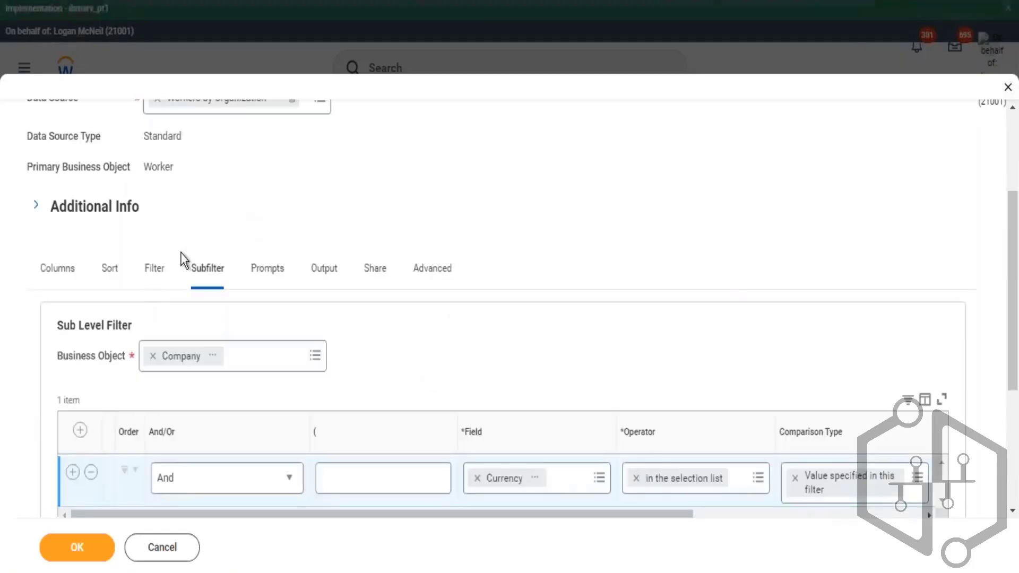
left_click(212, 355)
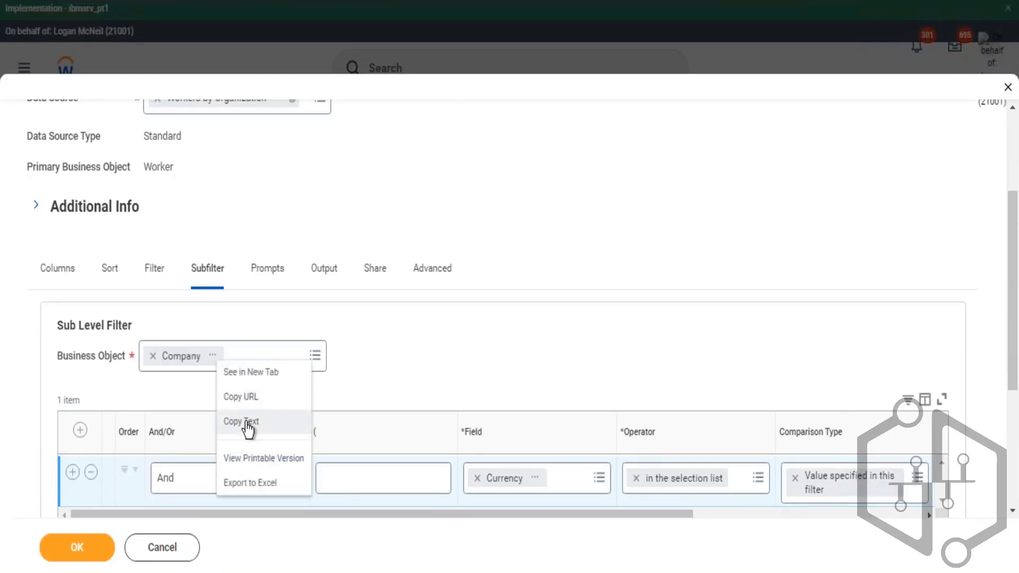
left_click(155, 271)
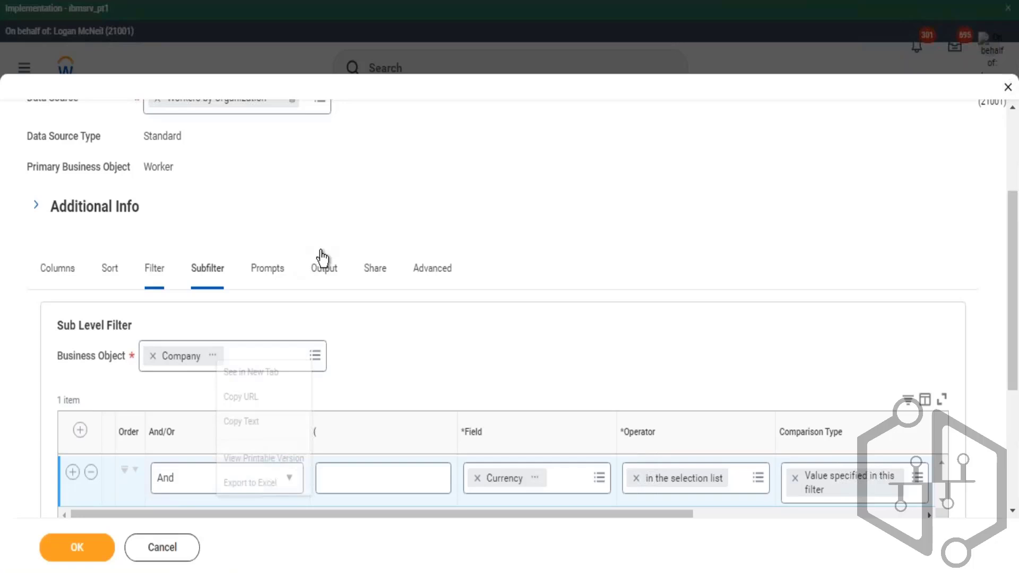
left_click(167, 288)
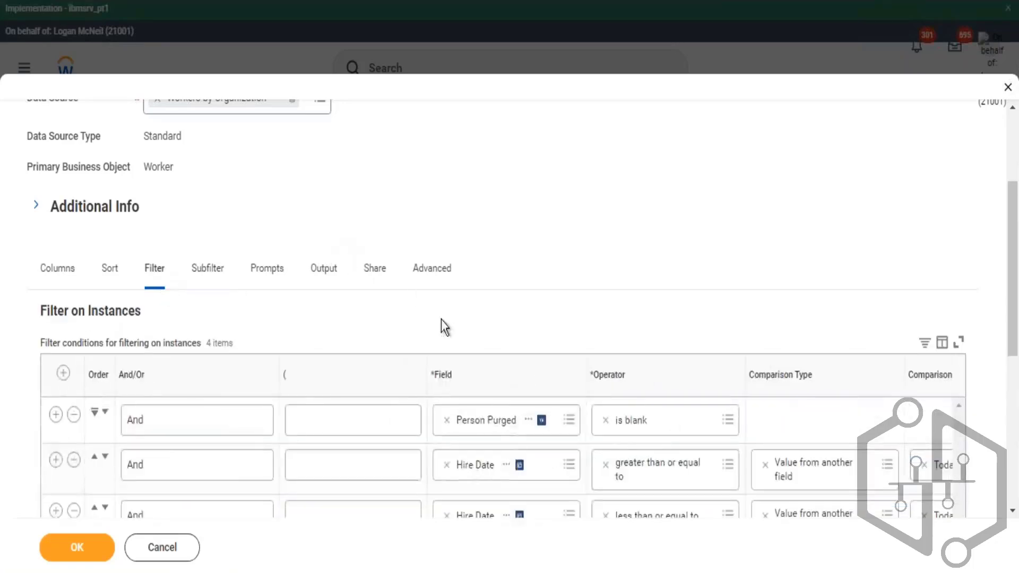
left_click(65, 375)
left_click(473, 424)
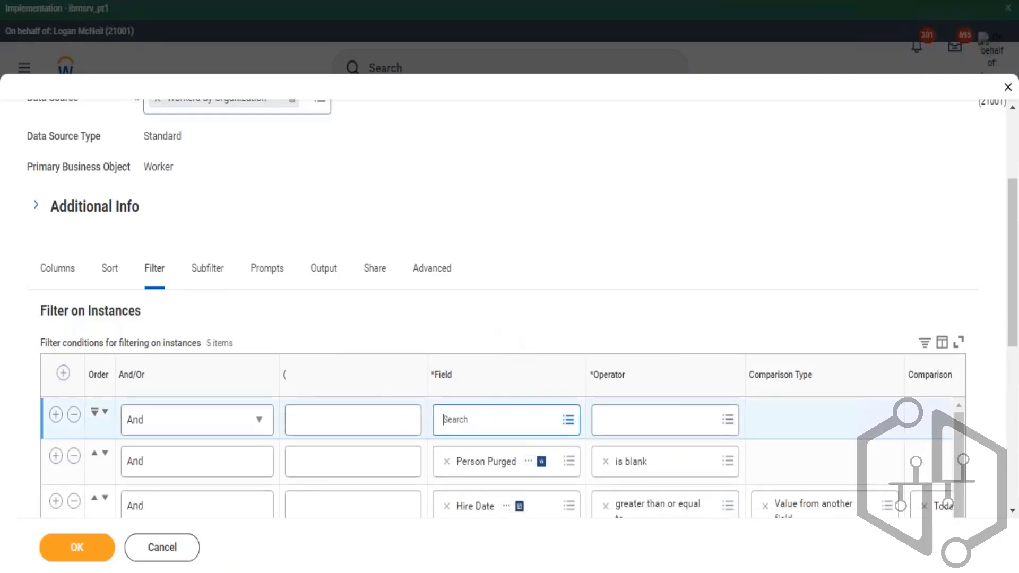
type("com")
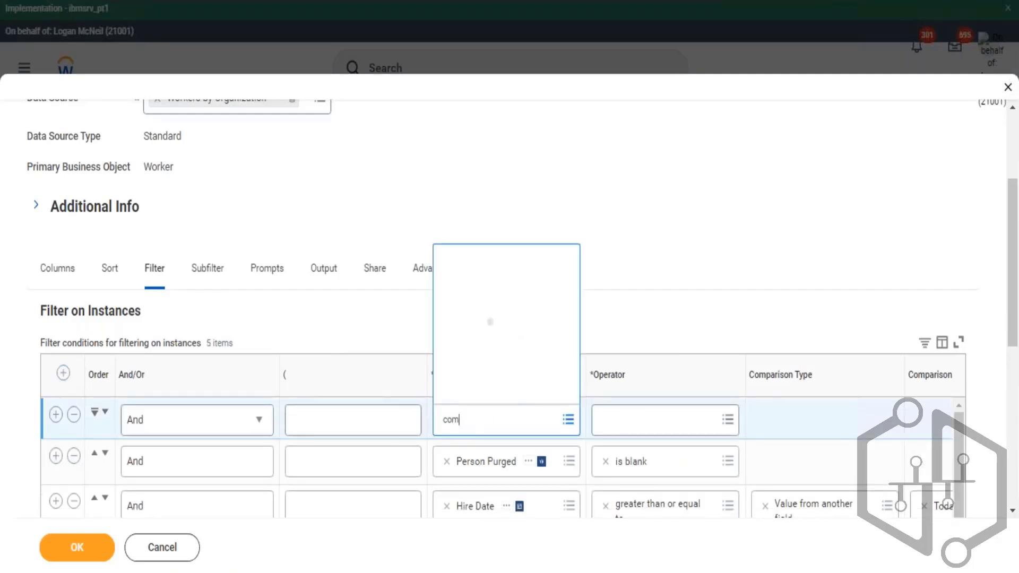
type("pany")
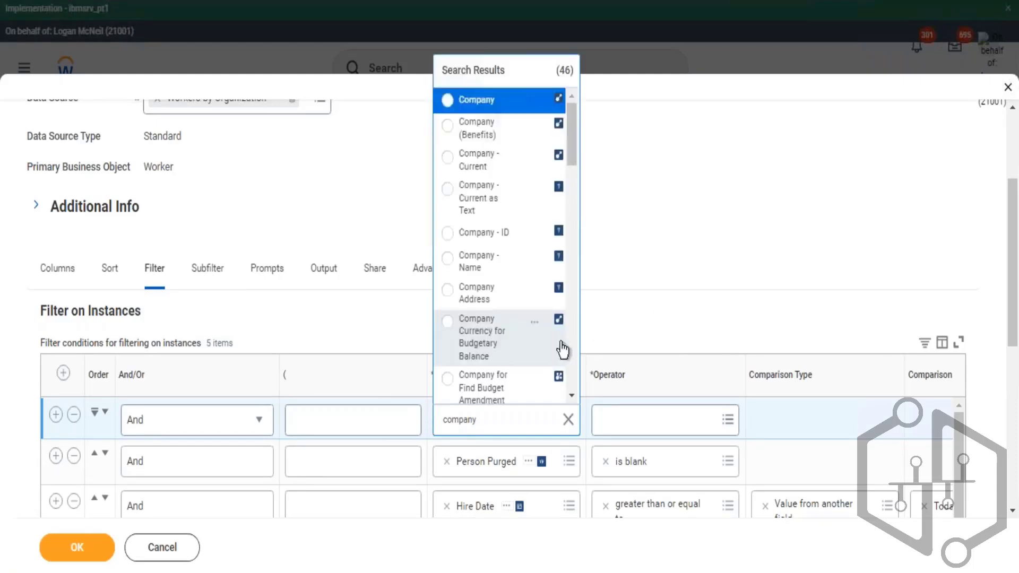
left_click(501, 110)
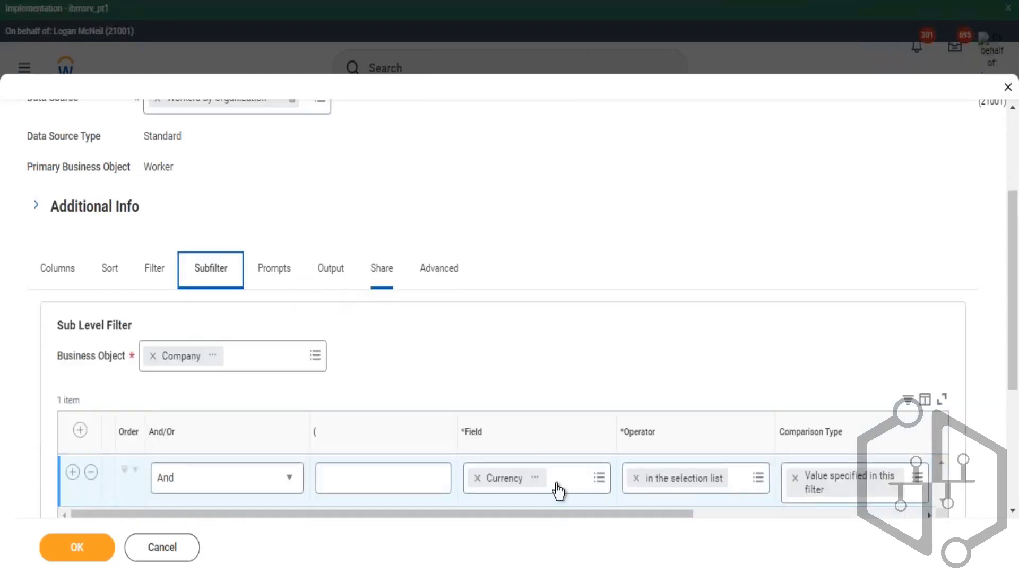
- Set the Company filter condition's operator to is not empty
scroll(553, 489, "down", 3)
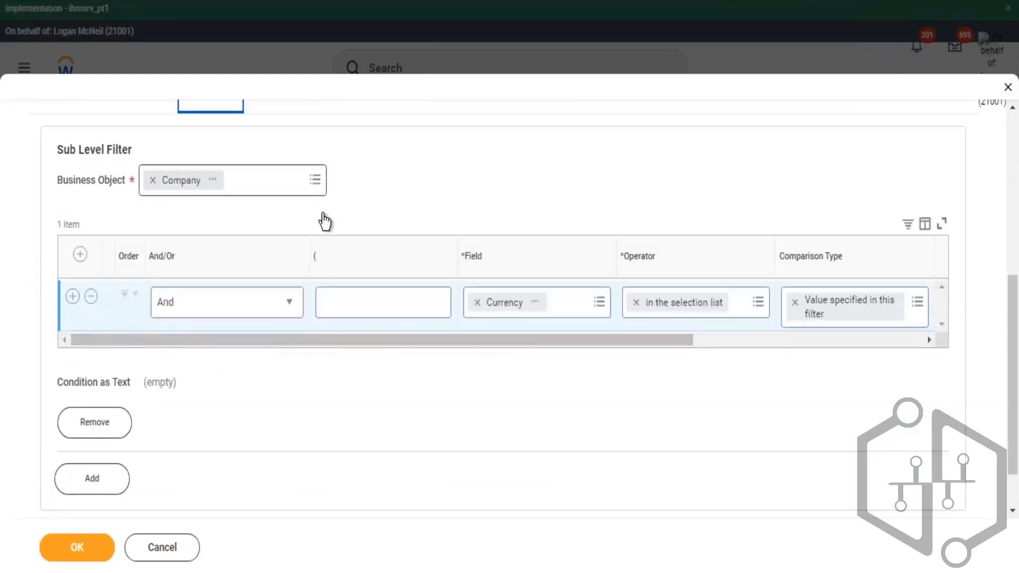
scroll(323, 220, "up", 5)
left_click(154, 357)
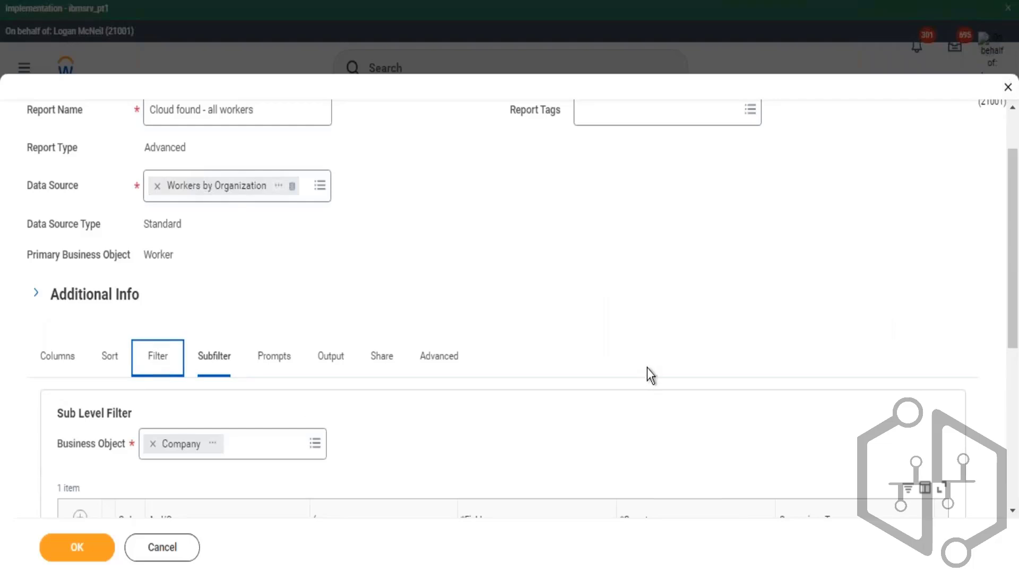
scroll(659, 370, "down", 2)
left_click(660, 420)
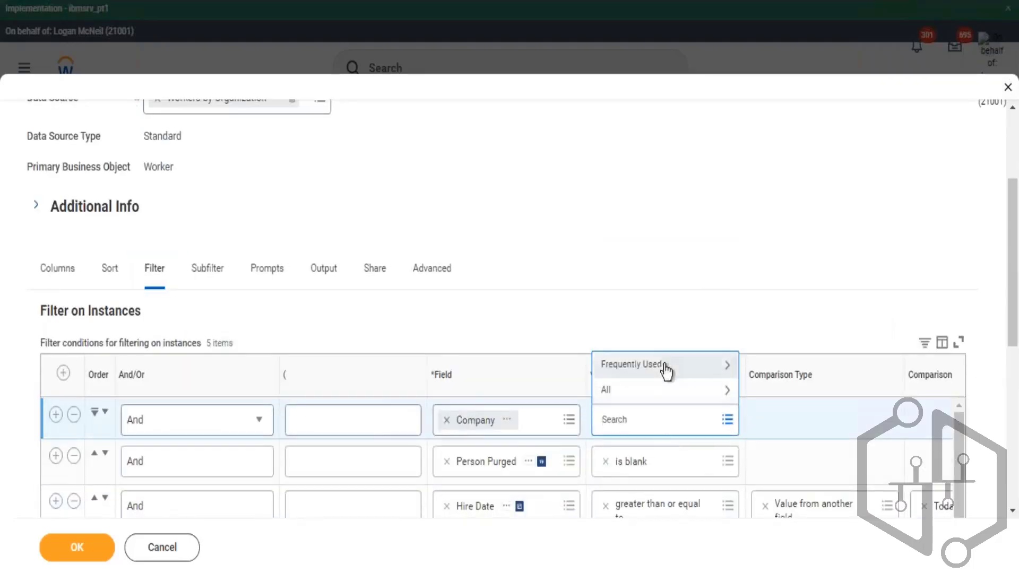
left_click(666, 365)
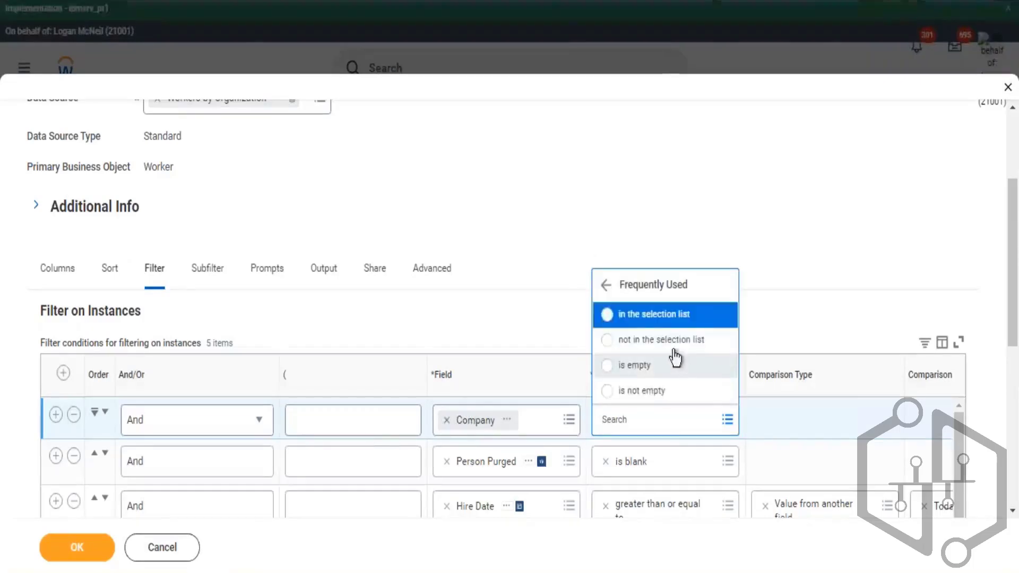
left_click(647, 392)
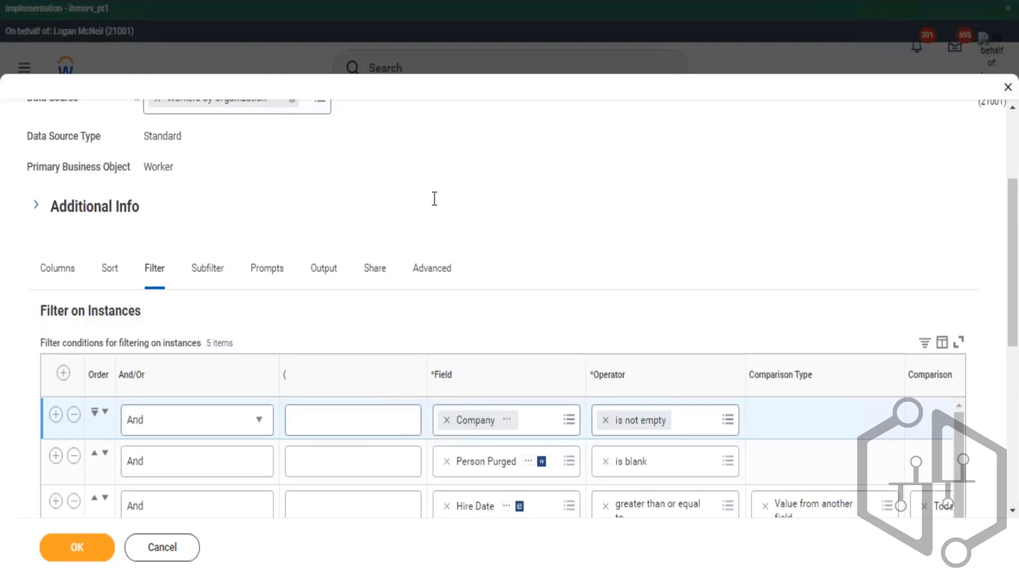
- Review the Currency subfilter condition on the Company business object
left_click(211, 277)
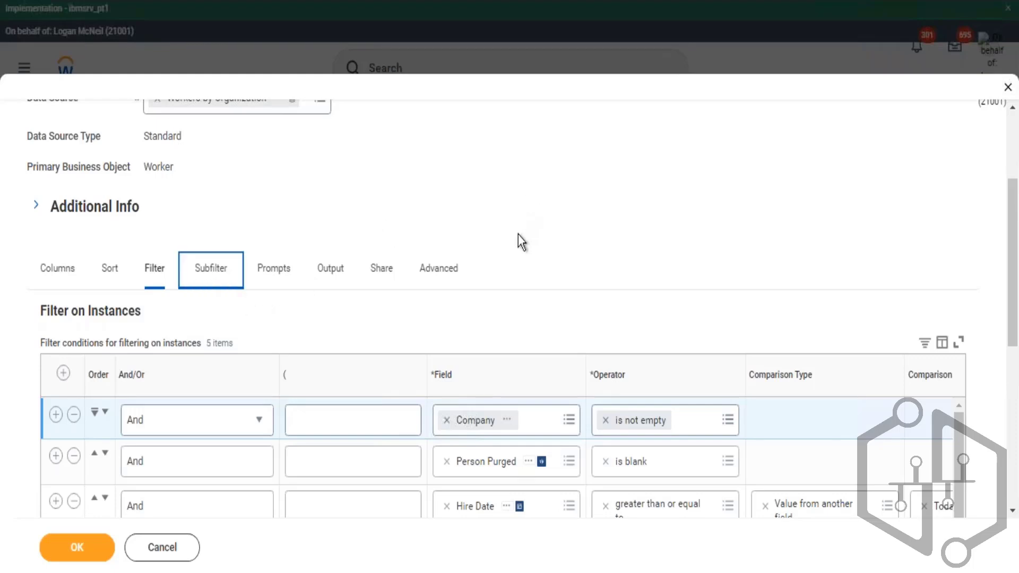
scroll(557, 266, "down", 3)
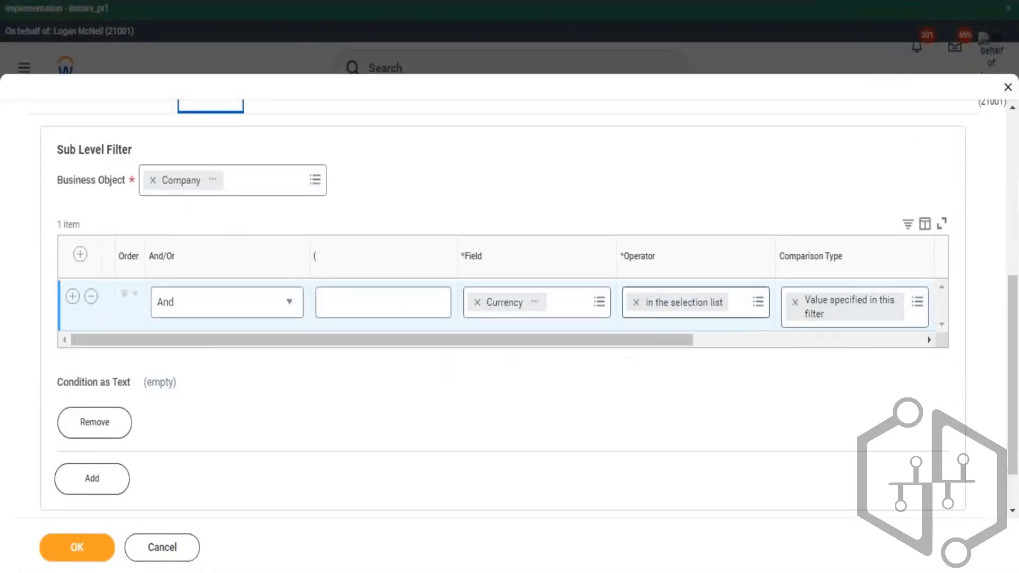
left_click_drag(678, 341, 756, 320)
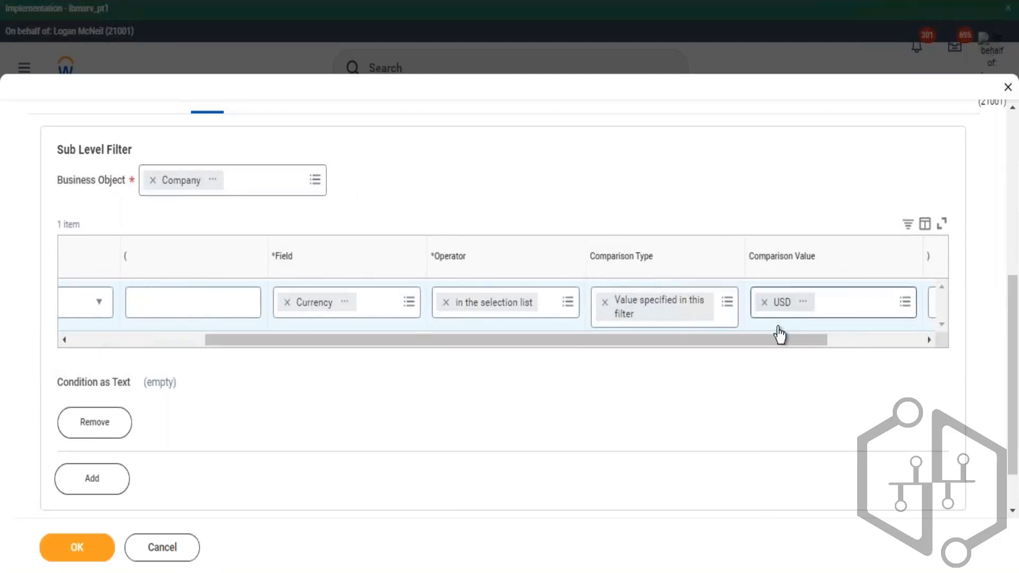
left_click_drag(779, 343, 375, 342)
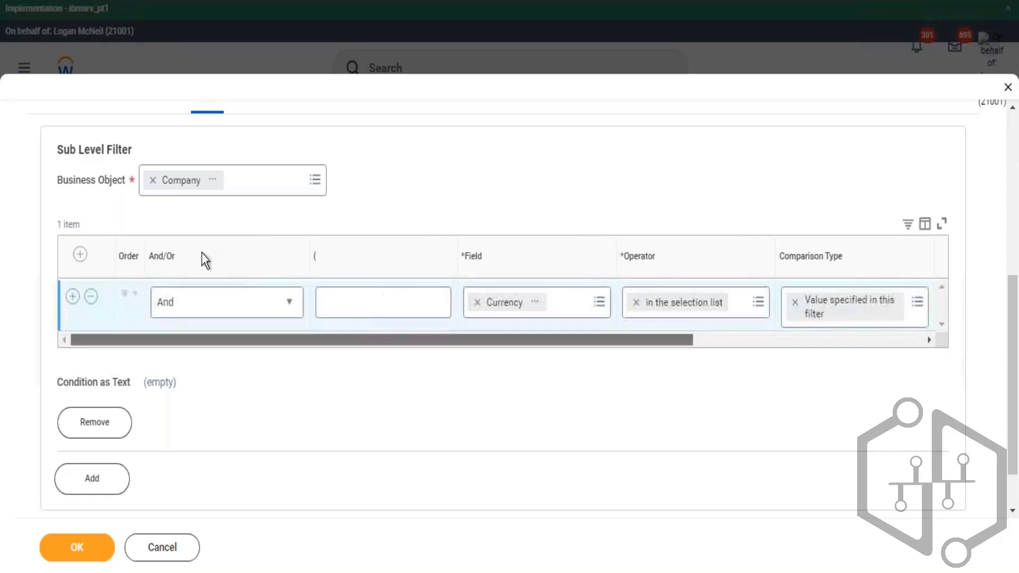
scroll(199, 237, "up", 6)
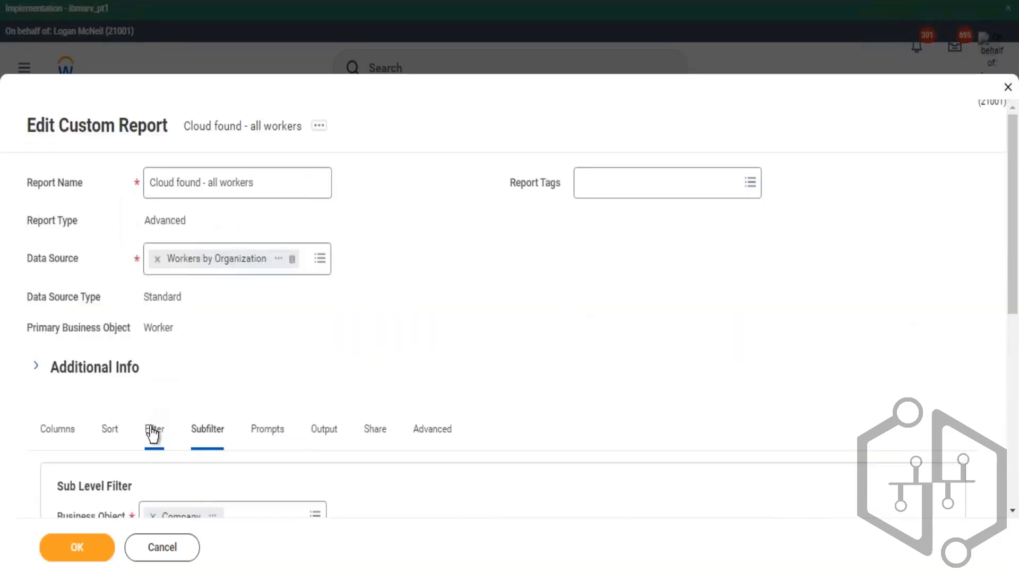
- Review the report's Filter conditions and the Company subfilter on the Subfilter tab
left_click(153, 427)
scroll(386, 396, "down", 8)
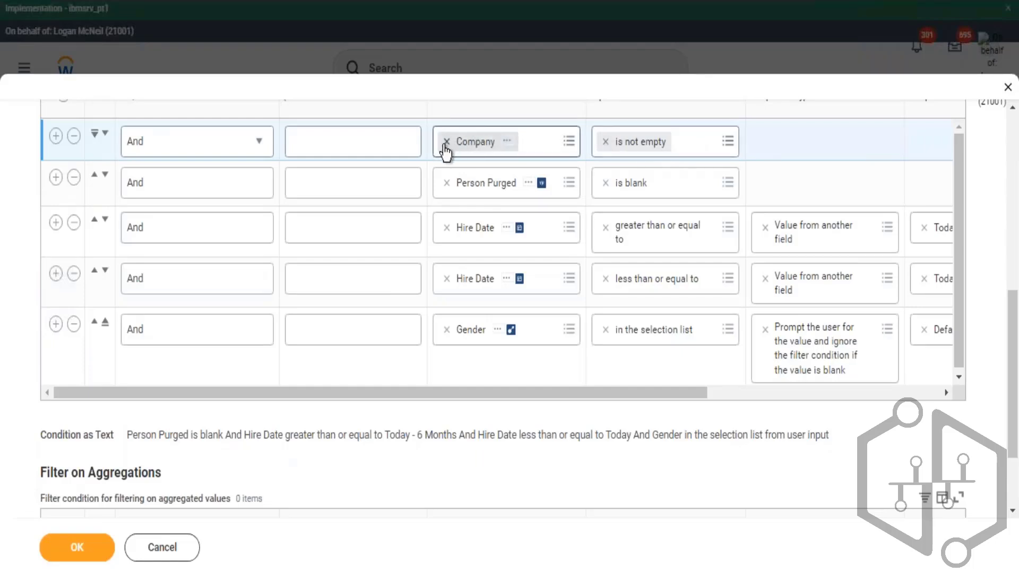
scroll(223, 170, "up", 5)
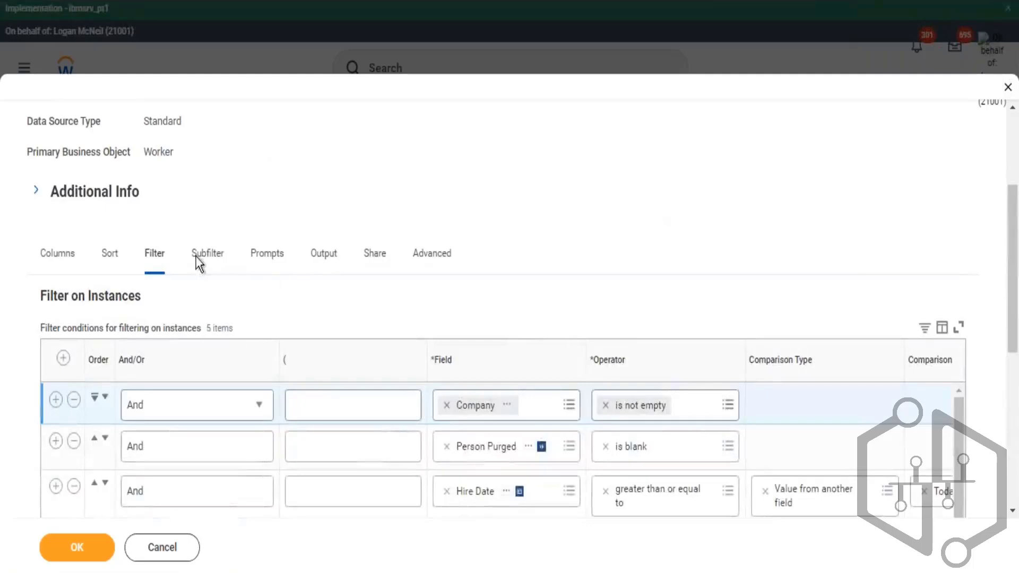
left_click(198, 255)
scroll(441, 190, "down", 2)
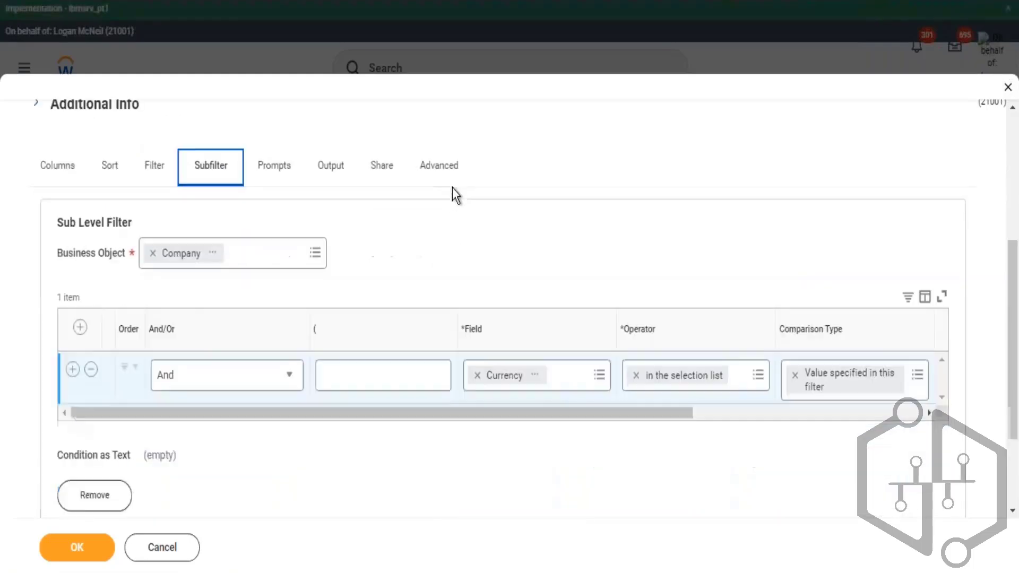
scroll(216, 387, "down", 3)
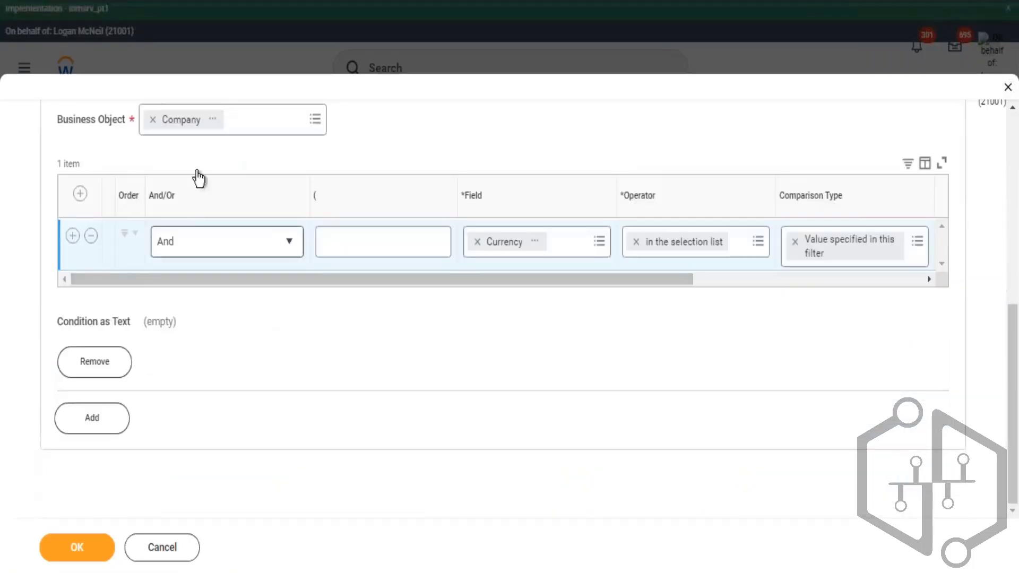
scroll(118, 159, "up", 4)
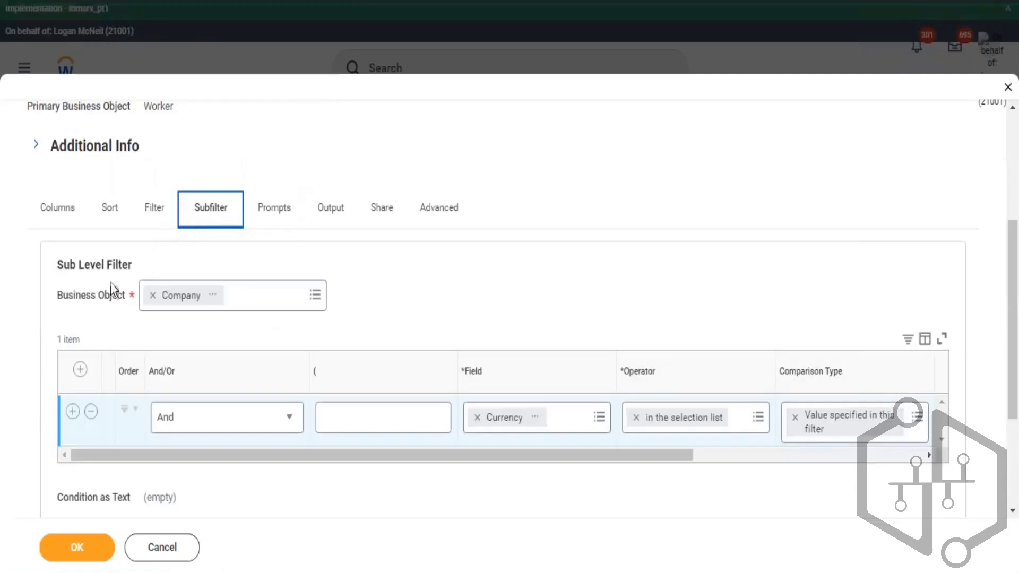
left_click_drag(74, 296, 100, 314)
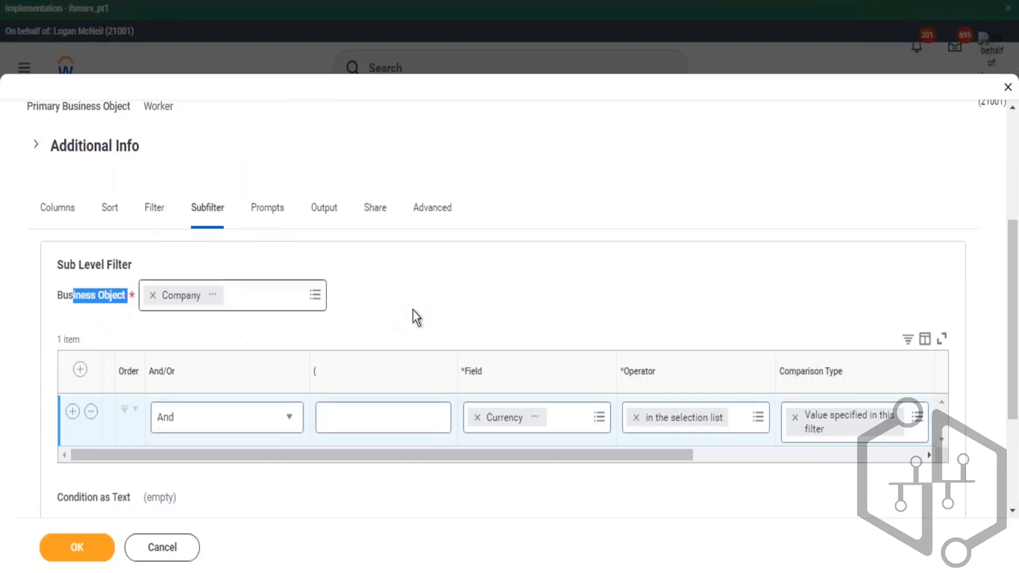
scroll(416, 316, "down", 3)
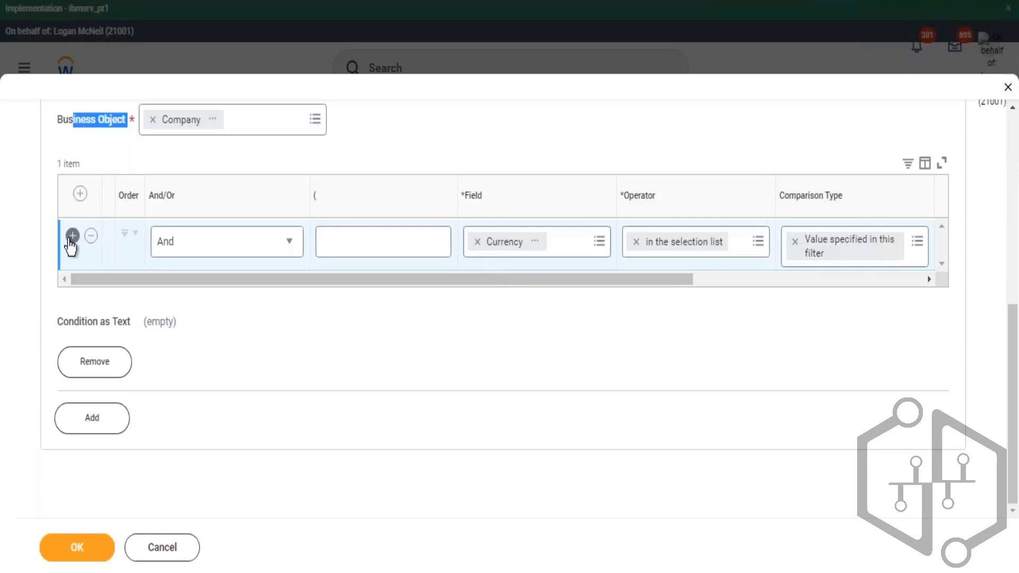
- Add a second condition row to the Company subfilter
left_click(70, 238)
left_click(71, 236)
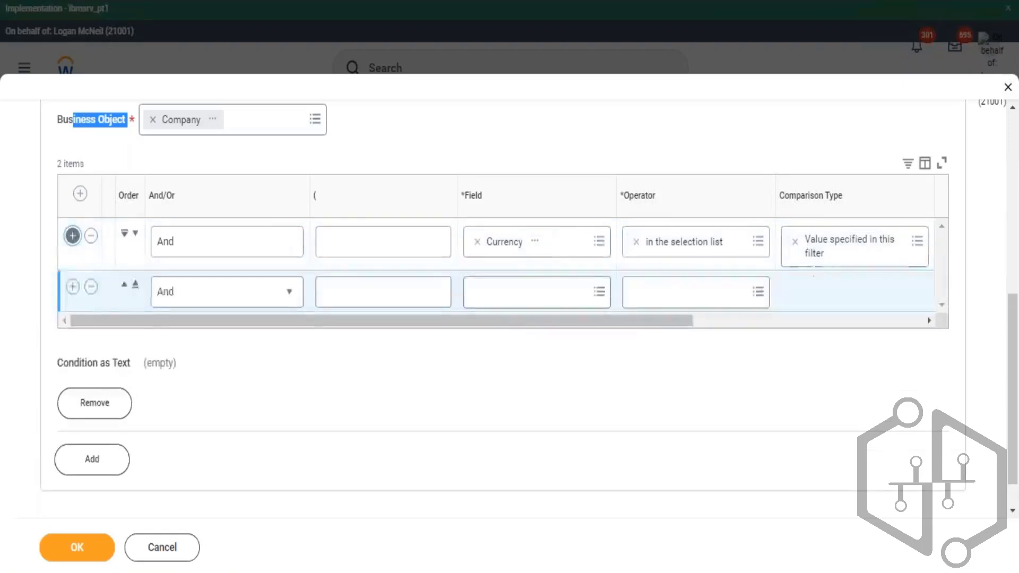
scroll(259, 169, "up", 5)
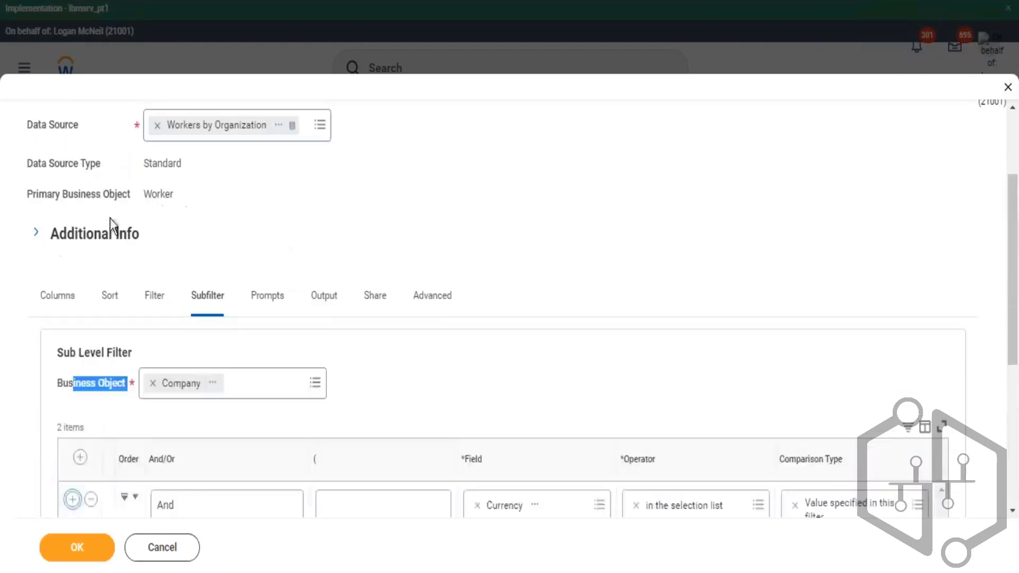
- Review the report's column list on the Columns tab
left_click(75, 297)
scroll(451, 327, "down", 10)
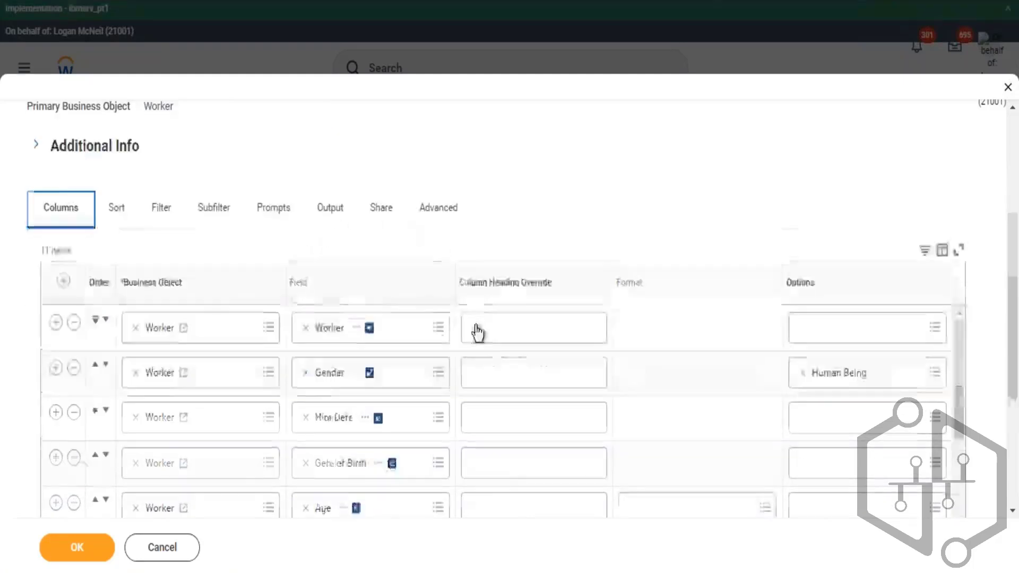
scroll(446, 325, "down", 3)
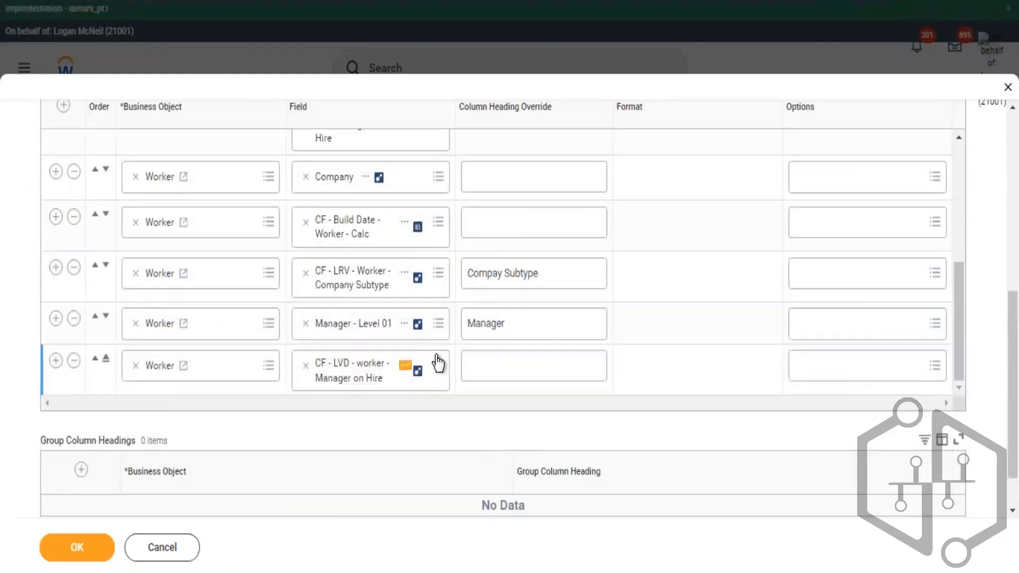
scroll(439, 360, "down", 2)
scroll(464, 278, "up", 5)
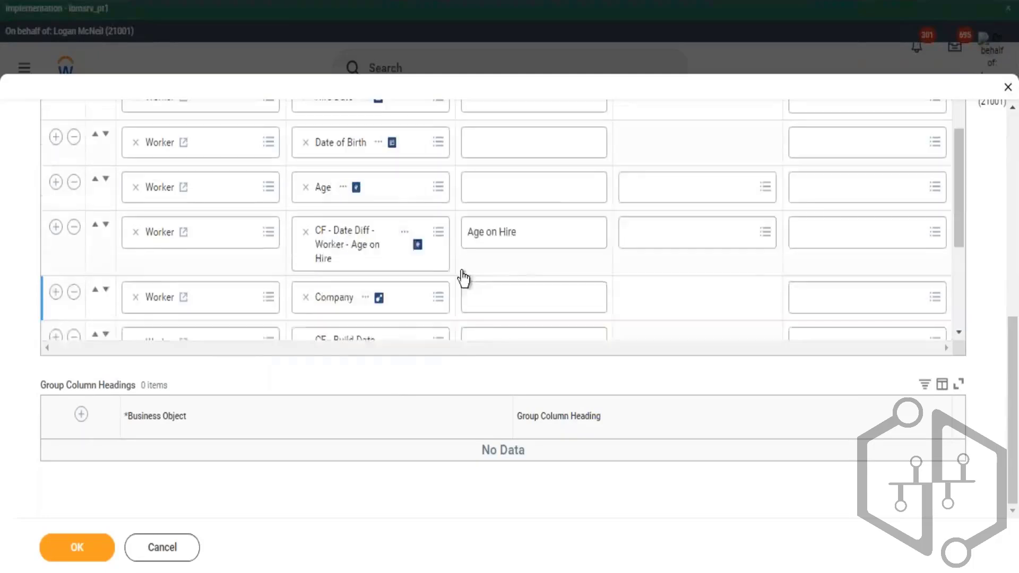
scroll(433, 279, "up", 3)
scroll(433, 279, "up", 3)
scroll(416, 289, "down", 10)
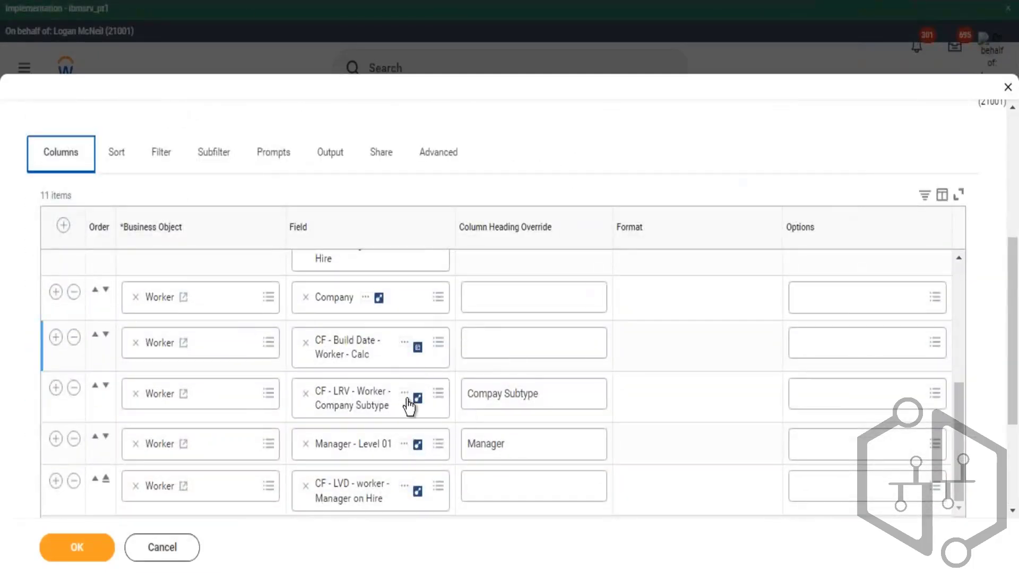
- Set the new subfilter condition's field to Subtype
left_click(213, 160)
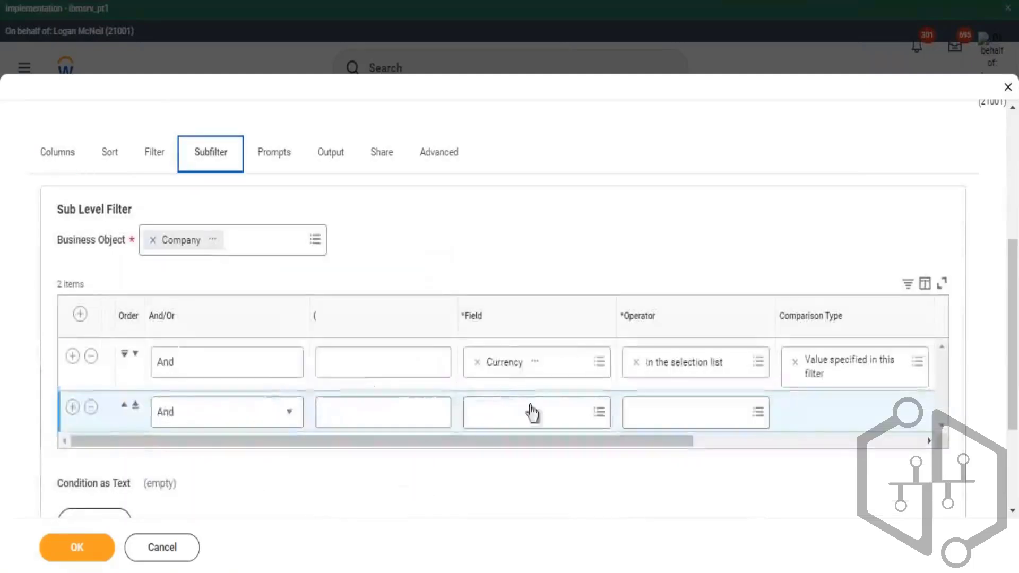
left_click(533, 412)
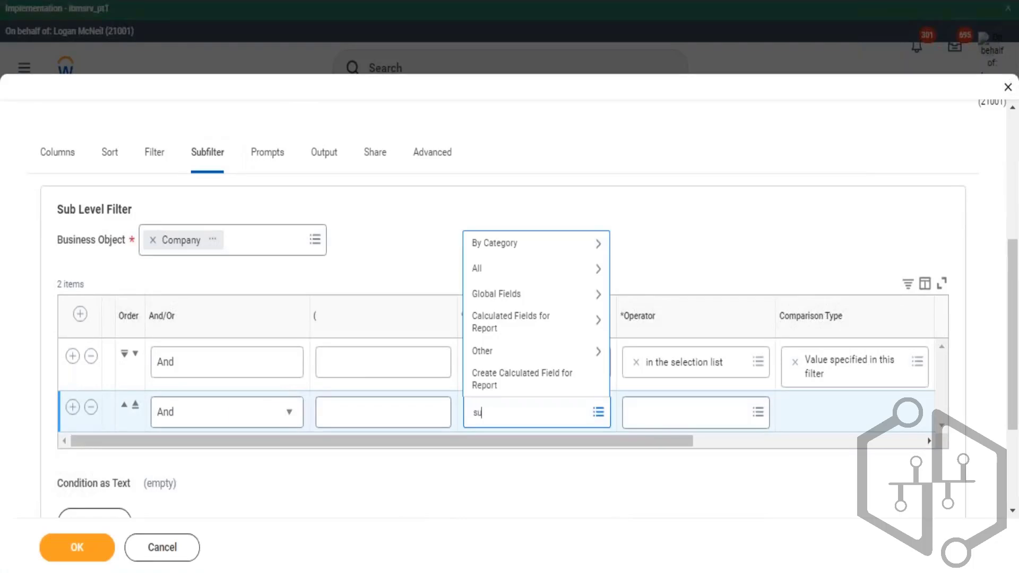
key("Return")
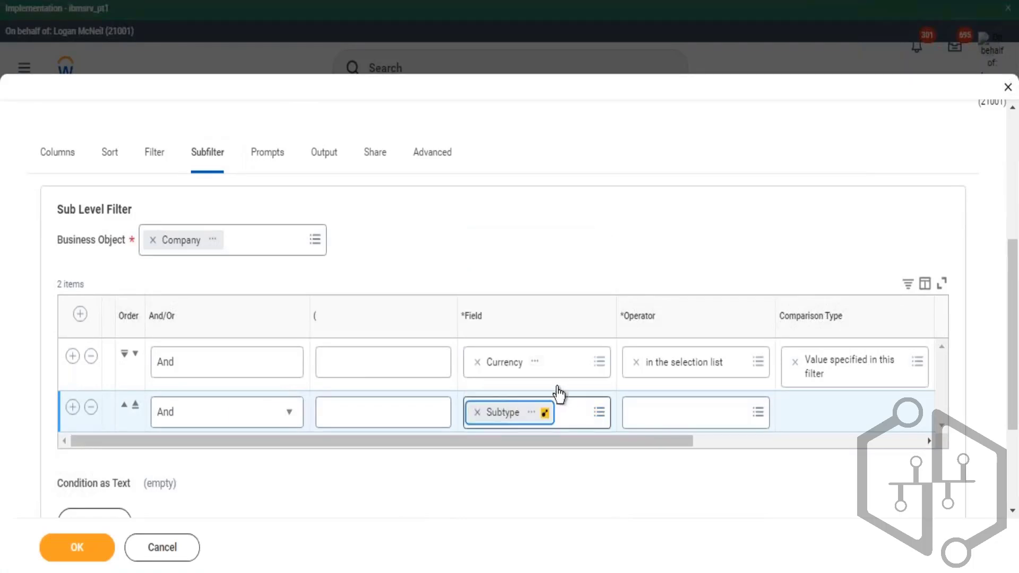
- Open the Subtype field's details and read its description
left_click(532, 413)
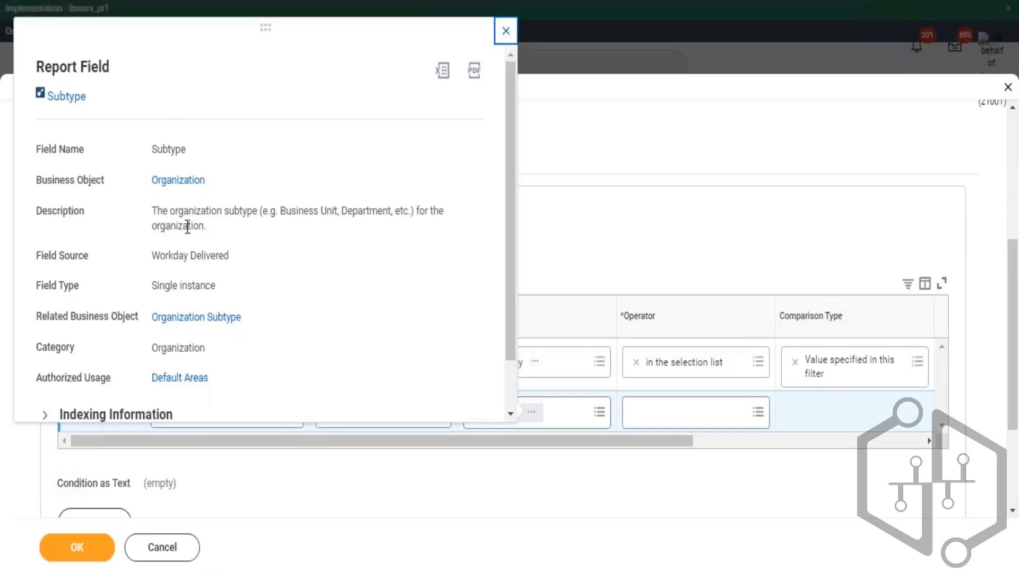
left_click_drag(158, 210, 204, 227)
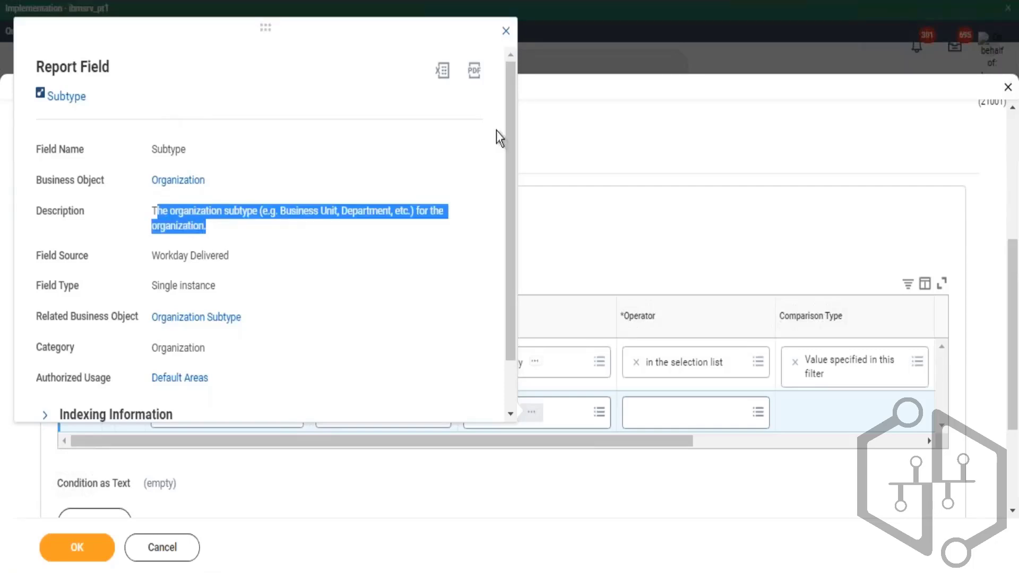
left_click(654, 254)
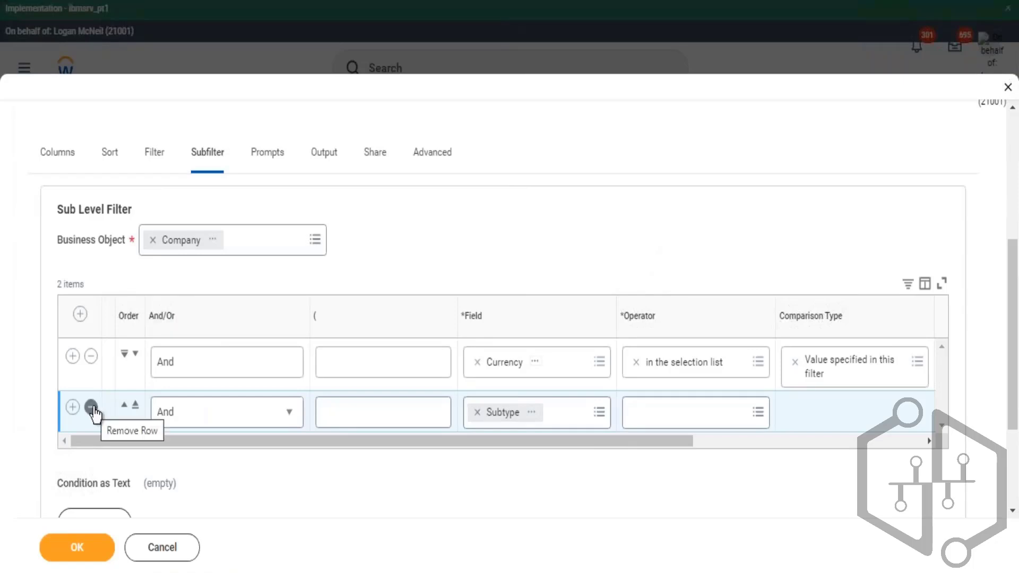
- Copy the CF - LRV - Worker - Company Subtype field from the Columns tab
left_click(60, 154)
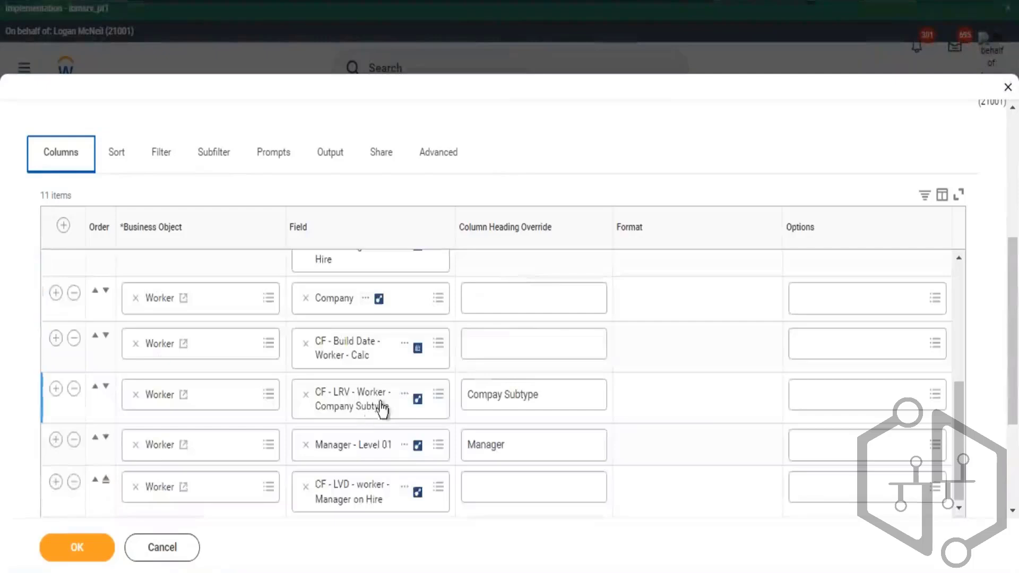
left_click(406, 395)
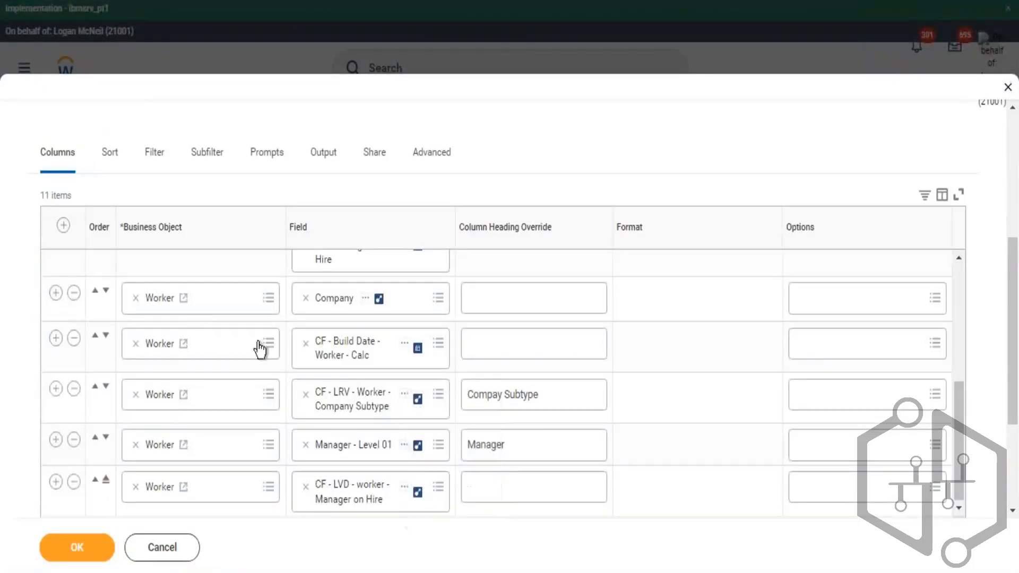
- Remove the Subtype condition from the Company subfilter
left_click(154, 162)
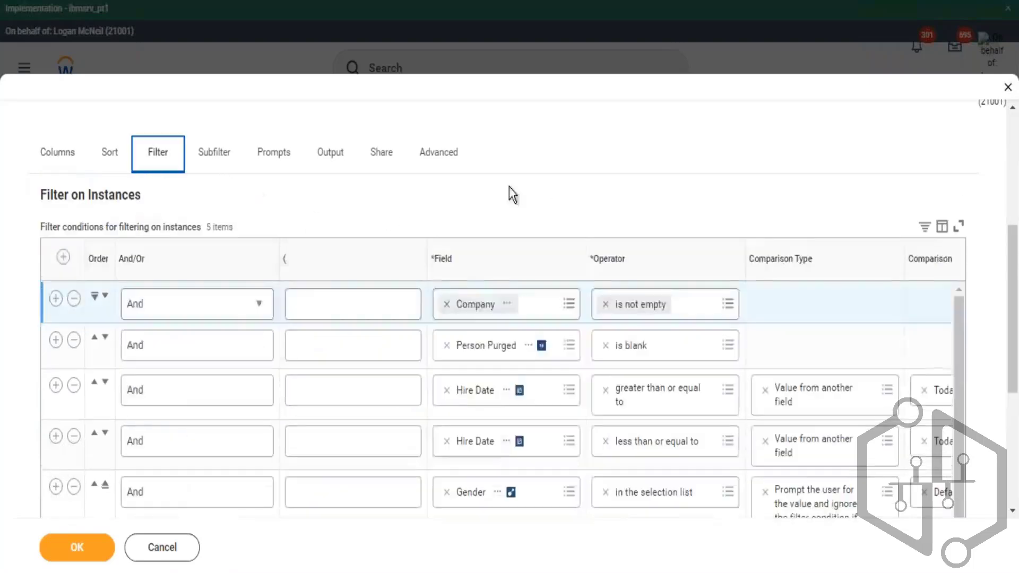
left_click(215, 150)
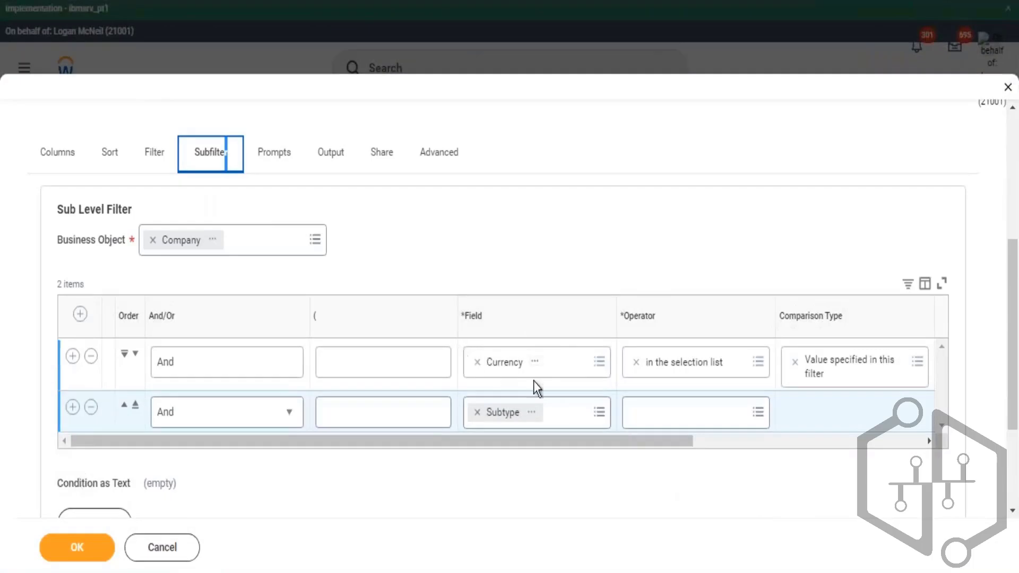
left_click(92, 409)
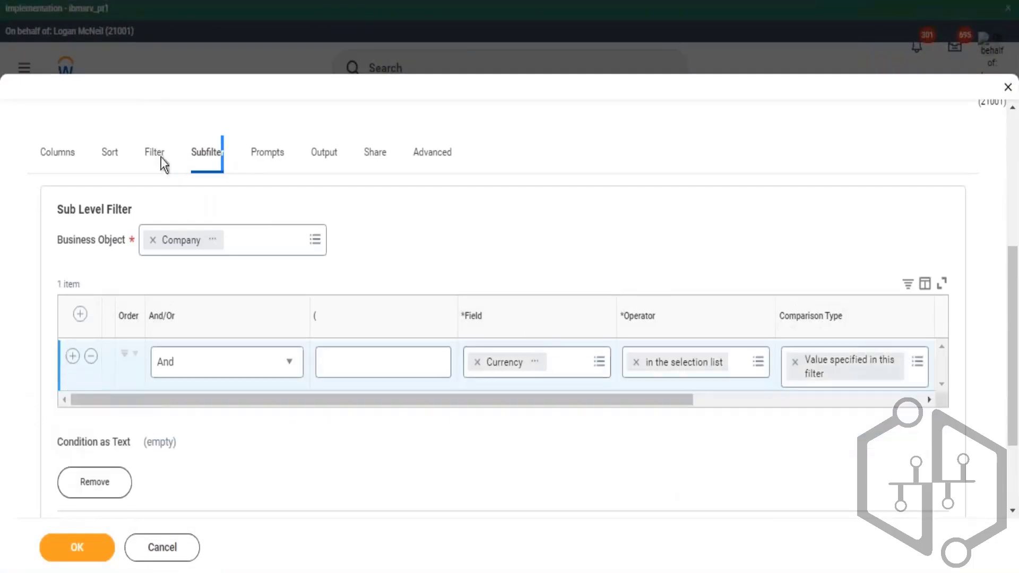
- Insert a filter condition below the Company condition with the field CF - LRV - Worker - Company Subtype
left_click(159, 155)
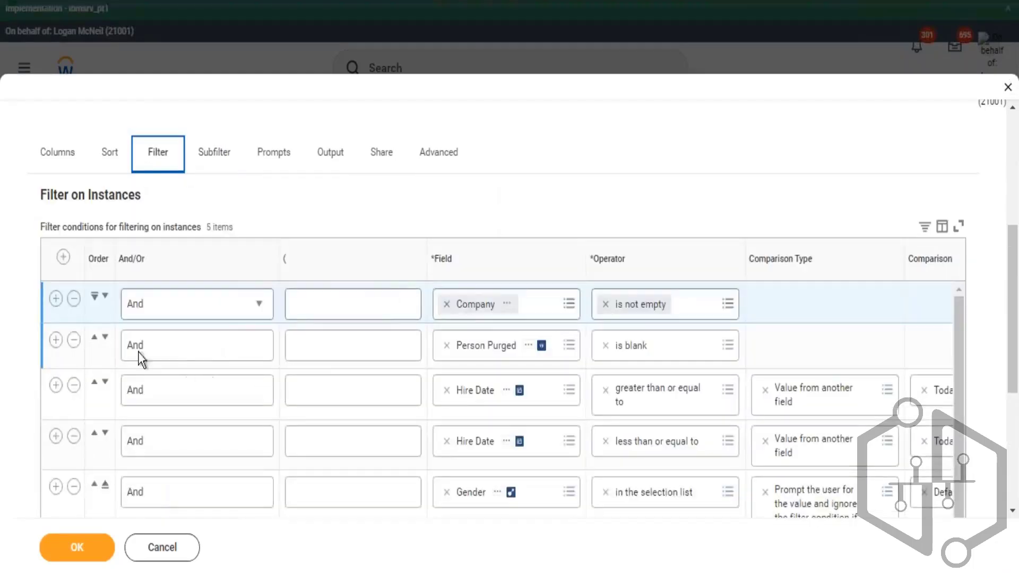
left_click(56, 298)
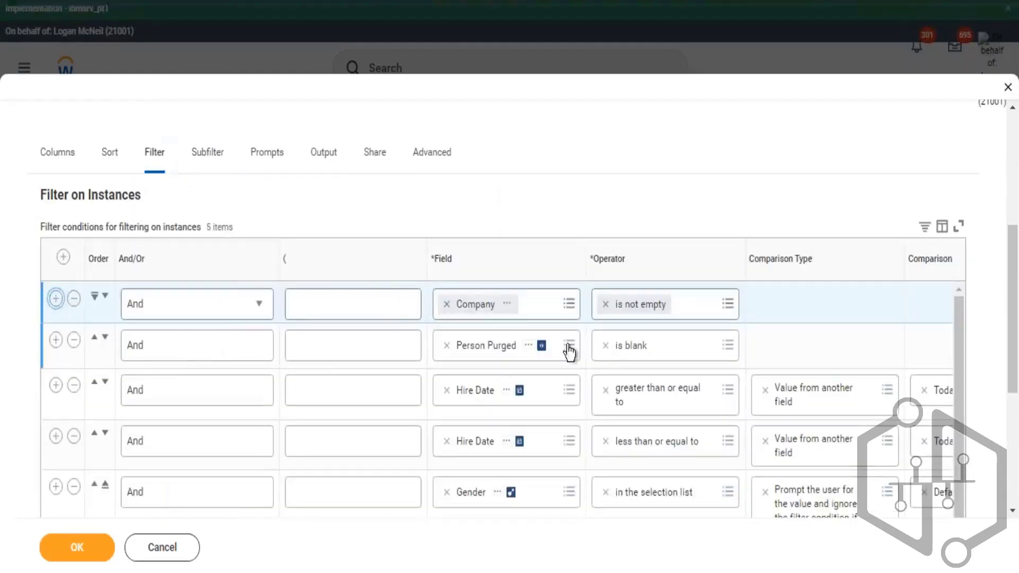
left_click(471, 348)
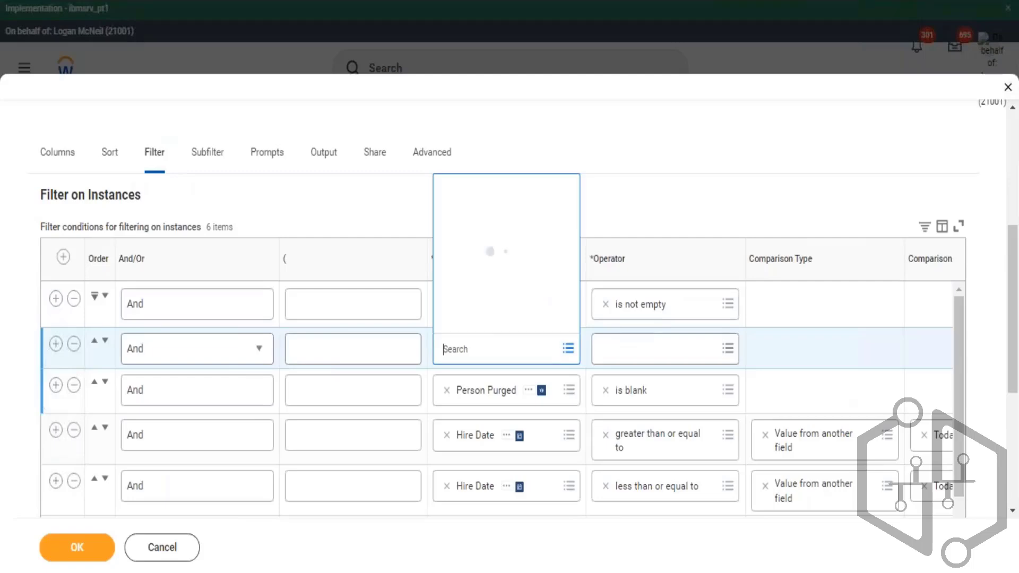
type("V - Worker - Company Subtype")
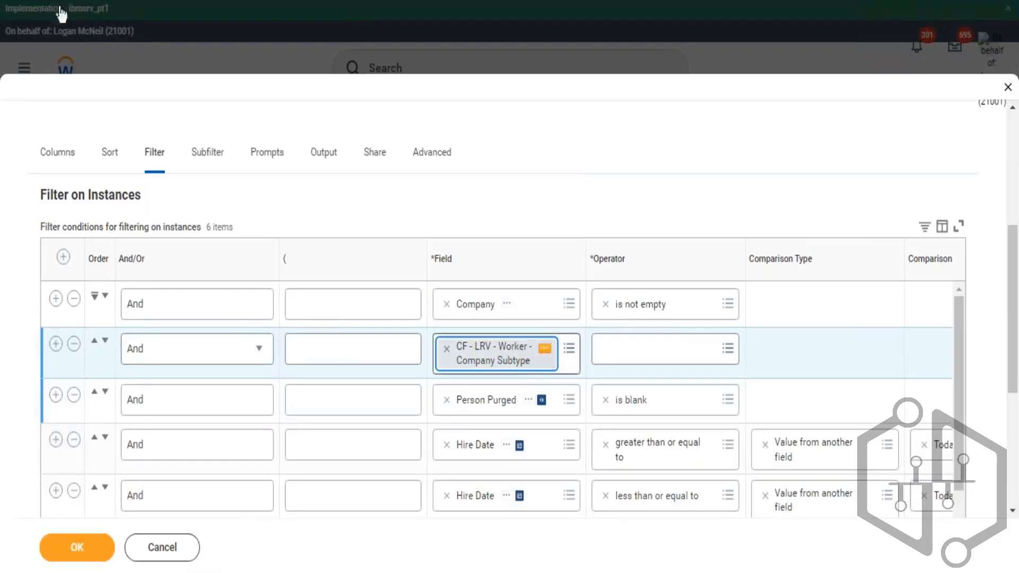
- Open the CF - LRV - Worker - Company Subtype calculated field and examine its lookup field, related object and return value
left_click(544, 349)
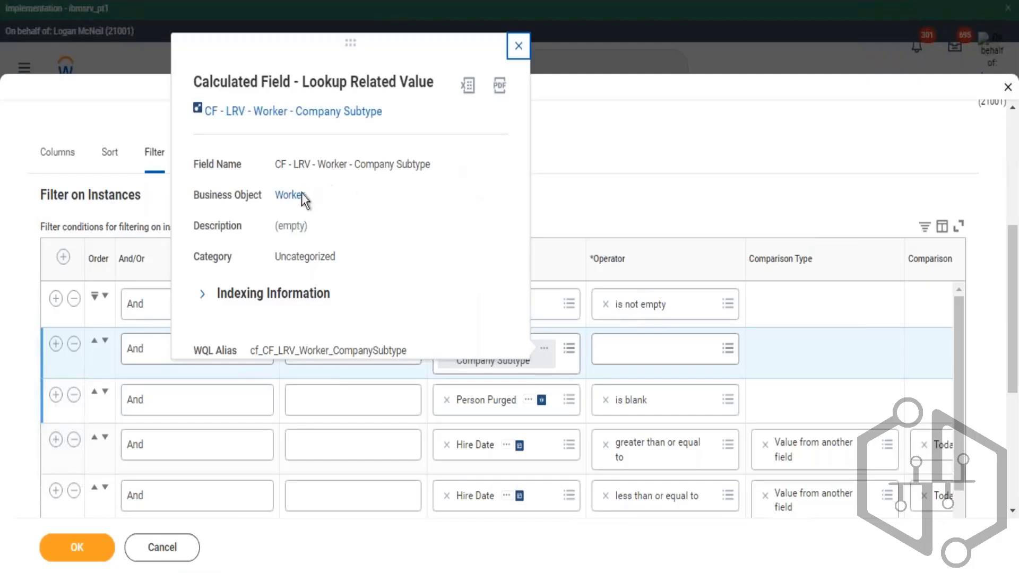
left_click(291, 195)
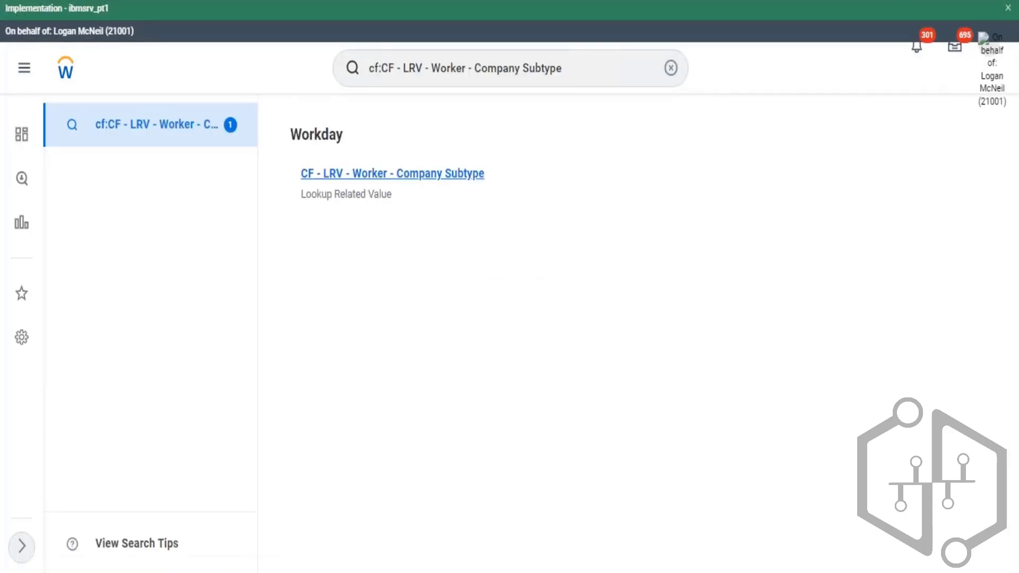
left_click(467, 173)
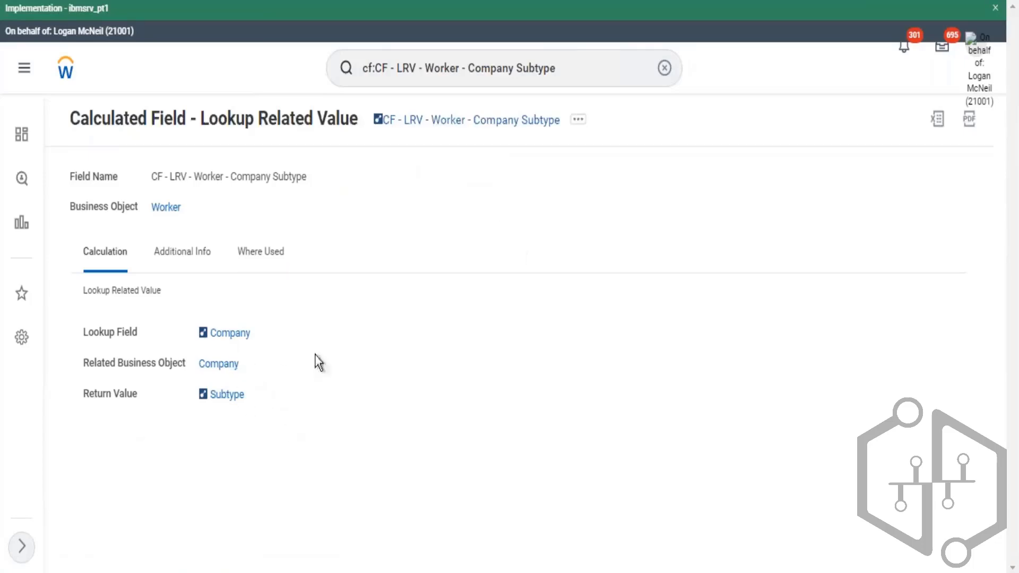
left_click_drag(278, 401, 203, 414)
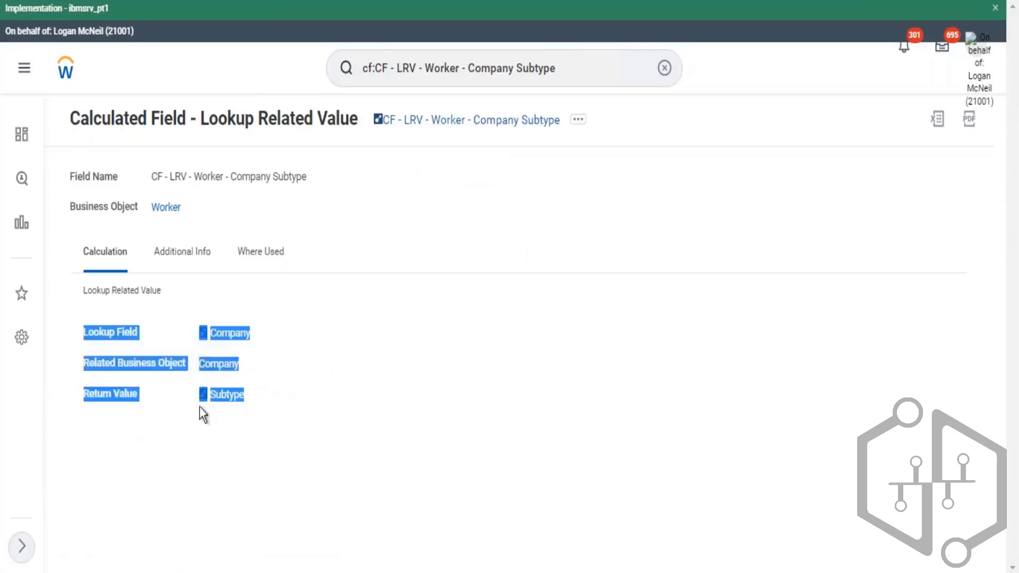
left_click(277, 330)
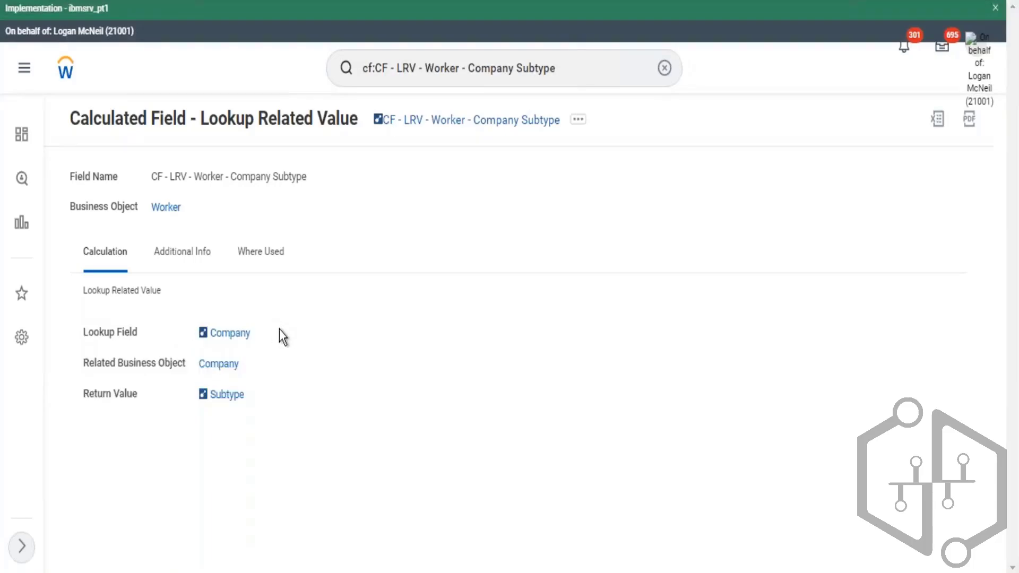
left_click_drag(200, 210, 147, 211)
left_click_drag(245, 396, 203, 393)
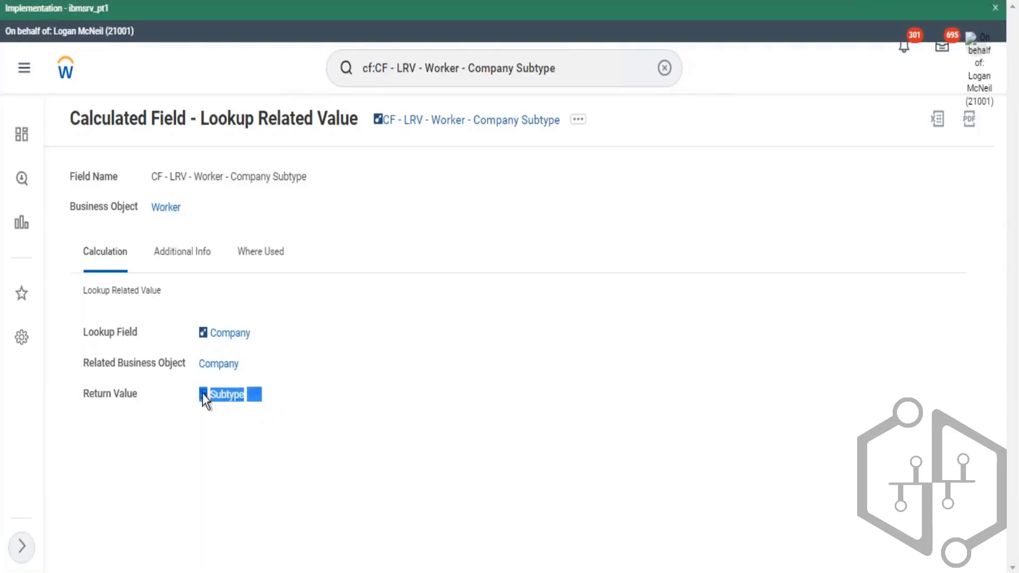
left_click_drag(209, 207, 146, 217)
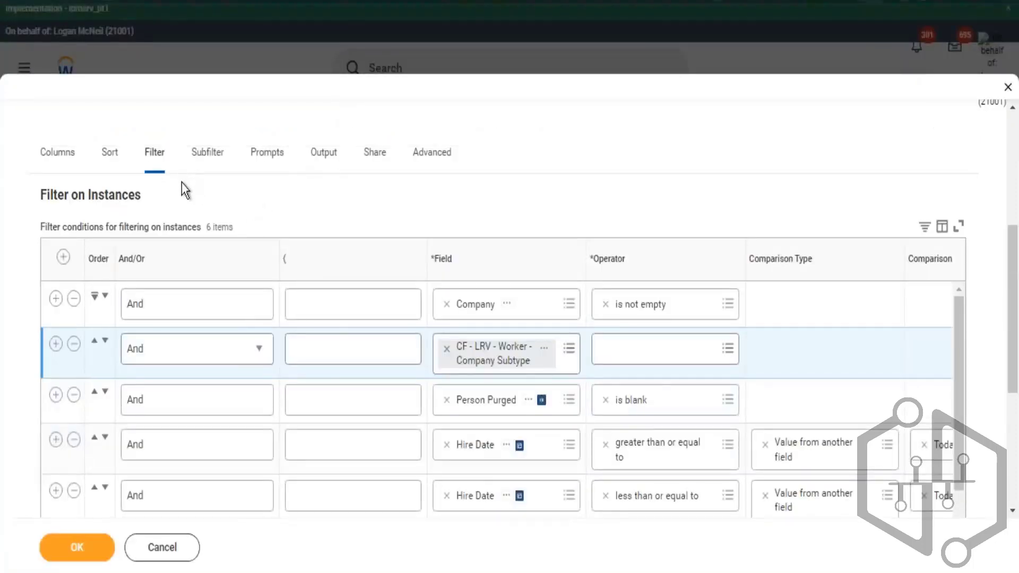
- Edit the CF - LRV - Worker - Company Subtype calculated field and set its return value to Currency
left_click(658, 349)
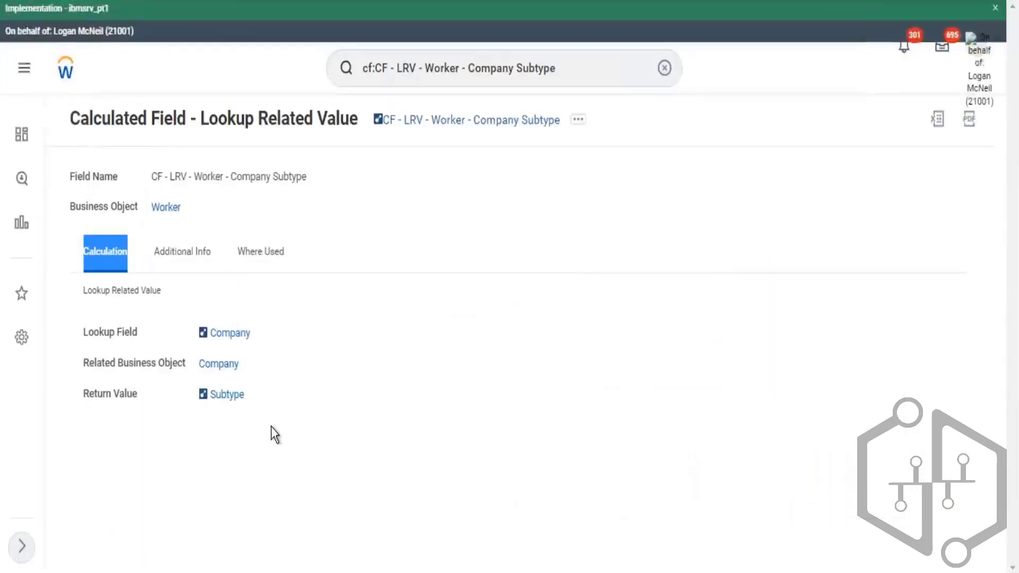
left_click_drag(279, 399, 200, 412)
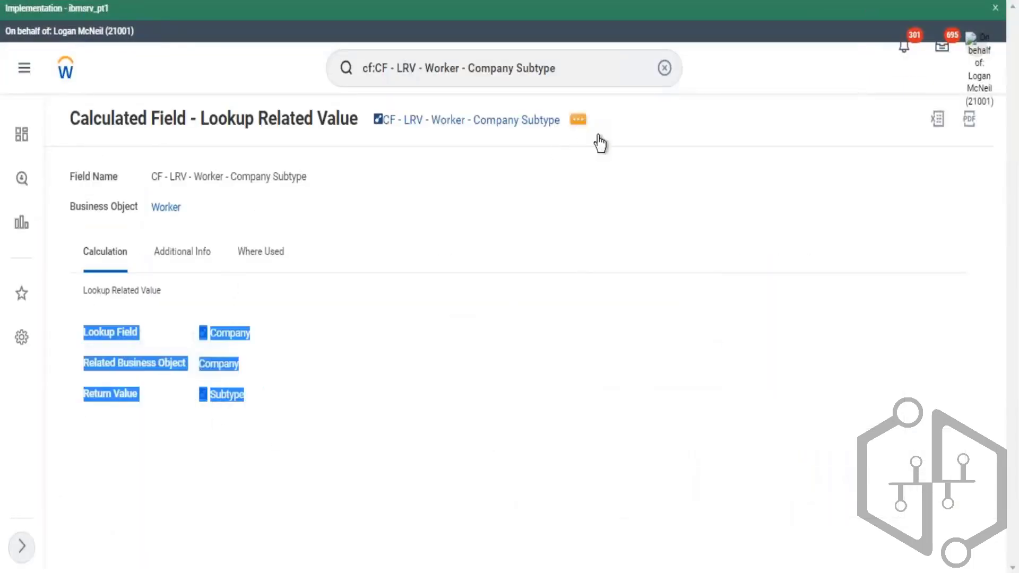
left_click(578, 119)
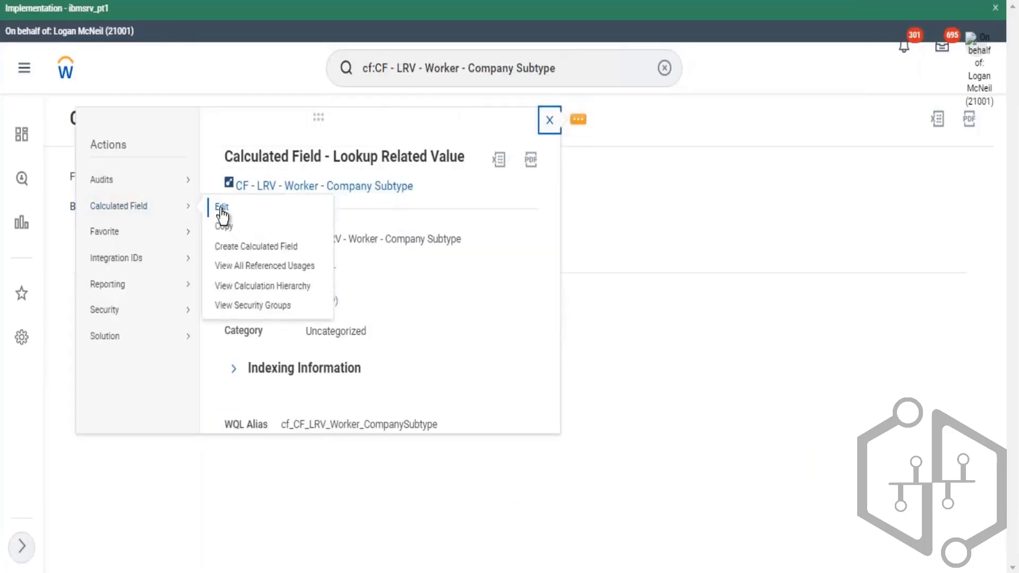
left_click(550, 120)
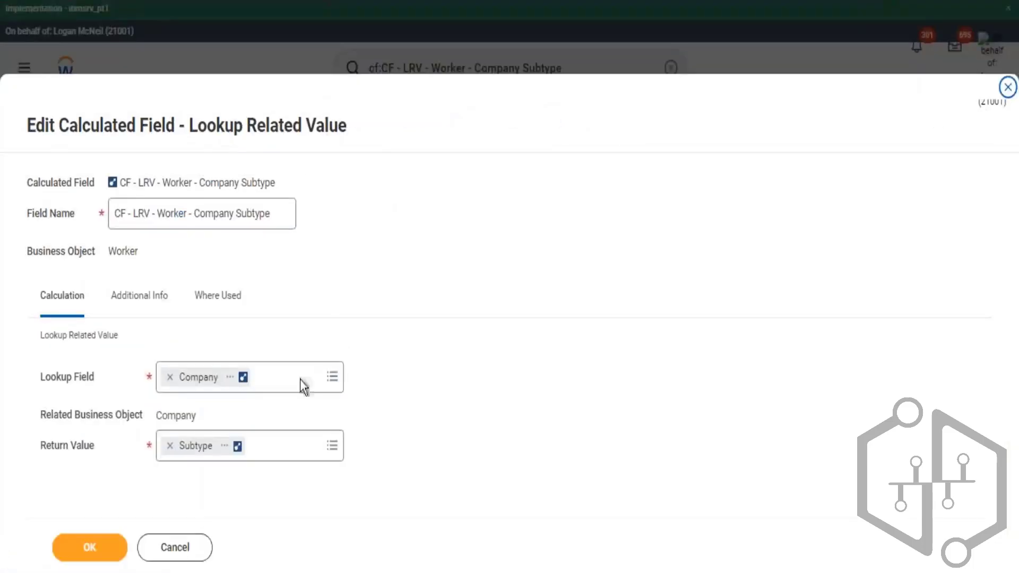
left_click(169, 447)
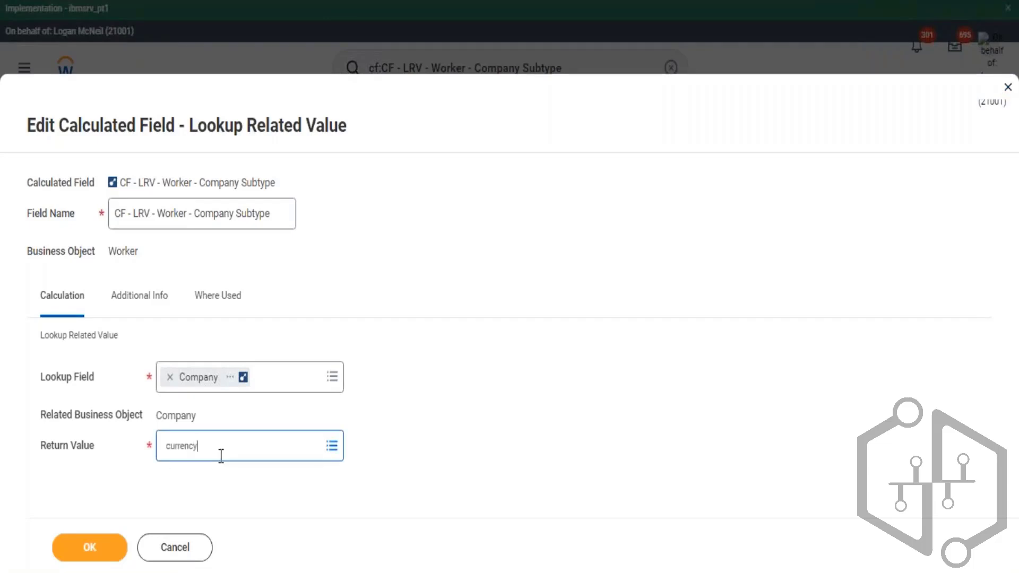
key("Return")
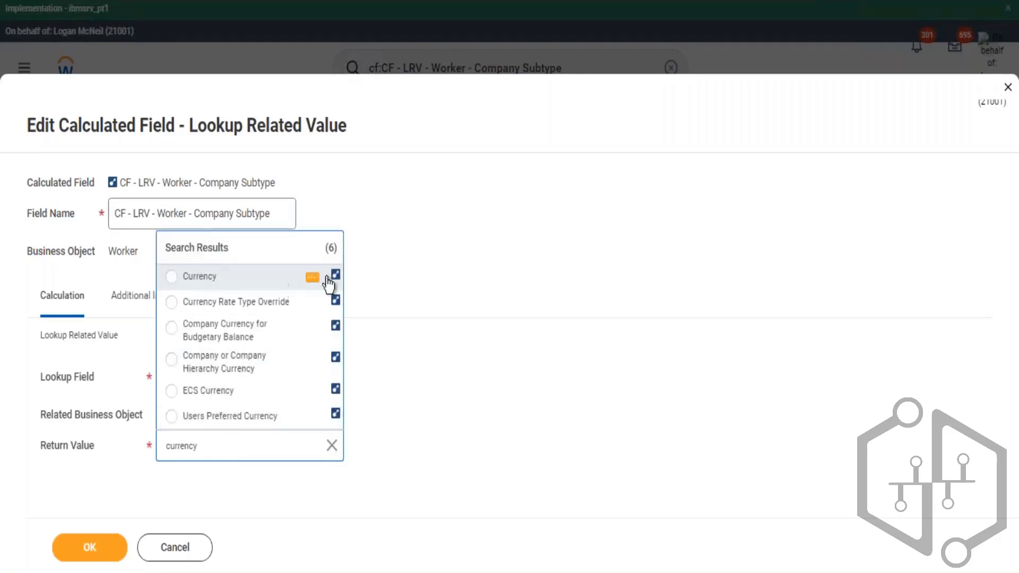
left_click(313, 278)
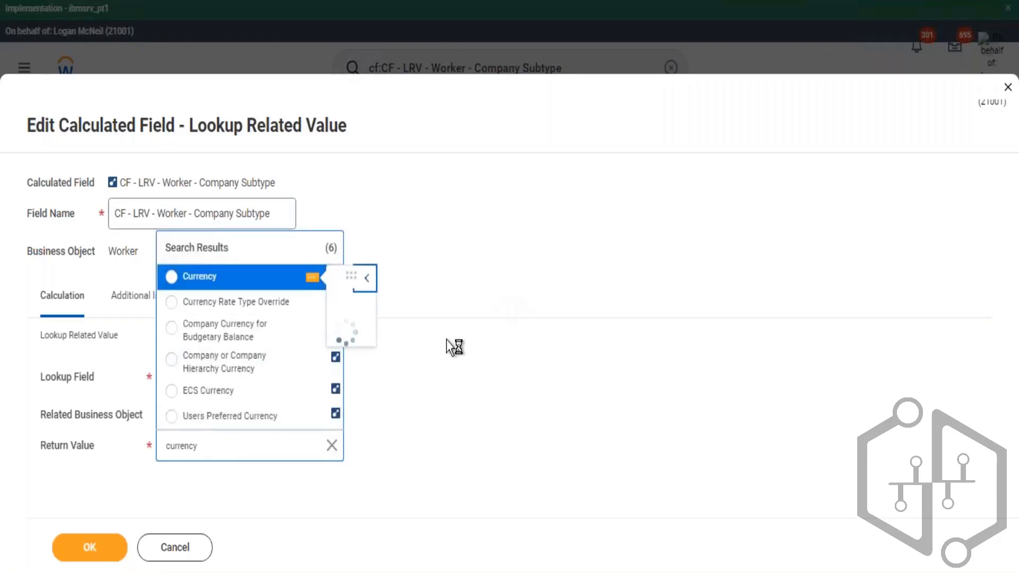
- Rename the calculated field to CF - LRV - Worker - Company Currency and save it
left_click_drag(477, 465, 552, 461)
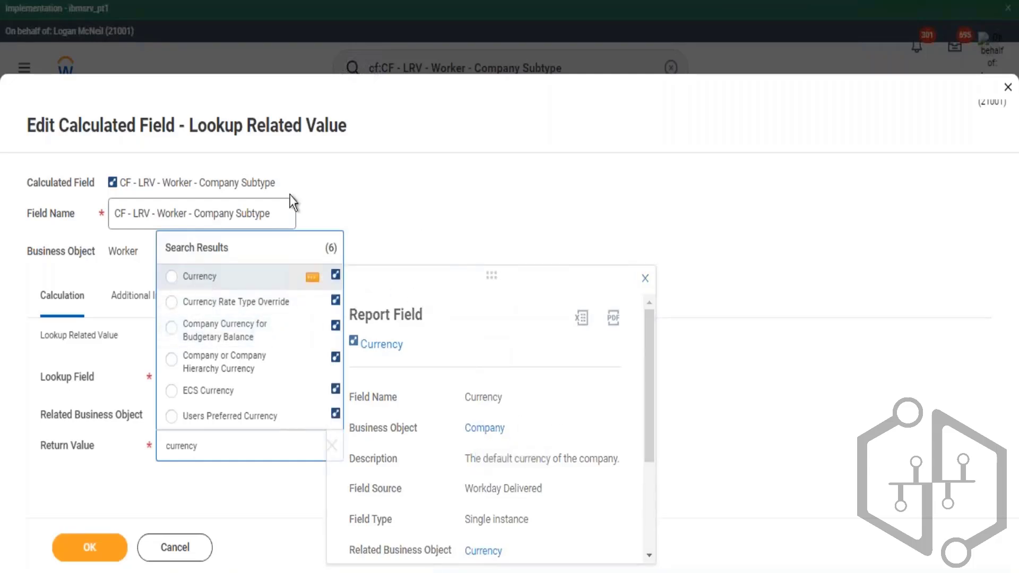
left_click(245, 211)
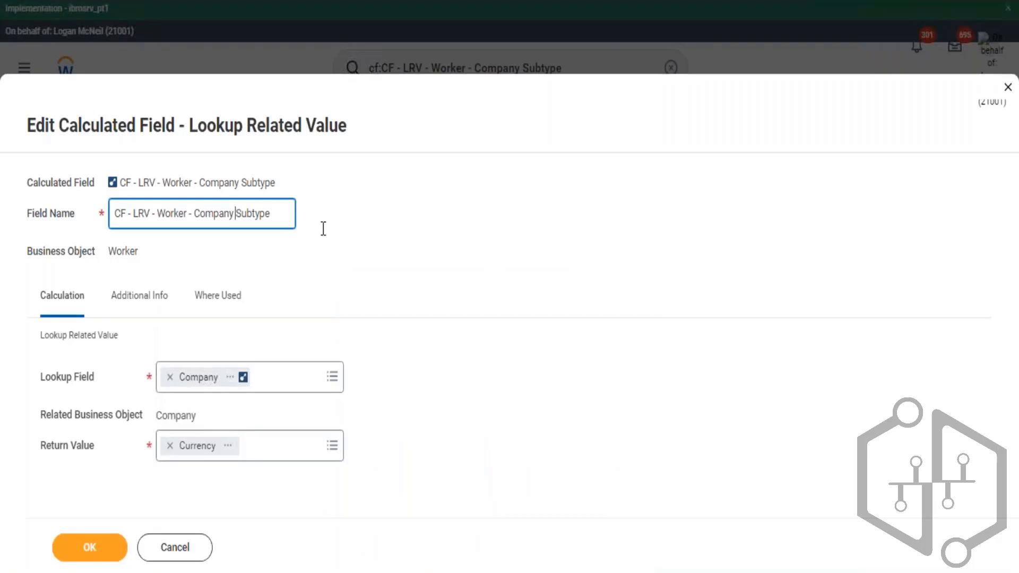
key("shift+End")
type("Currency")
left_click(99, 520)
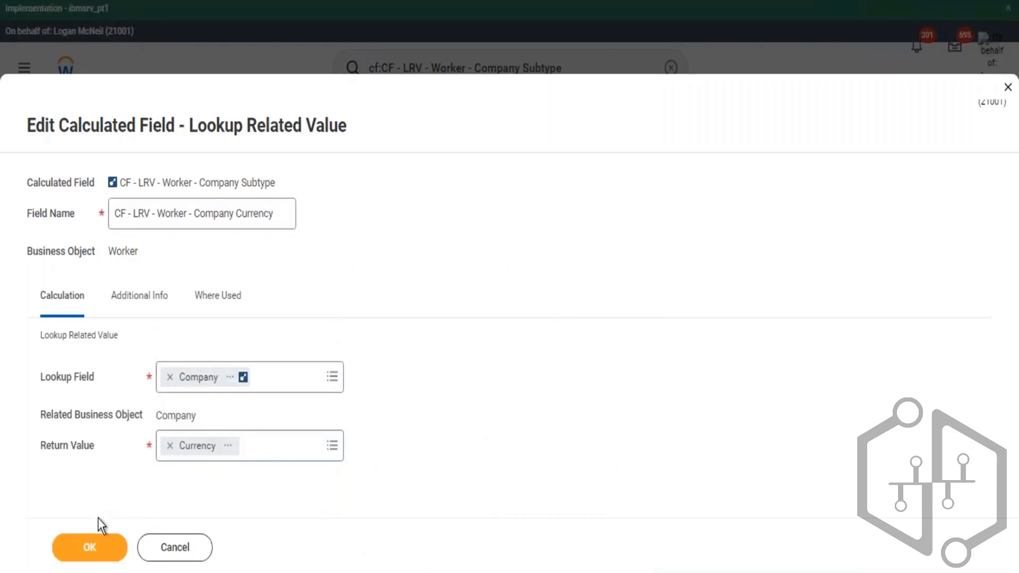
left_click(89, 548)
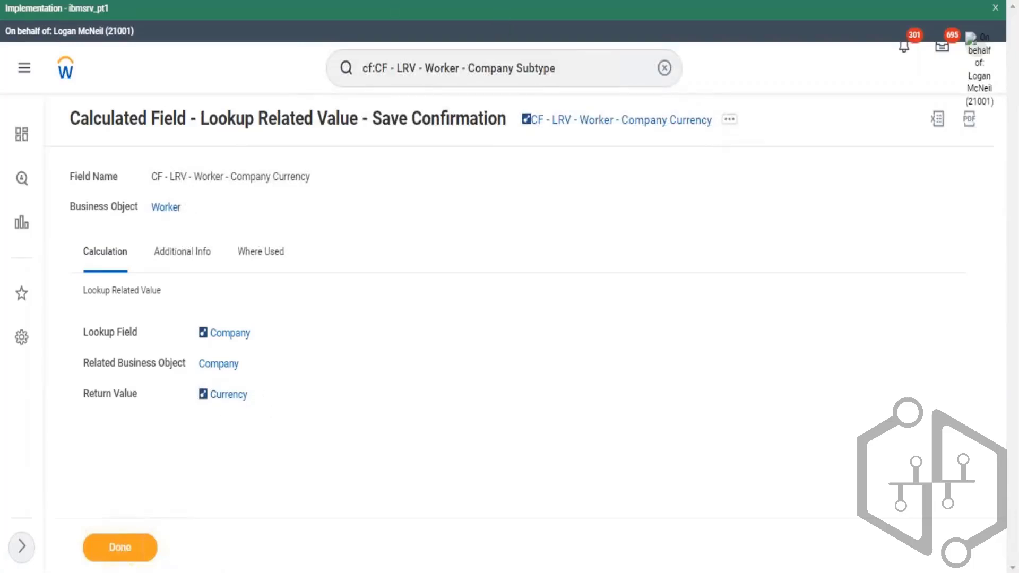
- Set the second report filter condition's field to CF - LRV - Worker - Company Currency
left_click(730, 128)
left_click(765, 193)
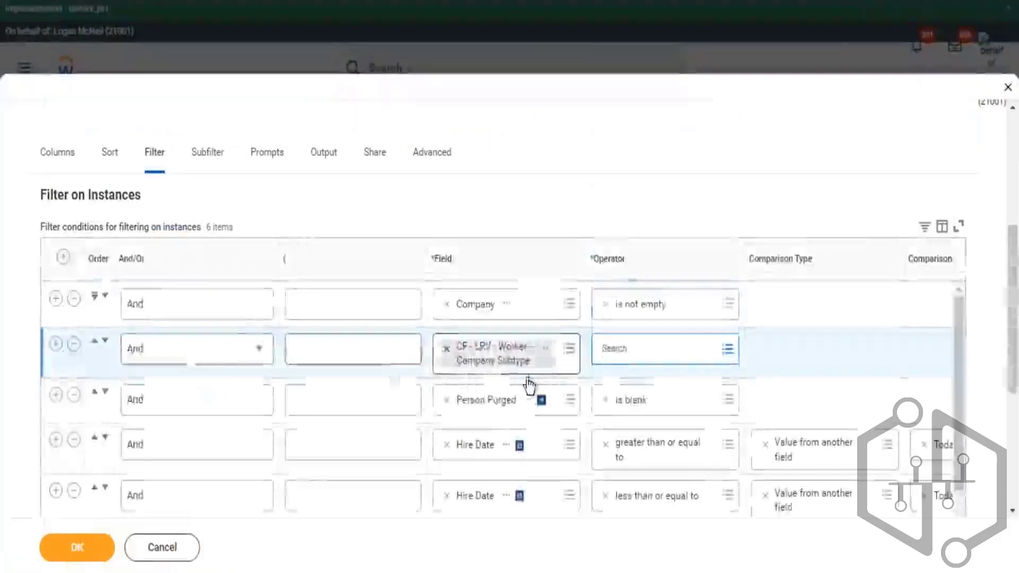
key("ctrl+v")
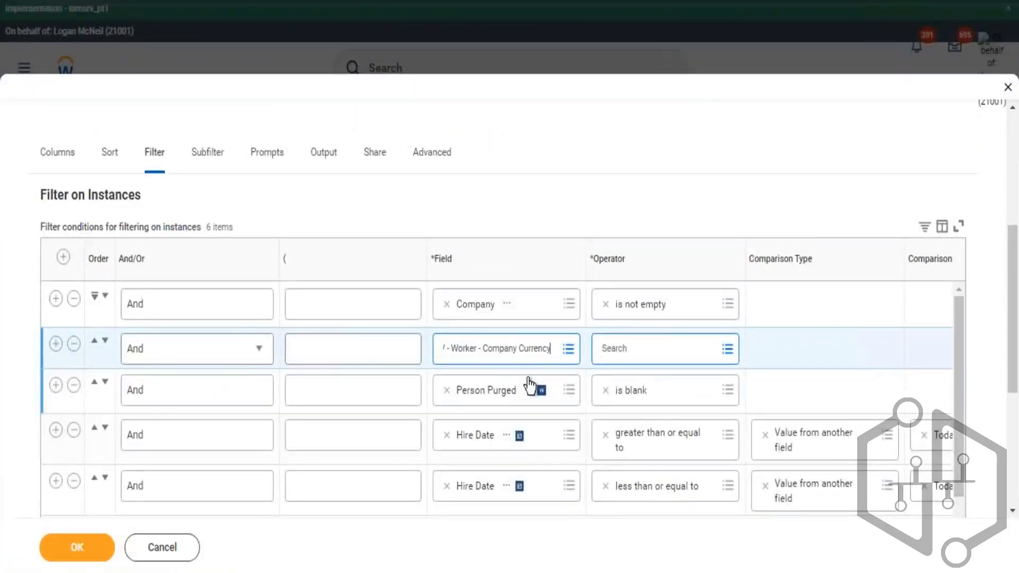
key("Return")
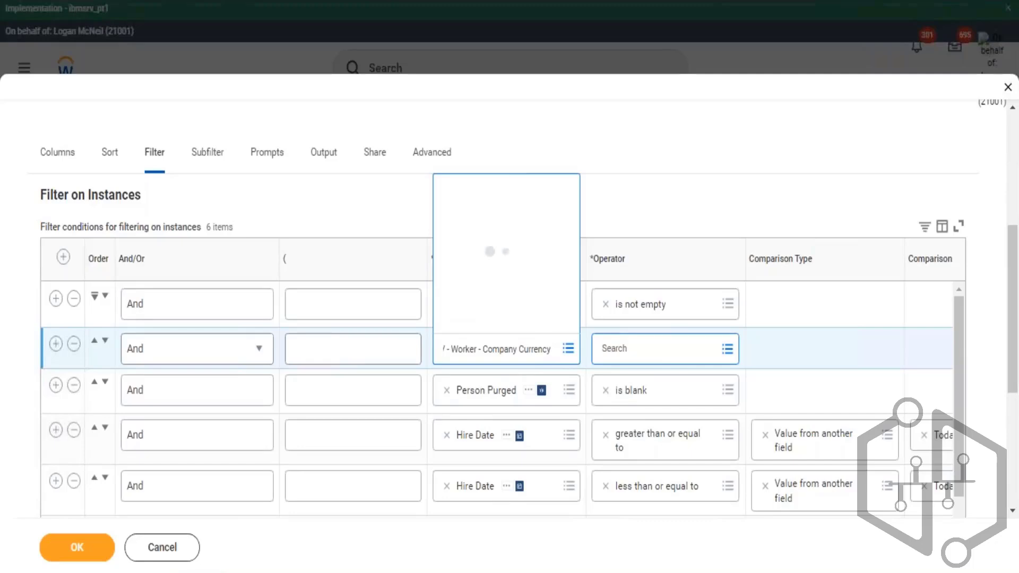
- Set that condition's operator to in the selection list with the comparison value USD
left_click(665, 355)
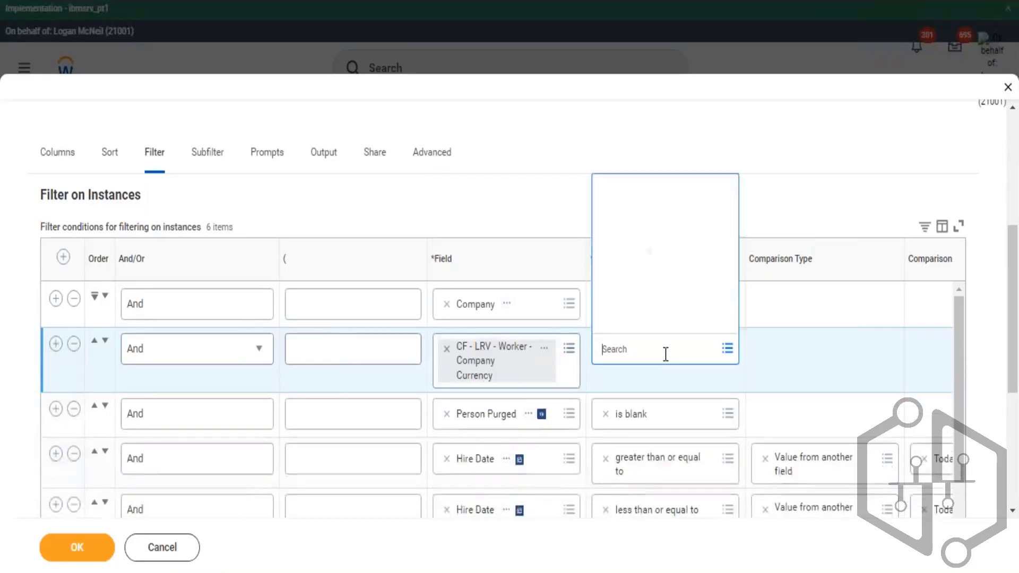
left_click(699, 295)
left_click(660, 239)
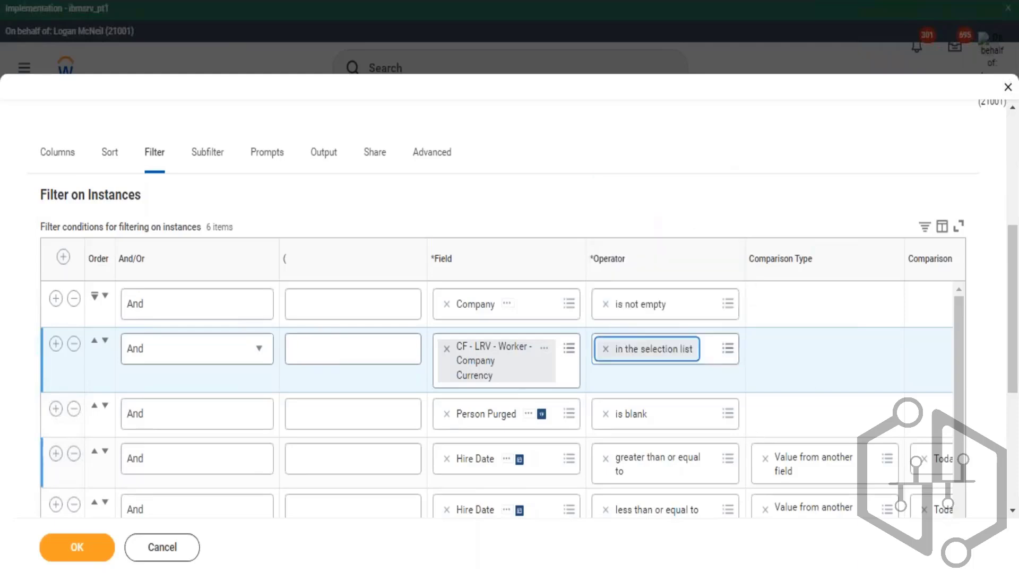
left_click(934, 351)
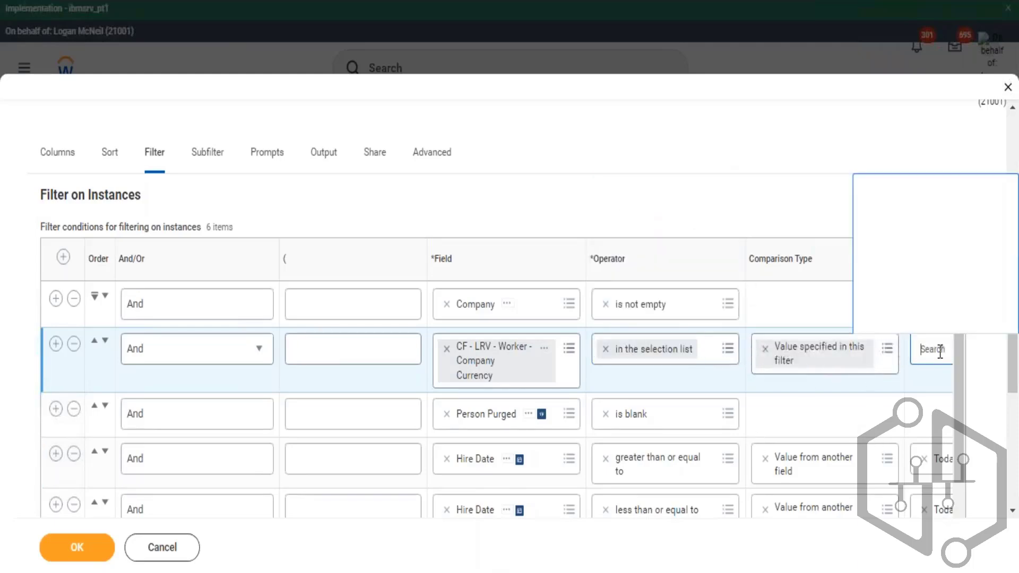
type("usd")
key("Return")
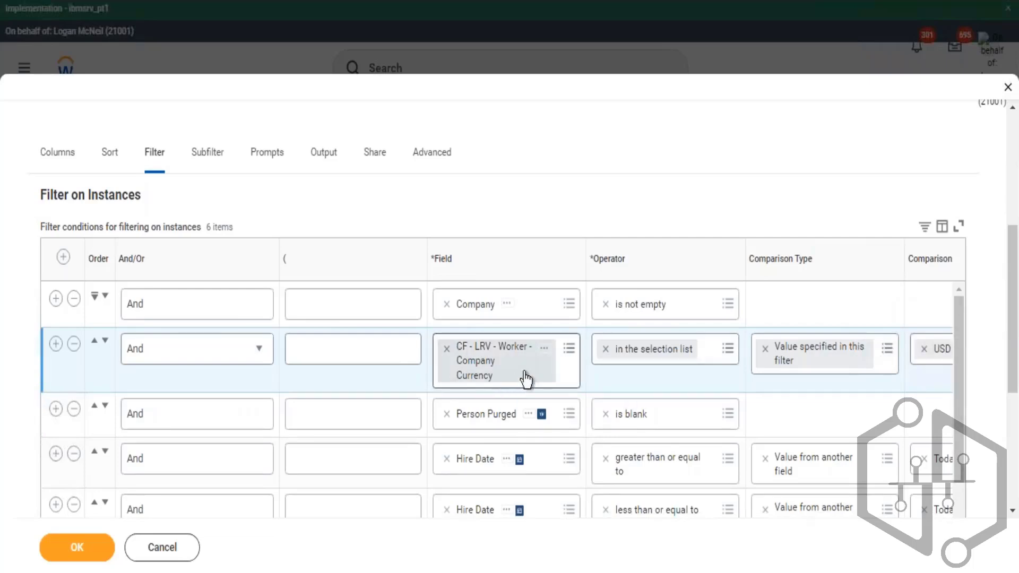
- Compare the Filter and Subfilter tabs, reviewing the report's primary business object and the Company subfilter condition
left_click(215, 159)
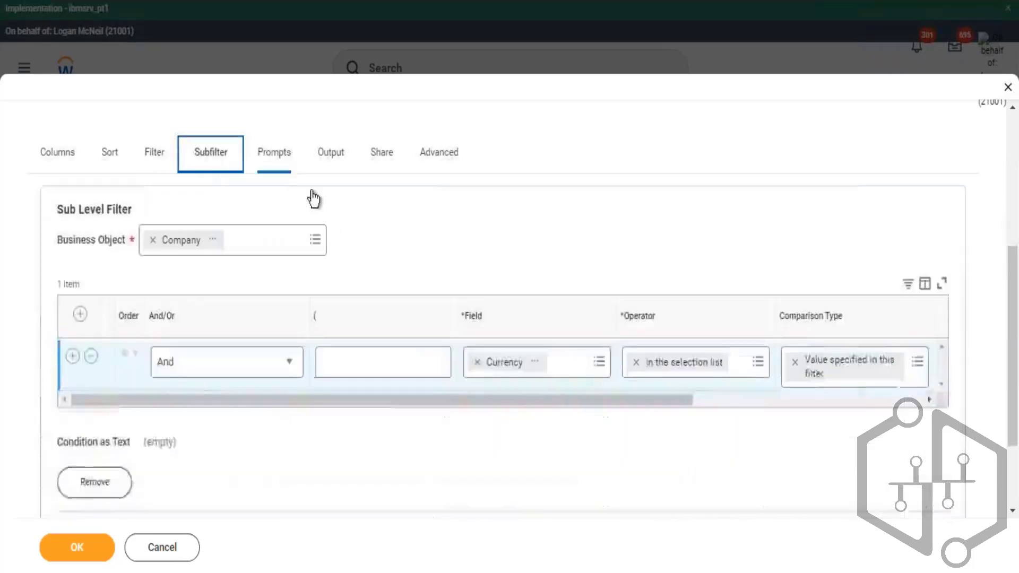
scroll(205, 298, "down", 3)
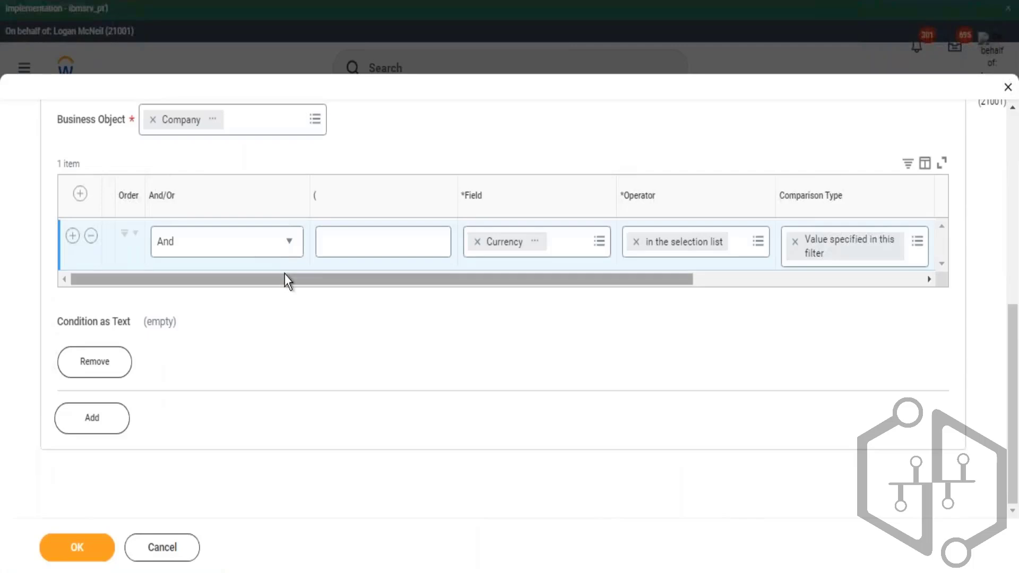
scroll(280, 245, "up", 3)
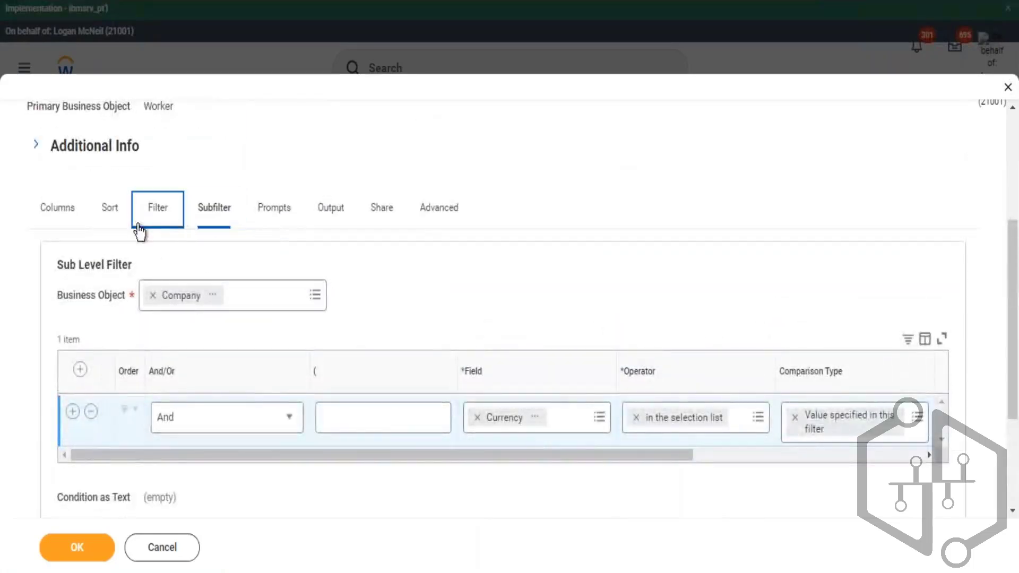
left_click(169, 219)
scroll(551, 305, "down", 2)
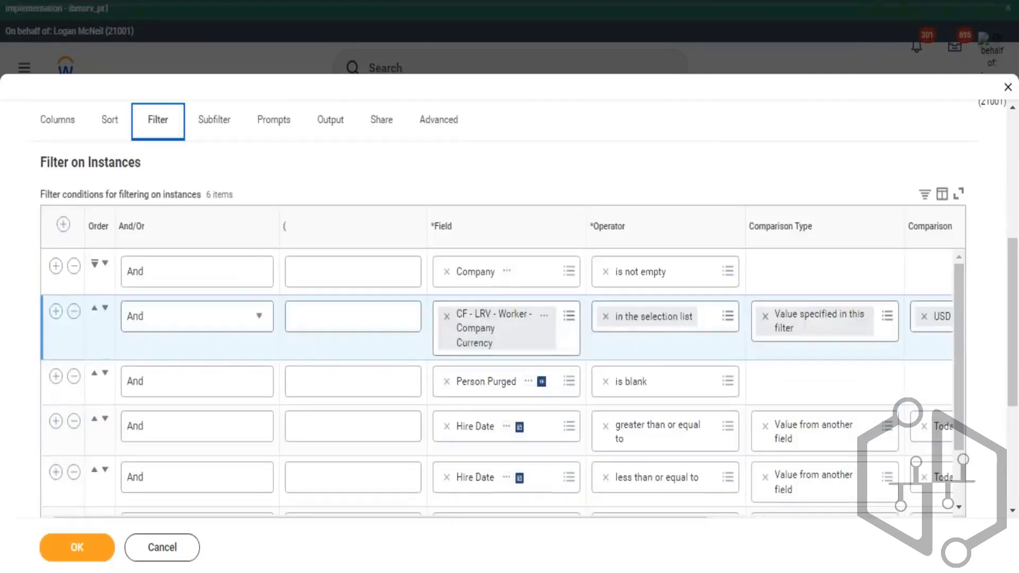
scroll(155, 222, "up", 5)
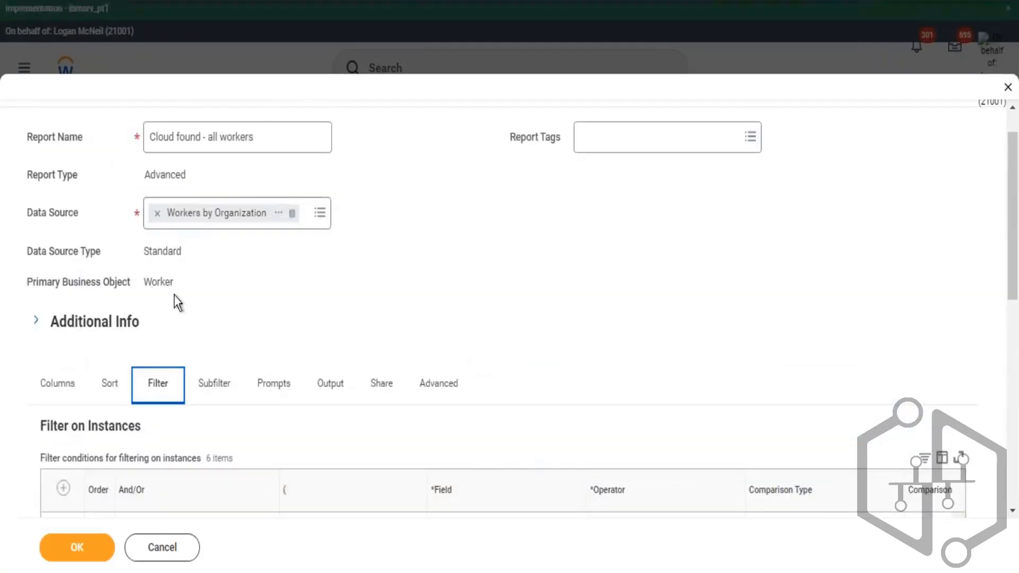
left_click_drag(152, 282, 169, 289)
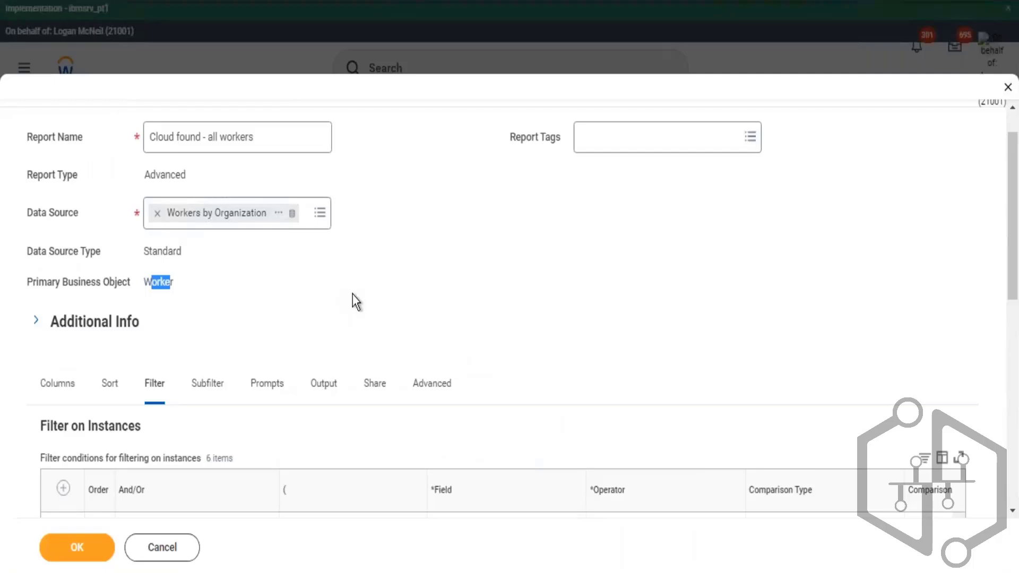
scroll(352, 294, "down", 3)
left_click(205, 210)
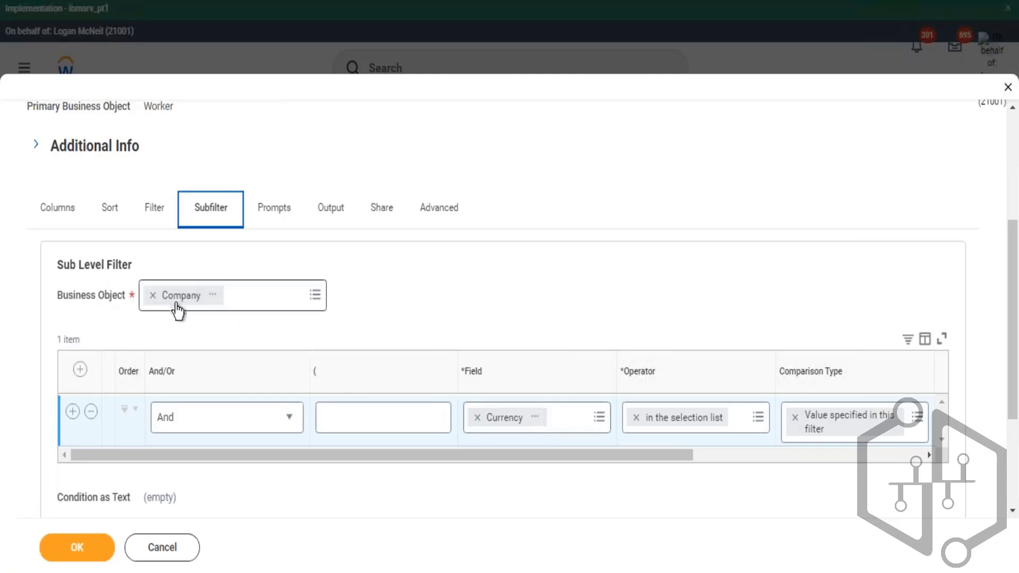
left_click_drag(72, 293, 108, 299)
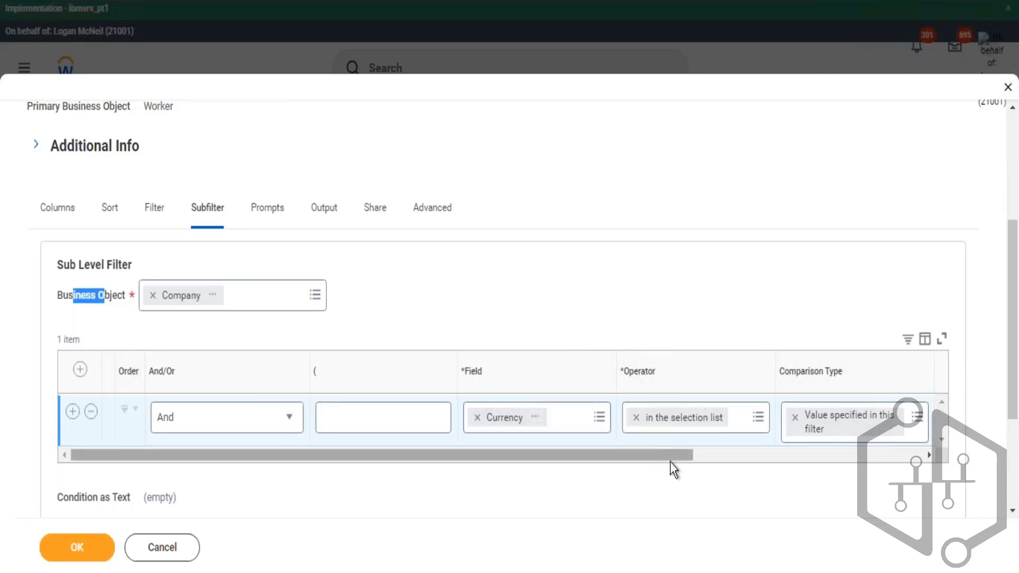
left_click_drag(666, 457, 486, 479)
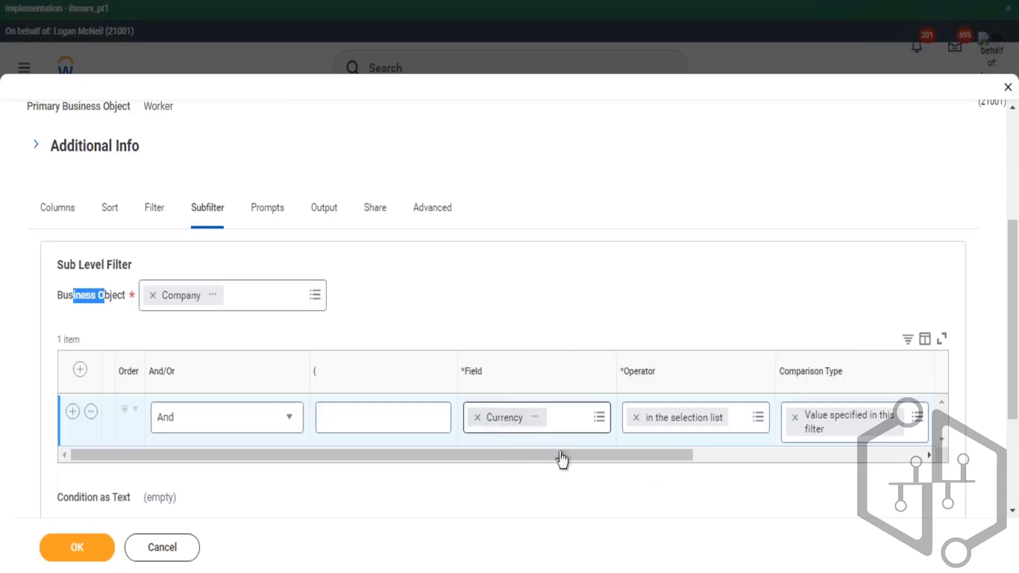
left_click(155, 213)
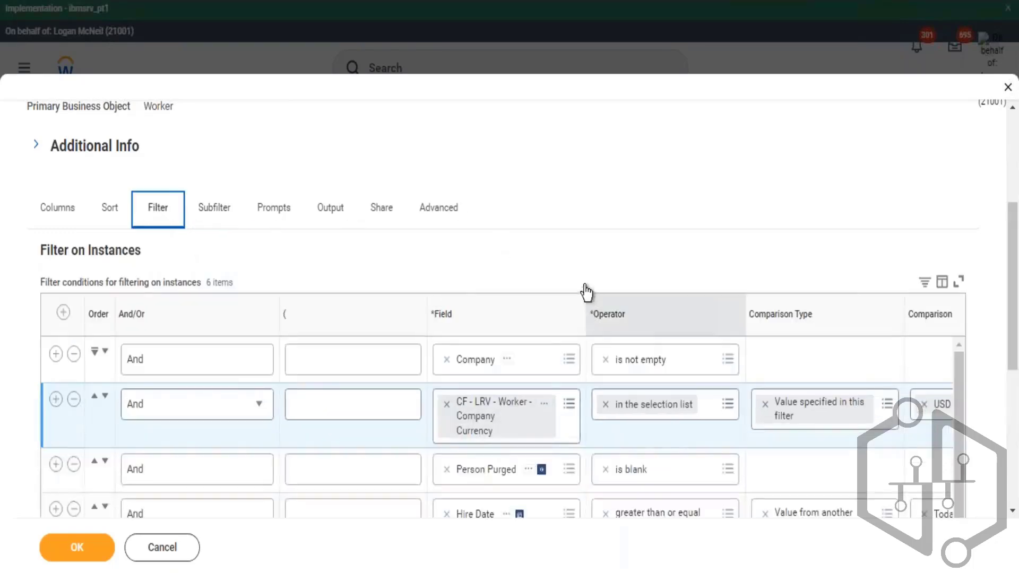
left_click(214, 208)
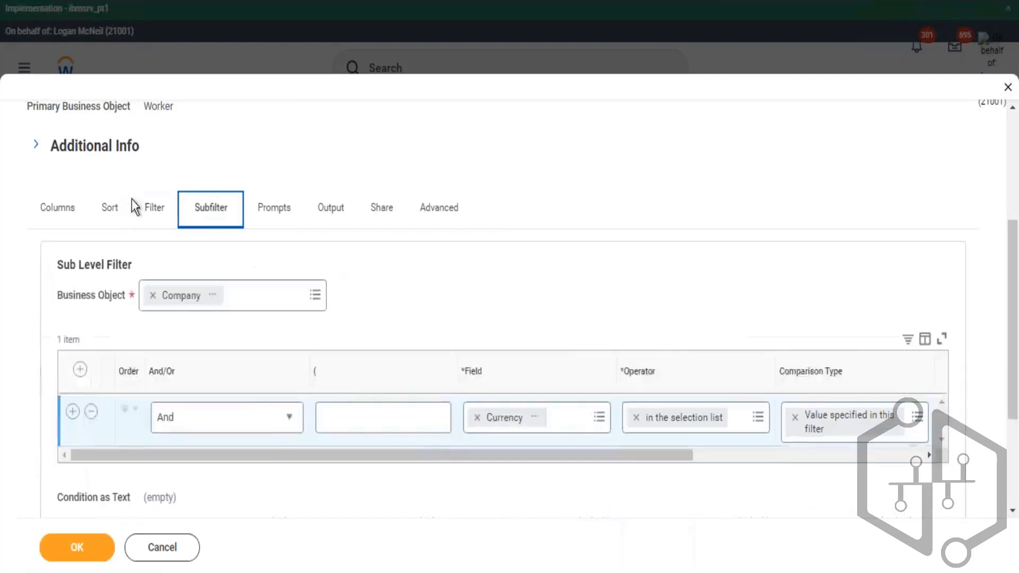
scroll(255, 349, "down", 3)
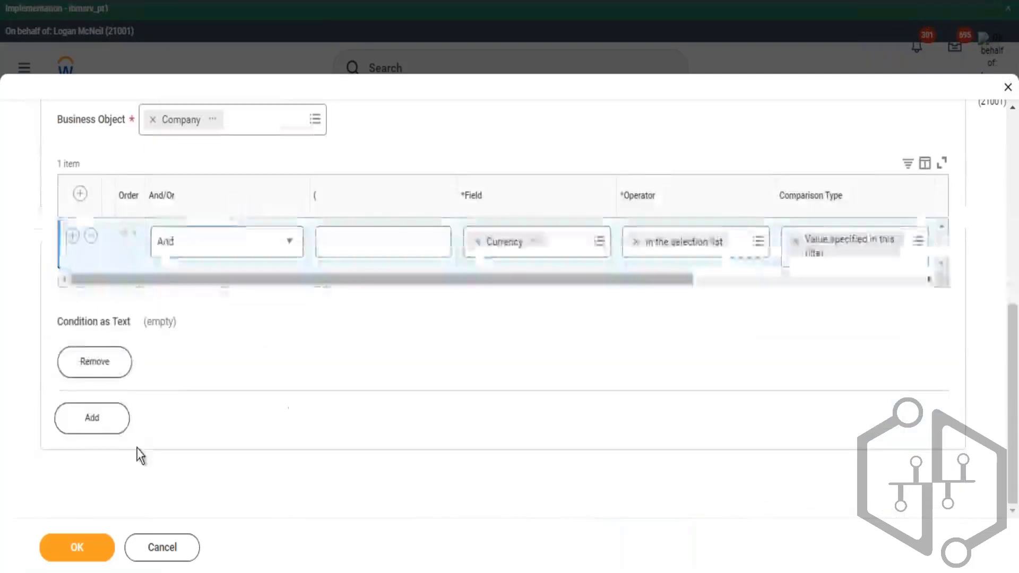
- Remove the Company subfilter and delete the Company is not empty condition from the filter
left_click(96, 366)
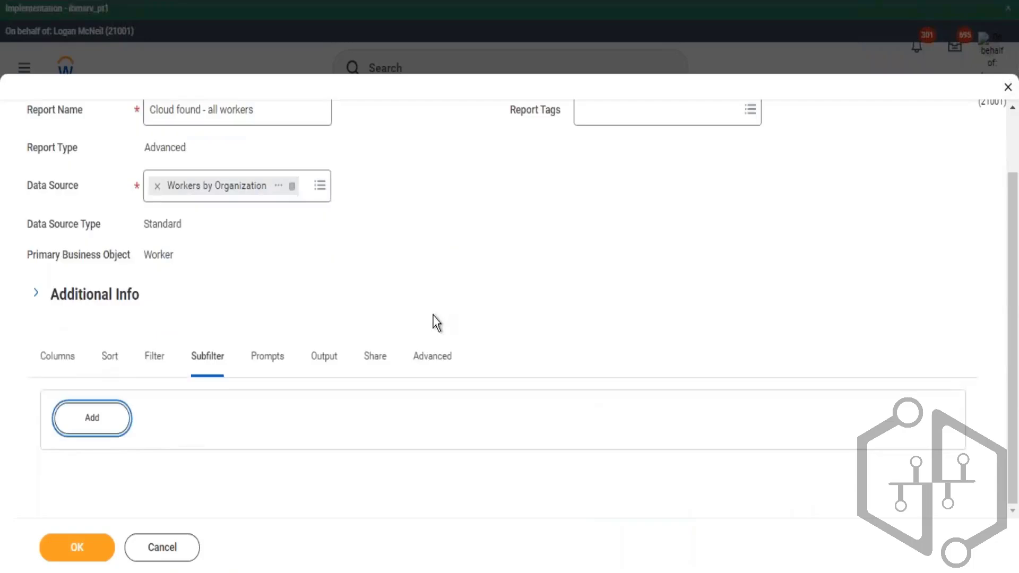
left_click(169, 356)
scroll(520, 287, "down", 5)
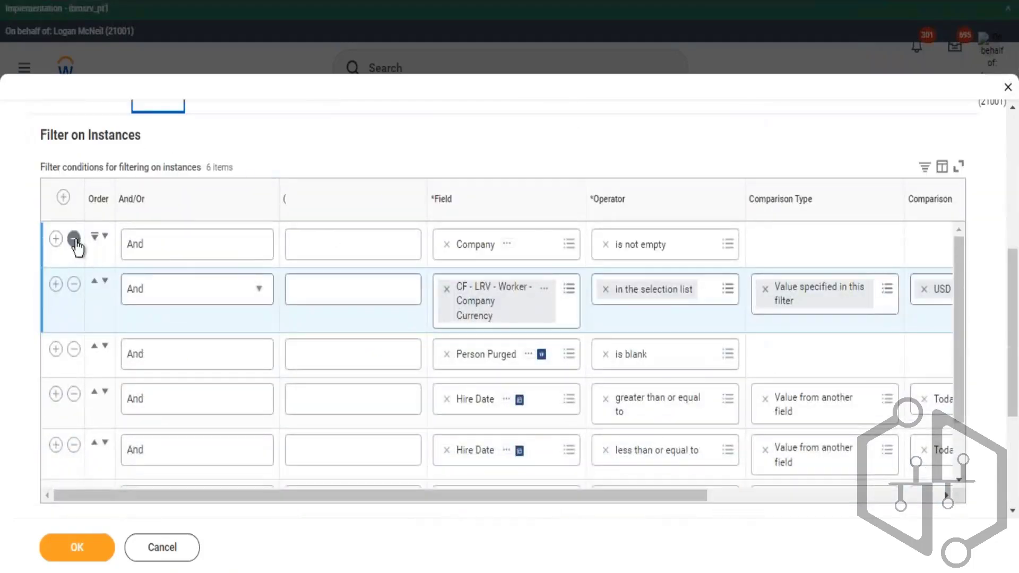
left_click(76, 242)
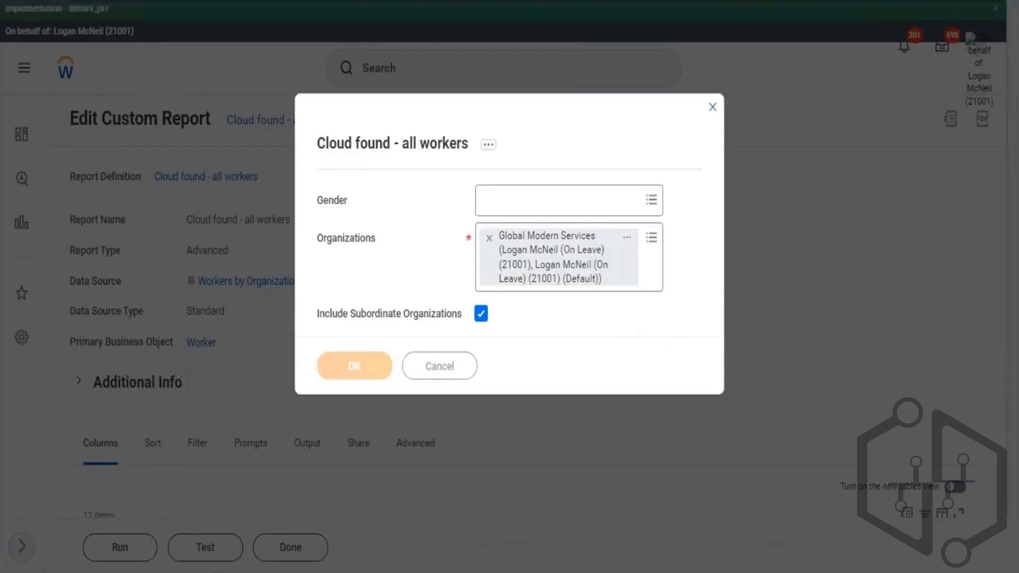
- Examine the Company Subtype column in the report results
scroll(706, 80, "down", 2)
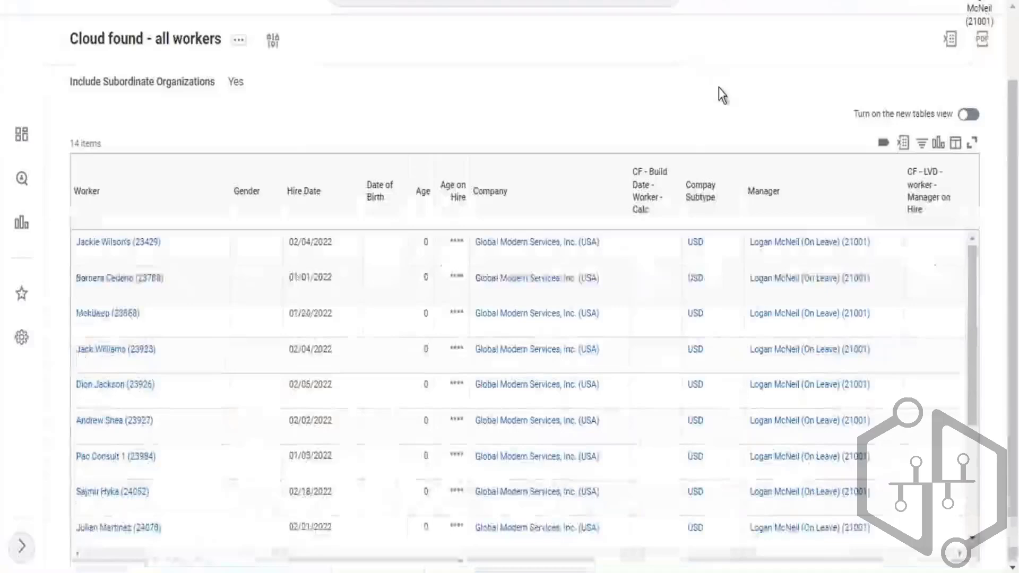
triple_click(714, 207)
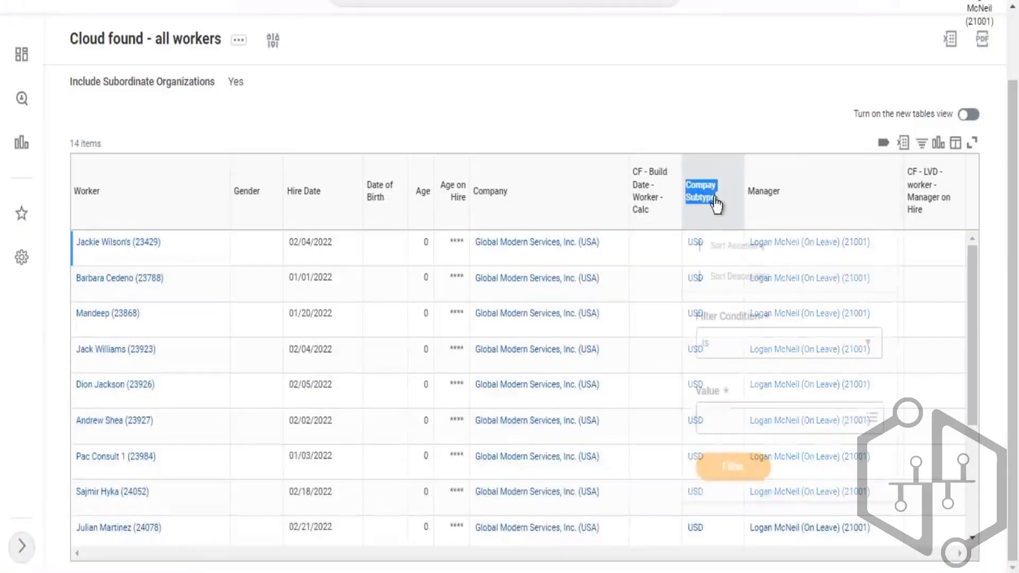
- Check the report's item count and the Company Subtype values for the listed workers
left_click(719, 120)
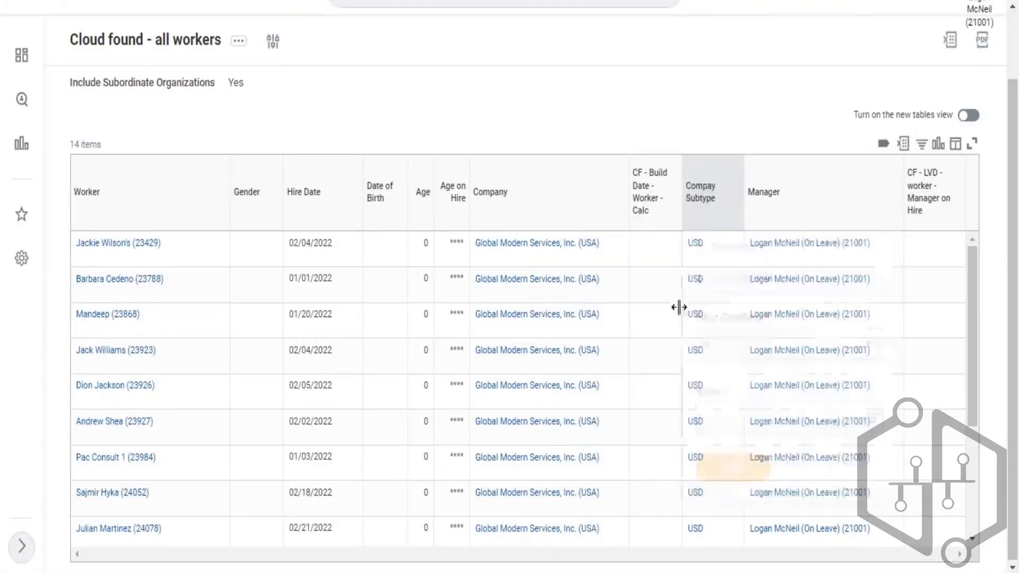
triple_click(696, 199)
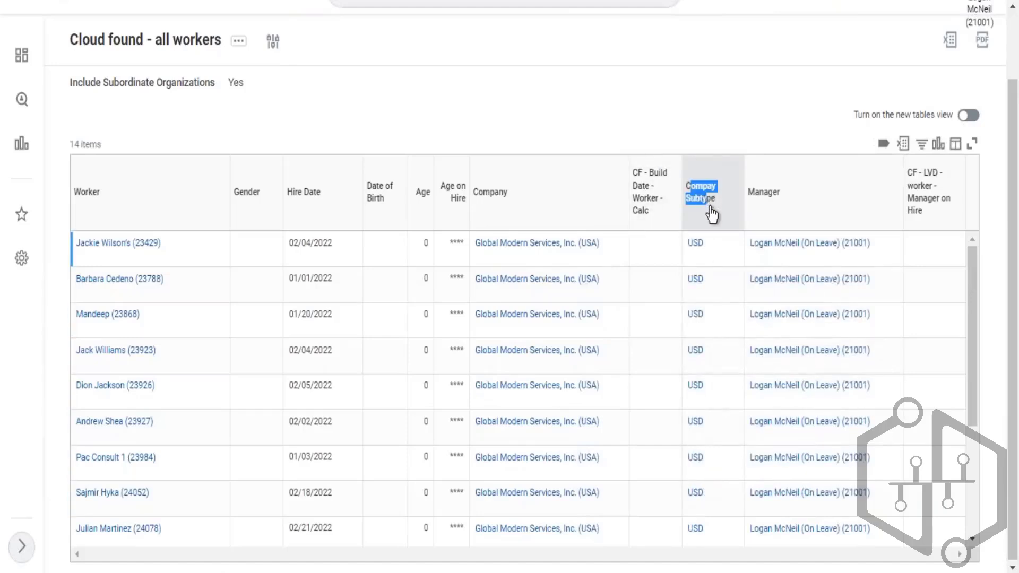
triple_click(104, 146)
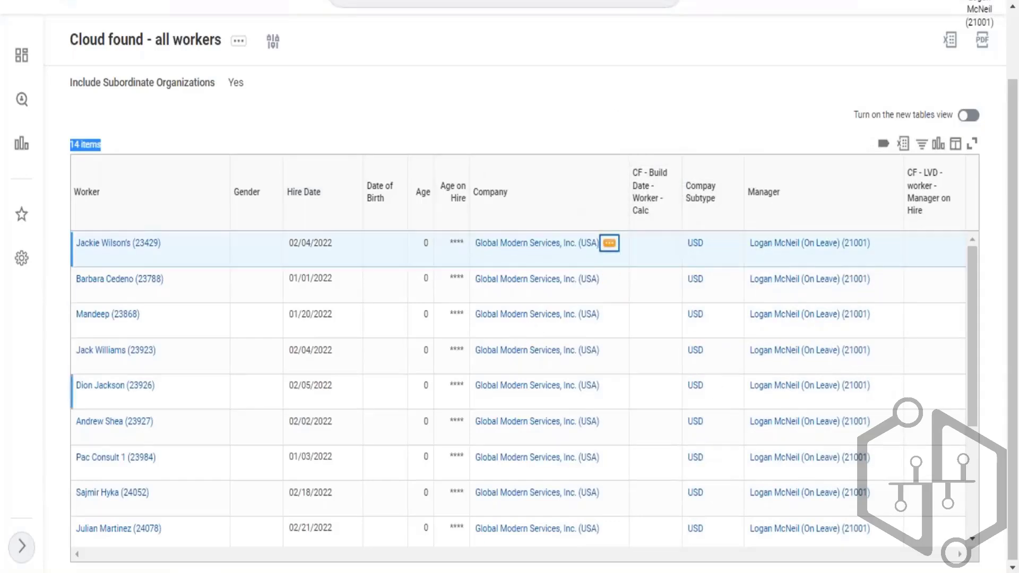
scroll(708, 403, "down", 4)
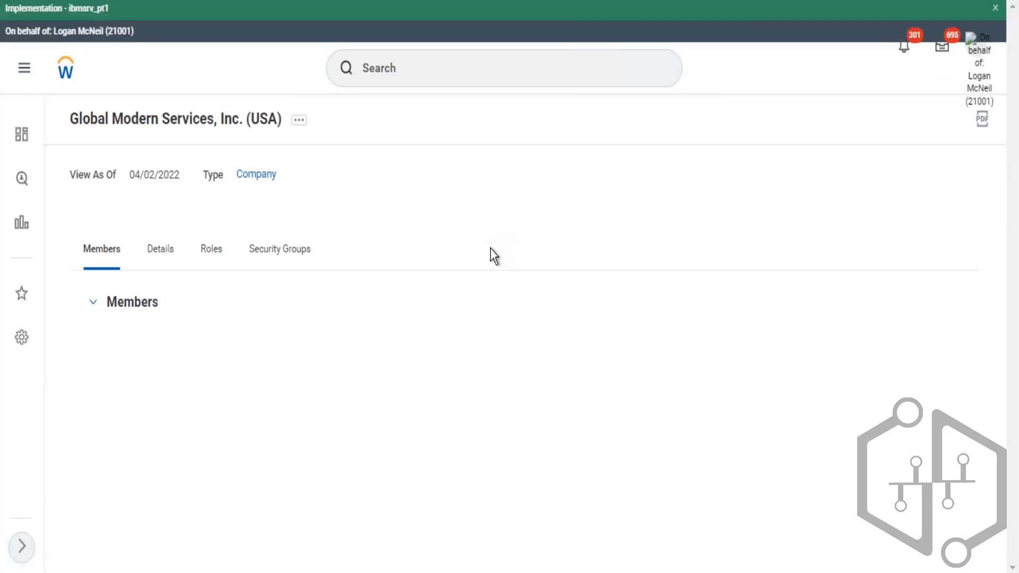
- Open the Global Modern Services, Inc. (USA) company's Details tab to check its Company Currency
left_click(165, 251)
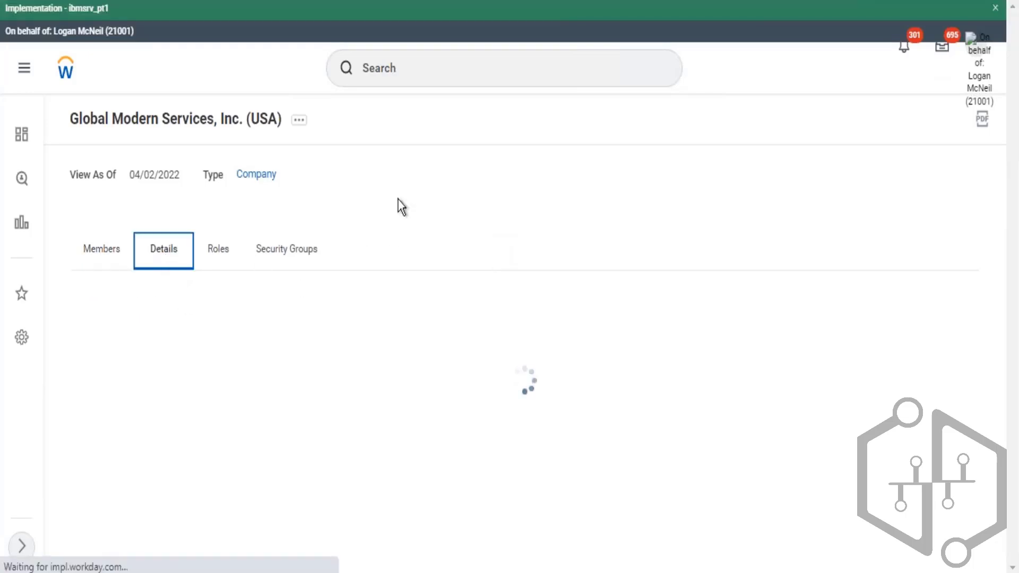
scroll(439, 264, "down", 2)
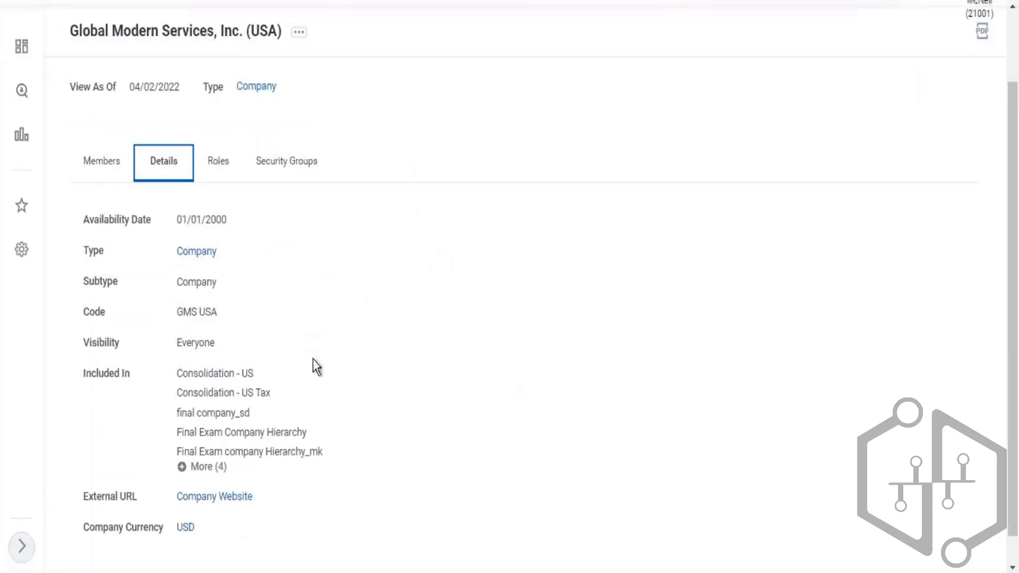
left_click(169, 524)
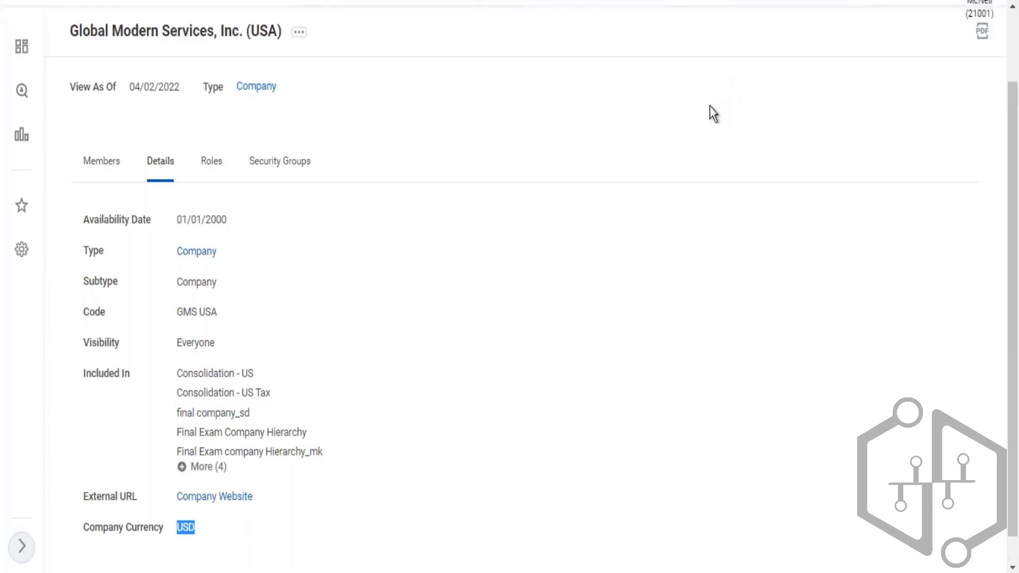
key("ctrl+shift+Tab")
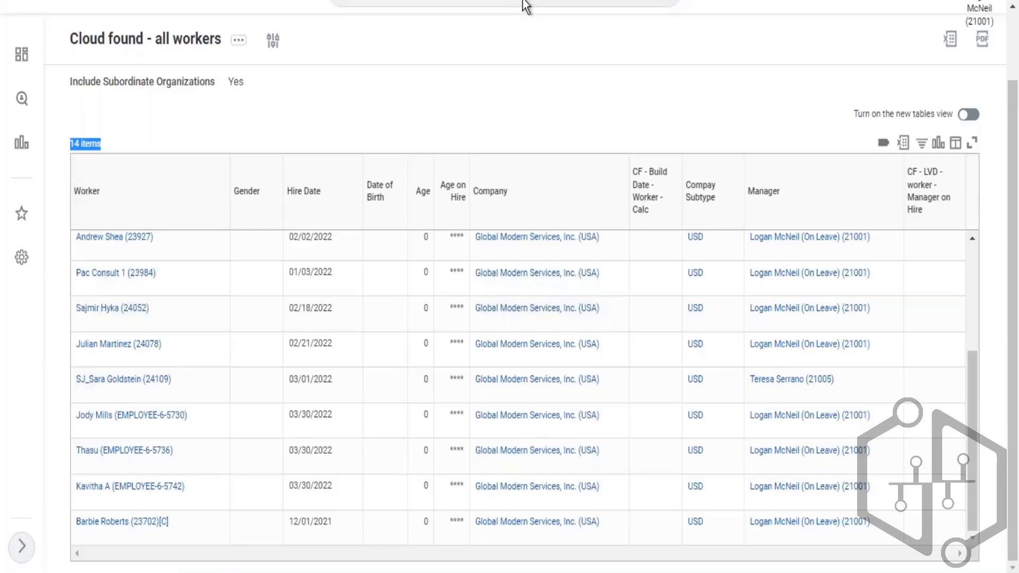
- Open the Cloud found - all workers custom report for editing and add a new subfilter
left_click(239, 41)
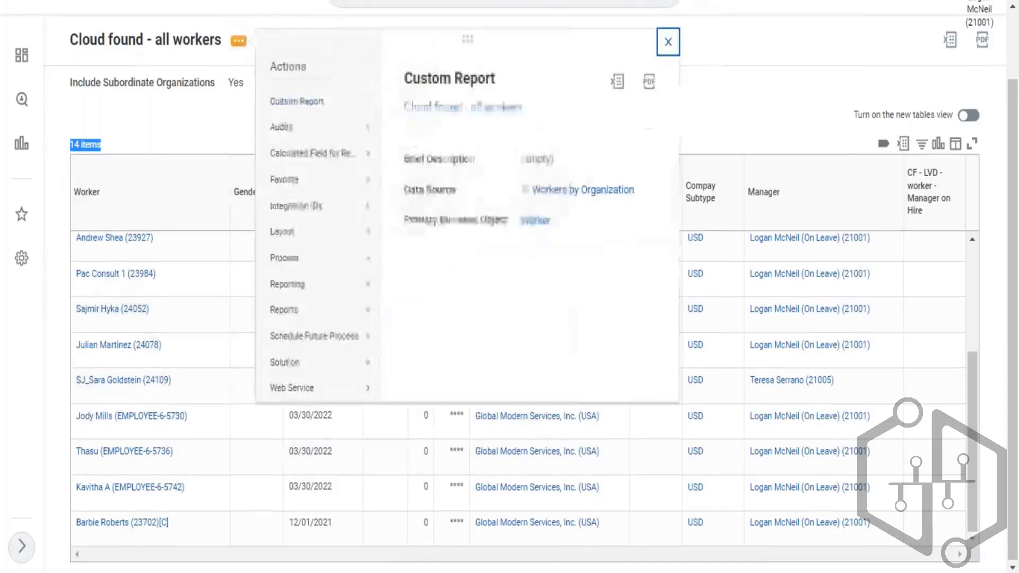
mouse_move(319, 101)
left_click(416, 103)
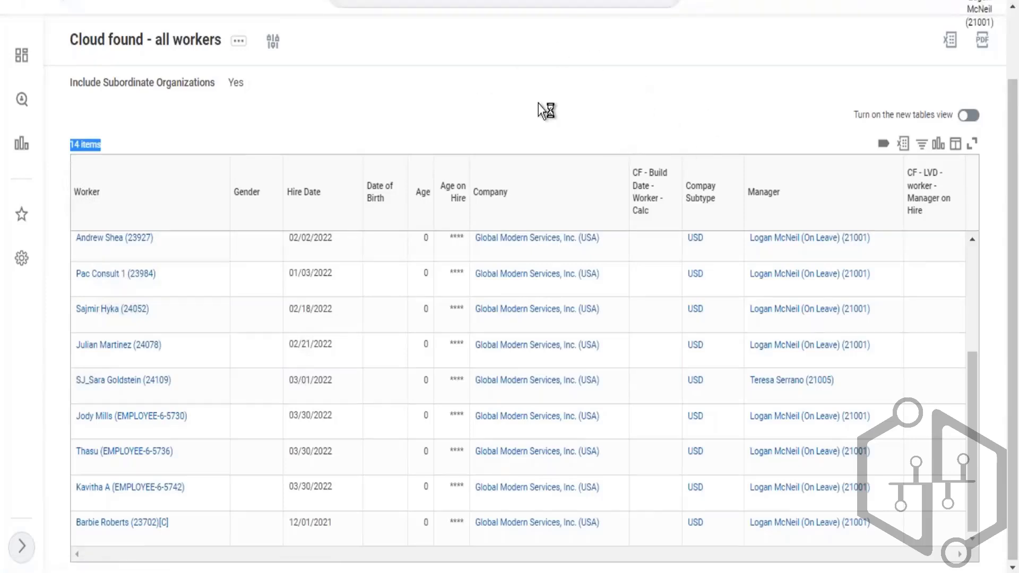
scroll(218, 381, "down", 3)
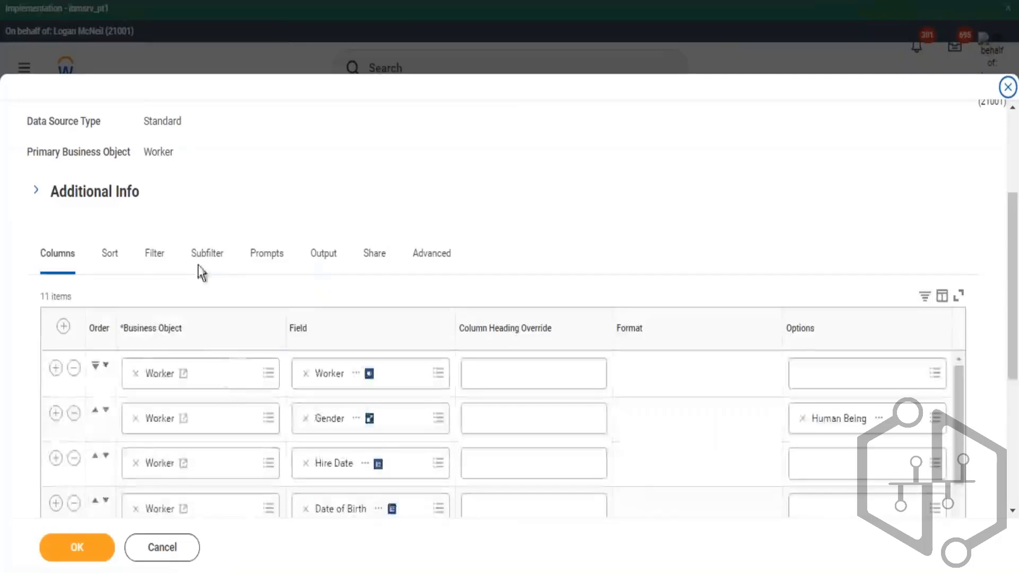
left_click(212, 259)
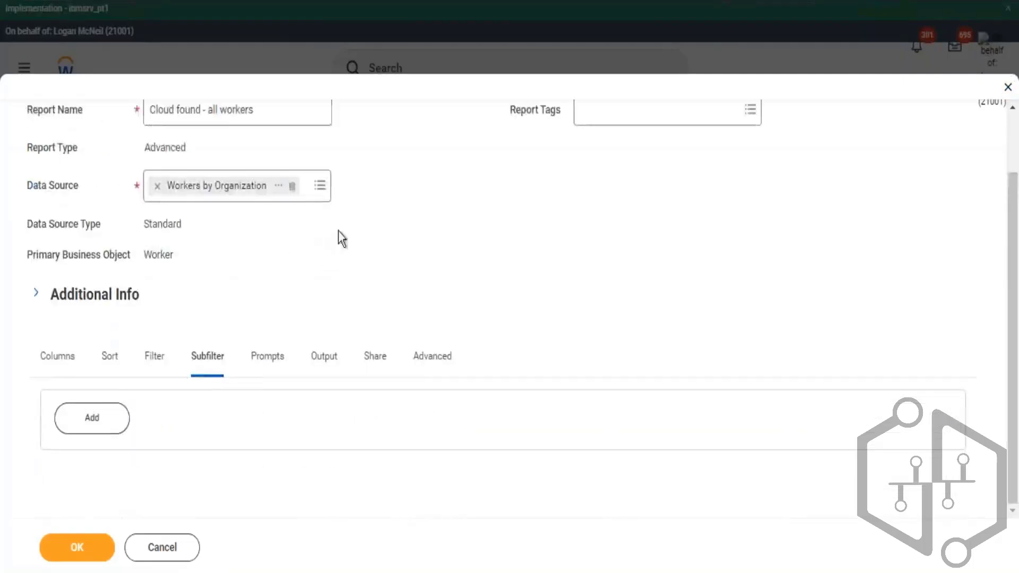
left_click(97, 405)
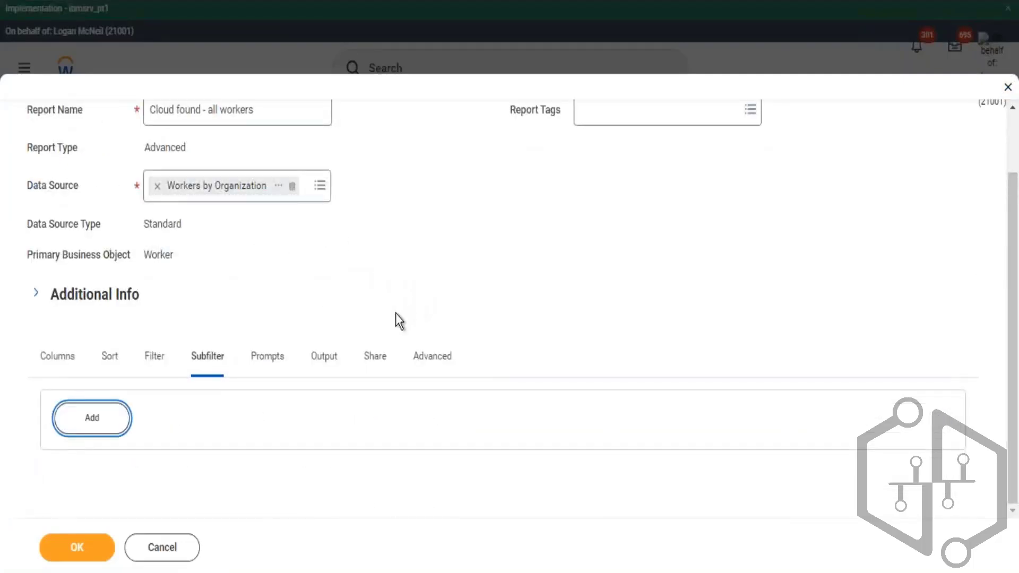
- Set the subfilter's business object to Organization Assignments
scroll(425, 318, "down", 5)
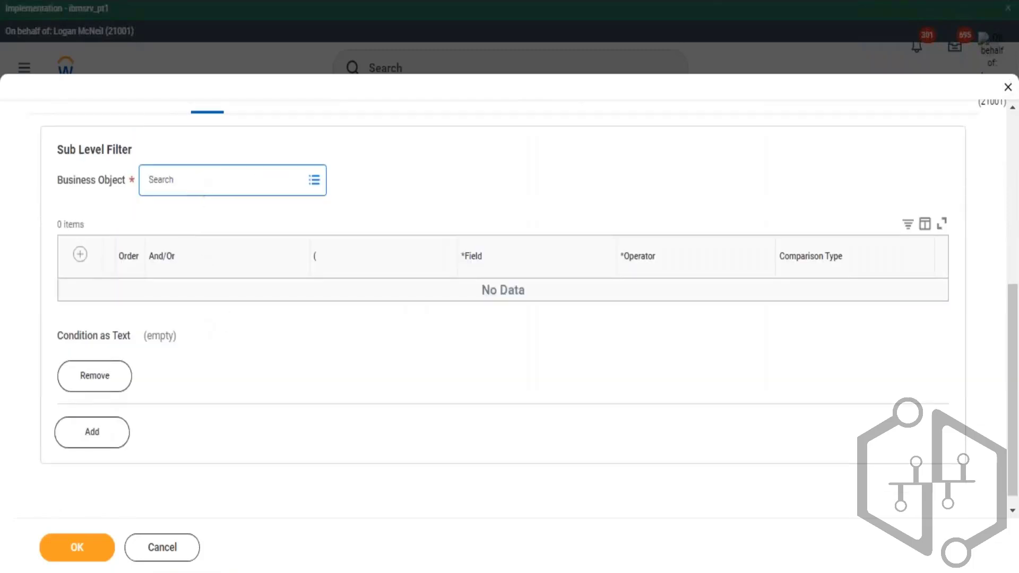
type("organ")
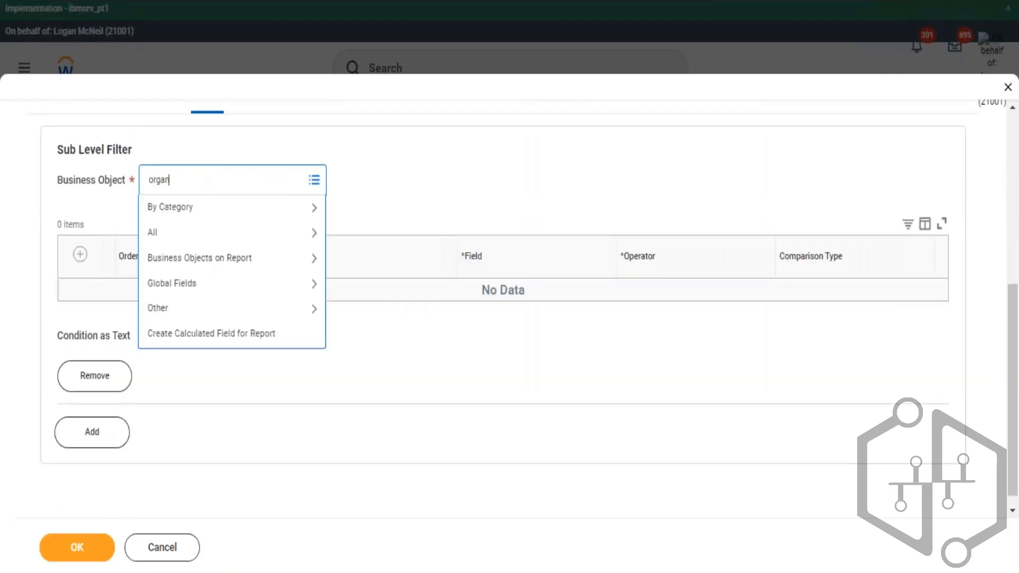
type("ization")
key("Return")
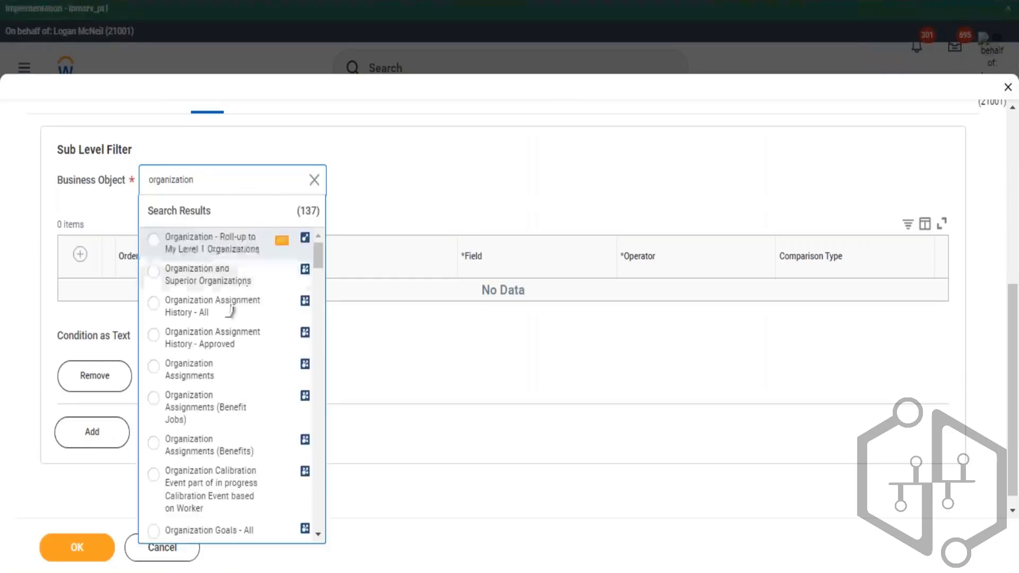
scroll(234, 377, "down", 2)
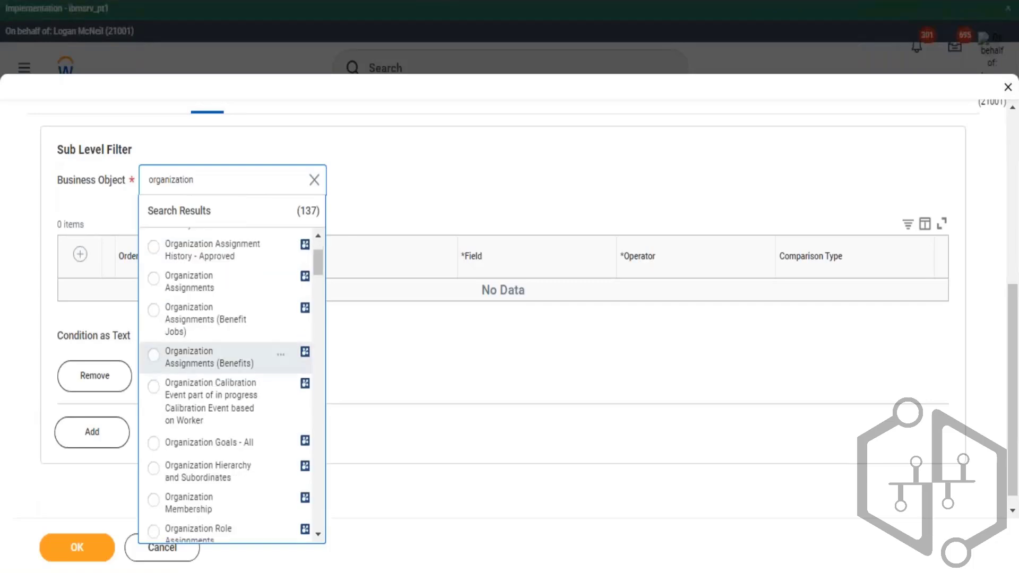
scroll(251, 378, "down", 4)
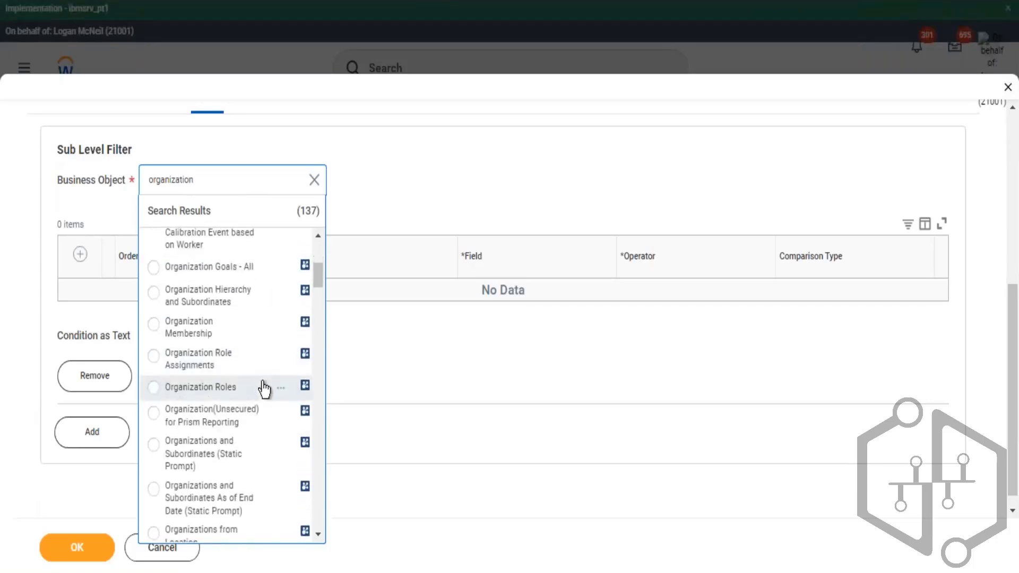
scroll(274, 389, "down", 2)
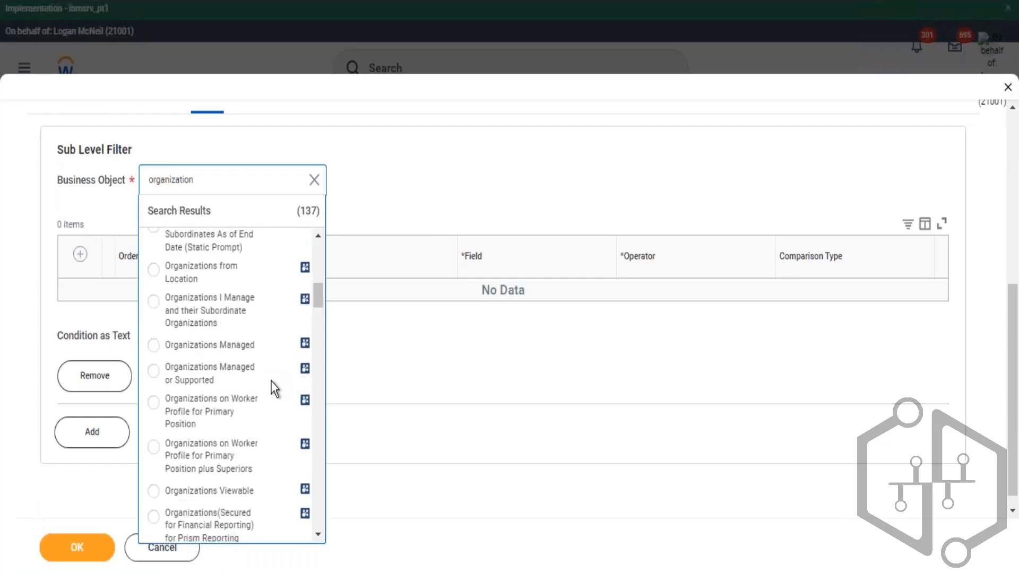
scroll(274, 389, "down", 8)
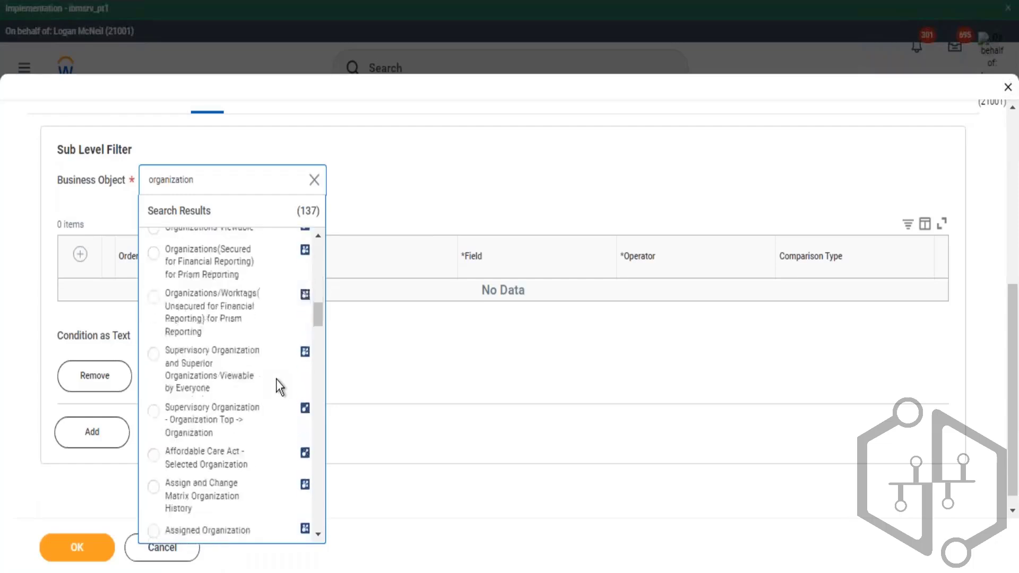
scroll(275, 372, "down", 2)
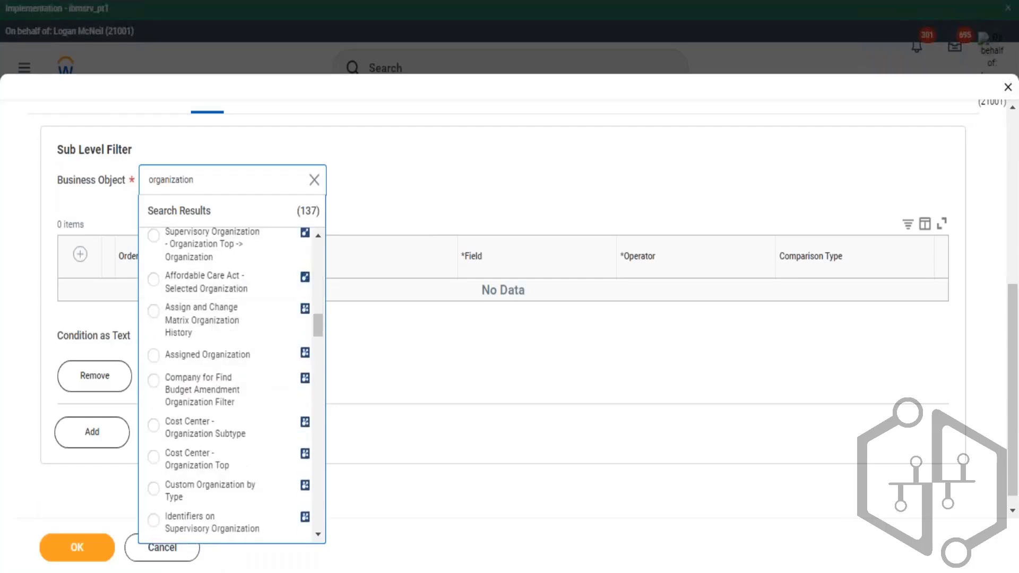
scroll(272, 358, "down", 6)
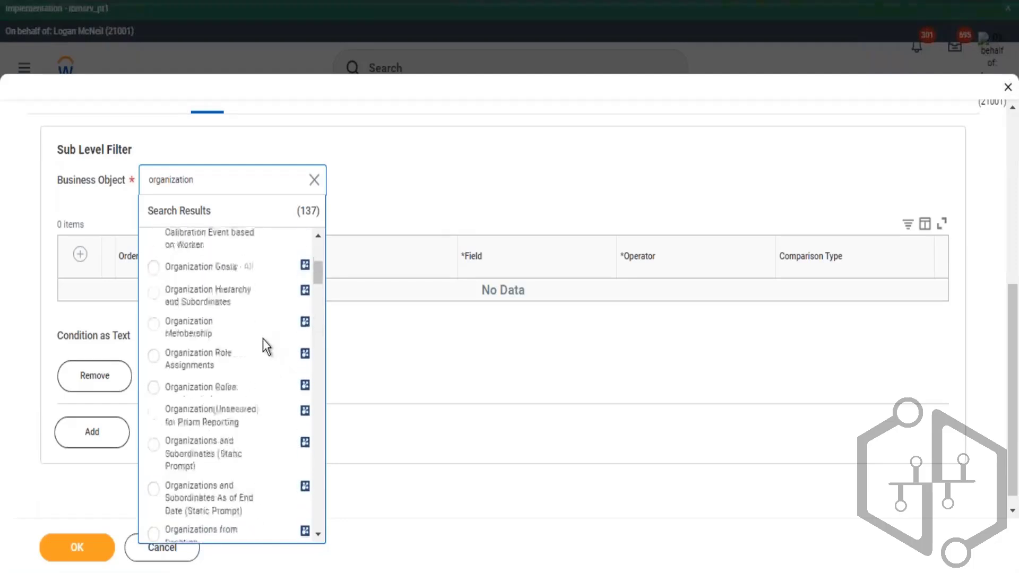
scroll(249, 321, "up", 2)
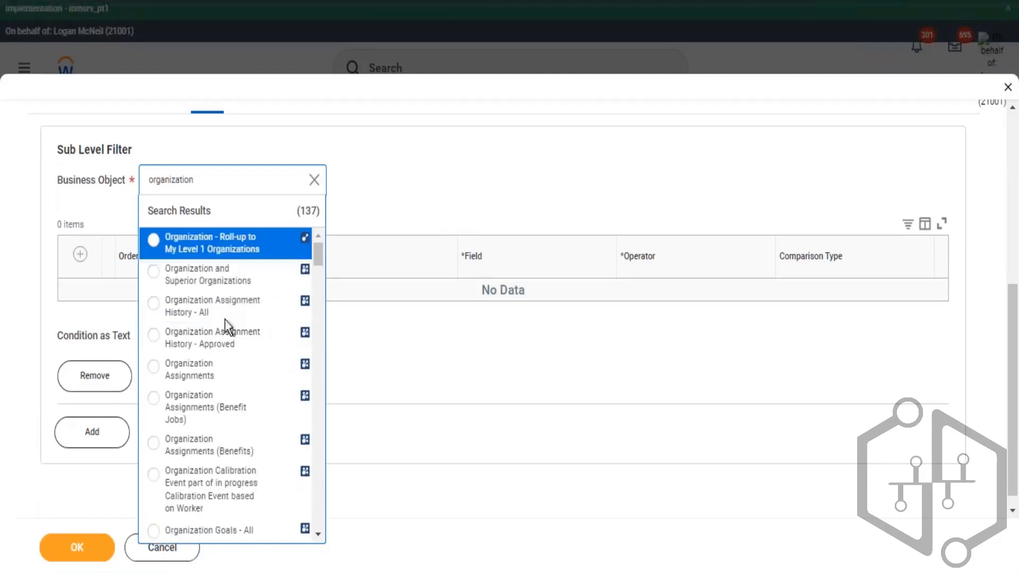
left_click(312, 367)
- Add a condition row to the subfilter and set its field to Company Hierarchy
left_click(80, 254)
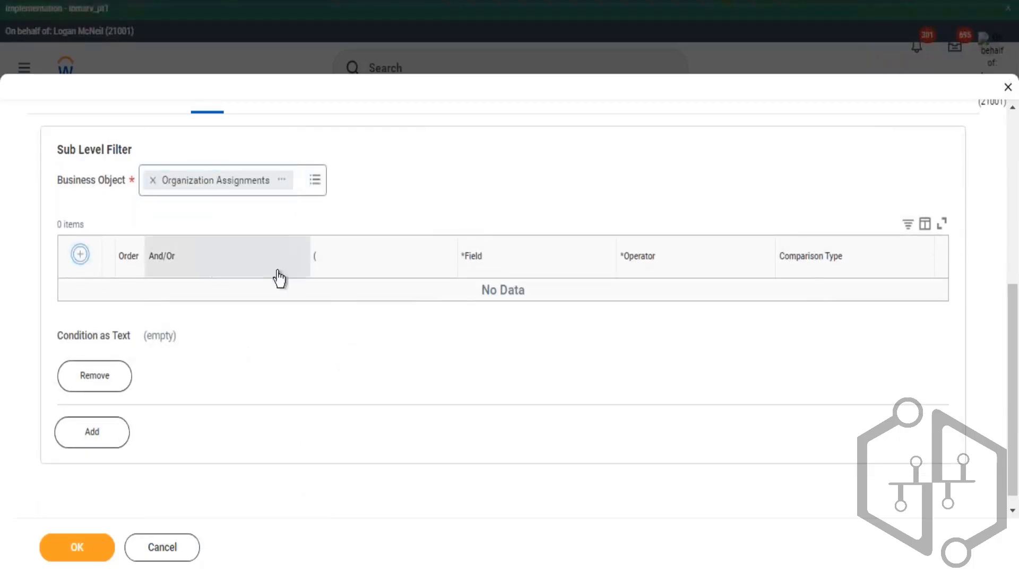
left_click(479, 308)
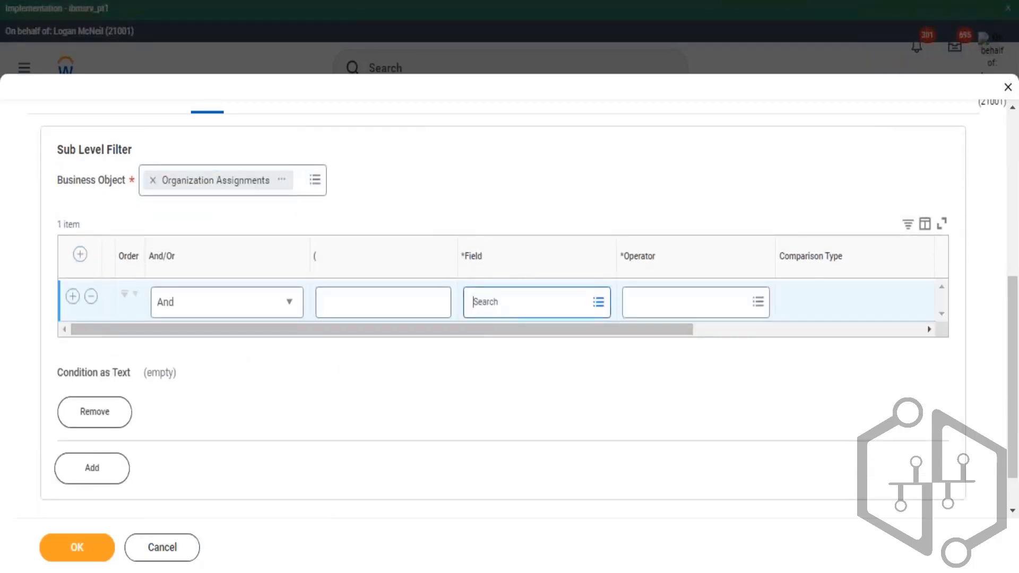
type("sup org")
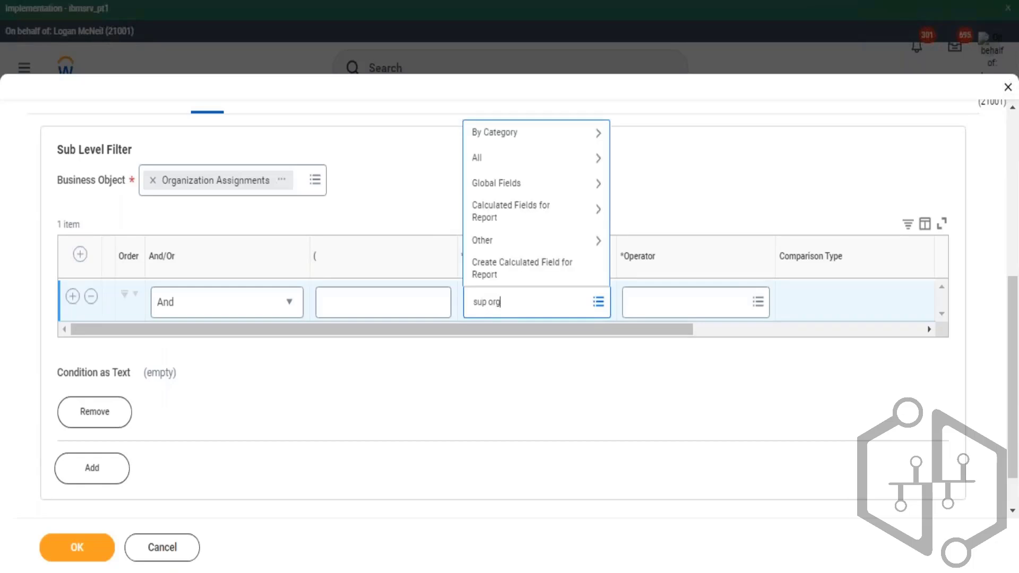
key("Return")
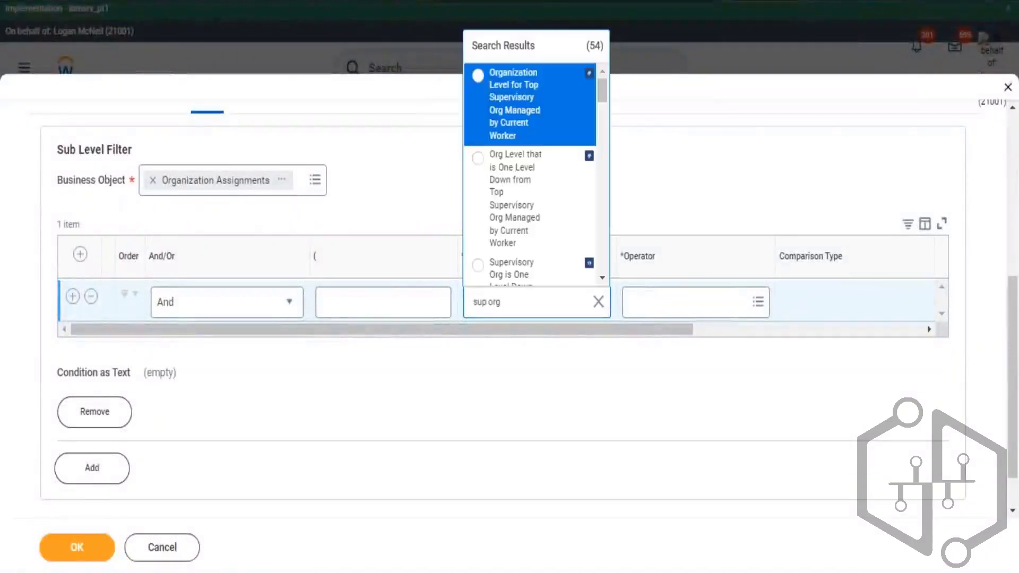
left_click(602, 305)
type("ccmpan")
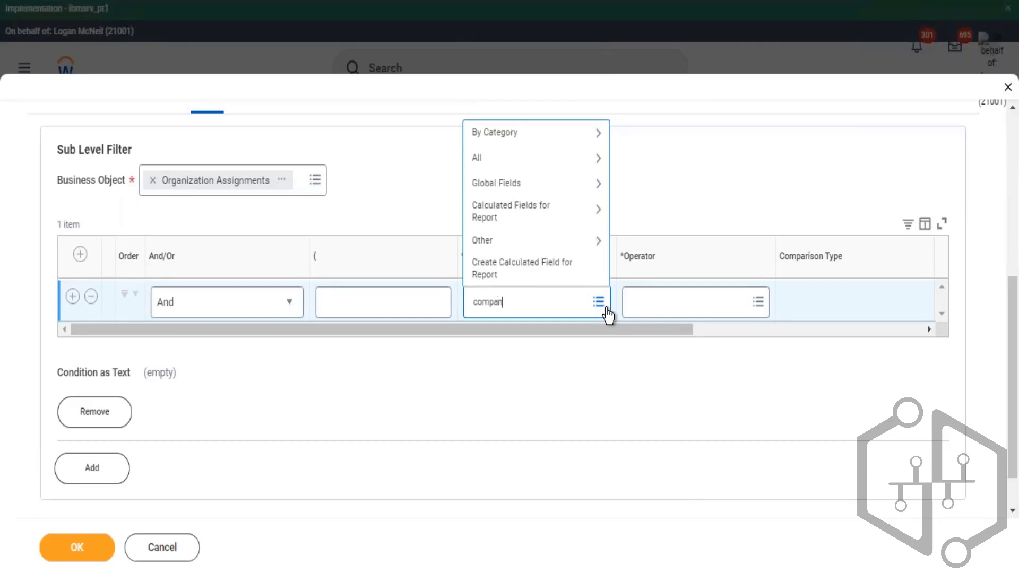
type("y7")
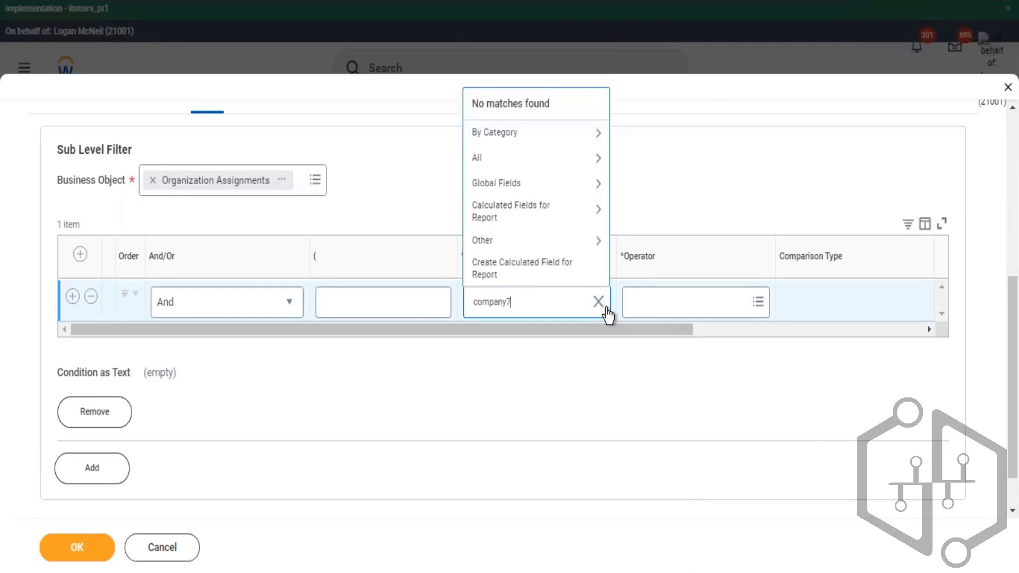
key("BackSpace")
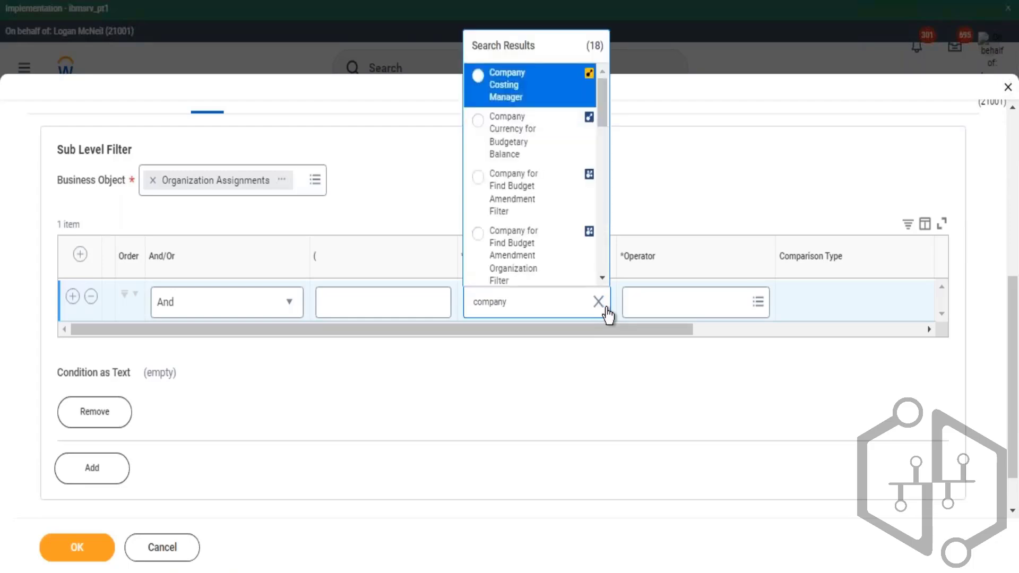
key("Down")
key("Down")
key("Down")
key("Down")
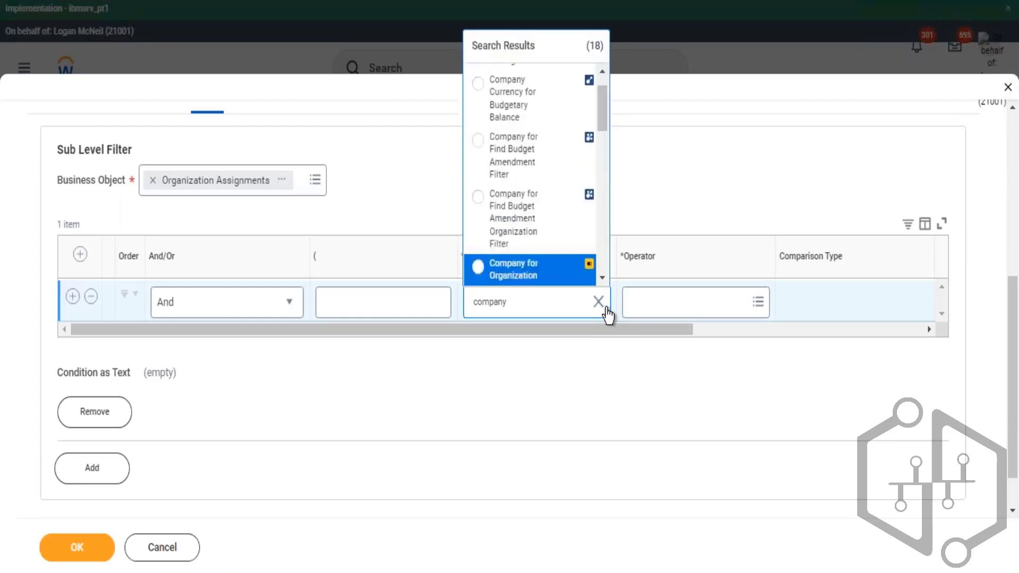
key("Down")
key("Down")
key("Down")
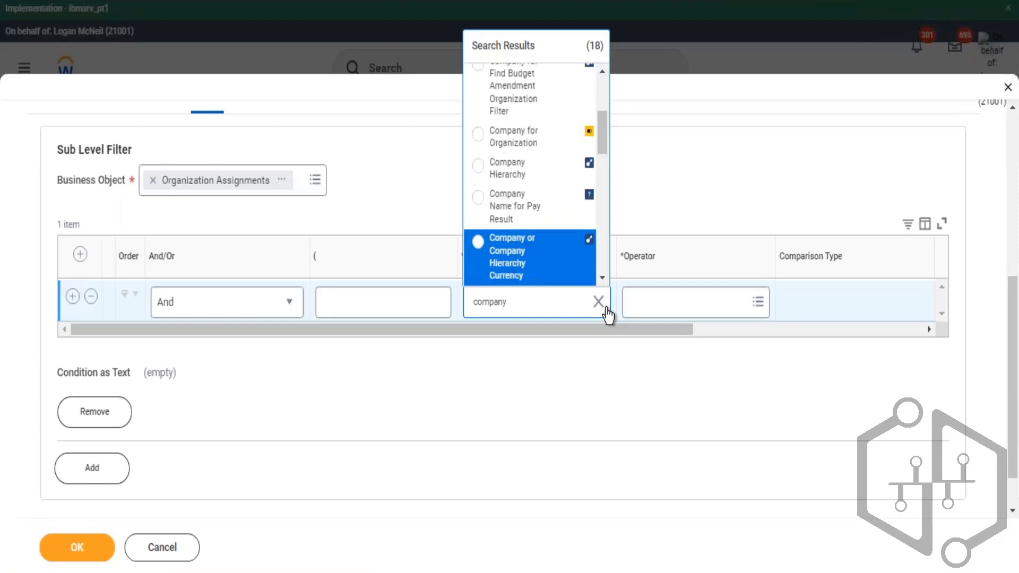
key("Up")
key("Up")
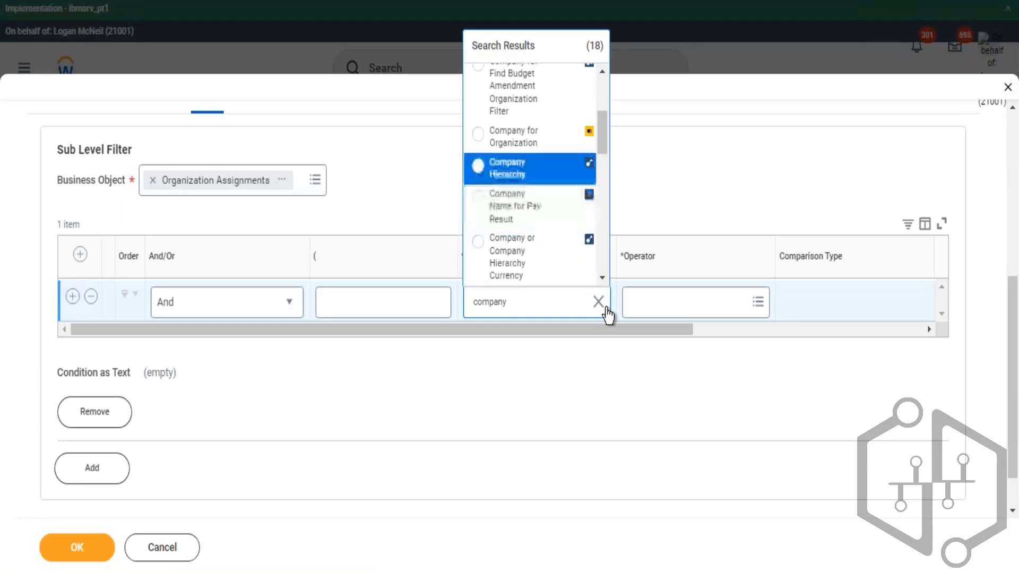
key("Return")
- Set the Company Hierarchy condition's operator to in the selection list and open its comparison value list
key("Tab")
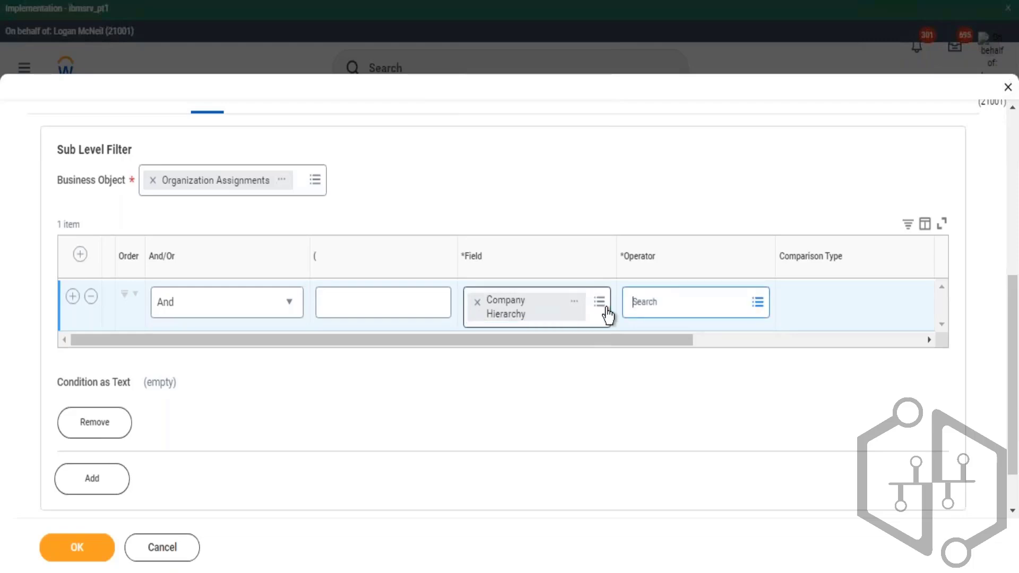
key("Return")
key("Return")
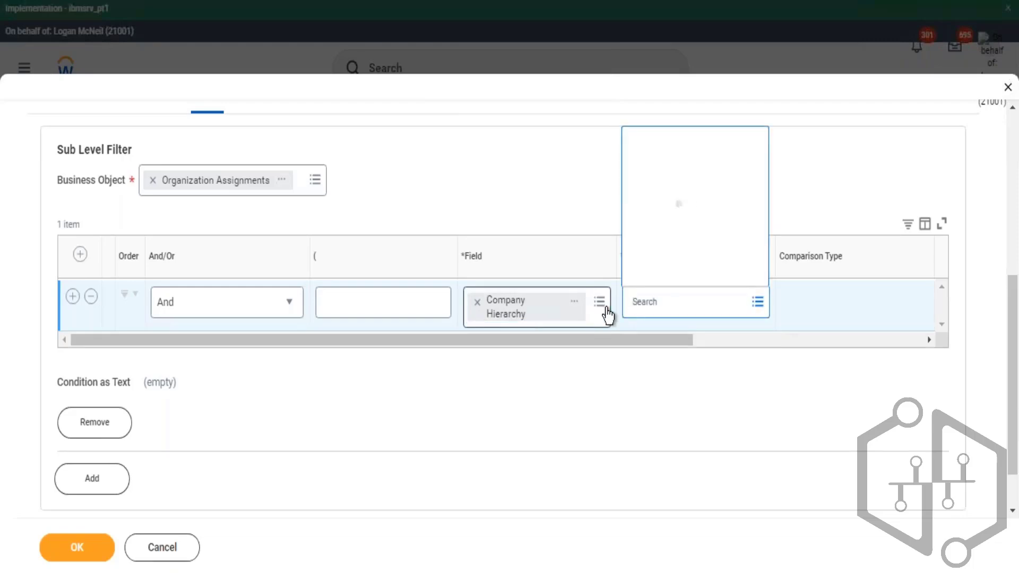
key("Return")
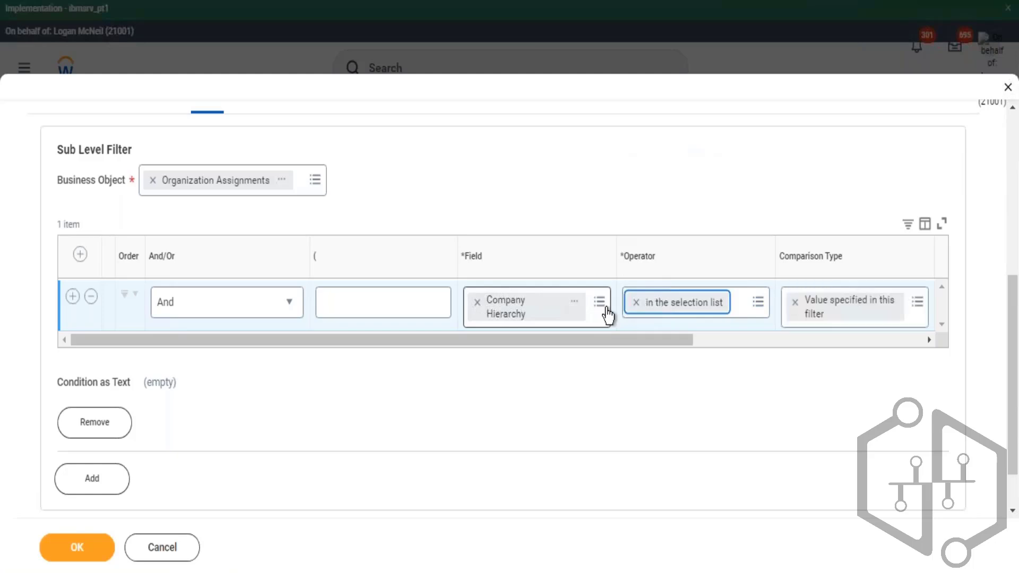
key("Tab")
key("Tab")
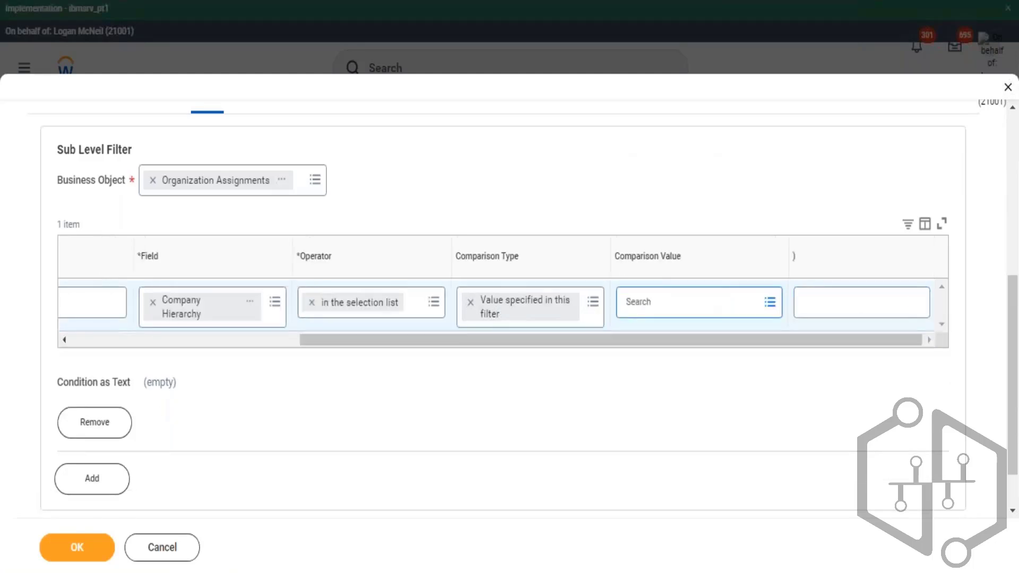
key("Return")
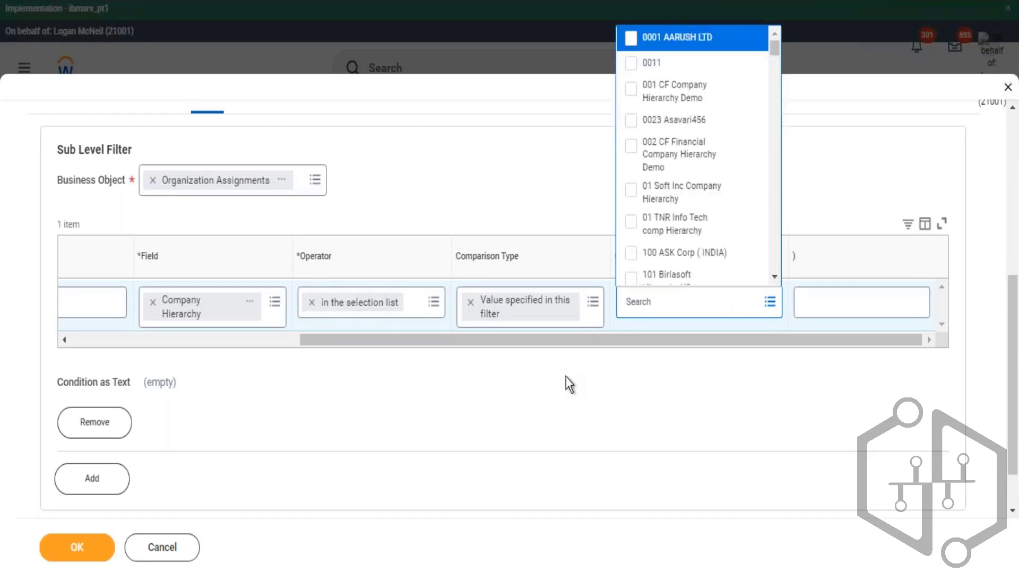
scroll(706, 229, "down", 2)
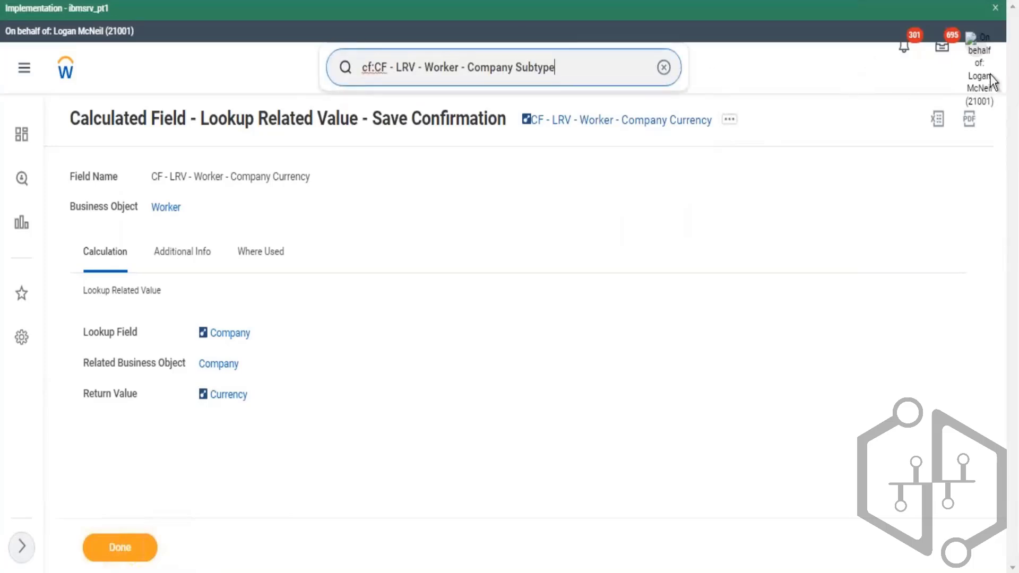
- Open the worker's company Global Modern Services, Inc. (USA) and expand the hierarchies listed on its Details tab
left_click(1007, 106)
left_click(587, 324)
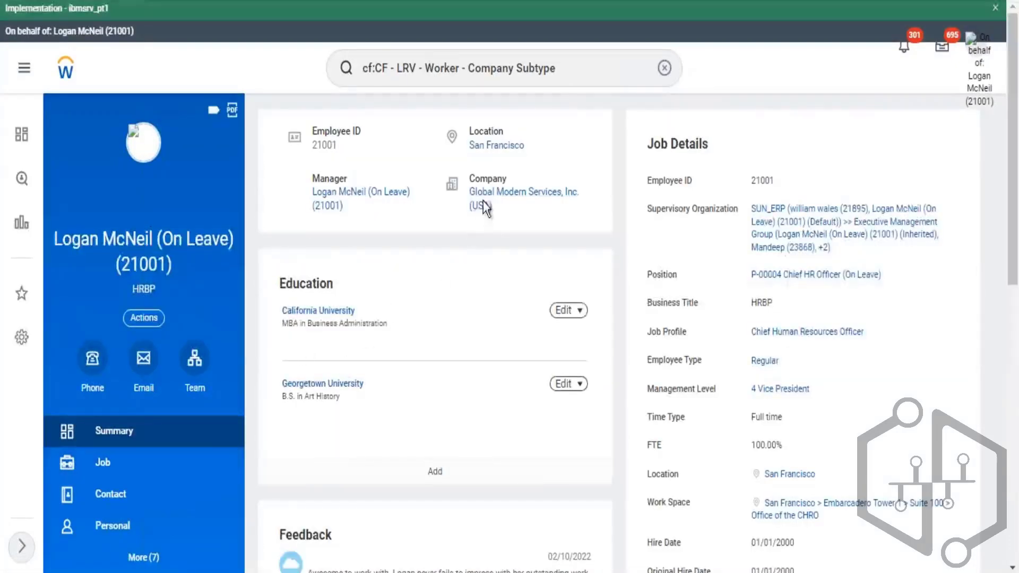
left_click(486, 207)
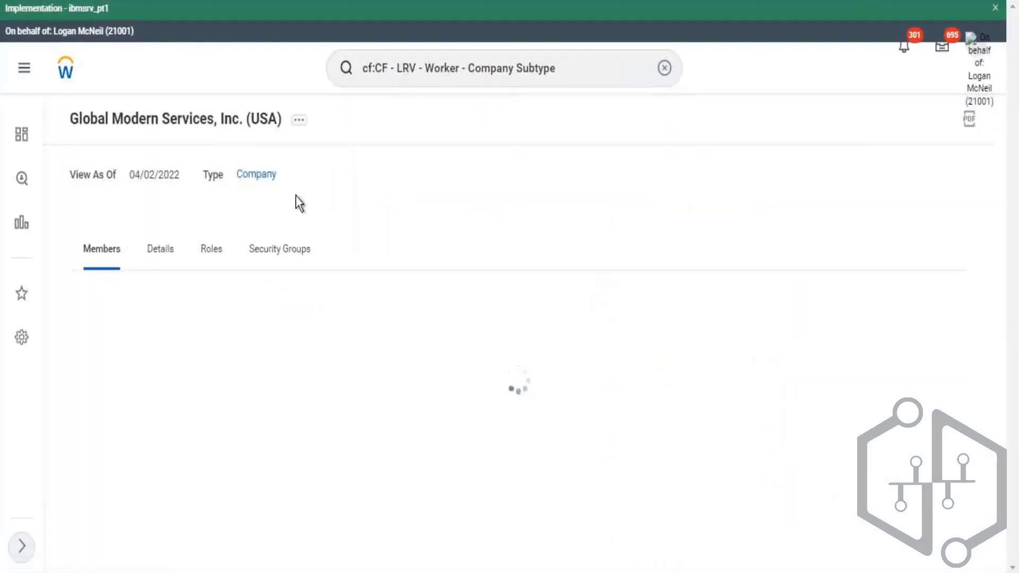
left_click(164, 260)
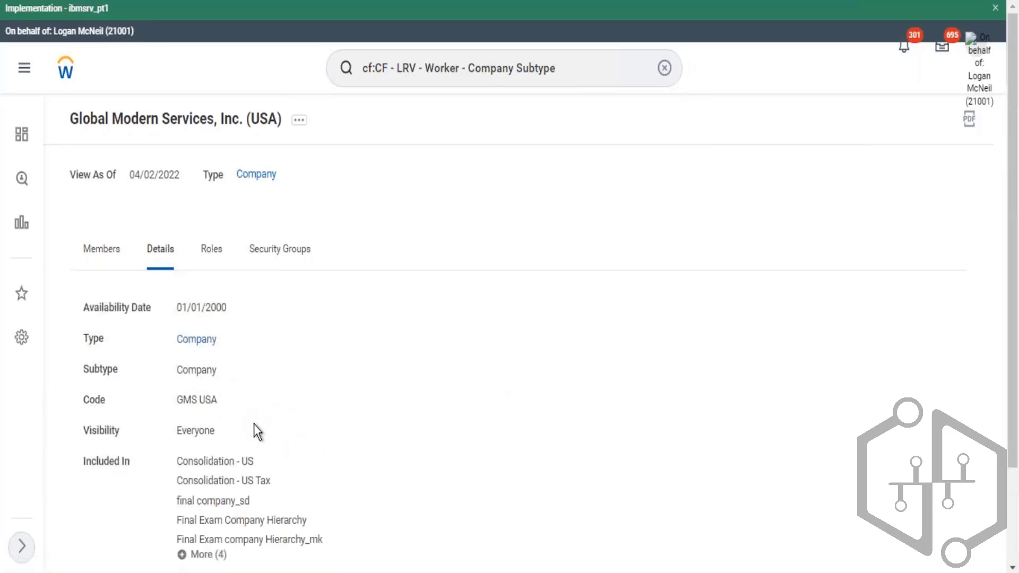
scroll(254, 425, "down", 2)
left_click(205, 466)
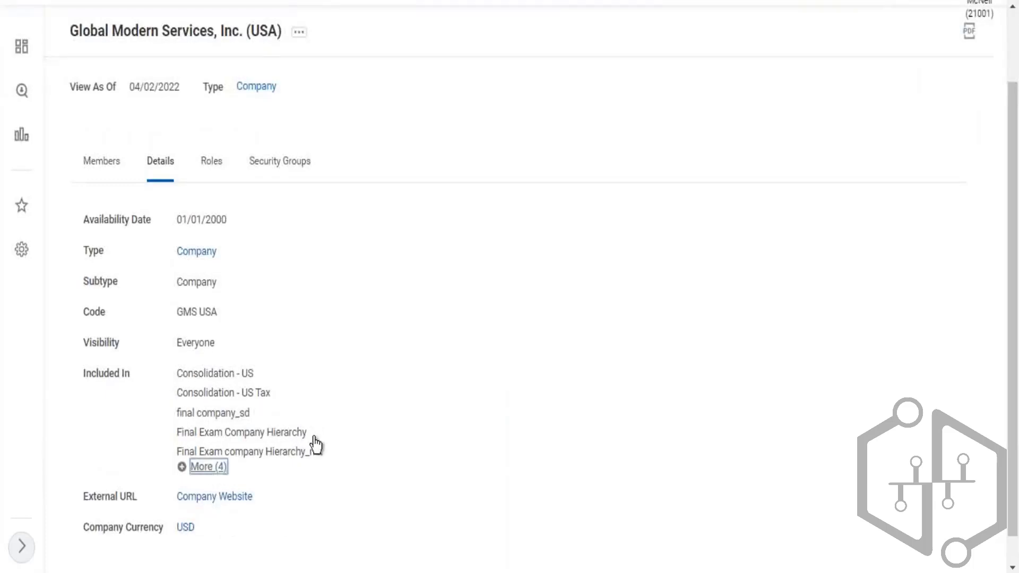
scroll(391, 414, "down", 2)
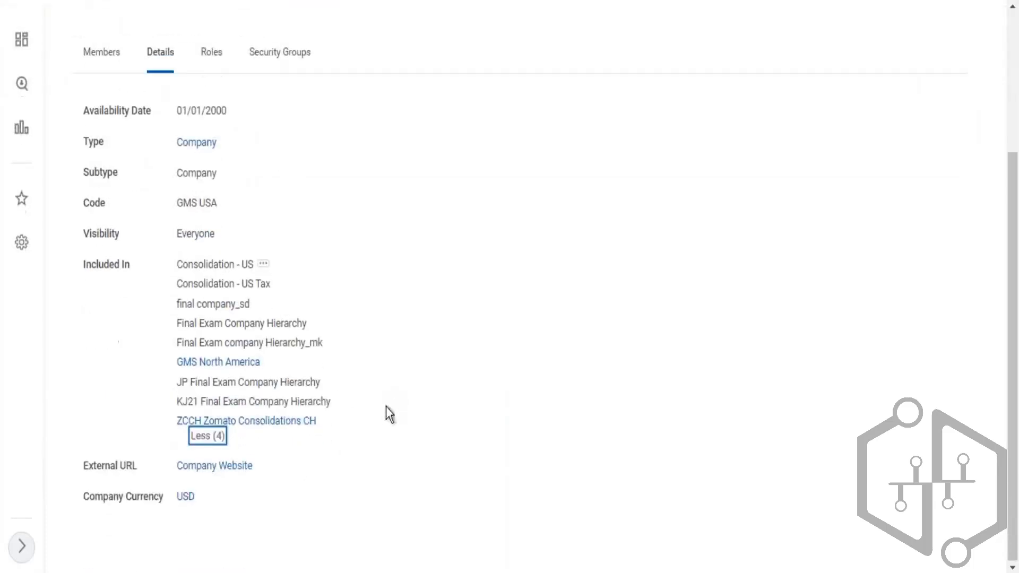
right_click(271, 365)
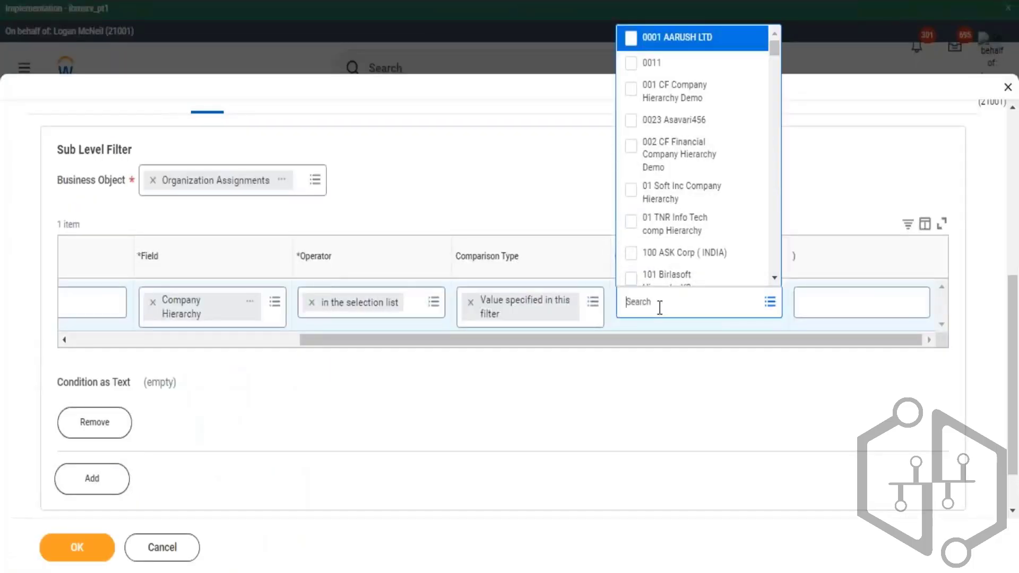
- Set the comparison values to GMS Asia Pacific, GMS EMEA, GMS Latin America and GMS North America
key("Return")
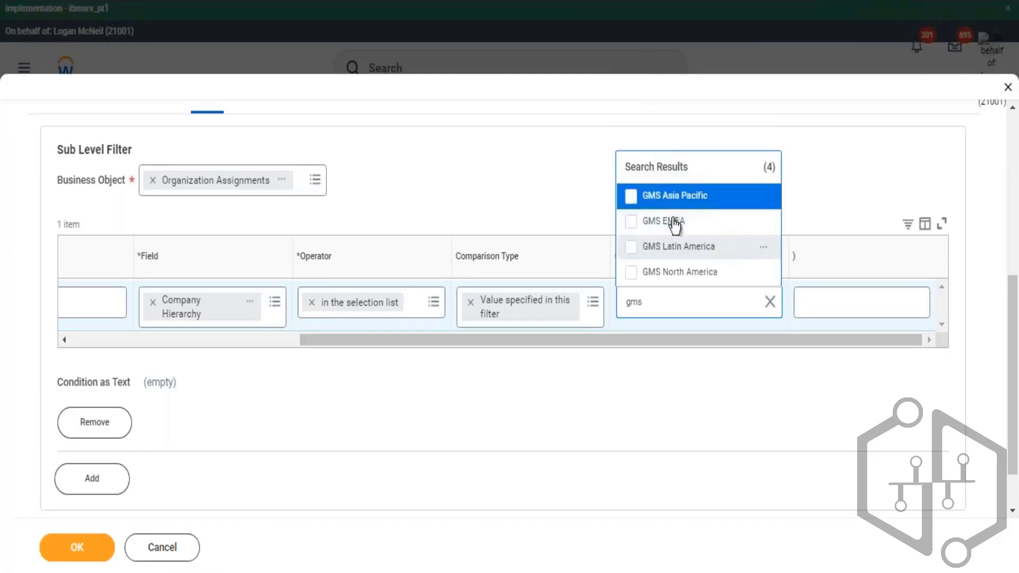
left_click(633, 197)
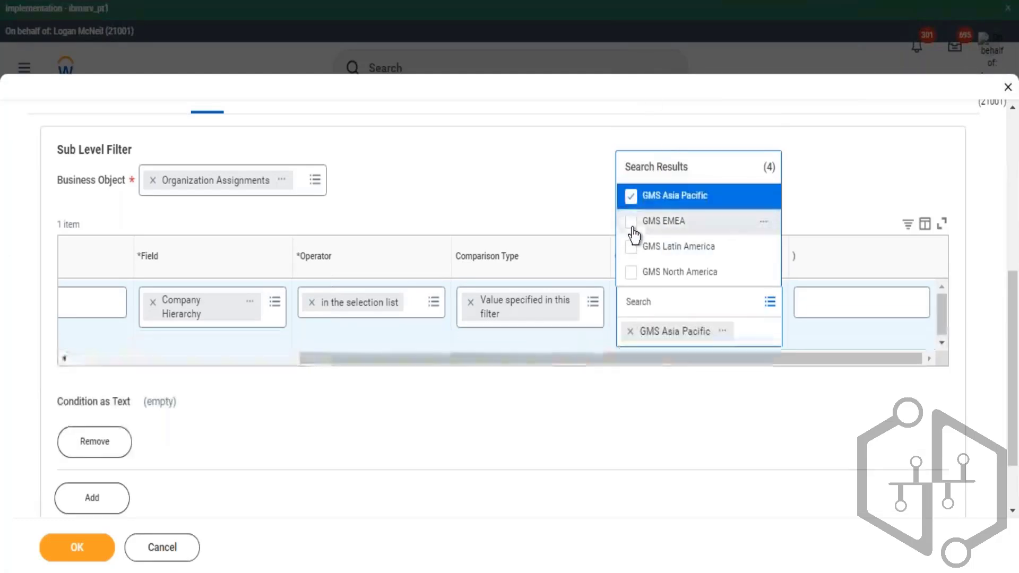
left_click(633, 230)
left_click(633, 251)
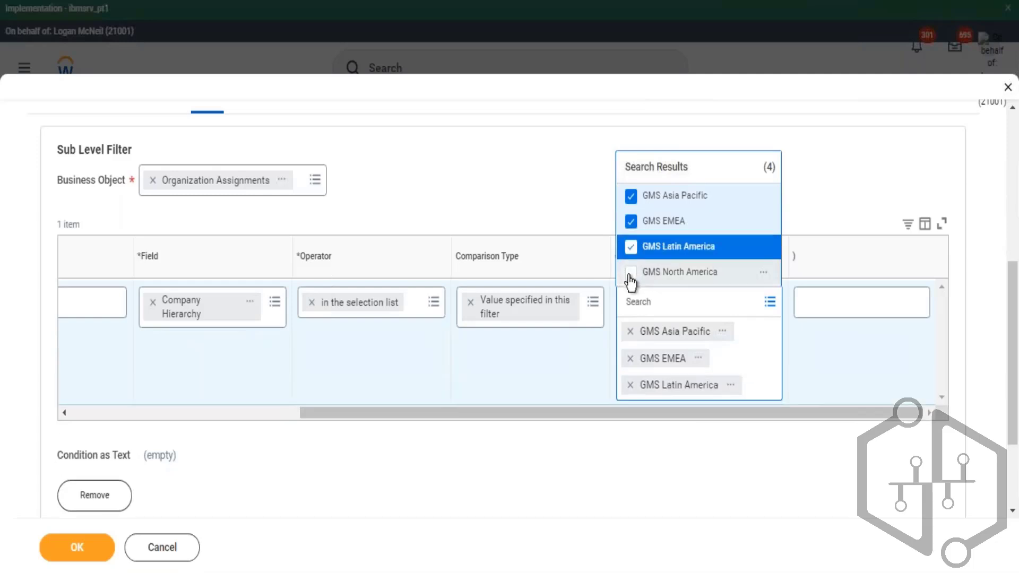
left_click(631, 274)
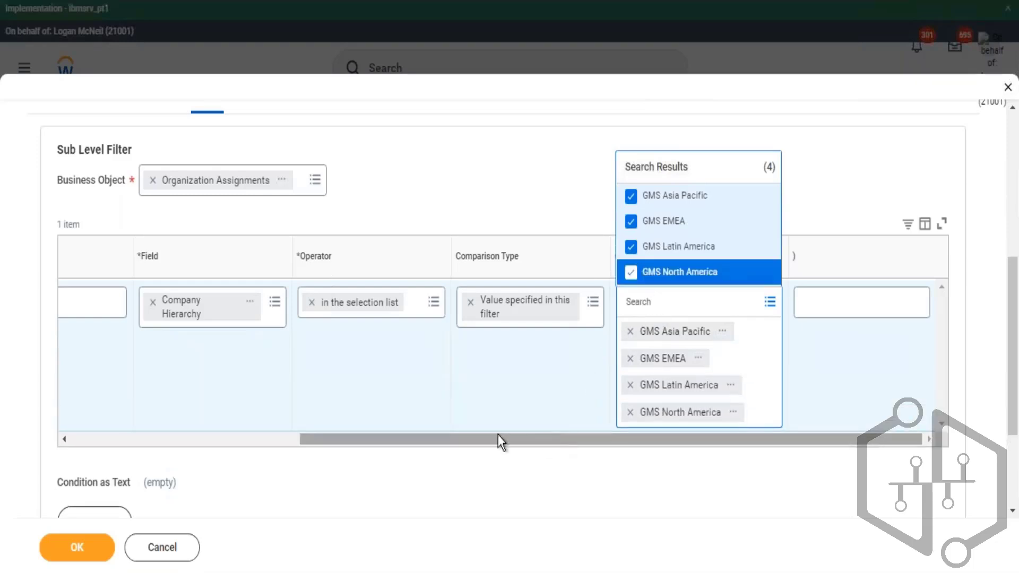
left_click_drag(499, 437, 320, 446)
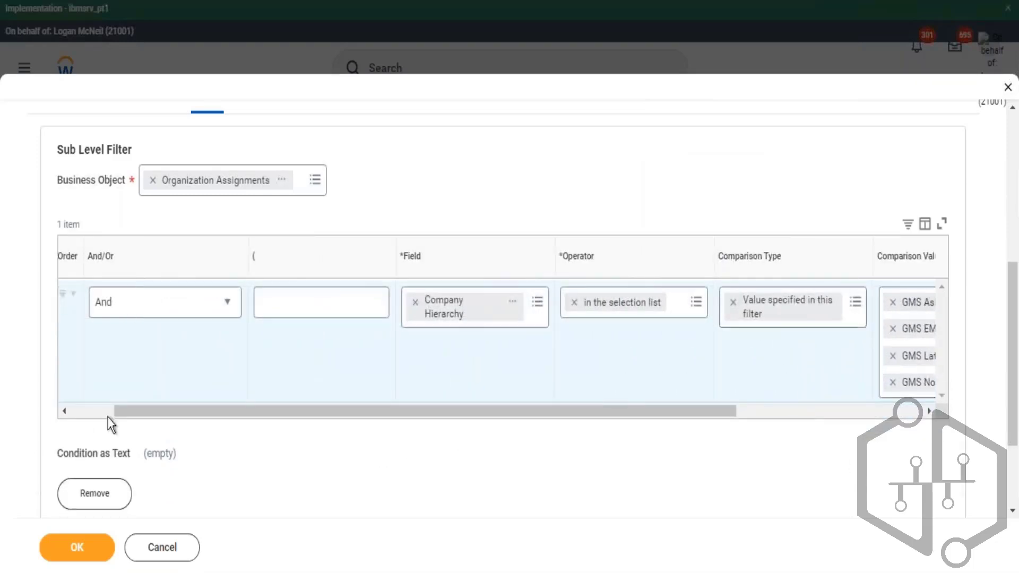
left_click_drag(147, 417, 81, 419)
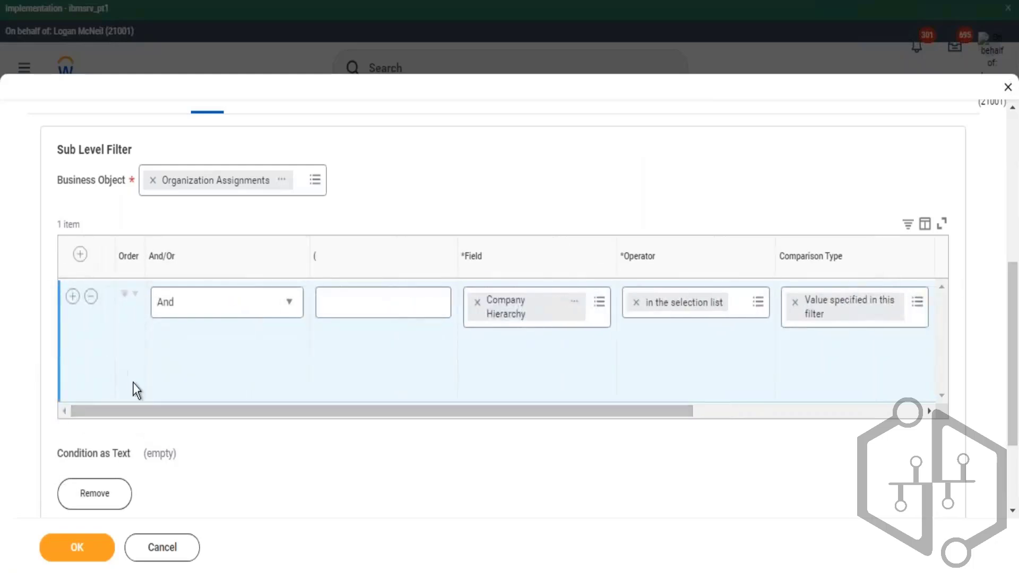
- Add another subfilter and set its business object to Job Profile
scroll(149, 441, "down", 2)
left_click(94, 466)
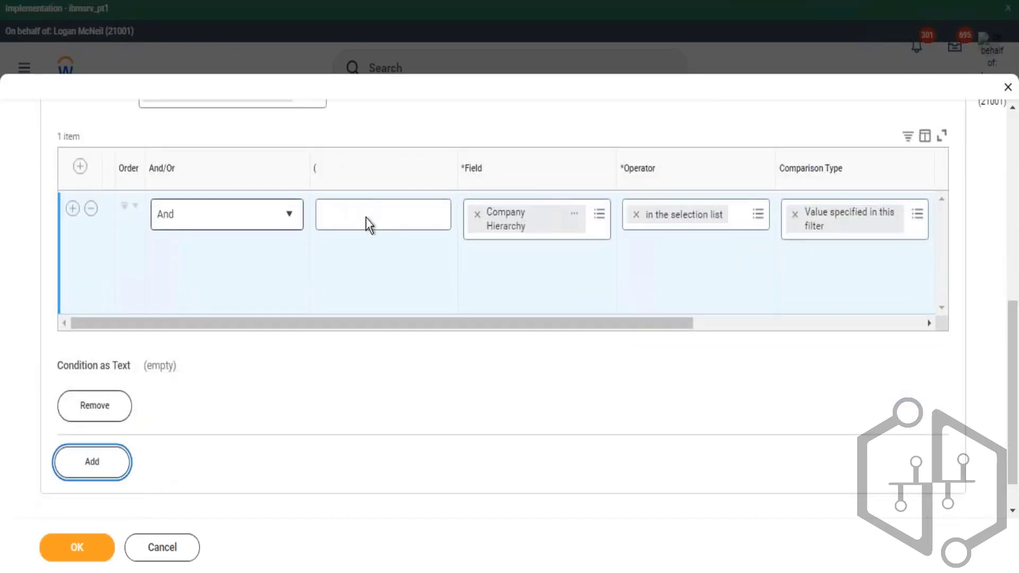
scroll(350, 260, "down", 4)
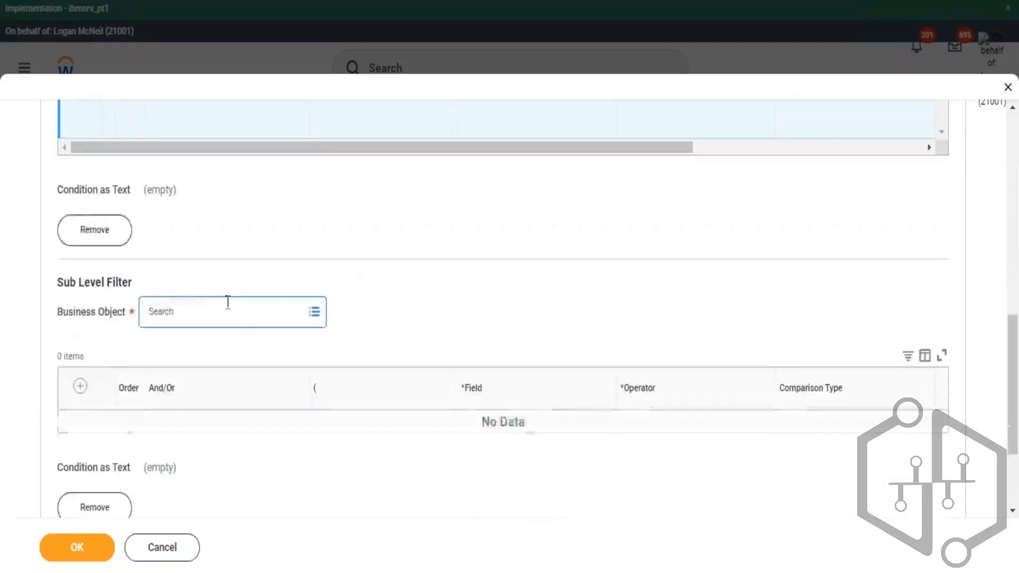
left_click(225, 305)
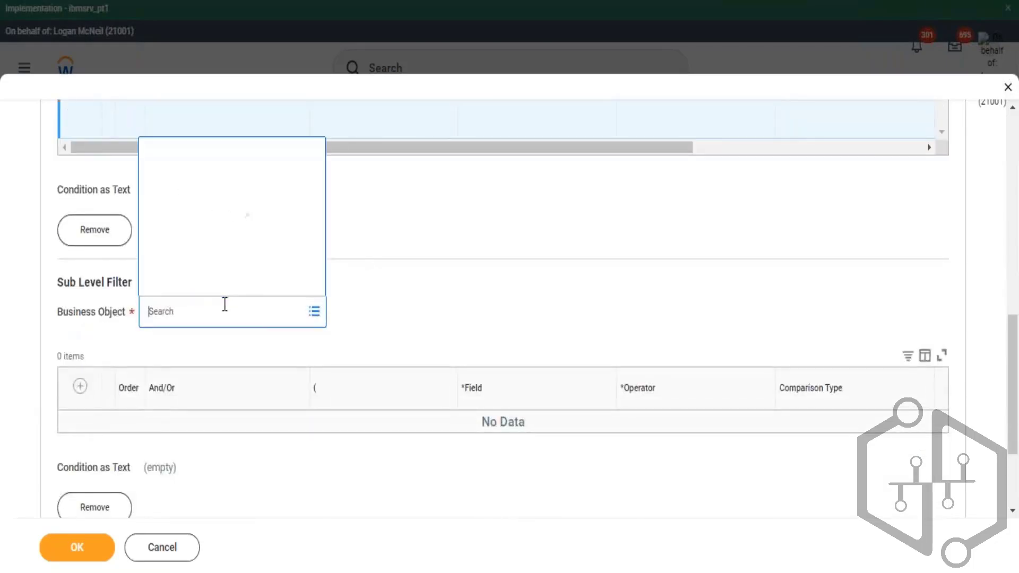
type("job profile")
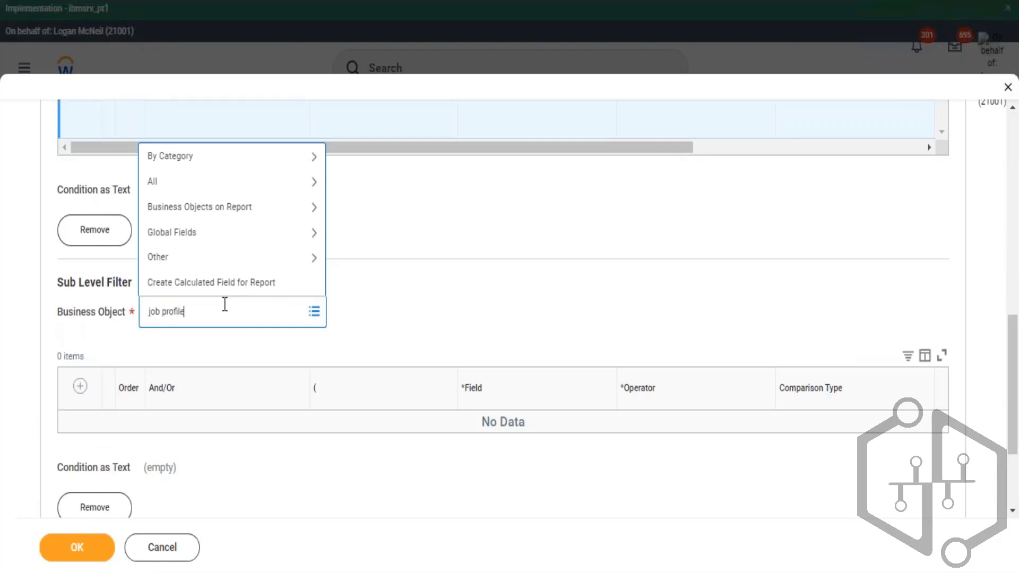
key("Return")
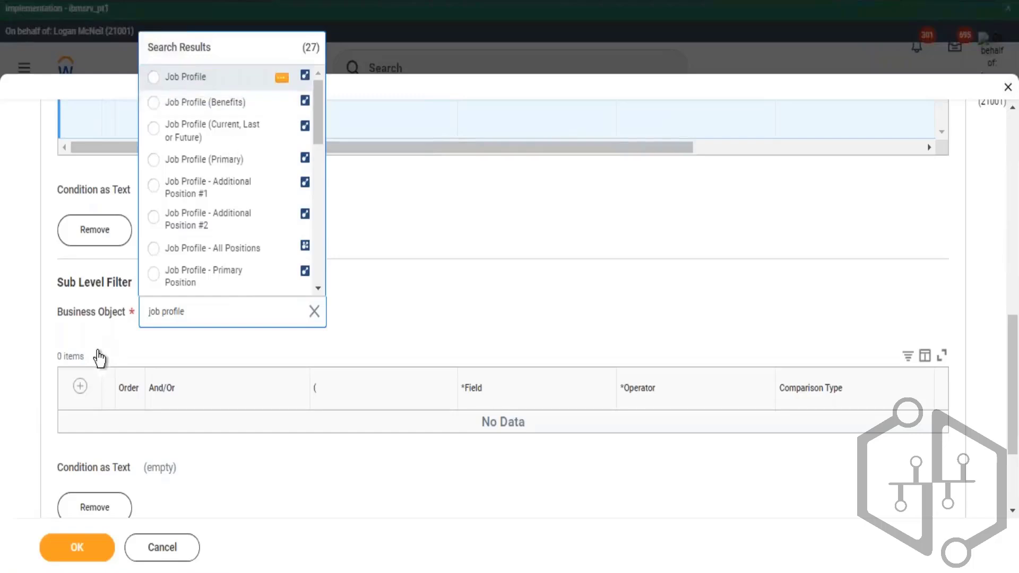
key("Return")
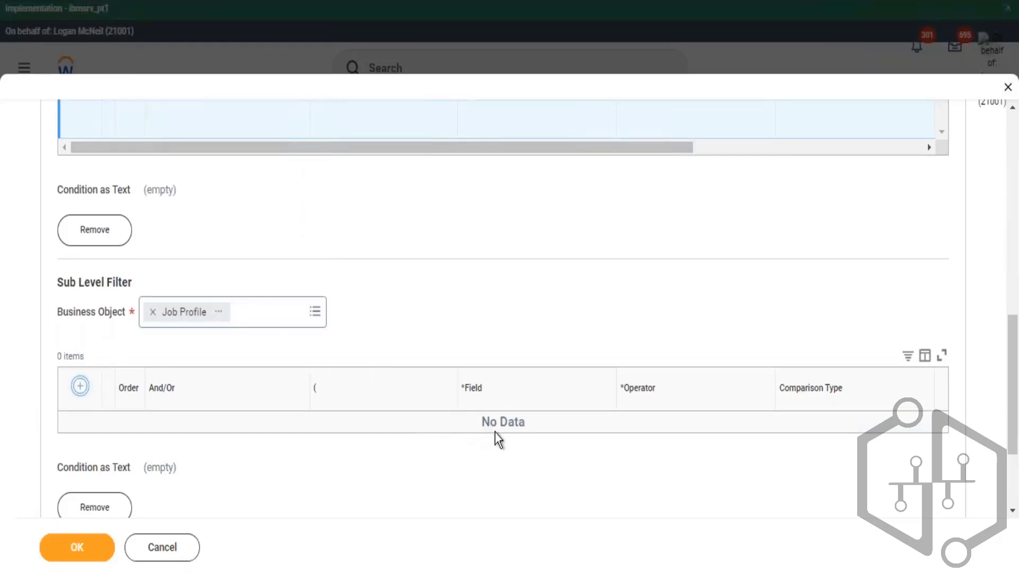
- Add a condition row to the Job Profile subfilter with the field Management Level
left_click(495, 431)
left_click(510, 431)
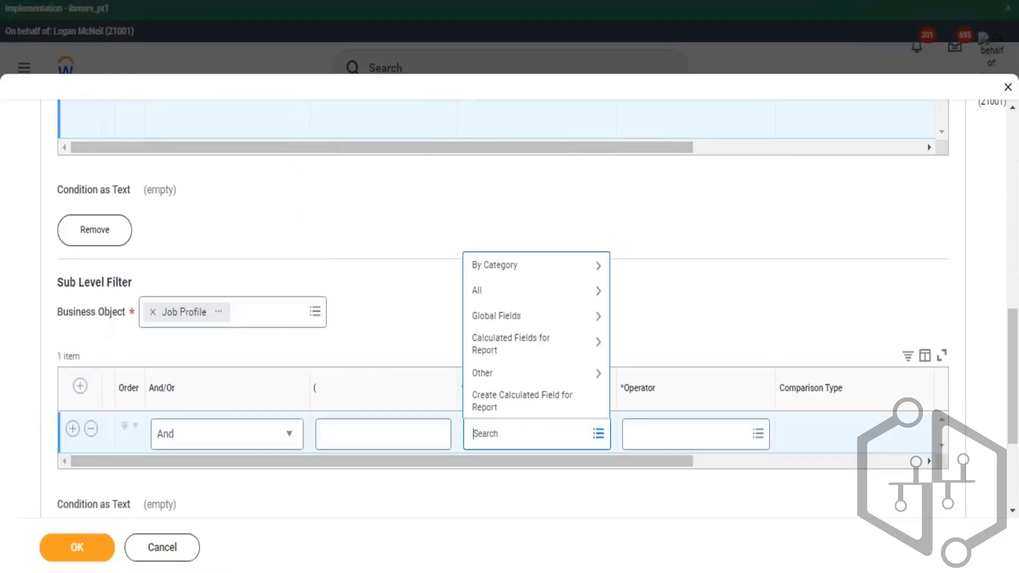
key("Return")
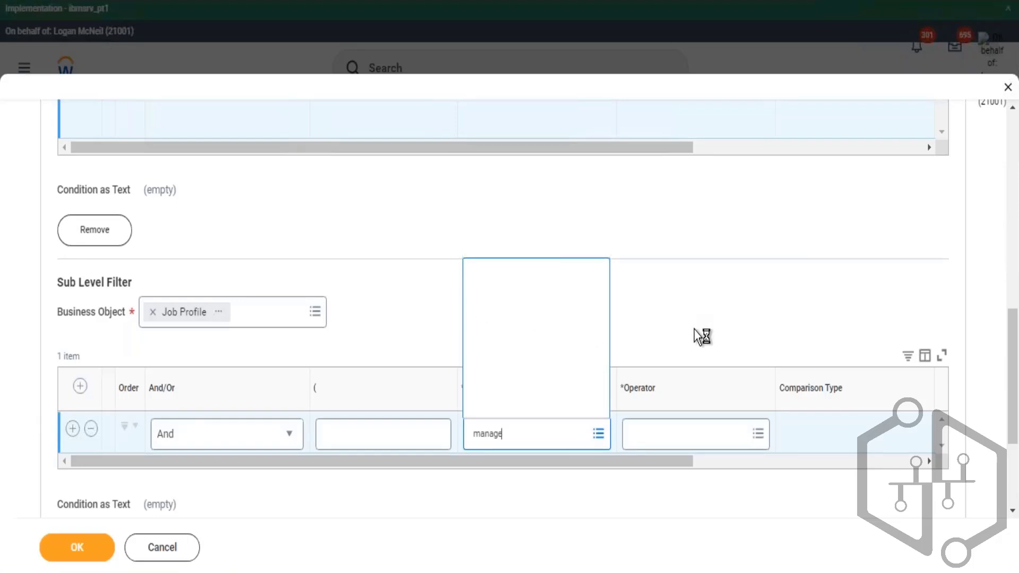
- Set the Management Level condition's operator to in the selection list
left_click(698, 440)
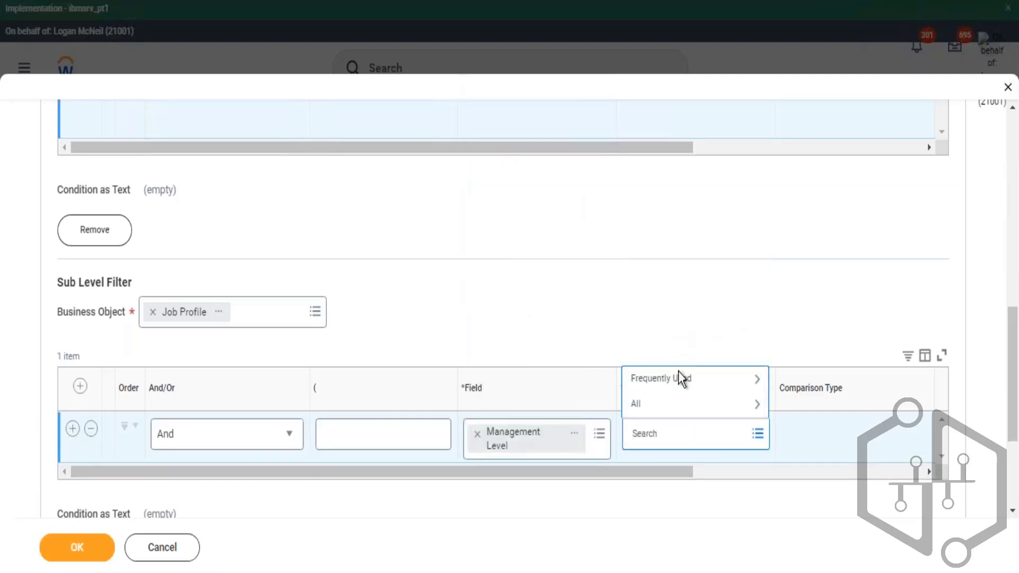
left_click(681, 378)
left_click(697, 335)
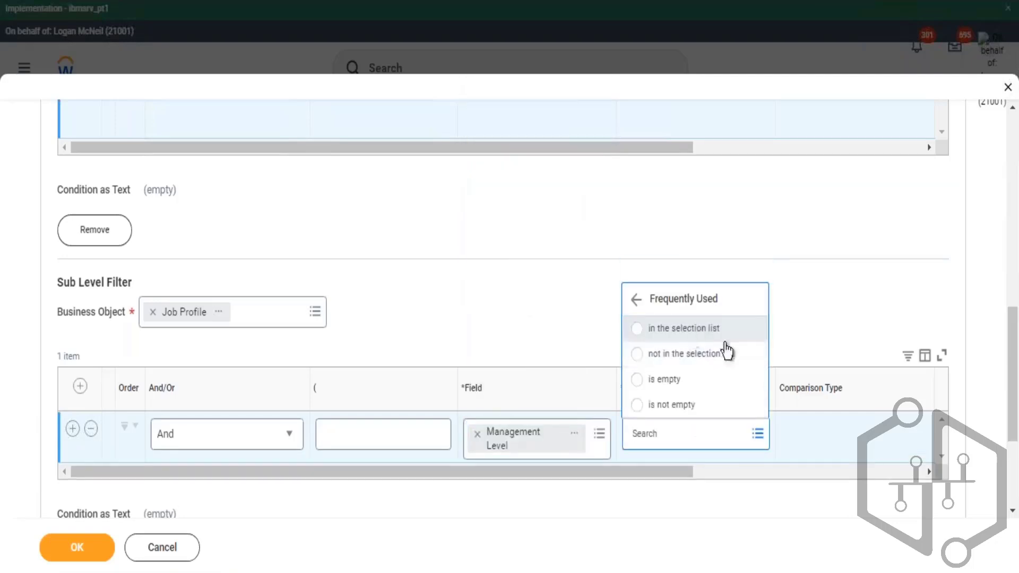
left_click_drag(661, 475, 787, 480)
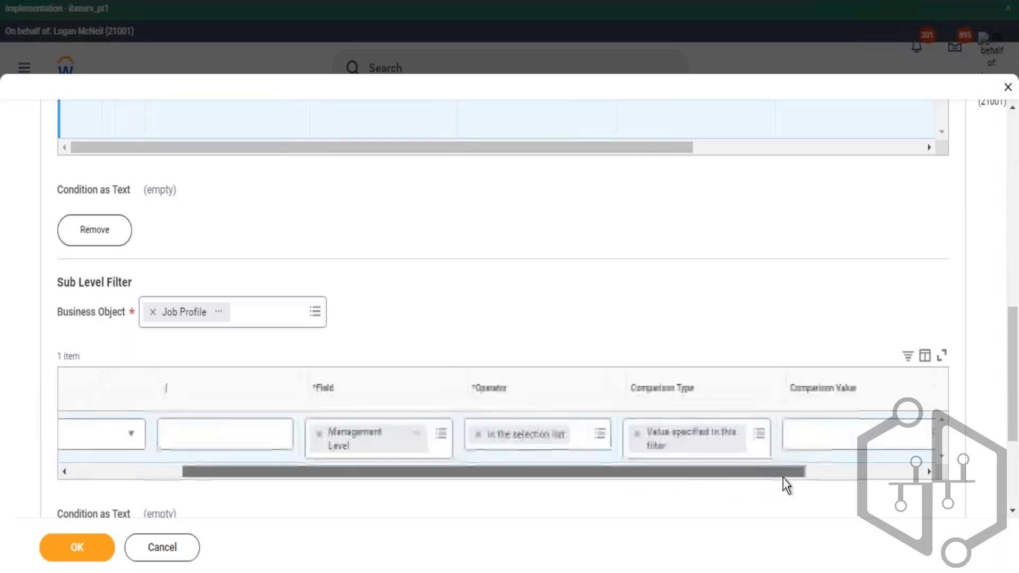
- Search the comparison values for manager and select all matching management levels
left_click(801, 445)
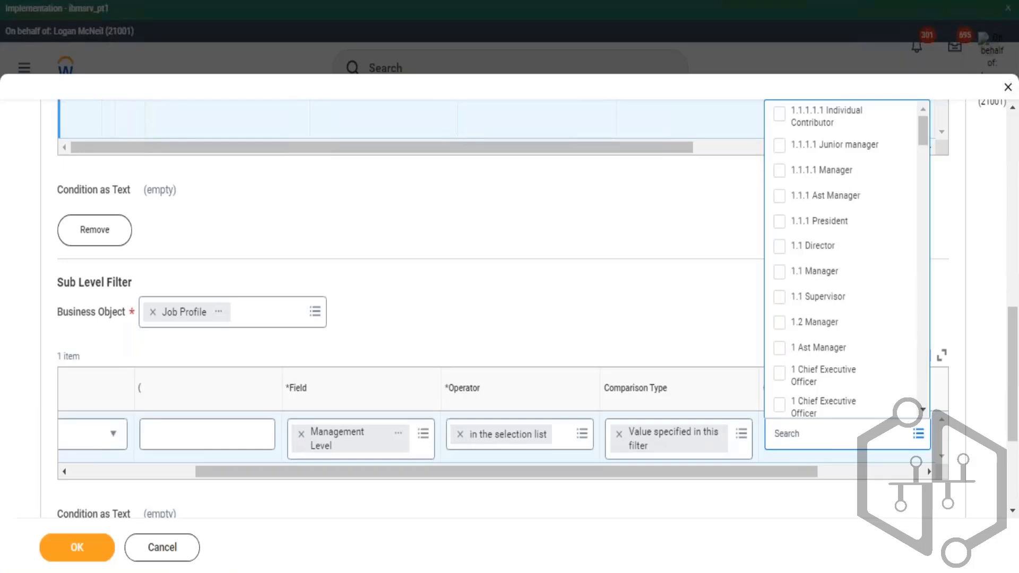
type("manager")
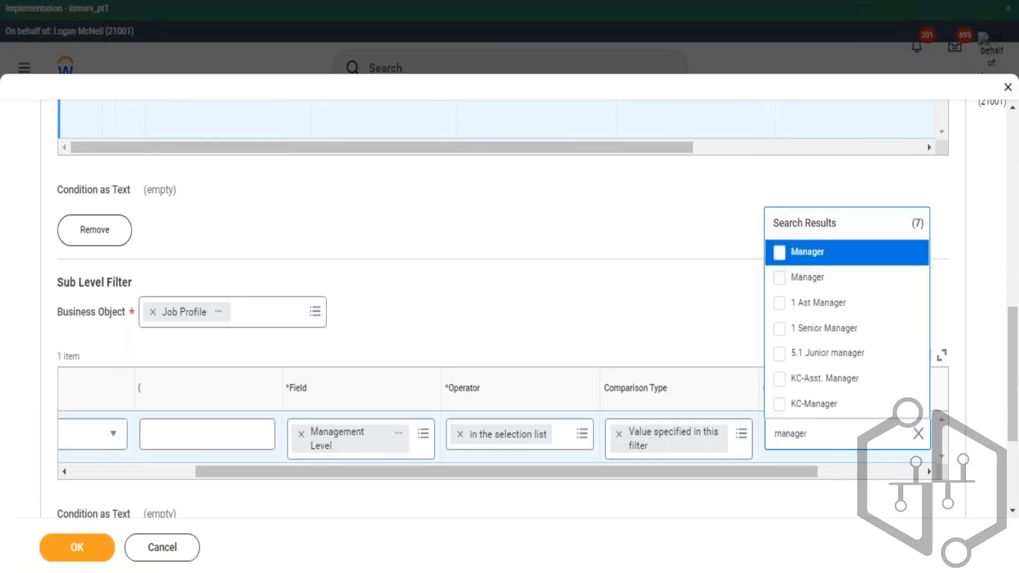
key("ctrl+a")
key("Return")
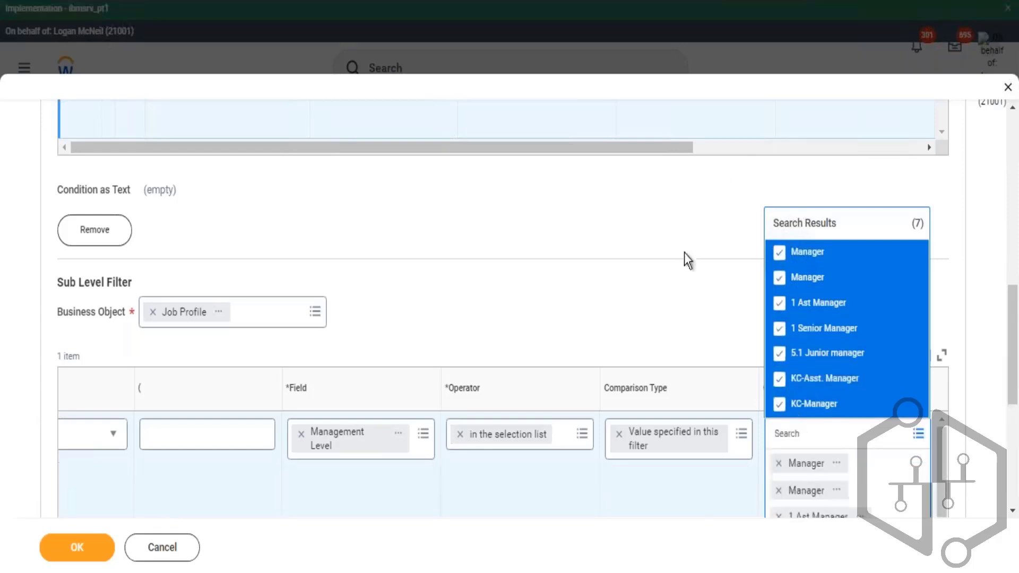
left_click(545, 222)
- Review the Organization Assignments and Job Profile subfilter conditions
scroll(546, 325, "up", 3)
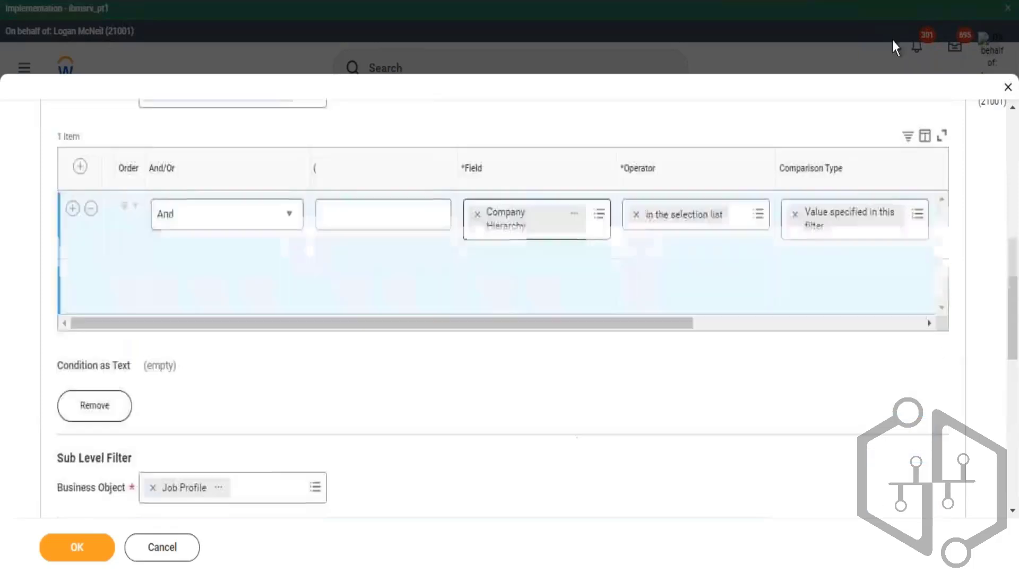
scroll(196, 205, "up", 2)
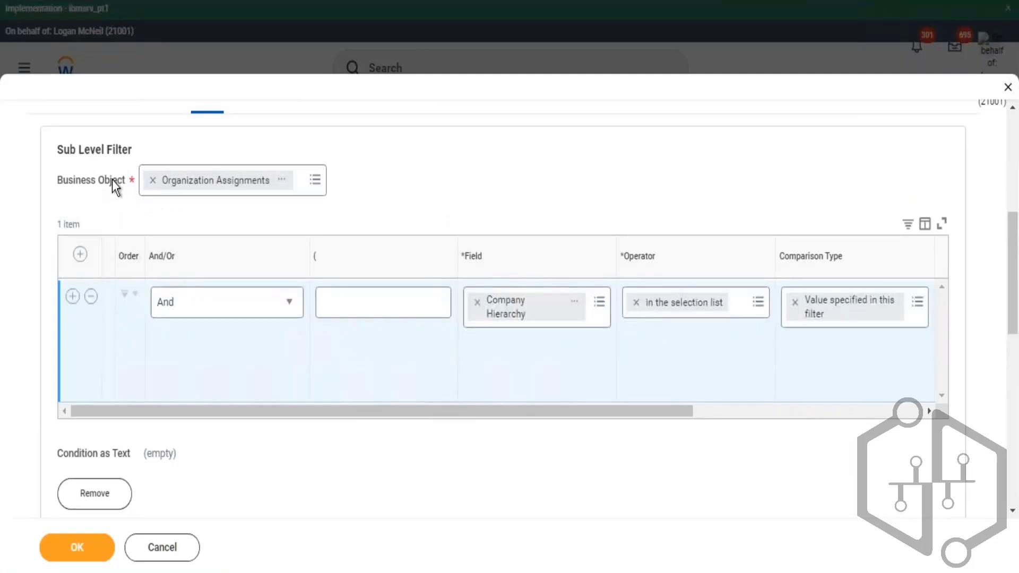
left_click_drag(106, 179, 86, 181)
scroll(546, 288, "down", 5)
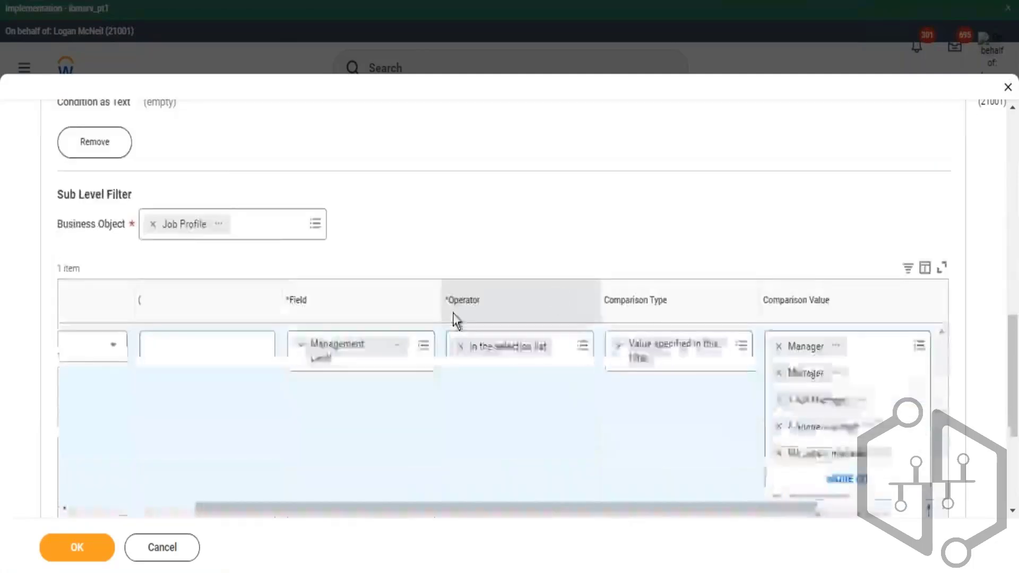
- Add a new filter condition at the top with field Organization Assignments and operator is not empty
scroll(223, 157, "up", 2)
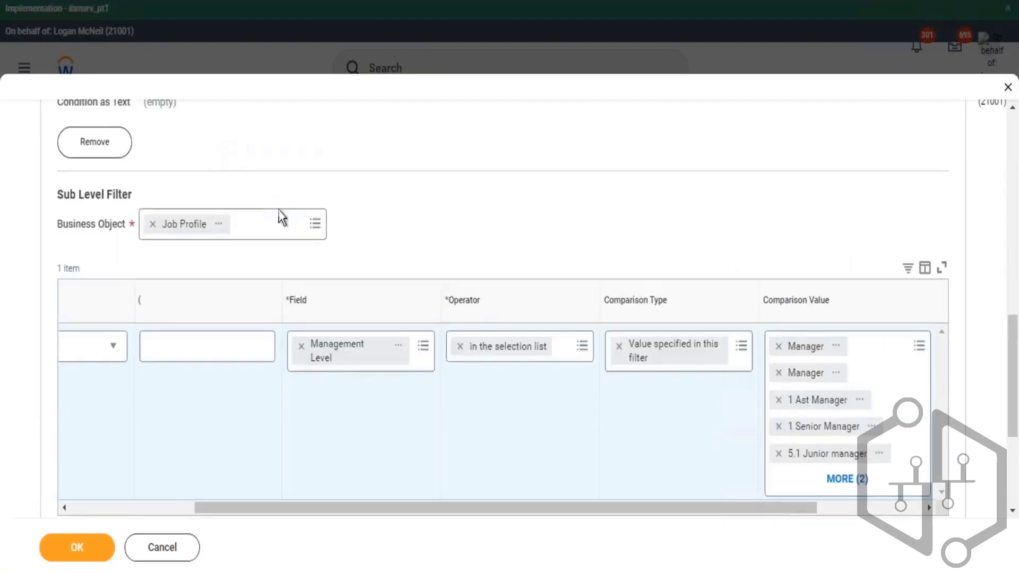
scroll(305, 210, "up", 3)
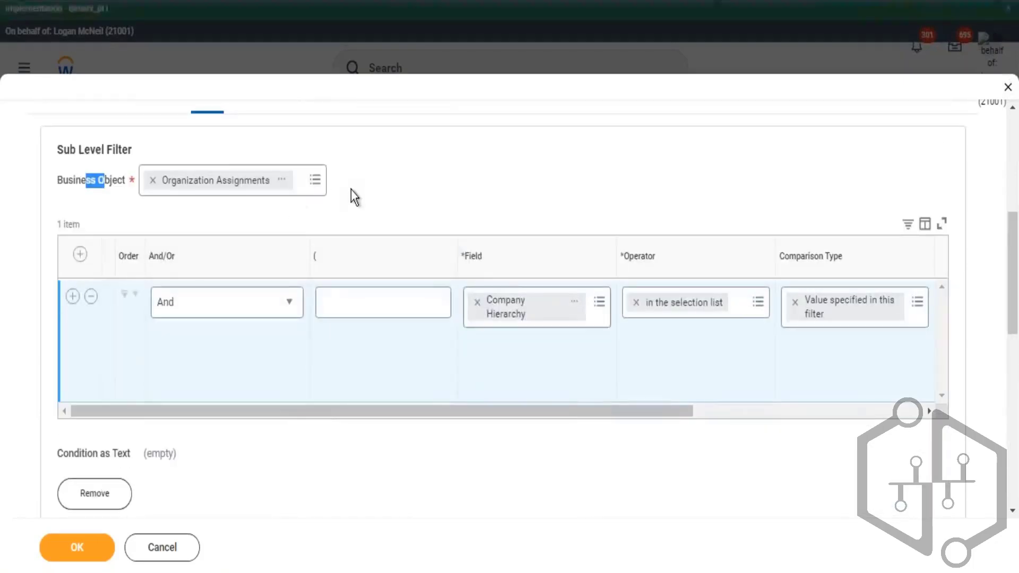
scroll(358, 203, "up", 3)
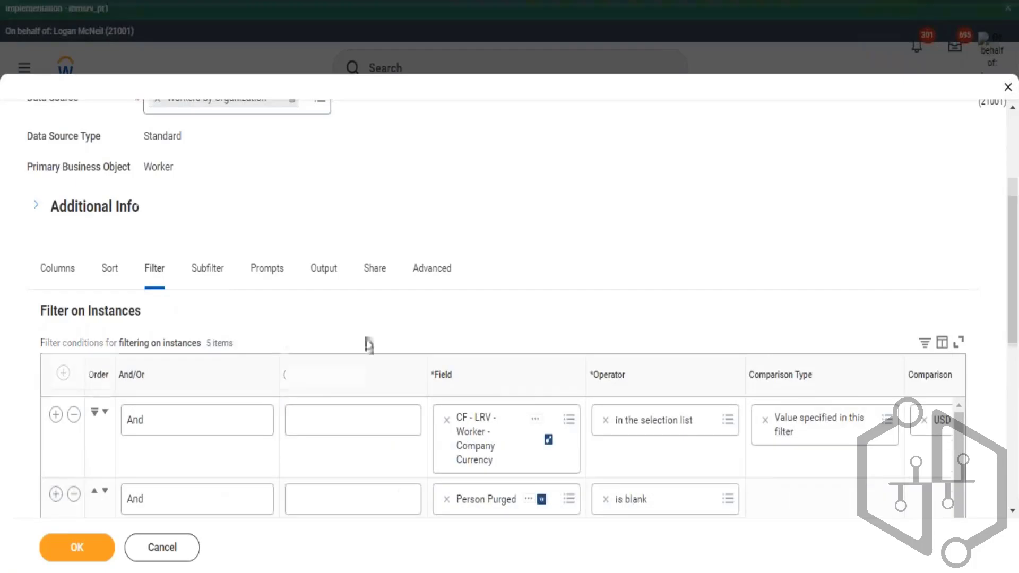
scroll(369, 345, "down", 2)
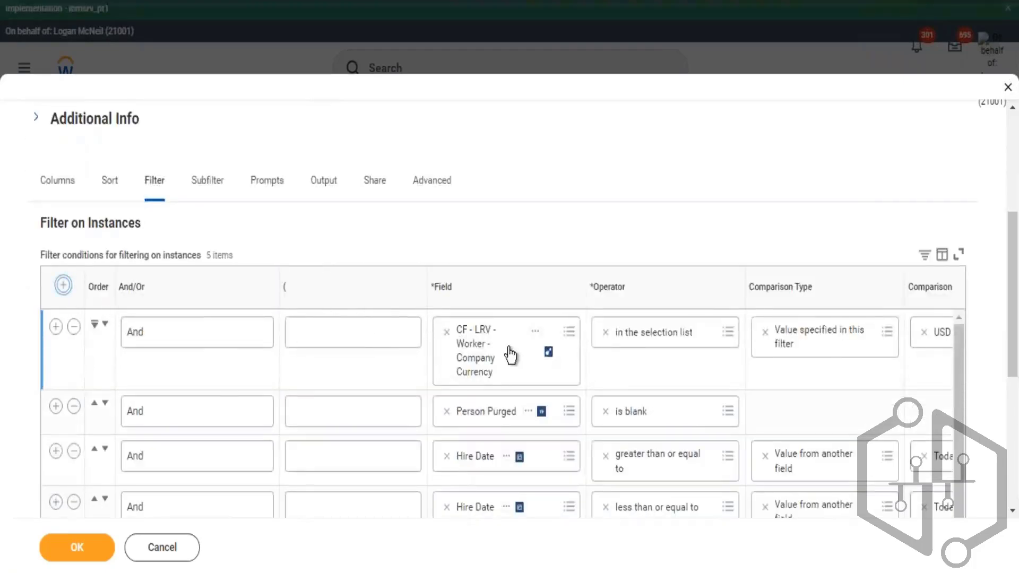
left_click(472, 331)
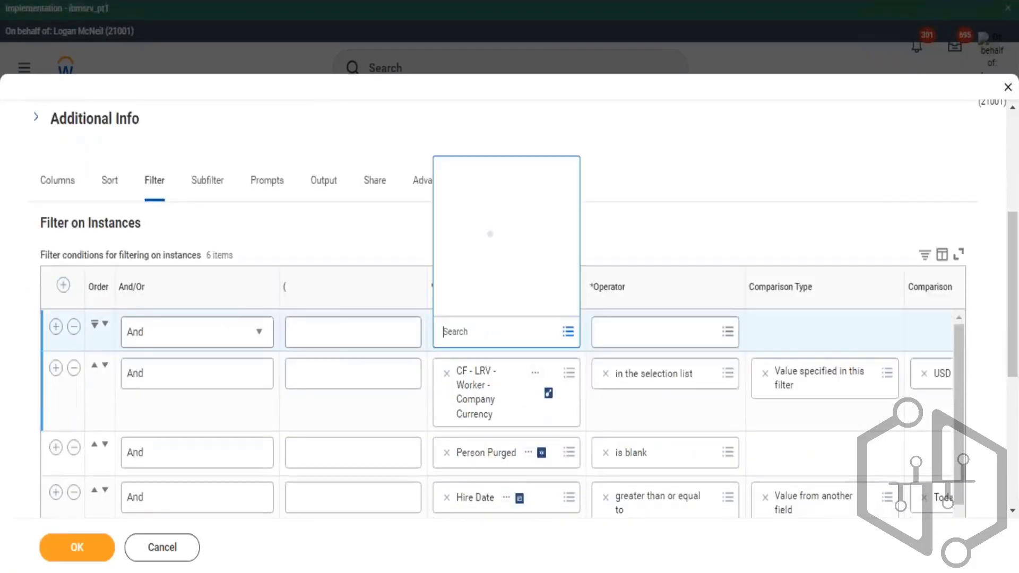
type("organization assig")
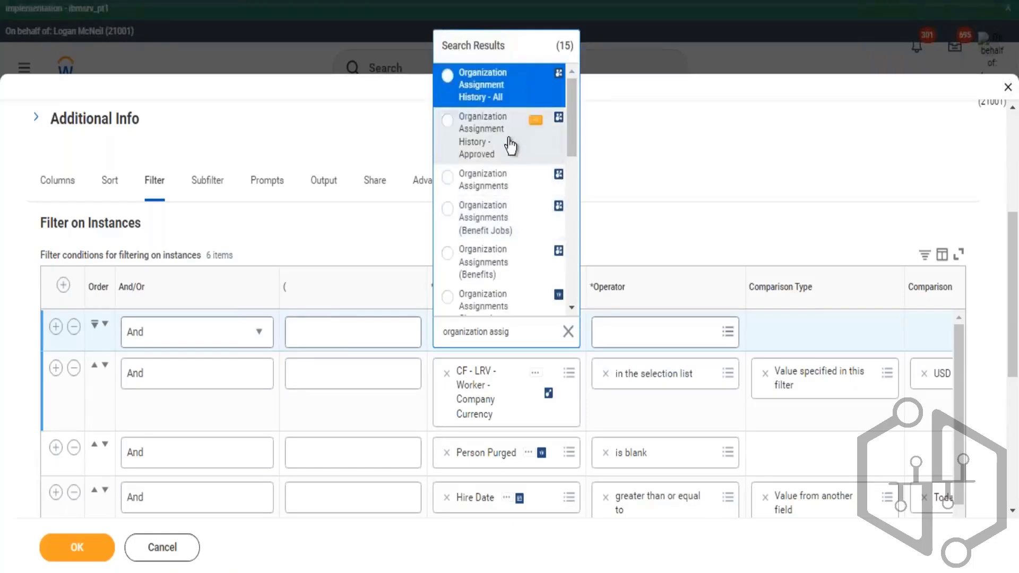
left_click(487, 183)
left_click(670, 334)
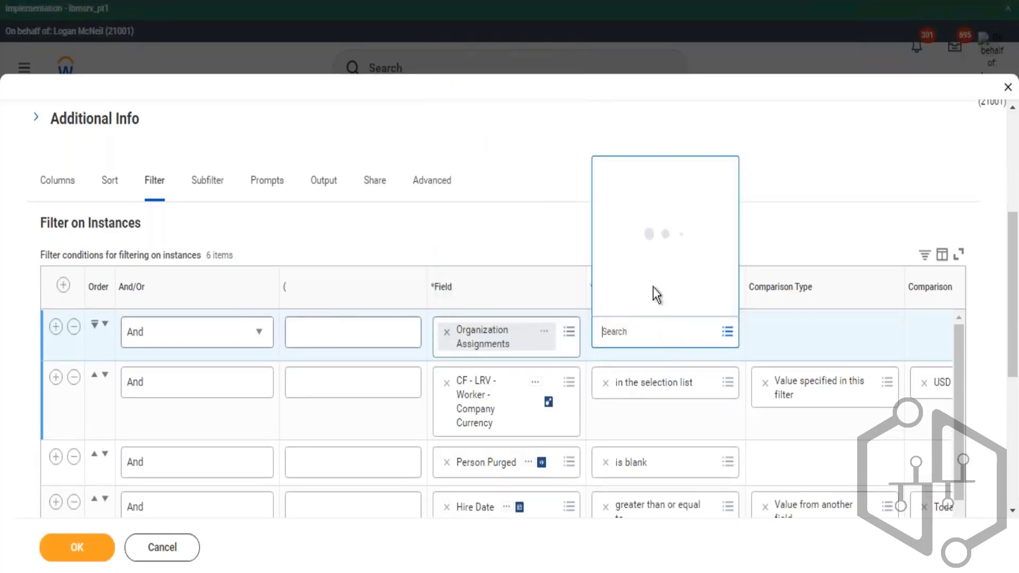
left_click(671, 278)
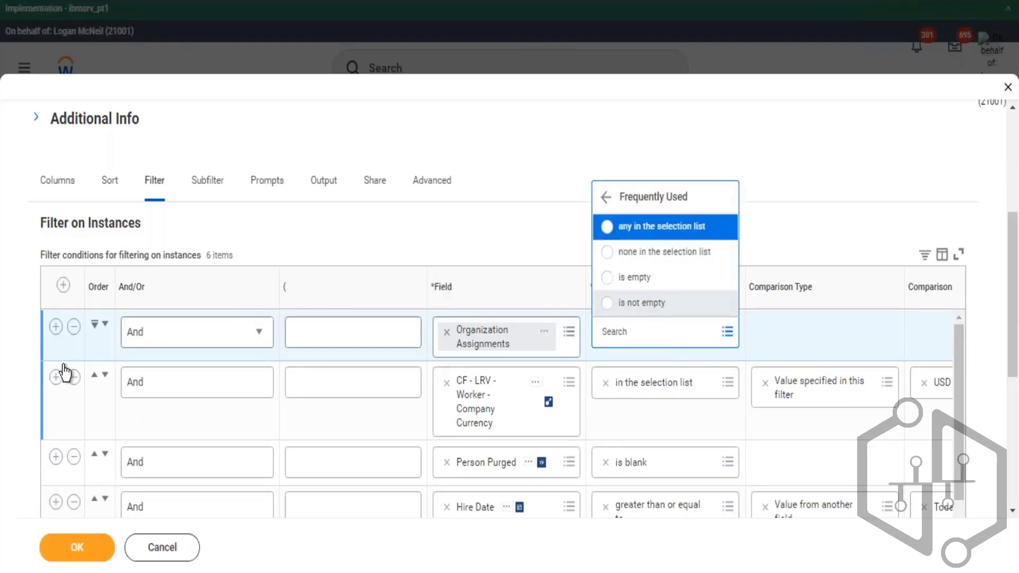
- Insert a condition row below it with field Job Profile and operator is not empty
left_click(57, 328)
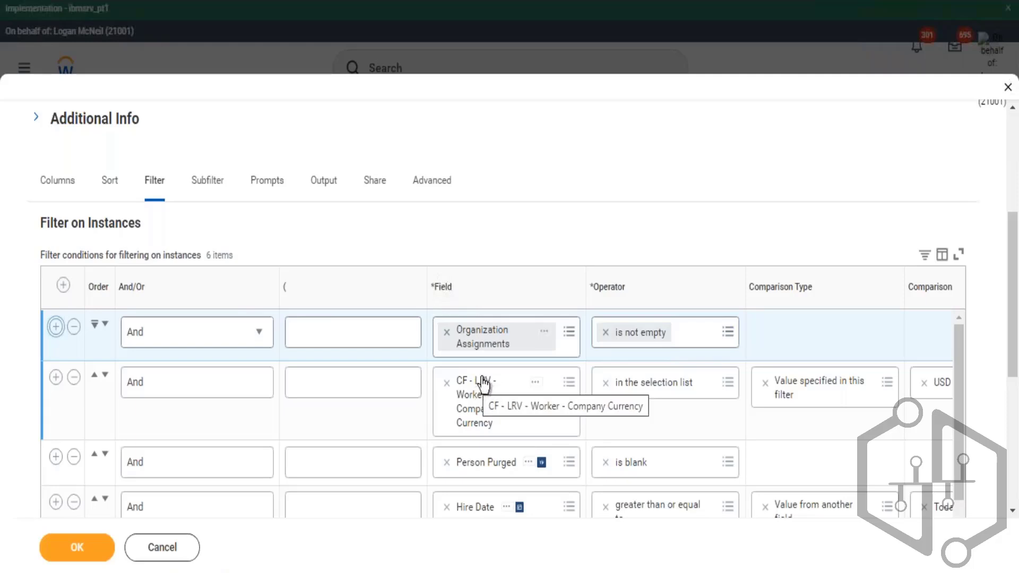
left_click(456, 385)
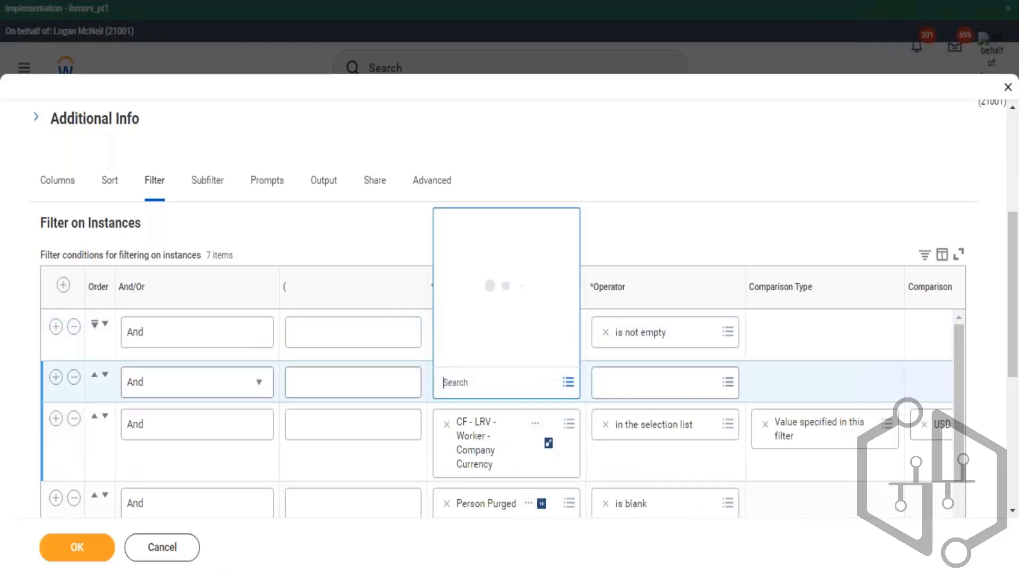
type("job profile")
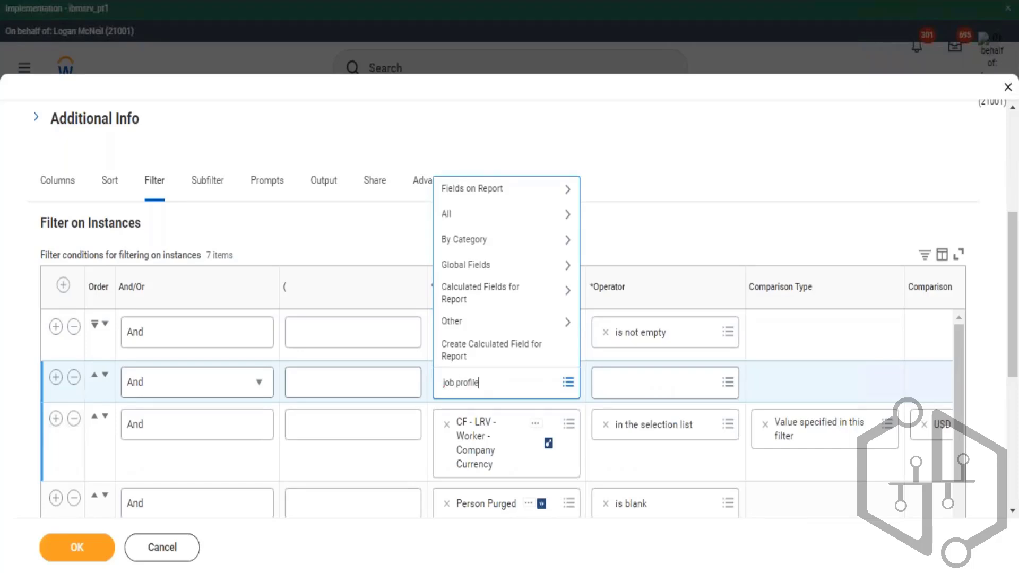
key("Return")
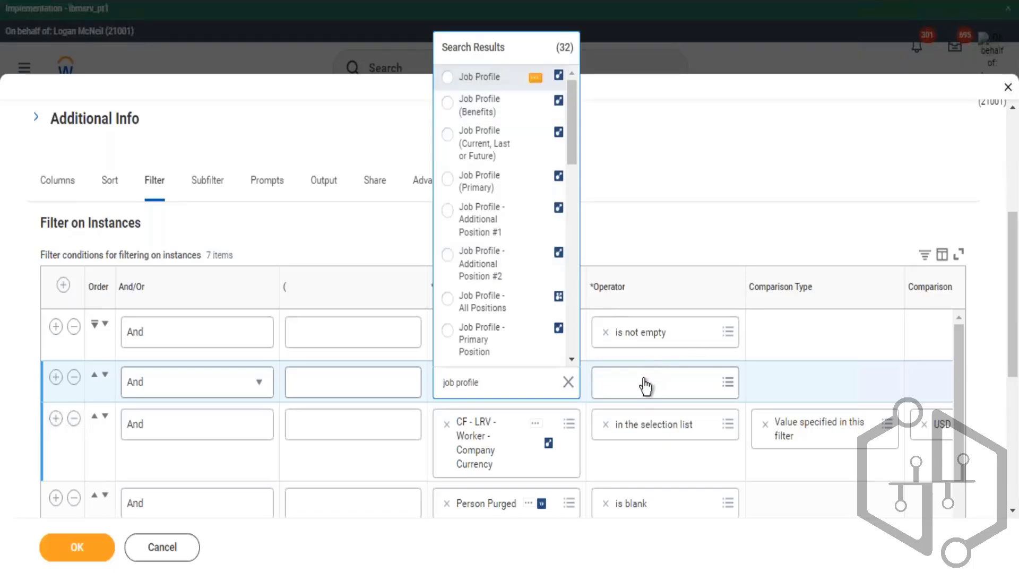
left_click(645, 386)
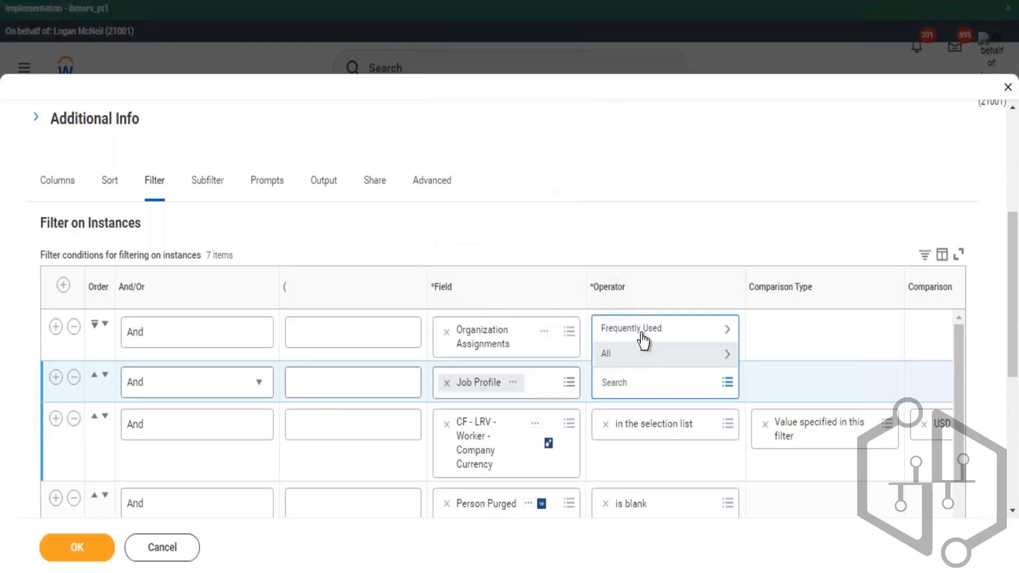
left_click(641, 333)
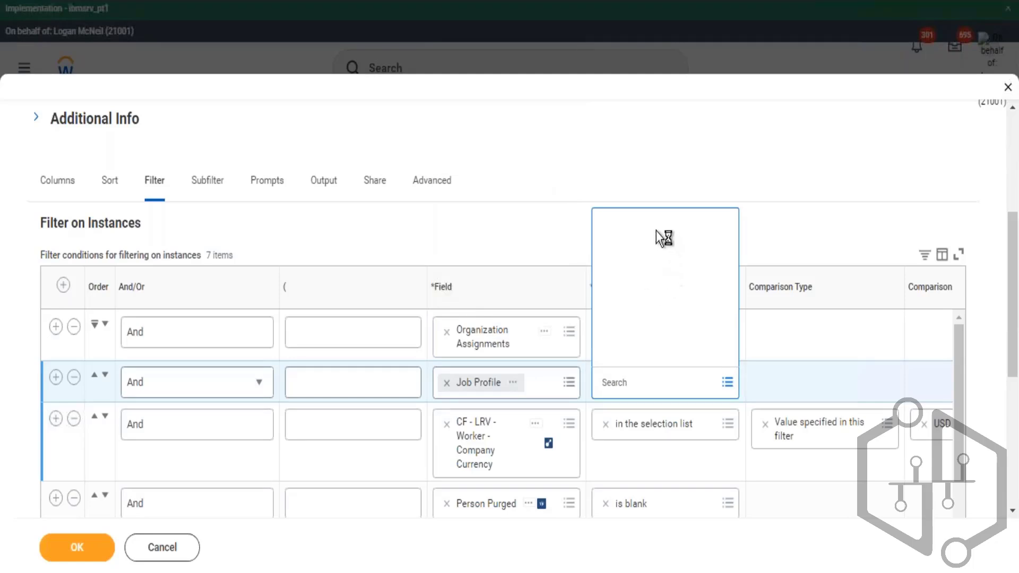
left_click(637, 353)
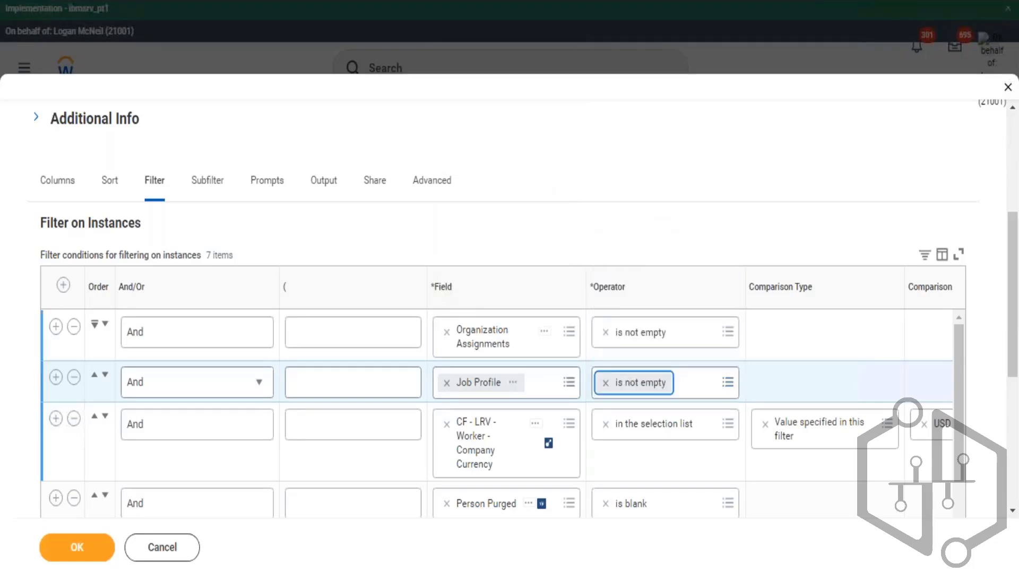
- Remove the CF - LRV - Worker - Company Currency condition and both Hire Date conditions from the filter
scroll(75, 359, "down", 5)
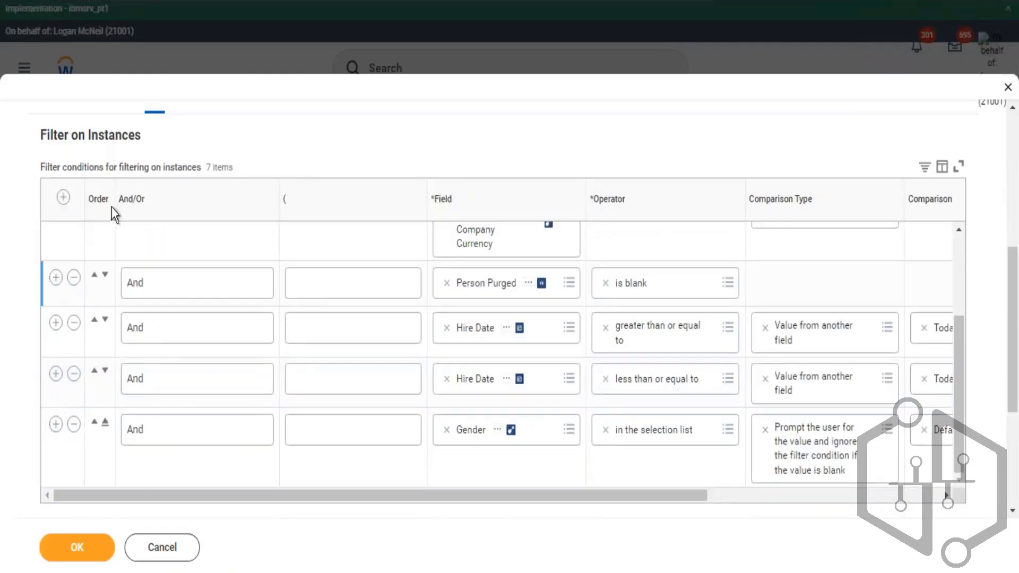
scroll(134, 309, "up", 3)
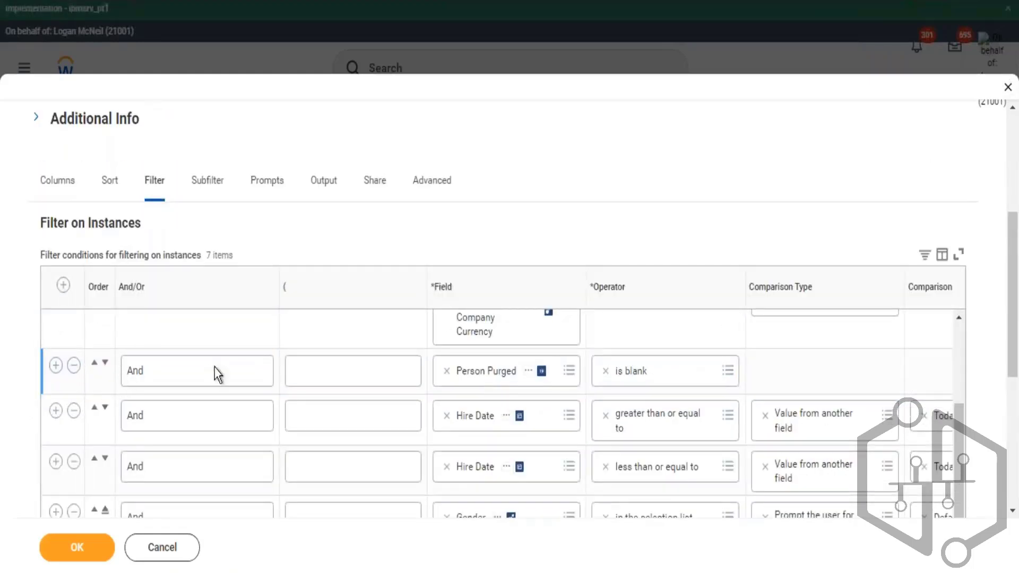
scroll(215, 382, "up", 2)
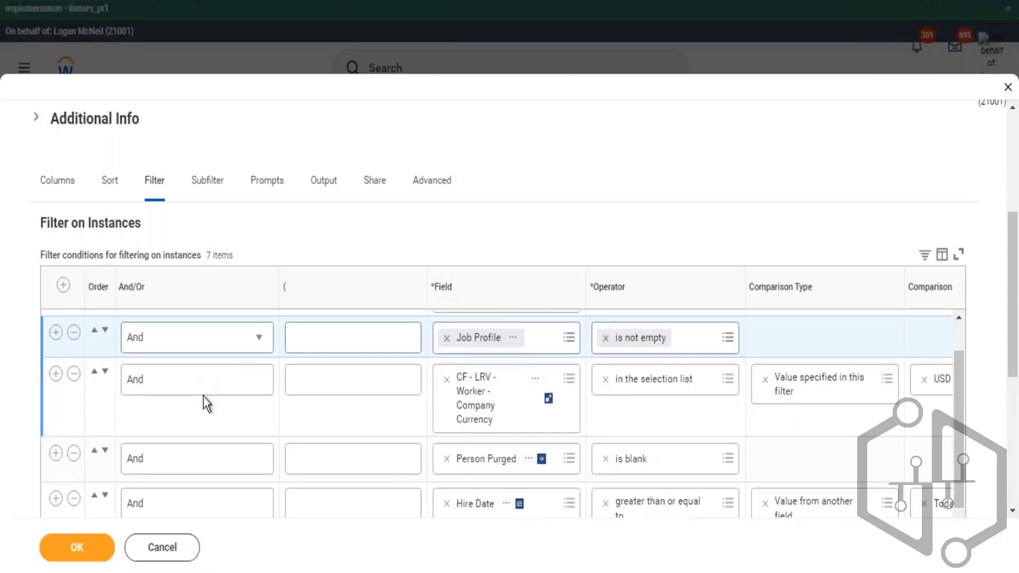
left_click(314, 433)
scroll(428, 308, "down", 2)
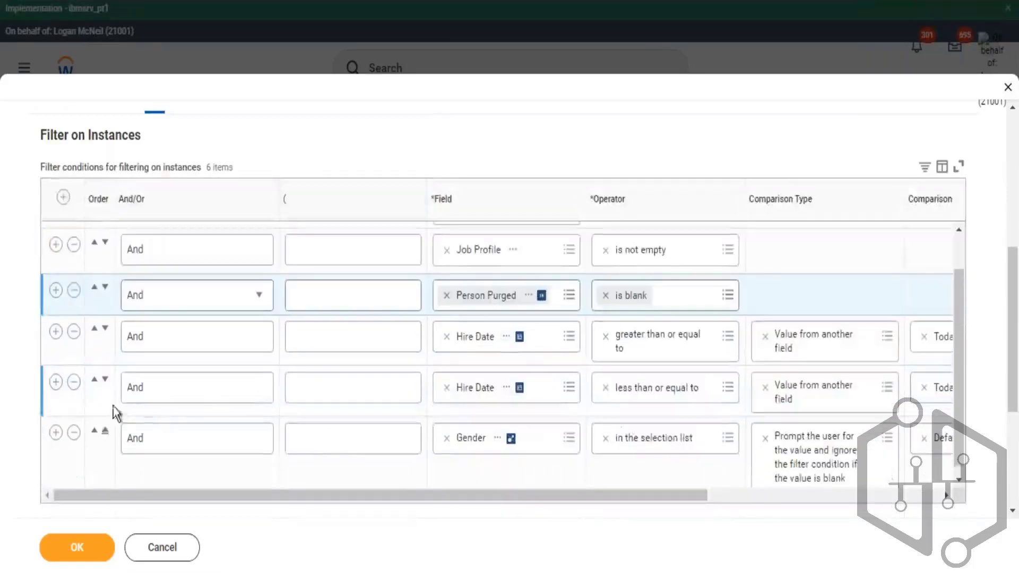
left_click(73, 331)
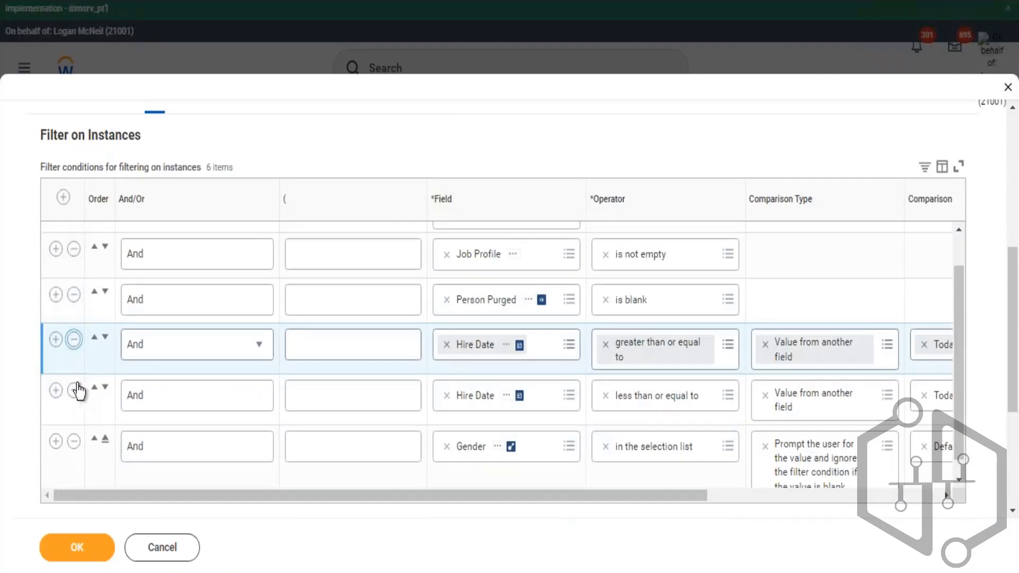
left_click(74, 373)
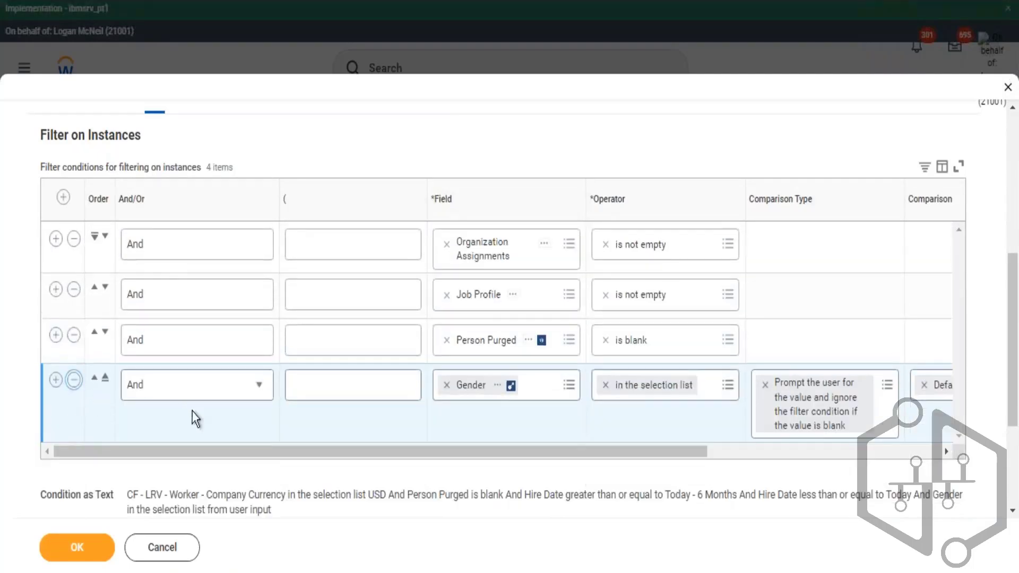
- Remove the Gender, Organizations and Include Managers prompt defaults on the Prompts tab
scroll(329, 212, "up", 6)
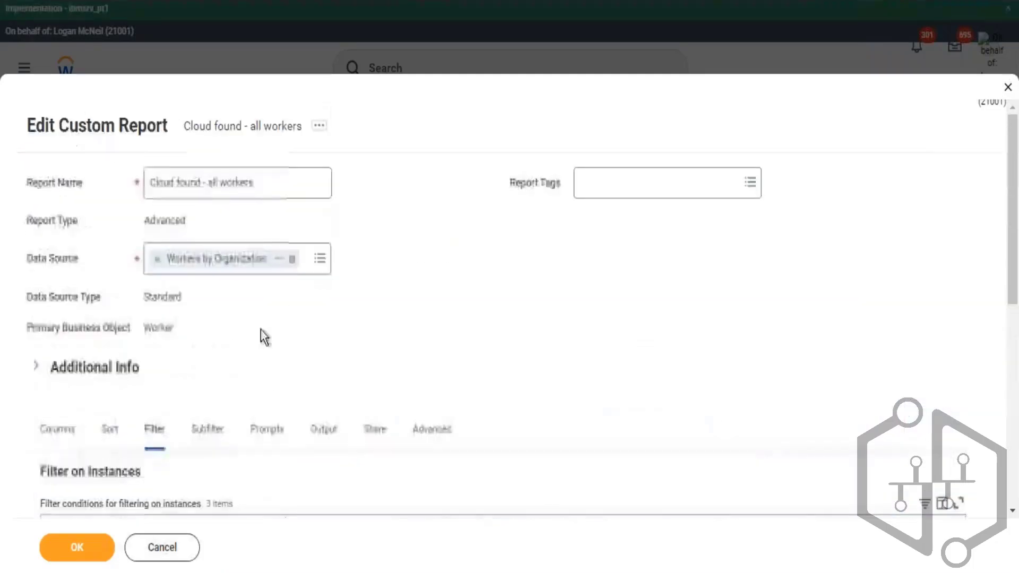
left_click(263, 432)
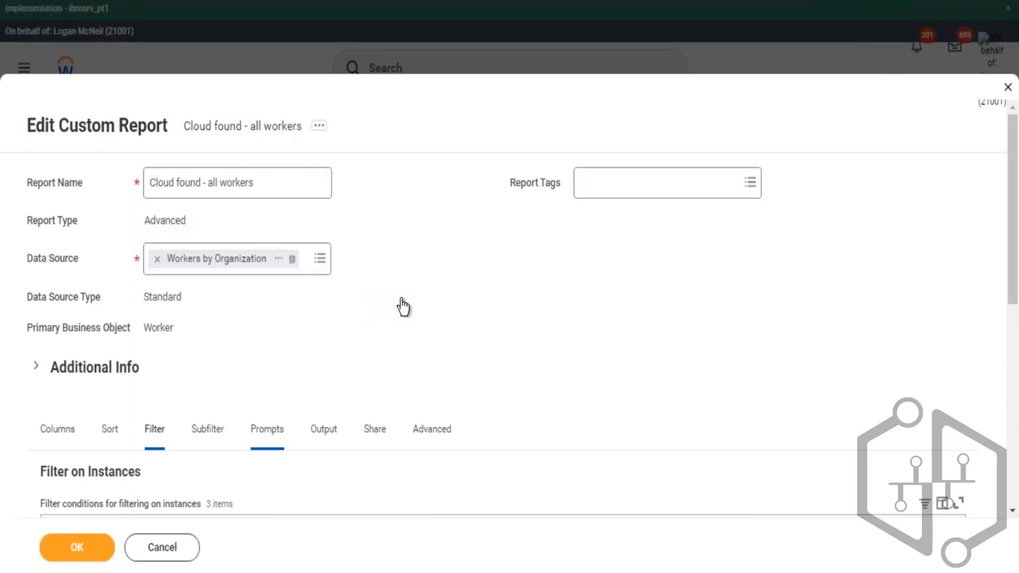
scroll(413, 300, "down", 7)
scroll(416, 300, "down", 3)
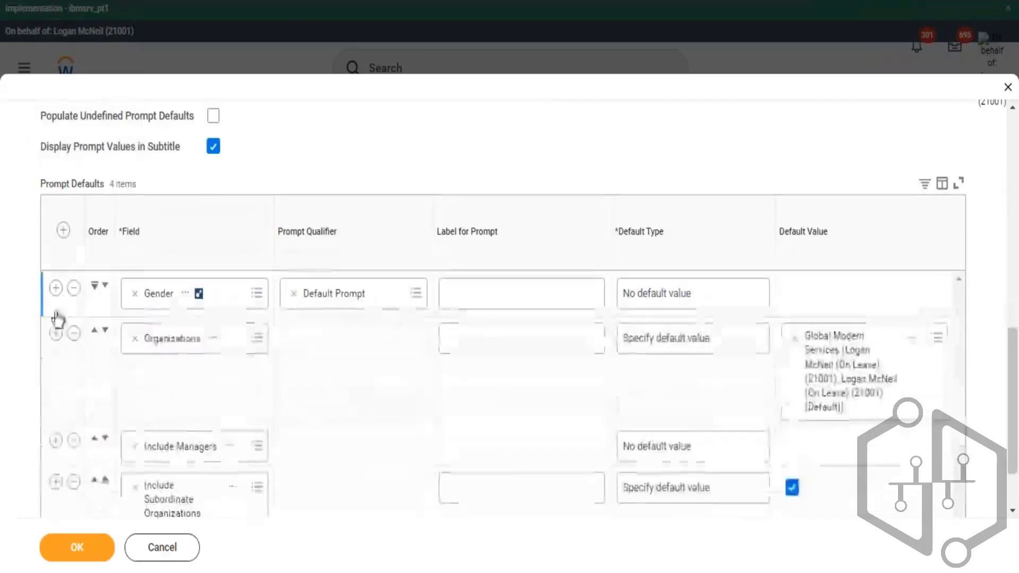
left_click(74, 288)
left_click(74, 288)
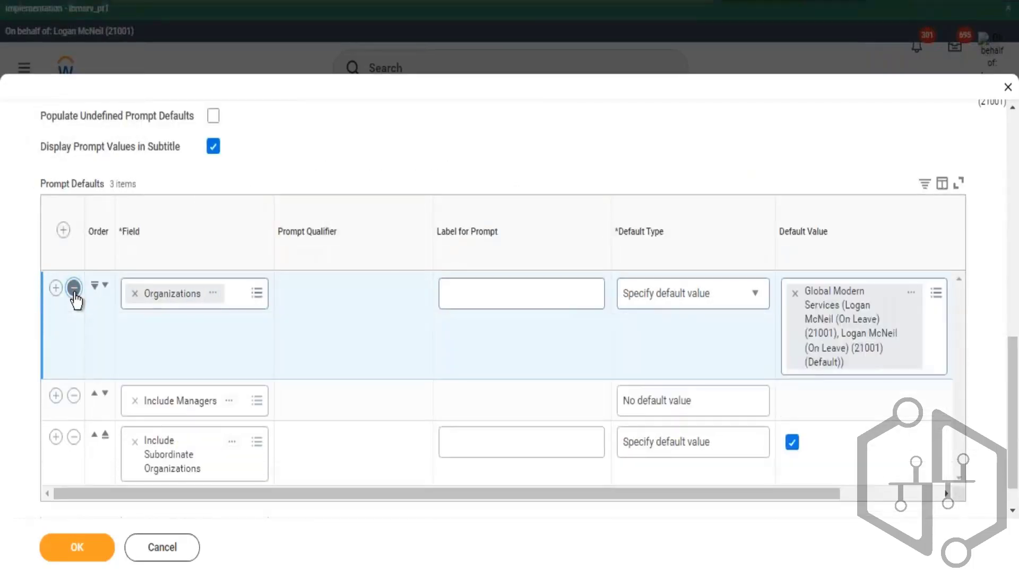
left_click(73, 289)
left_click(74, 356)
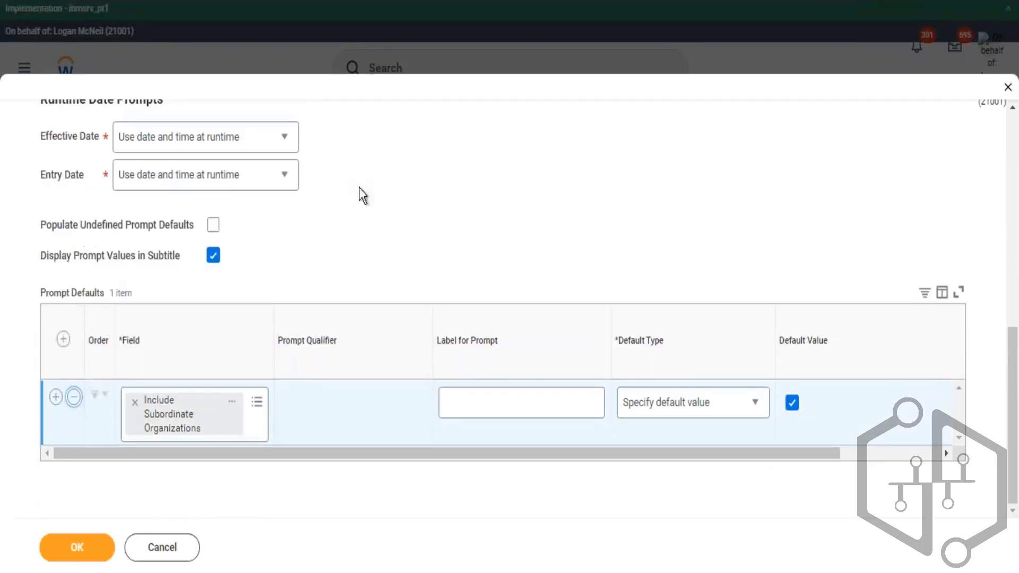
- Remove the Workers by Organization data source and search data sources for hcm org
scroll(352, 260, "up", 9)
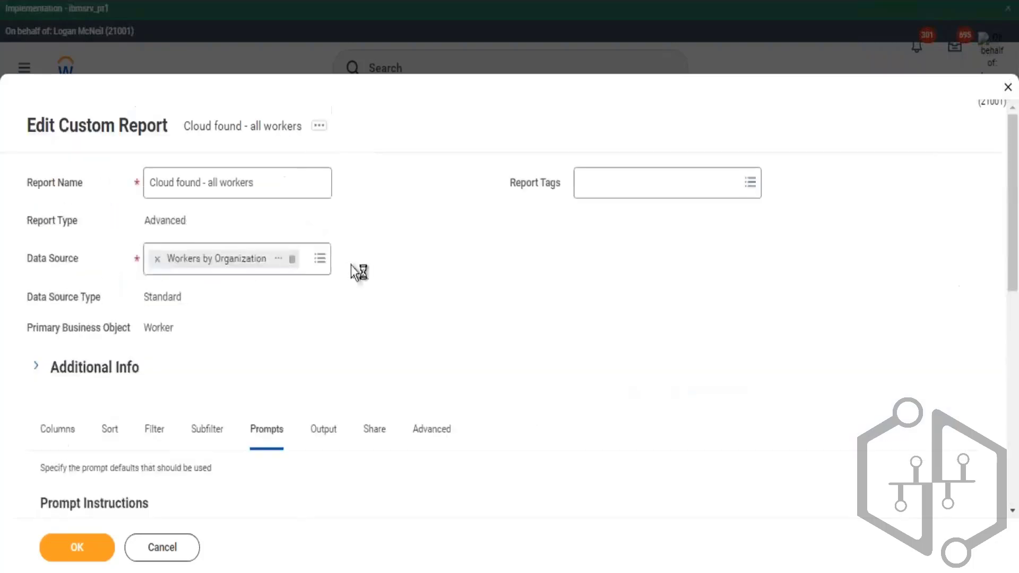
left_click(157, 258)
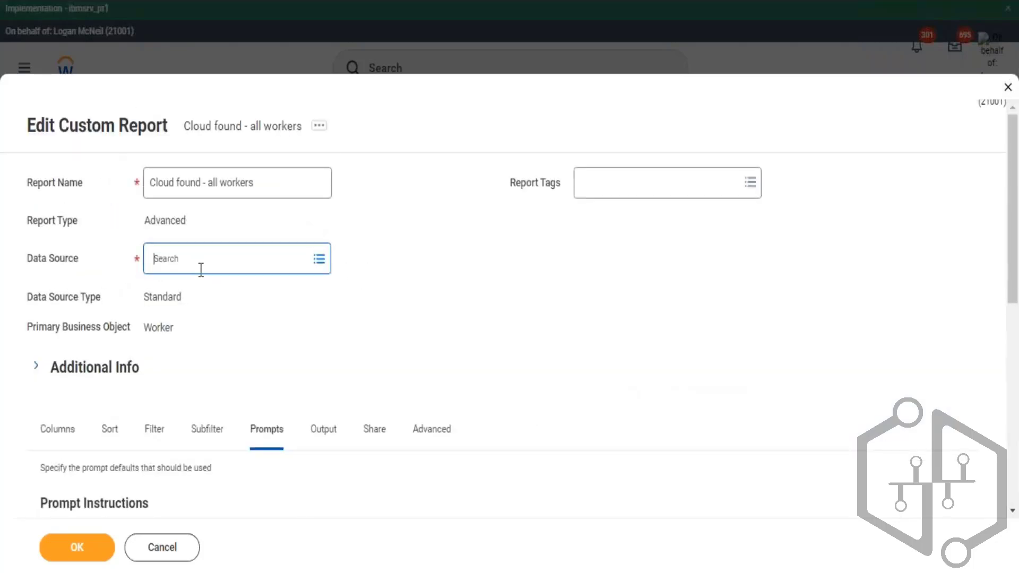
type("workers hcm org")
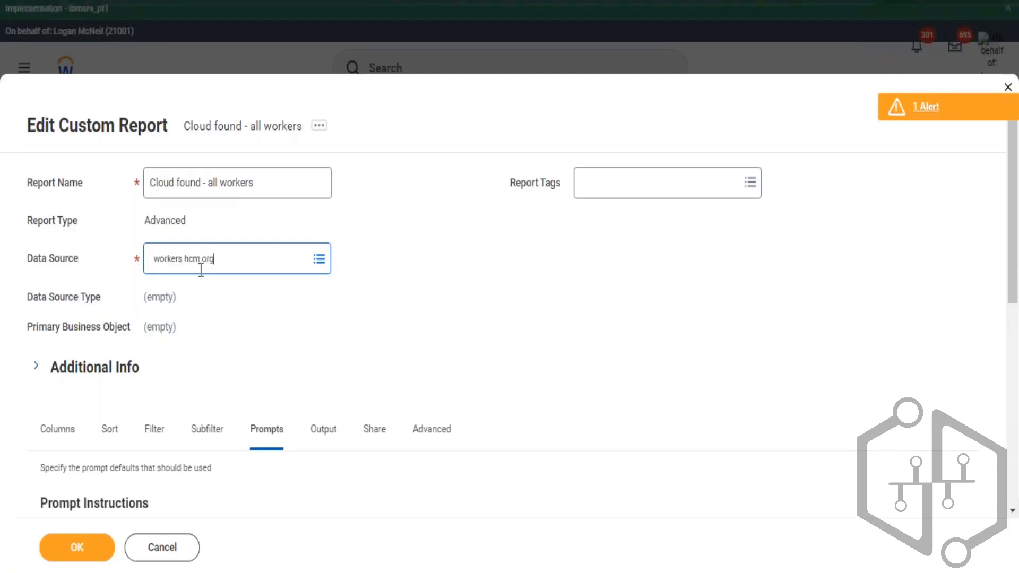
key("Return")
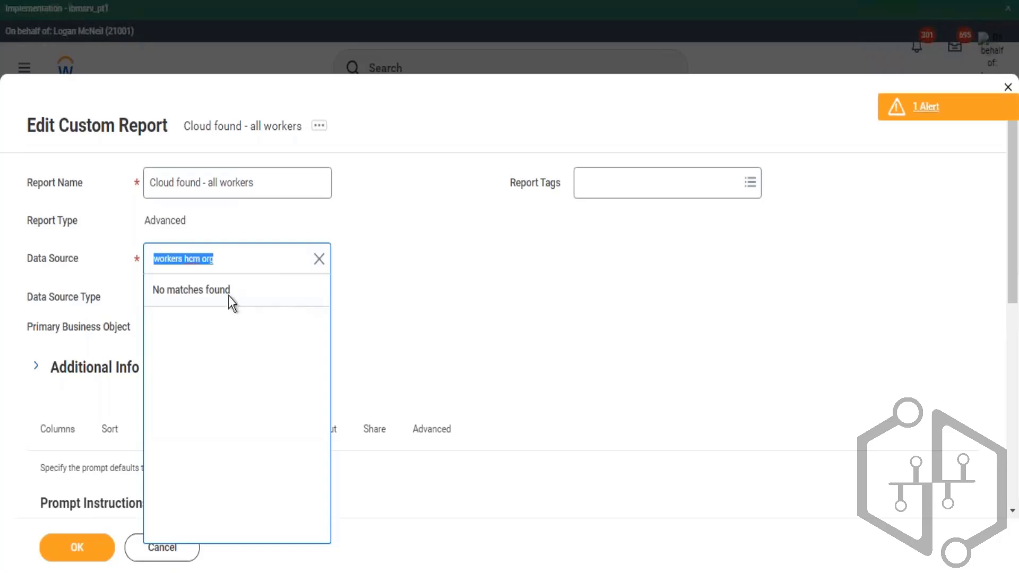
left_click(232, 265)
left_click_drag(165, 264, 150, 280)
type("hcm")
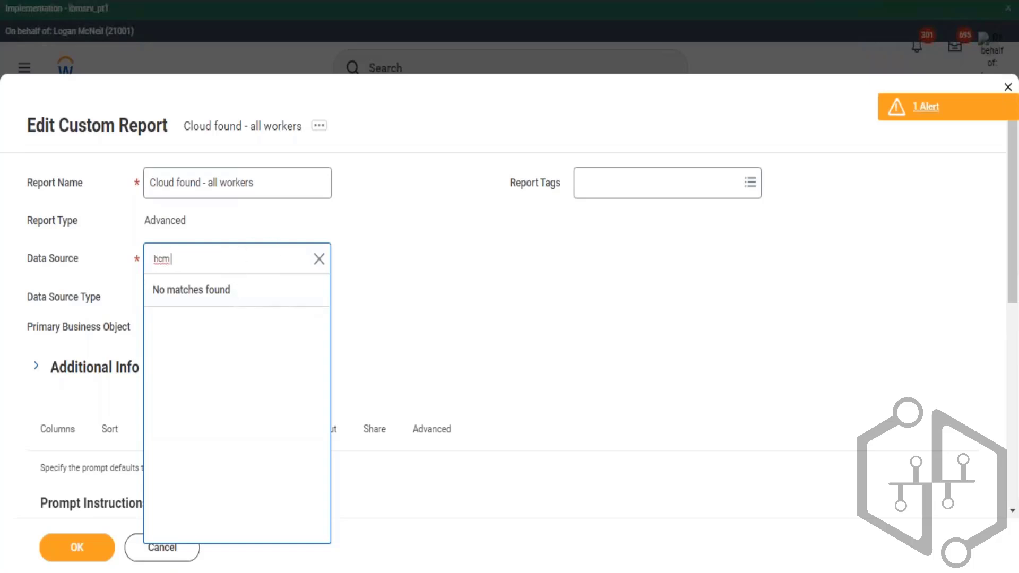
type(" org")
type("w")
key("BackSpace")
- Browse the data source list and select Workers for HCM Reporting
left_click(321, 260)
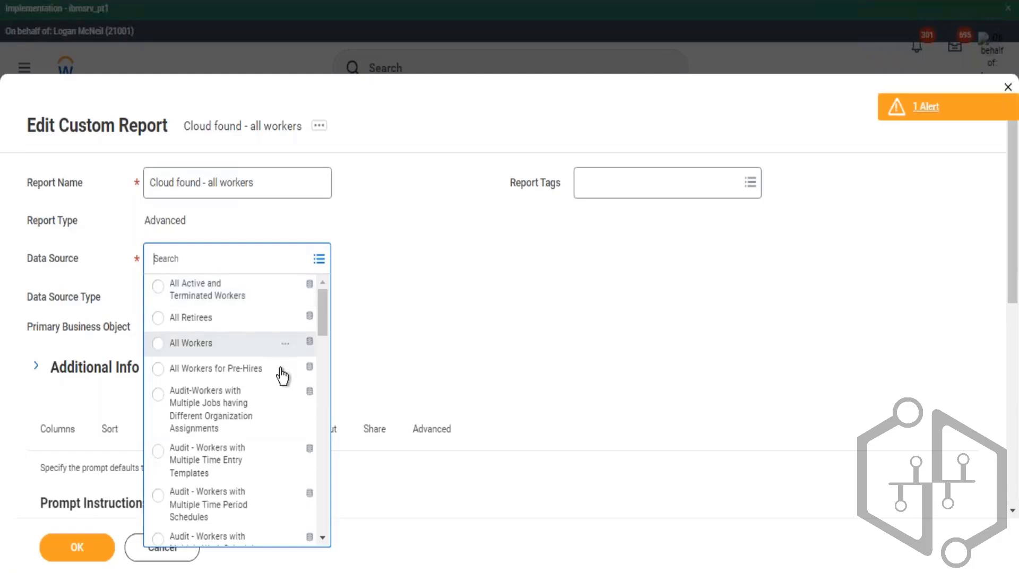
scroll(286, 377, "down", 5)
scroll(294, 382, "down", 10)
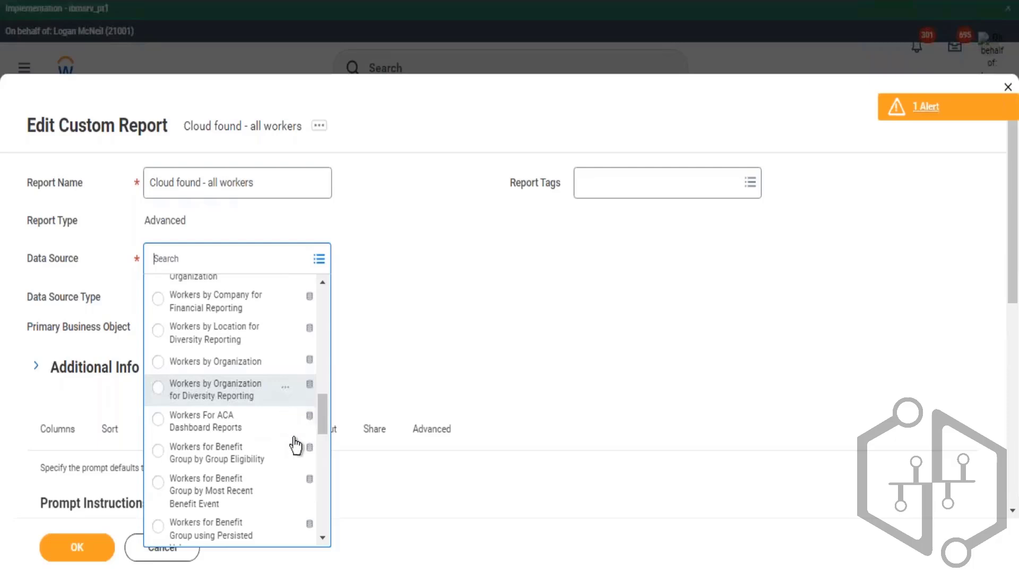
scroll(324, 441, "down", 5)
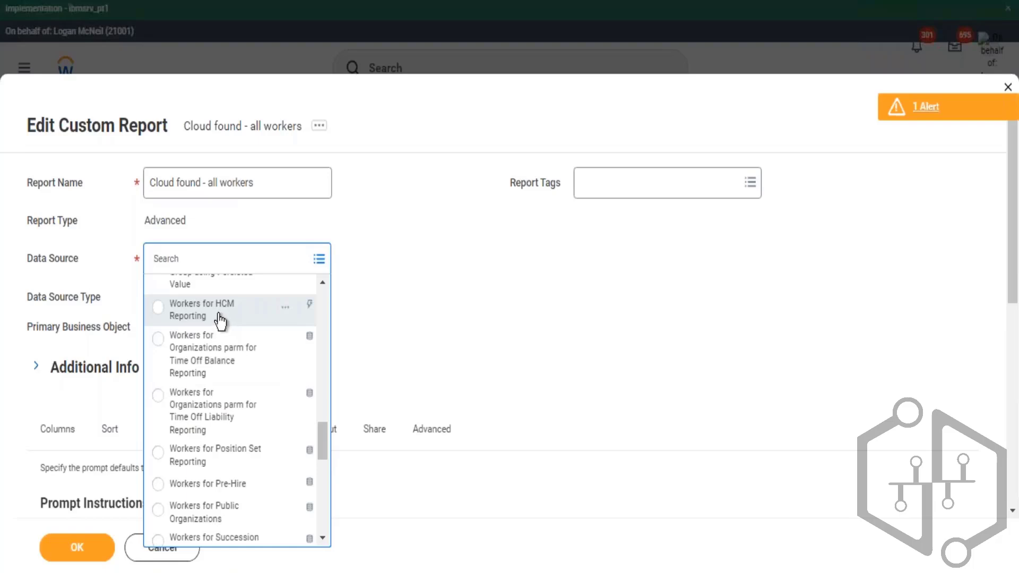
left_click(225, 319)
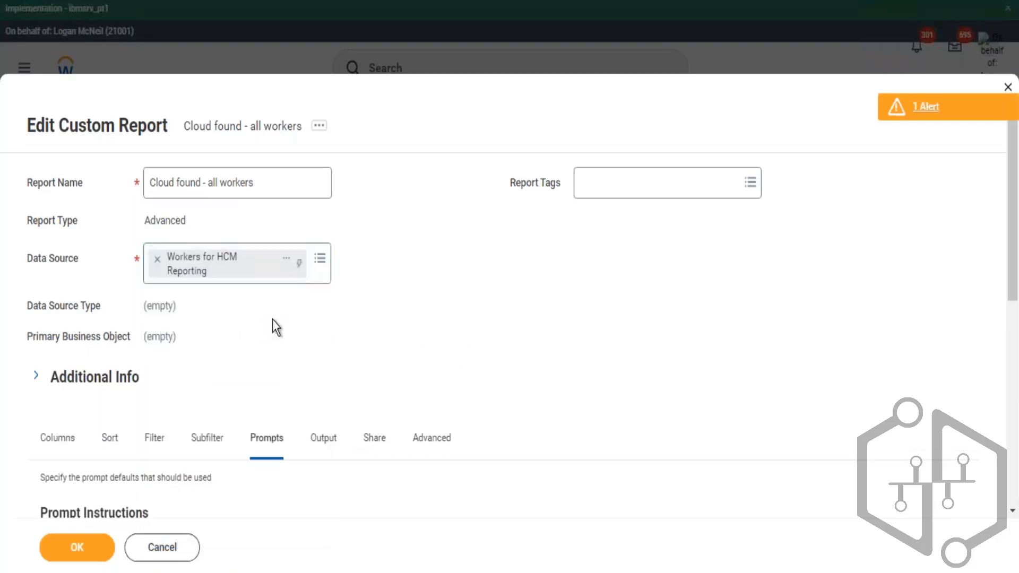
- Set the Data Source Filter to All Workers
left_click(314, 308)
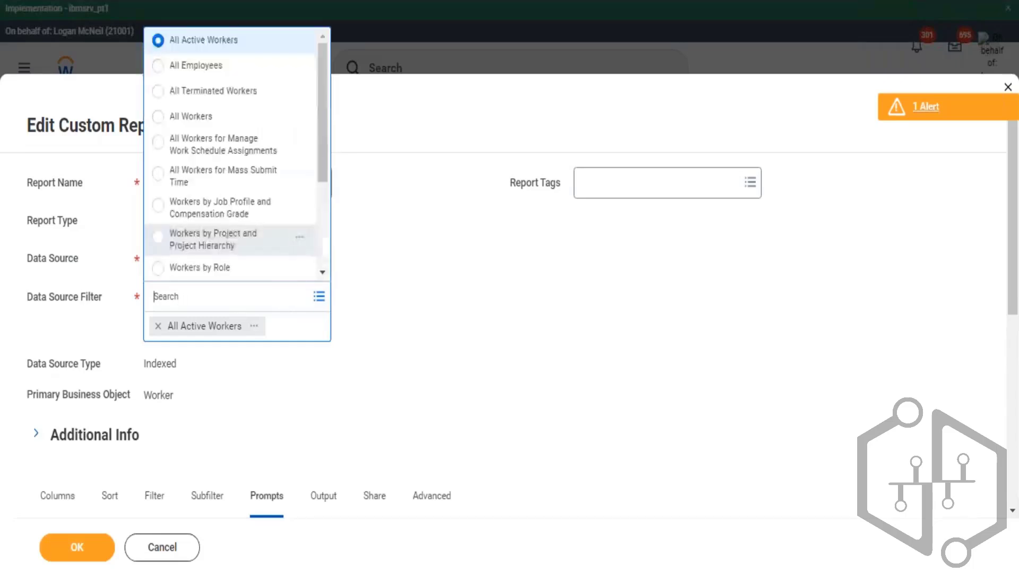
left_click(203, 117)
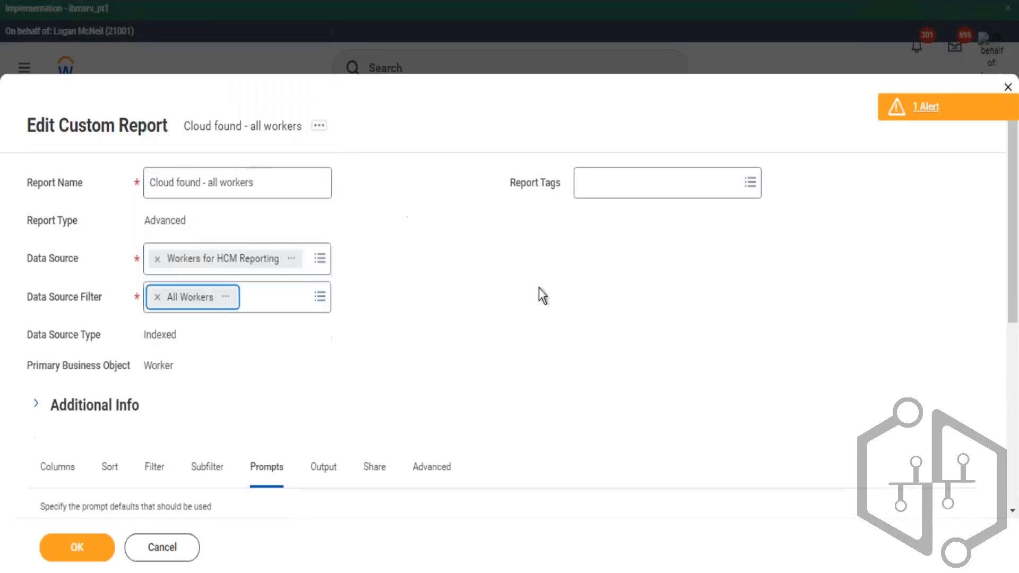
left_click(483, 312)
scroll(217, 385, "down", 5)
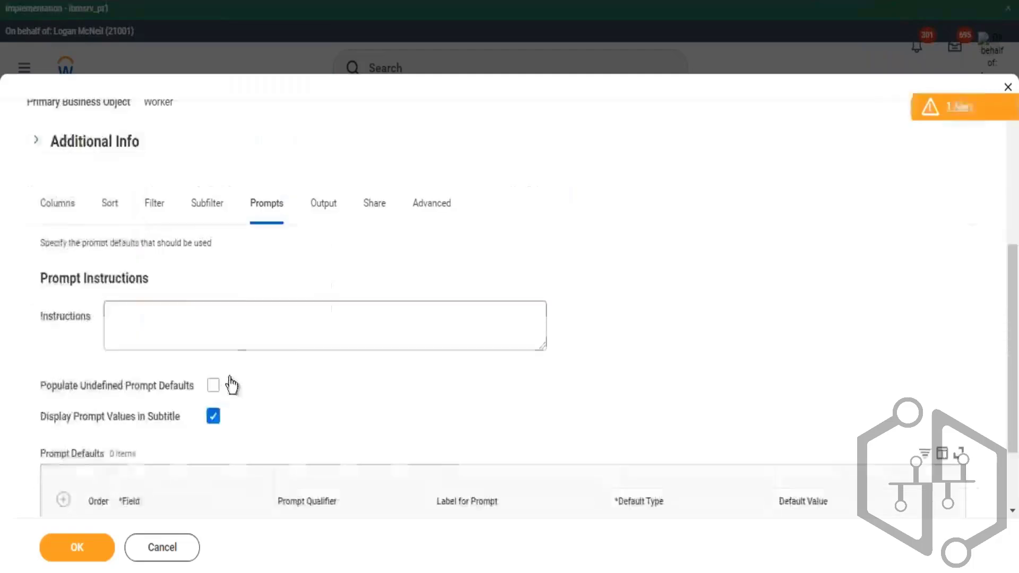
scroll(275, 415, "down", 2)
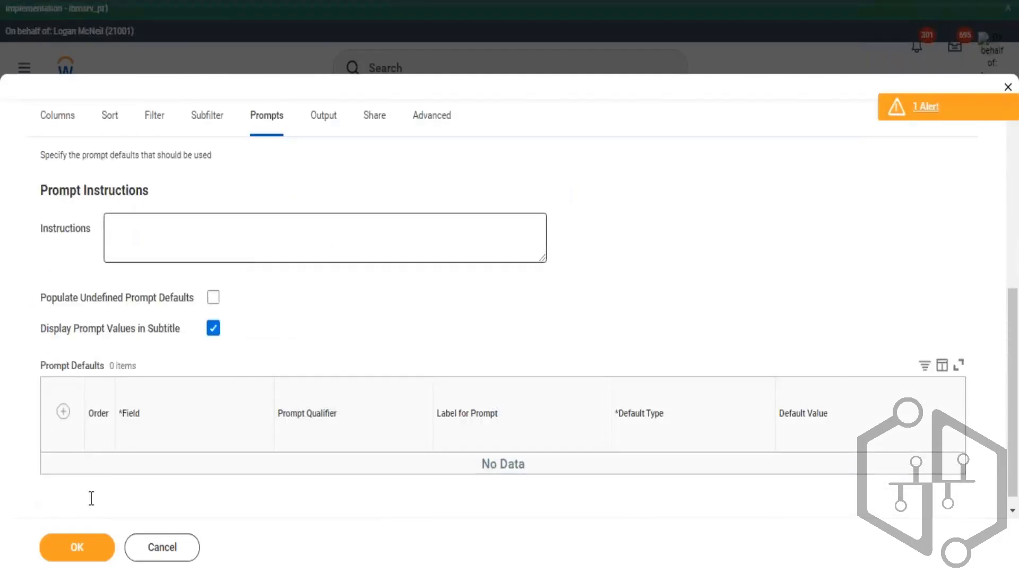
left_click(465, 309)
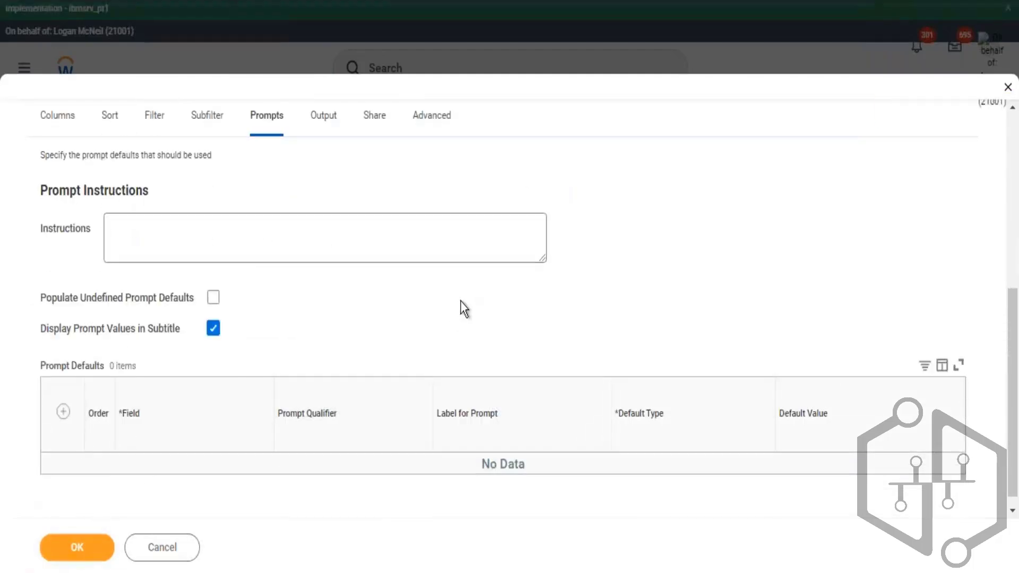
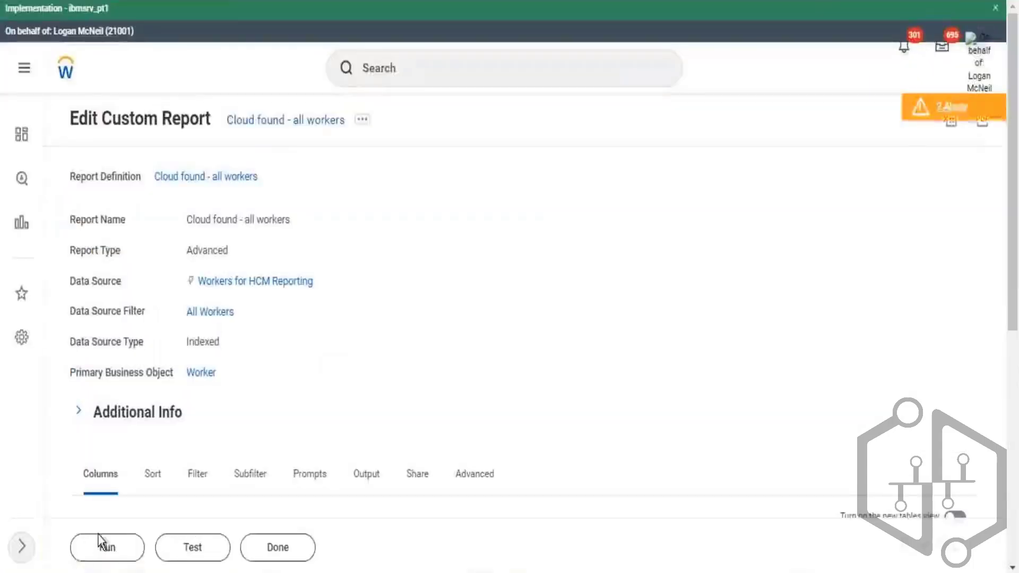
- Run the report with Include Terminated Workers checked
left_click(113, 549)
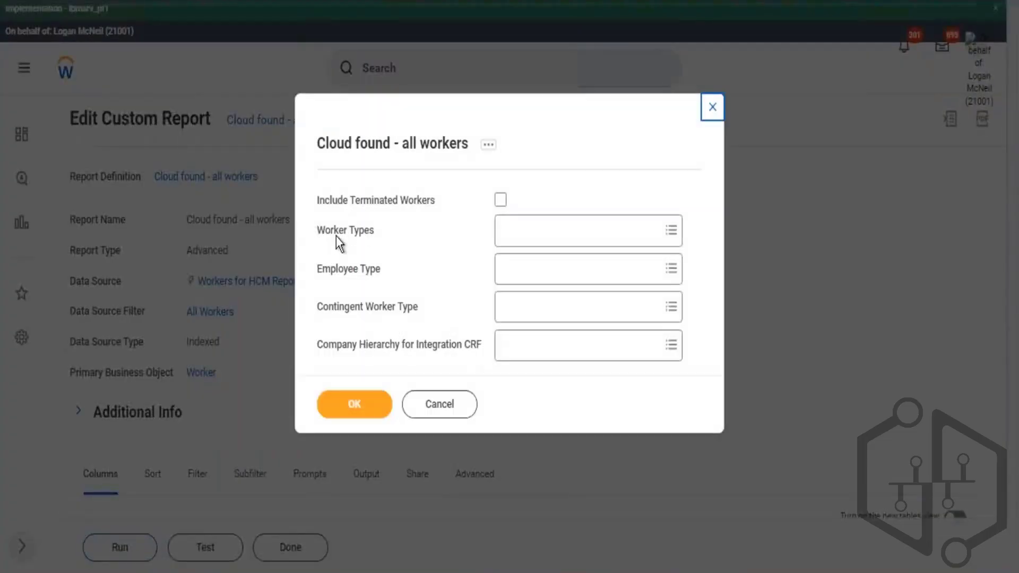
left_click_drag(336, 237, 405, 346)
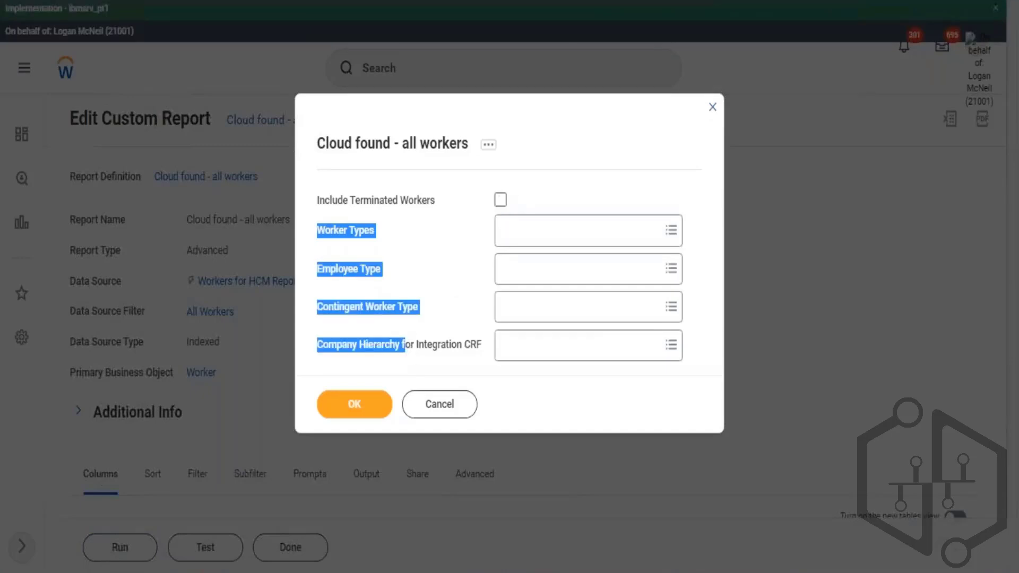
left_click(500, 199)
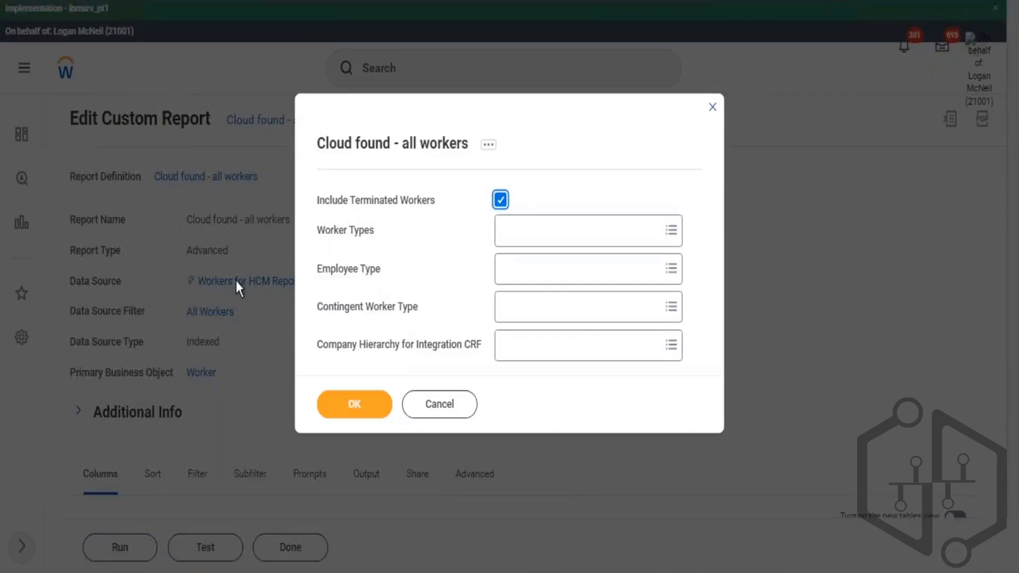
left_click(346, 407)
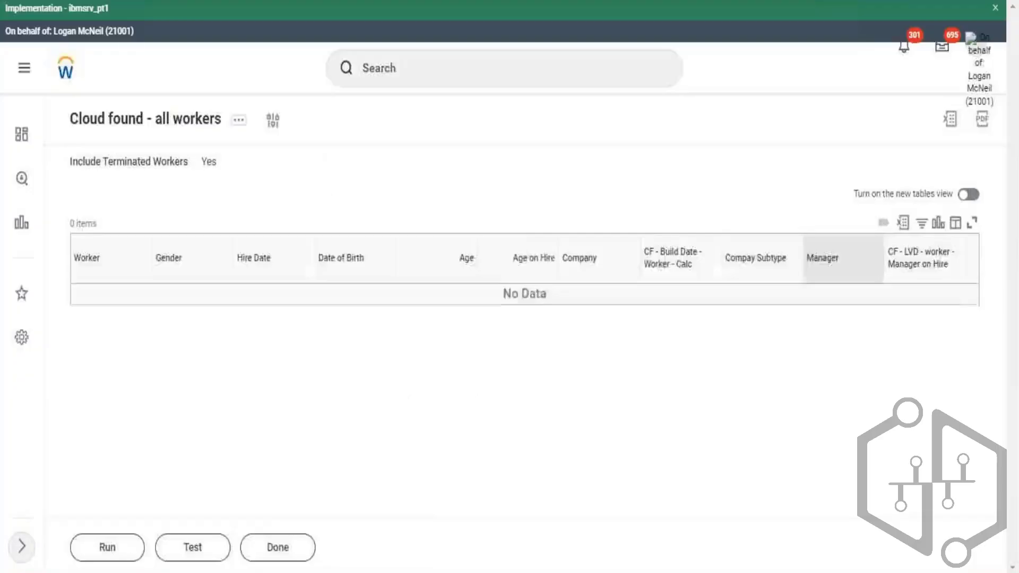
left_click(241, 126)
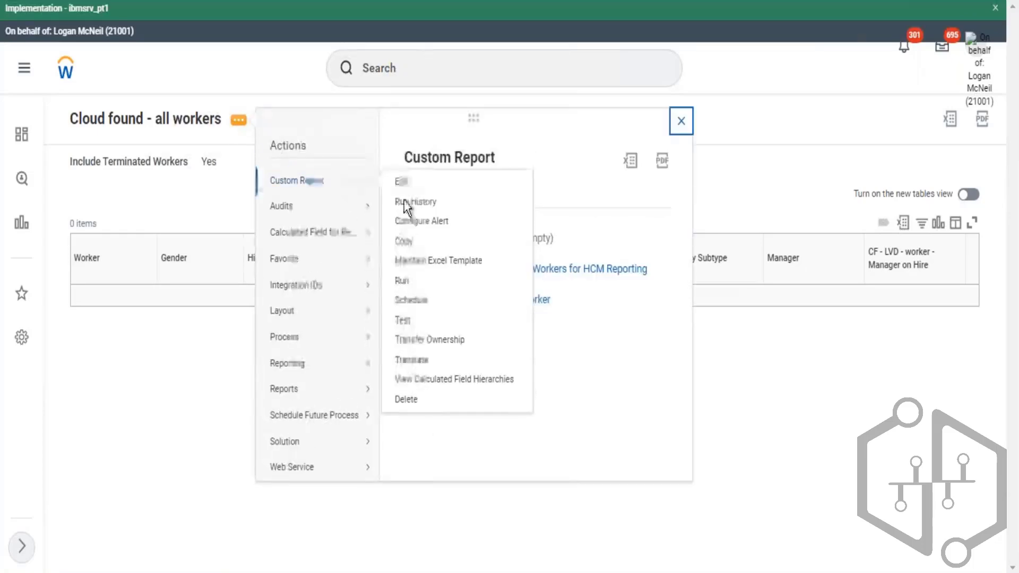
left_click(304, 135)
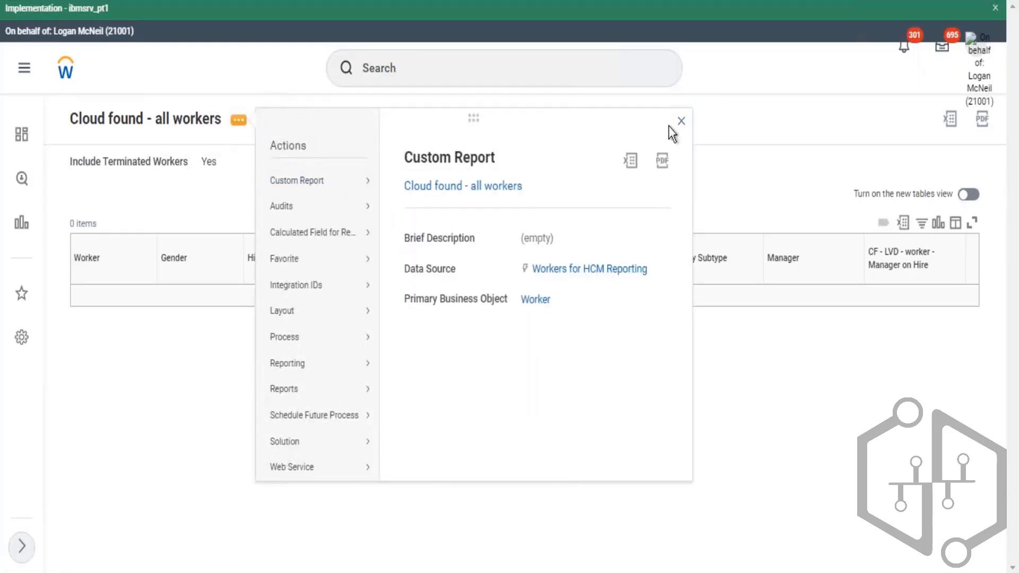
left_click(681, 121)
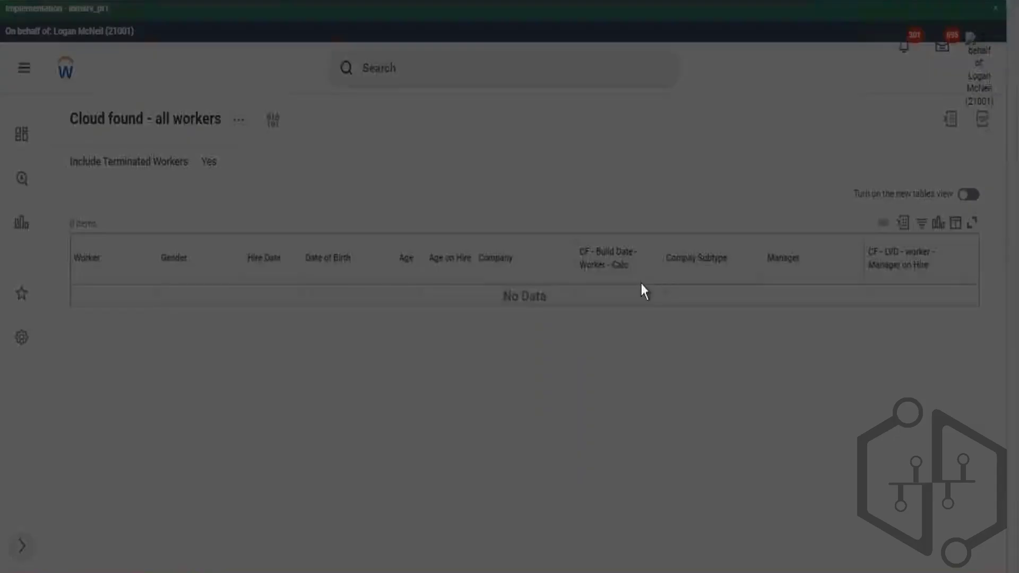
- Run the report again with Company Hierarchy for Integration CRF set to GMS North America
left_click(512, 346)
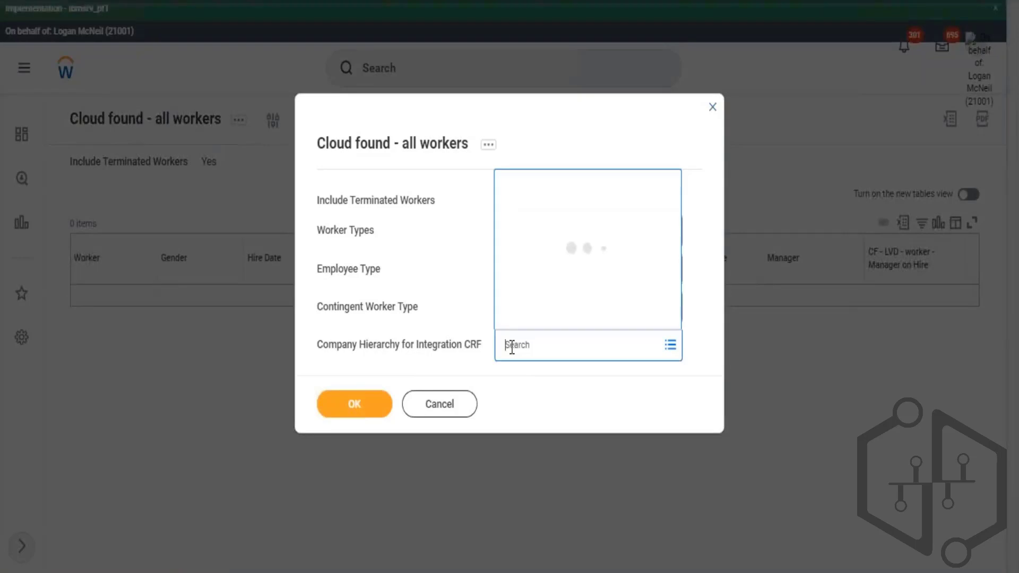
type("c")
type("ms")
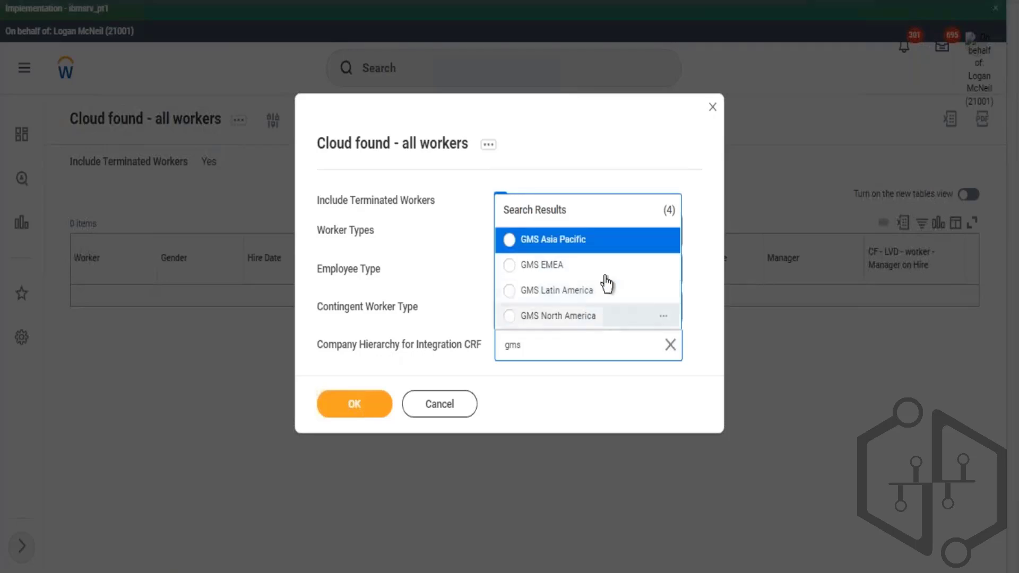
left_click(575, 318)
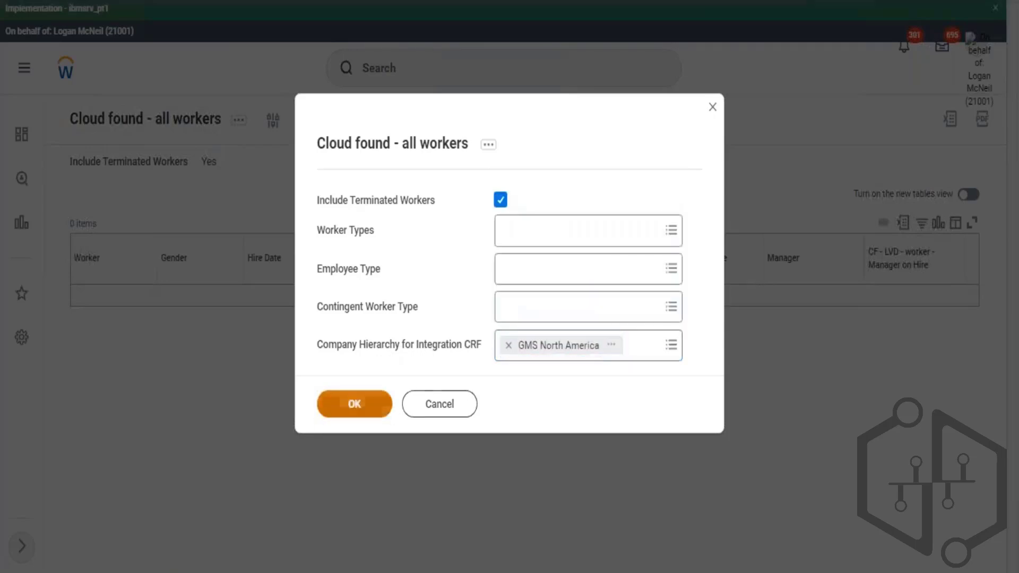
left_click(354, 404)
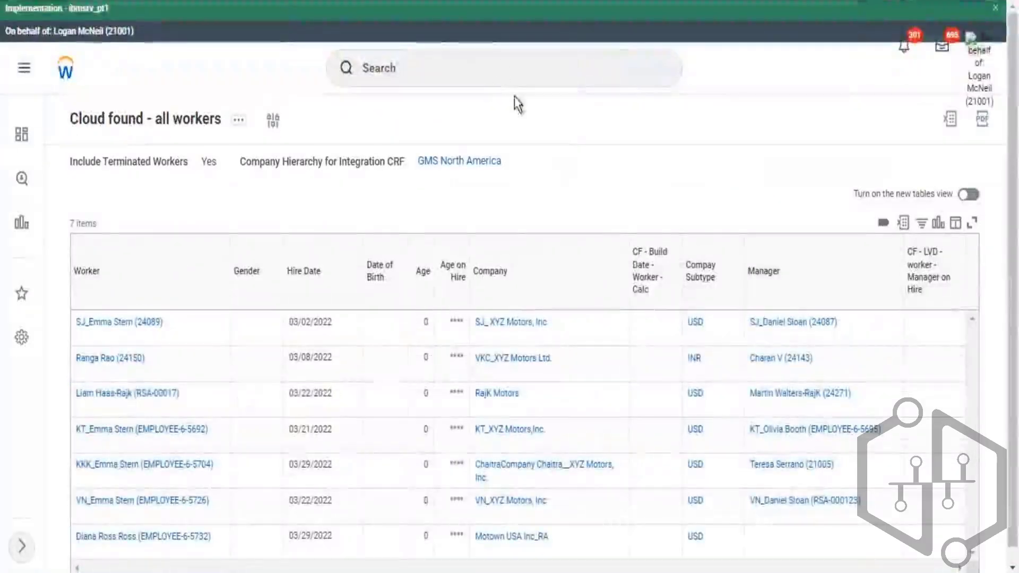
scroll(559, 109, "down", 1)
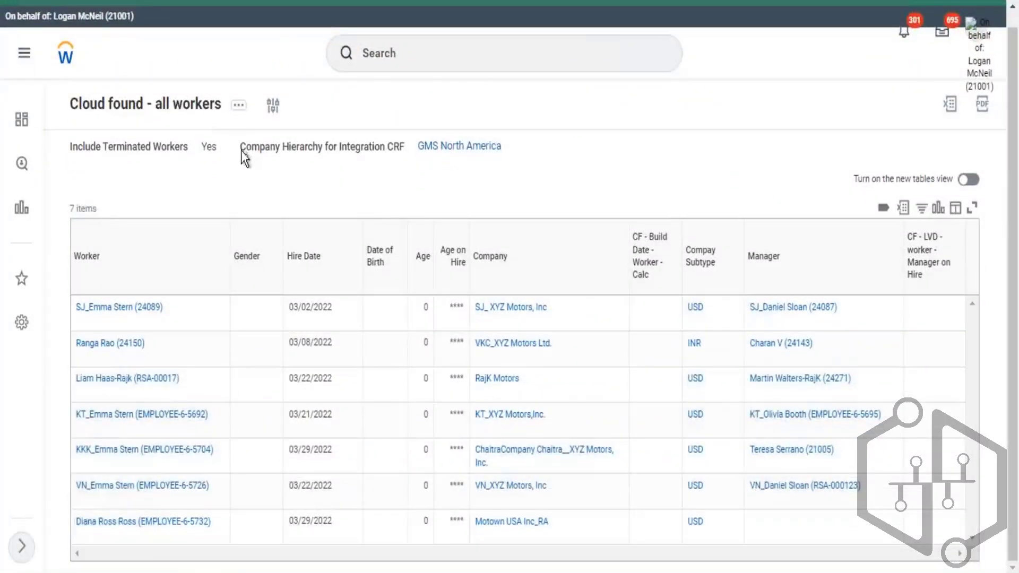
left_click_drag(239, 148, 407, 149)
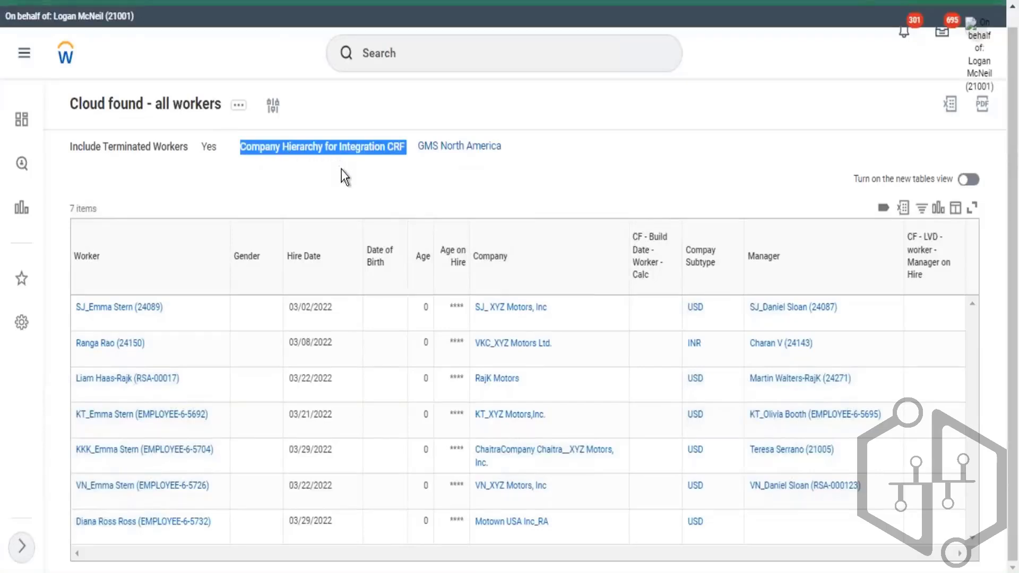
left_click(259, 159)
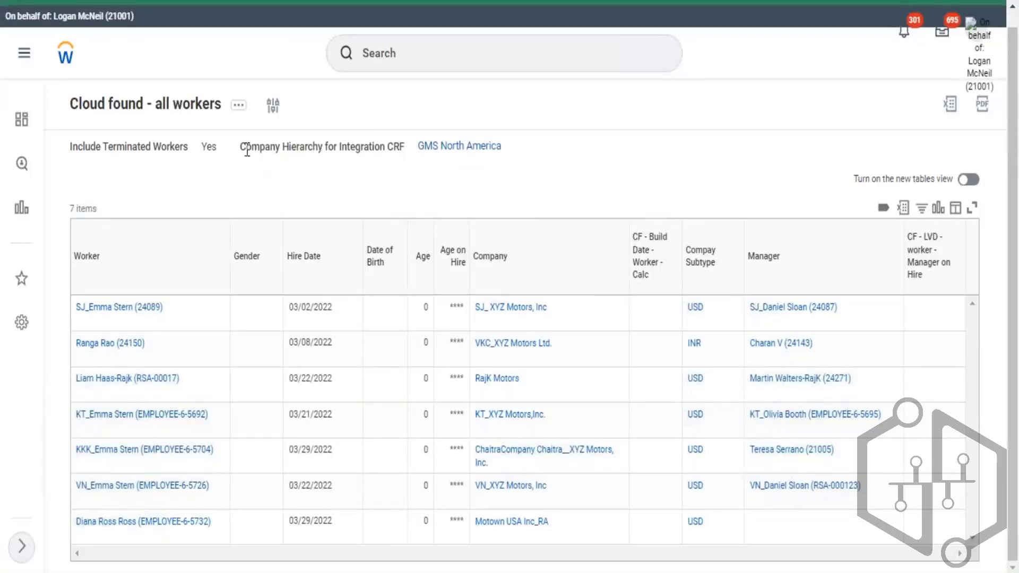
left_click_drag(240, 149, 380, 151)
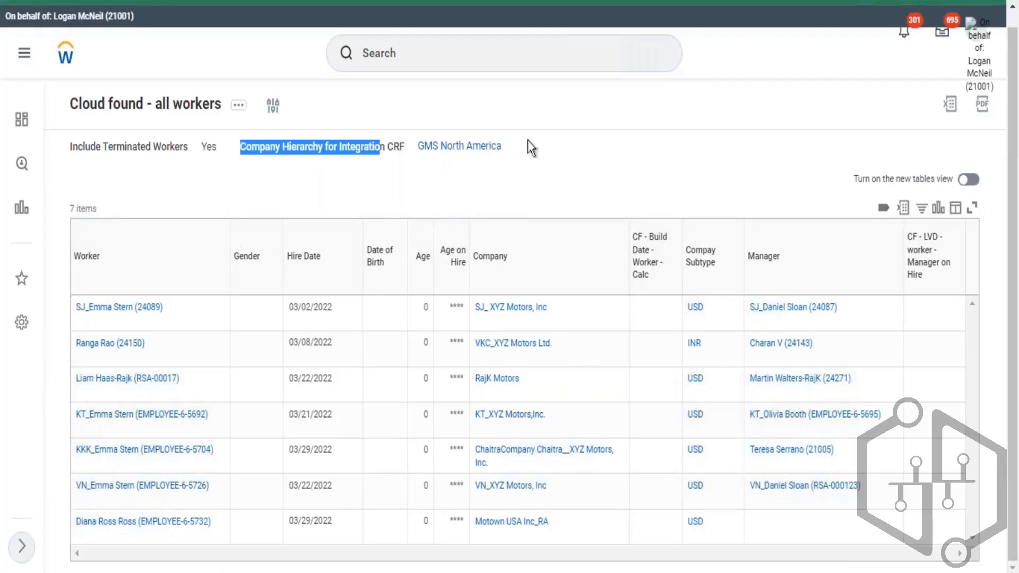
left_click_drag(528, 148, 419, 164)
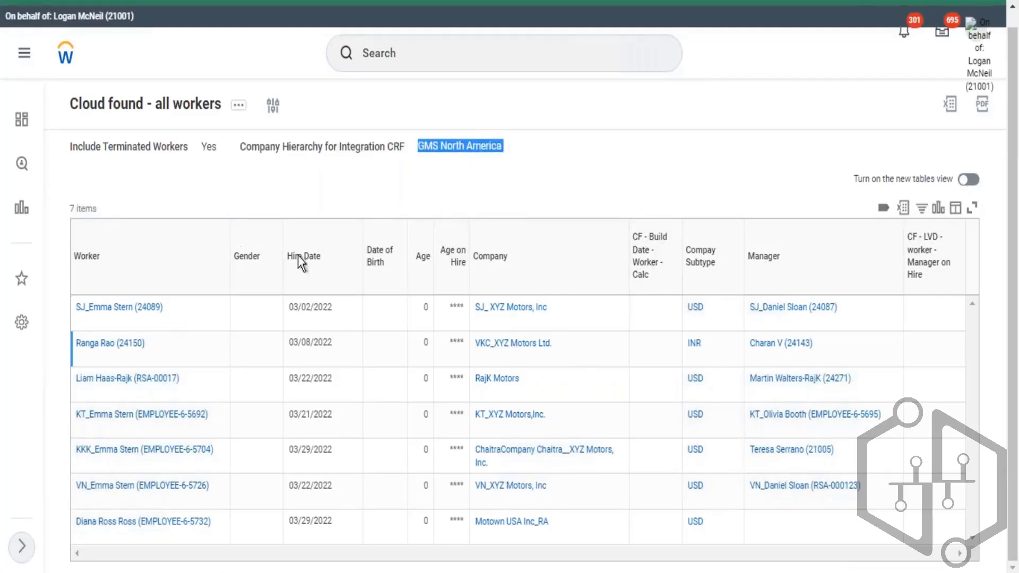
- Open the report definition for editing and search fields for manage level in a new Worker column
left_click(239, 104)
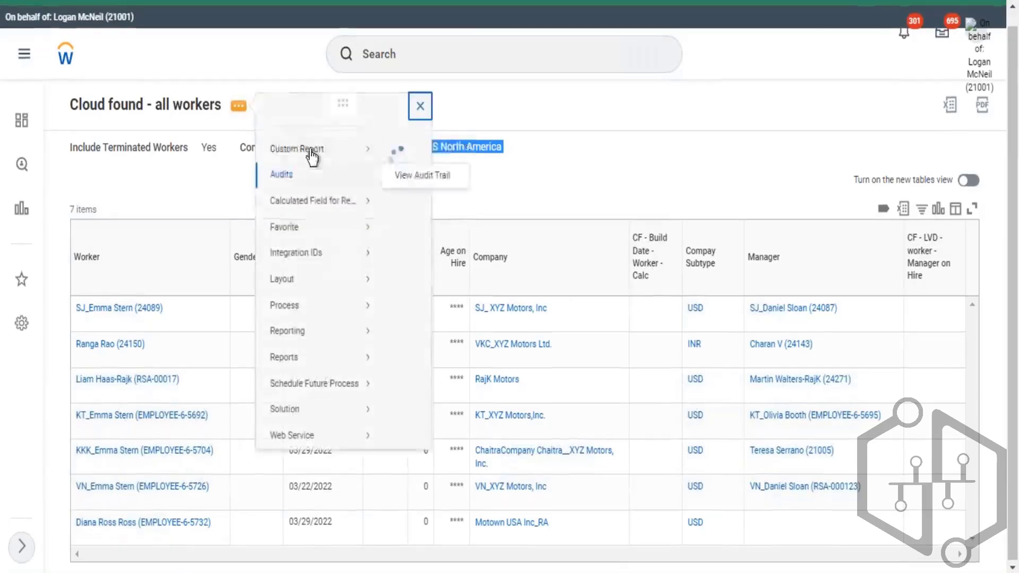
mouse_move(352, 163)
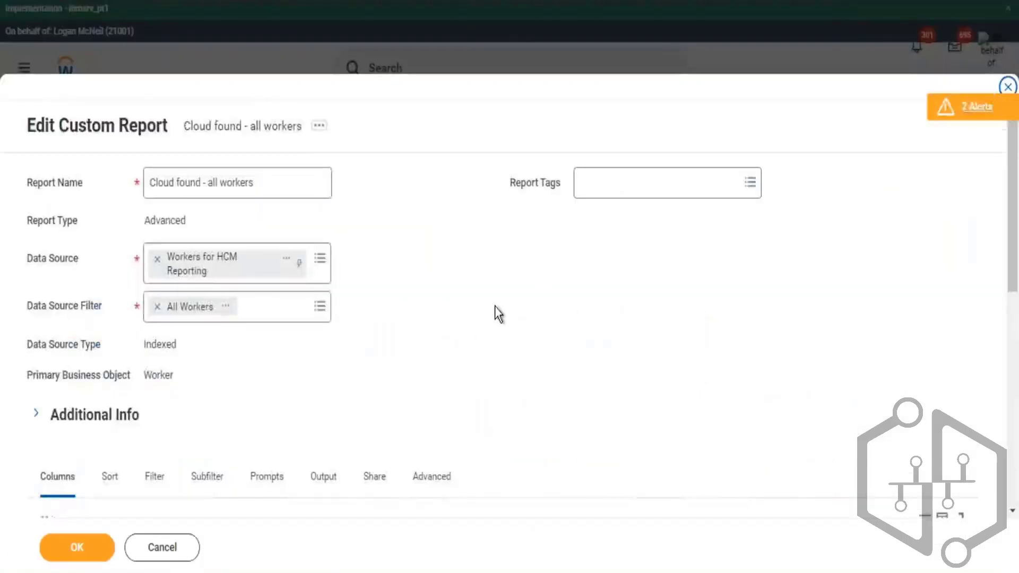
scroll(496, 308, "down", 5)
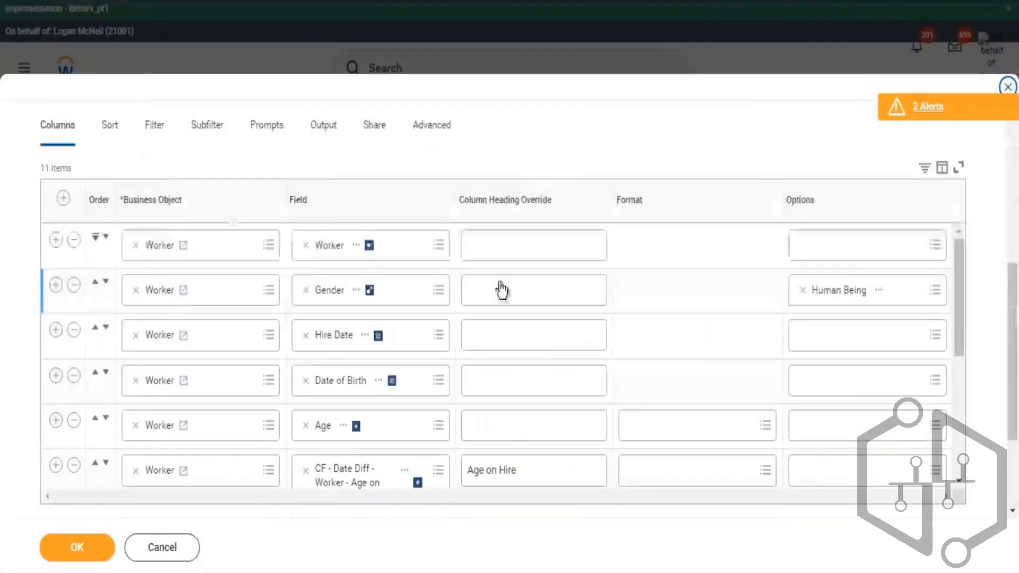
scroll(375, 330, "down", 5)
scroll(317, 485, "down", 3)
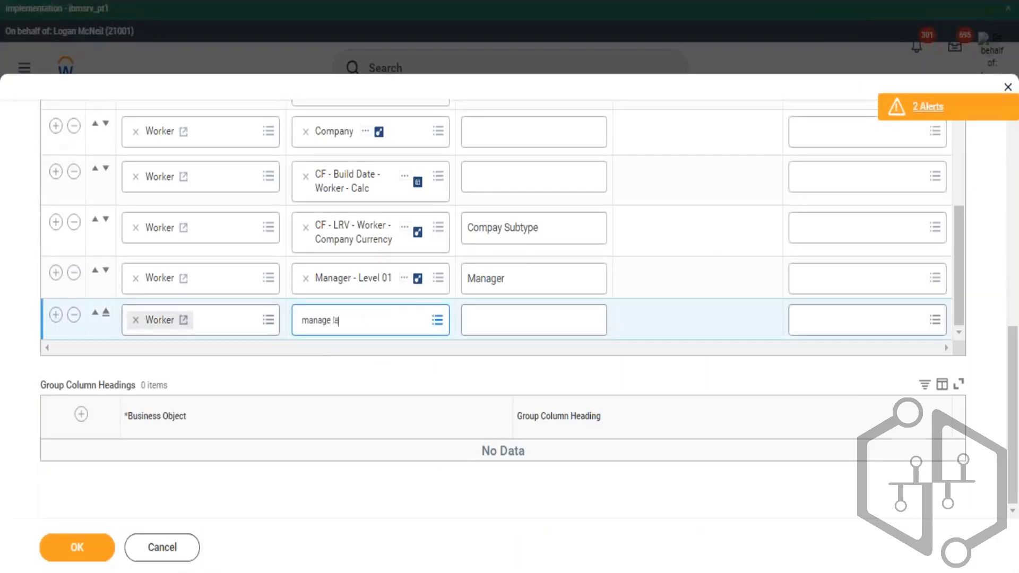
type("l")
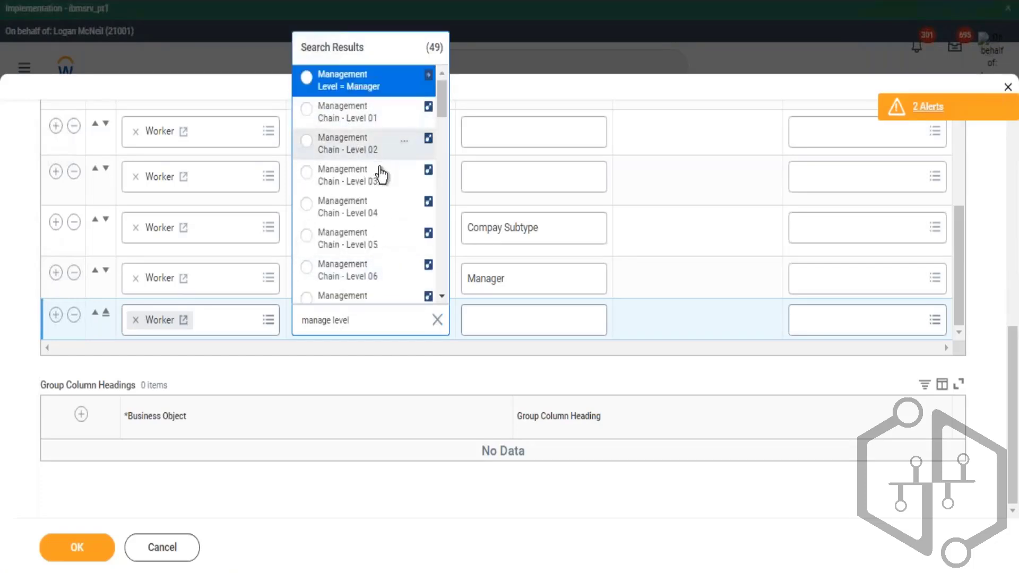
- Browse the field search results for management level fields
scroll(396, 178, "down", 3)
scroll(396, 177, "up", 3)
scroll(417, 194, "down", 3)
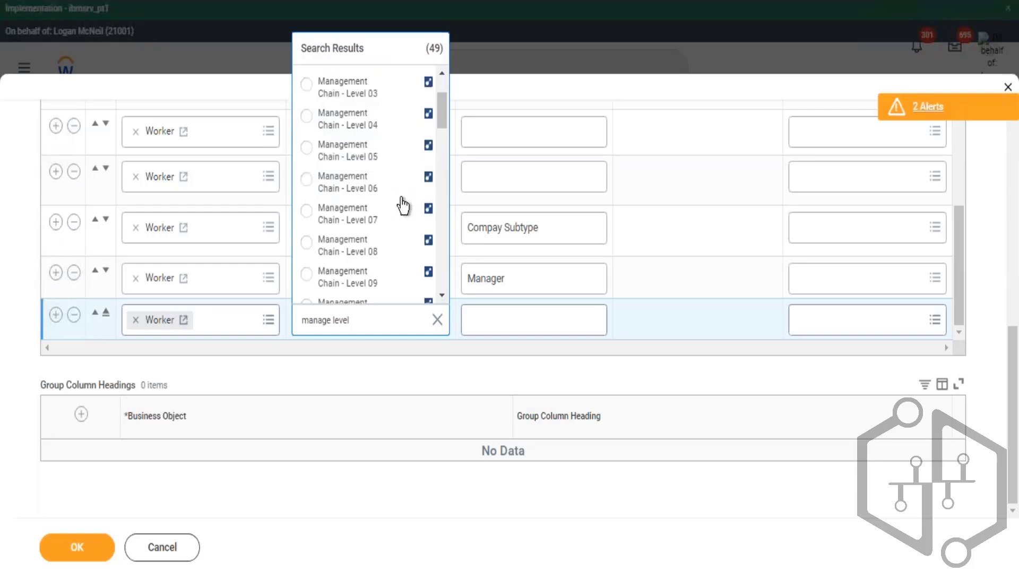
scroll(401, 219, "down", 3)
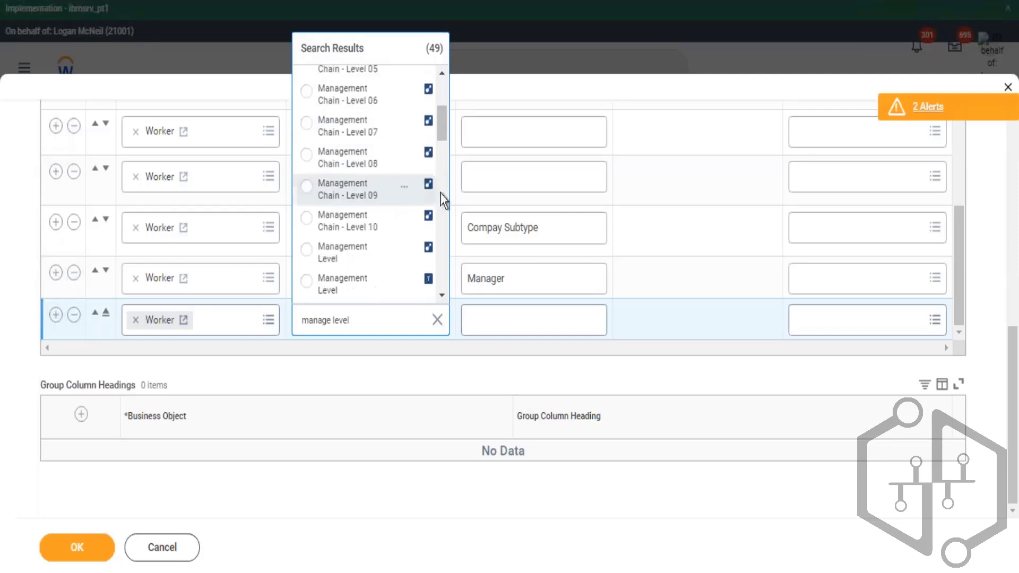
scroll(400, 194, "down", 5)
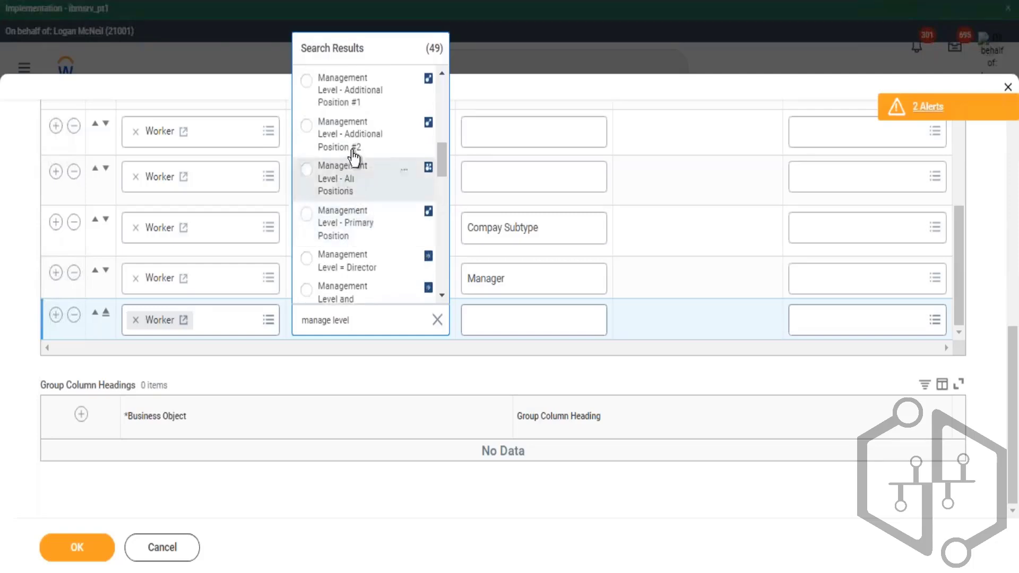
scroll(388, 234, "down", 4)
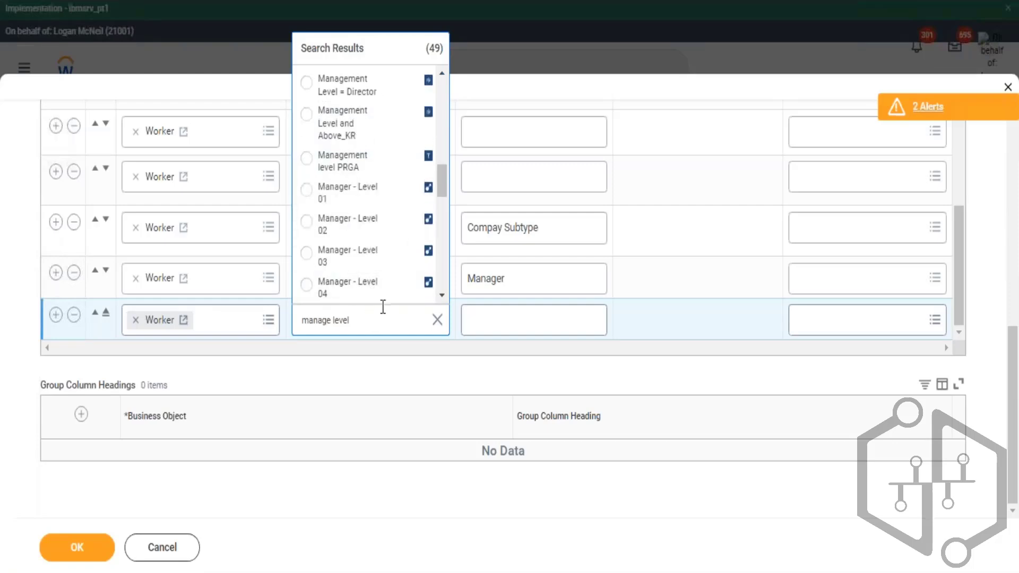
- Search for field: management level, add Management Level as the new column, and save the report
left_click_drag(382, 309, 300, 319)
key("BackSpace")
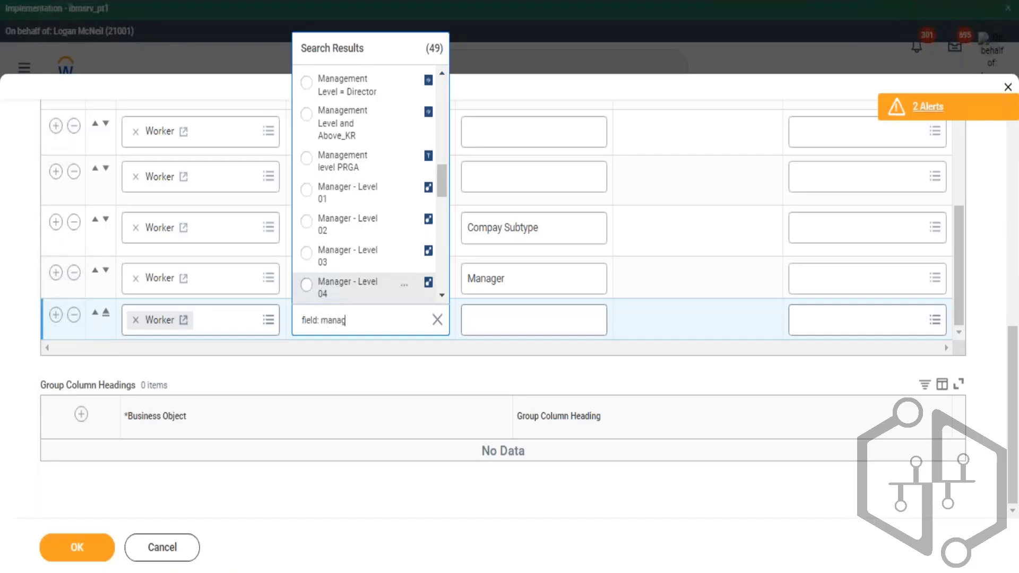
key("Return")
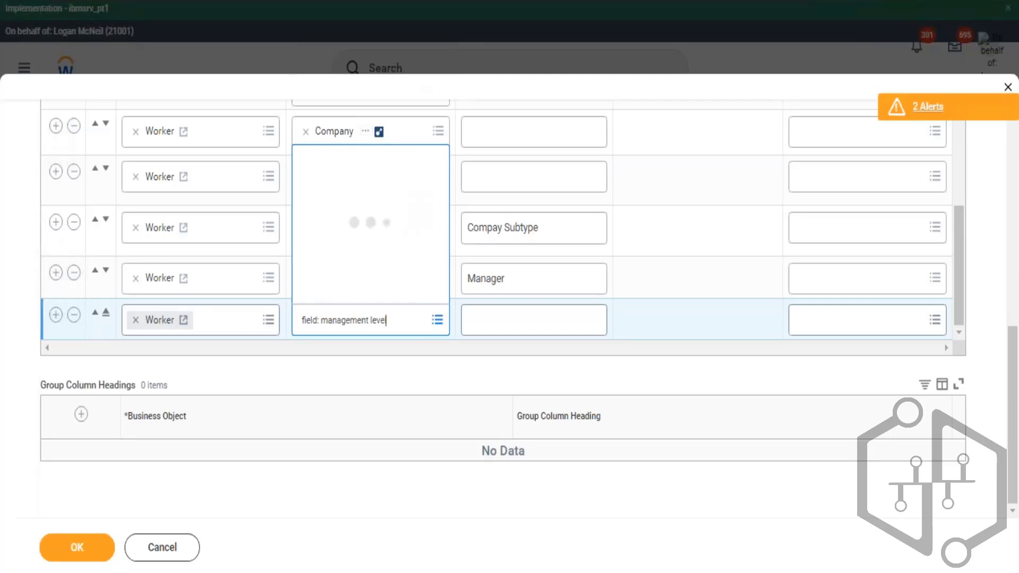
left_click(337, 86)
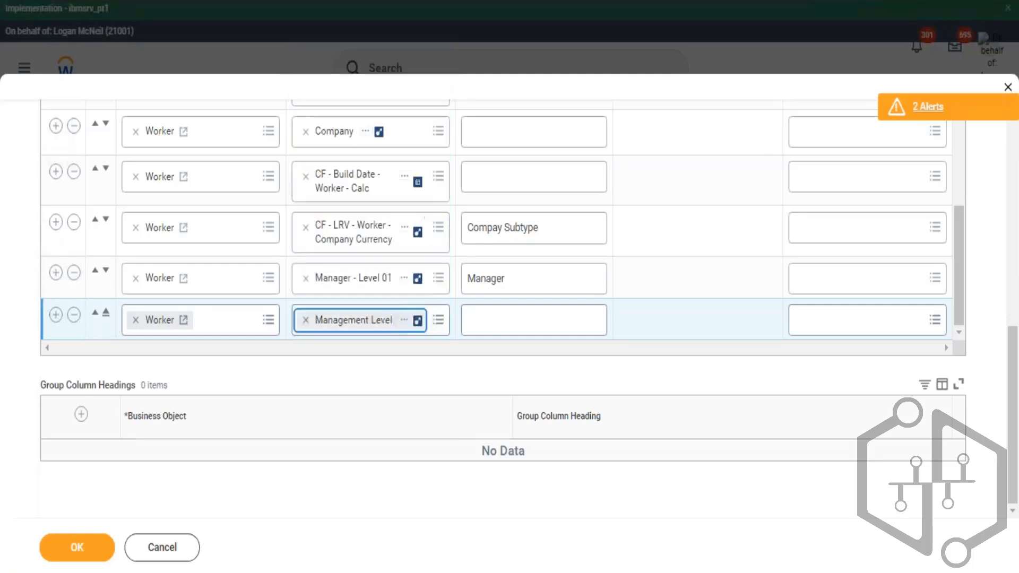
left_click(80, 550)
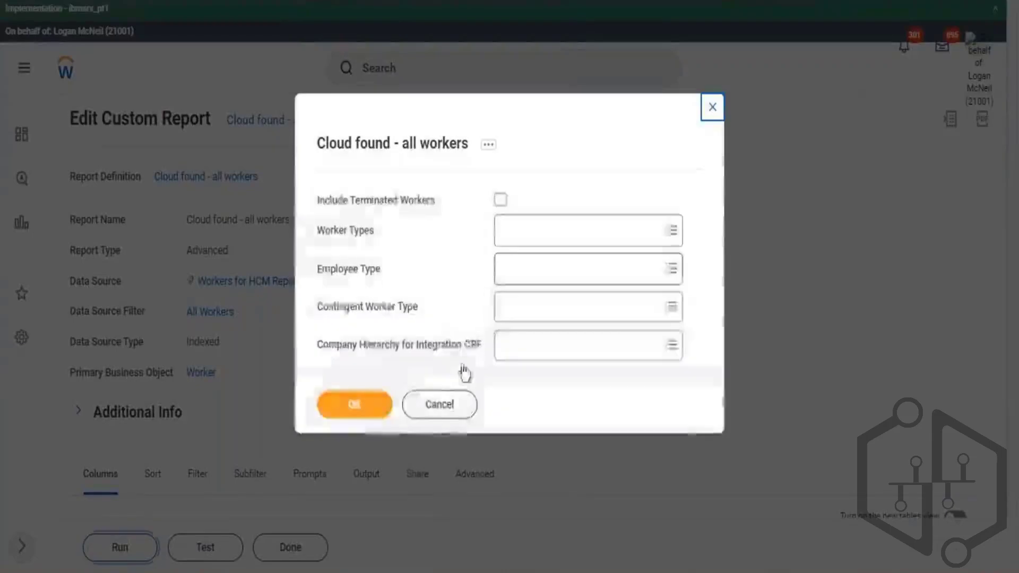
- Run the report with Company Hierarchy for Integration CRF set to GMS North America
left_click(544, 343)
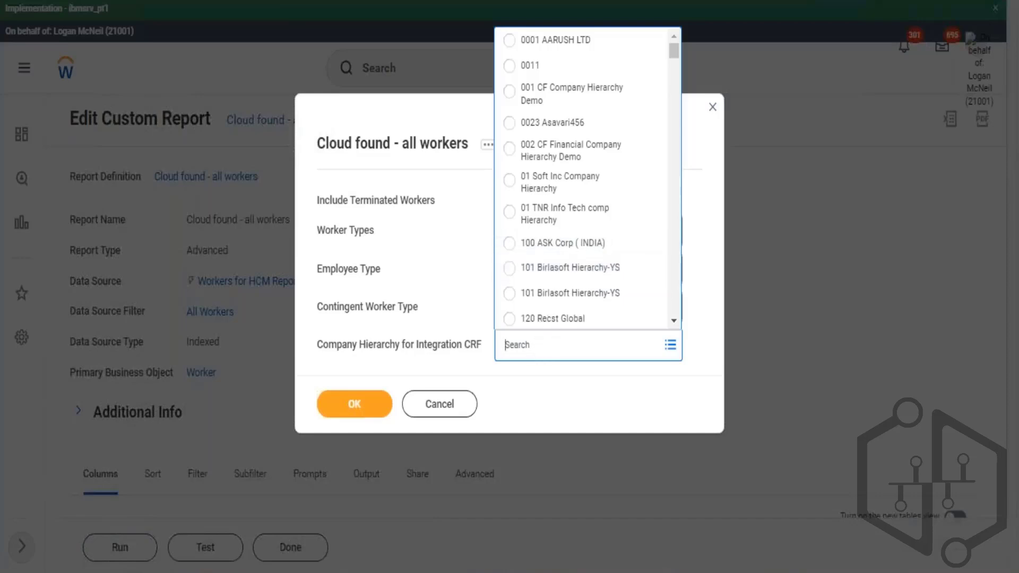
key("Return")
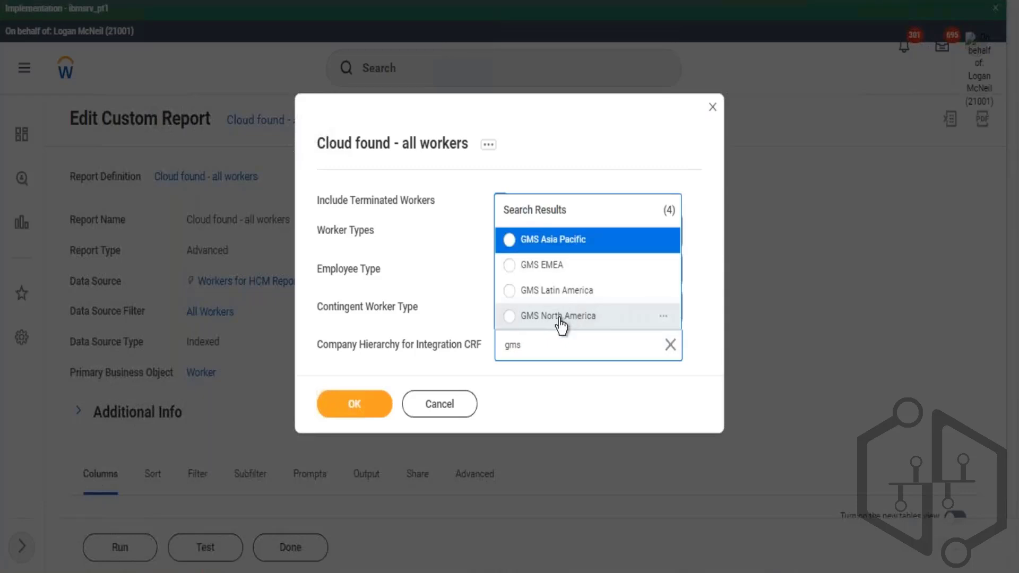
left_click(559, 317)
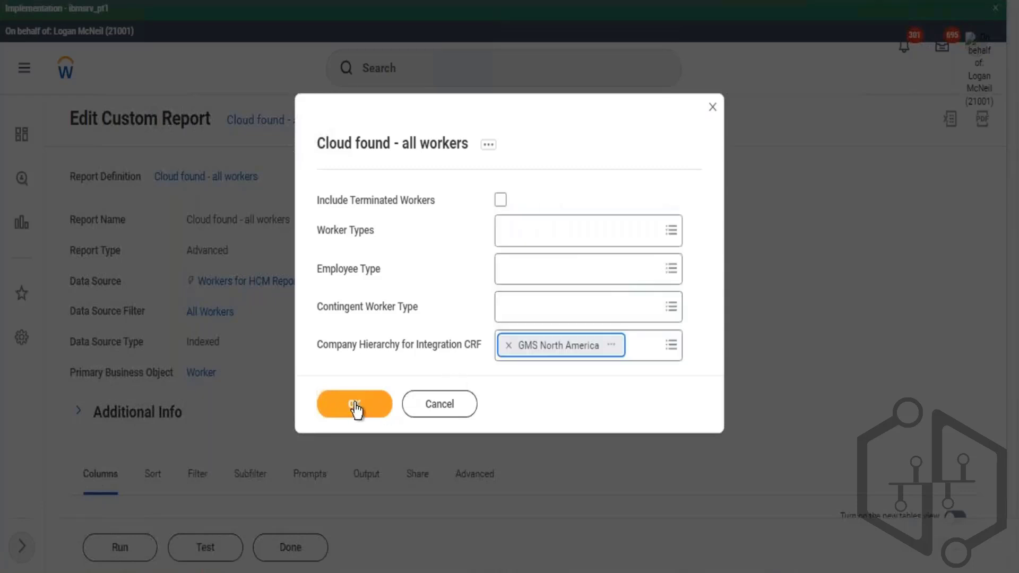
left_click(355, 404)
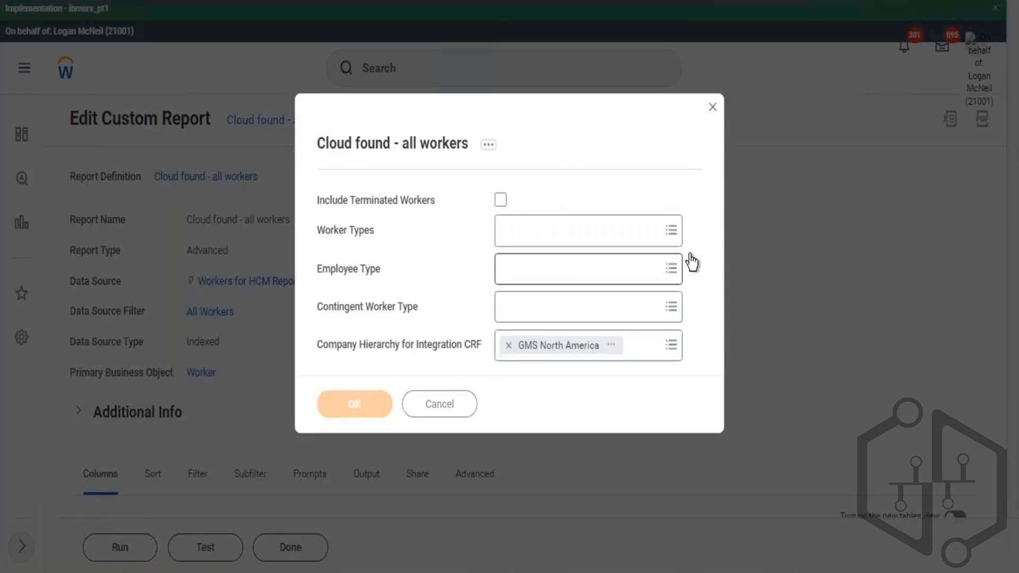
left_click(501, 201)
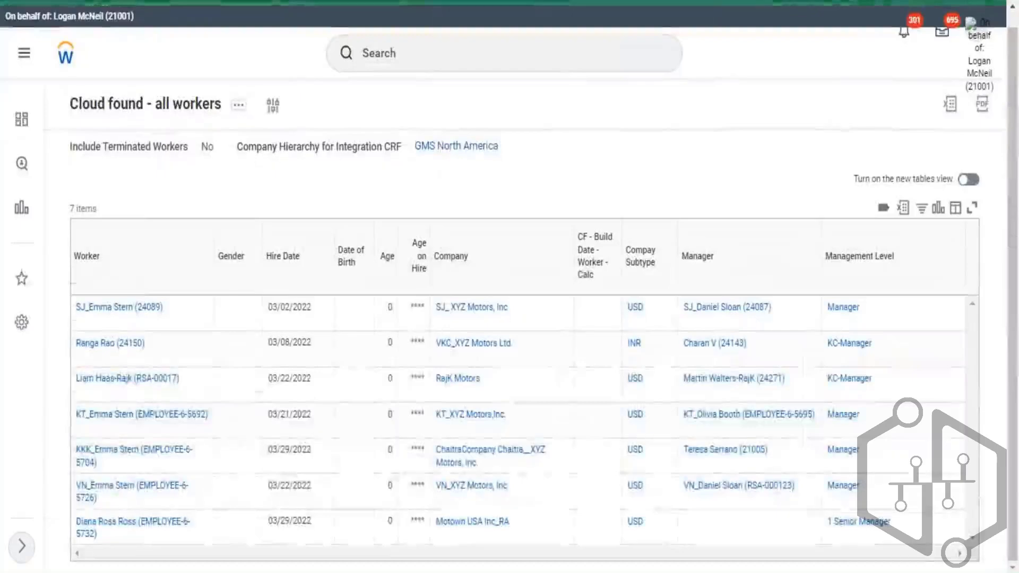
left_click_drag(921, 539, 871, 308)
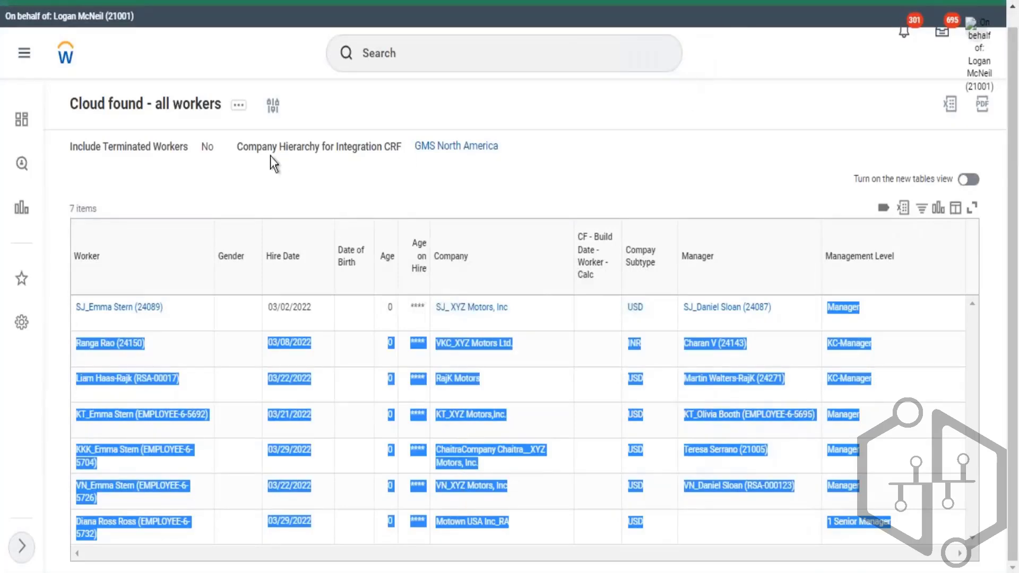
- Open the report definition for editing from the report's related actions
left_click(799, 151)
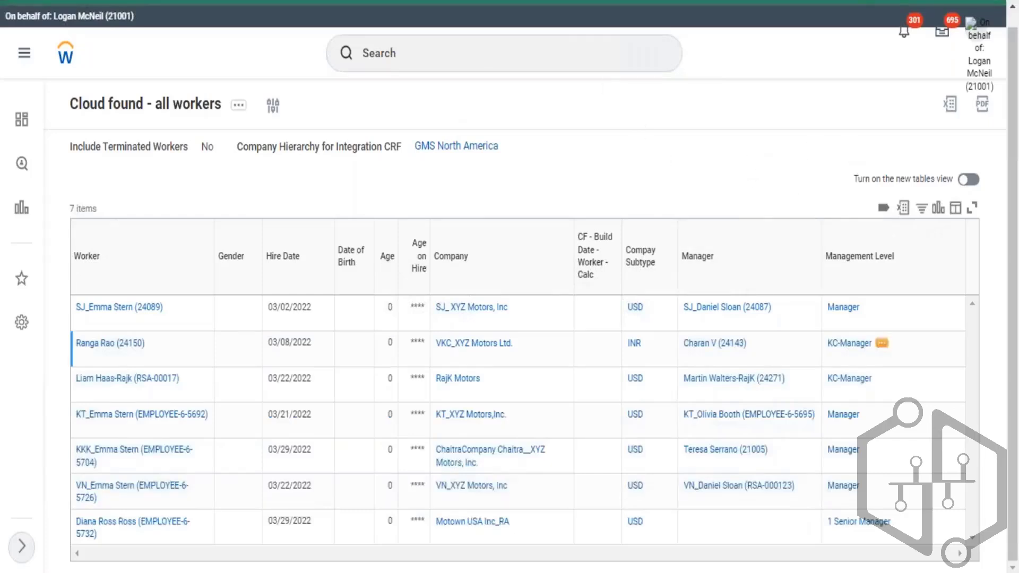
left_click_drag(923, 530, 827, 523)
left_click_drag(844, 435, 262, 83)
left_click(239, 105)
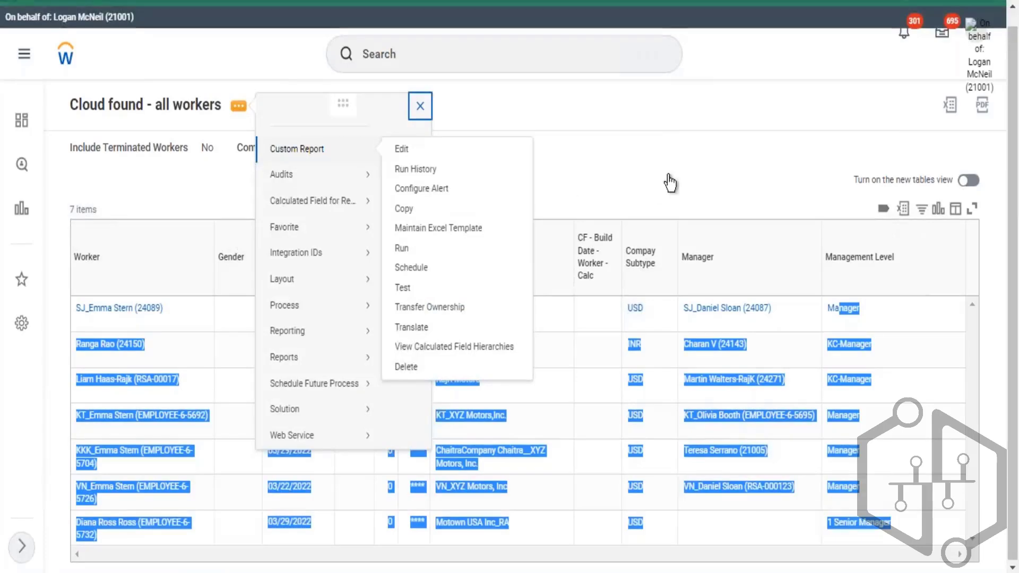
left_click(686, 173)
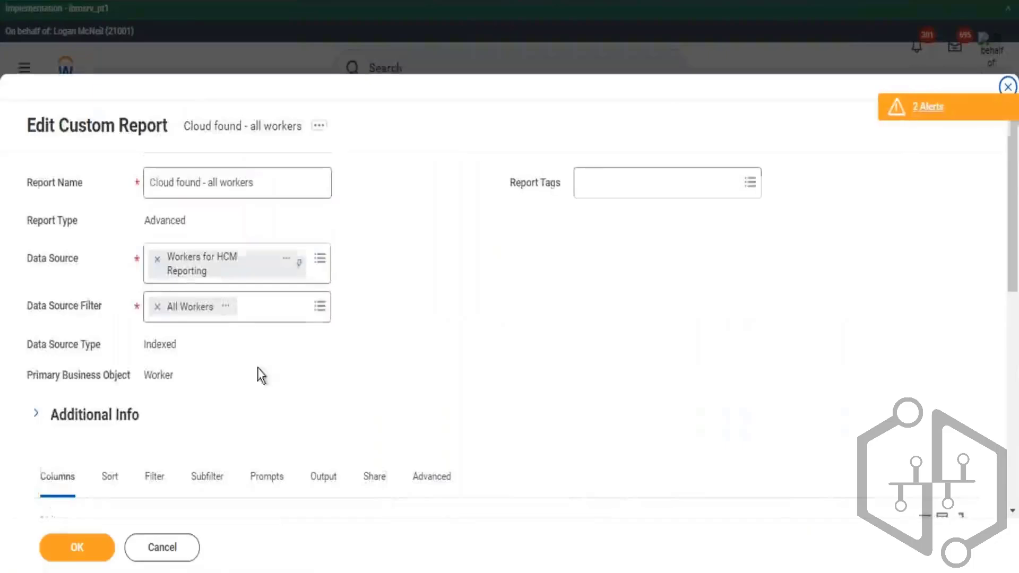
- Review the report's sub-level filters on Company Hierarchy and Management Level, then save the report definition
scroll(257, 372, "down", 3)
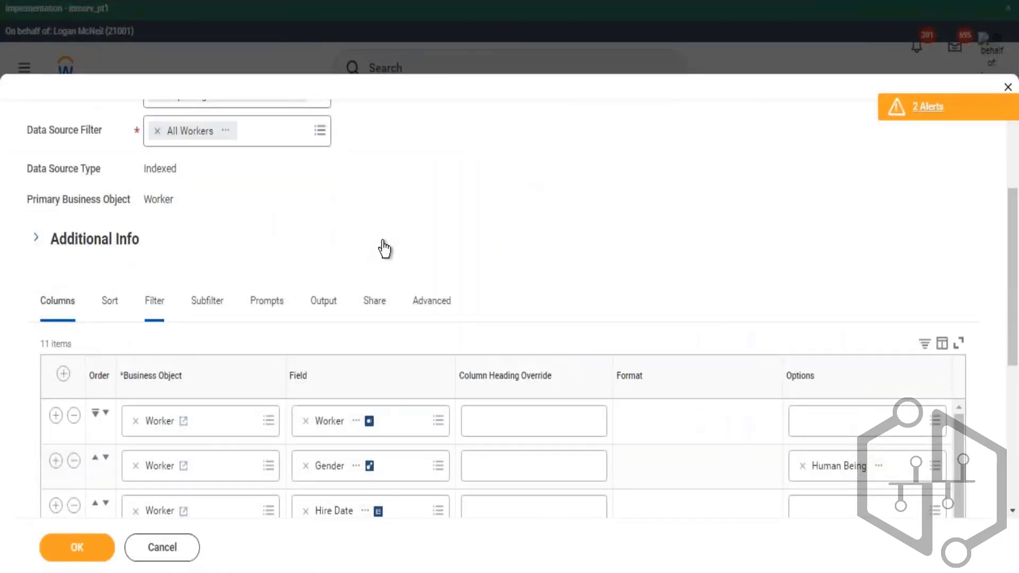
scroll(388, 247, "down", 3)
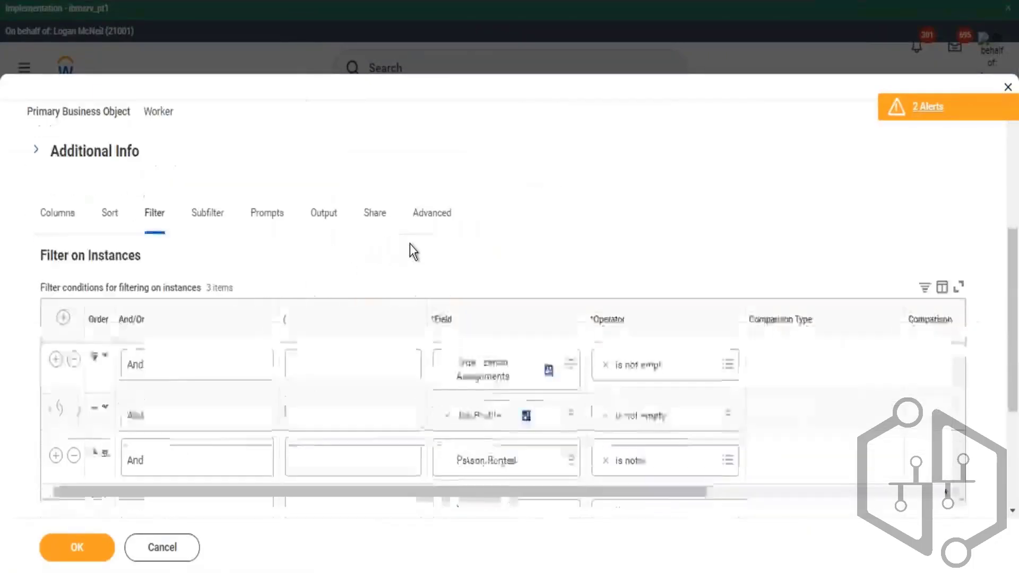
left_click(74, 322)
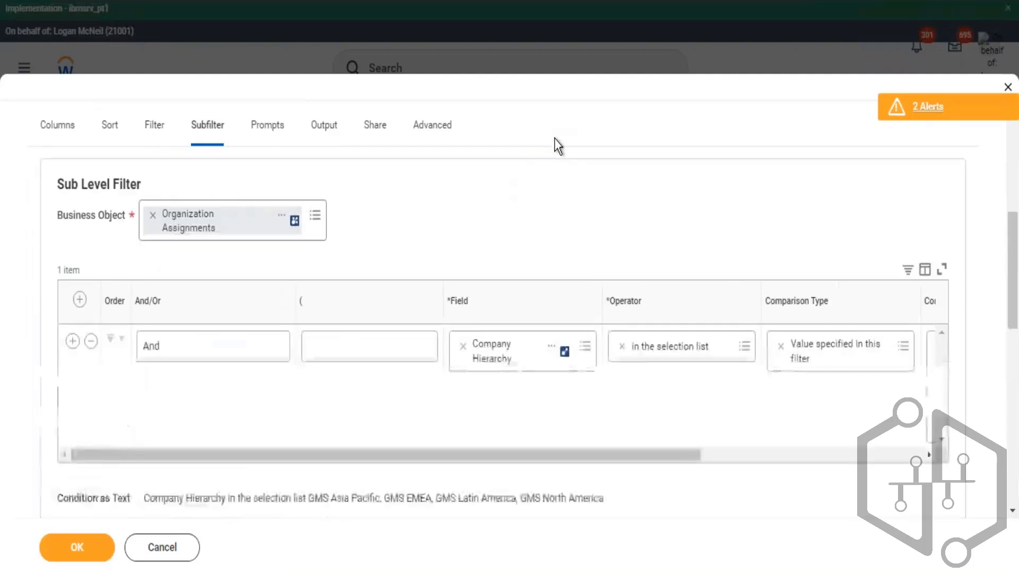
scroll(552, 146, "down", 5)
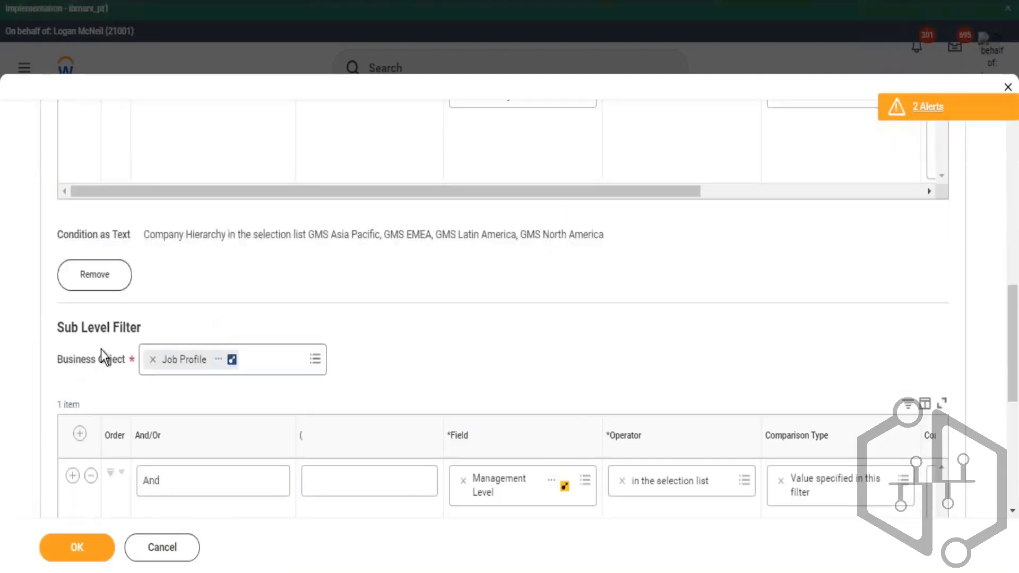
left_click_drag(99, 360, 76, 359)
scroll(428, 392, "down", 3)
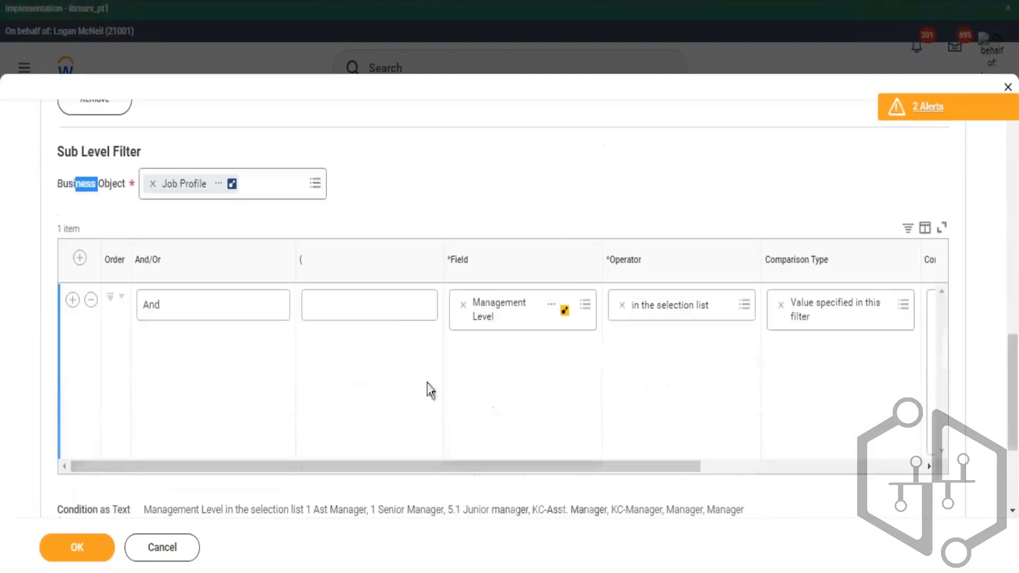
left_click(80, 548)
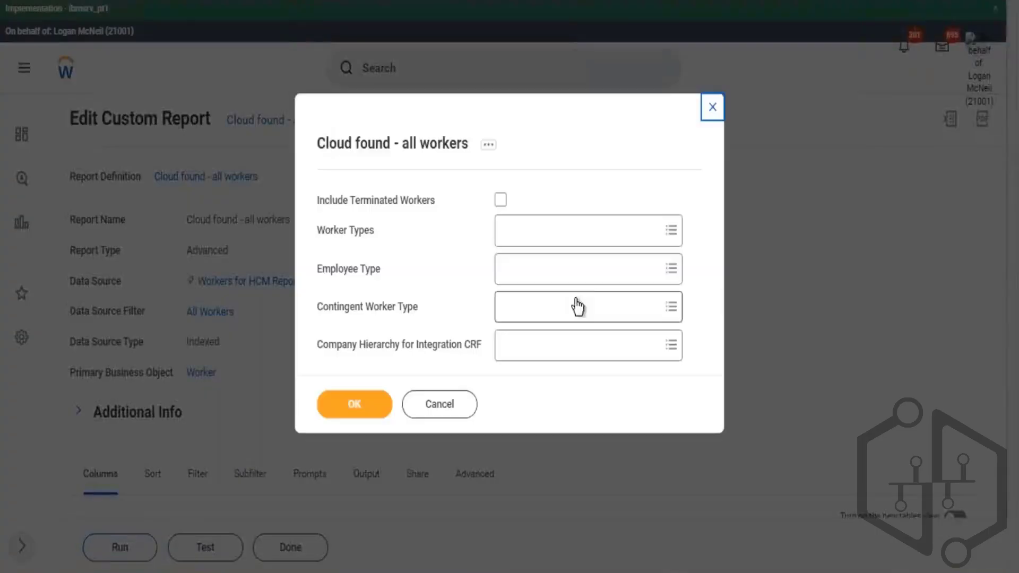
- Run the report again with GMS North America selected for Company Hierarchy for Integration CRF
left_click(525, 345)
type("gms")
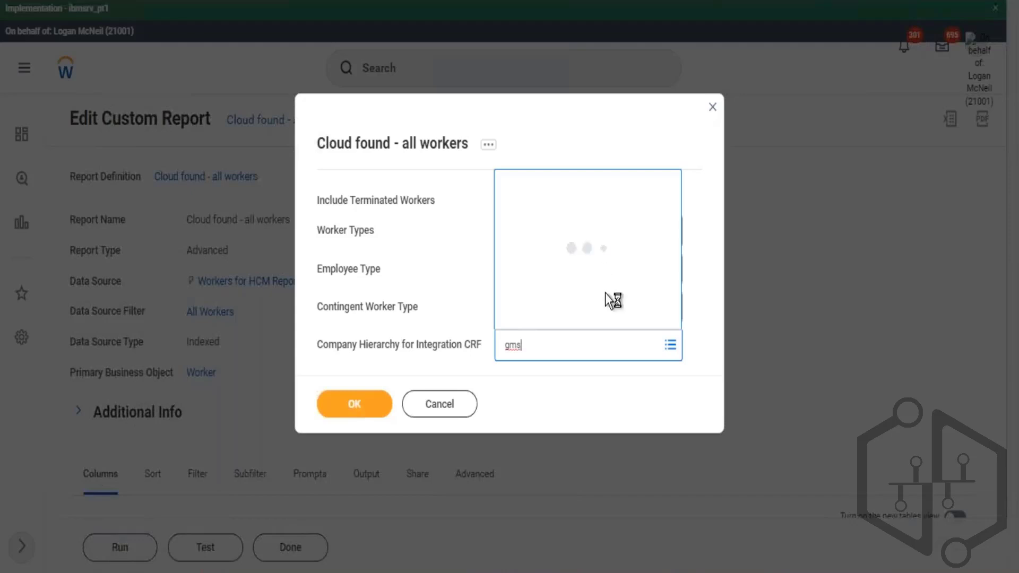
left_click(667, 317)
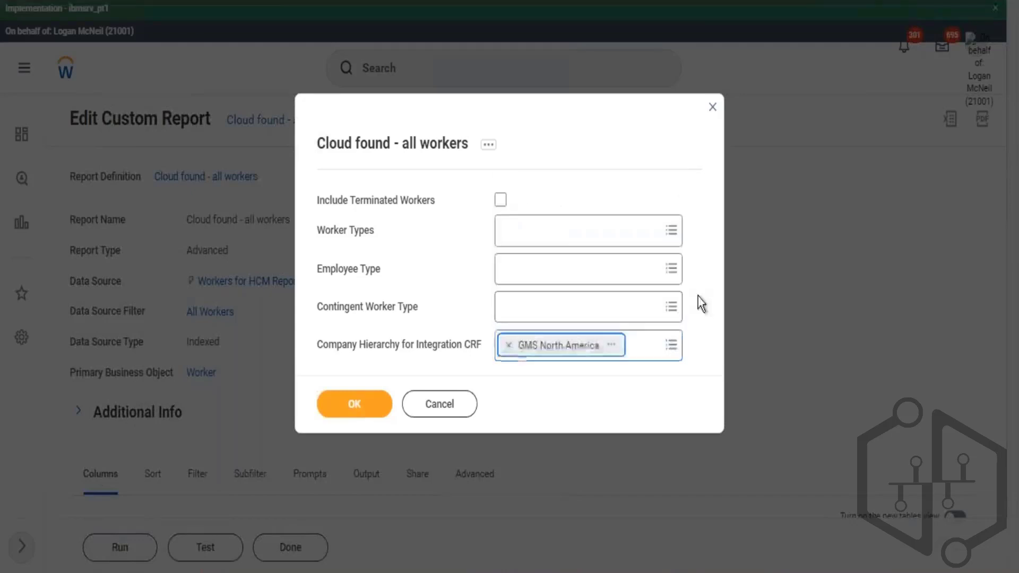
left_click(374, 407)
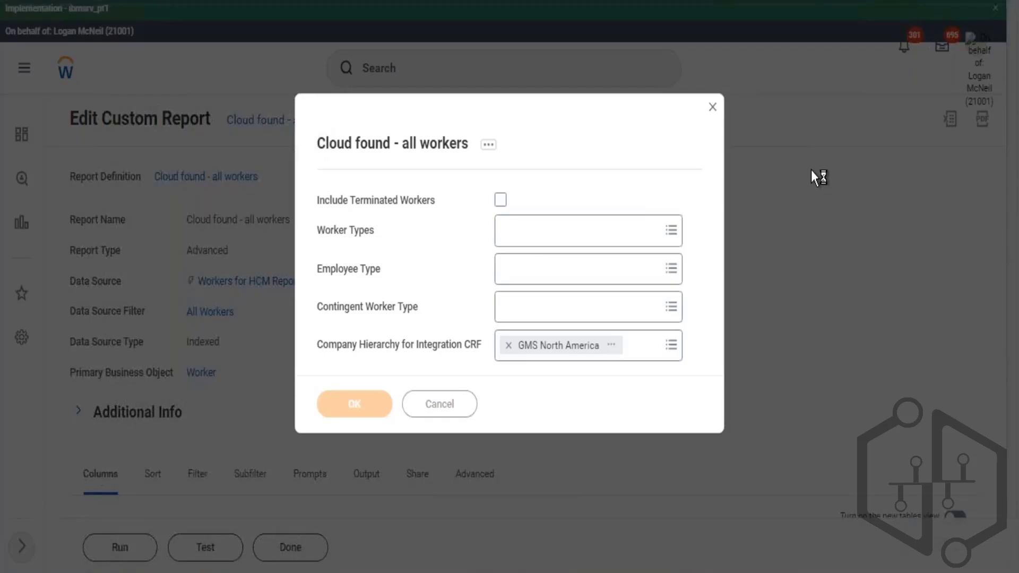
- Scroll through the report results and open the Company column's sort and filter options
scroll(814, 171, "down", 2)
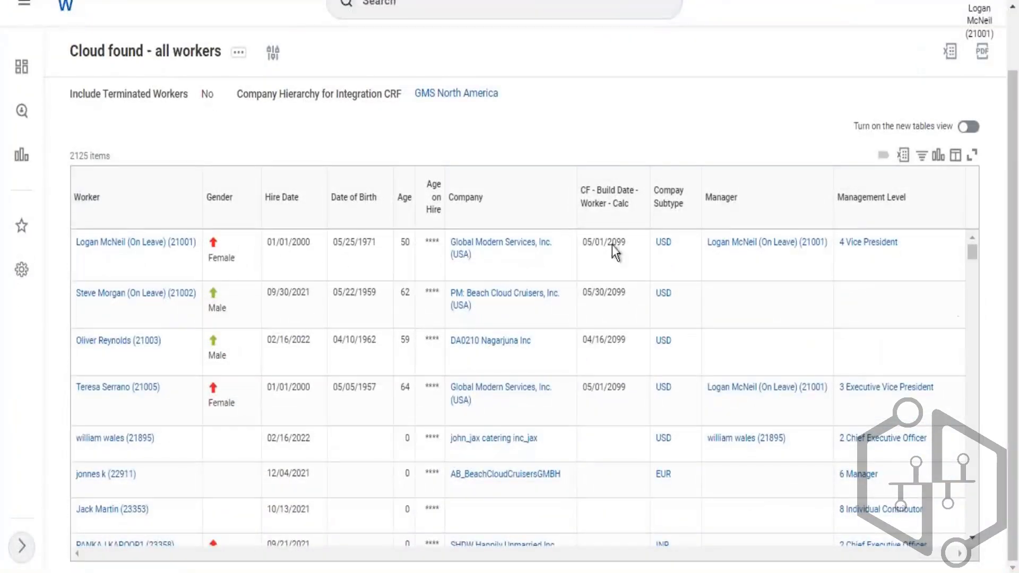
scroll(573, 282, "down", 3)
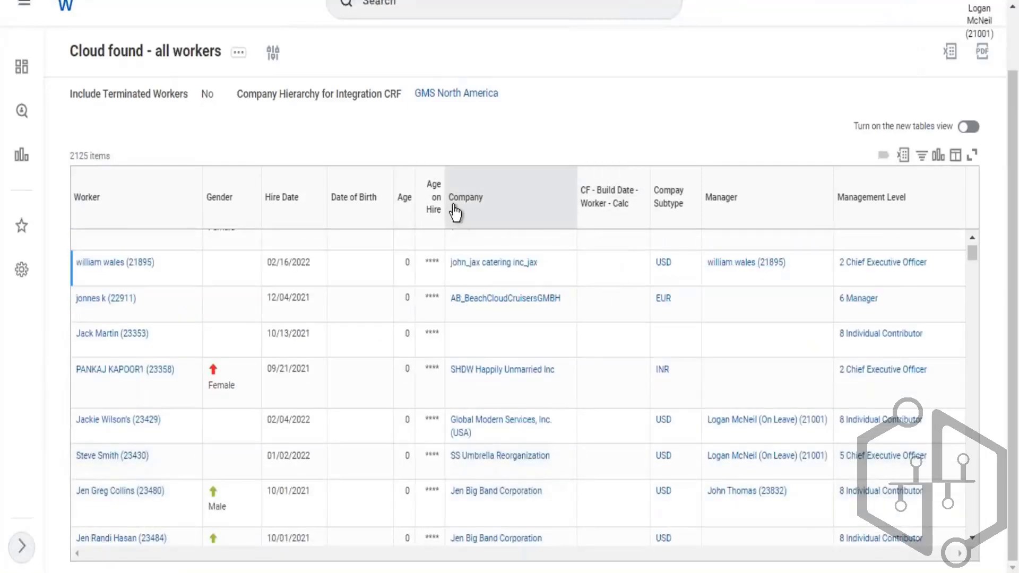
double_click(503, 207)
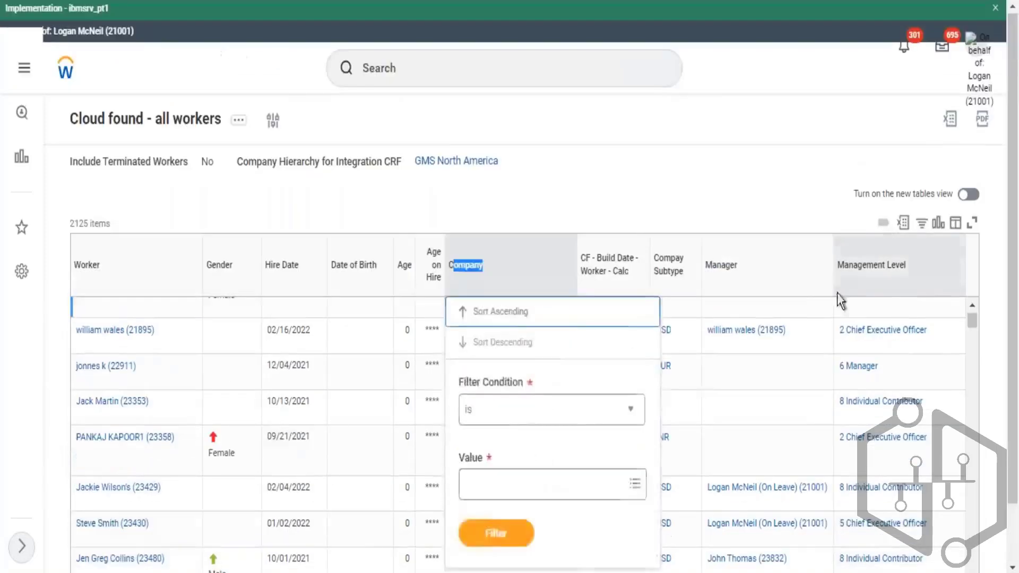
left_click(840, 300)
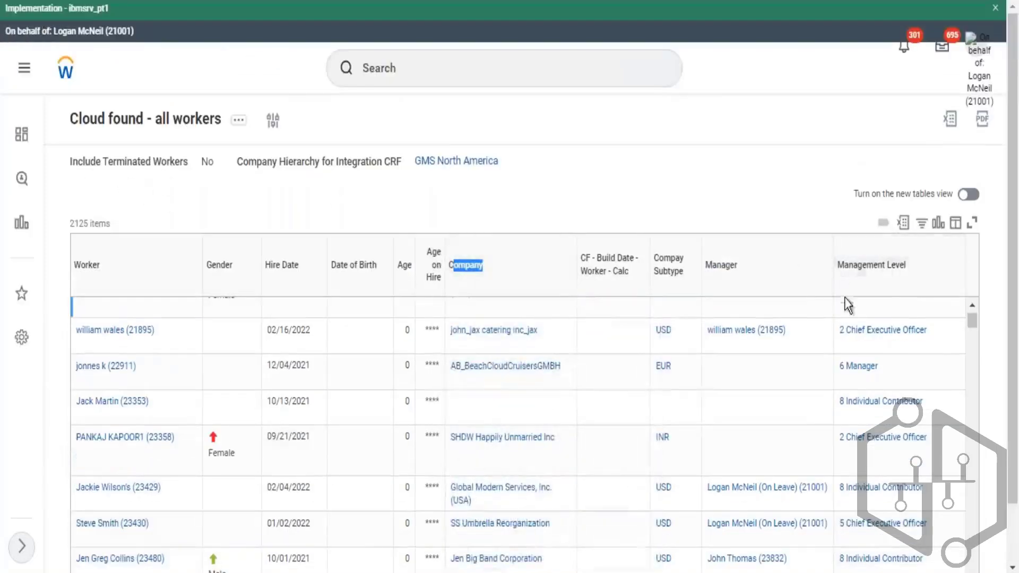
- View the report definition and examine its Filter on Instances conditions
double_click(846, 270)
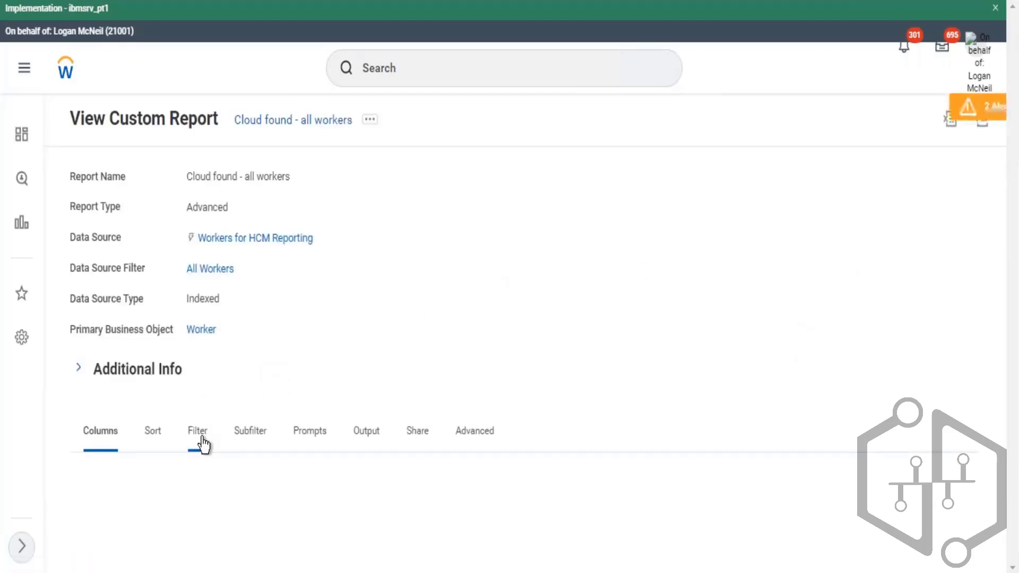
left_click(199, 432)
scroll(600, 260, "down", 1)
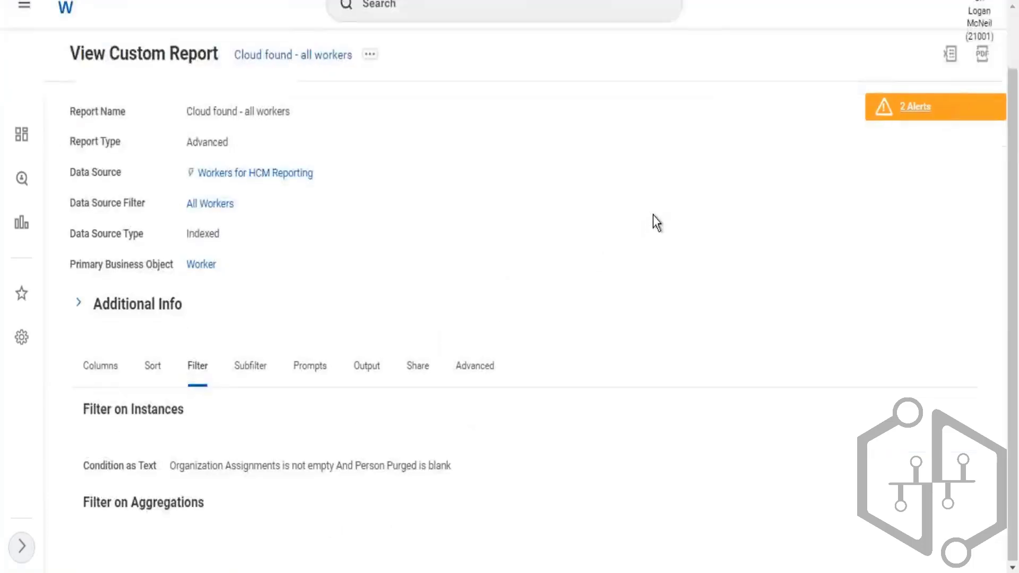
scroll(573, 329, "down", 3)
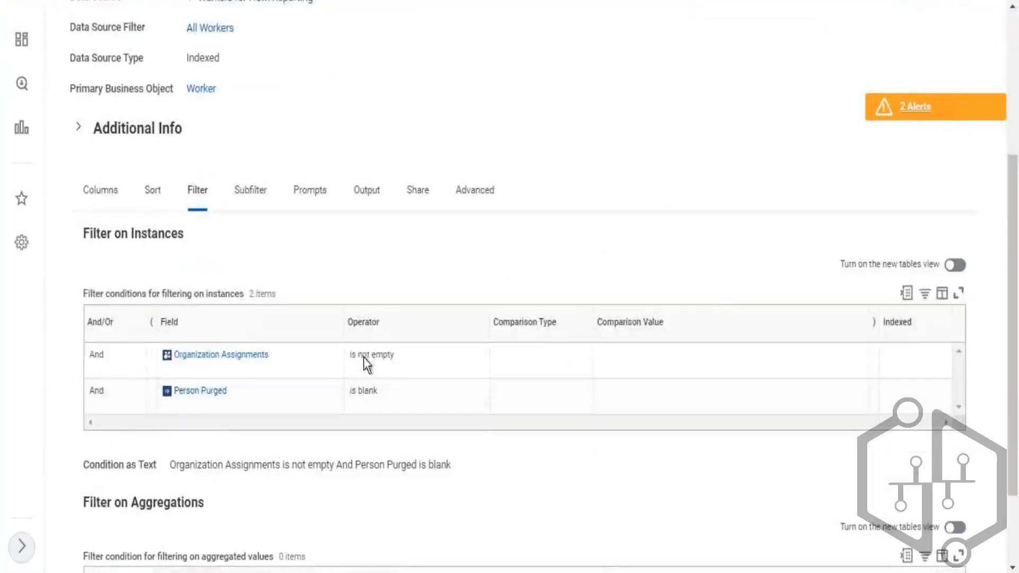
left_click_drag(358, 355, 391, 380)
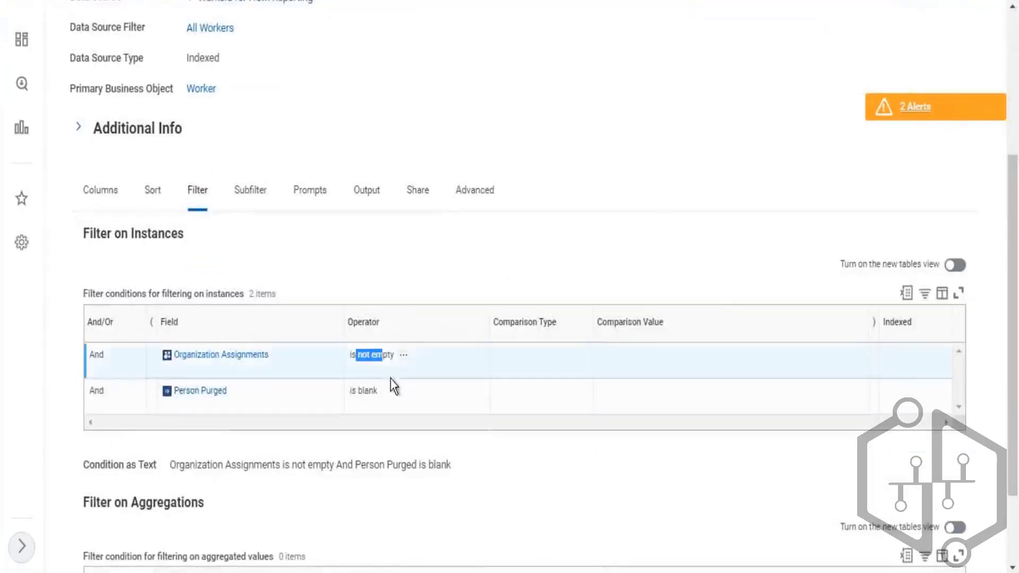
left_click(585, 169)
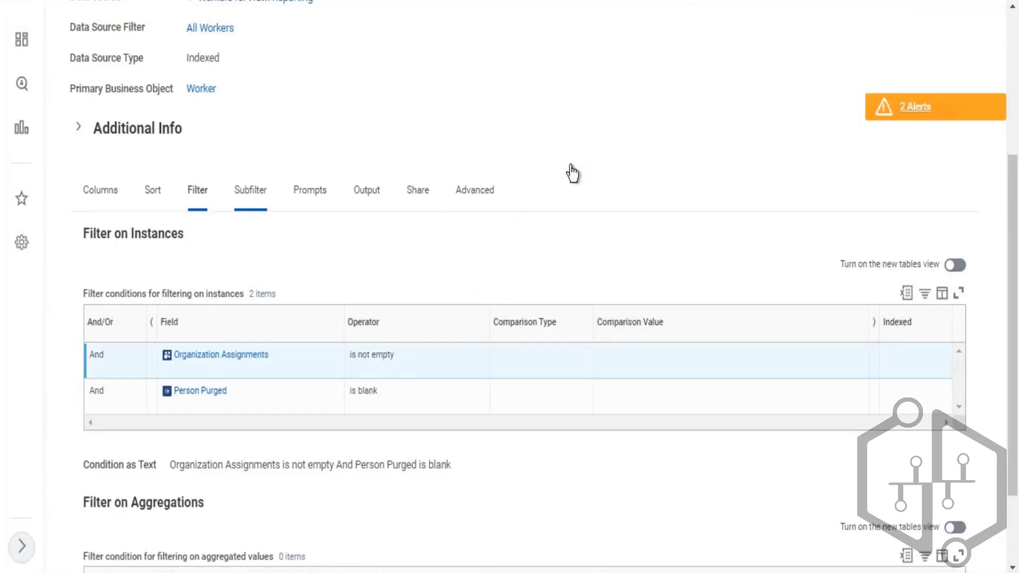
- Examine the sub-level filters on Organization Assignments and Job Profile
scroll(610, 197, "down", 3)
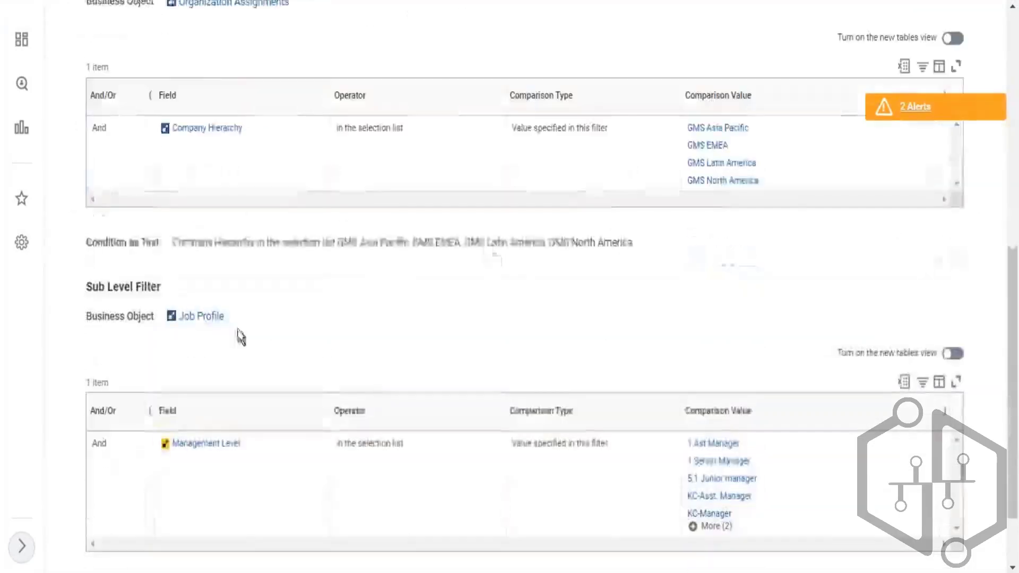
left_click_drag(243, 318, 169, 318)
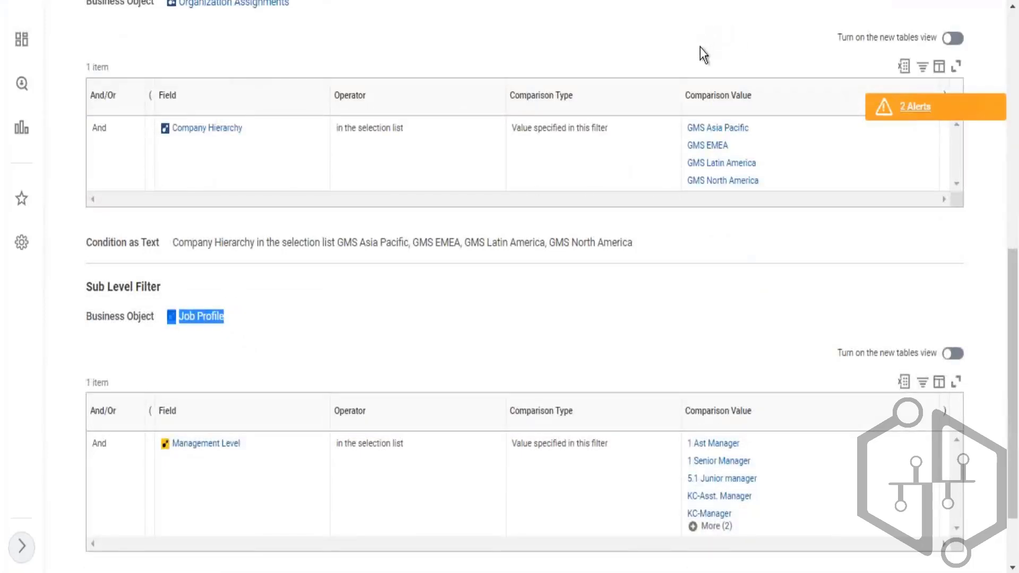
left_click(290, 326)
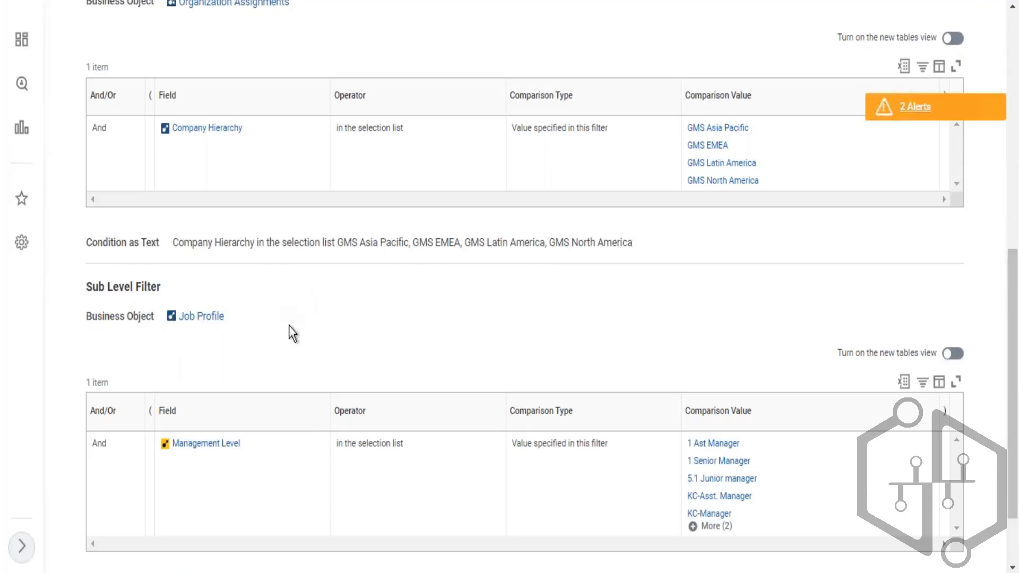
left_click_drag(242, 318, 159, 317)
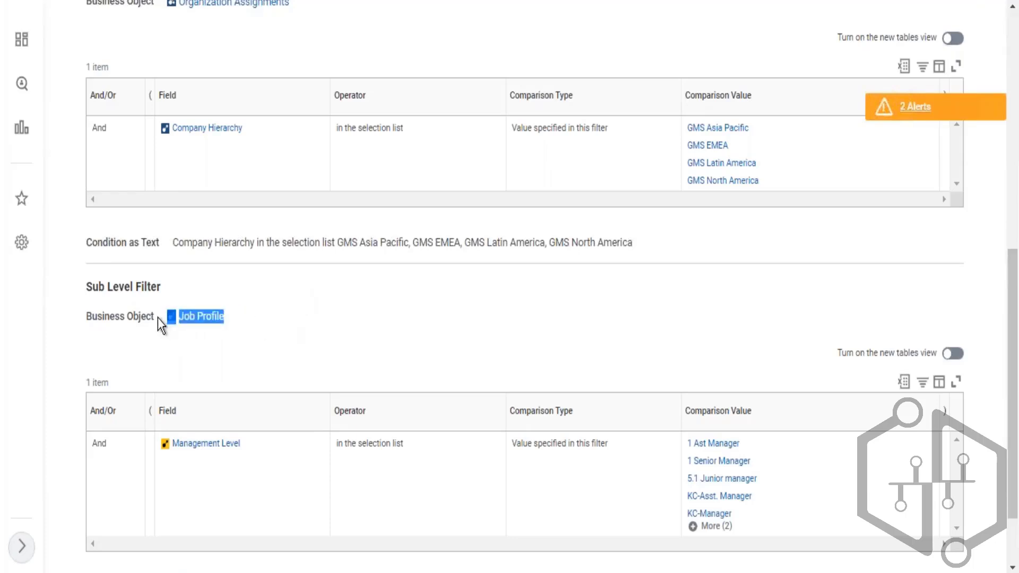
scroll(324, 320, "up", 3)
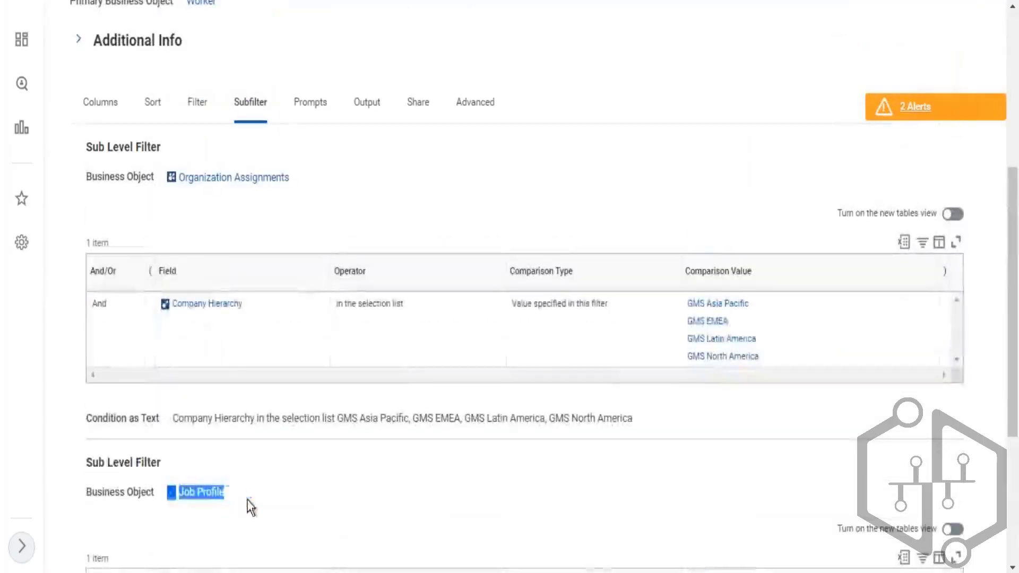
left_click(270, 500)
left_click_drag(242, 501, 178, 500)
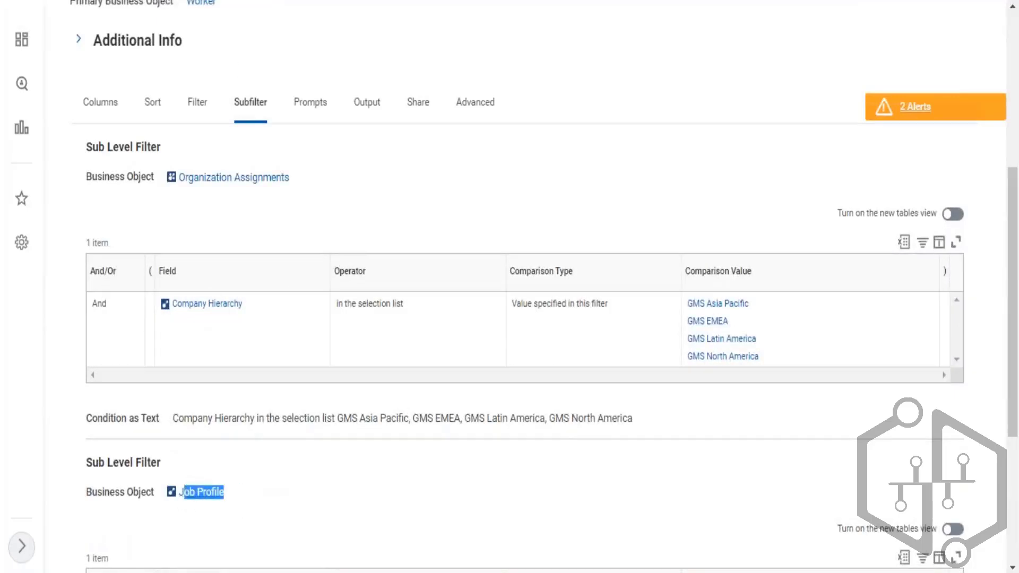
- Switch between the Filter and Subfilter tabs to compare the instance filters with the sub-level filters
left_click(200, 103)
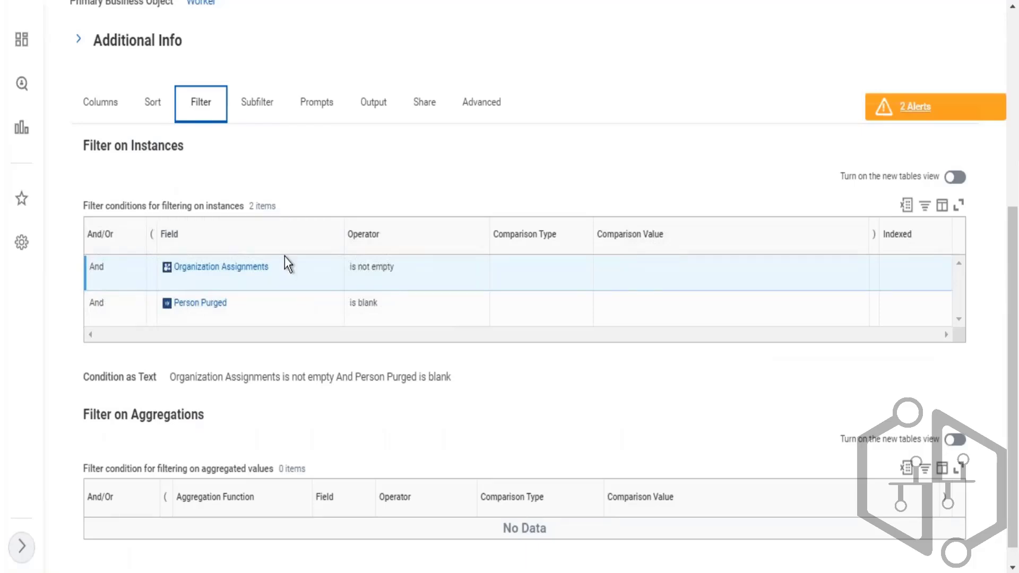
mouse_move(276, 266)
left_click_drag(379, 304, 159, 307)
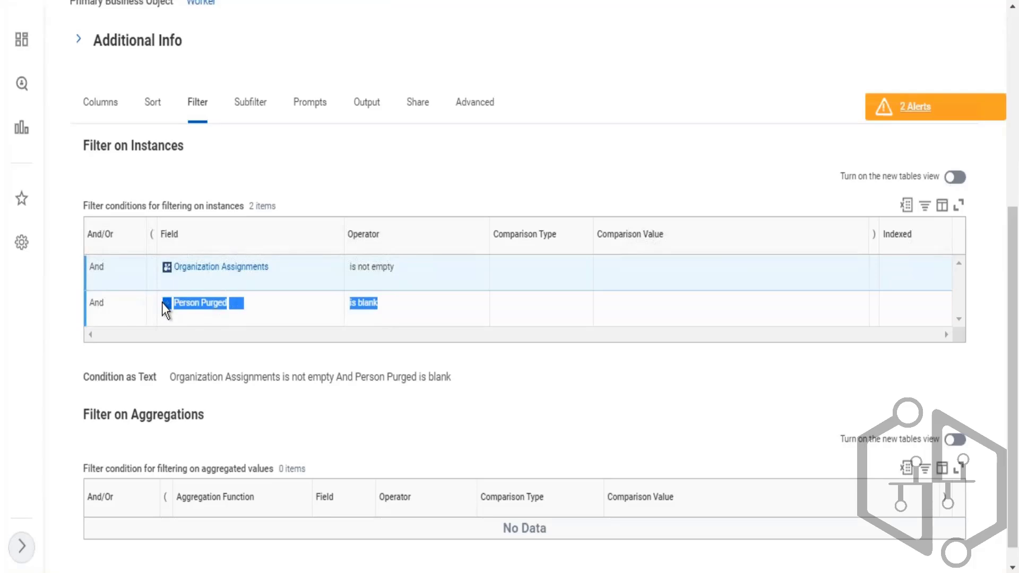
left_click(252, 104)
scroll(351, 205, "down", 6)
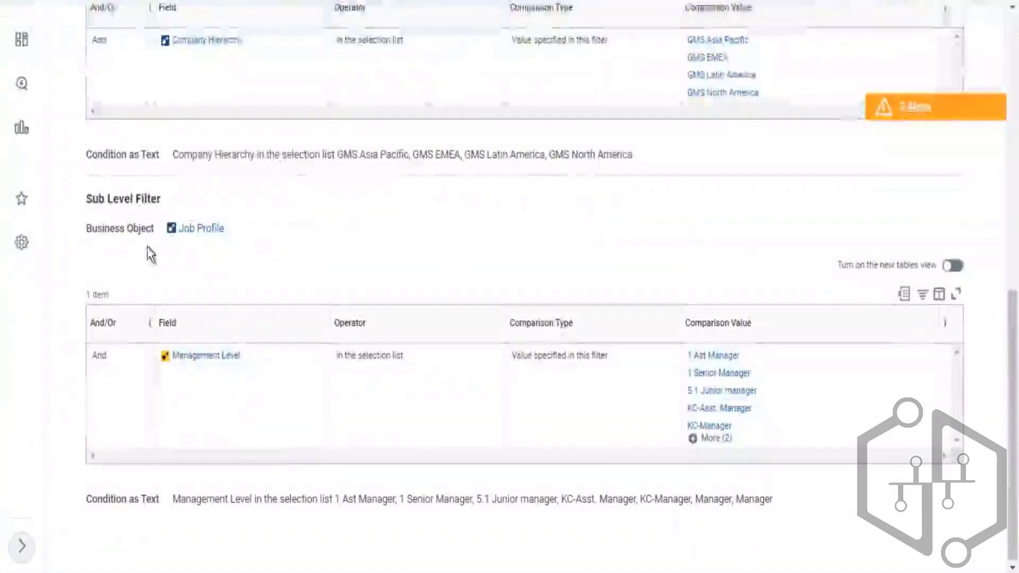
scroll(303, 243, "up", 3)
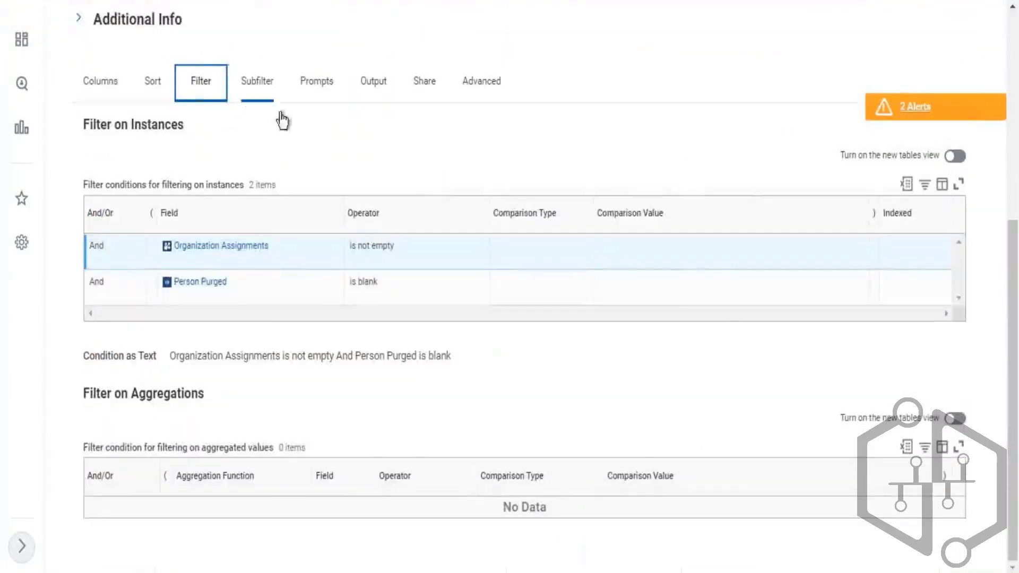
left_click(273, 89)
scroll(270, 340, "down", 2)
left_click_drag(257, 390, 156, 390)
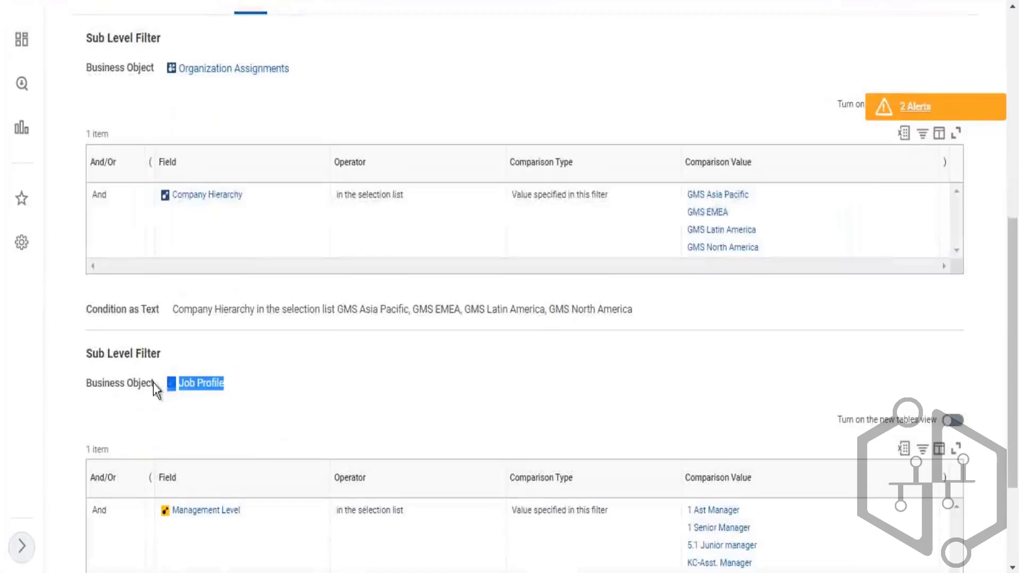
left_click(218, 76)
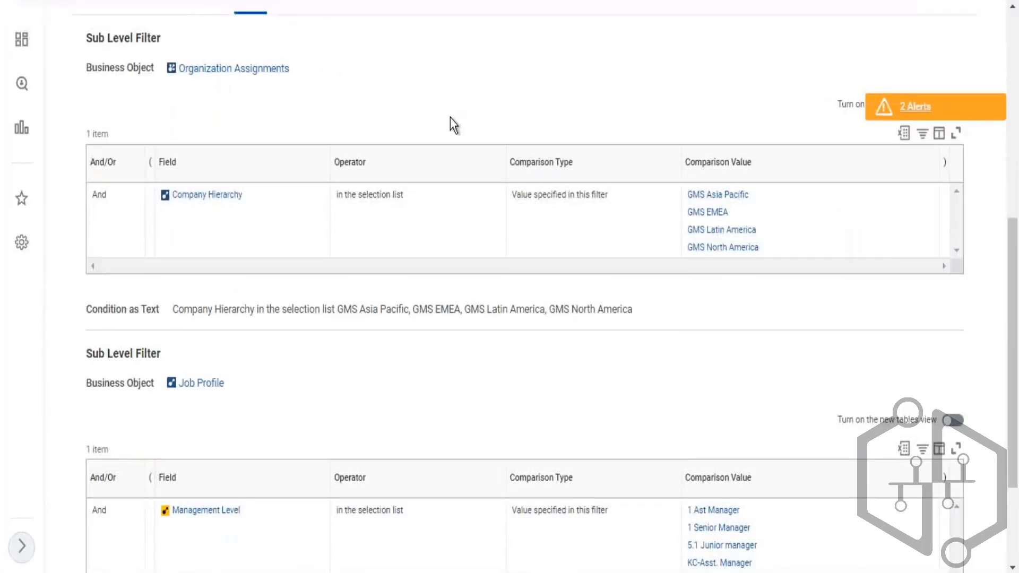
scroll(321, 234, "up", 4)
scroll(257, 526, "down", 4)
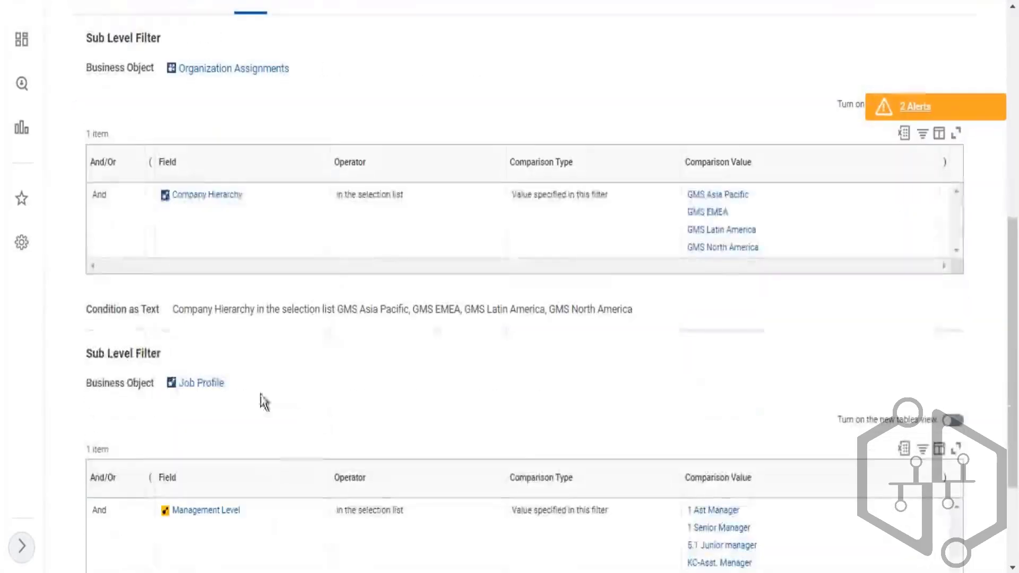
left_click_drag(264, 402, 182, 391)
scroll(278, 247, "up", 5)
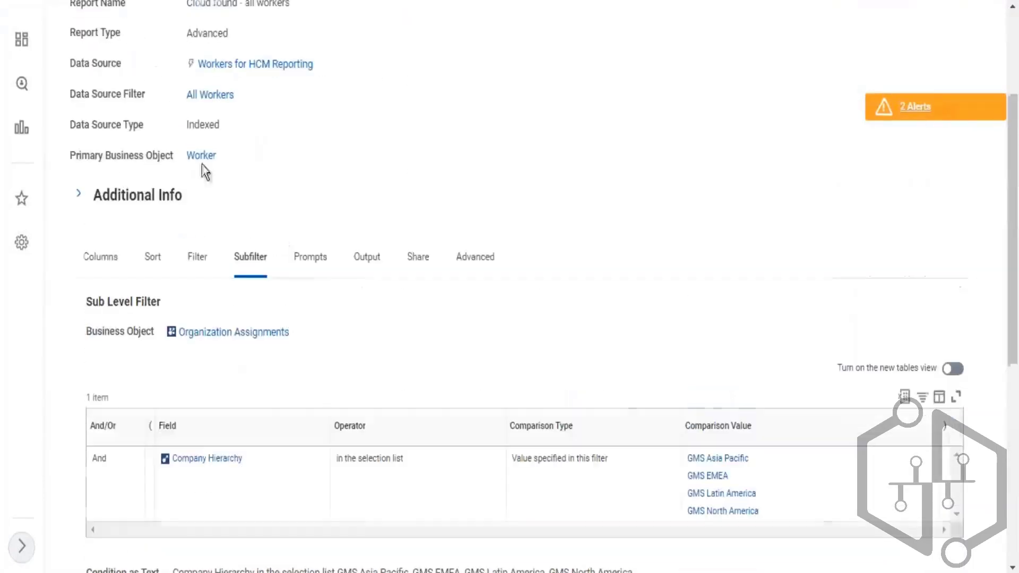
- Review the Filter on Instances conditions and open the report's related actions menu
left_click(199, 262)
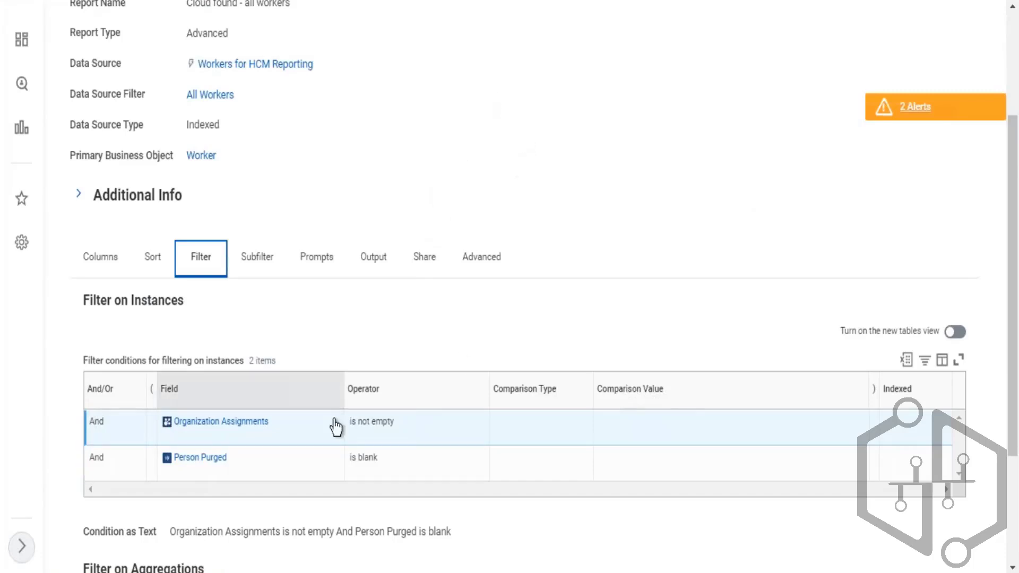
left_click_drag(377, 424, 350, 423)
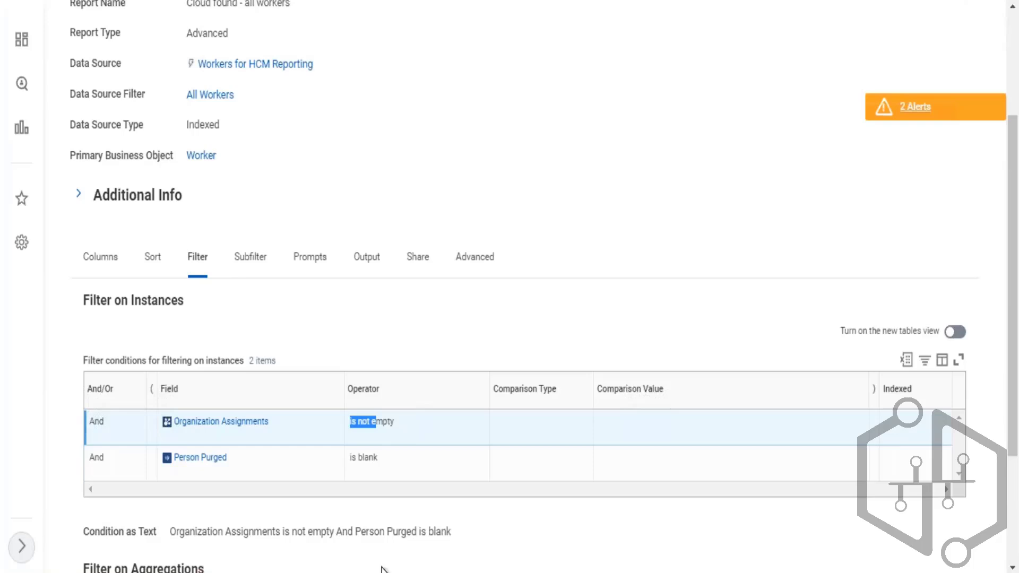
scroll(387, 87, "up", 3)
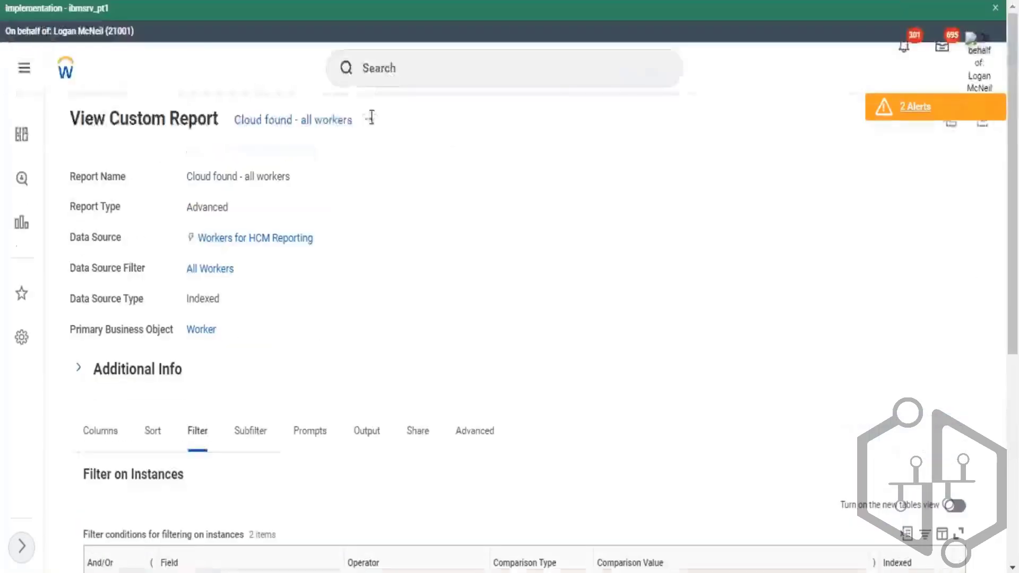
left_click(376, 123)
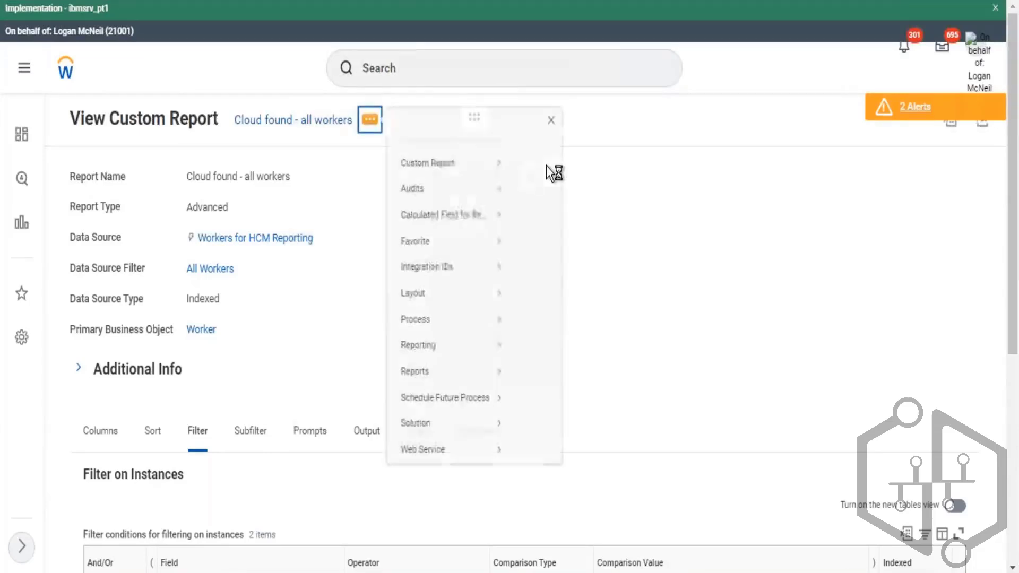
mouse_move(489, 178)
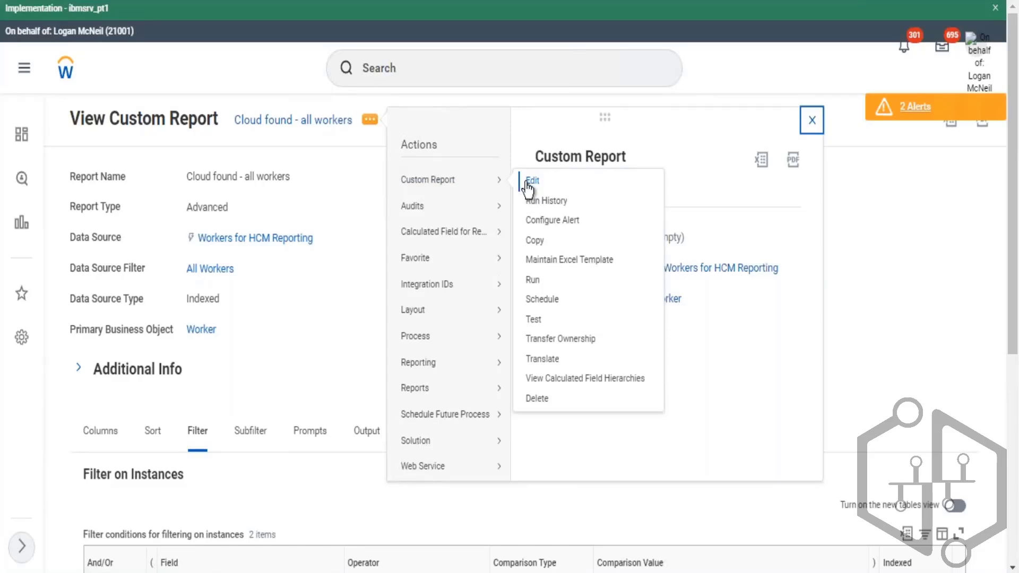
left_click(270, 432)
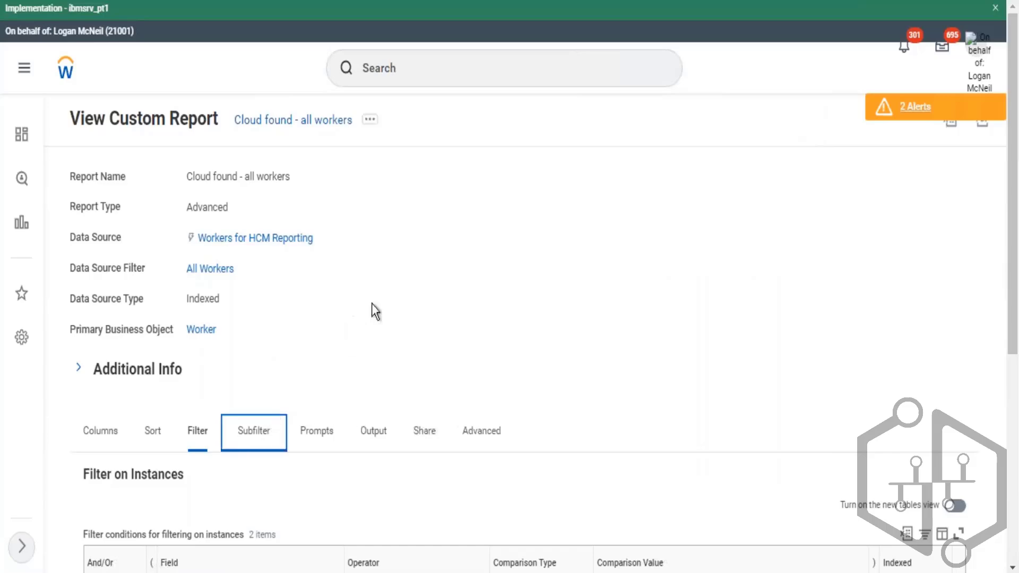
- Re-examine the Organization Assignments and Job Profile sub-level filter conditions on the Subfilter tab
scroll(392, 297, "down", 5)
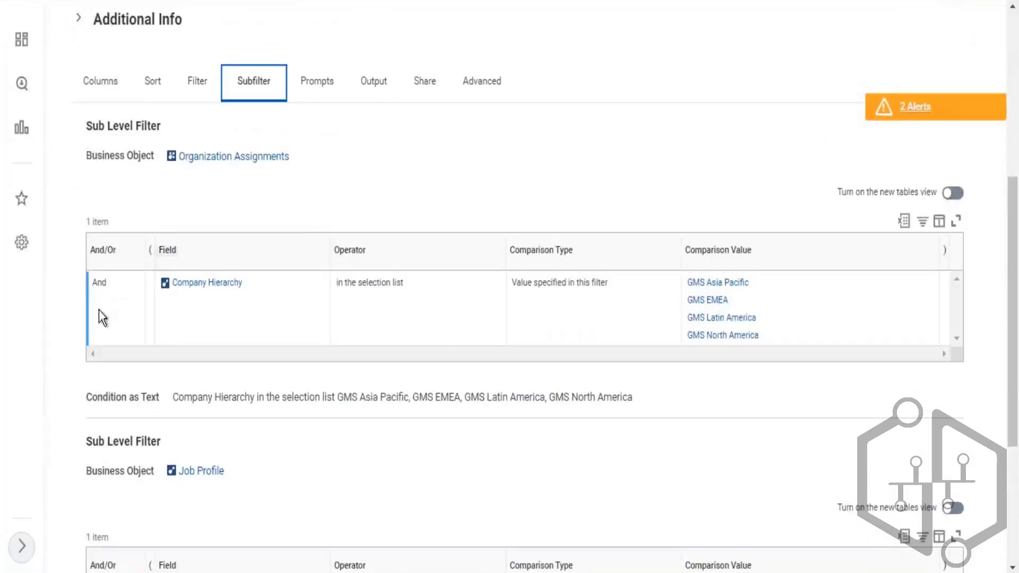
scroll(231, 458, "down", 5)
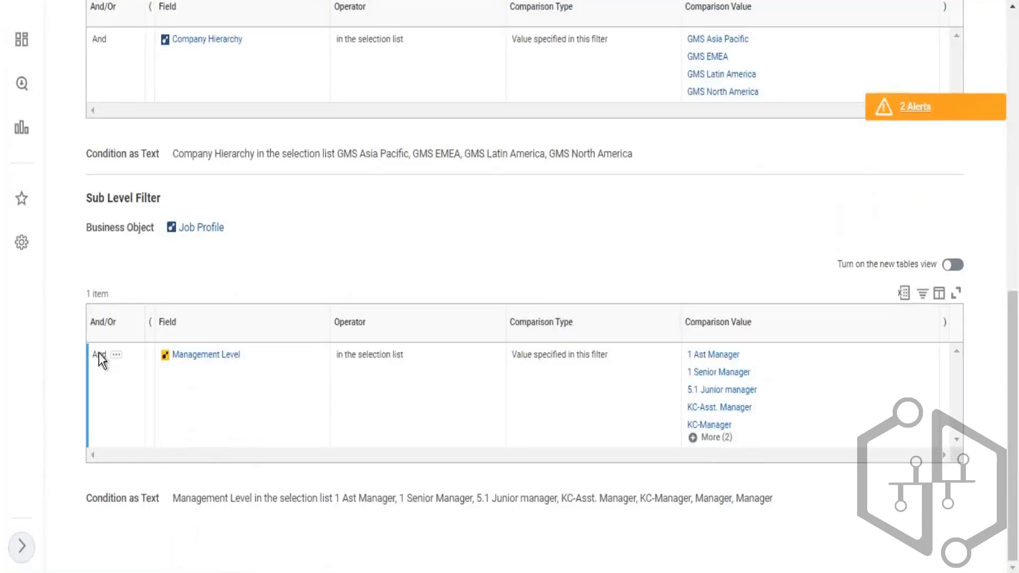
left_click_drag(99, 353, 118, 367)
left_click_drag(837, 440, 141, 360)
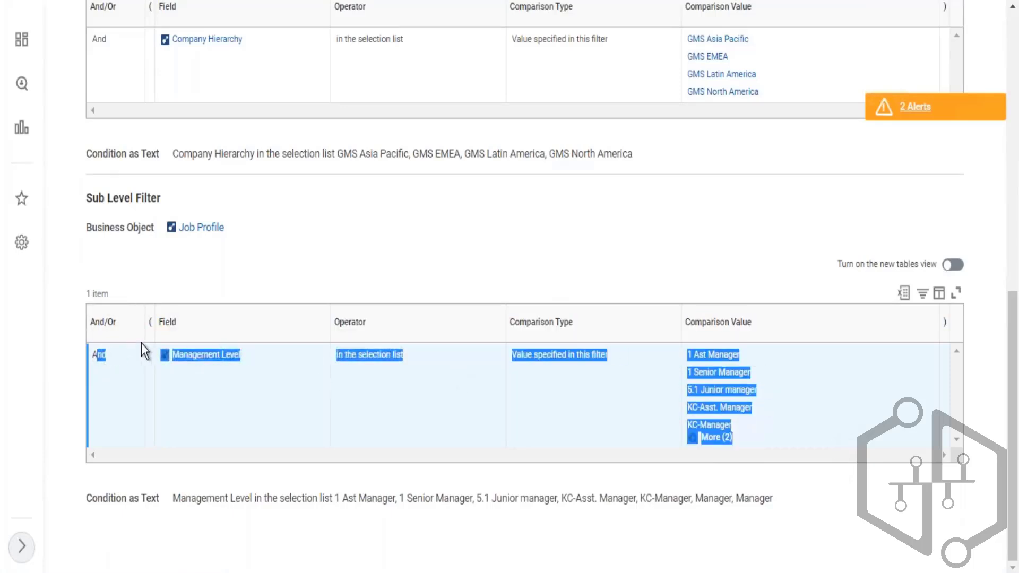
left_click_drag(96, 323, 148, 329)
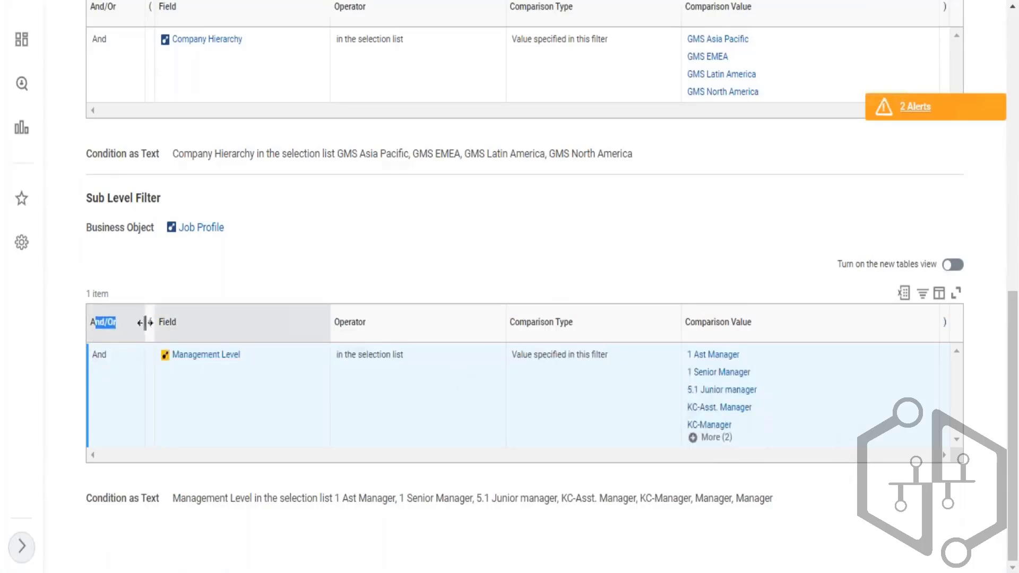
scroll(403, 195, "up", 5)
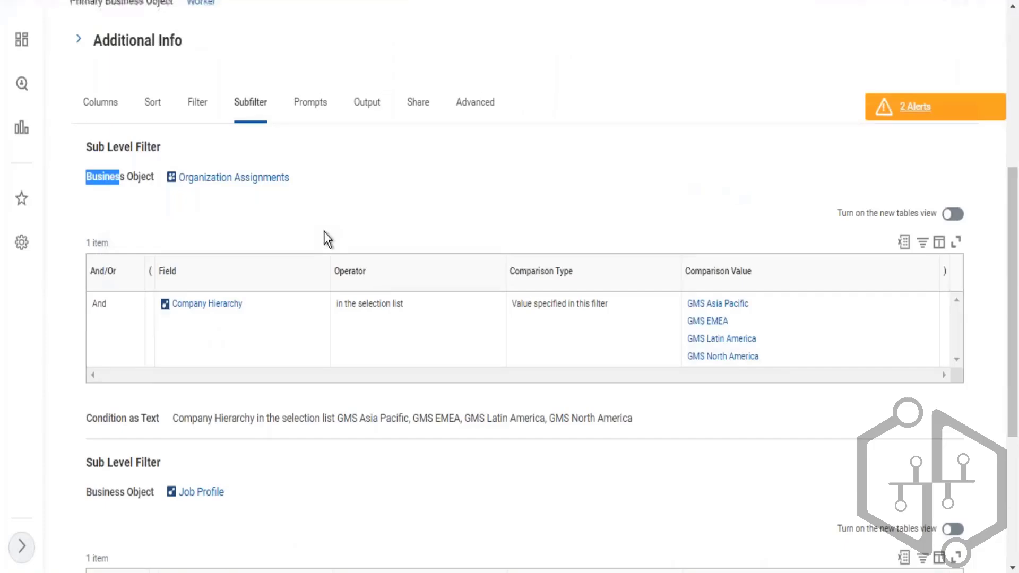
scroll(324, 232, "down", 2)
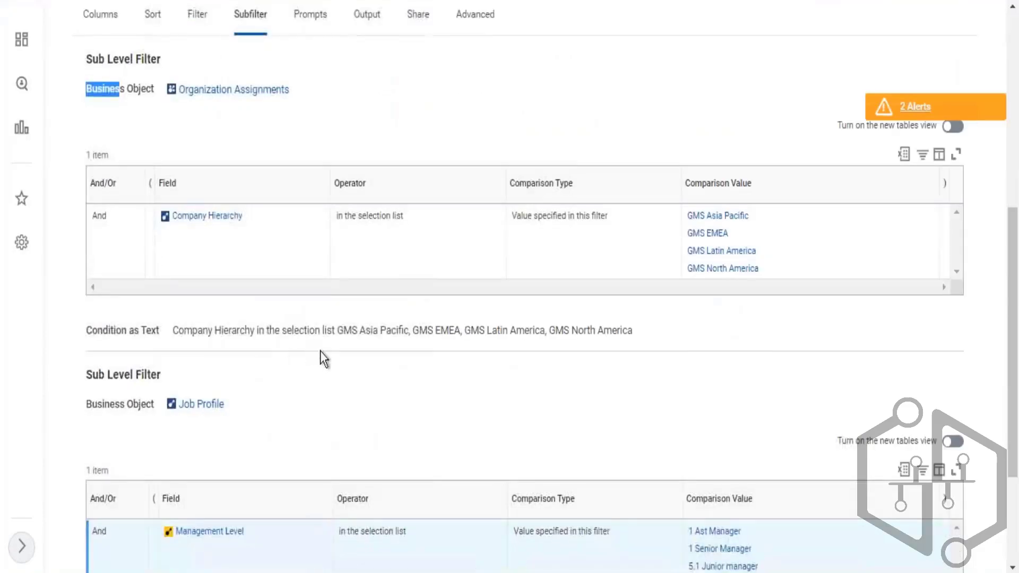
scroll(320, 352, "down", 3)
scroll(185, 128, "up", 3)
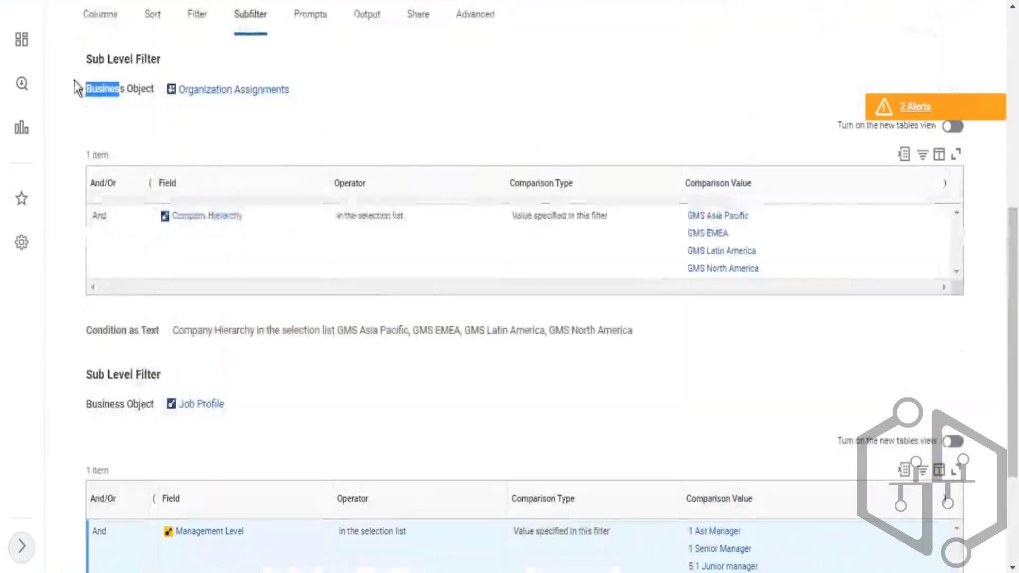
left_click(268, 387)
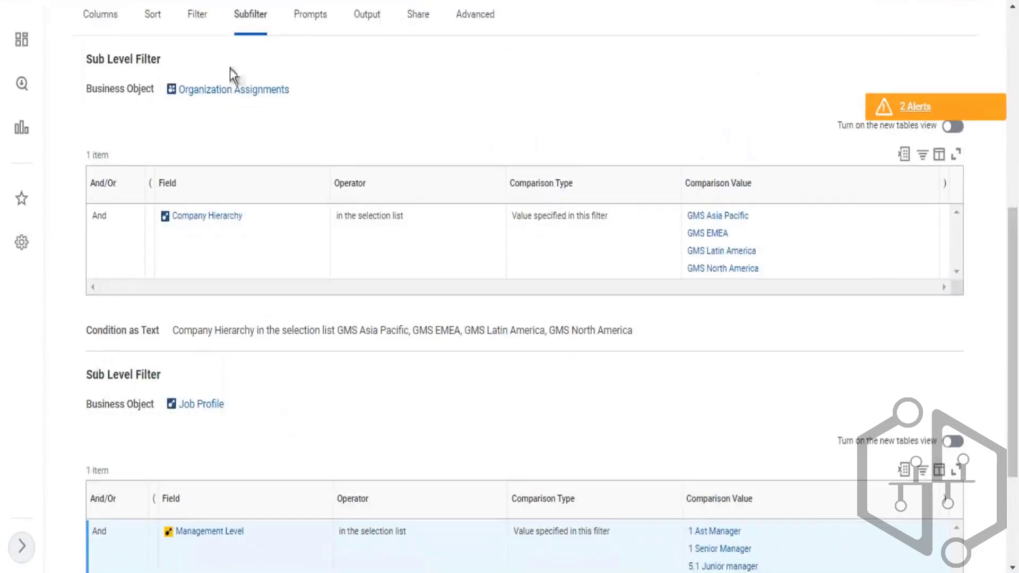
left_click_drag(267, 387, 92, 375)
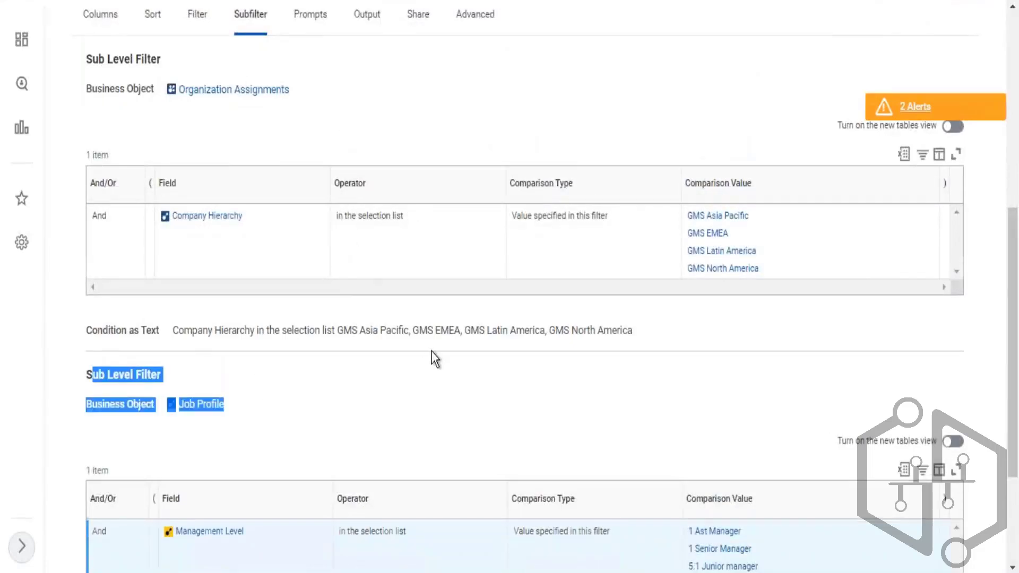
scroll(431, 352, "down", 3)
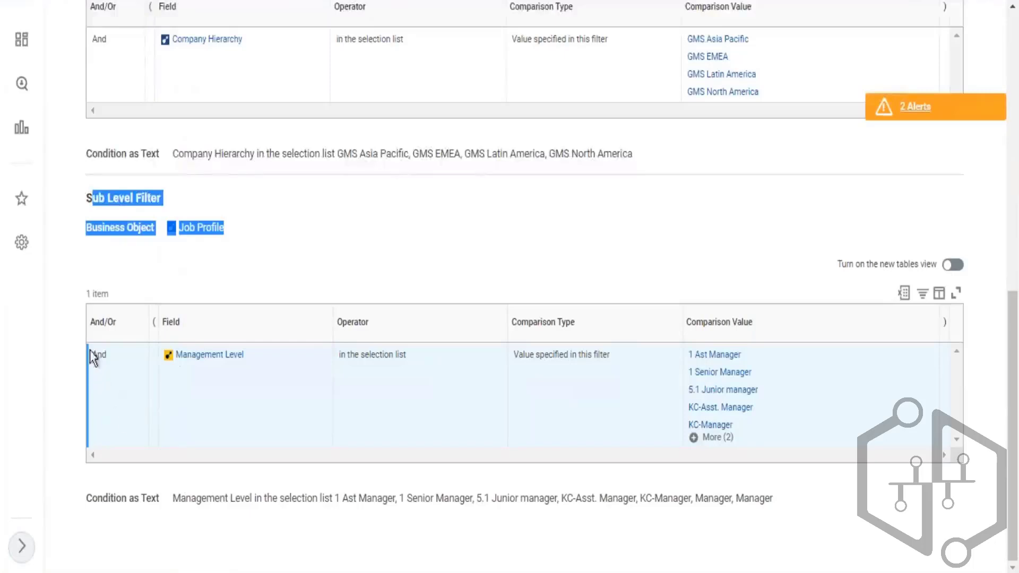
left_click_drag(93, 358, 850, 421)
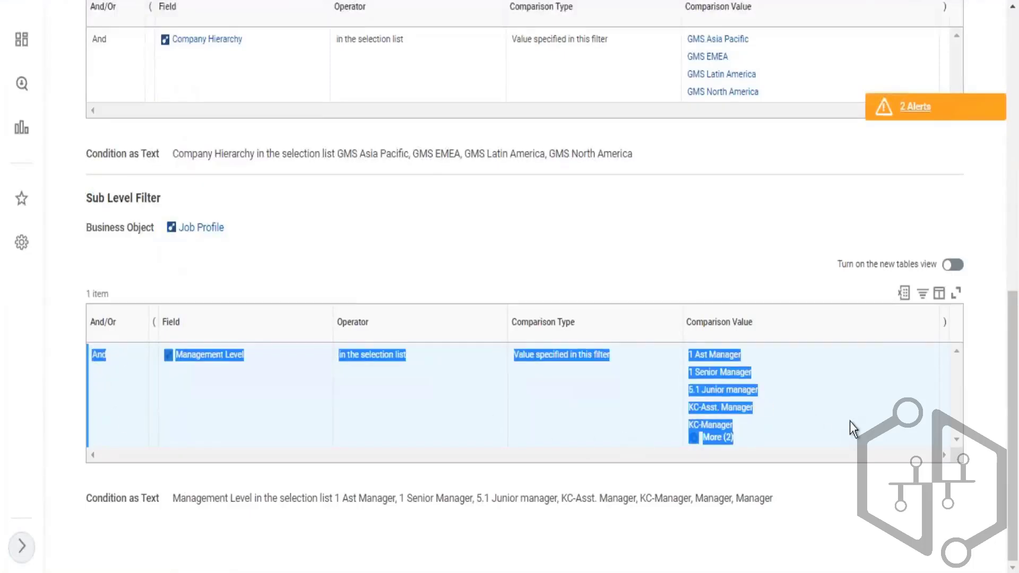
scroll(774, 416, "up", 3)
left_click_drag(87, 88, 292, 96)
left_click_drag(205, 388, 200, 386)
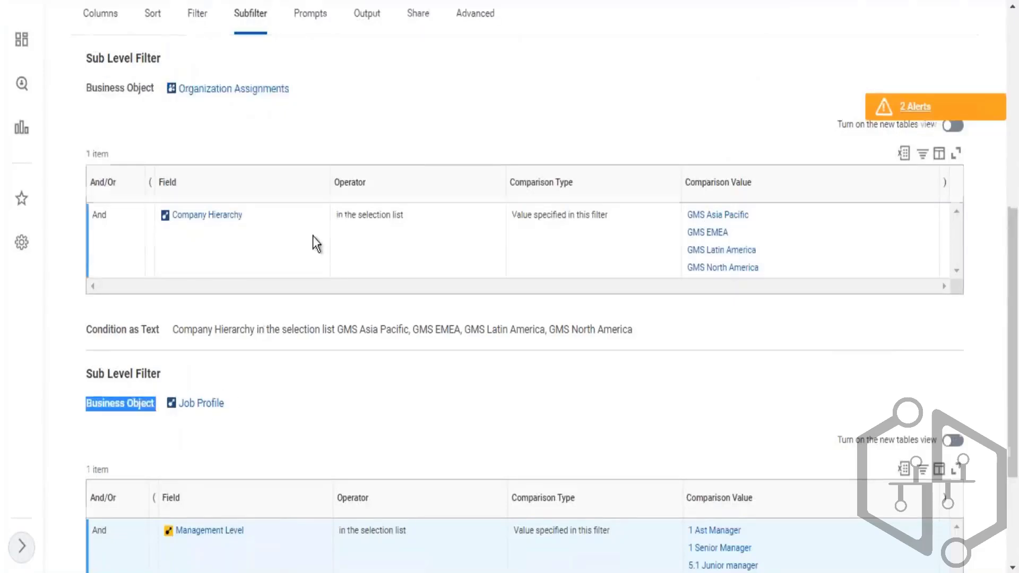
scroll(314, 234, "up", 5)
scroll(375, 55, "up", 3)
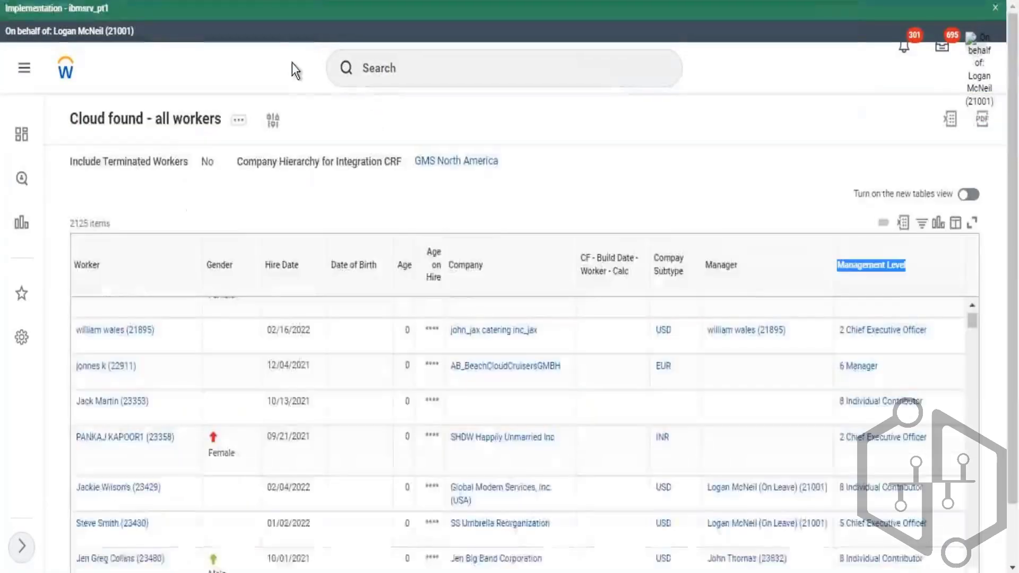
- Edit the custom report and remove the Company Hierarchy sub-level filter on Organization Assignments
left_click(161, 123)
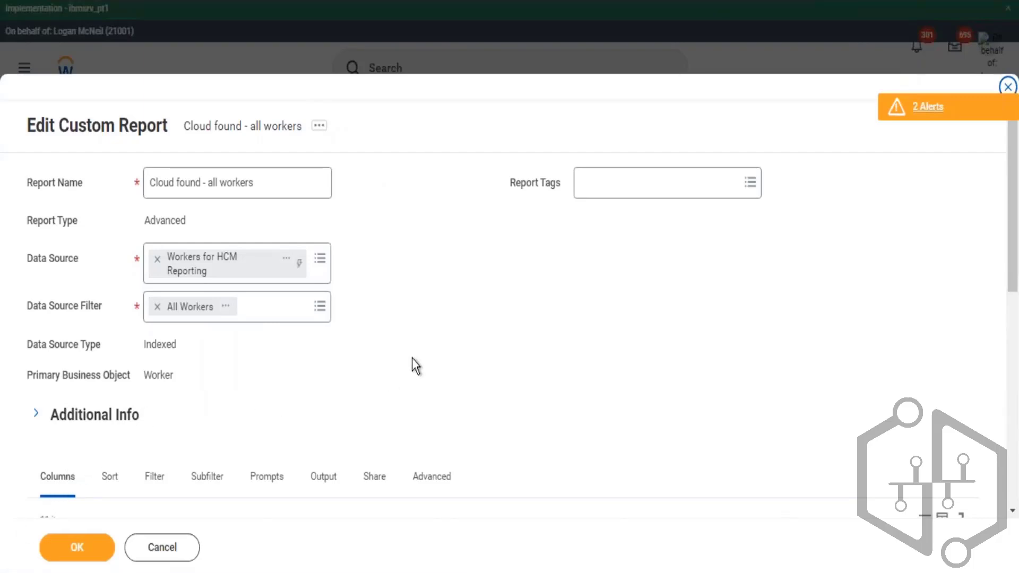
scroll(412, 358, "down", 5)
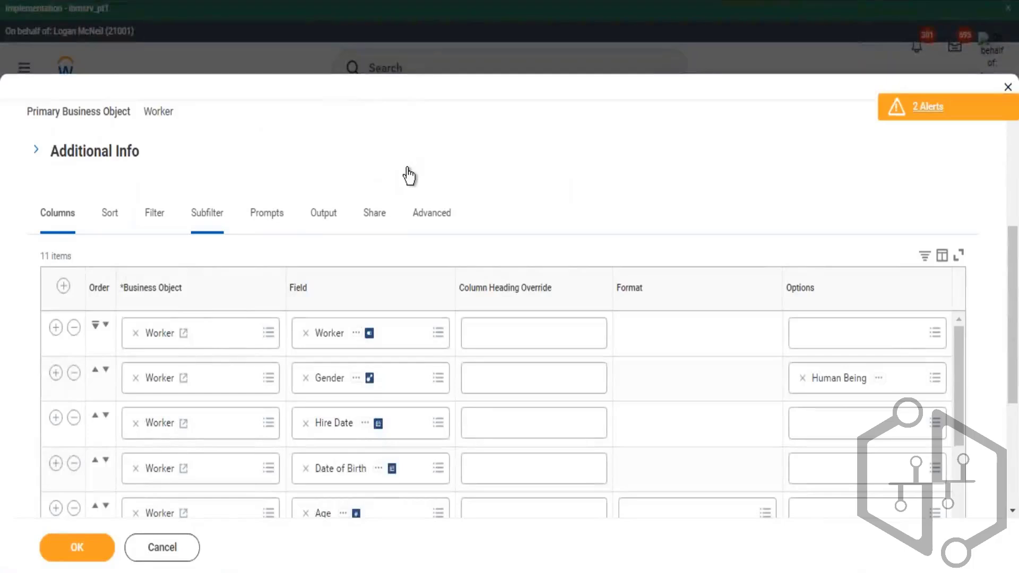
scroll(448, 205, "down", 3)
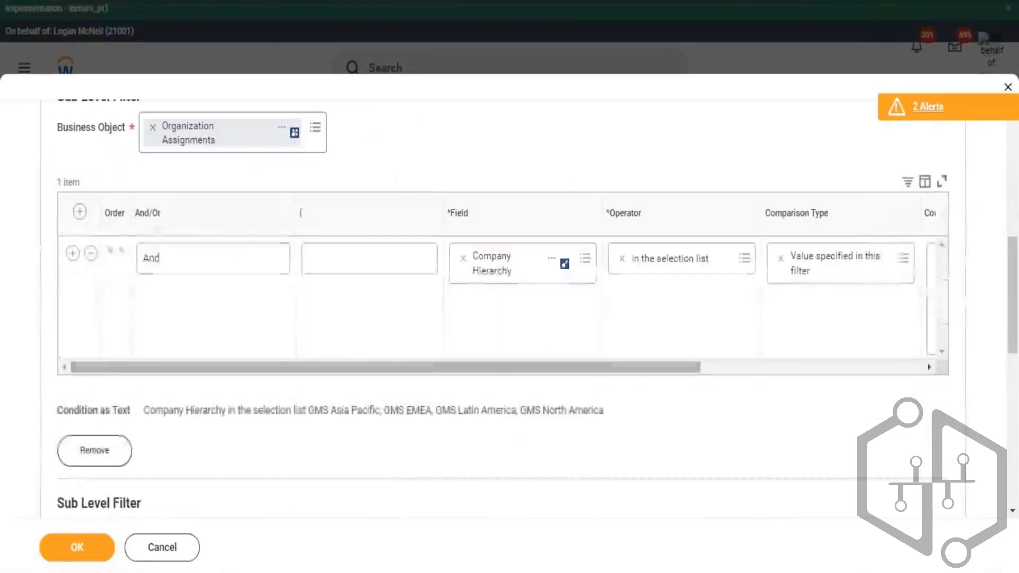
left_click(101, 451)
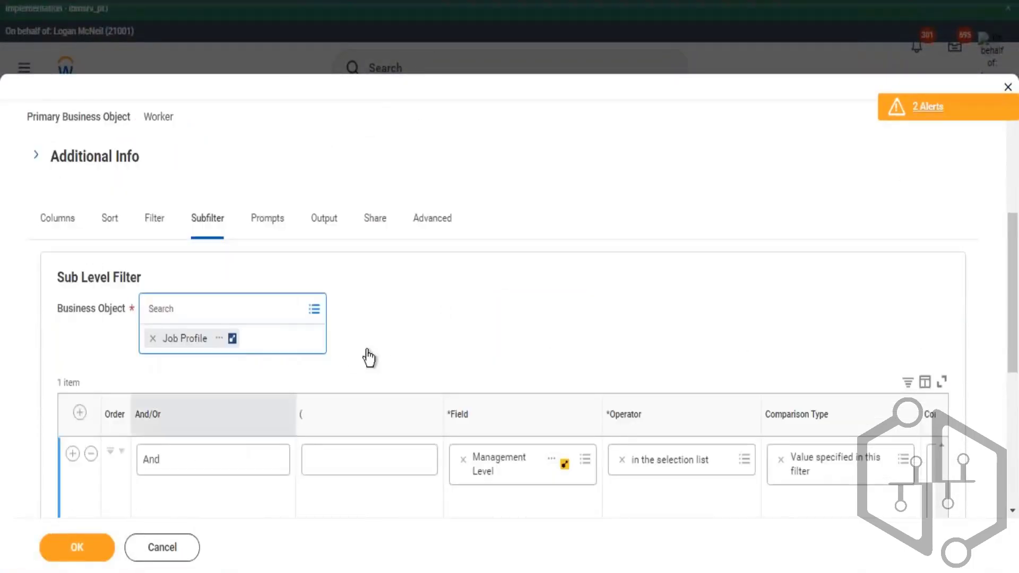
scroll(350, 371, "down", 5)
left_click(88, 366)
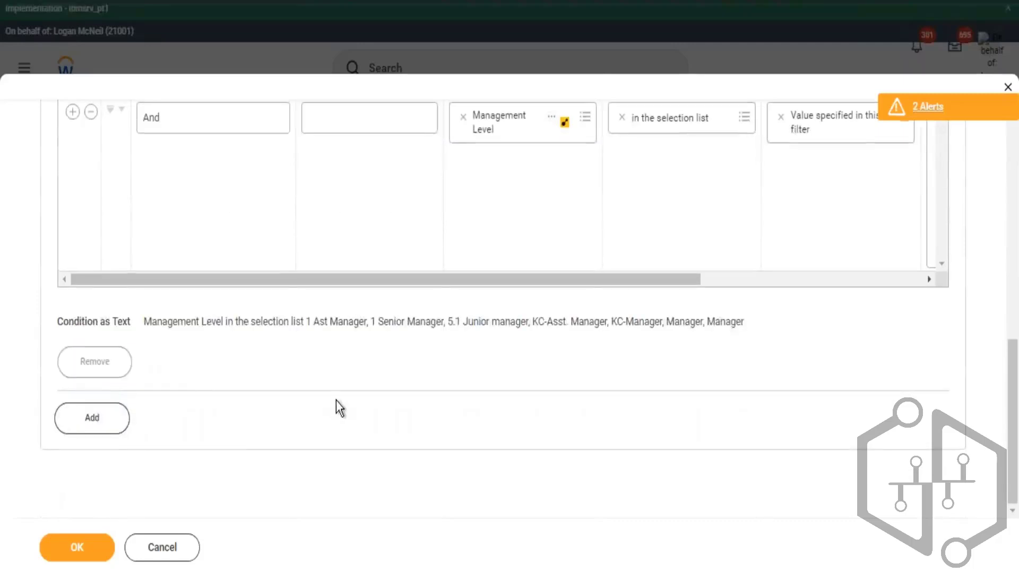
- Check the instance filter conditions on the Filter tab of the report editor
left_click(157, 477)
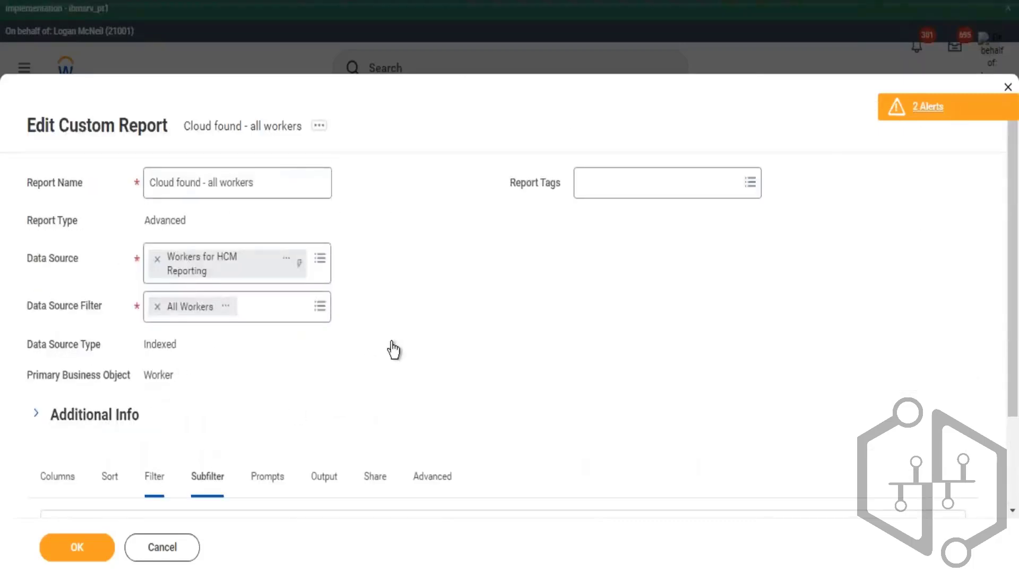
scroll(371, 374, "down", 5)
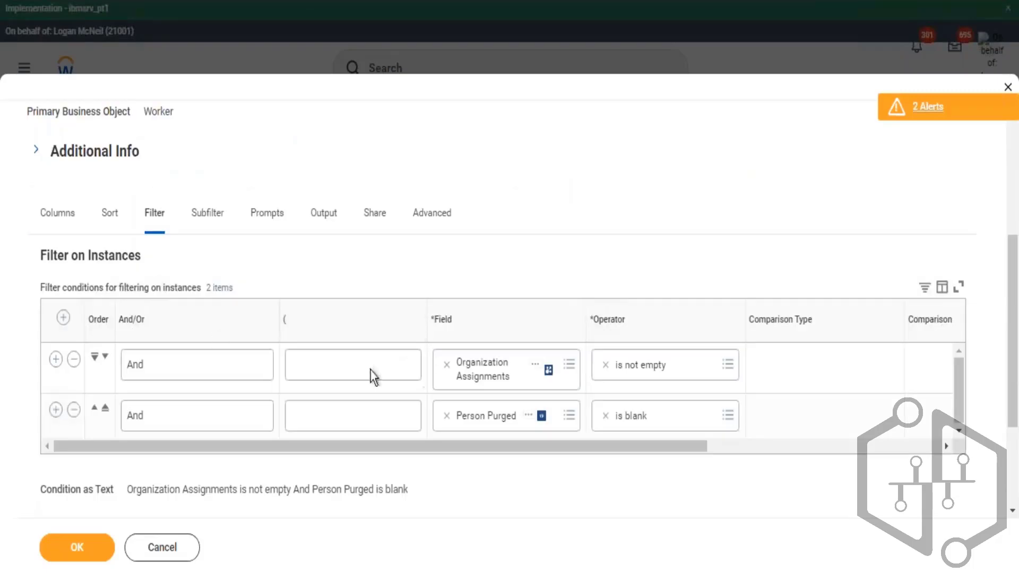
left_click(73, 361)
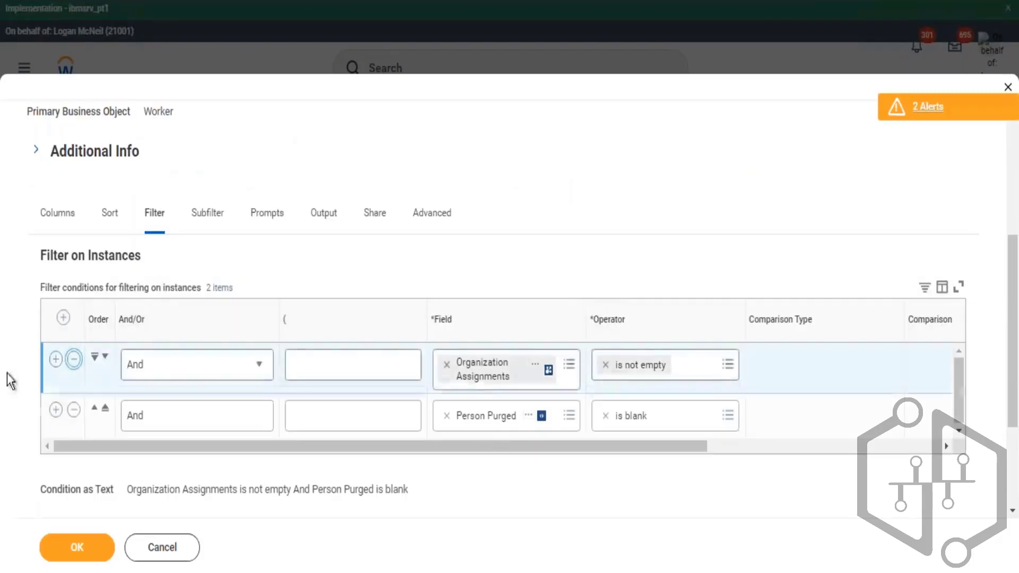
- Remove the CF - LRV - Worker - Company Currency column from the report's columns
left_click(56, 214)
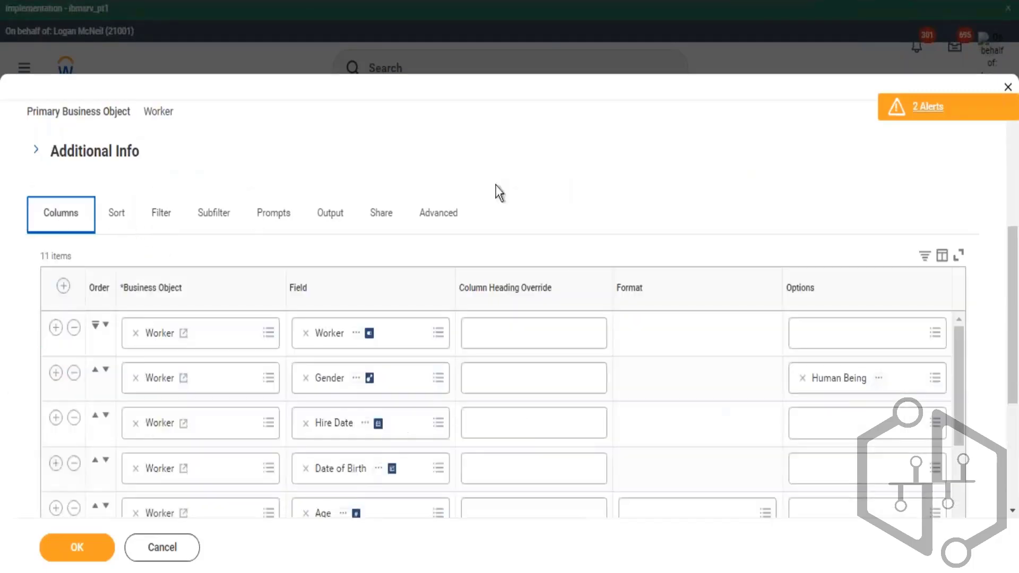
scroll(510, 186, "down", 5)
scroll(572, 226, "down", 2)
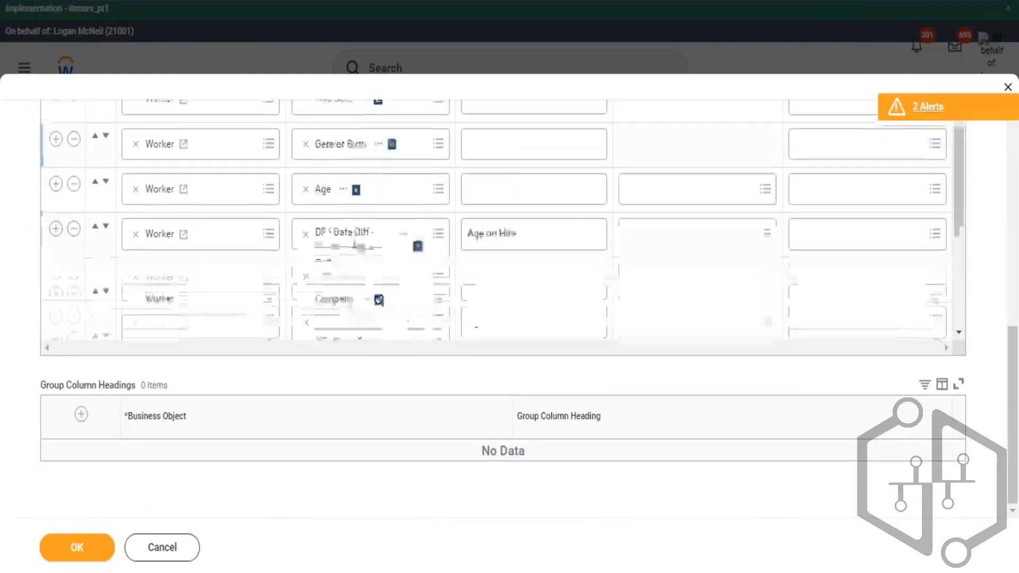
scroll(572, 227, "down", 3)
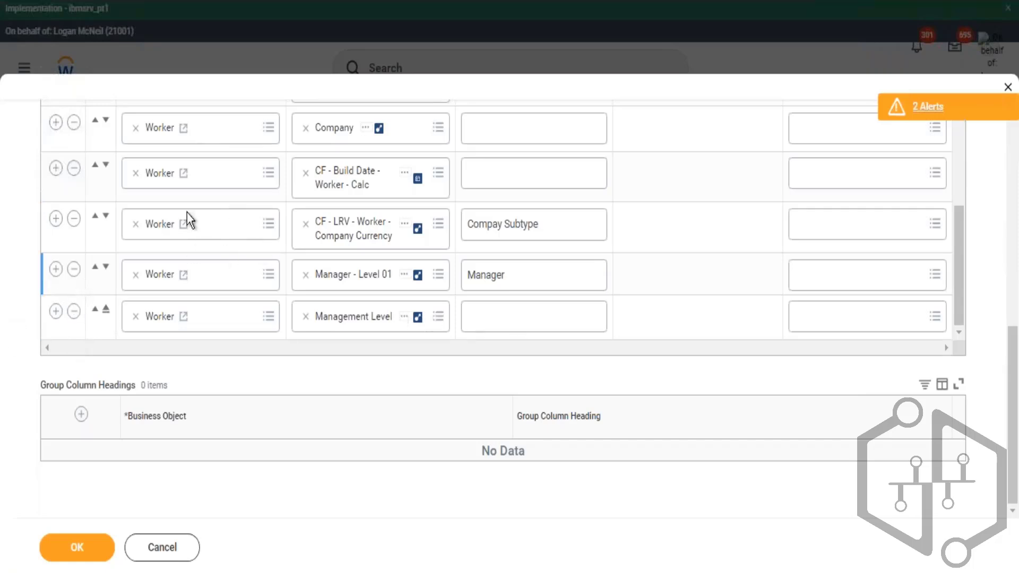
left_click(74, 218)
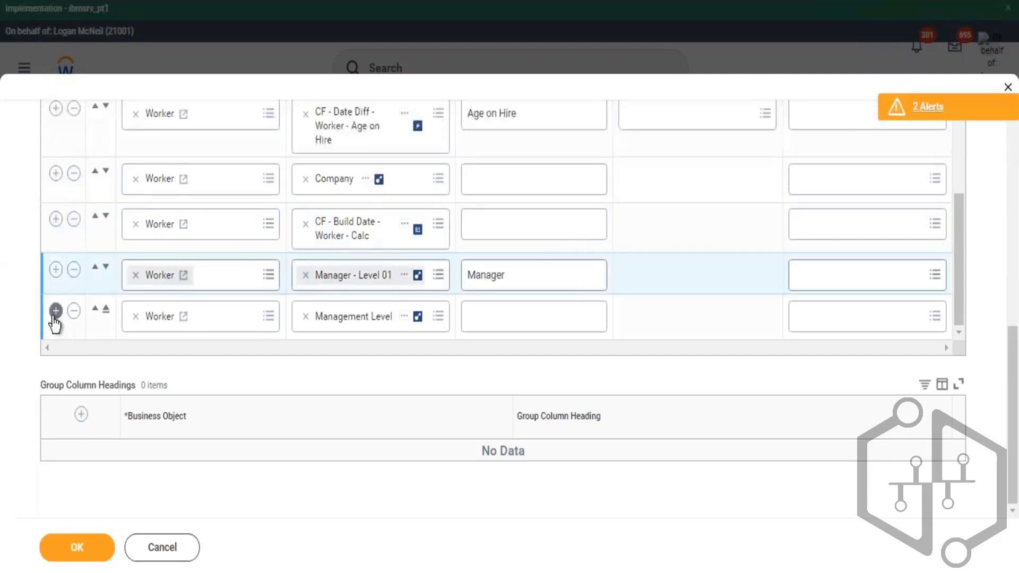
- Add a new column row below Management Level and set its field to the Worker's Position
left_click(56, 314)
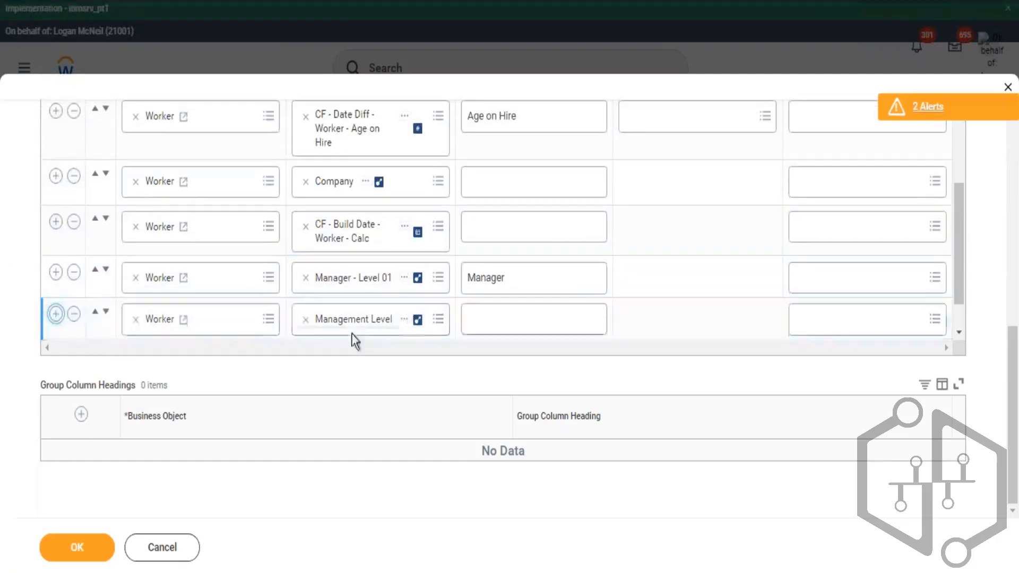
left_click(337, 322)
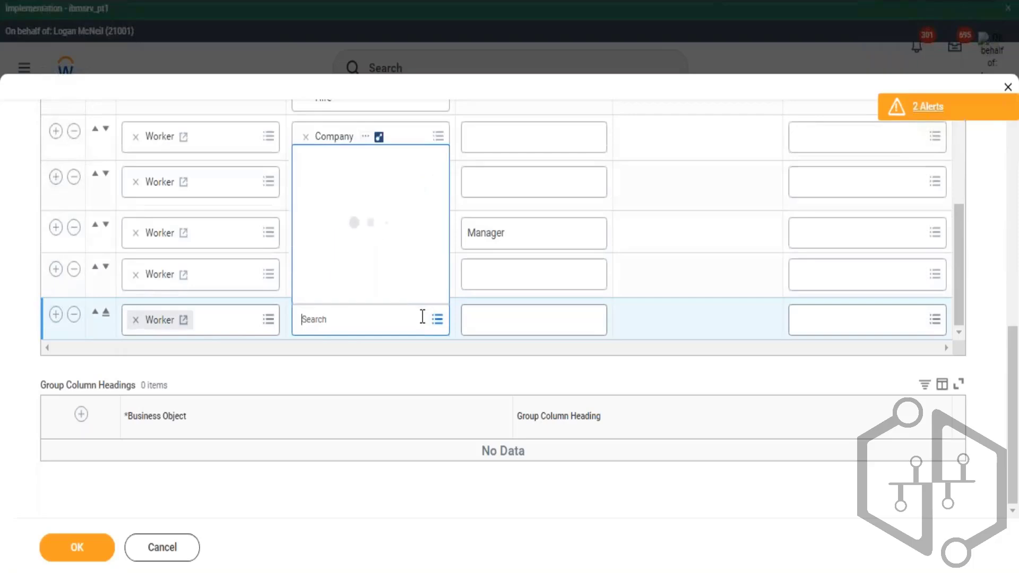
type("position")
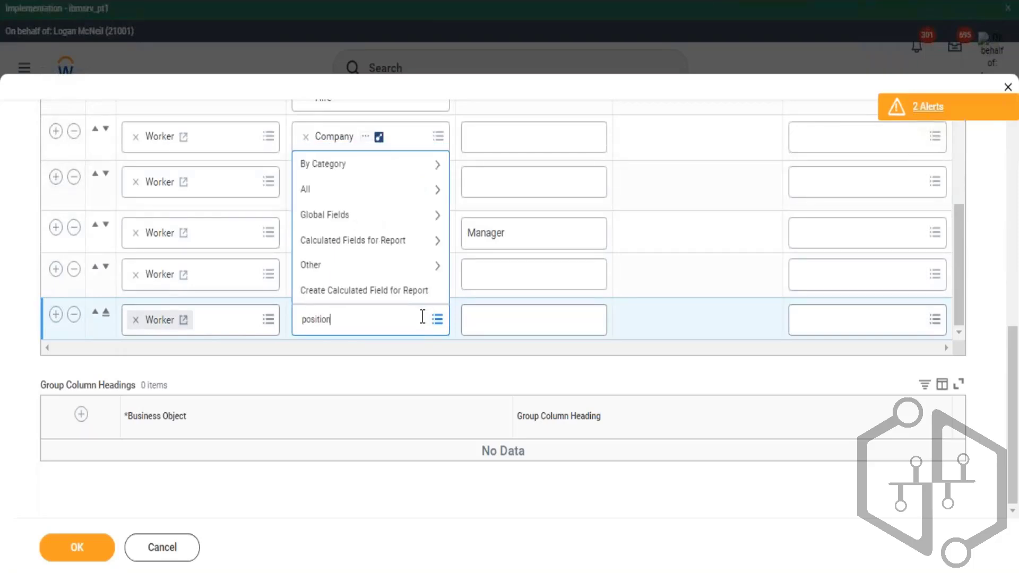
key("Return")
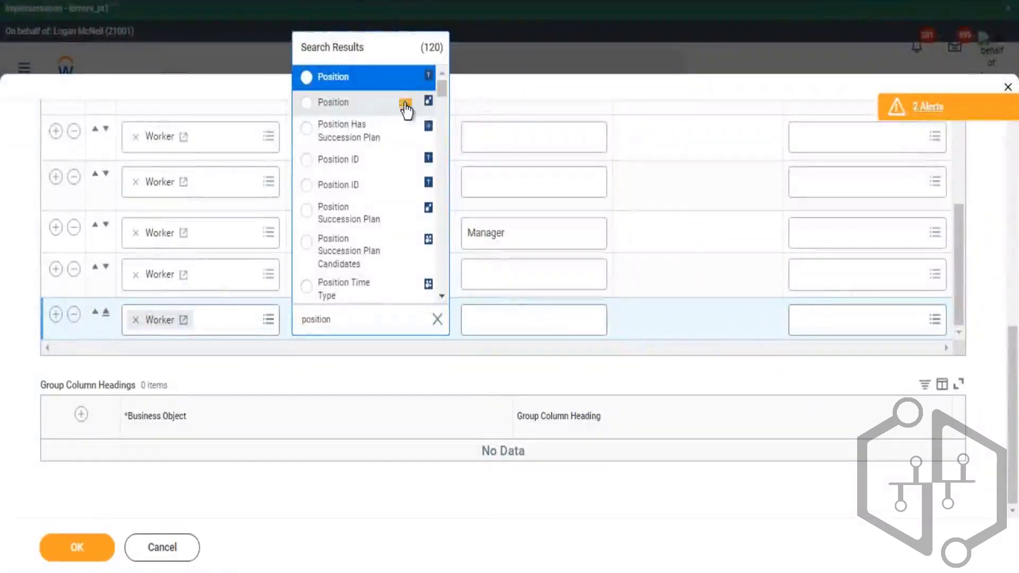
left_click(406, 107)
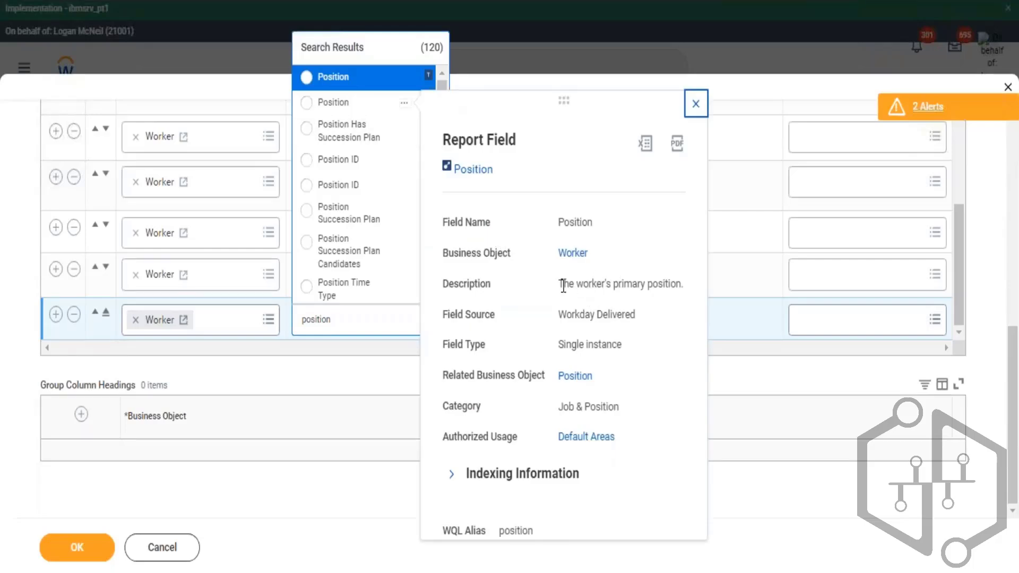
left_click_drag(564, 286, 648, 284)
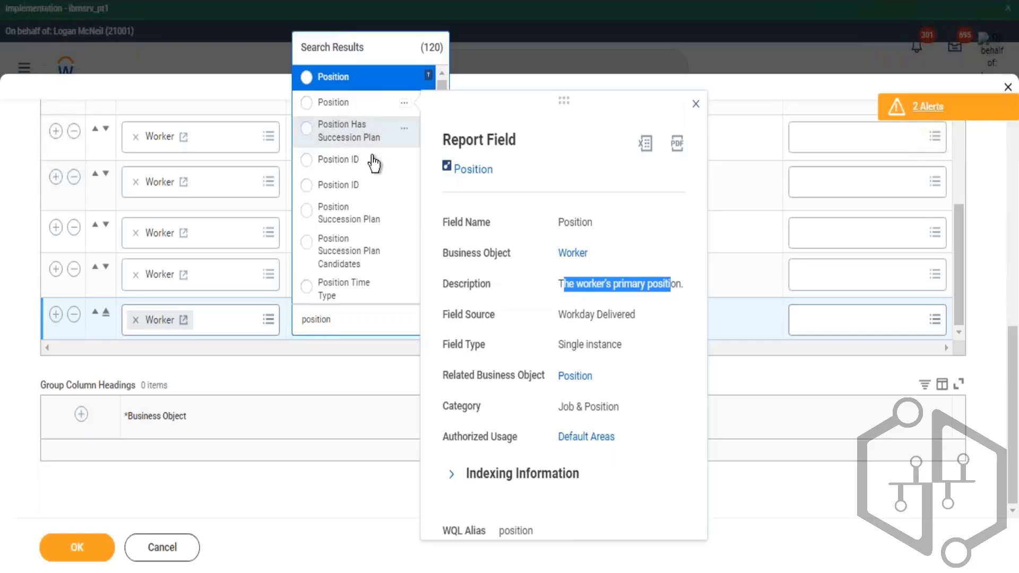
left_click(329, 113)
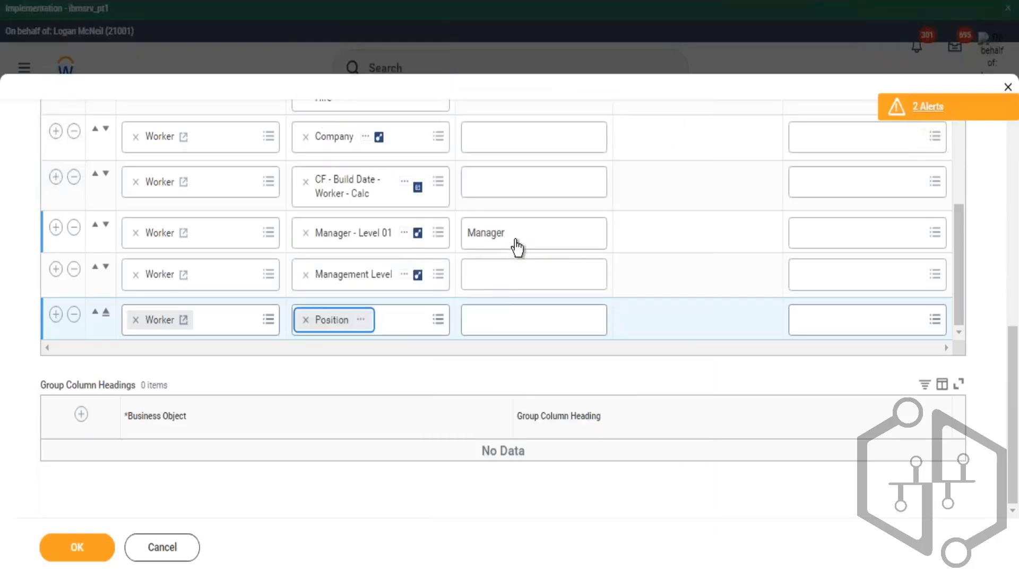
- Add another column row and browse the Worker field search results for position-related fields
left_click(54, 315)
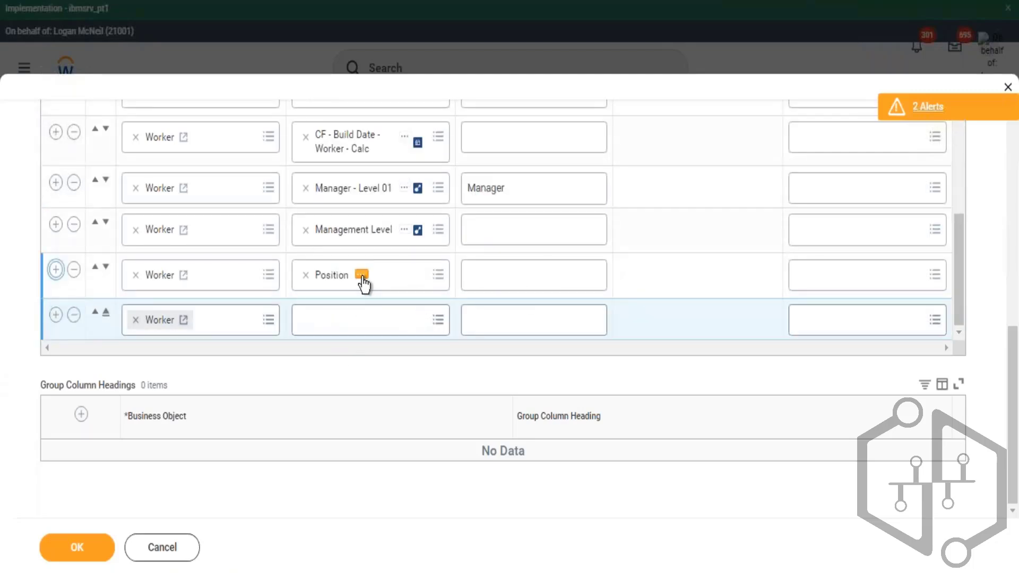
left_click(361, 318)
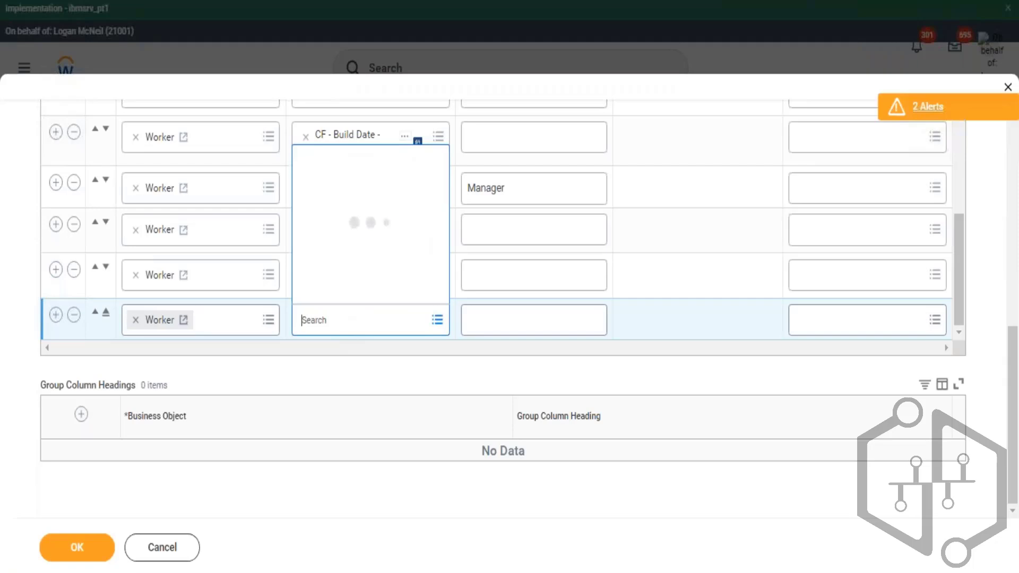
type("position")
key("Return")
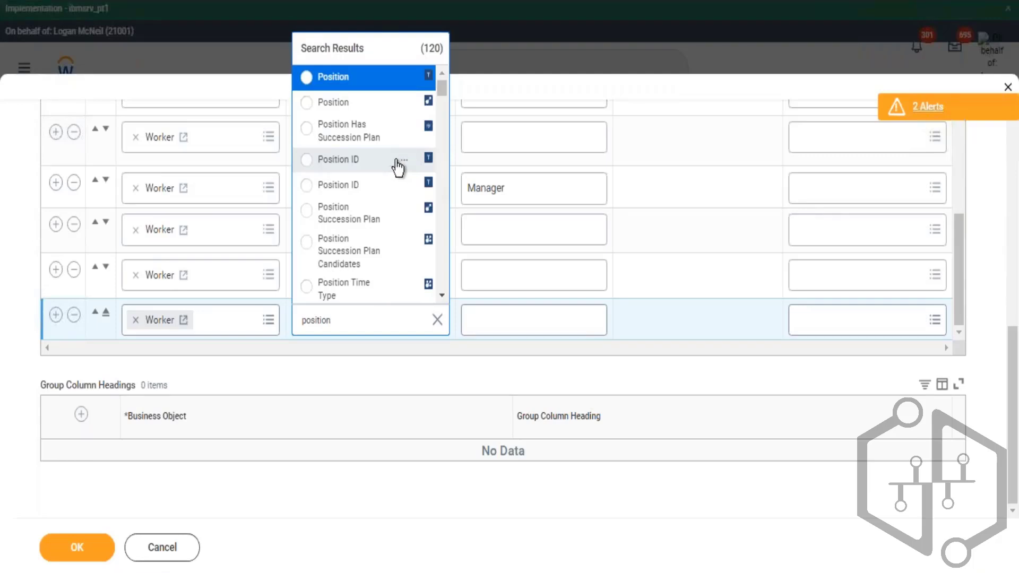
scroll(404, 169, "down", 2)
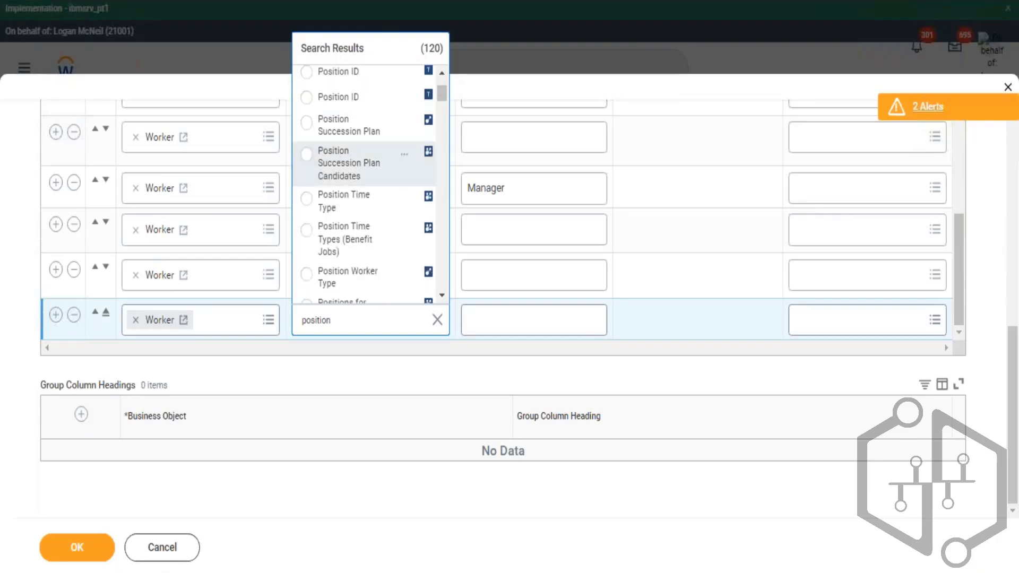
key("Down")
key("Down")
key("Down")
key("Down")
key("Down")
key("Down")
key("Down")
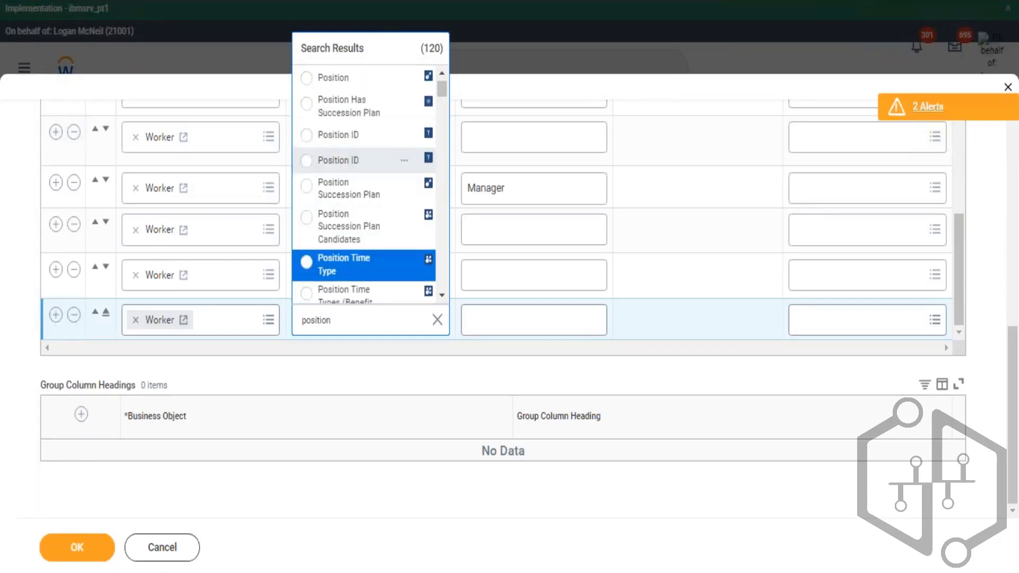
key("Down")
key("Down")
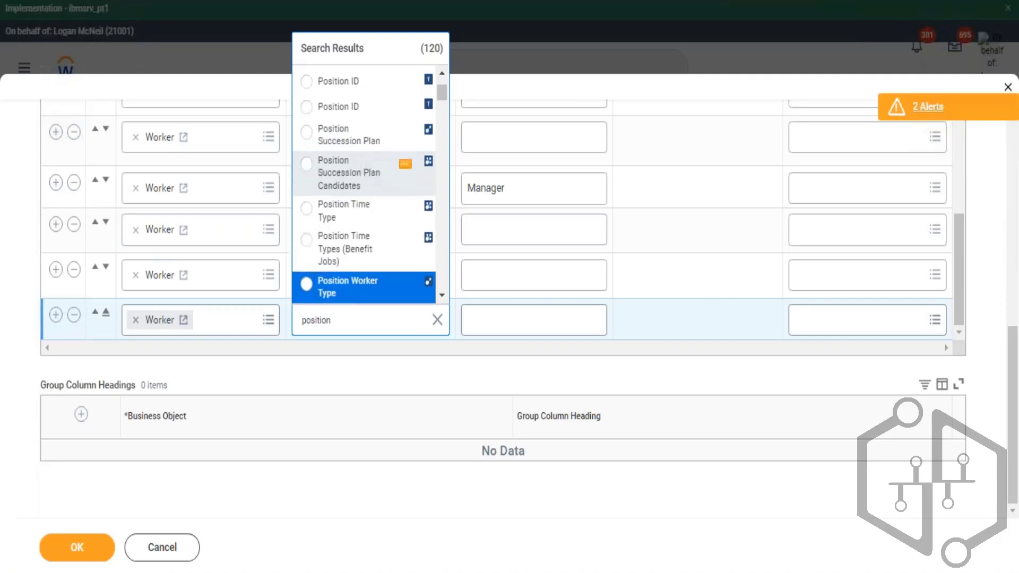
key("Down")
key("Down")
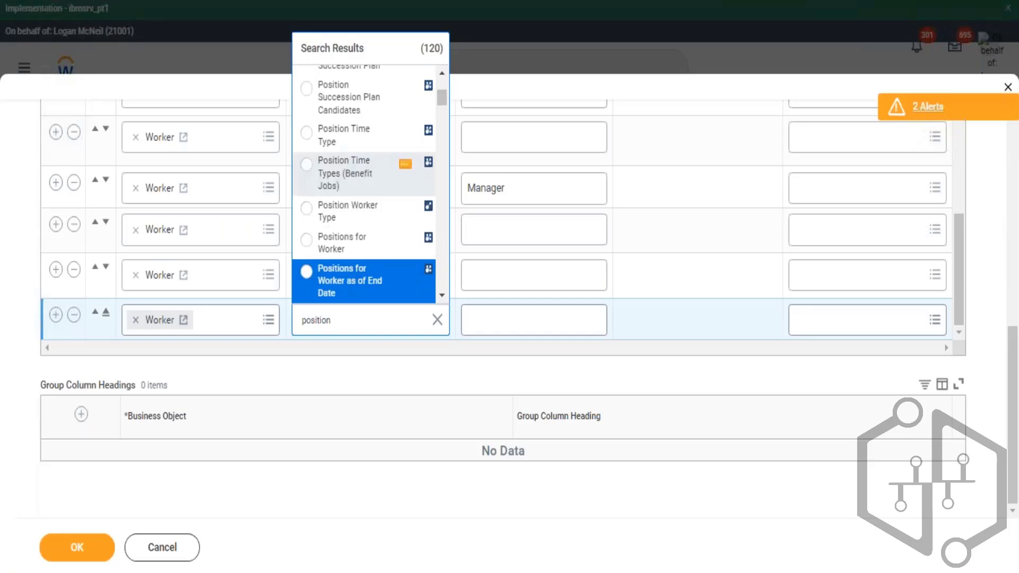
key("Down")
key("Down")
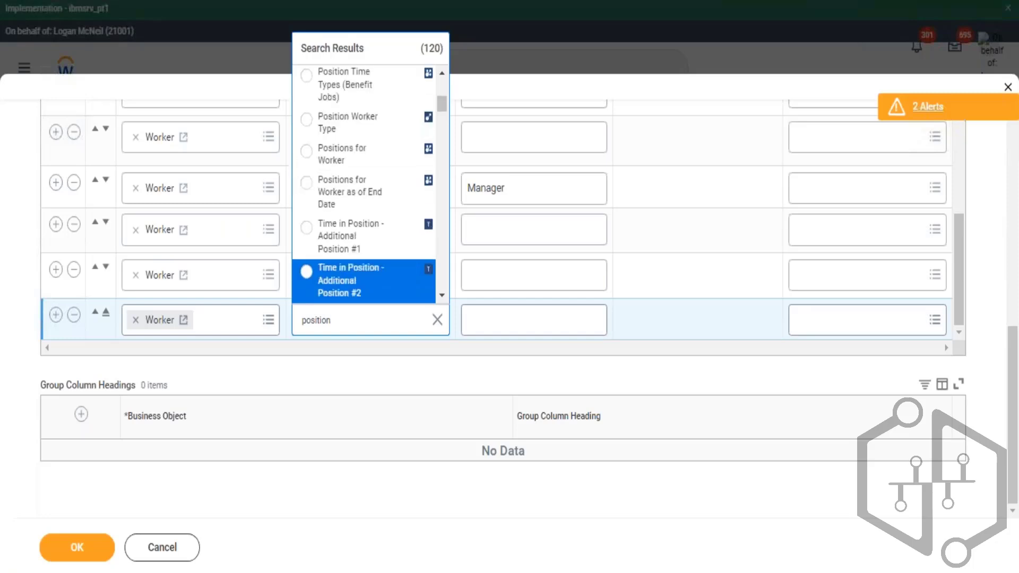
key("Up")
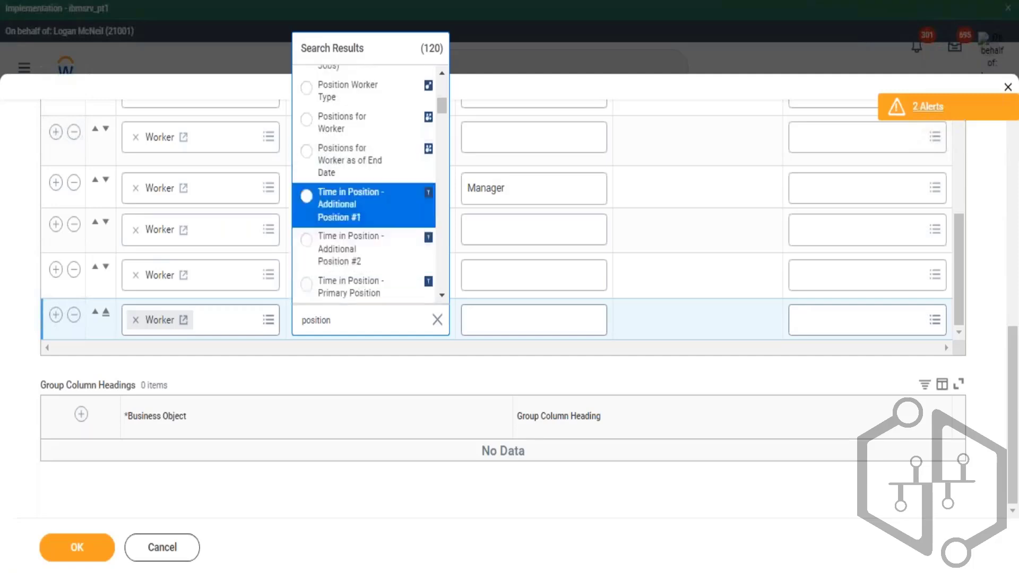
key("Down")
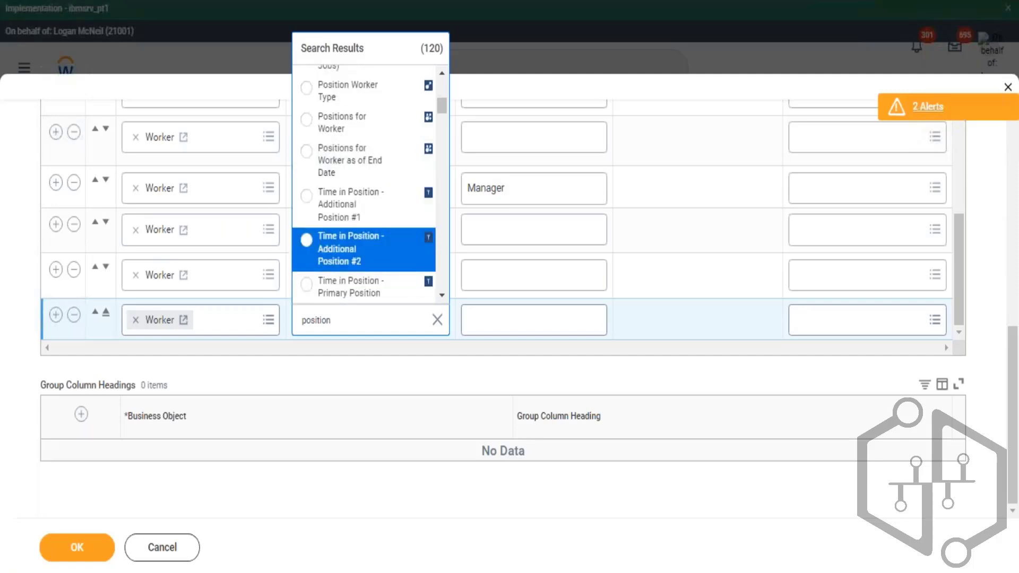
key("Down")
key("Down")
key("Down")
key("Down")
key("Down")
key("Down")
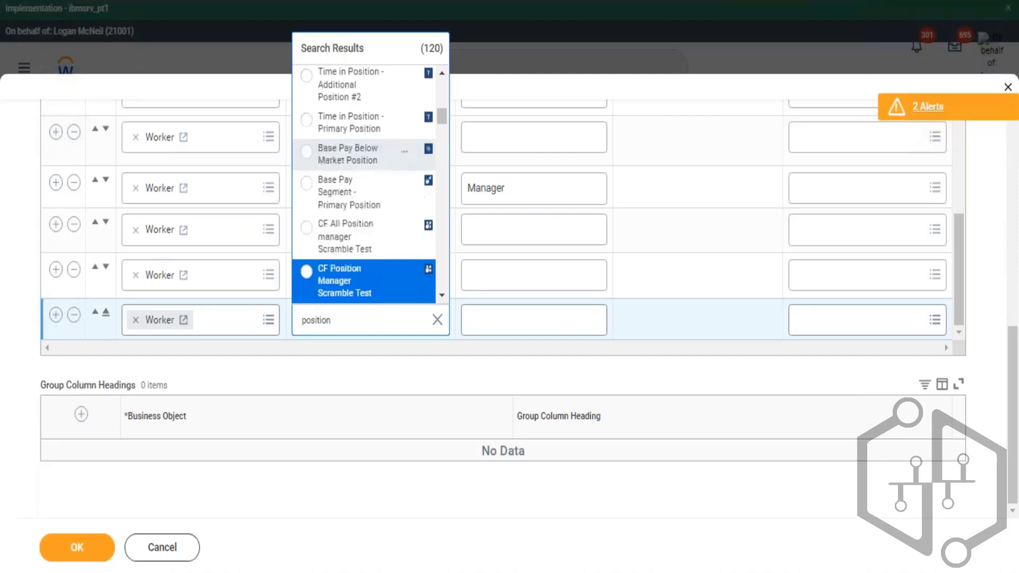
key("Down")
key("Down")
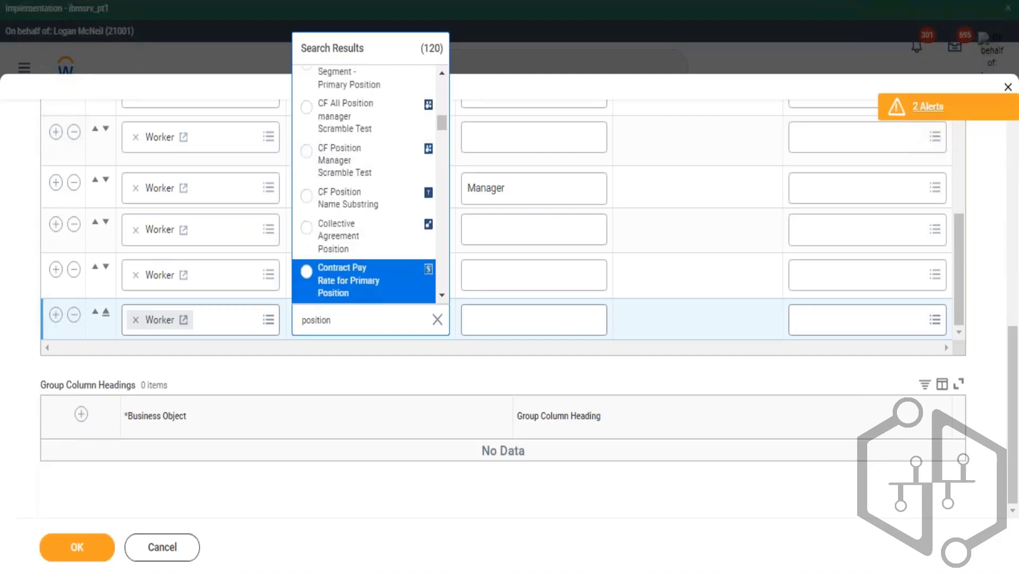
key("Down")
key("Down")
key("Down")
key("Down")
key("Down")
key("Down")
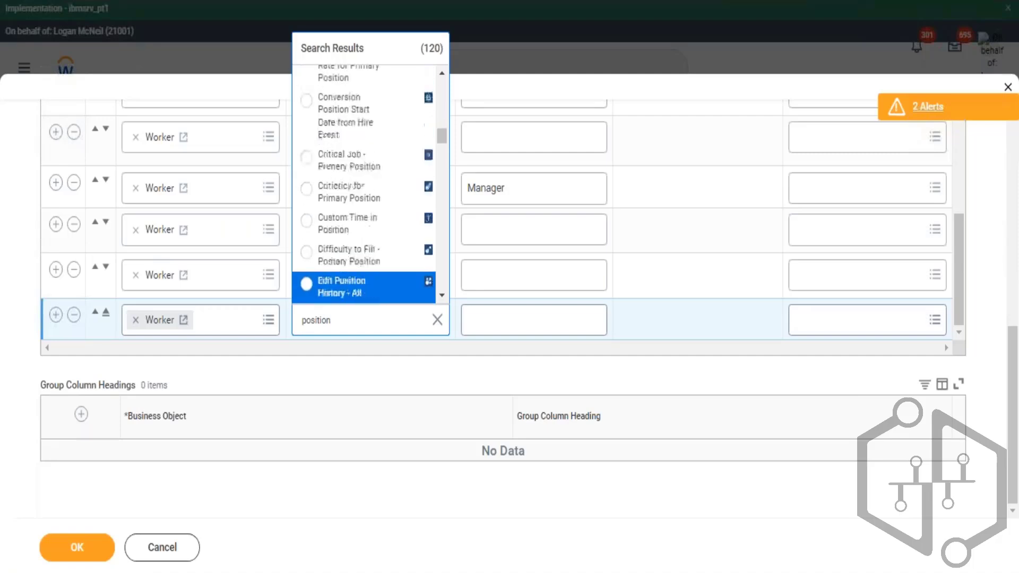
key("Down")
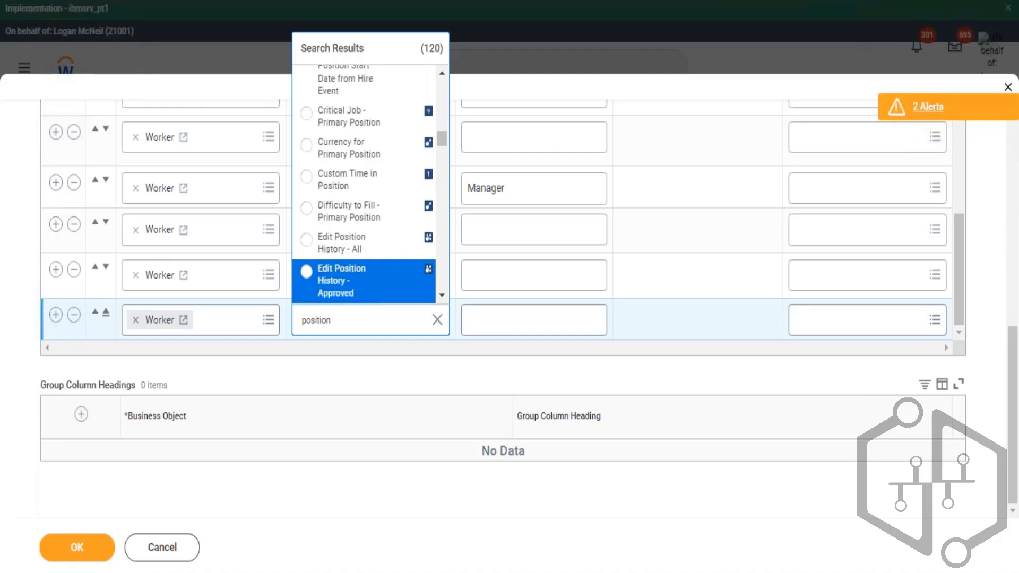
key("Down")
key("Down")
key("Down")
key("Down")
key("Down")
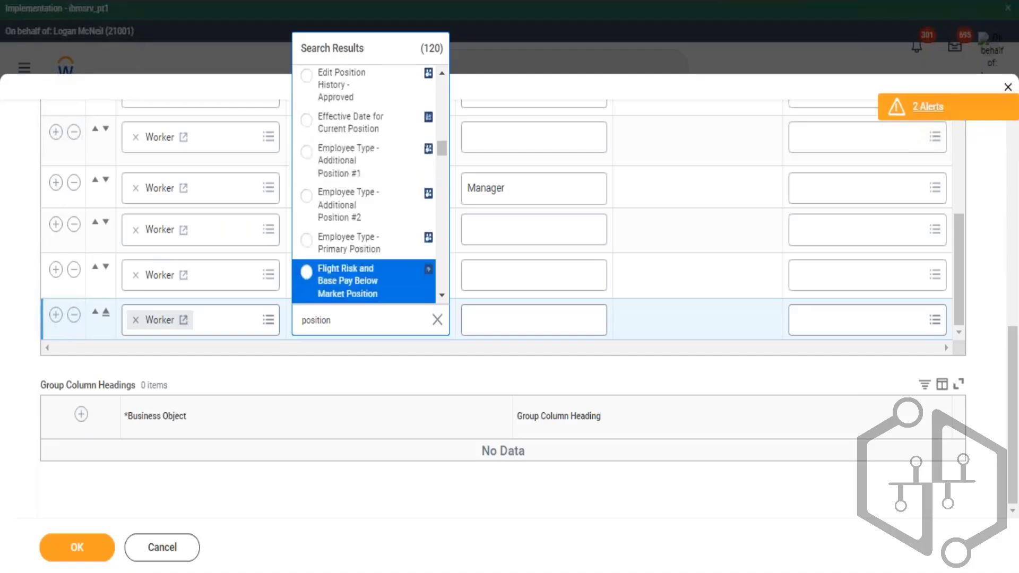
key("Down")
key("Down")
key("Down")
key("Down")
key("Down")
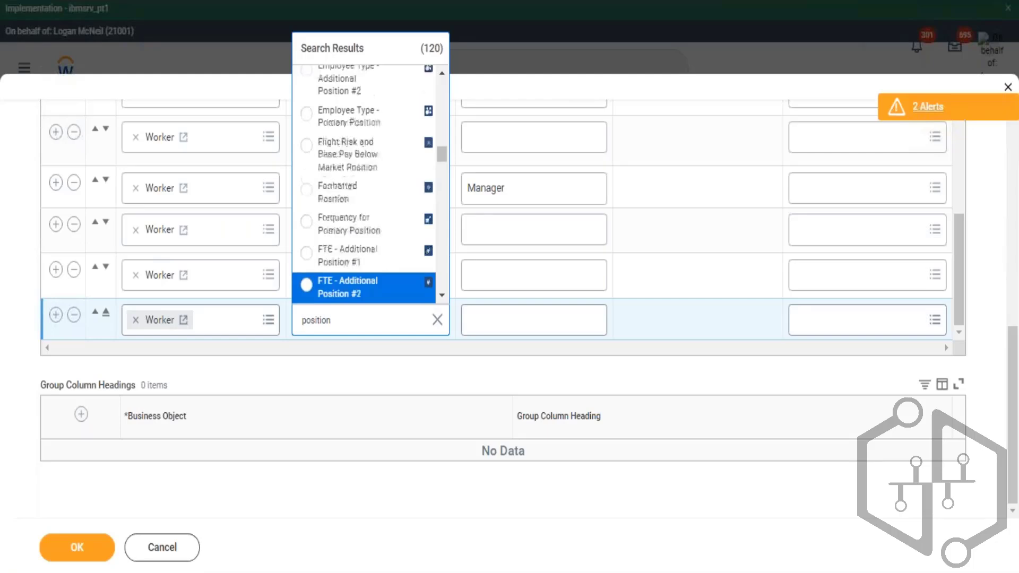
key("Down")
key("Down")
key("Down")
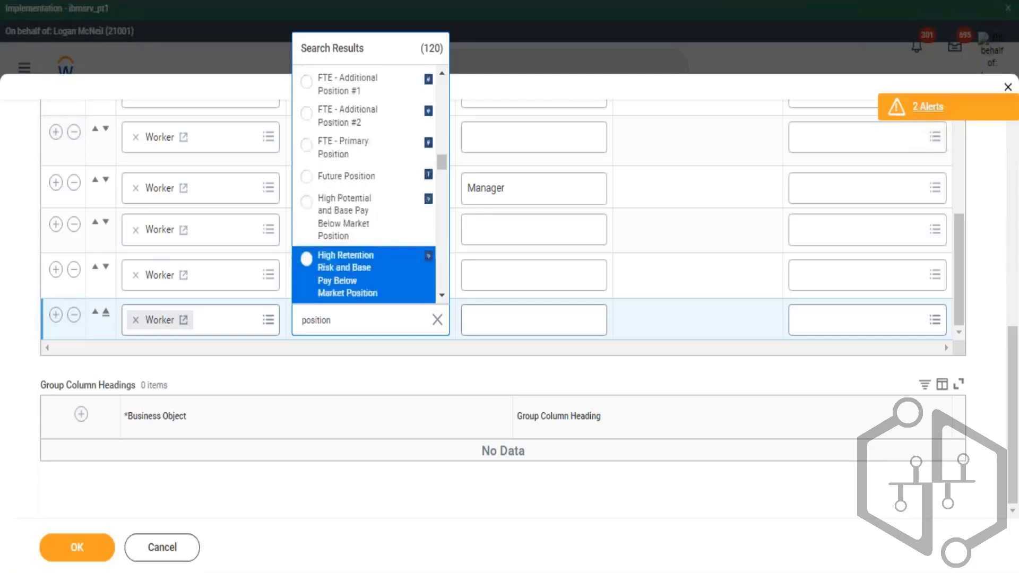
key("Down")
key("Down")
key("Down")
key("Down")
key("Down")
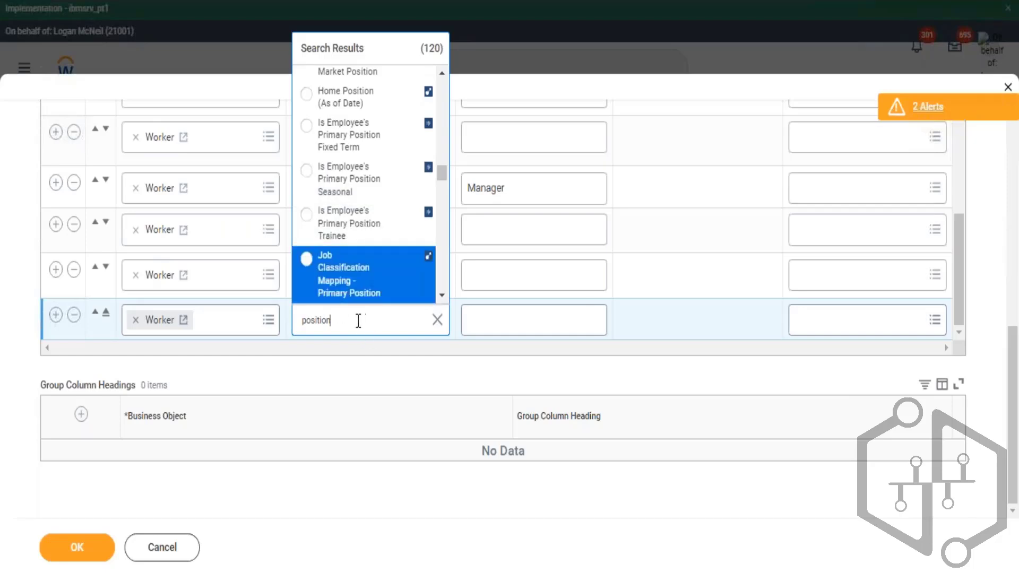
- Narrow the search with "job" and choose All Positions / Jobs as the new column's field
type("job")
key("Return")
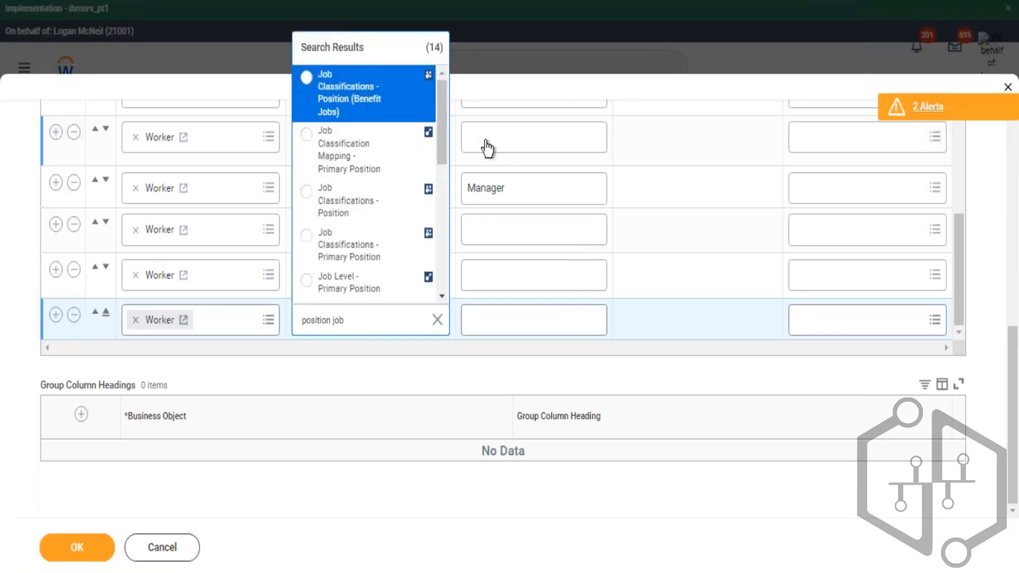
key("Up")
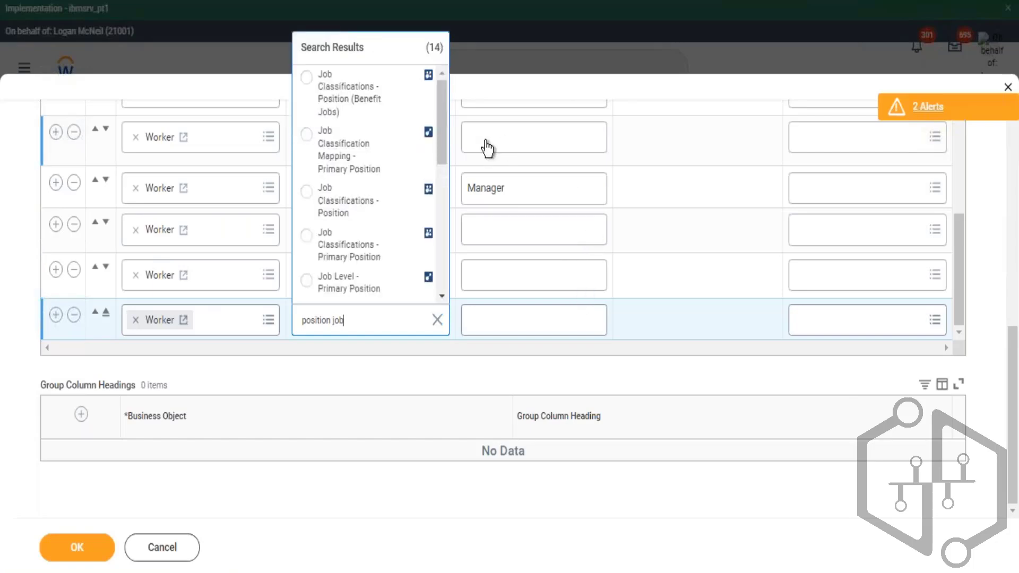
key("Up")
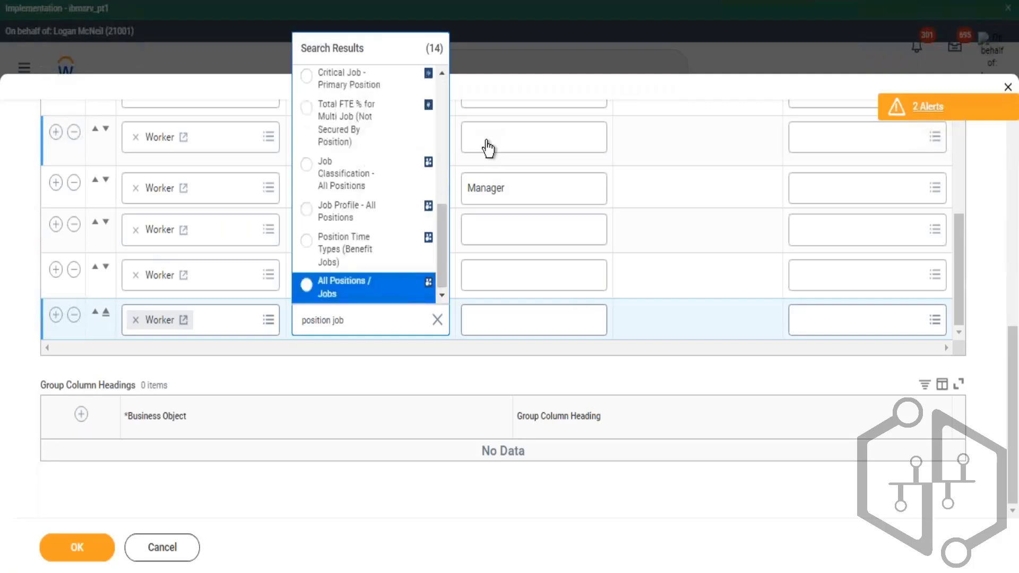
mouse_move(411, 297)
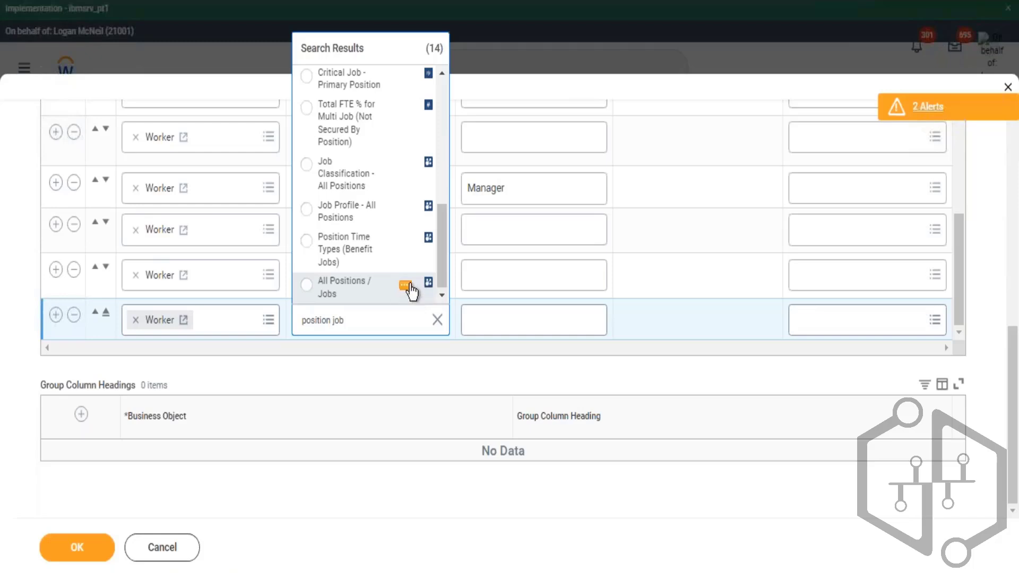
left_click(406, 288)
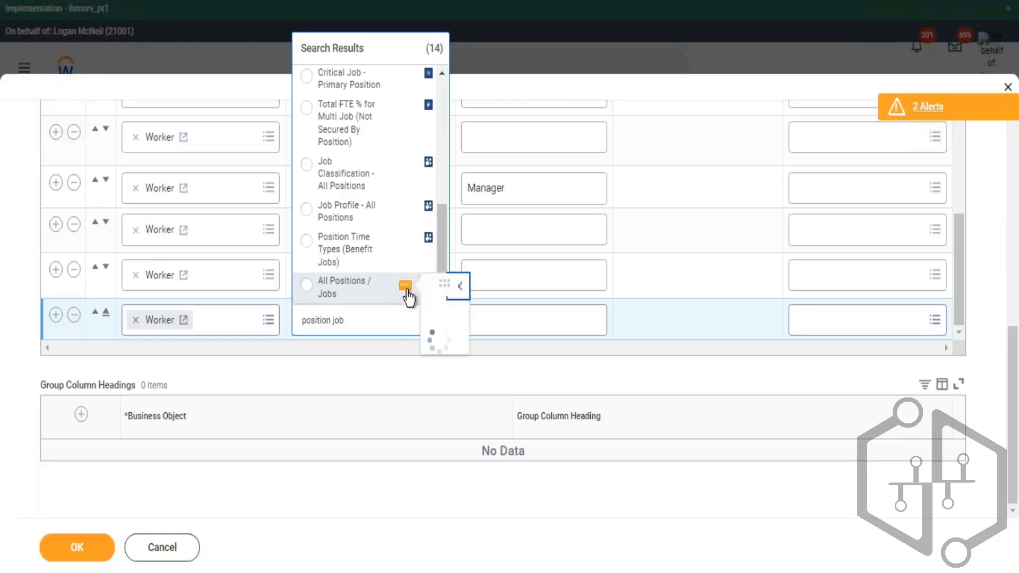
left_click_drag(586, 467, 799, 469)
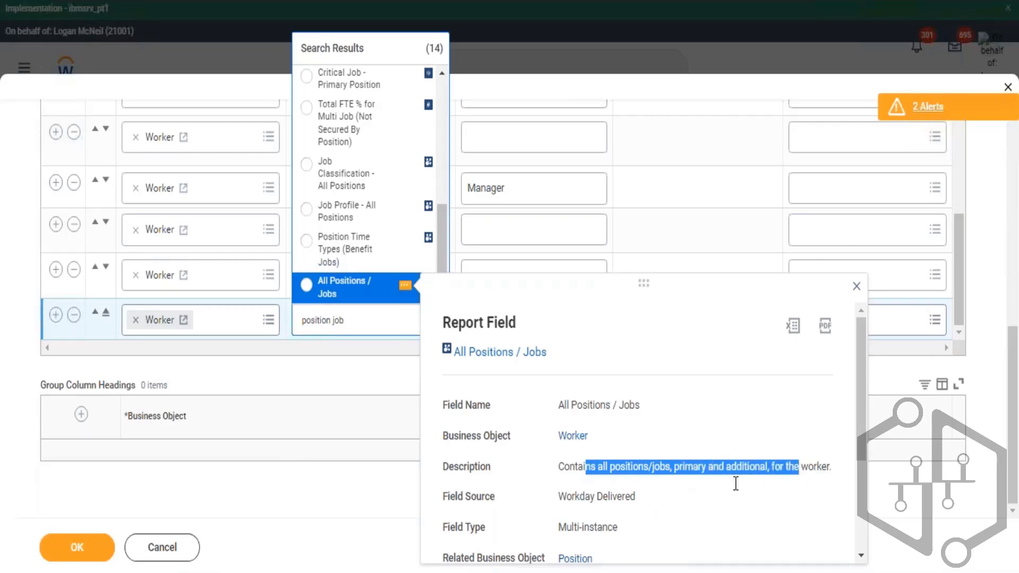
left_click(335, 295)
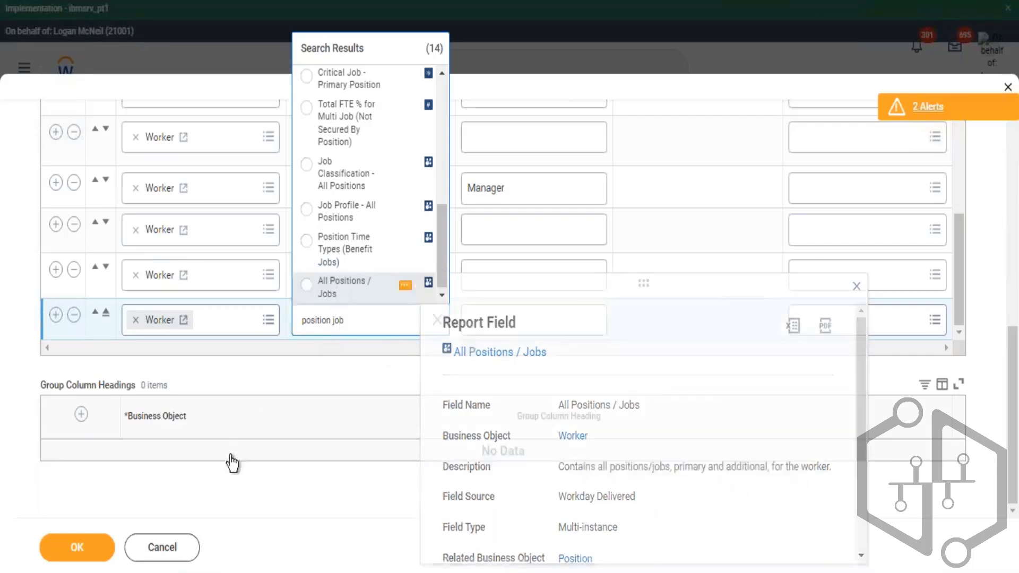
- Switch to the Filter tab to review the report's instance filter conditions
scroll(371, 371, "up", 2)
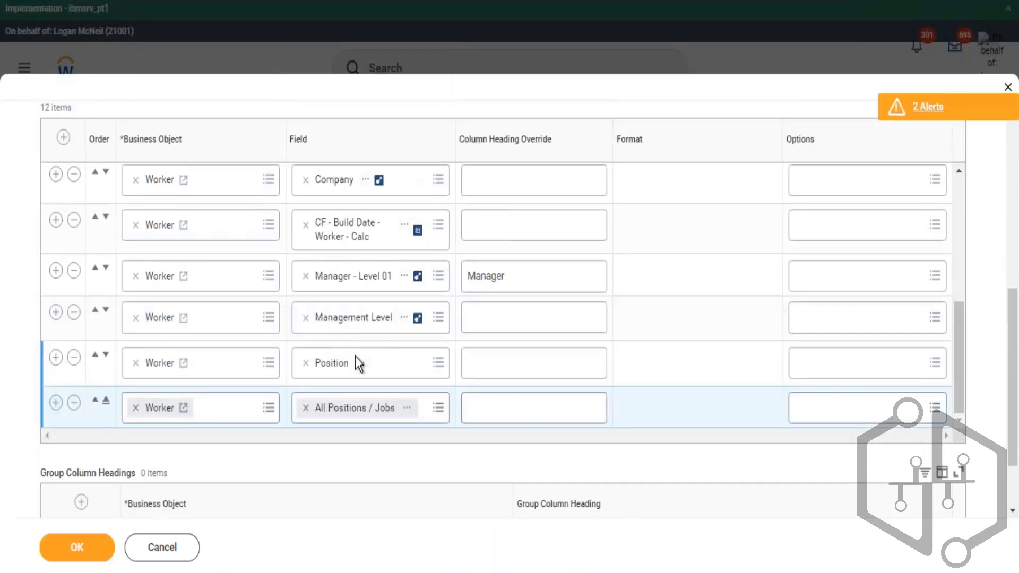
scroll(298, 250, "up", 5)
scroll(310, 197, "up", 5)
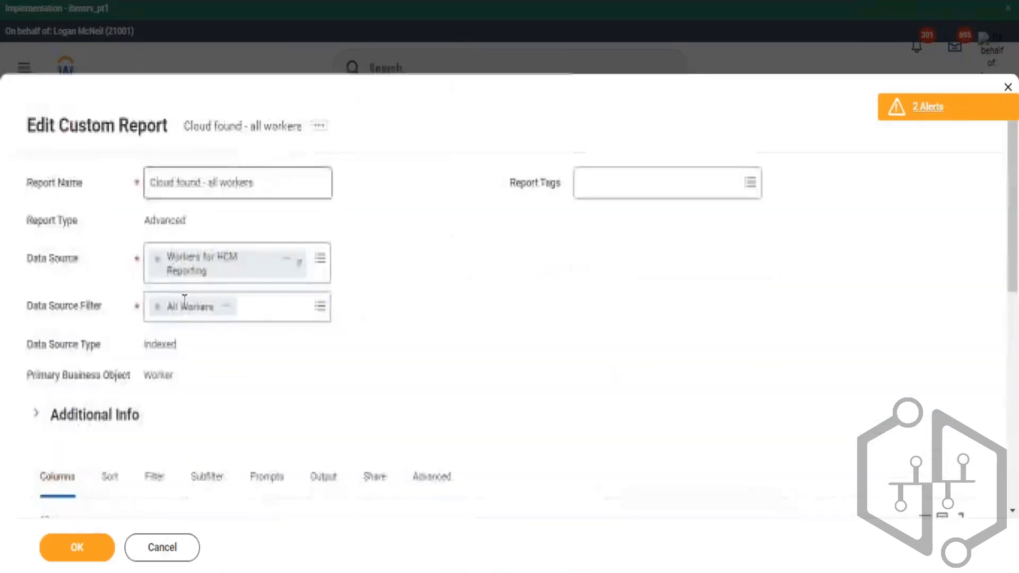
left_click(171, 479)
scroll(461, 313, "down", 6)
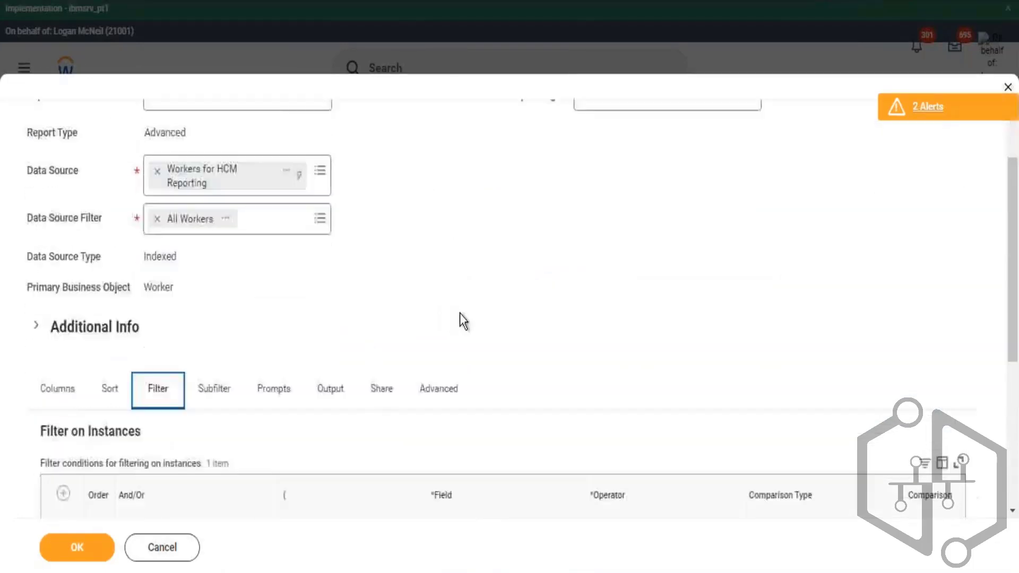
- Add a new instance filter condition row and set its field to Additional Jobs
left_click(55, 272)
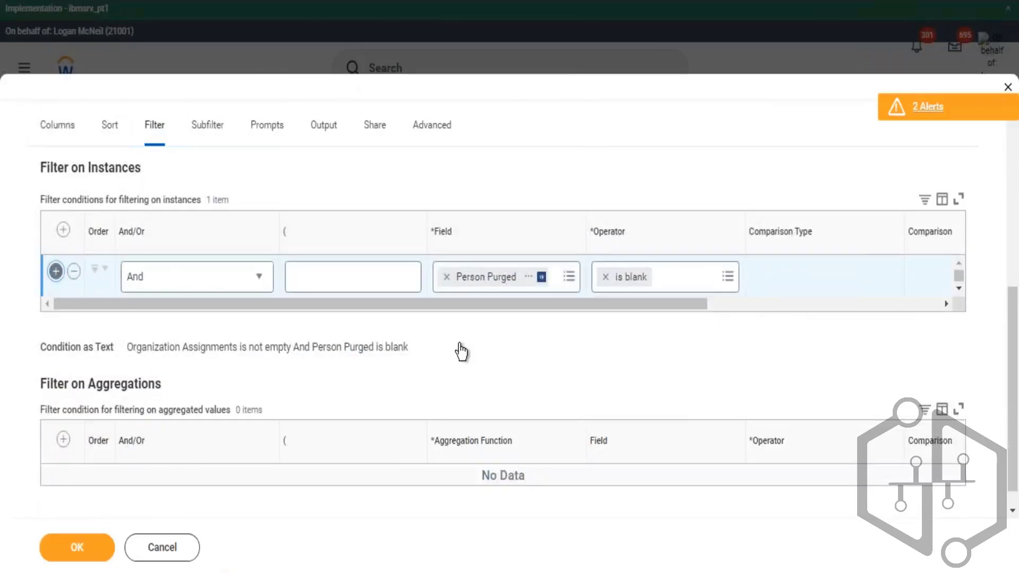
left_click(473, 323)
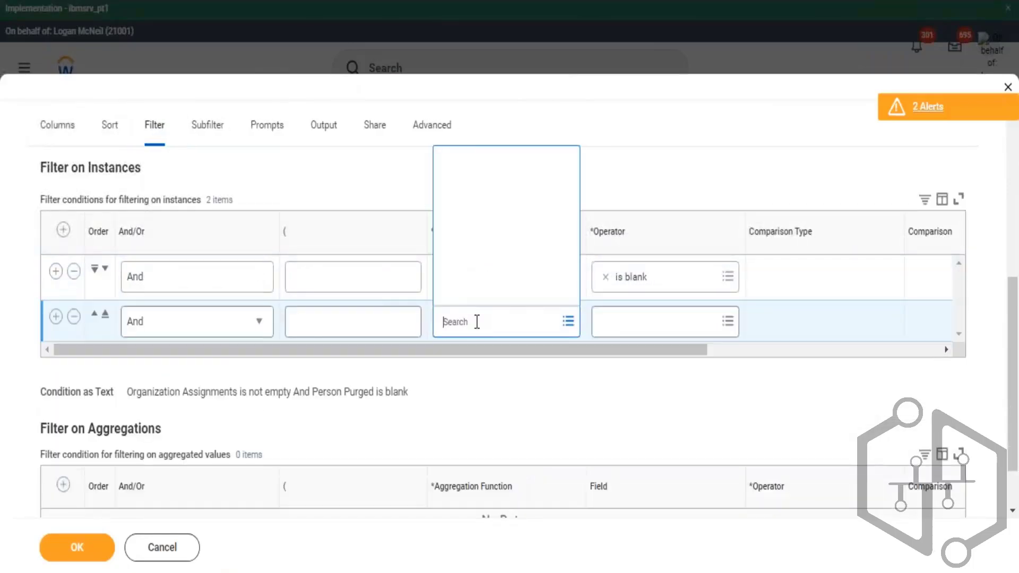
type("additional job")
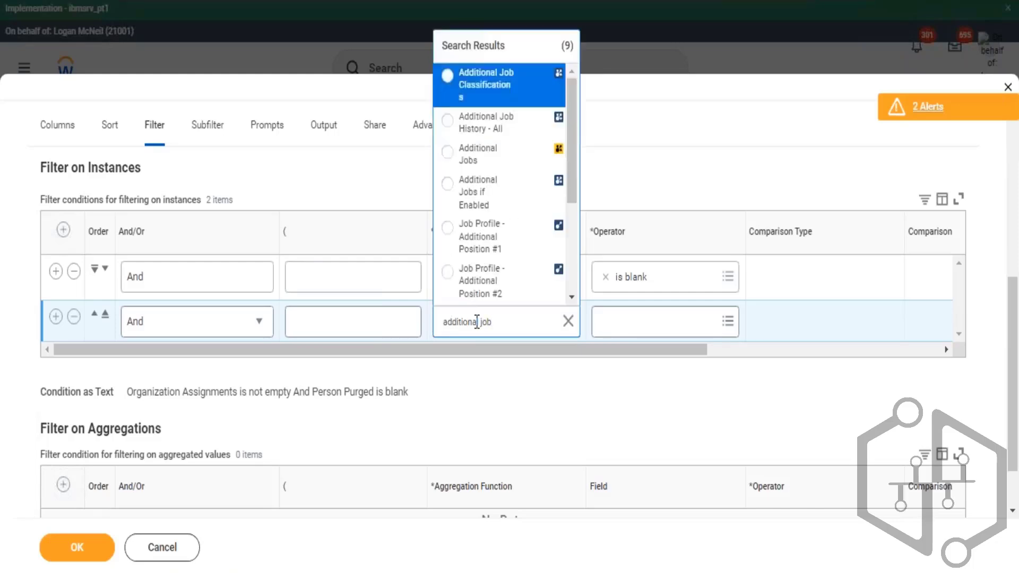
key("Down")
key("Down")
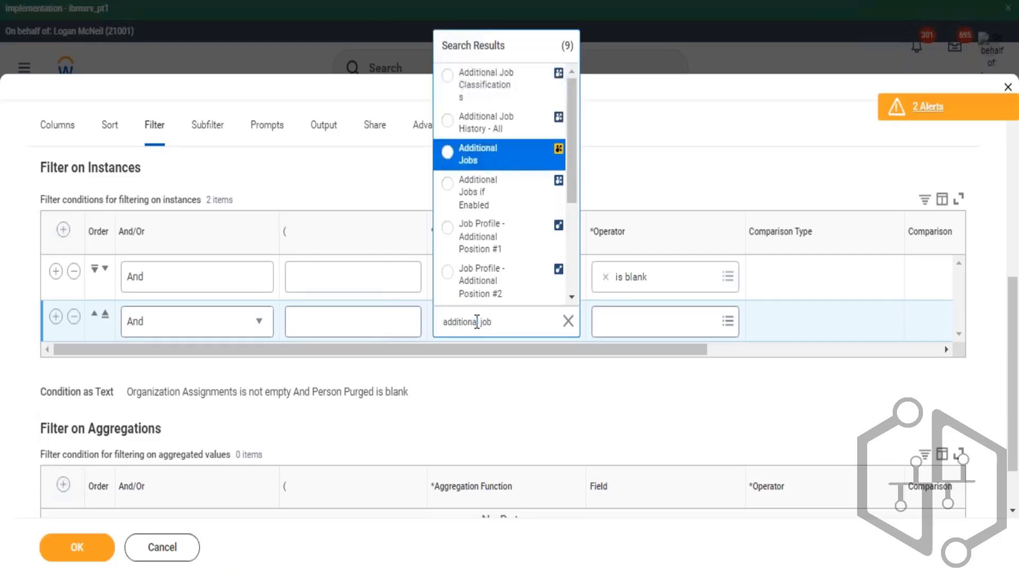
key("Return")
- Set the new condition's operator to "is not empty"
left_click(665, 322)
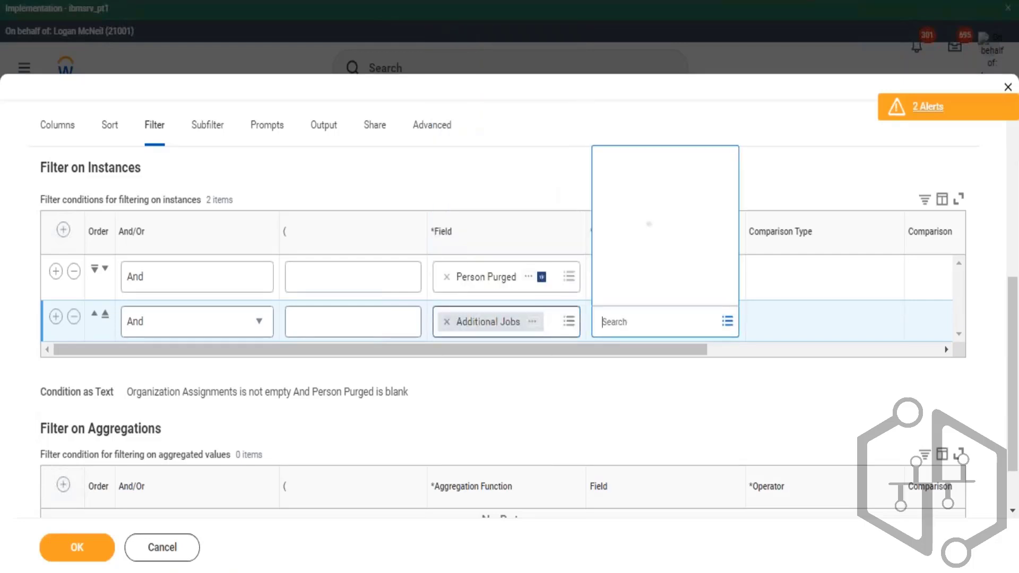
key("Return")
key("Down")
key("Down")
key("Down")
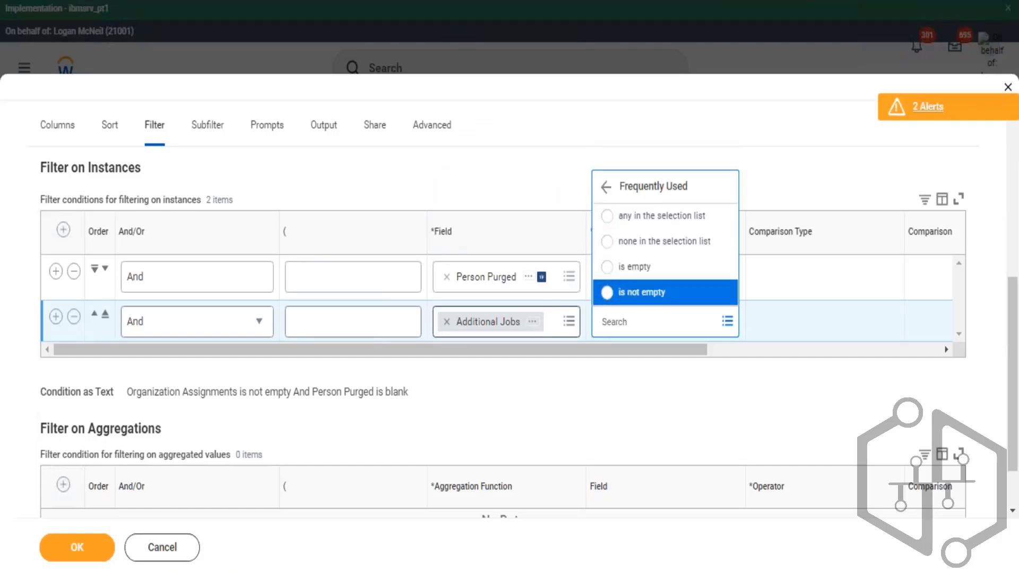
key("Return")
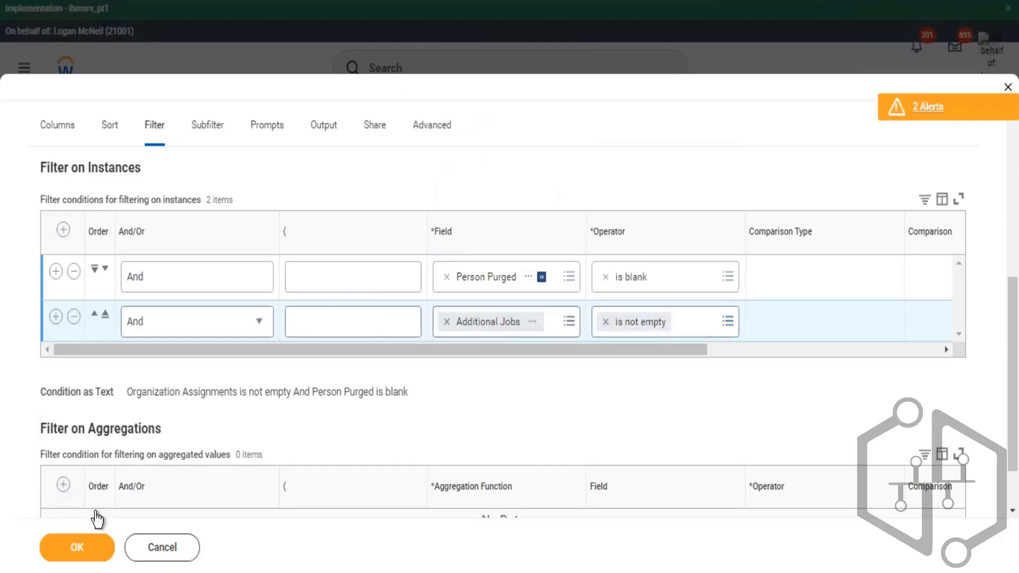
- Save the report definition and run it without entering any prompt values
left_click(92, 546)
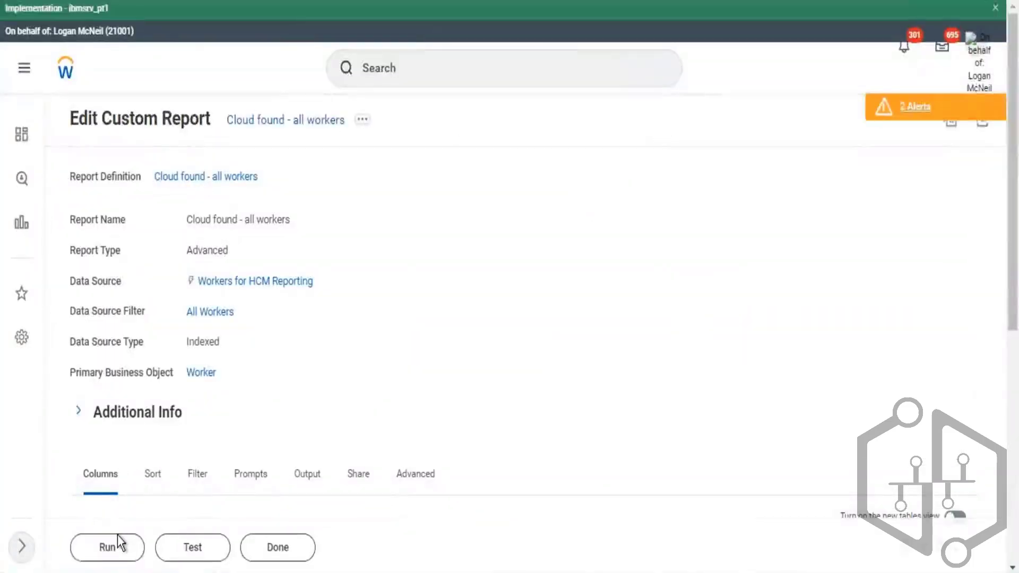
left_click(118, 538)
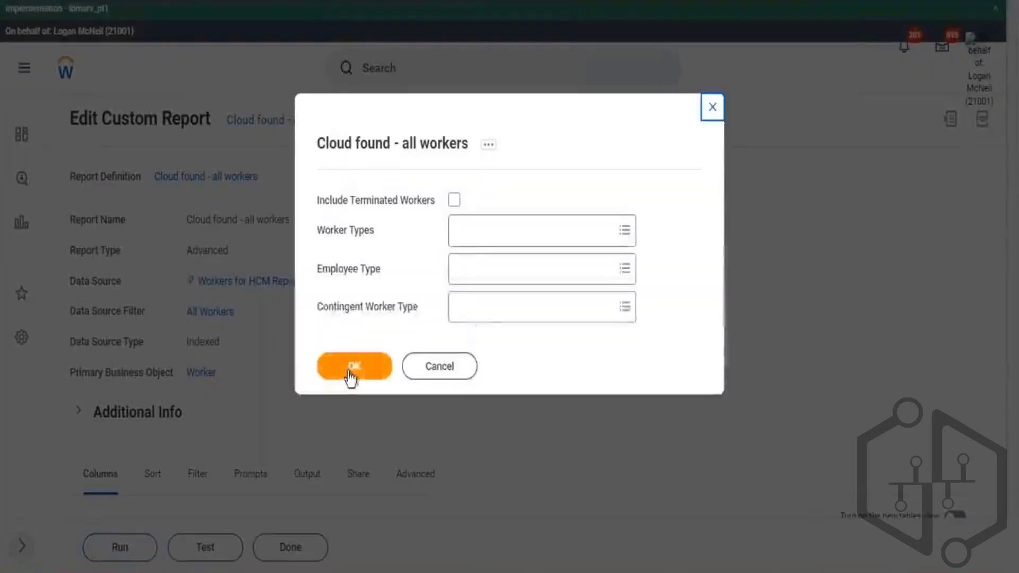
left_click(348, 372)
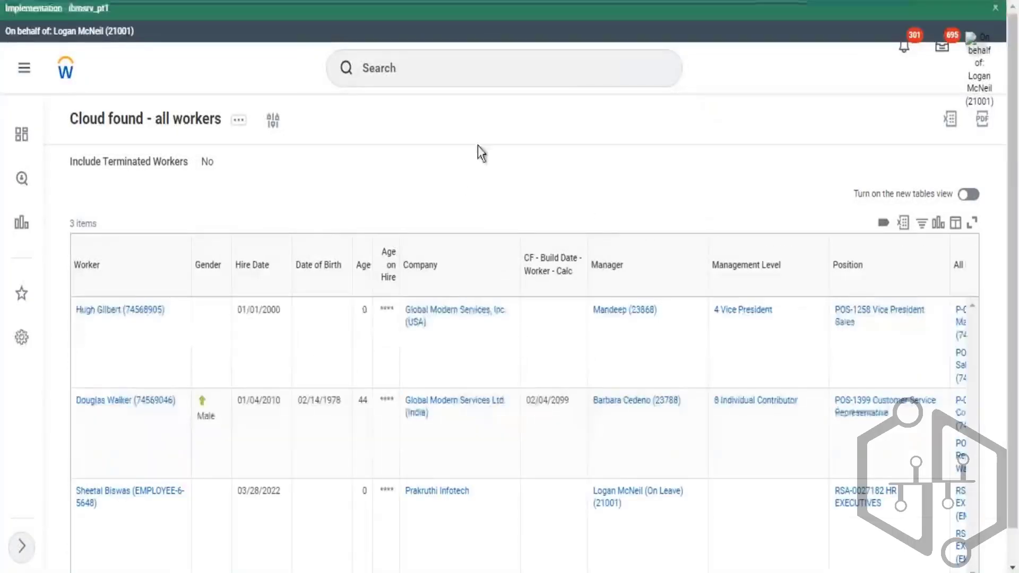
- Examine the Position and All Positions / Jobs columns in the report output
scroll(589, 104, "down", 1)
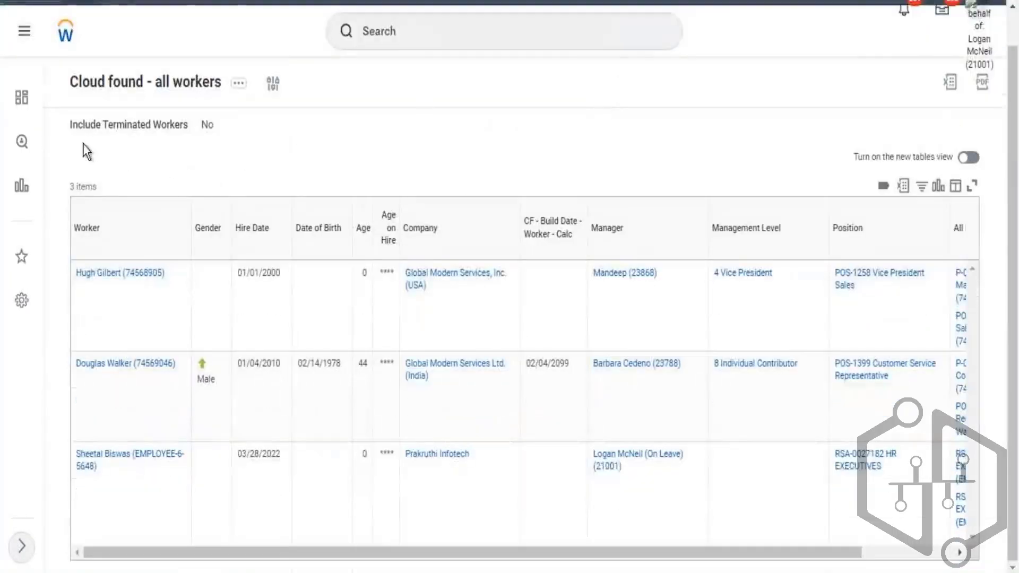
left_click_drag(68, 187, 94, 189)
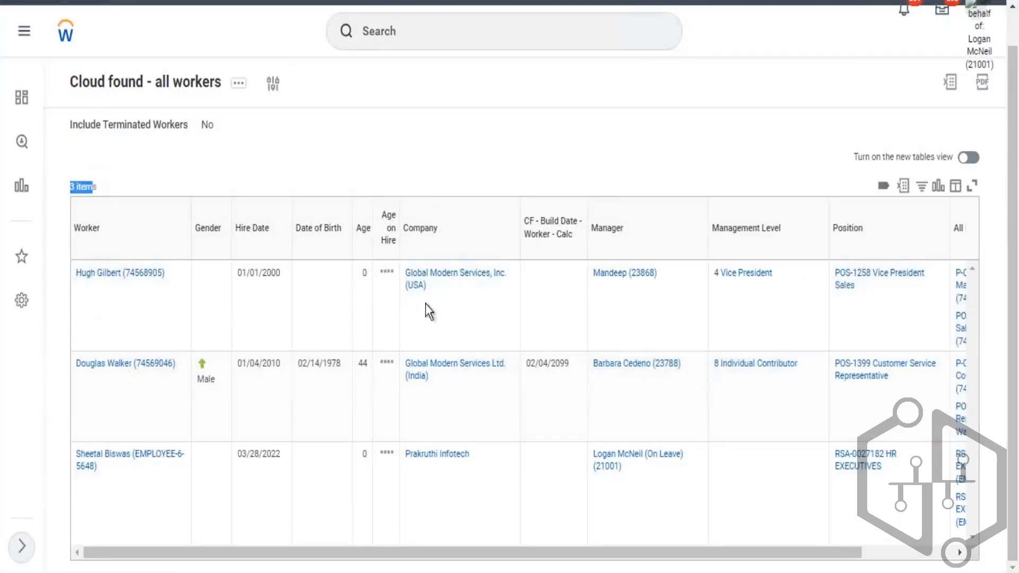
left_click_drag(718, 566, 828, 571)
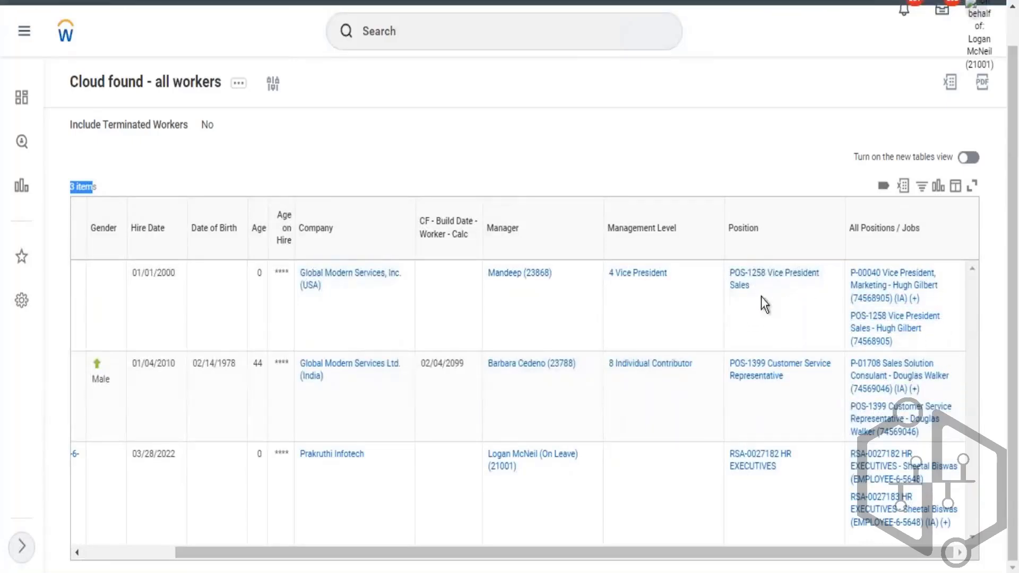
left_click_drag(761, 297, 724, 273)
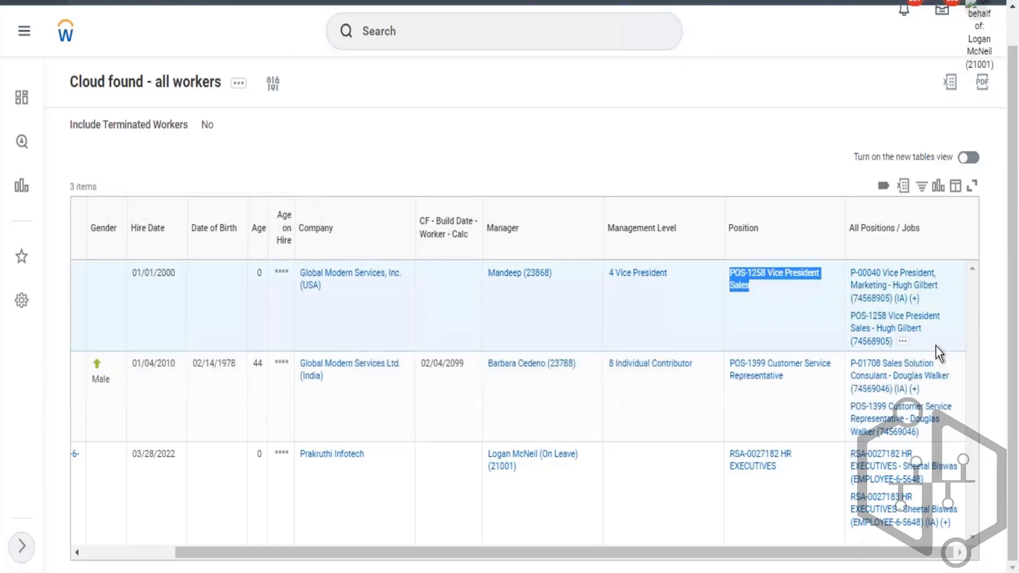
left_click_drag(871, 311, 849, 272)
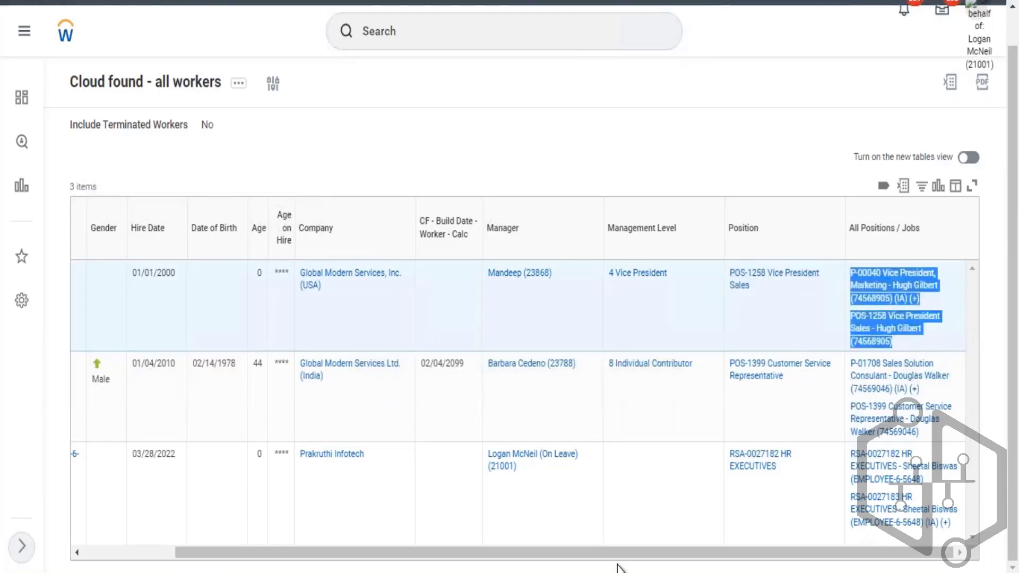
left_click_drag(591, 556, 311, 550)
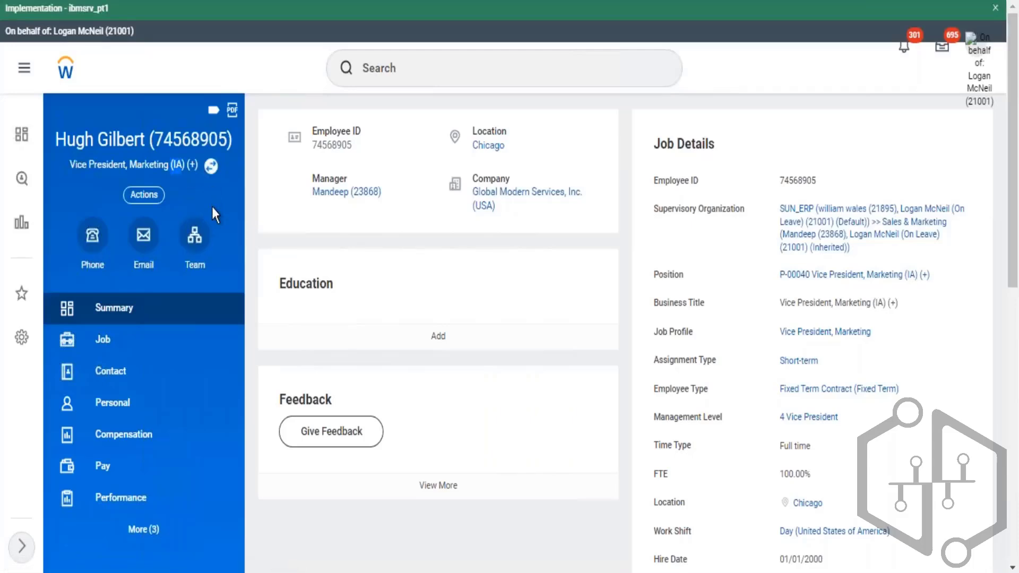
- Switch the worker's profile between the two positions to compare their job details, then return to the report
left_click(210, 167)
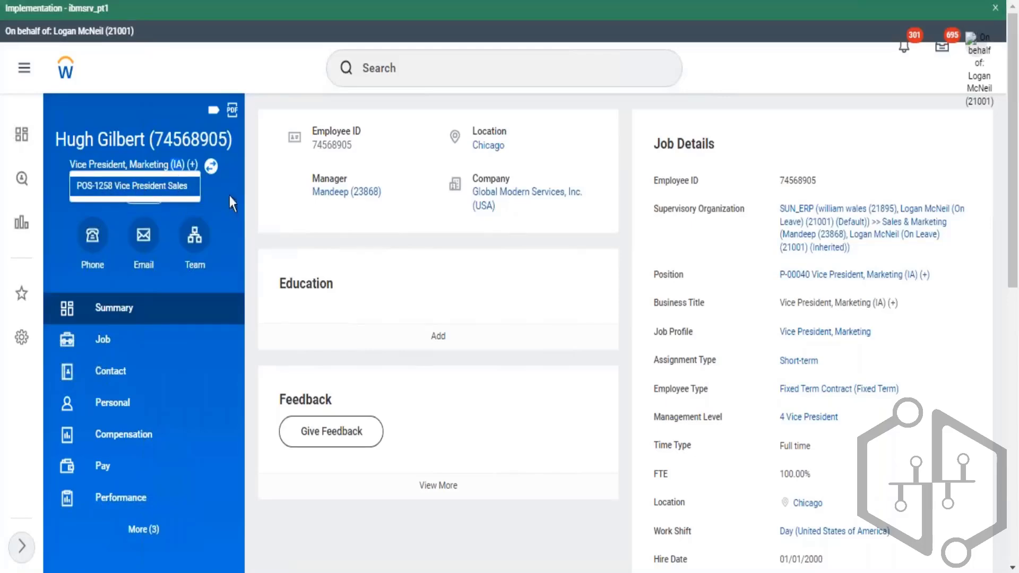
left_click(512, 327)
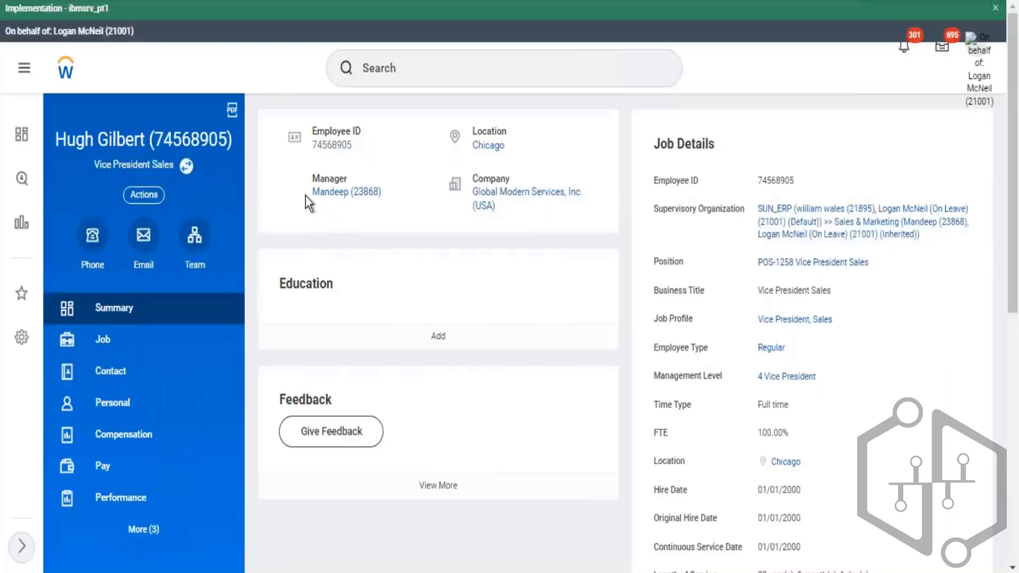
left_click_drag(380, 211, 396, 202)
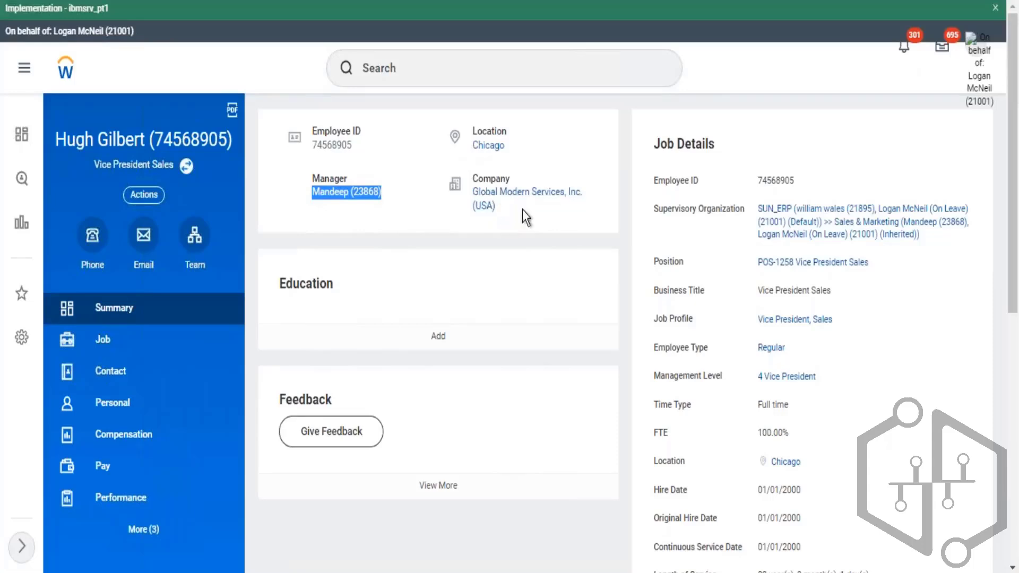
left_click_drag(522, 209, 470, 178)
left_click(186, 166)
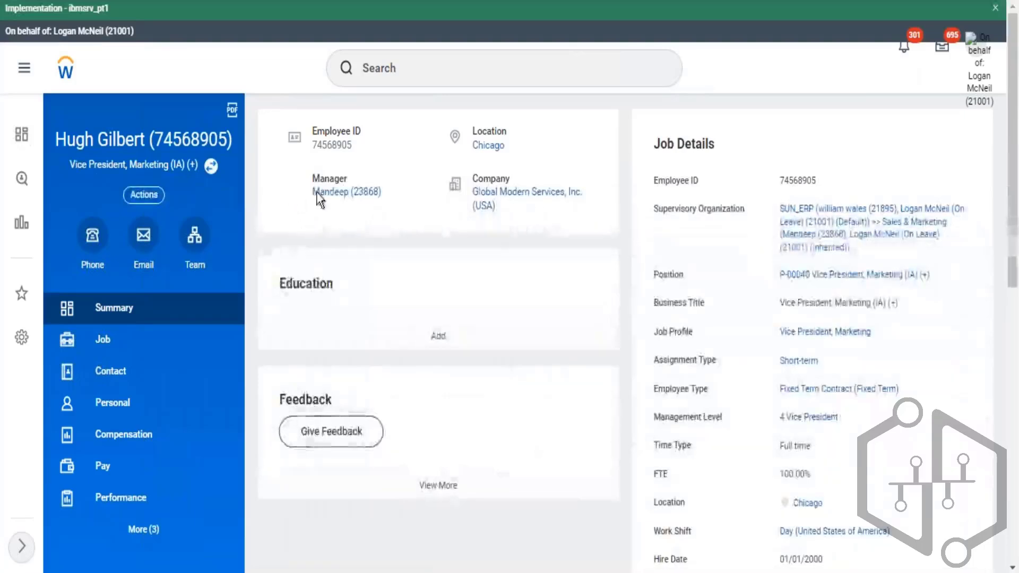
left_click_drag(312, 192, 384, 215)
left_click_drag(515, 217, 308, 148)
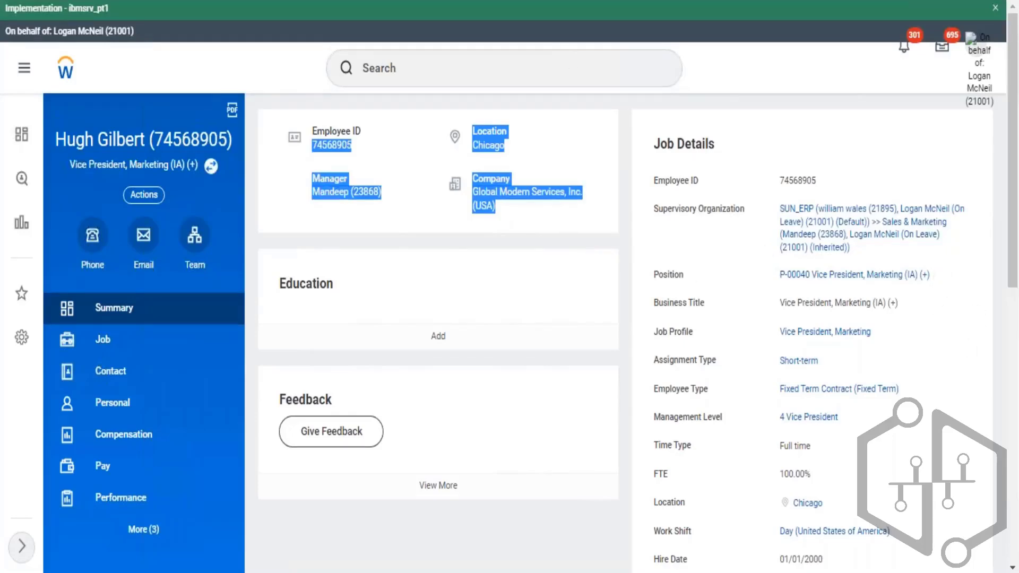
key("ctrl+shift+Tab")
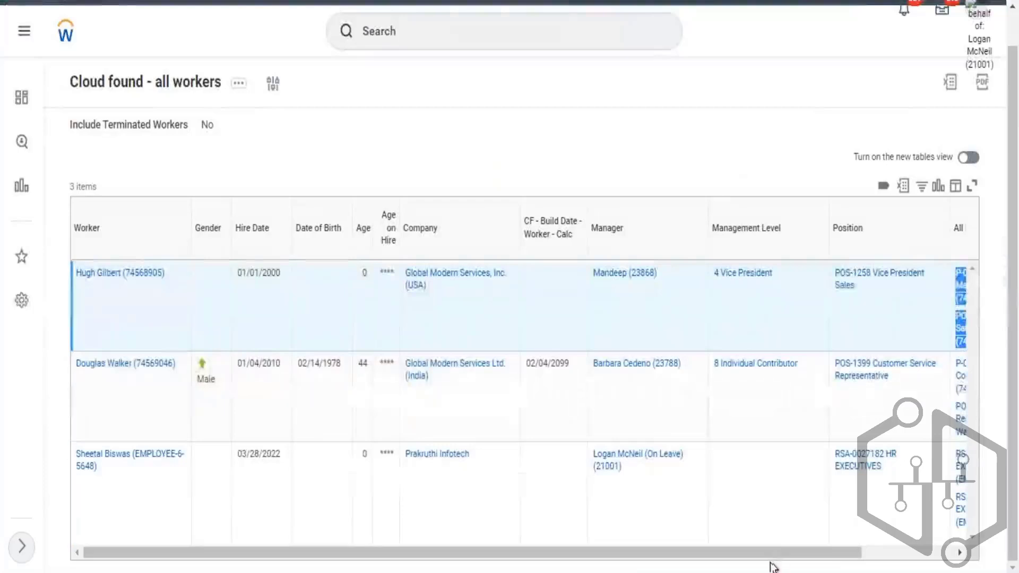
- Compare each worker's Position value against the All Positions / Jobs entries in the report output
left_click_drag(825, 556, 920, 555)
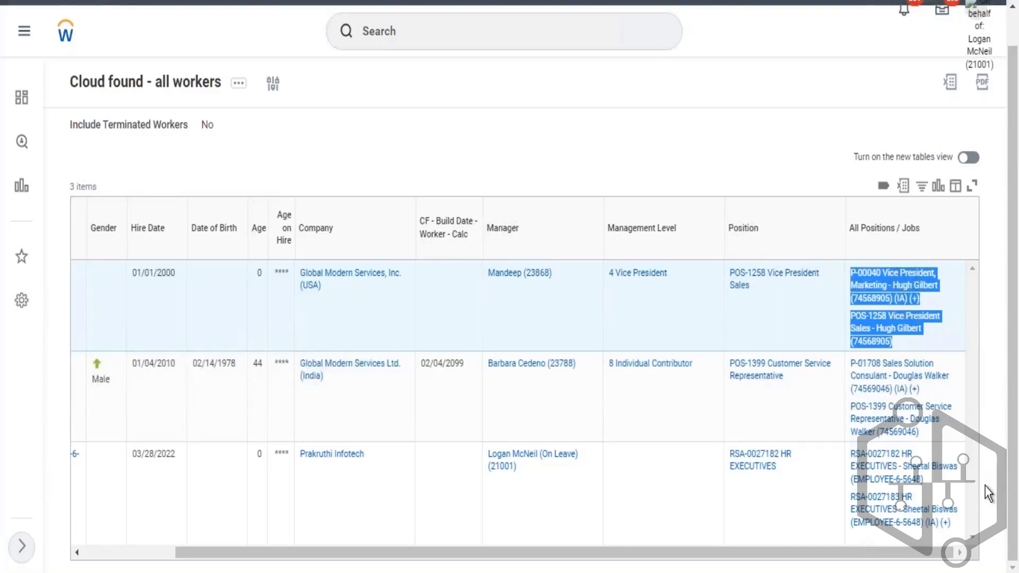
left_click_drag(743, 292, 721, 274)
left_click_drag(902, 342, 847, 286)
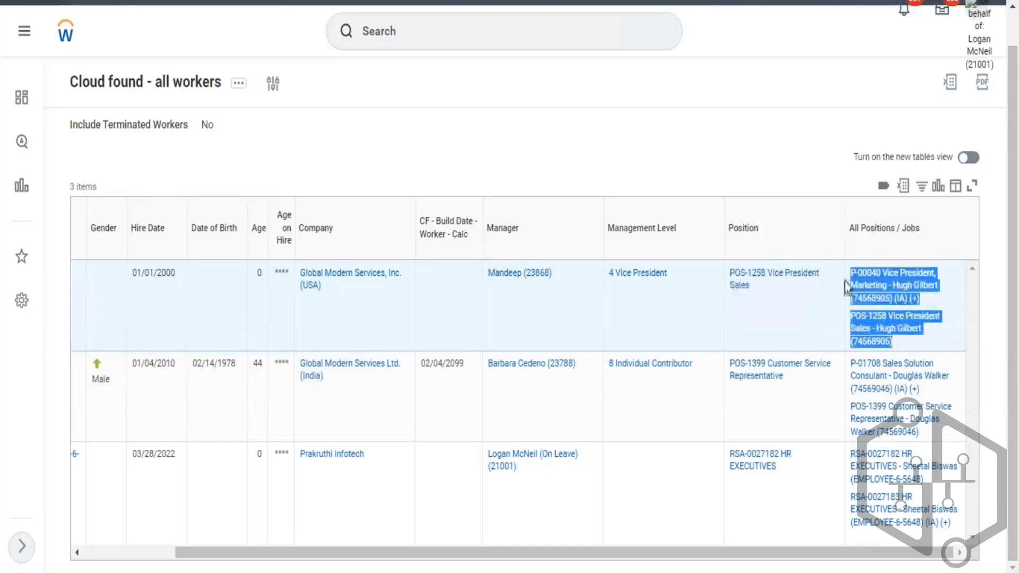
left_click(740, 146)
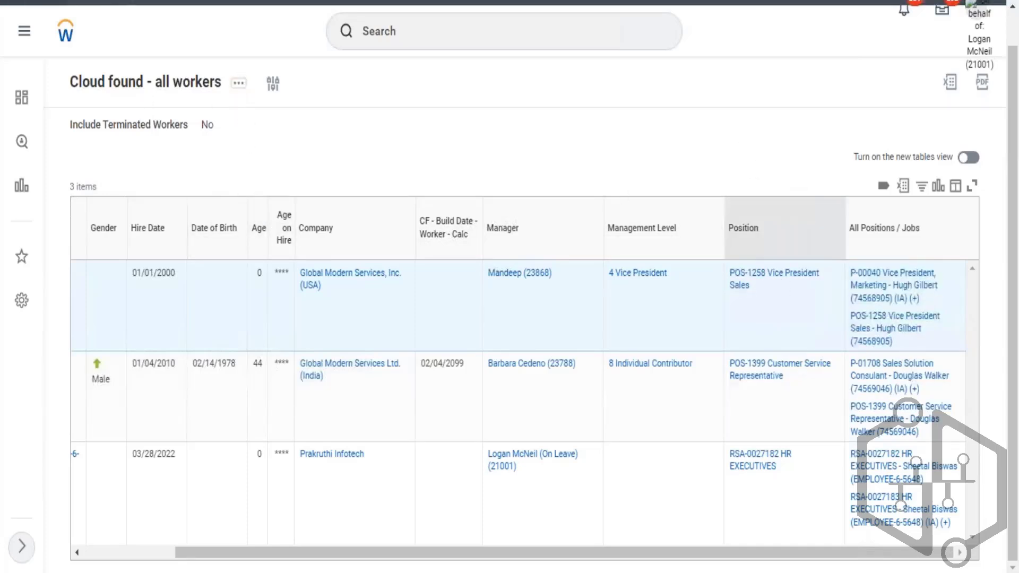
left_click_drag(764, 285, 730, 272)
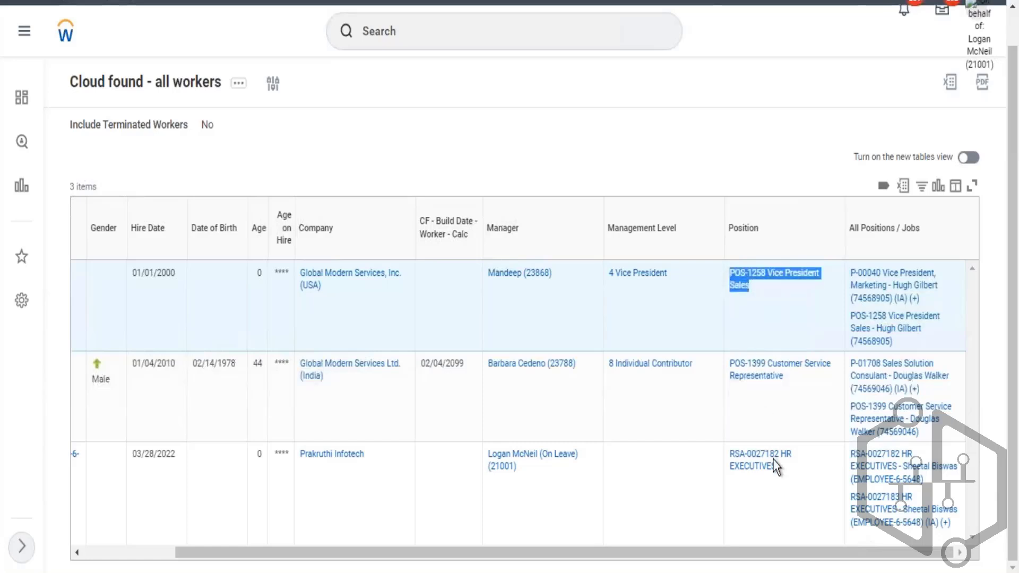
left_click_drag(784, 467, 784, 172)
left_click(782, 168)
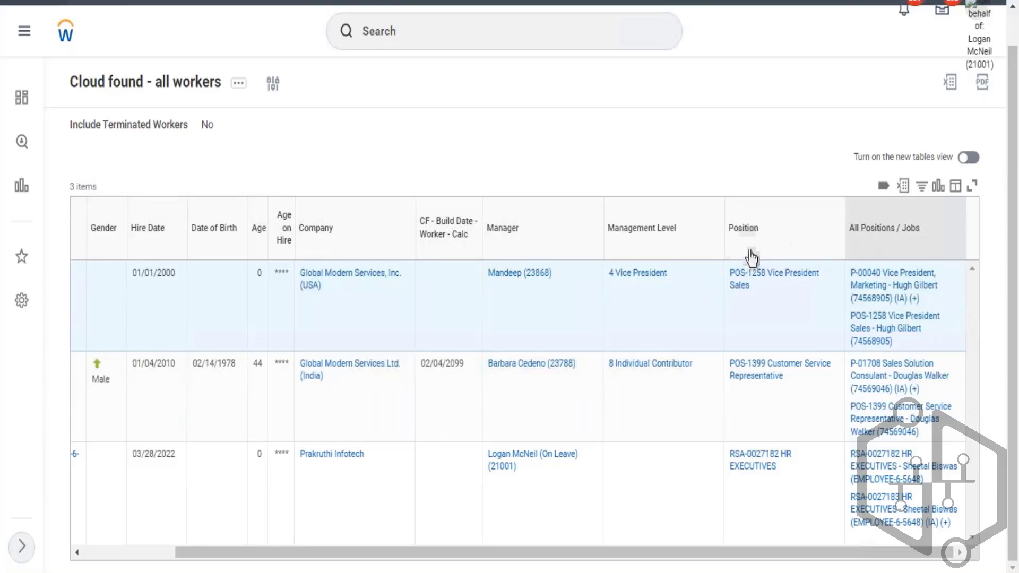
left_click_drag(732, 229, 759, 237)
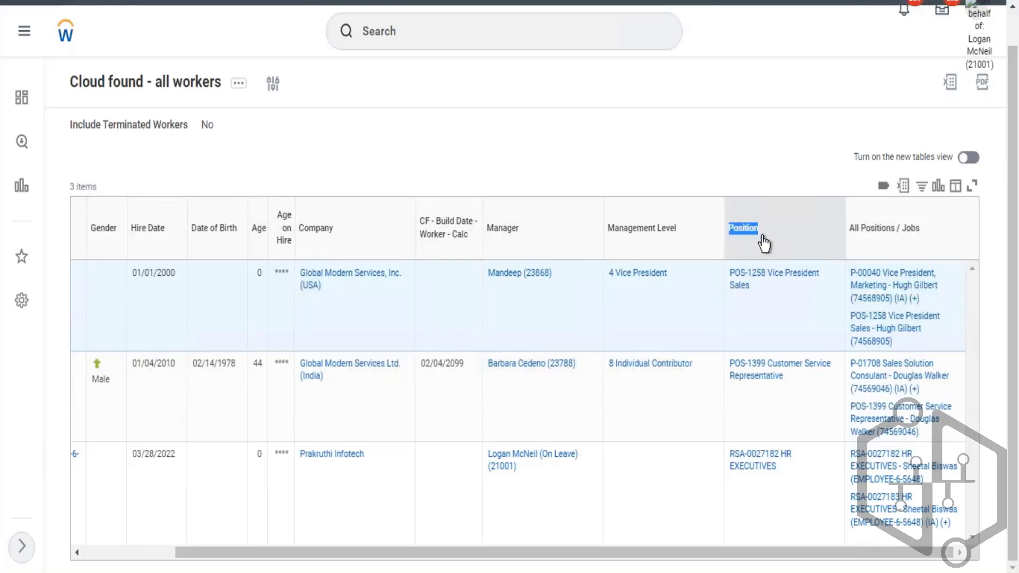
left_click(734, 223)
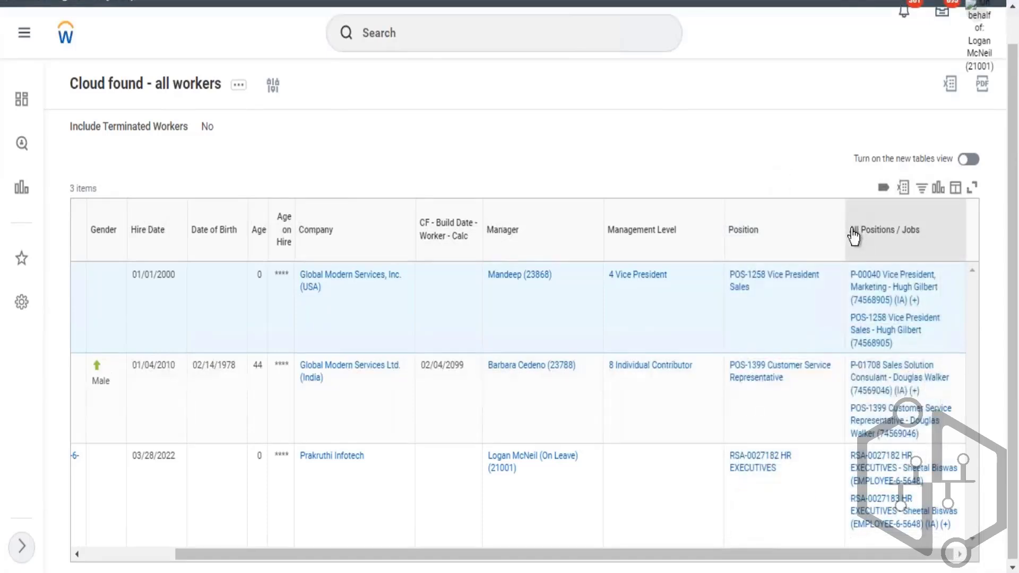
left_click_drag(850, 229, 938, 258)
left_click(789, 150)
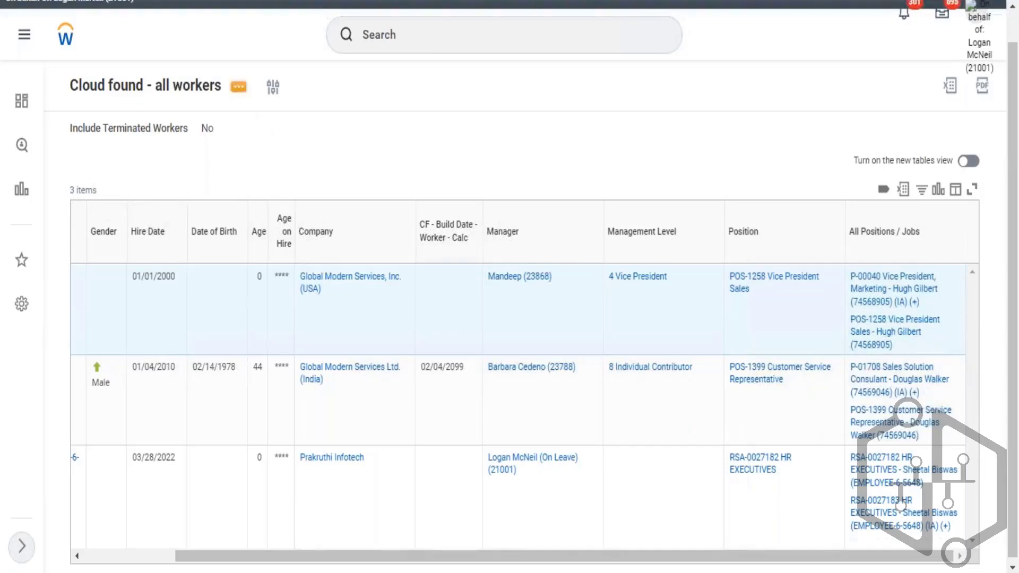
- Reopen the report for editing and remove the Person Purged condition from the instance filters
left_click(239, 86)
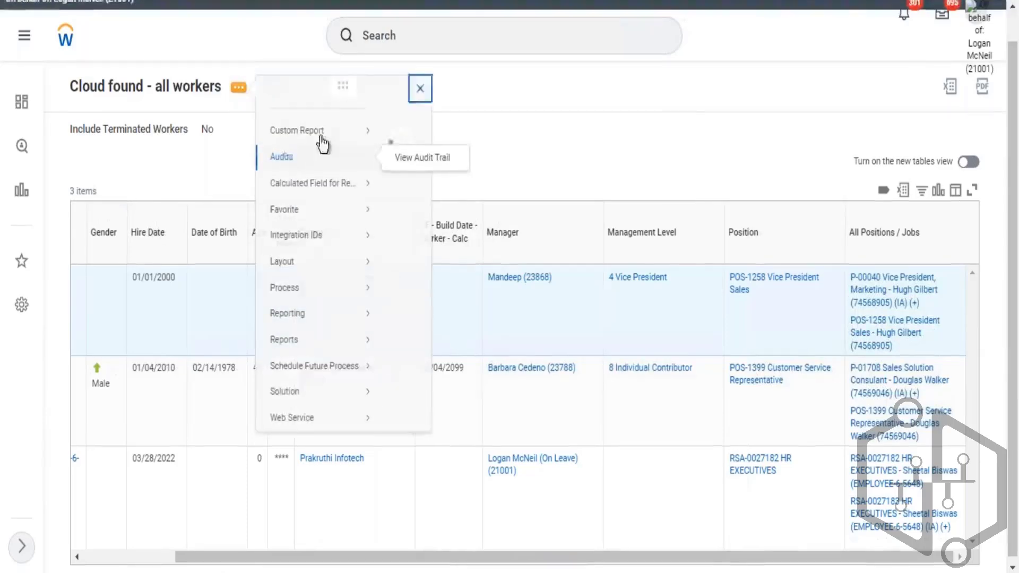
mouse_move(297, 148)
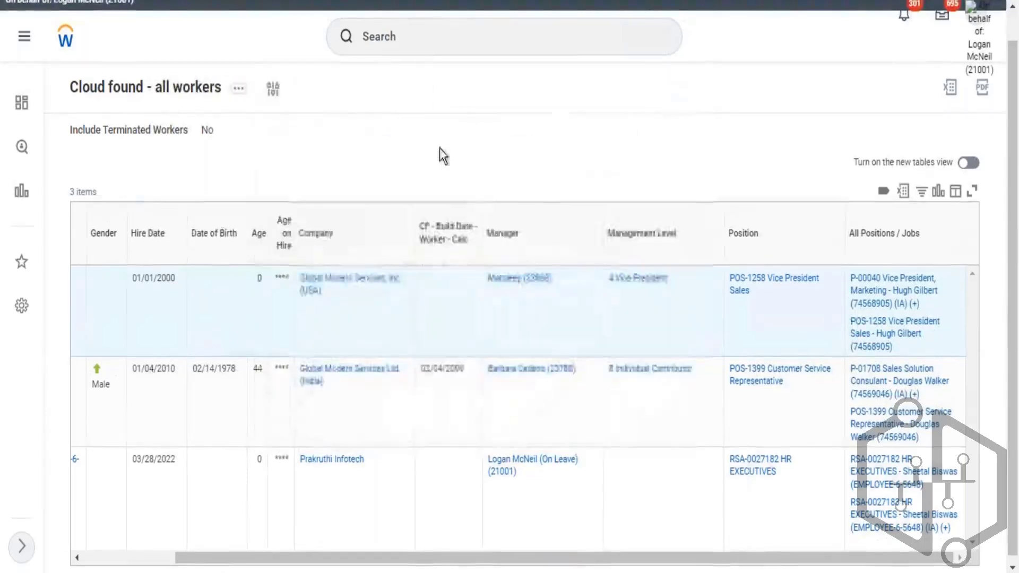
left_click(440, 150)
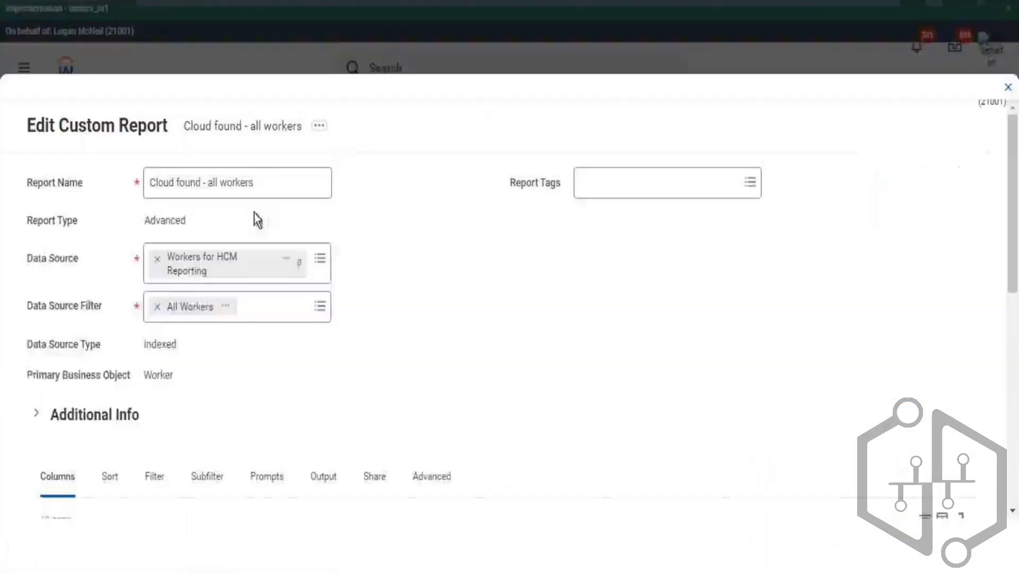
scroll(250, 343, "down", 3)
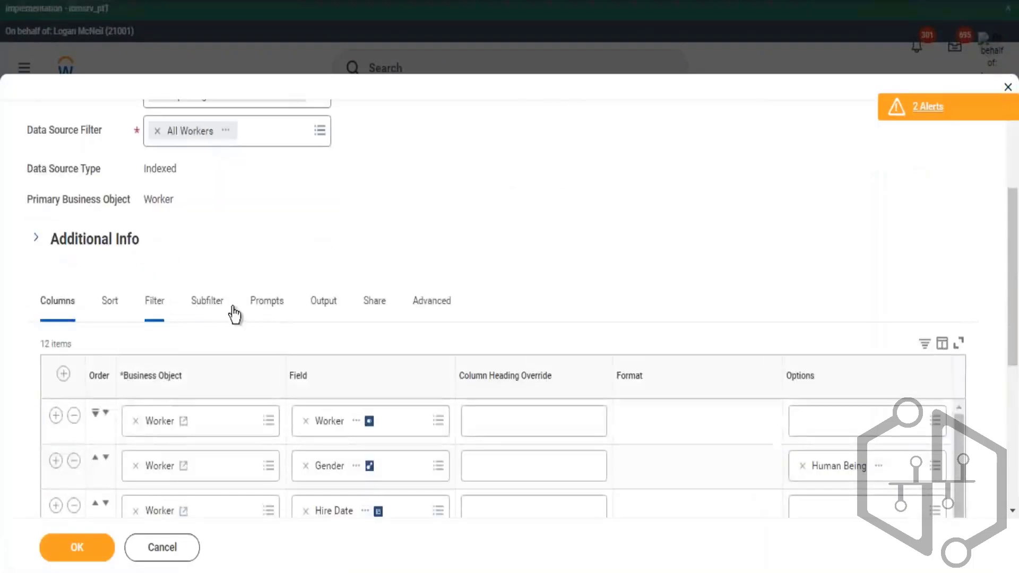
scroll(334, 252, "down", 2)
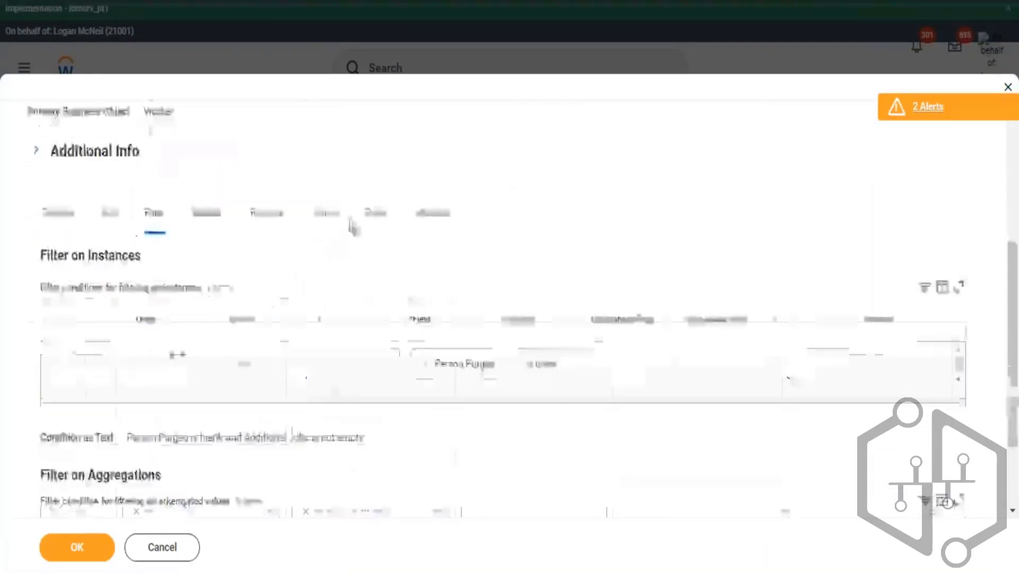
left_click(76, 361)
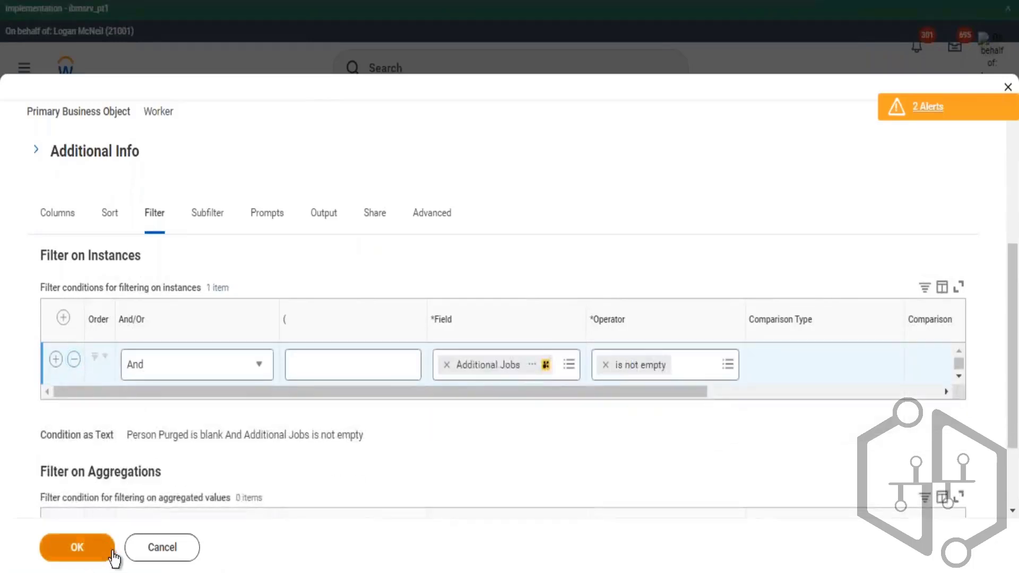
- Save the filter changes and run the report without including terminated workers, scrolling across the output columns
left_click(114, 555)
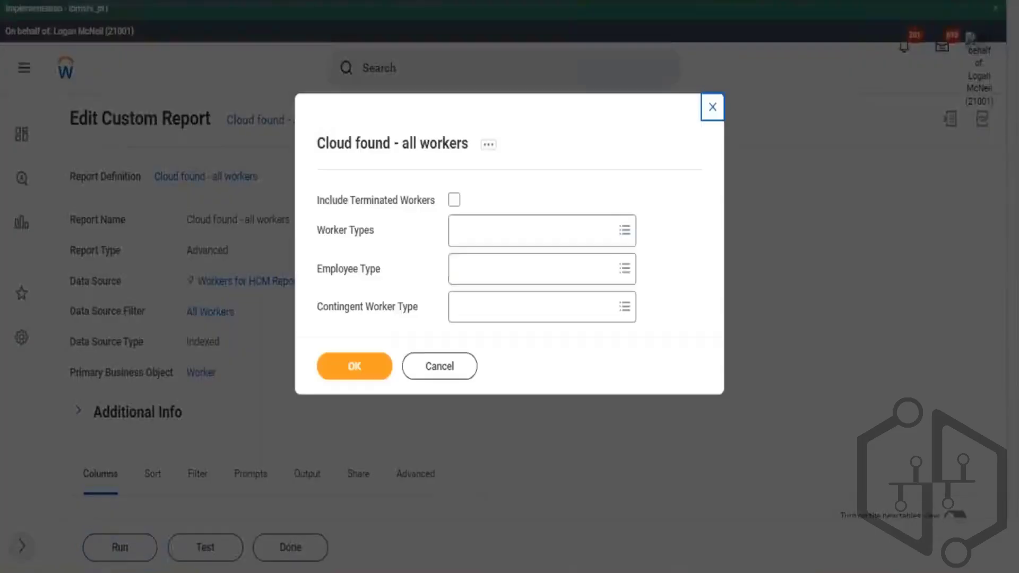
left_click(380, 369)
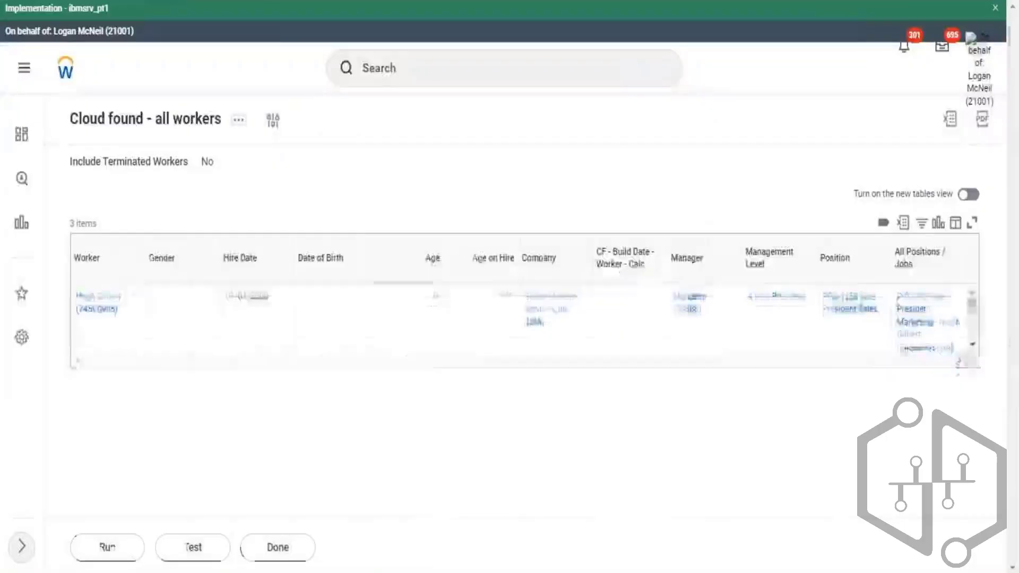
scroll(585, 161, "down", 1)
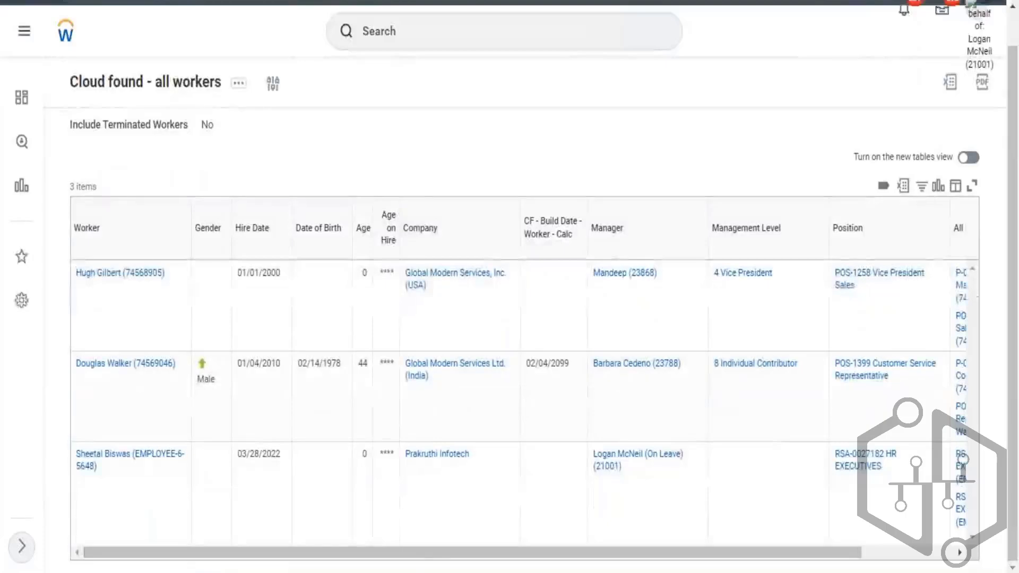
left_click_drag(666, 564, 775, 566)
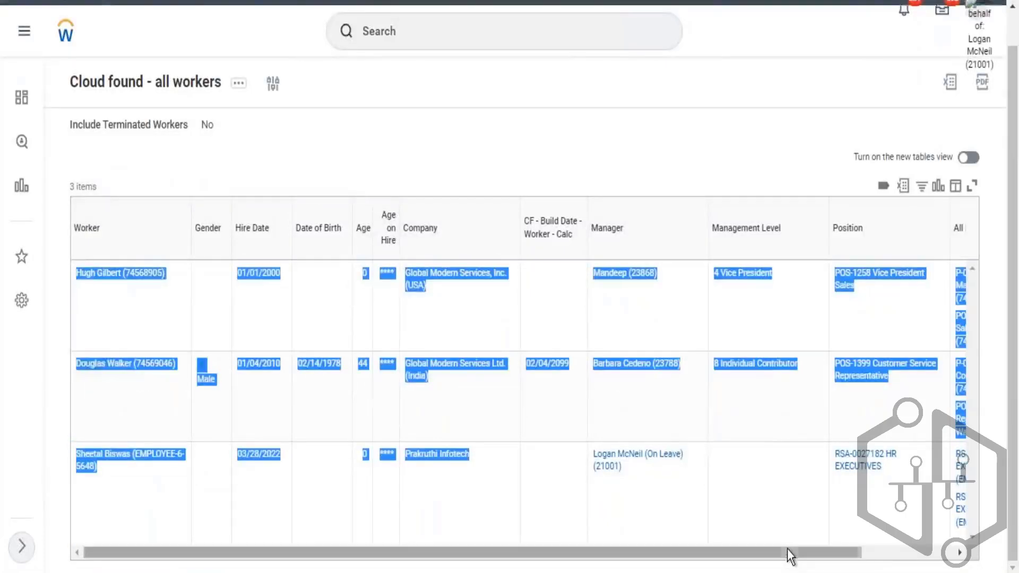
scroll(787, 549, "right", 2)
left_click(617, 543)
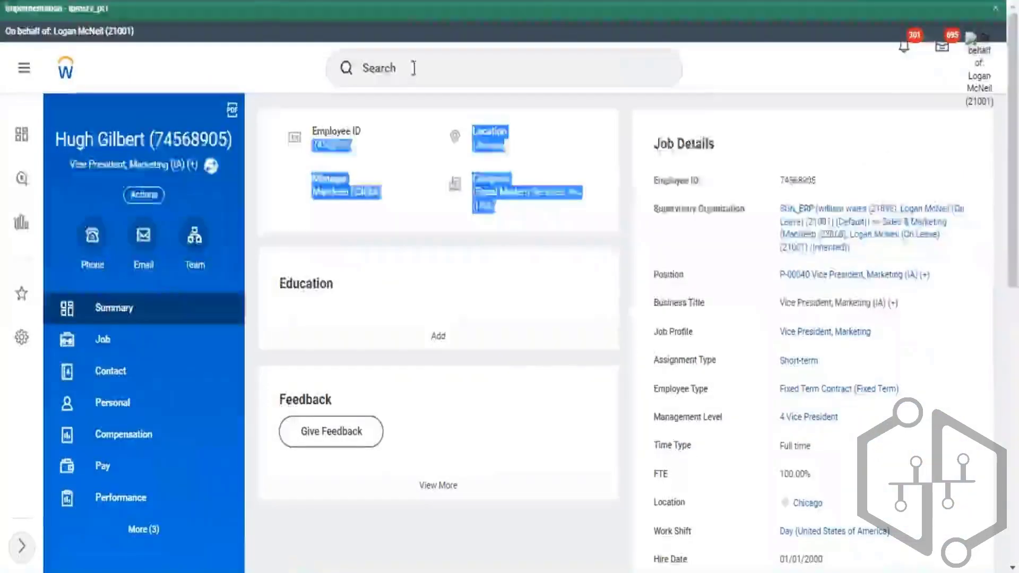
- Open the Create Calculated Field task and set its function to Extract Single Instance
left_click(428, 75)
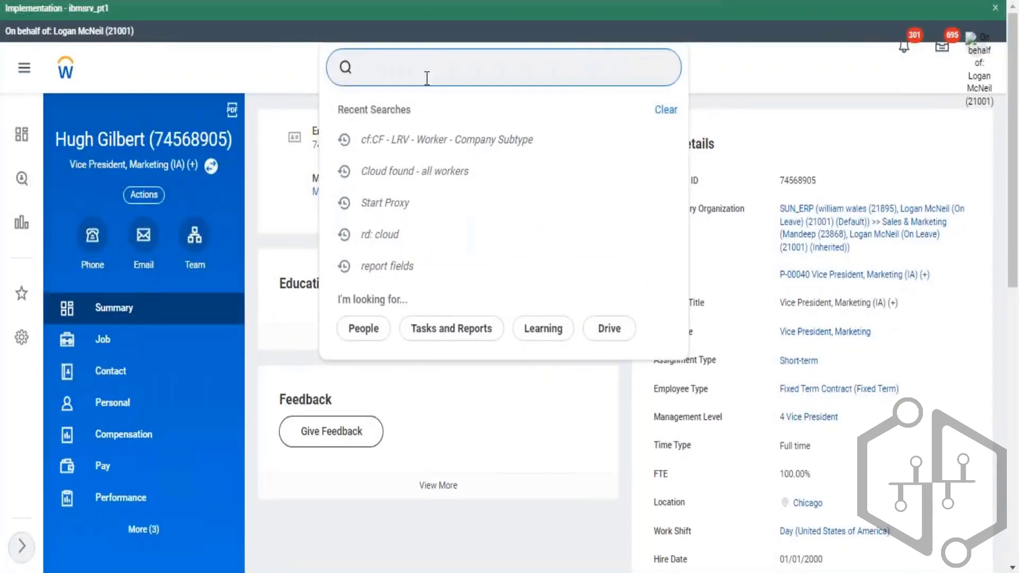
type("create calc field")
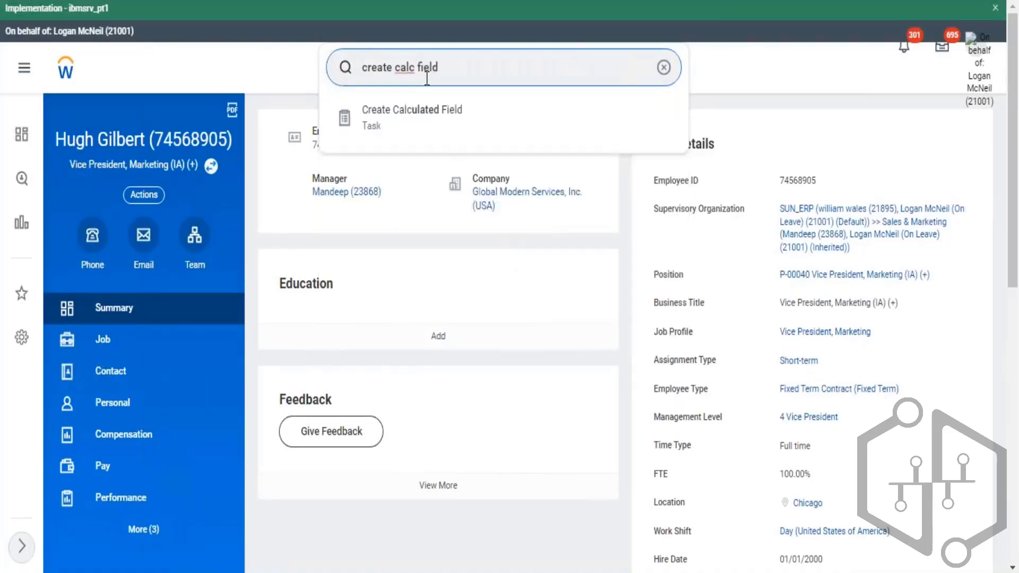
key("Down")
key("Return")
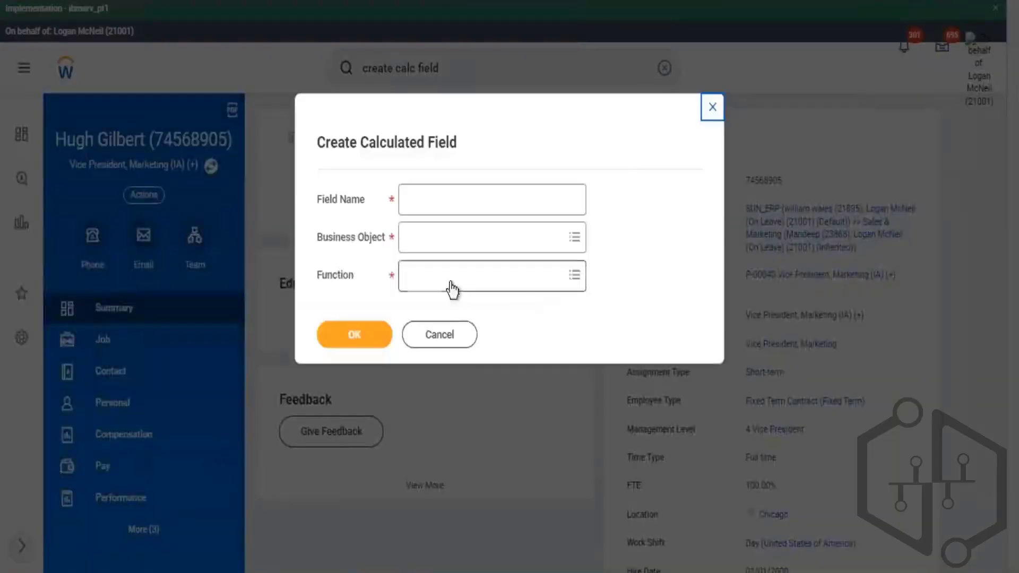
left_click(452, 289)
type("single")
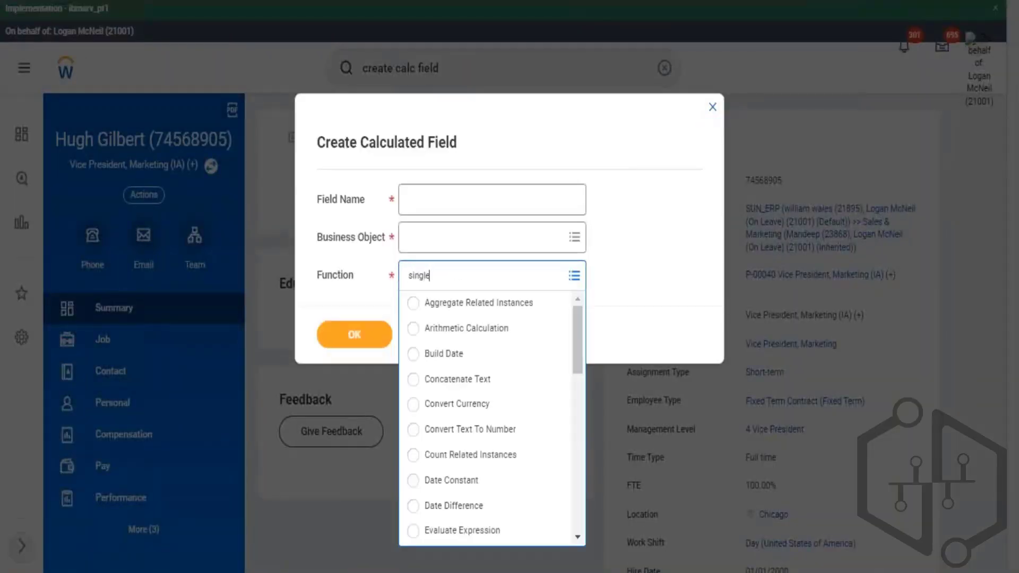
key("Return")
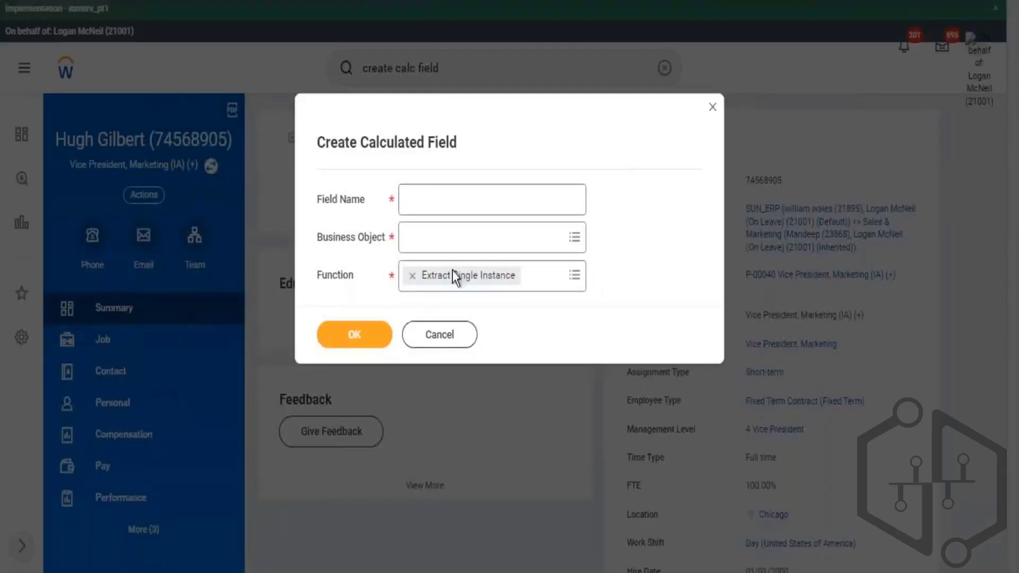
left_click_drag(337, 276, 484, 278)
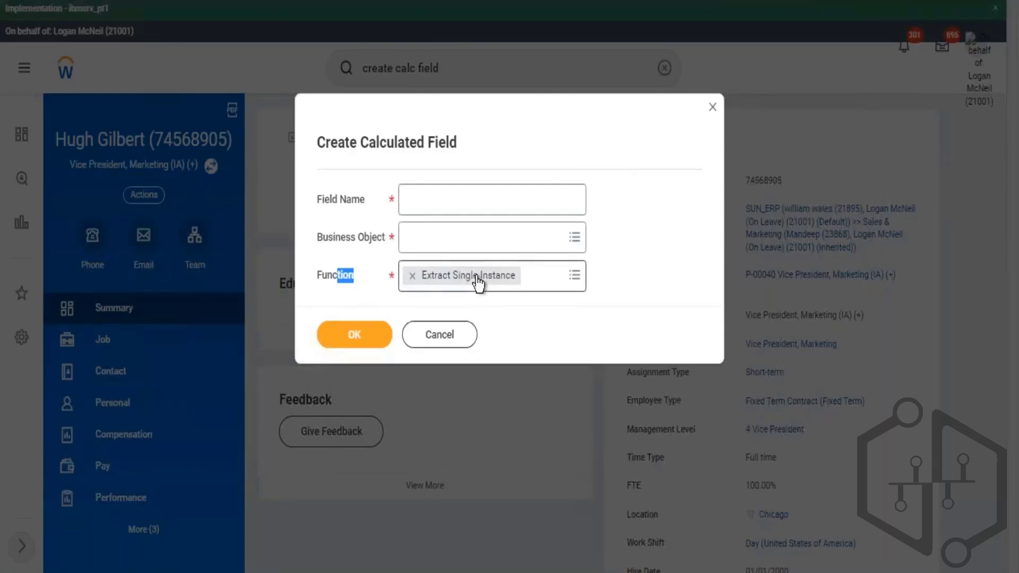
- Set the business object to Worker and the field name to CF - ESI - Worker - IA Position, then confirm
left_click(458, 244)
type("w0r")
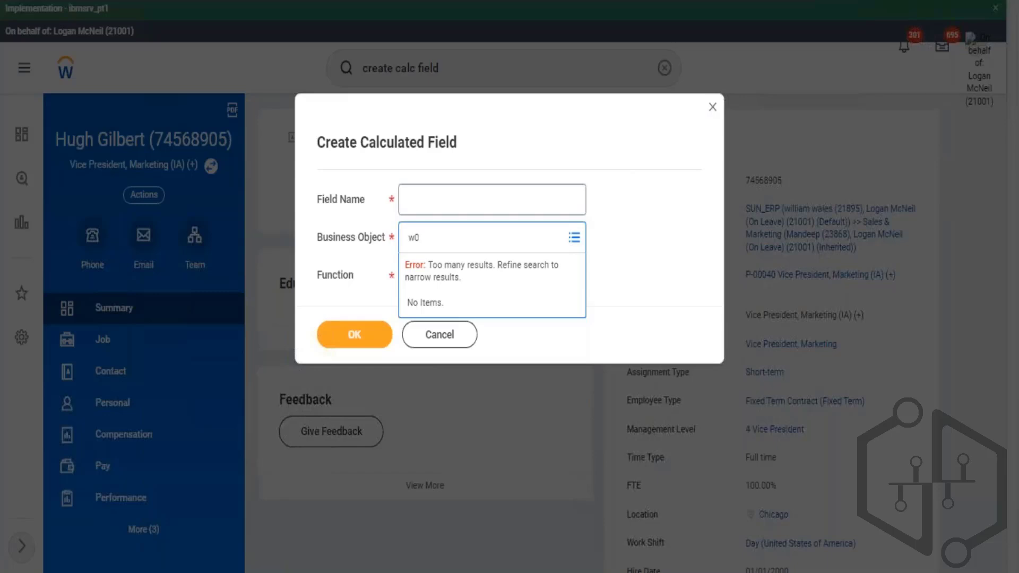
key("Return")
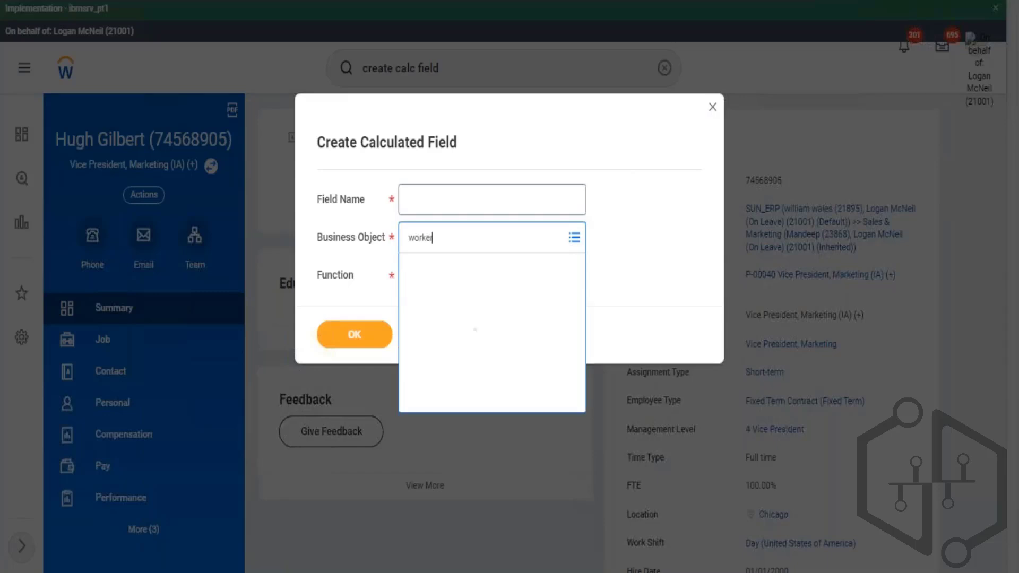
left_click(445, 291)
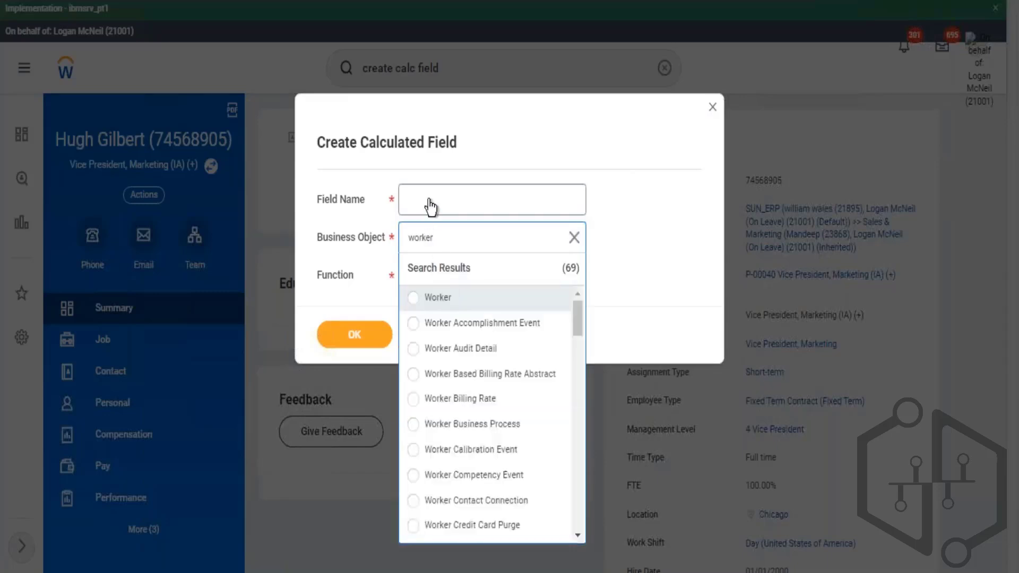
left_click(430, 202)
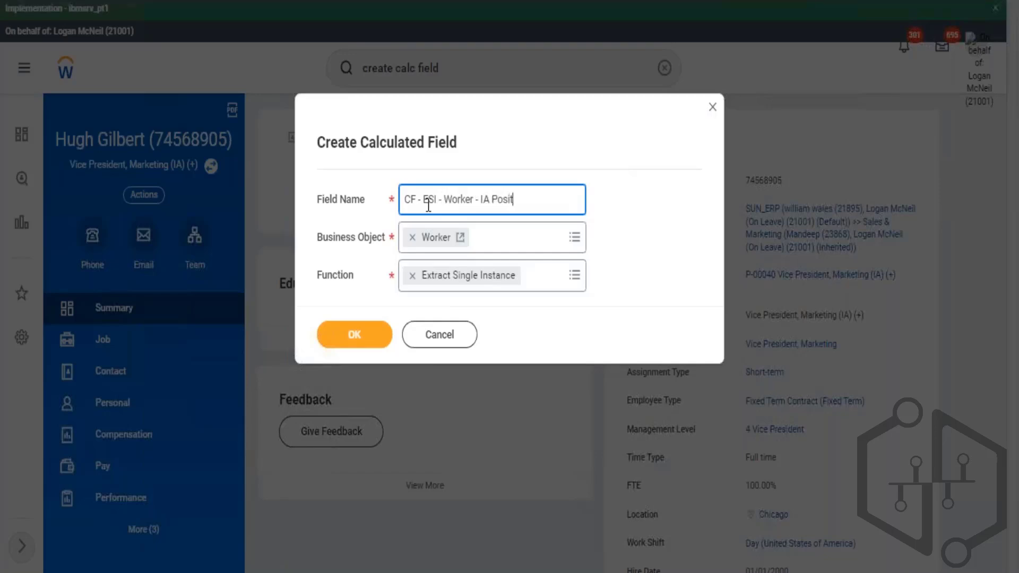
left_click(352, 334)
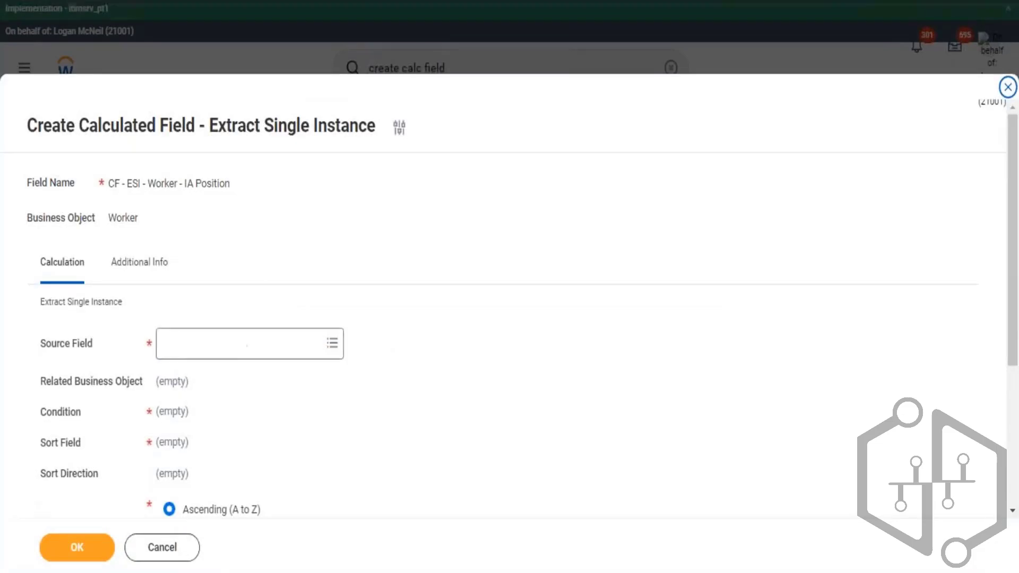
- Copy the All Positions / Jobs column name from the report and use it to set the source field
left_click_drag(41, 344, 96, 351)
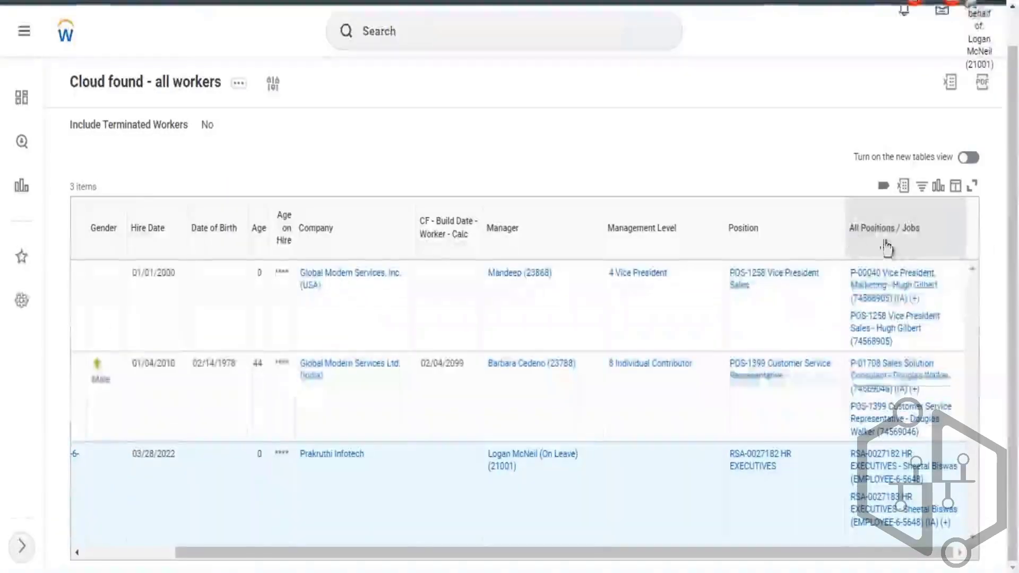
left_click_drag(902, 244, 924, 233)
key("ctrl+c")
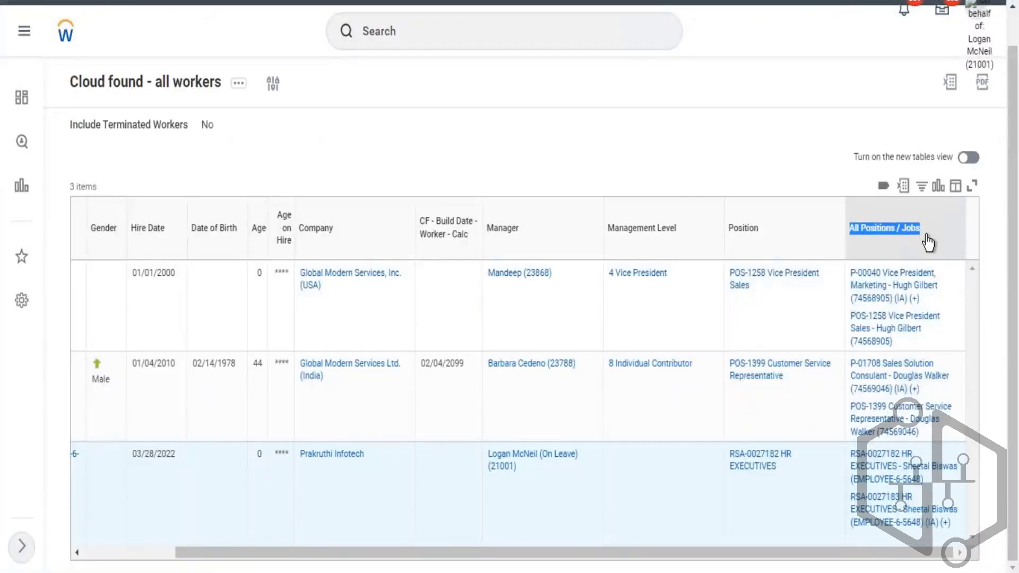
left_click(928, 243)
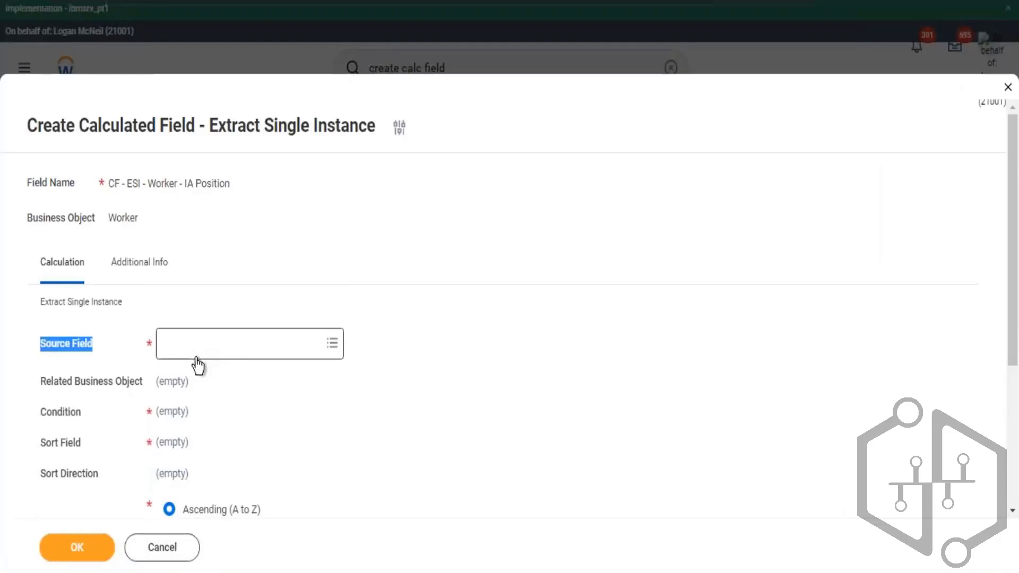
left_click(228, 350)
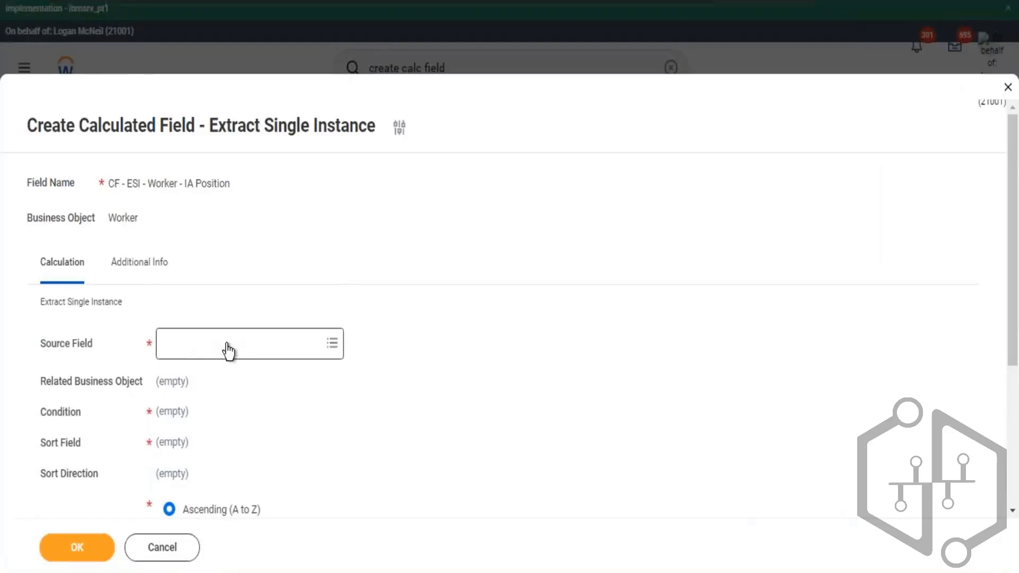
left_click(228, 349)
key("ctrl+v")
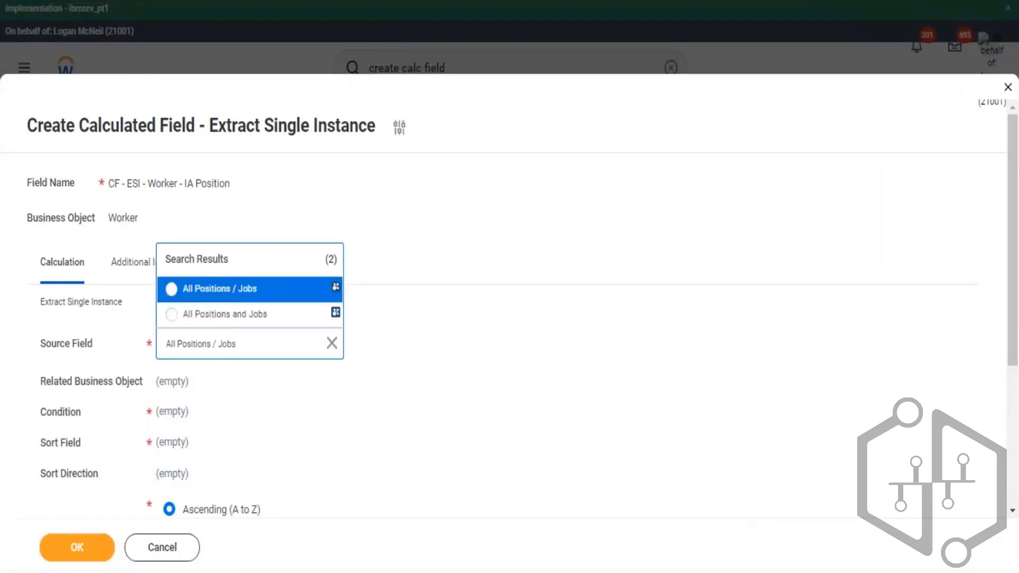
left_click(239, 292)
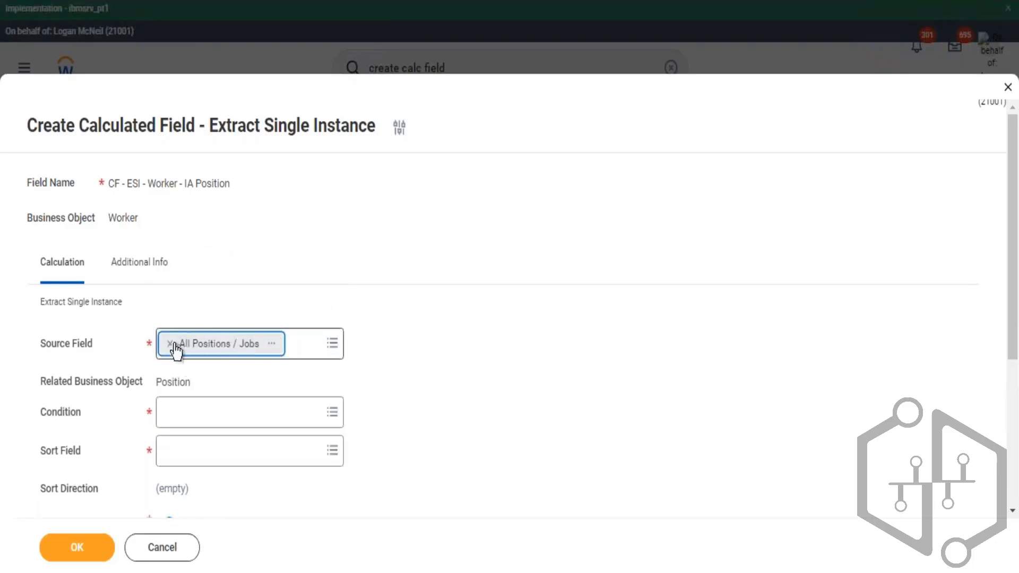
- Re-enter the source field, comparing the All Positions and Jobs field details before reselecting All Positions / Jobs
key("BackSpace")
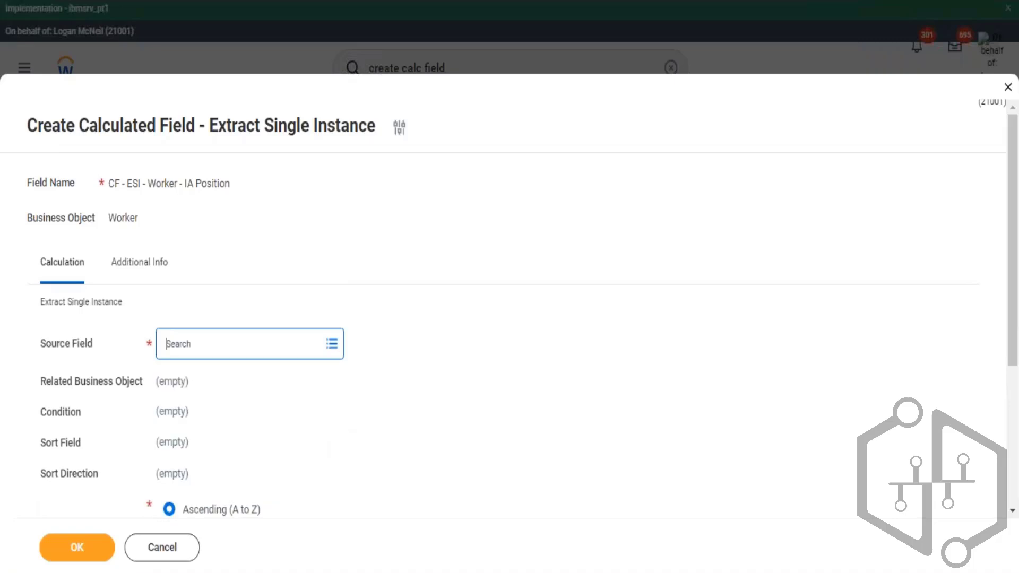
key("ctrl+v")
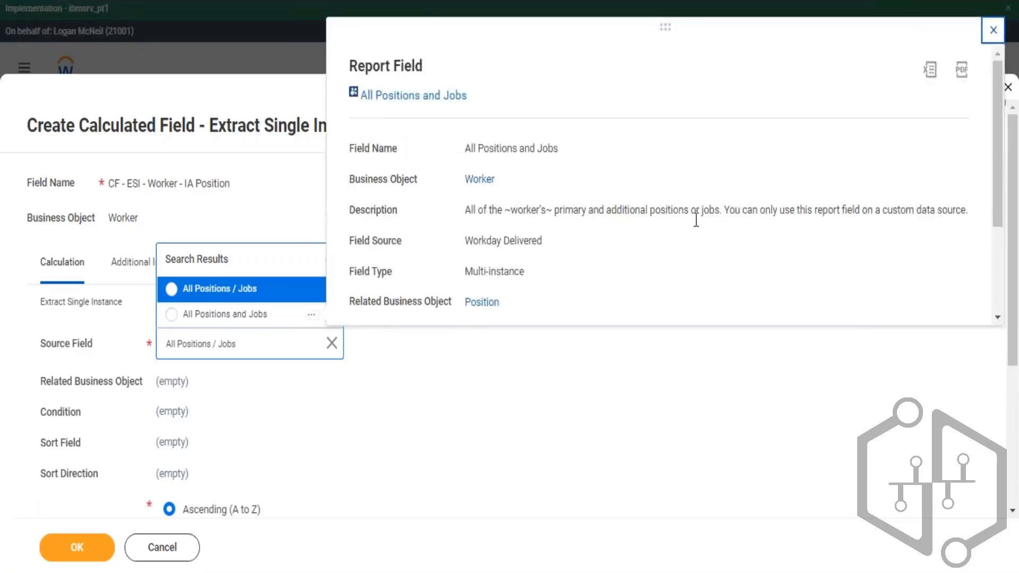
left_click_drag(970, 214, 492, 213)
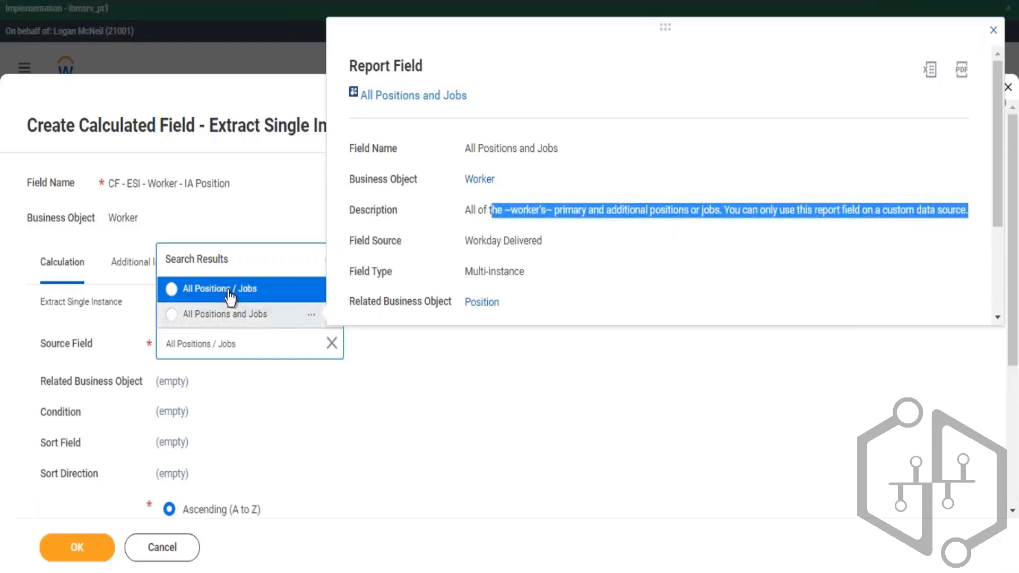
left_click(363, 333)
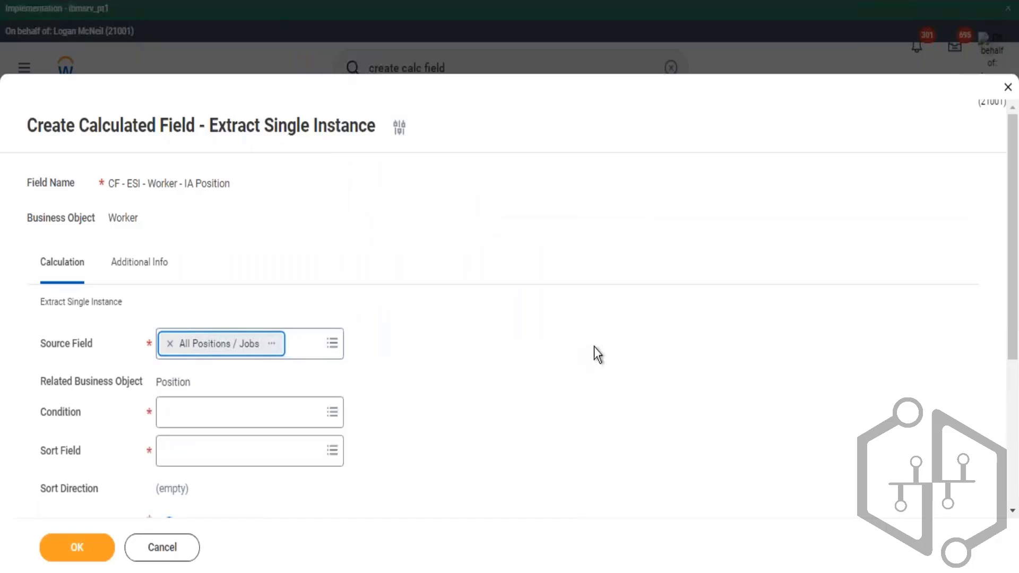
- Examine the All Positions / Jobs source field's details and its related business object
scroll(303, 289, "down", 2)
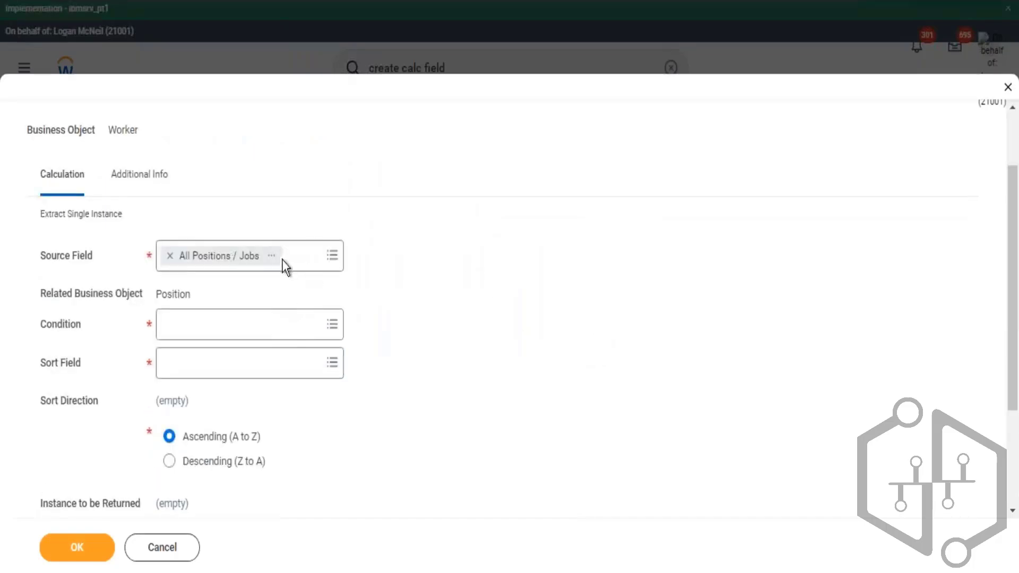
left_click(272, 256)
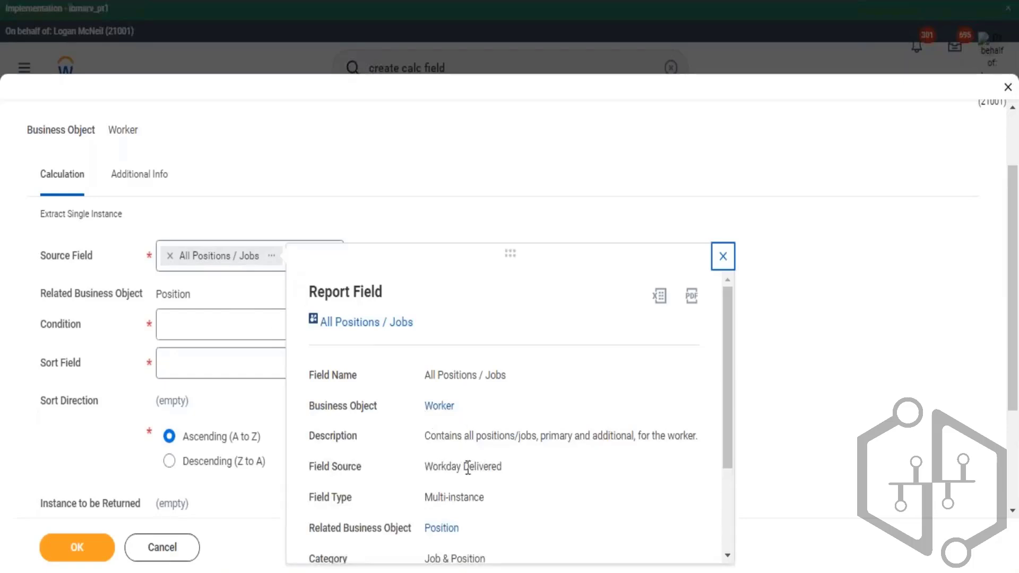
scroll(436, 425, "down", 2)
scroll(424, 337, "up", 2)
left_click_drag(414, 322, 391, 352)
scroll(391, 352, "down", 2)
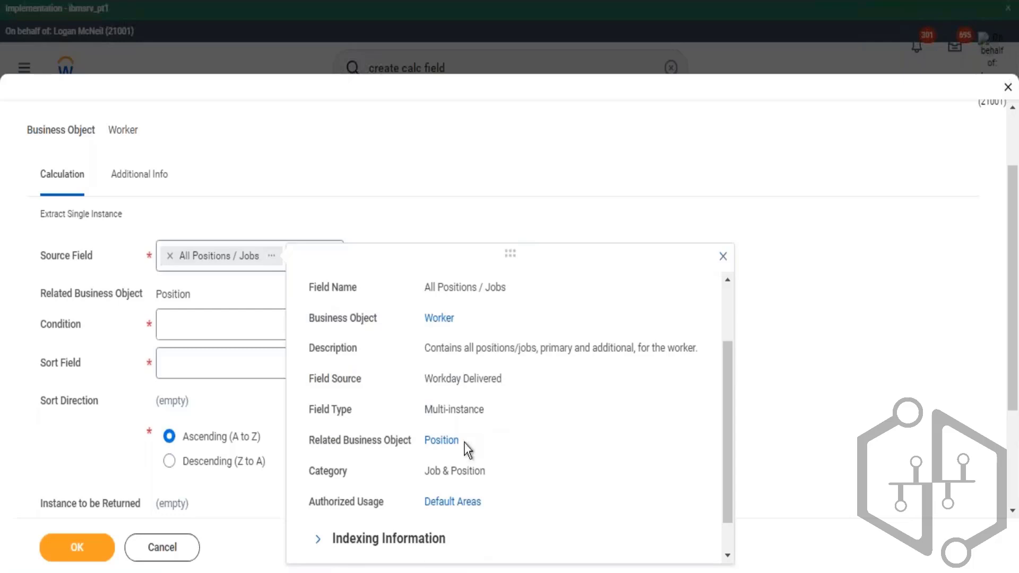
left_click_drag(418, 442, 411, 462)
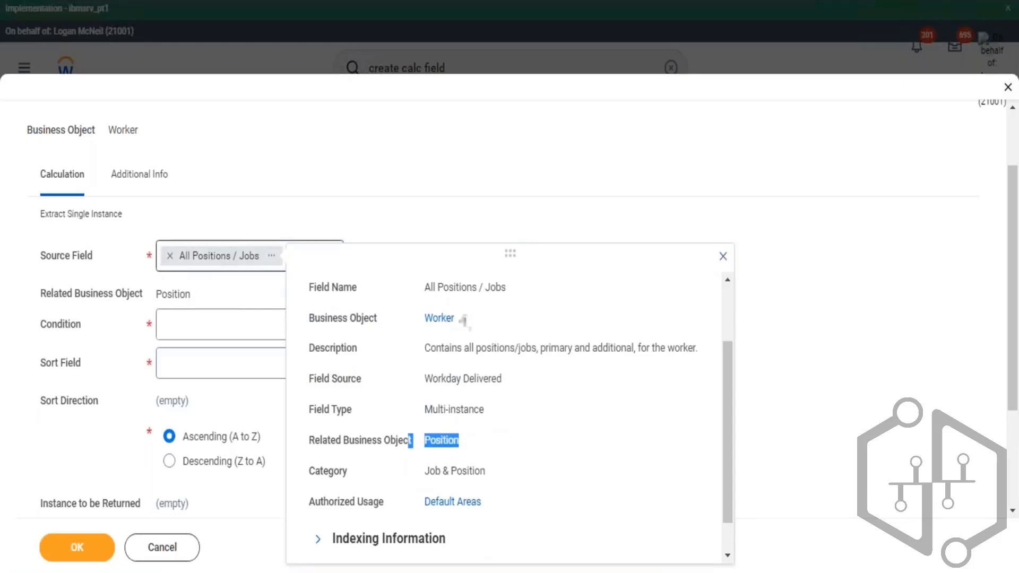
scroll(509, 431, "up", 2)
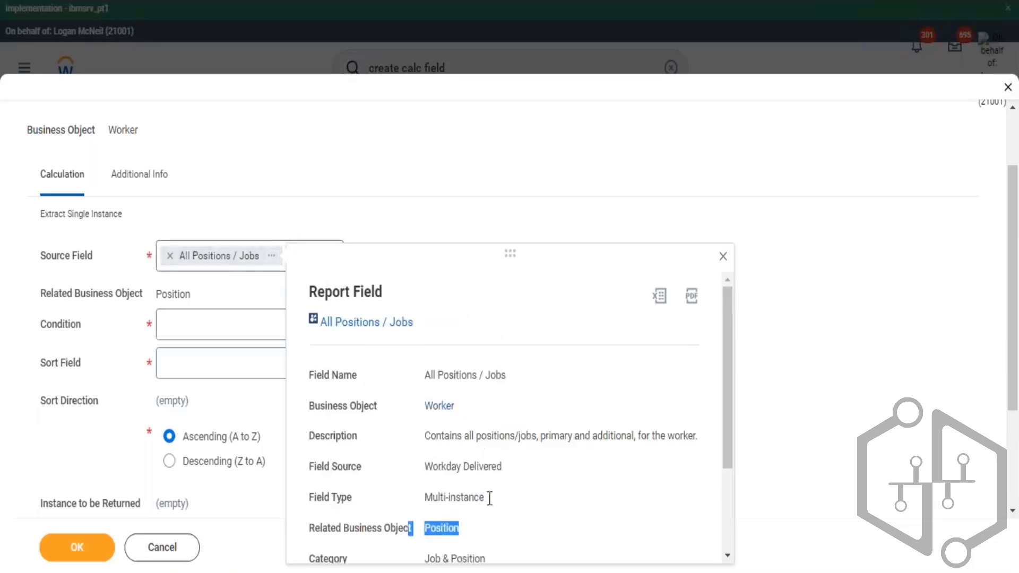
left_click_drag(487, 528, 413, 535)
left_click(723, 257)
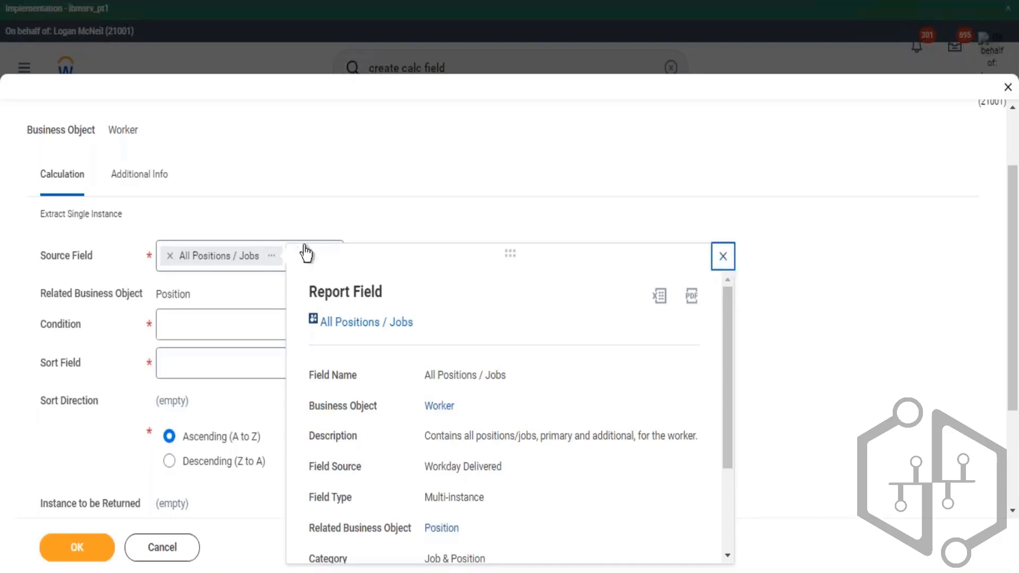
scroll(177, 272, "up", 2)
scroll(156, 313, "down", 2)
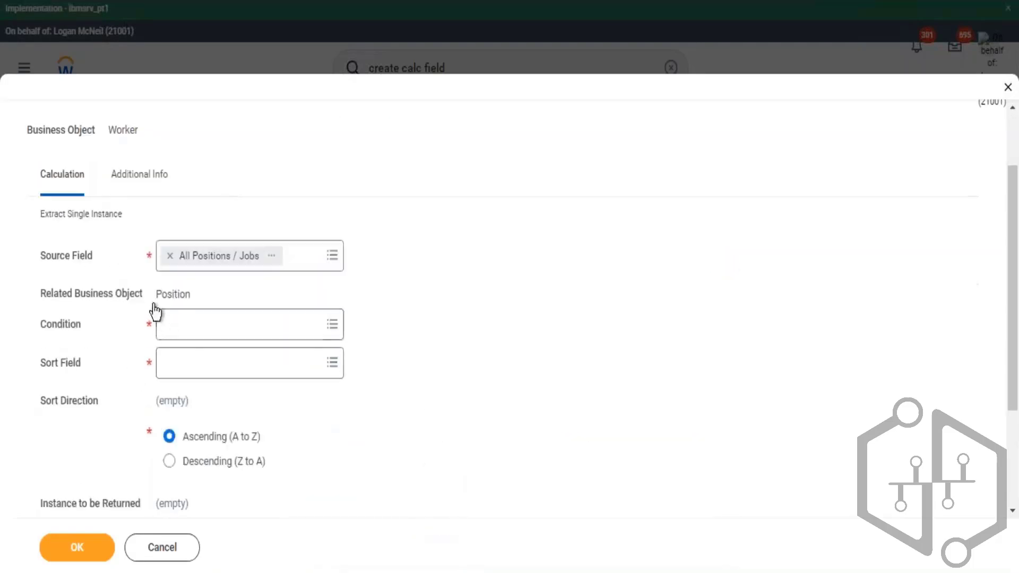
double_click(157, 295)
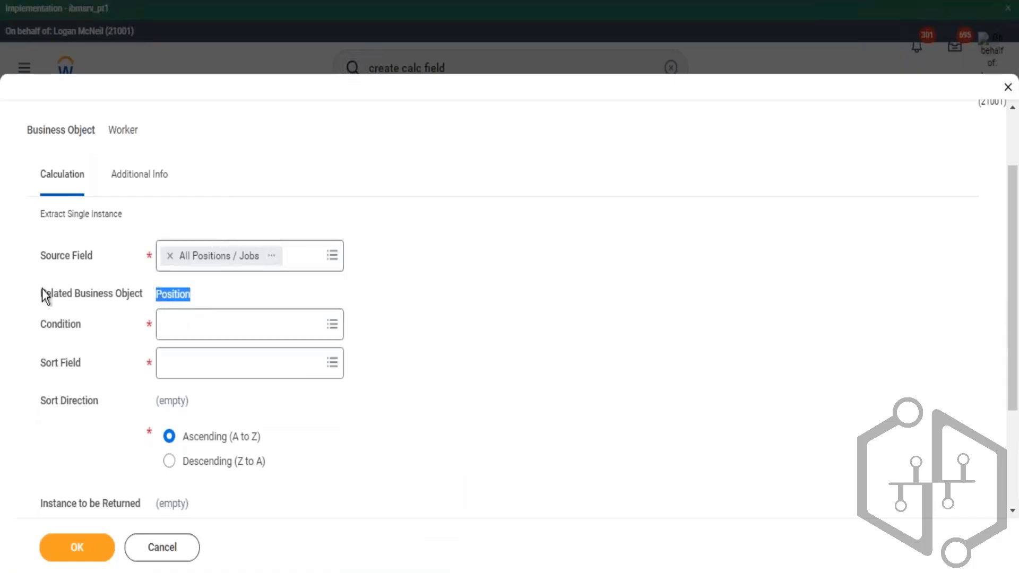
- Review the source field settings and the All Positions / Jobs column entries in the report for each worker
left_click_drag(81, 312, 136, 295)
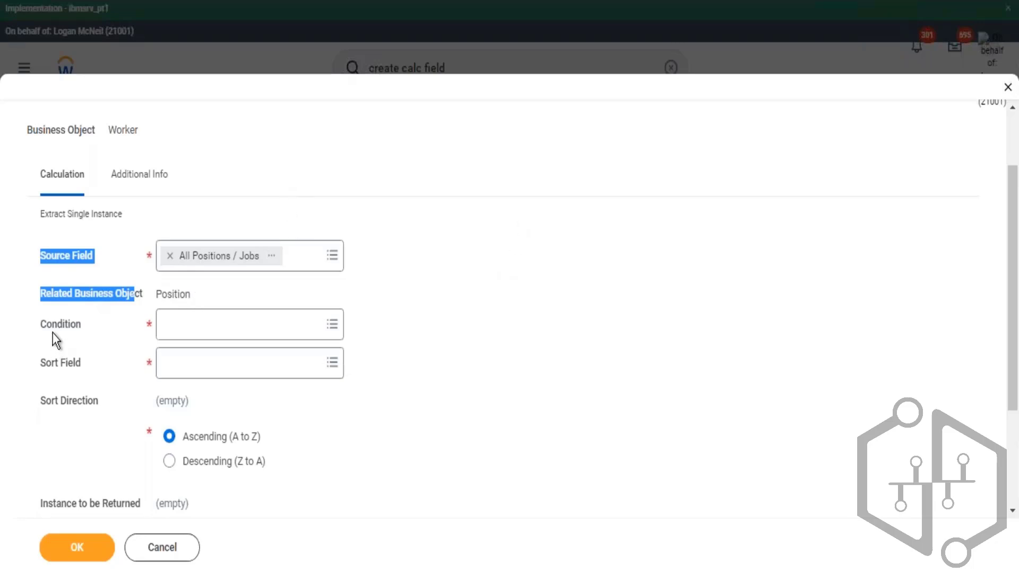
left_click_drag(54, 331, 73, 332)
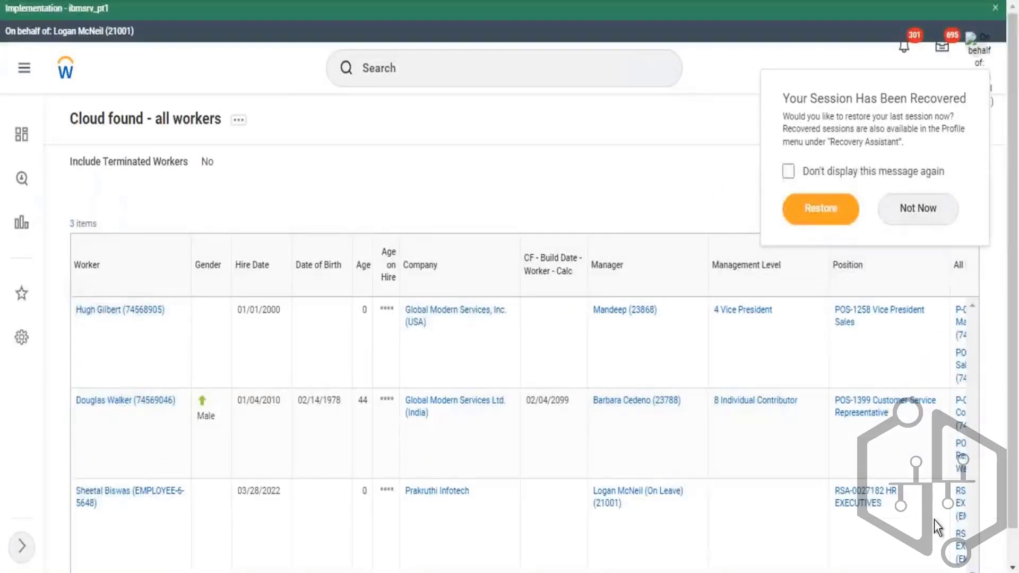
left_click_drag(1013, 504, 1013, 548)
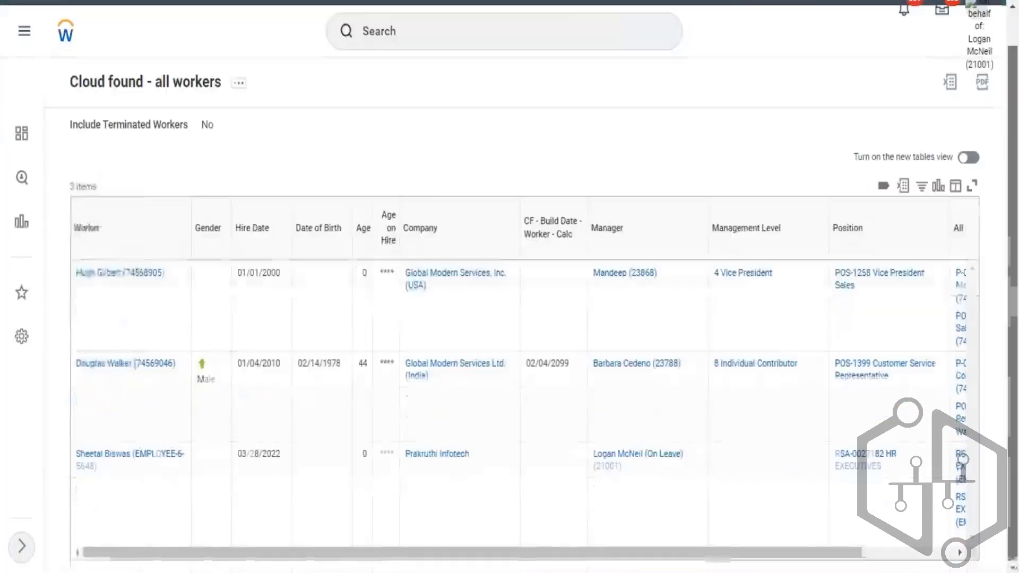
left_click_drag(722, 555, 930, 557)
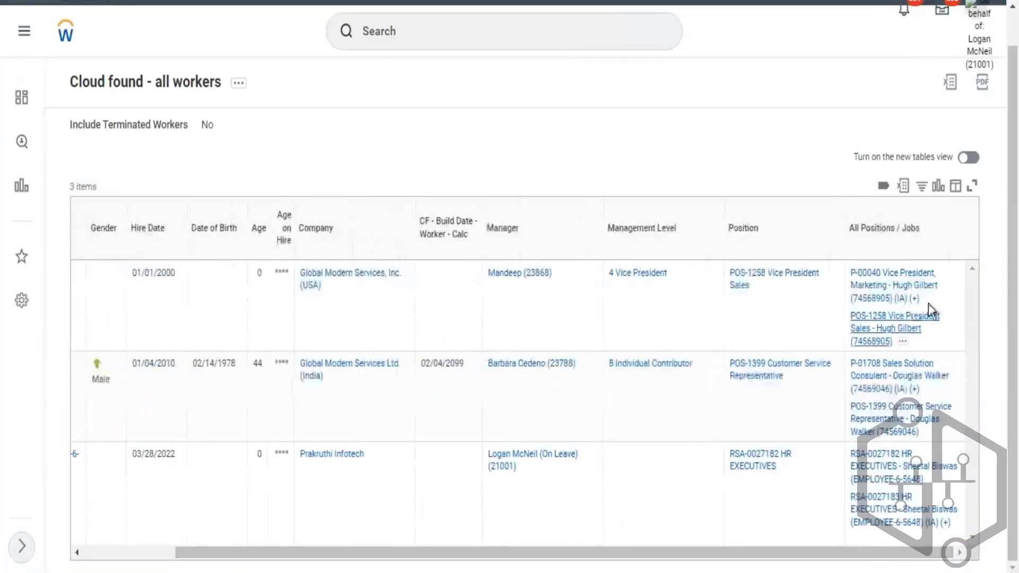
left_click_drag(885, 310, 786, 342)
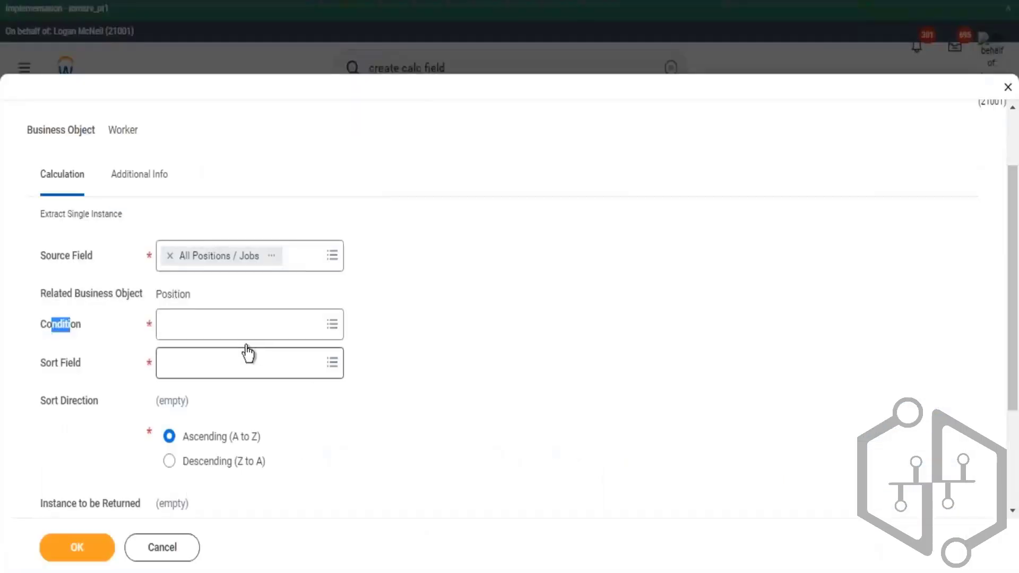
- Search conditions for 'interna', check the Is International Assignment field details, and set it as the condition
left_click(229, 324)
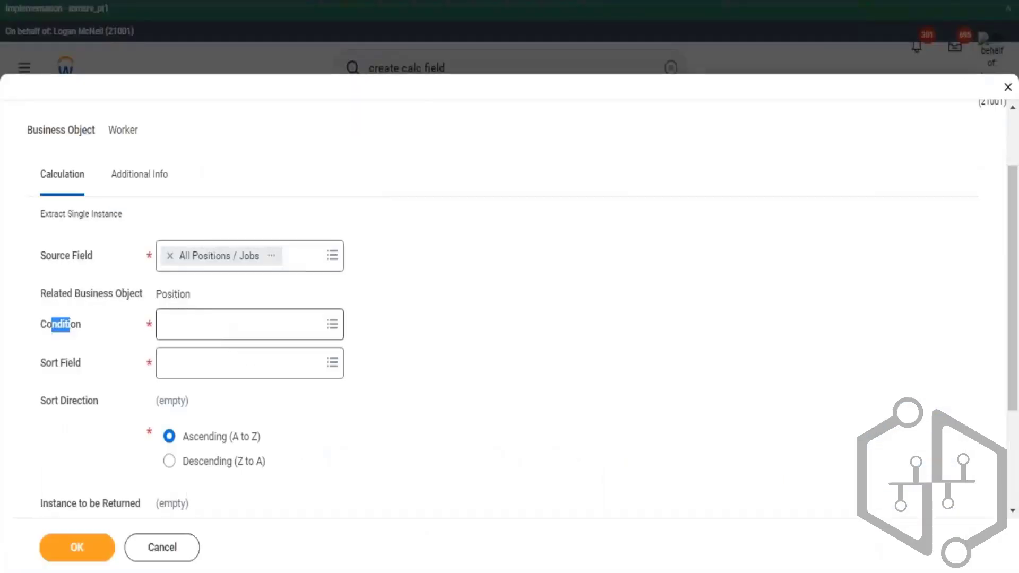
type("interna")
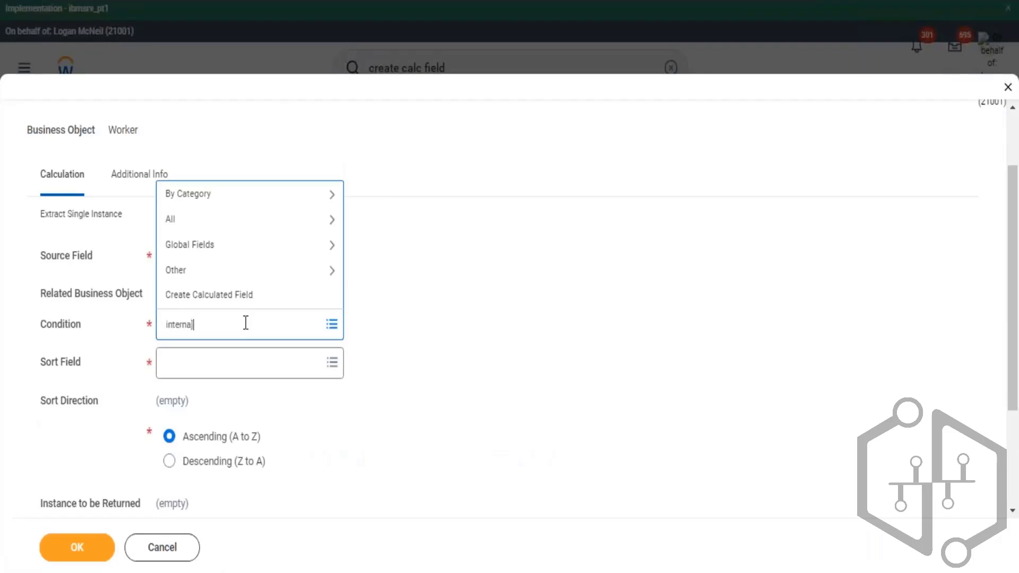
key("Return")
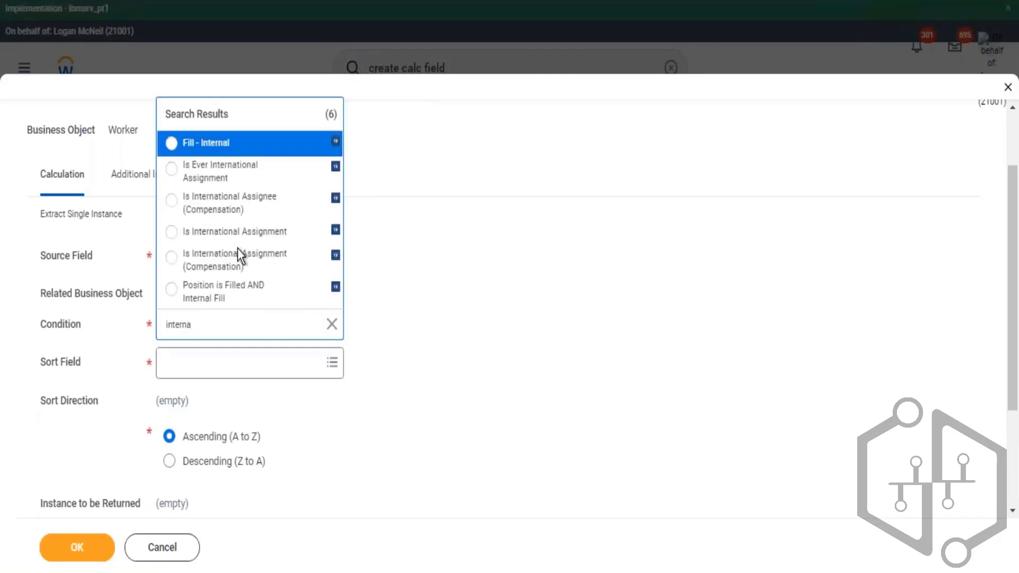
left_click(312, 235)
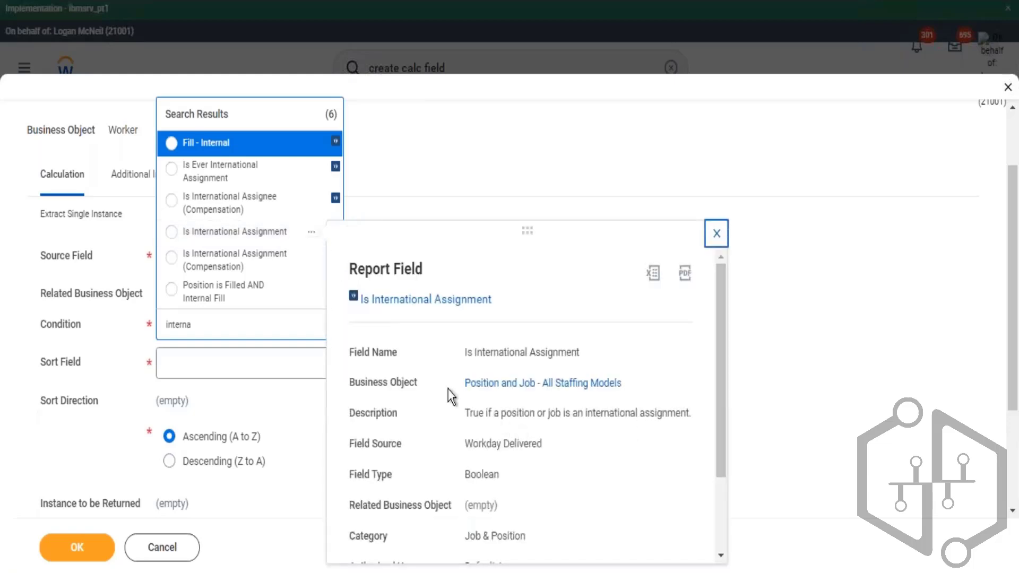
left_click_drag(448, 390, 598, 441)
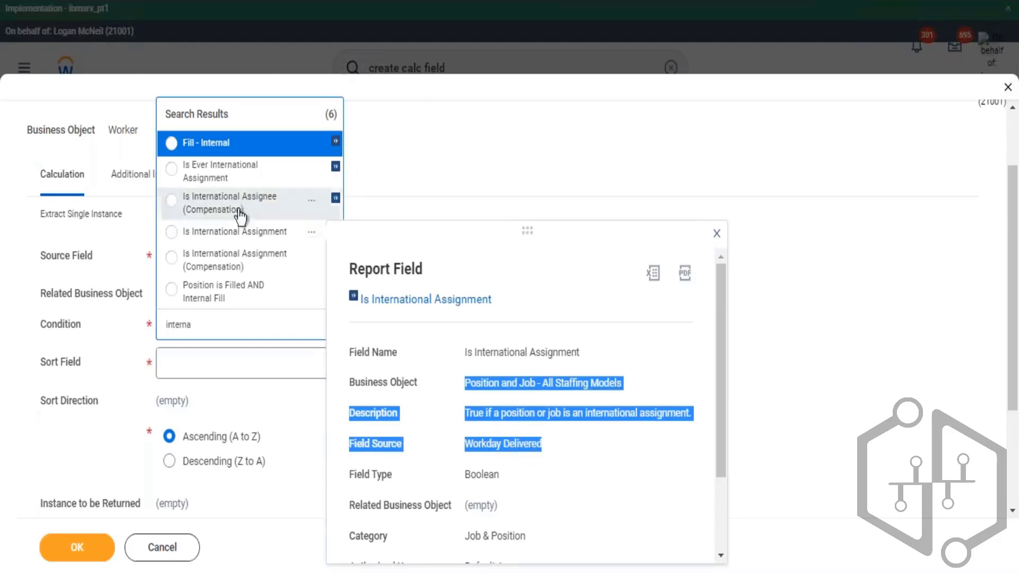
left_click(277, 240)
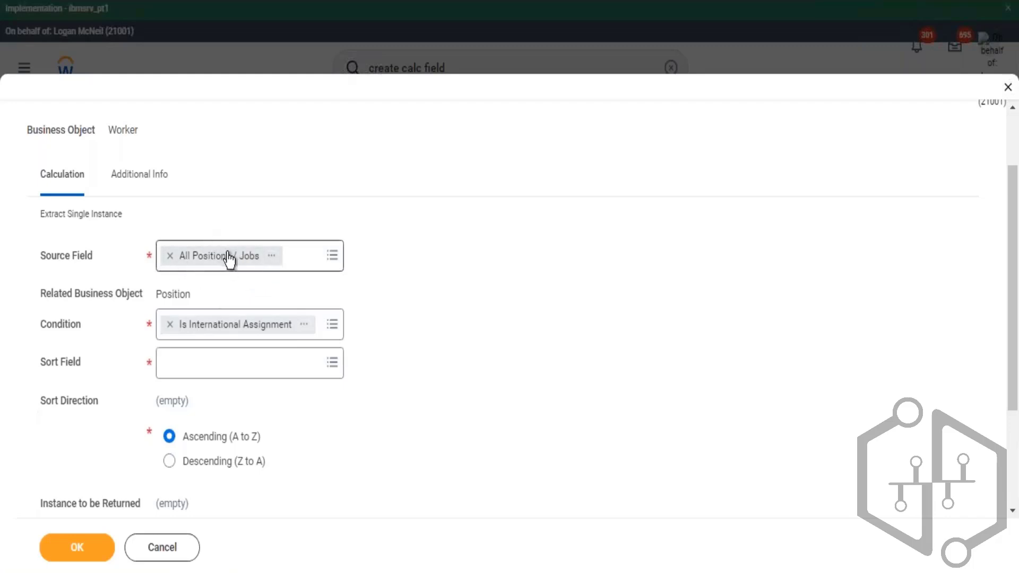
- Review the remaining Extract Single Instance options: sort field, sort direction and instance to be returned
scroll(265, 239, "down", 2)
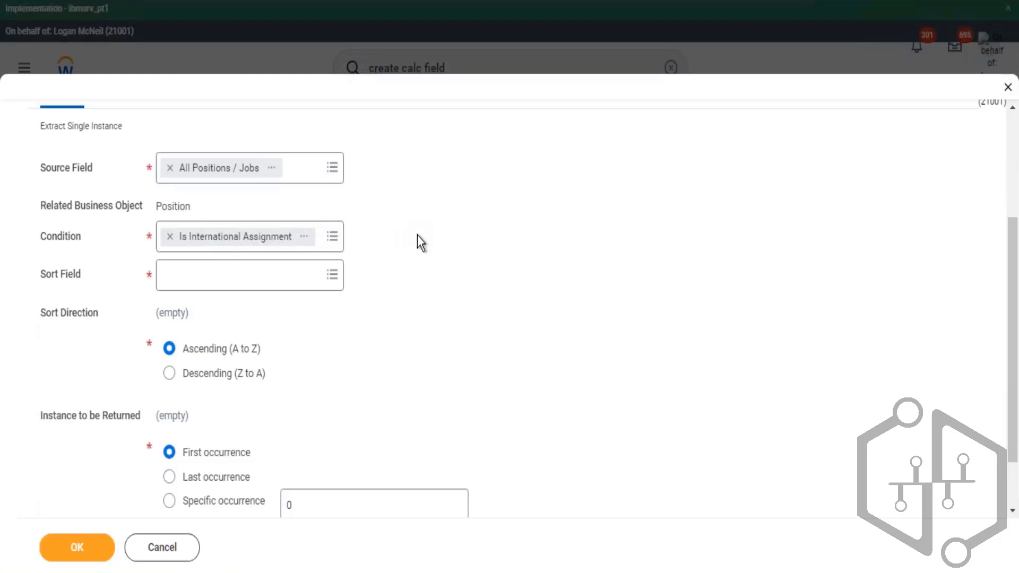
scroll(448, 237, "up", 4)
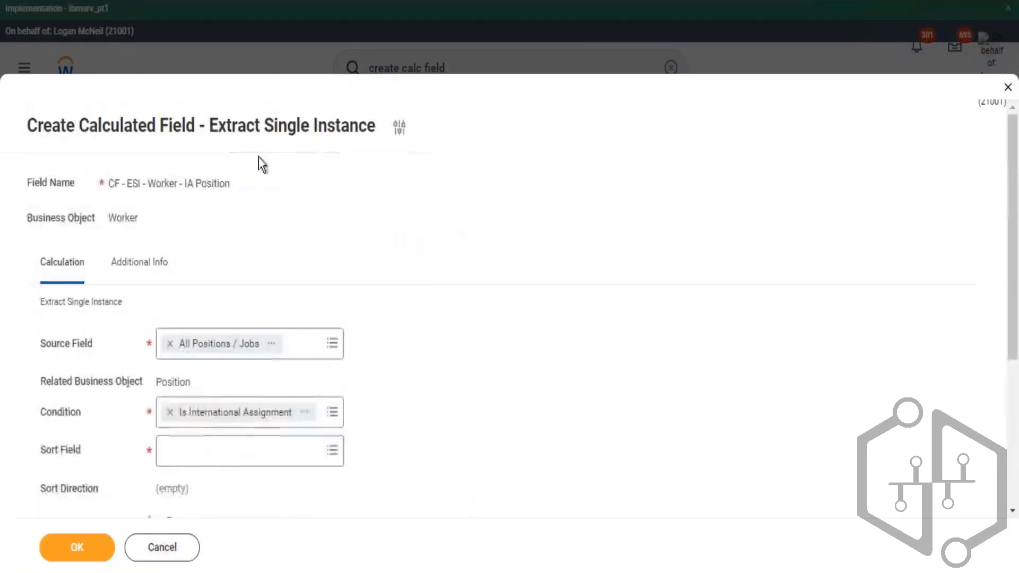
double_click(267, 125)
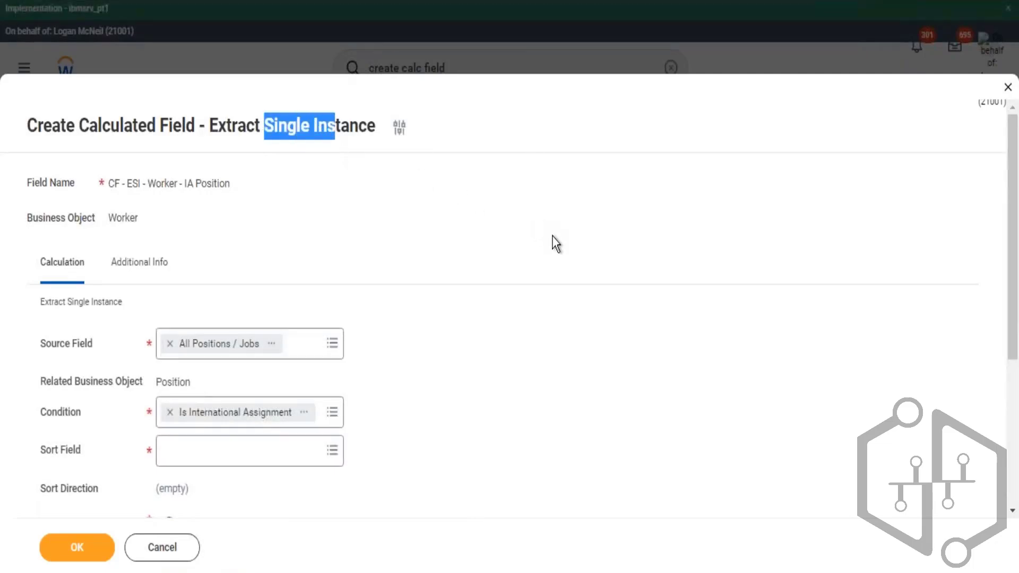
scroll(458, 286, "down", 3)
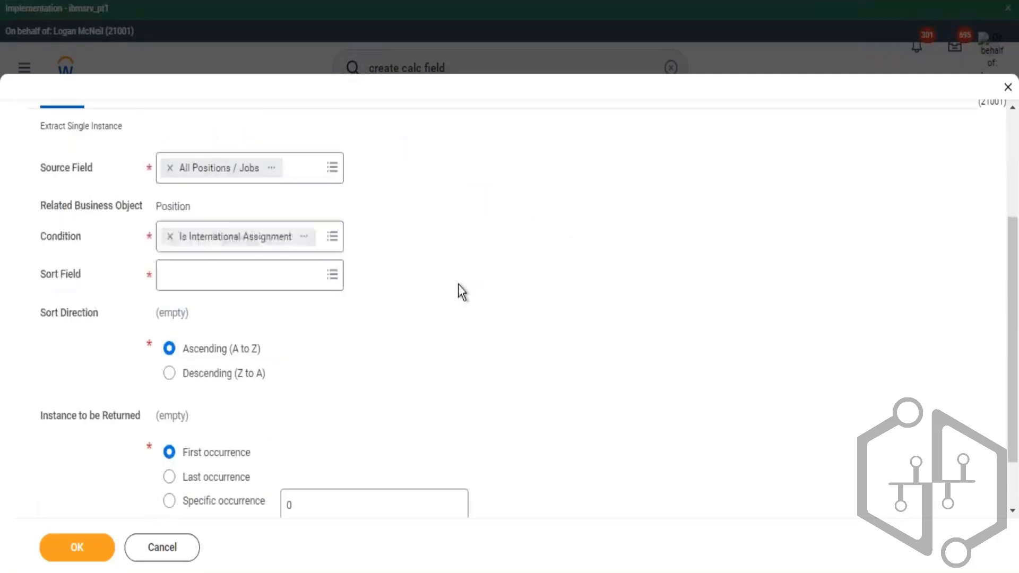
scroll(467, 275, "up", 2)
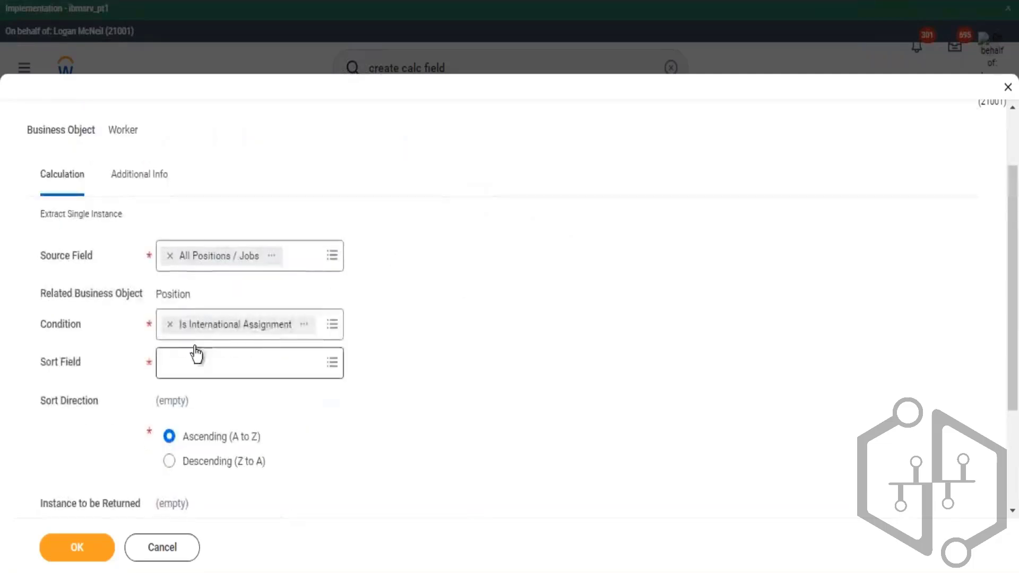
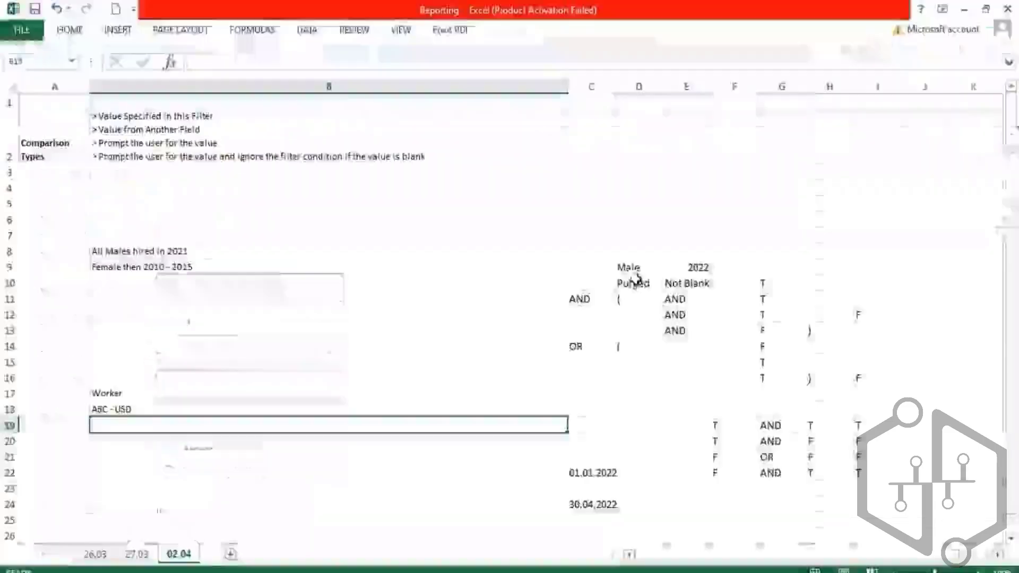
- Enter Monthly in cell B22 of the 02.04 worksheet
left_click(260, 476)
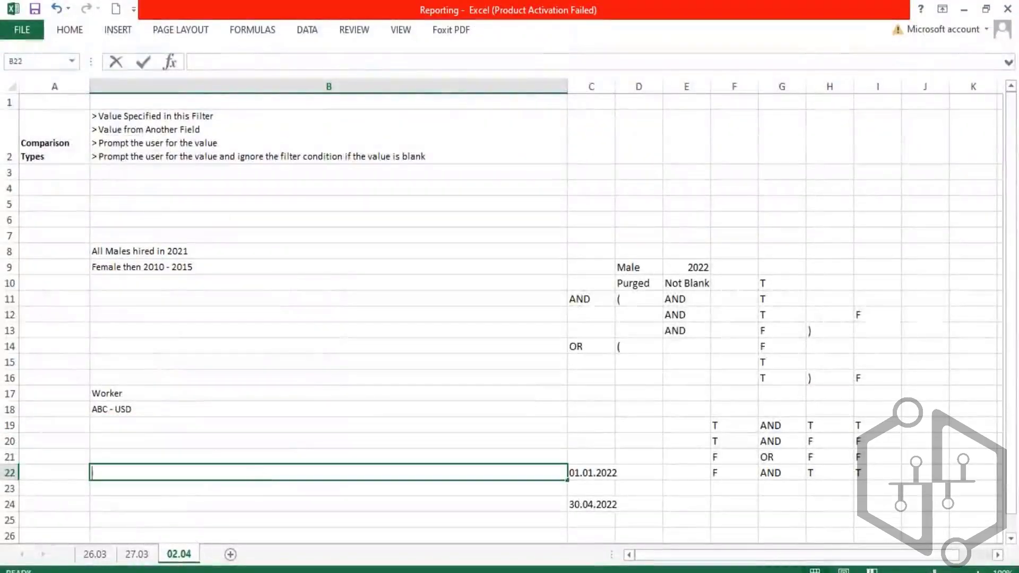
type("Cat")
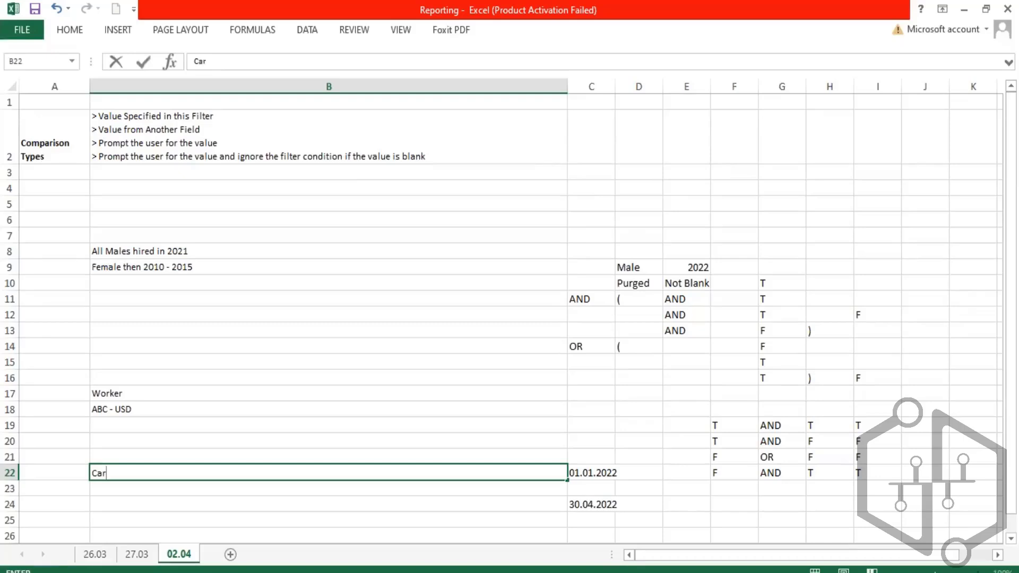
key("BackSpace")
key("BackSpace")
key("BackSpace")
type("Monthly")
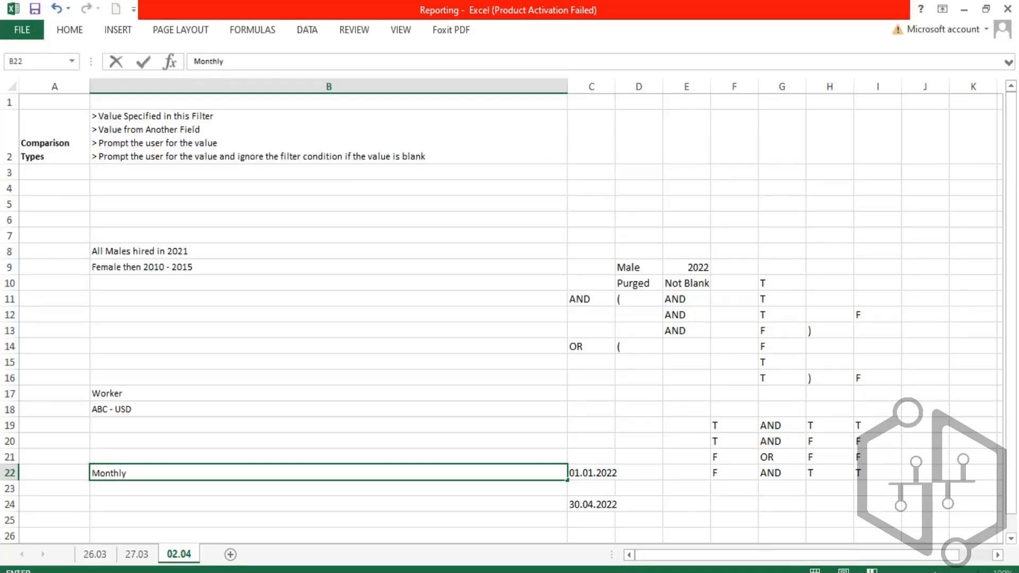
key("Return")
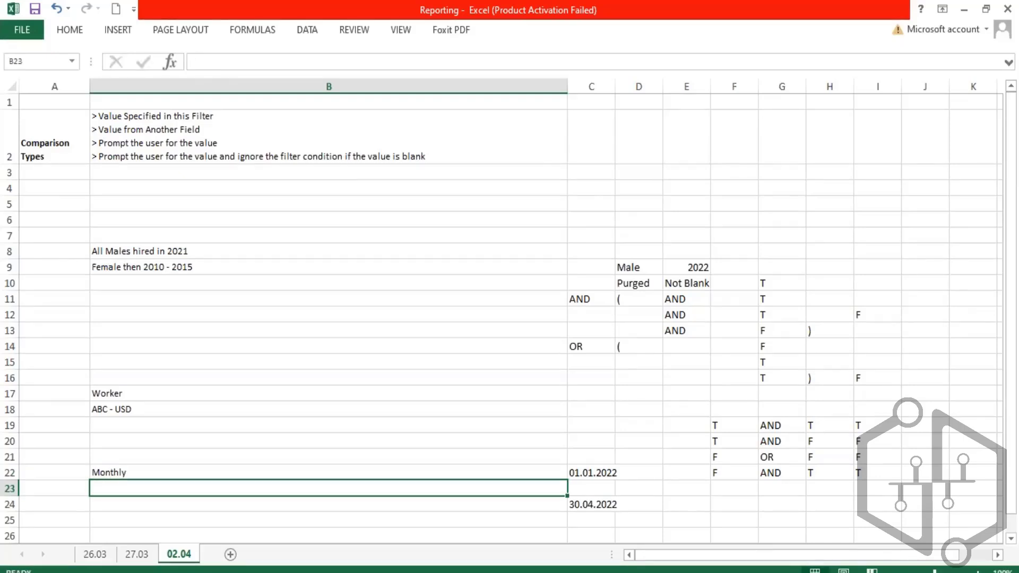
- Enter Car and Mobile as example entries in cells B25 and B26
key("Up")
key("Left")
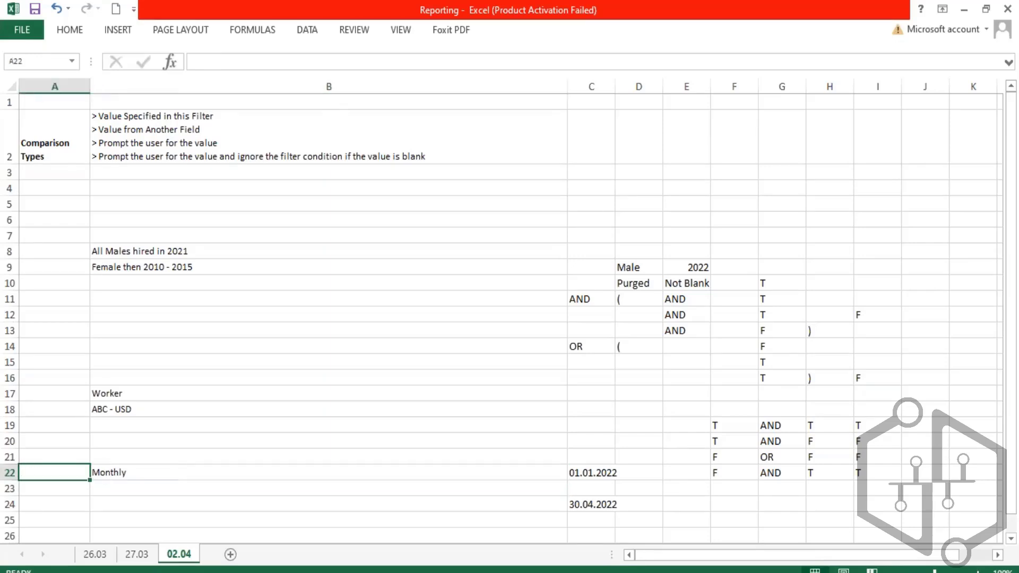
key("Down")
key("Down")
key("Down")
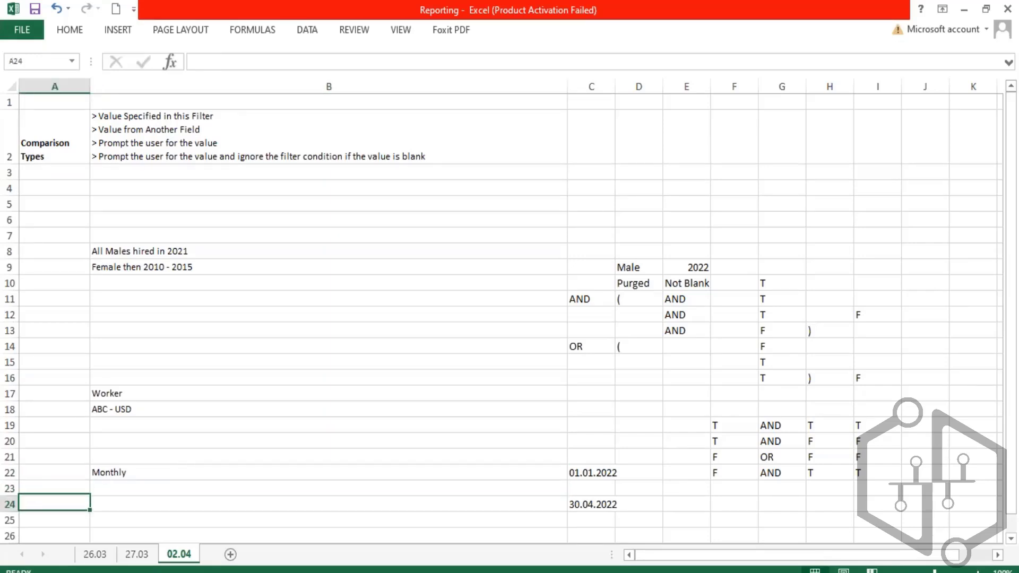
key("Right")
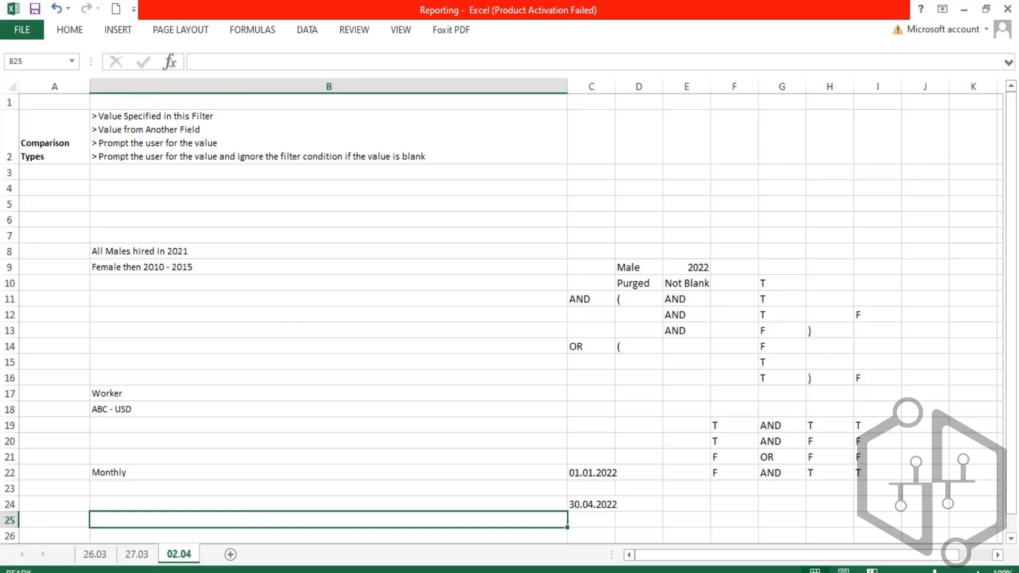
type("CAr")
key("Return")
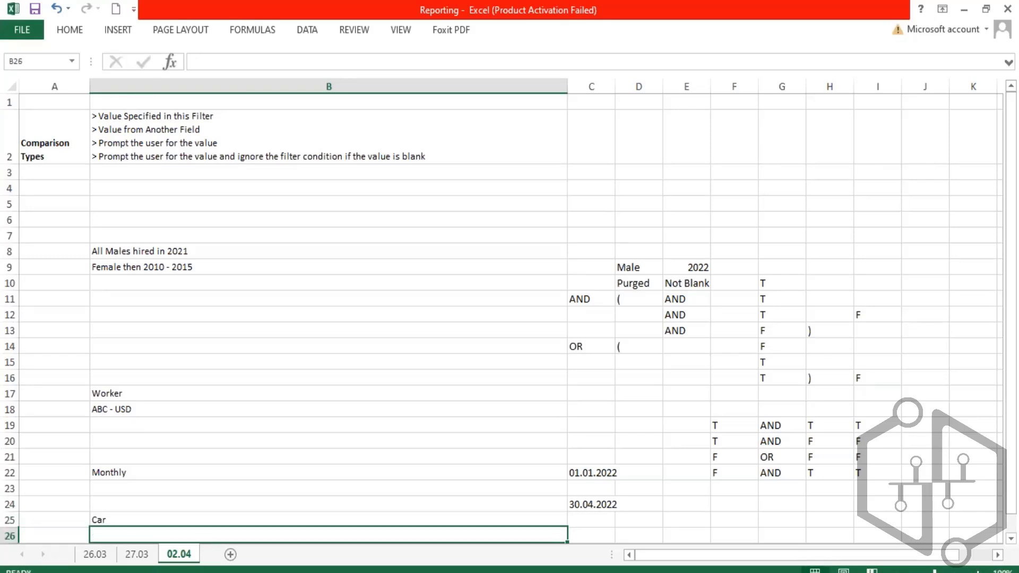
type("Mo")
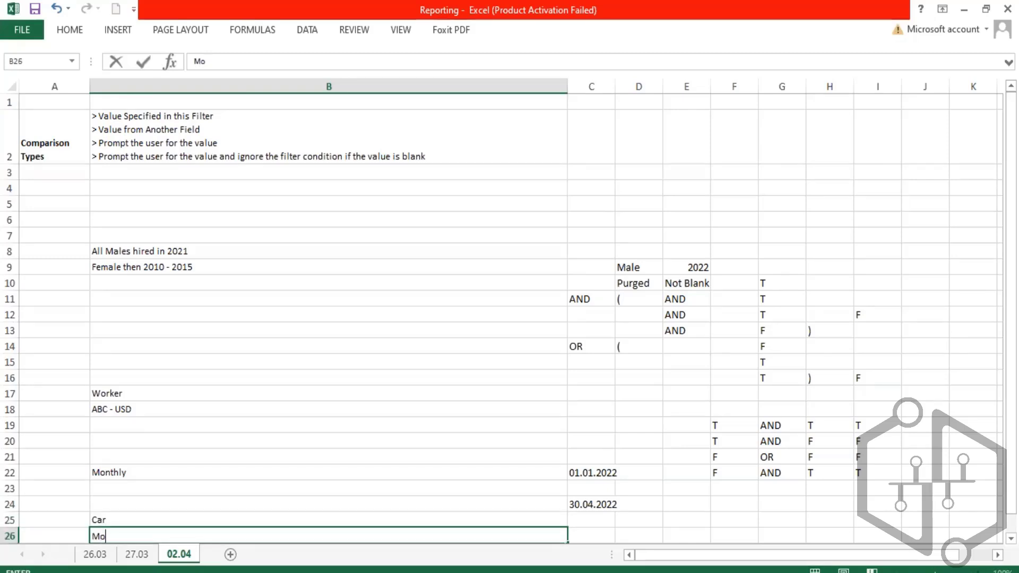
type("bile")
key("Return")
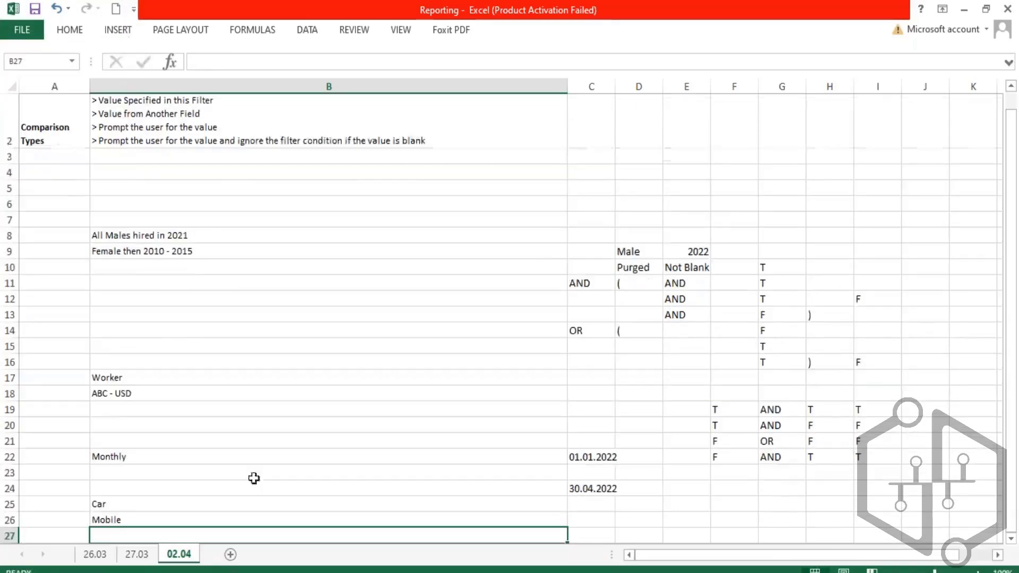
- Review the Source Field and Condition settings alongside the Car and Mobile example entries in the worksheet
left_click(162, 472)
scroll(192, 453, "down", 1)
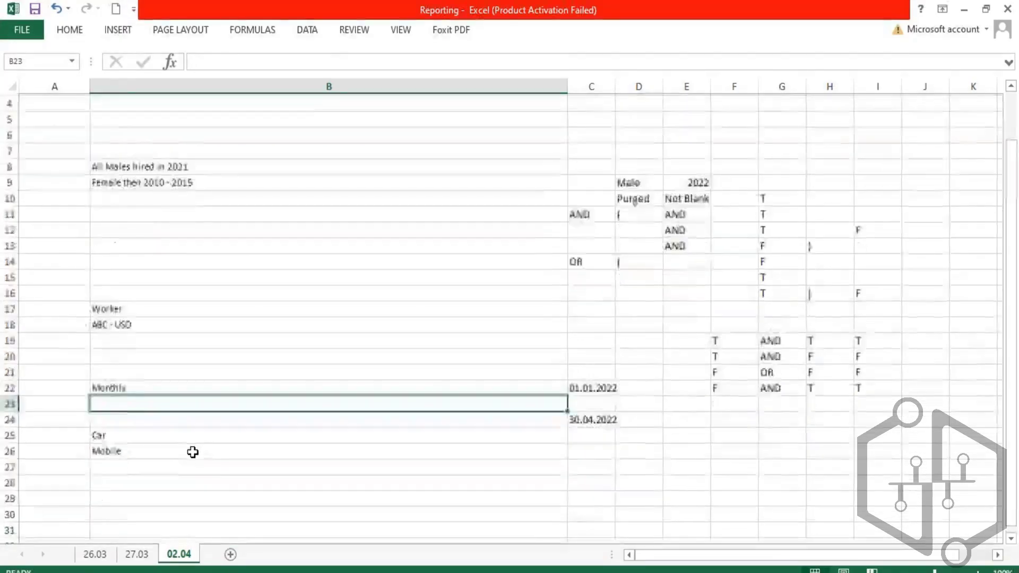
left_click(217, 572)
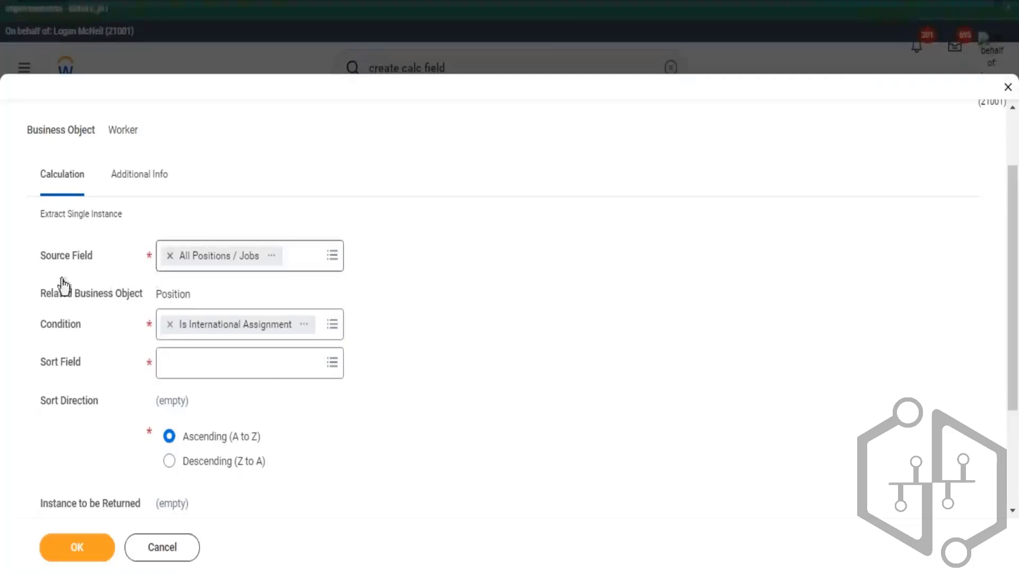
left_click_drag(107, 262, 51, 259)
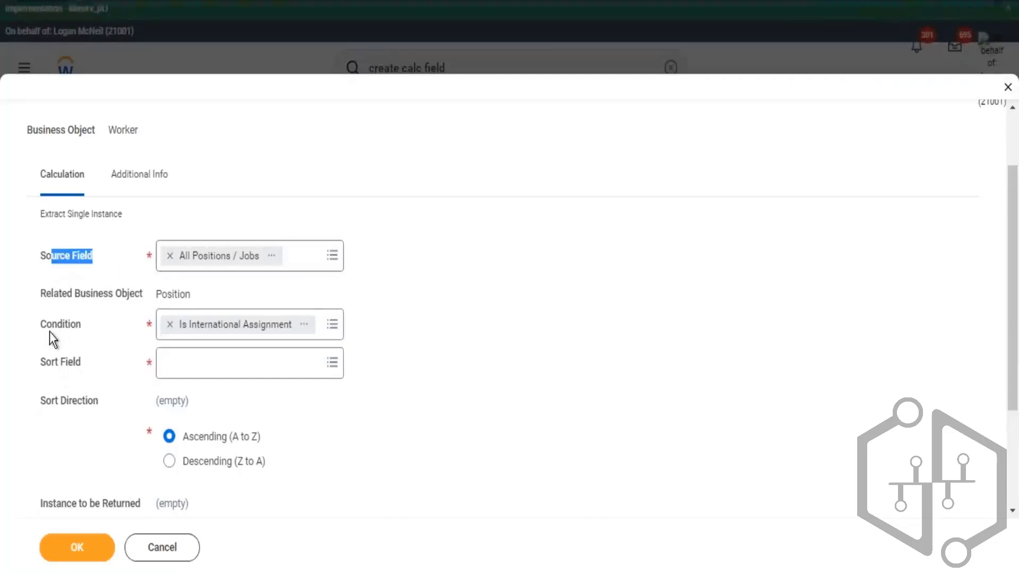
left_click_drag(50, 324, 84, 323)
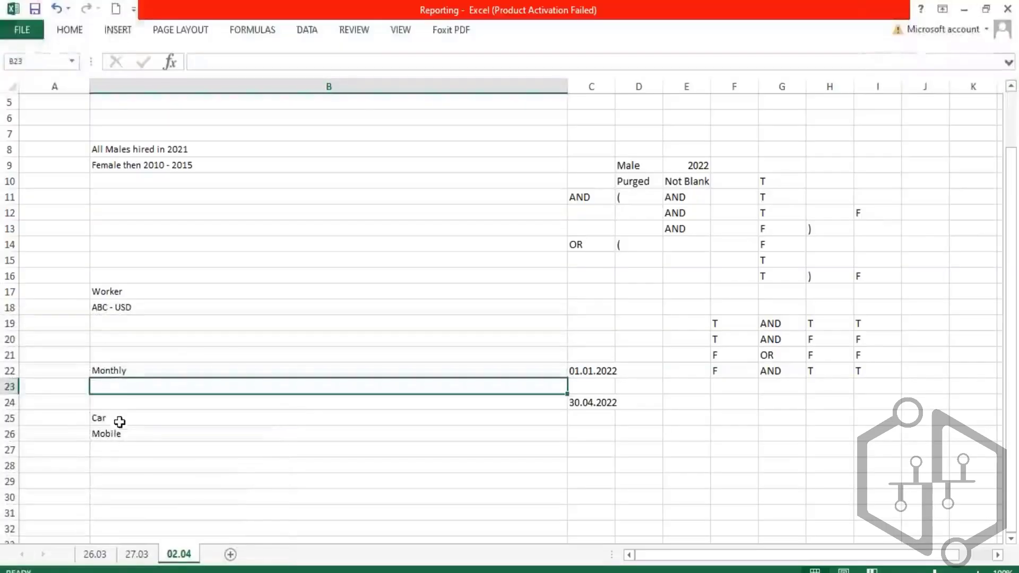
left_click_drag(125, 418, 126, 434)
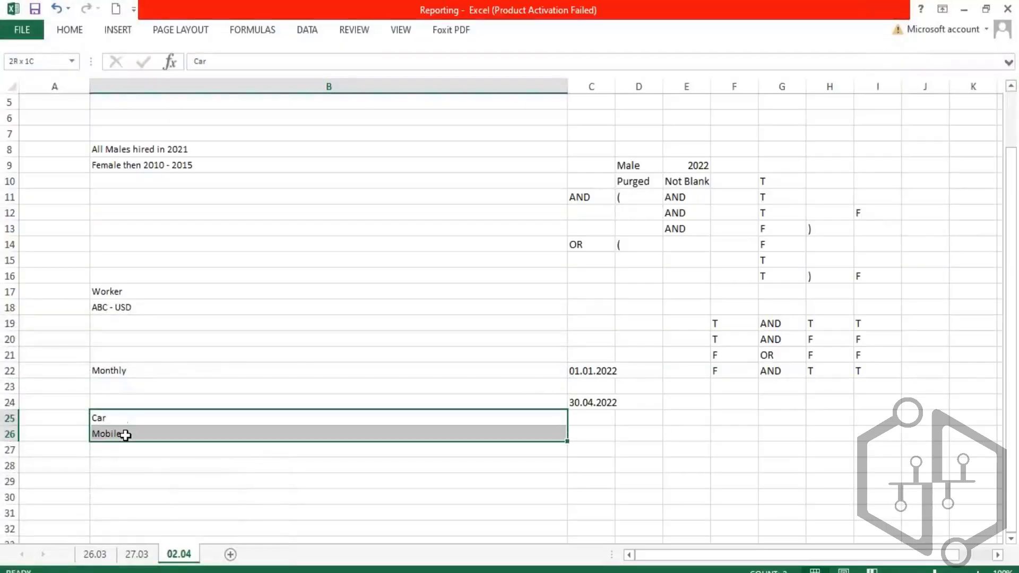
left_click(126, 432)
left_click(131, 415)
left_click(127, 432)
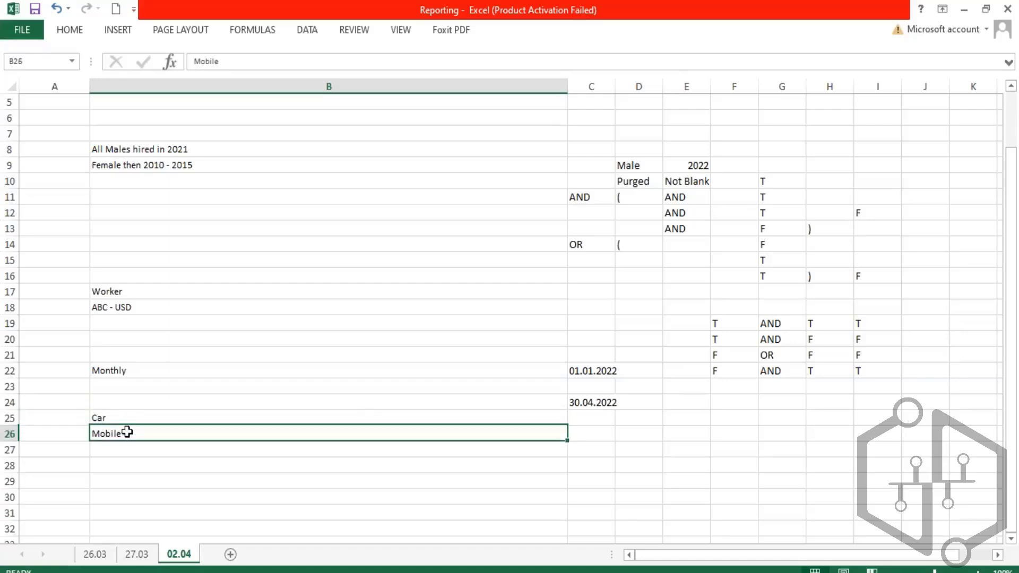
left_click(125, 418)
left_click(132, 436)
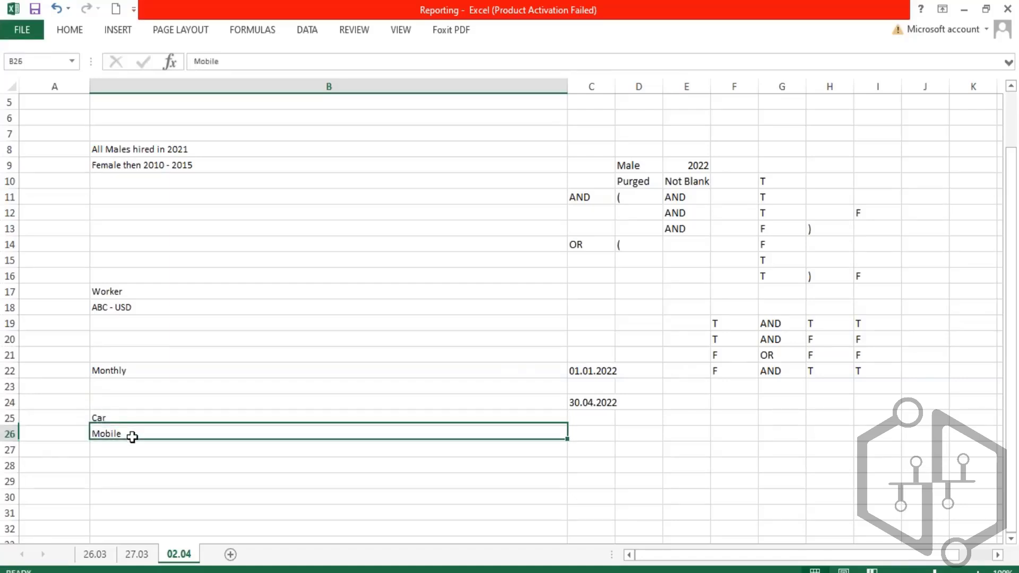
left_click_drag(132, 436, 128, 416)
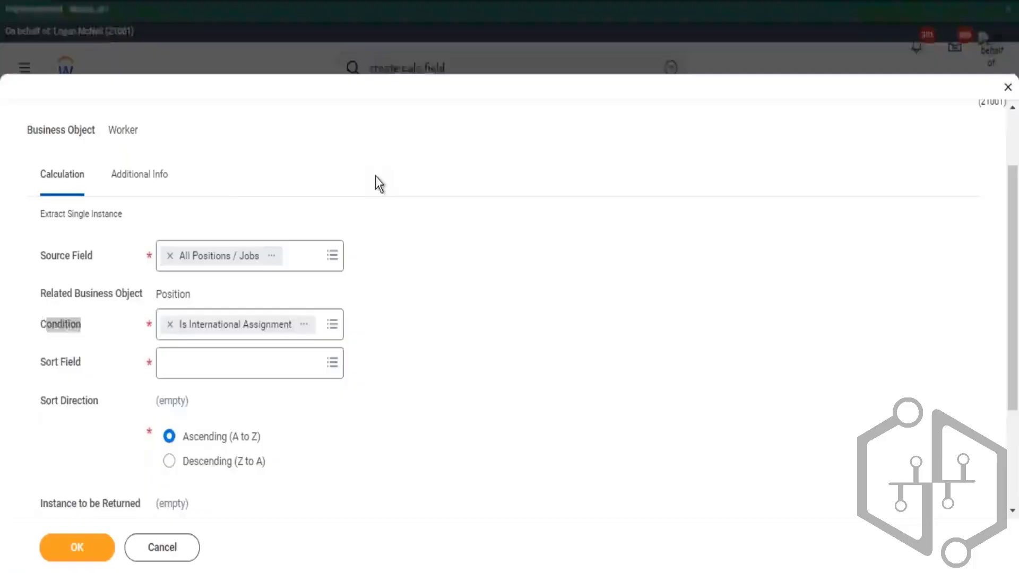
- Review the Extract Single Instance title and Sort Field option against the worksheet examples and report's position column
scroll(375, 181, "up", 2)
left_click_drag(265, 126, 326, 128)
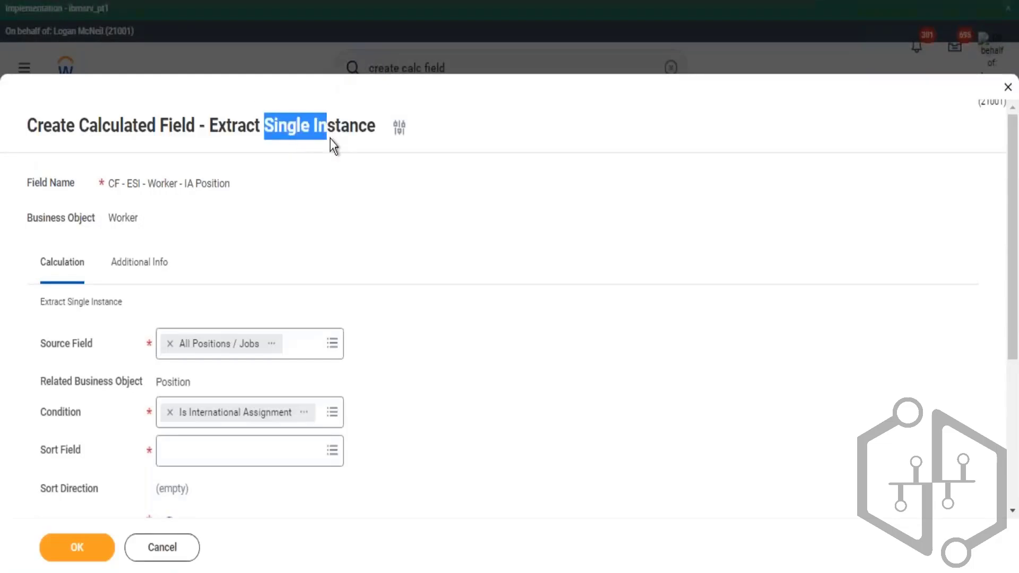
scroll(555, 226, "down", 2)
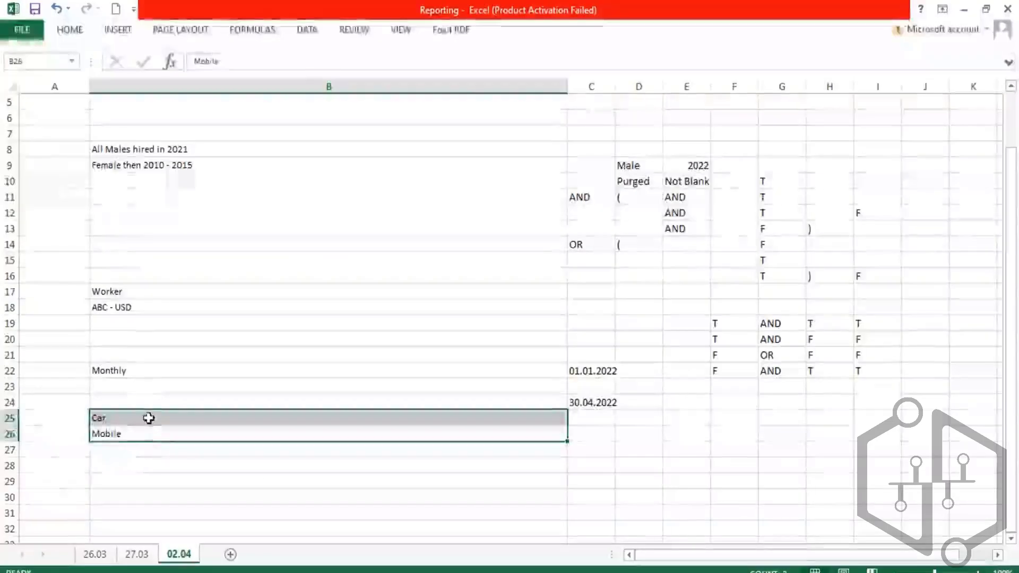
left_click_drag(150, 417, 153, 435)
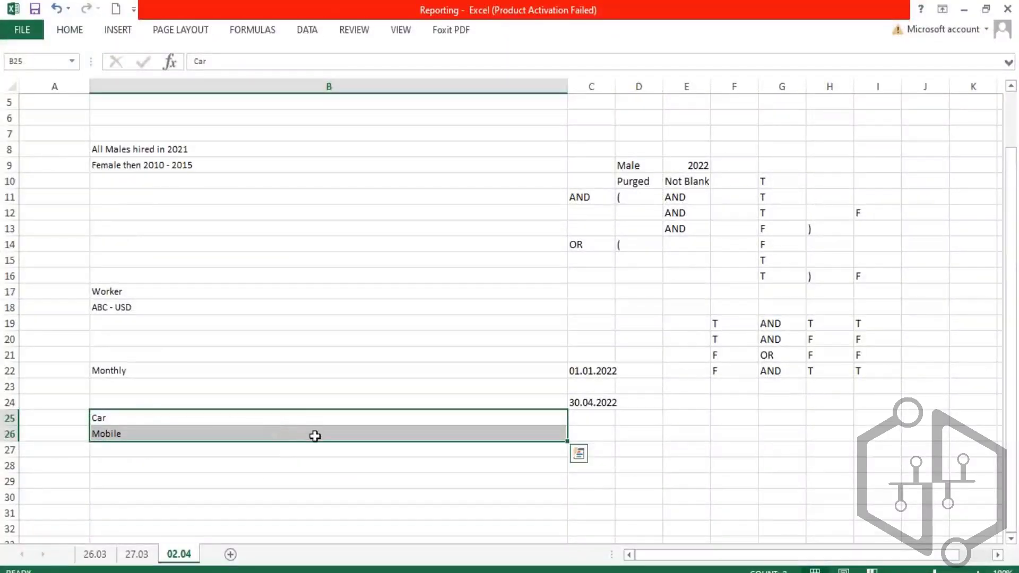
left_click(175, 422)
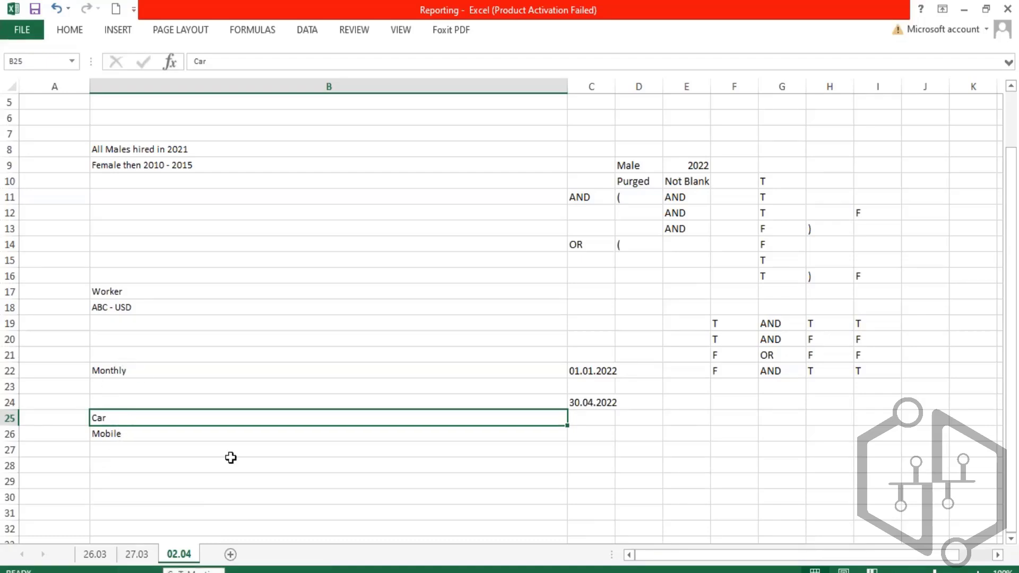
left_click(92, 481)
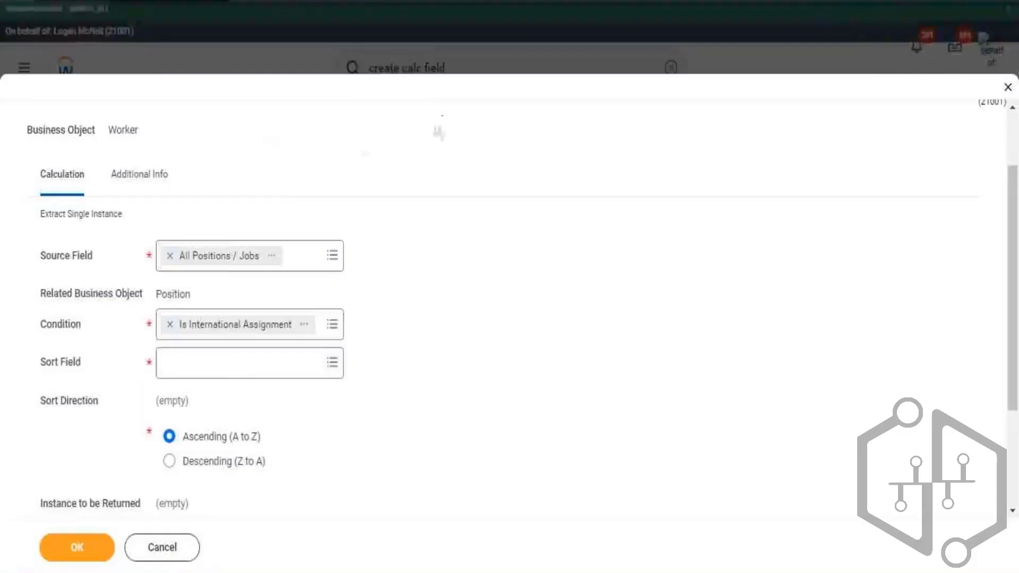
scroll(439, 132, "up", 2)
left_click_drag(264, 126, 326, 126)
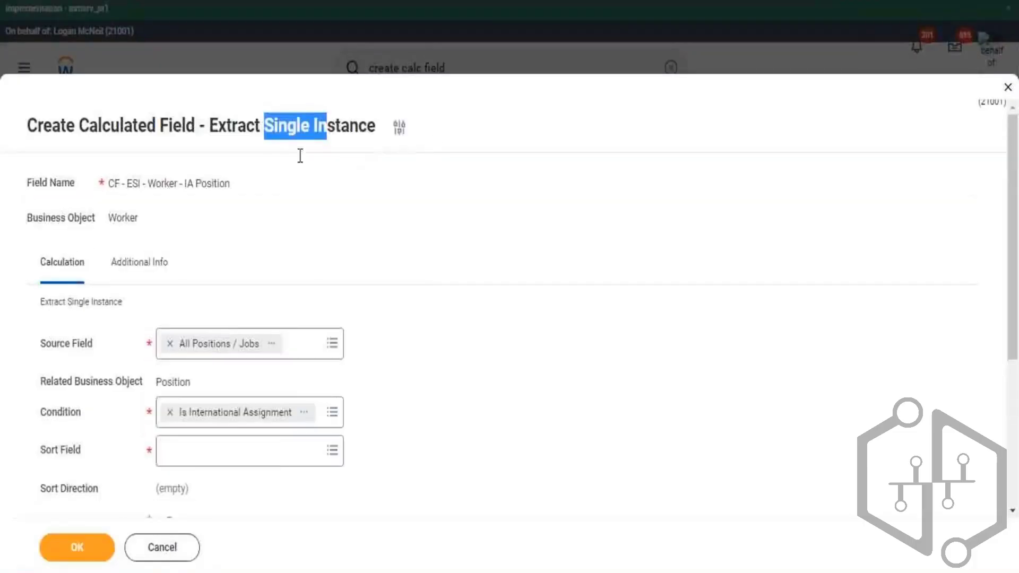
scroll(182, 340, "down", 3)
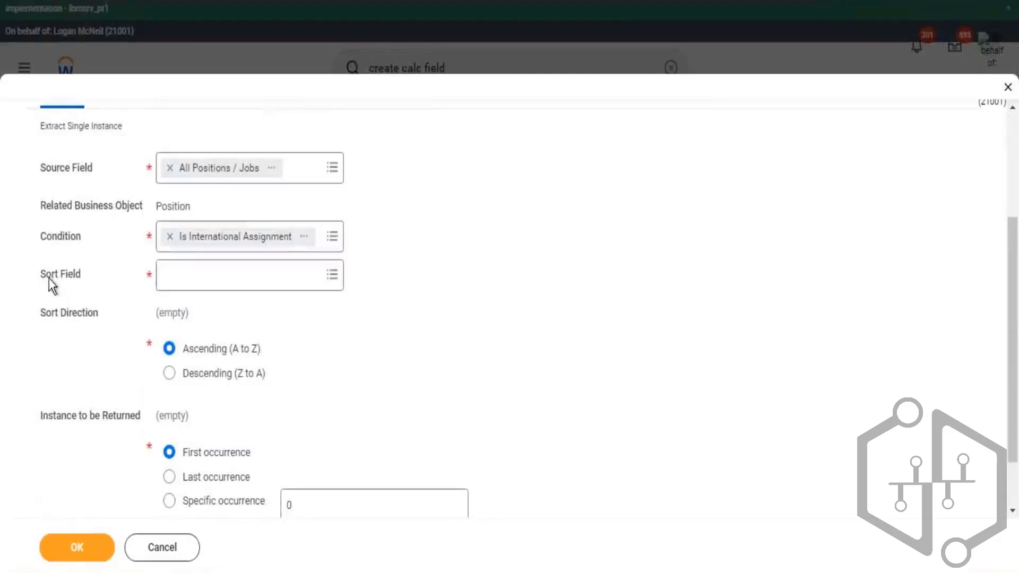
left_click_drag(47, 276, 73, 275)
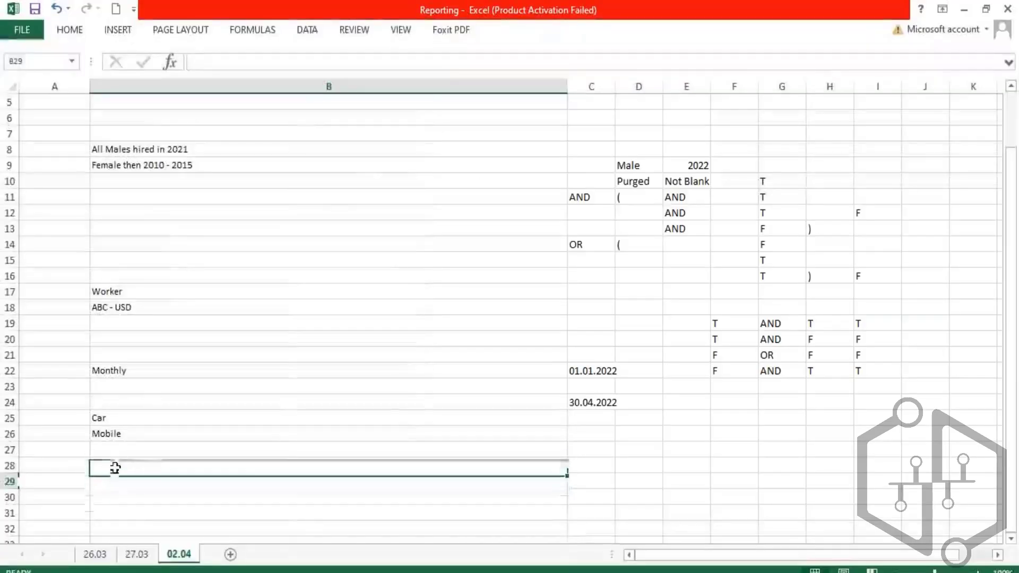
left_click_drag(114, 466, 120, 496)
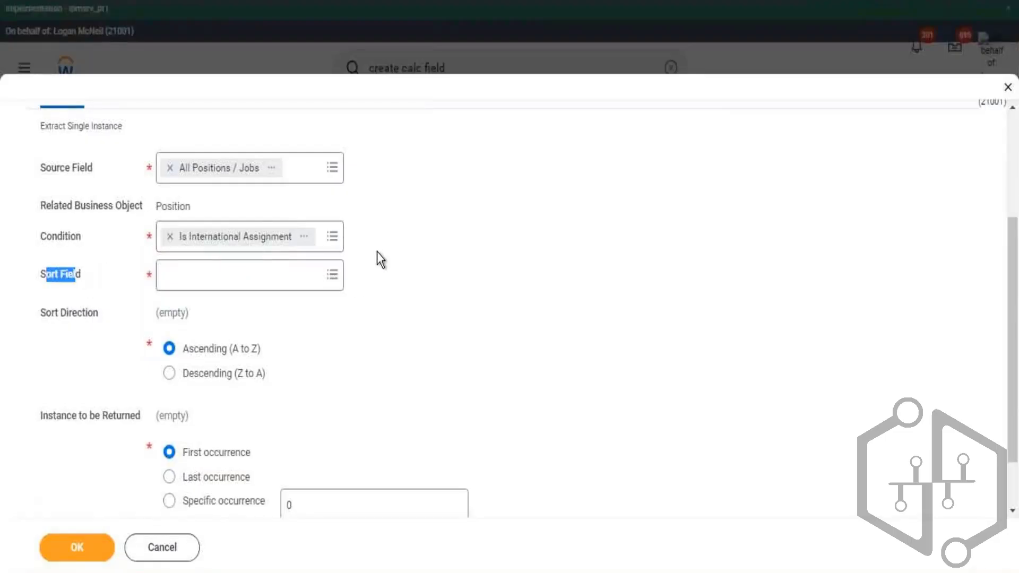
left_click(172, 228)
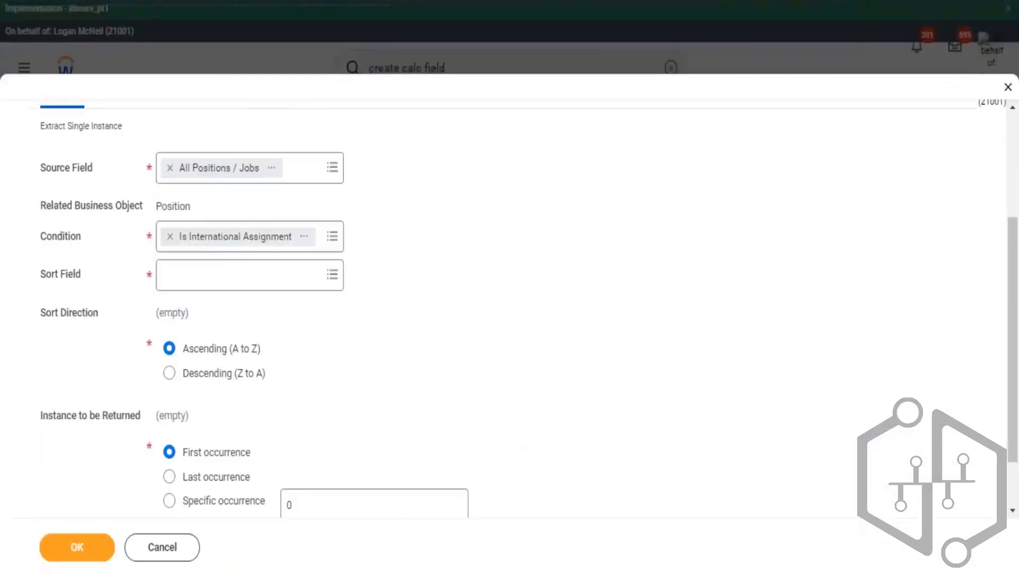
- Search the Sort Field for 'true' and set it to Any is True
left_click(202, 279)
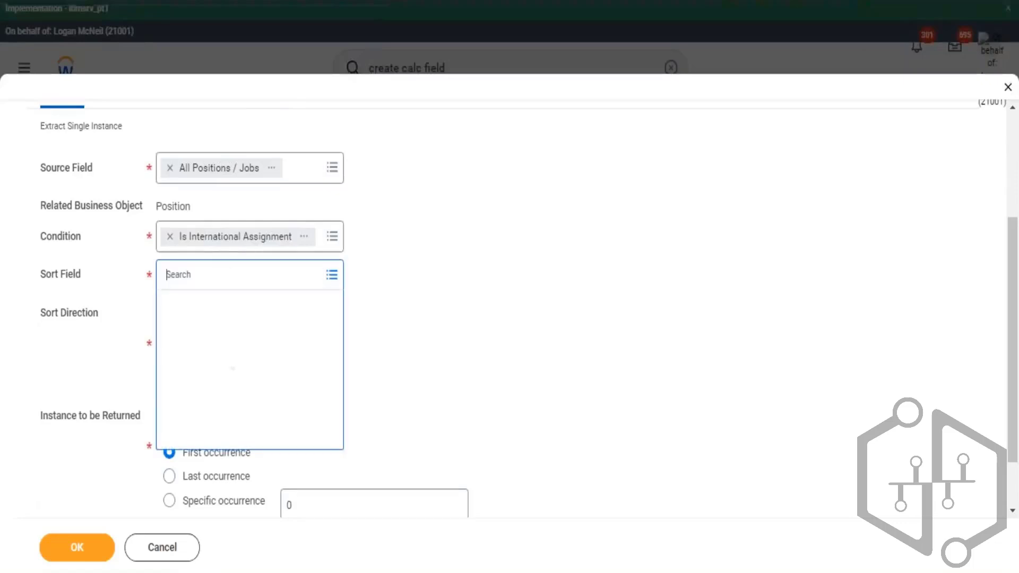
type("true")
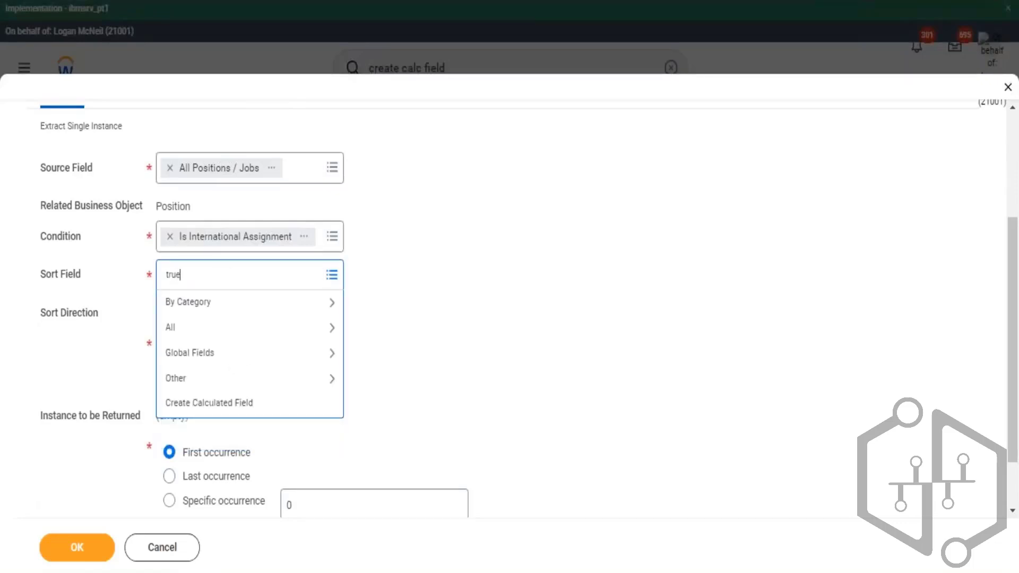
key("Return")
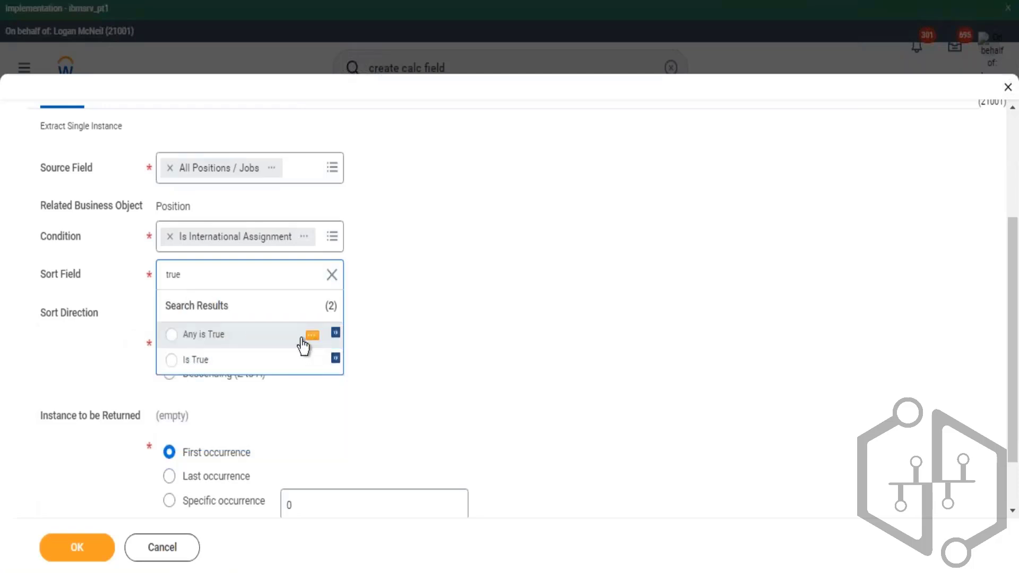
left_click(236, 340)
left_click(489, 249)
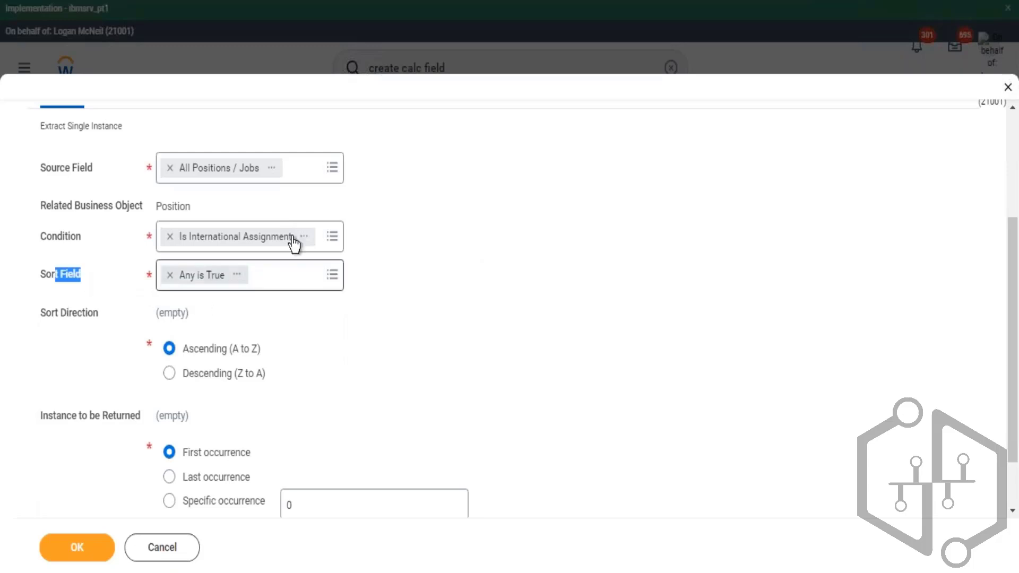
- Review the dialog title and the report's All Positions / Jobs column sort options
scroll(333, 262, "up", 3)
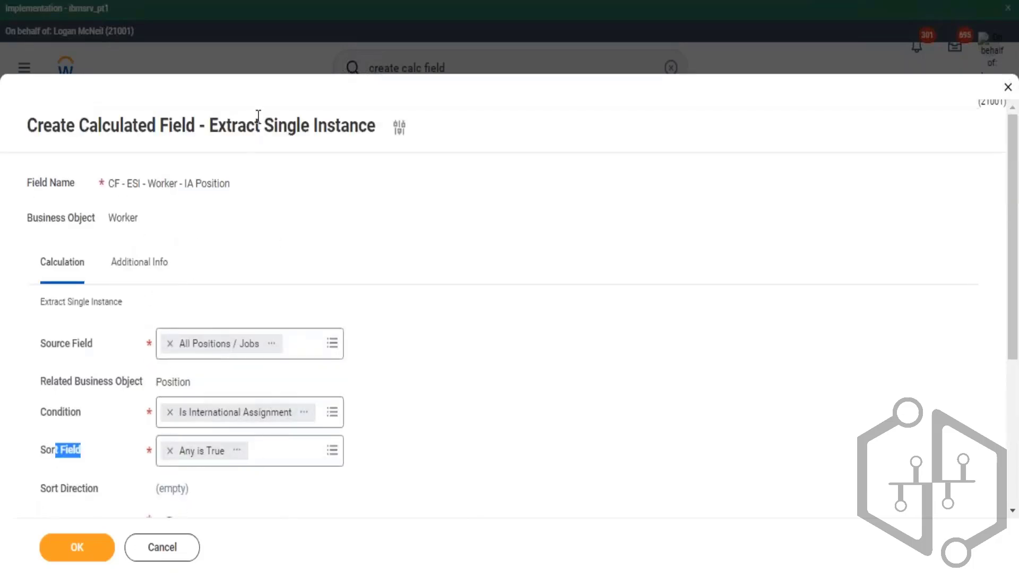
left_click_drag(260, 121, 310, 124)
left_click(397, 230)
scroll(413, 267, "down", 3)
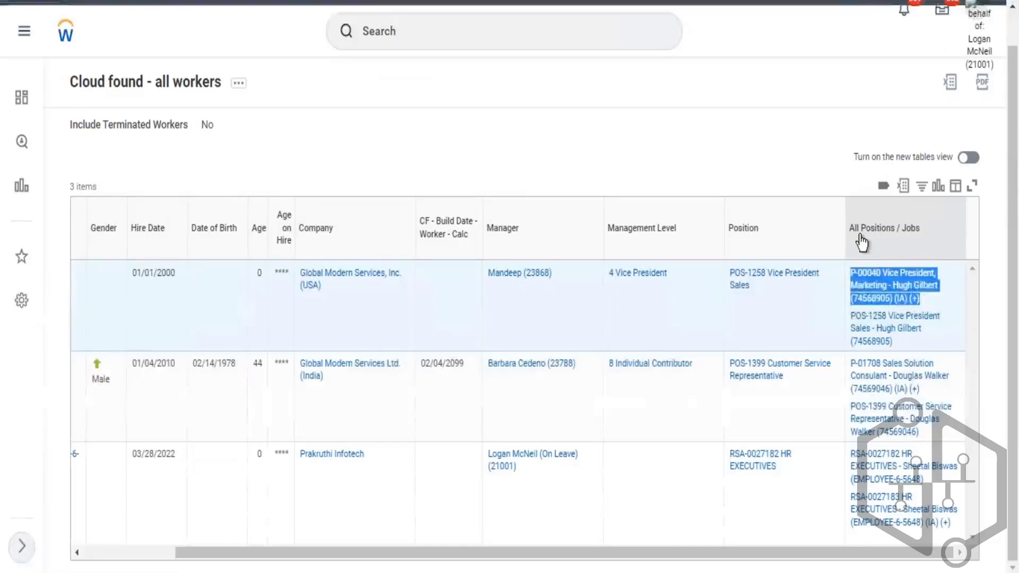
left_click(860, 229)
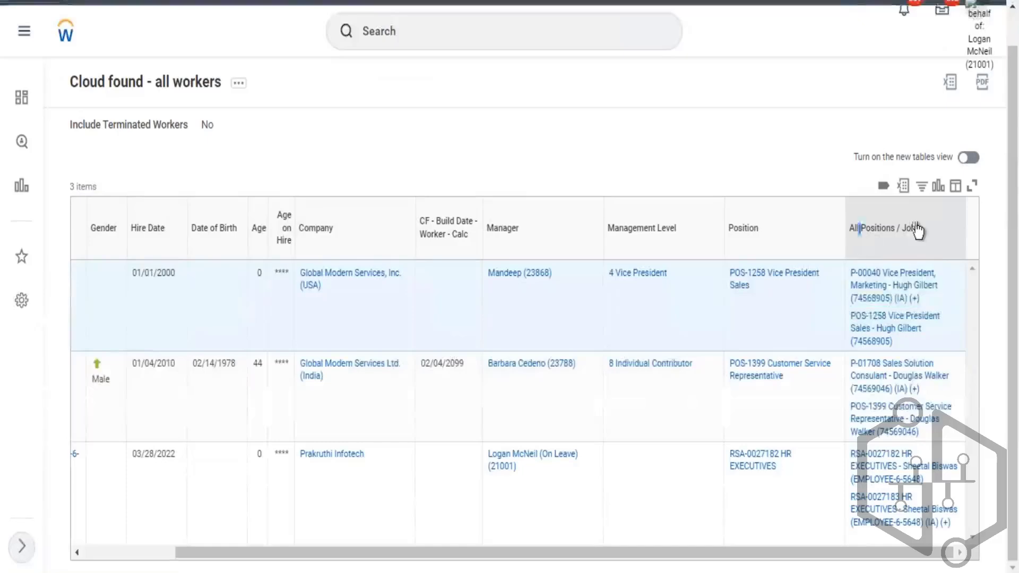
left_click_drag(916, 224, 923, 237)
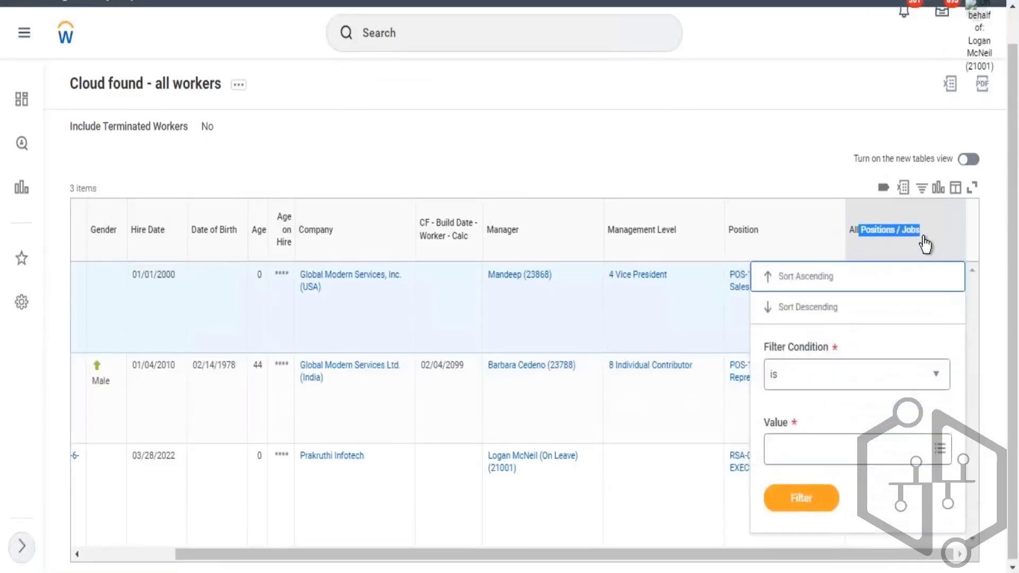
left_click(736, 133)
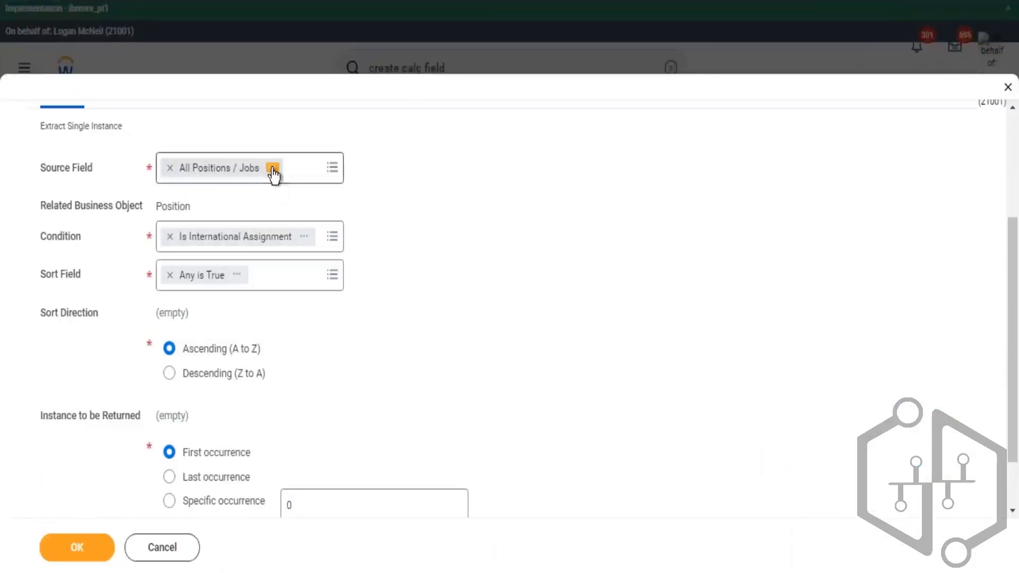
- Edit the custom report and add a Worker column for Organization Assignments after All Positions / Jobs
left_click(272, 169)
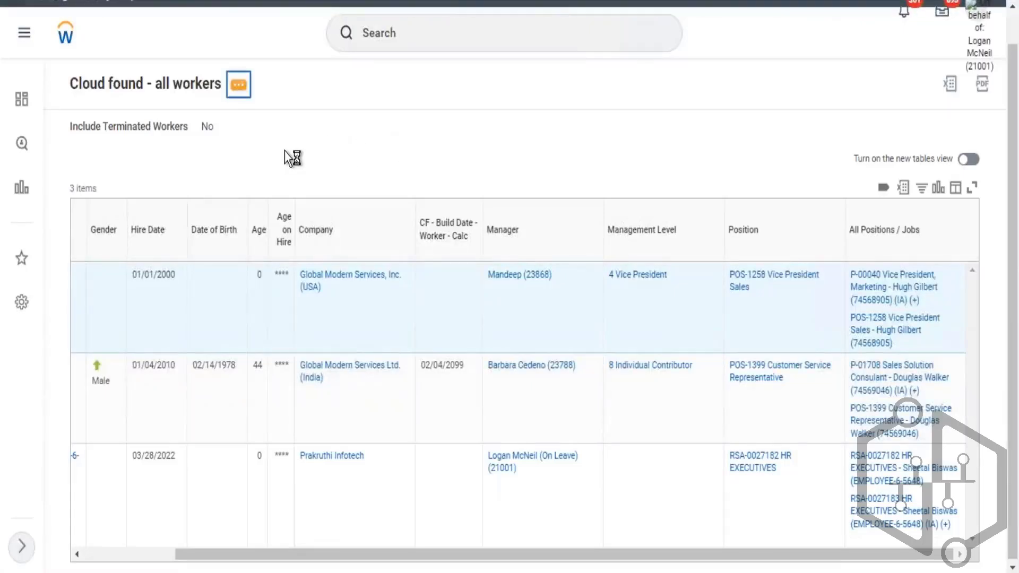
mouse_move(307, 140)
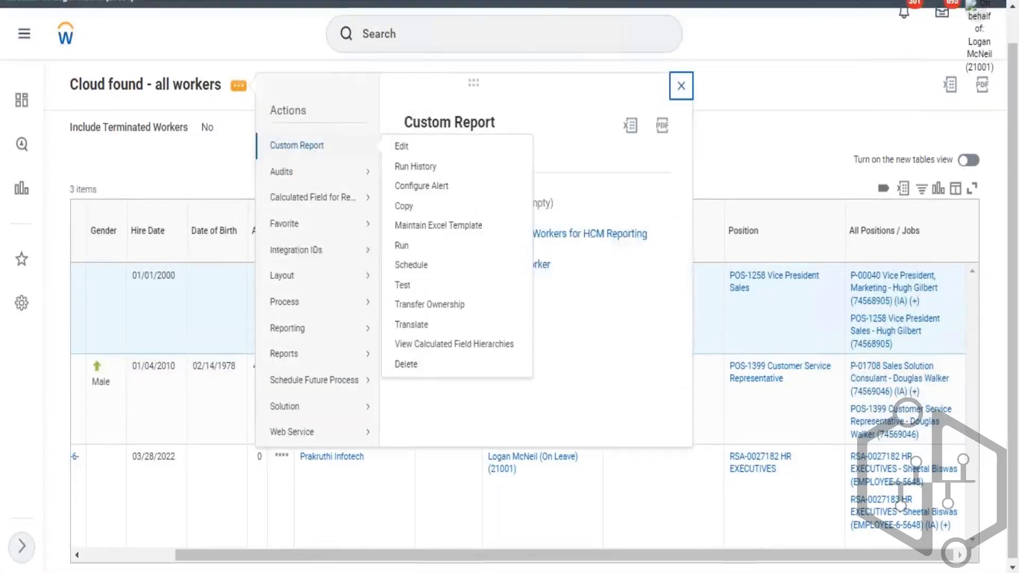
left_click(469, 152)
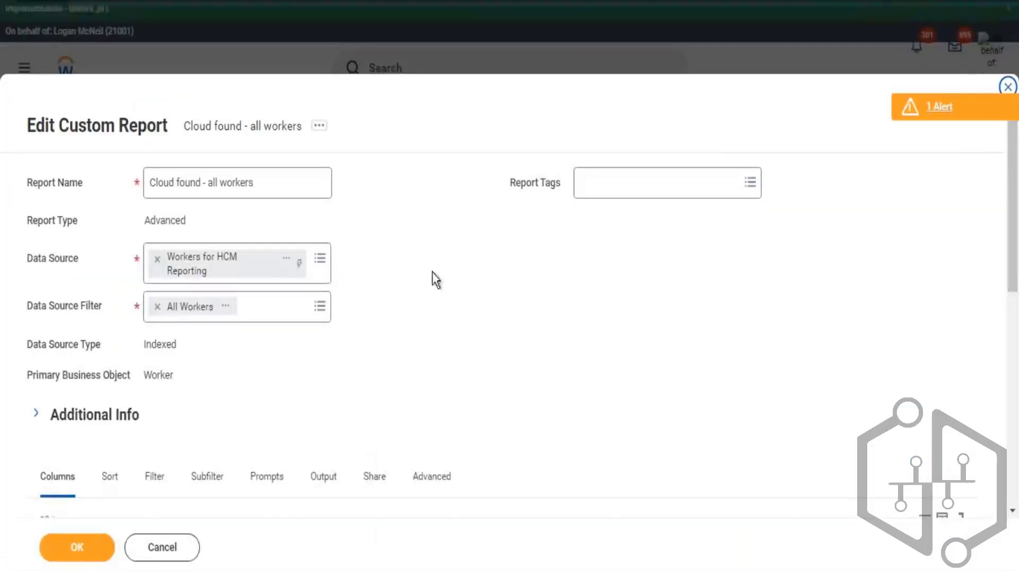
scroll(220, 277, "down", 10)
scroll(276, 414, "down", 5)
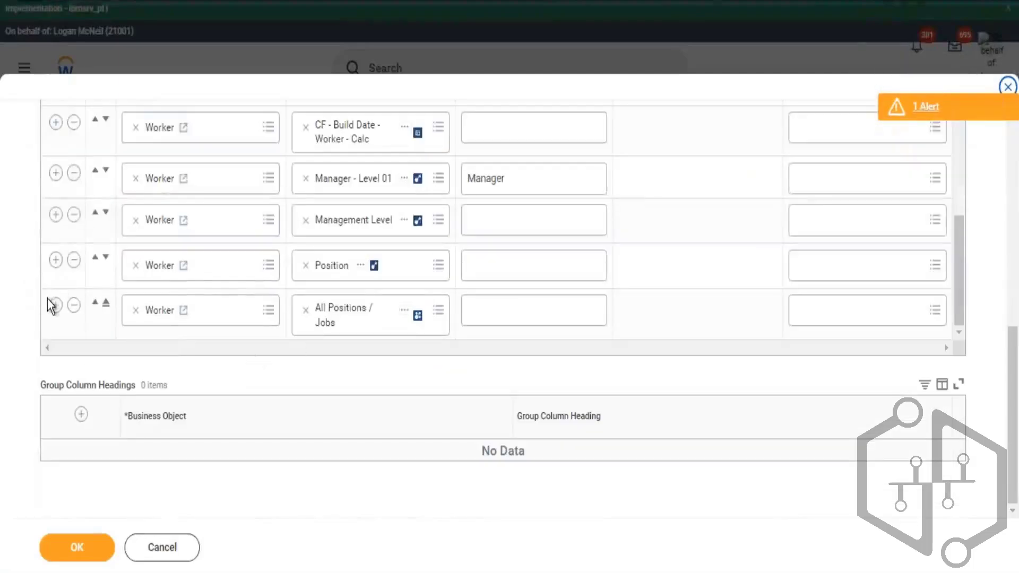
left_click(53, 314)
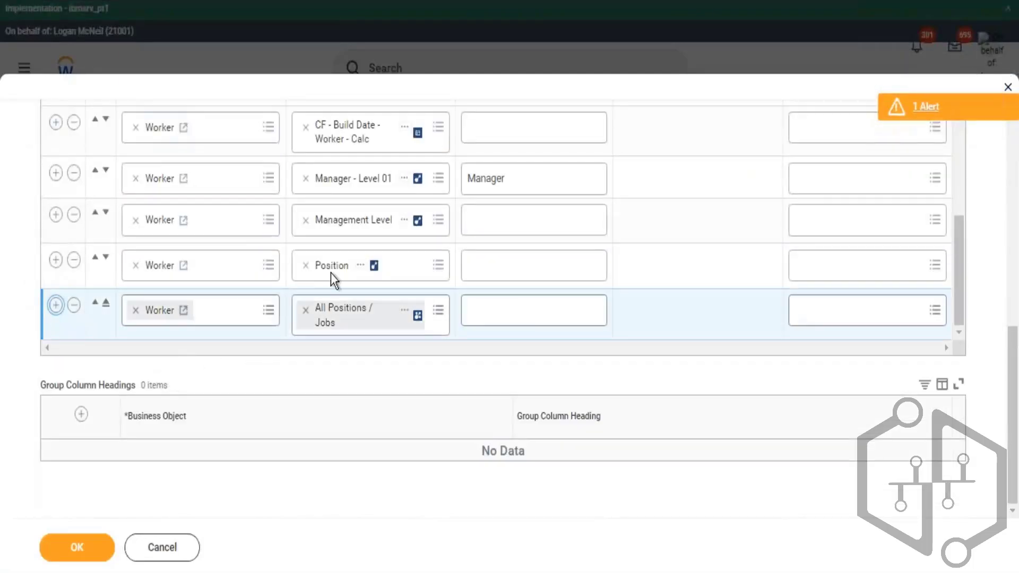
left_click(314, 324)
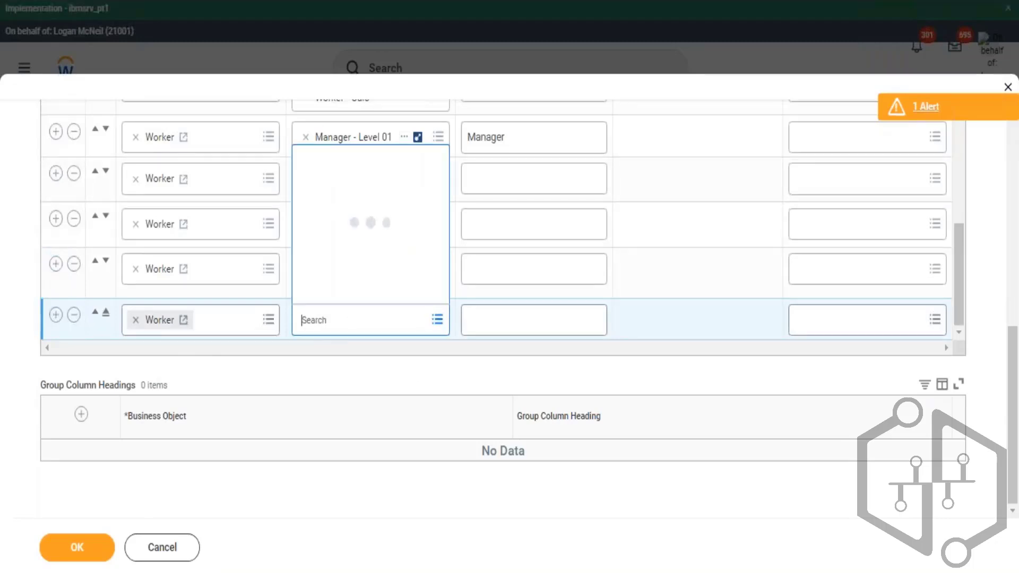
type("irganization")
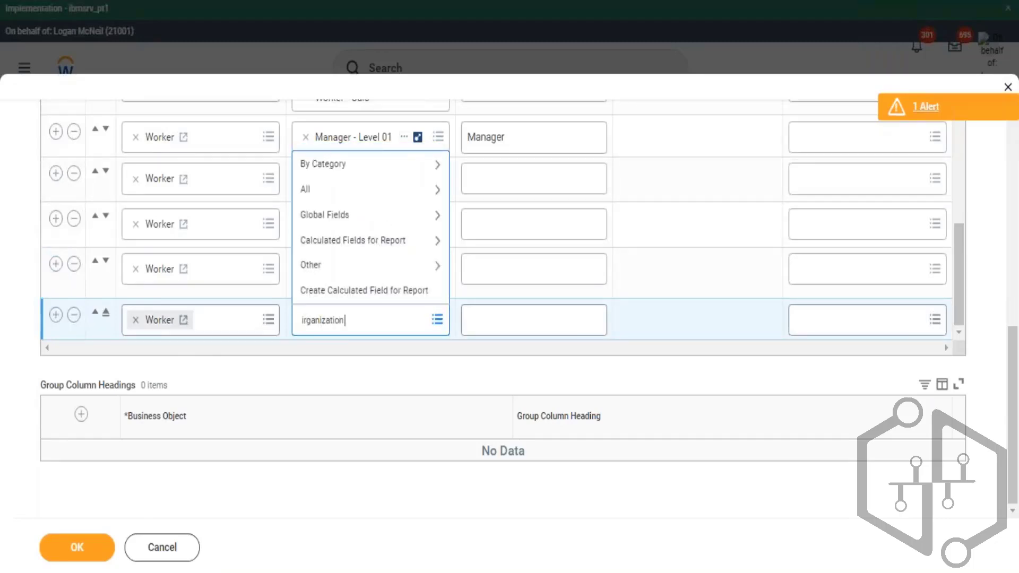
key("ctrl+a")
key("BackSpace")
type("organization assignme")
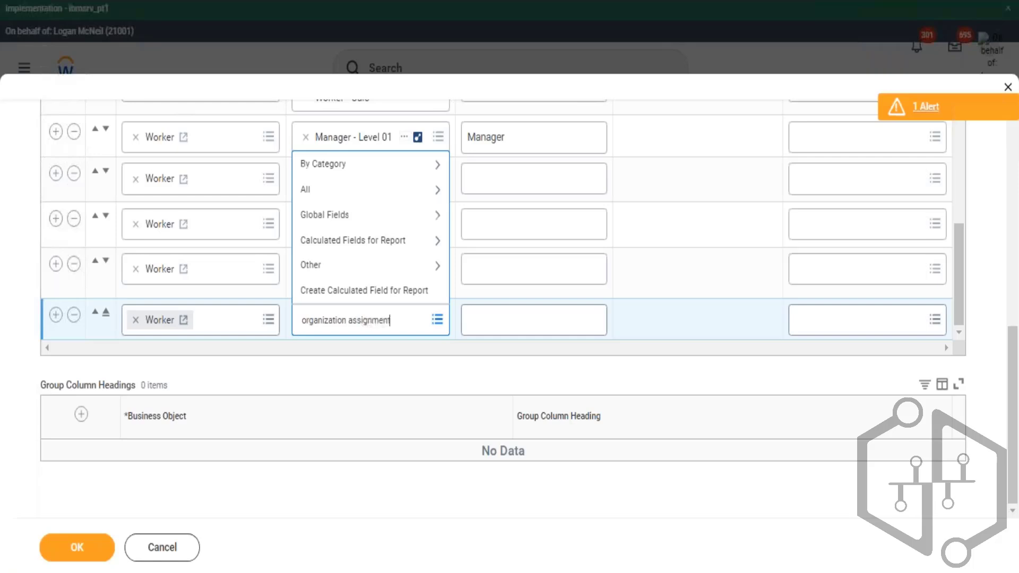
key("Return")
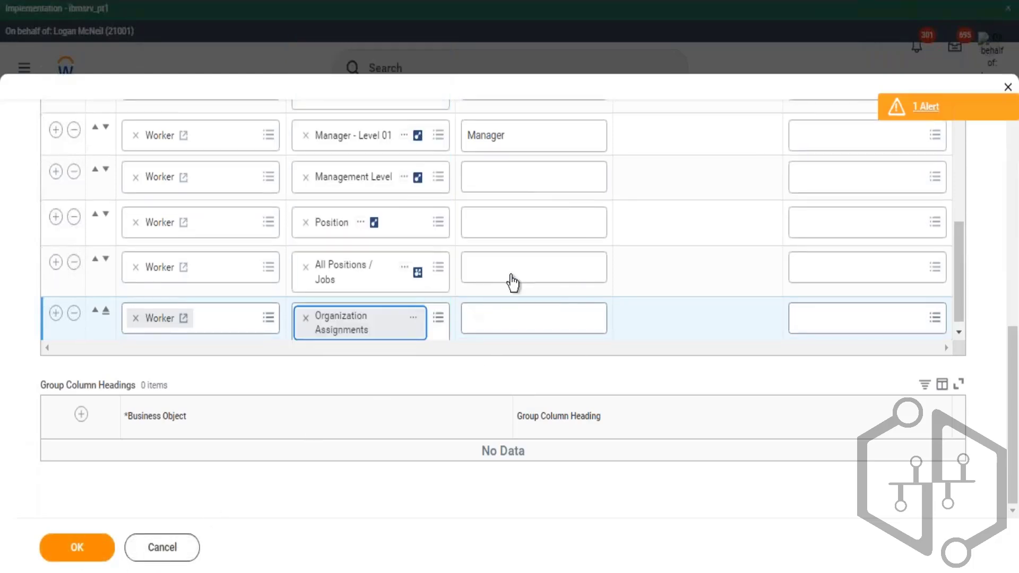
left_click(670, 227)
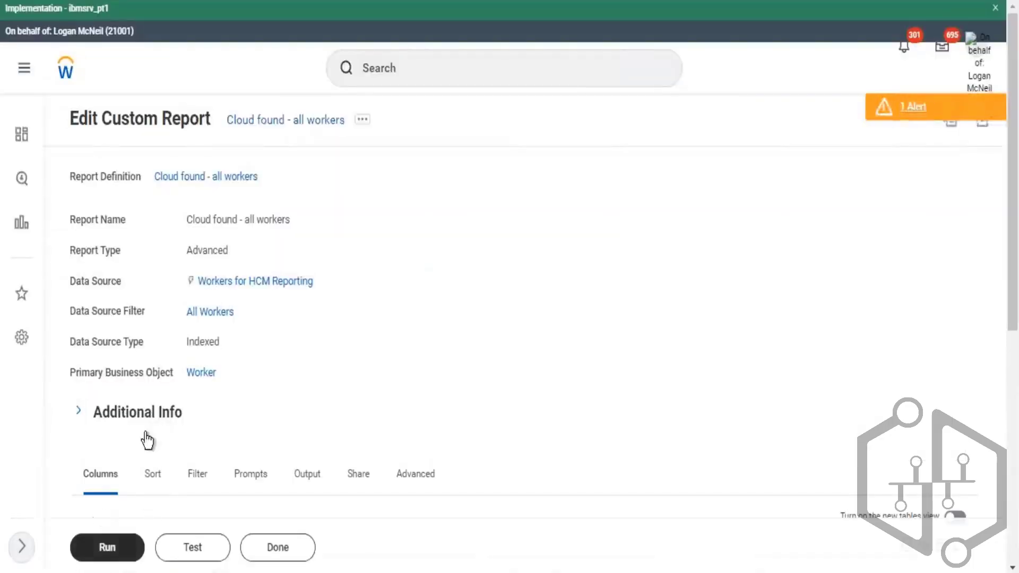
- Run the report with the default prompt values
left_click(107, 547)
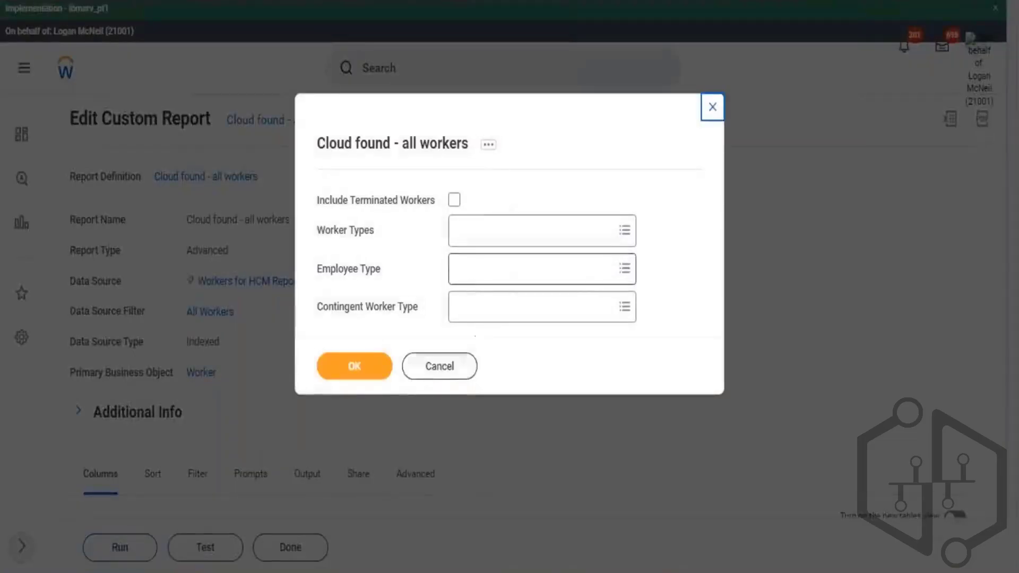
left_click(377, 369)
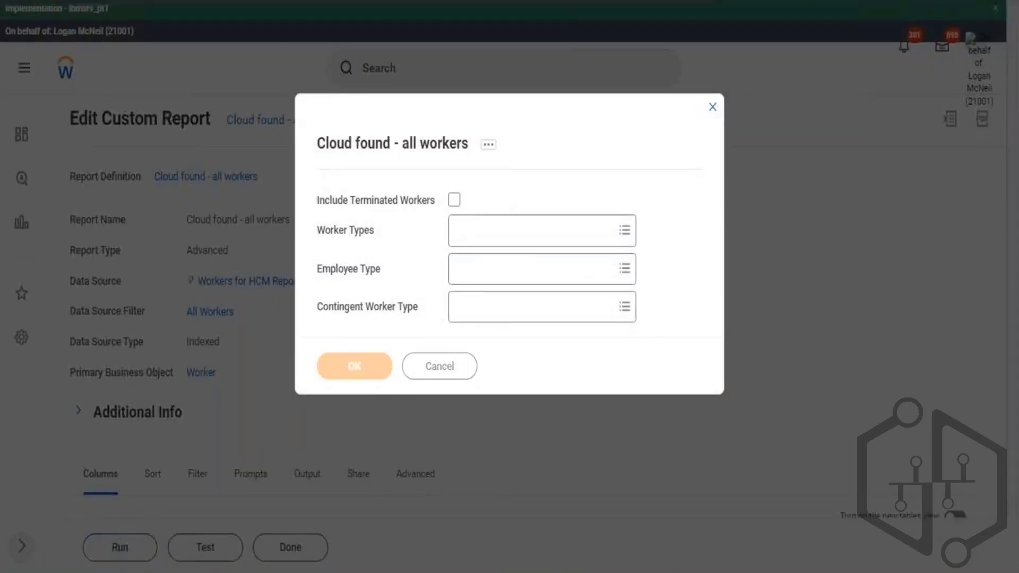
scroll(394, 494, "down", 1)
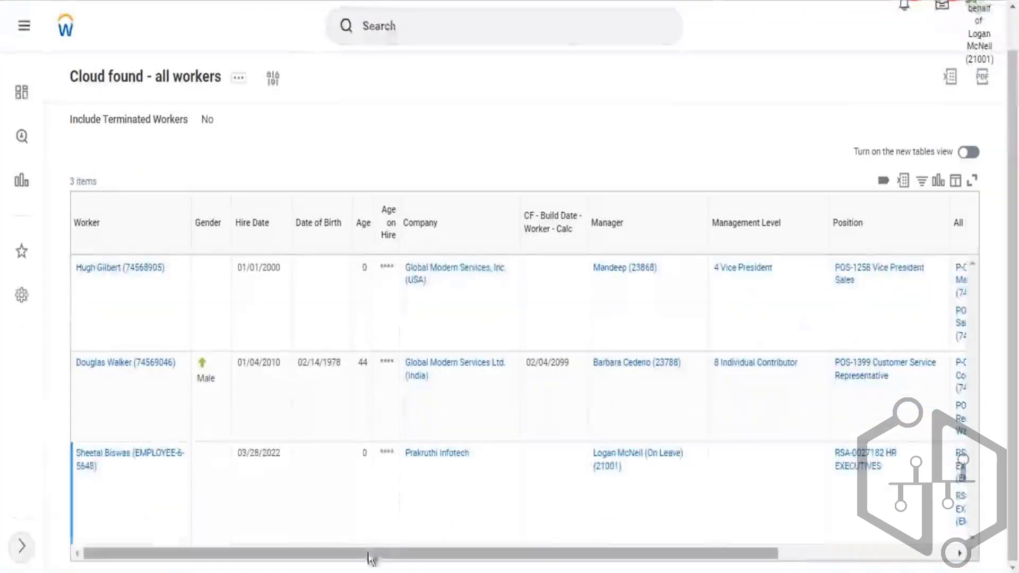
- Examine the Organization Assignments column values for each worker in the report output
left_click_drag(370, 558, 545, 559)
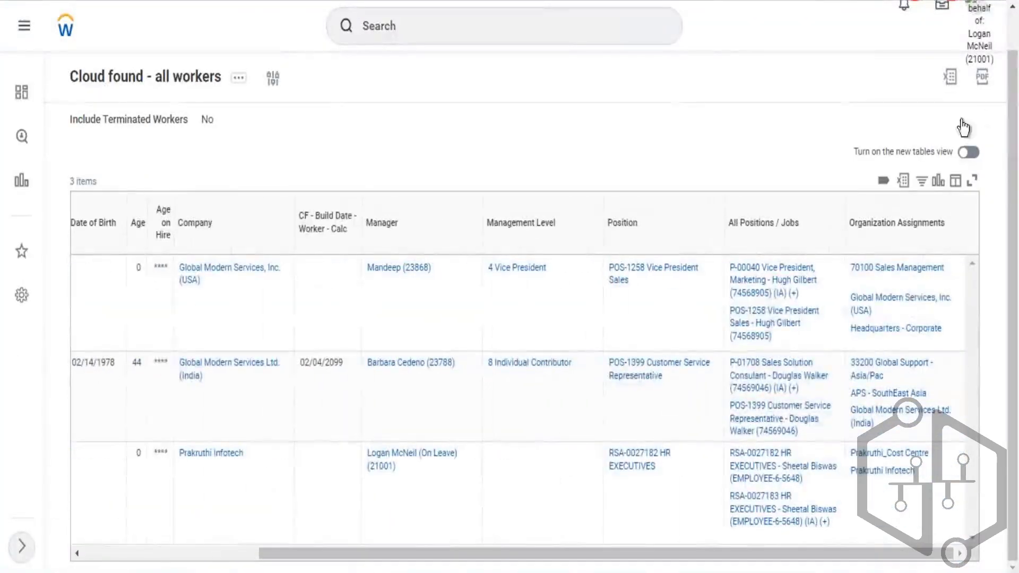
mouse_move(875, 282)
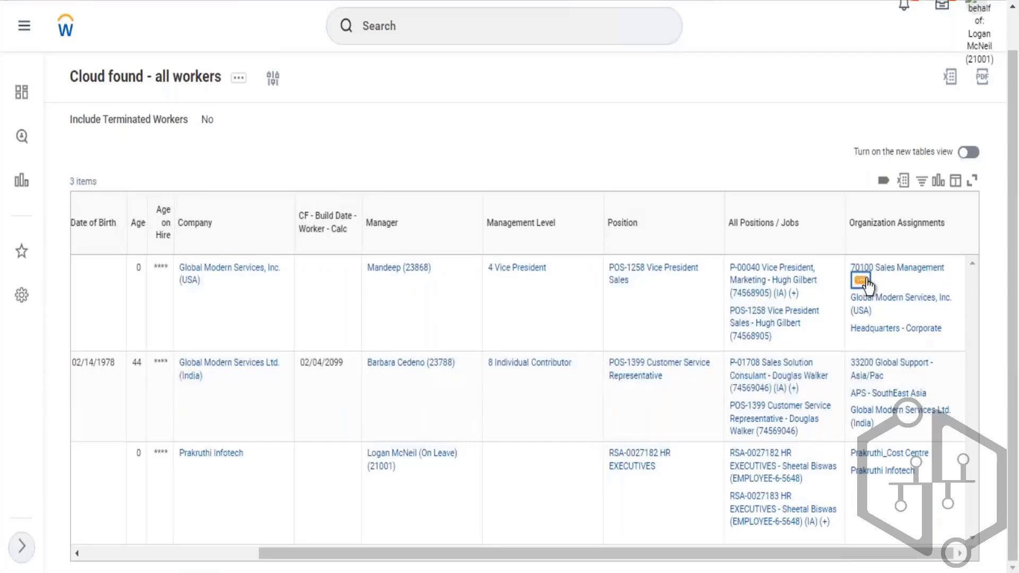
left_click(861, 280)
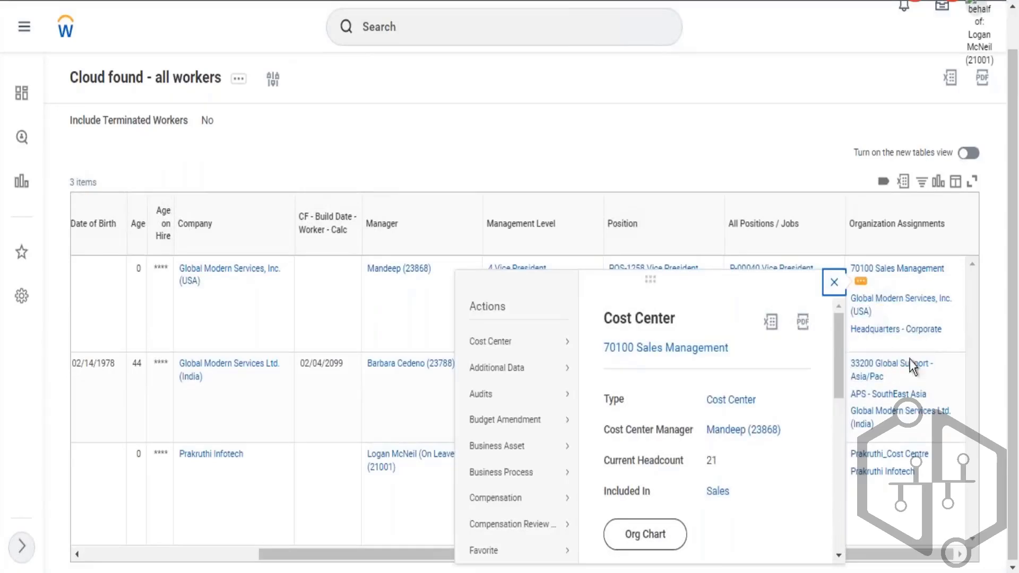
left_click(833, 183)
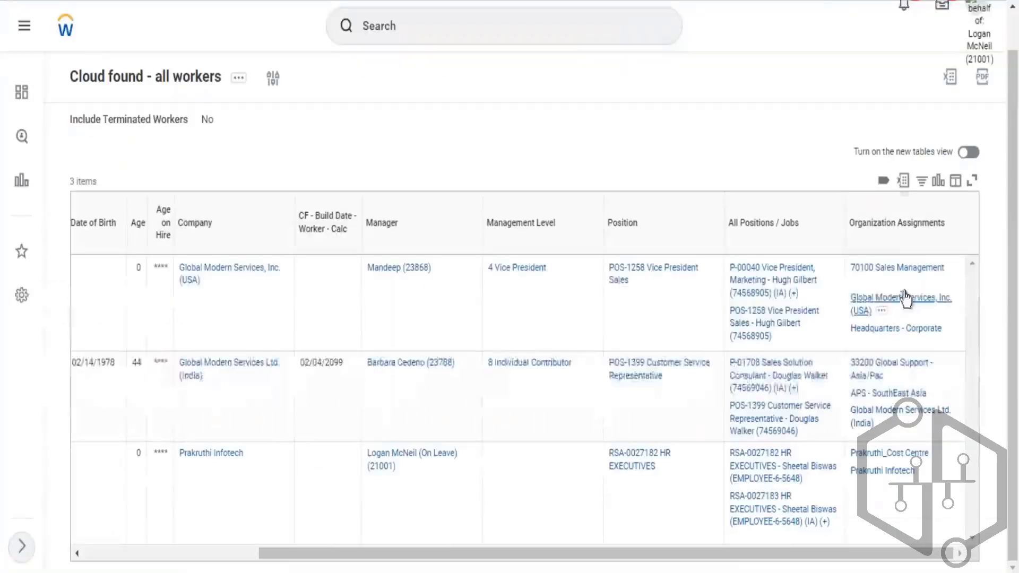
left_click_drag(849, 223, 950, 231)
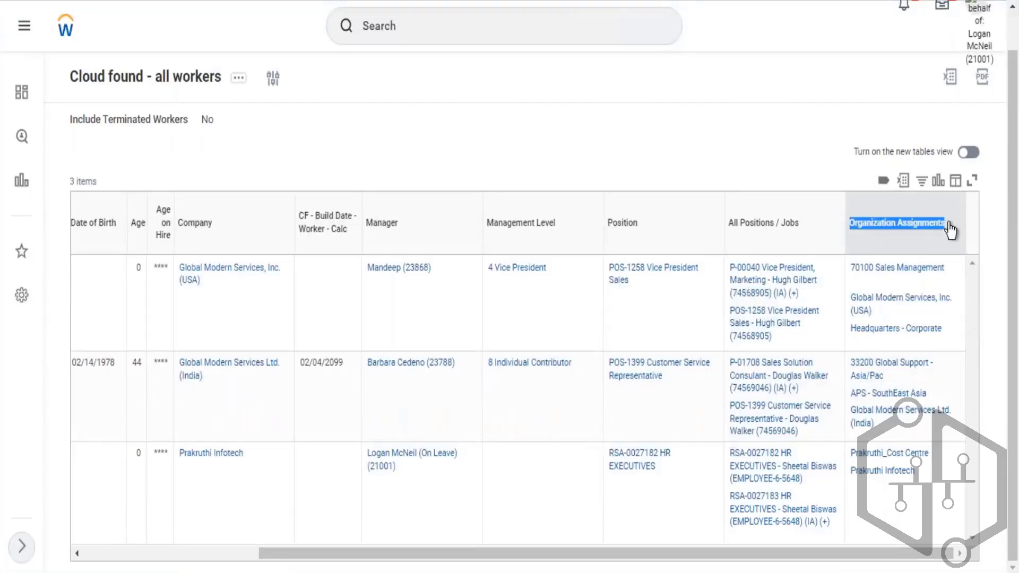
left_click(897, 223)
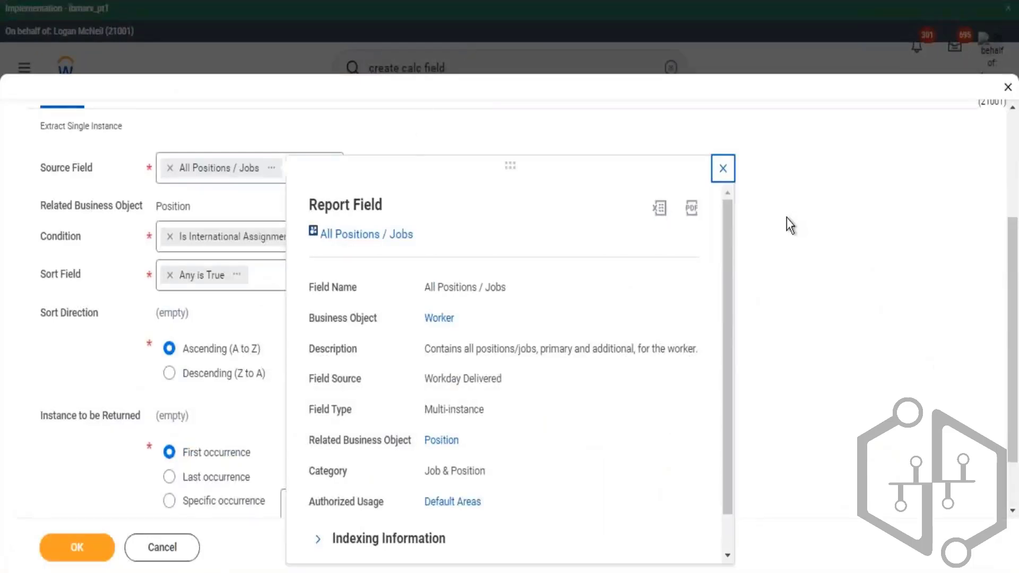
- Review the calculated field's name, Source Field, Condition and Sort Field settings
left_click(786, 218)
left_click(304, 236)
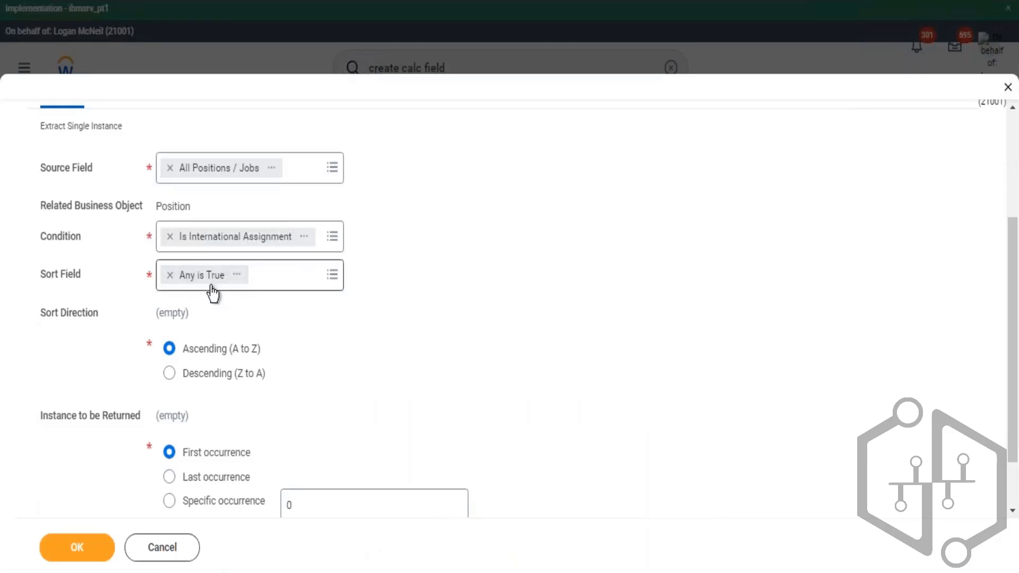
scroll(178, 266, "up", 2)
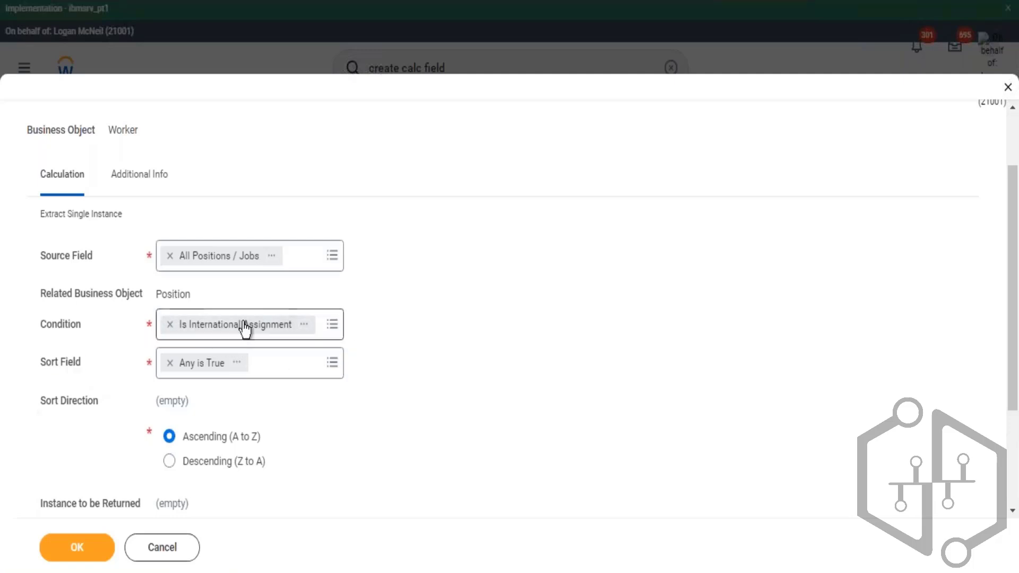
scroll(319, 154, "up", 2)
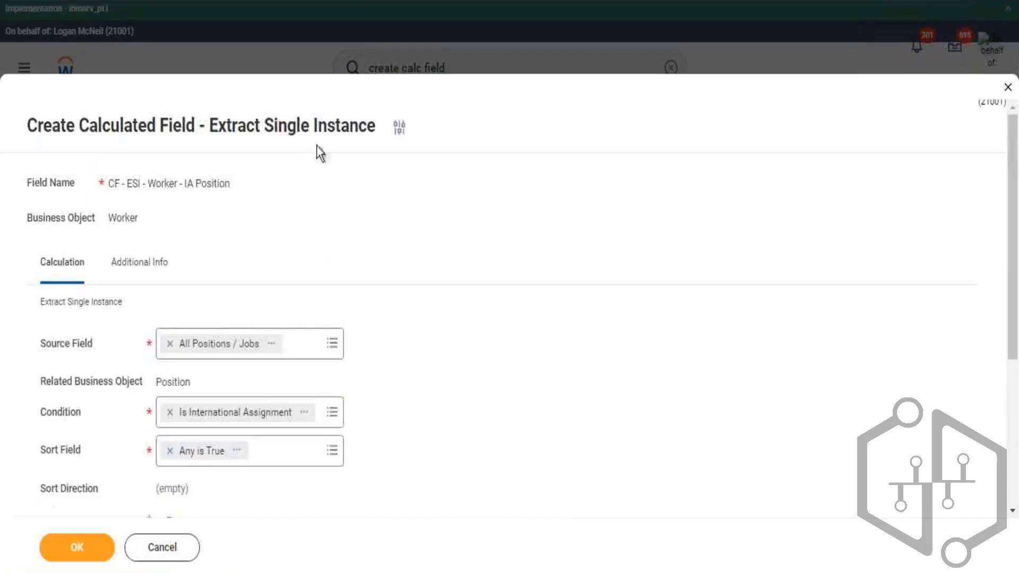
left_click_drag(287, 125, 343, 125)
scroll(208, 427, "down", 3)
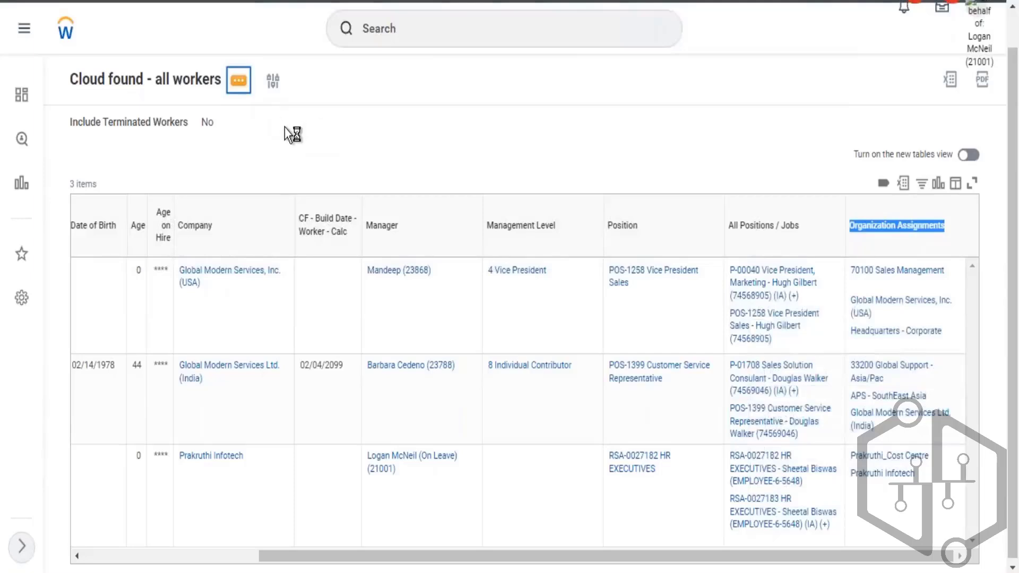
- Reopen the report for editing, insert a new column row, and try searching its business object for action event
mouse_move(303, 125)
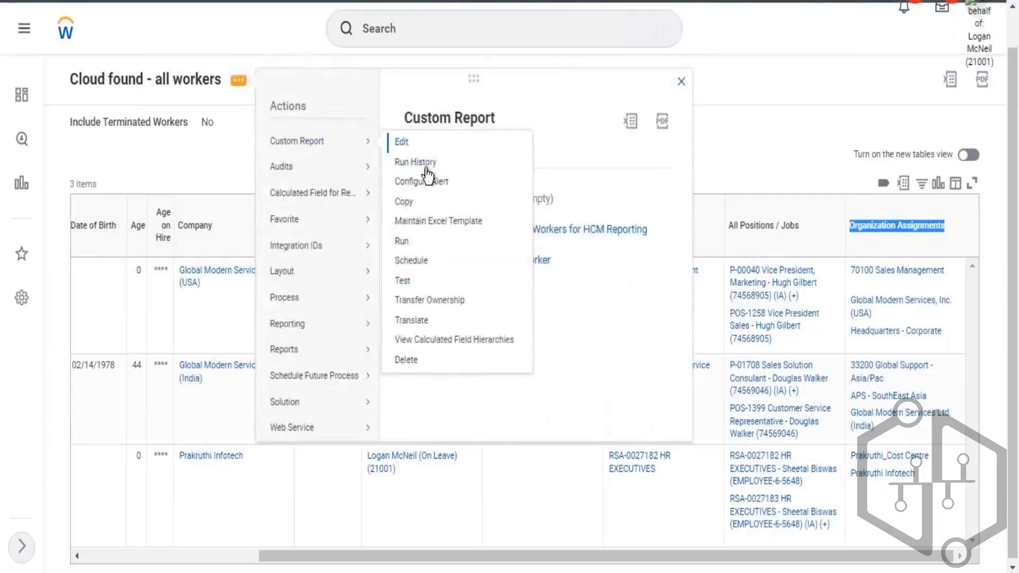
left_click(402, 142)
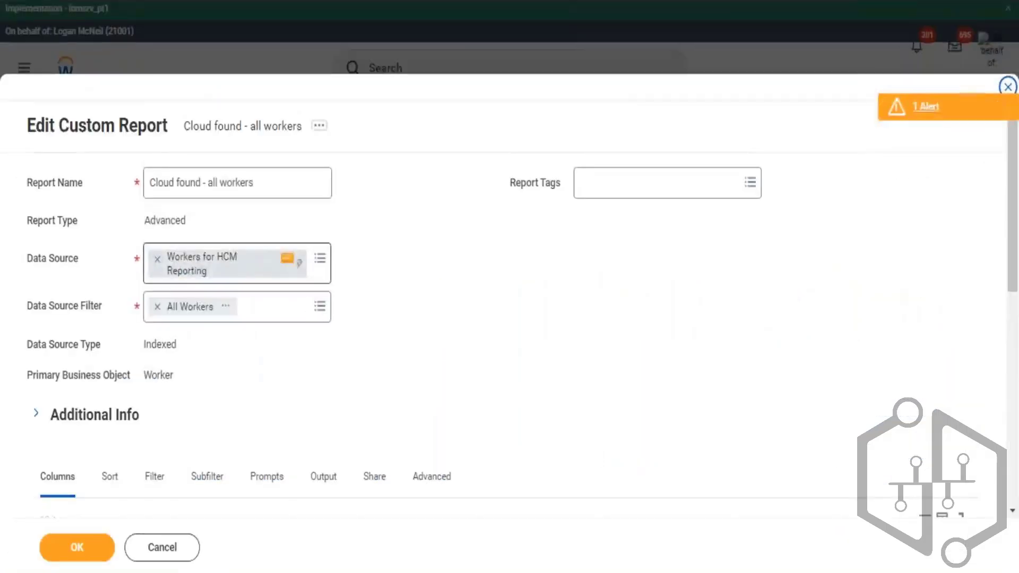
scroll(235, 303, "down", 6)
scroll(208, 387, "down", 5)
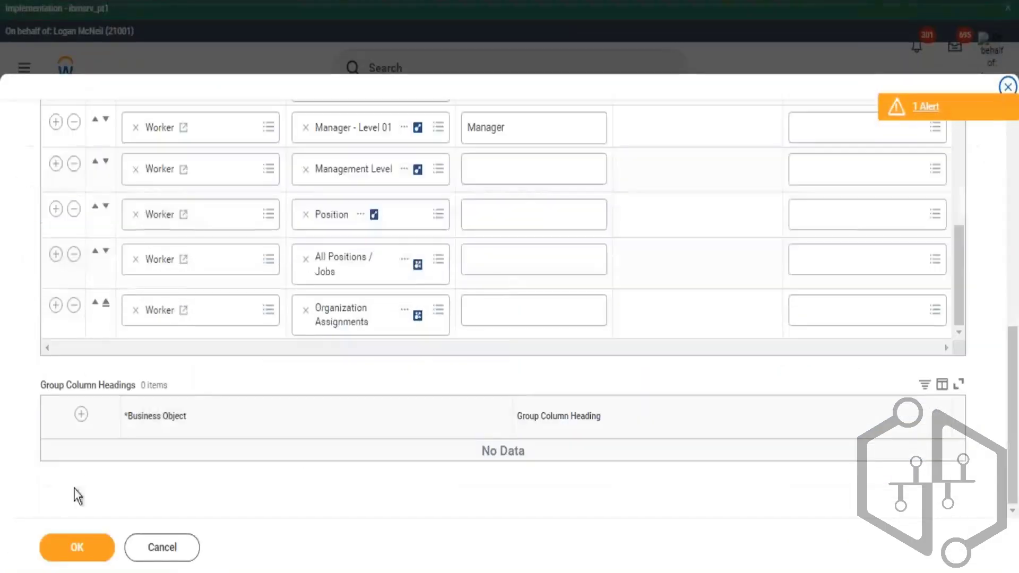
left_click(56, 306)
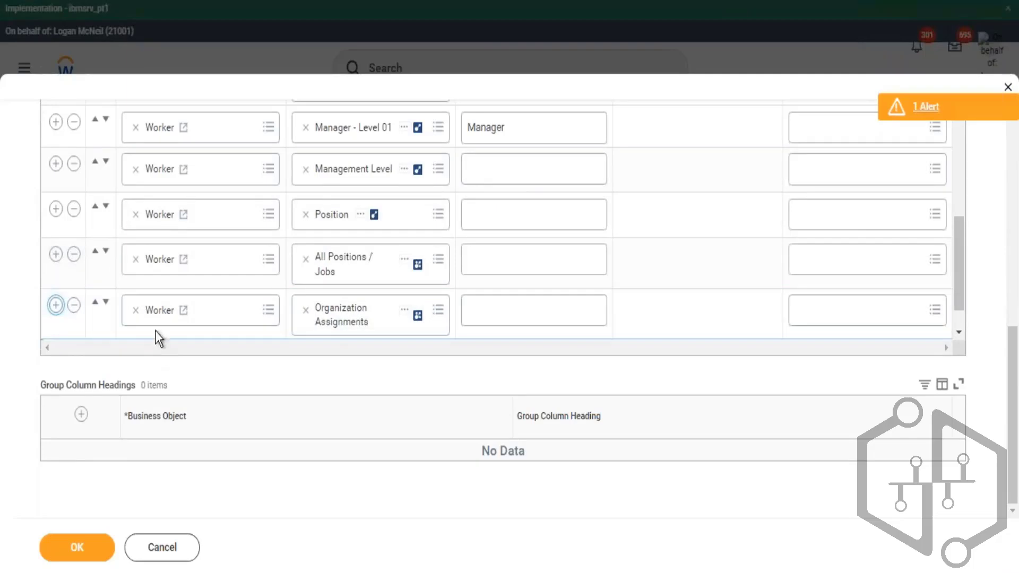
key("BackSpace")
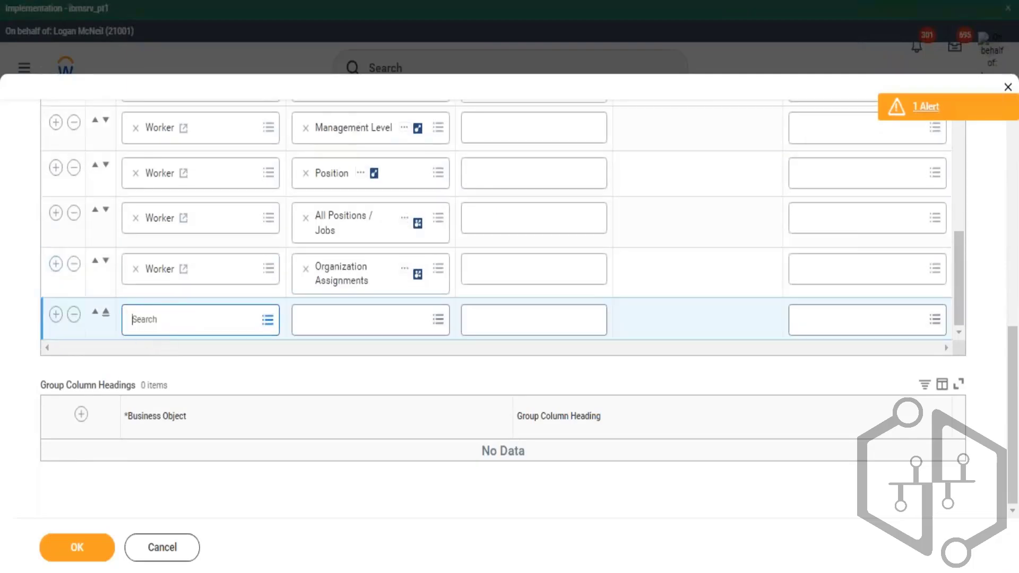
type("action event")
key("Return")
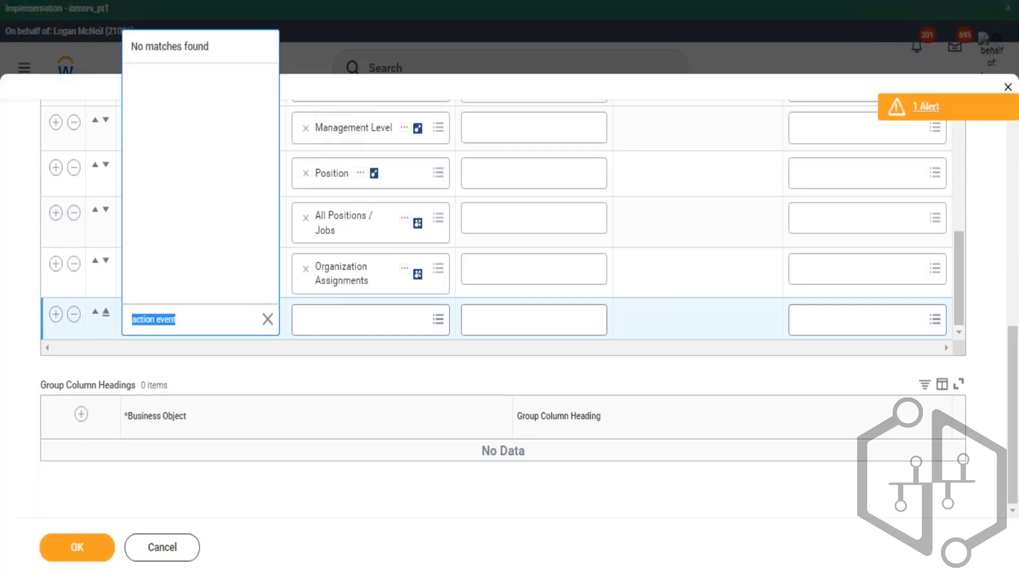
left_click(74, 315)
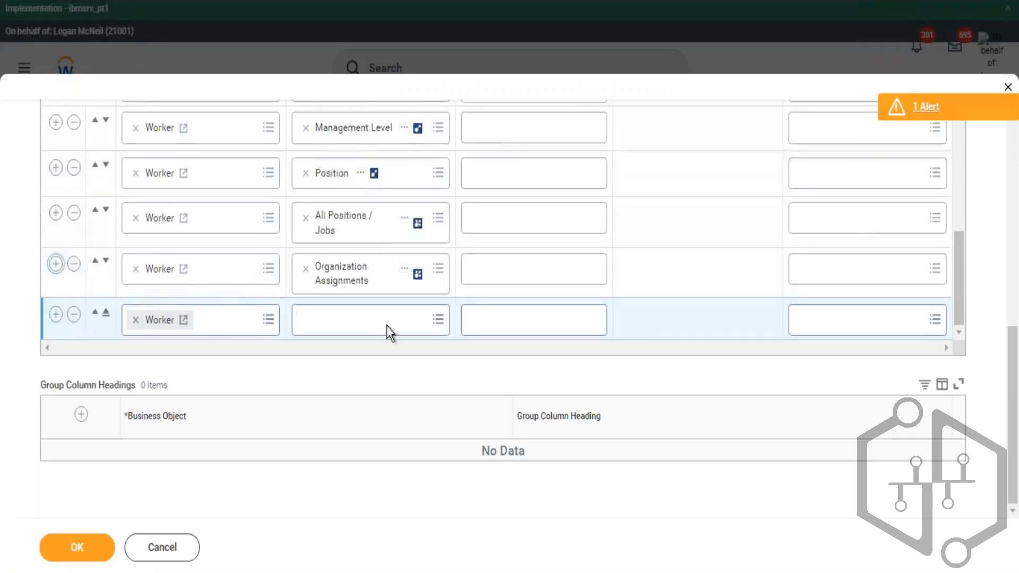
- Search the new Worker row's fields for plan and browse through the matching results
left_click(356, 320)
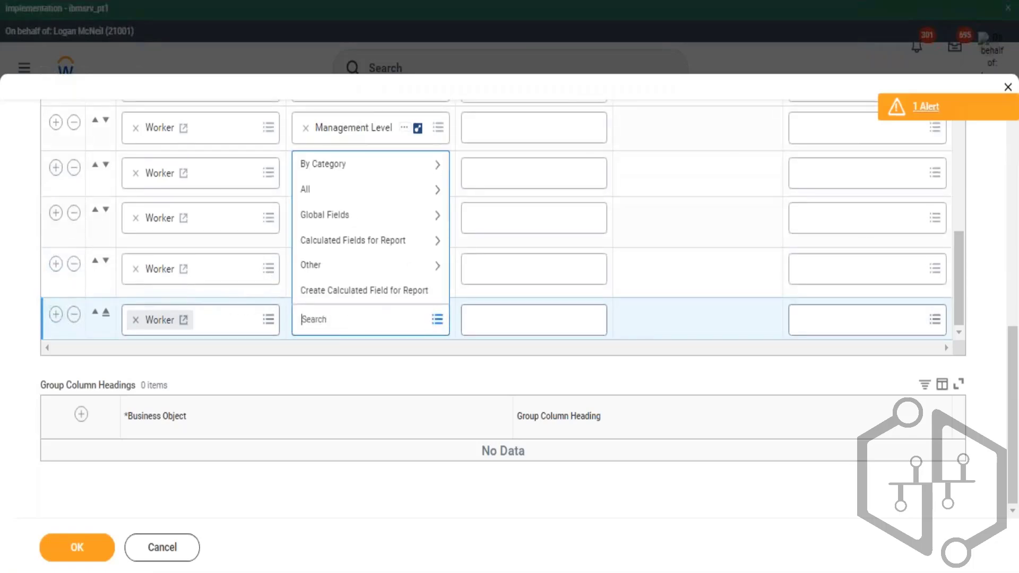
type("plan")
key("Return")
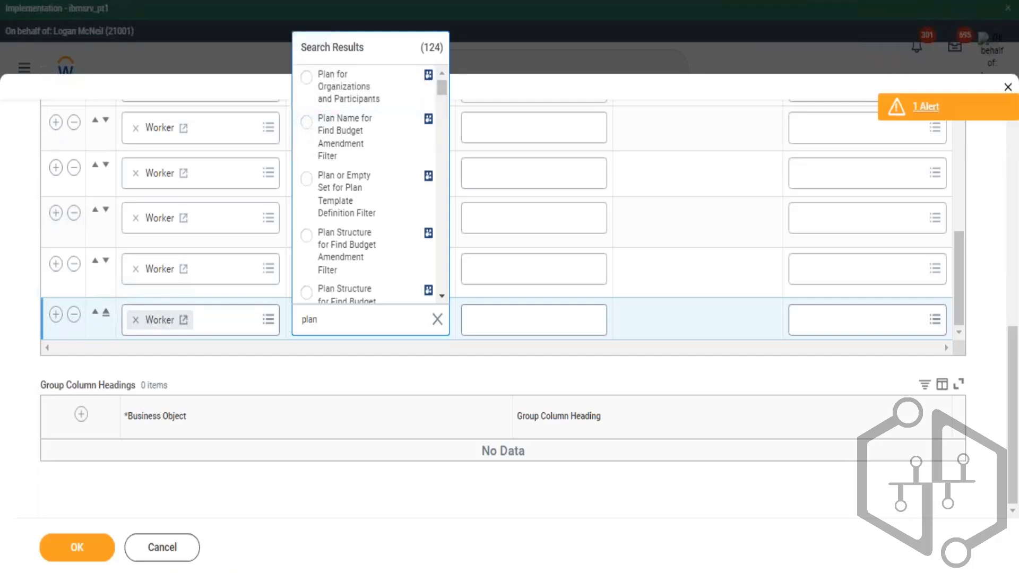
left_click_drag(441, 88, 442, 281)
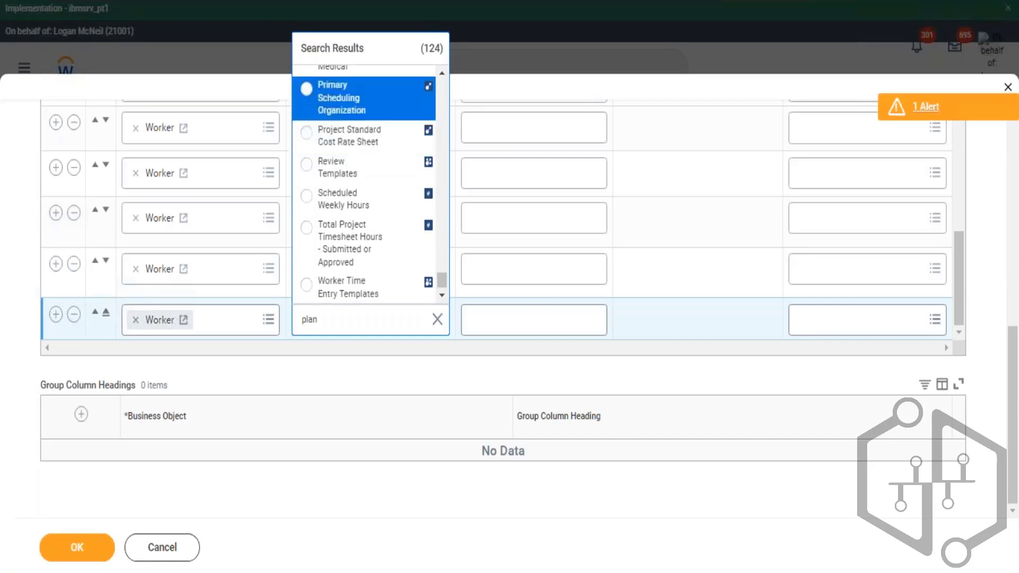
key("Up")
key("Up")
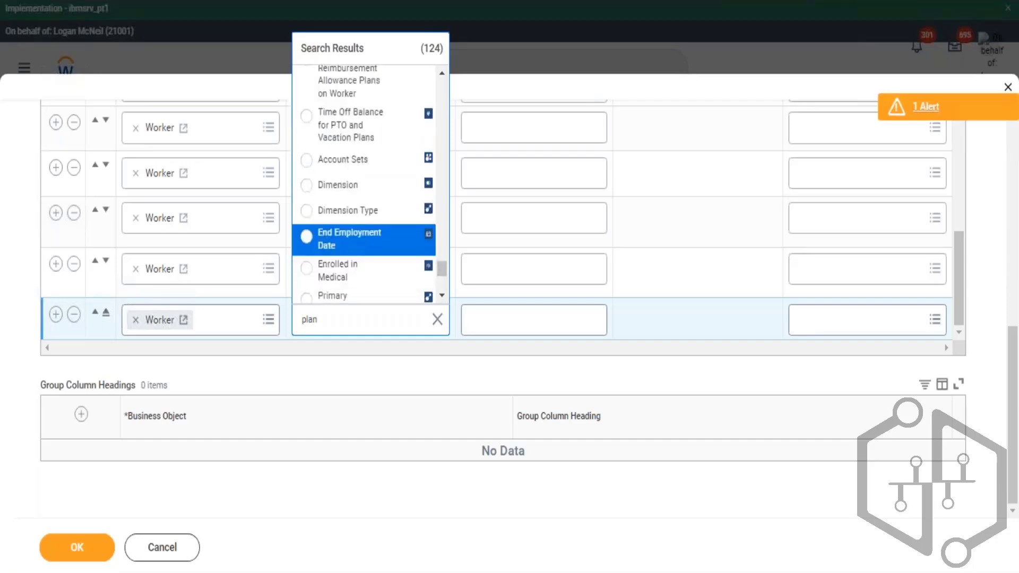
key("Up")
key("Up")
key("Up")
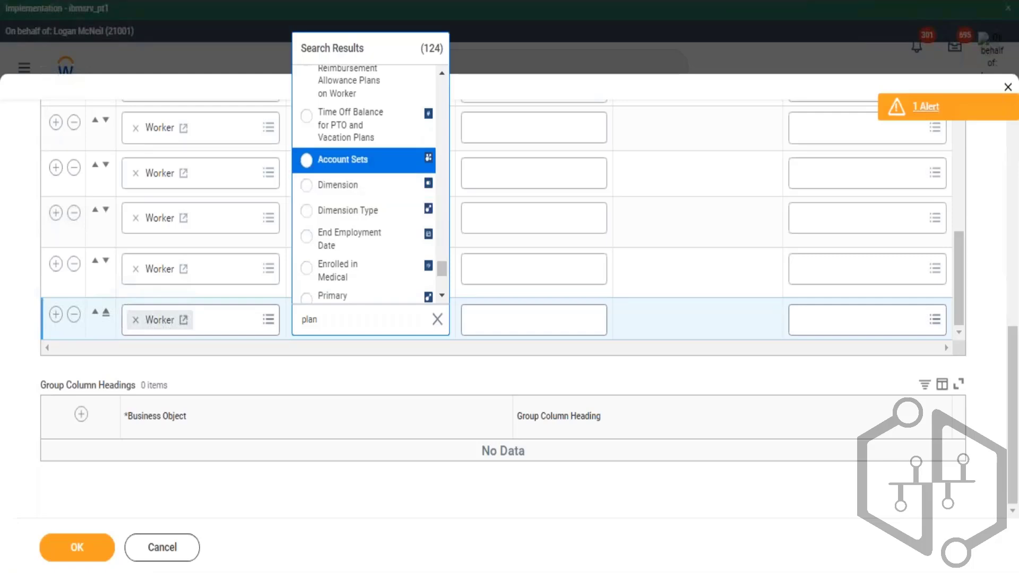
key("Up")
key("Up")
key("Up")
key("Up")
key("Up")
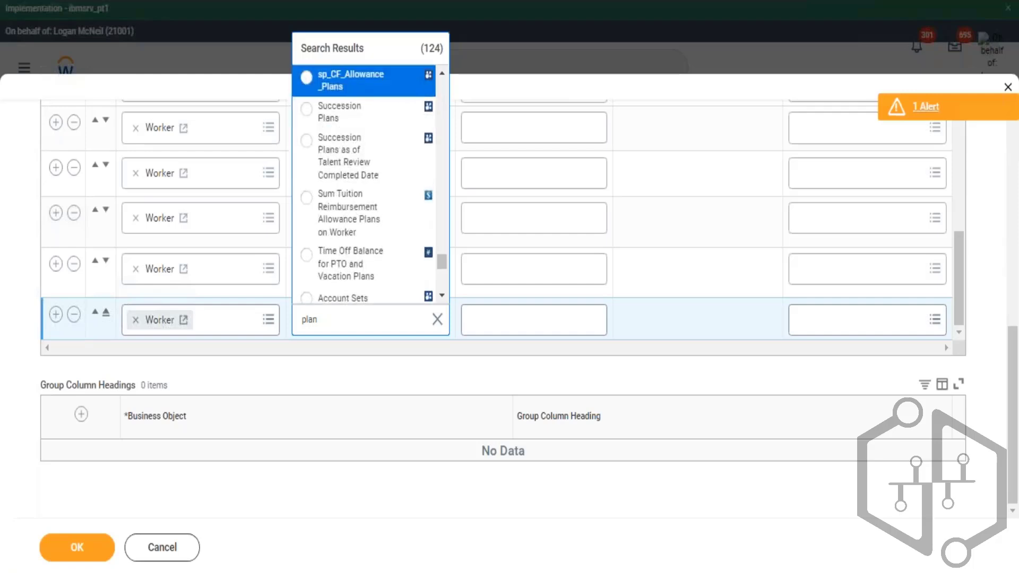
key("Up")
key("Up")
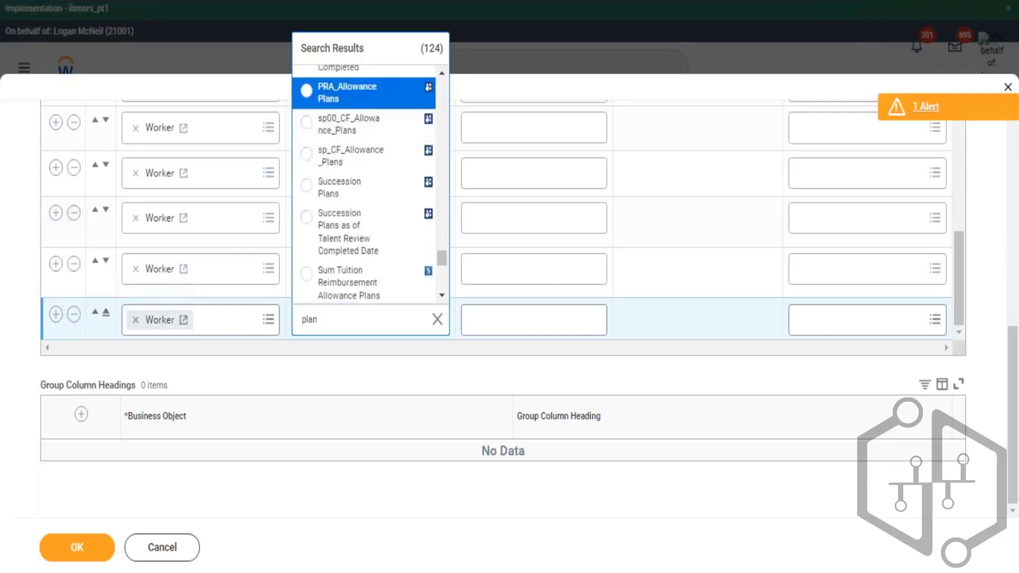
key("Up")
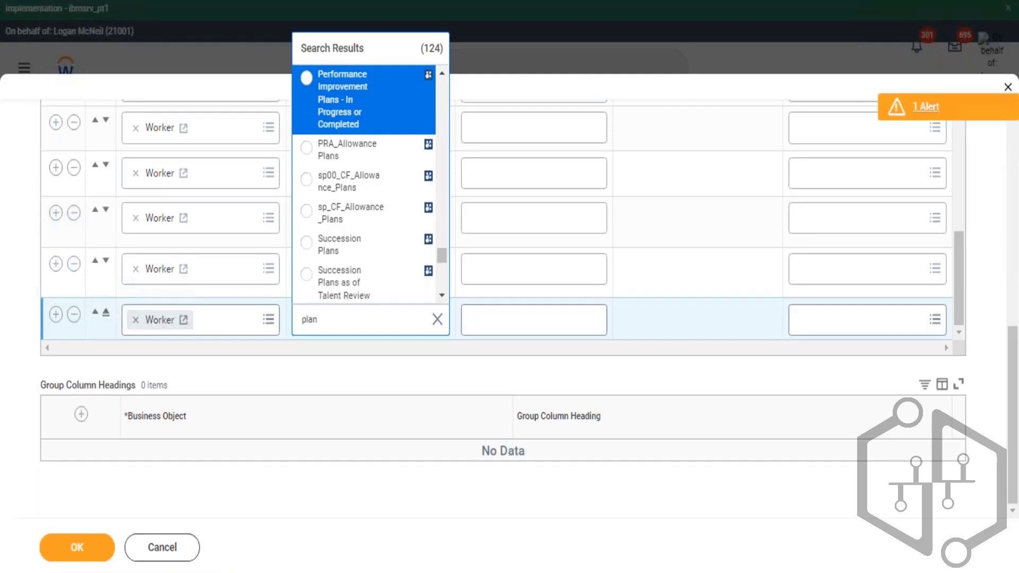
key("Up")
key("Up")
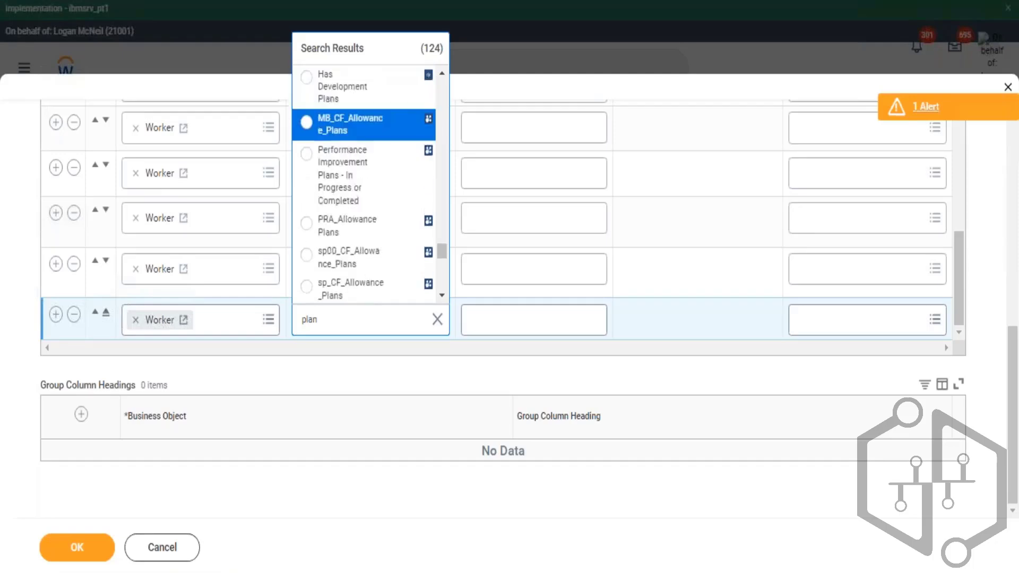
key("Up")
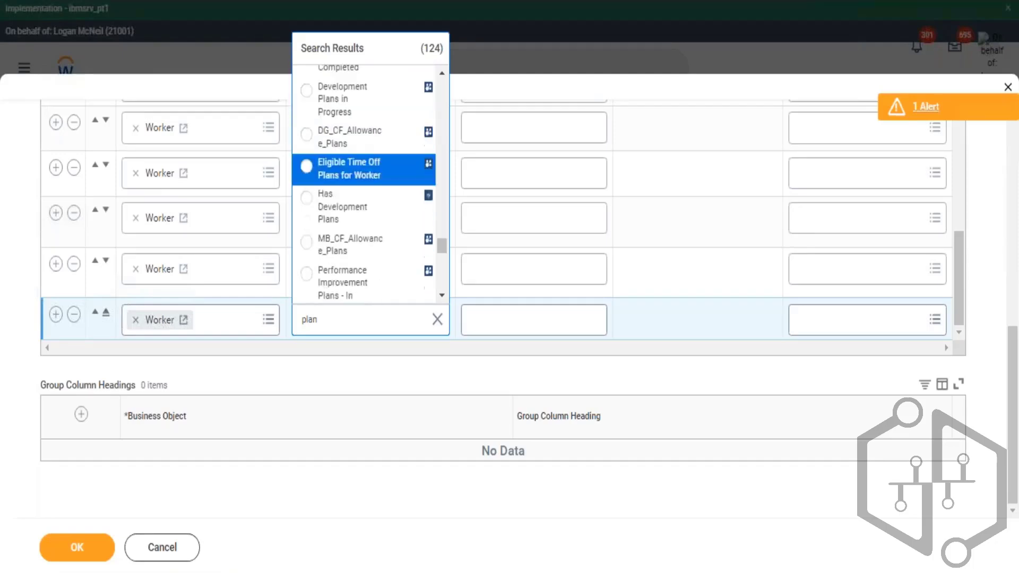
key("Up")
key("Up")
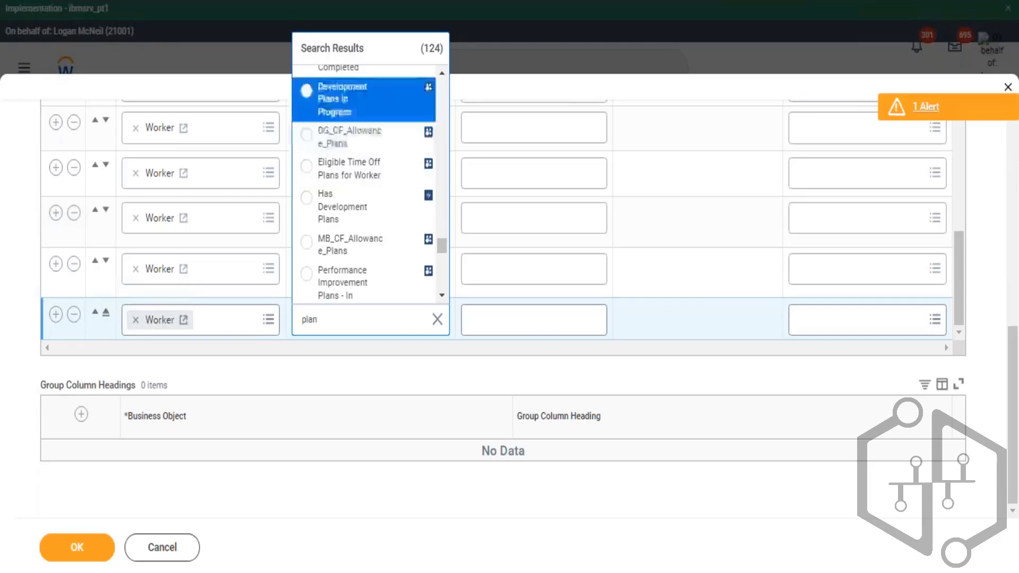
key("Up")
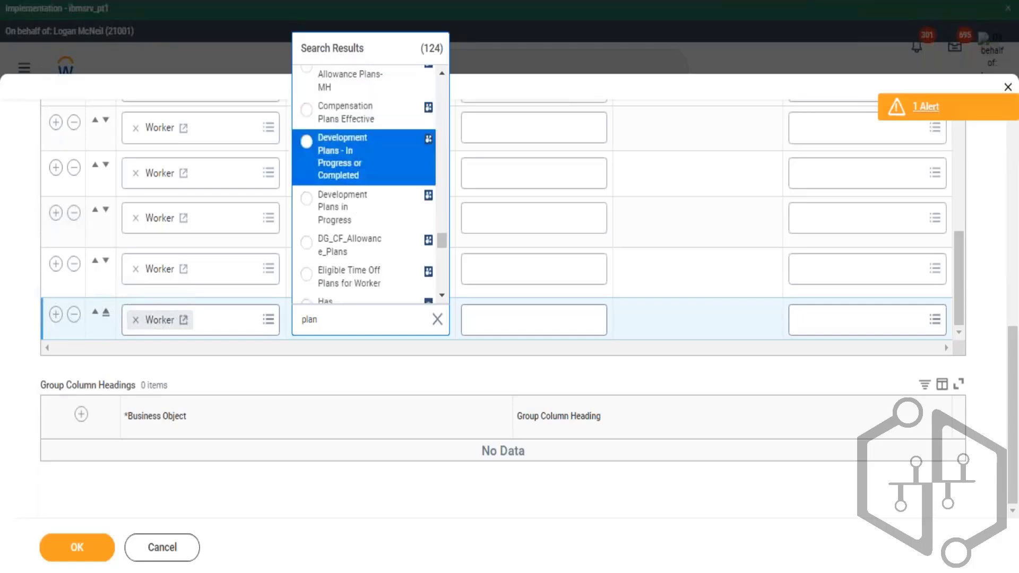
key("Up")
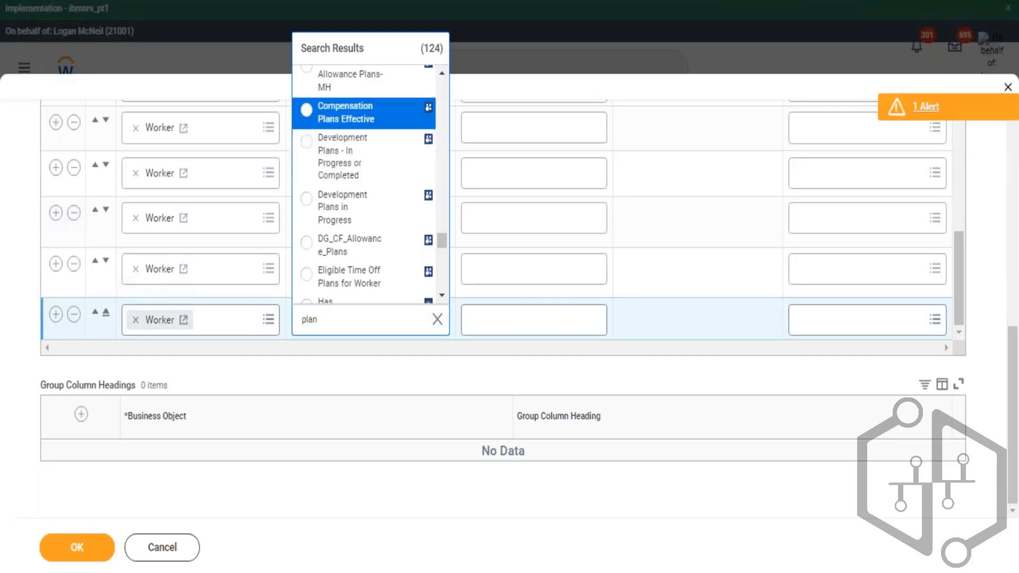
key("Up")
key("Up")
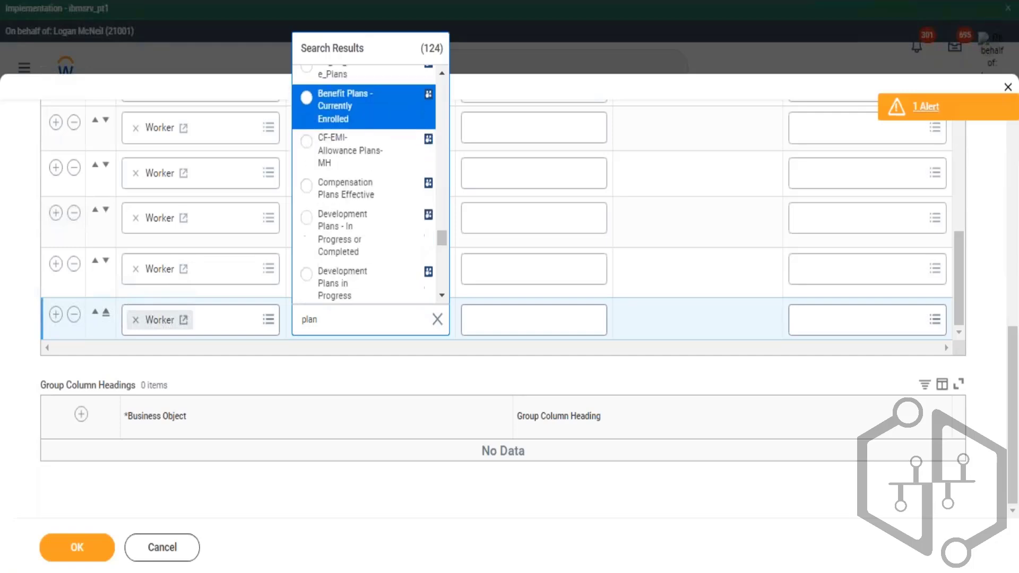
key("Up")
key("Up")
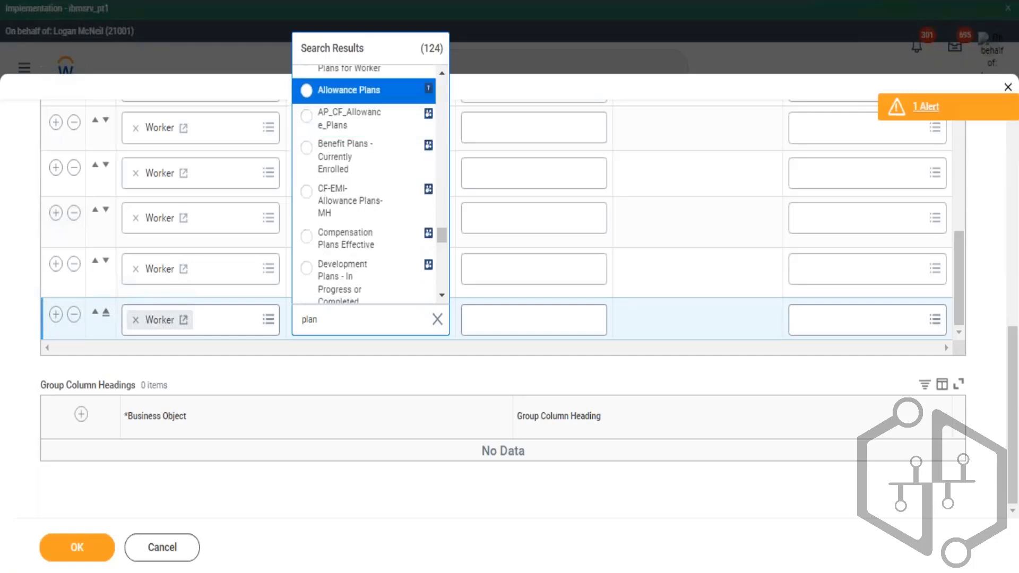
key("Up")
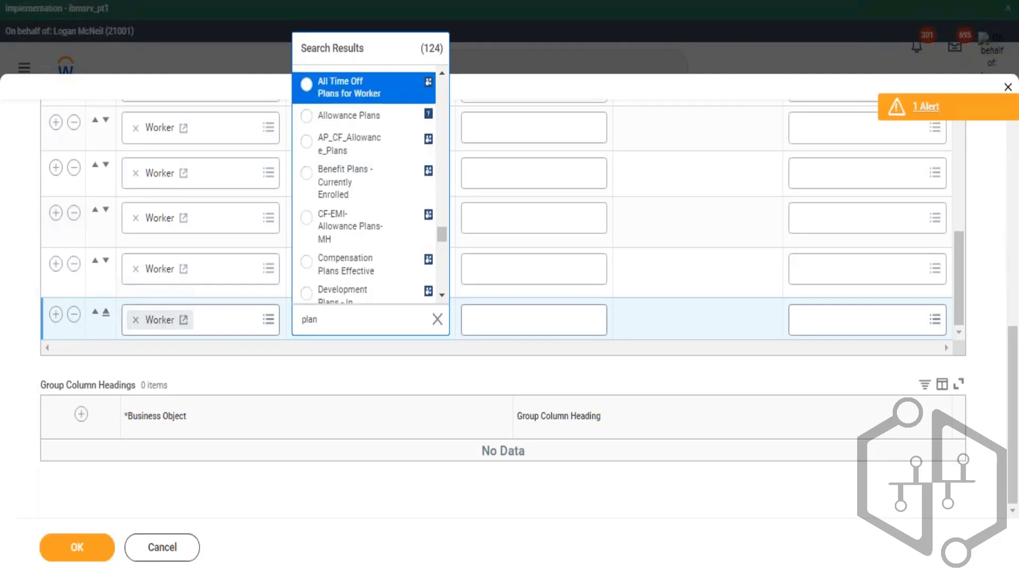
key("Up")
key("Up")
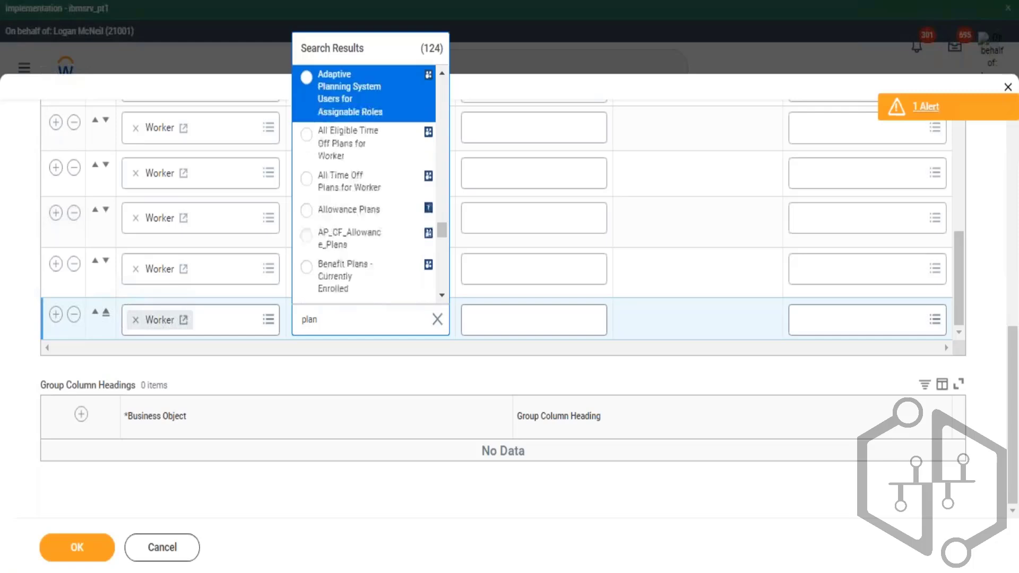
key("Up")
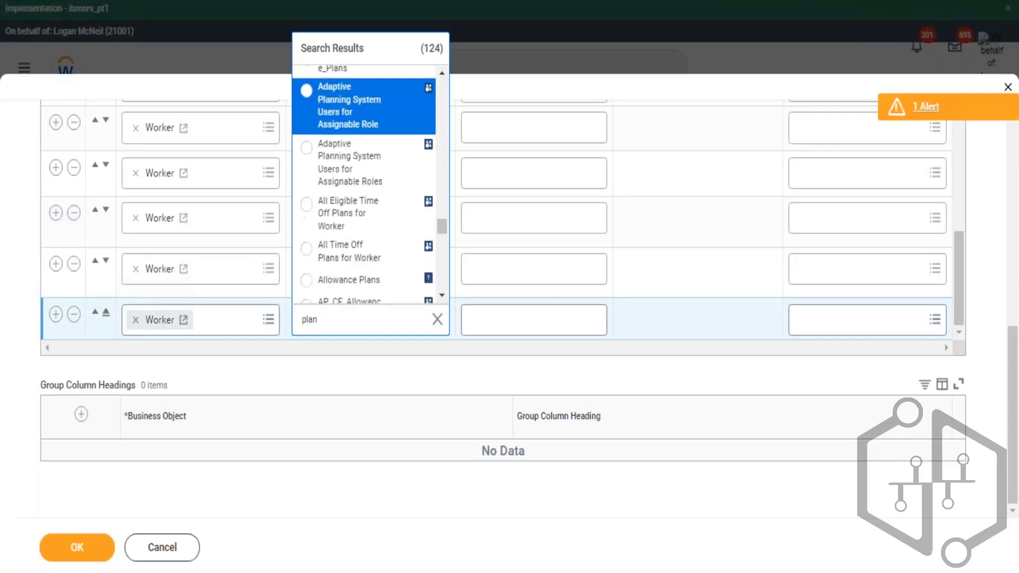
key("Up")
key("Up")
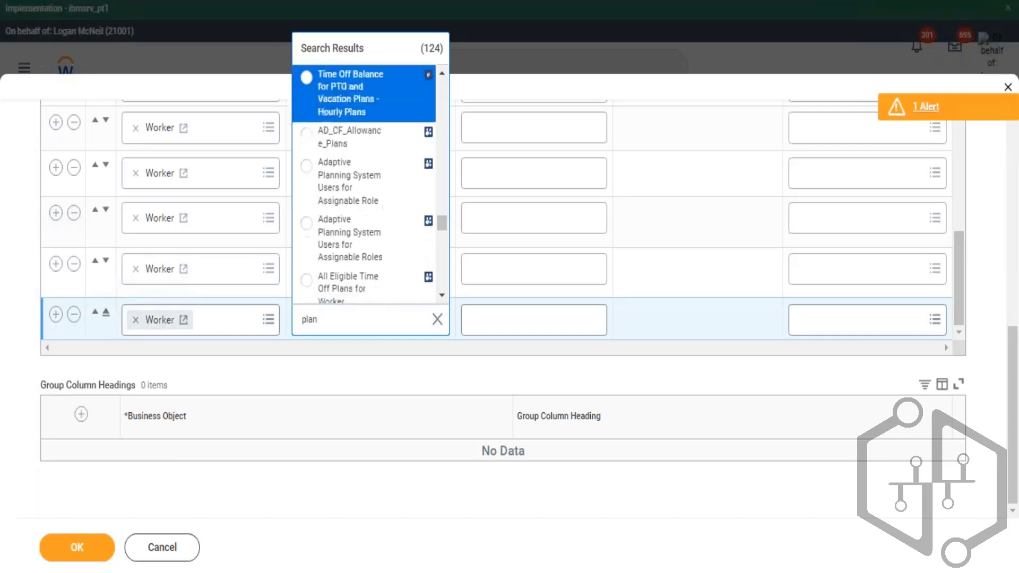
key("Up")
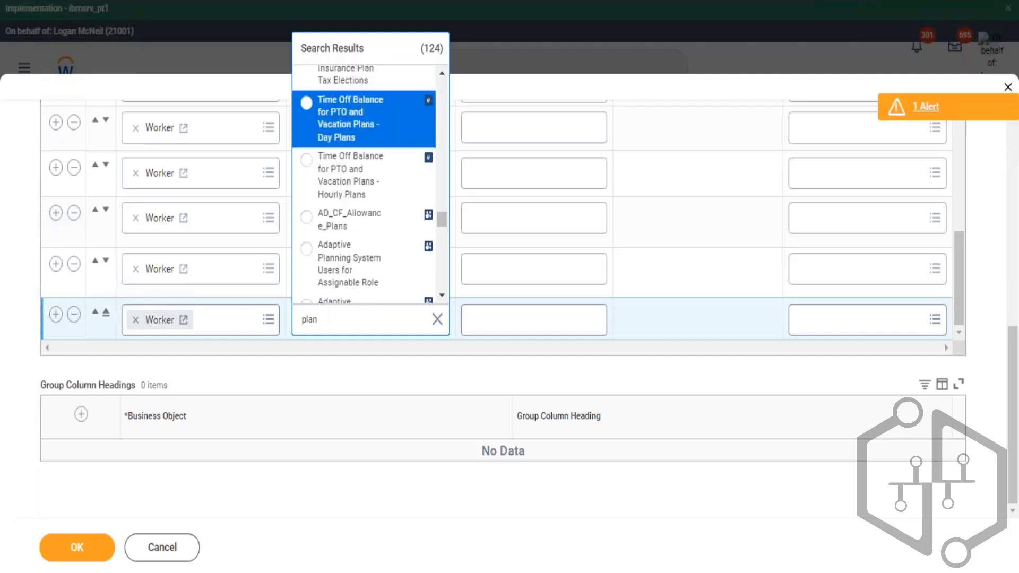
key("Up")
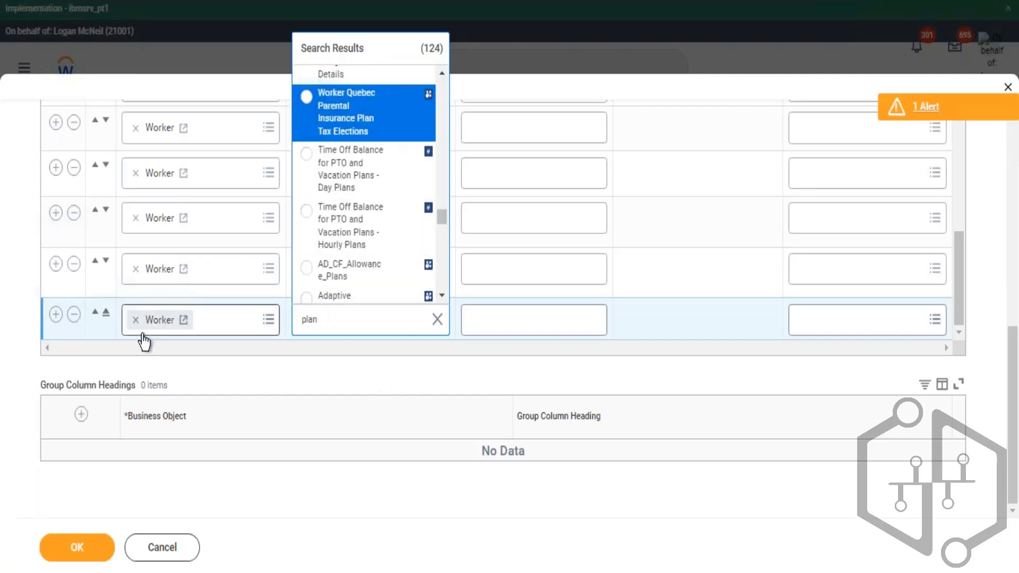
- Change the new row's business object to Staffing History - Approved
key("BackSpace")
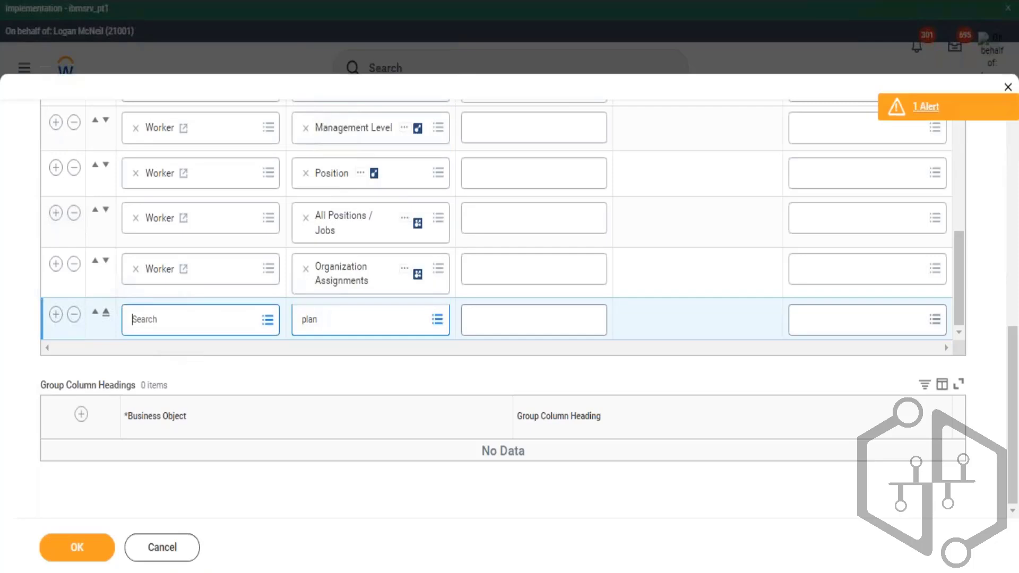
type("busine por")
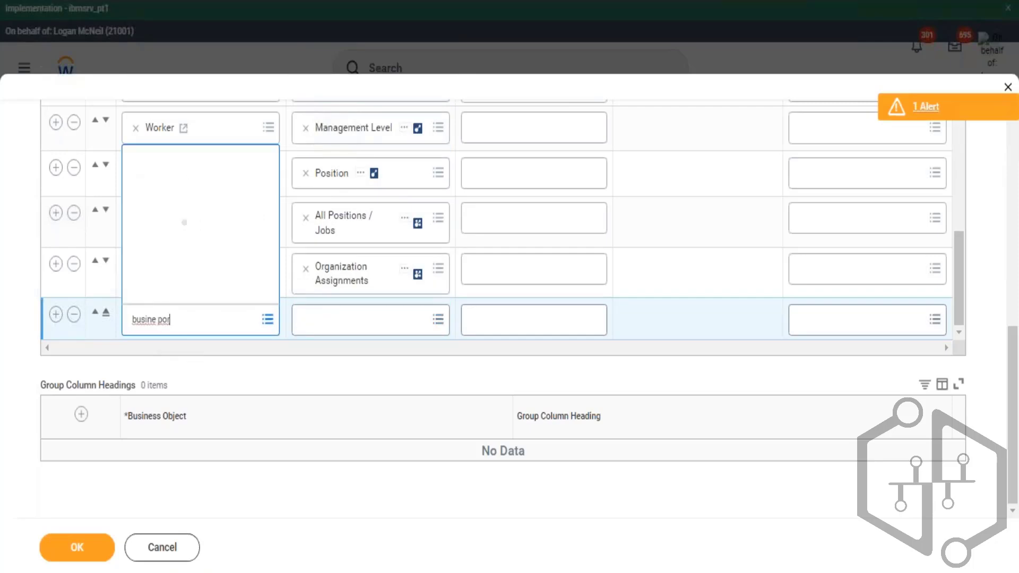
type("staf")
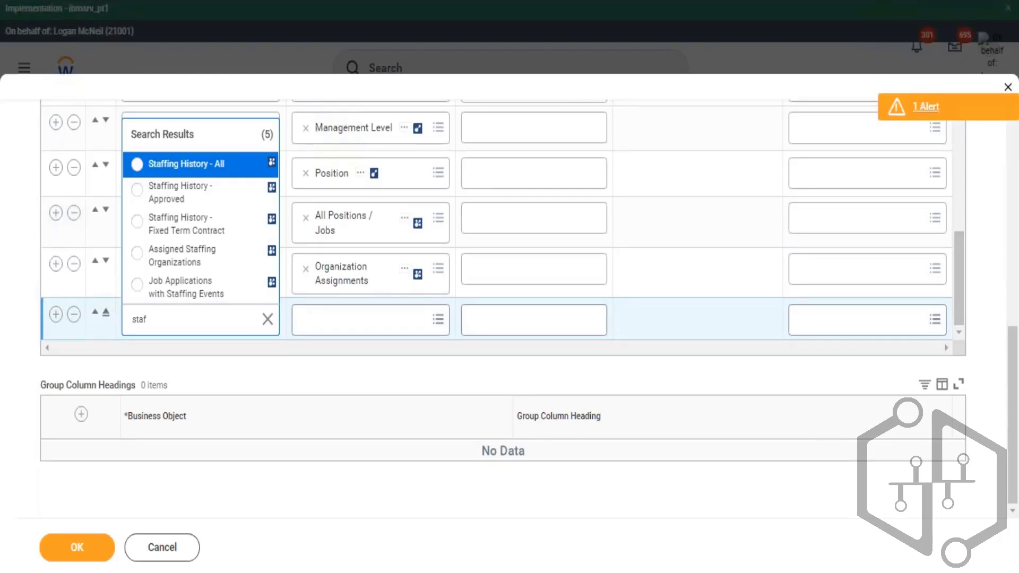
key("Down")
key("Return")
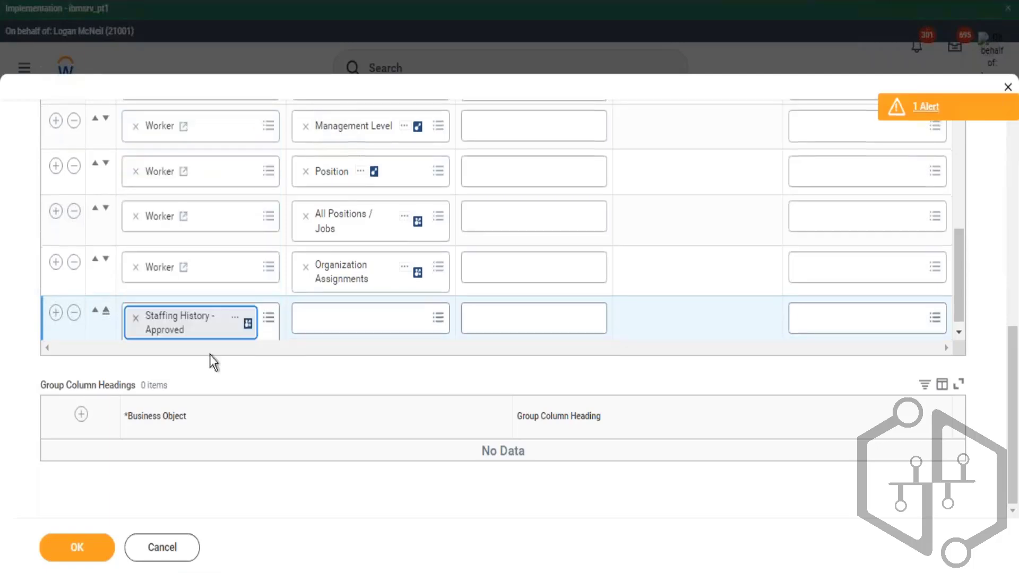
- Insert another Worker row and paste Staffing History - Approved as its field
left_click(342, 325)
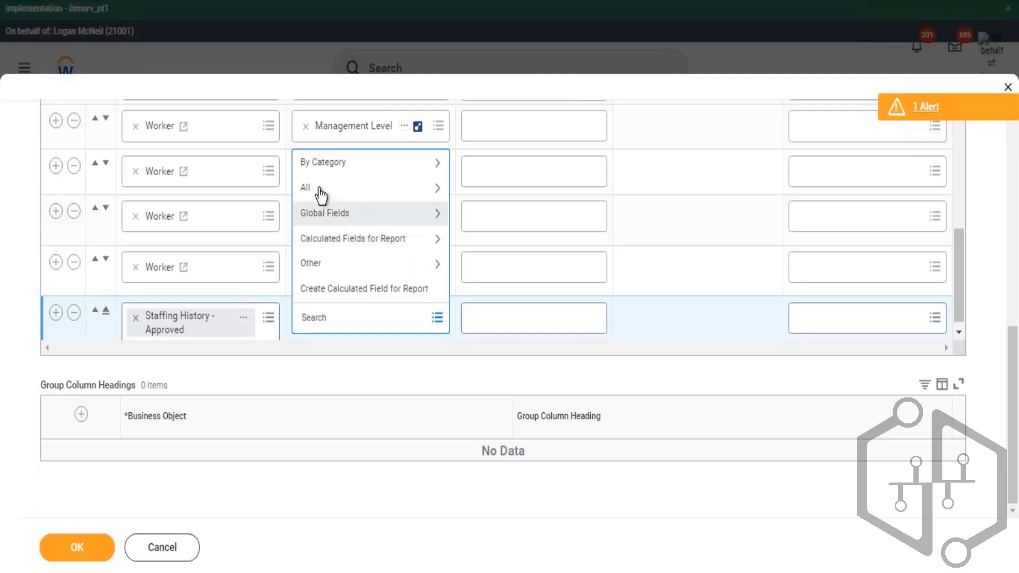
left_click(349, 212)
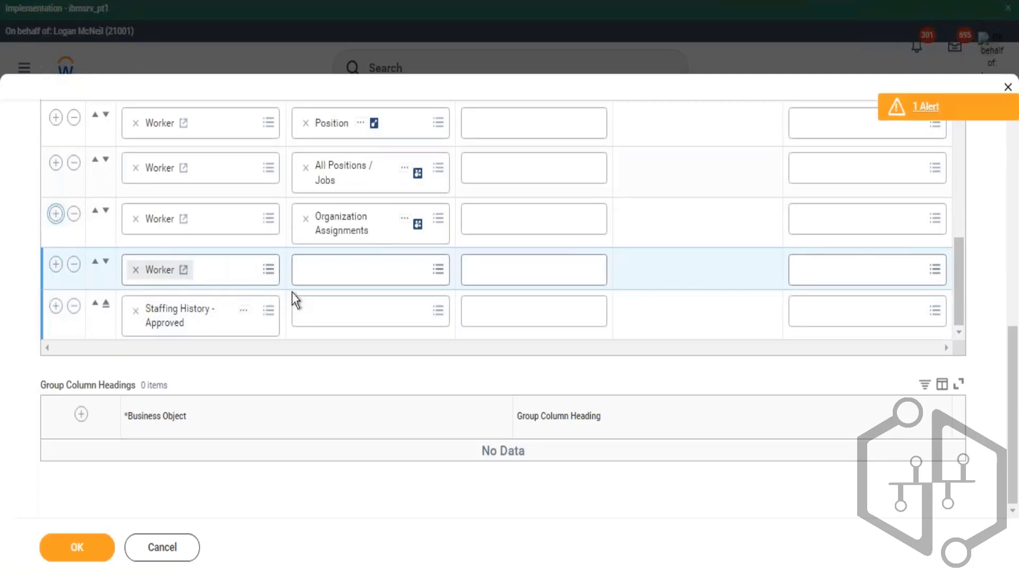
left_click(244, 310)
left_click(282, 375)
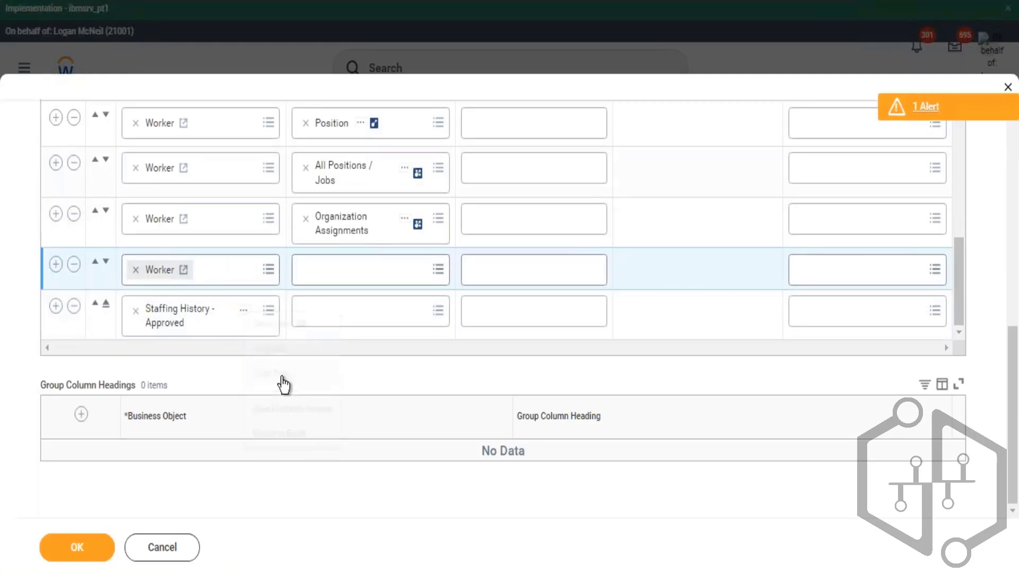
left_click(336, 269)
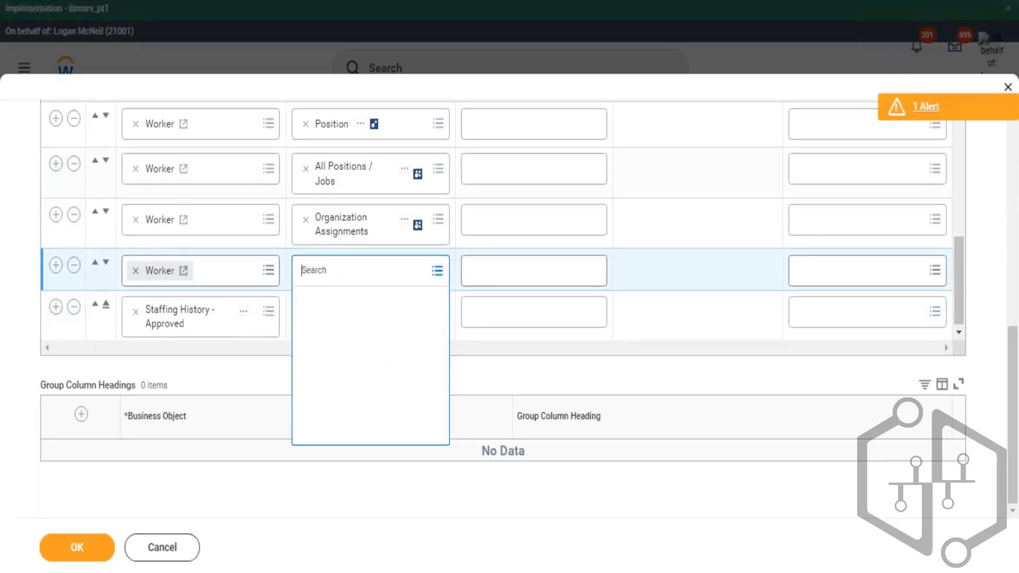
type("Staffing History - Approved")
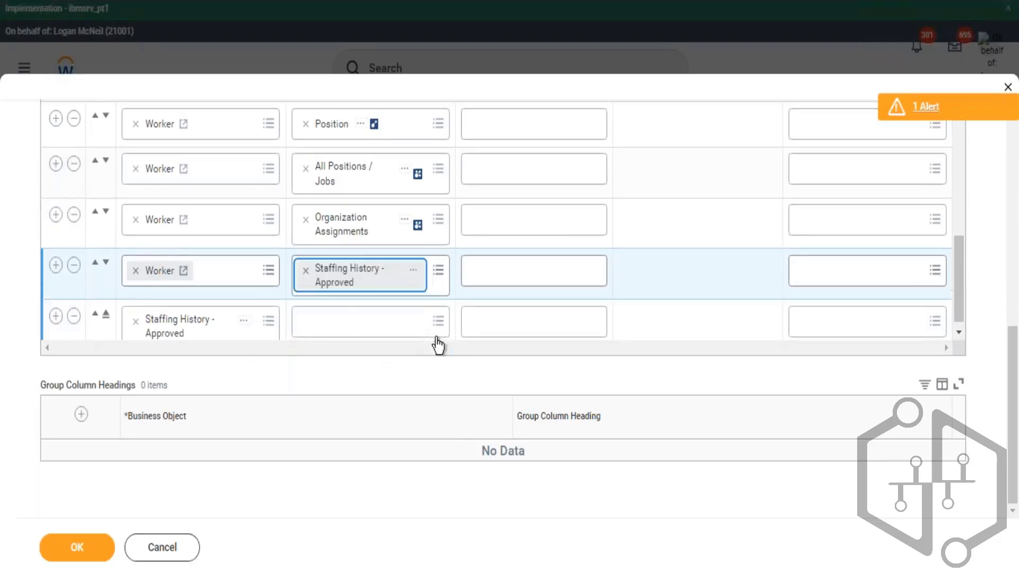
- Remove the Staffing History business object row and save the report definition
left_click(74, 316)
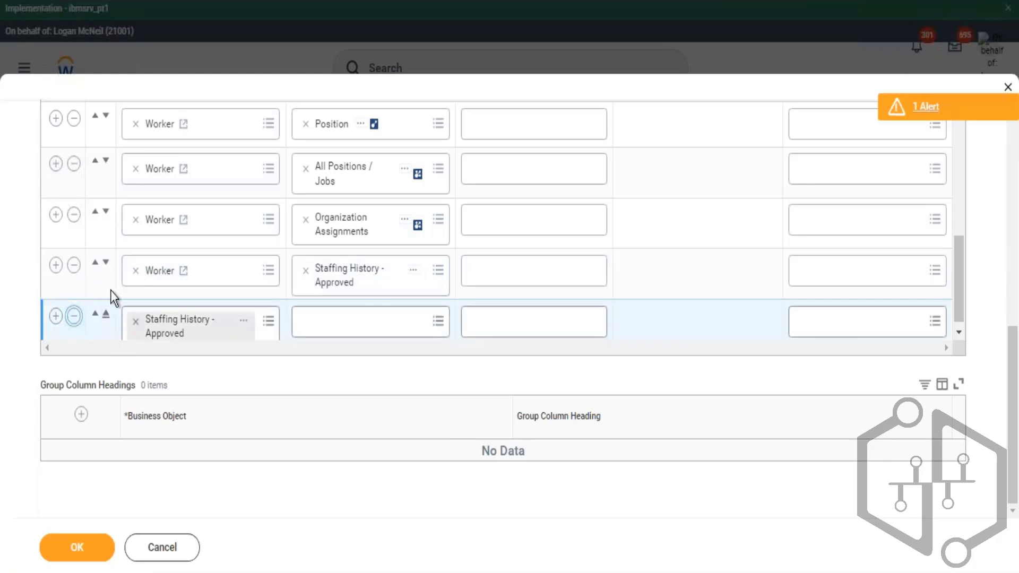
left_click(74, 254)
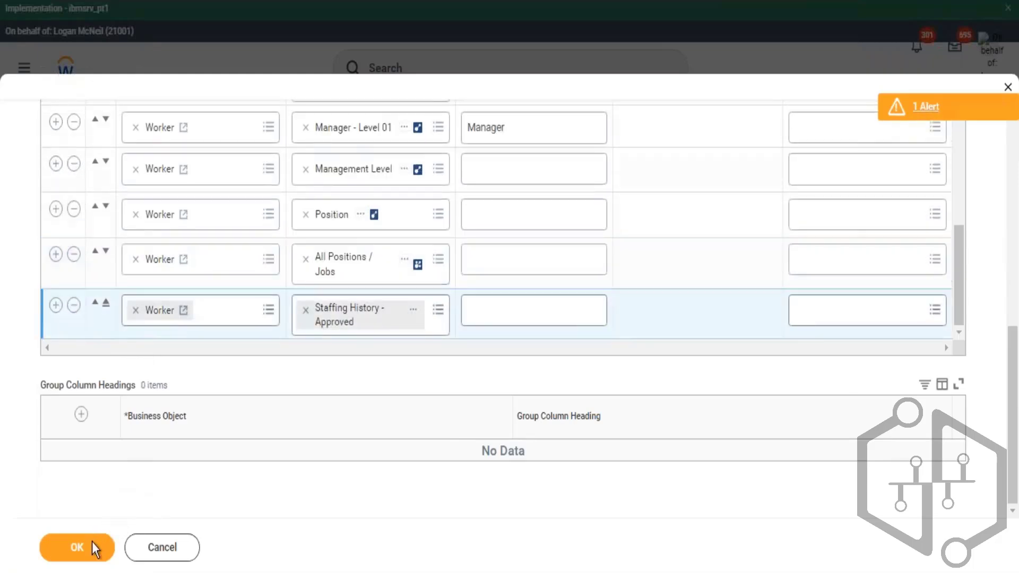
left_click(92, 543)
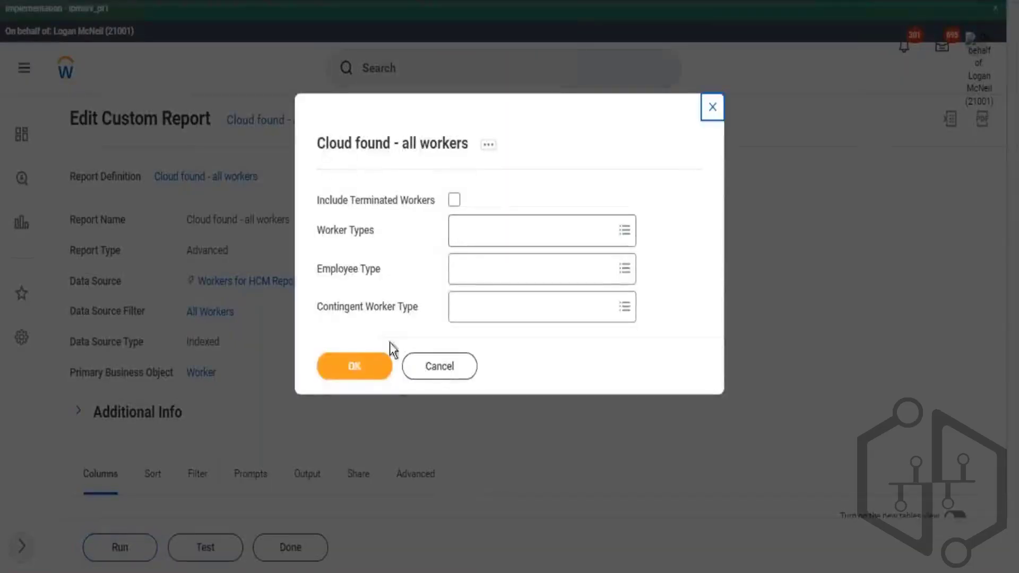
- Run the report with the default prompt values and scroll across the output columns
left_click(362, 367)
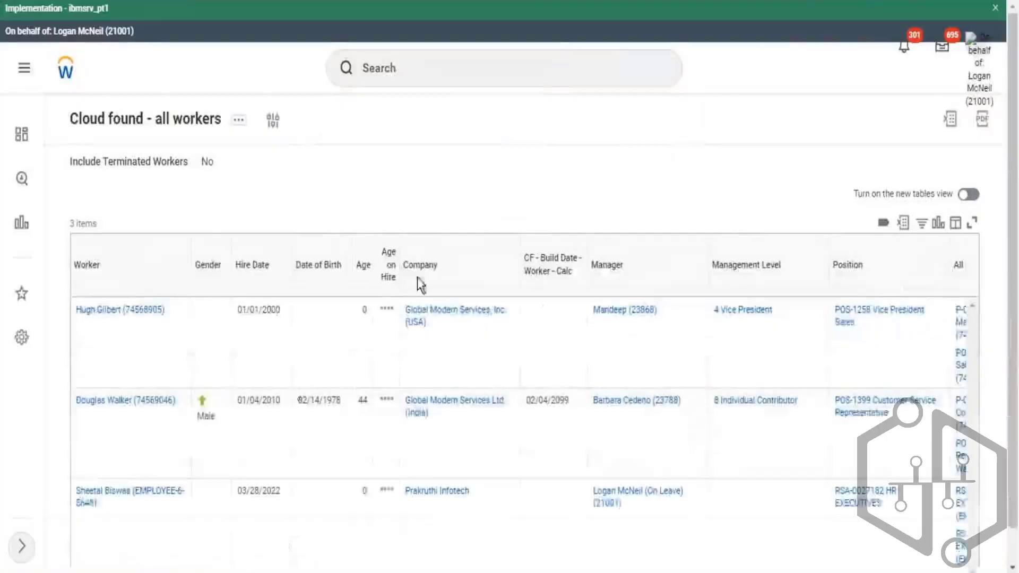
scroll(419, 282, "down", 1)
left_click_drag(750, 555, 925, 555)
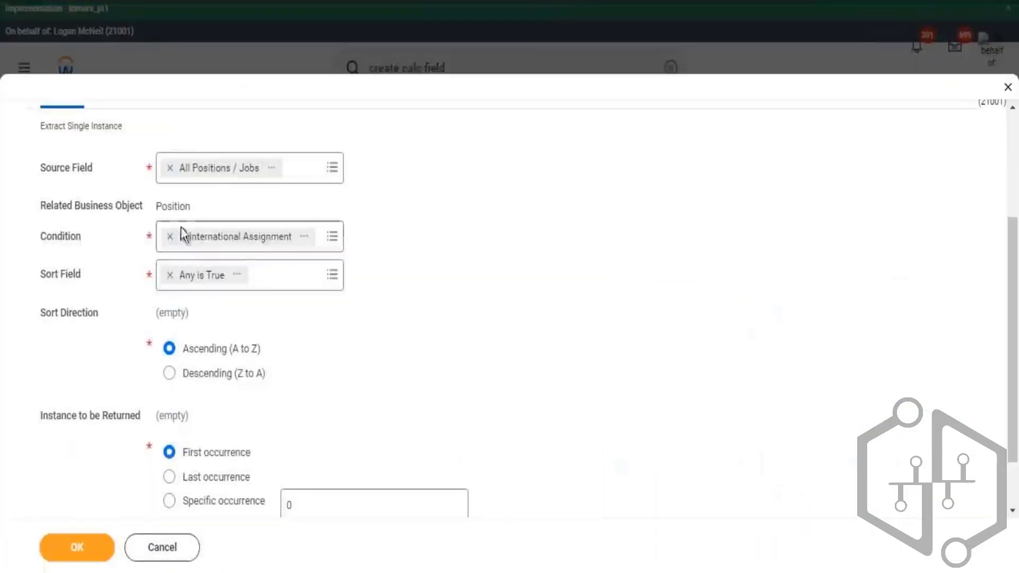
- Replace the calculated field's source field with Staffing History - Approved
left_click(170, 168)
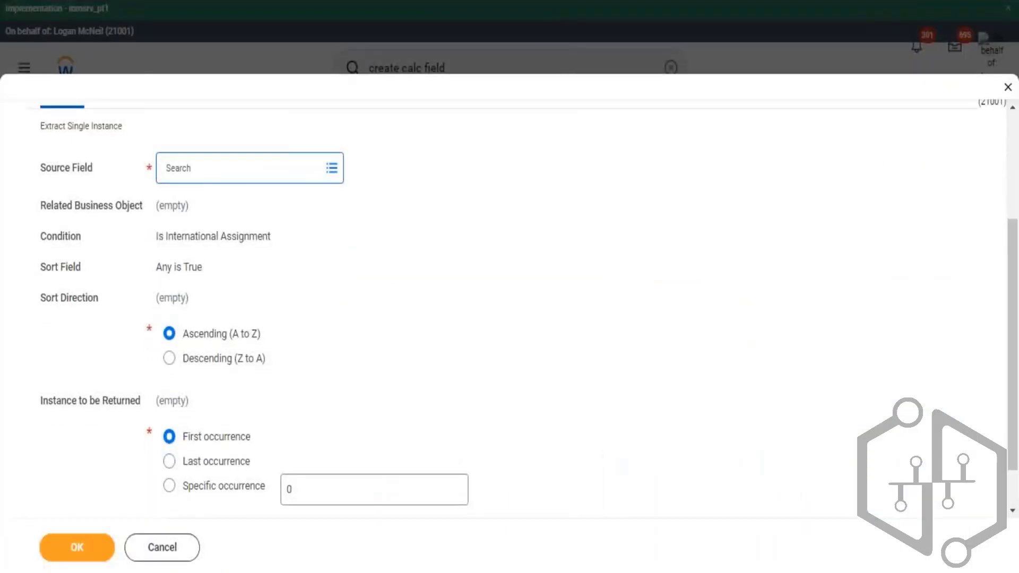
type("Staffing History - Approved")
key("Return")
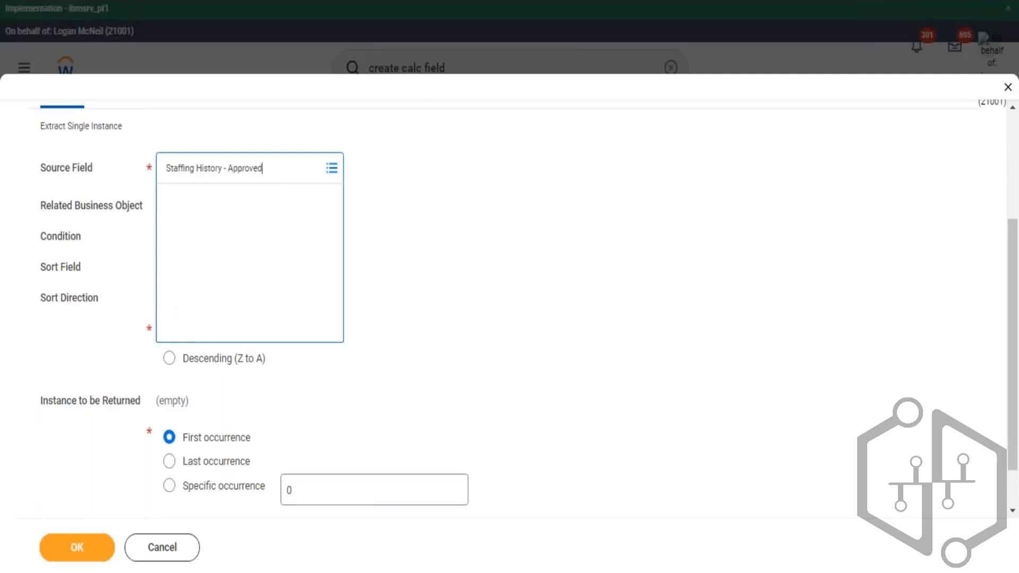
left_click(227, 182)
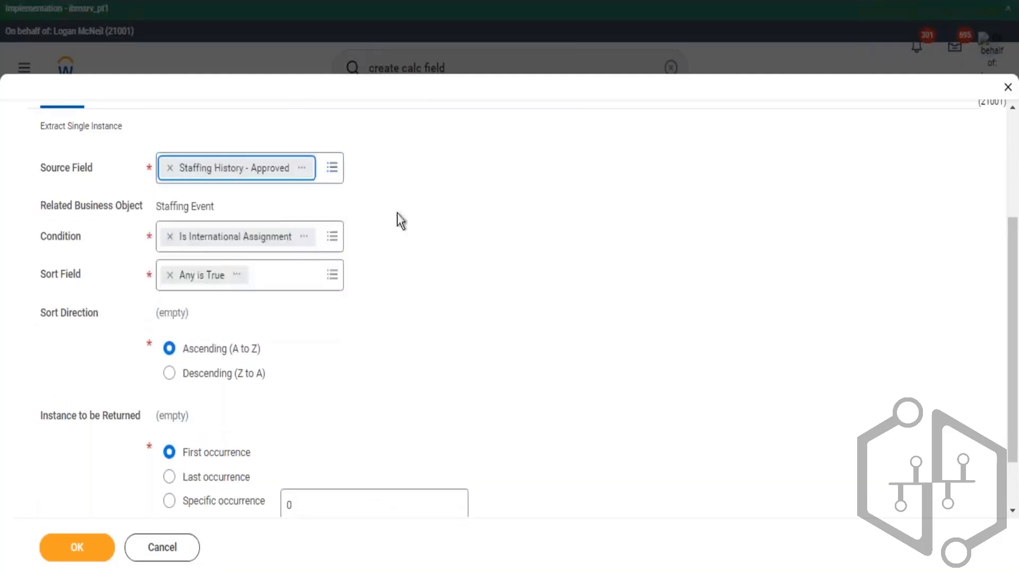
- Set the calculated field's condition to Any is True
left_click(170, 236)
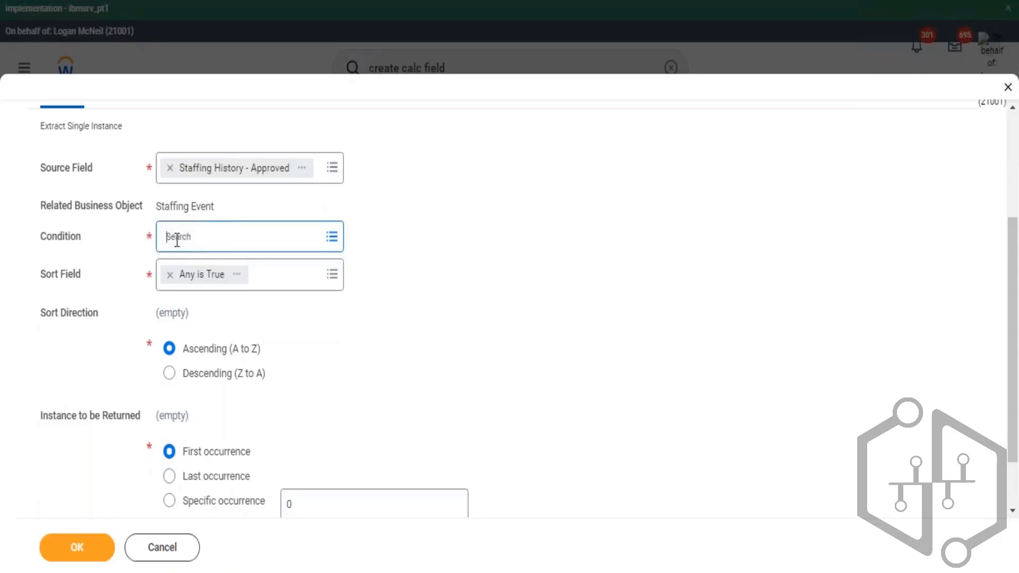
left_click(178, 239)
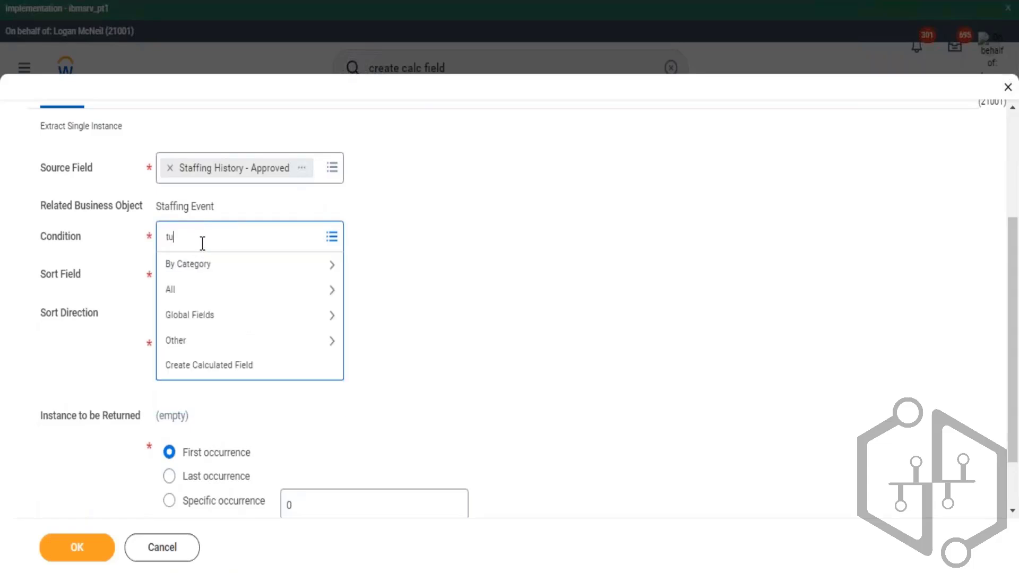
key("Return")
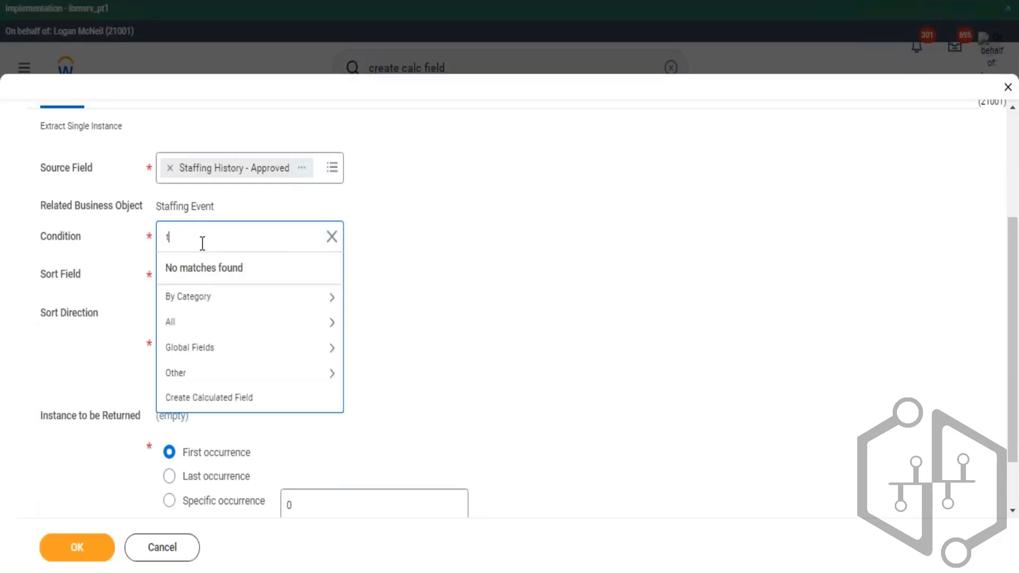
key("Return")
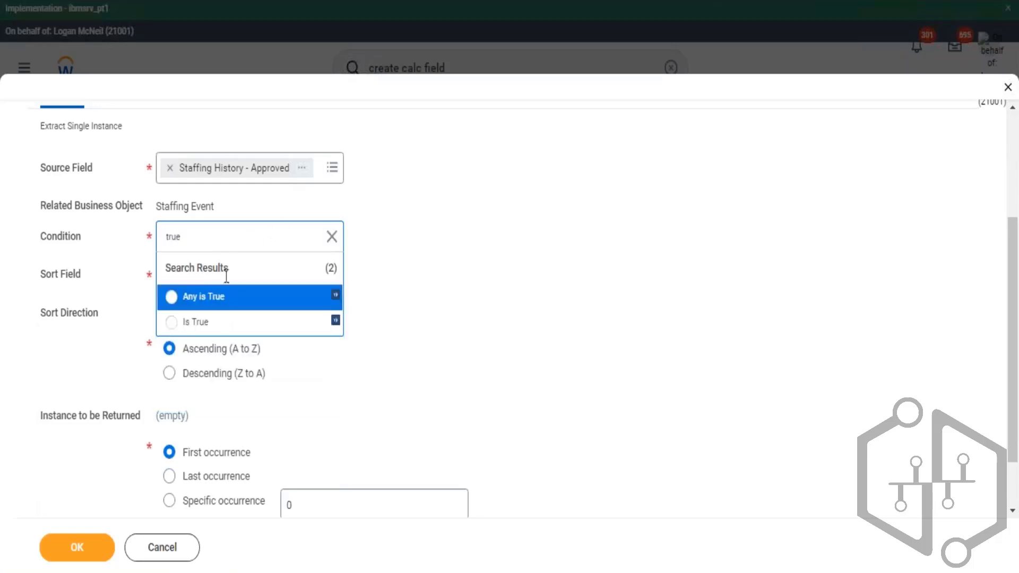
left_click(200, 297)
left_click(490, 219)
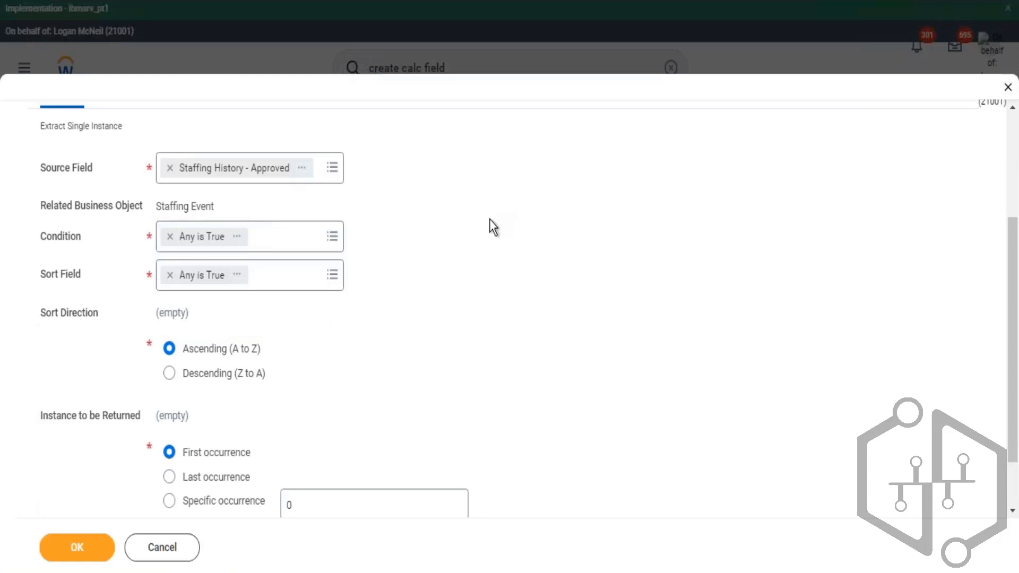
- Set the sort field to Effective Date
left_click(170, 275)
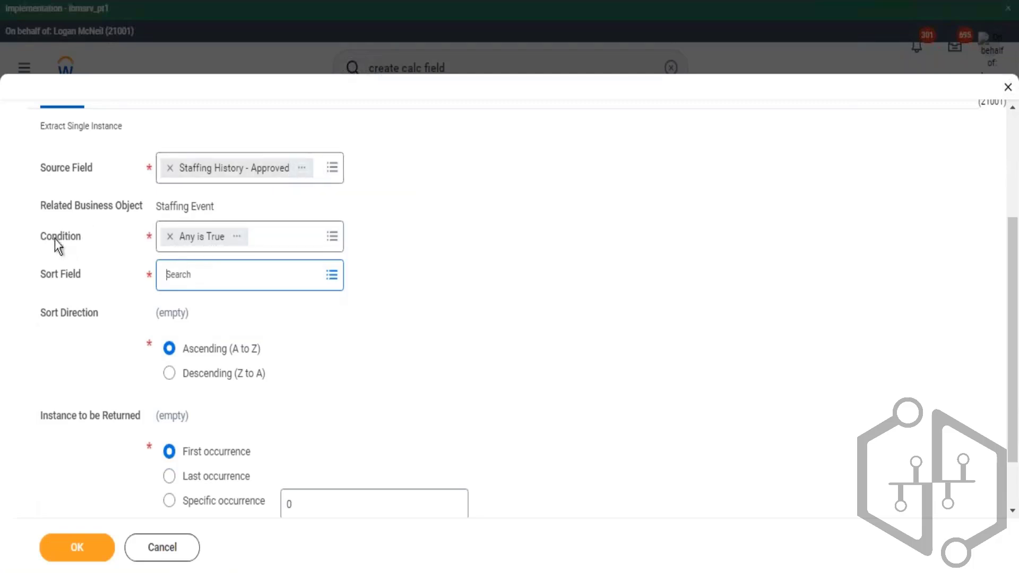
left_click_drag(51, 235, 93, 249)
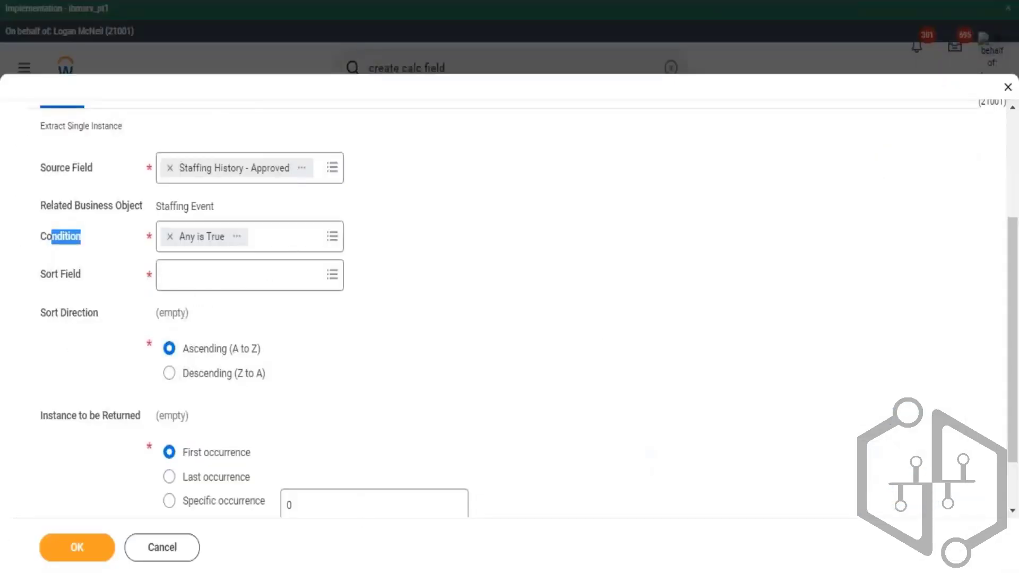
left_click(211, 275)
type("ef")
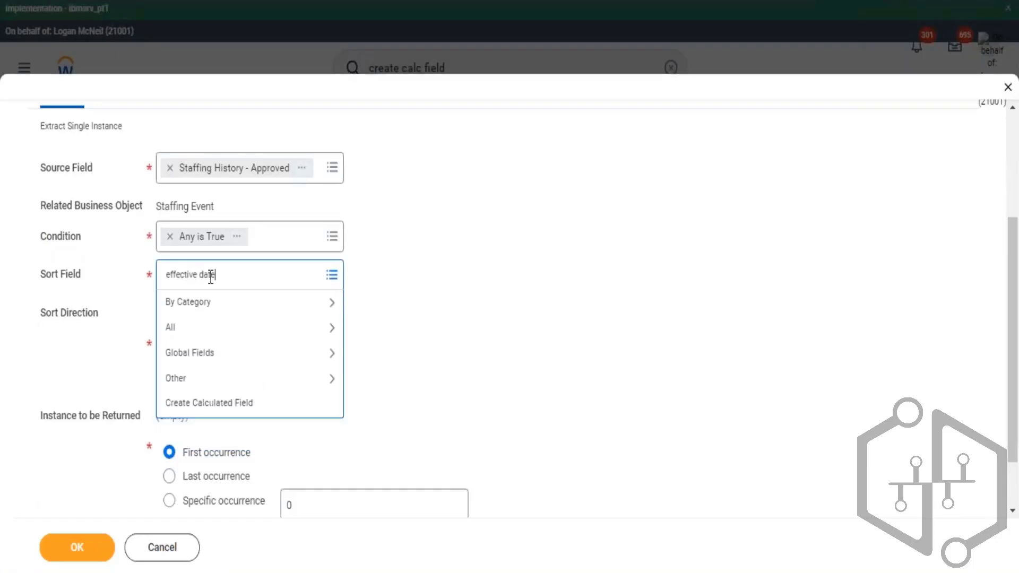
type("fective date")
key("Return")
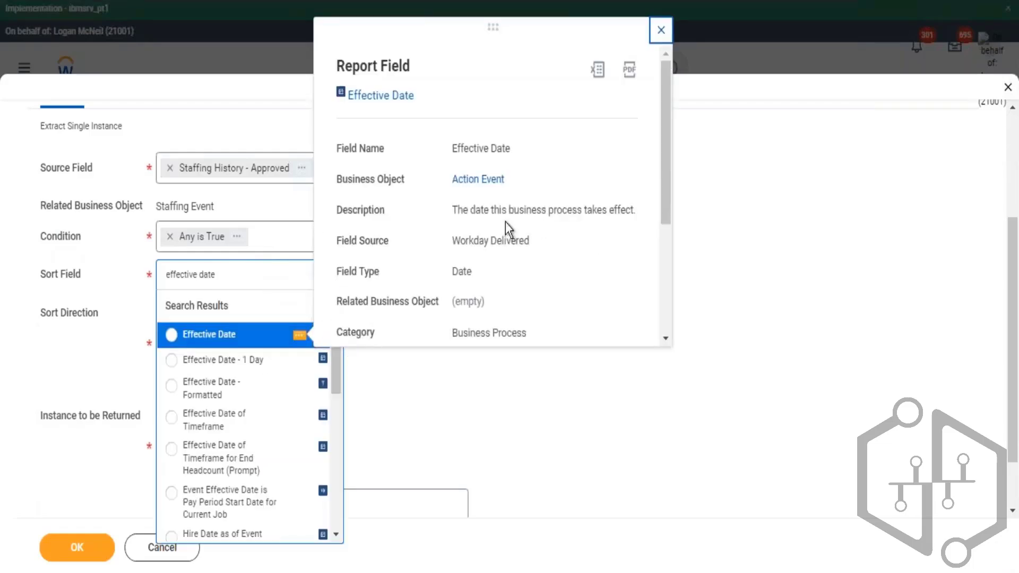
left_click_drag(483, 212, 593, 212)
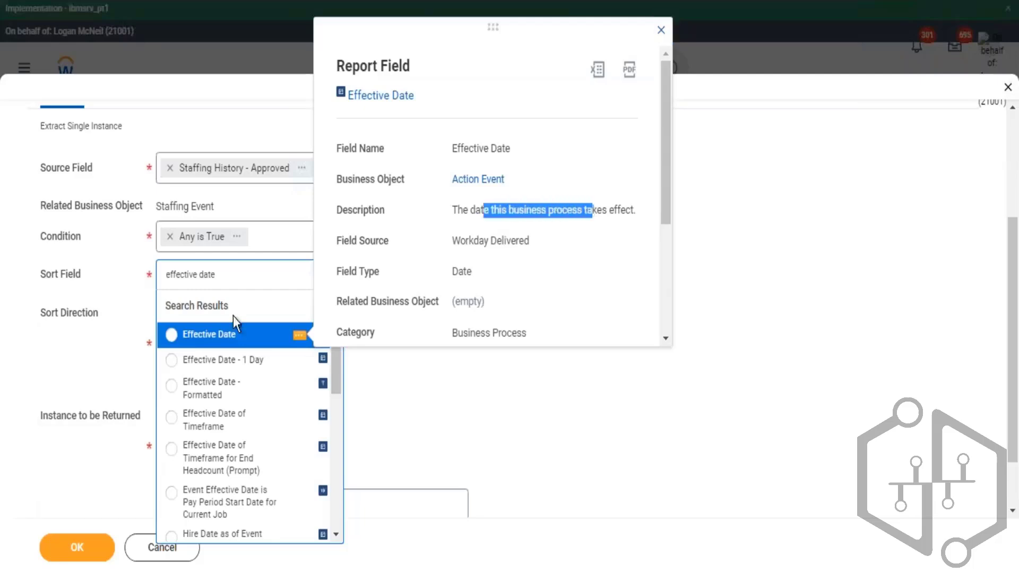
left_click(211, 337)
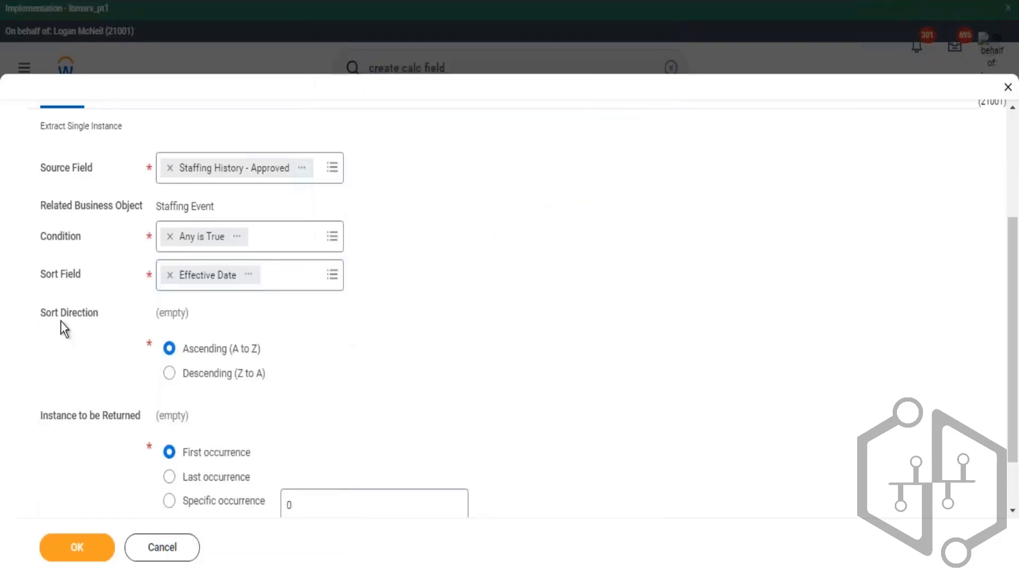
left_click_drag(48, 281, 65, 279)
left_click_drag(43, 245, 84, 246)
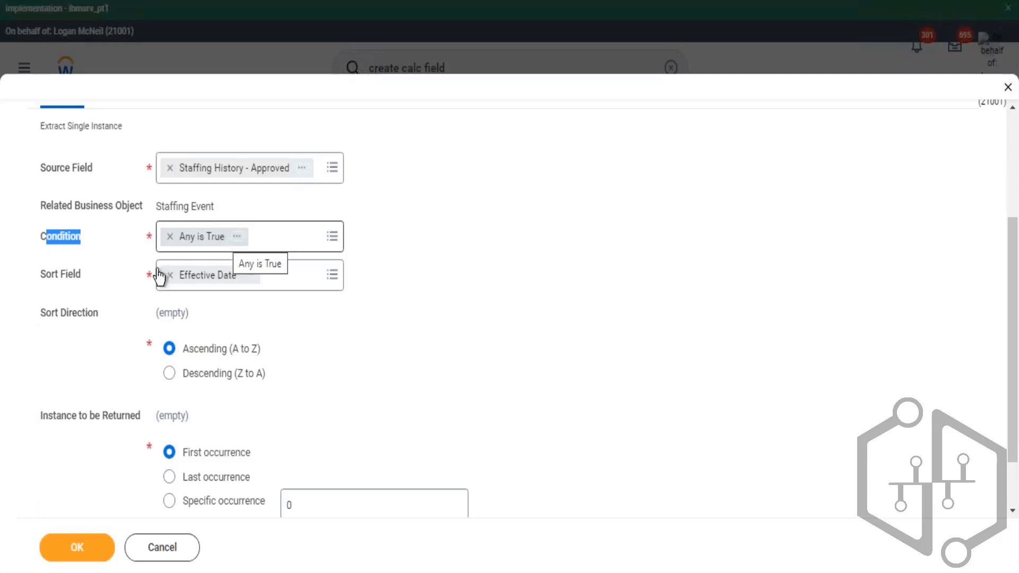
left_click_drag(52, 279, 195, 288)
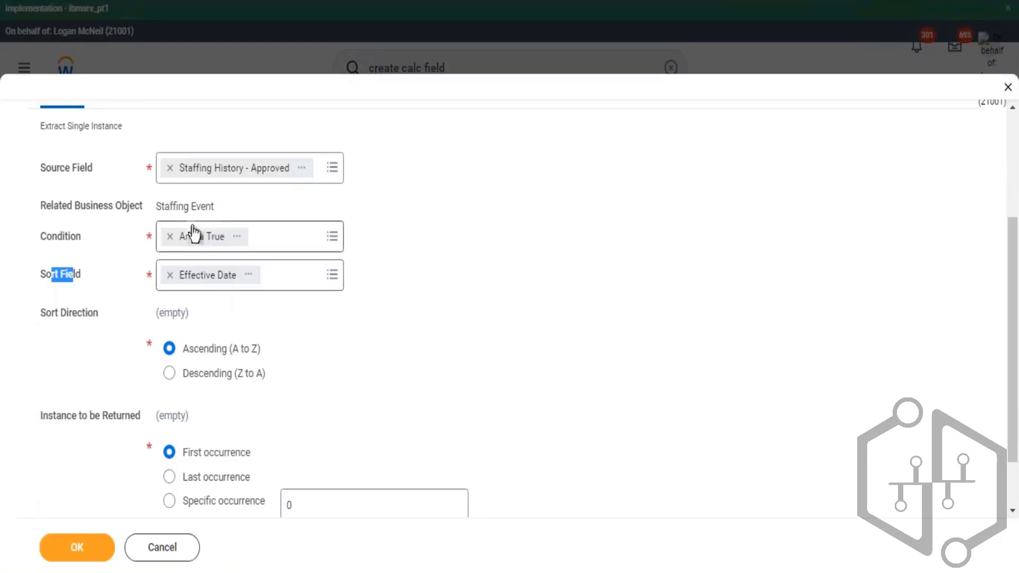
left_click_drag(53, 245, 83, 236)
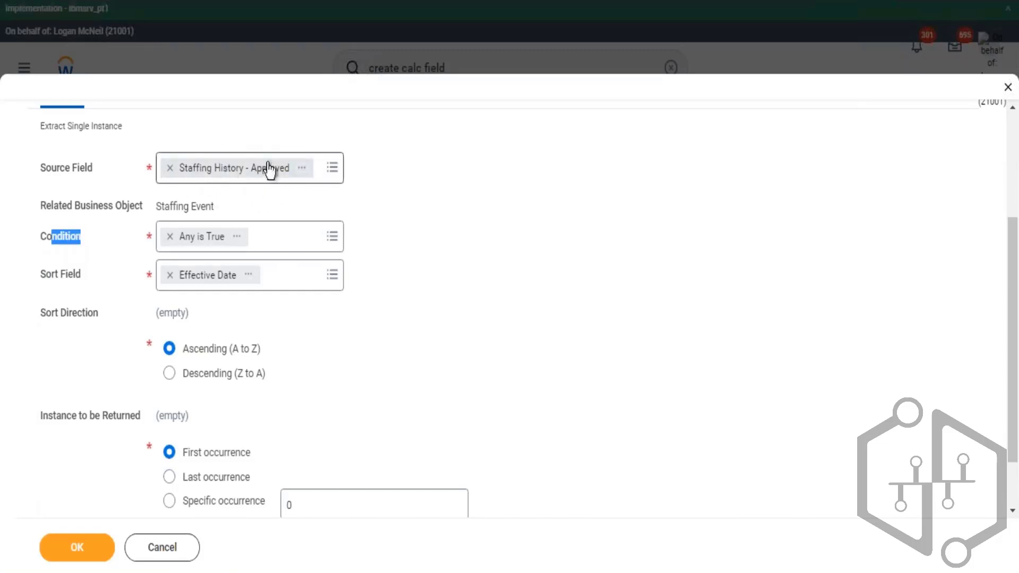
- Set the sort direction to Descending (Z to A) and save the Extract Single Instance calculated field
scroll(180, 205, "down", 2)
left_click_drag(47, 205, 69, 205)
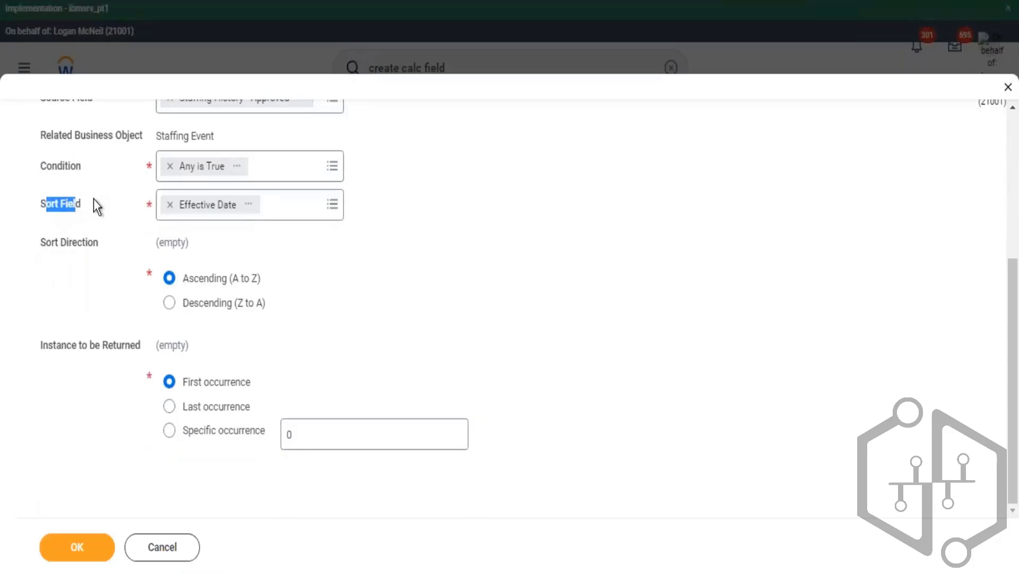
left_click(172, 304)
left_click_drag(194, 301, 257, 304)
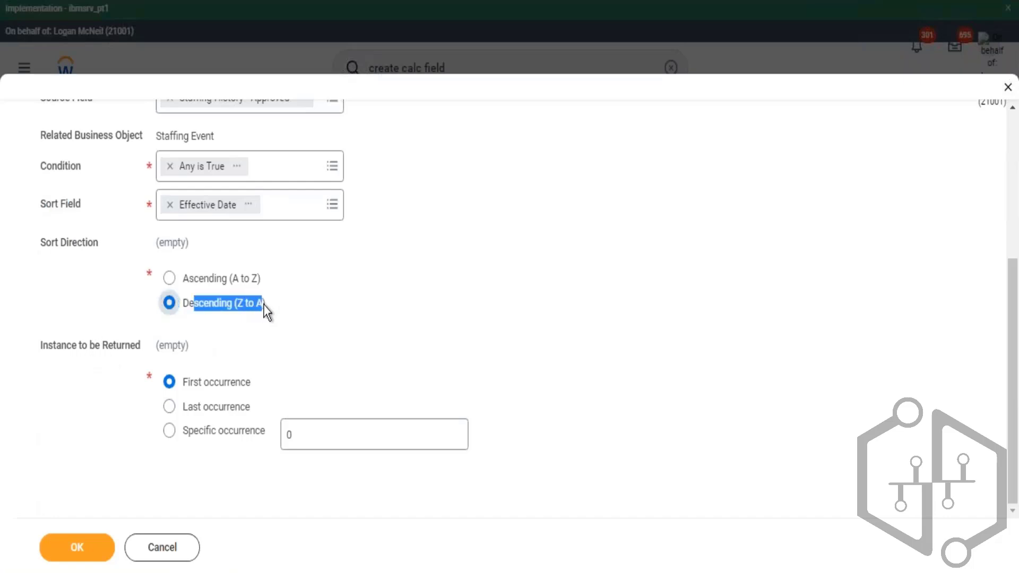
left_click_drag(59, 205, 73, 205)
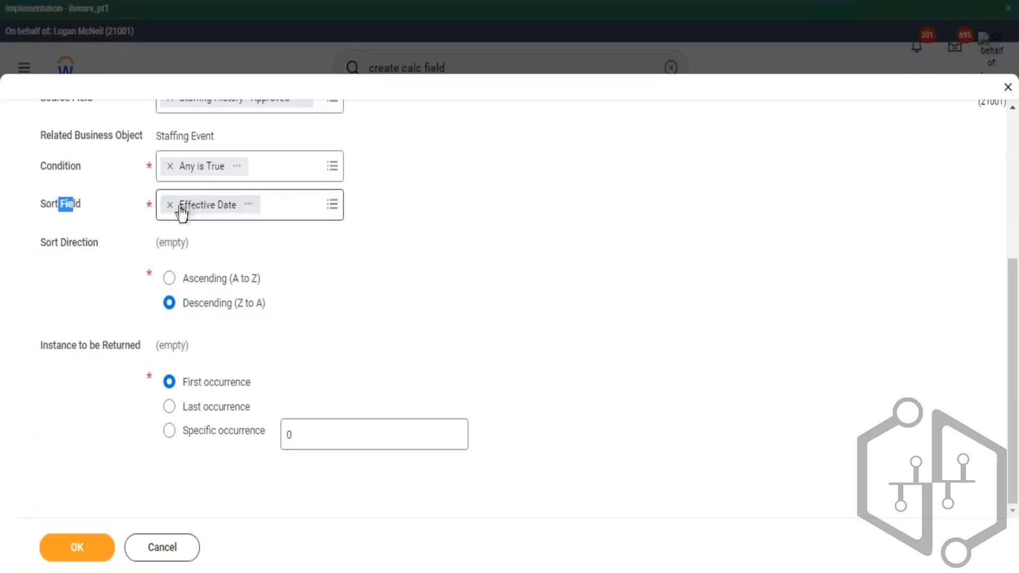
left_click_drag(189, 303, 257, 305)
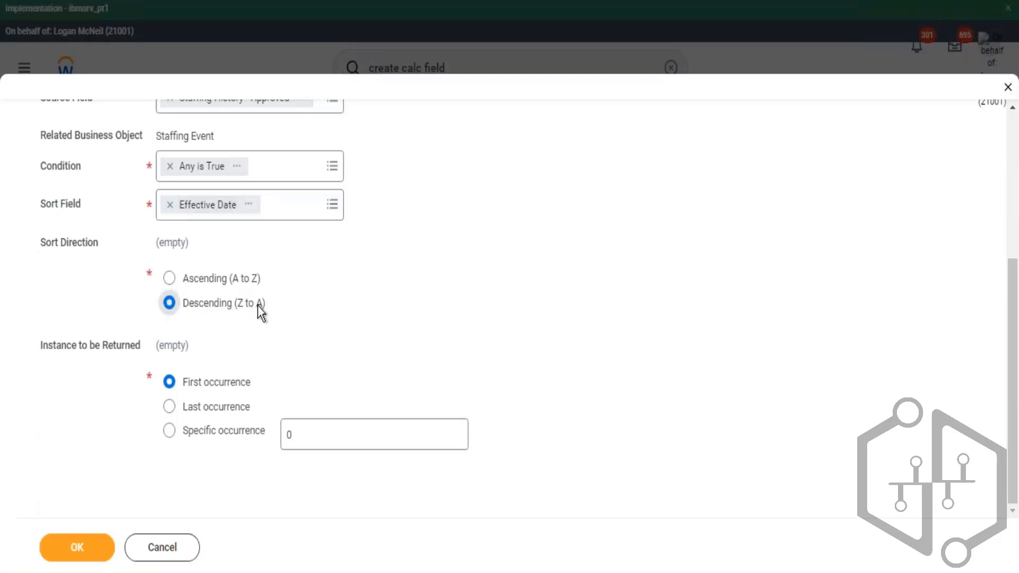
left_click_drag(190, 385, 259, 394)
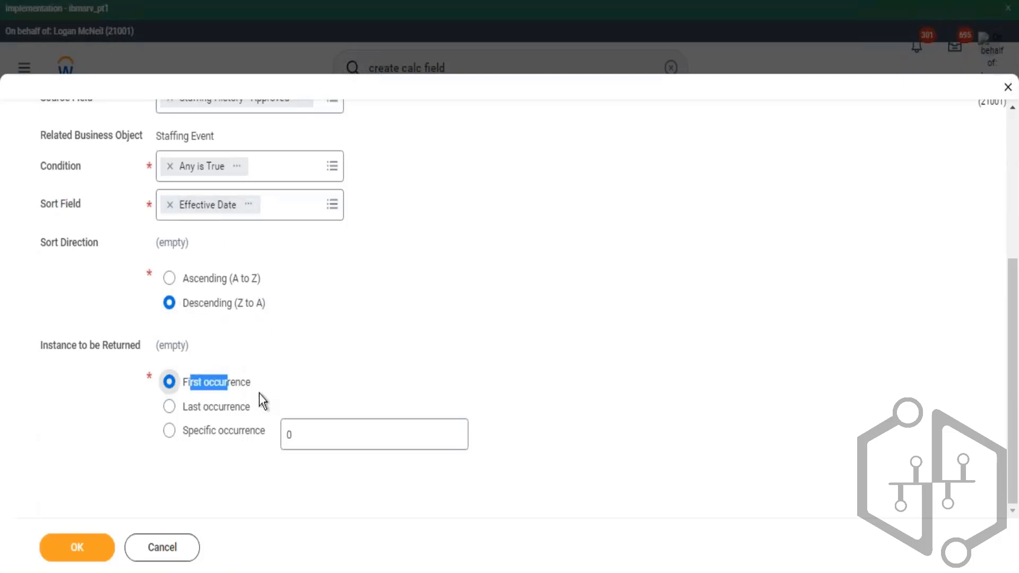
left_click(81, 554)
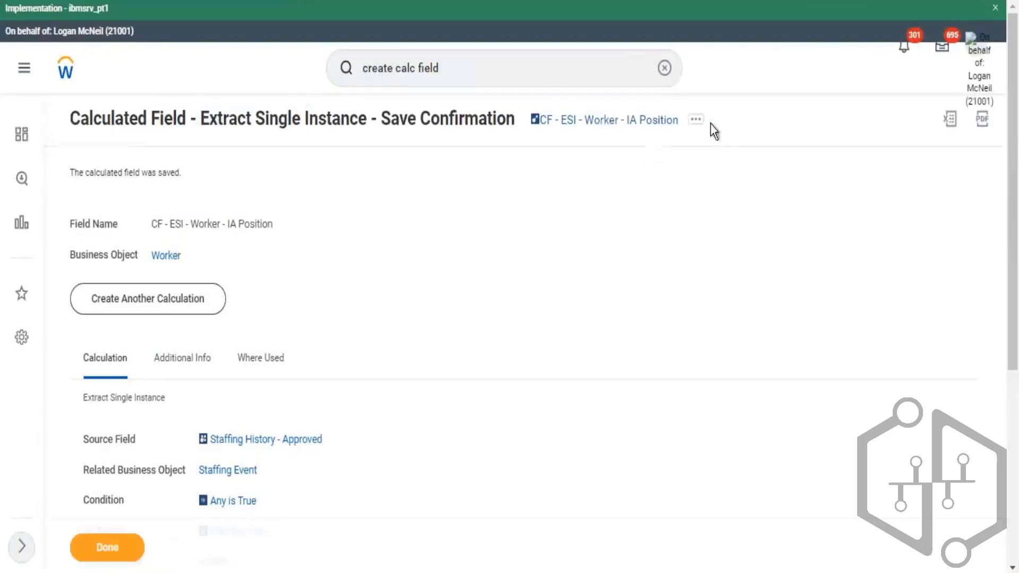
- Copy the saved calculated field's name and open the custom report for editing
left_click(697, 121)
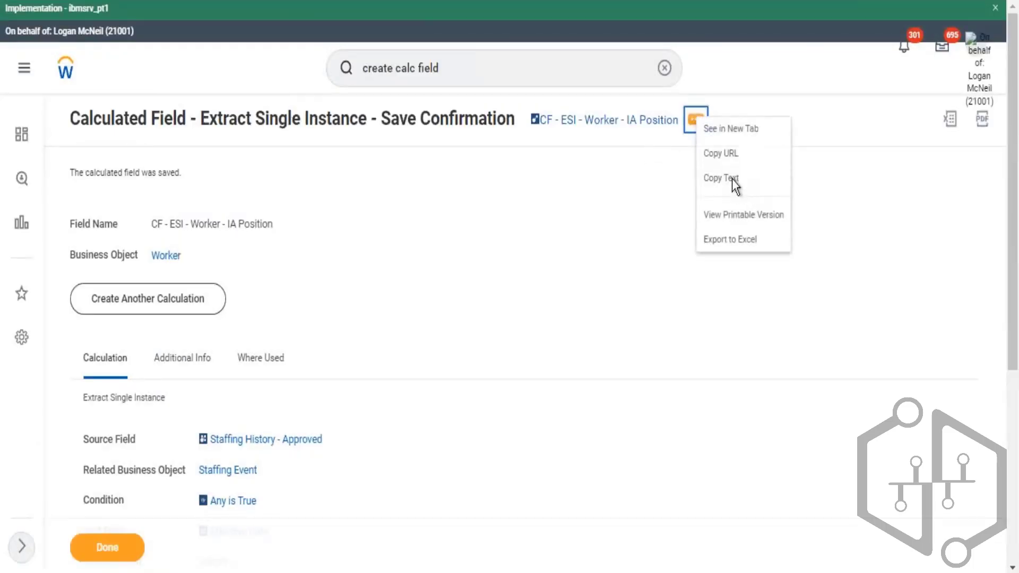
left_click(736, 186)
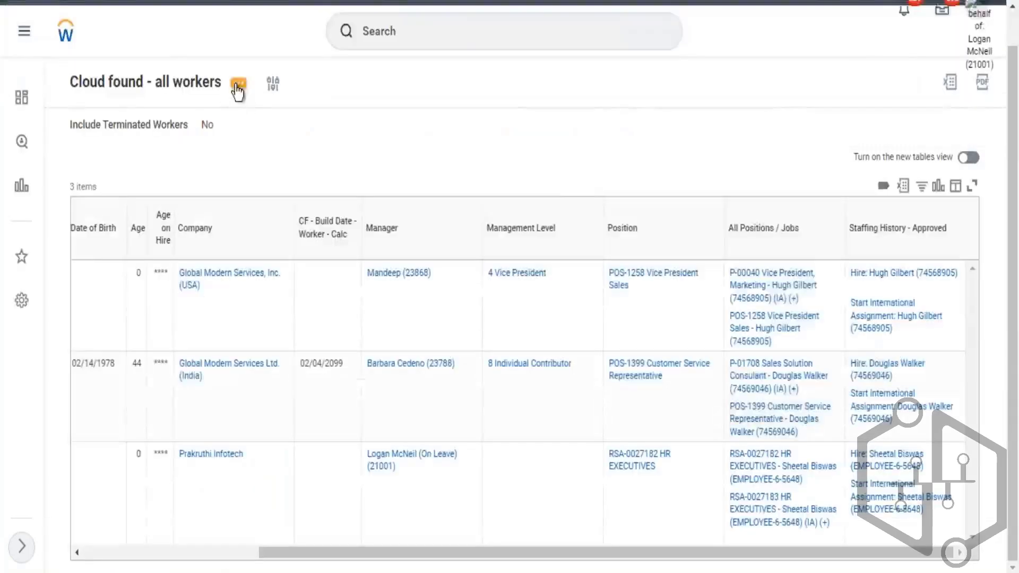
left_click(237, 86)
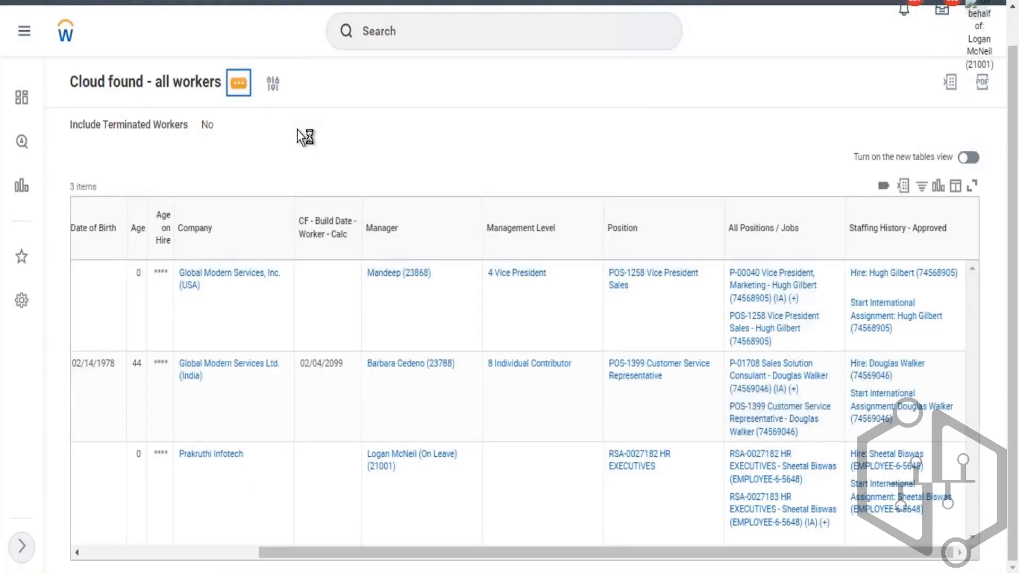
mouse_move(297, 130)
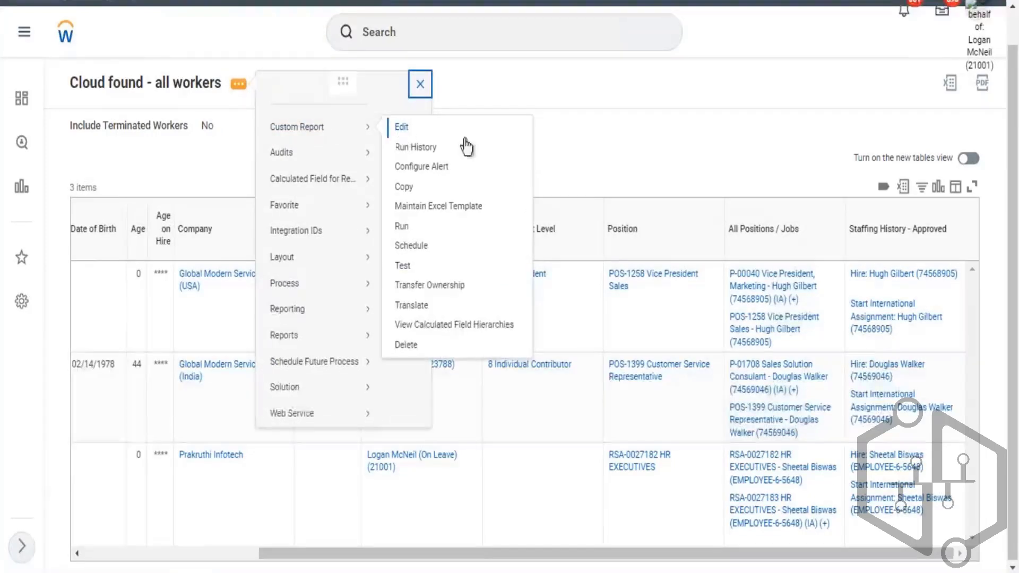
left_click(515, 137)
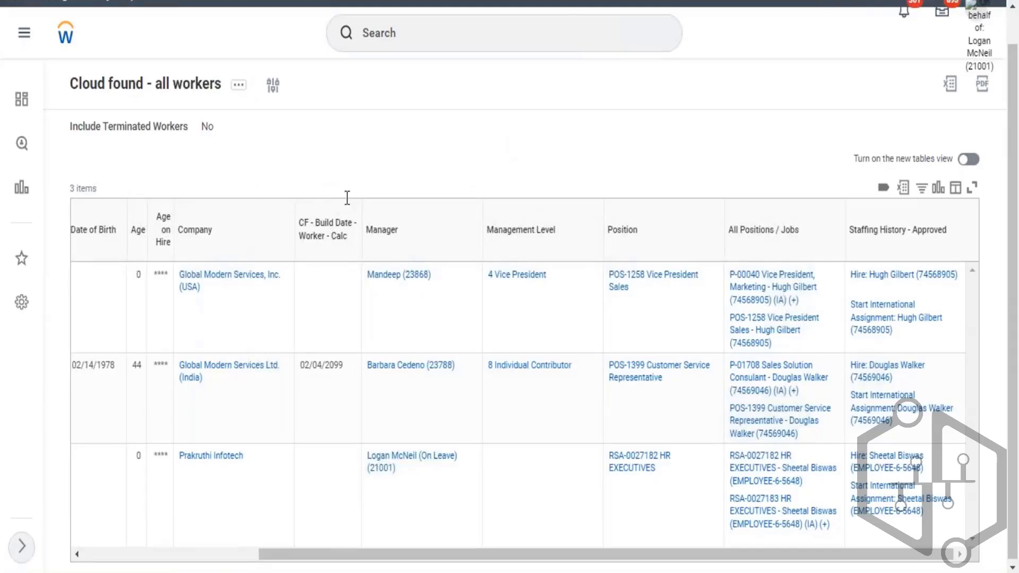
- Add a Worker column with CF - ESI - Worker - IA Position as its field and save the report definition
scroll(311, 292, "down", 5)
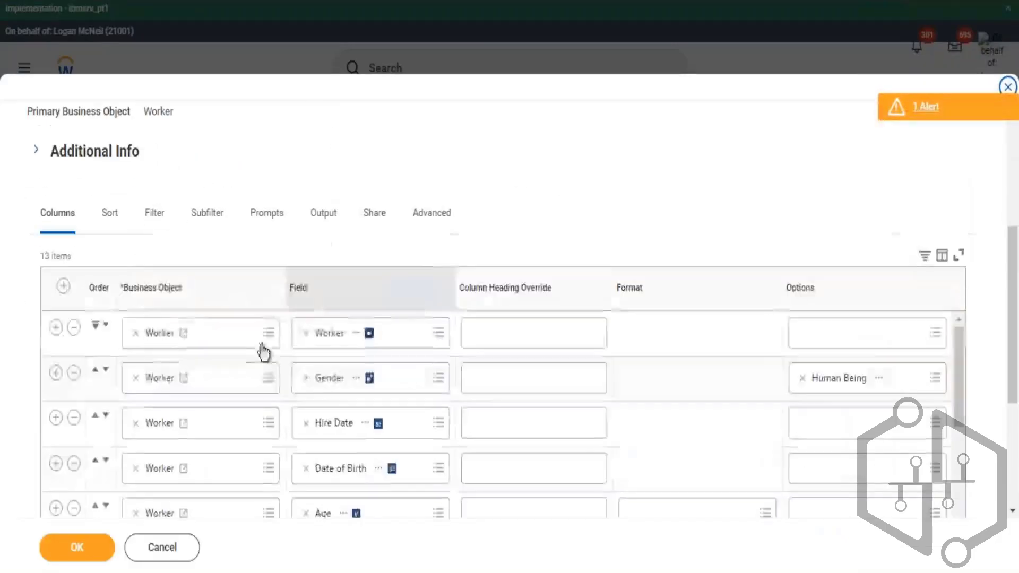
scroll(264, 352, "down", 8)
scroll(359, 255, "down", 5)
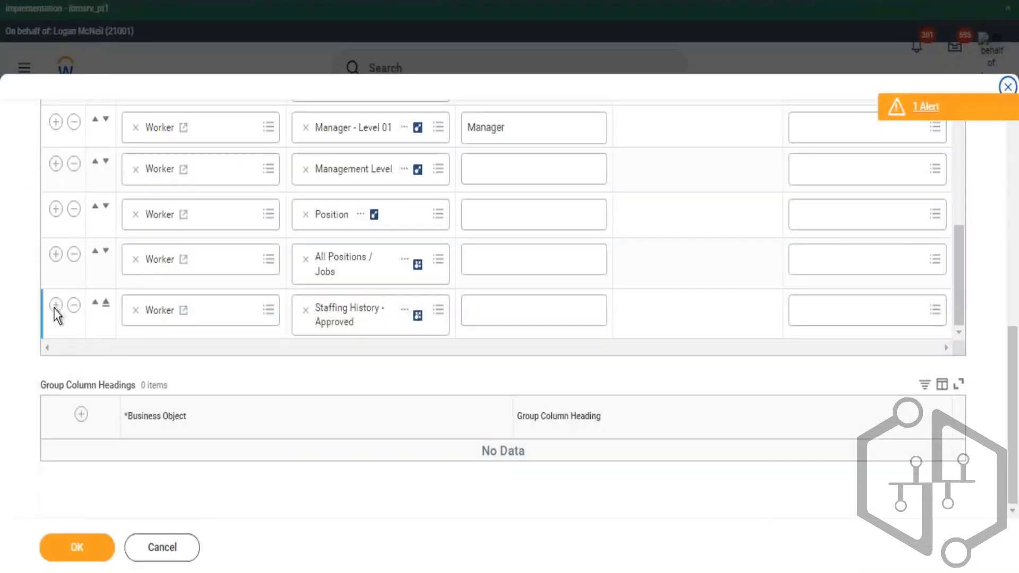
left_click(383, 323)
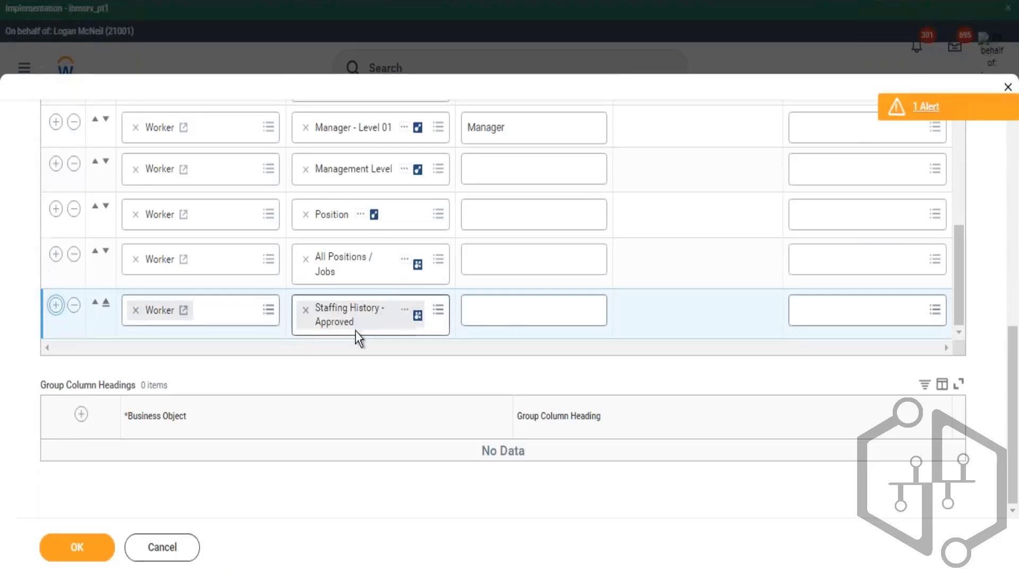
left_click(334, 319)
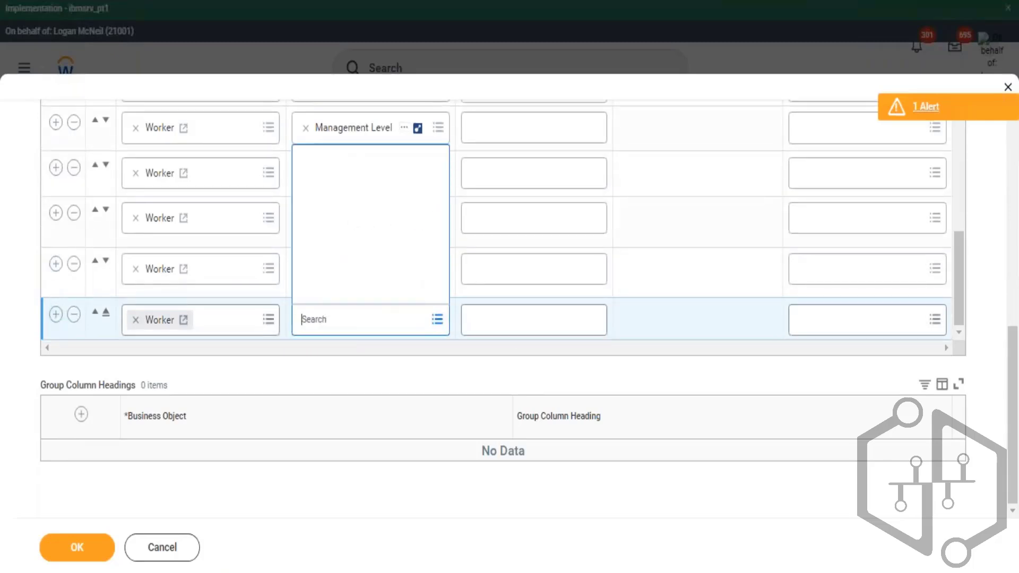
key("ctrl+v")
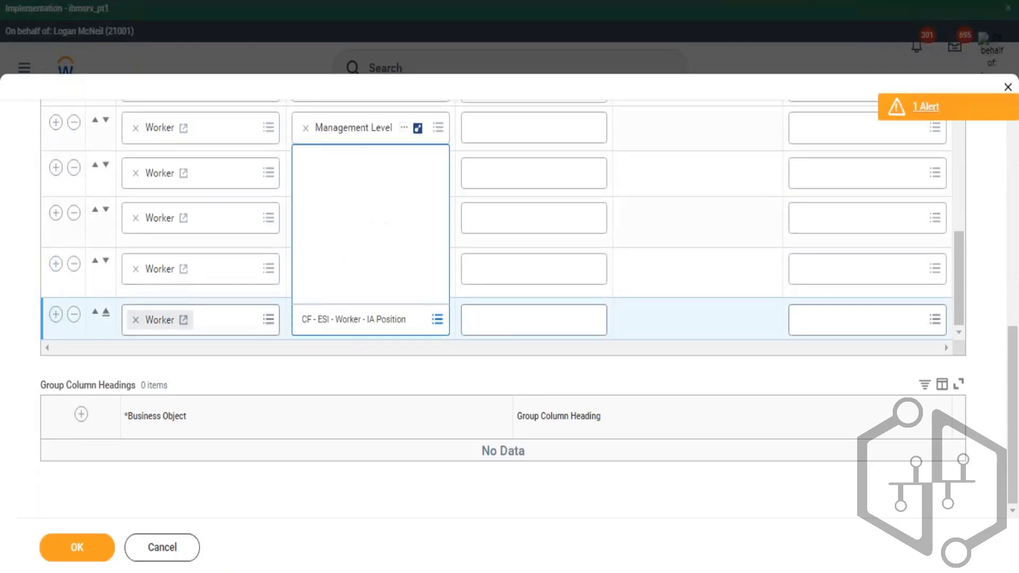
left_click(112, 553)
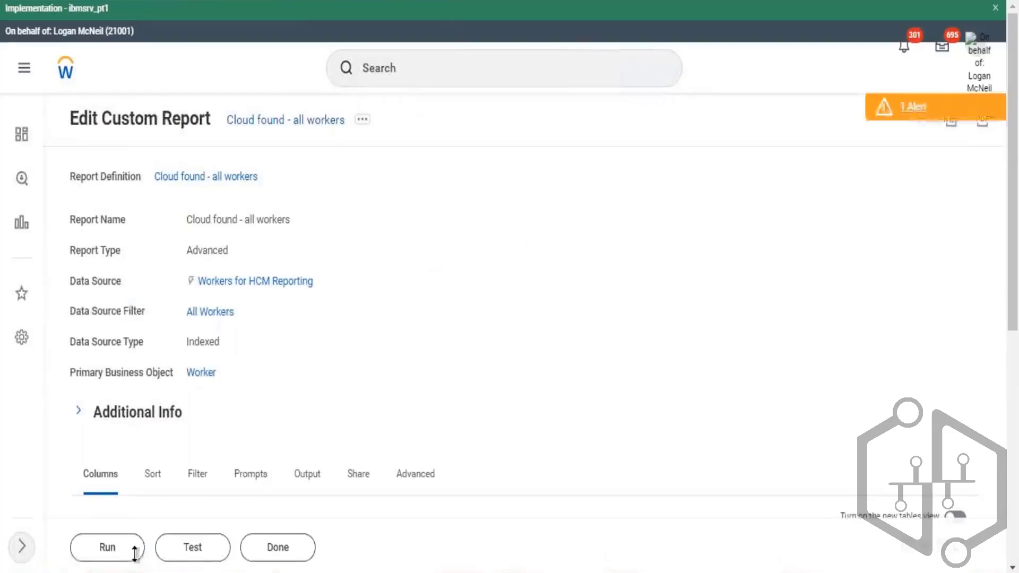
- Run the custom report and scroll across its columns to review the CF - ESI - Worker - IA Position results
left_click(133, 547)
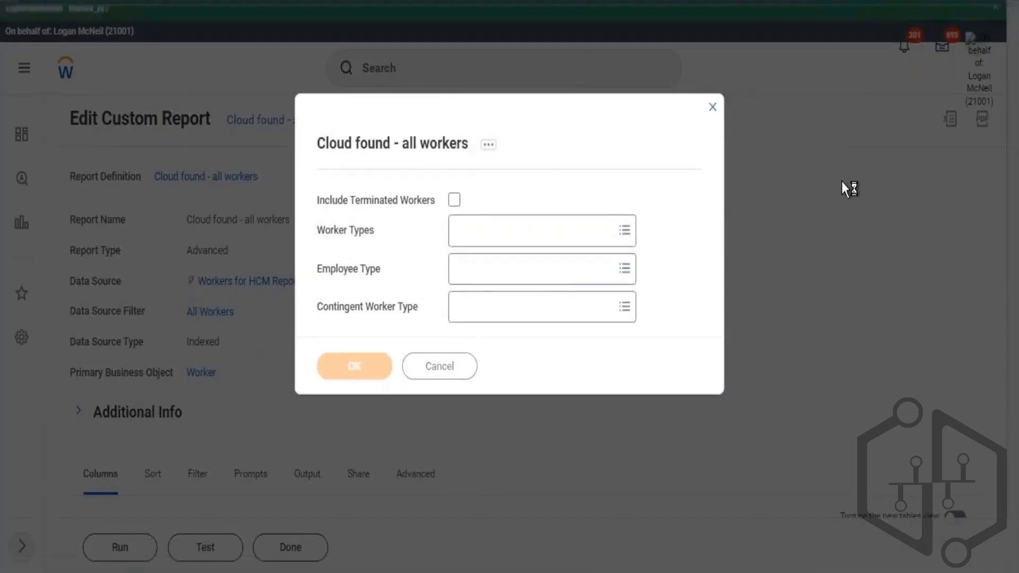
scroll(339, 447, "down", 1)
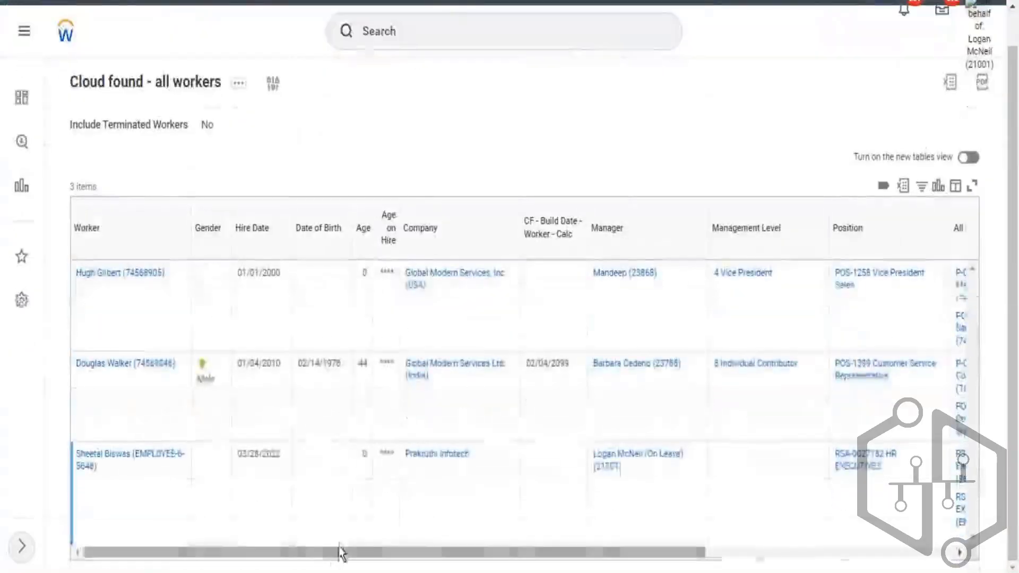
left_click_drag(635, 554, 880, 554)
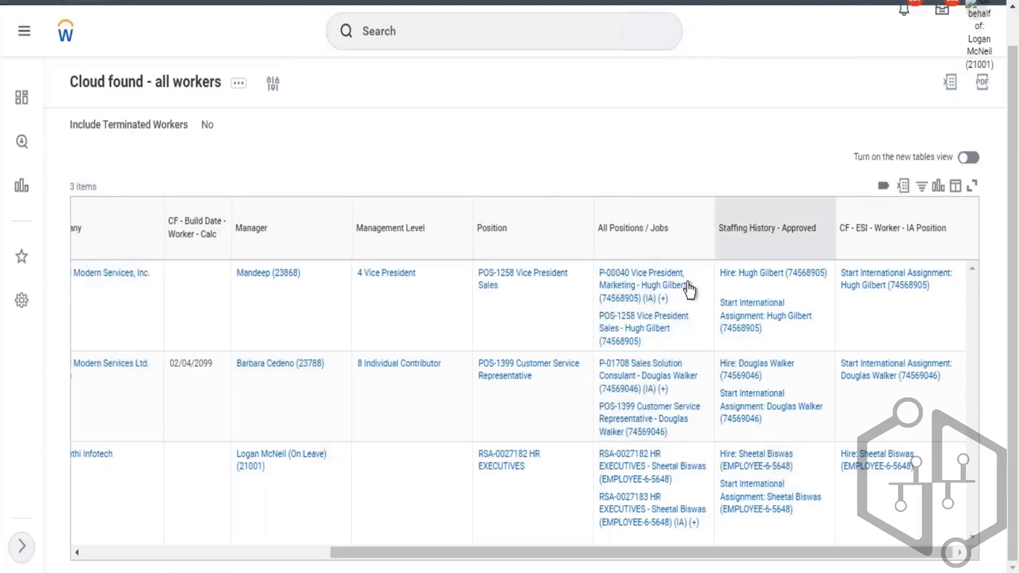
left_click_drag(490, 556, 185, 554)
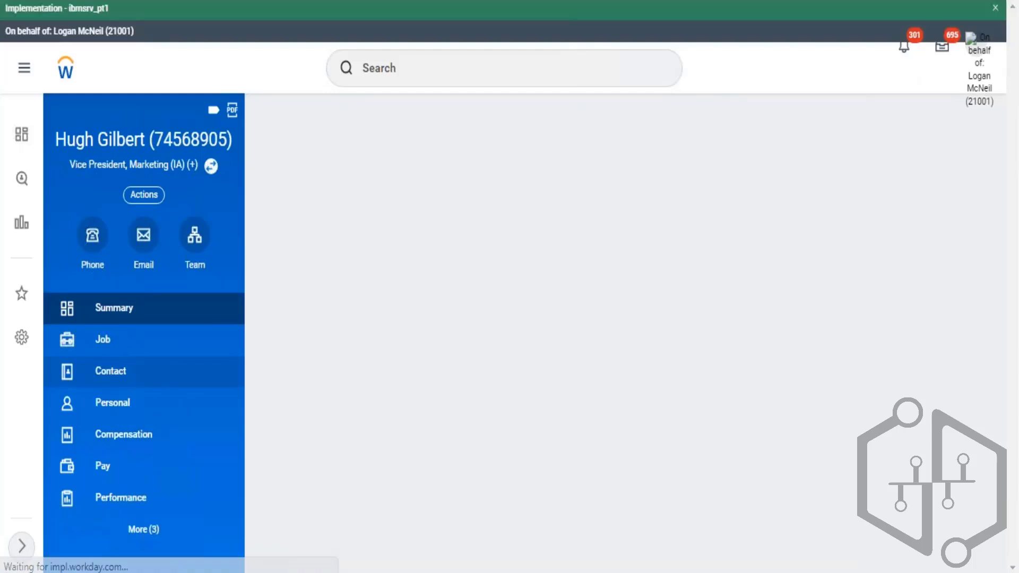
left_click(114, 339)
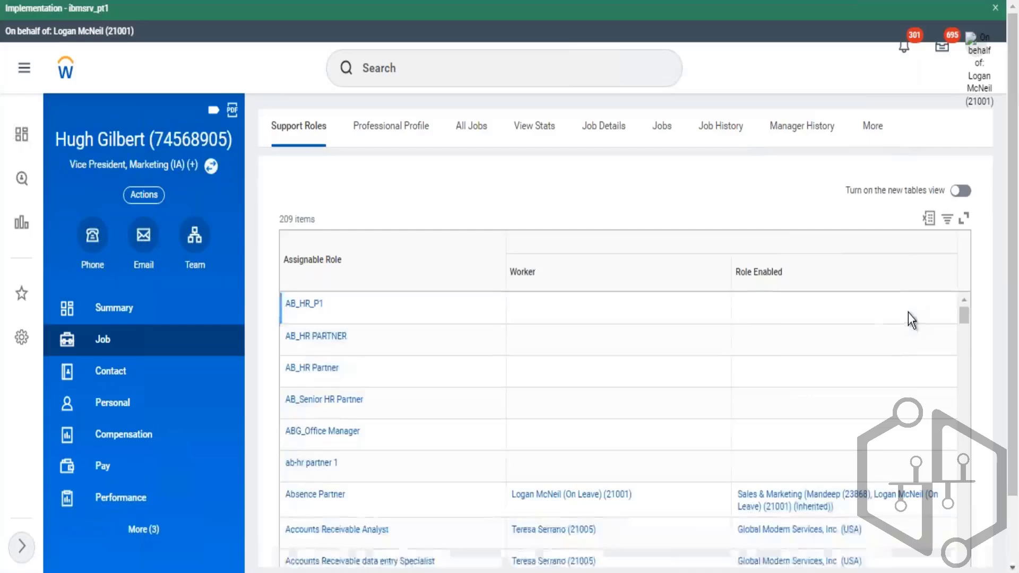
left_click(873, 126)
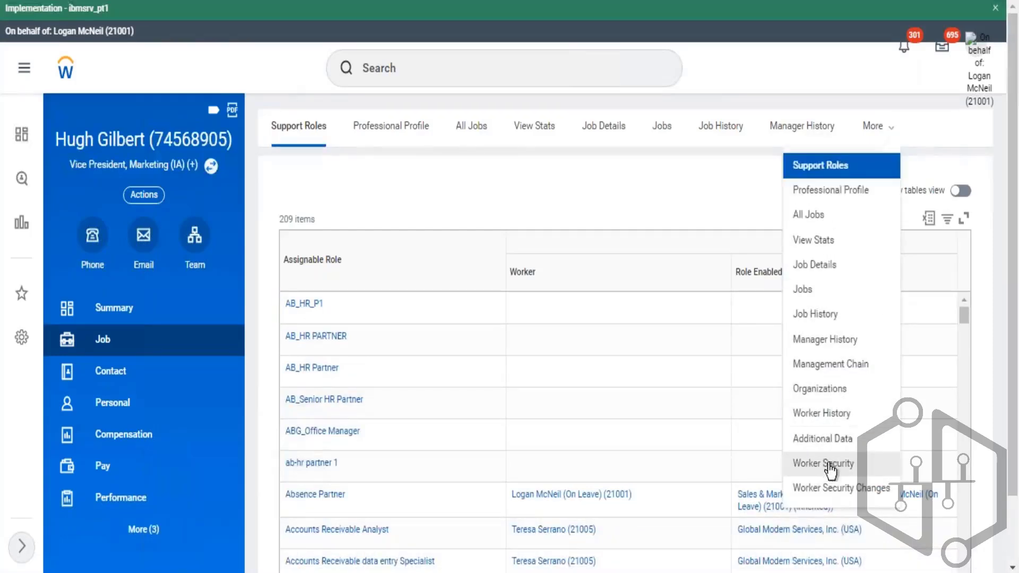
left_click(823, 414)
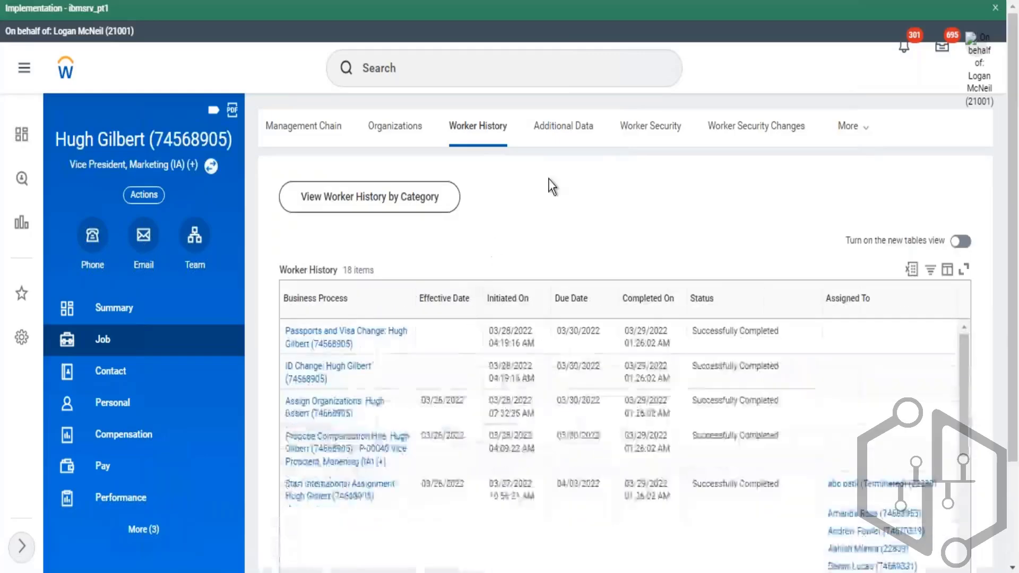
scroll(556, 179, "down", 2)
scroll(556, 180, "down", 2)
scroll(466, 382, "down", 5)
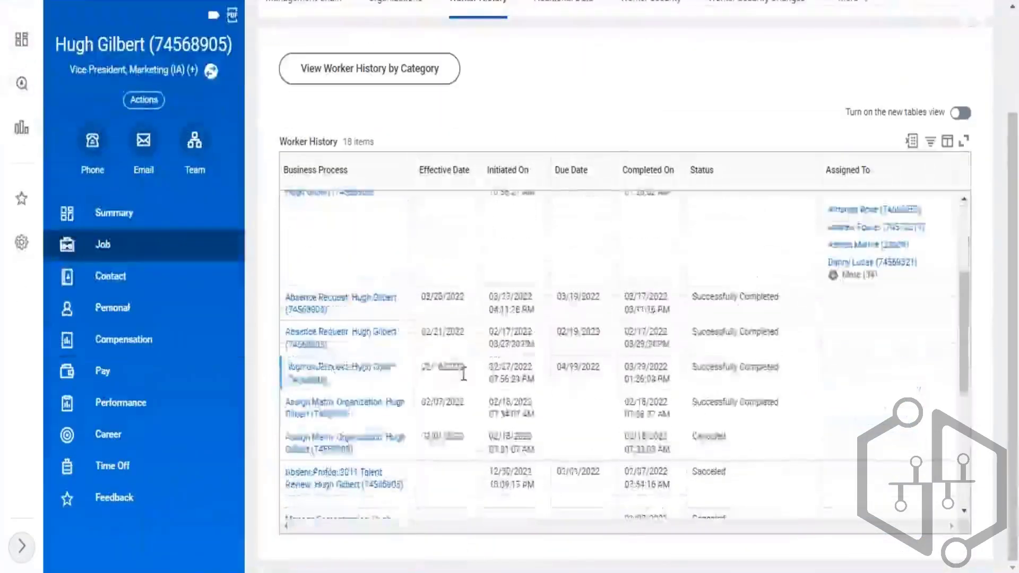
left_click_drag(437, 496, 465, 496)
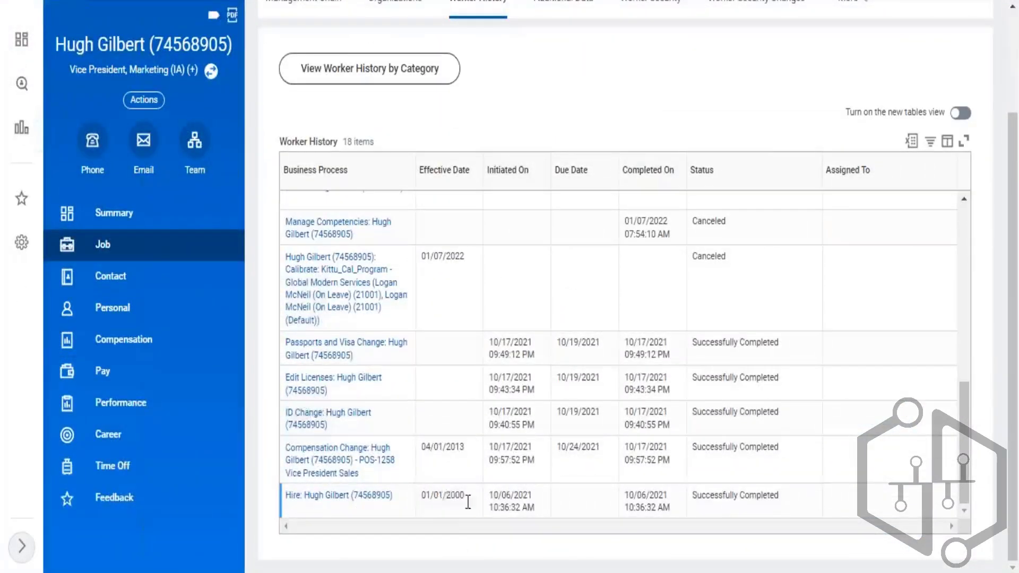
scroll(451, 383, "up", 2)
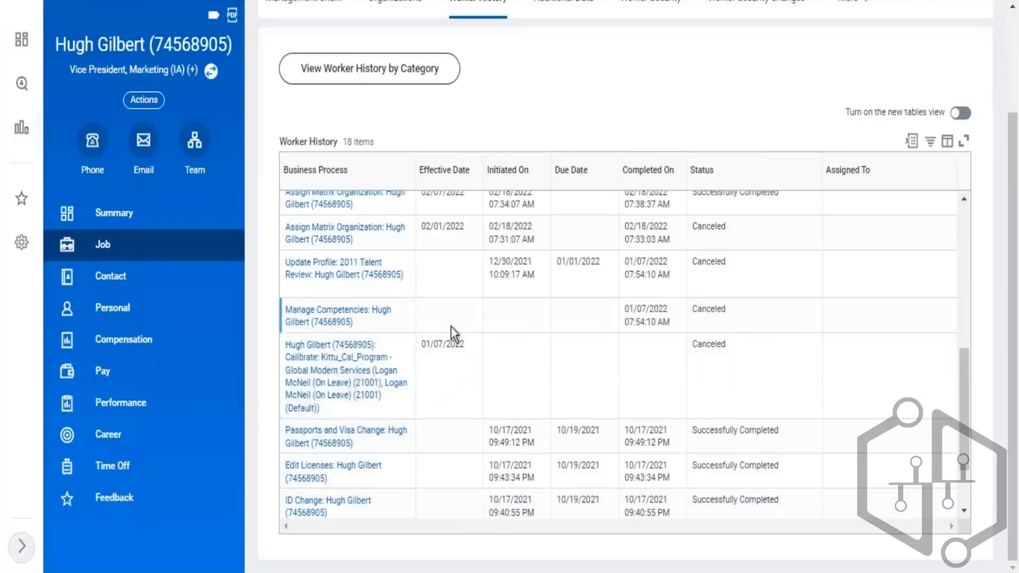
scroll(478, 332, "up", 2)
scroll(457, 379, "up", 3)
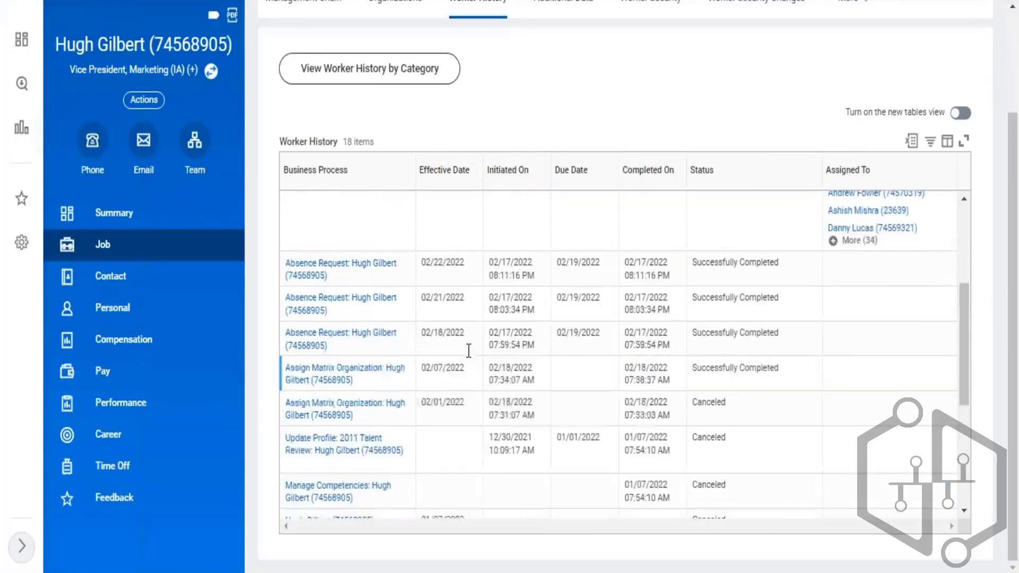
left_click_drag(450, 233, 439, 234)
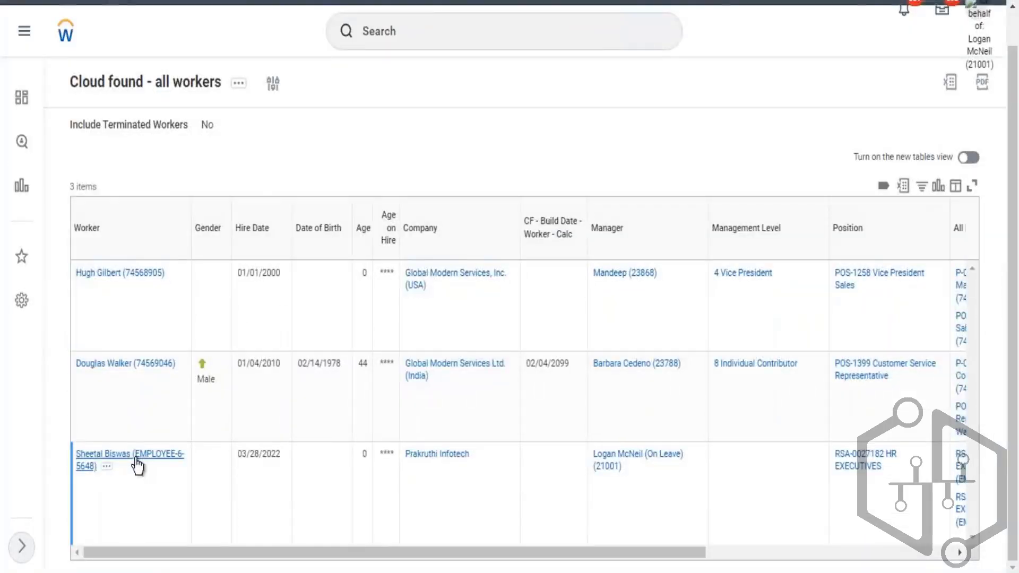
left_click(136, 460)
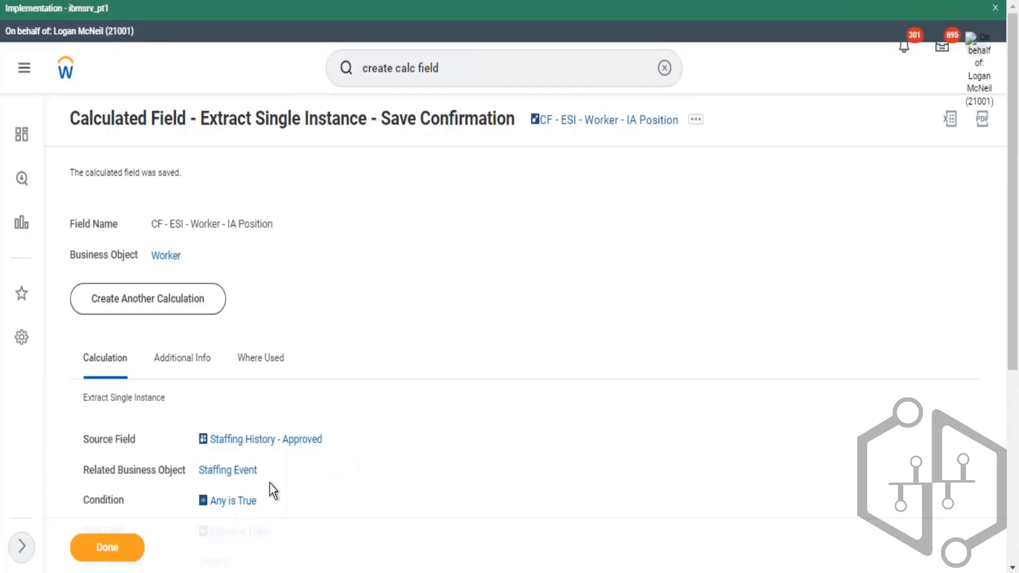
scroll(250, 475, "down", 5)
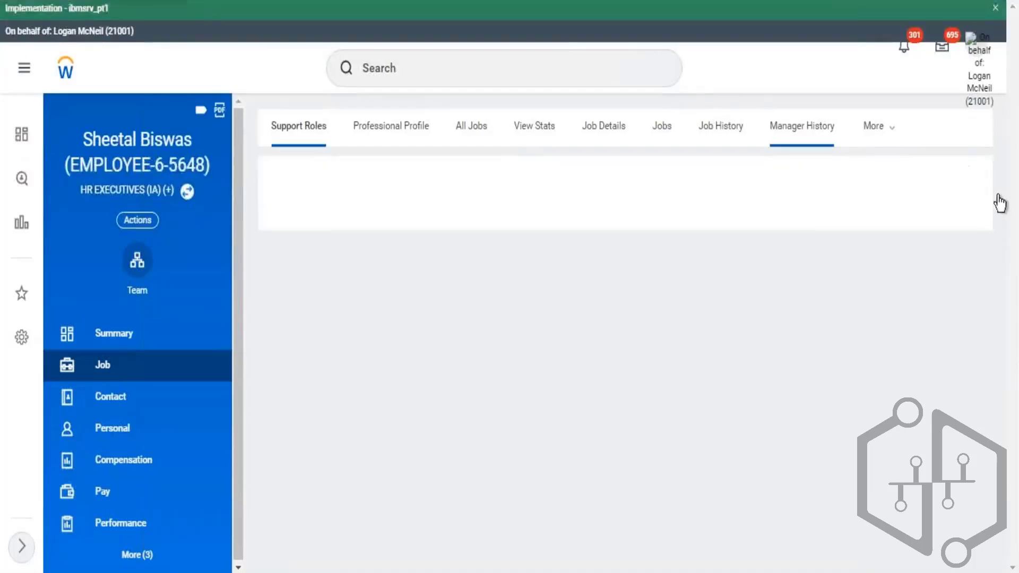
left_click(882, 126)
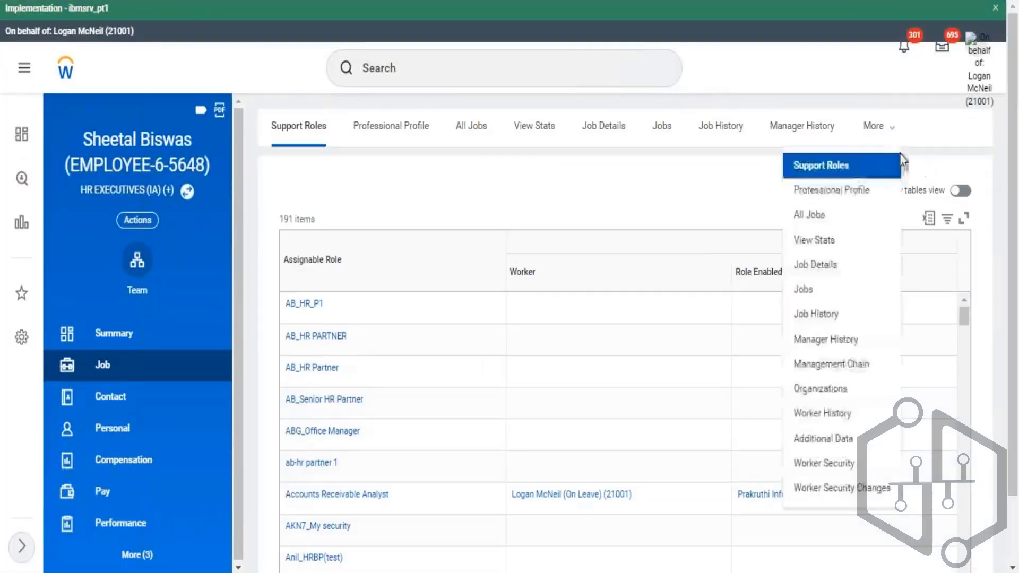
left_click(860, 419)
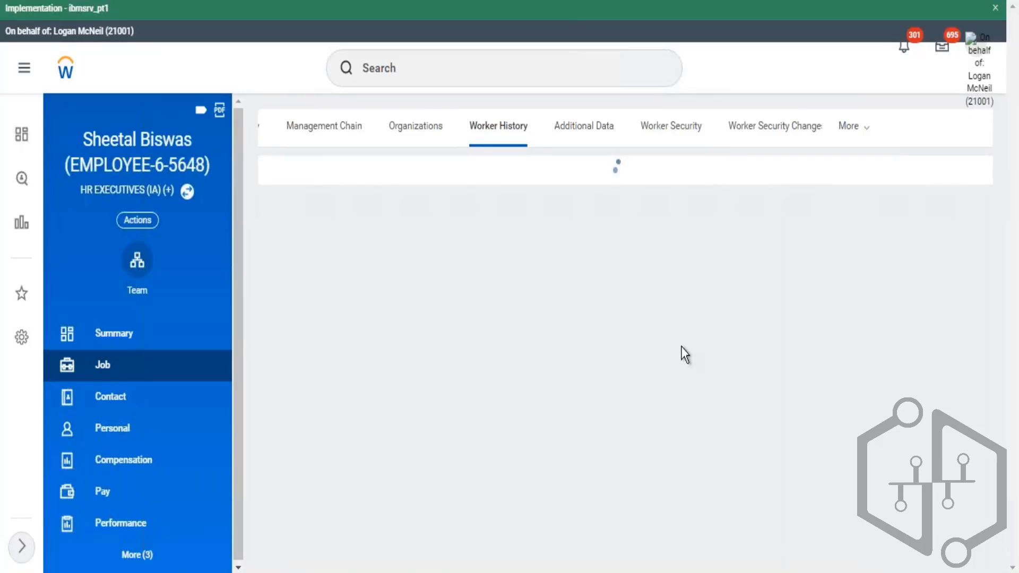
scroll(454, 297, "down", 2)
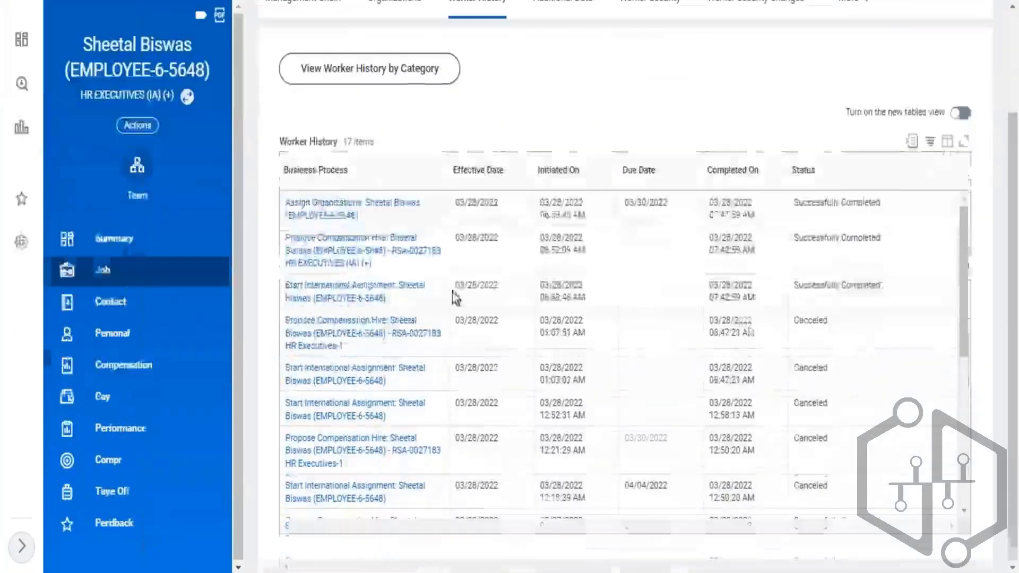
left_click_drag(460, 368, 503, 377)
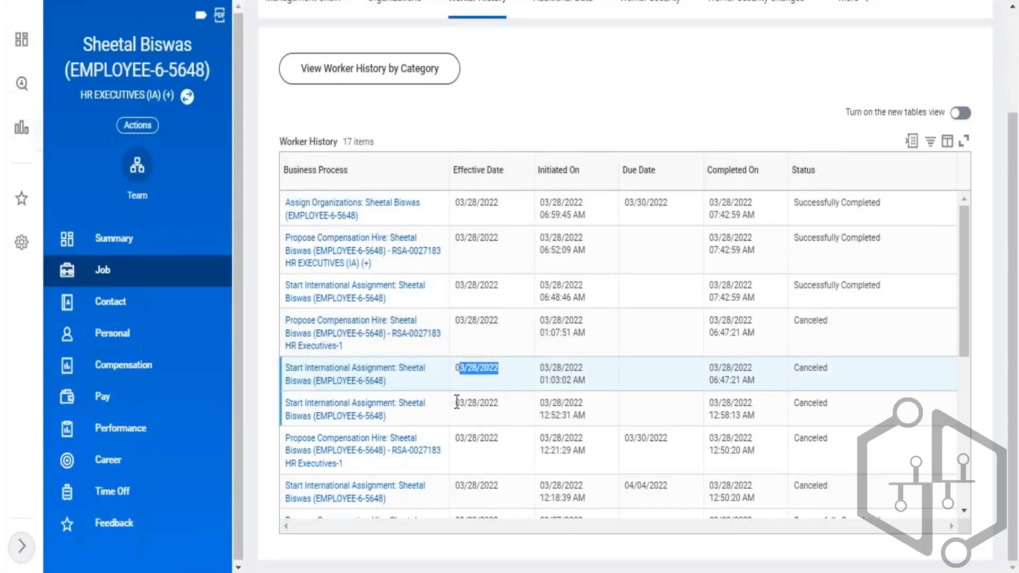
left_click_drag(455, 404, 476, 403)
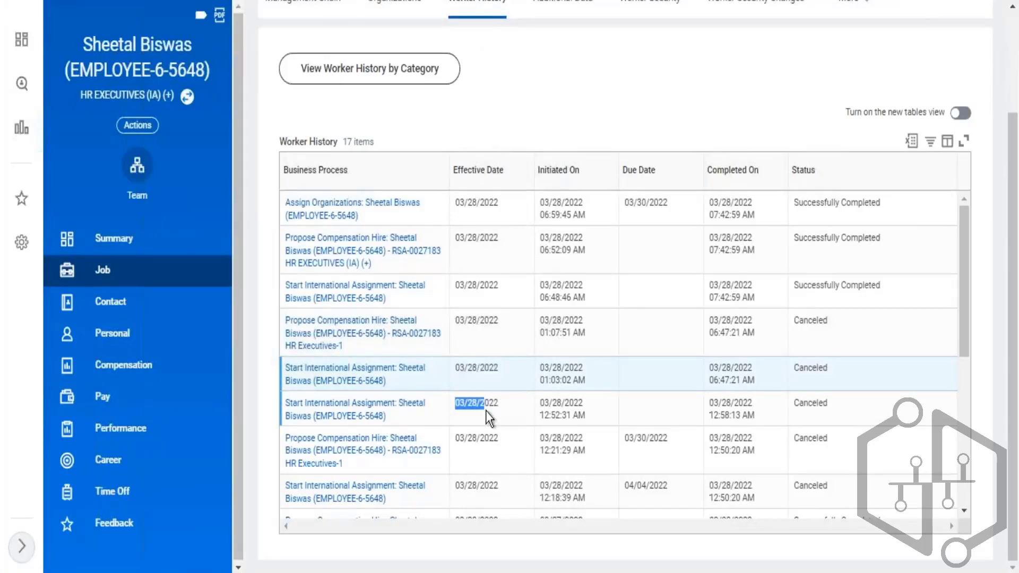
scroll(569, 357, "down", 3)
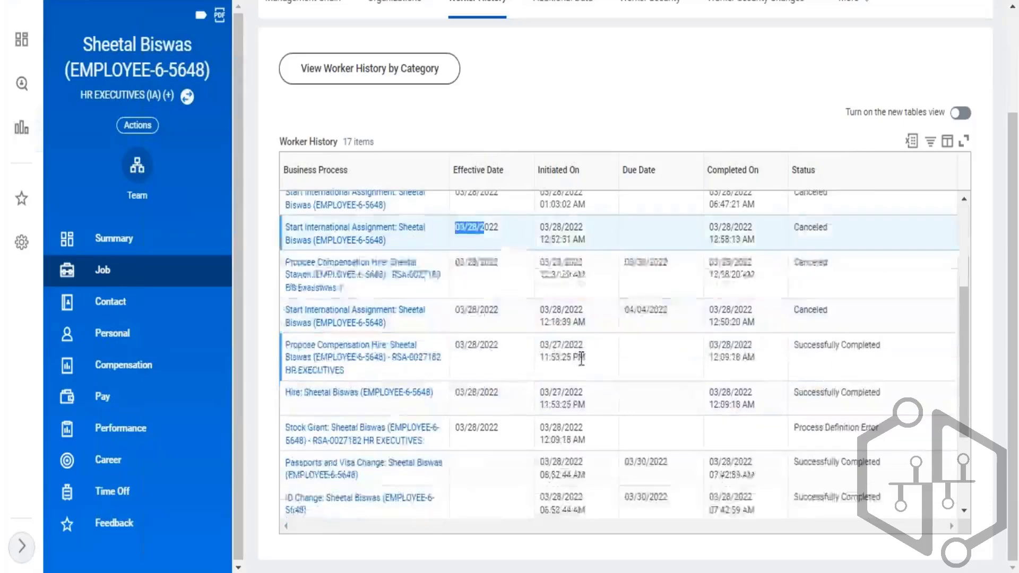
scroll(582, 359, "down", 2)
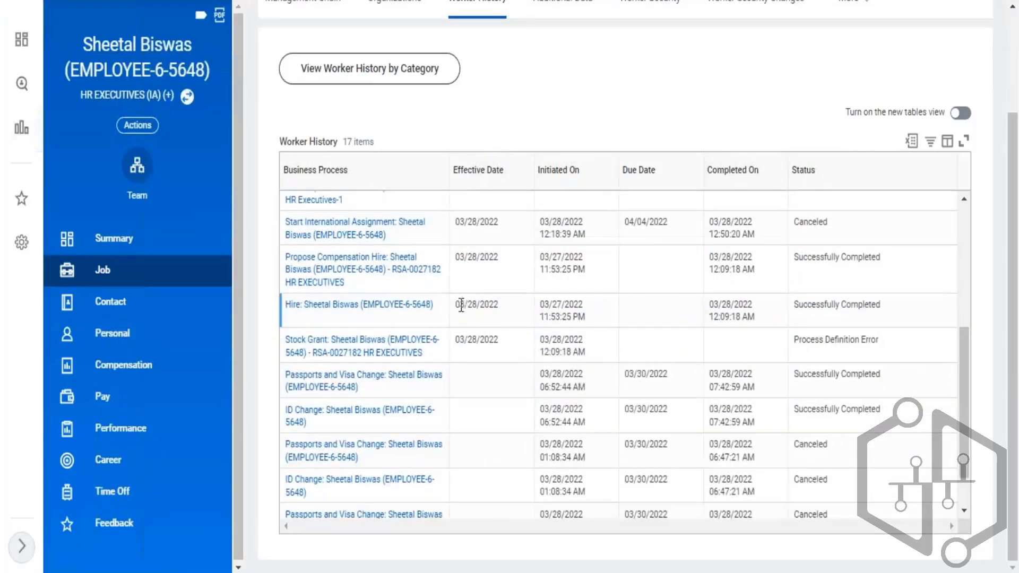
left_click_drag(461, 305, 496, 307)
scroll(478, 297, "up", 2)
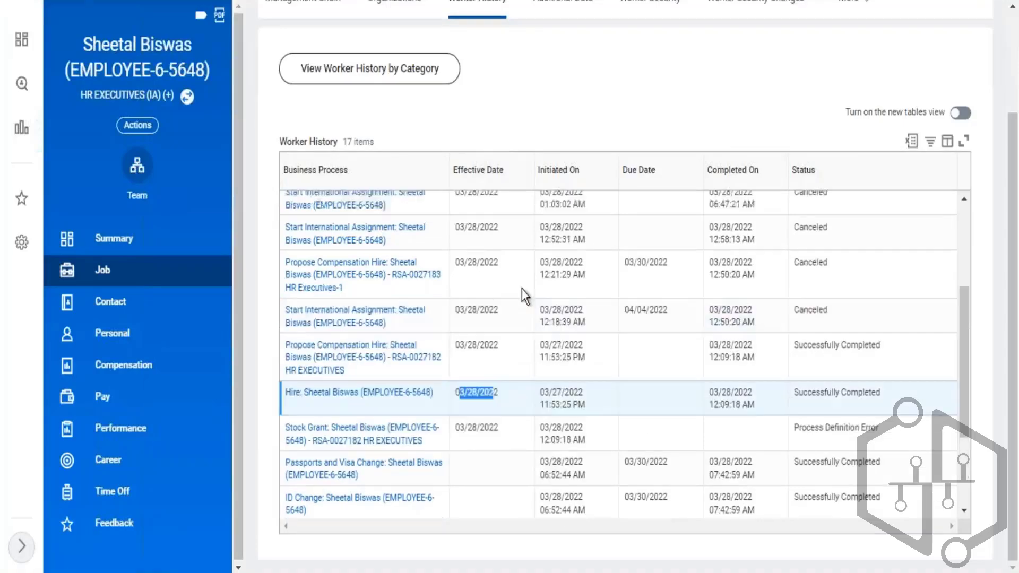
left_click_drag(456, 227, 496, 241)
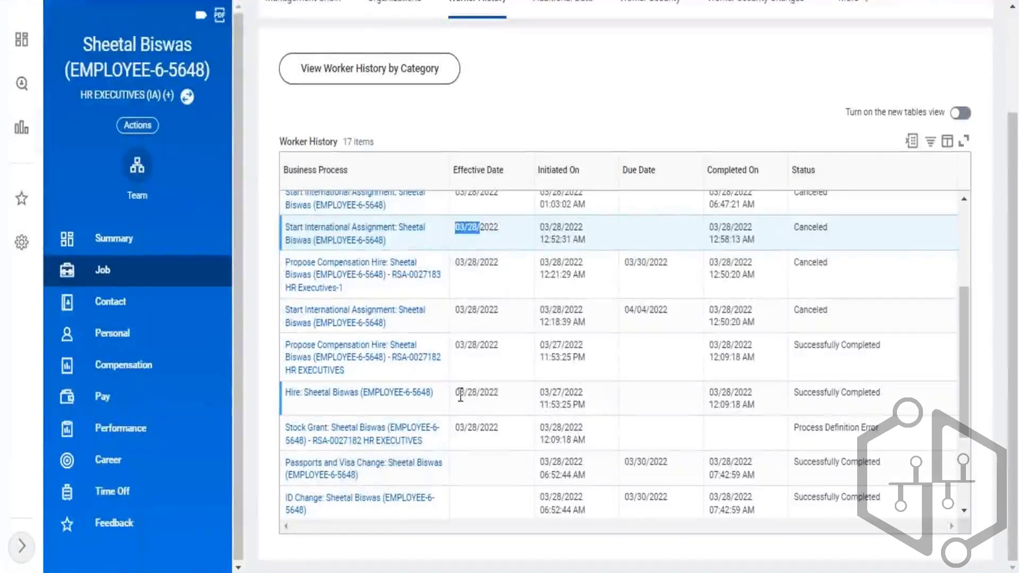
left_click_drag(460, 395, 499, 403)
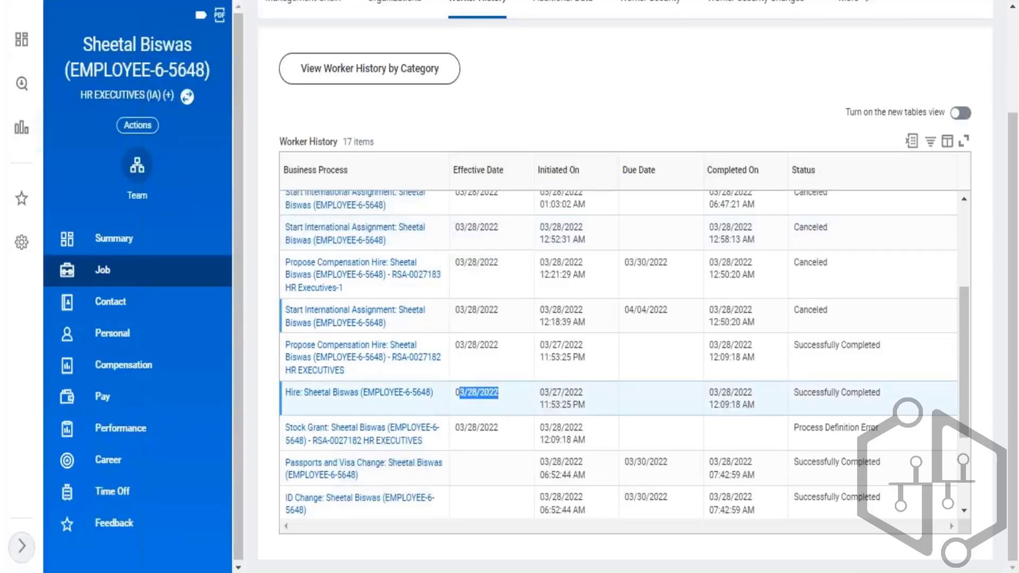
left_click_drag(455, 229, 467, 303)
scroll(477, 213, "up", 2)
left_click(470, 308)
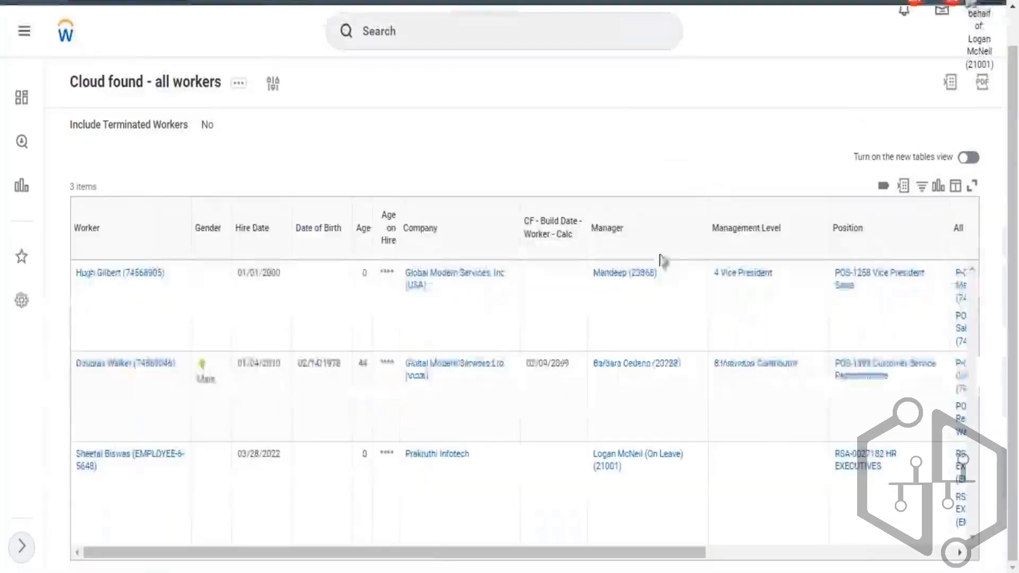
left_click(801, 555)
left_click_drag(988, 561, 991, 557)
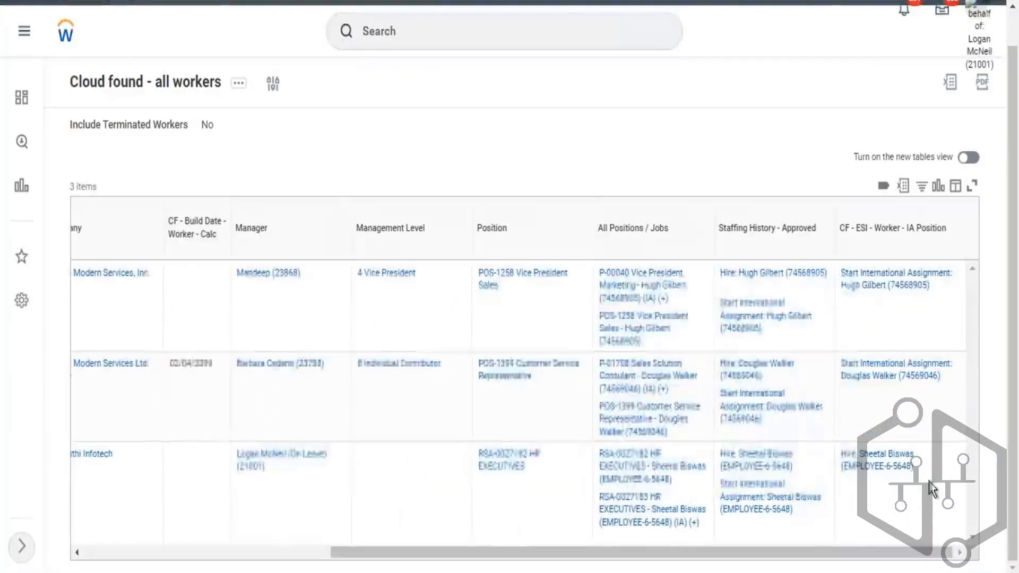
left_click_drag(915, 468, 840, 462)
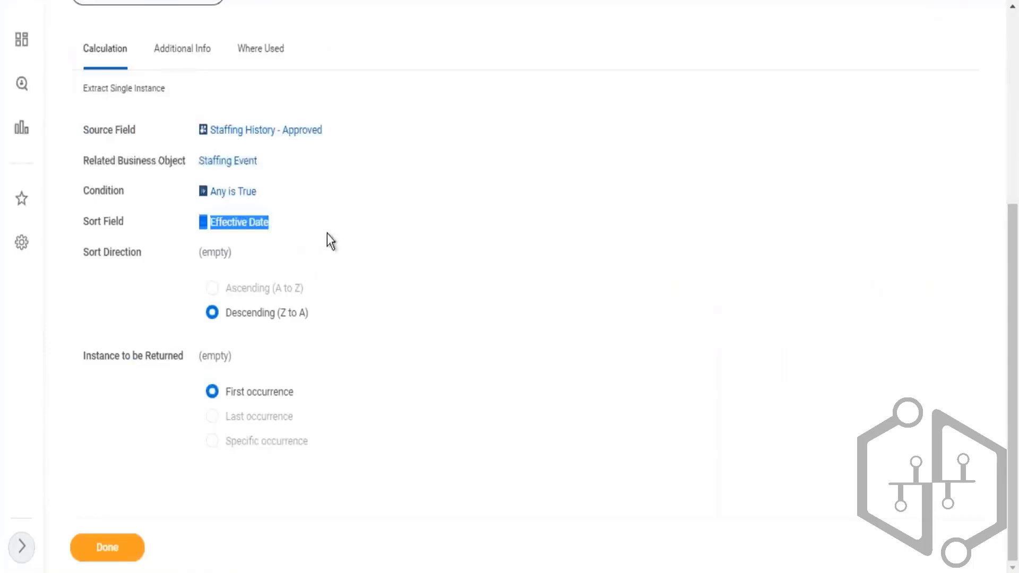
- Review the calculated field's sort field, sort direction and instance-to-return settings on its save confirmation page
left_click(174, 216)
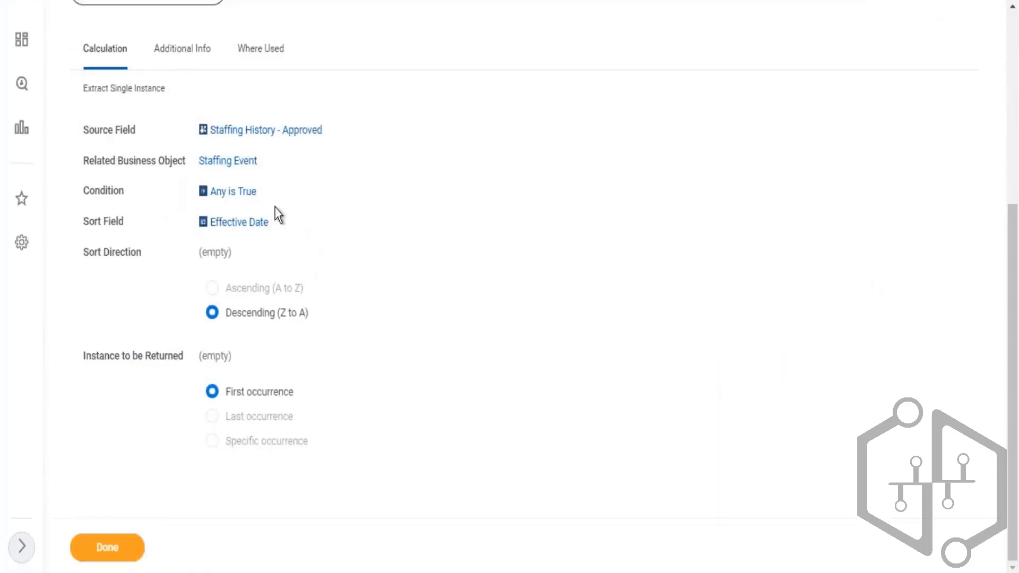
left_click_drag(276, 208, 176, 225)
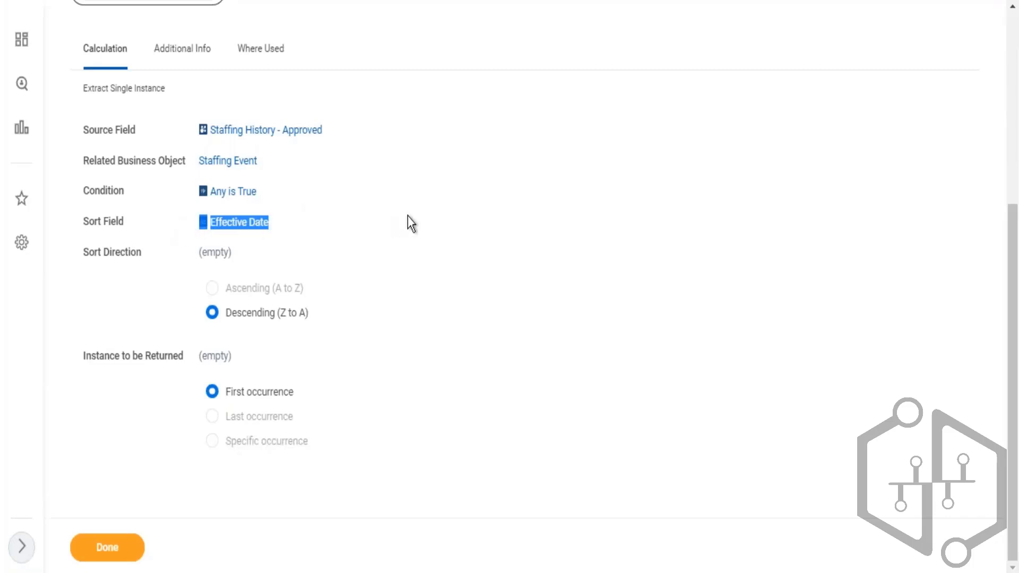
scroll(410, 223, "up", 5)
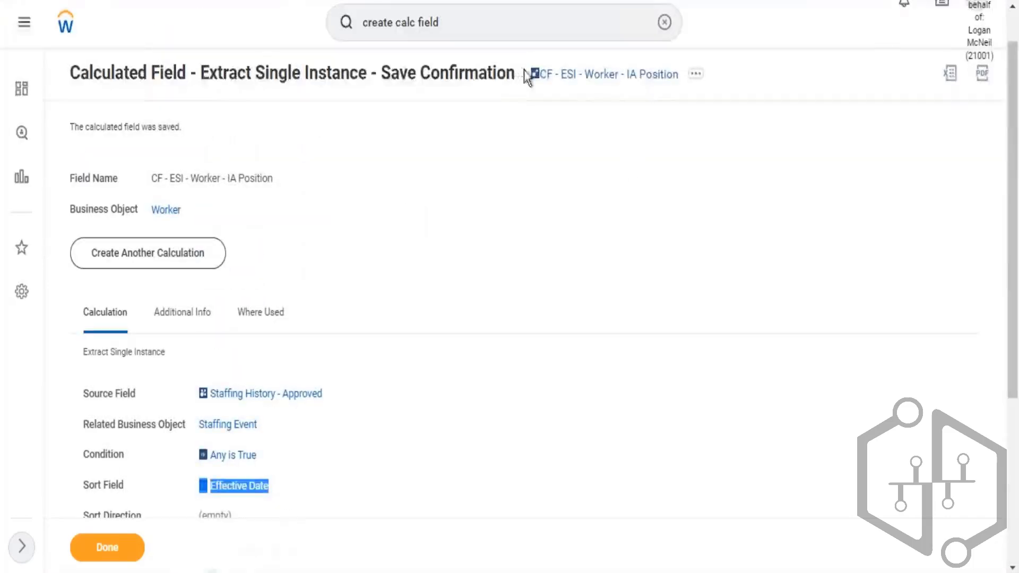
left_click(533, 71)
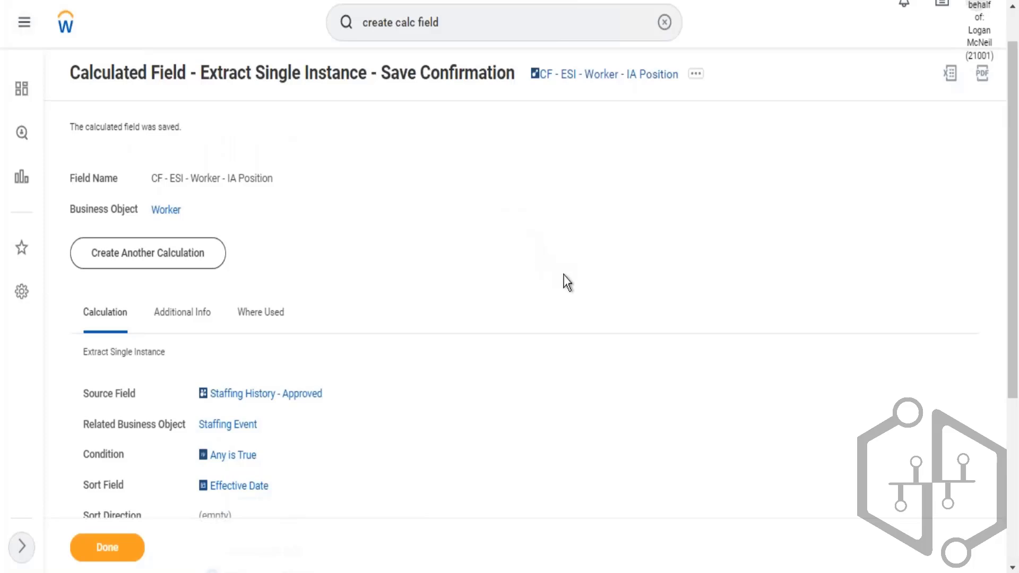
scroll(567, 279, "down", 3)
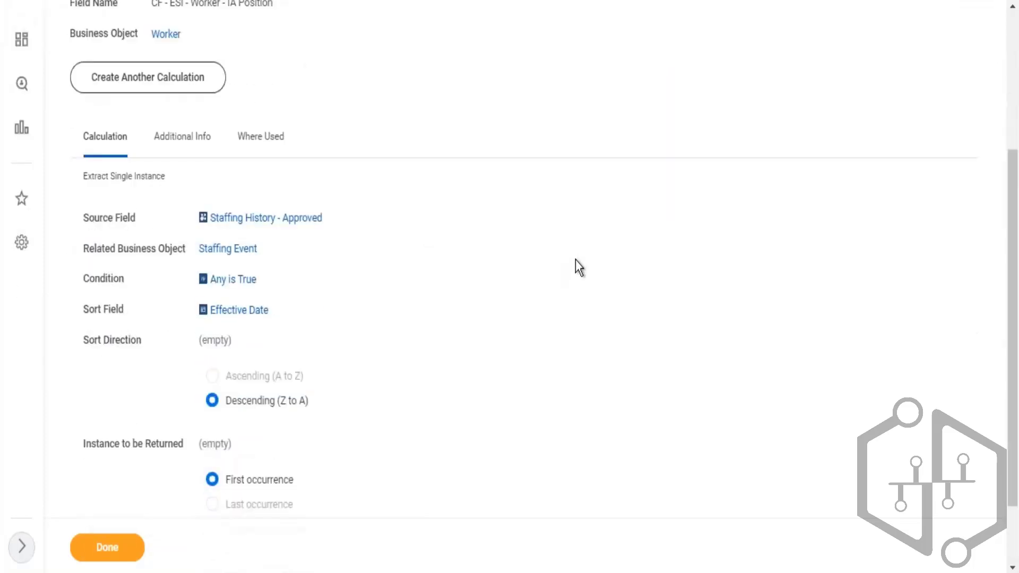
scroll(576, 260, "up", 4)
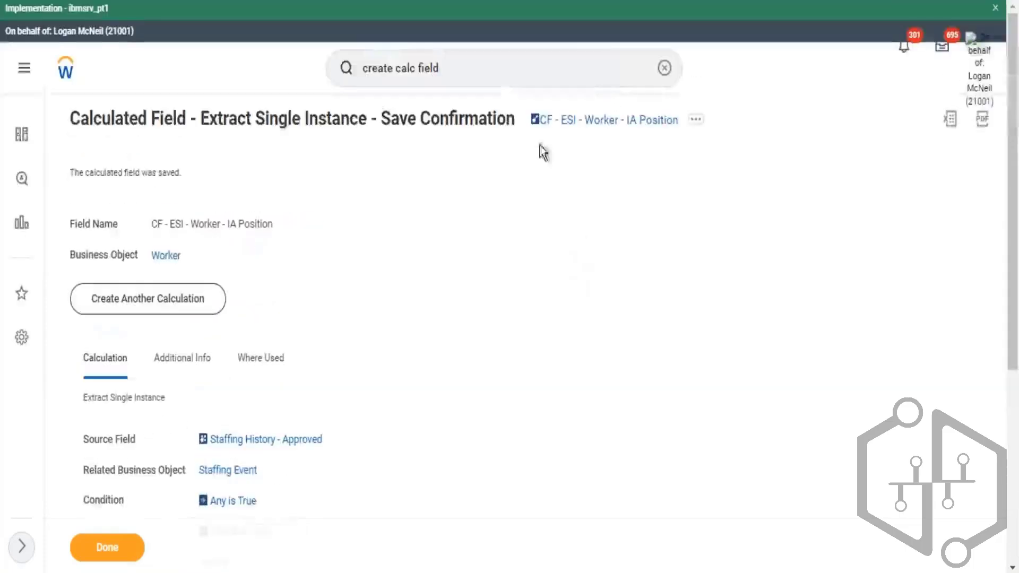
left_click_drag(523, 123, 597, 135)
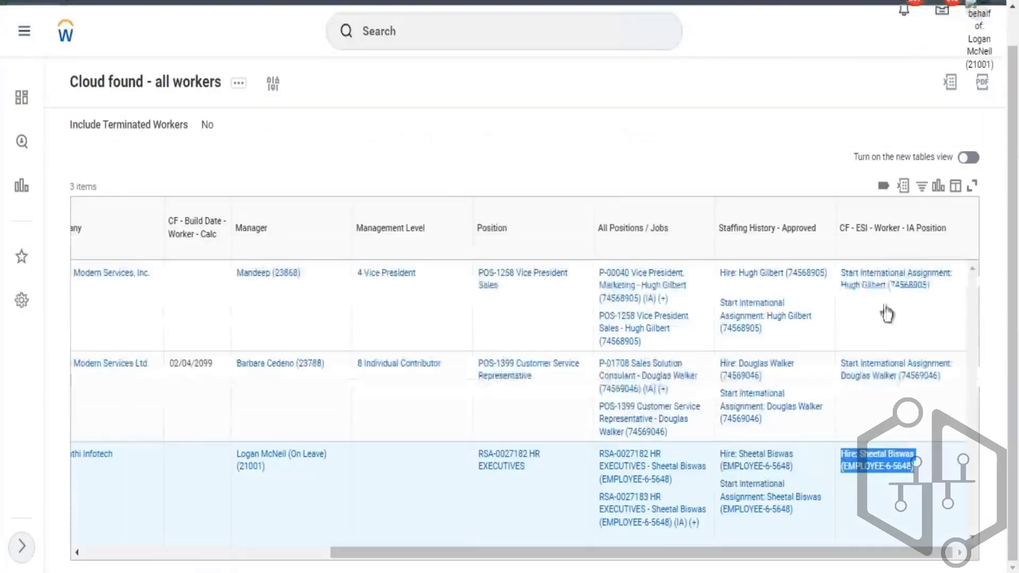
left_click_drag(922, 472, 906, 488)
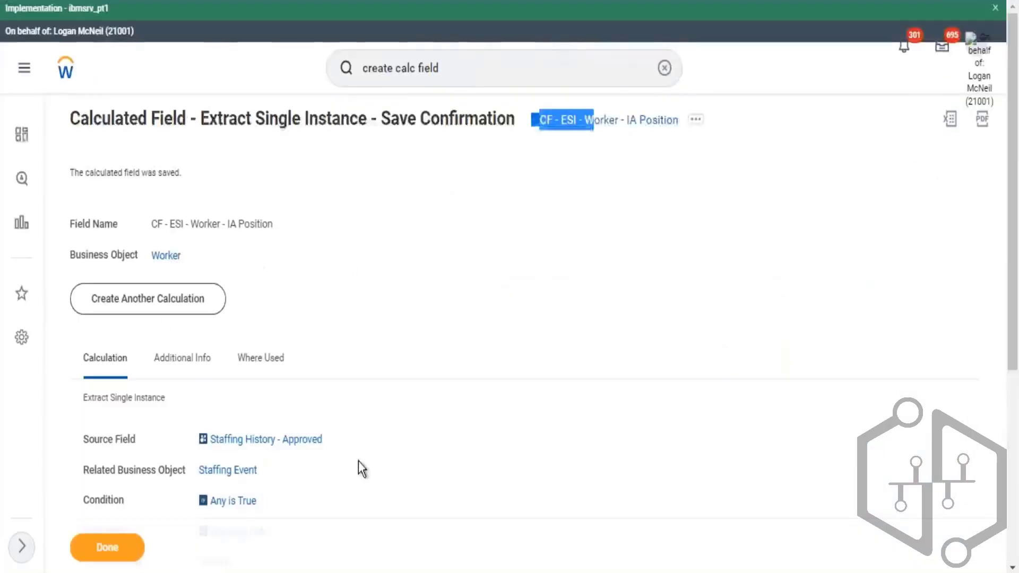
- Review the calculated field's source field, condition, sort field and sort direction on the save confirmation page
scroll(409, 441, "down", 3)
left_click_drag(239, 325, 199, 326)
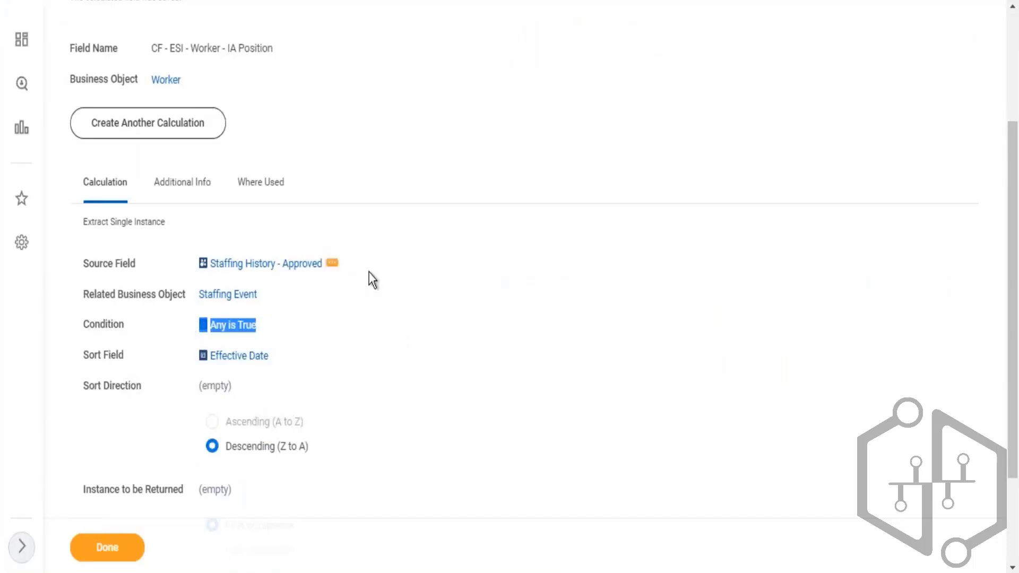
triple_click(241, 264)
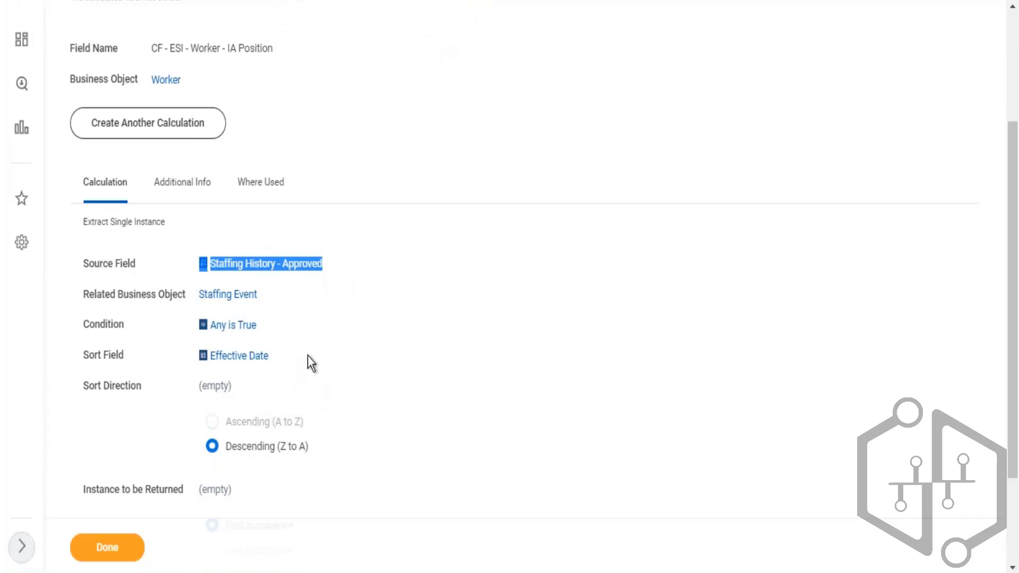
left_click_drag(190, 378, 218, 384)
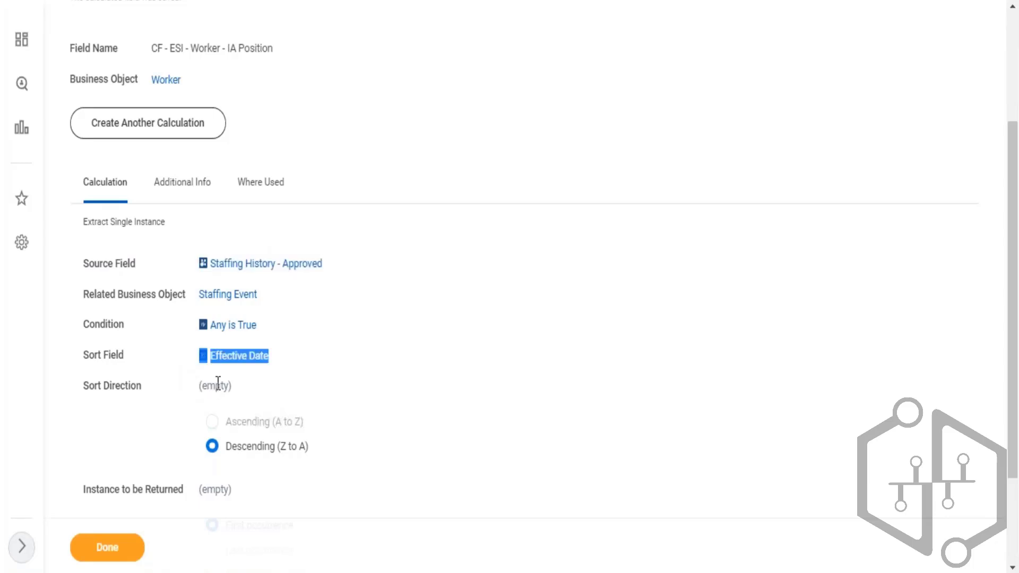
left_click(332, 357)
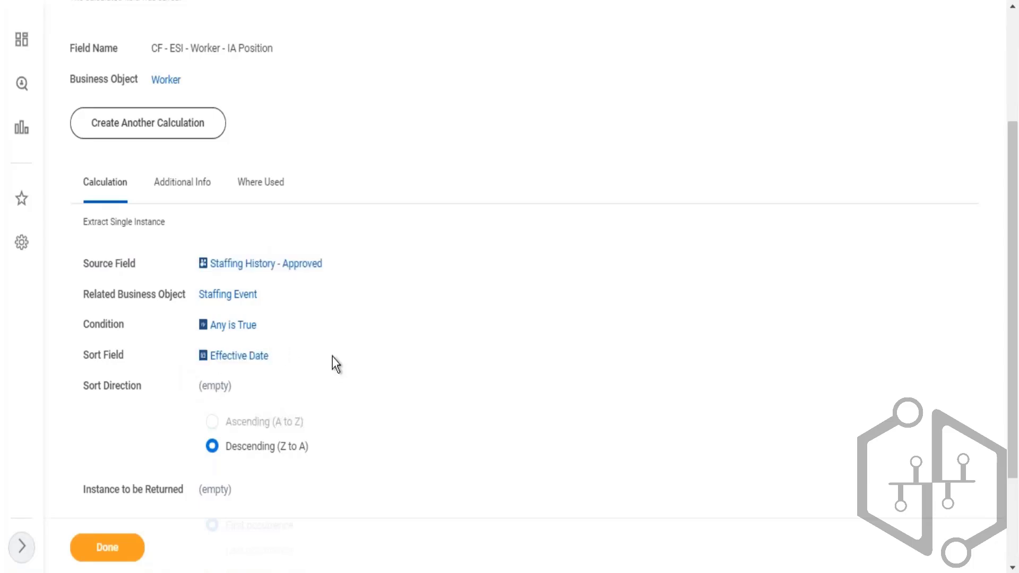
scroll(361, 344, "down", 3)
left_click_drag(247, 313, 310, 316)
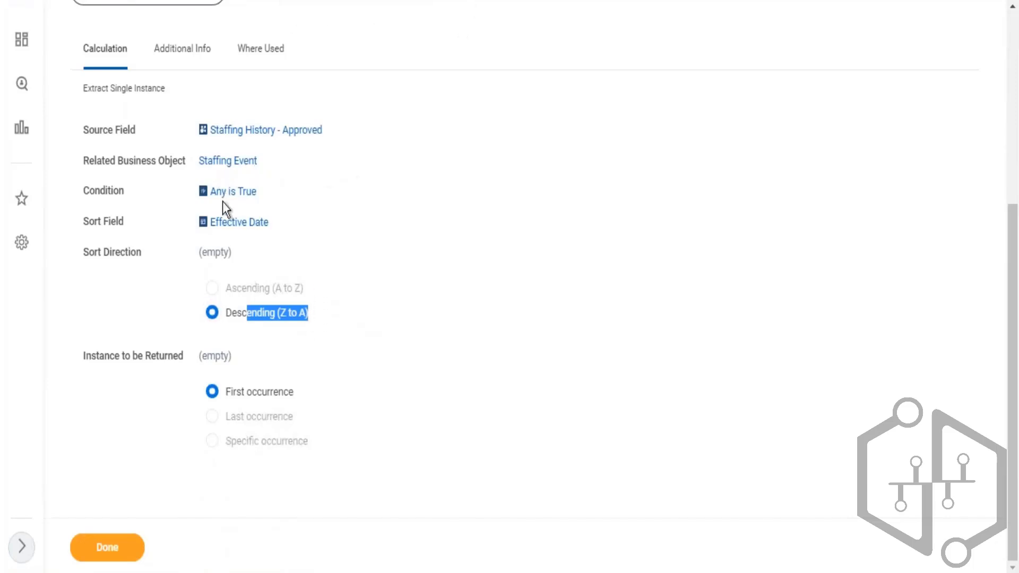
left_click_drag(199, 193, 295, 196)
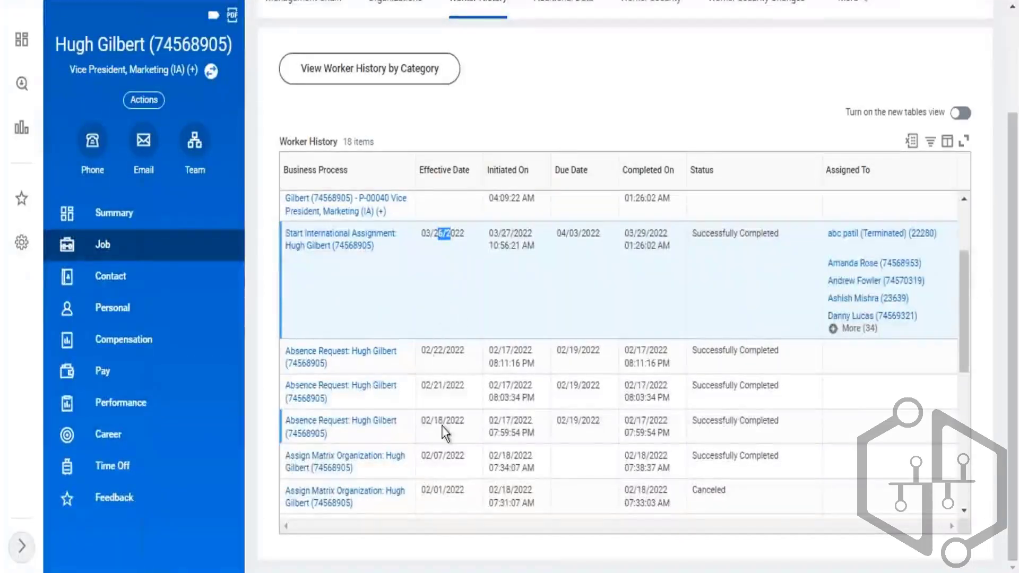
scroll(455, 421, "down", 5)
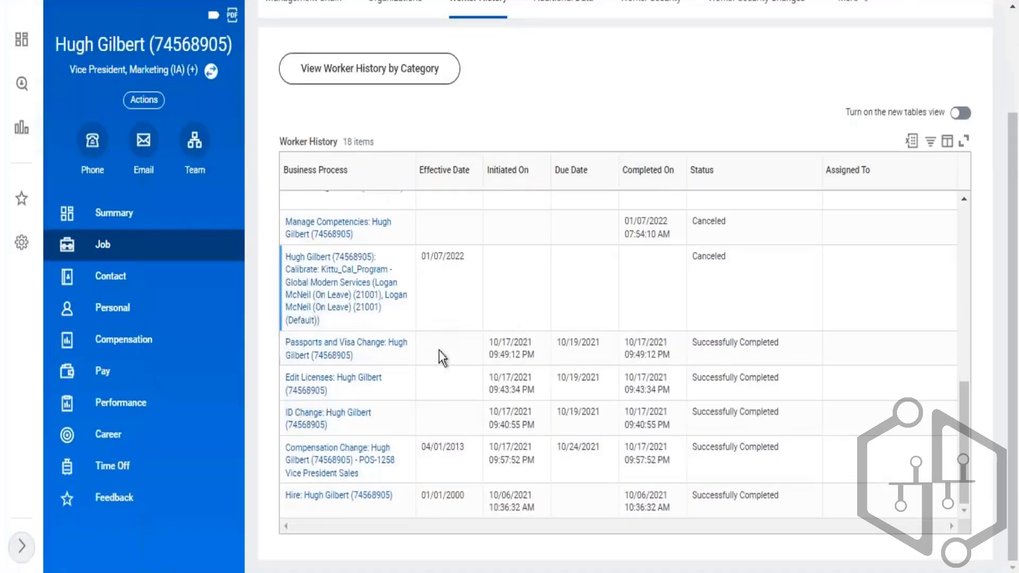
triple_click(451, 503)
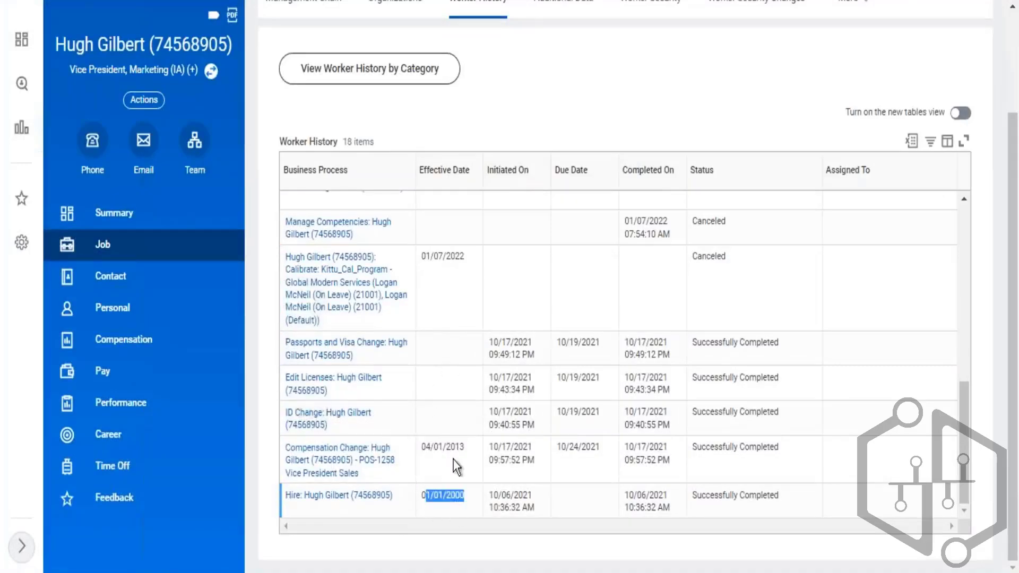
scroll(470, 386, "up", 5)
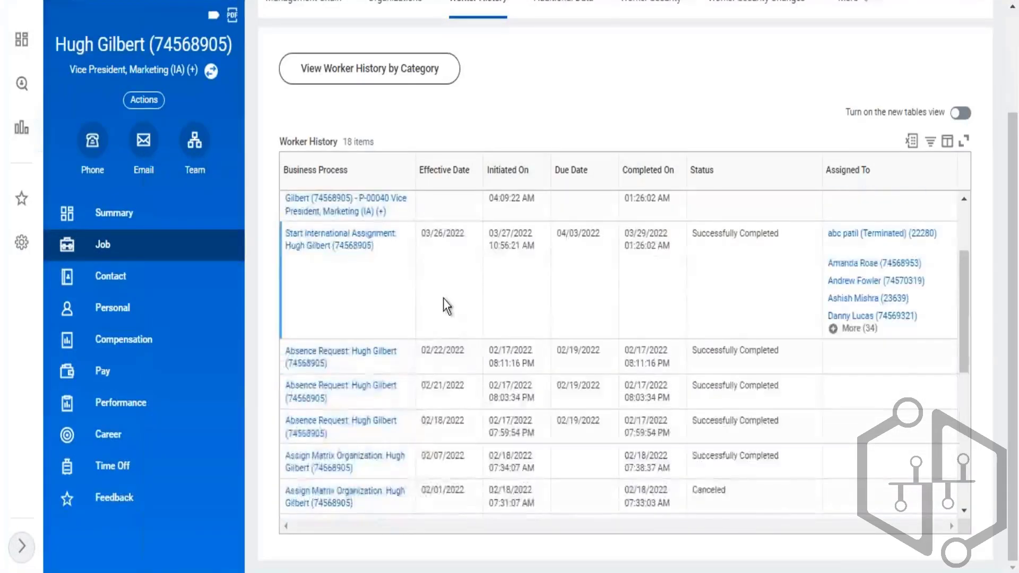
scroll(443, 299, "up", 3)
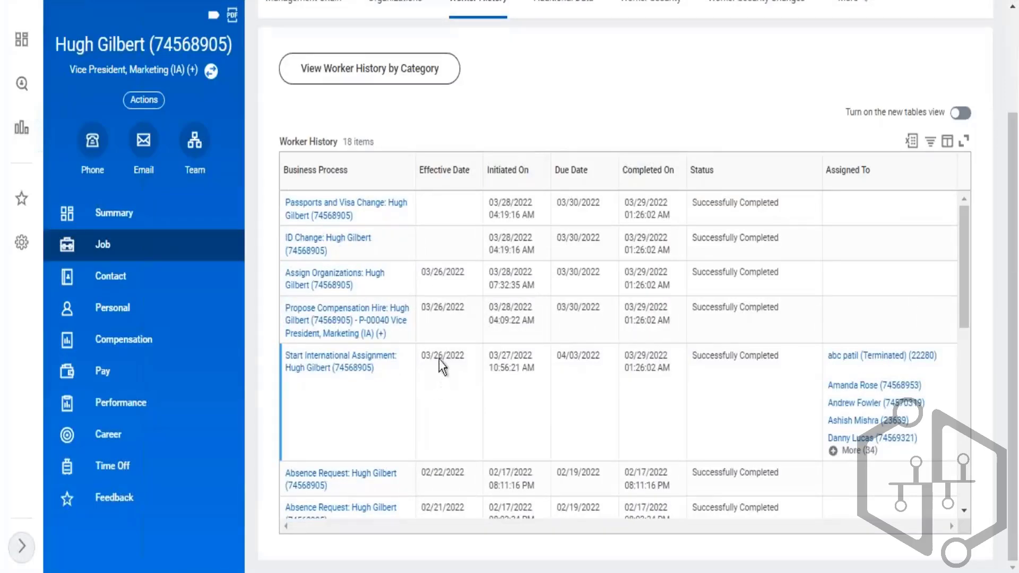
left_click_drag(438, 359, 458, 360)
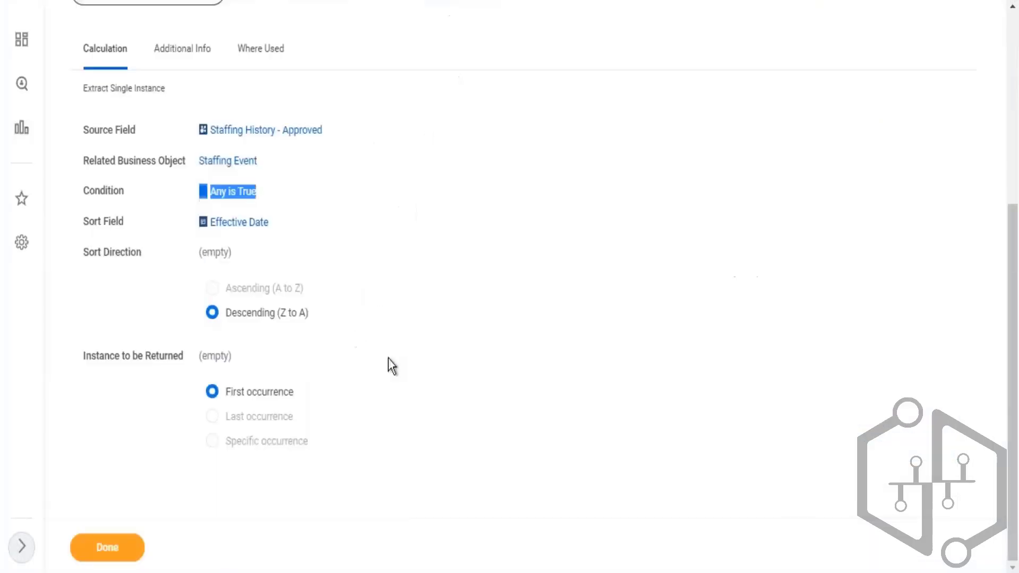
- Review the calculated field's sort direction, sort field and first-occurrence setting
left_click_drag(237, 315, 277, 319)
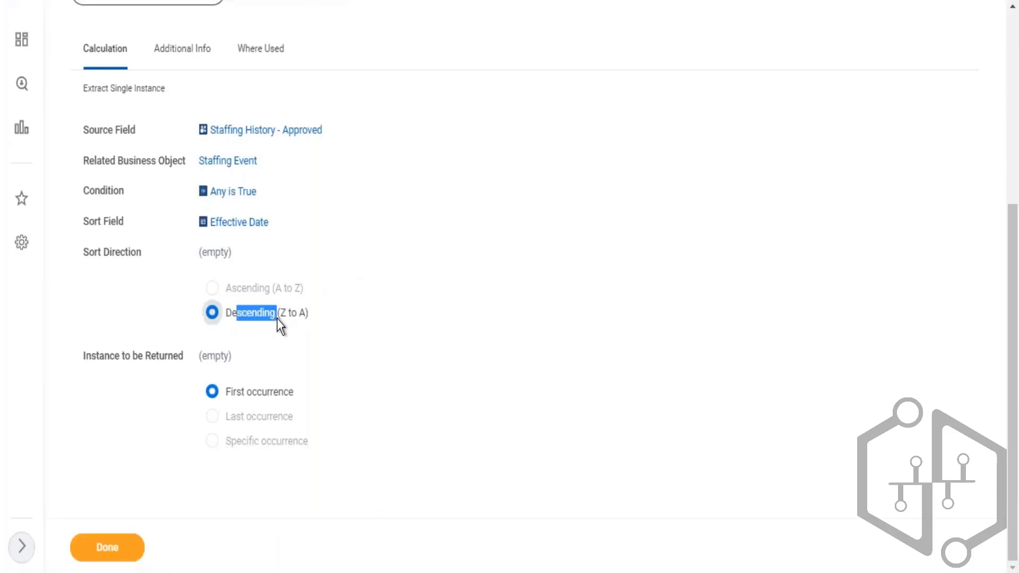
triple_click(203, 228)
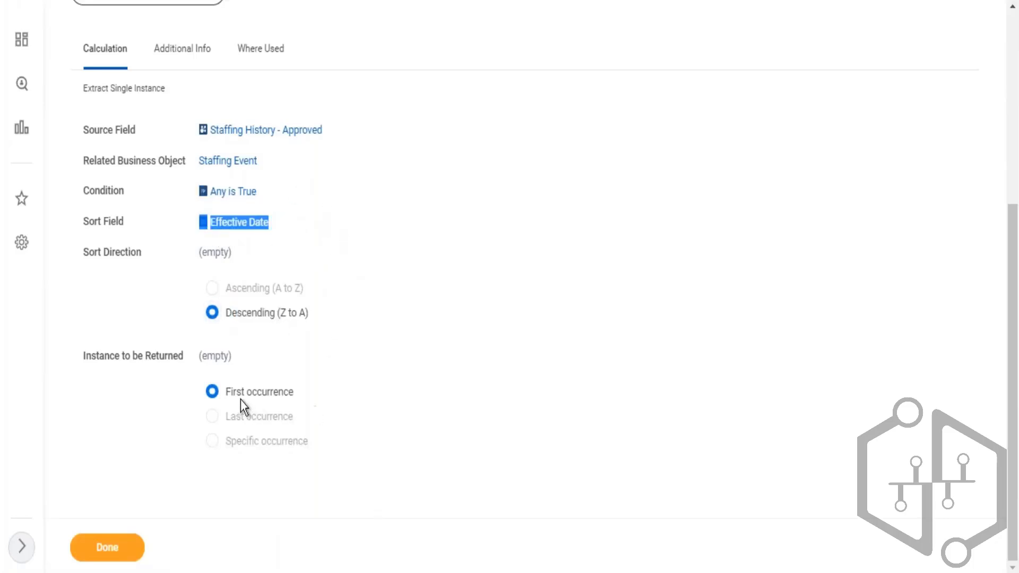
left_click_drag(234, 395, 285, 410)
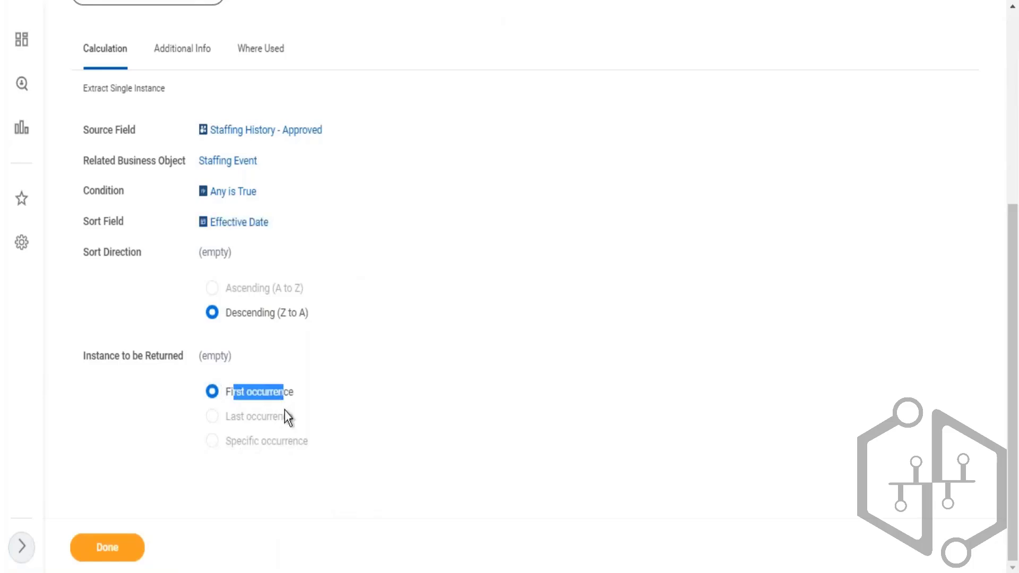
left_click(390, 1)
scroll(533, 90, "up", 5)
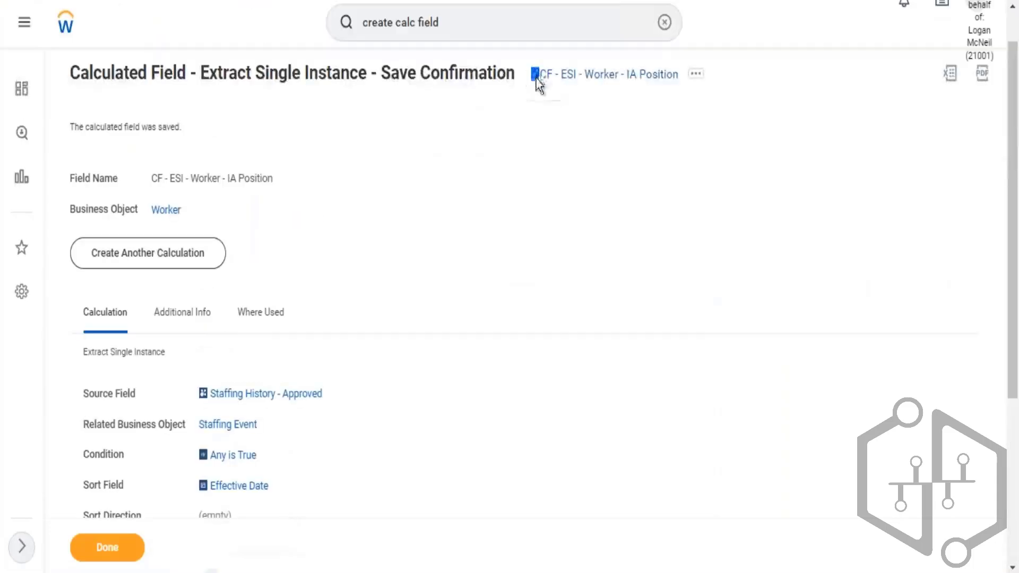
scroll(404, 331, "down", 3)
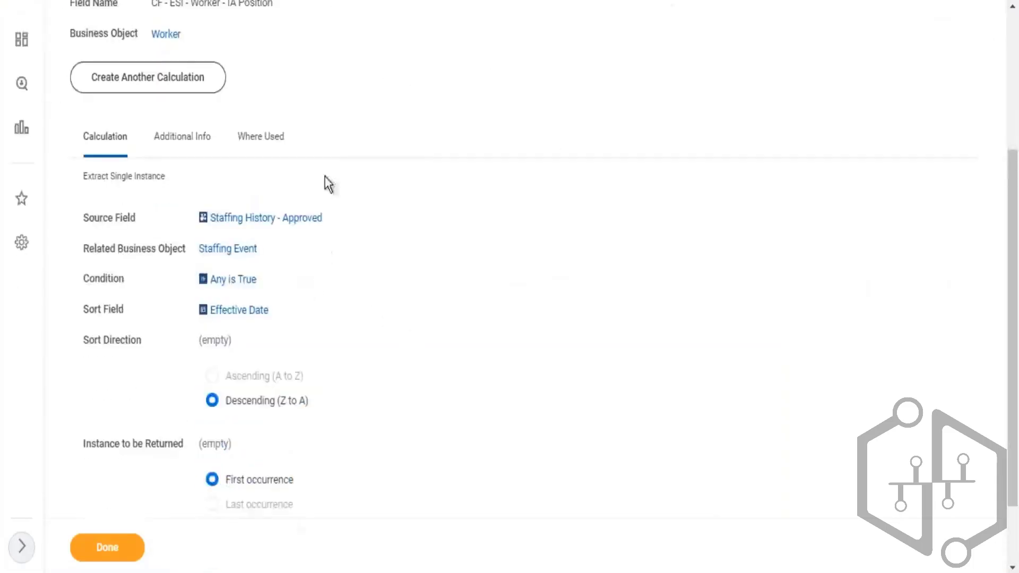
scroll(322, 150, "up", 3)
left_click_drag(324, 493, 529, 393)
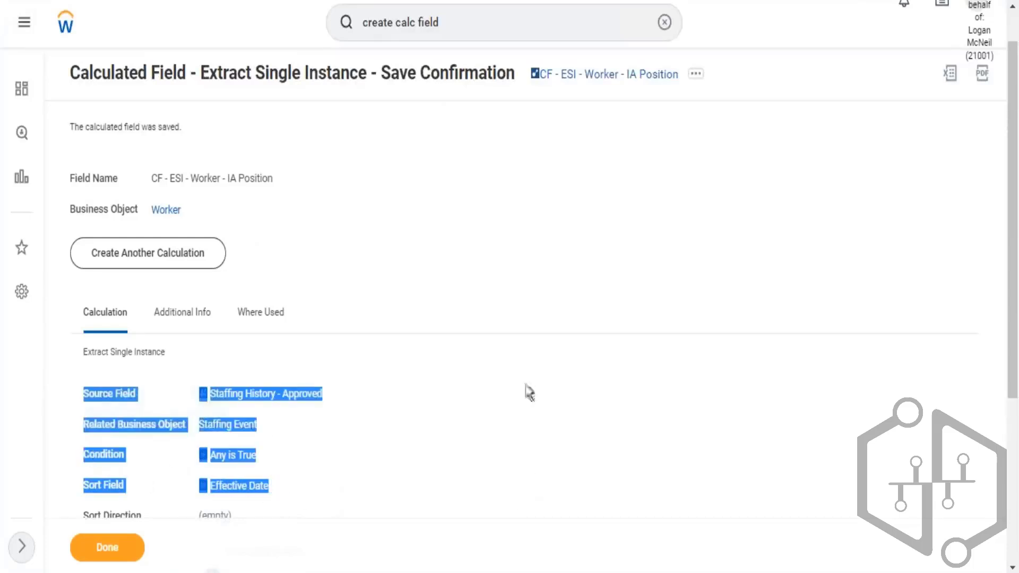
left_click_drag(525, 82, 649, 152)
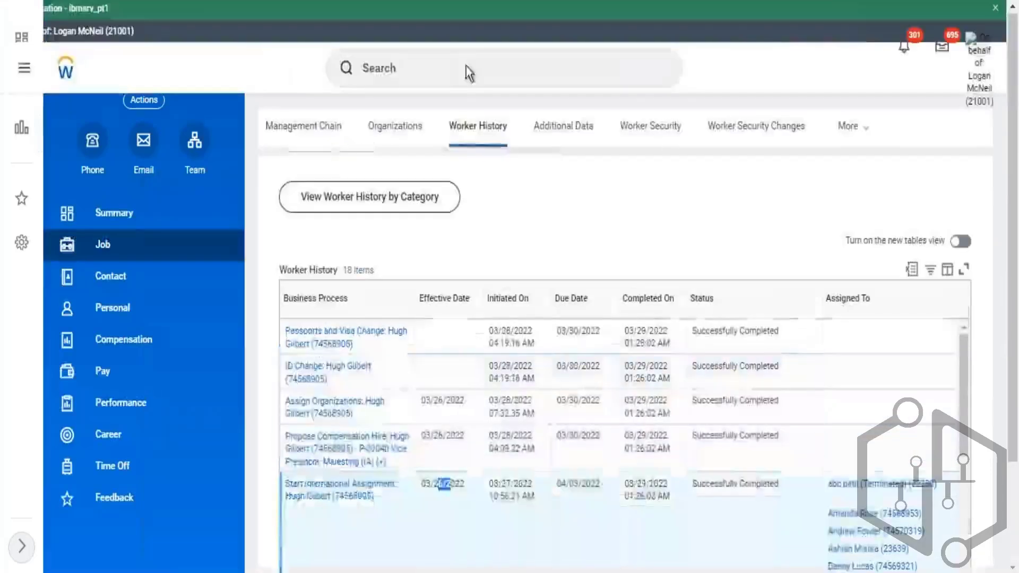
- Search for the Create Calculated Field task
left_click(466, 67)
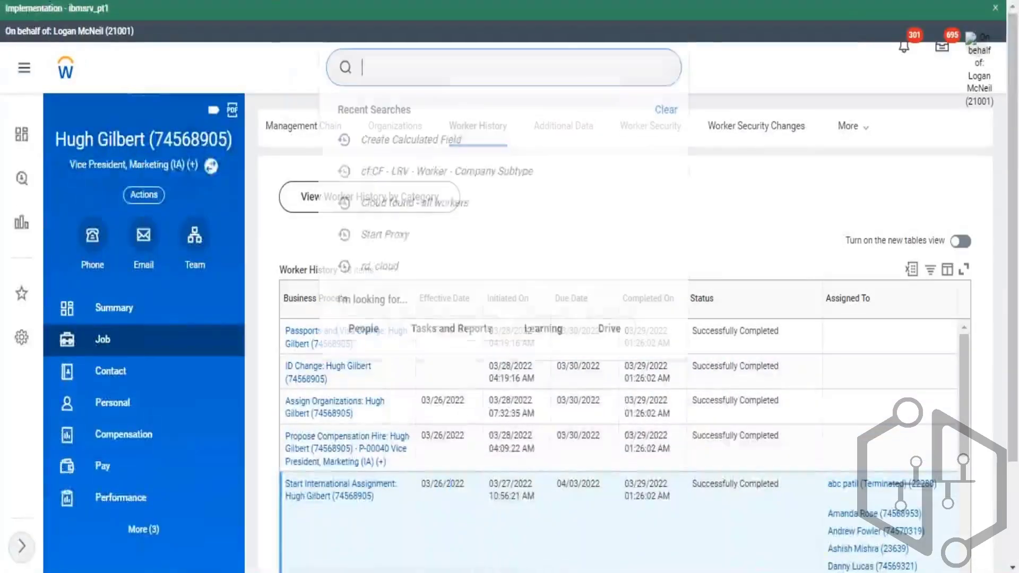
type("create calc f")
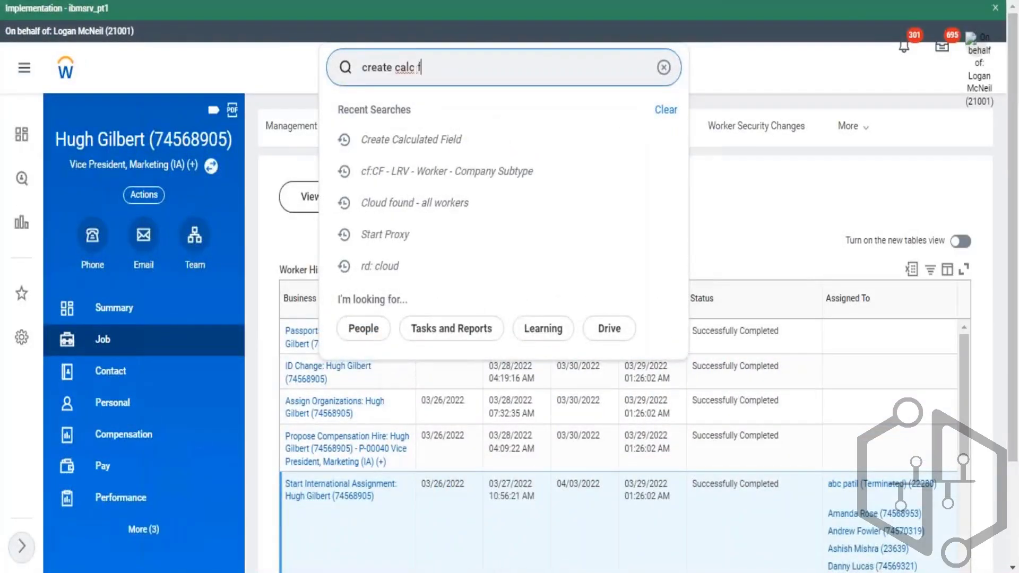
type("ield")
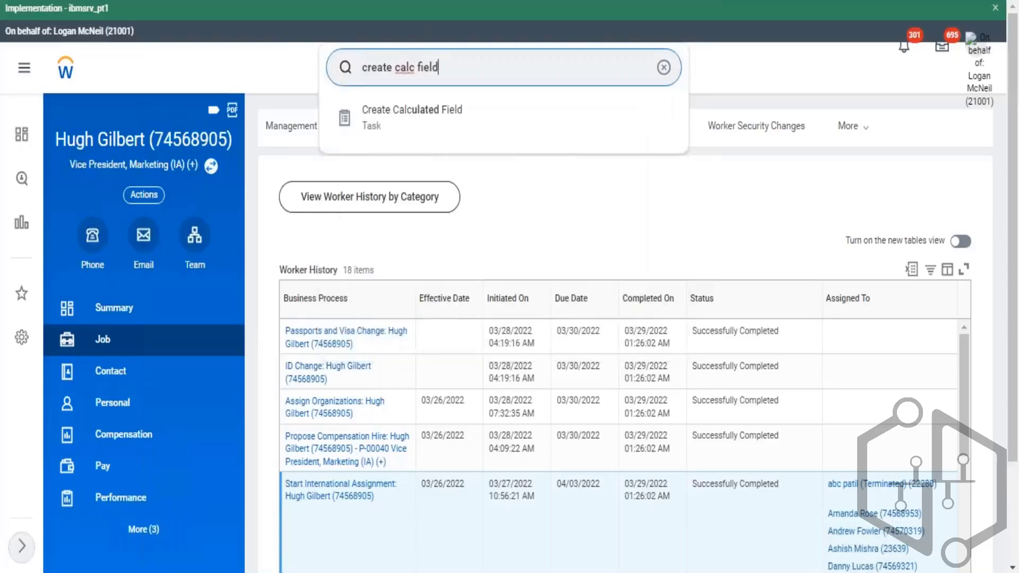
key("Return")
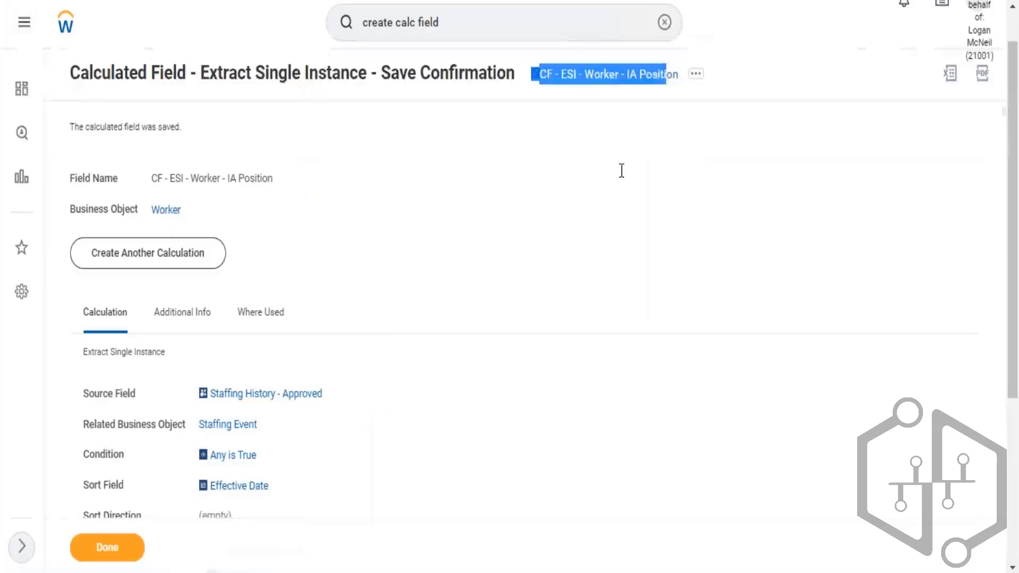
- Examine the calculated field's source field and sort field on the confirmation page
left_click(600, 217)
scroll(630, 198, "down", 2)
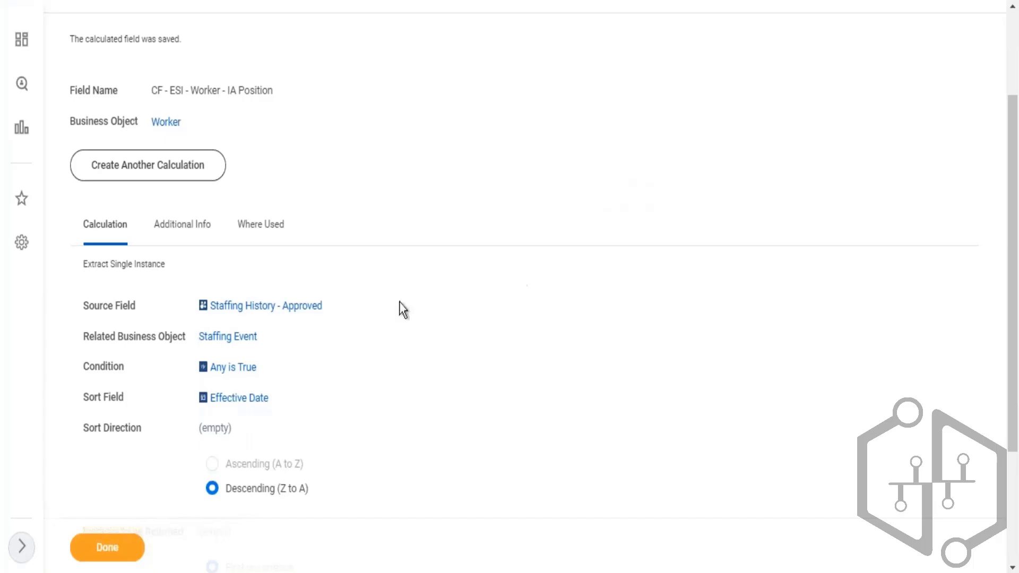
double_click(303, 307)
left_click_drag(252, 313, 186, 301)
left_click_drag(84, 311, 142, 295)
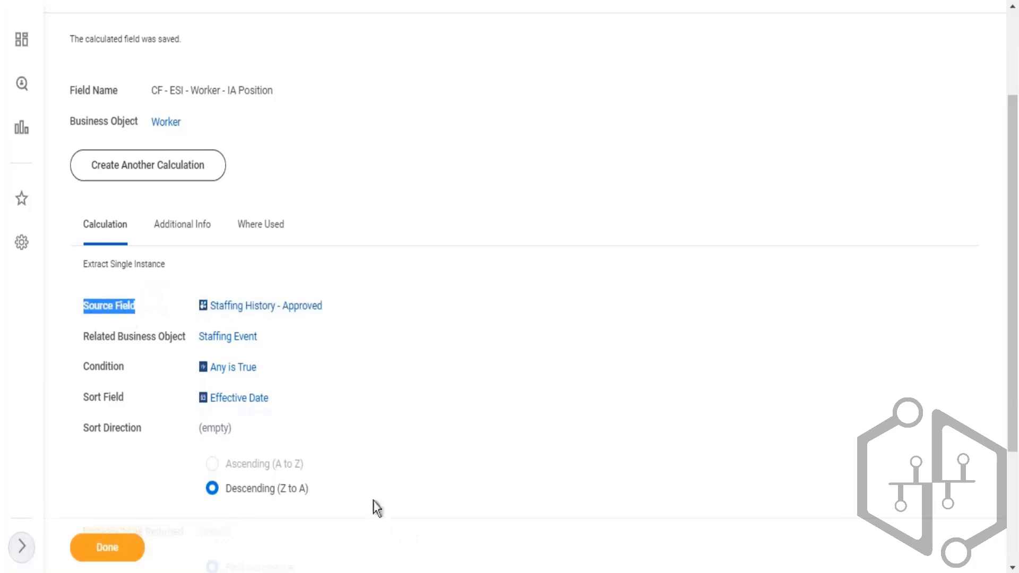
left_click_drag(294, 402, 183, 395)
double_click(183, 395)
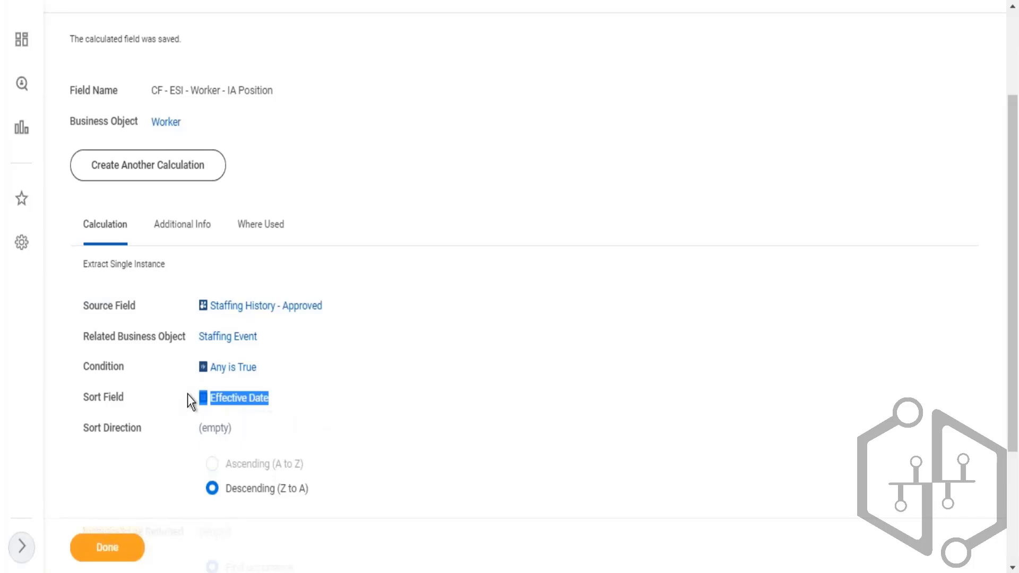
key("ctrl+shift+Tab")
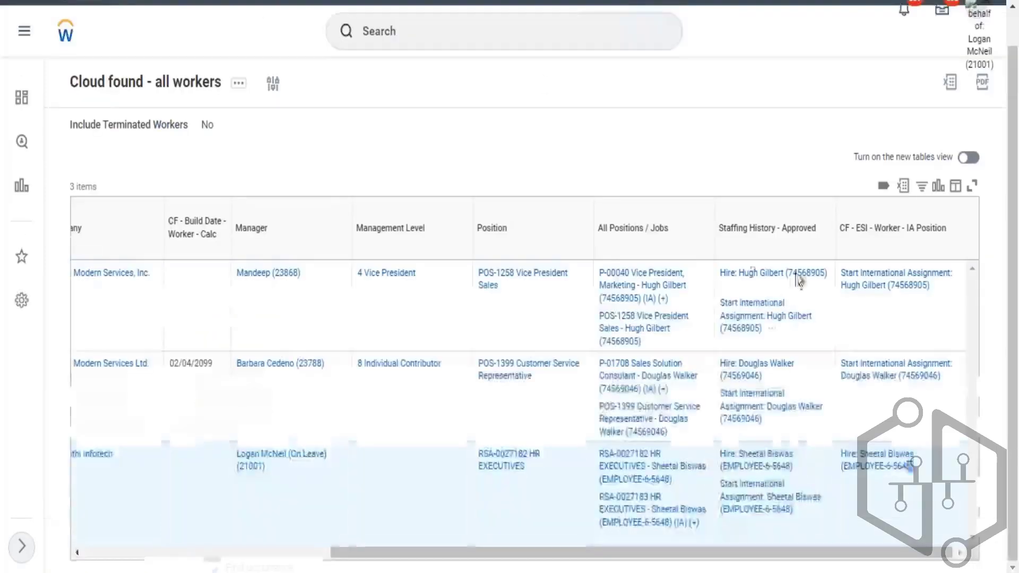
left_click_drag(610, 230, 676, 244)
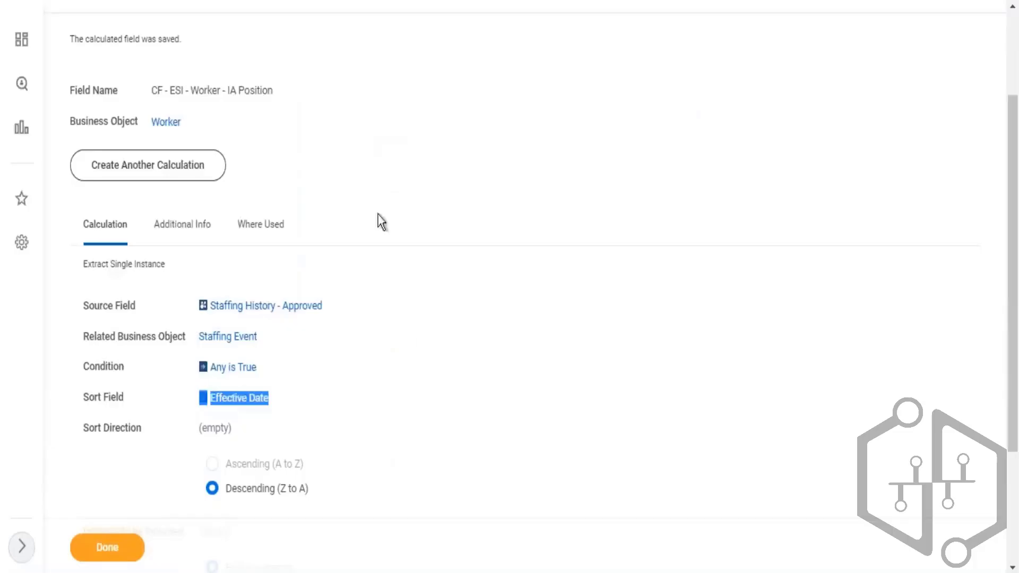
left_click_drag(333, 393, 132, 403)
mouse_move(333, 308)
mouse_move(367, 301)
left_mouse_down()
mouse_move(253, 302)
mouse_move(212, 329)
mouse_move(204, 319)
mouse_move(349, 309)
left_mouse_up()
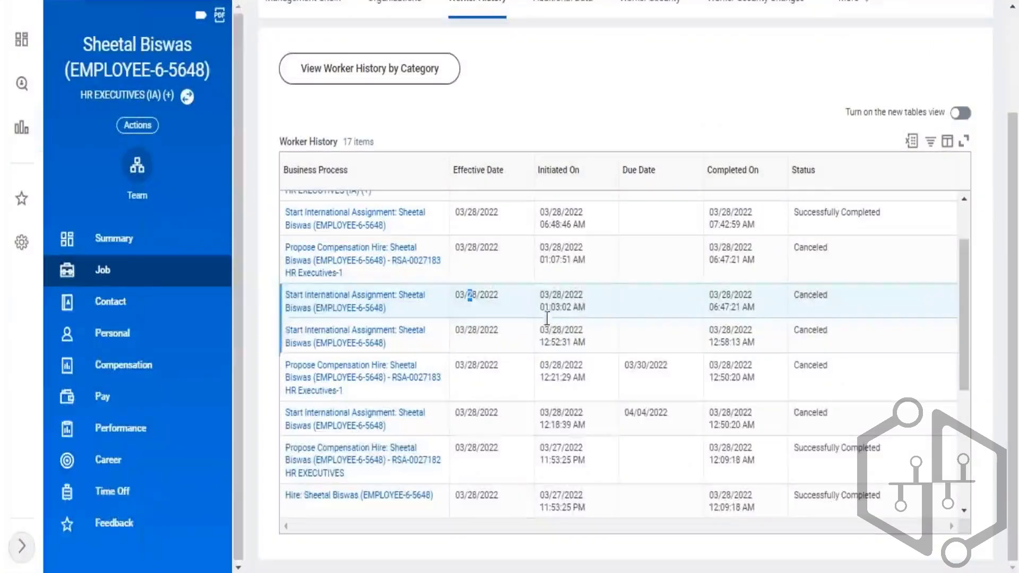
scroll(618, 350, "down", 2)
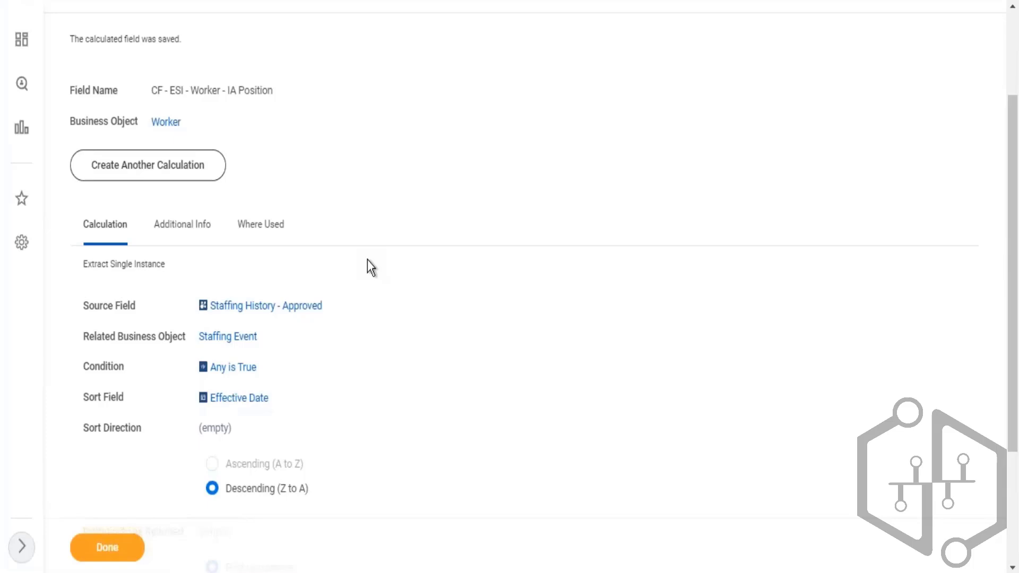
left_click_drag(296, 375, 190, 379)
scroll(454, 53, "up", 3)
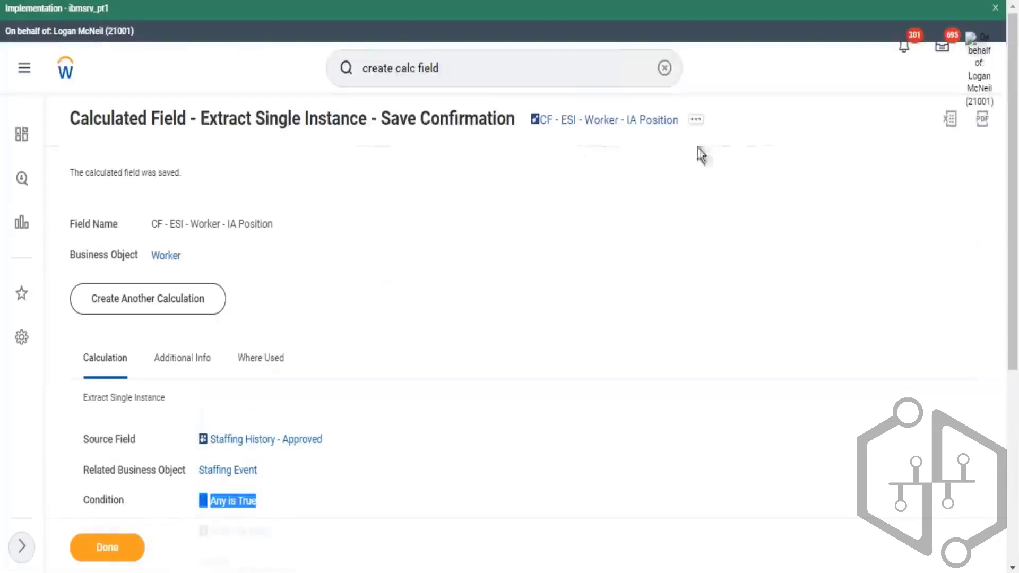
- Open the CF - ESI - Worker - IA Position calculated field in edit mode and review its source field, condition and sort settings
left_click(696, 120)
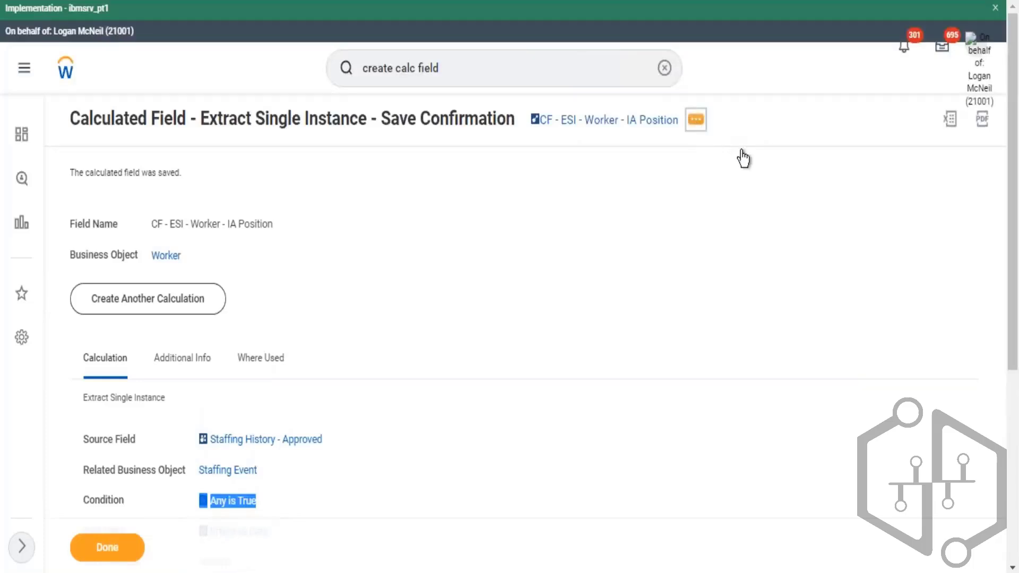
mouse_move(560, 195)
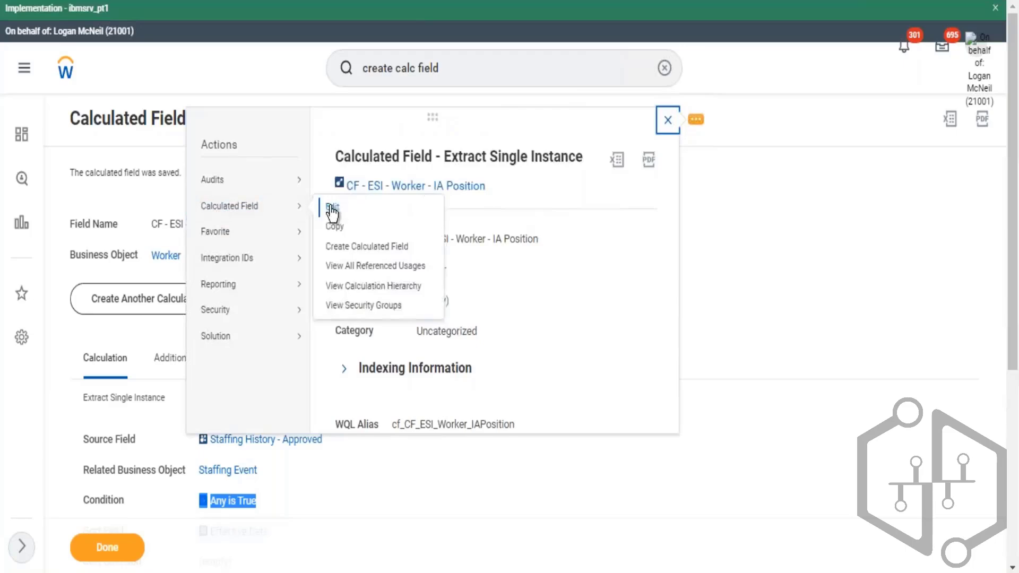
left_click(333, 207)
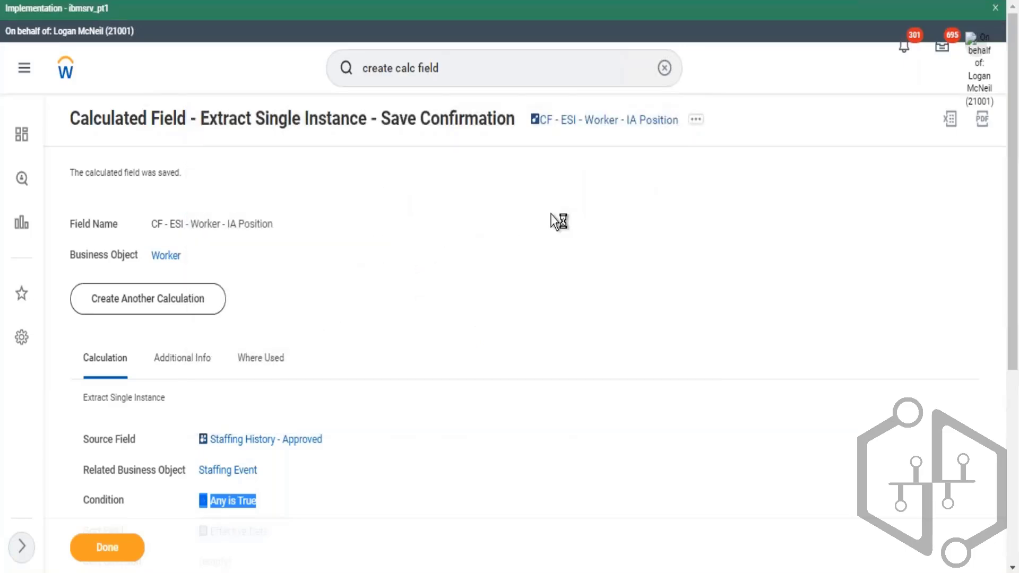
scroll(587, 290, "down", 5)
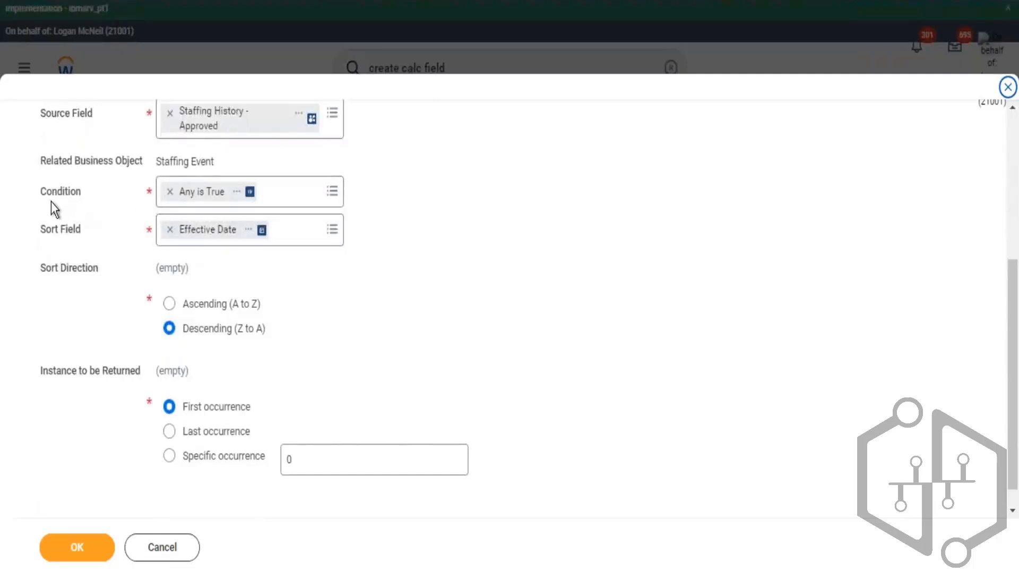
left_click_drag(40, 193, 83, 200)
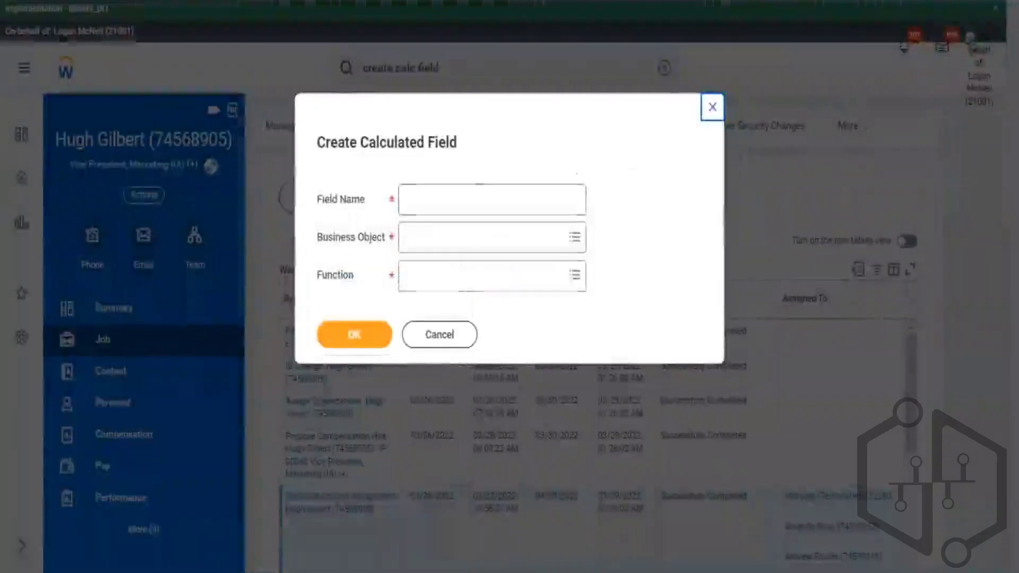
left_click(462, 243)
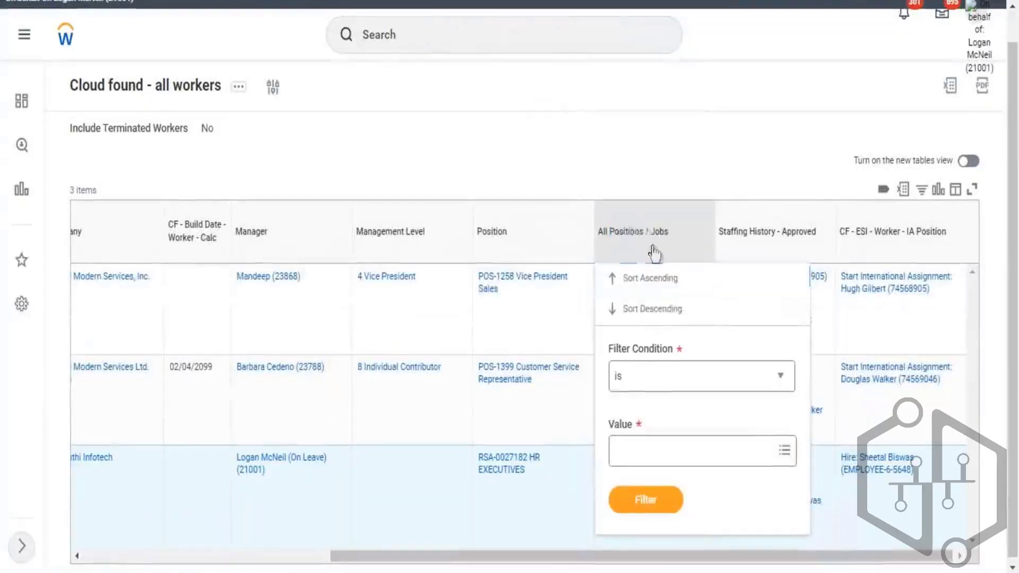
left_click_drag(654, 254, 660, 488)
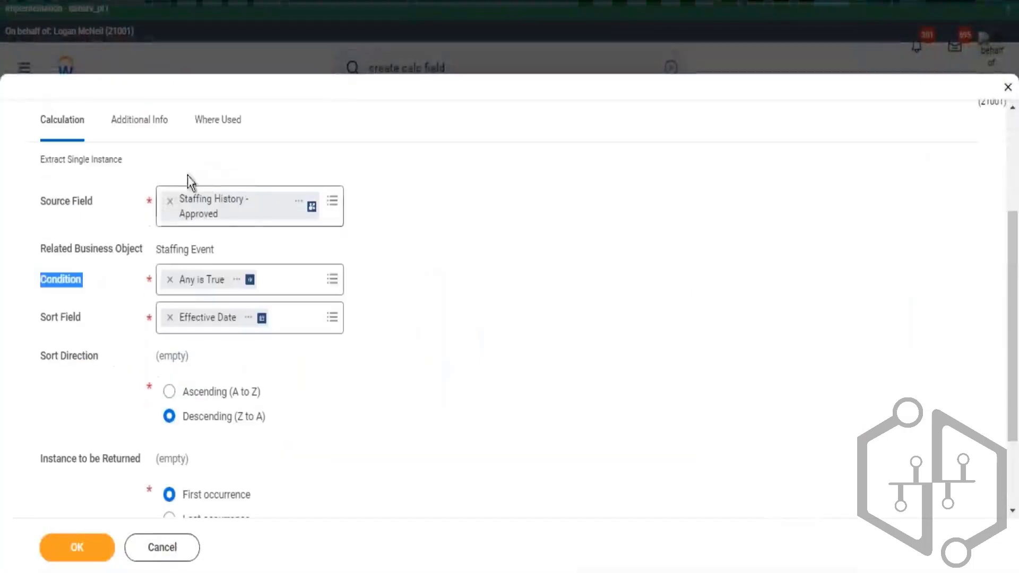
triple_click(237, 234)
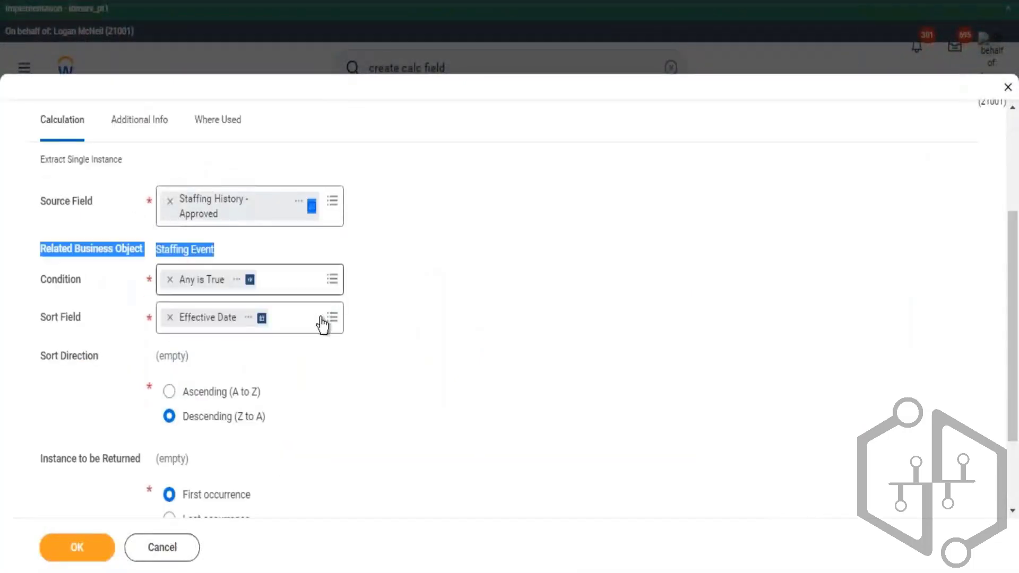
left_click(134, 194)
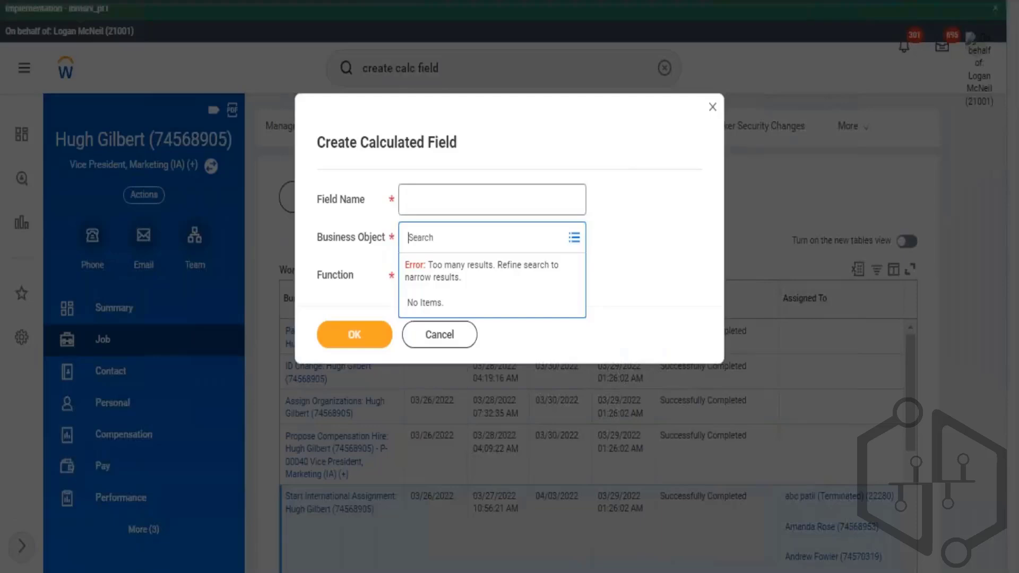
- Create a calculated field named CF - TEst on the Worker business object using the Extract Single Instance function
type("worker")
key("Return")
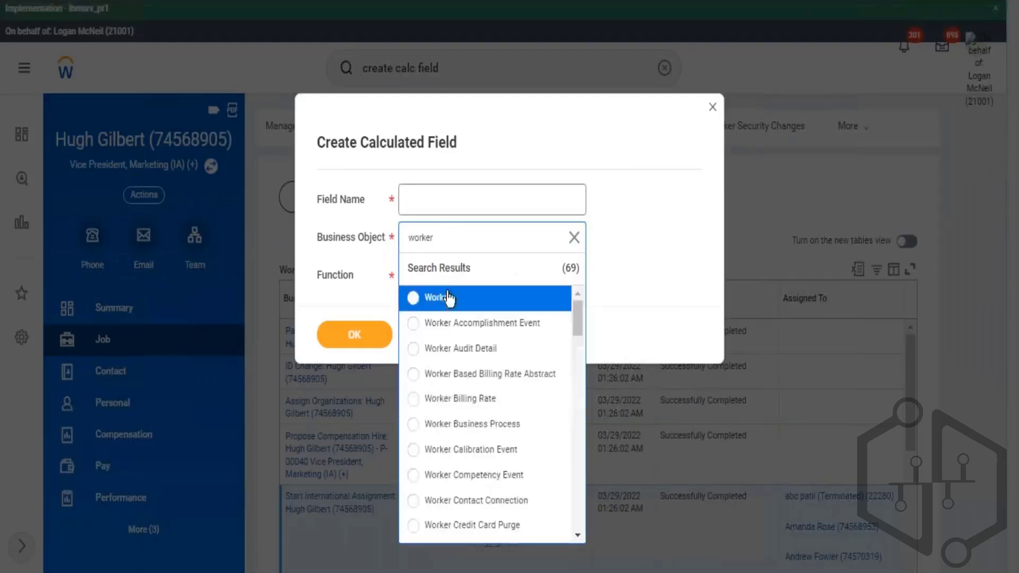
left_click(441, 297)
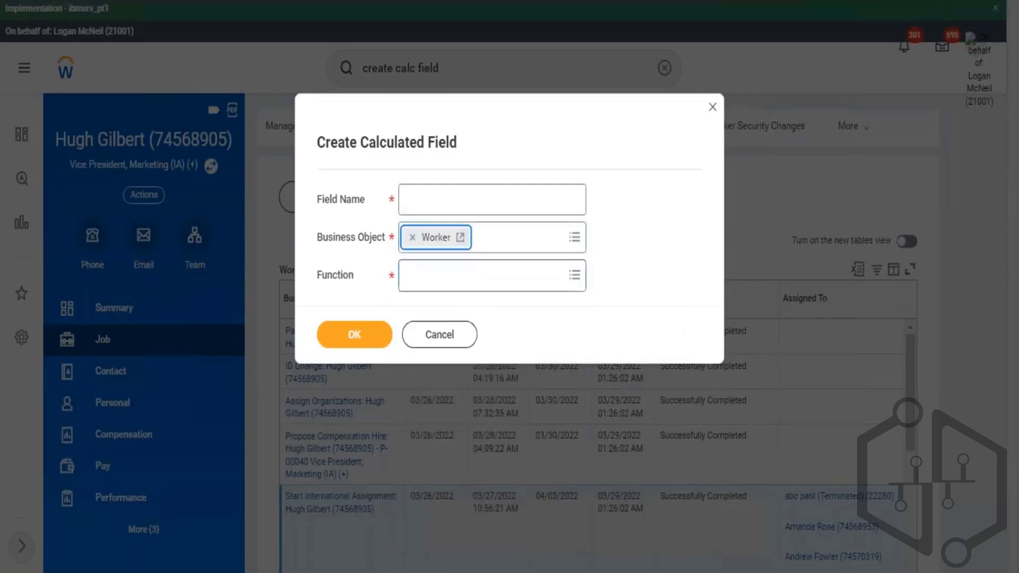
left_click(447, 274)
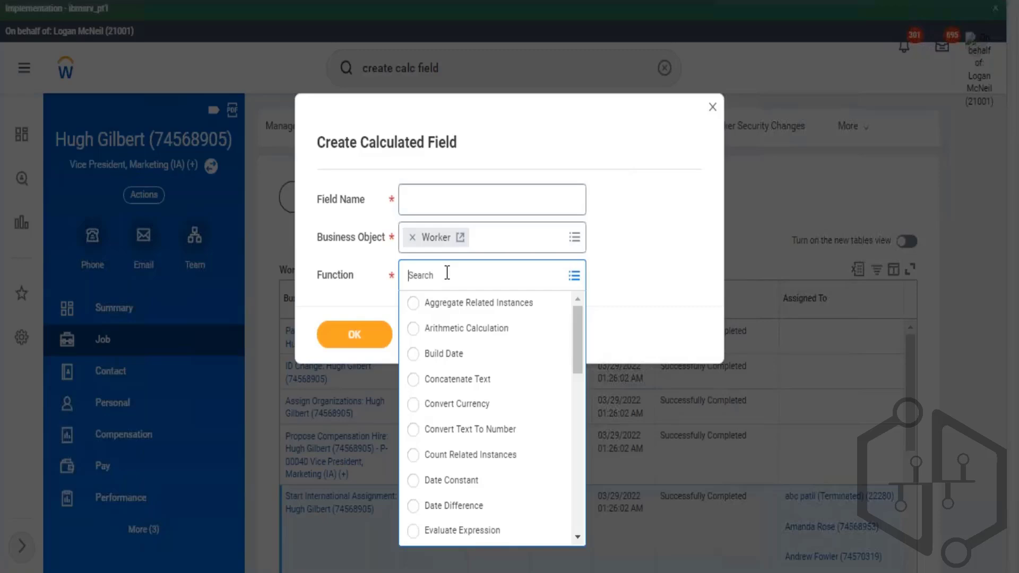
type("single")
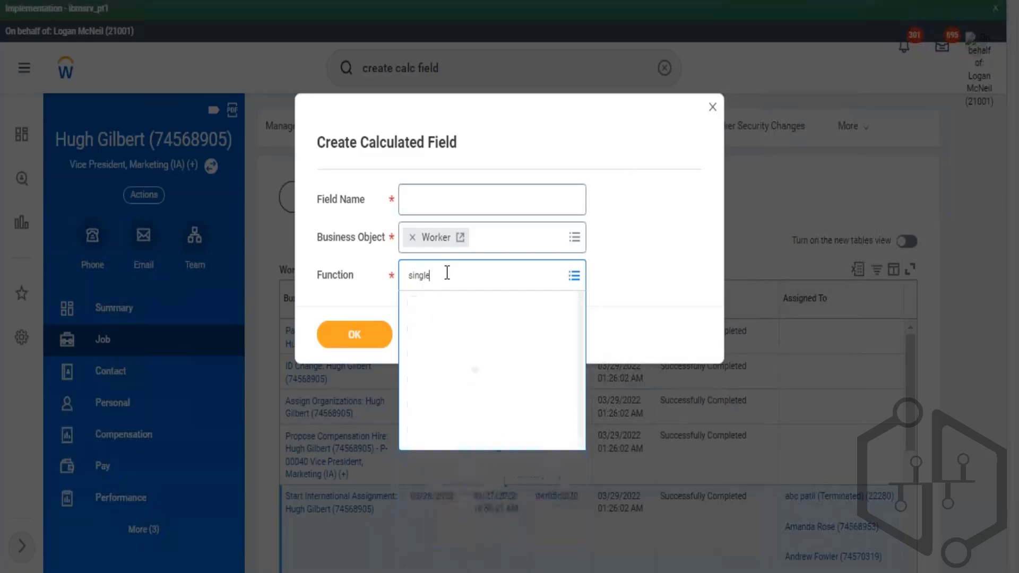
left_click(465, 301)
left_click(476, 197)
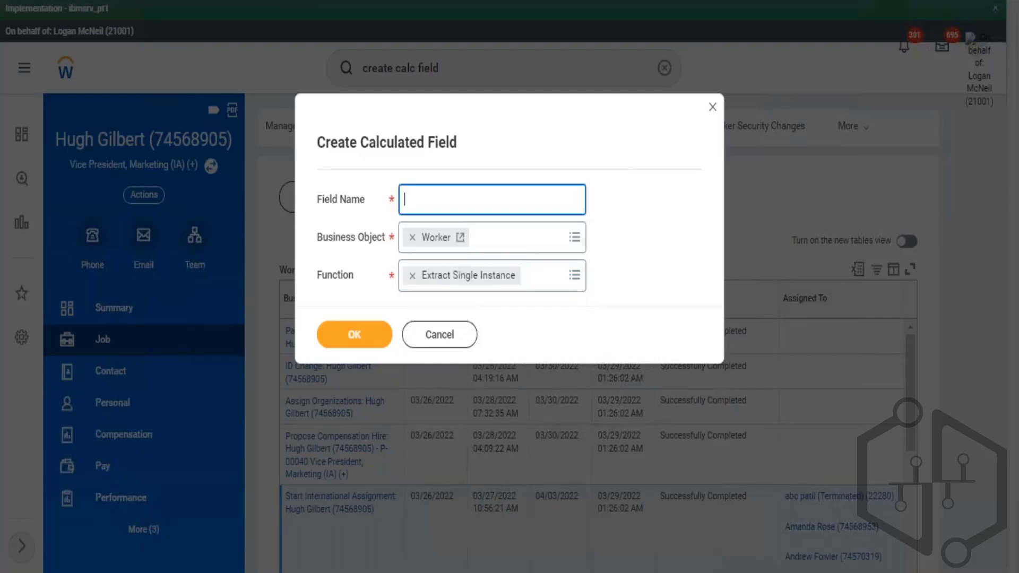
type("CF - TEst")
left_click(352, 343)
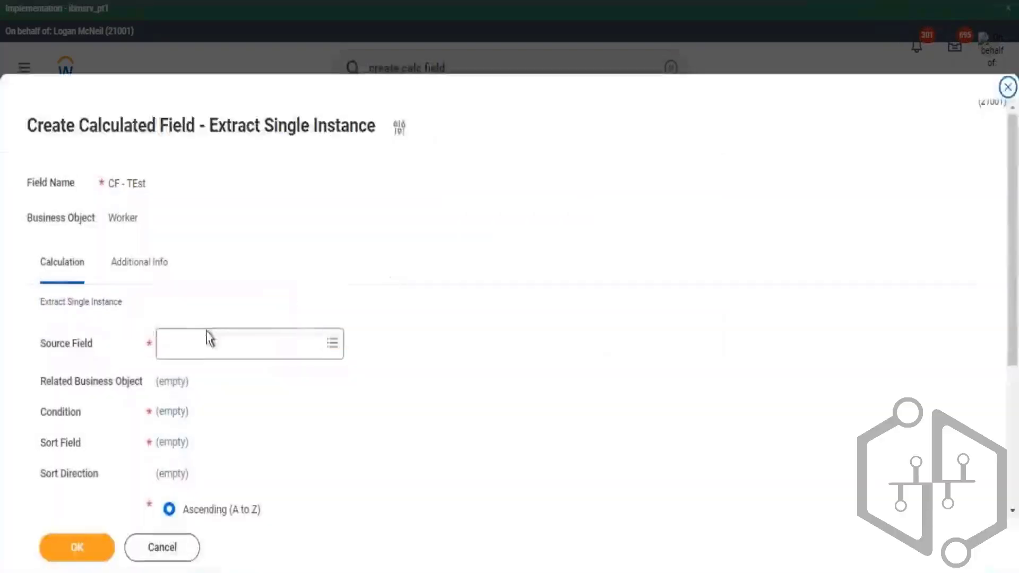
- Set the source field to All Positions / Jobs
left_click(208, 340)
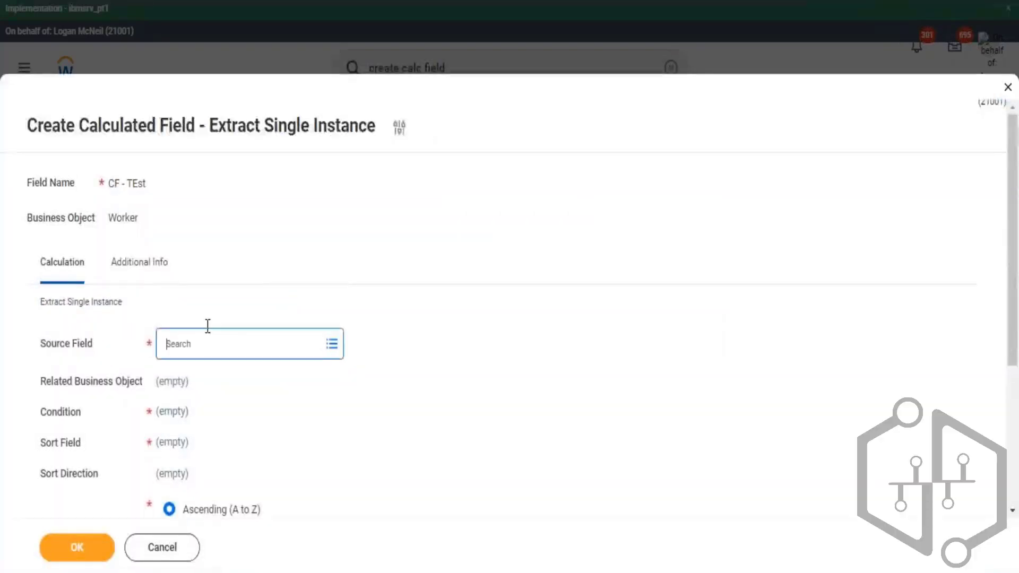
type("All Positions / Jobs")
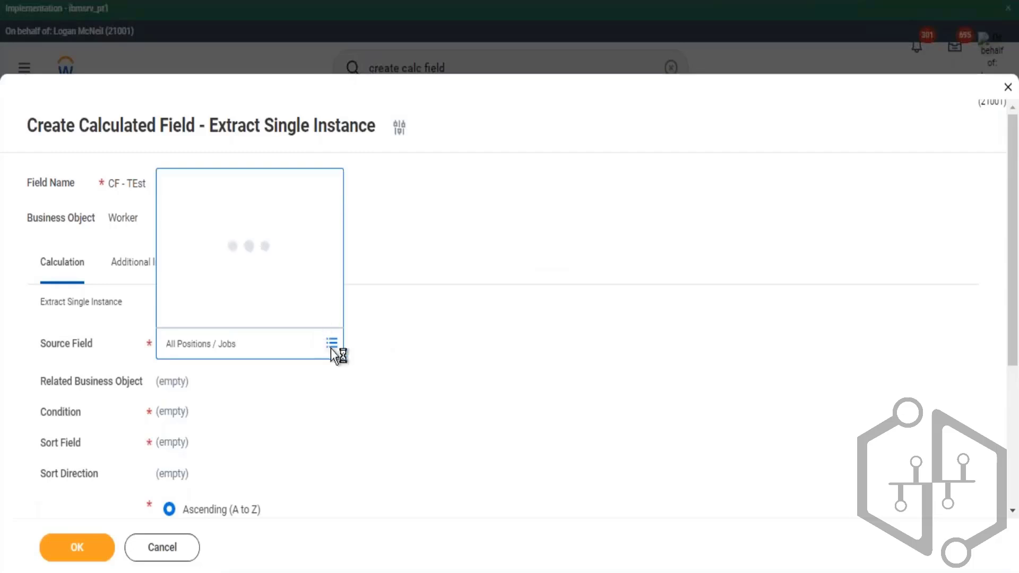
key("Return")
left_click(231, 291)
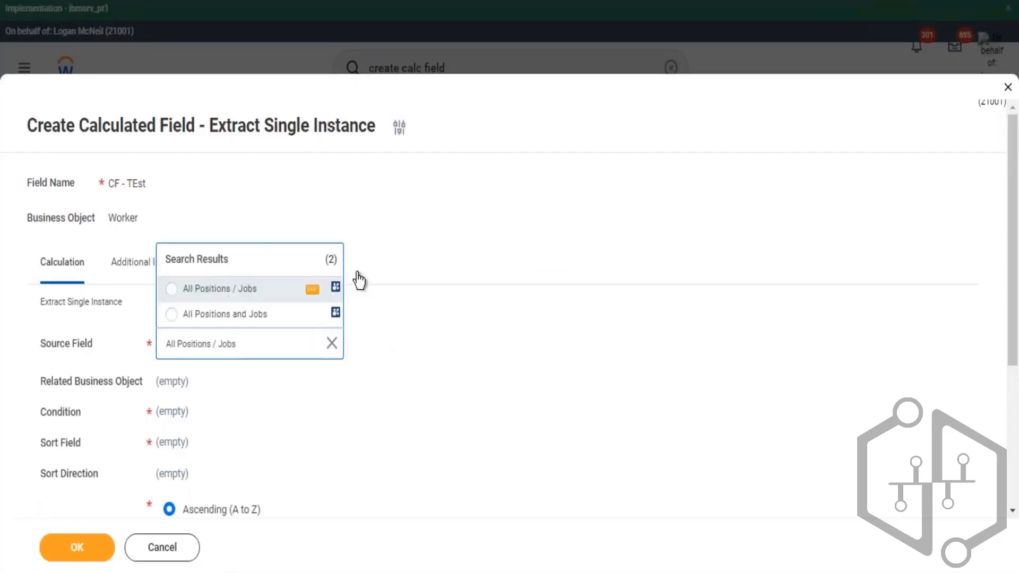
- Set the condition to Is International Assignment
scroll(235, 374, "down", 2)
left_click(195, 332)
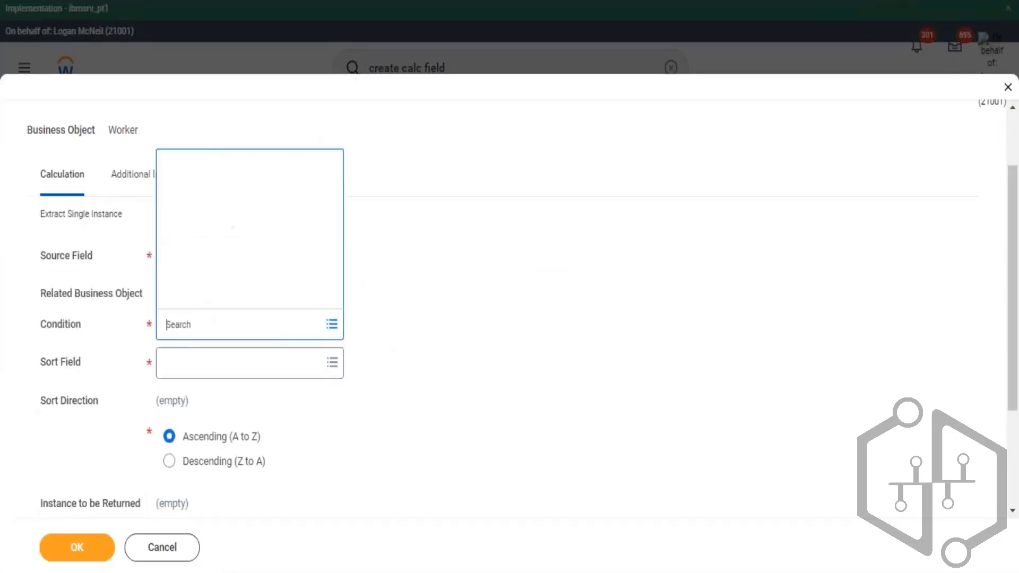
type("is")
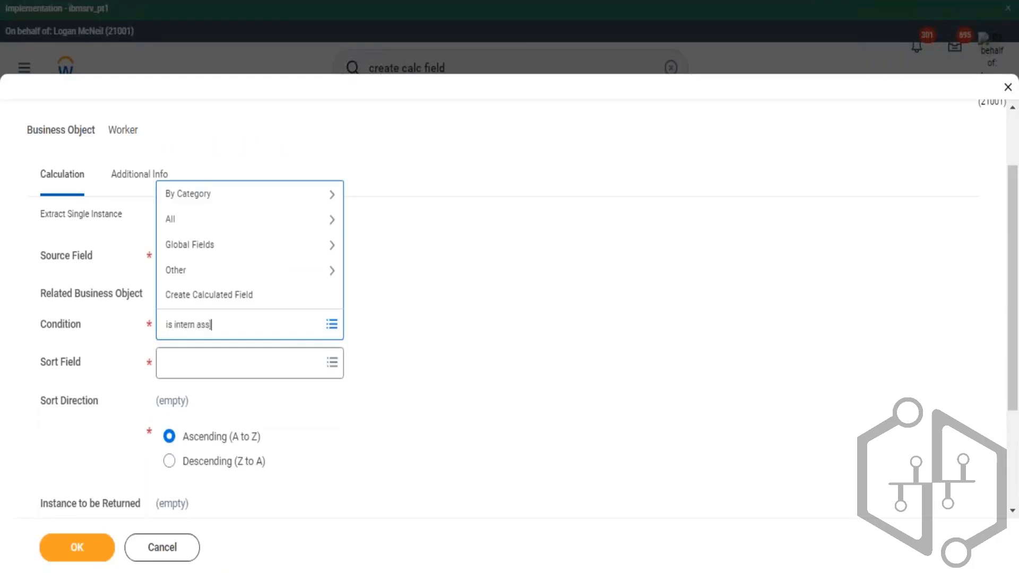
type(" intern ass")
key("Return")
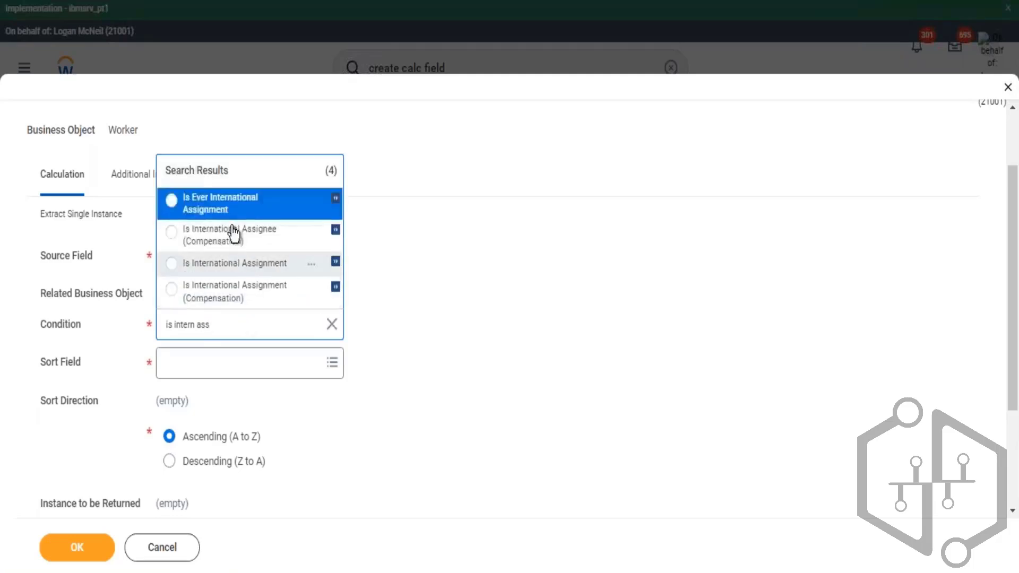
left_click(238, 263)
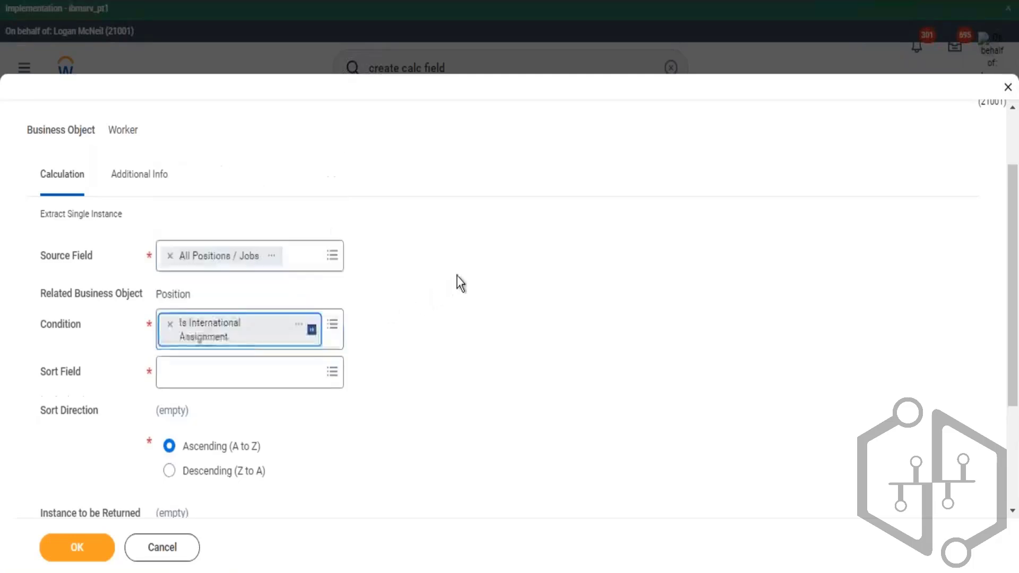
- Set the sort field to Any is True and save the calculated field
left_click(244, 363)
type("true")
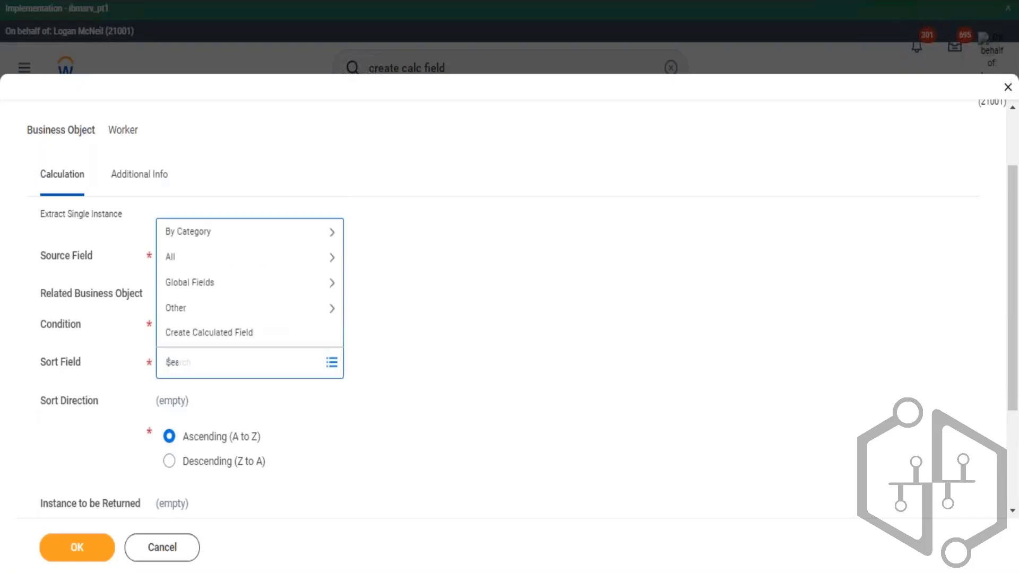
key("Return")
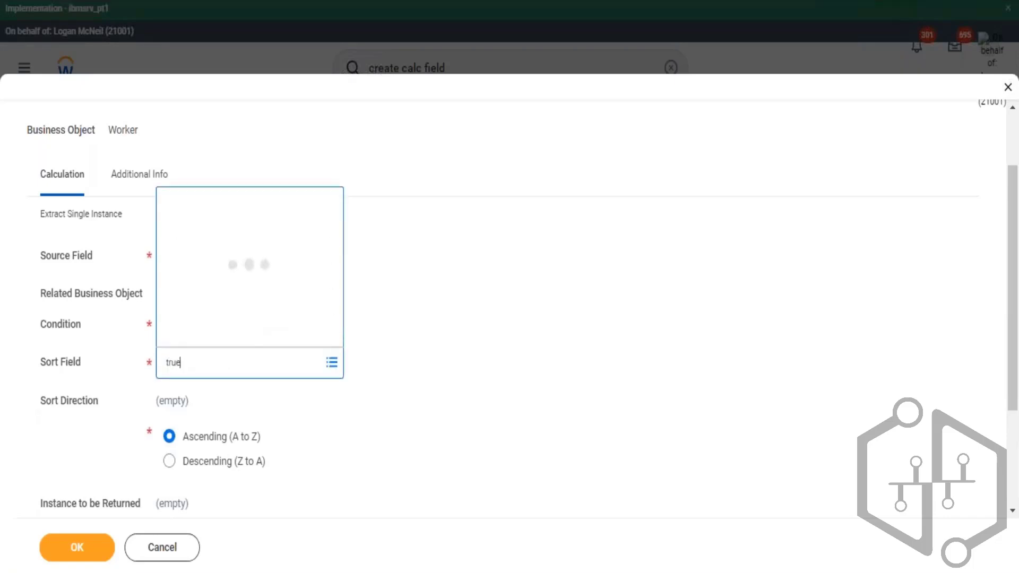
left_click(215, 318)
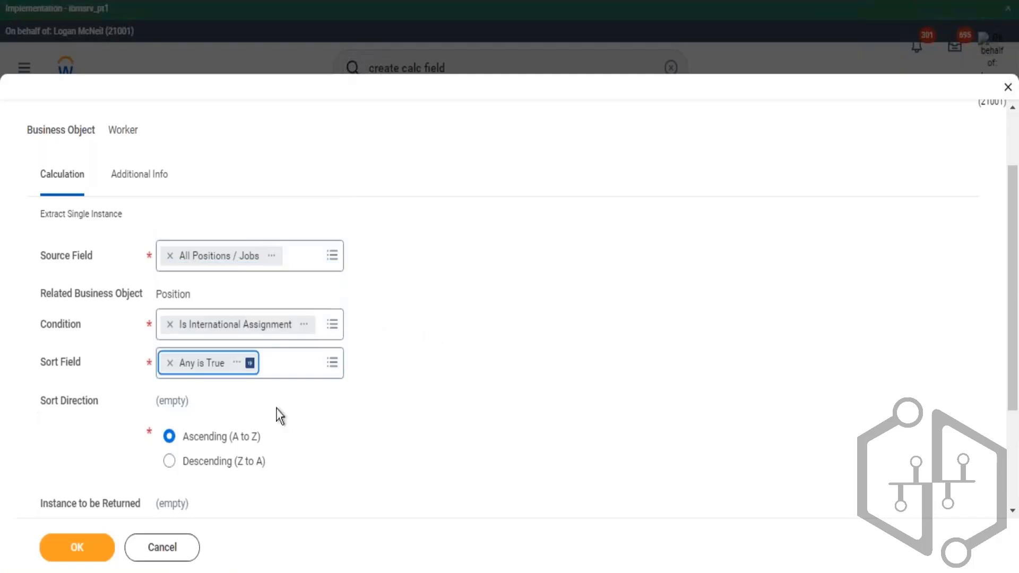
scroll(350, 409, "down", 3)
left_click(92, 547)
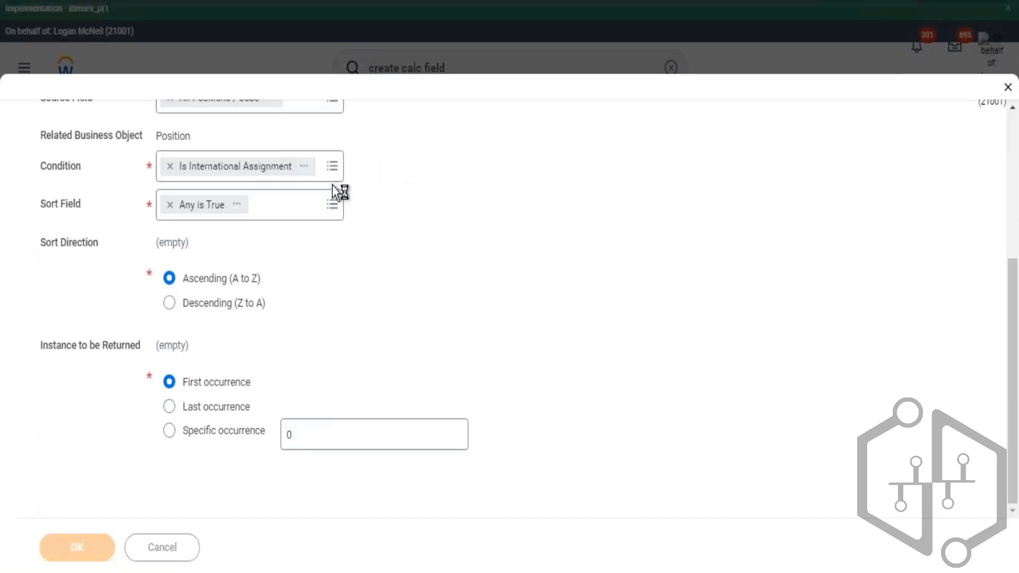
- Examine the Is International Assignment condition field's description, source and field type on the saved calculated field
scroll(603, 348, "down", 3)
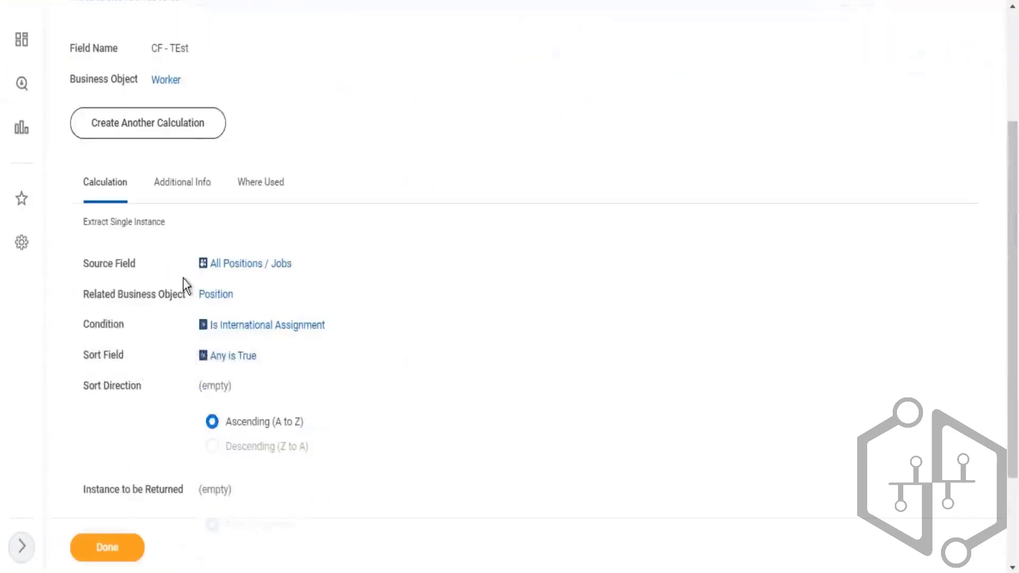
left_click_drag(259, 273, 340, 265)
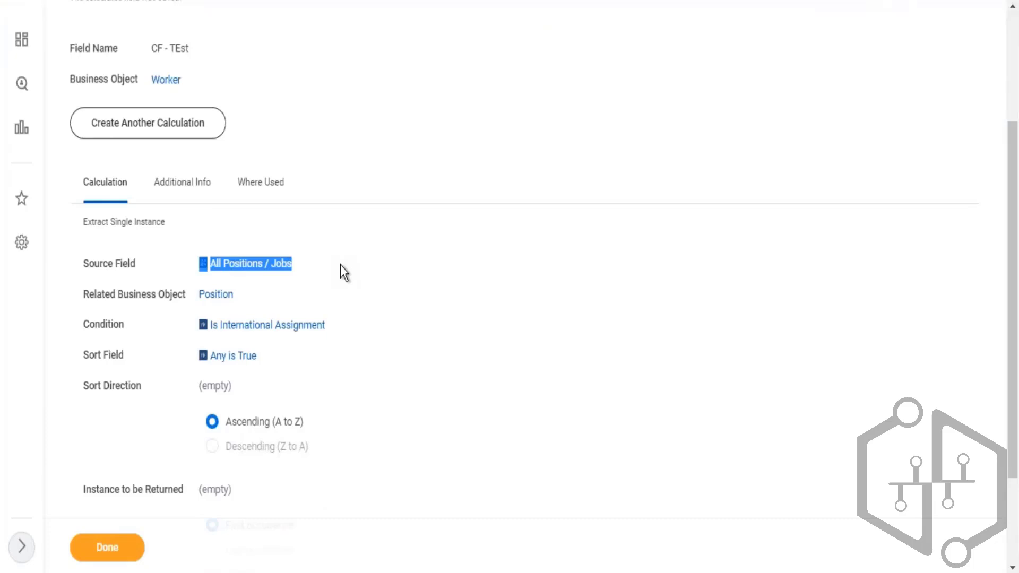
left_click(184, 335)
left_click_drag(203, 323, 340, 342)
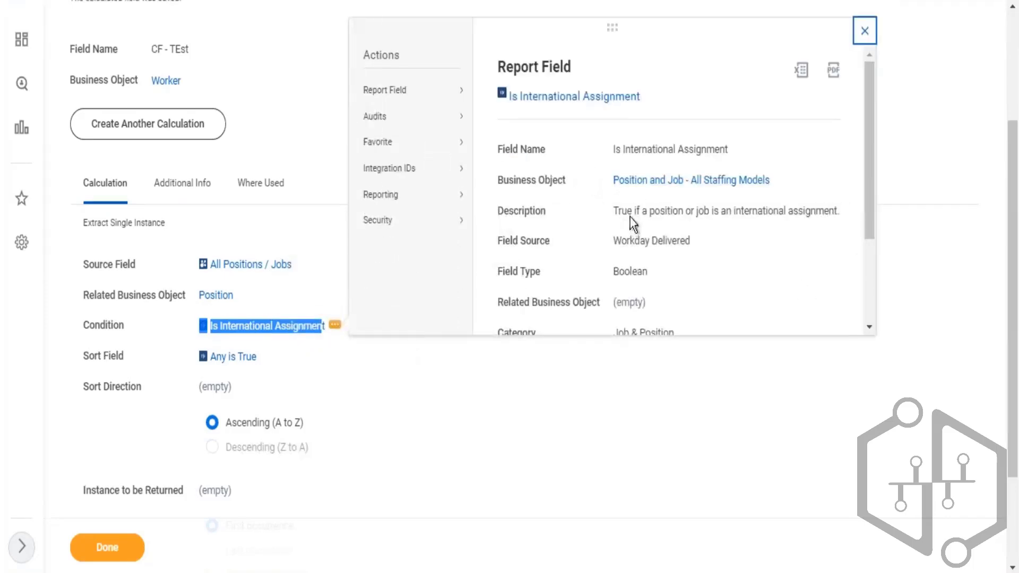
left_click_drag(619, 211, 634, 216)
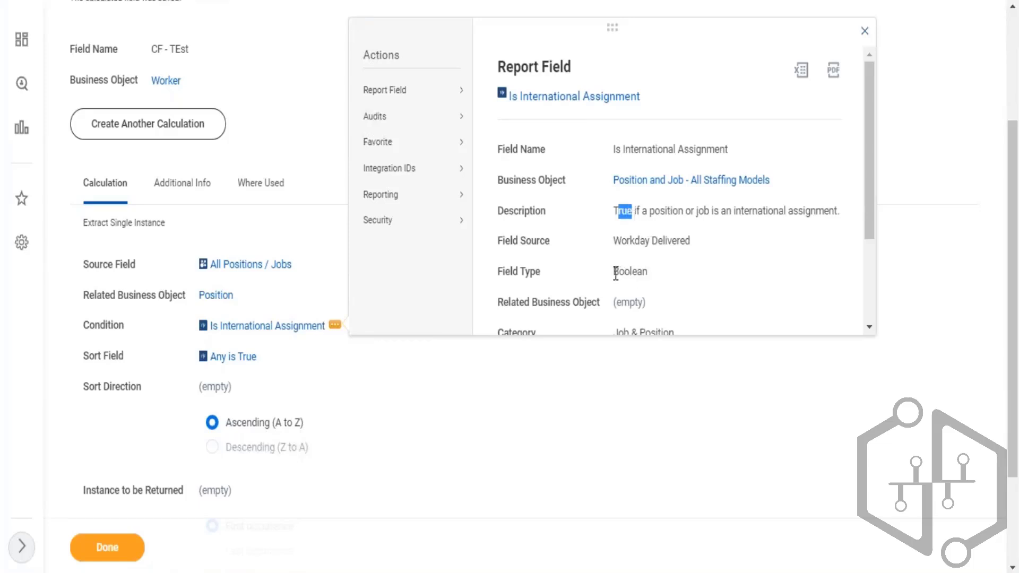
left_click(644, 280)
double_click(643, 280)
left_click_drag(615, 211, 734, 211)
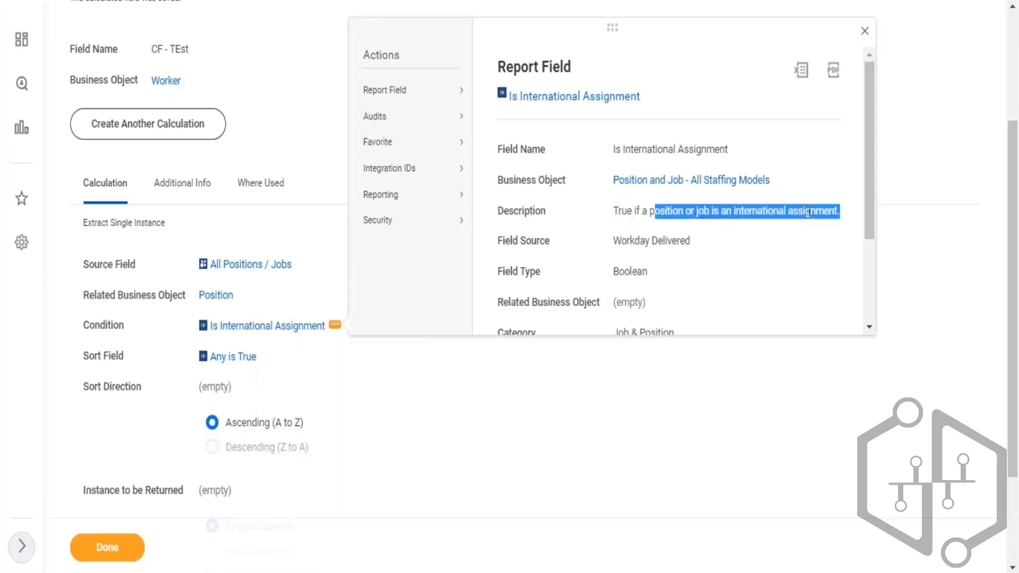
left_click_drag(841, 212, 598, 217)
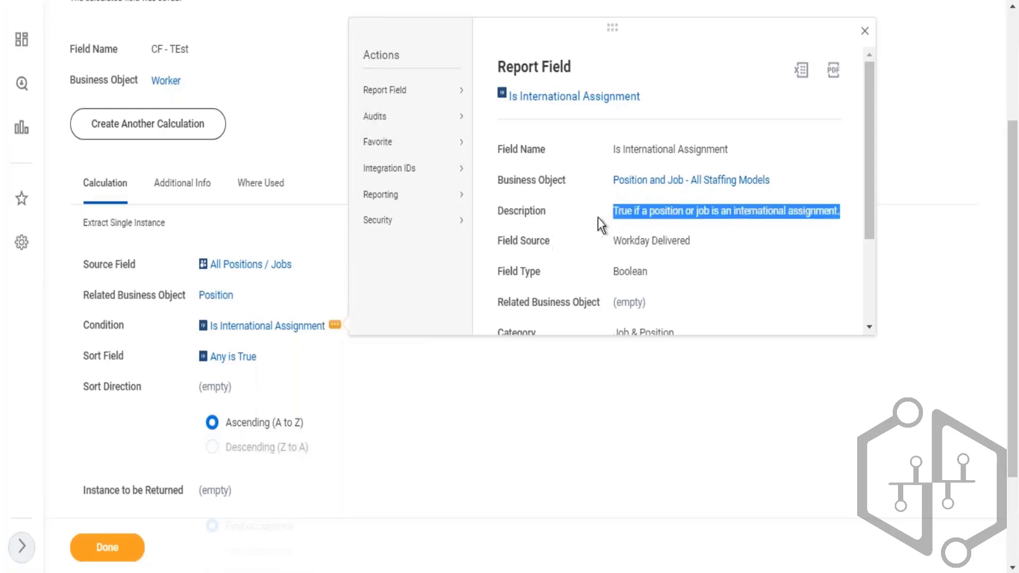
left_click_drag(699, 245, 614, 240)
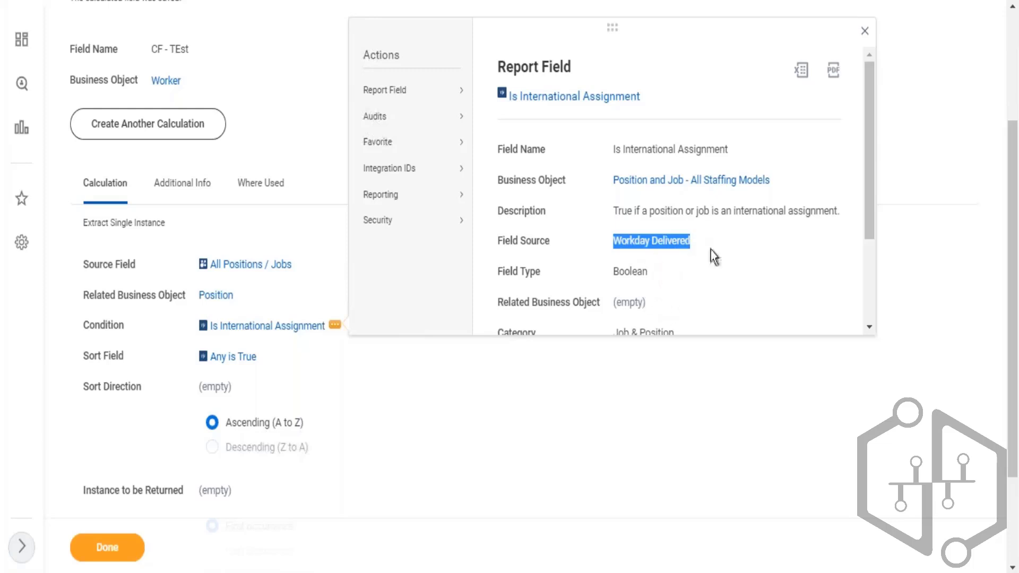
left_click(664, 260)
left_click_drag(614, 271, 655, 275)
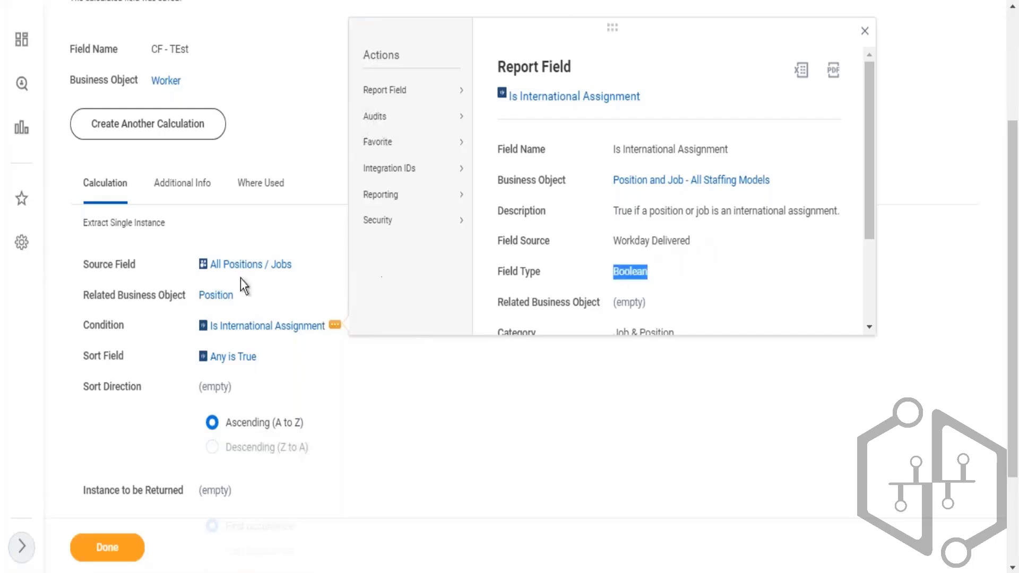
left_click(301, 87)
scroll(393, 96, "up", 5)
left_click_drag(532, 120, 605, 127)
left_click(605, 127)
left_click(644, 186)
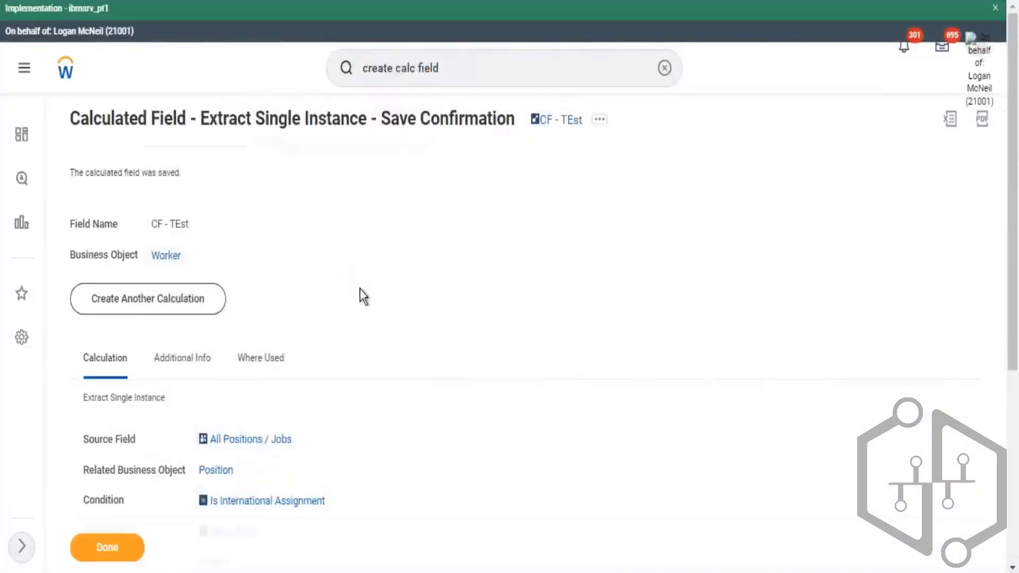
- Examine the All Positions / Jobs source field's description, source and field type from the saved calculated field
scroll(367, 285, "down", 3)
left_click_drag(183, 263, 299, 266)
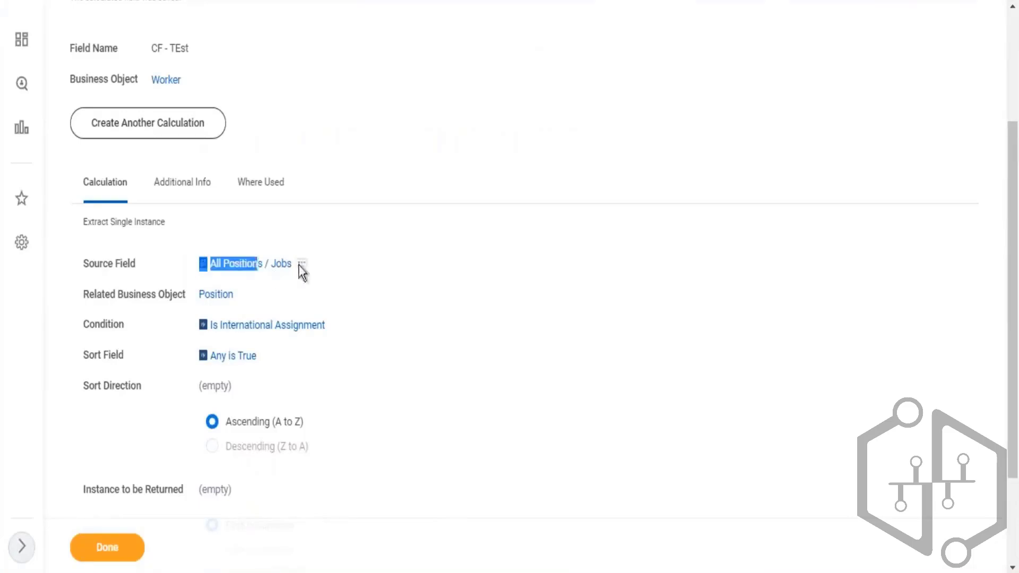
left_click(322, 272)
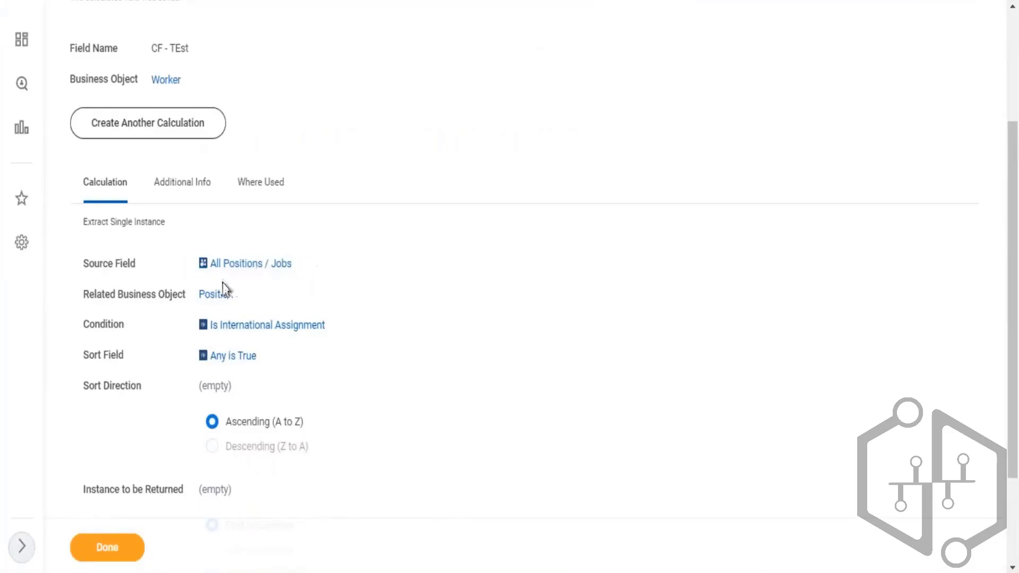
mouse_move(254, 270)
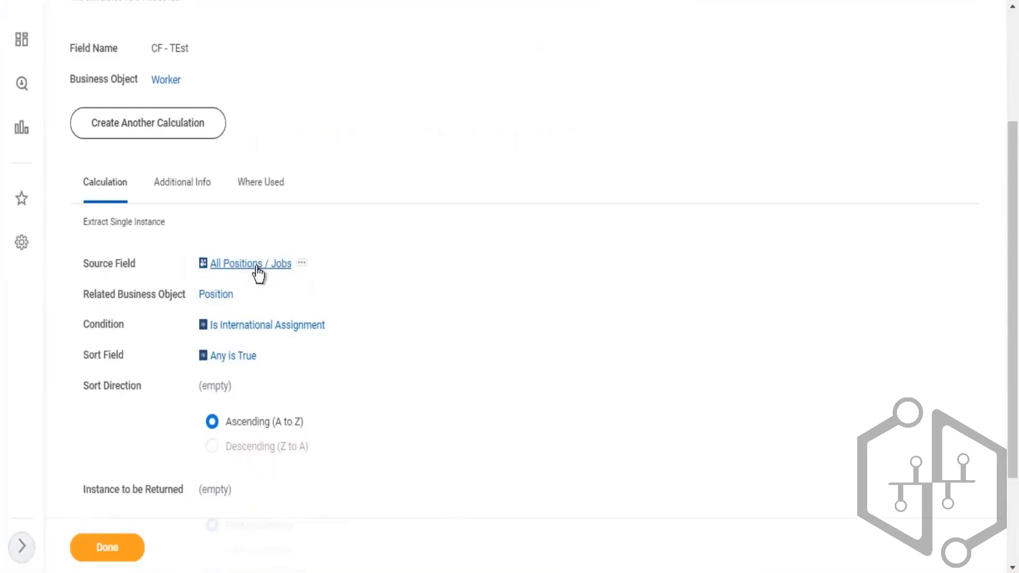
left_click(301, 264)
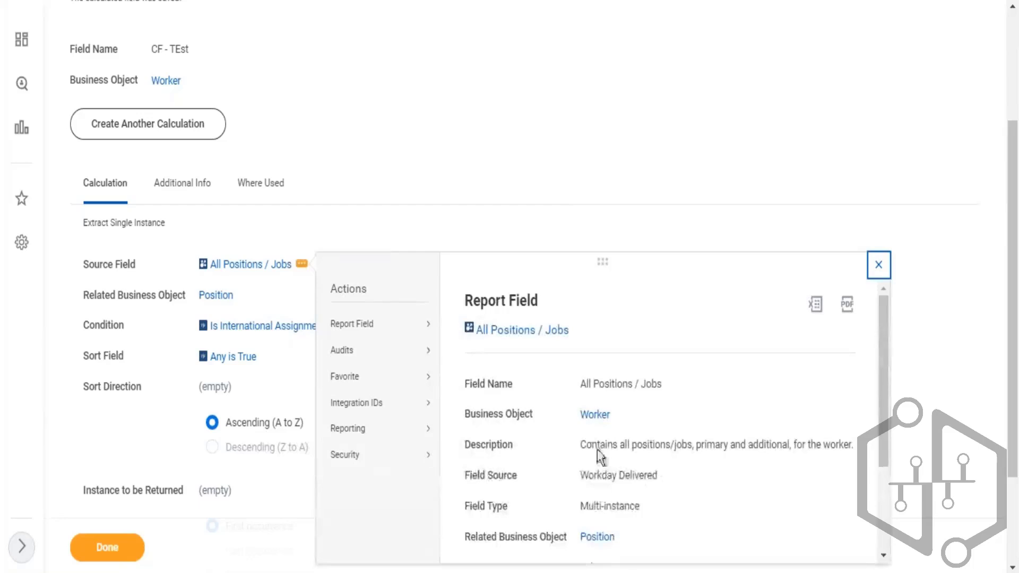
left_click_drag(591, 444, 655, 445)
left_click(622, 450)
left_click_drag(858, 445, 612, 445)
left_click(714, 422)
left_click_drag(594, 384, 615, 385)
left_click_drag(701, 445, 798, 445)
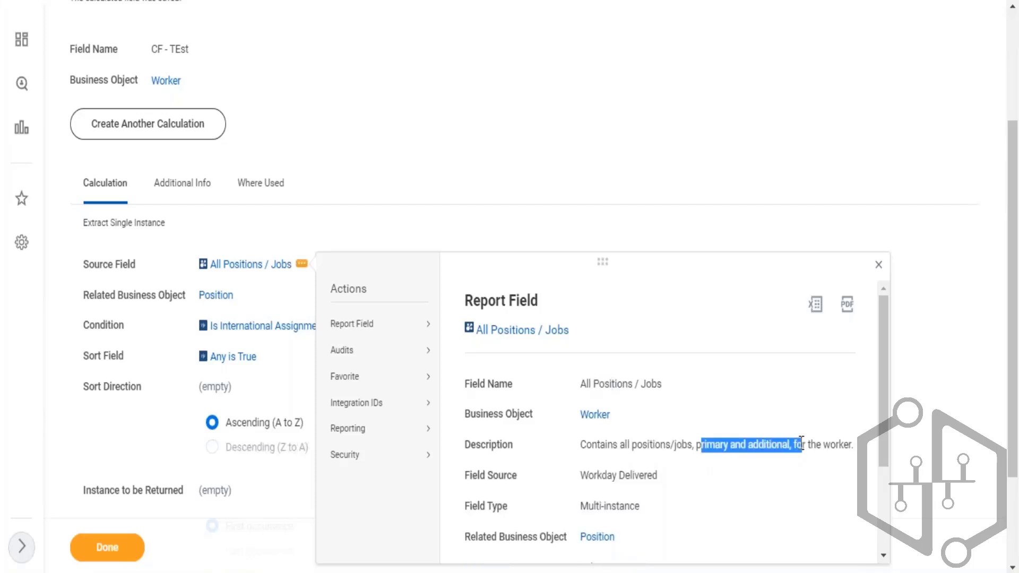
left_click(465, 195)
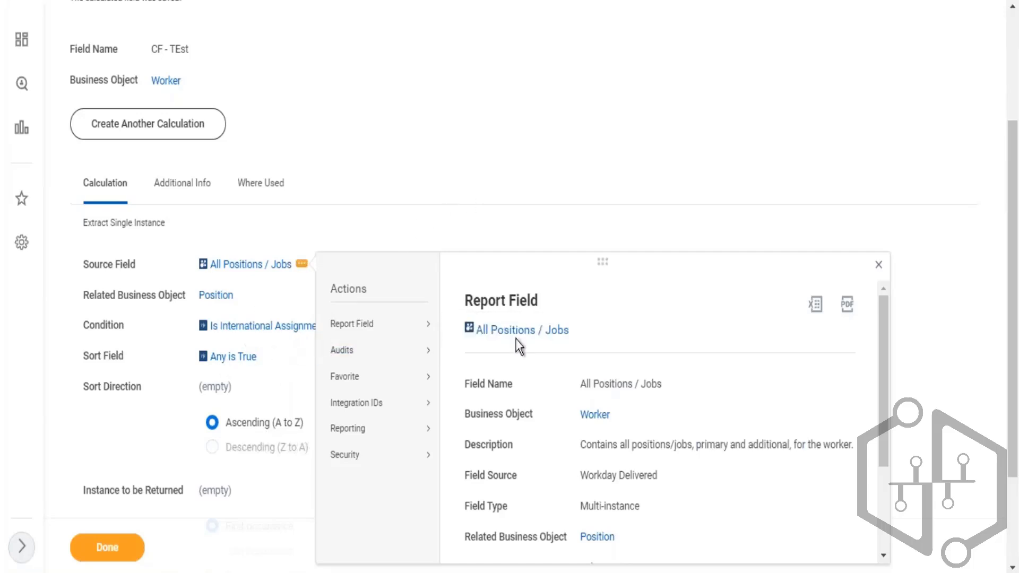
left_click_drag(669, 444, 656, 445)
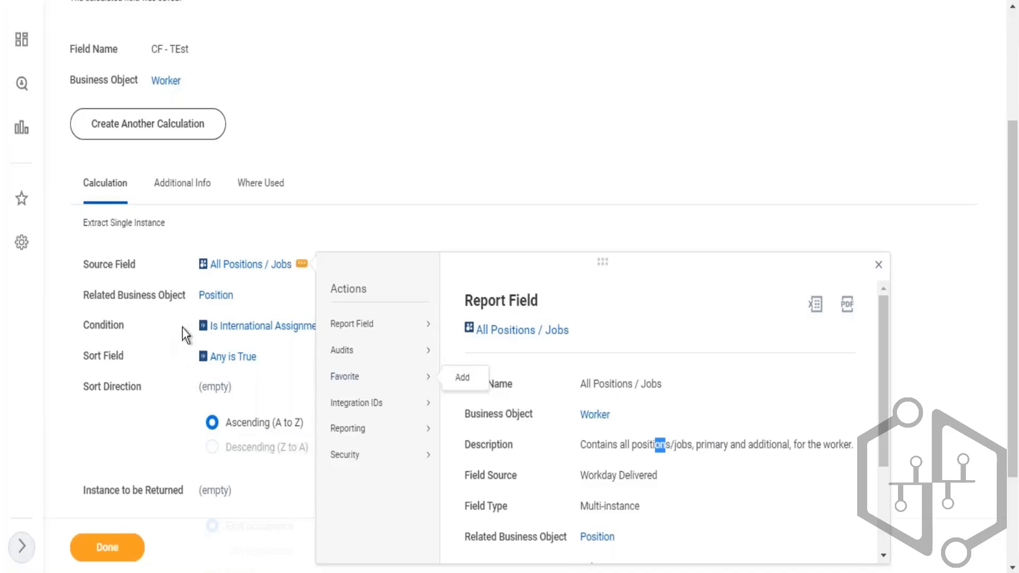
left_click_drag(186, 326, 303, 326)
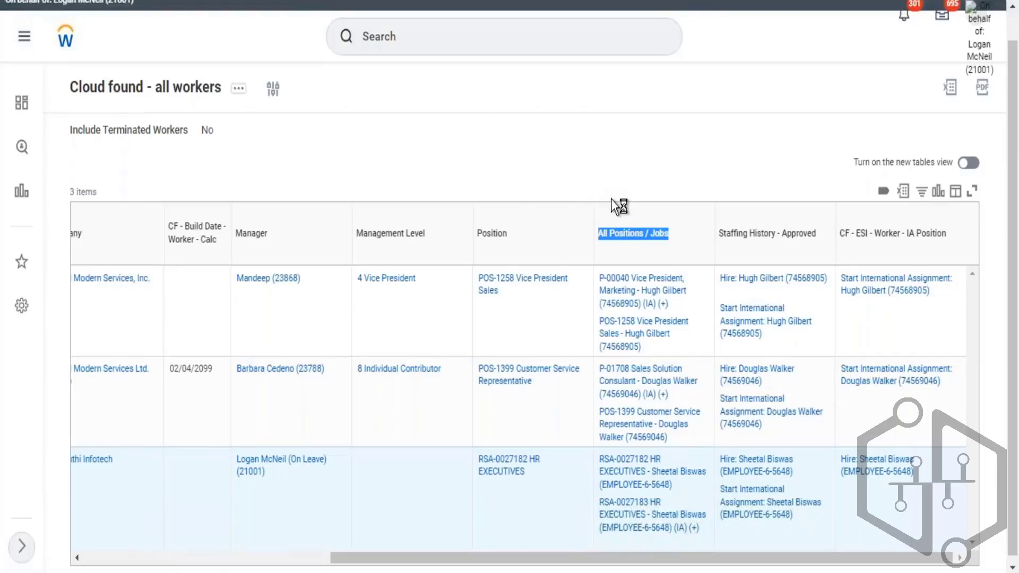
- Add the CF - TEst calculated field as a new report column after All Positions / Jobs and confirm the report edit
scroll(488, 271, "down", 10)
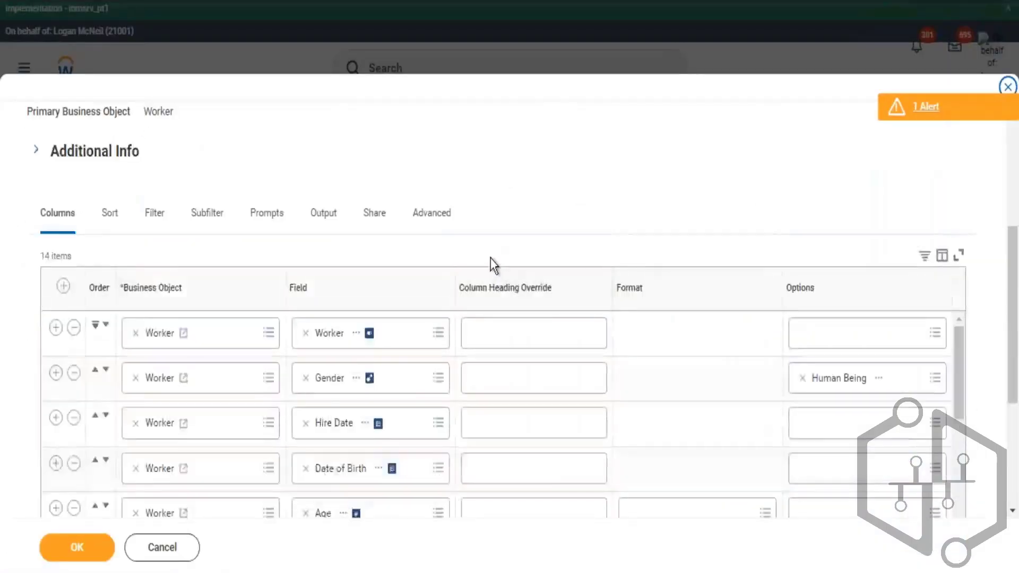
scroll(499, 289, "down", 2)
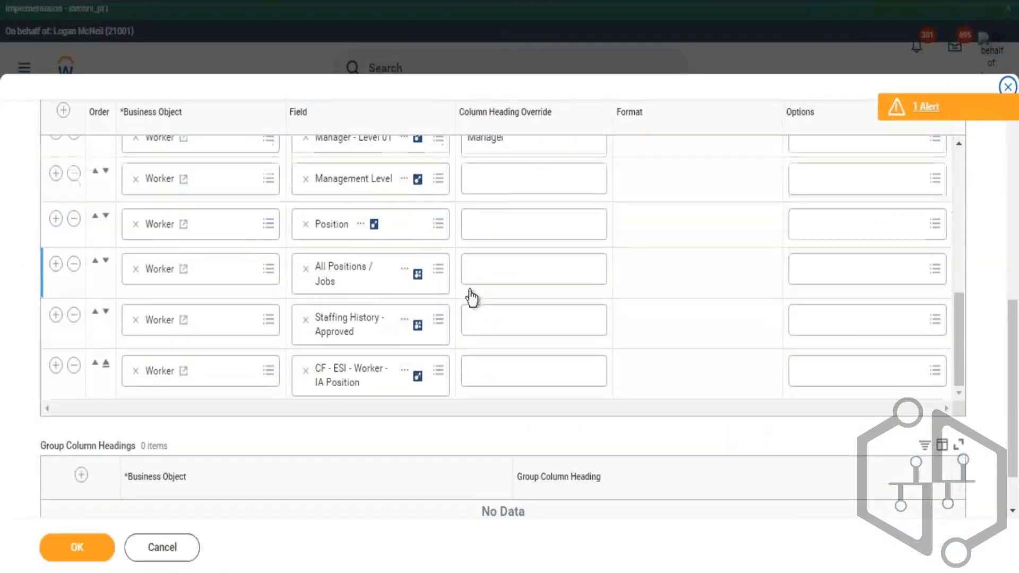
left_click(56, 263)
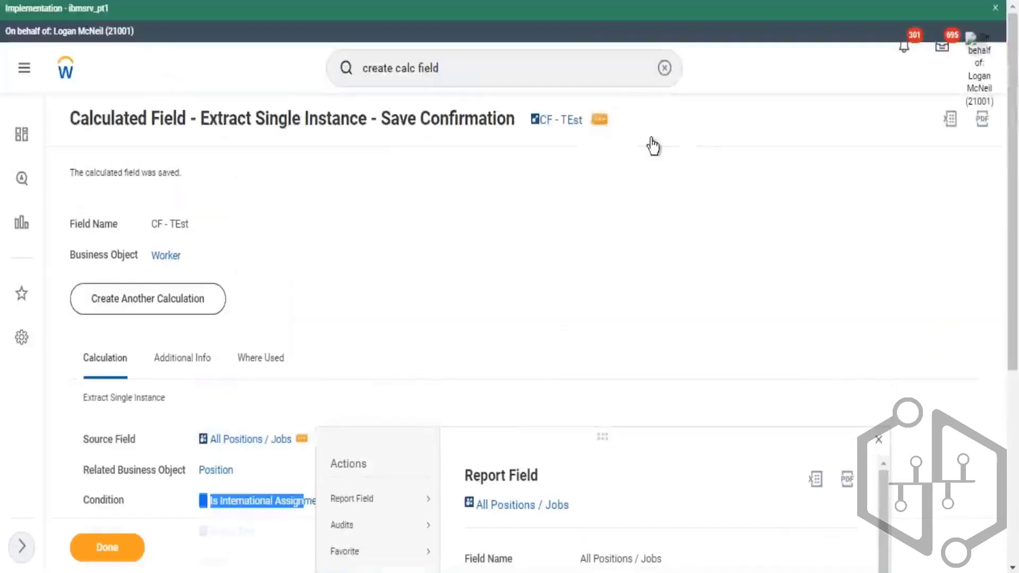
left_click(599, 119)
left_click(629, 178)
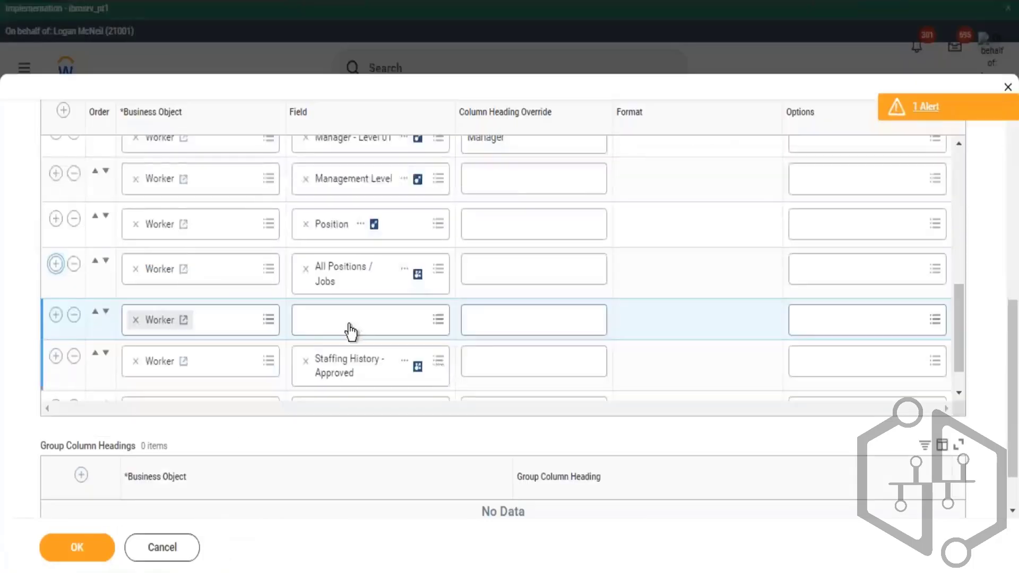
left_click(347, 331)
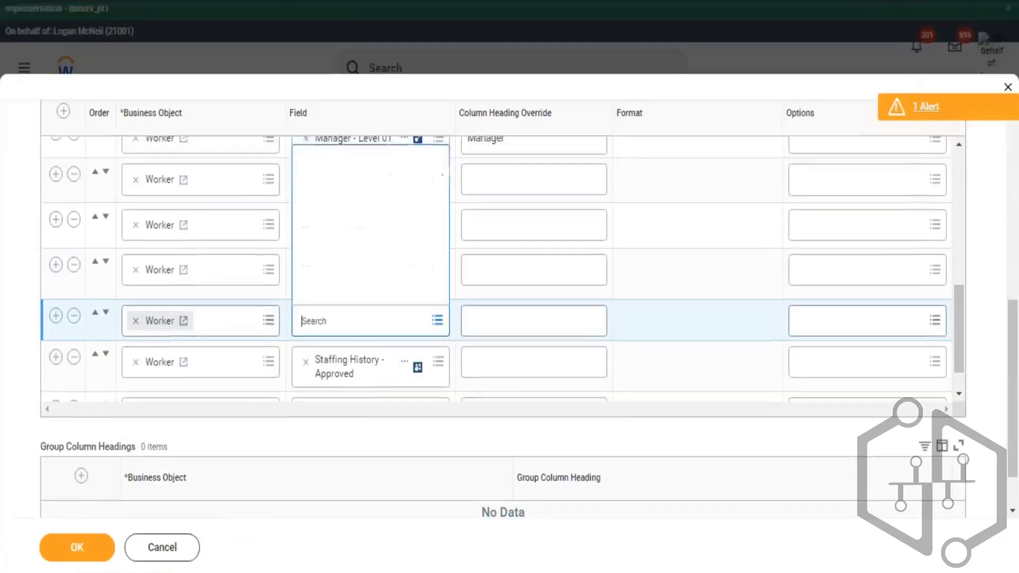
key("ctrl+v")
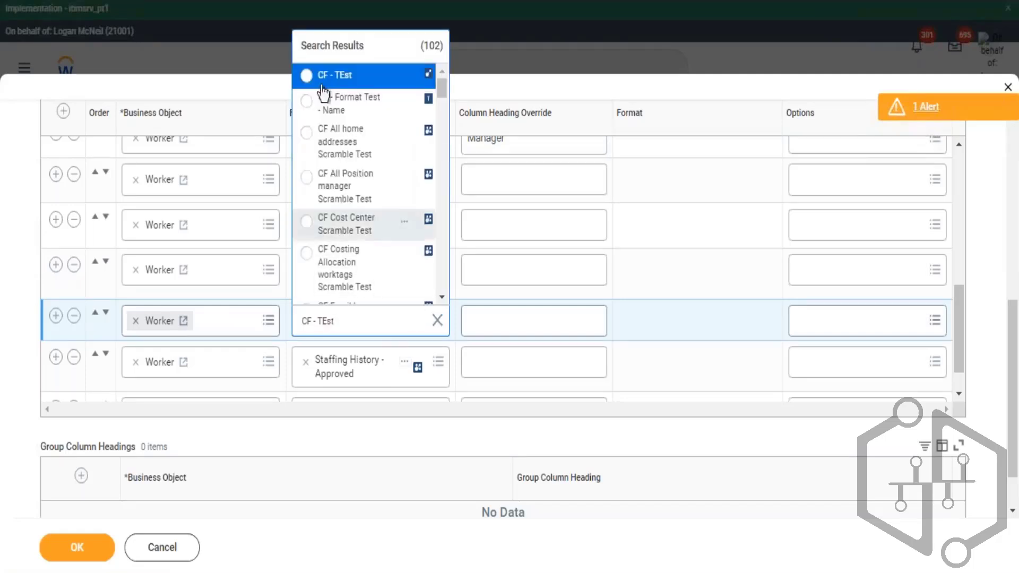
key("Return")
left_click(61, 544)
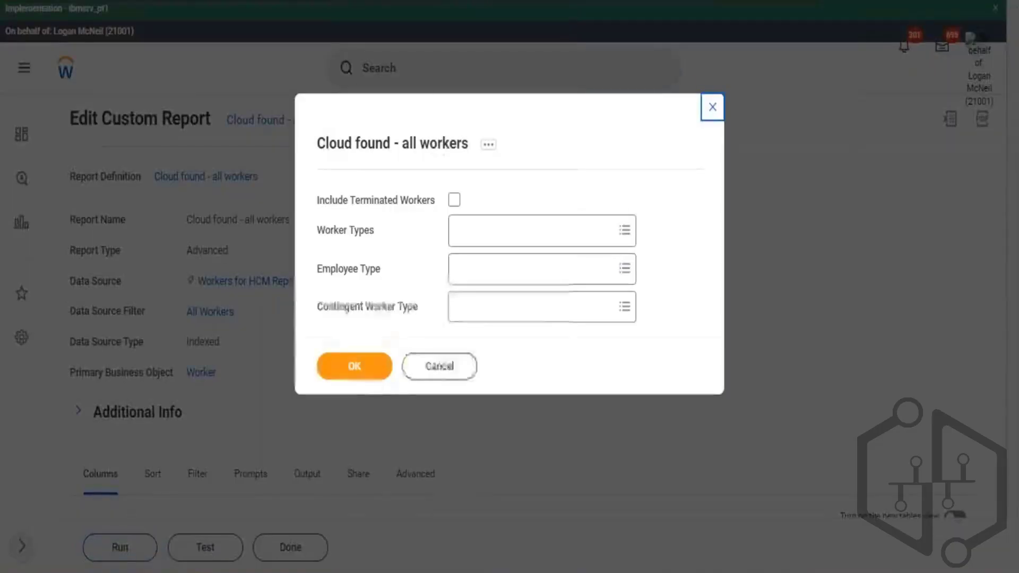
- Run the report and compare the CF - TEst column with the All Positions / Jobs values for each worker
left_click(355, 366)
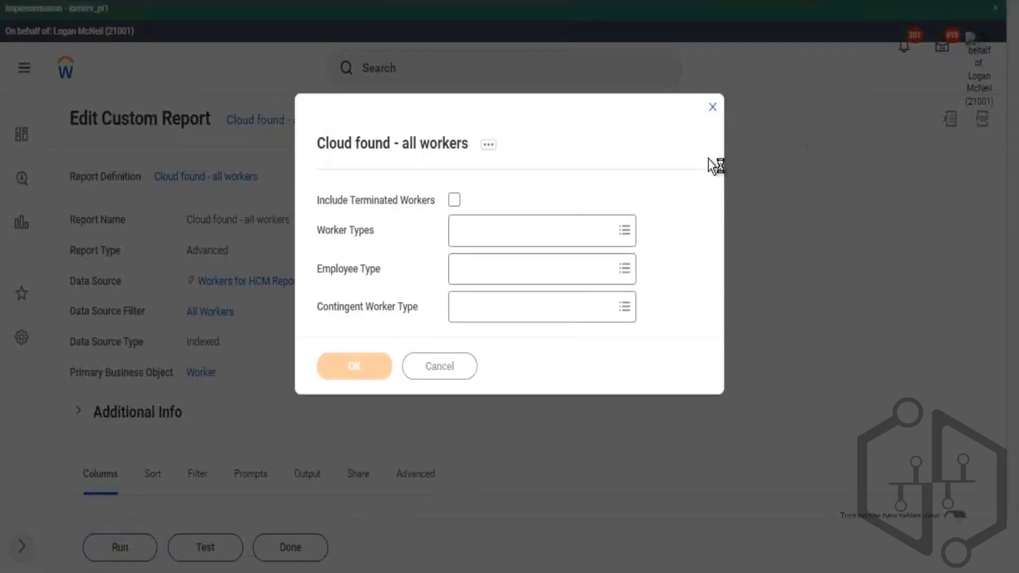
scroll(592, 411, "down", 2)
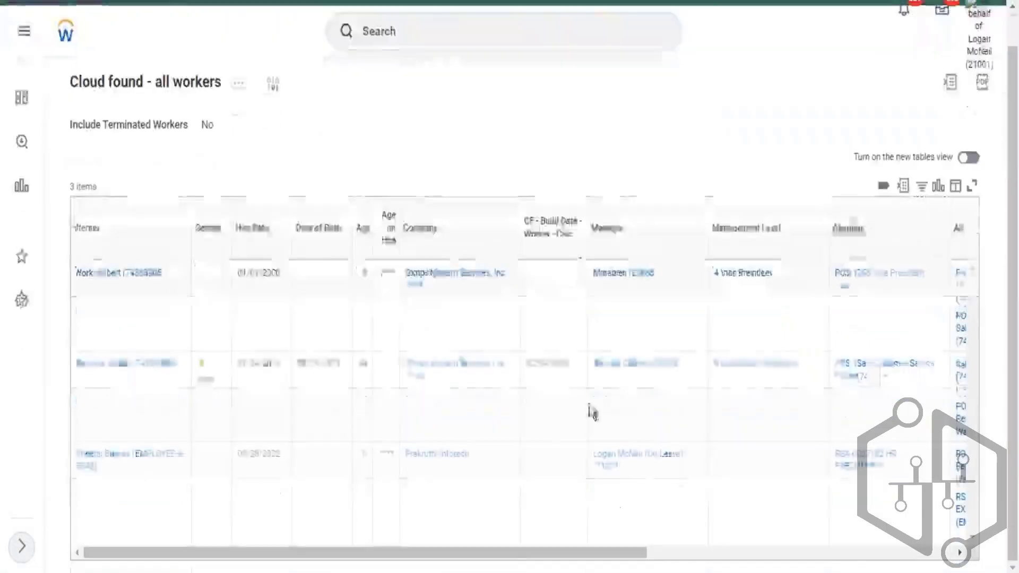
left_click_drag(653, 558, 899, 558)
left_click_drag(718, 299, 647, 285)
left_click_drag(717, 389, 527, 276)
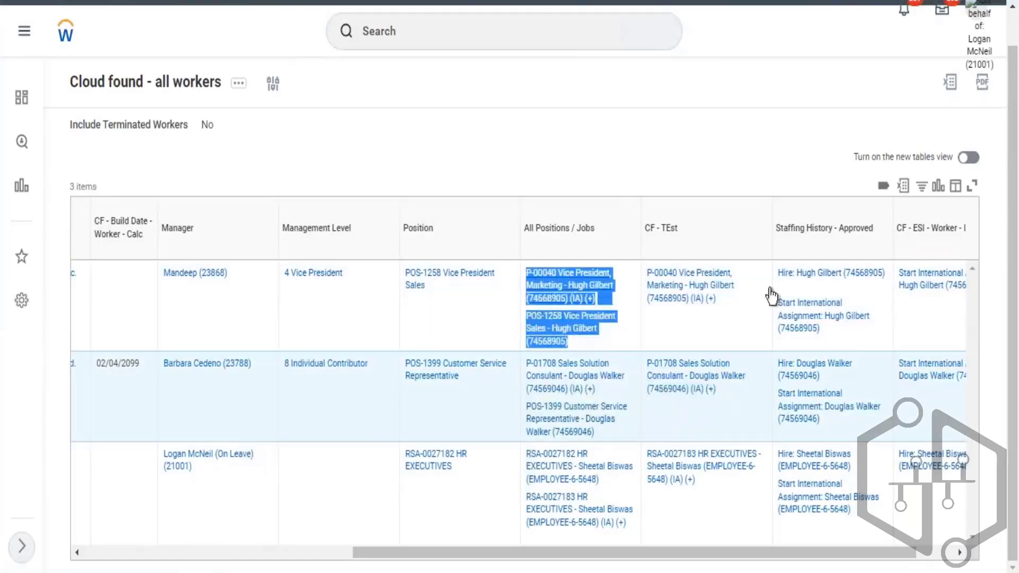
left_click_drag(719, 300, 528, 273)
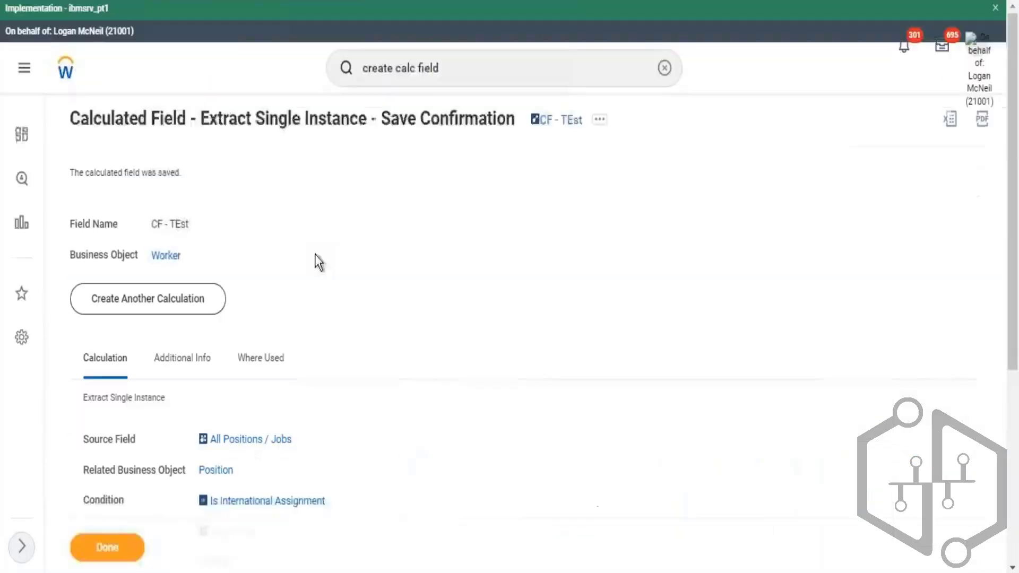
left_click_drag(386, 513, 216, 517)
left_click(194, 507)
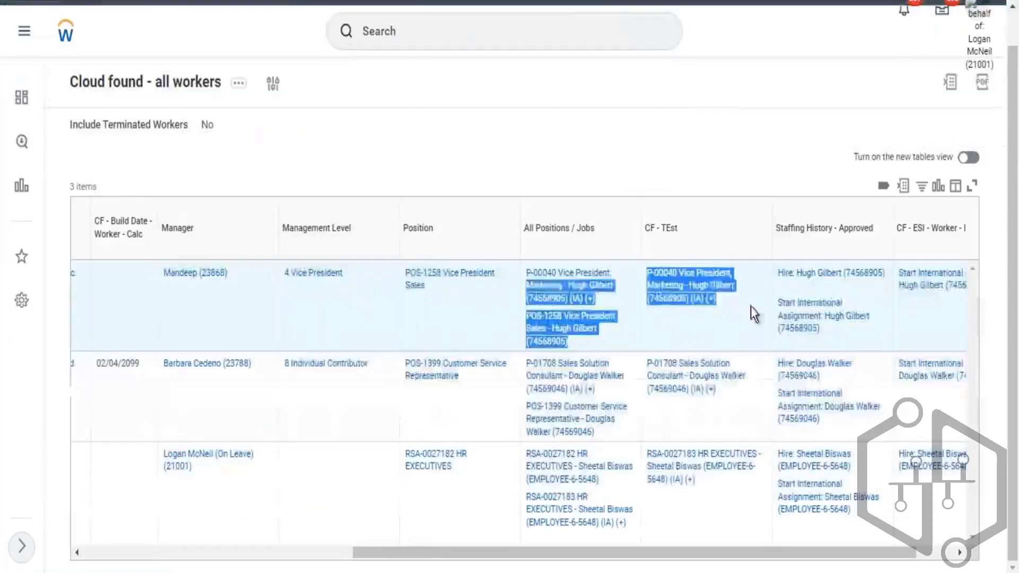
left_click(735, 309)
left_click_drag(734, 309, 682, 299)
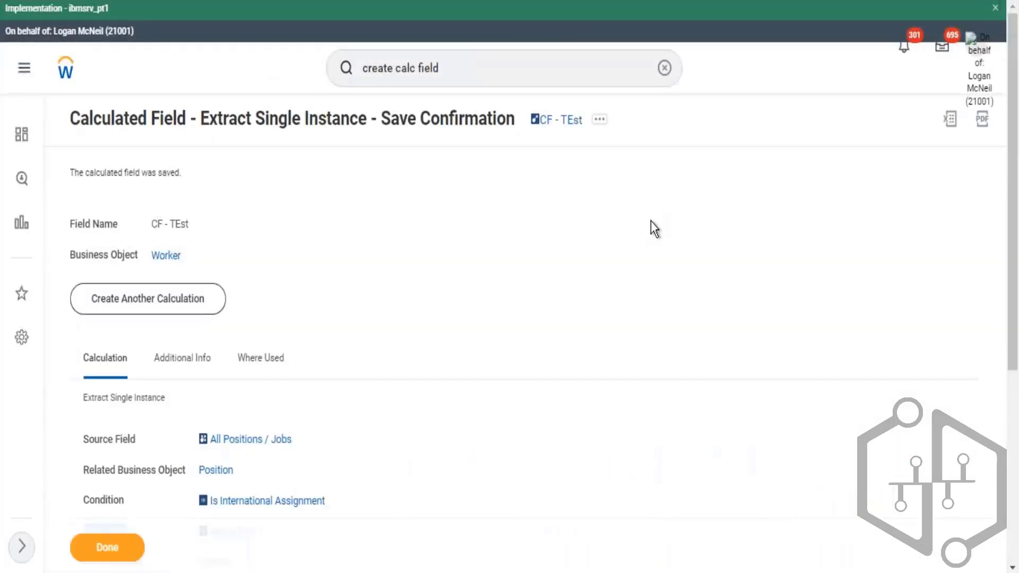
left_click(505, 73)
key("Return")
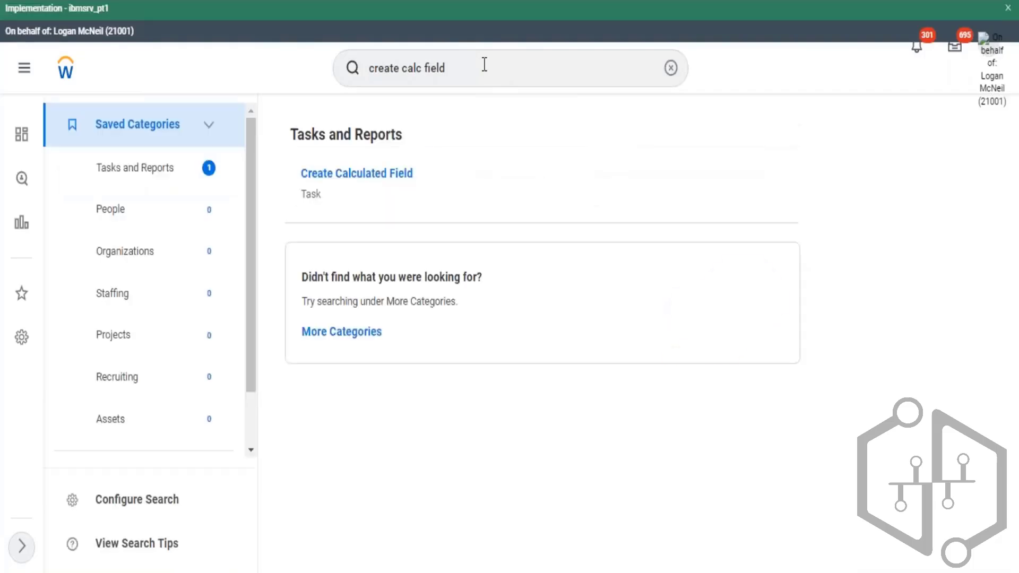
left_click(393, 181)
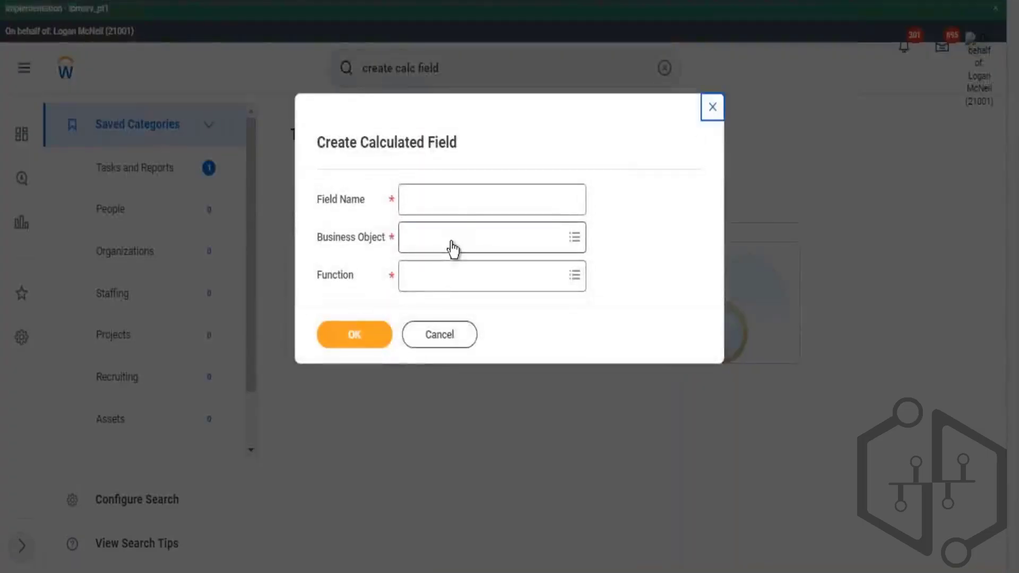
left_click(453, 248)
type("worker")
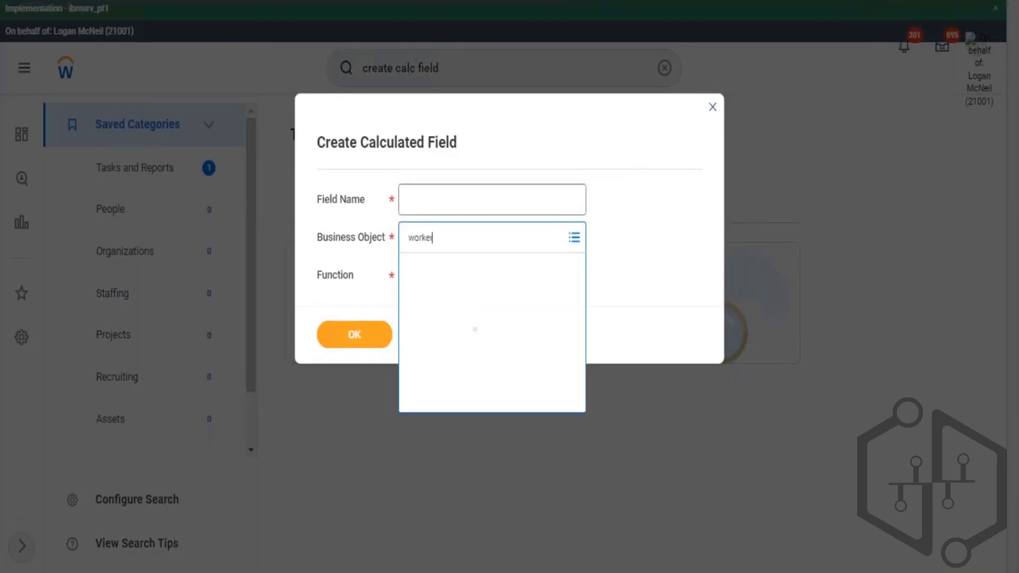
key("Return")
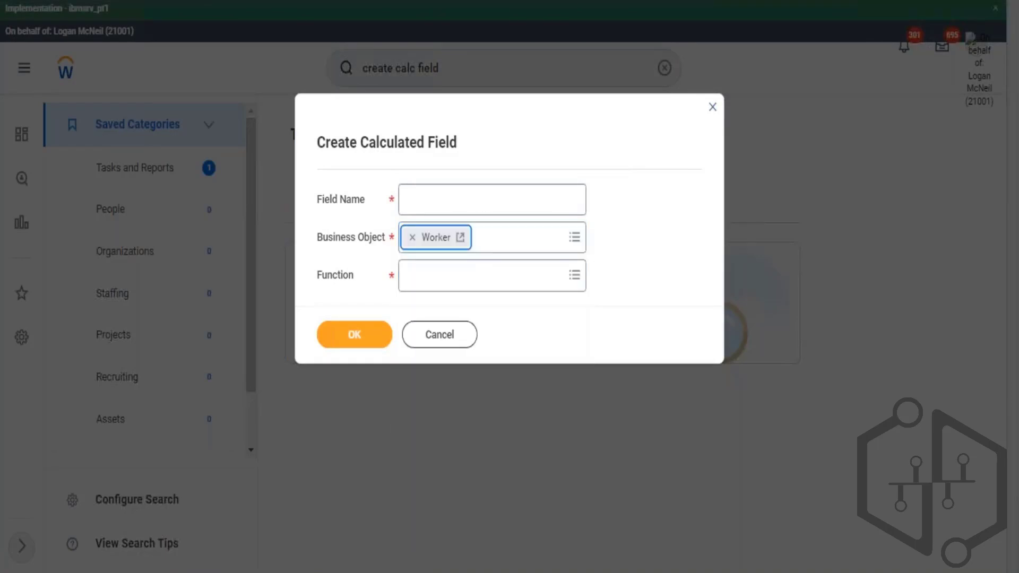
key("Tab")
type("mult")
key("Return")
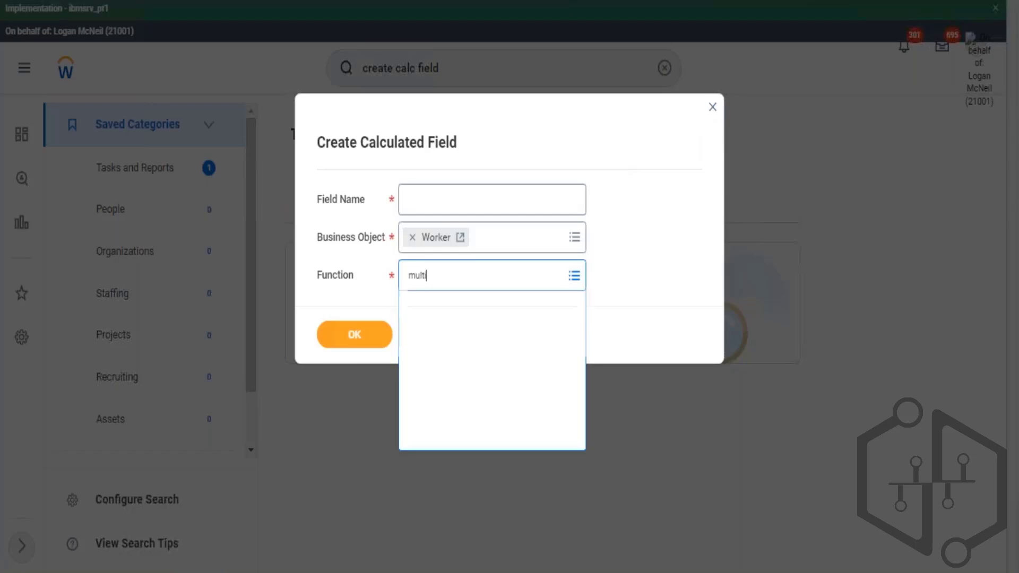
left_click(446, 201)
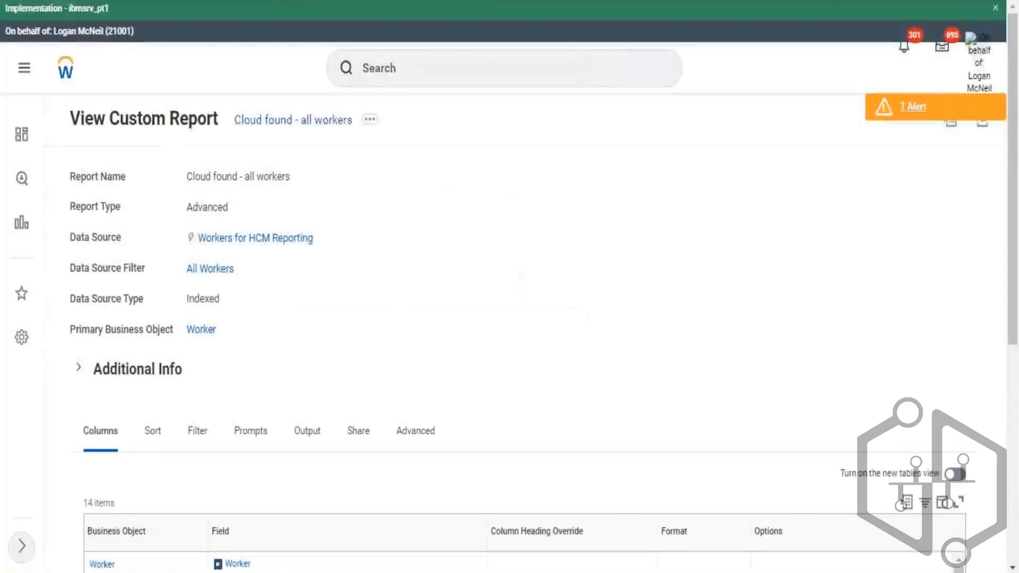
- Search report fields for history and examine the History field's business object and description
left_click(455, 64)
type("fel")
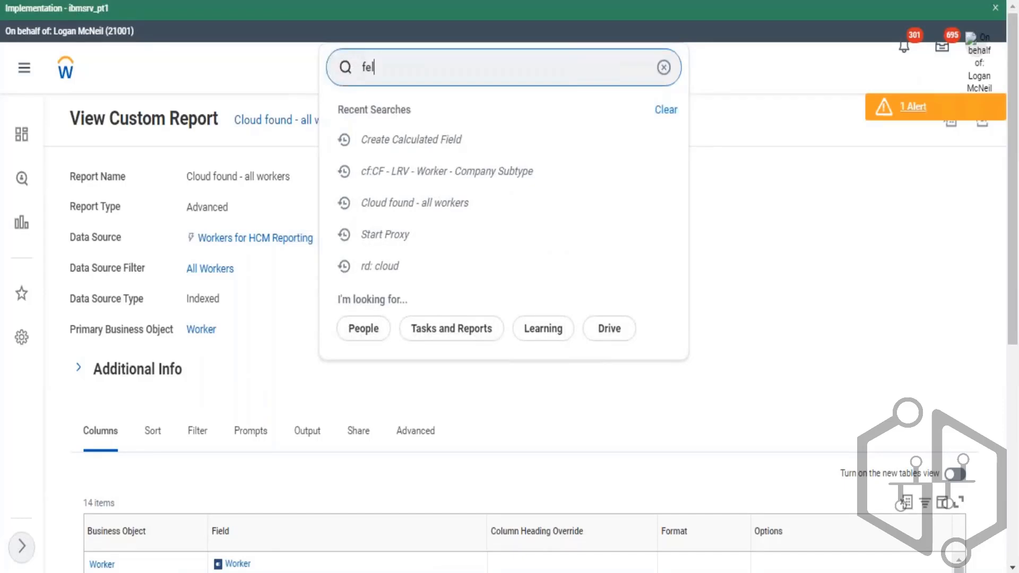
key("BackSpace")
type("ield:")
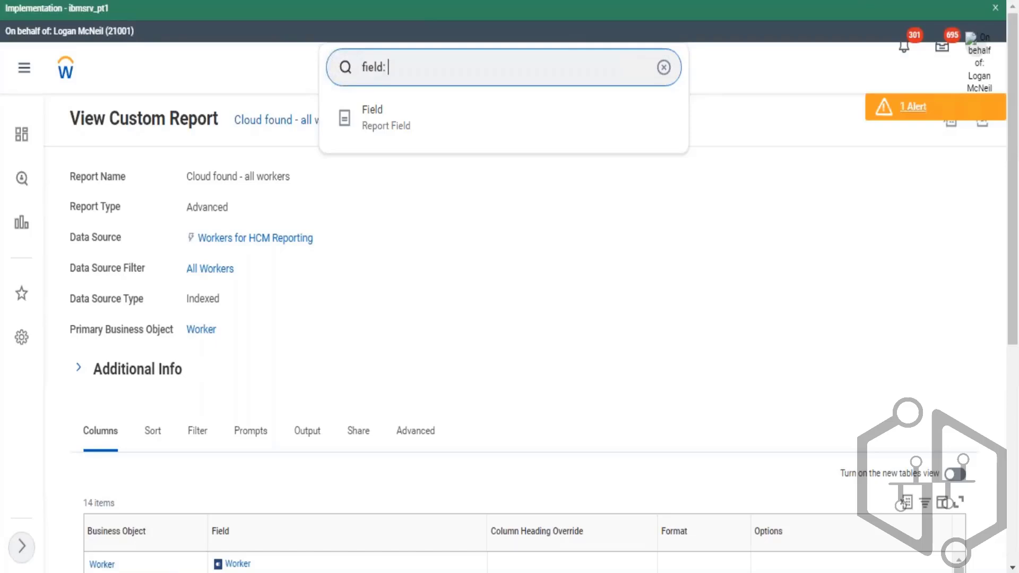
type("history")
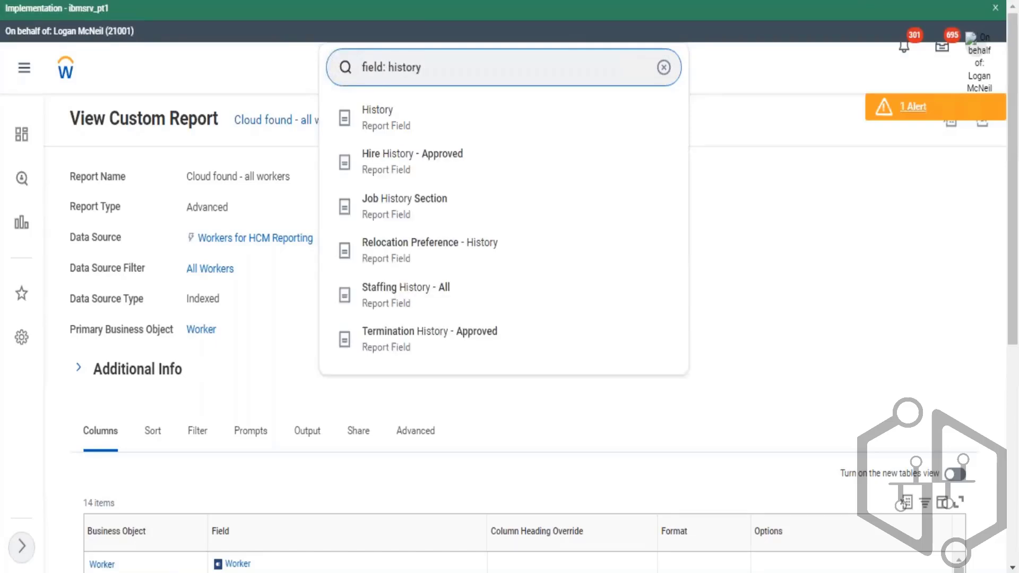
key("Return")
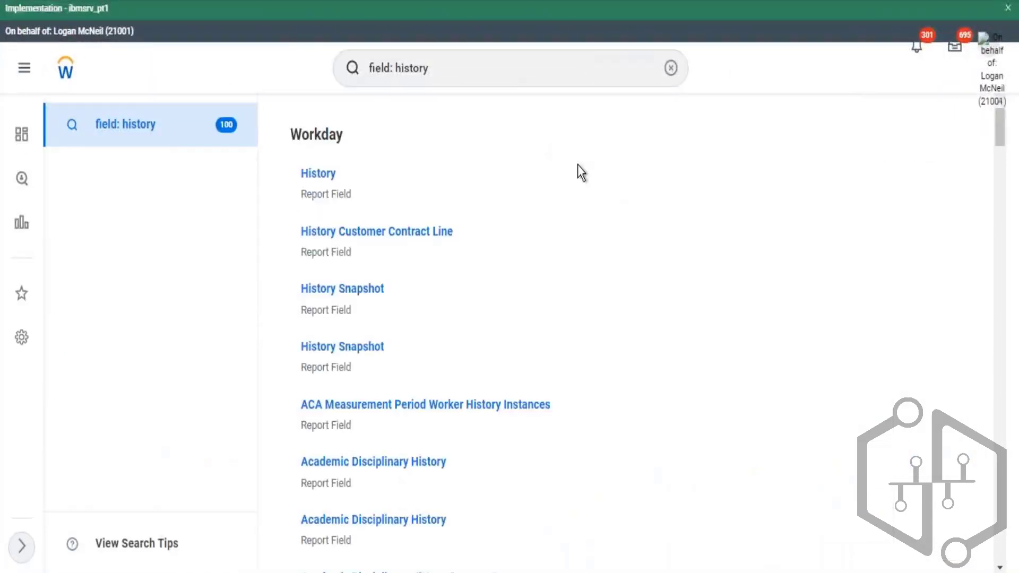
scroll(578, 166, "down", 3)
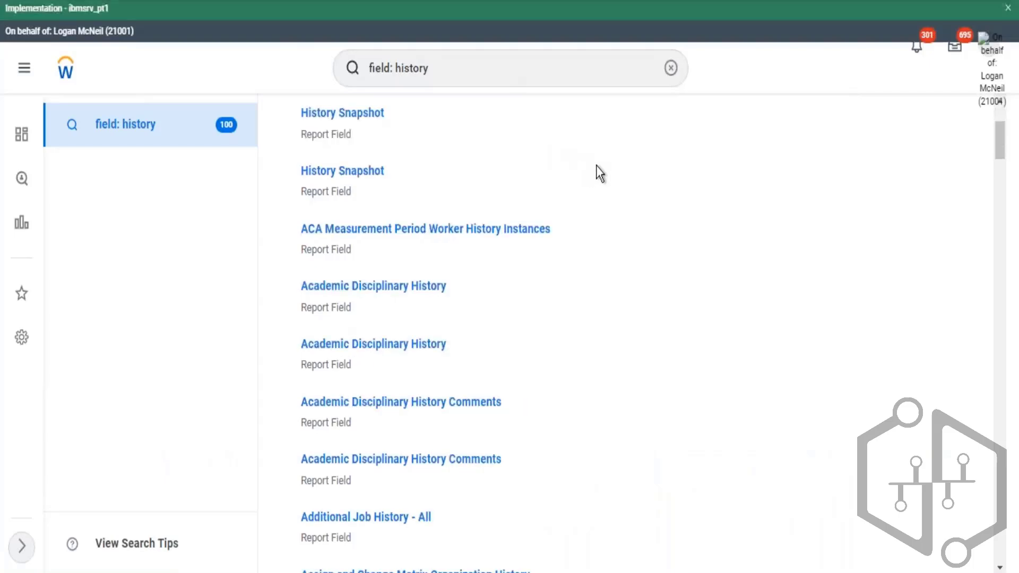
scroll(384, 184, "up", 3)
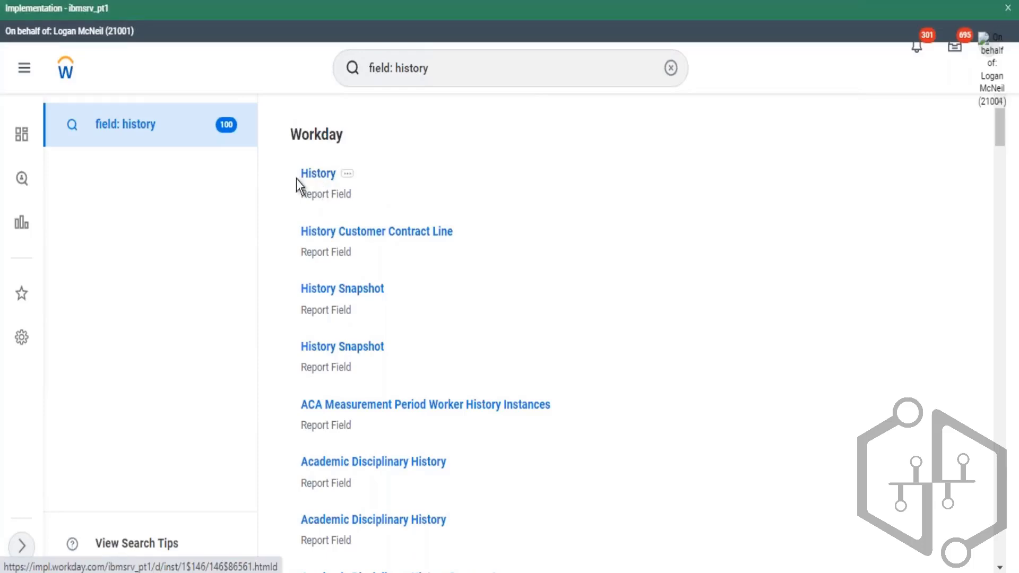
mouse_move(352, 180)
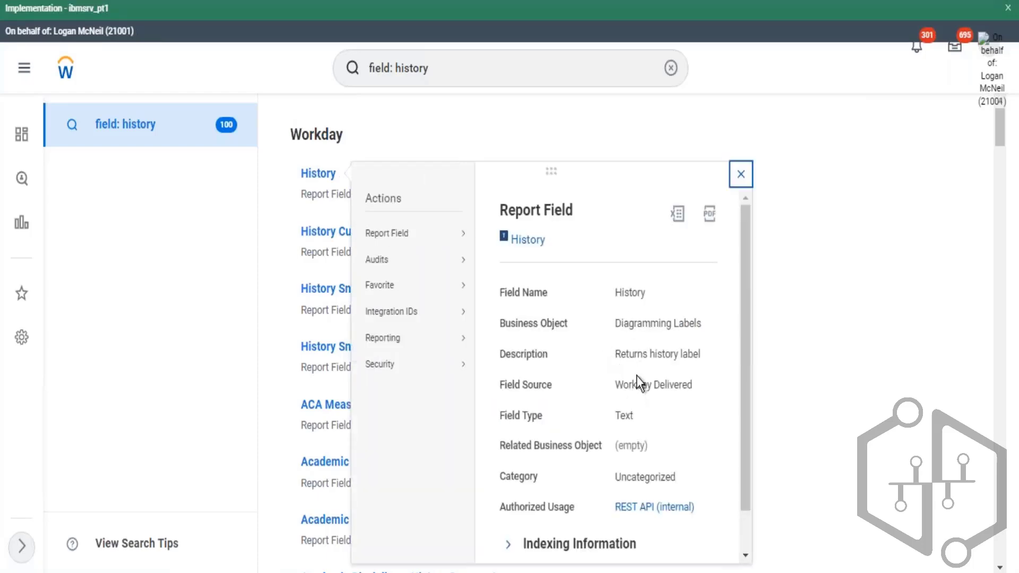
left_click_drag(635, 356, 673, 368)
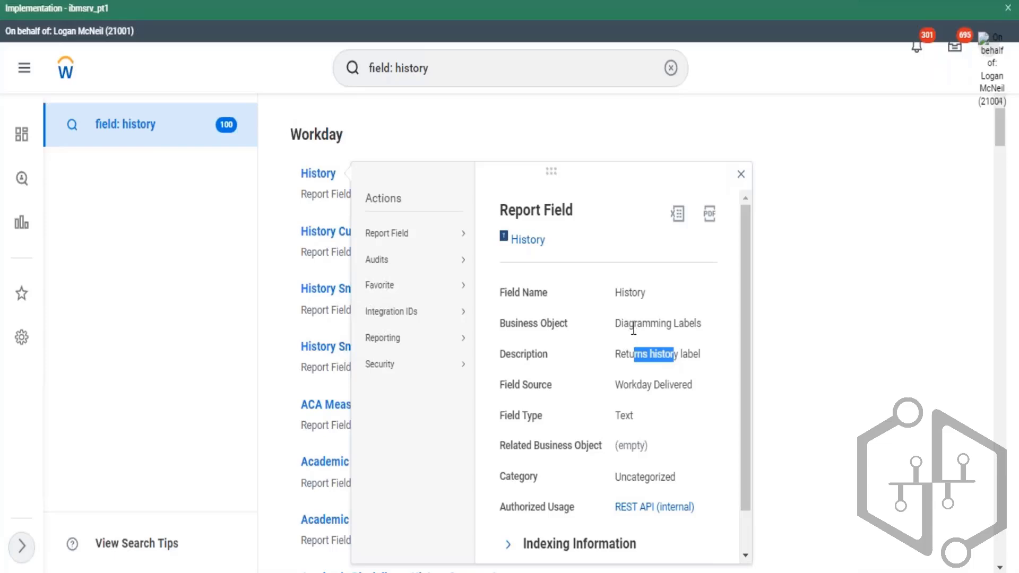
left_click_drag(633, 329, 684, 325)
left_click(817, 277)
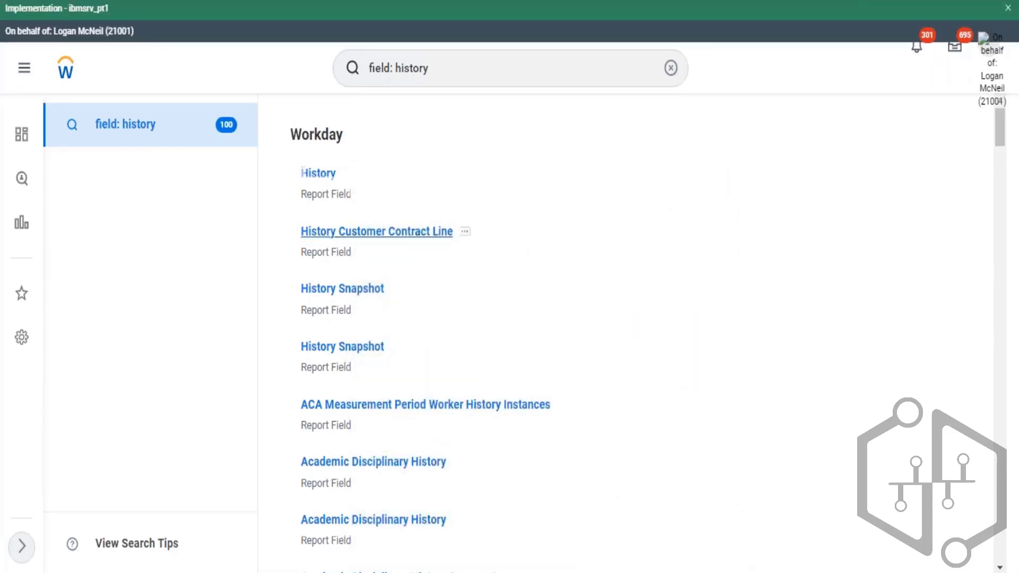
- Browse the history report field results and examine the Additional Job History - All field's business object and field type
scroll(372, 199, "down", 2)
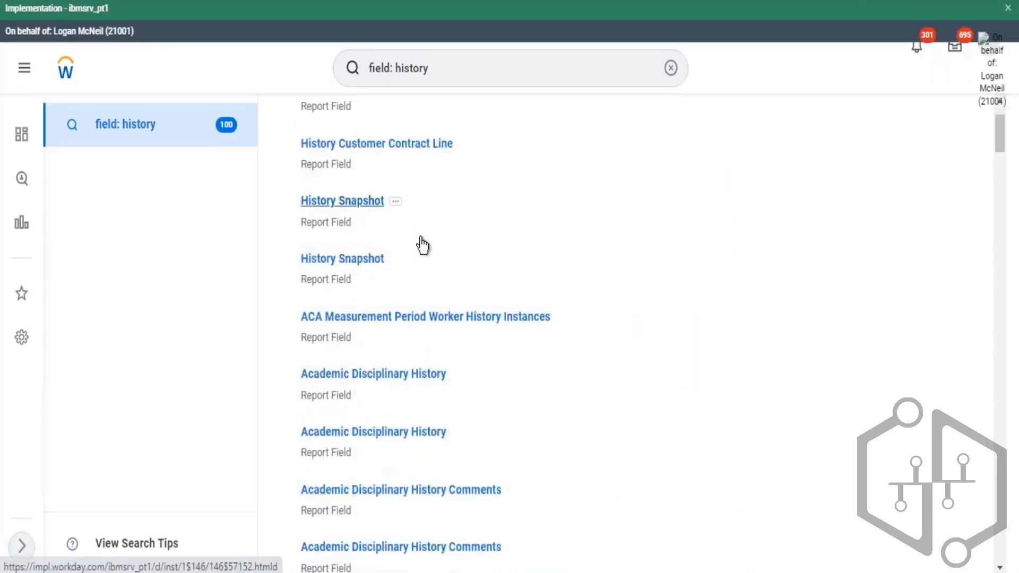
scroll(425, 249, "down", 2)
scroll(472, 293, "down", 6)
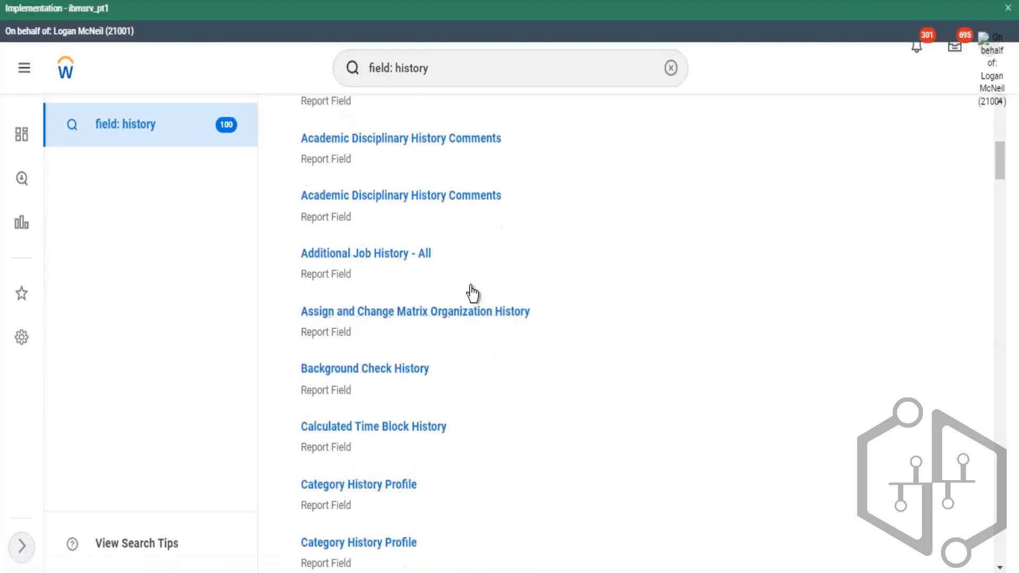
left_click_drag(298, 260, 396, 279)
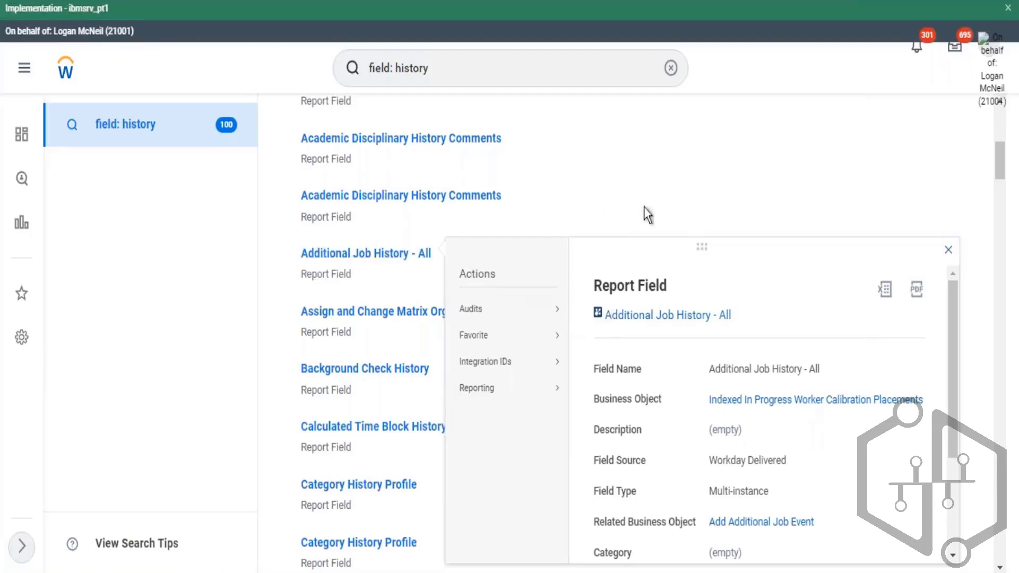
left_click(623, 207)
scroll(633, 209, "up", 8)
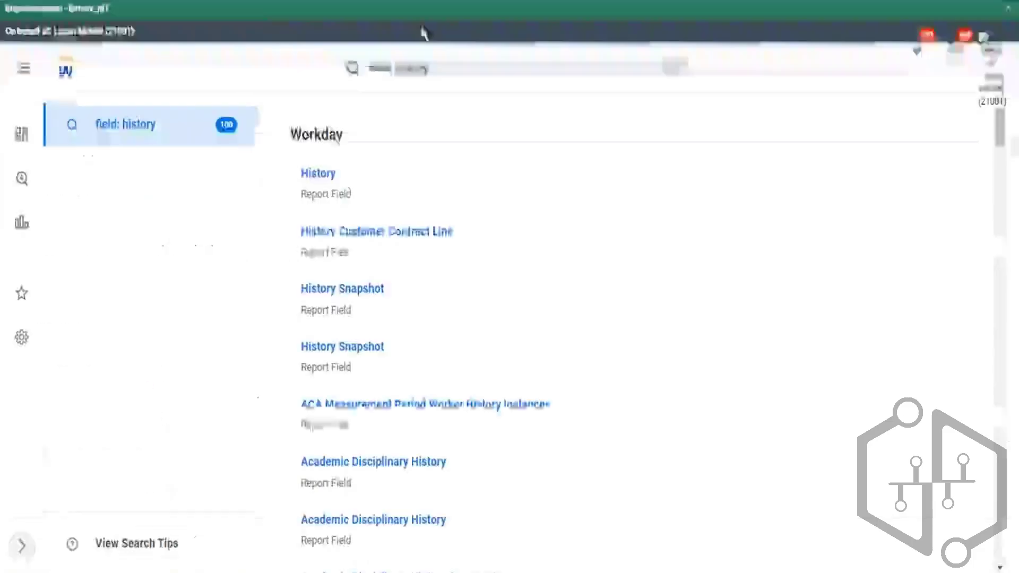
- Clear the search and search for the business object action event
left_click(382, 60)
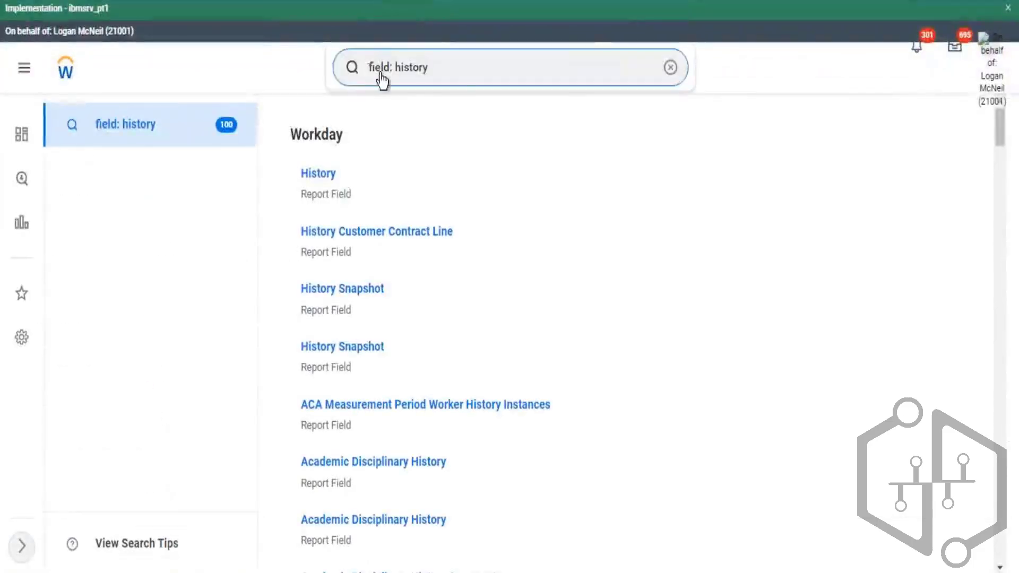
left_click(671, 67)
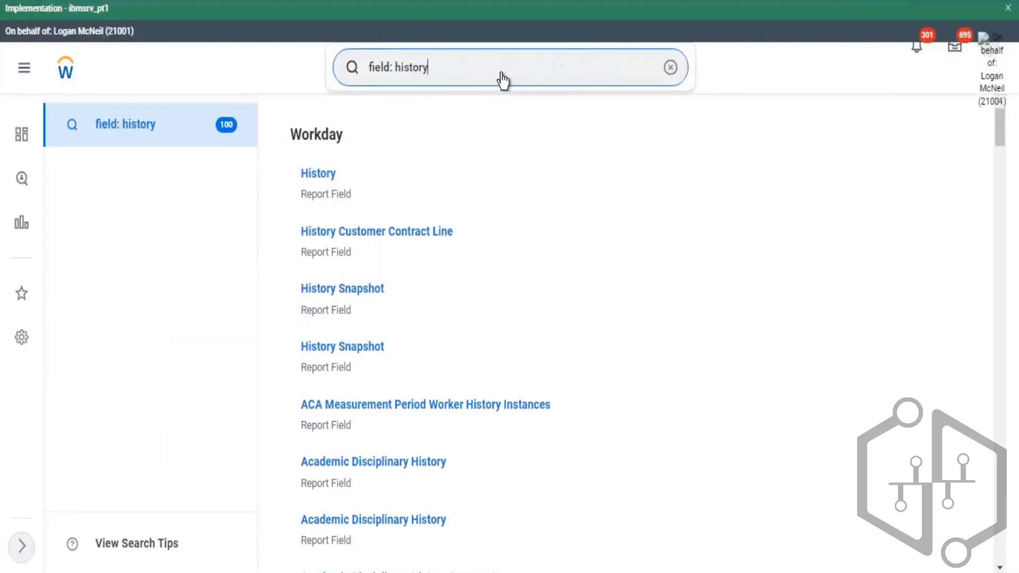
left_click(465, 69)
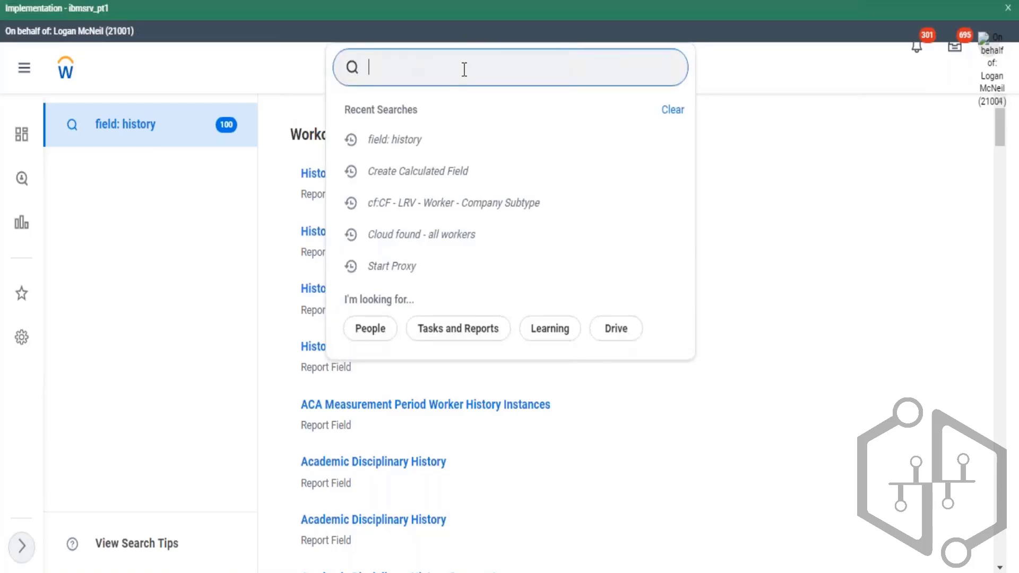
type("bo: action ev")
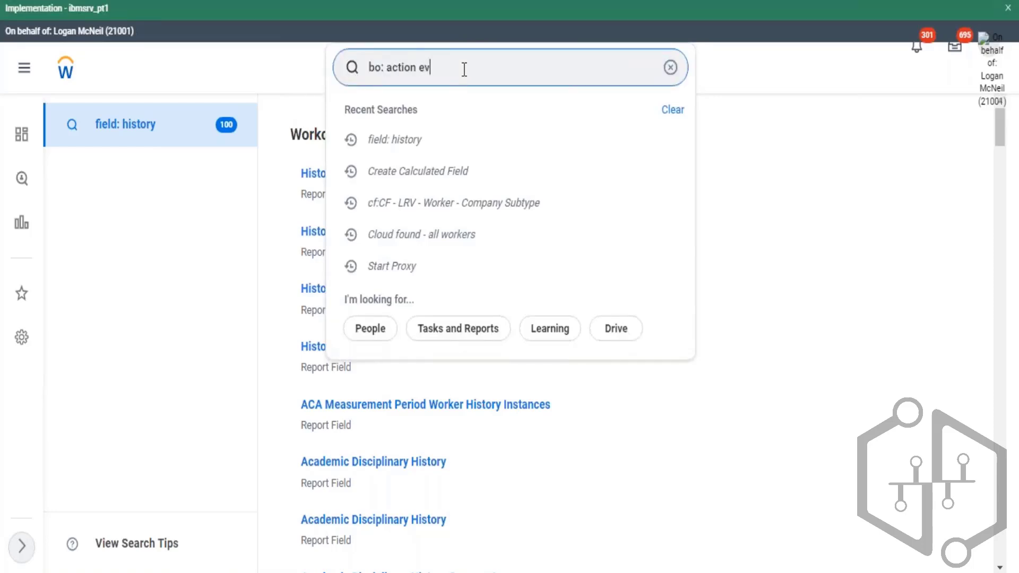
type("ent")
key("Return")
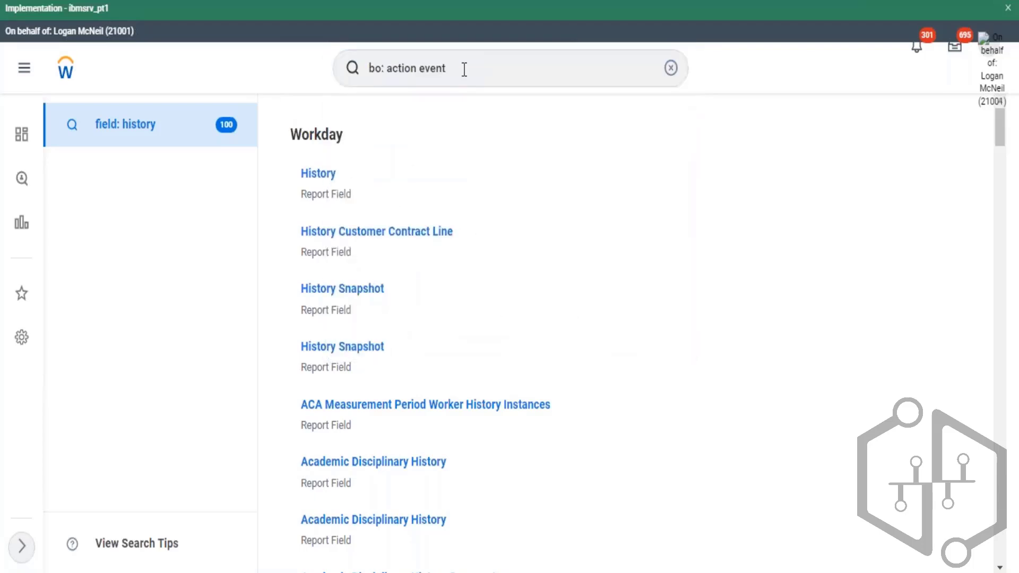
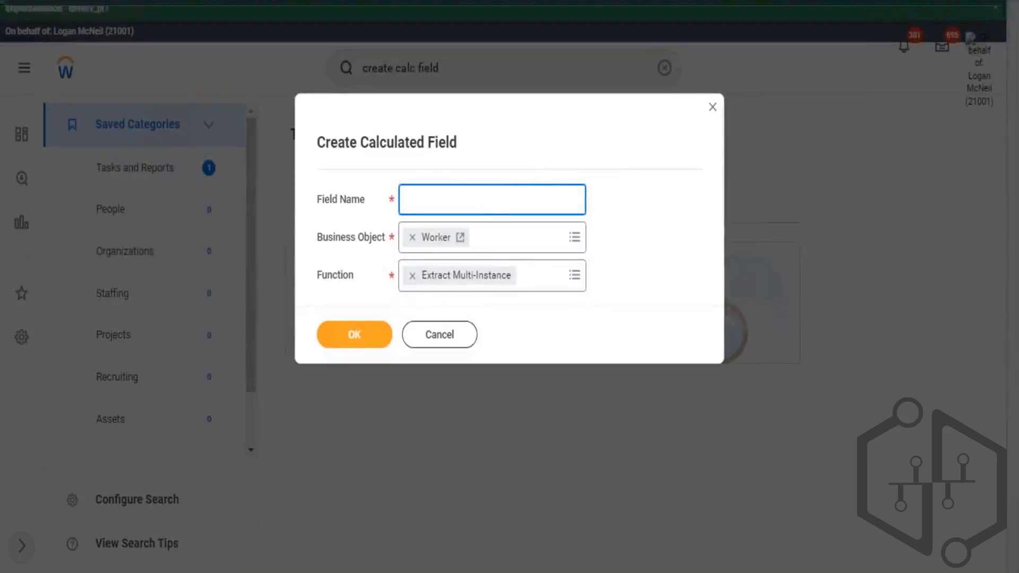
- Name the new Extract Multi-Instance calculated field on Worker "CF - EMI - Worker - Company and Cost" and submit it
type("CF")
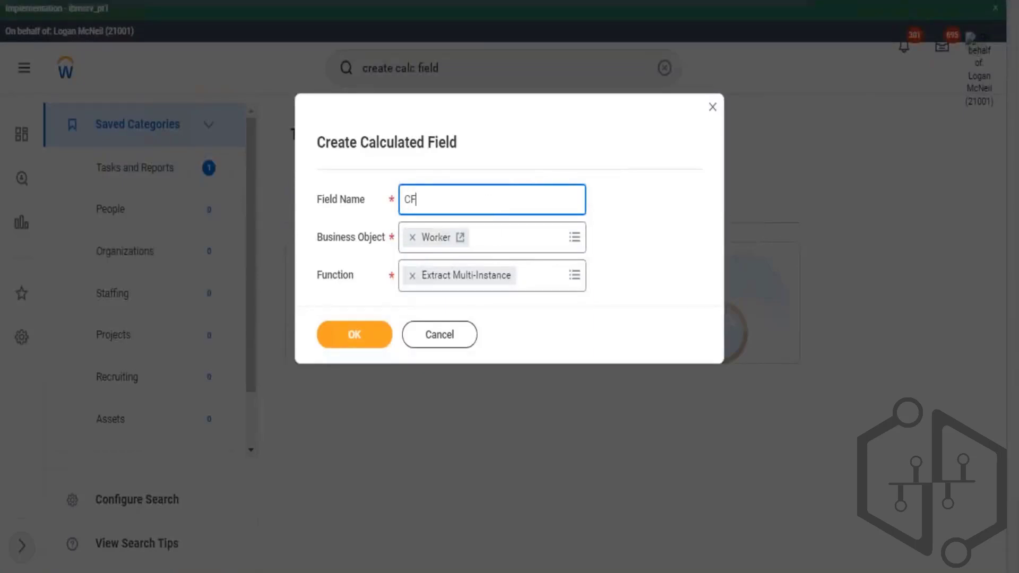
type(" - EMI - Worker - Company and")
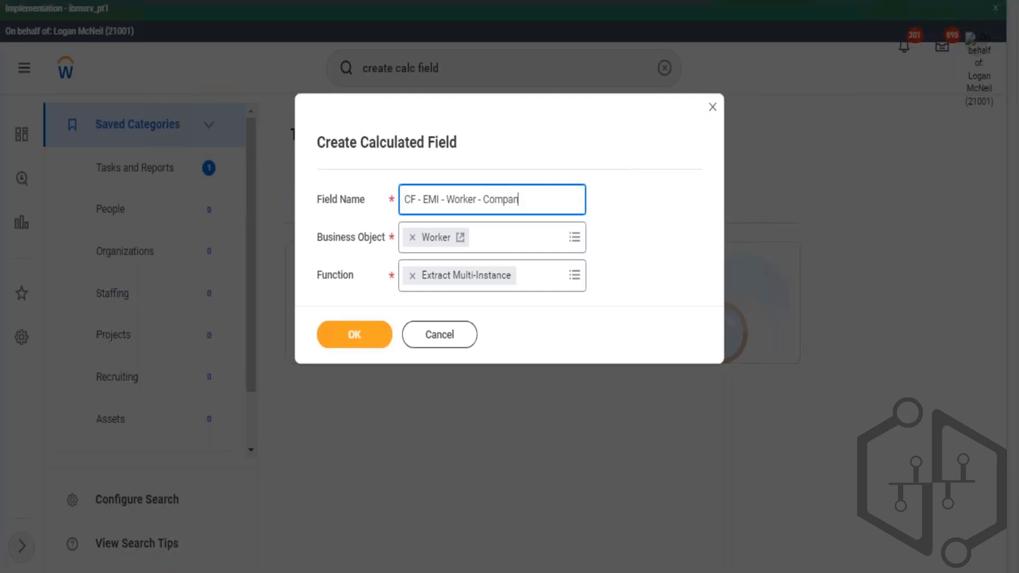
type(" Cost")
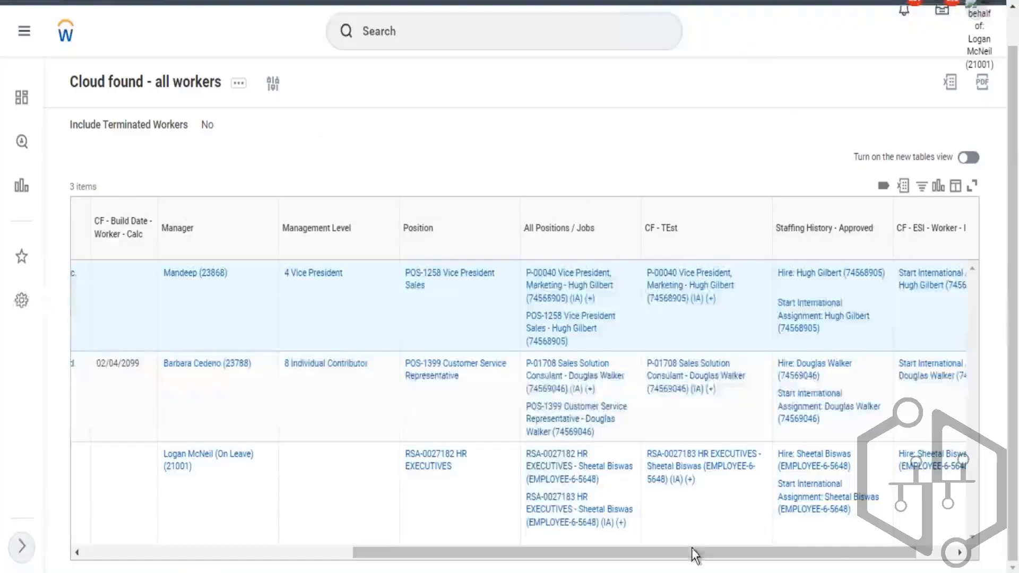
scroll(894, 528, "right", 2)
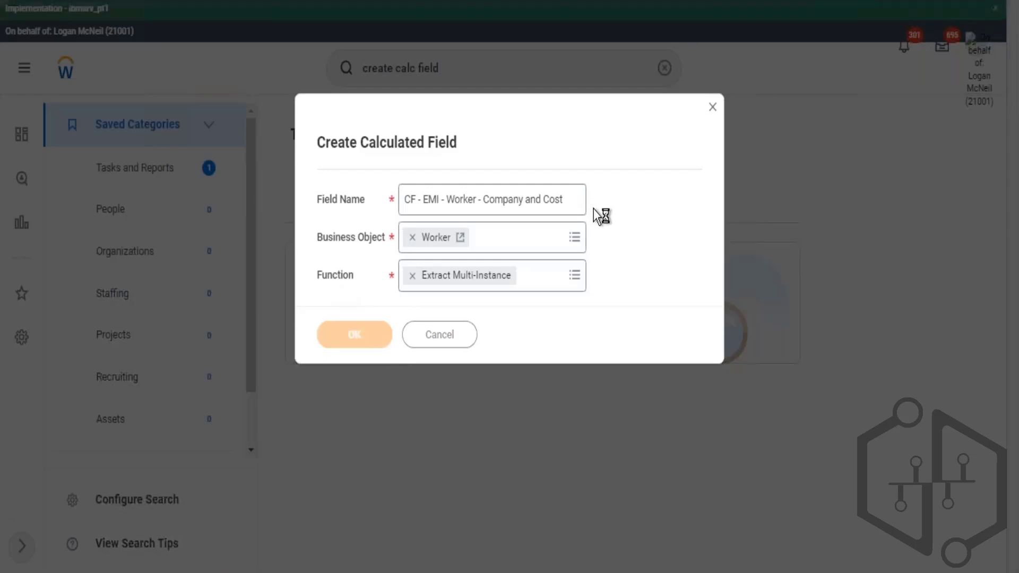
scroll(229, 312, "down", 2)
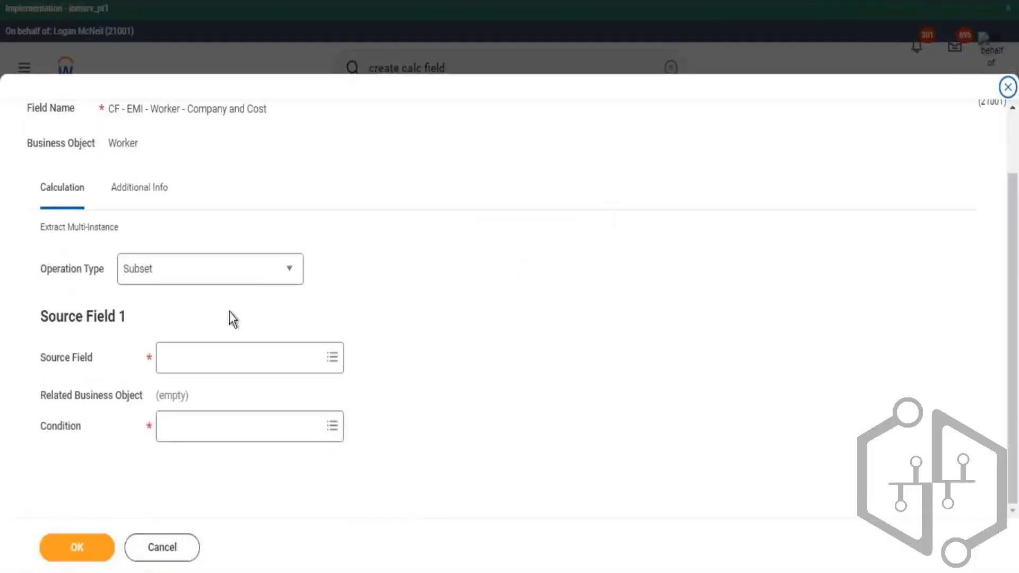
- Compare the new field's Subset calculation layout with the CF - ESI - Worker - IA Position field's settings
left_click_drag(87, 357, 56, 357)
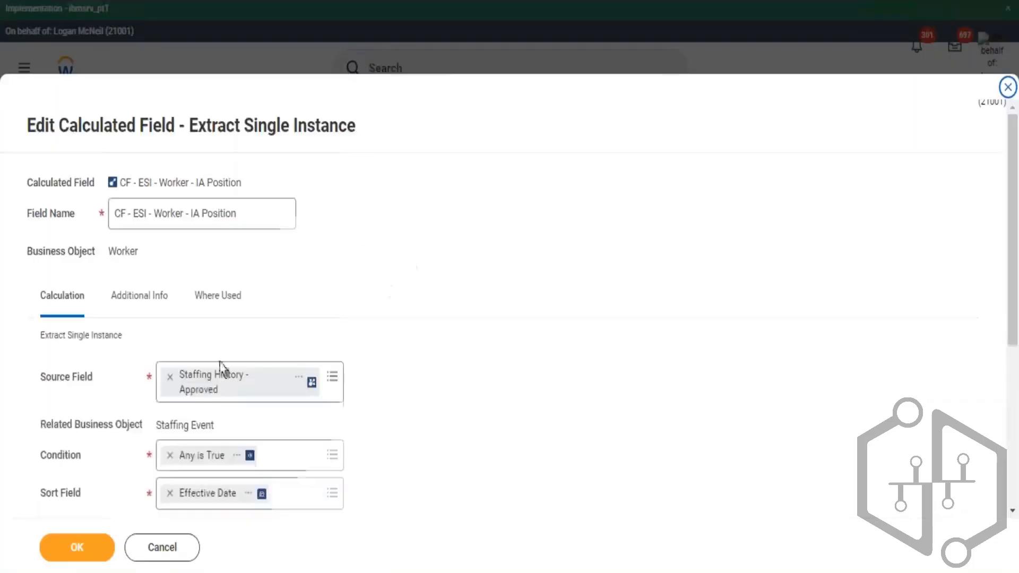
scroll(44, 300, "down", 2)
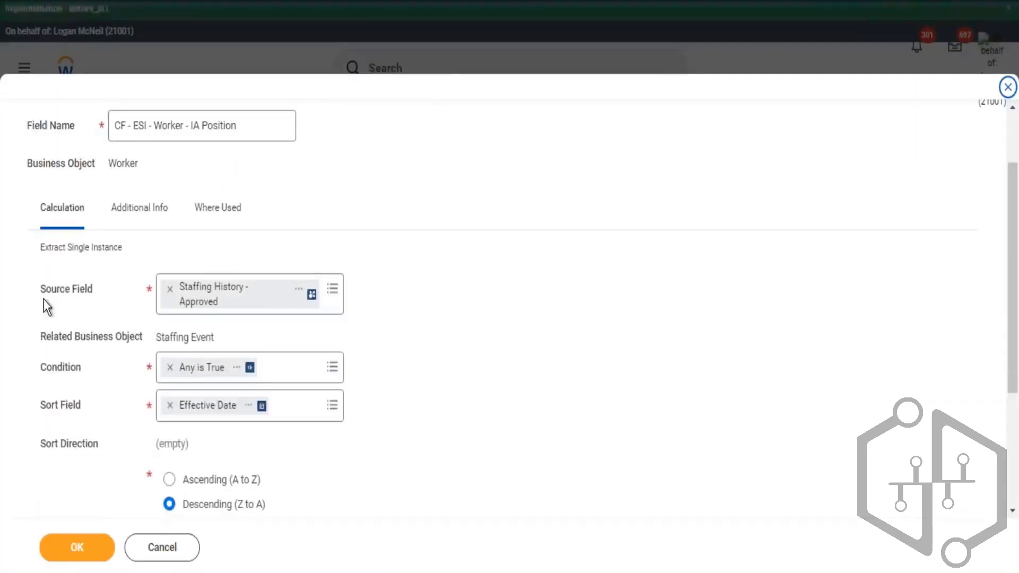
left_click_drag(43, 291, 99, 301)
left_click(66, 376)
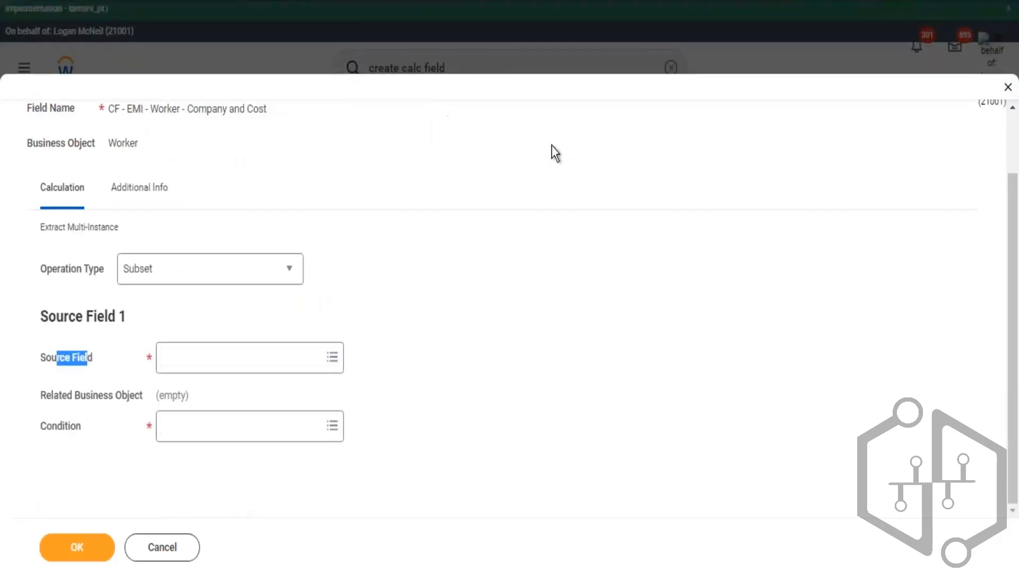
scroll(482, 238, "up", 2)
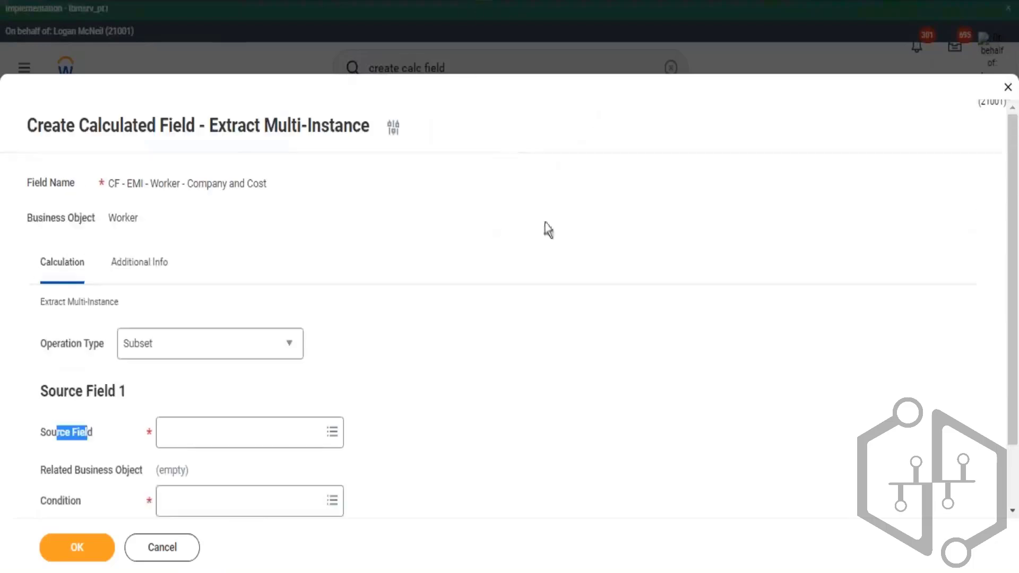
left_click_drag(264, 126, 326, 175)
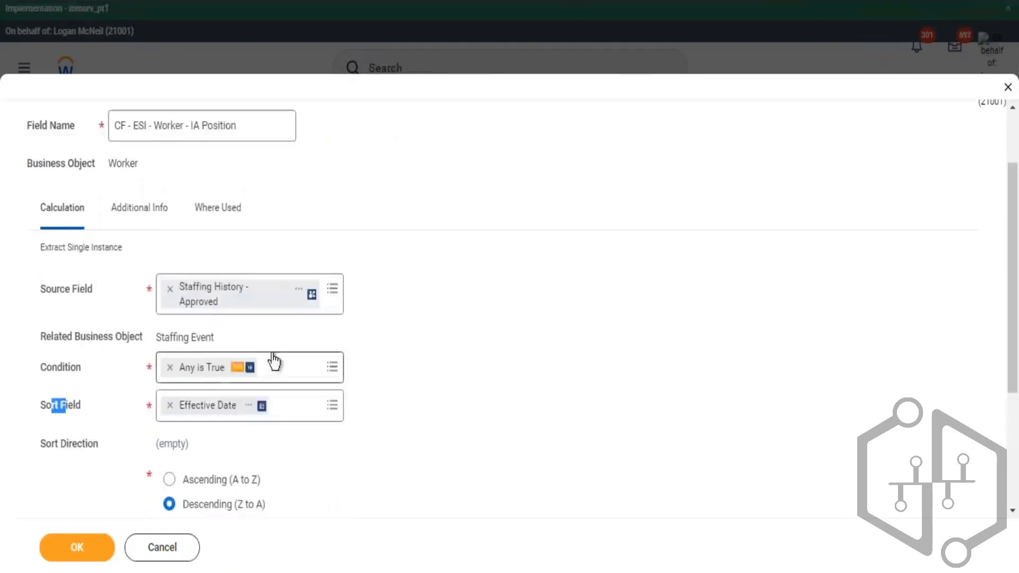
scroll(274, 363, "down", 3)
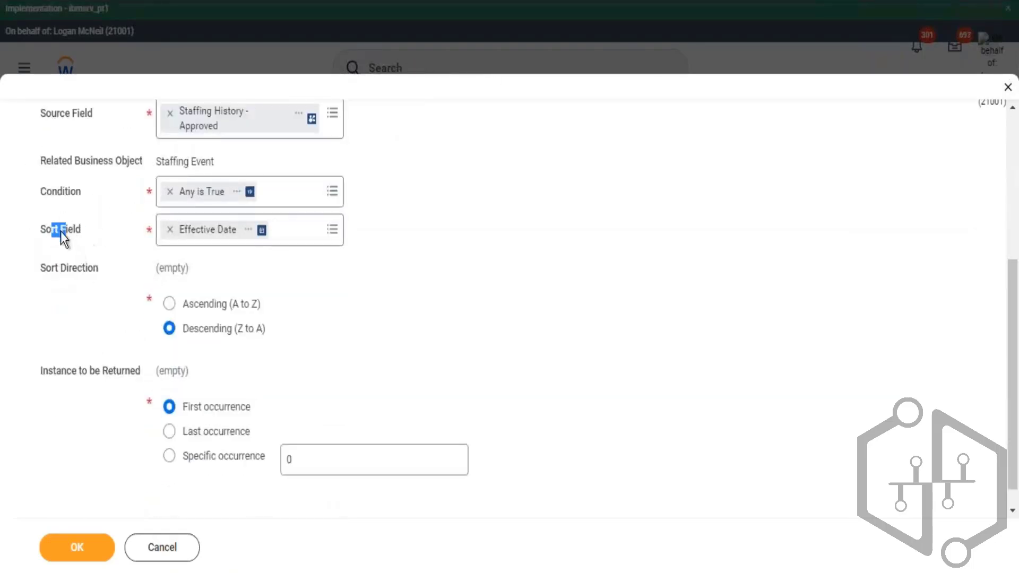
left_click_drag(66, 371, 125, 370)
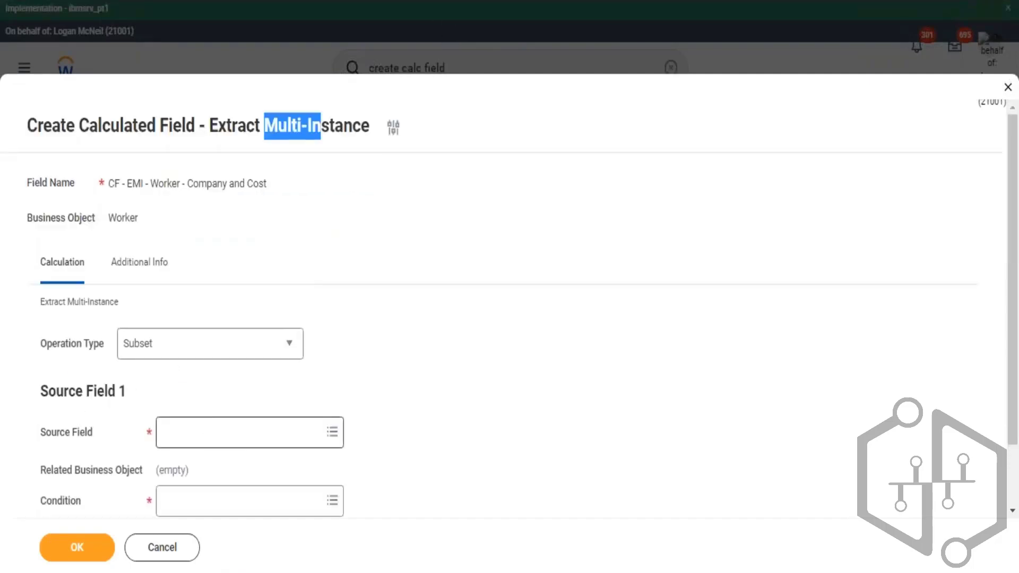
- Set the source field to Organization Assignments
left_click(211, 432)
type("organiz")
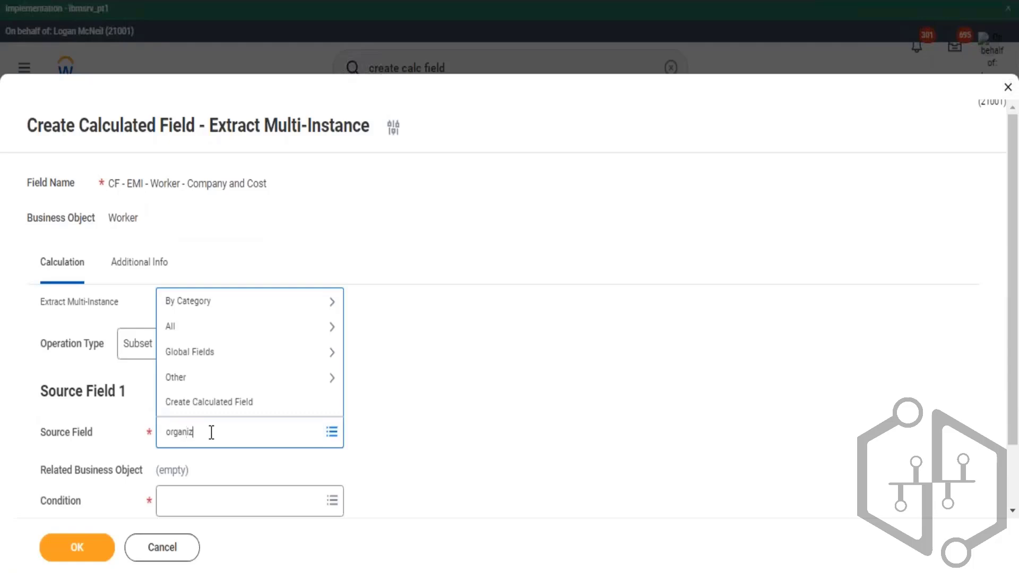
type("ation assignments")
key("Return")
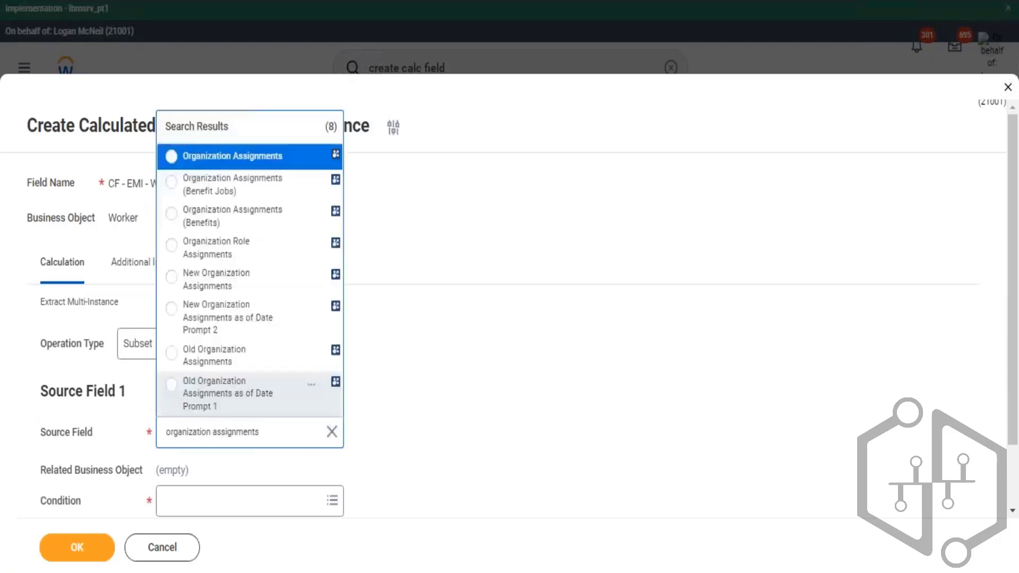
left_click(271, 157)
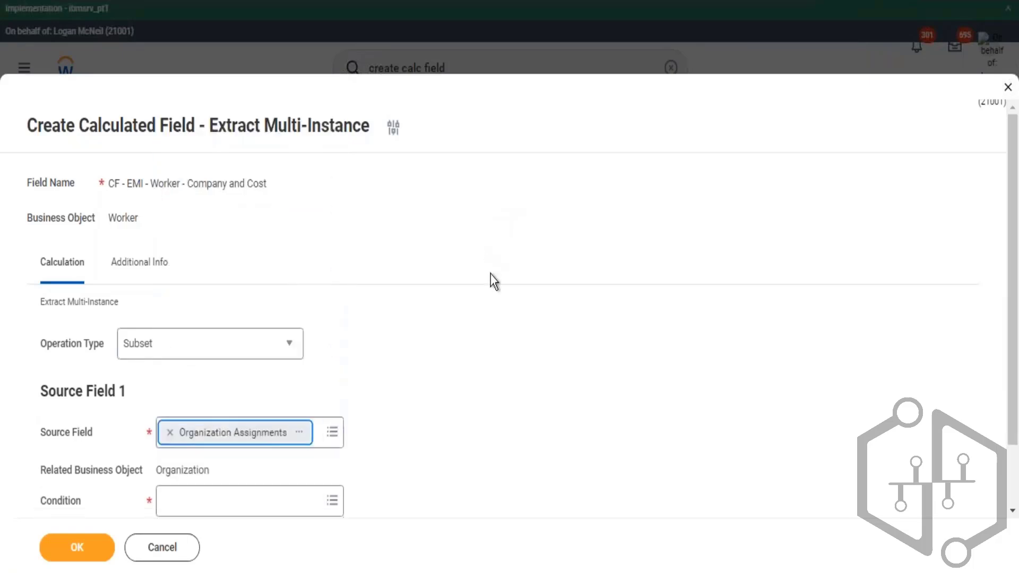
- Compare the Organization related business object with the IA Position field's Staffing History - Approved source and Staffing Event object
scroll(160, 378, "down", 1)
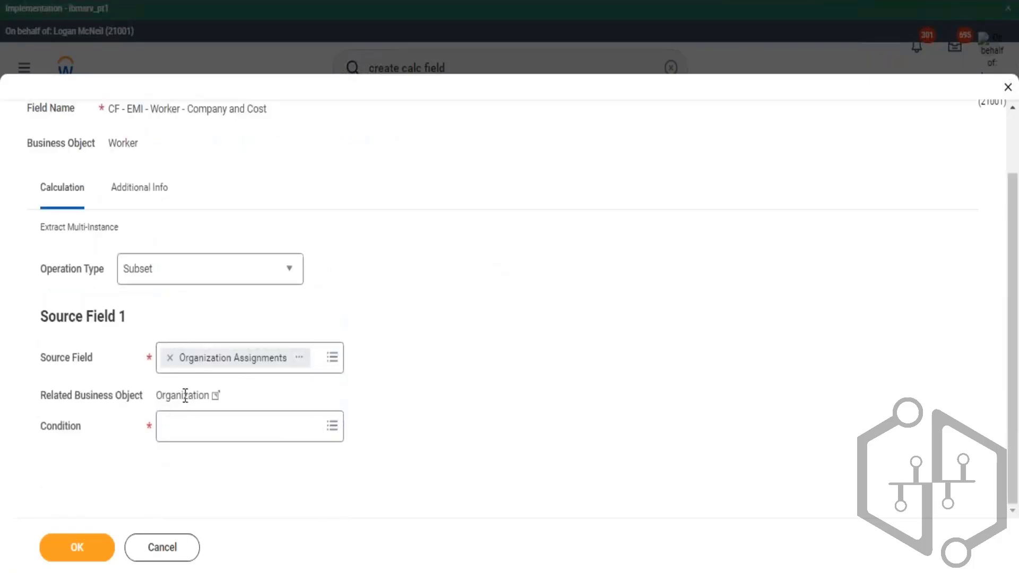
left_click_drag(156, 395, 192, 395)
left_click_drag(47, 426, 71, 426)
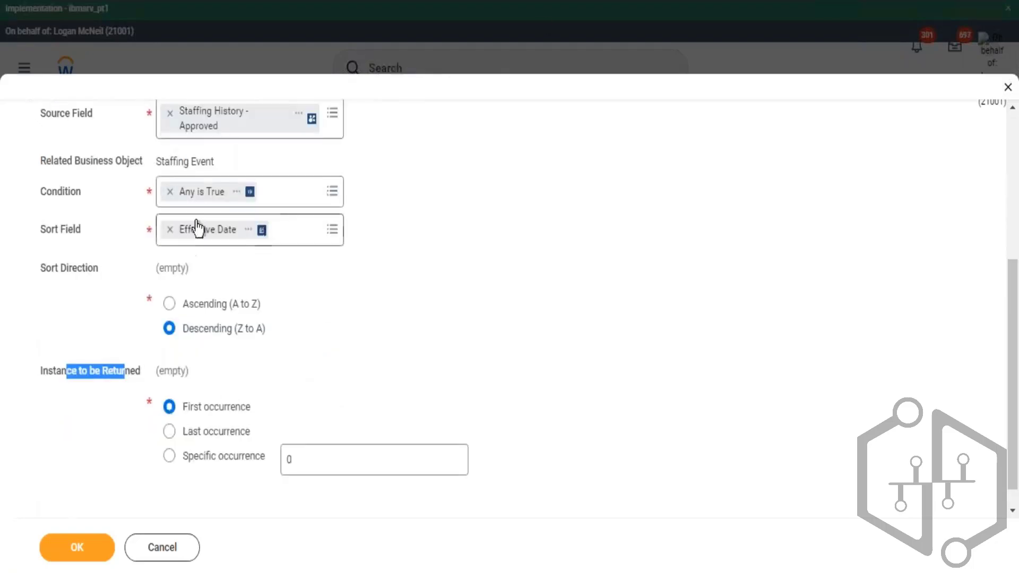
scroll(178, 229, "up", 3)
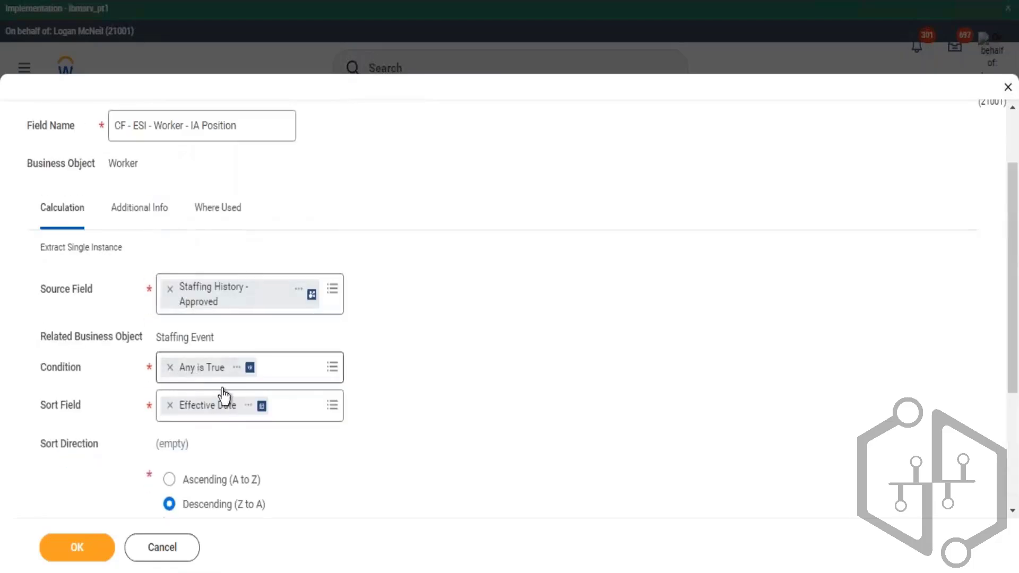
left_click(85, 550)
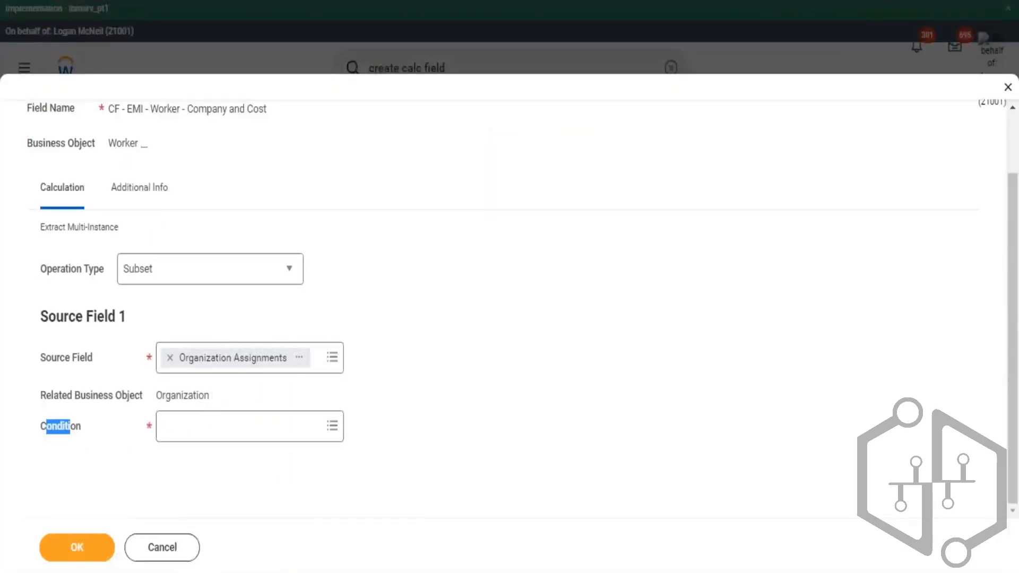
left_click_drag(156, 396, 203, 398)
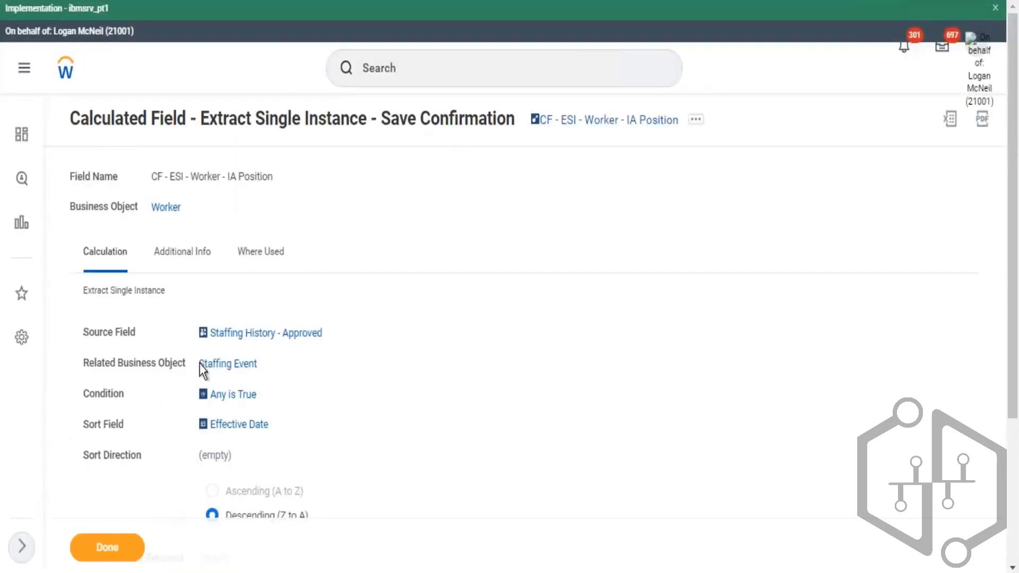
left_click_drag(200, 364, 258, 366)
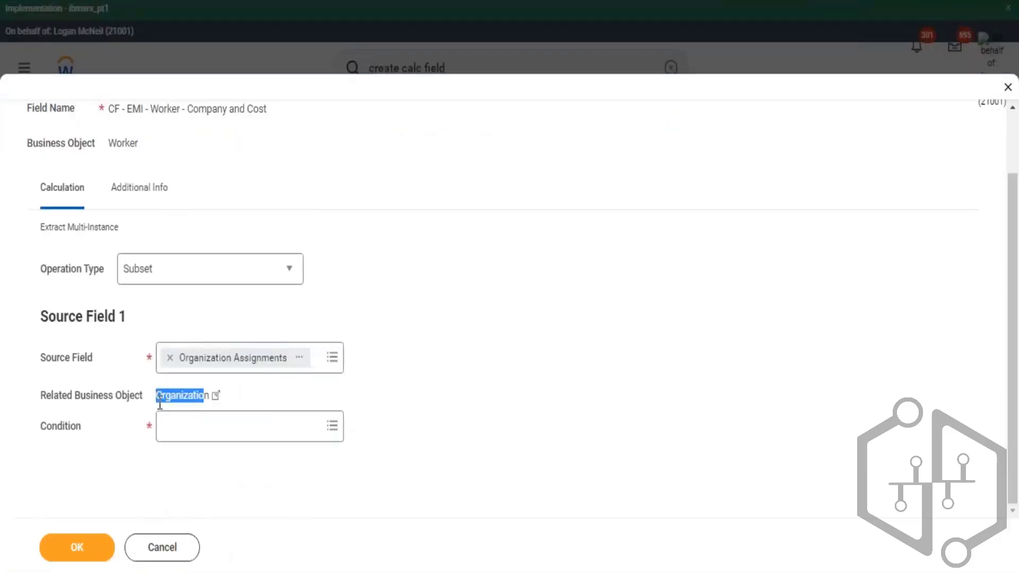
left_click(153, 401)
left_click_drag(203, 395, 153, 405)
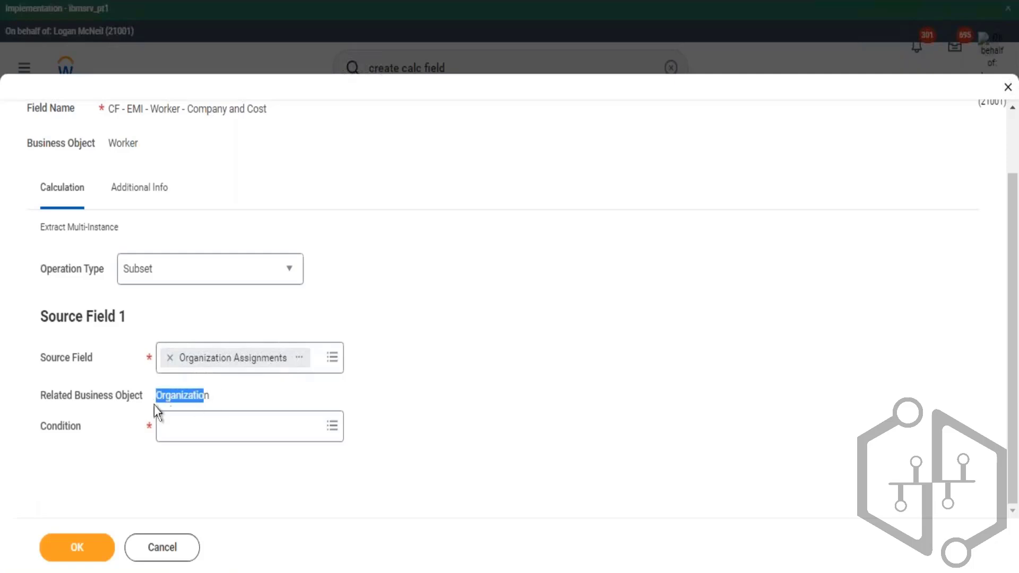
- From the Condition prompt, start a nested calculated field on the Organization business object using the True/False Condition function
left_click(223, 428)
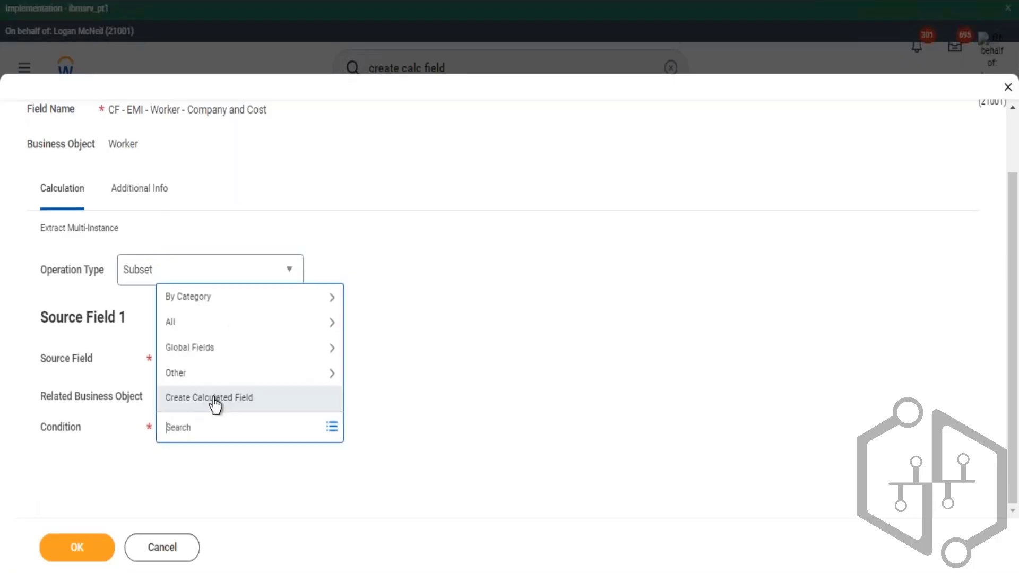
left_click(212, 398)
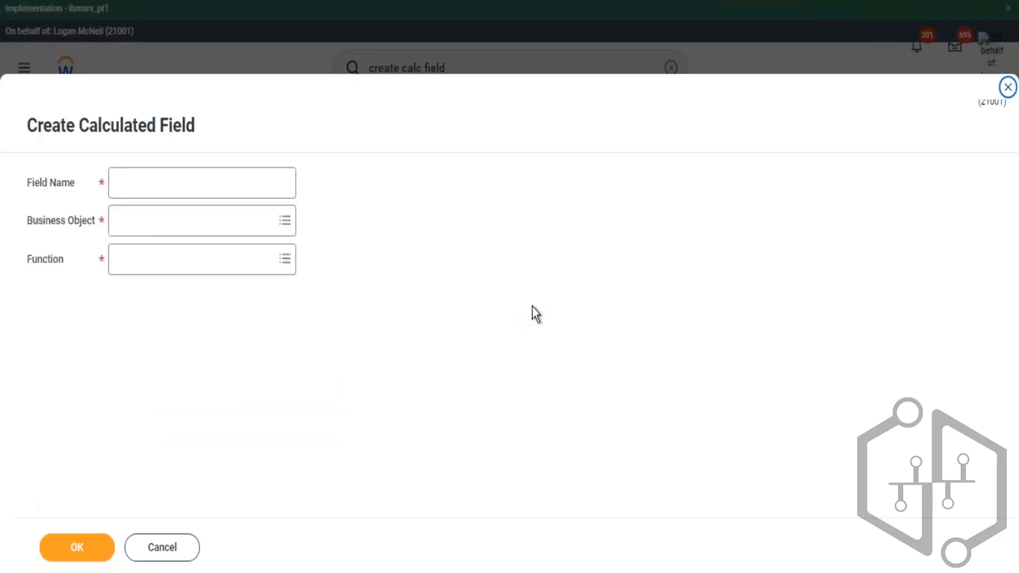
left_click(157, 225)
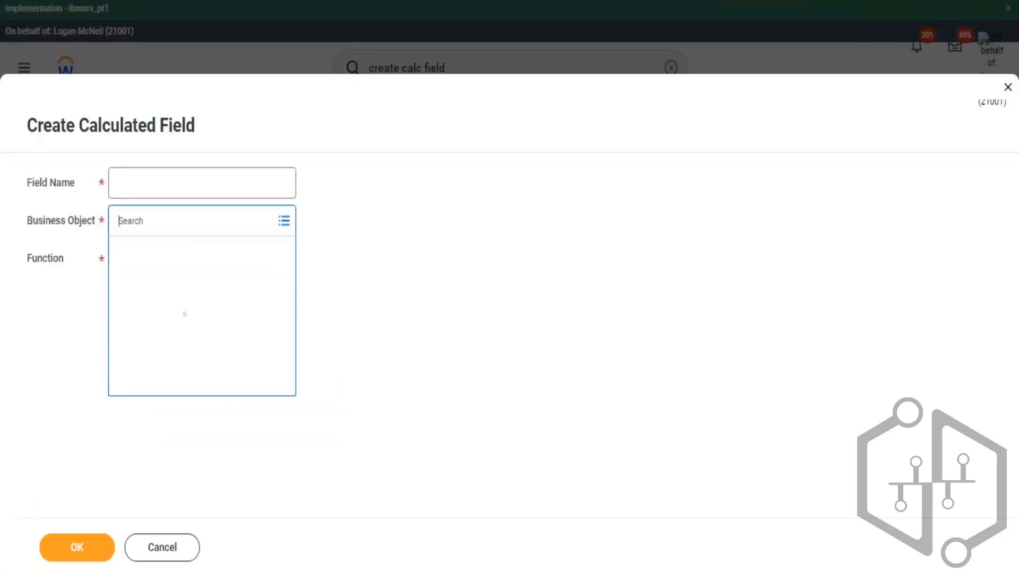
type("Related Business Object Organizatio")
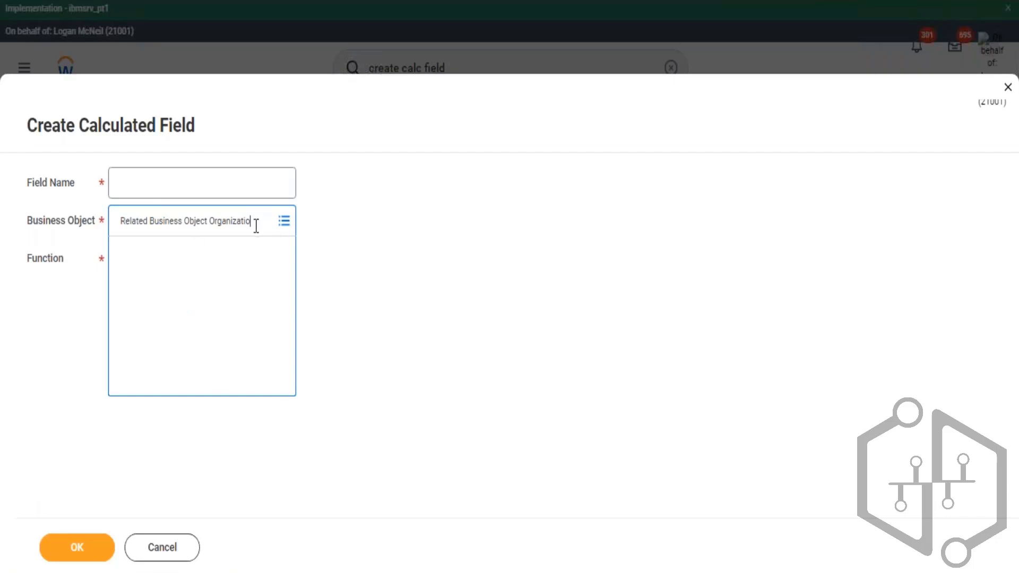
left_click_drag(211, 216, 54, 192)
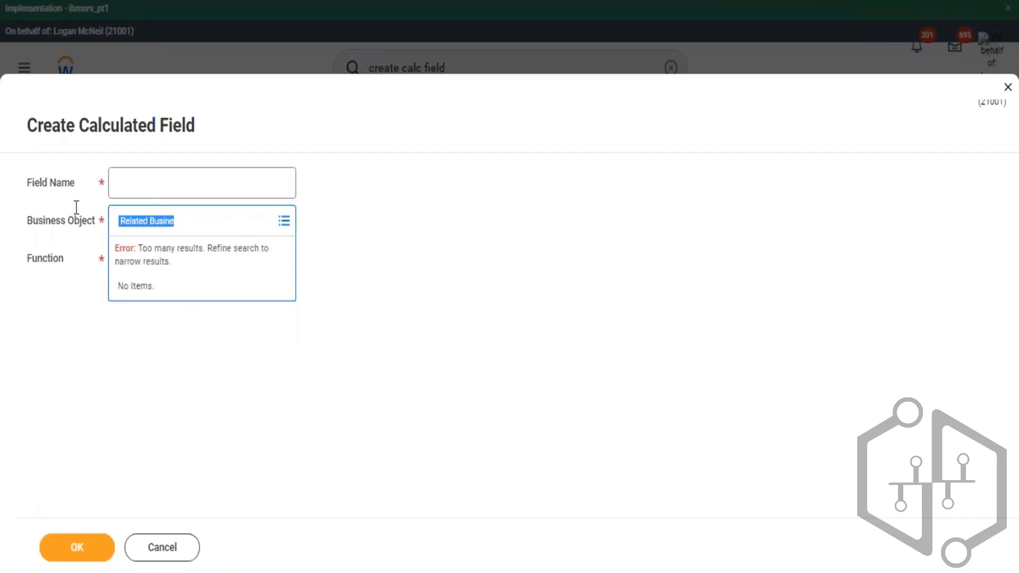
type("organization")
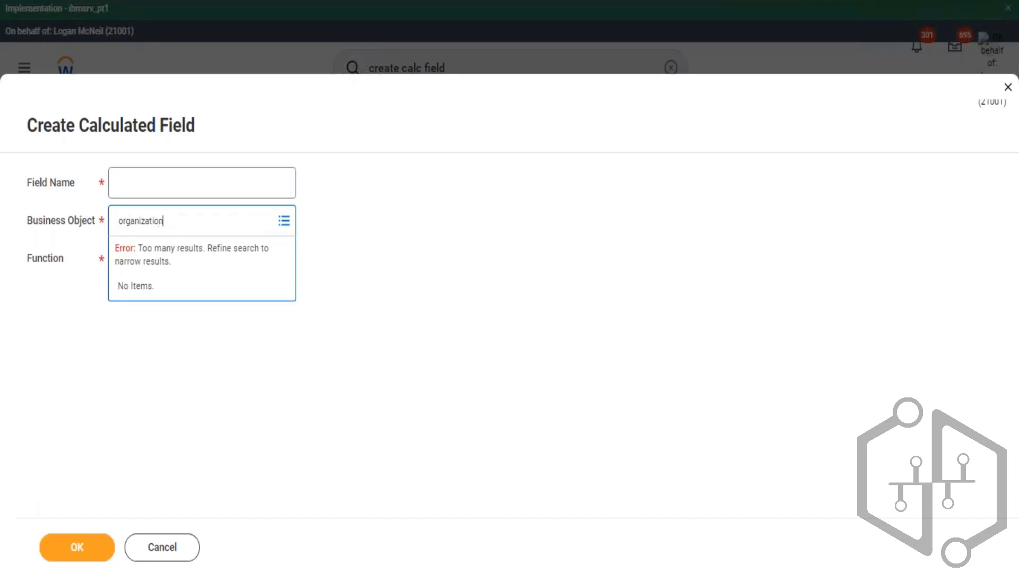
key("Return")
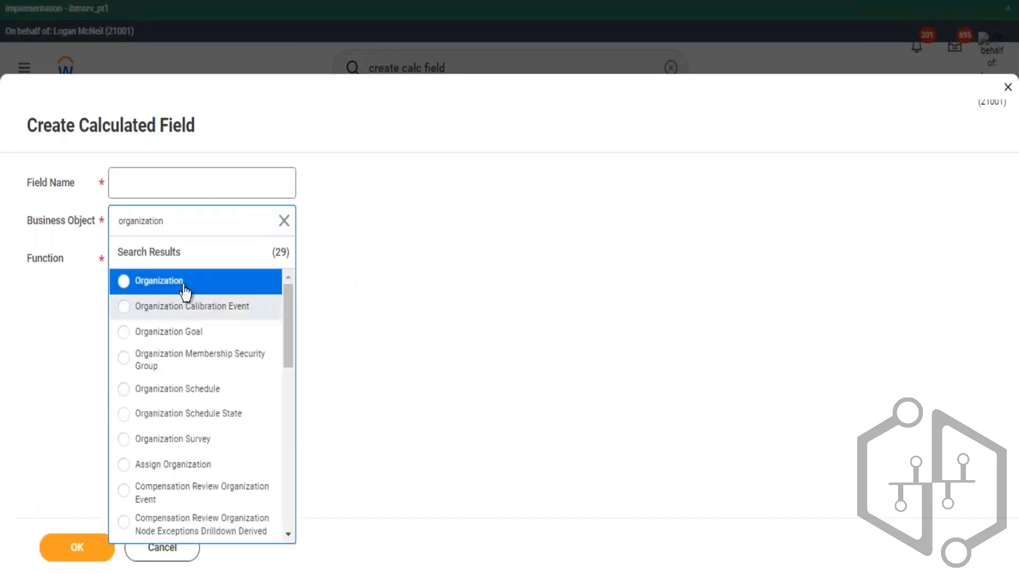
left_click(242, 287)
left_click(197, 257)
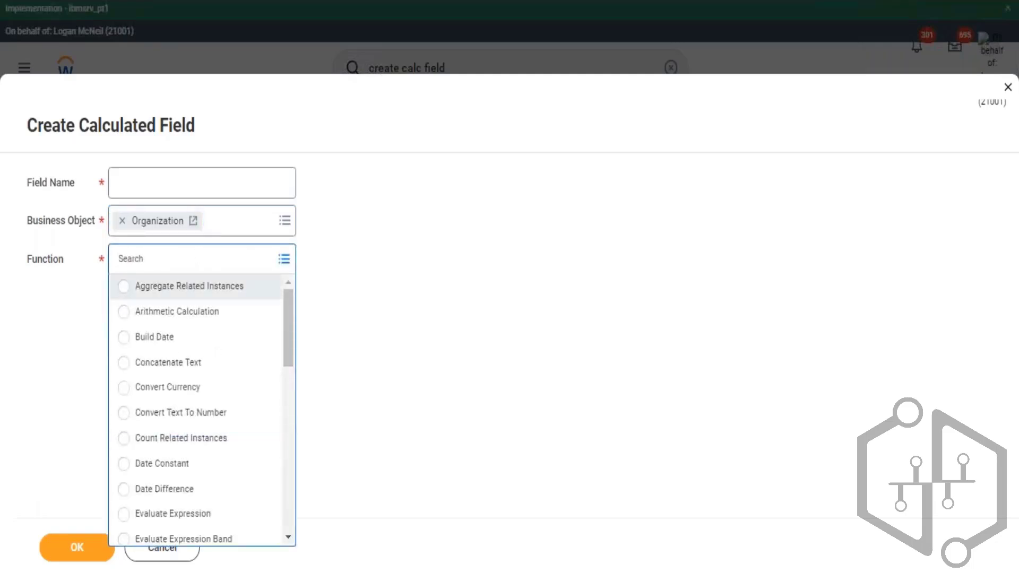
type("true")
key("Return")
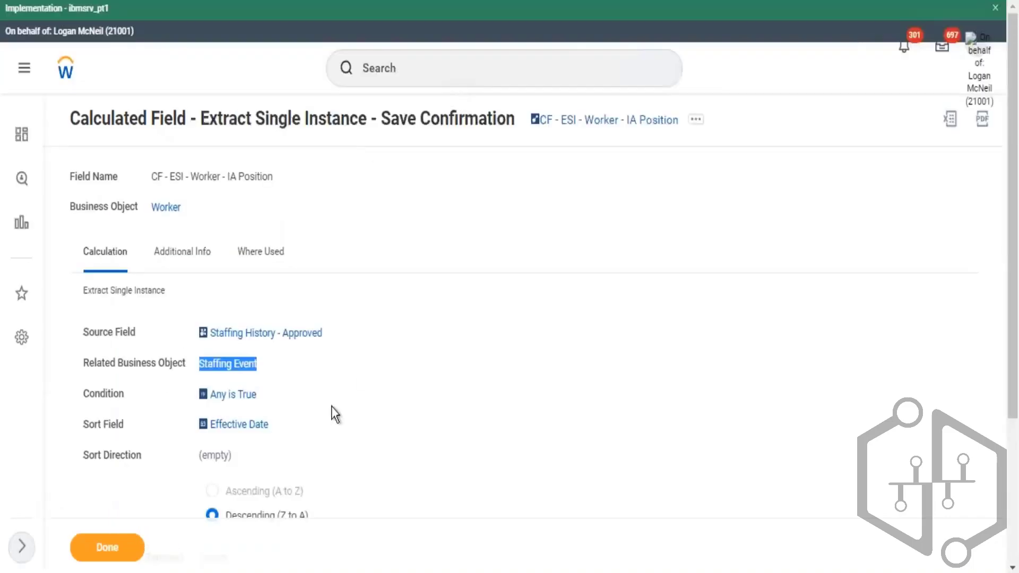
- Examine the Any is True condition's report field details on the IA Position field
left_click(331, 387)
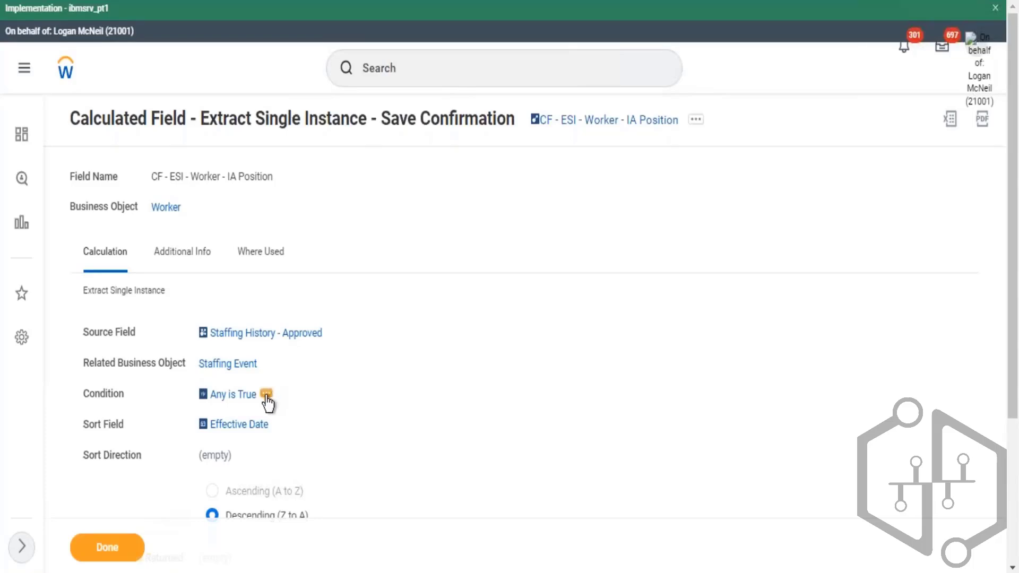
left_click(275, 394)
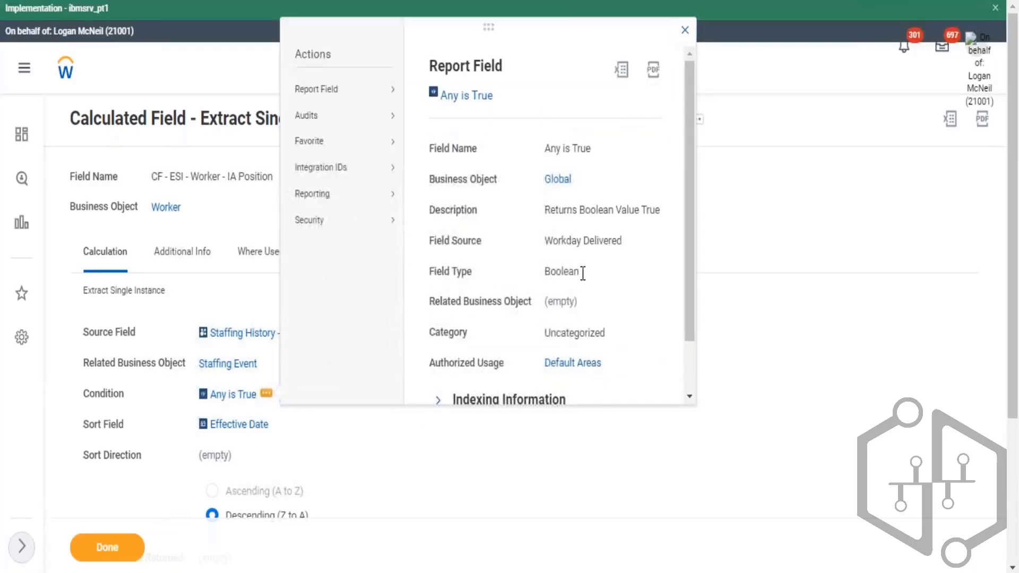
left_click_drag(580, 210, 641, 211)
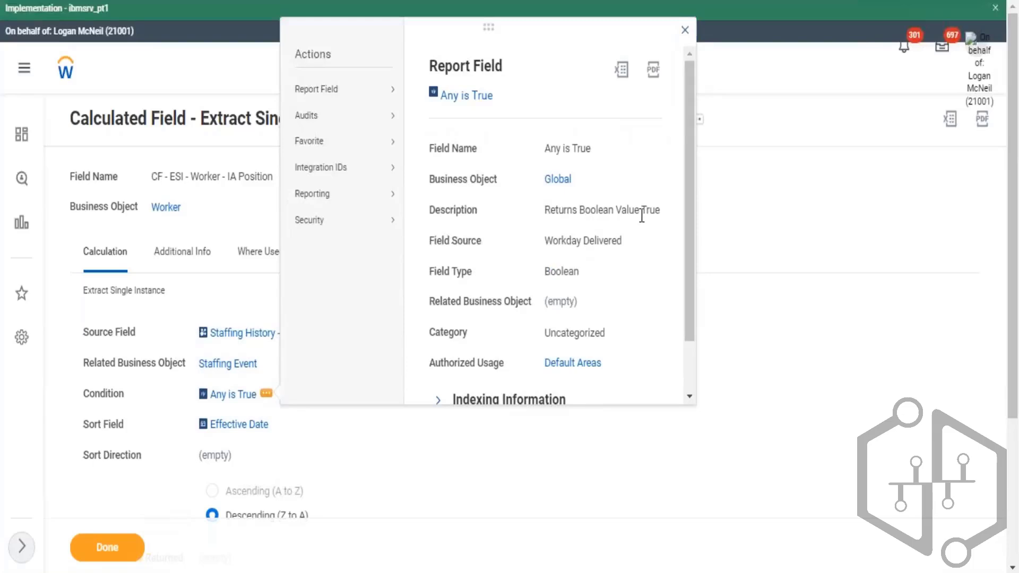
left_click(686, 33)
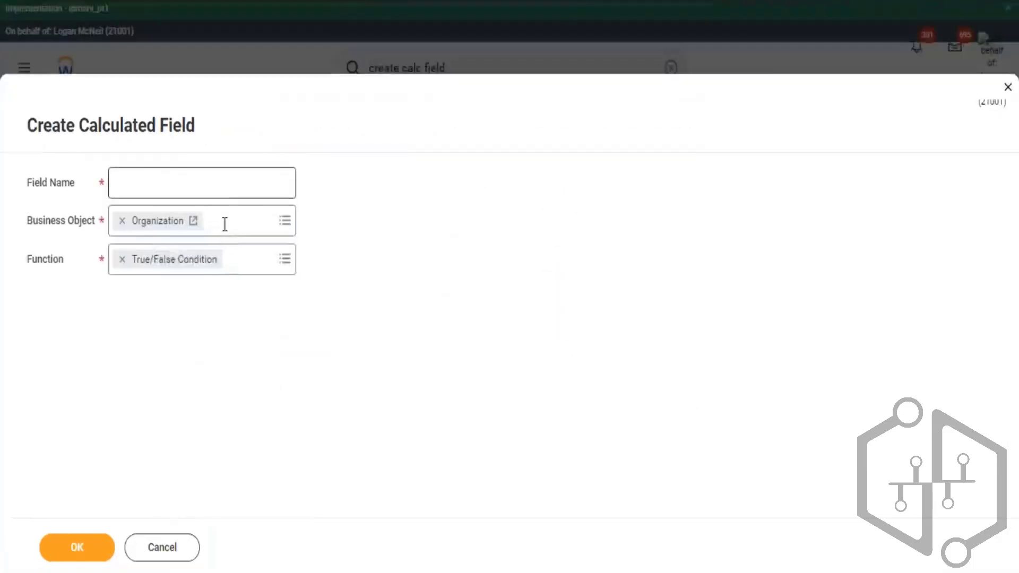
- Name the nested True/False Condition field CF - TF - Org - Company or CC? and continue to its condition
type("CF -")
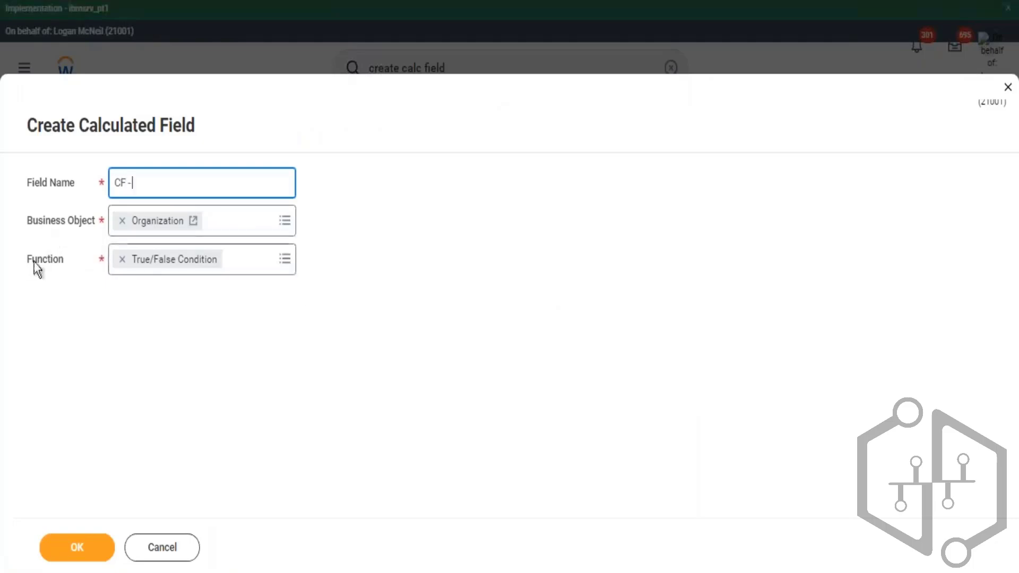
left_click_drag(33, 261, 159, 265)
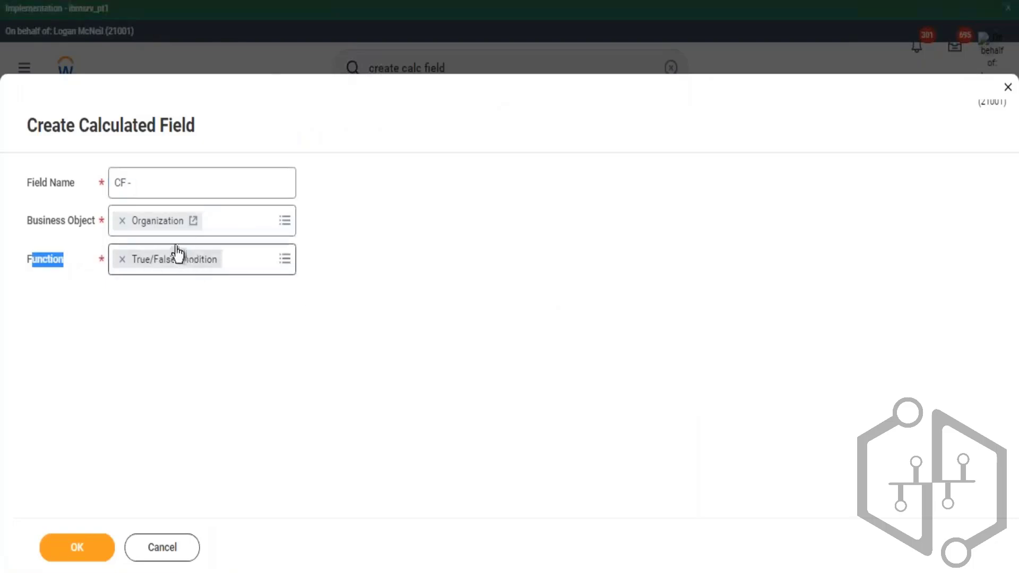
left_click(161, 185)
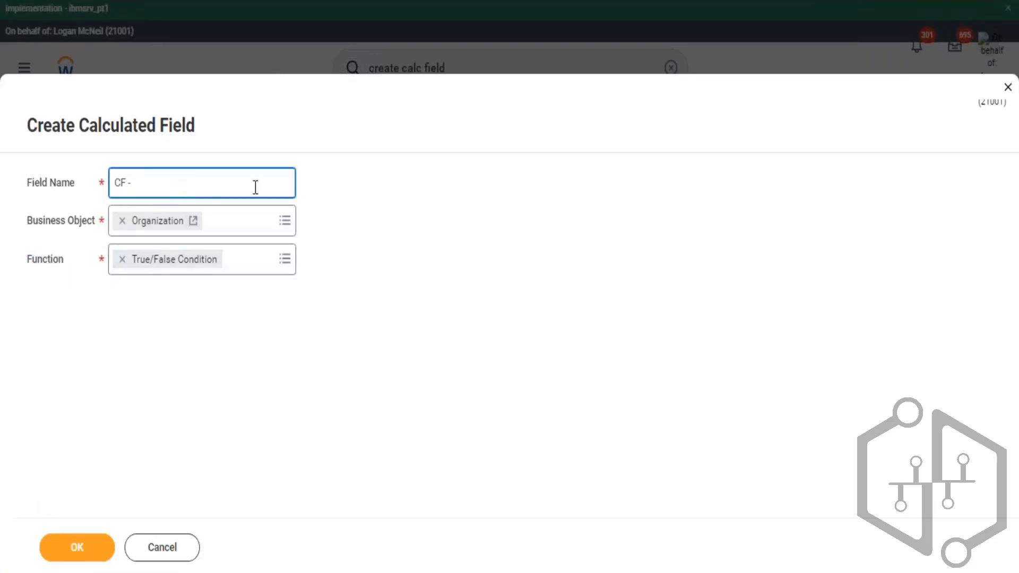
type("TF - Org - Company or ")
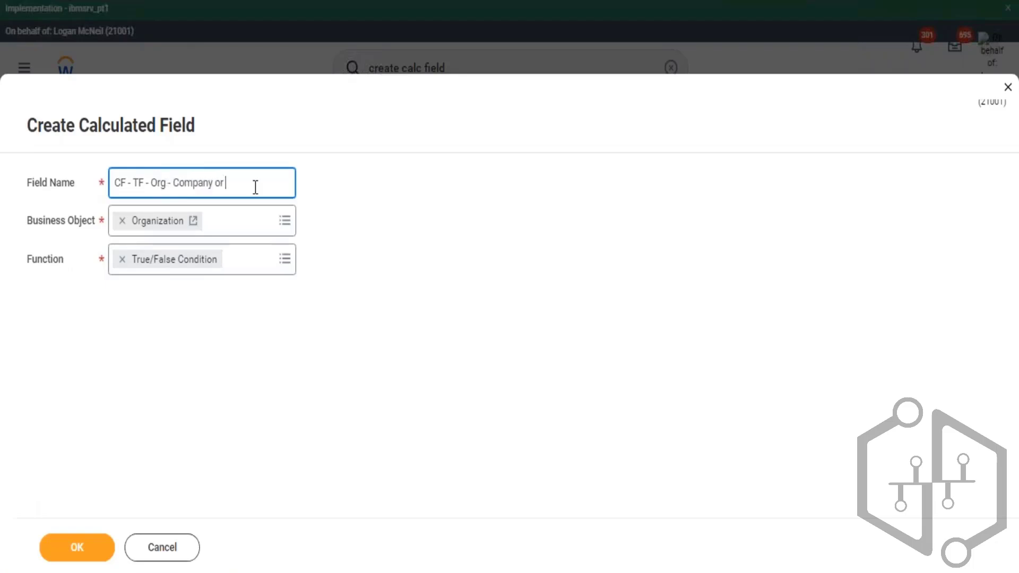
type("CC?")
left_click(85, 547)
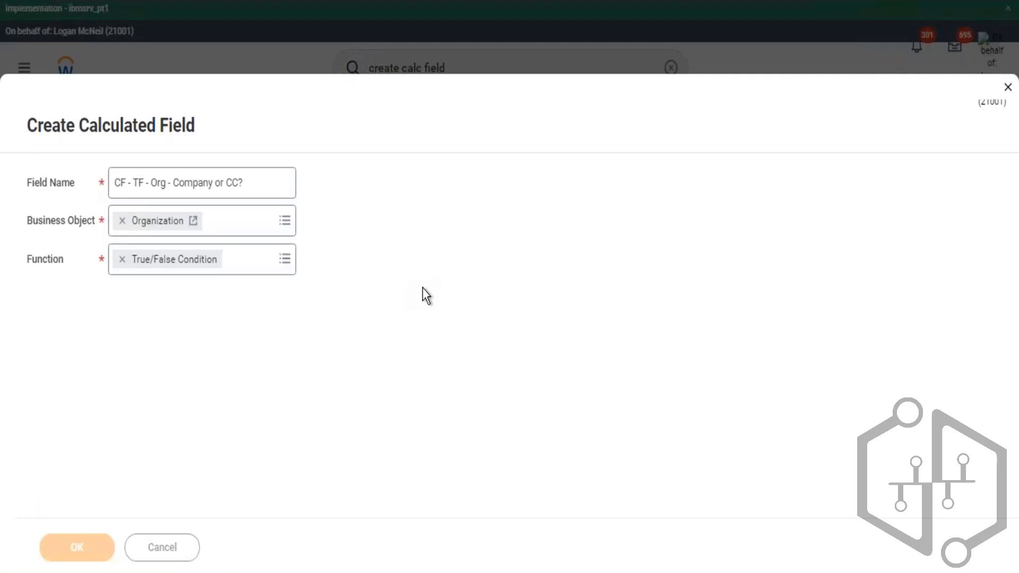
- Set the condition's field to Organization Types (Primary) with the operator in the selection list
left_click_drag(477, 388, 485, 413)
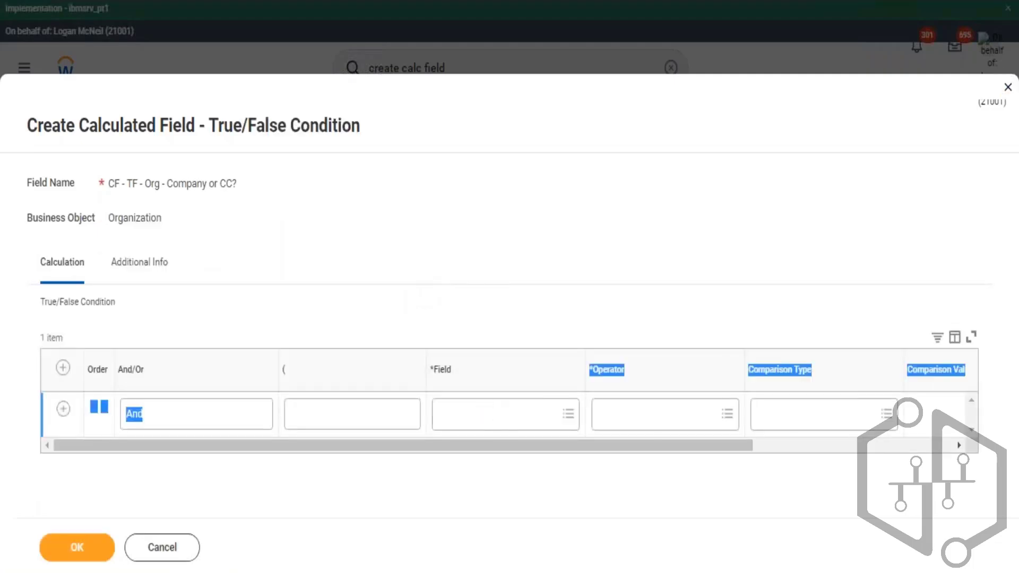
left_click(504, 412)
type("org")
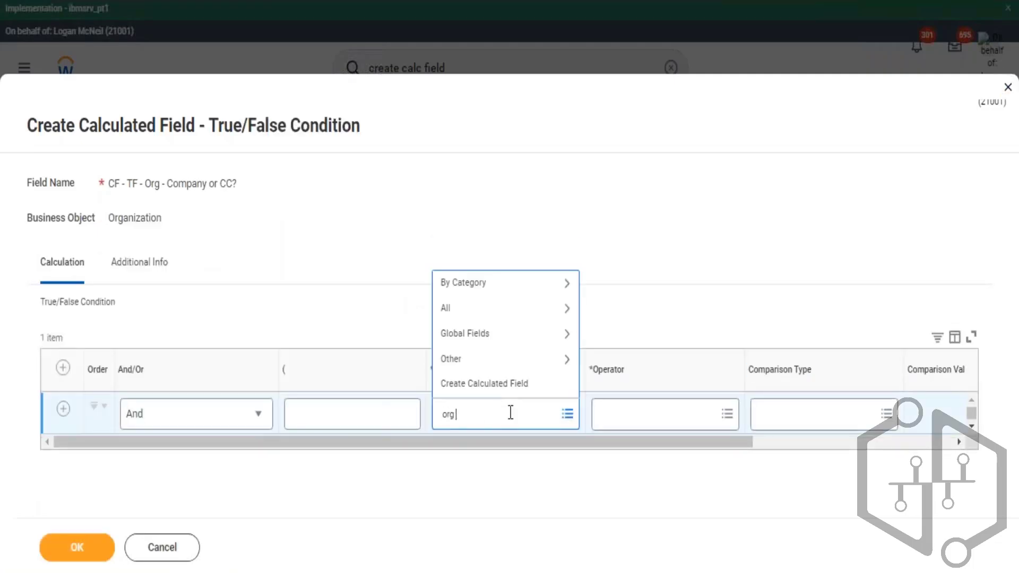
type(" type")
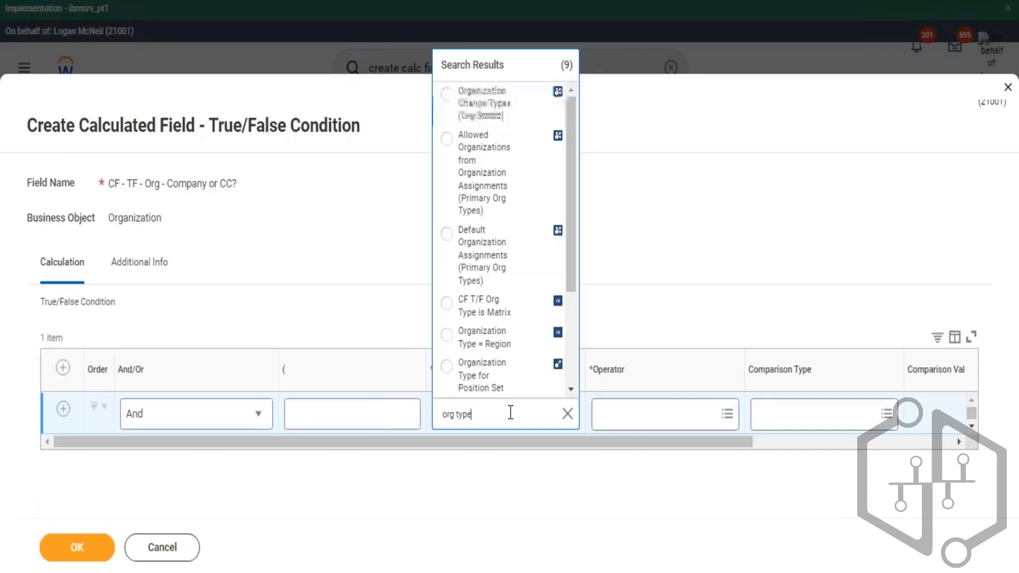
key("Up")
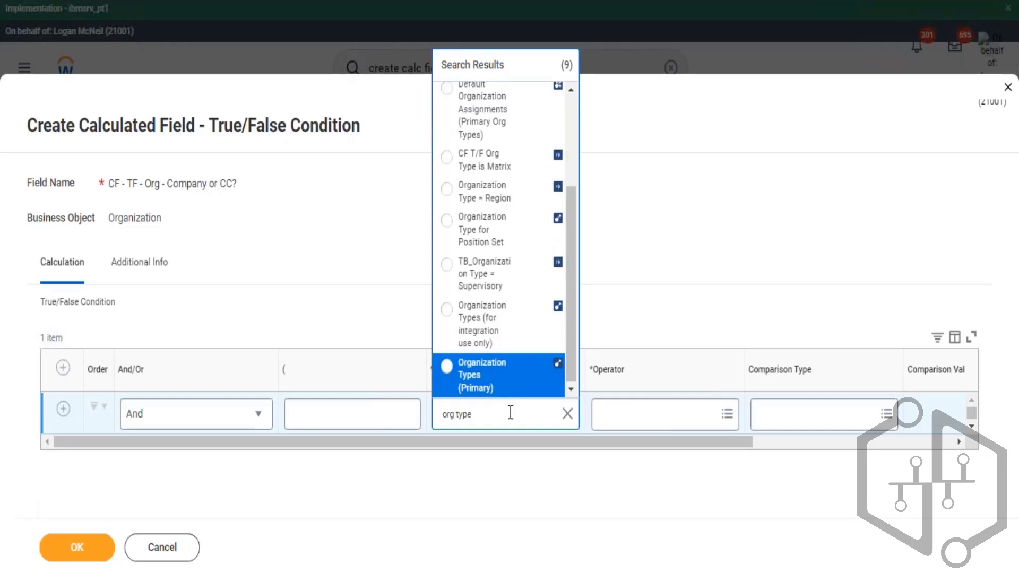
key("Return")
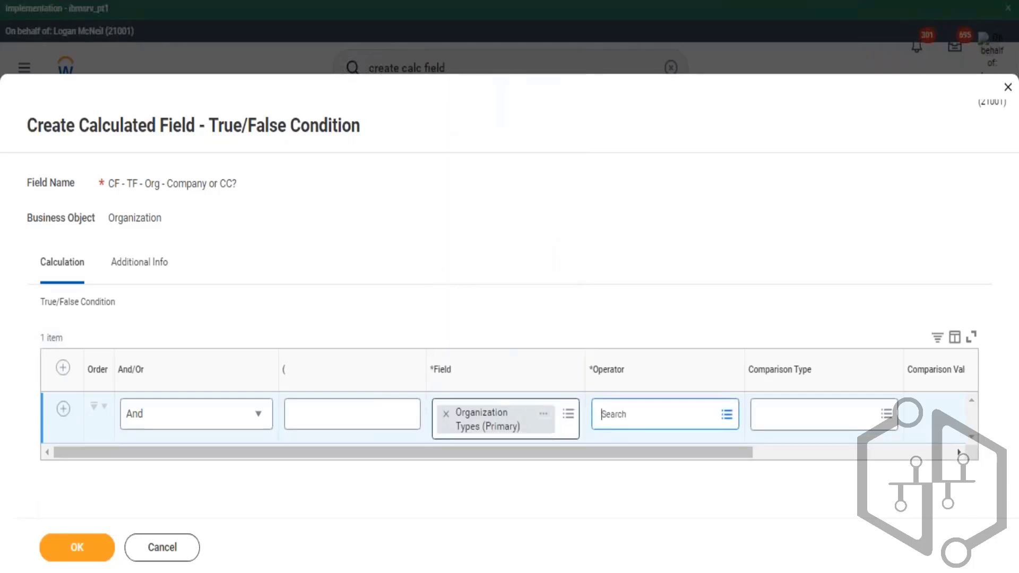
key("Return")
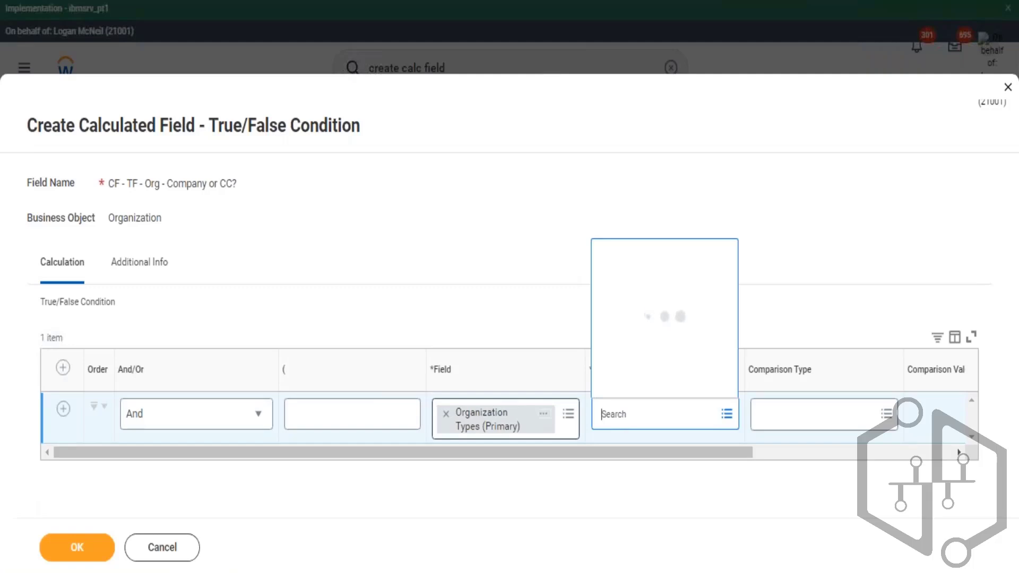
key("Return")
key("Return")
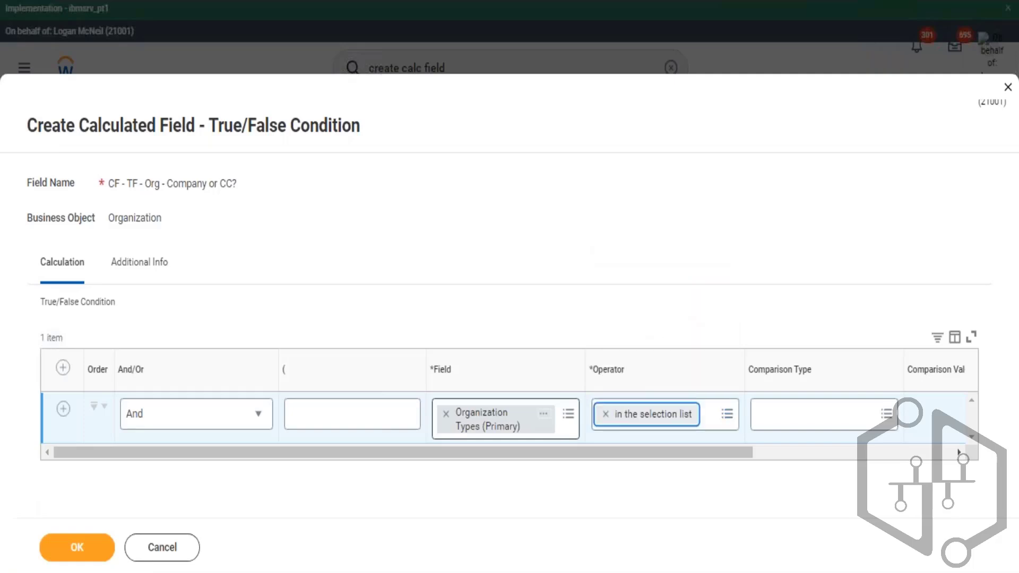
- Add Company and Cost Center as the comparison values and save the condition field
key("Tab")
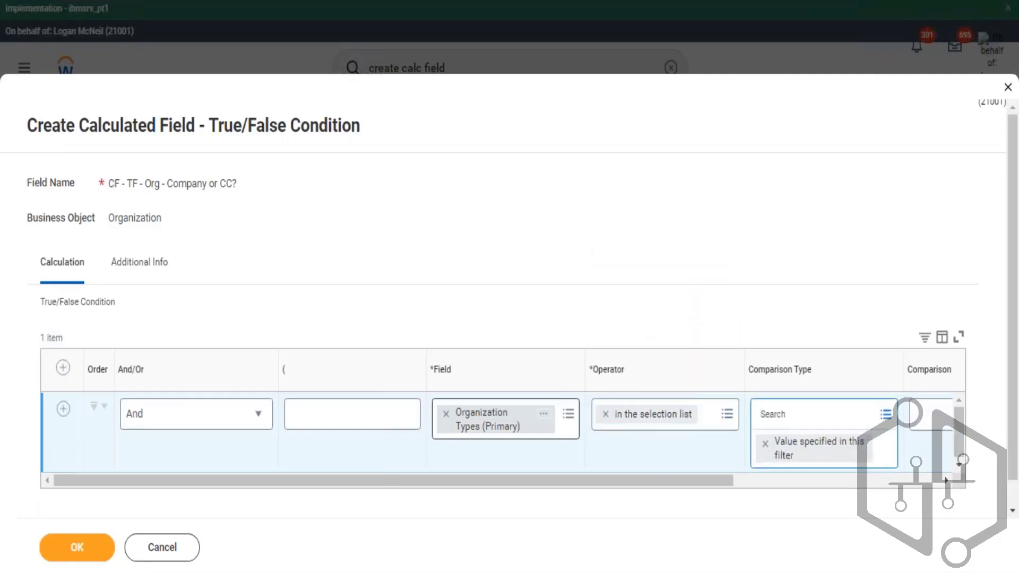
key("Tab")
type("company")
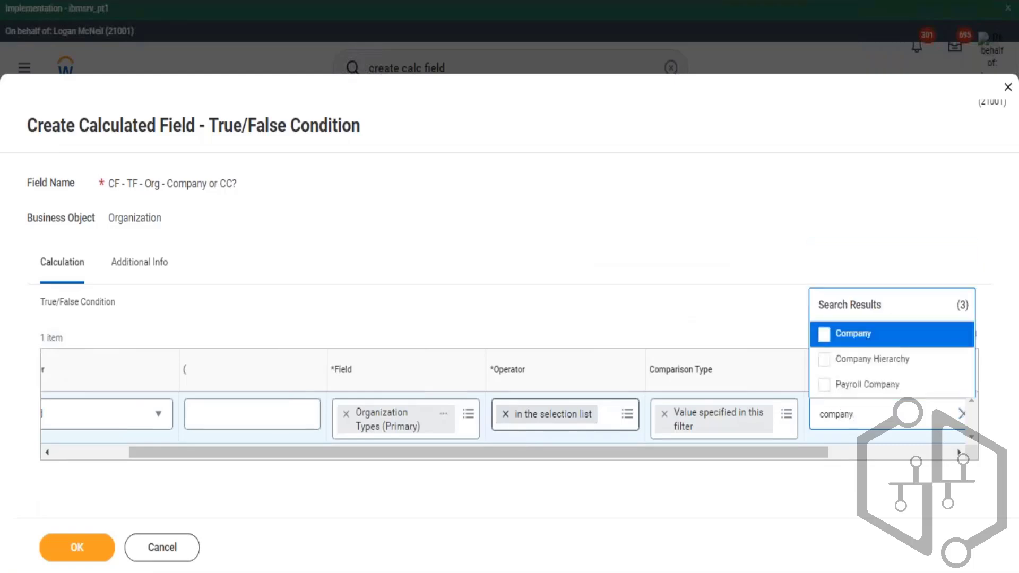
key("Return")
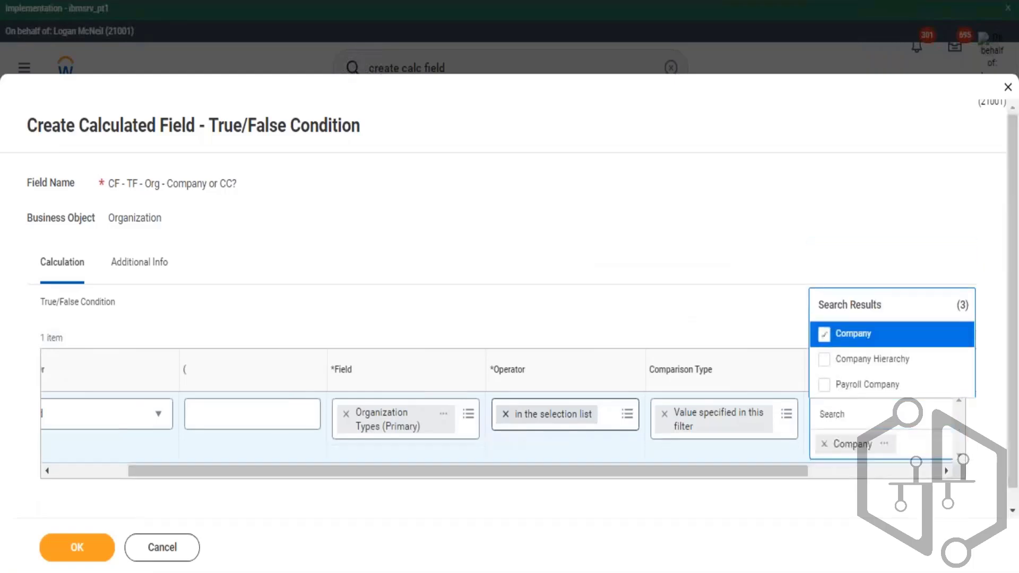
key("Down")
key("Down")
left_click(853, 415)
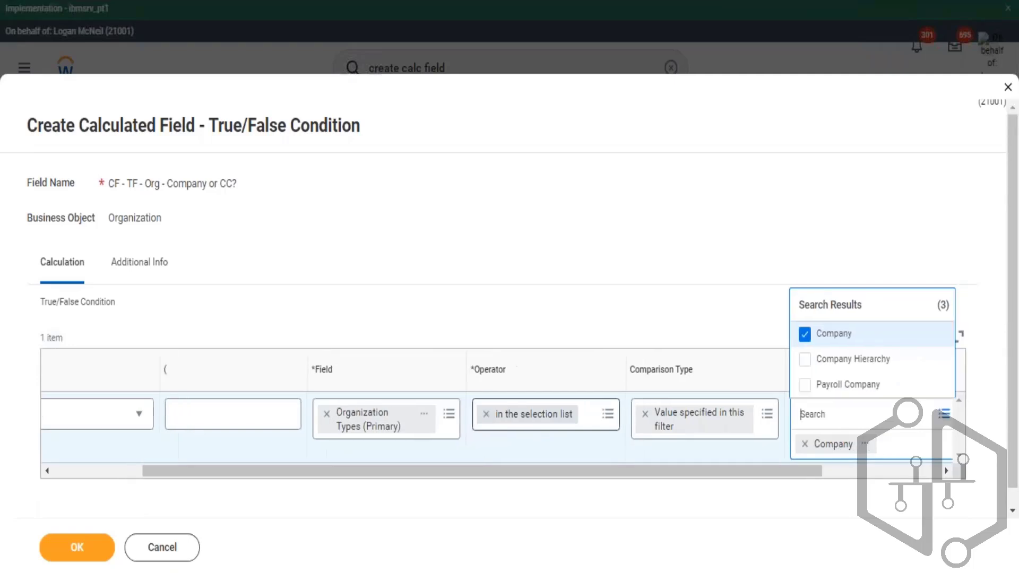
type("cost")
key("Return")
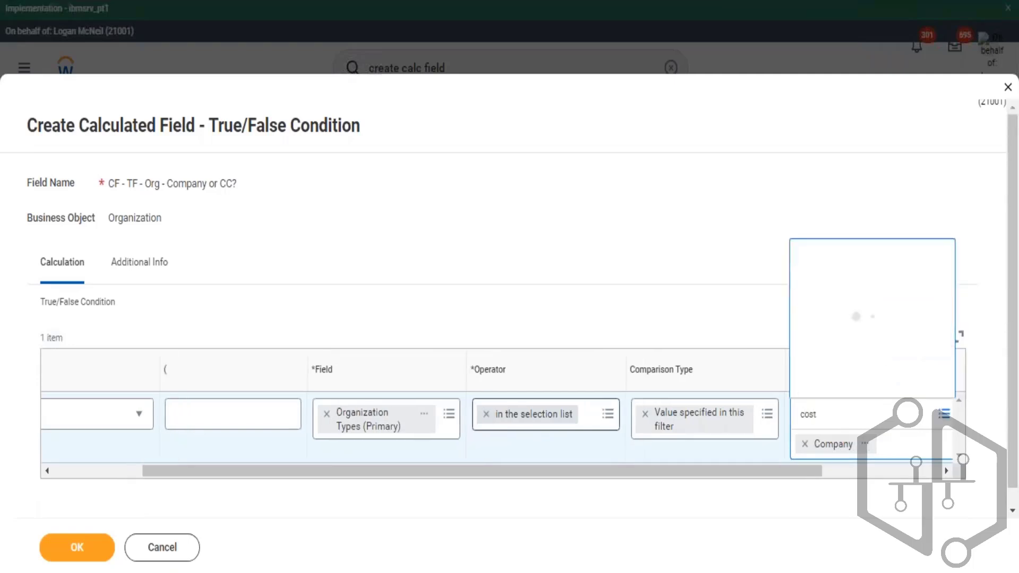
key("Return")
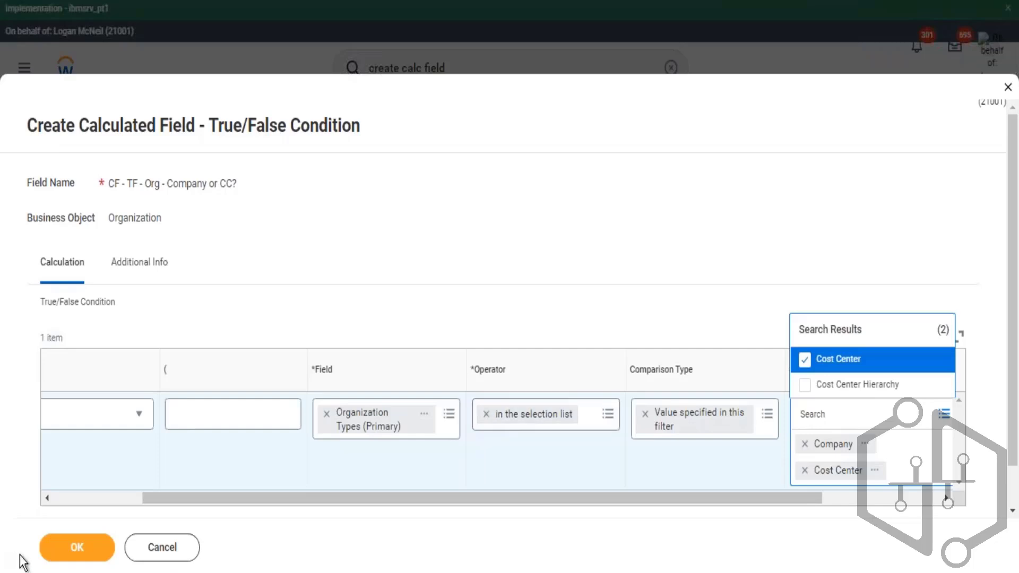
left_click(78, 547)
left_click(79, 550)
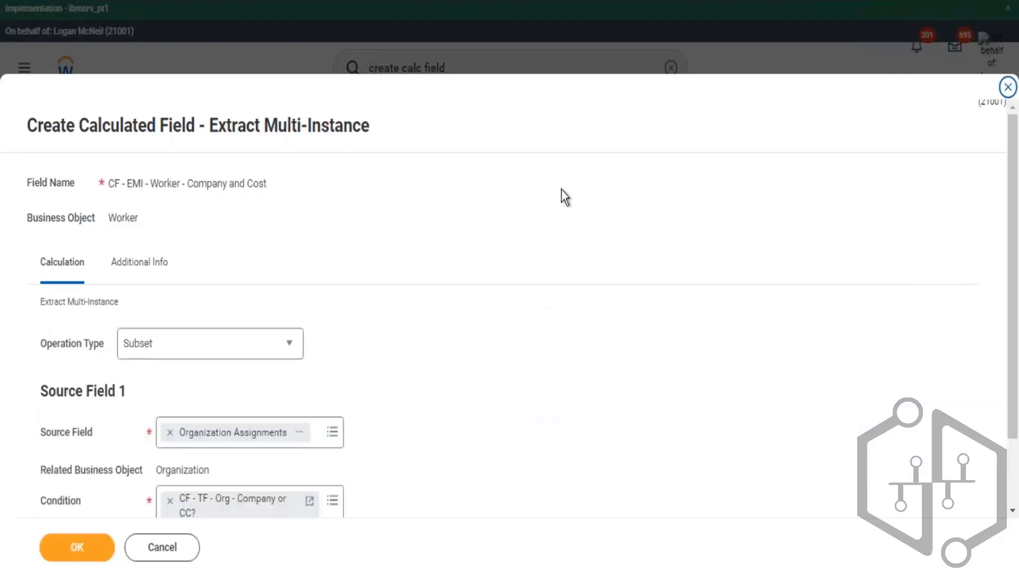
- Save the CF - EMI - Worker - Company and Cost calculated field and copy its name text
scroll(562, 189, "down", 2)
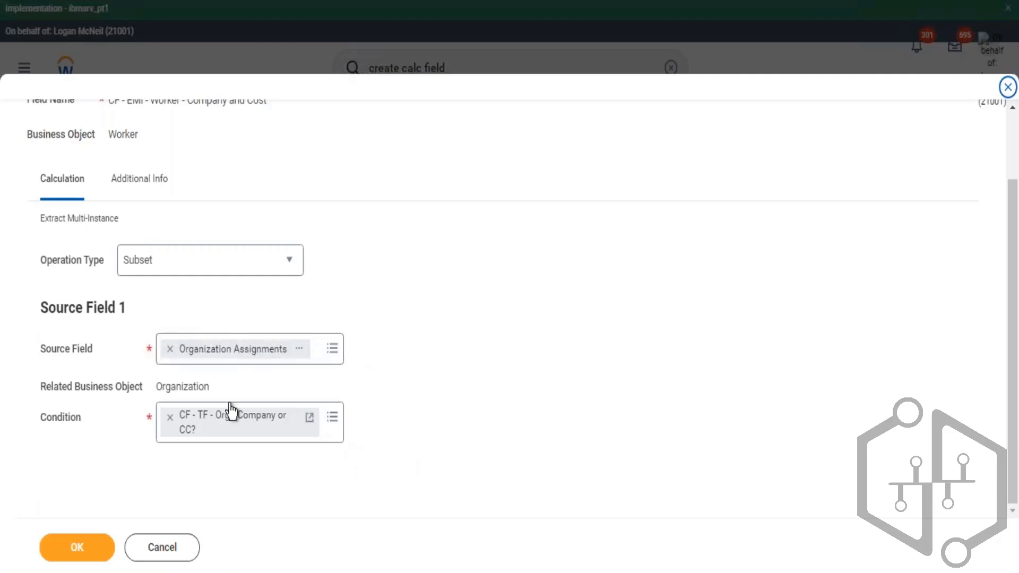
left_click_drag(45, 417, 115, 418)
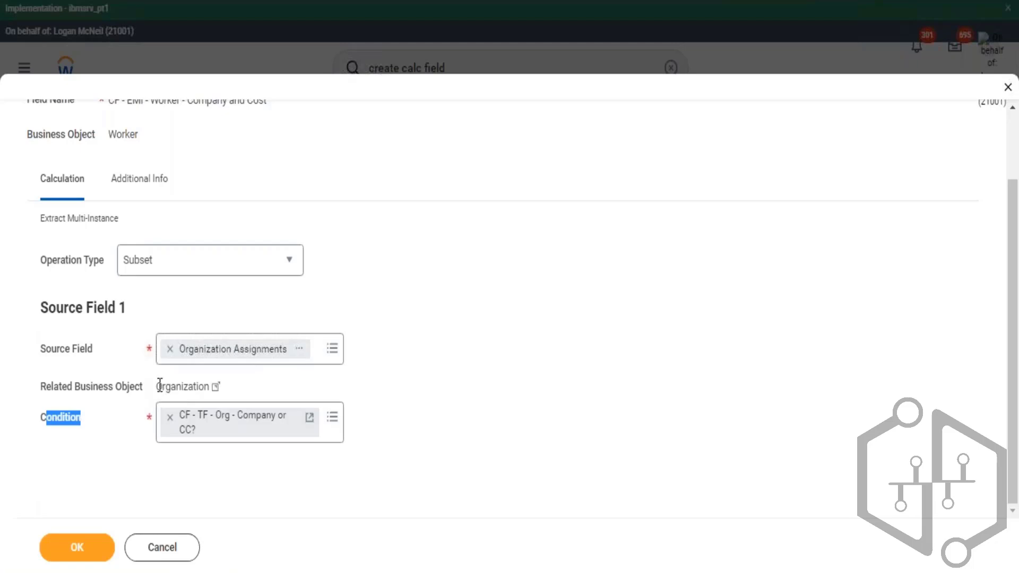
left_click_drag(159, 386, 199, 387)
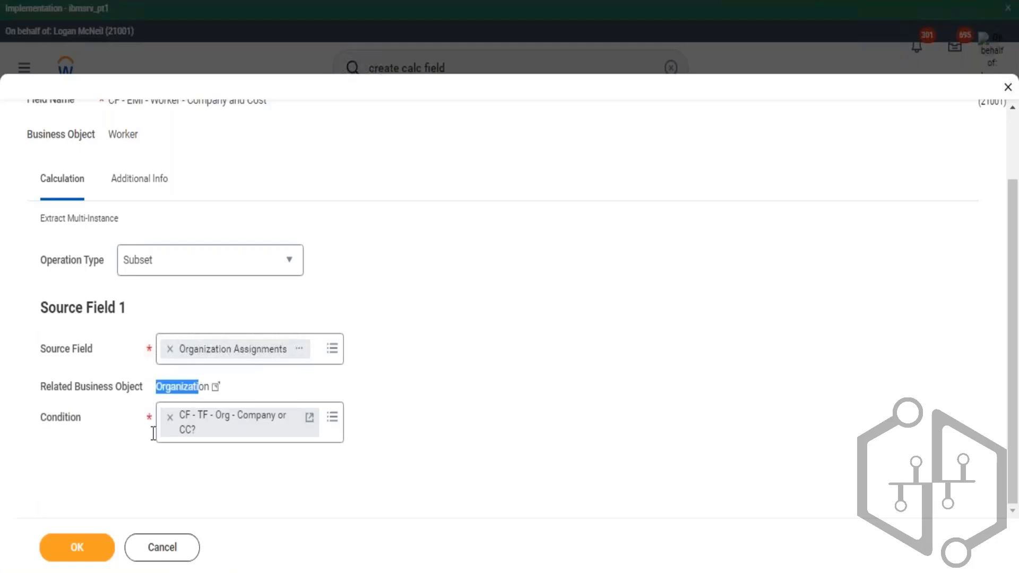
left_click(84, 554)
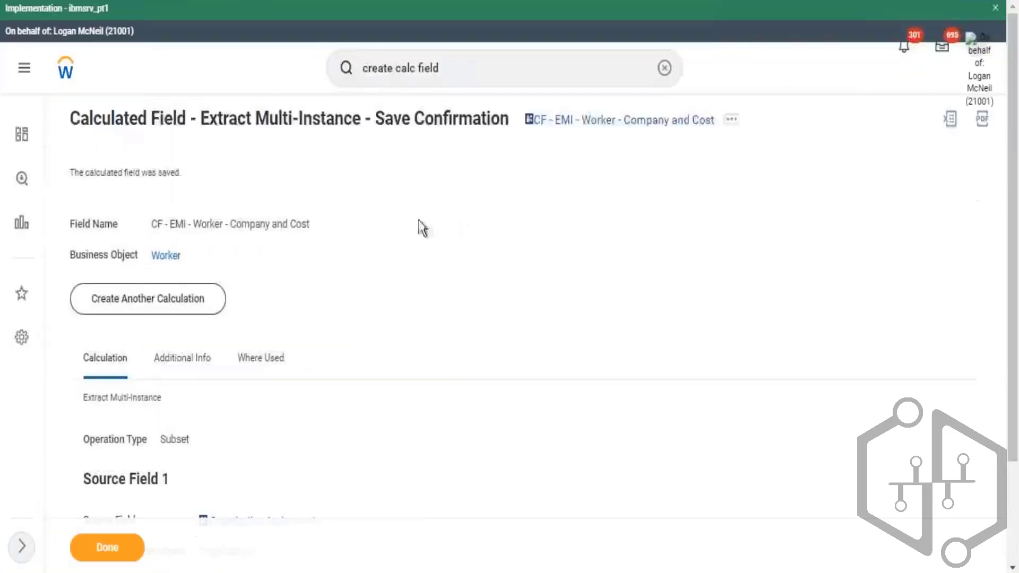
left_click(732, 120)
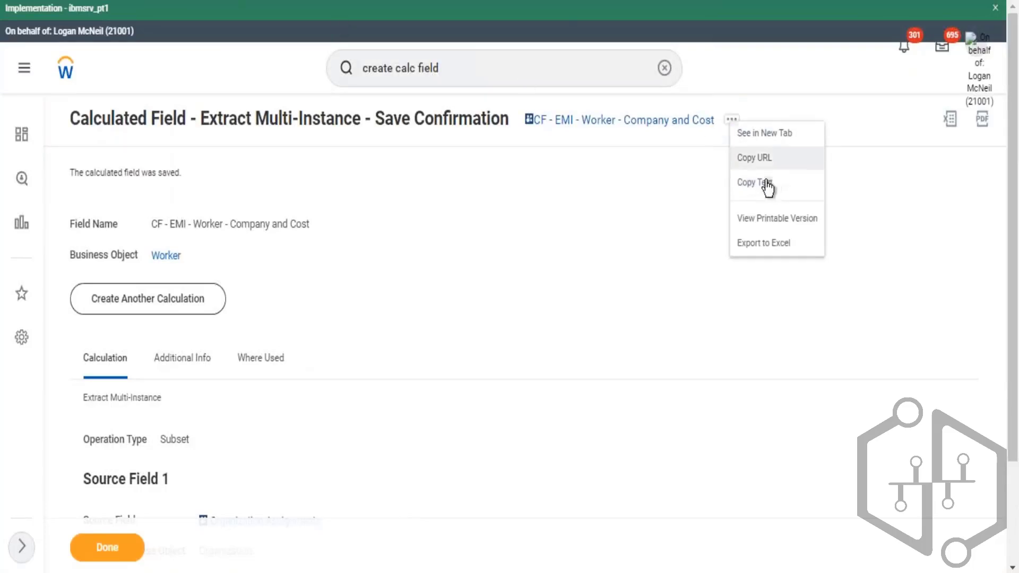
left_click(775, 186)
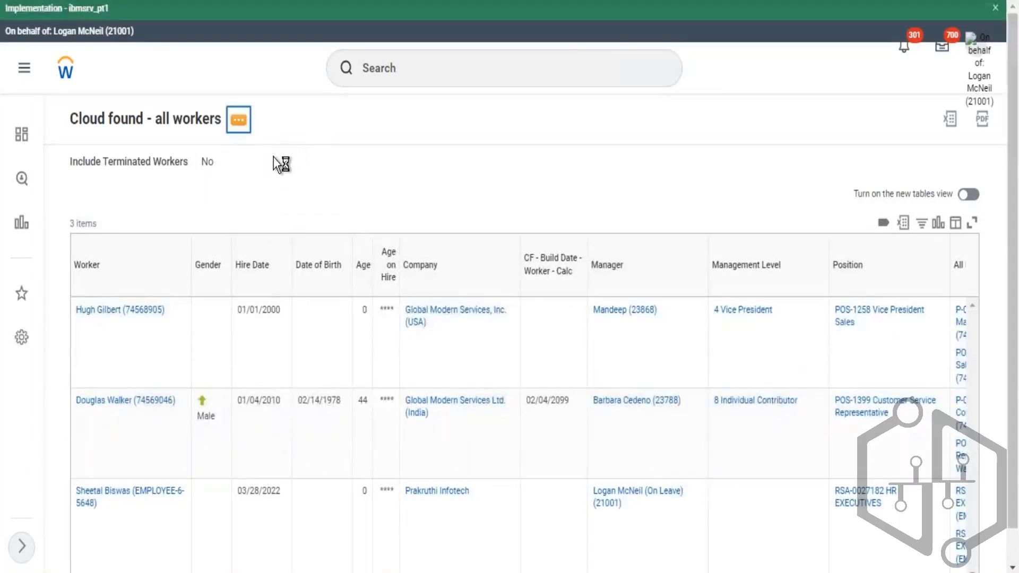
- Edit the all workers report and add CF - EMI - Worker - Company and Cost as a new Worker column
mouse_move(294, 168)
left_click(460, 184)
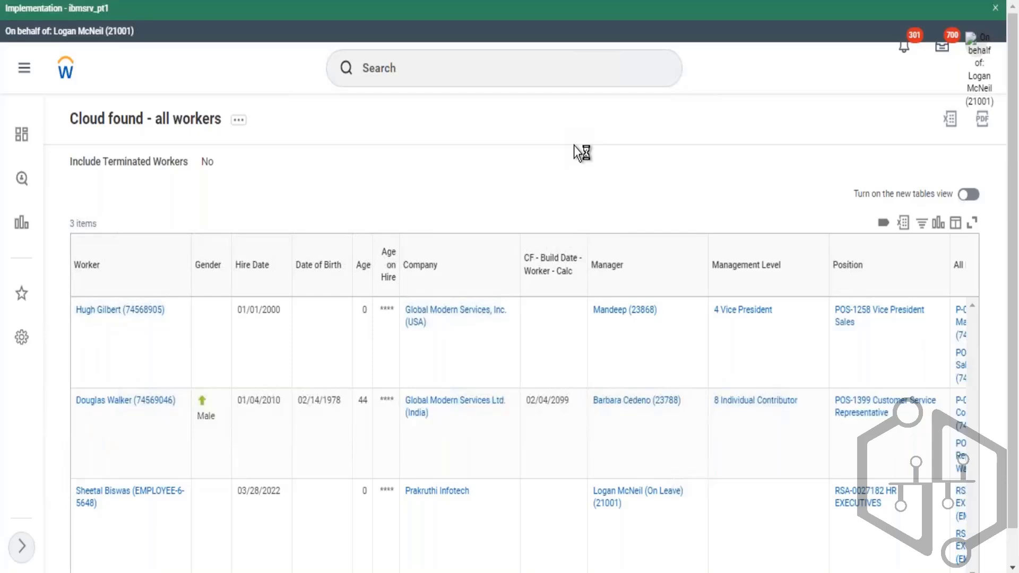
scroll(309, 205, "down", 8)
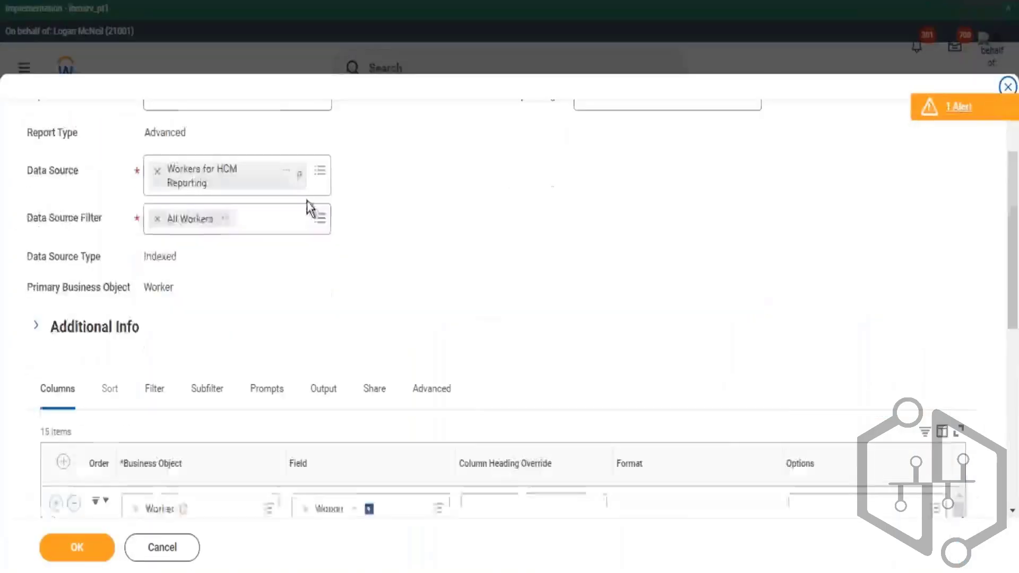
scroll(236, 266, "down", 5)
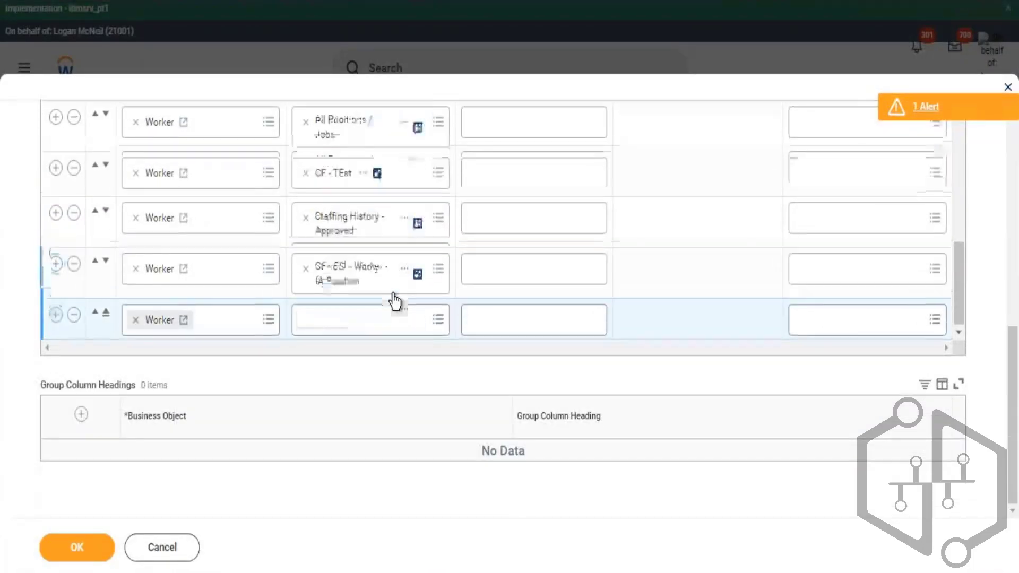
left_click(366, 319)
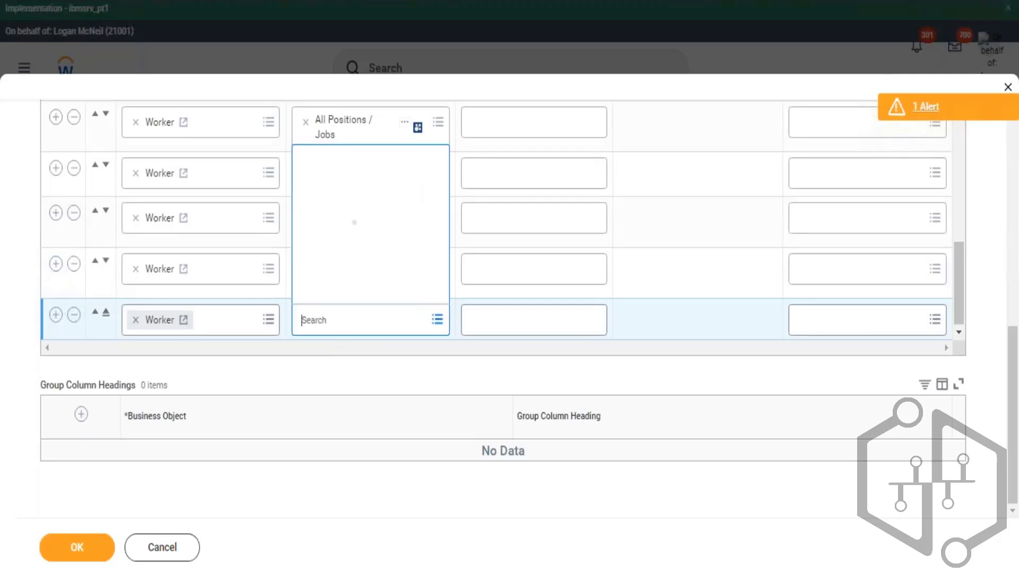
type("EMI - Worker - Company and Cos")
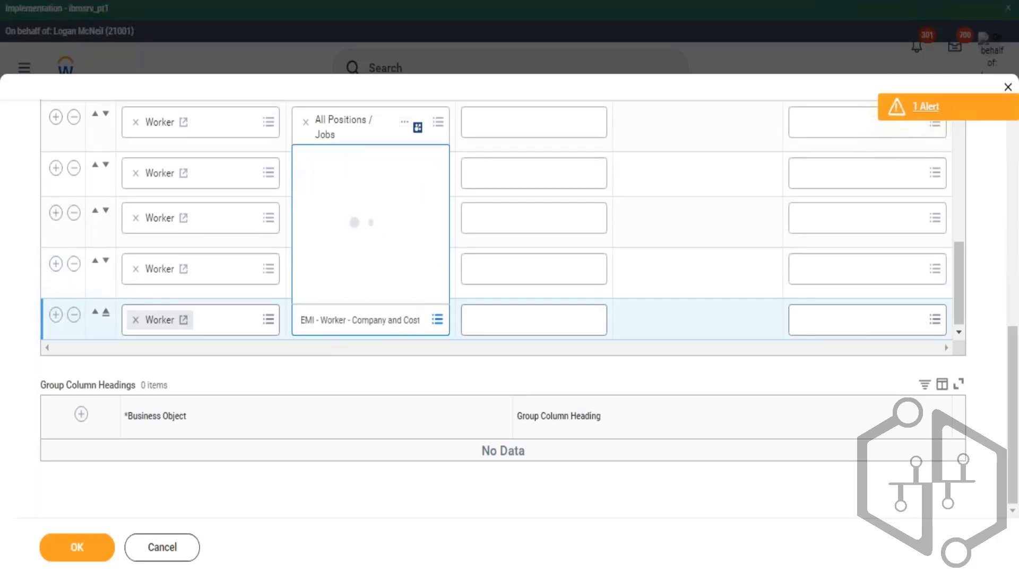
type("t")
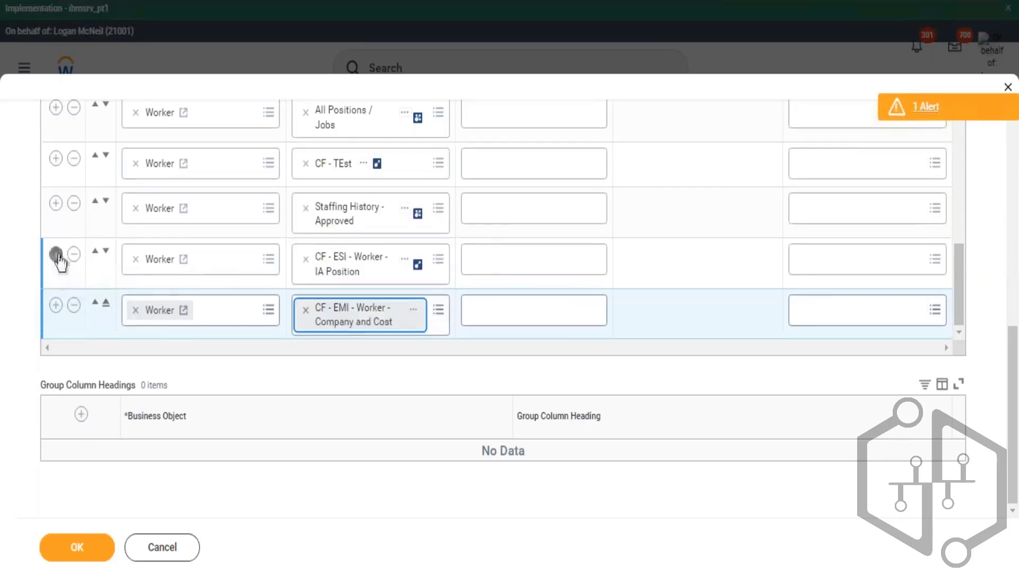
- Insert a new Worker column row above the last one and set its field to Organization Assignments
left_click(56, 255)
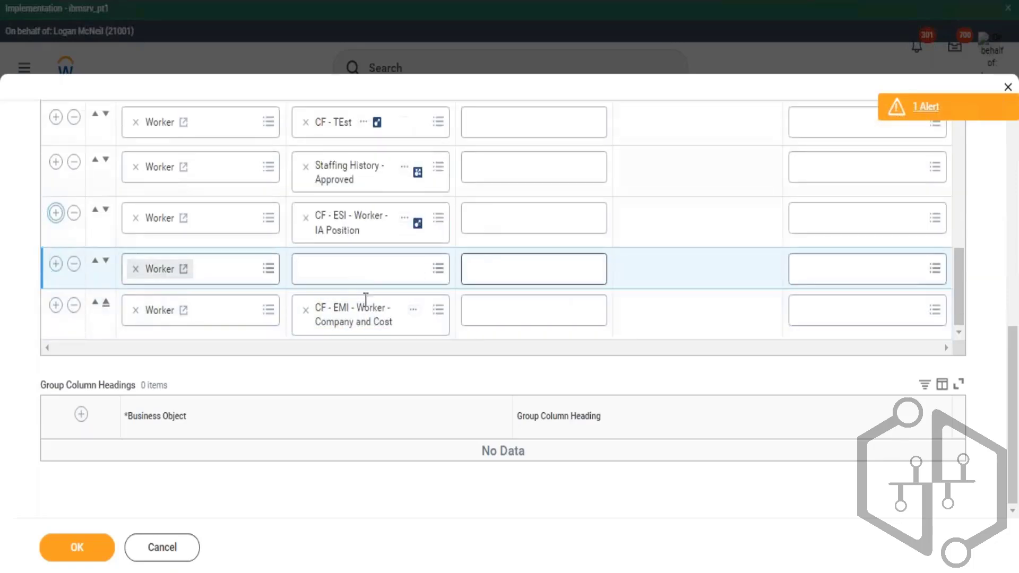
left_click(366, 276)
type("o")
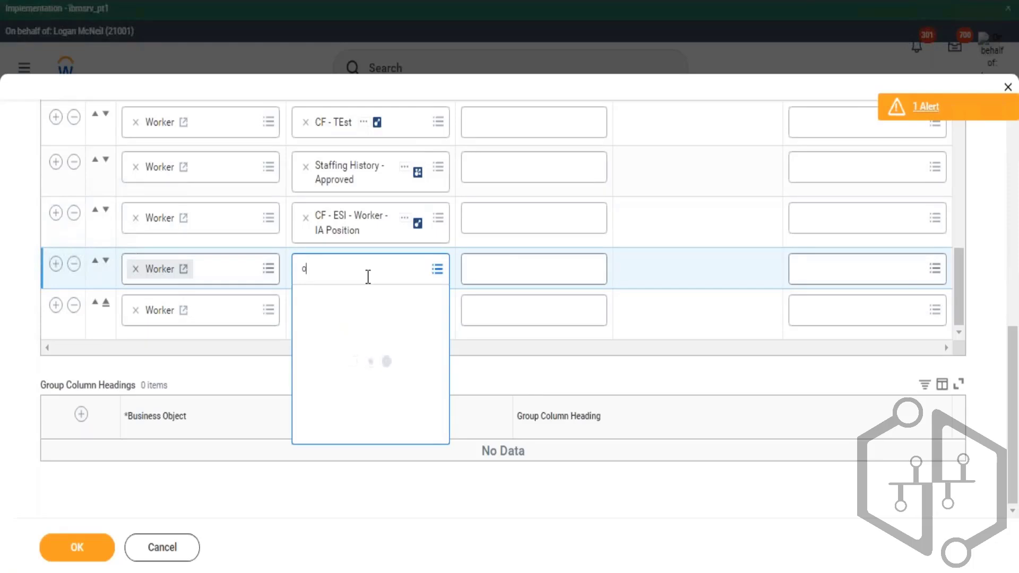
type("rganizat")
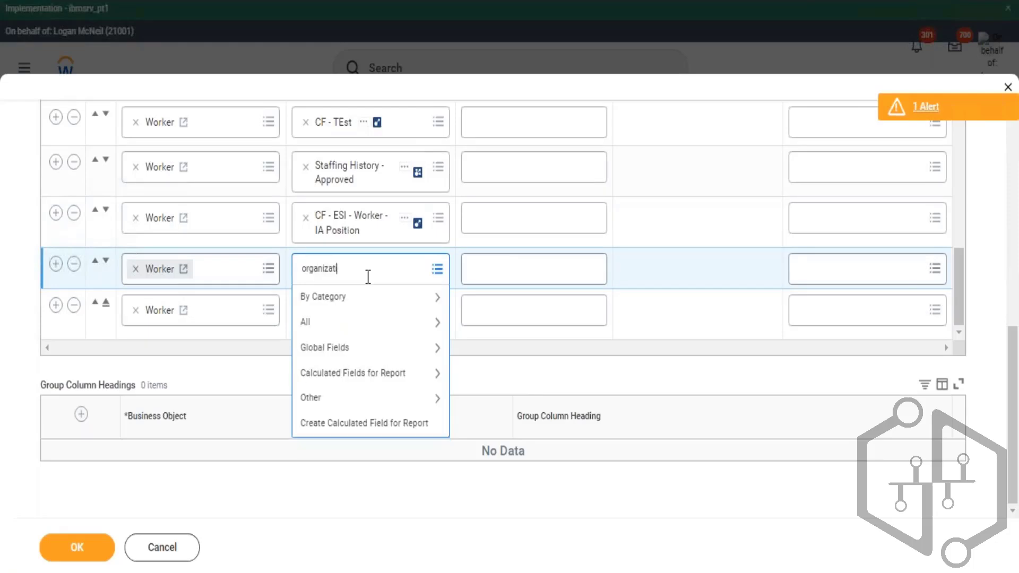
type("ion assignemtn")
type("s")
key("Return")
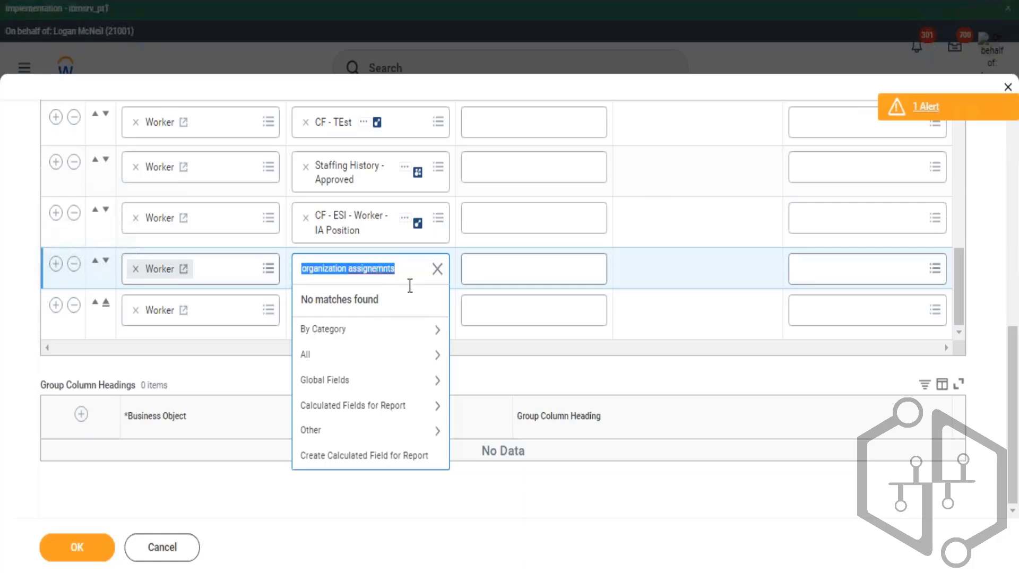
left_click(377, 270)
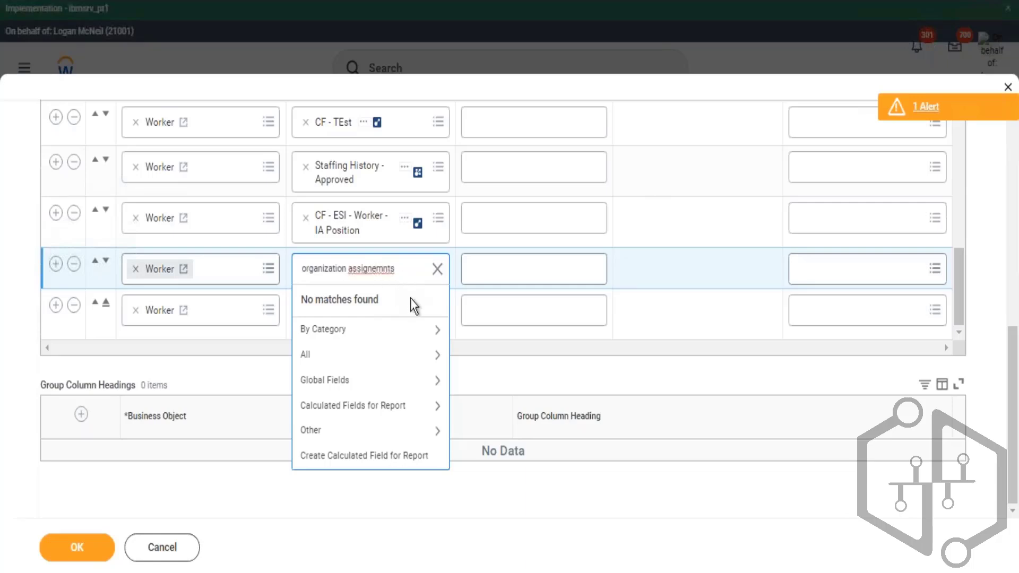
key("BackSpace")
key("Right")
type("e")
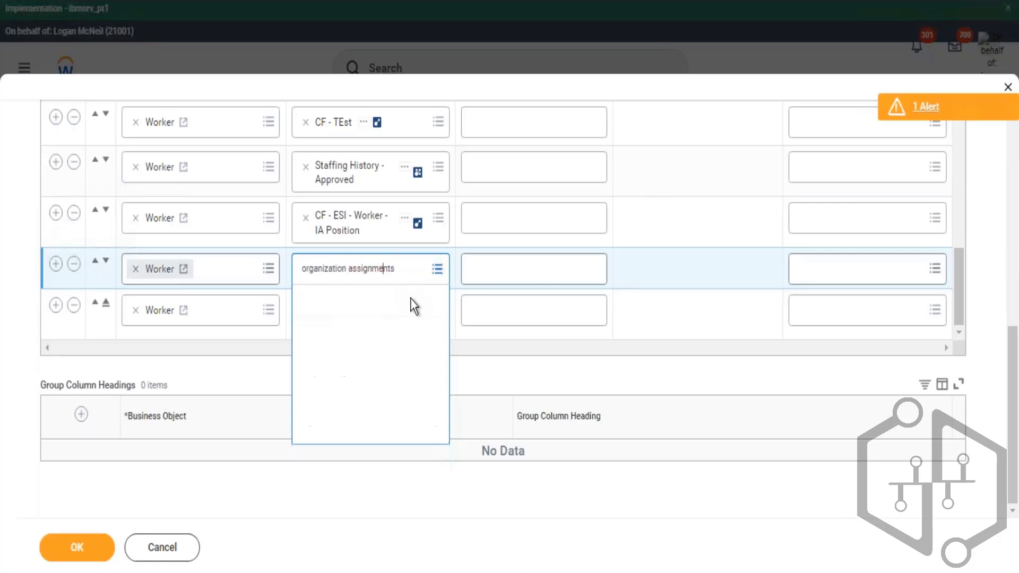
key("Return")
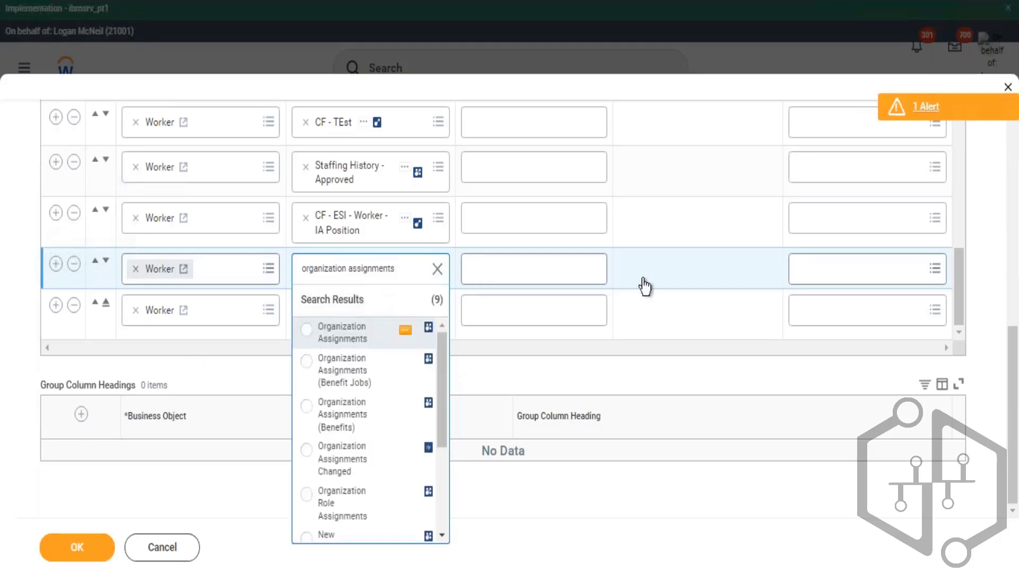
key("Return")
- Replace the instance filter condition with Person Purged using the operator is not blank
scroll(194, 190, "up", 5)
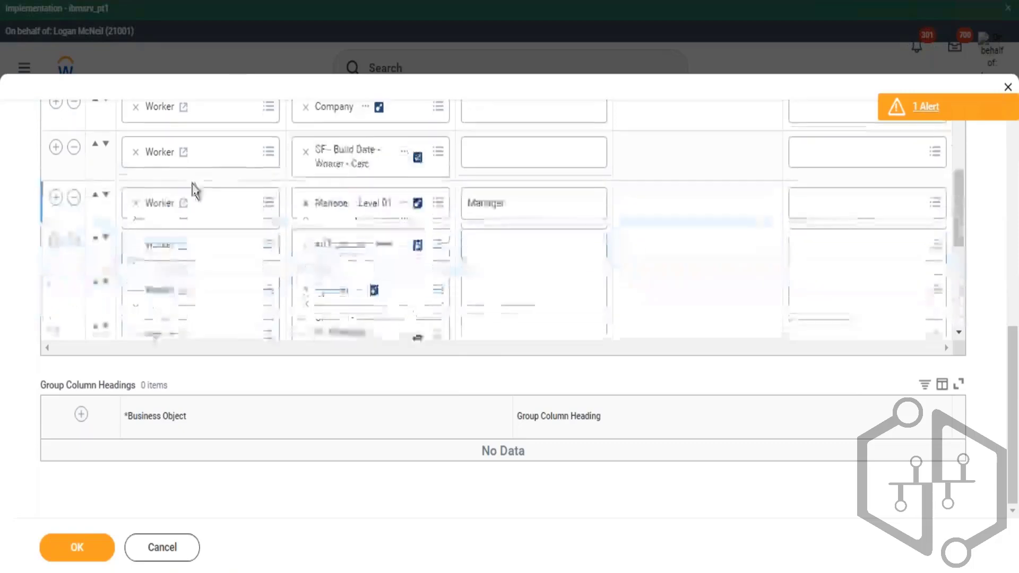
scroll(194, 190, "up", 10)
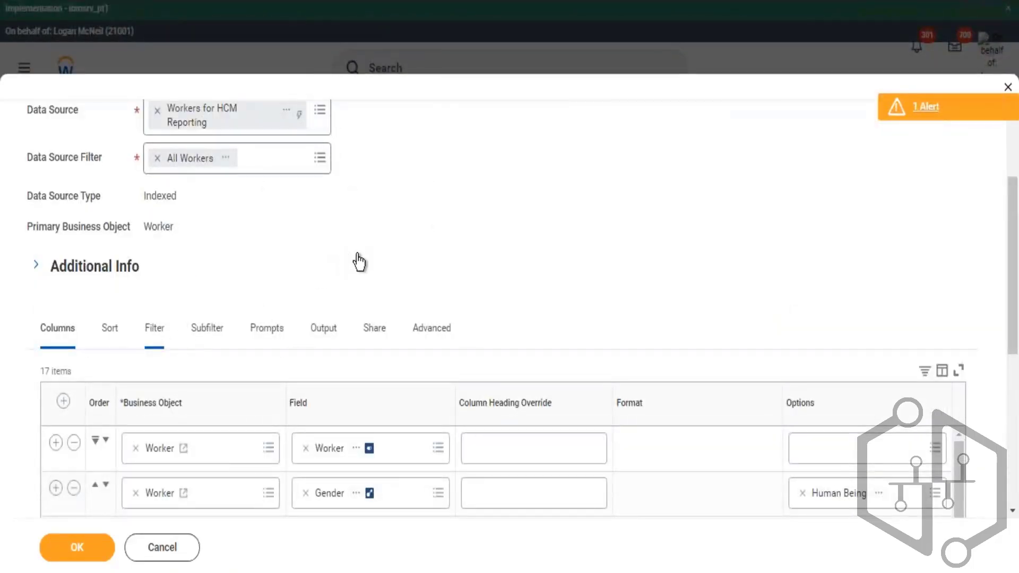
scroll(465, 185, "down", 4)
scroll(465, 186, "down", 1)
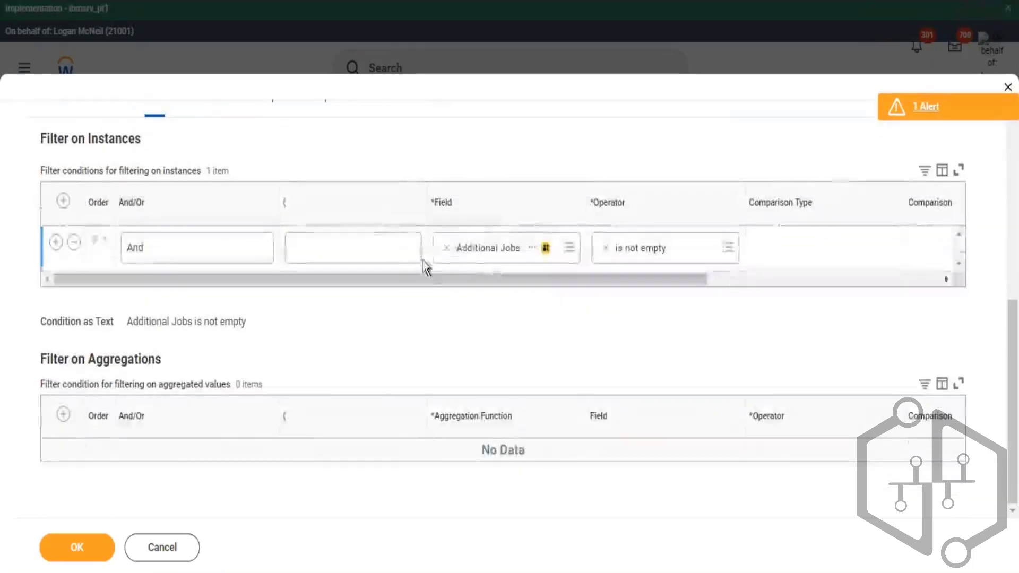
left_click(447, 248)
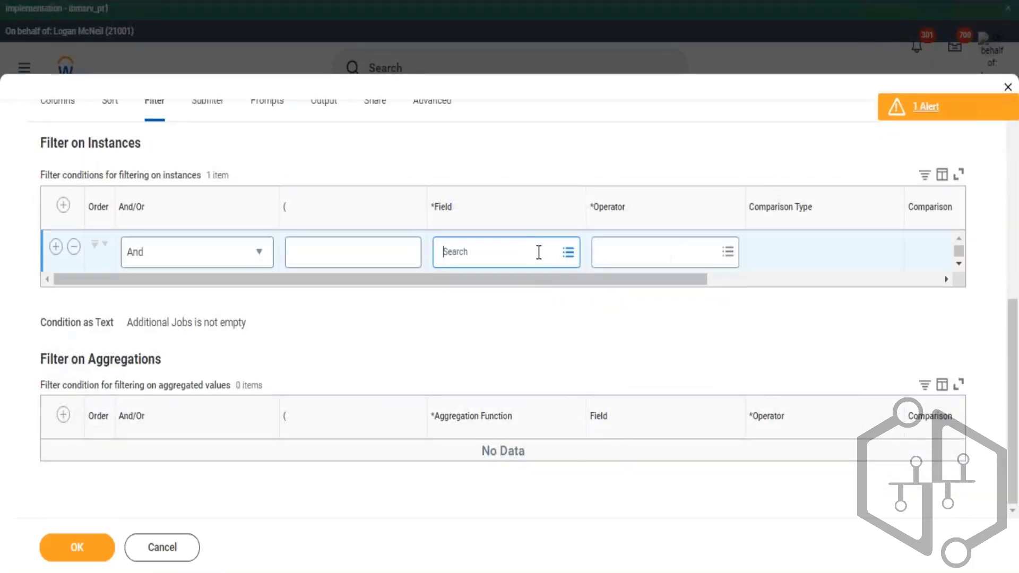
type("pr")
type("rged")
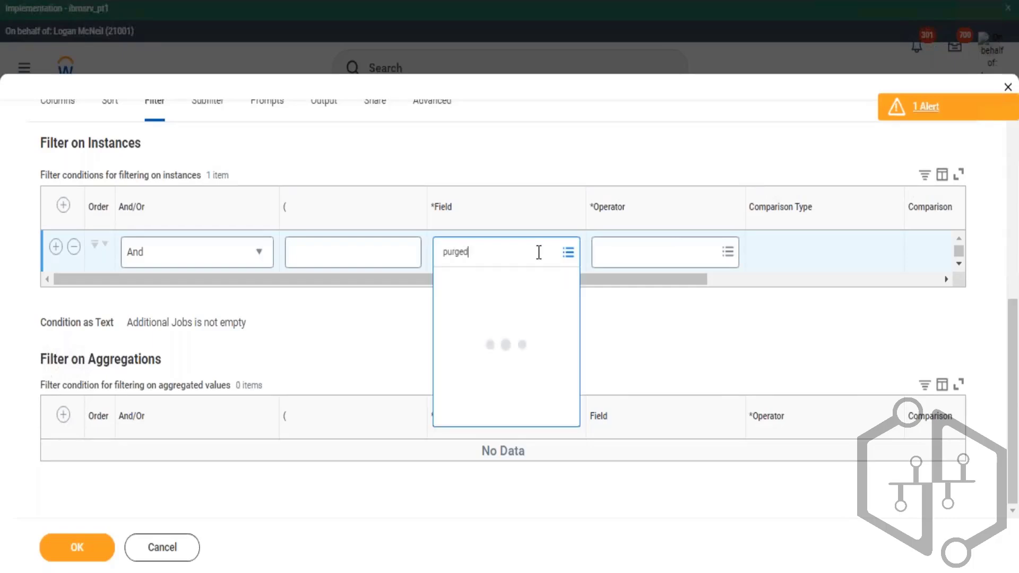
key("Down")
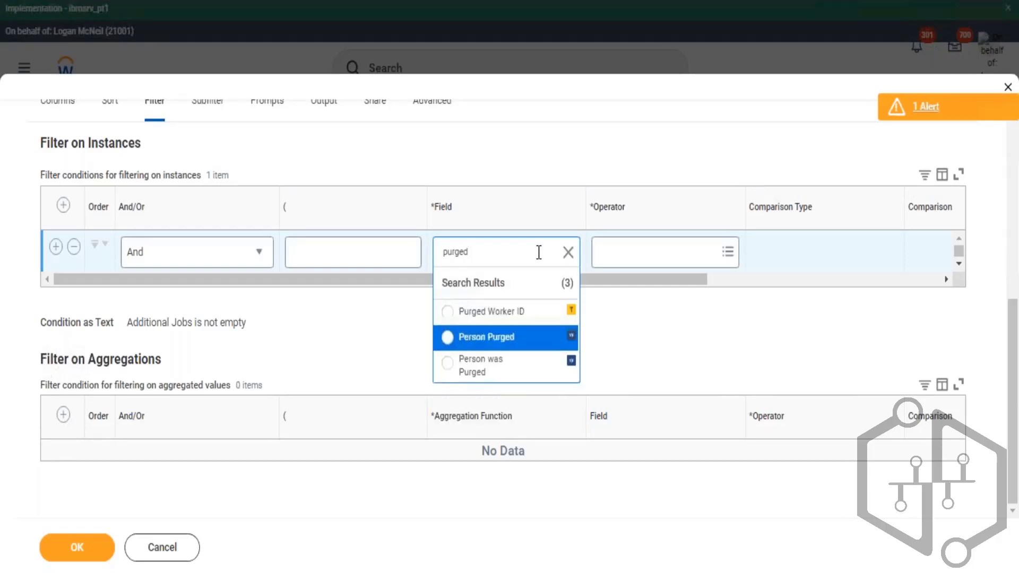
key("Return")
key("Tab")
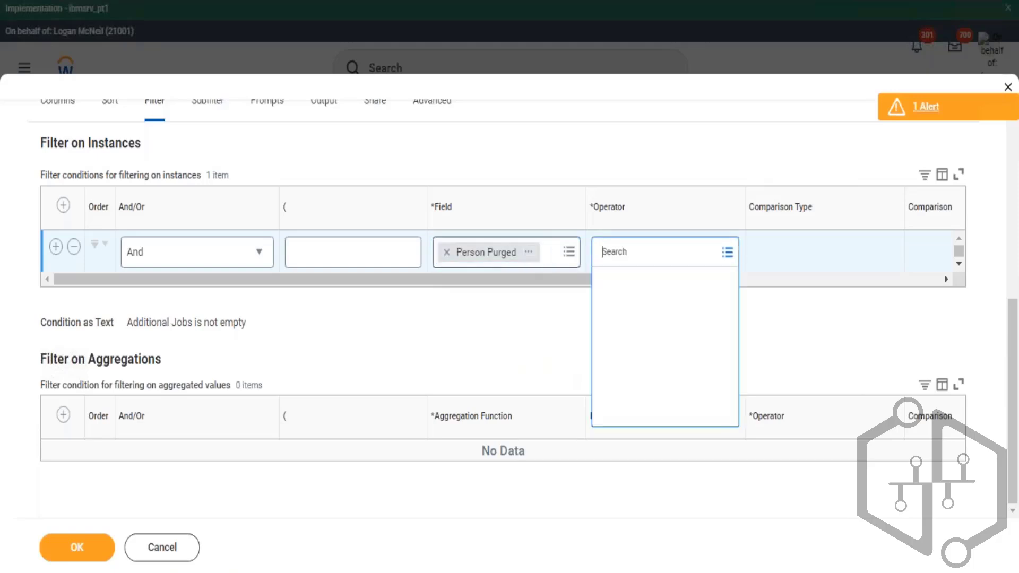
key("Return")
key("Down")
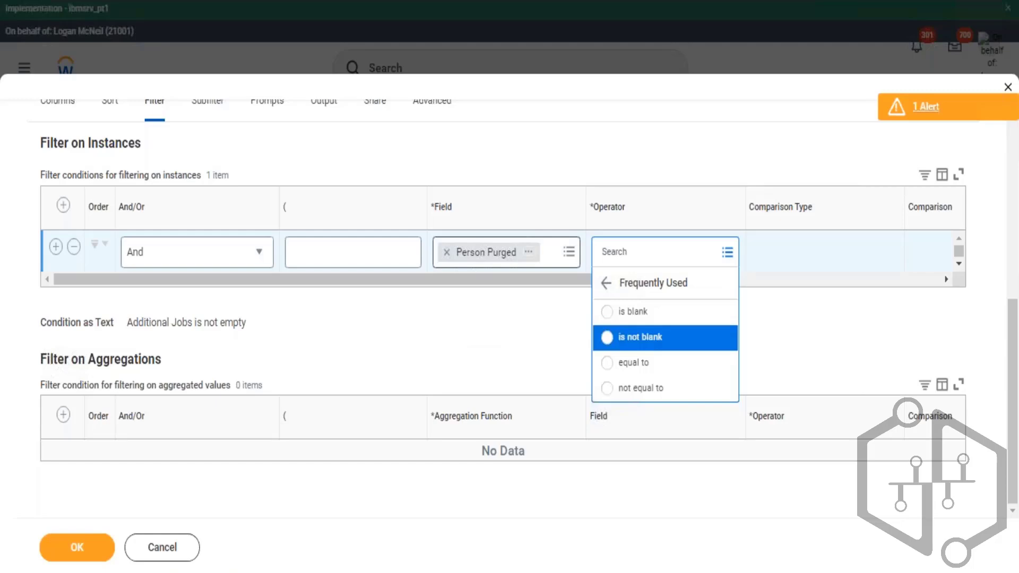
key("Return")
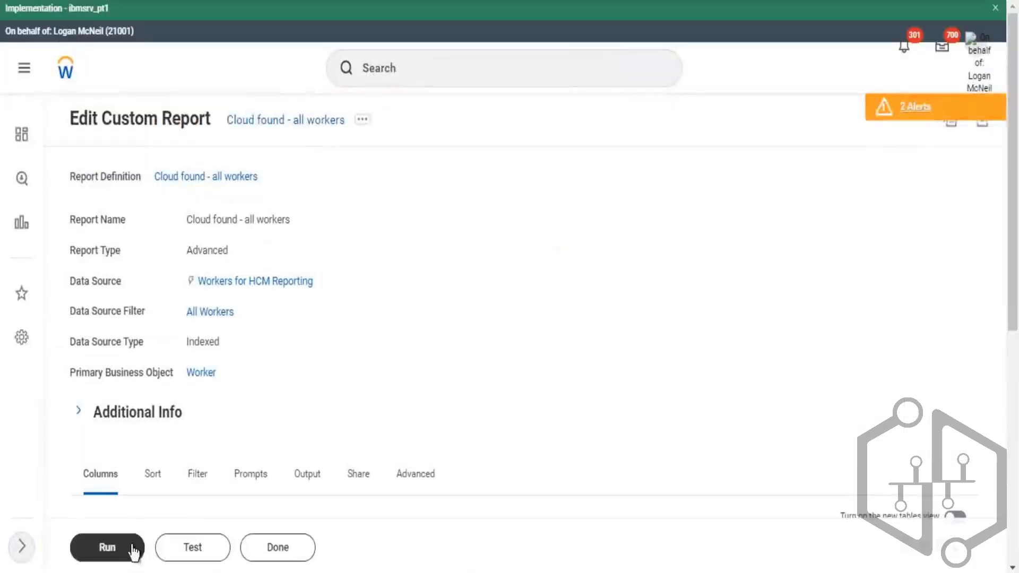
- Run the report, then reopen the custom report definition for editing
left_click(130, 547)
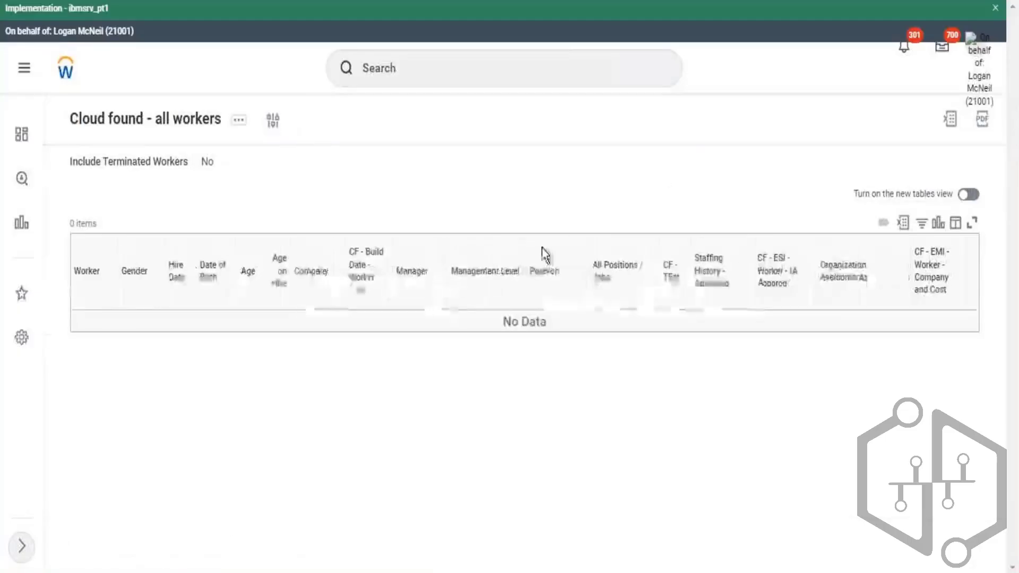
left_click(242, 125)
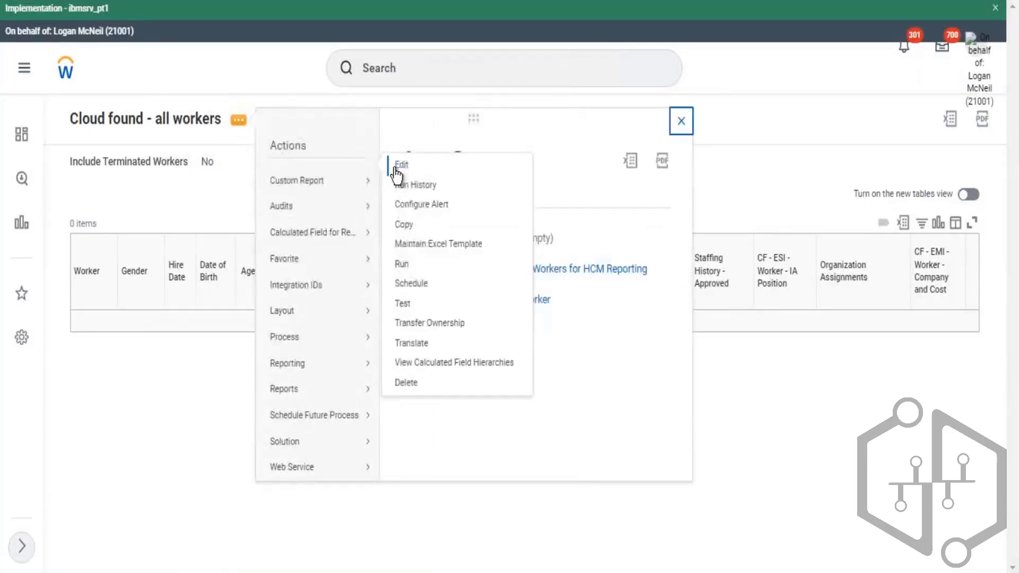
left_click(402, 165)
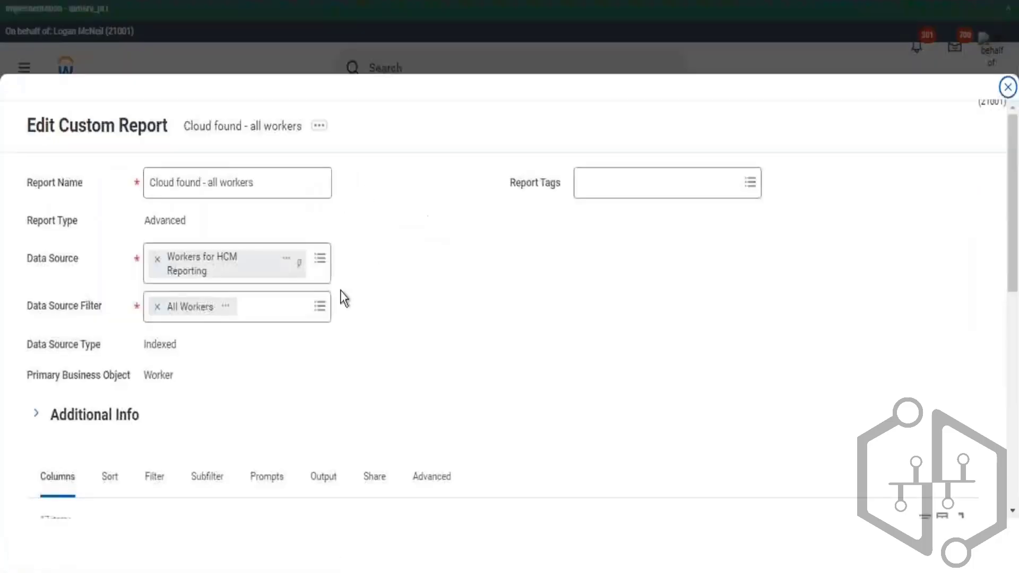
- Change the Person Purged filter operator to is blank and save the report
scroll(297, 345, "down", 2)
scroll(159, 383, "down", 5)
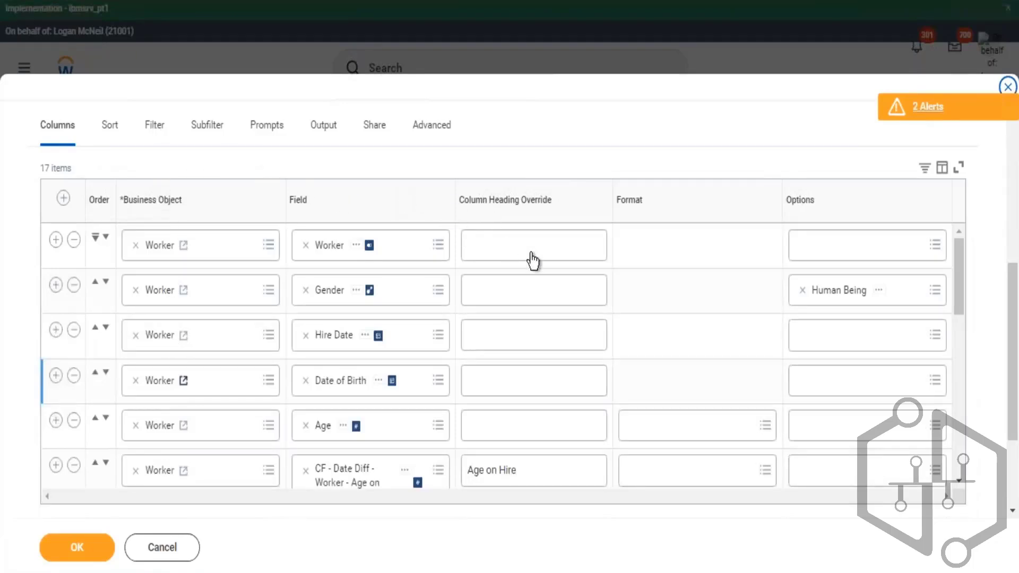
left_click(155, 127)
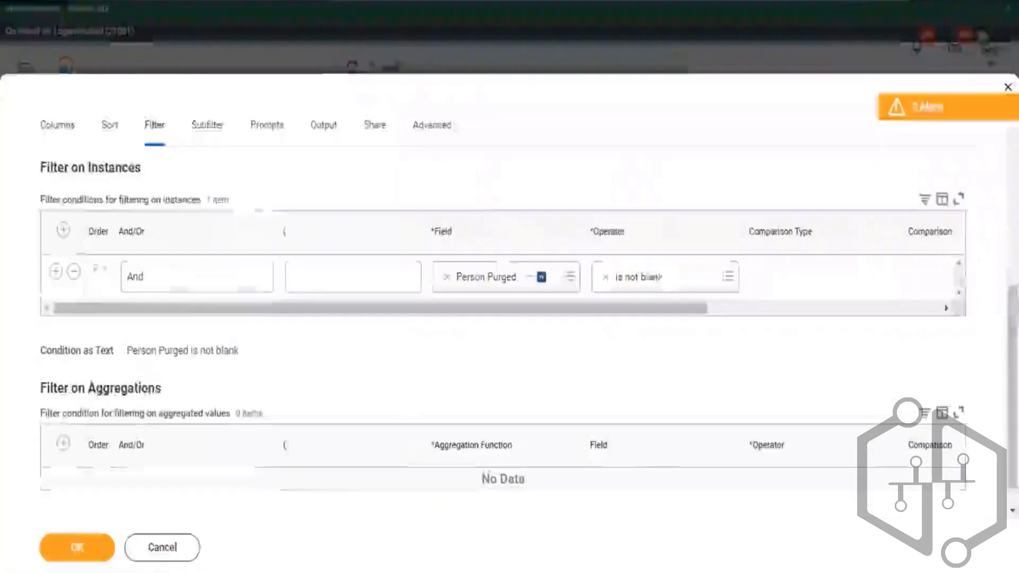
left_click(569, 277)
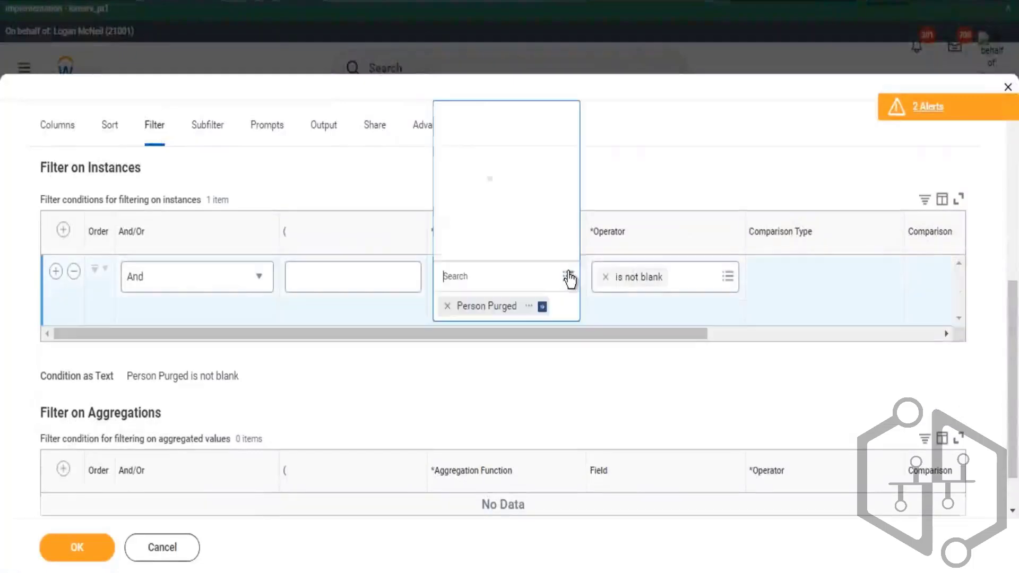
type("purge")
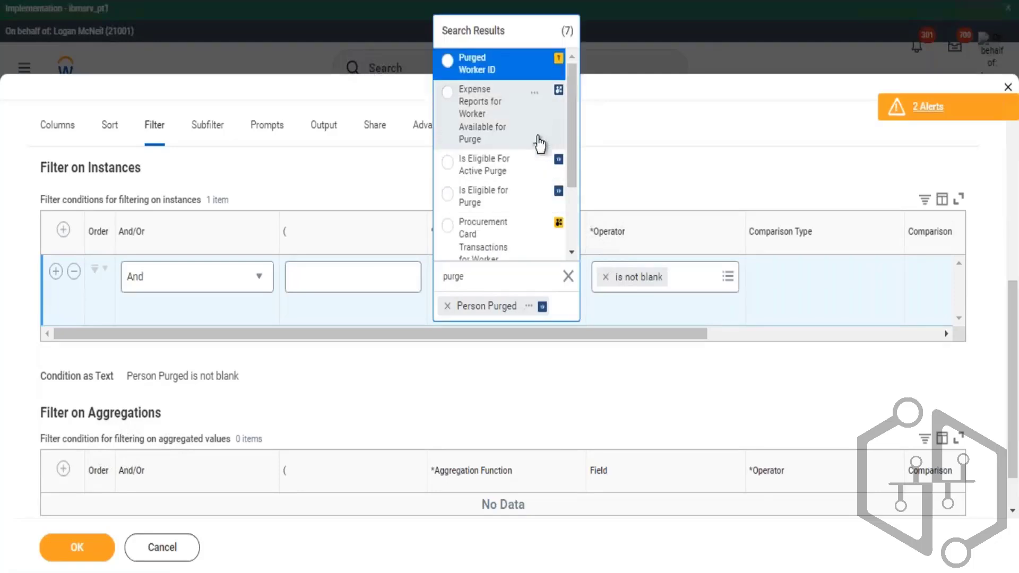
scroll(537, 224, "down", 2)
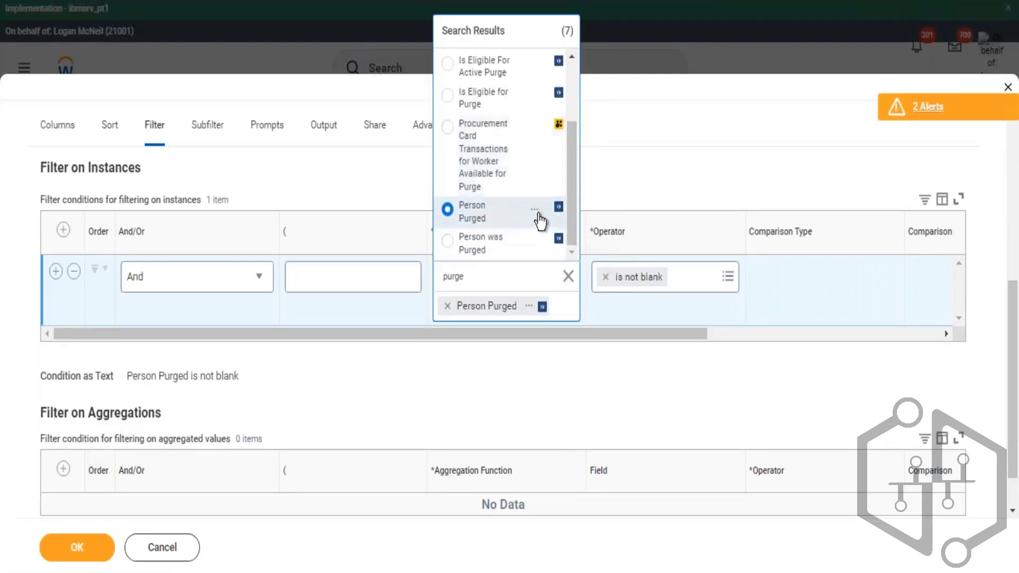
left_click(536, 244)
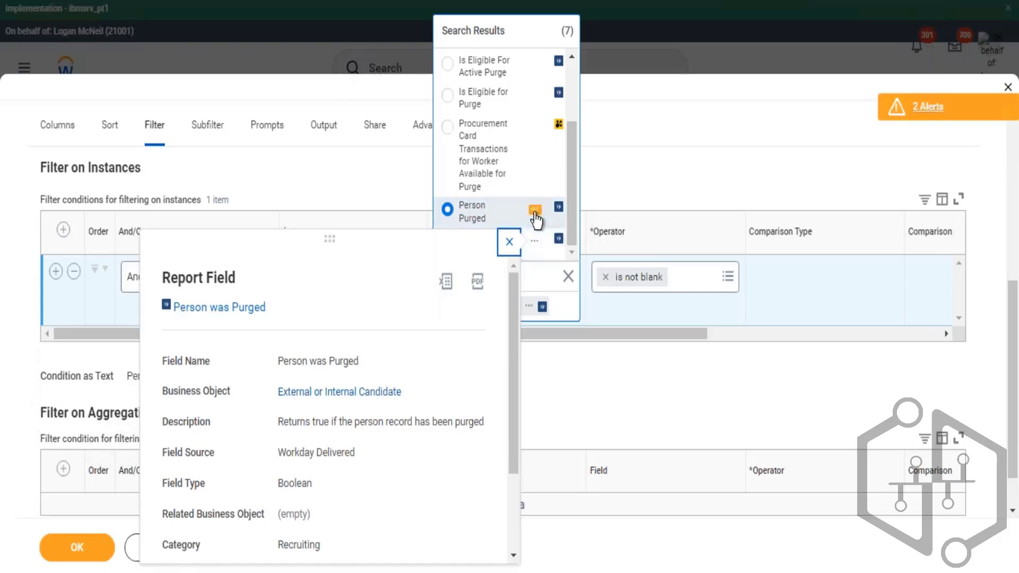
left_click(729, 286)
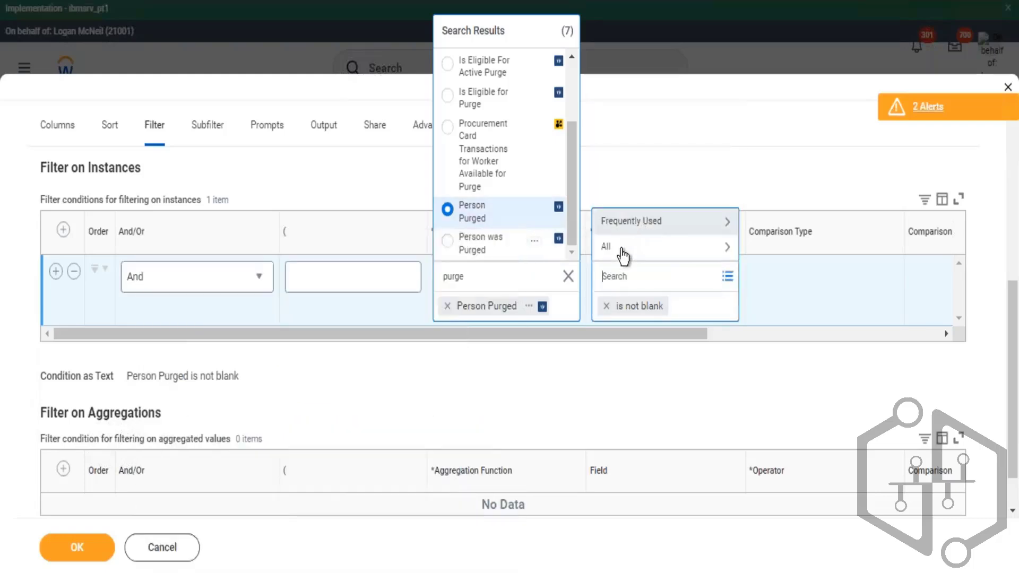
left_click(617, 252)
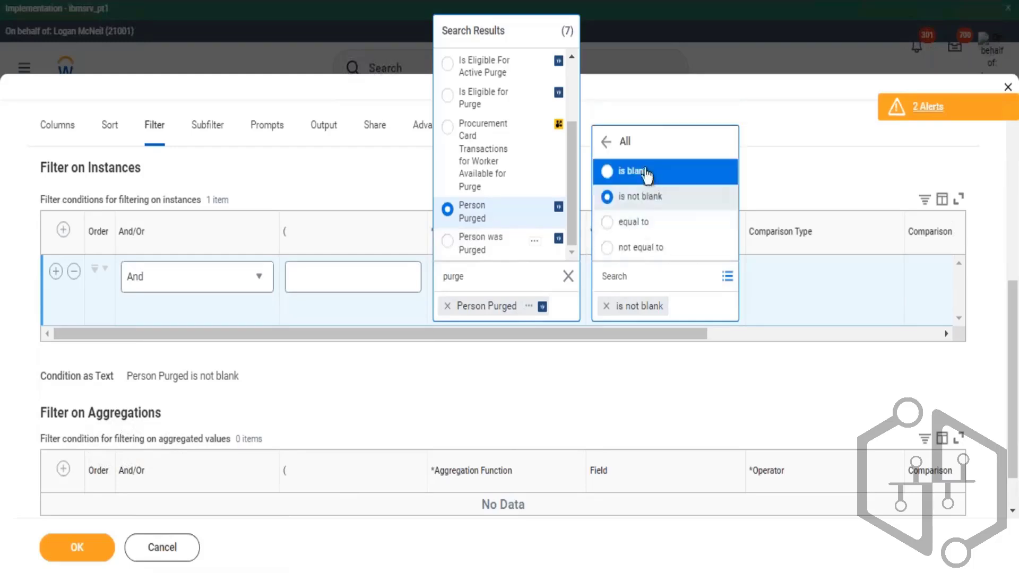
left_click(646, 171)
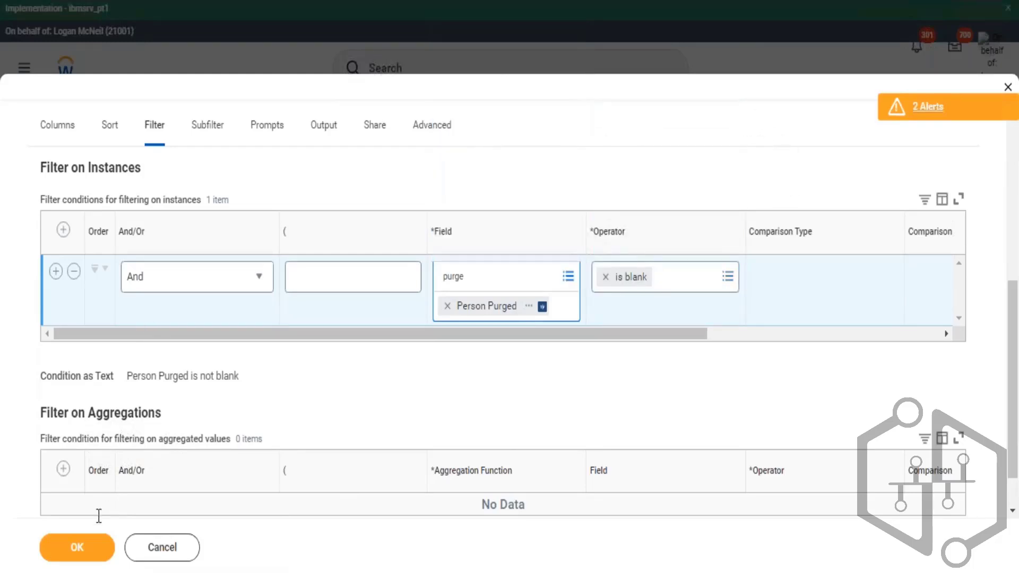
left_click(85, 548)
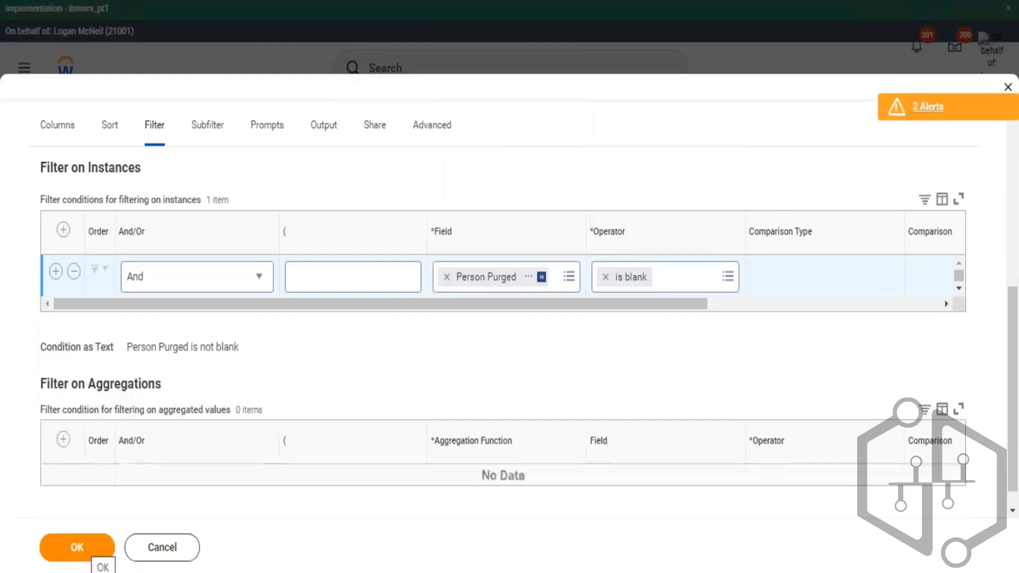
left_click(101, 547)
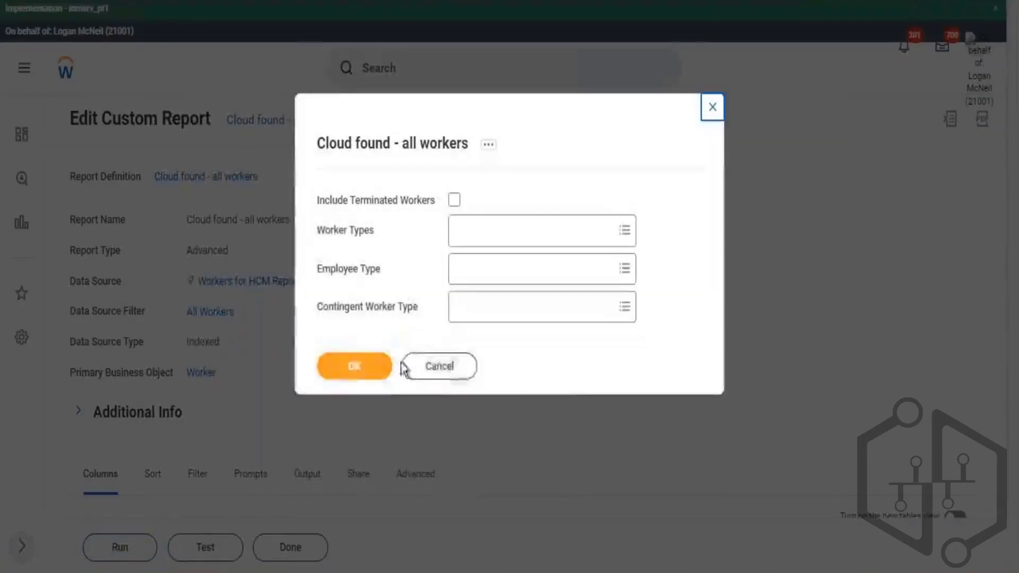
- Run the report with the default prompts and review the IA Position, Organization Assignments and Company and Cost columns
left_click(361, 368)
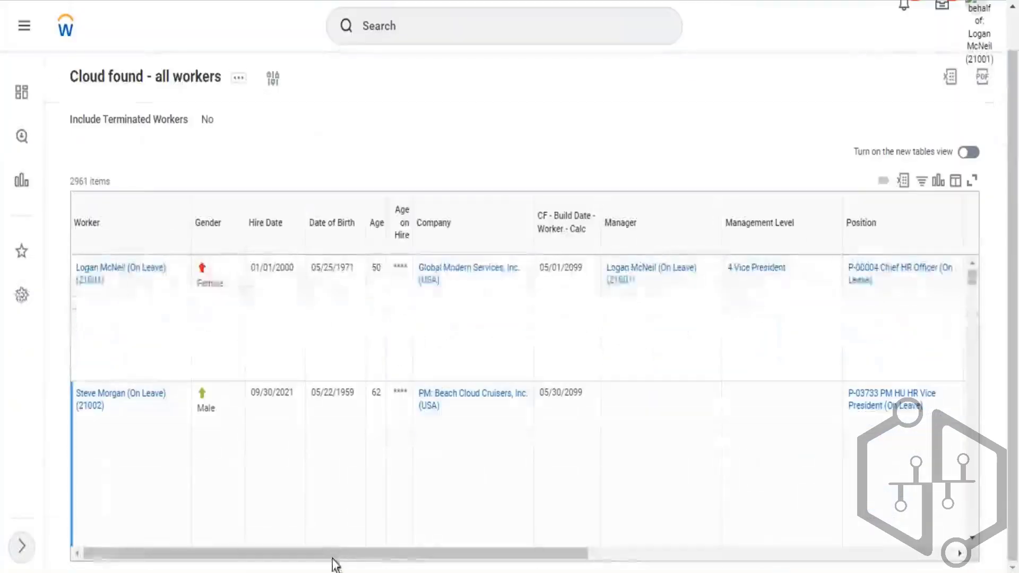
left_click_drag(383, 555, 748, 555)
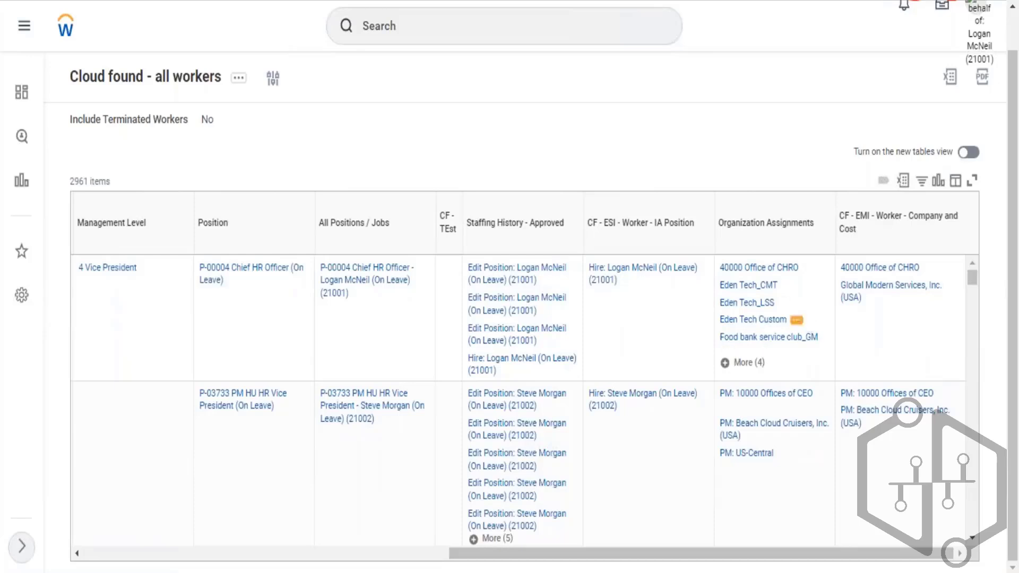
mouse_move(790, 291)
scroll(925, 370, "down", 2)
scroll(926, 370, "down", 2)
mouse_move(883, 315)
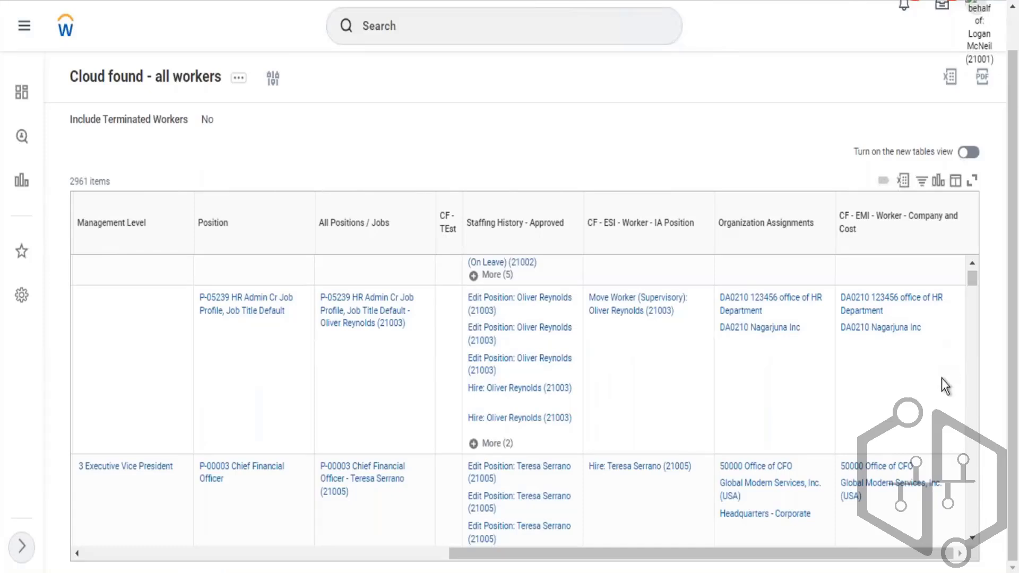
scroll(943, 374, "down", 4)
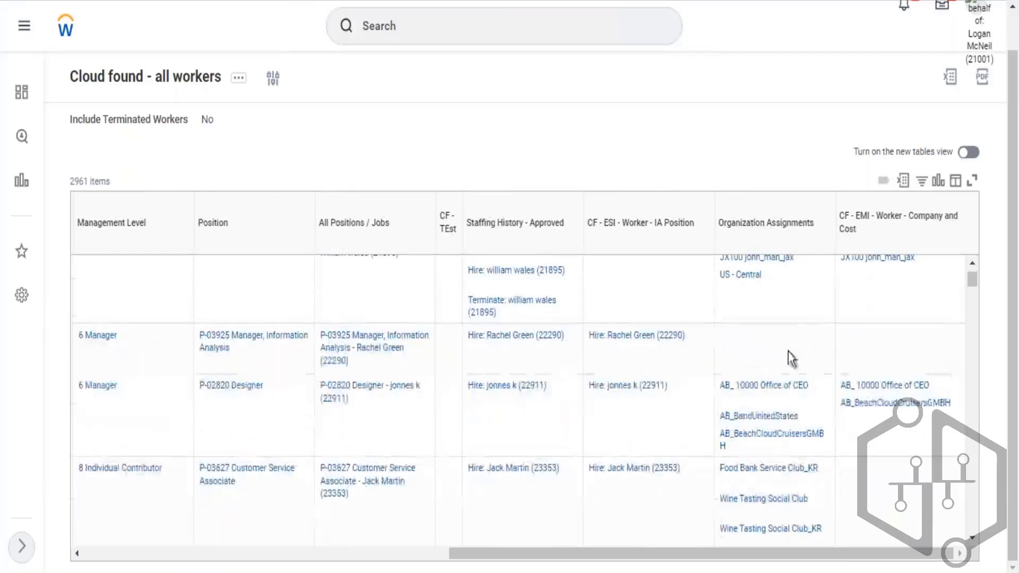
left_click(721, 342)
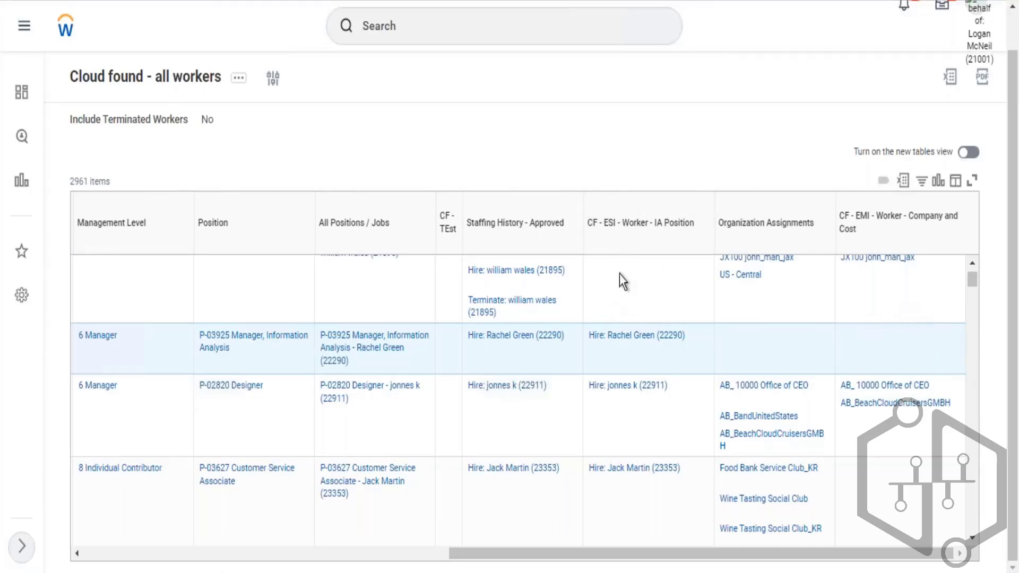
left_click_drag(606, 233, 714, 258)
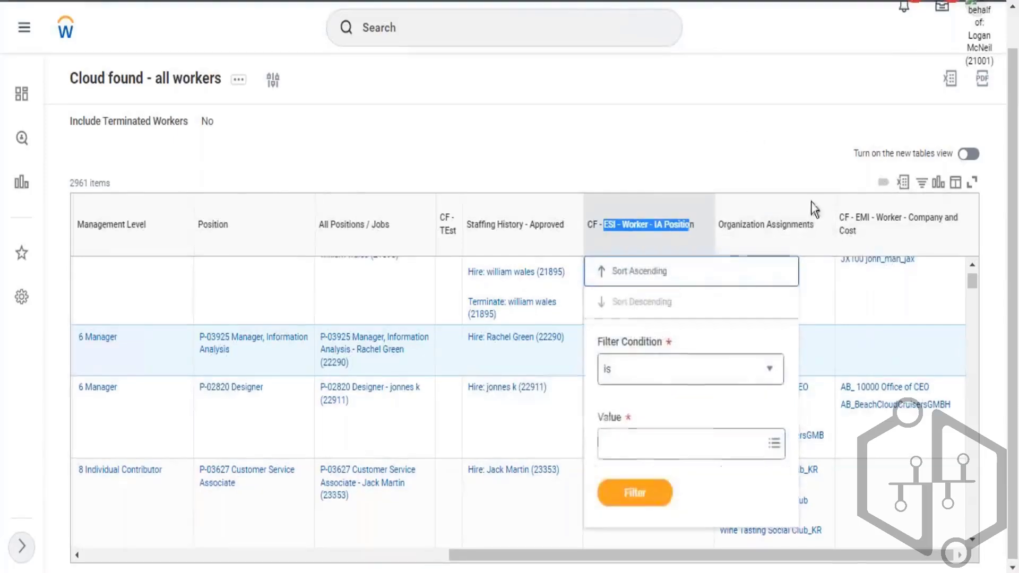
left_click(899, 358)
scroll(901, 358, "down", 3)
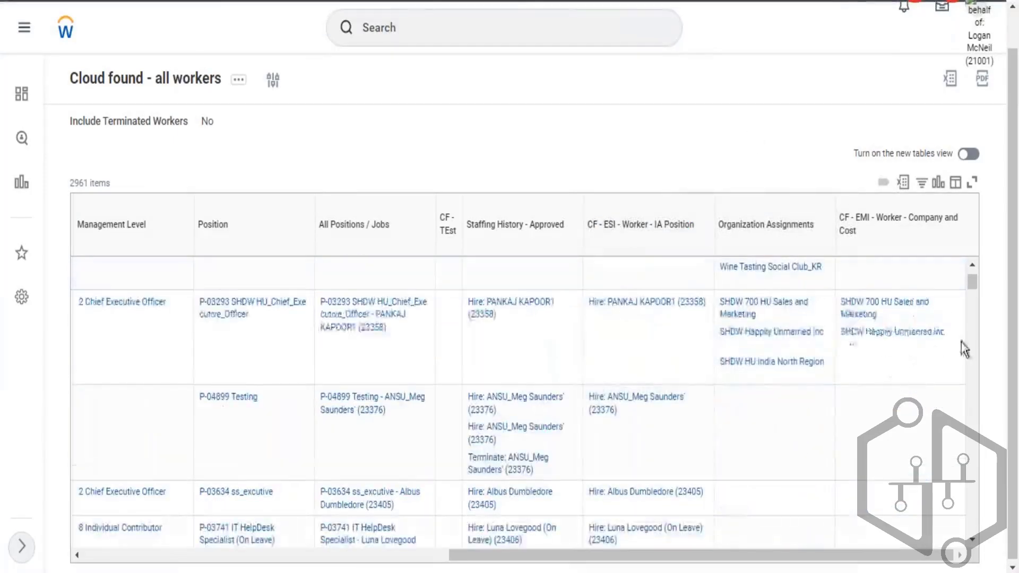
left_click_drag(958, 348, 844, 304)
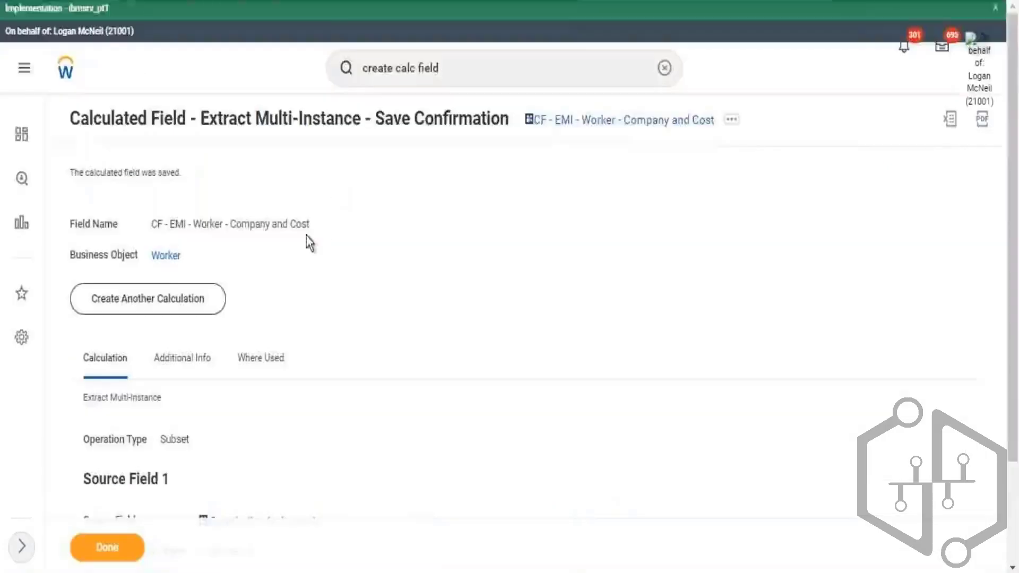
- Examine the saved calculated field's source field, related business object and condition
scroll(458, 271, "down", 2)
left_click_drag(186, 460, 380, 490)
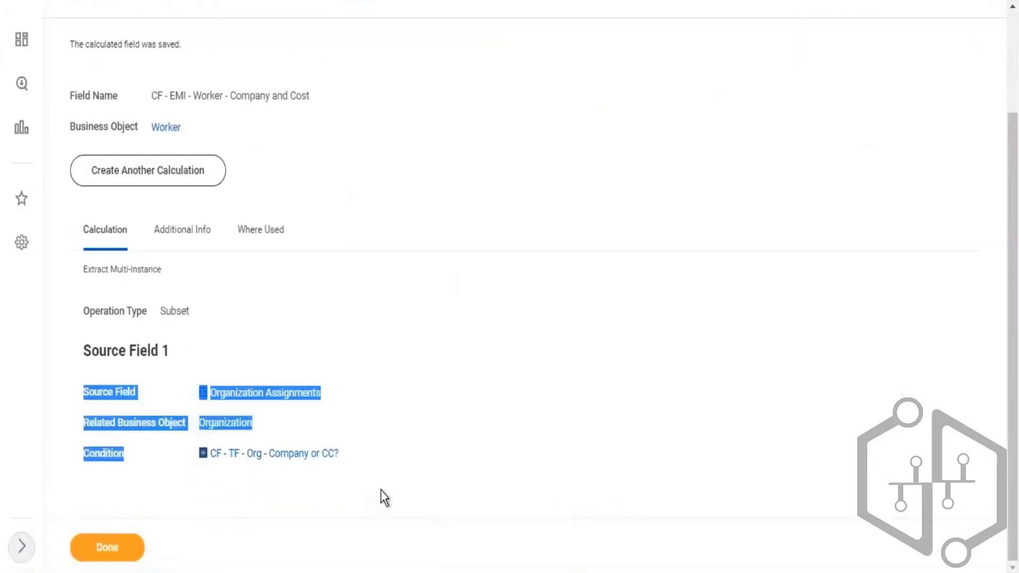